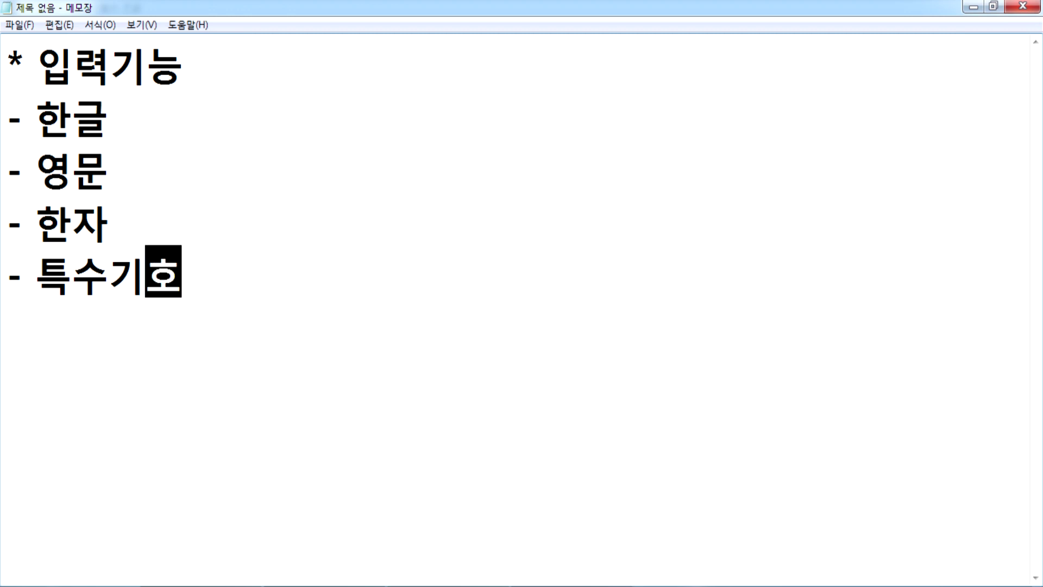
Step: Add a '- 수식' line and join the 영문 line onto the 한글 line with '/'
type("- 수식")
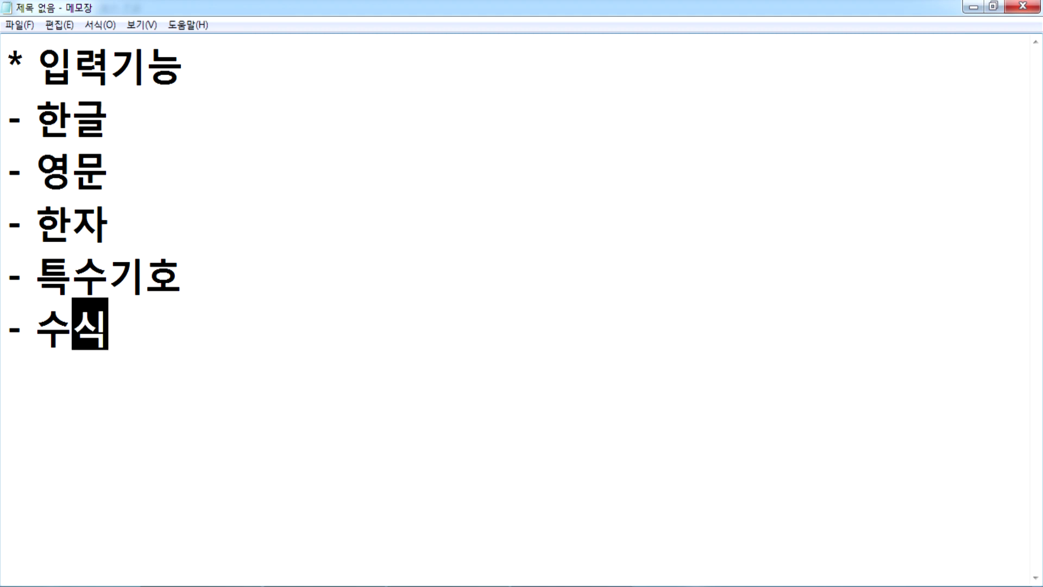
key("Return")
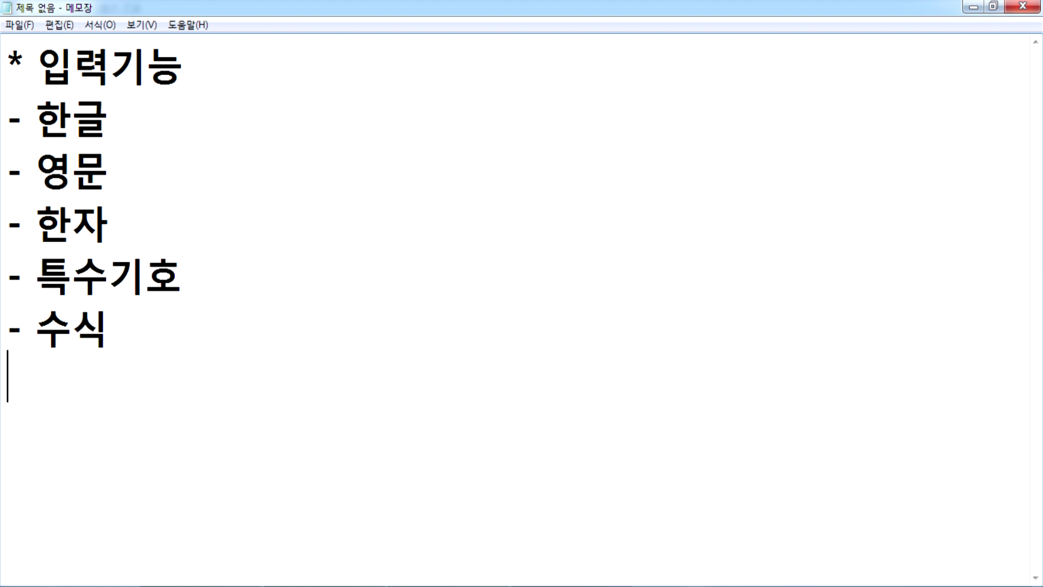
key("Up")
key("Up")
key("Up")
key("Up")
key("Up")
key("End")
type("/")
key("Delete")
key("Delete")
key("Delete")
key("End")
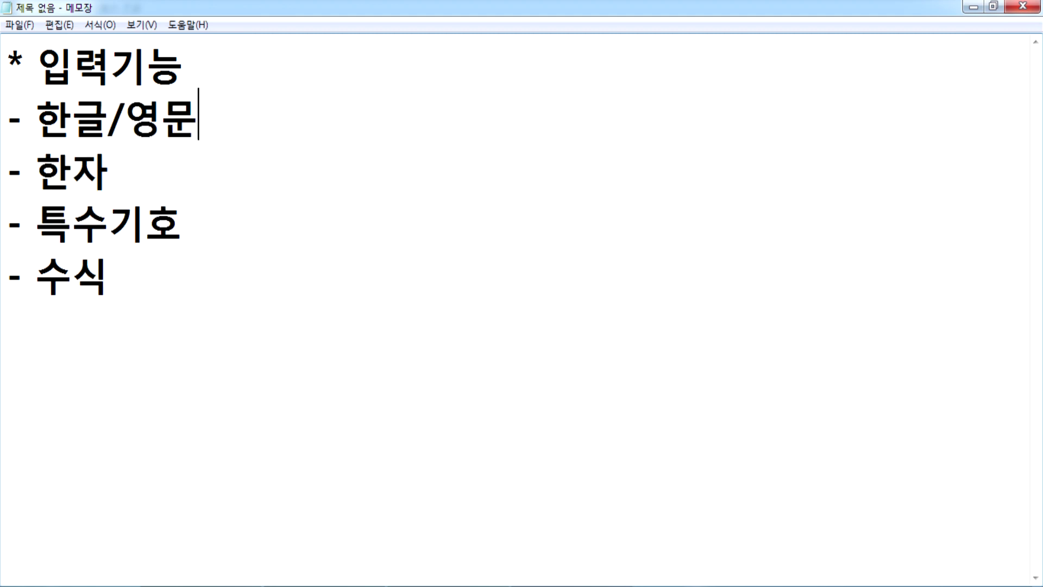
Step: Append the note ": '한/영' 키를 눌러서 교대 작업 > Toggle(토글)" to the 한글/영문 line
type(": 한/영키를 눌러서 교대 작업")
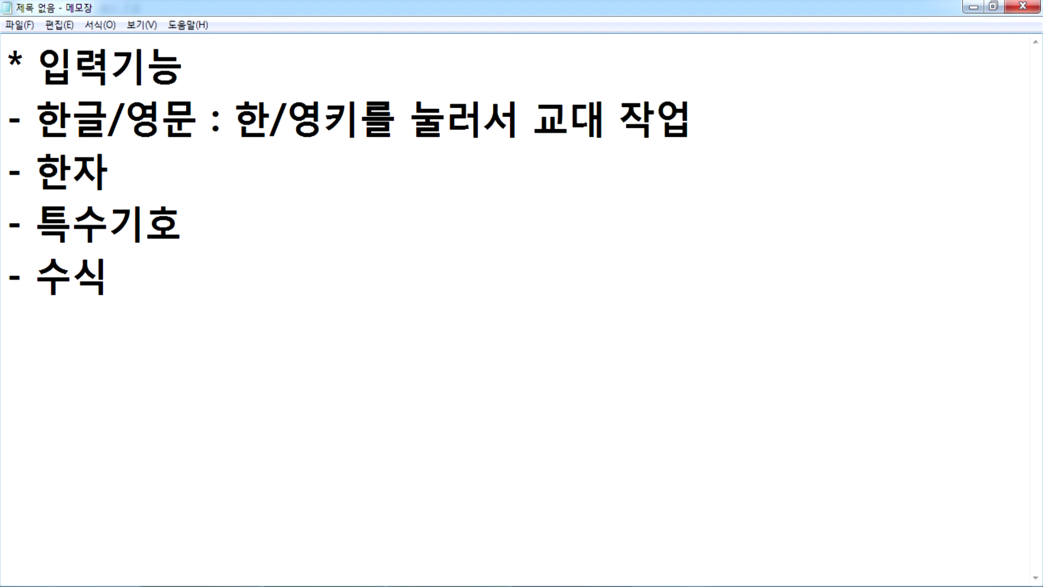
key("Left")
key("Left")
key("Left")
key("Left")
key("Left")
key("Left")
key("Left")
key("Left")
key("Left")
key("Left")
key("Left")
key("Left")
key("Left")
key("Left")
type("'")
key("Right")
key("Right")
key("Right")
type("'")
key("End")
type("> To")
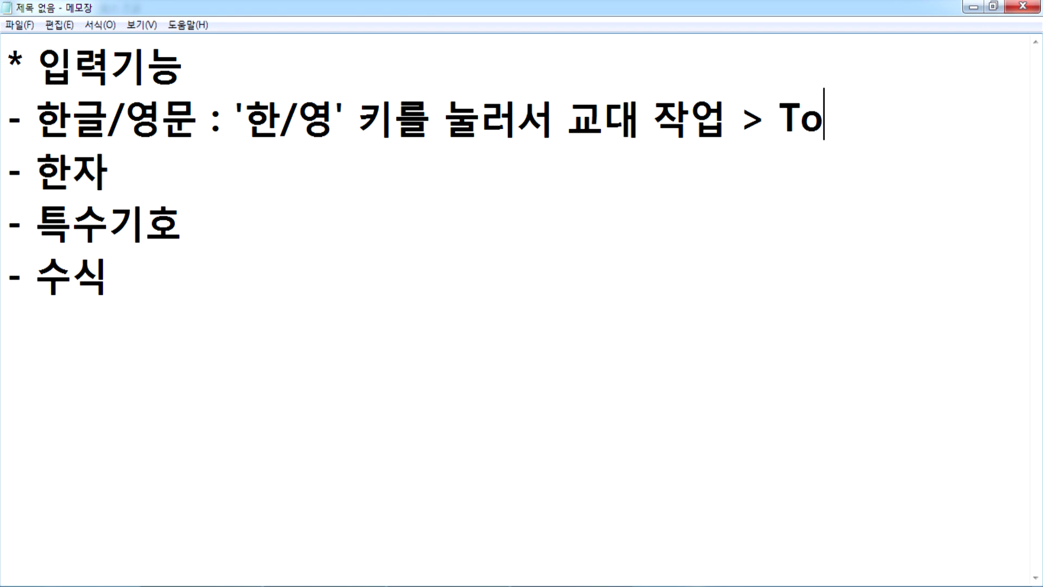
type("ggle")
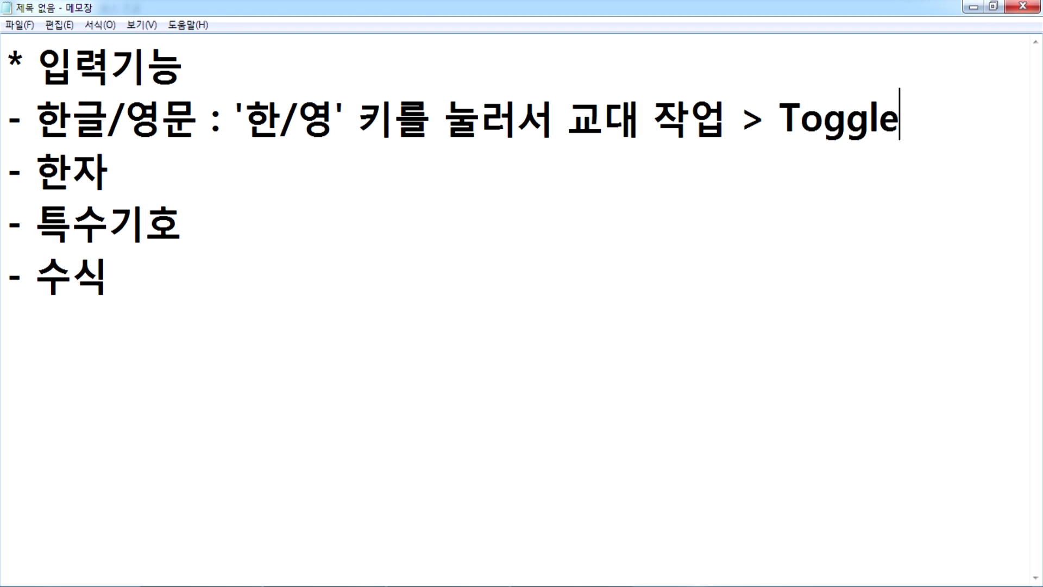
type("(토글)")
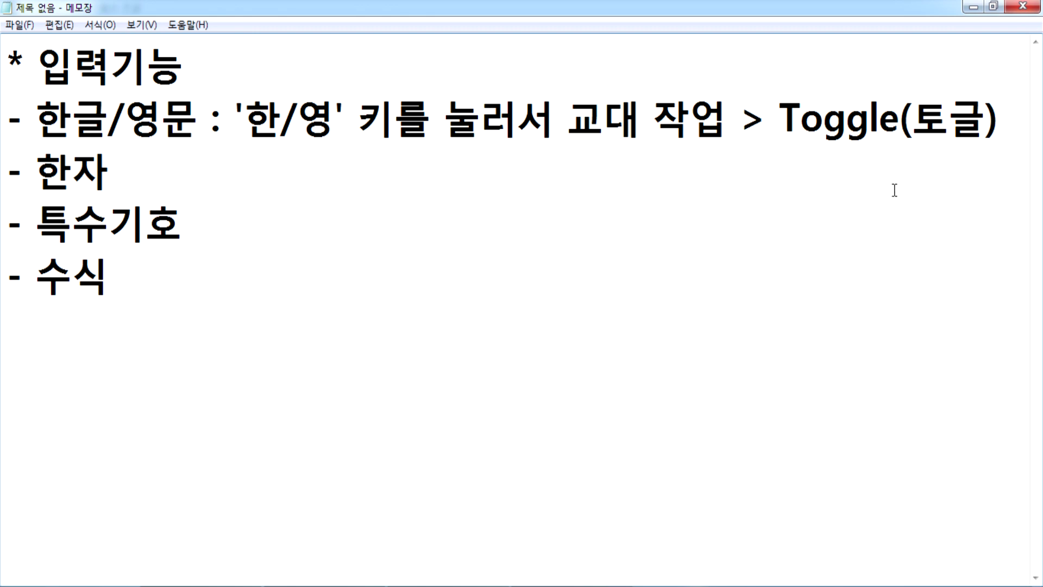
Step: Add the line '토글 : 하나의 키로 2가지를 교대로 작동(한영, Caps, Num,...)' below Toggle(토글)
left_click_drag(781, 123, 1008, 126)
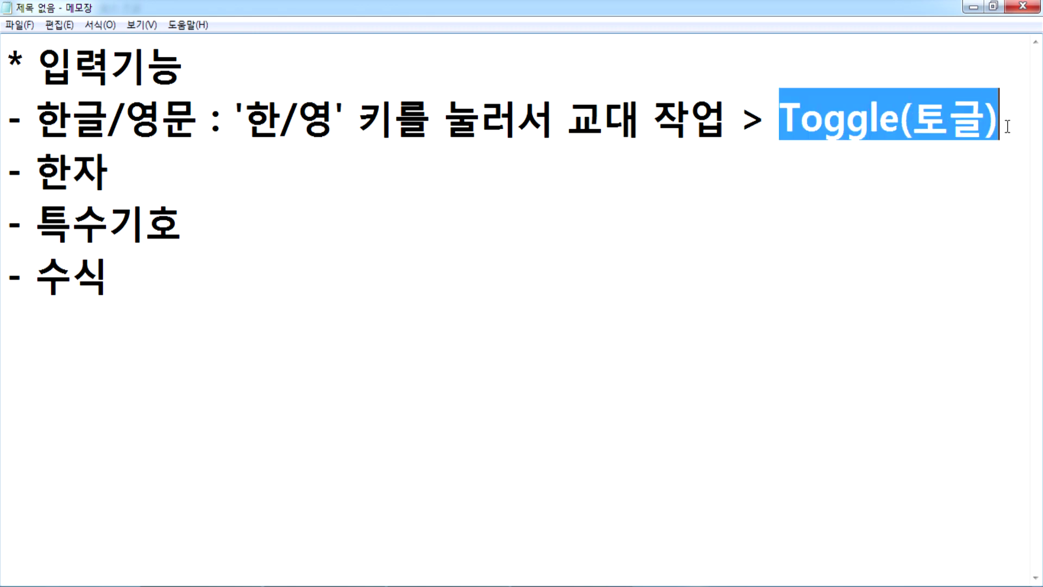
left_click(1008, 127)
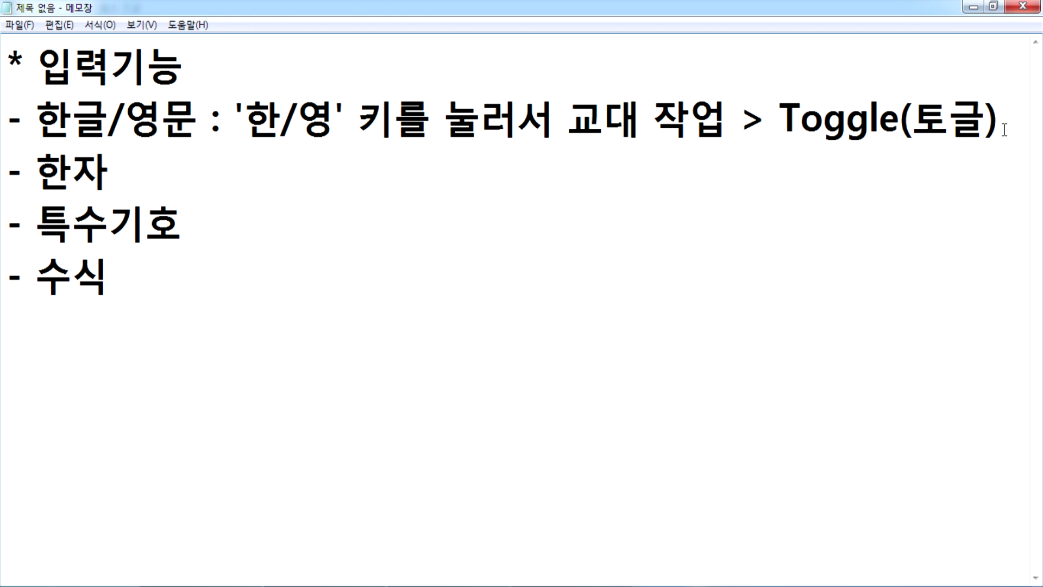
key("Return")
type("ㅌ")
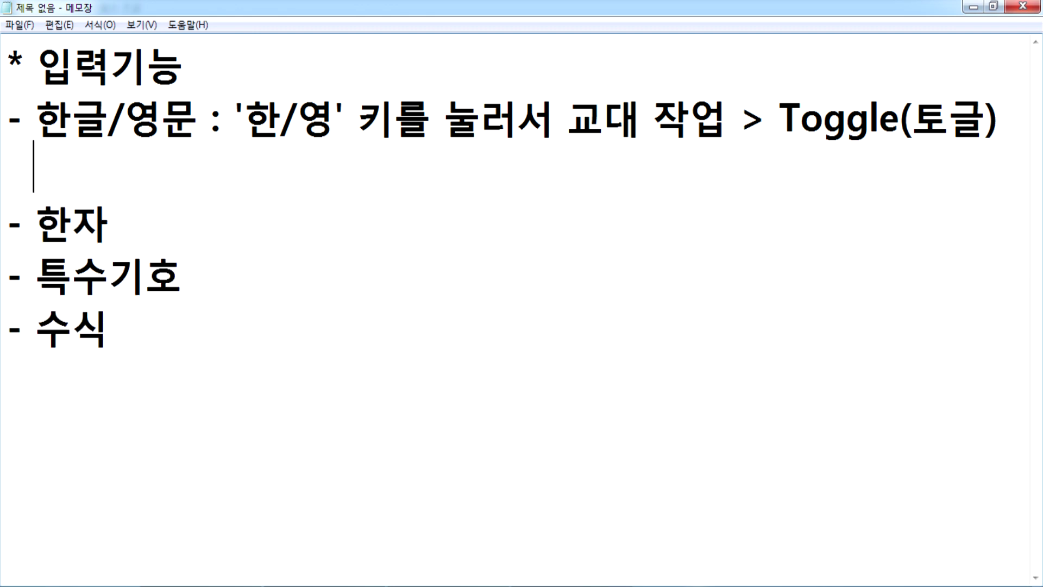
type("ㅗ글")
type(" : 하나의")
type(" 키로 2가")
type("지를 교대")
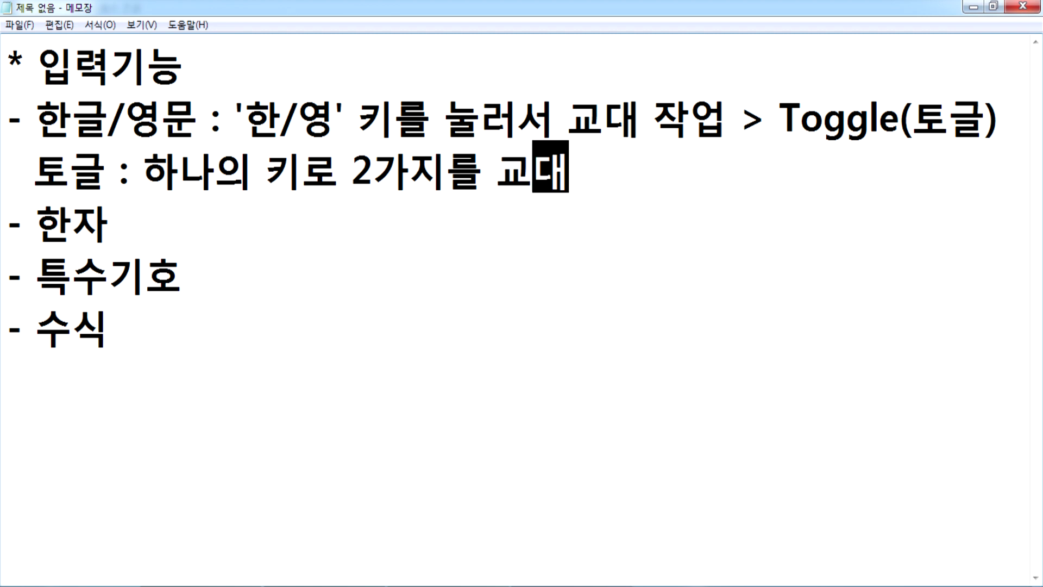
type("로 작업")
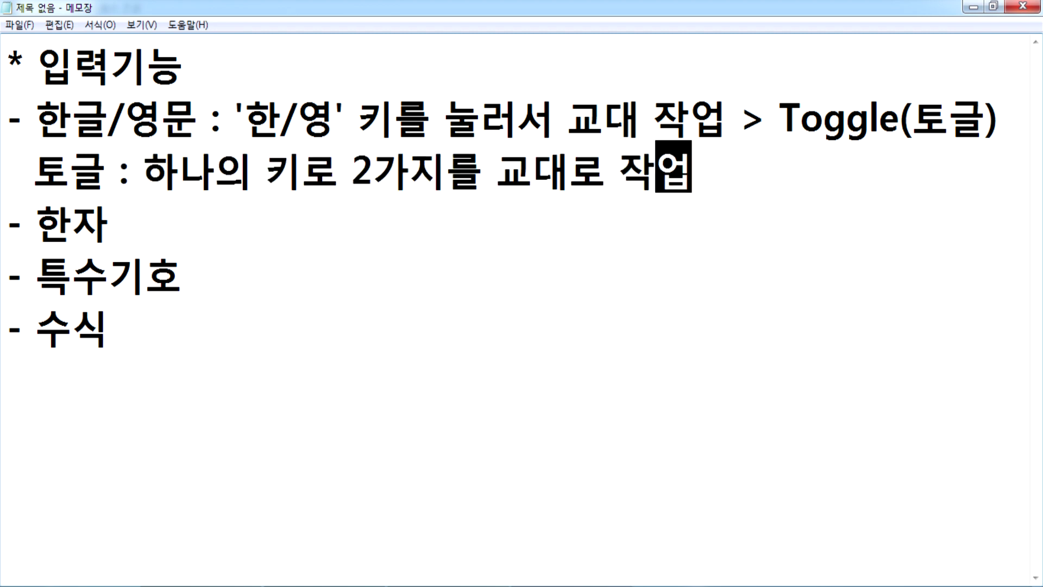
key("BackSpace")
key("BackSpace")
key("BackSpace")
type("동")
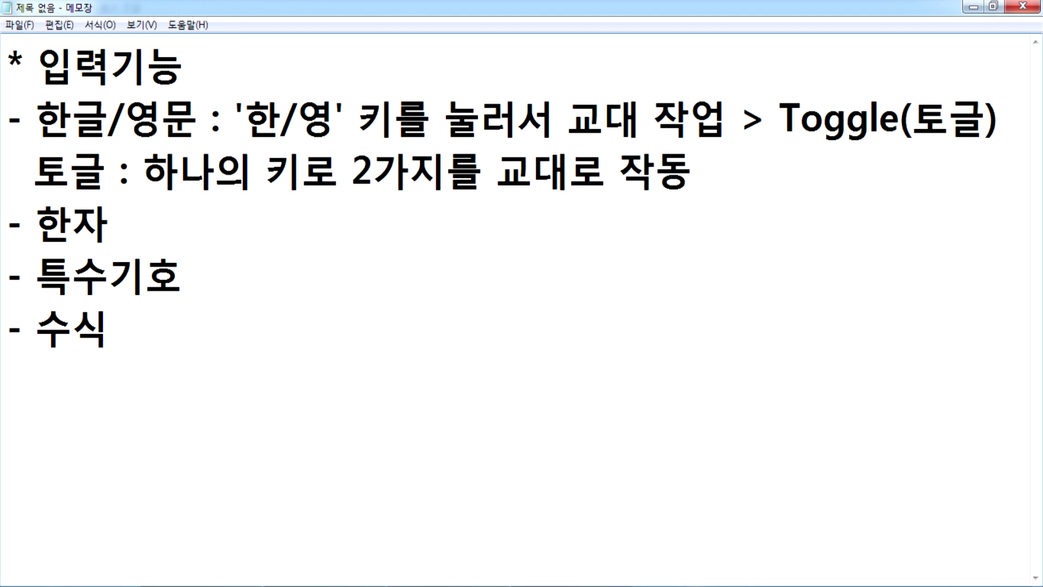
type("(")
type("한여")
type("ㅇ, ")
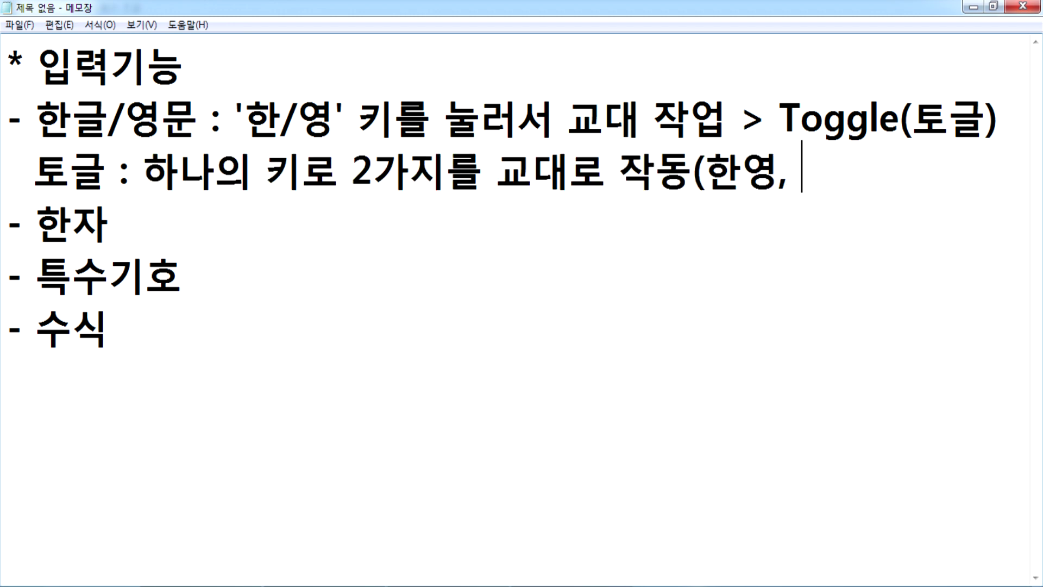
type("Caps")
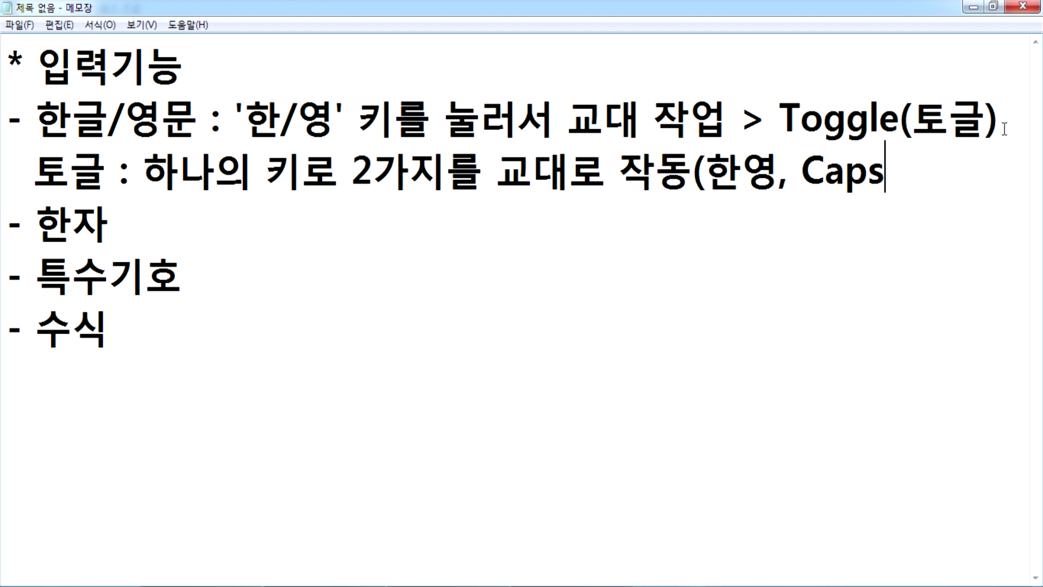
type(", N")
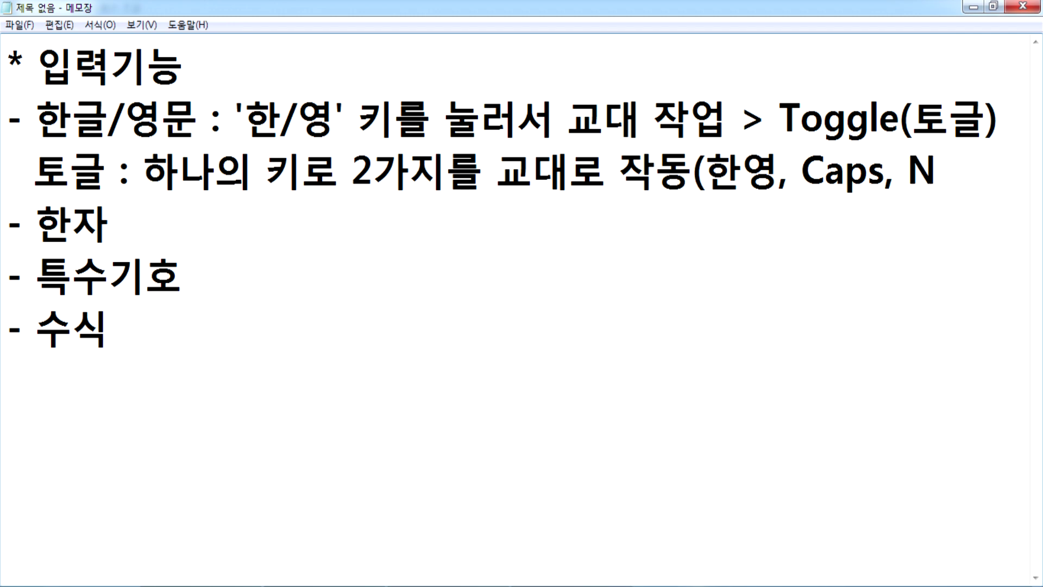
type("um")
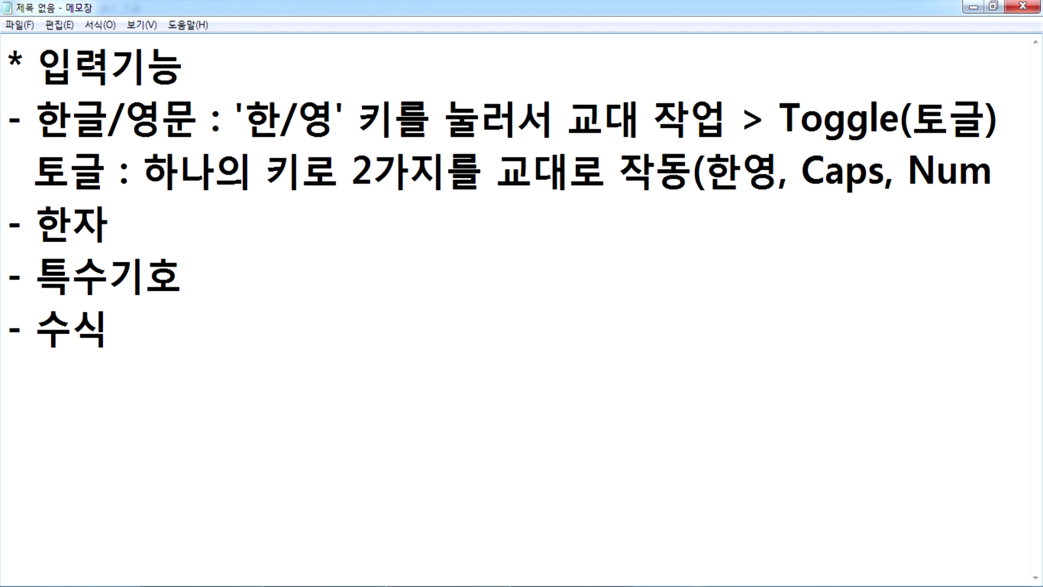
type(",...)")
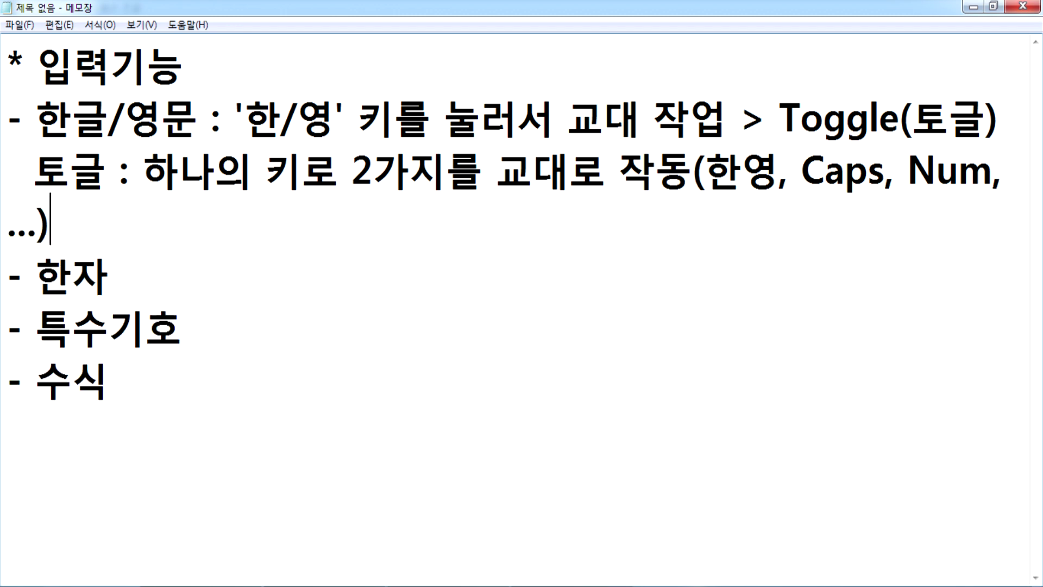
Step: Make the Notepad font size smaller through Format > Font
left_click(101, 25)
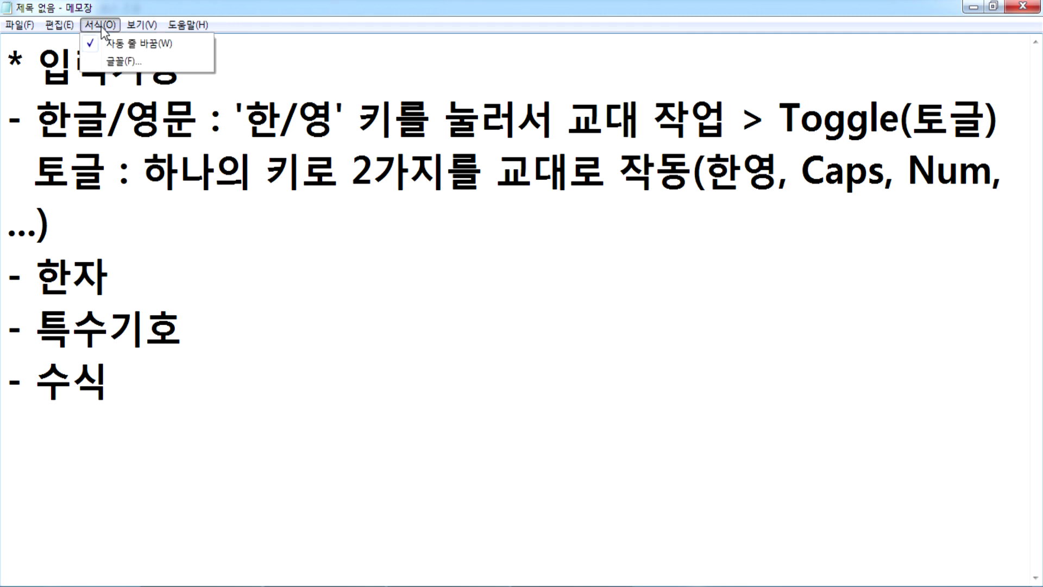
left_click(123, 61)
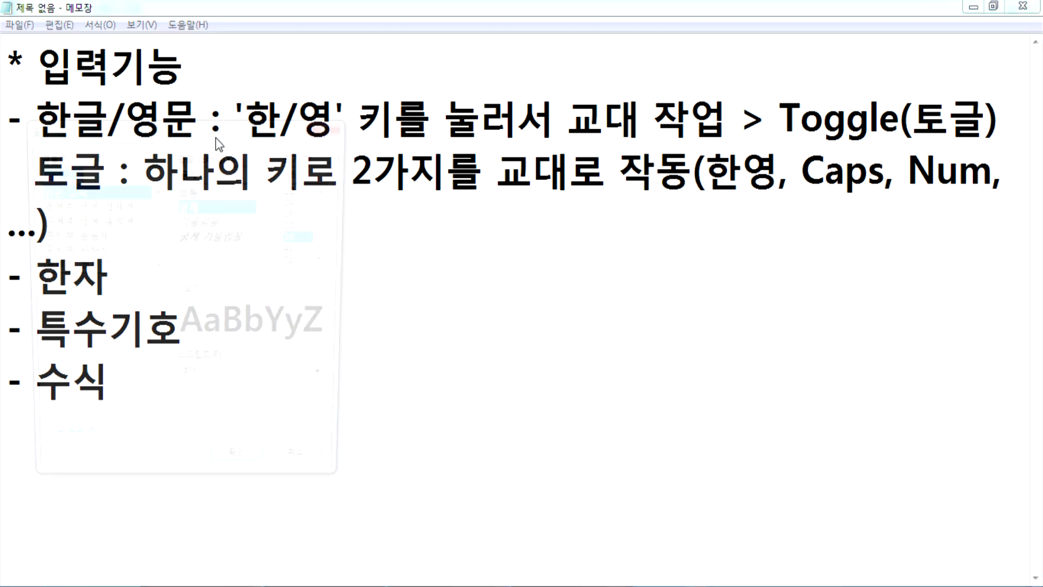
left_click(296, 224)
left_click(265, 473)
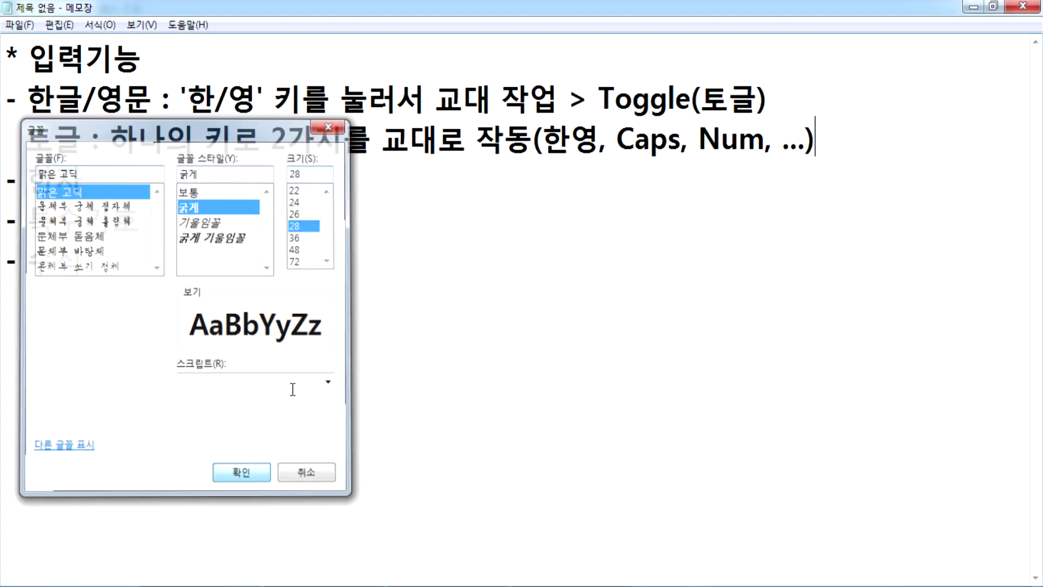
Step: Replace the ellipsis after 'Num,' with 'Insert' in the toggle examples
left_click(773, 150)
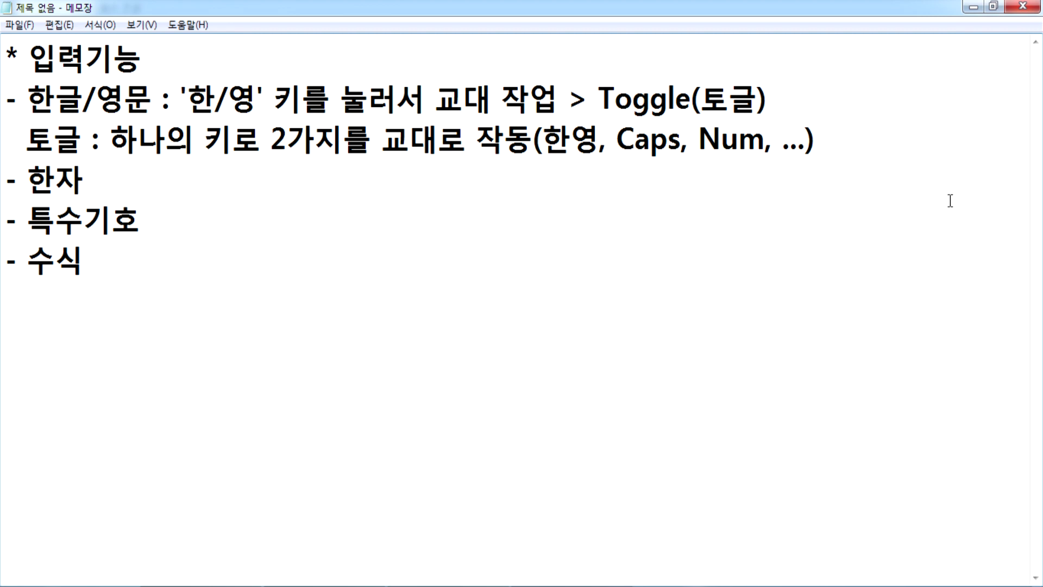
type("5555")
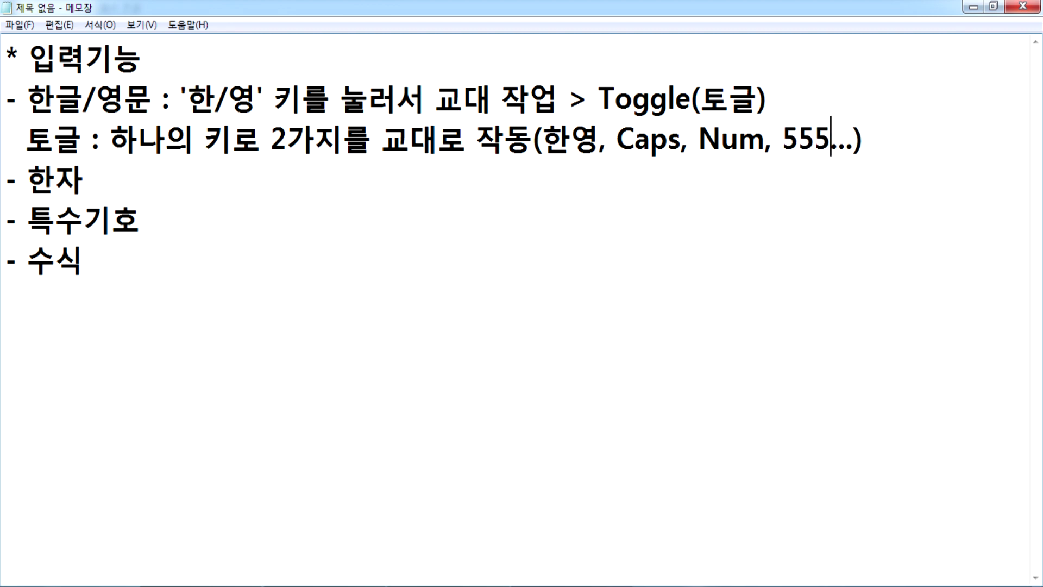
key("BackSpace")
key("BackSpace")
key("BackSpace")
key("BackSpace")
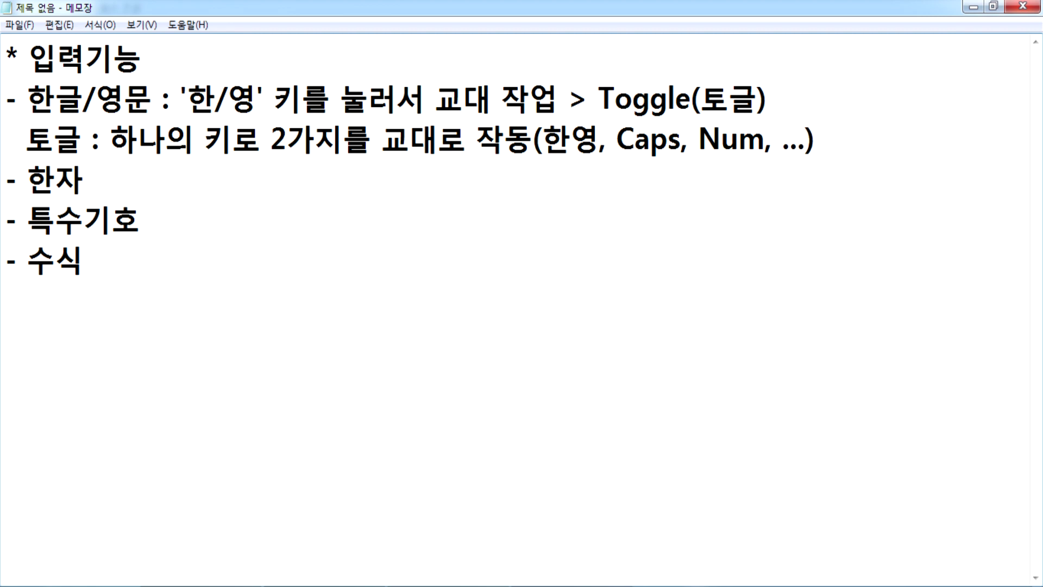
key("Right")
key("Right")
key("Right")
key("Right")
key("Left")
key("Left")
key("Left")
type("In")
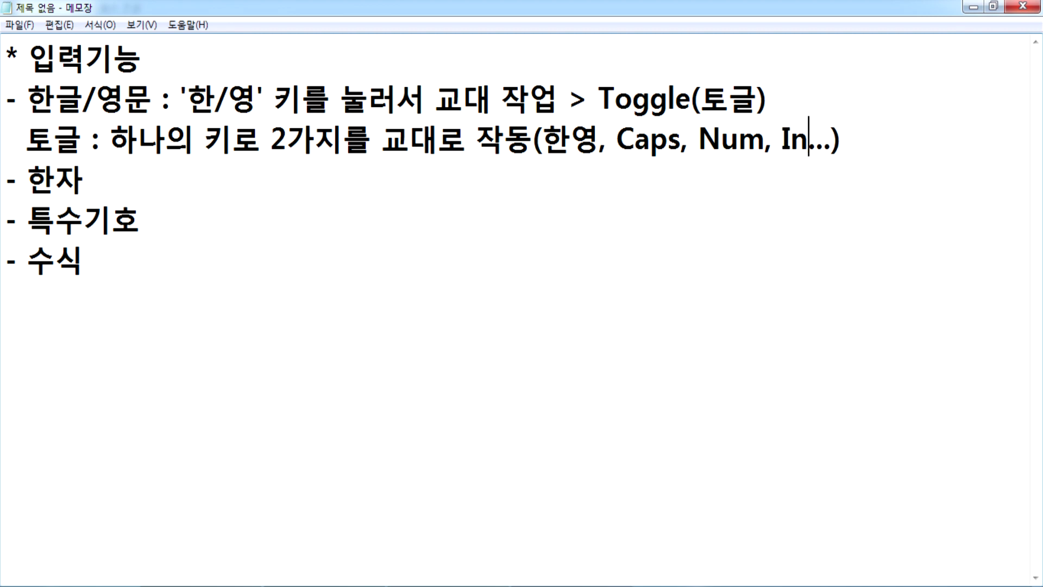
type("sert")
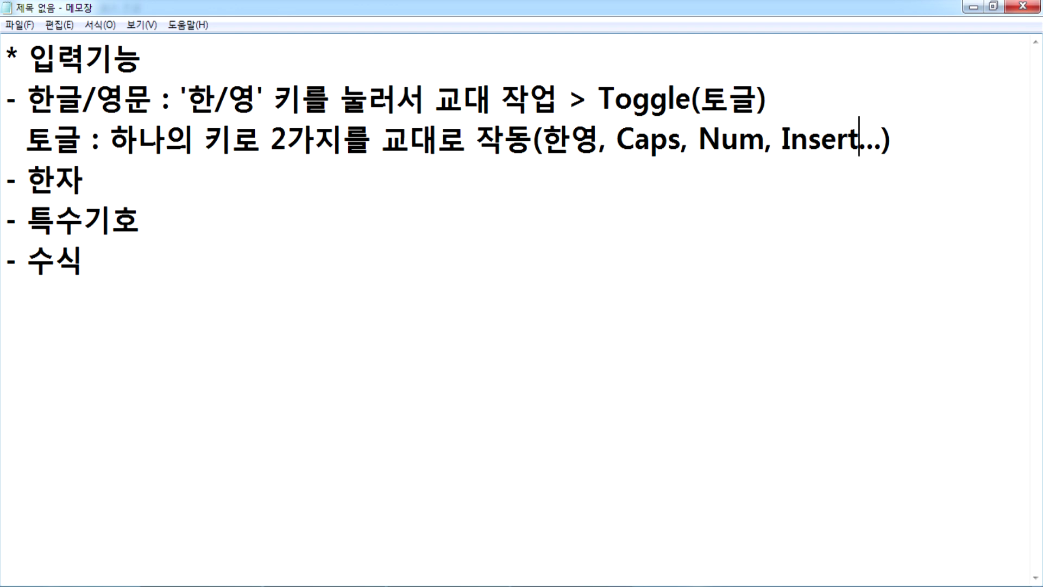
key("Delete")
key("Delete")
key("Delete")
Step: Bring up the blank Hangul document and shrink its window so Notepad shows behind
mouse_move(318, 585)
left_click(343, 497)
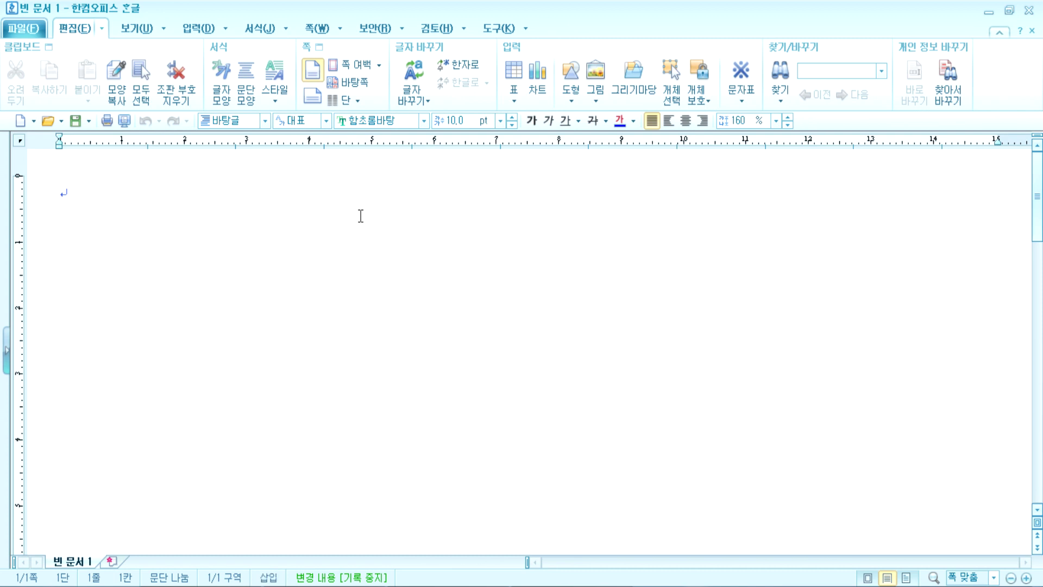
key("Insert")
key("Insert")
key("Insert")
key("Insert")
key("Insert")
key("Insert")
key("Insert")
key("Insert")
key("Insert")
key("Insert")
key("Insert")
key("Insert")
key("Insert")
key("Insert")
key("Insert")
key("Insert")
double_click(404, 8)
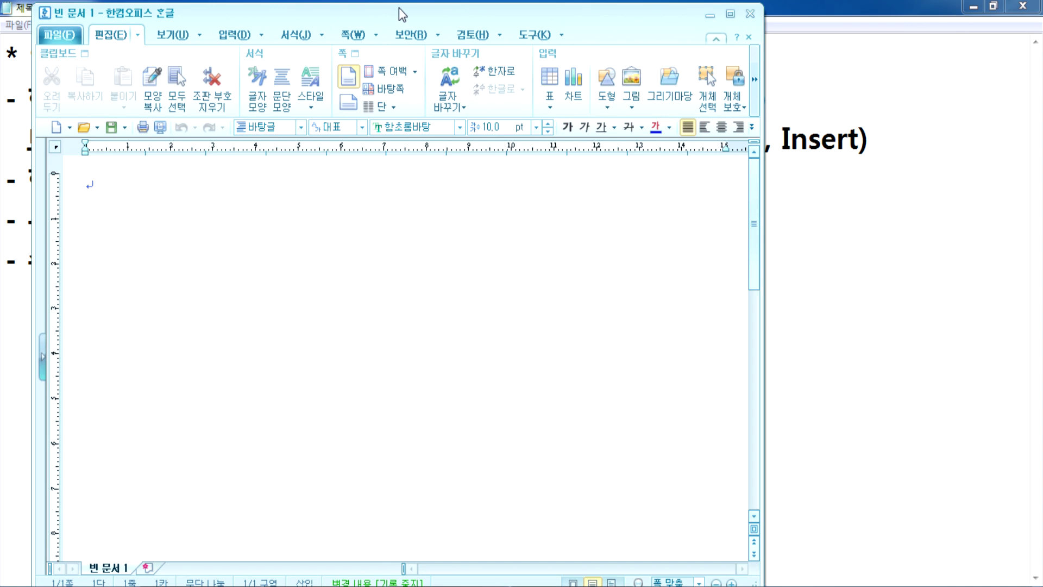
left_click_drag(402, 14, 362, 36)
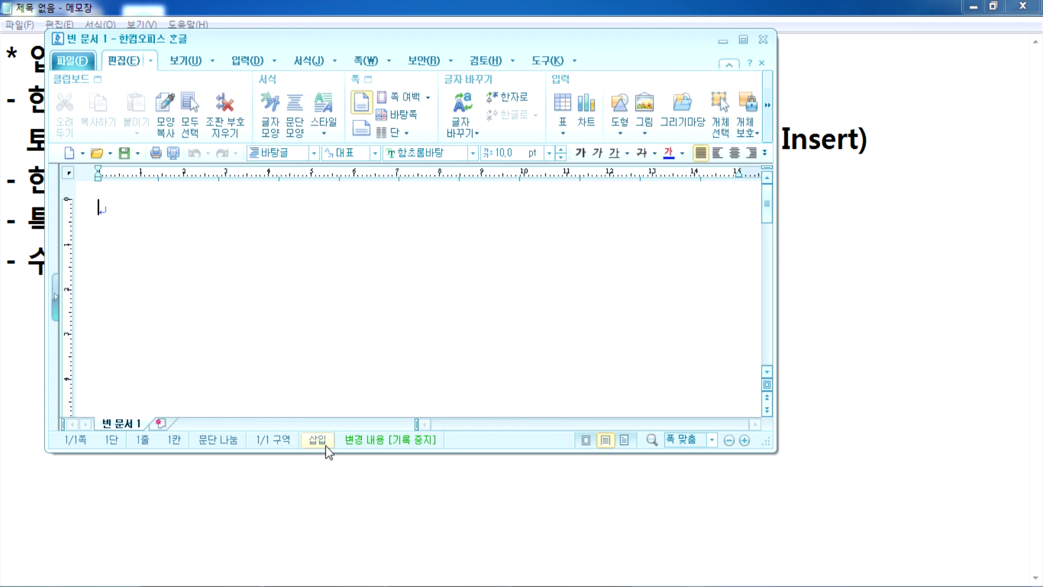
Step: Toggle the status-bar 삽입/수정 indicator back and forth, leaving insert mode on
left_click(326, 448)
left_click(325, 448)
left_click(324, 449)
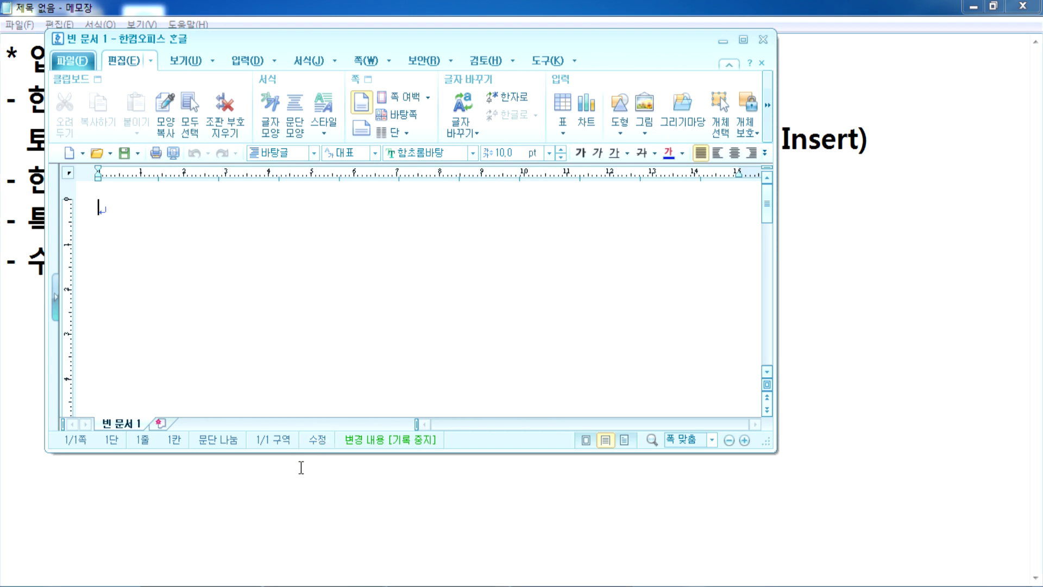
left_click(325, 448)
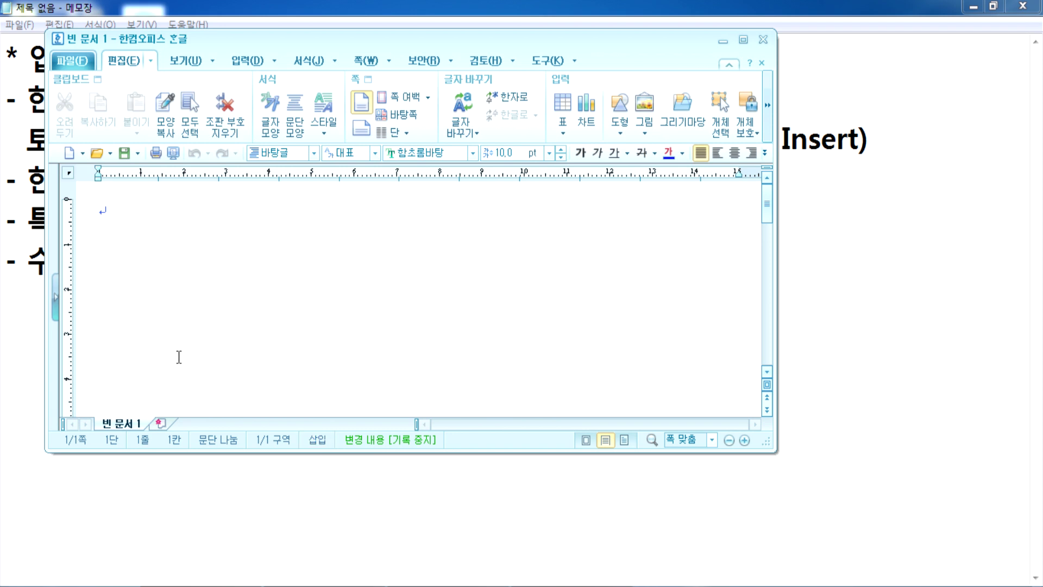
Step: Set the font size to 20 pt, type 삽입, and put 1234 before it
left_click(549, 153)
left_click(489, 293)
type("삽입")
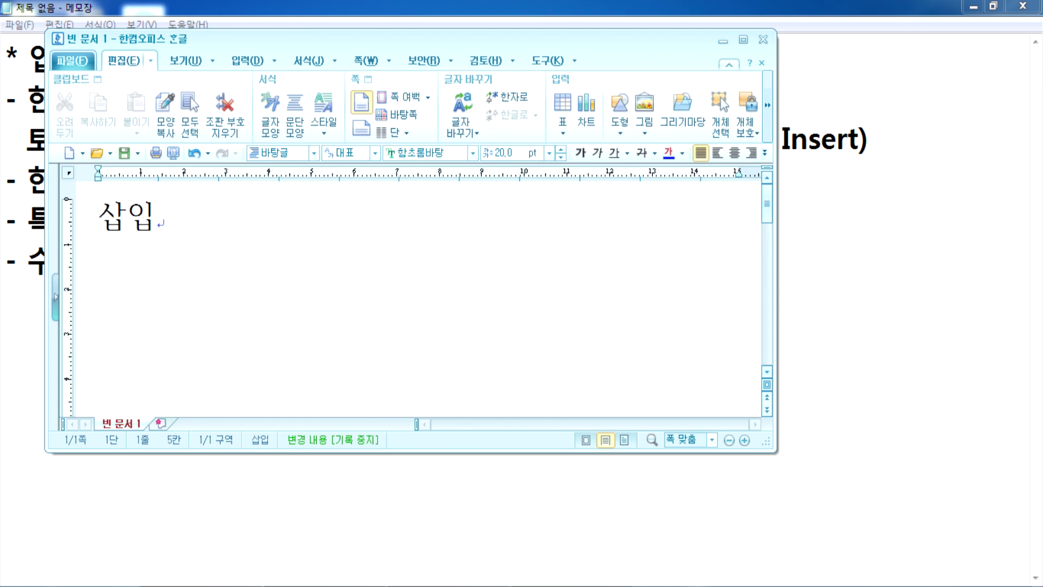
key("Home")
type("1234")
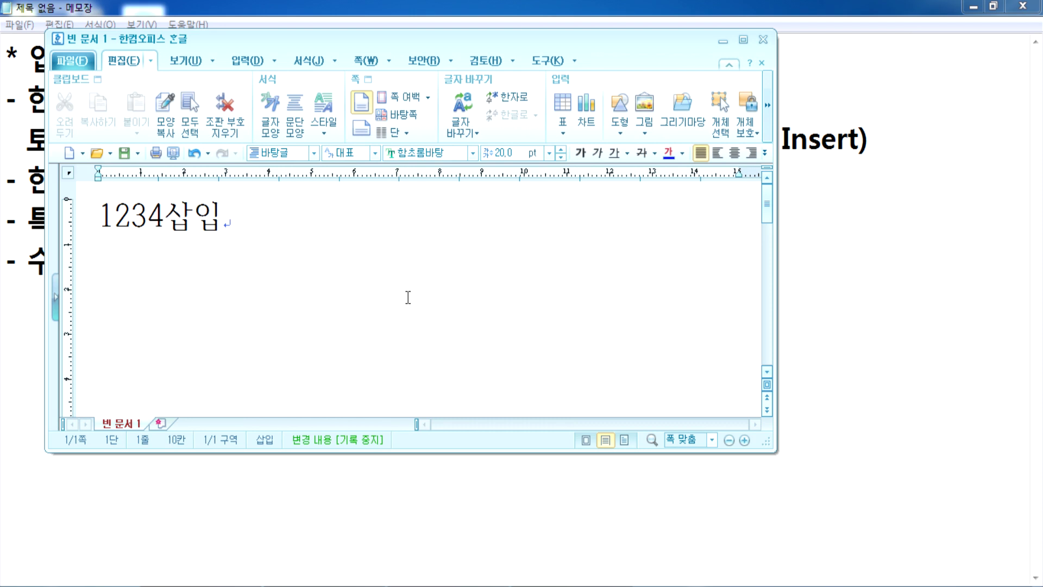
Step: Append 6666666 at the line end and insert 안녕 친구야 at the line start
key("Home")
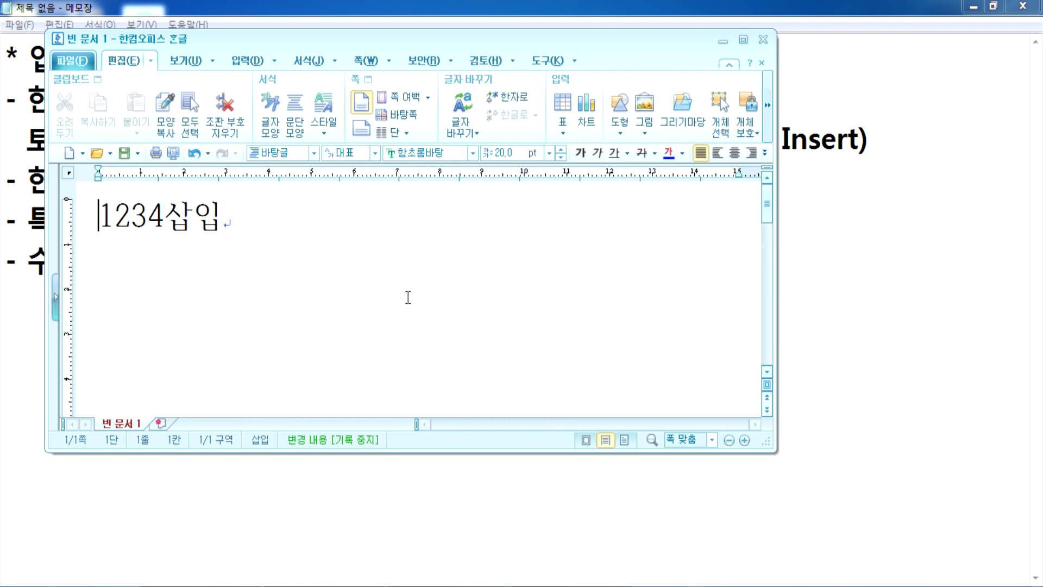
left_click(290, 235)
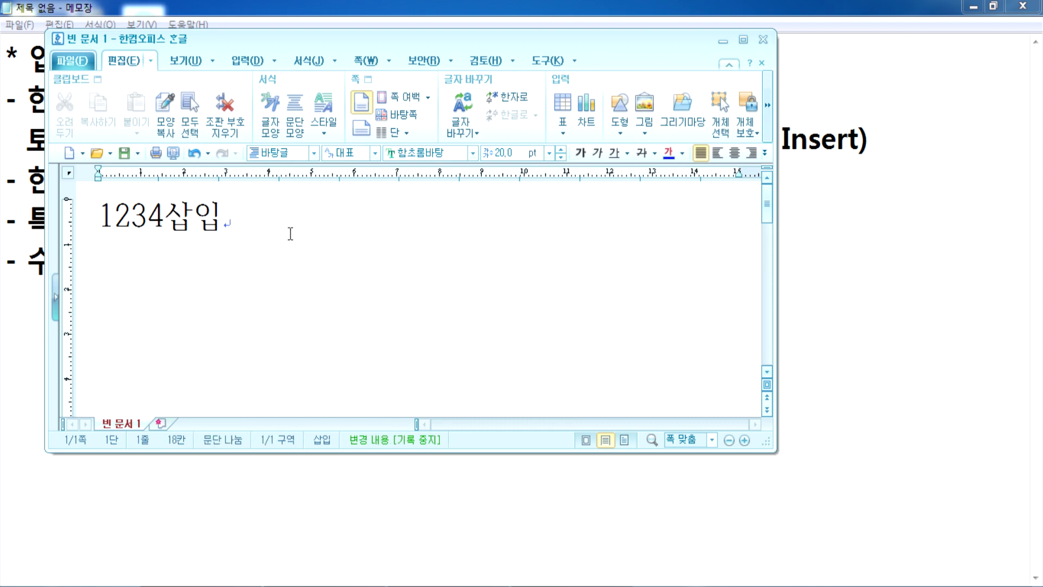
type("6666666")
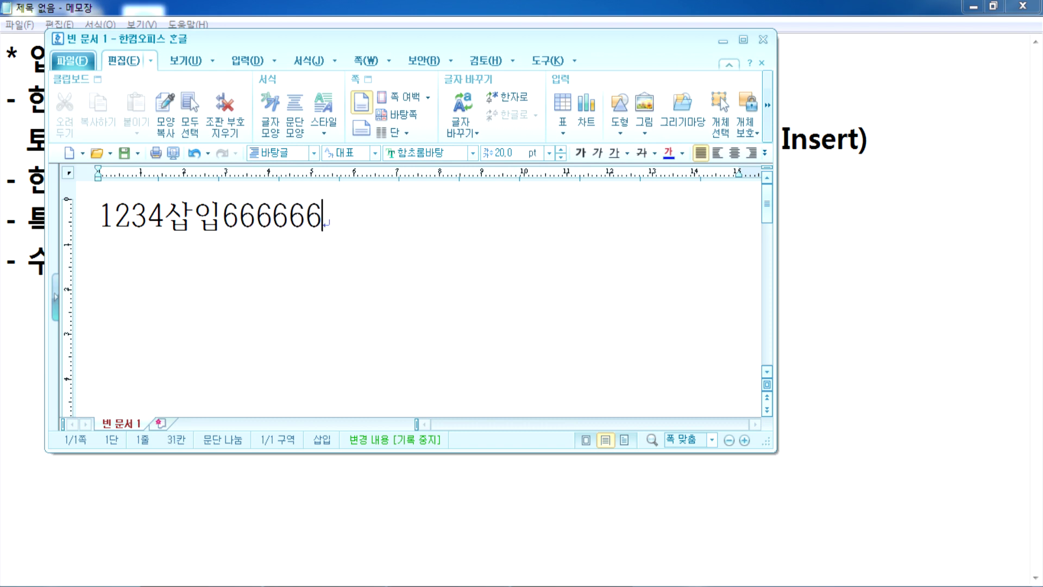
left_click(85, 222)
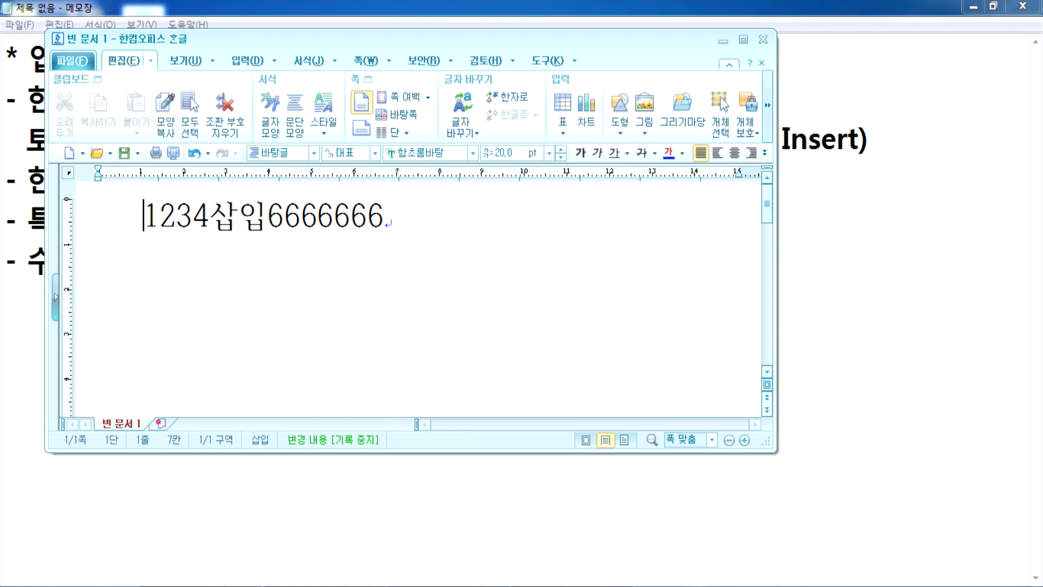
type("안녕")
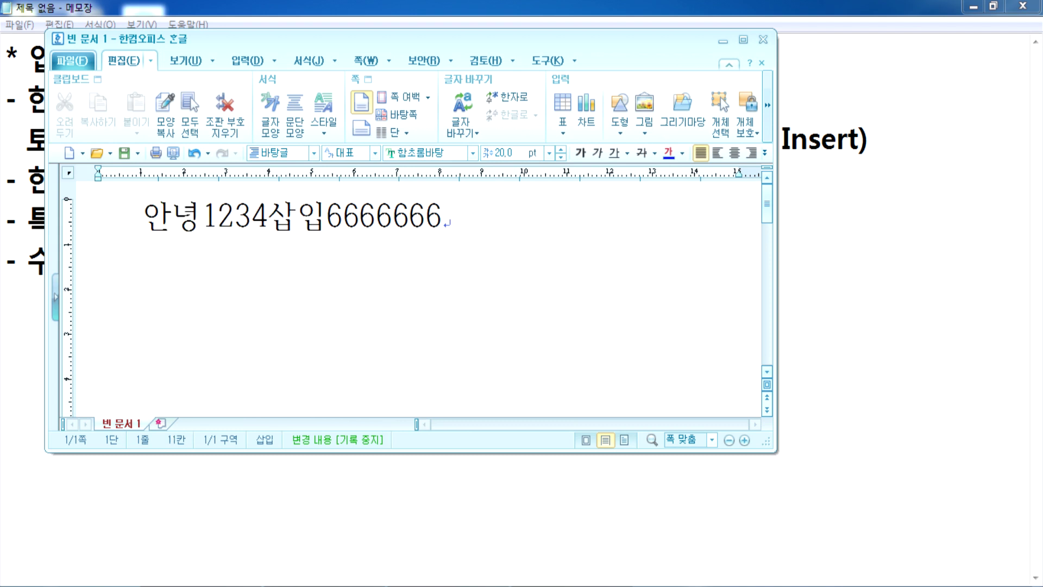
type(" 친구야")
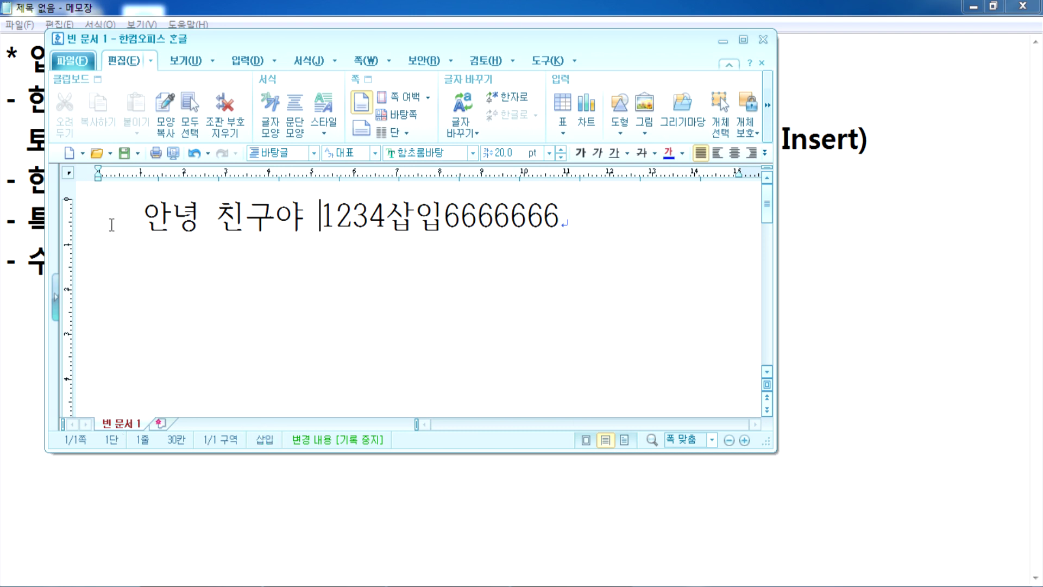
Step: Switch to 수정 overwrite mode and type 우리는 친구야 반갑다........ over the line
left_click(91, 220)
left_click(260, 440)
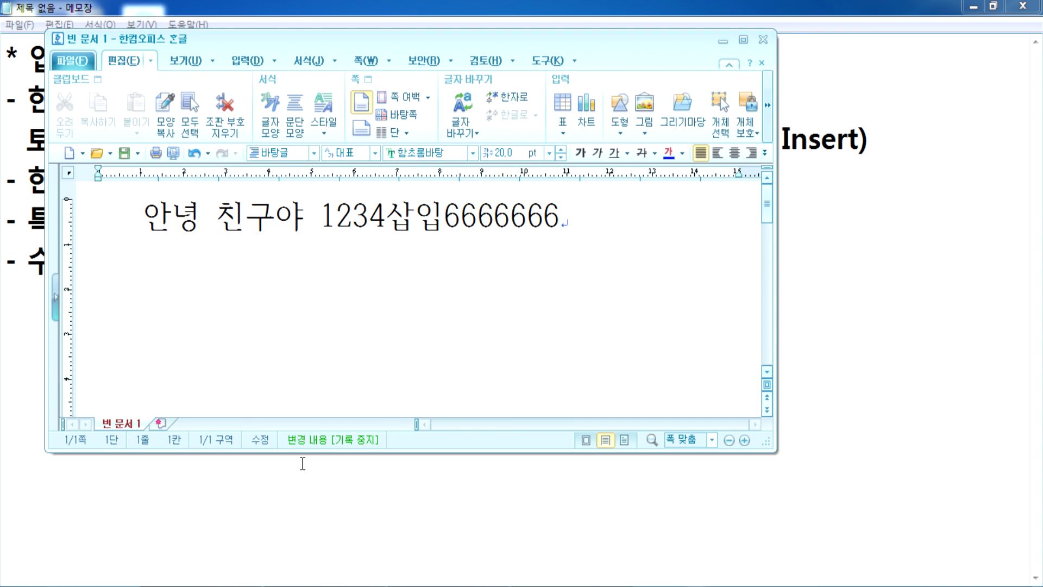
type("우리는")
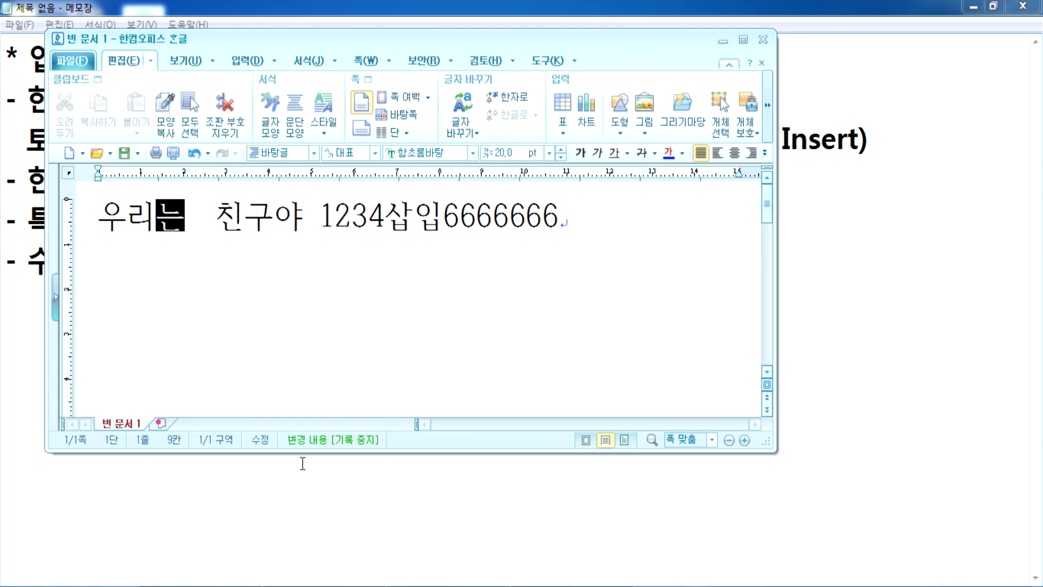
type(" 친구야 반갑다 ")
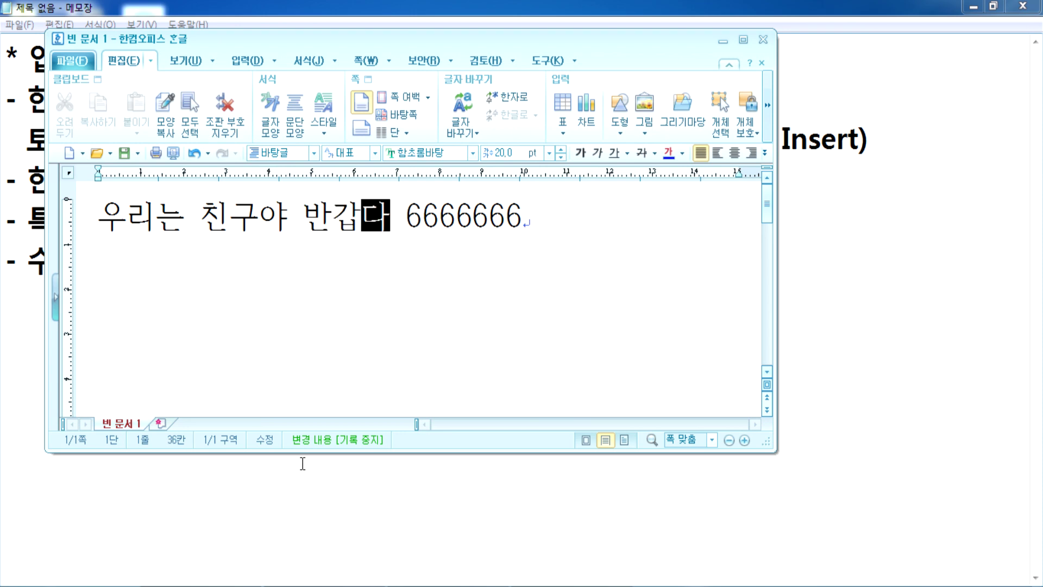
type(".")
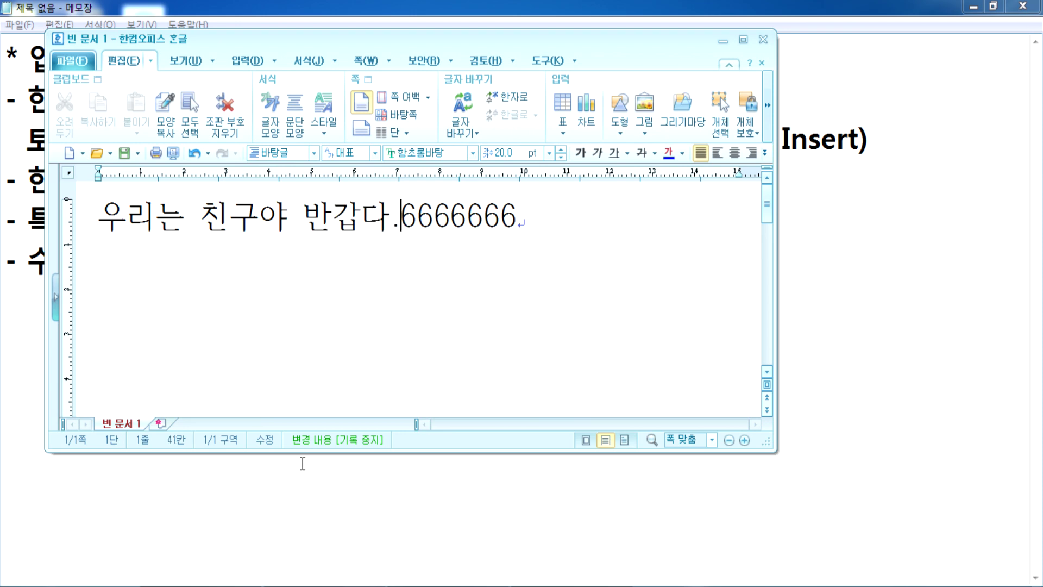
type(".......")
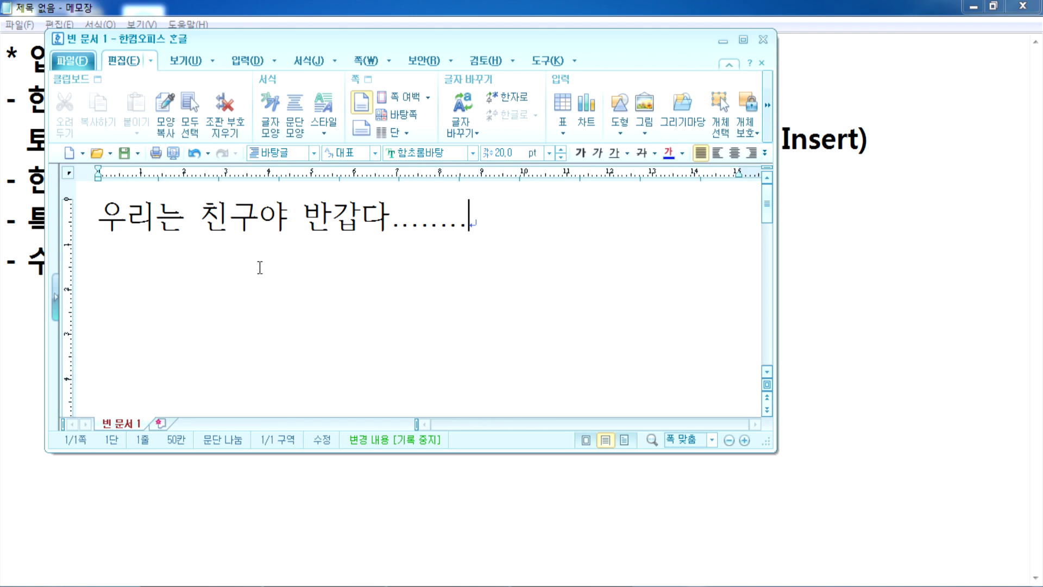
key("alt+Tab")
Step: Add the line 'Insert : 삽입/수정' under the 토글 line
left_click(892, 142)
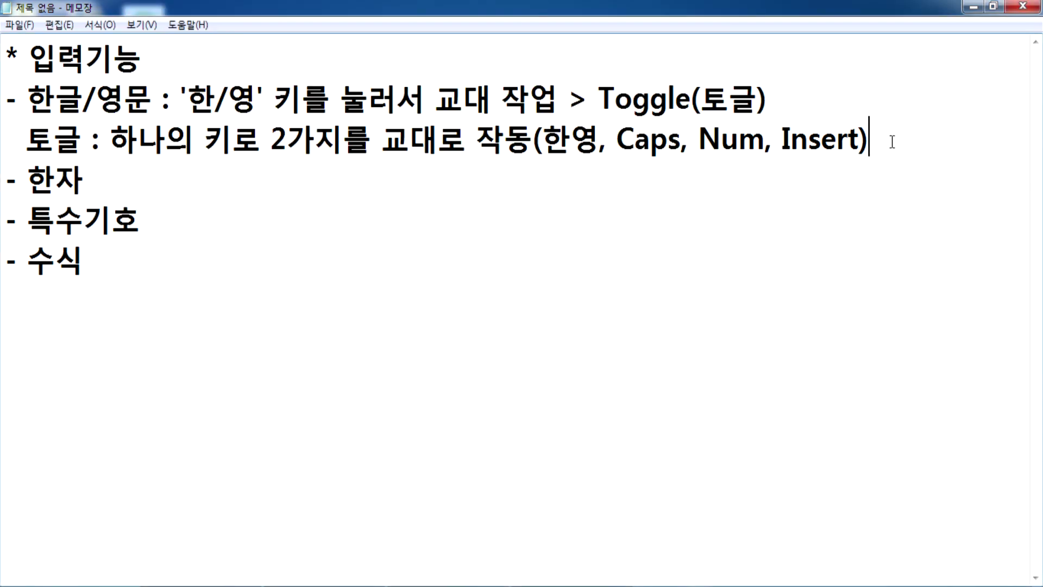
key("Return")
key("Return")
key("Up")
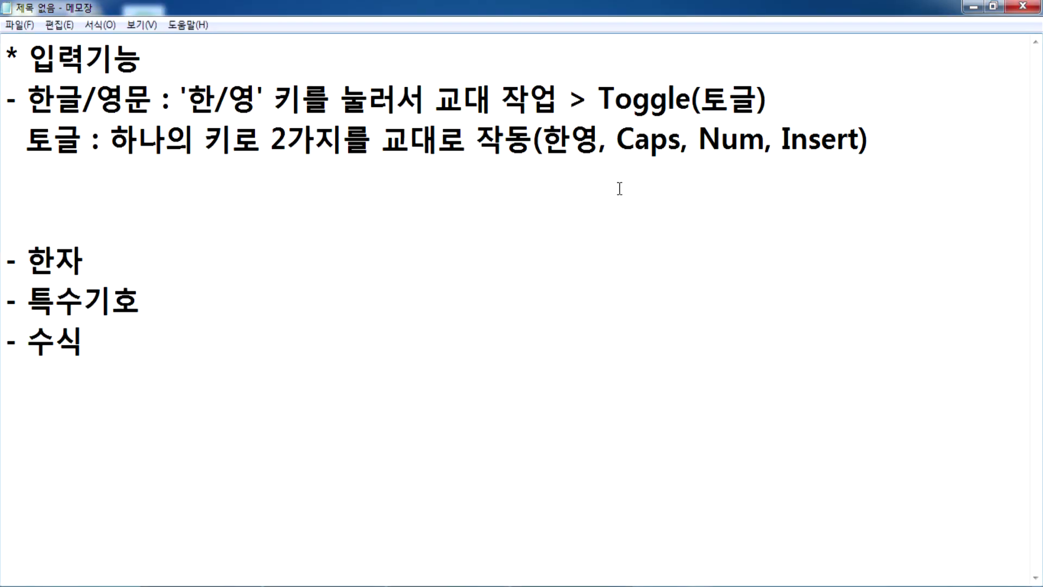
type("Insert(")
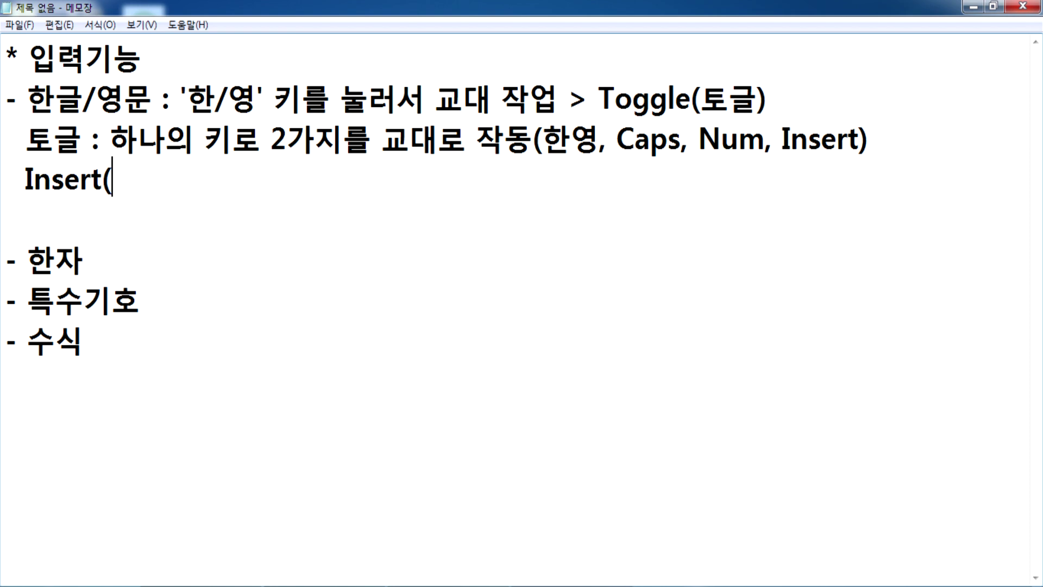
type("삽입/수정)")
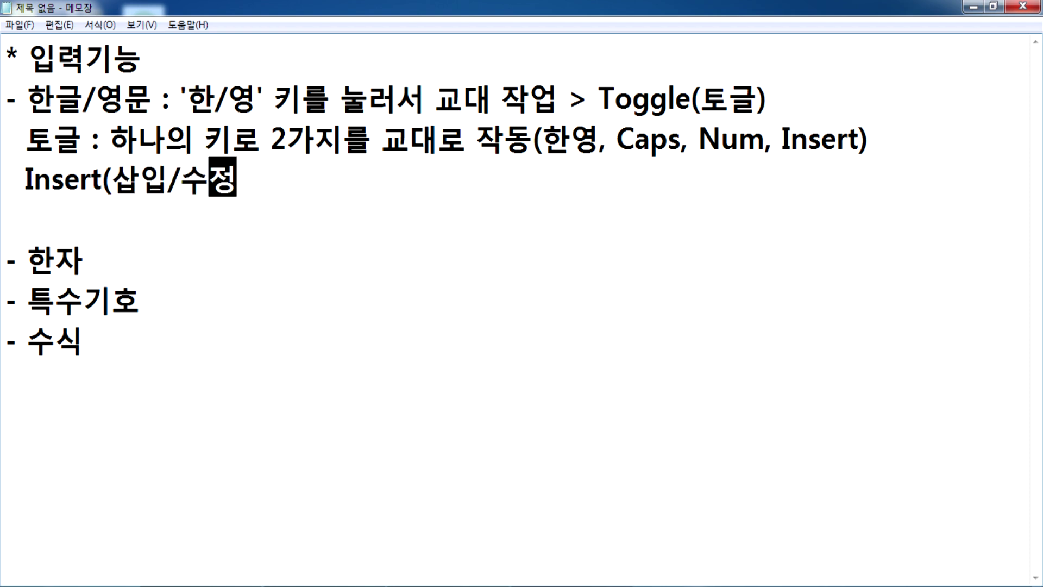
key("Left")
key("Left")
key("Left")
key("Left")
key("Left")
key("Left")
key("Left")
key("Left")
key("Left")
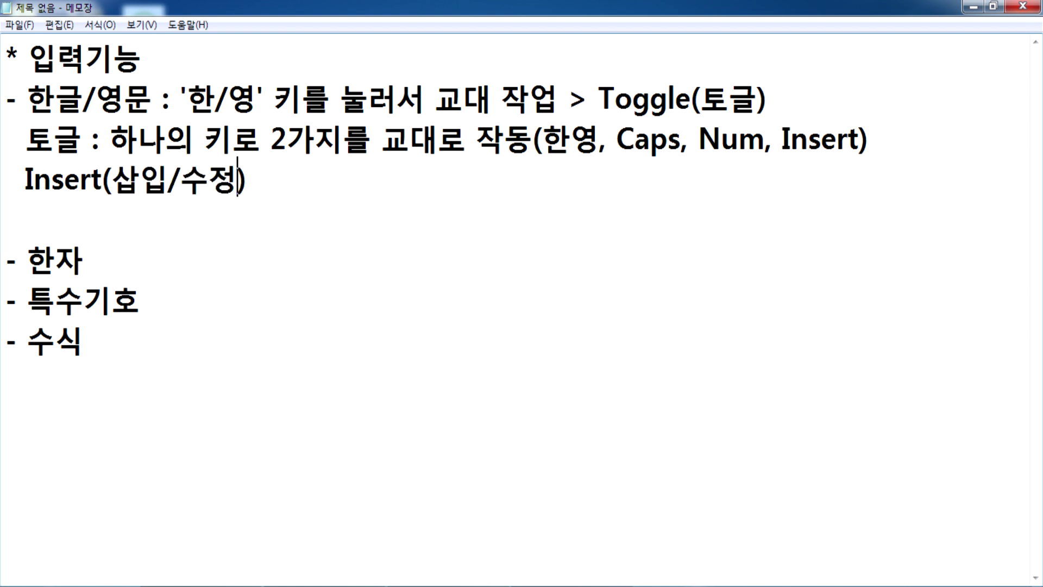
key("Right")
key("Right")
type(":")
key("Delete")
key("End")
key("BackSpace")
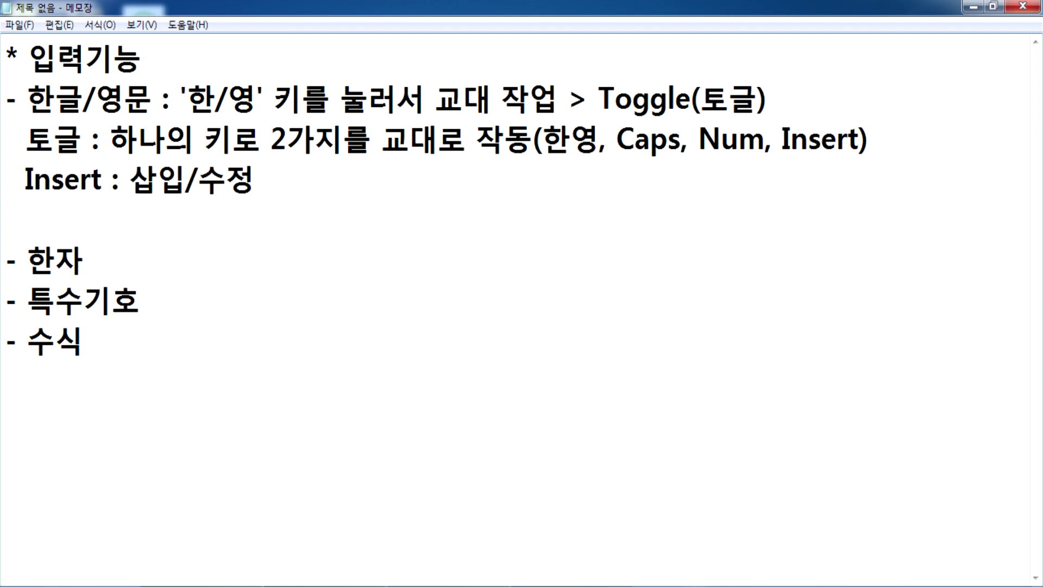
Step: Add '삽입 : 글자가 뒤로 밀려간다.' and '수정 : 겹쳐쓰기, 현재의 글자를 덮어쓰기', removing the extra blank line
key("Return")
type("삽입 : 글자")
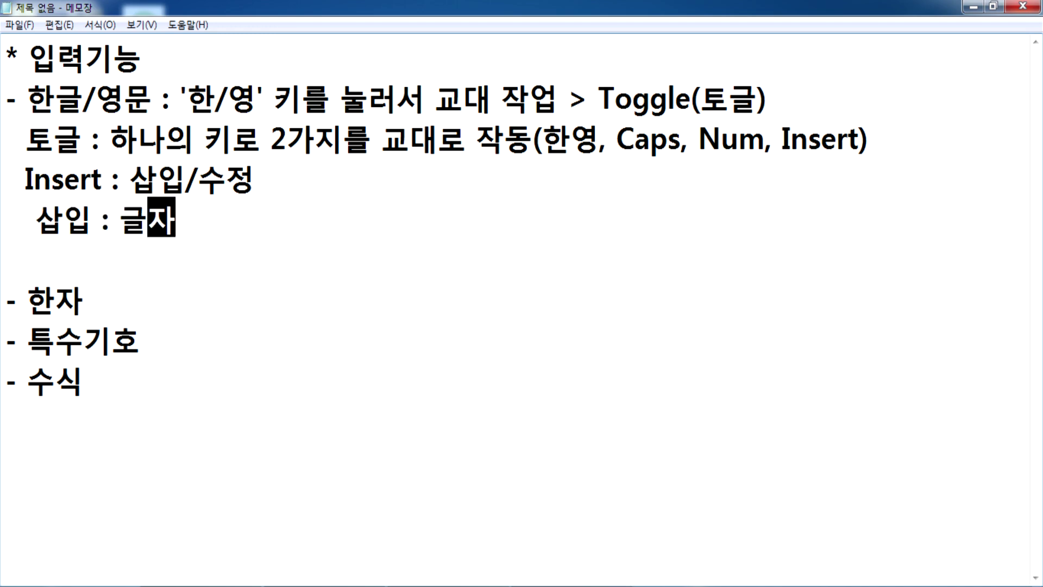
type("가 뒤로")
type("밀려간다.")
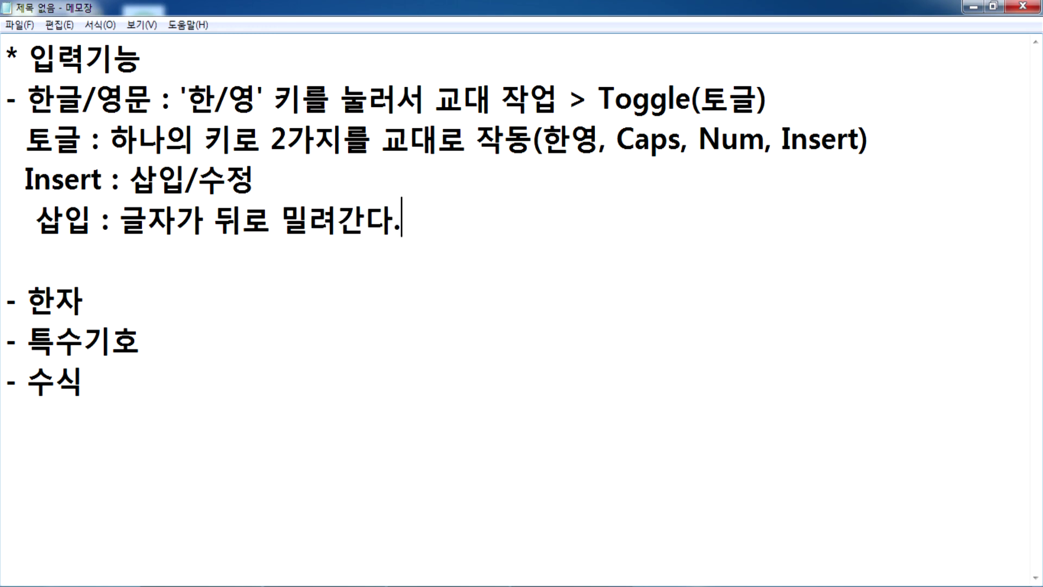
key("Return")
type("수정 : ")
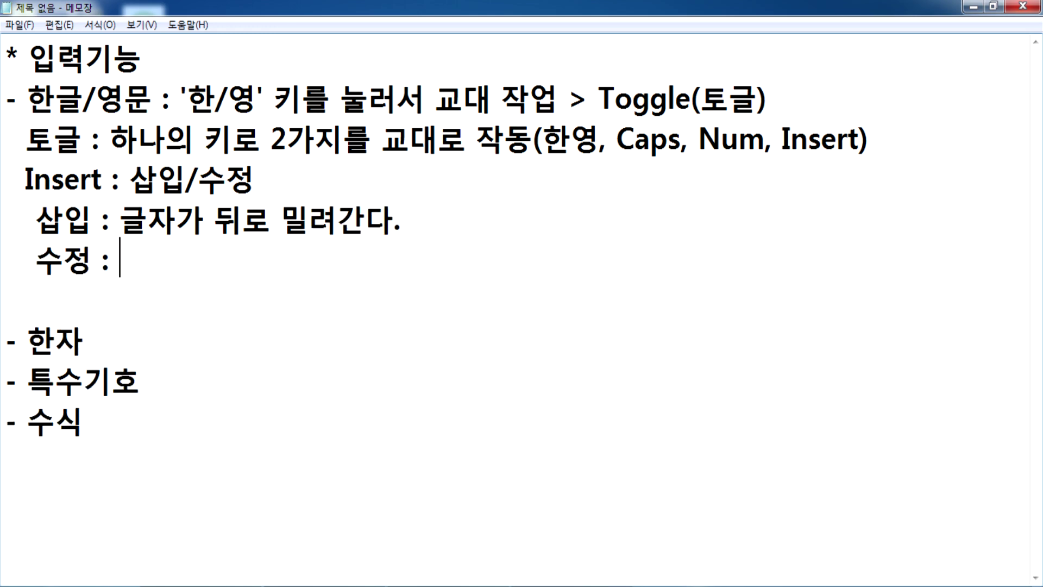
type("겹쳐쓰기")
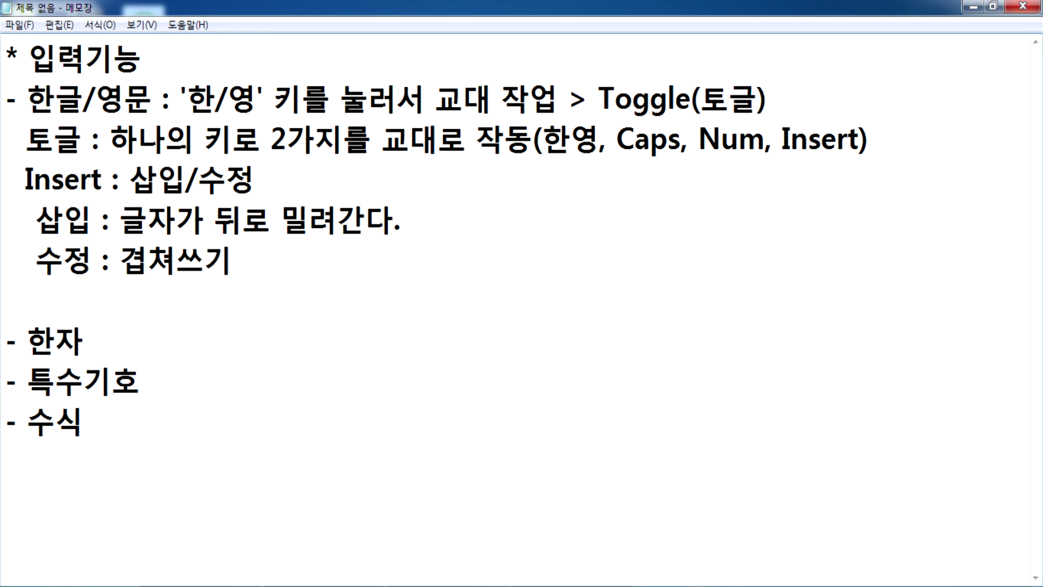
type(", 현재의 ㄱ")
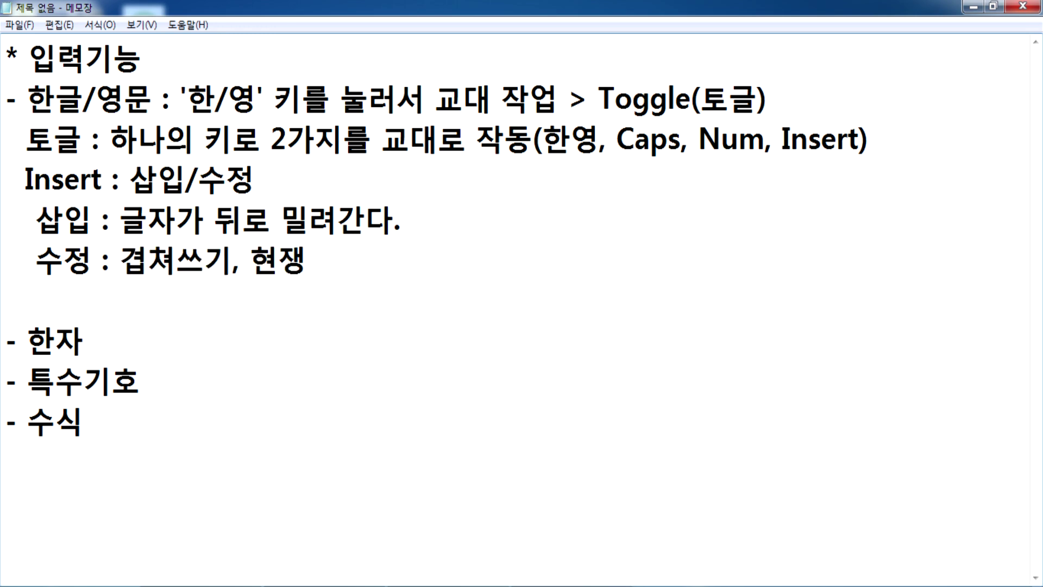
type("글자를 ")
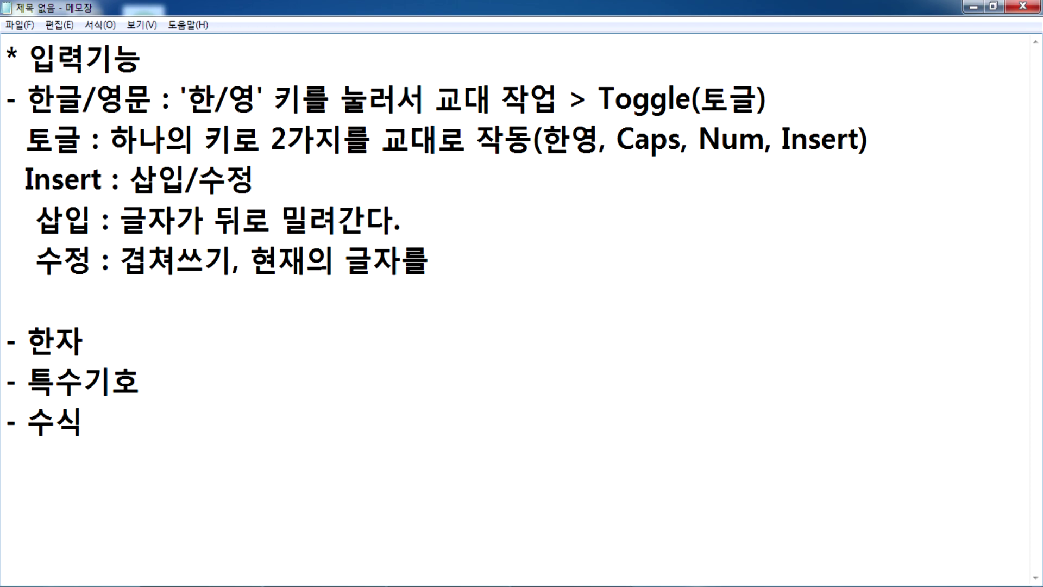
type("덮어")
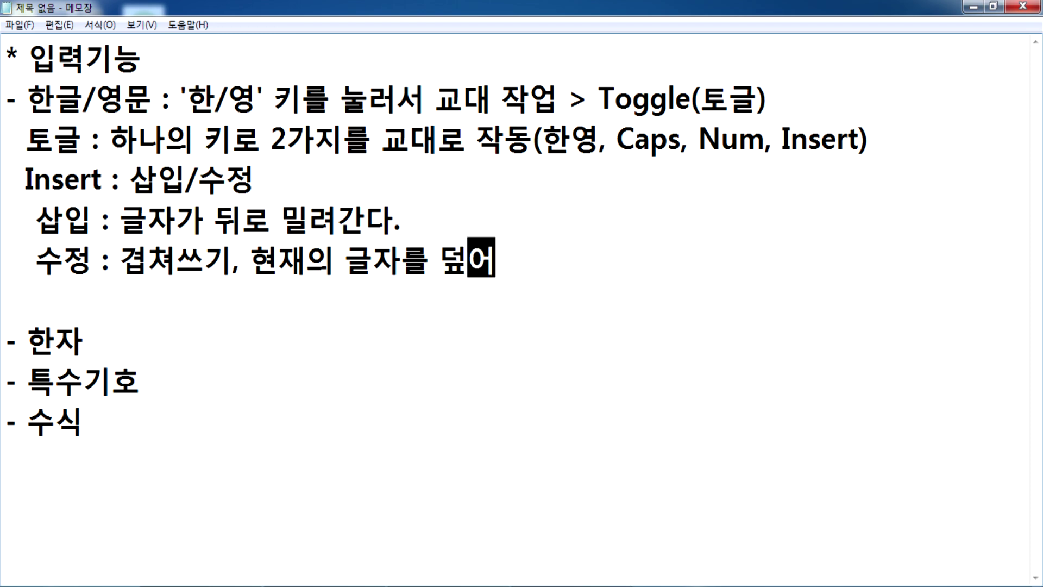
type("쓰기")
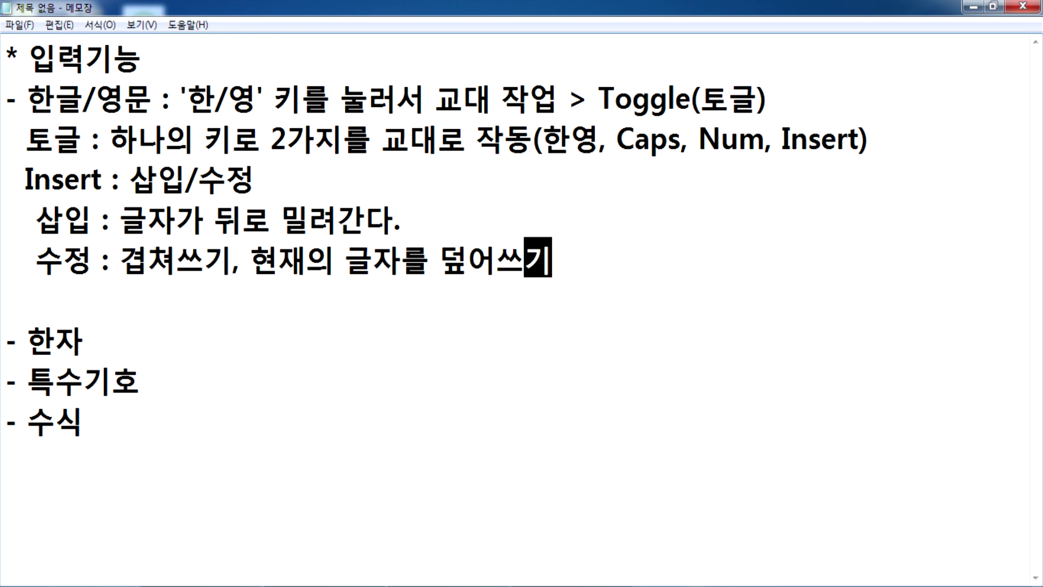
key("Delete")
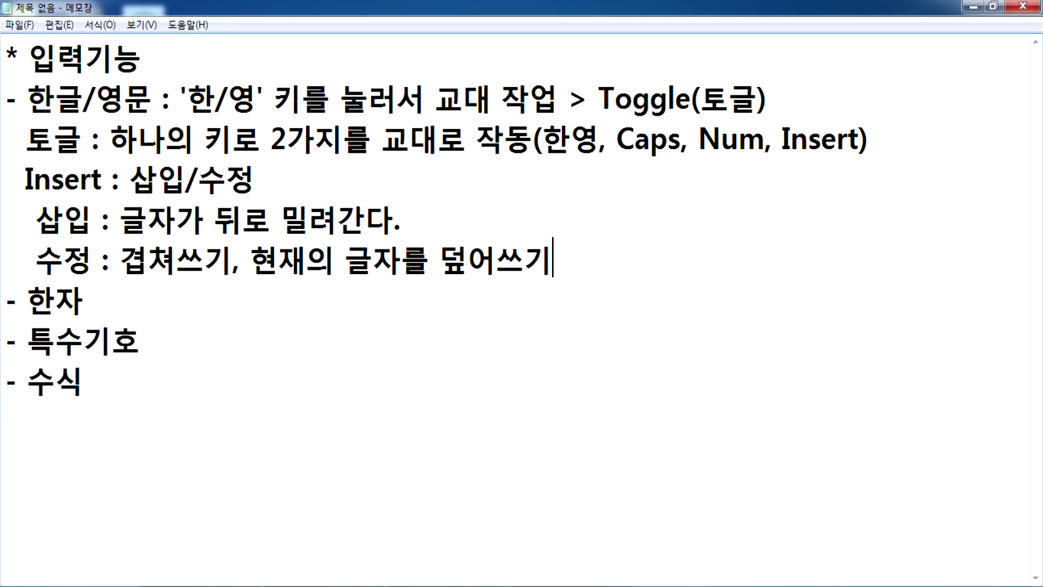
key("alt+Tab")
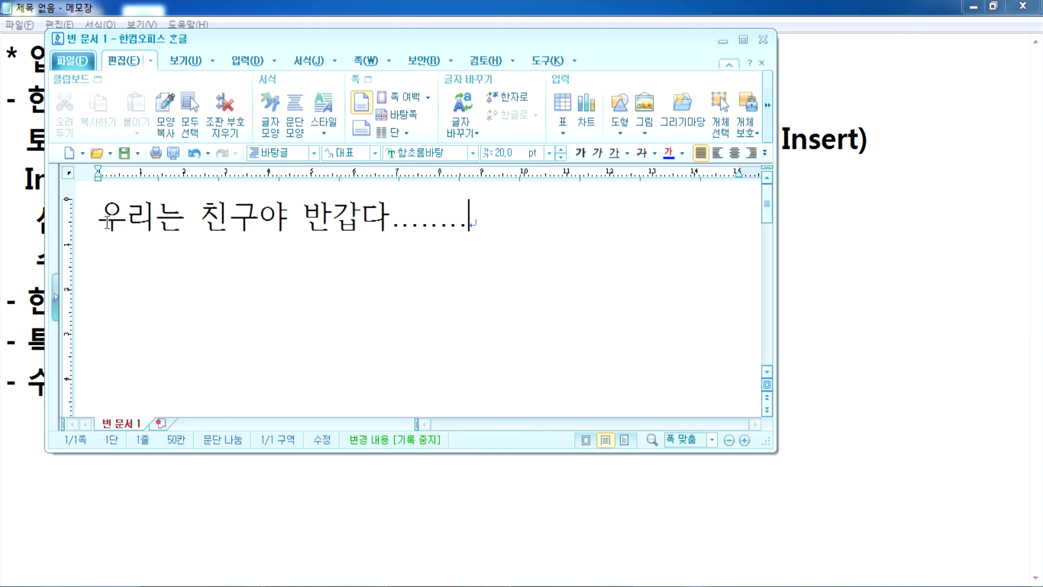
Step: Overwrite the line start with jamo, then switch to insert mode and insert more jamo
left_click(105, 216)
type("ㅇㄴㄹㄴㅇㄹㄴㅇㄹ")
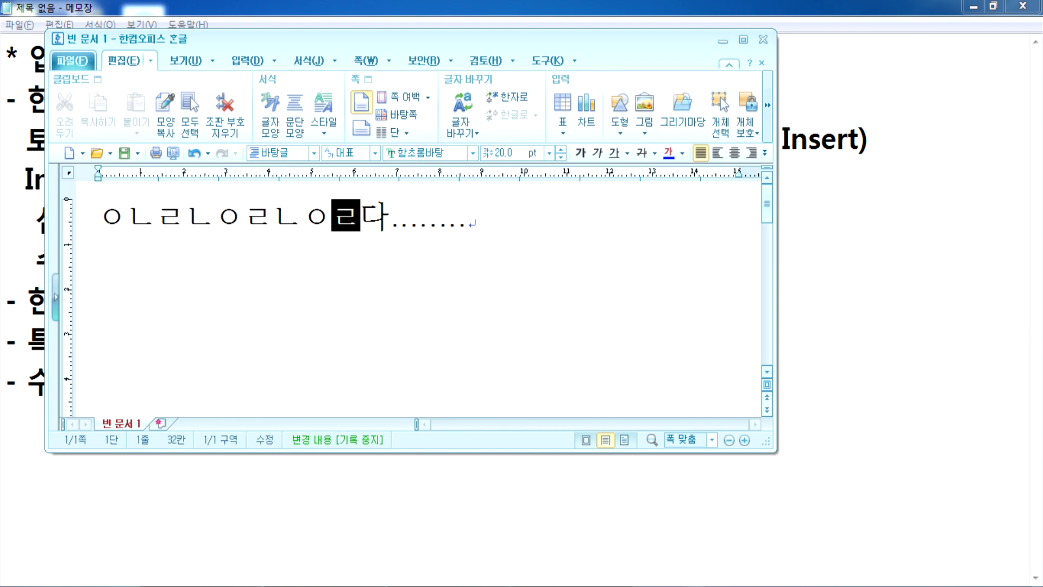
left_click(265, 445)
left_click(135, 223)
type("ㄴㅇㄹㄴㅇㄹㄴㅇㄹ")
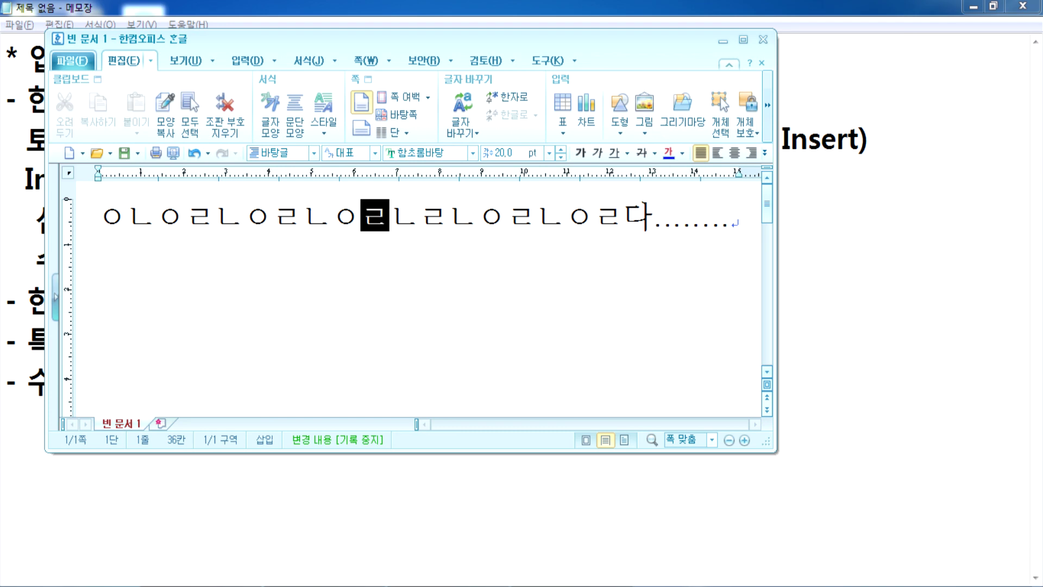
Step: Maximize the Hangul window and place the insertion point at the line start
left_click(743, 39)
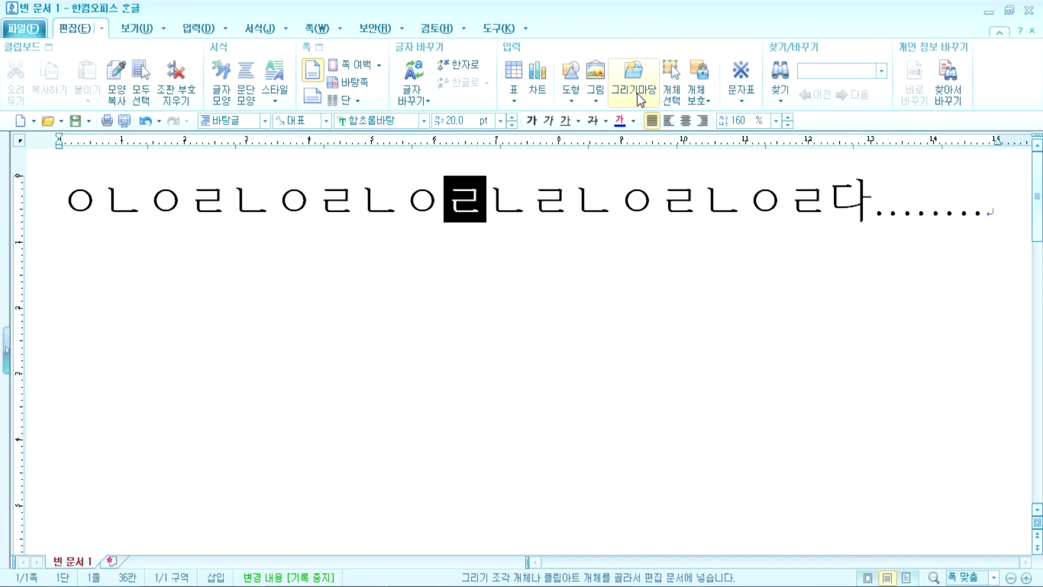
left_click(453, 211)
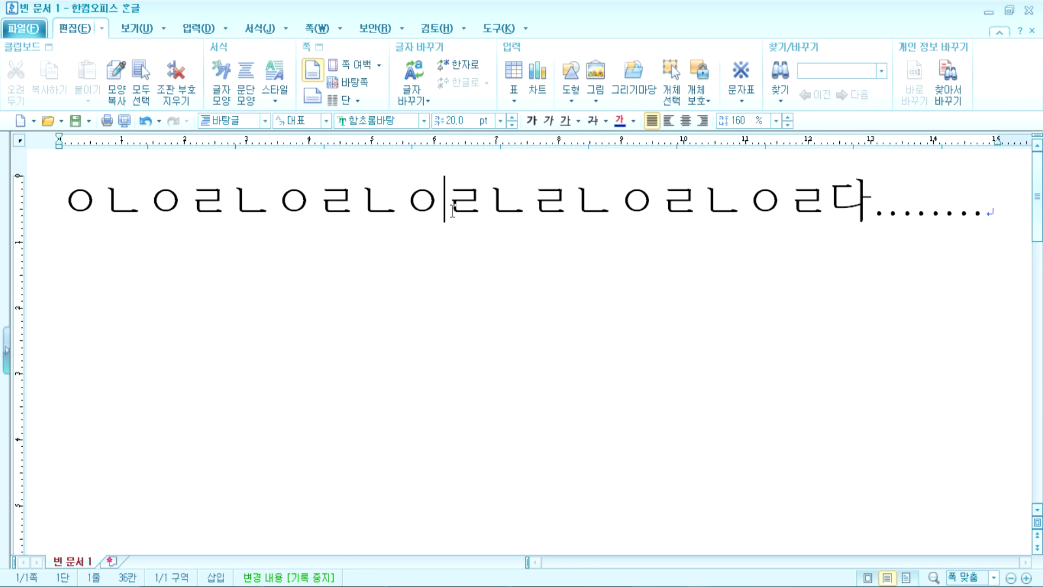
left_click(70, 199)
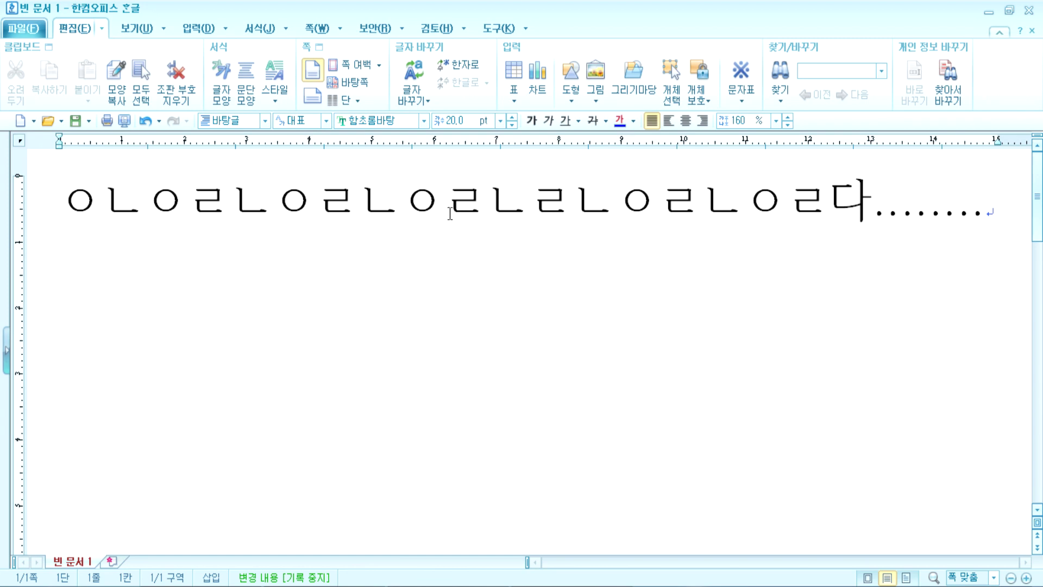
Step: Add a first line 홍길동 귀하, then retype 홍길동 over its start in overwrite mode
type("호리")
key("BackSpace")
key("BackSpace")
type("ㅇ길동 귀")
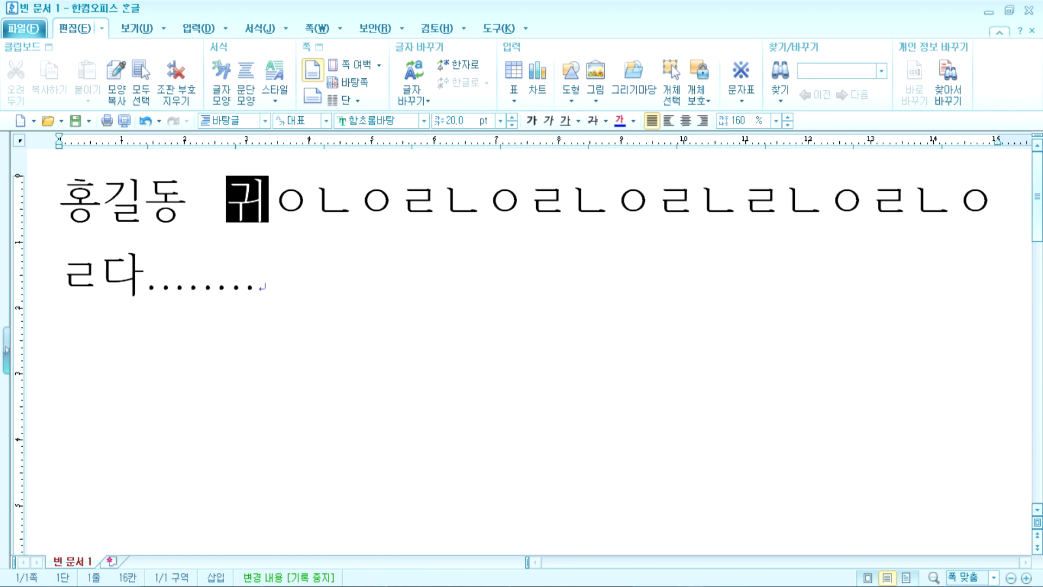
type("하")
key("Return")
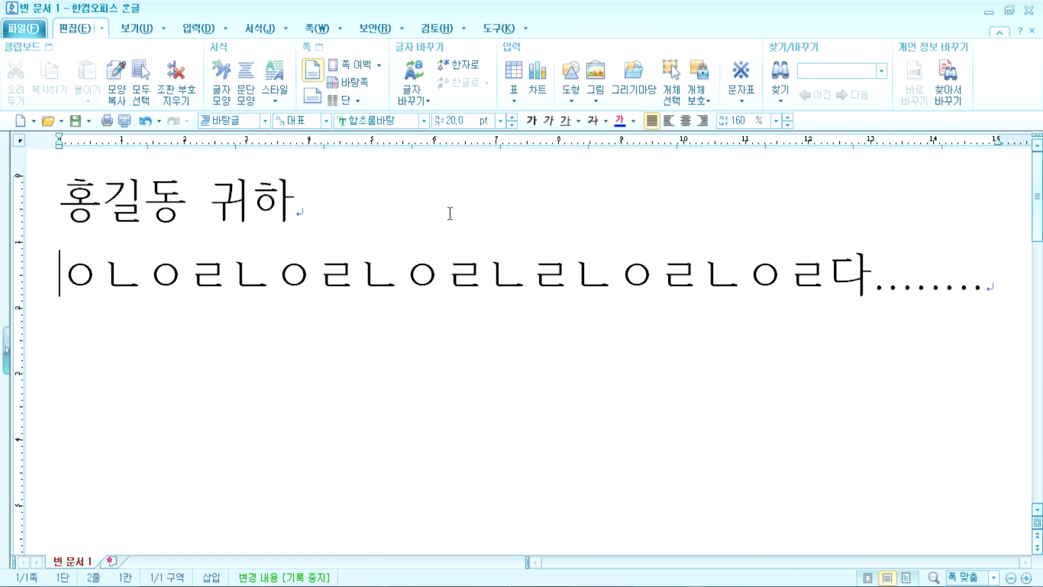
type("일지매")
key("Delete")
key("Delete")
key("Delete")
key("Home")
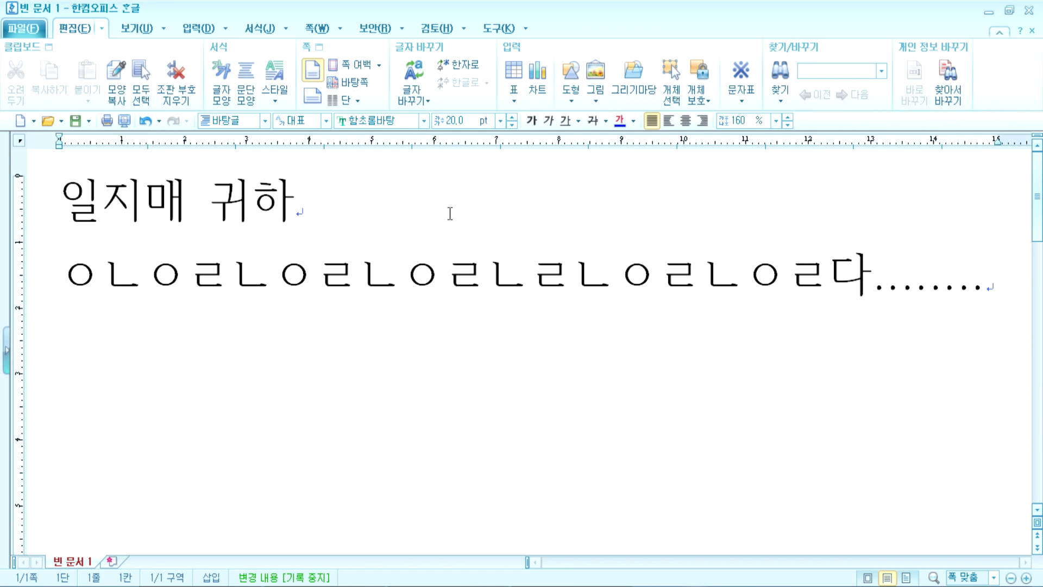
key("Insert")
type("홍길동")
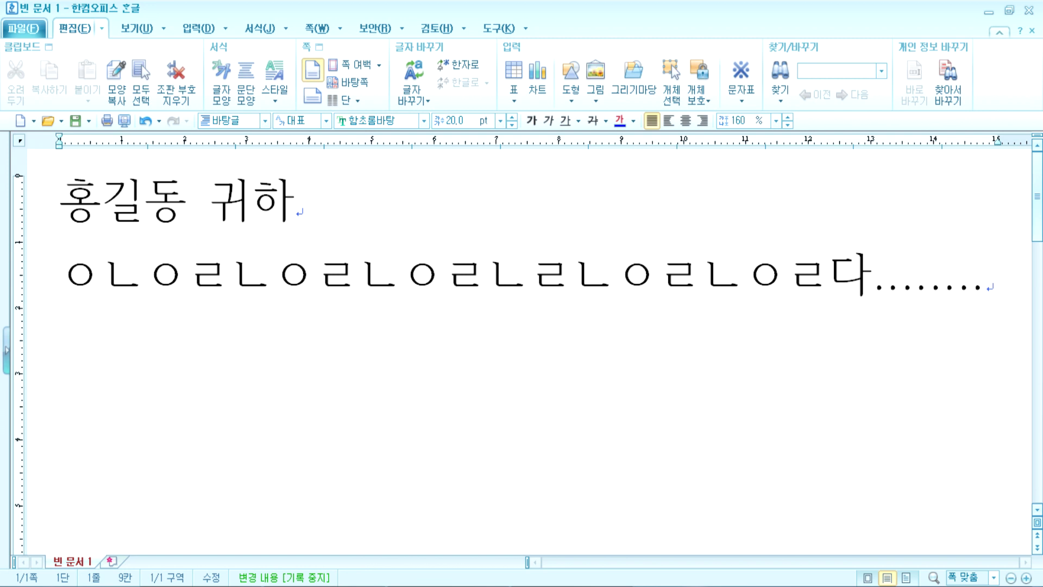
Step: Type ㄴㅇㄹㄱ333333 친구야 at the jamo line's start, then select all the document text
key("End")
key("Down")
key("Home")
type("ㄴㅇㄹ")
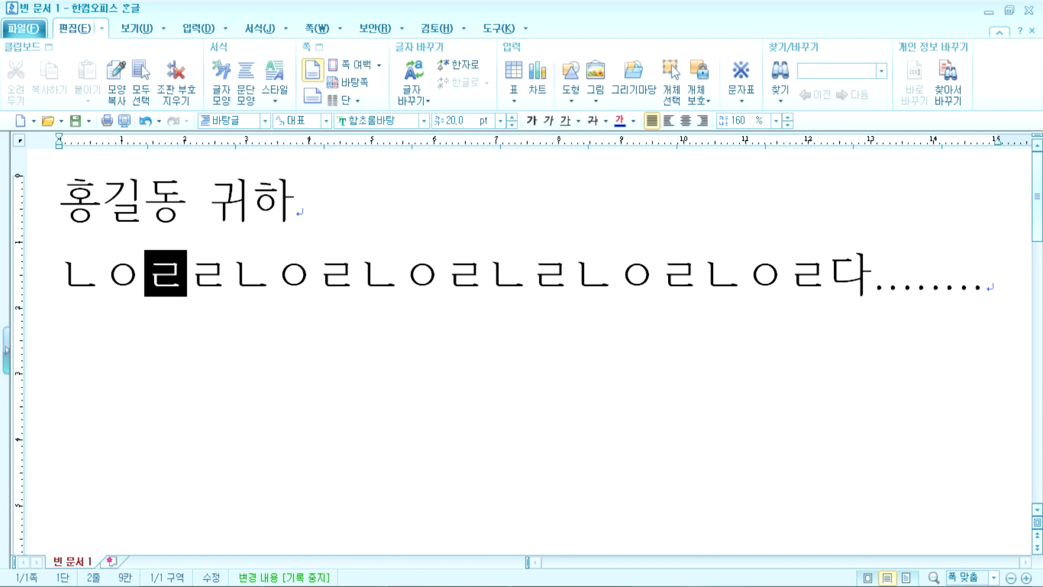
type("ㄱ3333")
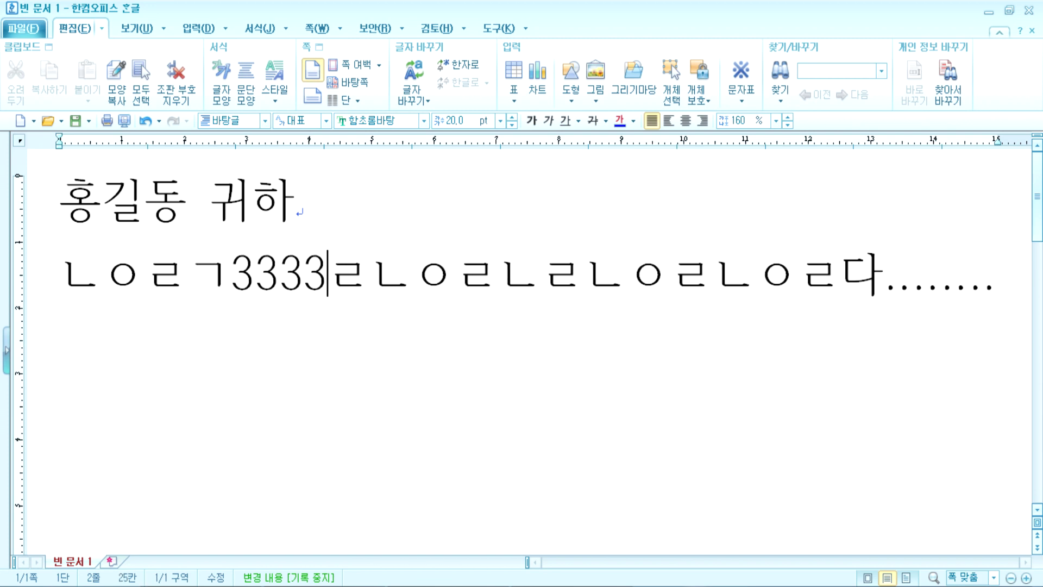
type("33")
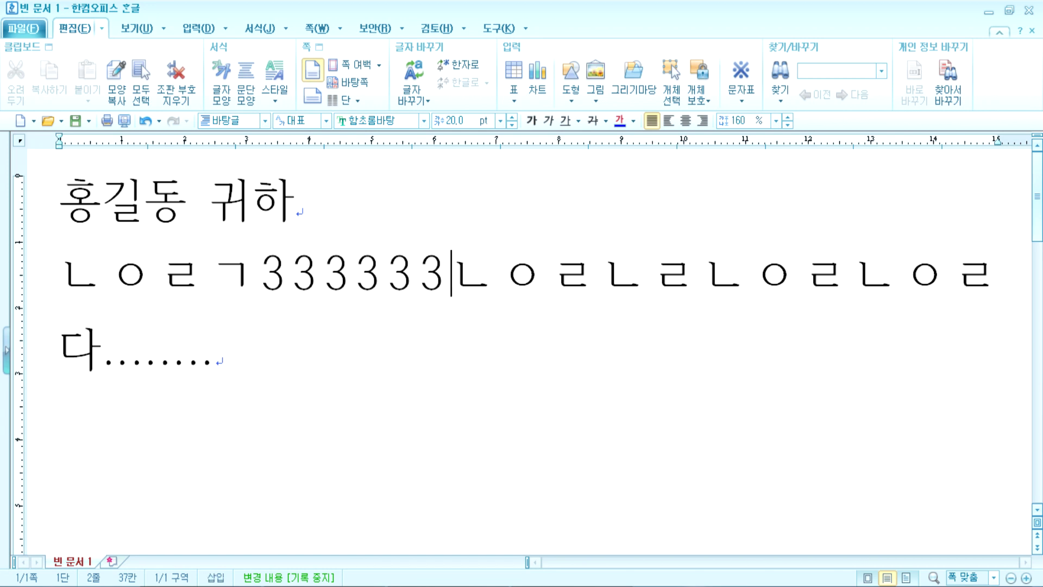
type("친궁ㅑ")
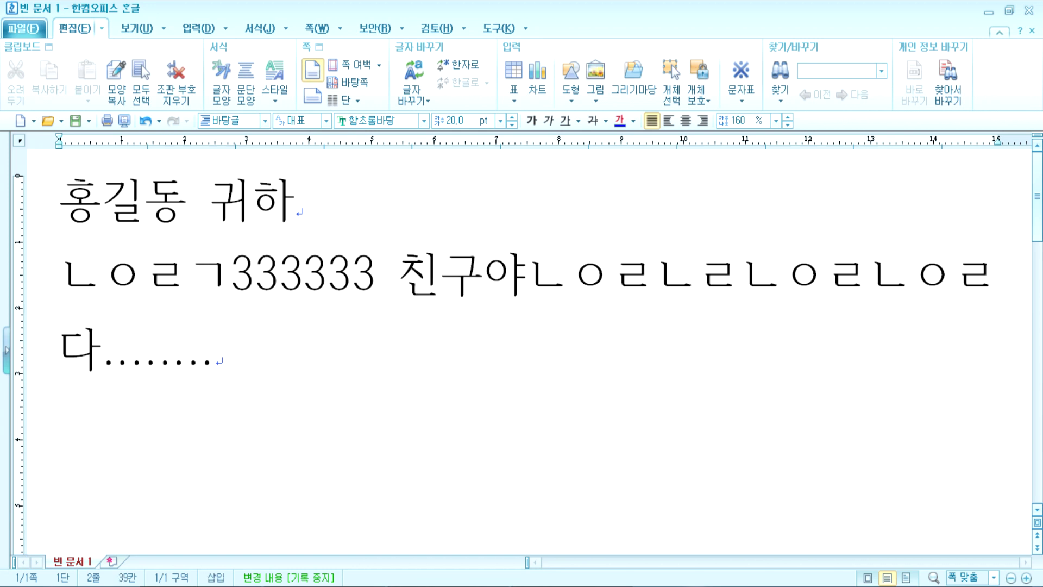
left_click(455, 585)
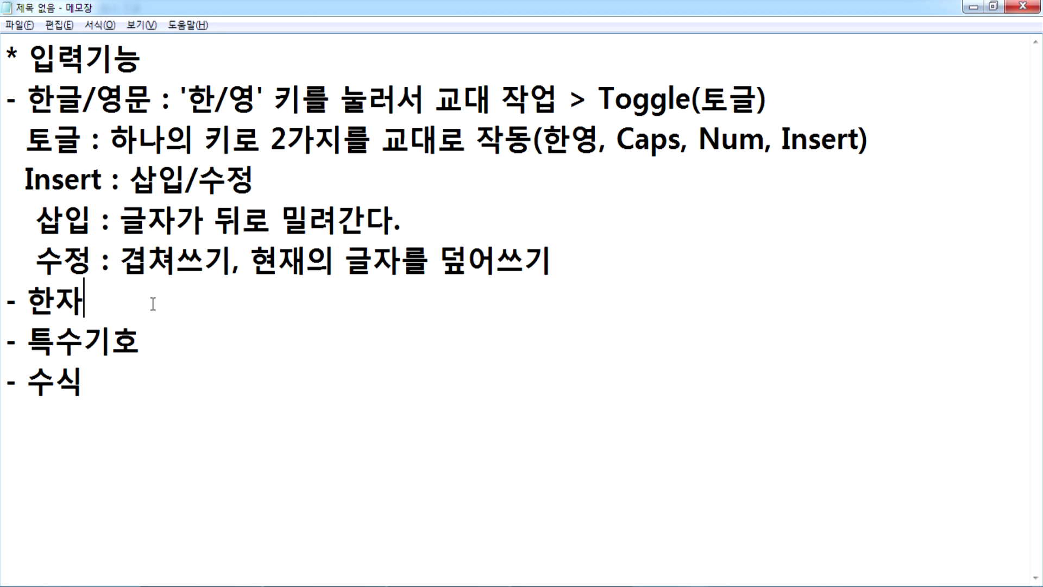
key("alt+Tab")
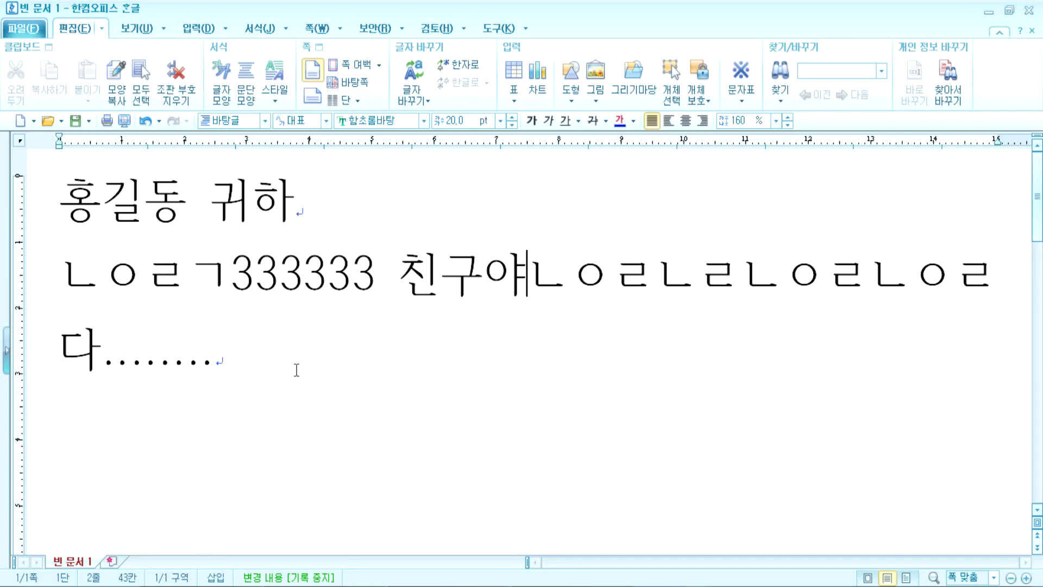
left_click_drag(296, 368, 28, 164)
Step: Replace all text with the heading 한자쓰기 and the line '1. 한글을 먼저 입력'
key("Delete")
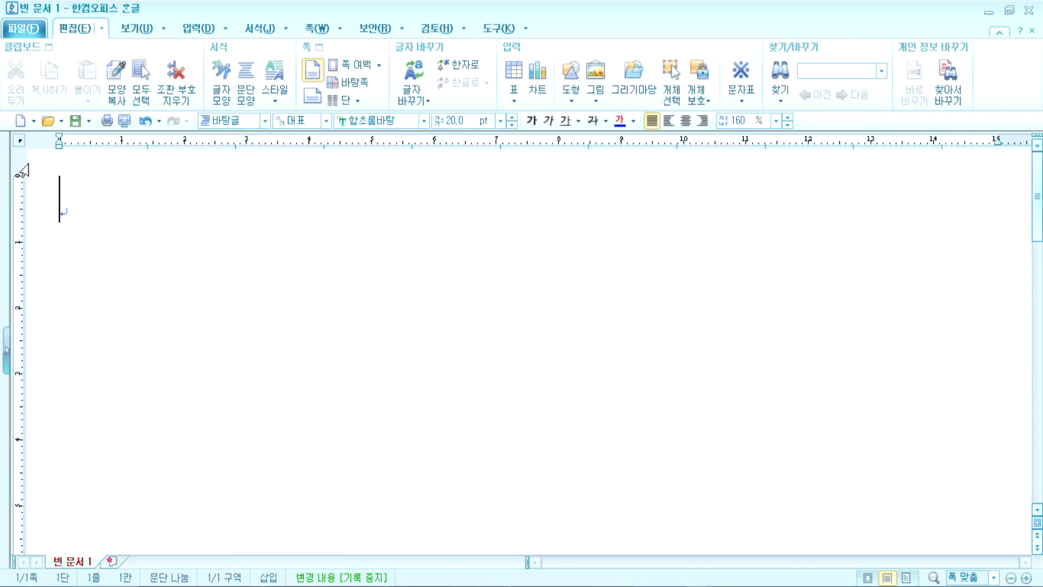
type("한자쓰기")
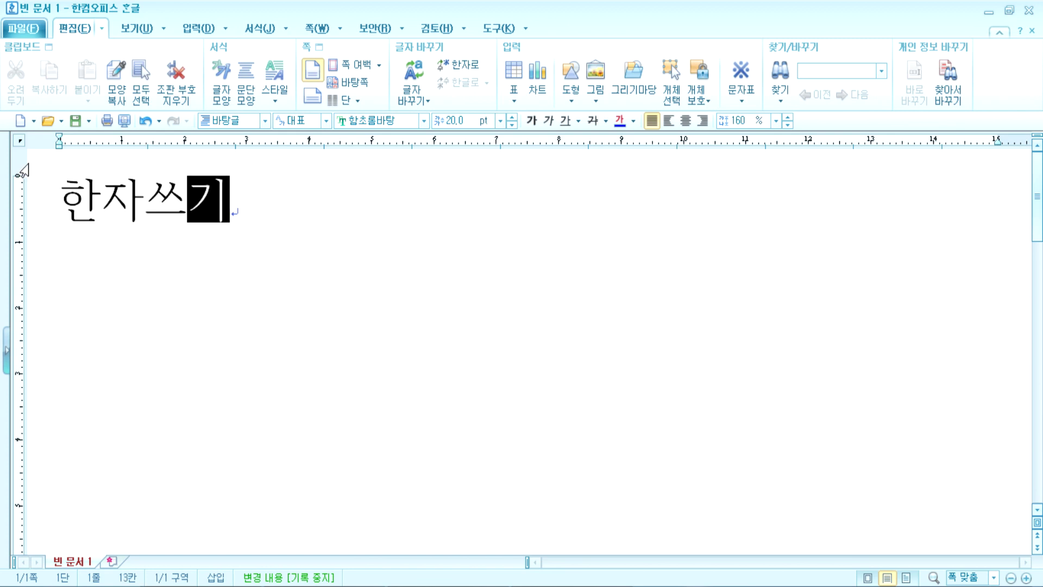
key("Return")
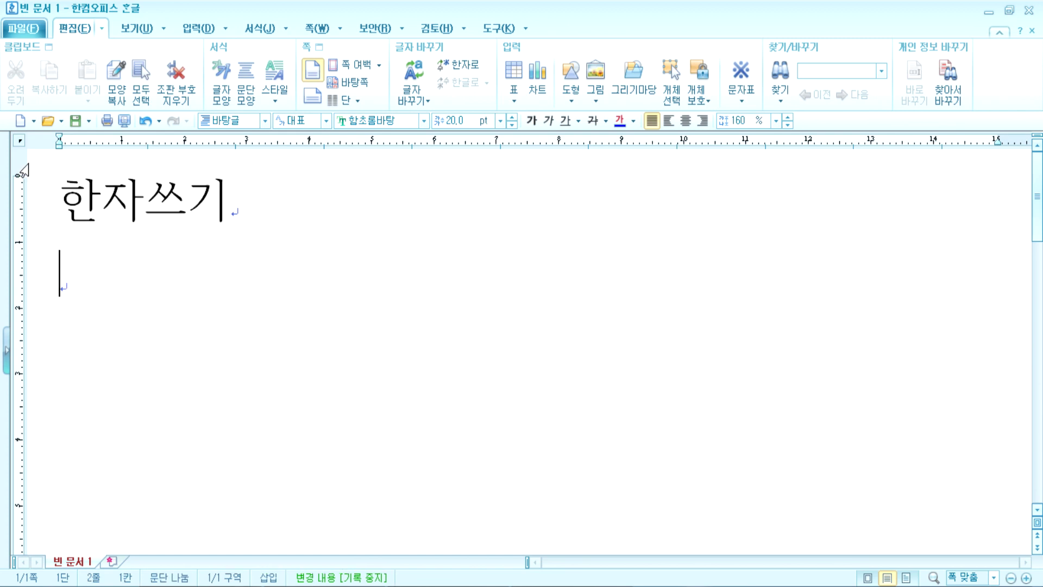
type("1. 한ㄱ글을 먼저 ")
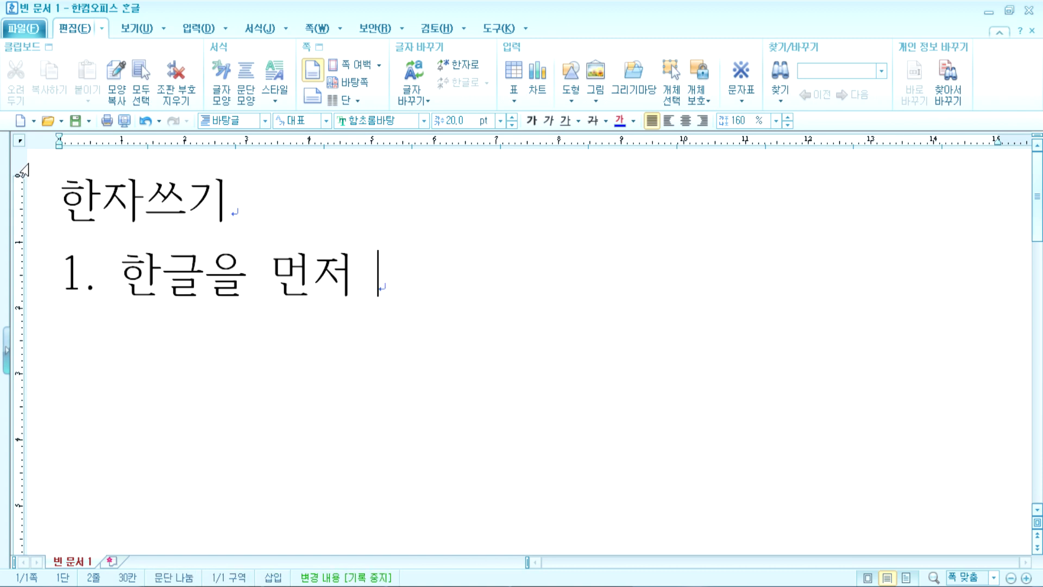
type("입력")
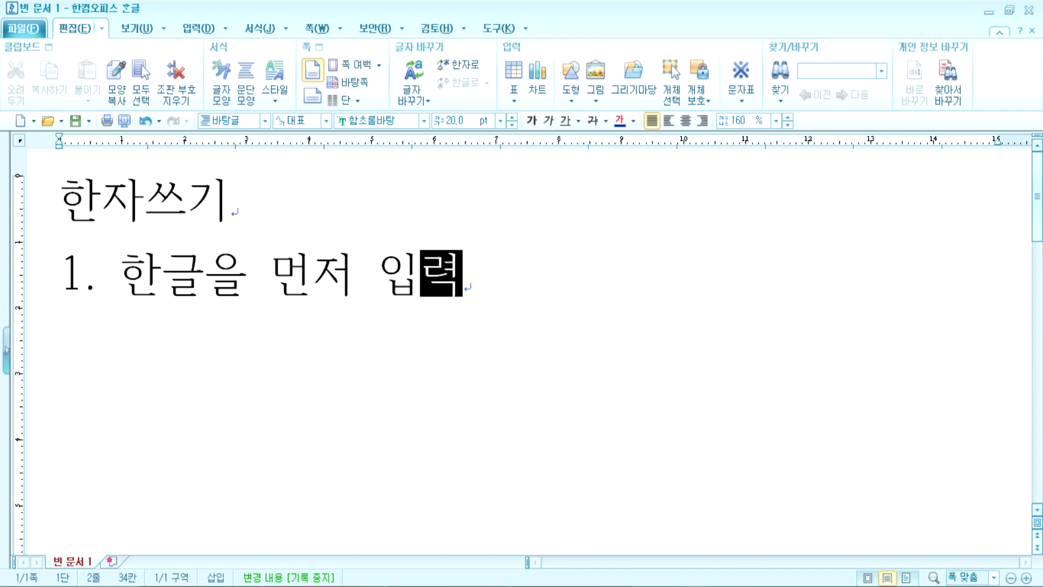
key("Return")
Step: Write the second line "2. '한자' 키를 눌러서 변환시킨다."
type("2")
key("BackSpace")
type("한자")
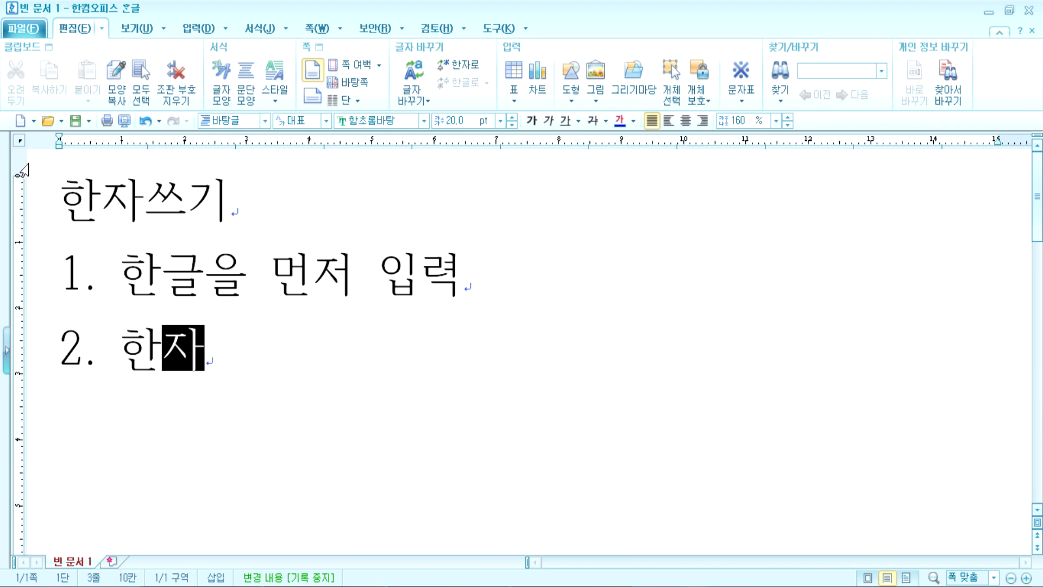
key("Left")
key("Left")
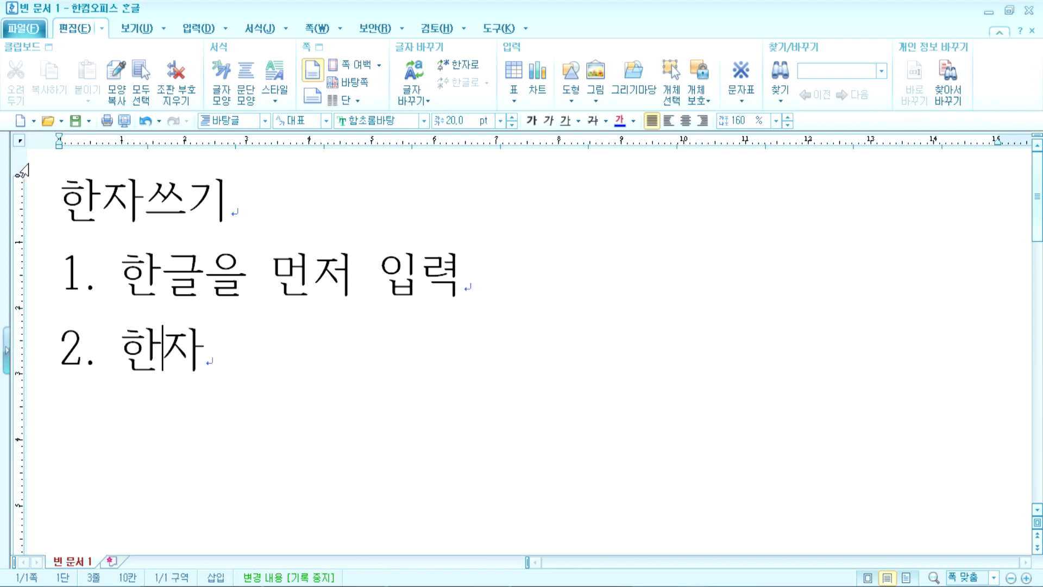
type("'")
key("Right")
key("Right")
type("'")
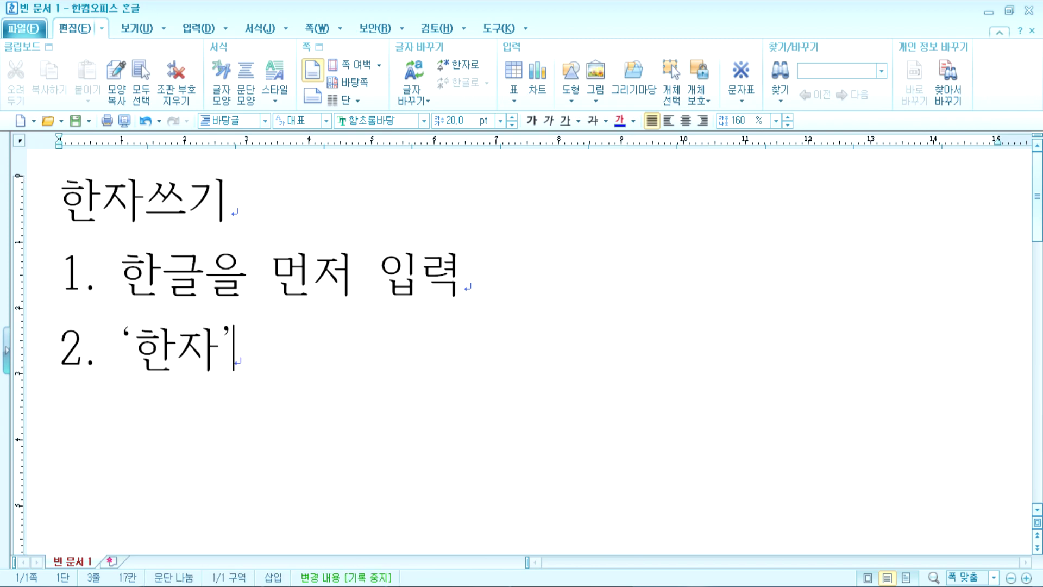
type("리")
key("BackSpace")
key("BackSpace")
type("키를 눌러")
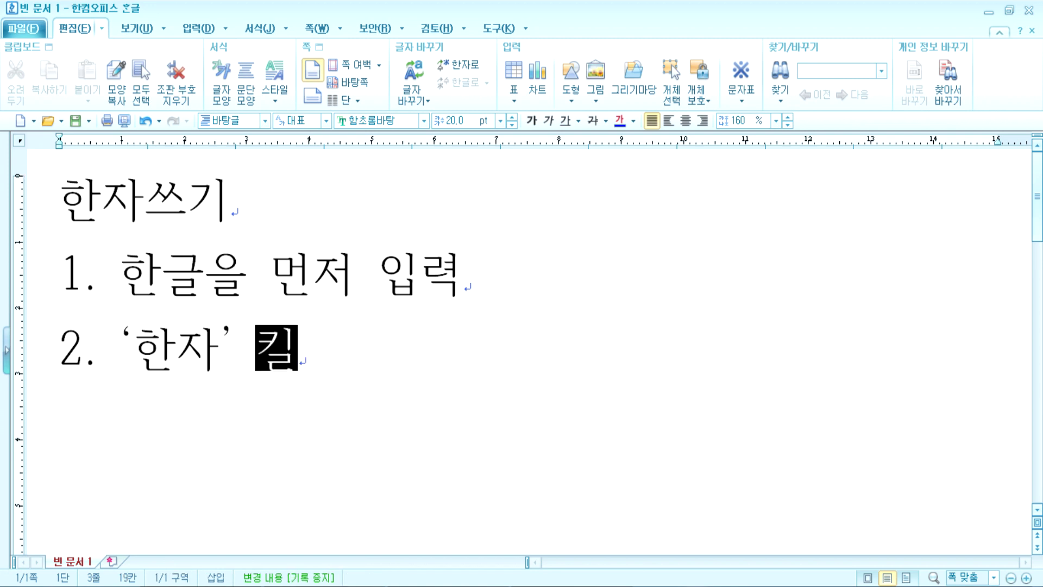
type("서 변호")
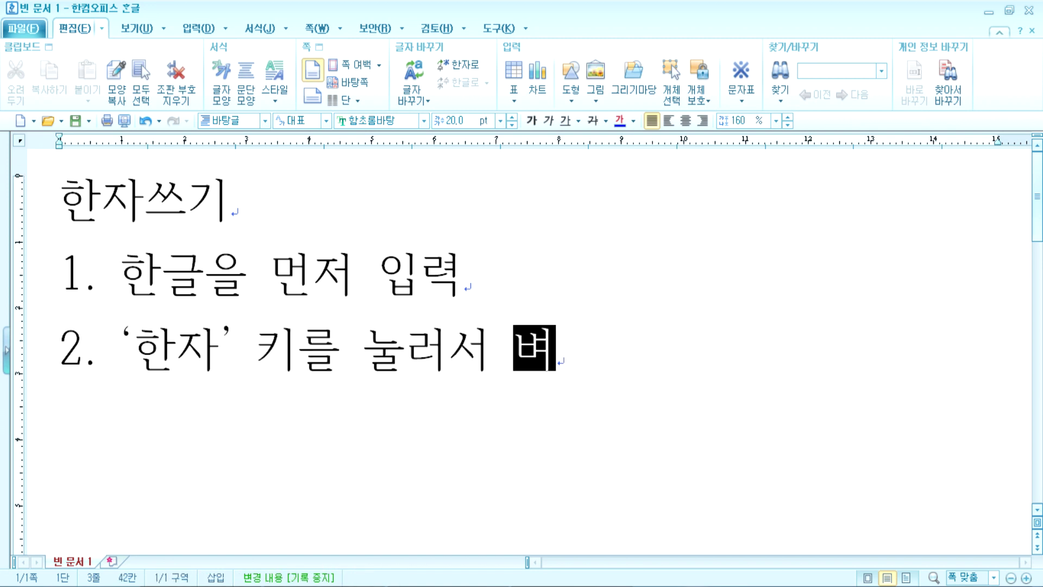
type("환시킨다.")
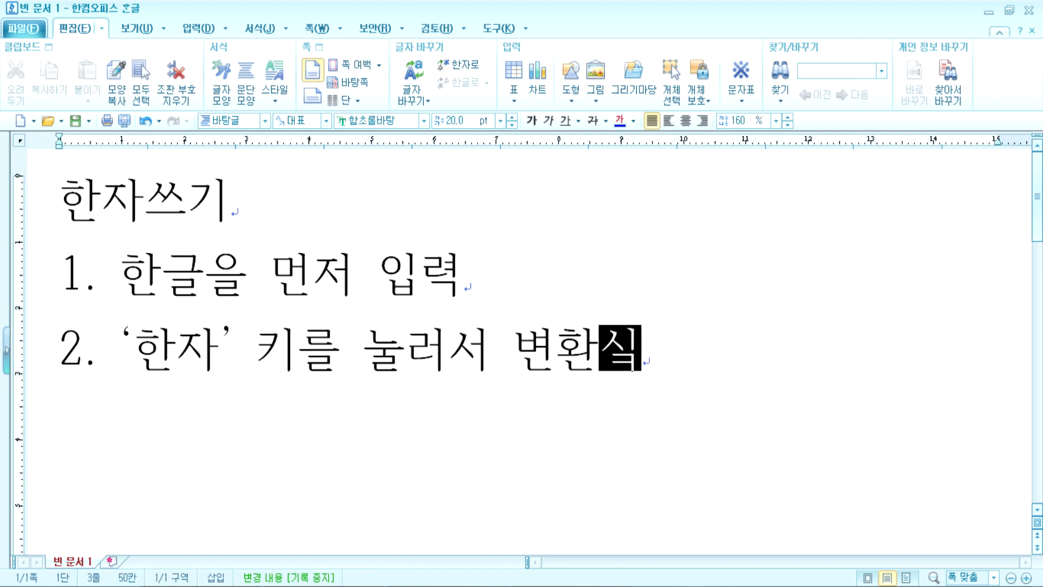
Step: Start an unnumbered new line and type 대
key("Return")
type("3.")
key("BackSpace")
key("BackSpace")
key("BackSpace")
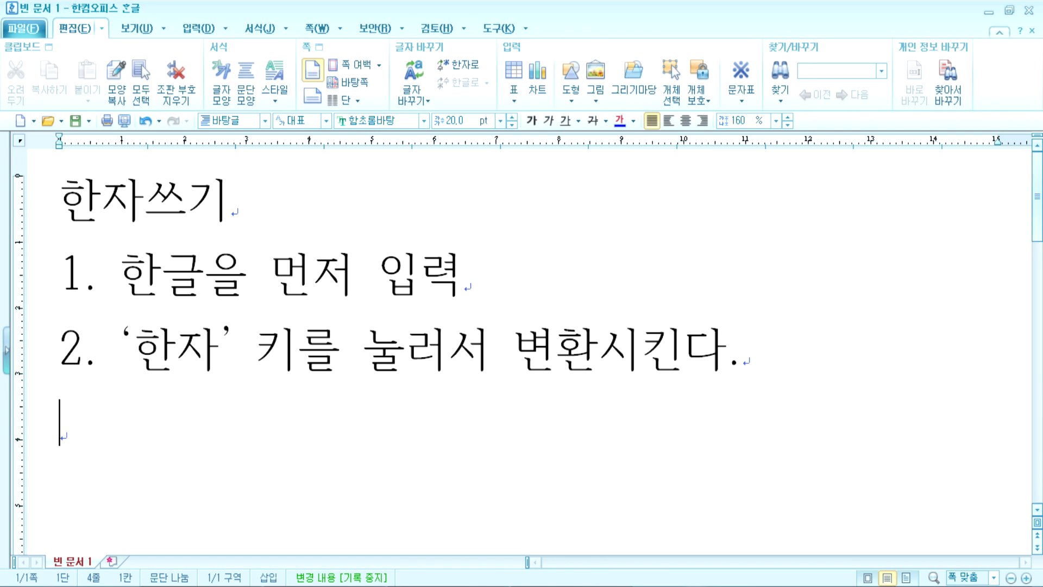
scroll(89, 298, "down", 2)
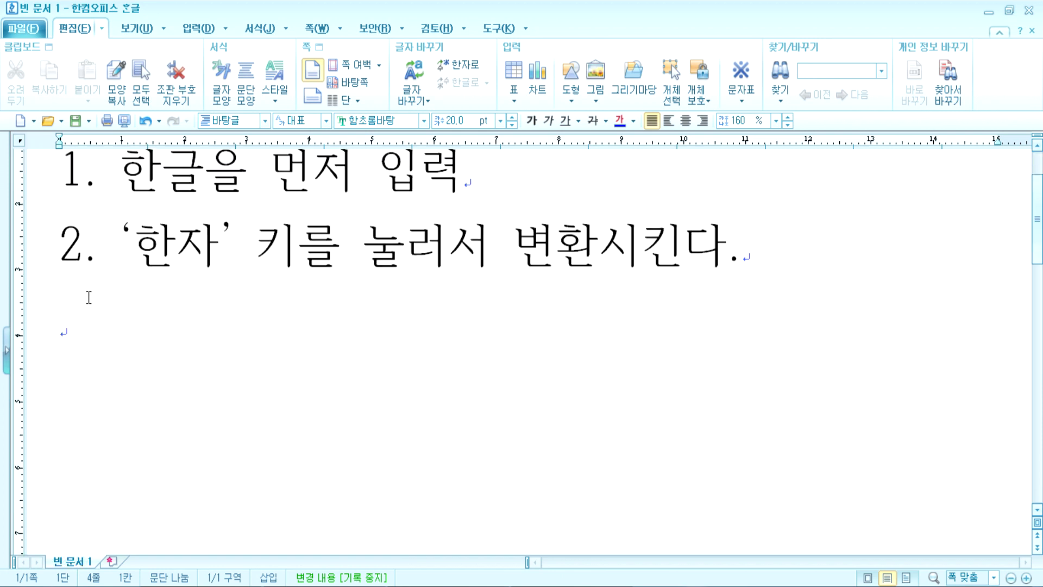
type("대")
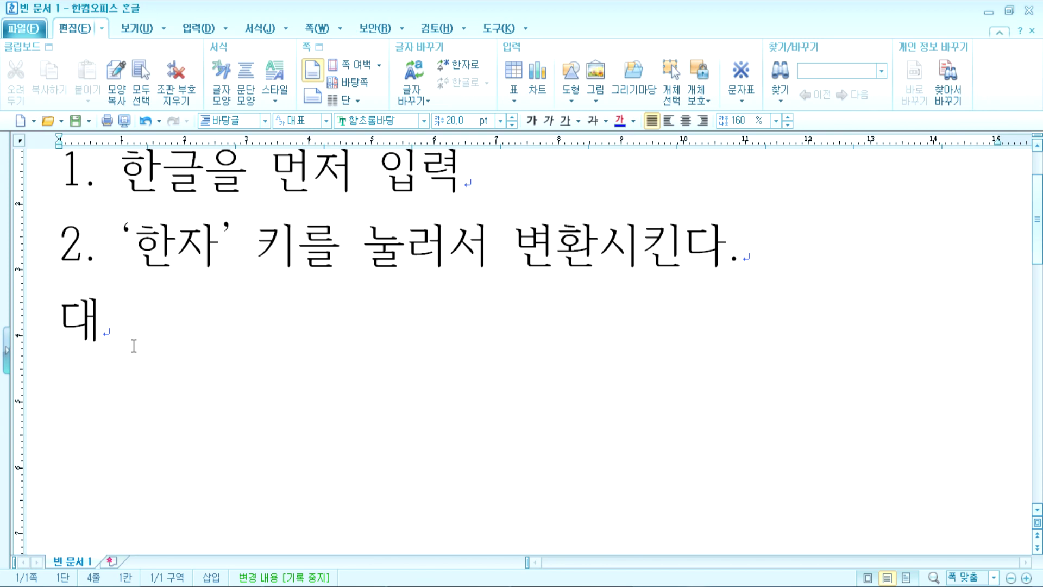
Step: Bring up the hanja candidates for 대 and read the dictionary entry for 大
key("Hangul_Hanja")
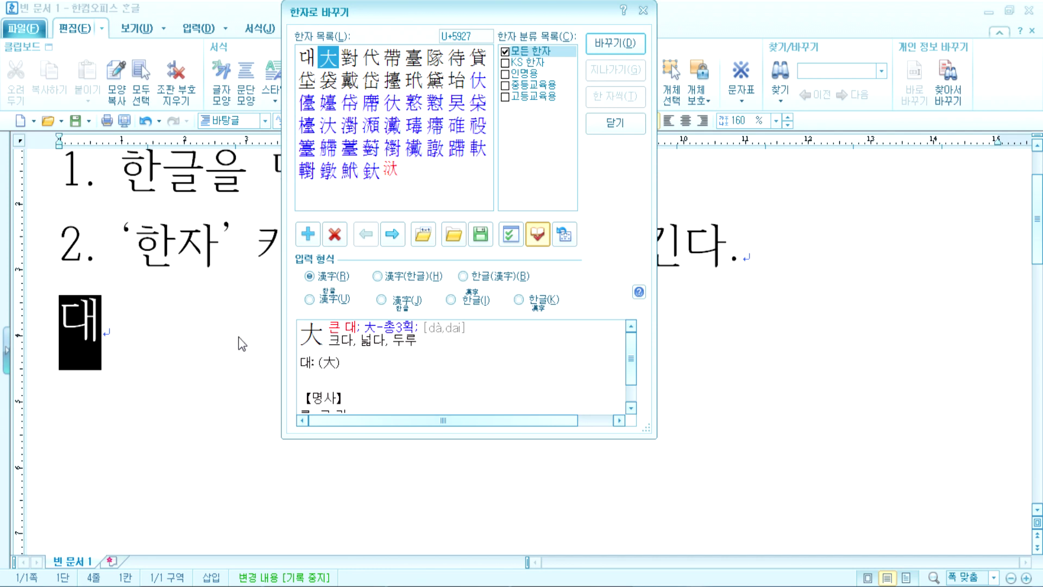
left_click_drag(349, 14, 280, 40)
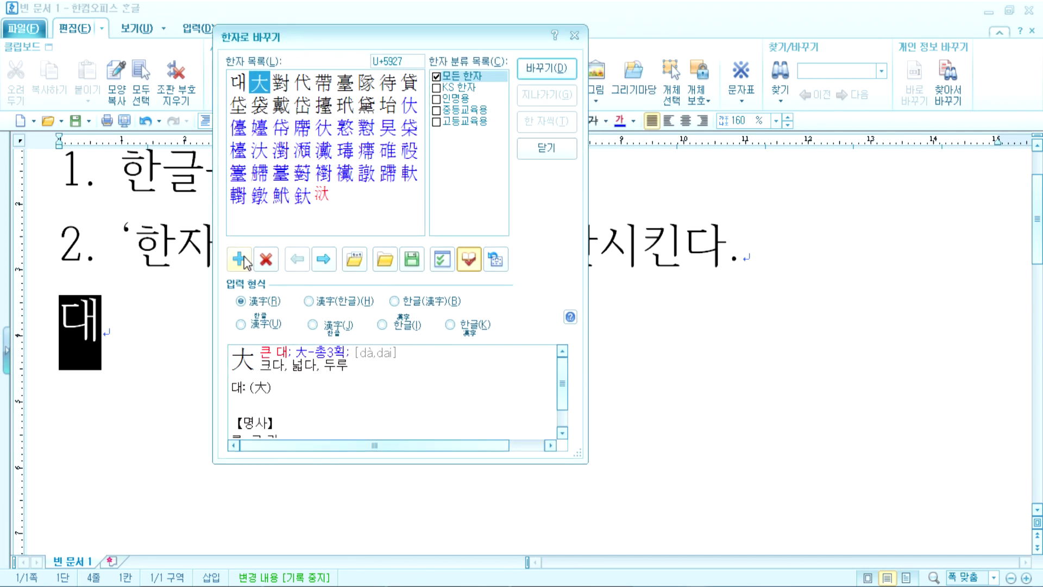
left_click(242, 84)
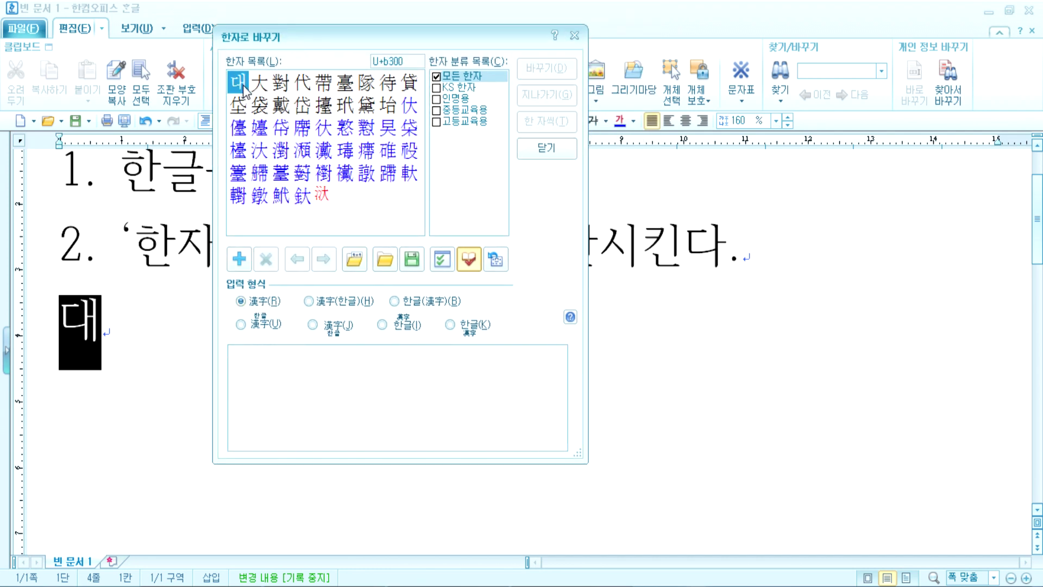
left_click(260, 85)
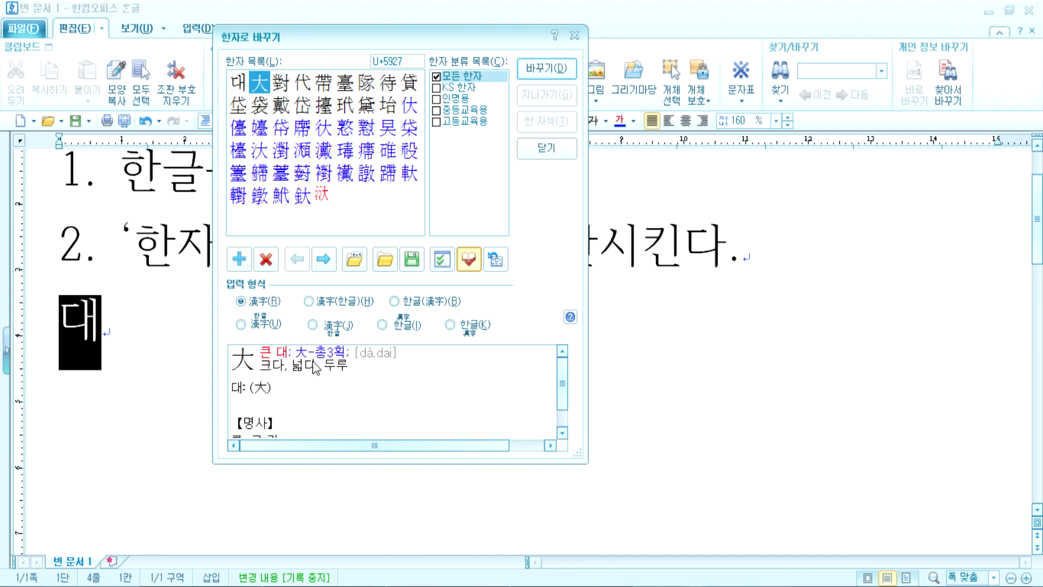
left_click_drag(565, 407, 564, 432)
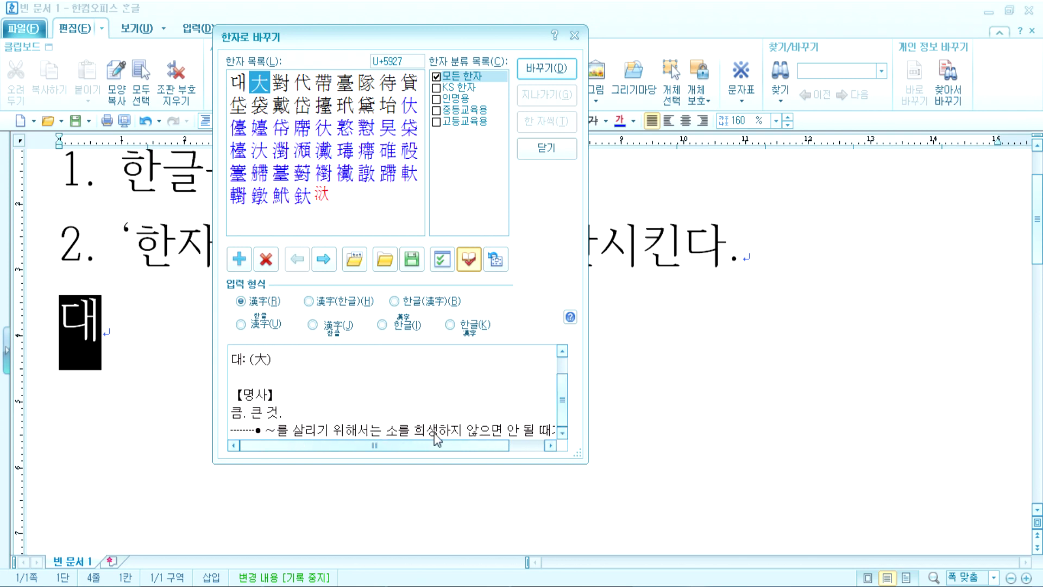
left_click_drag(502, 446, 478, 447)
Step: Read the dictionary entries for the candidates 對 and 代
left_click(279, 84)
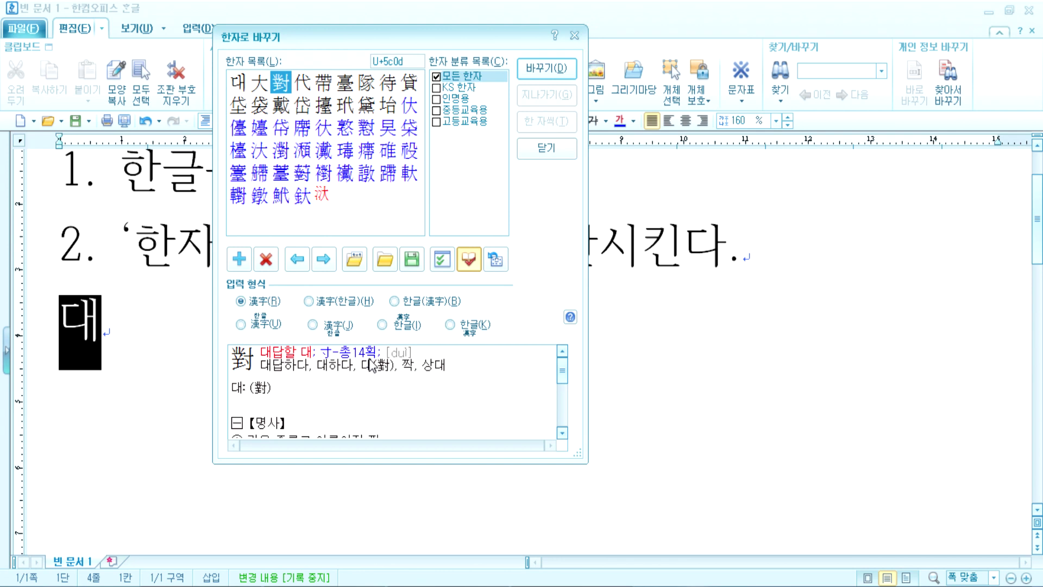
mouse_move(563, 374)
left_mouse_down()
mouse_move(557, 426)
mouse_move(575, 364)
left_mouse_up()
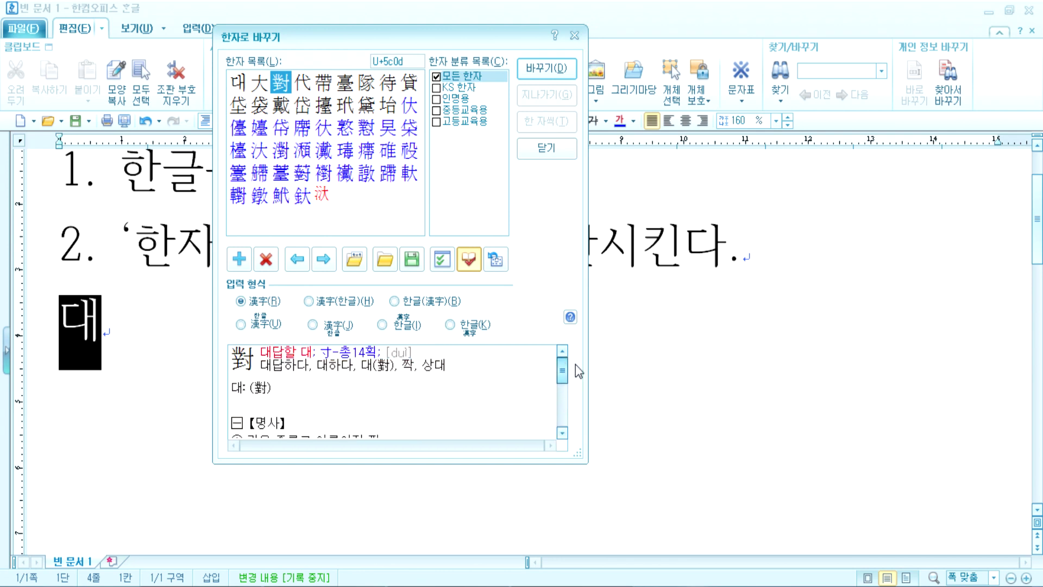
left_click(301, 85)
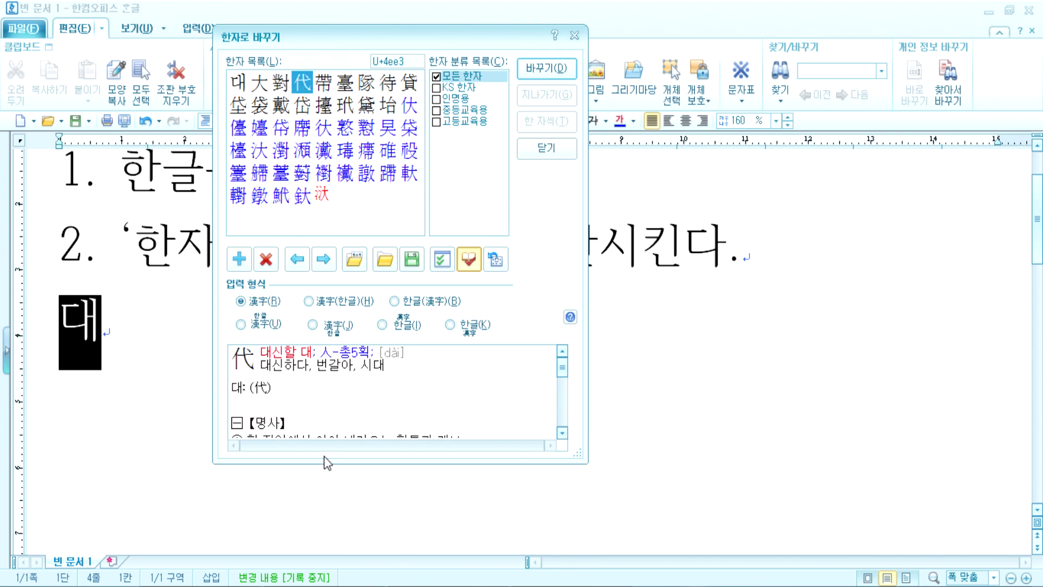
Step: Toggle the 자전 dictionary pane off and on several times, leaving it shown
left_click(470, 269)
left_click(469, 269)
left_click(469, 270)
left_click(469, 261)
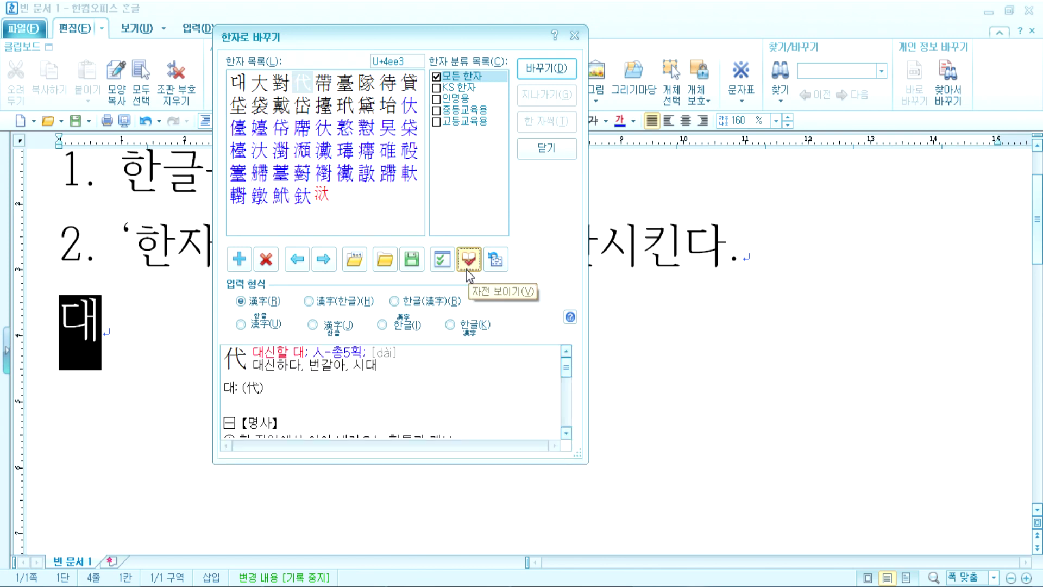
left_click(470, 261)
left_click(471, 264)
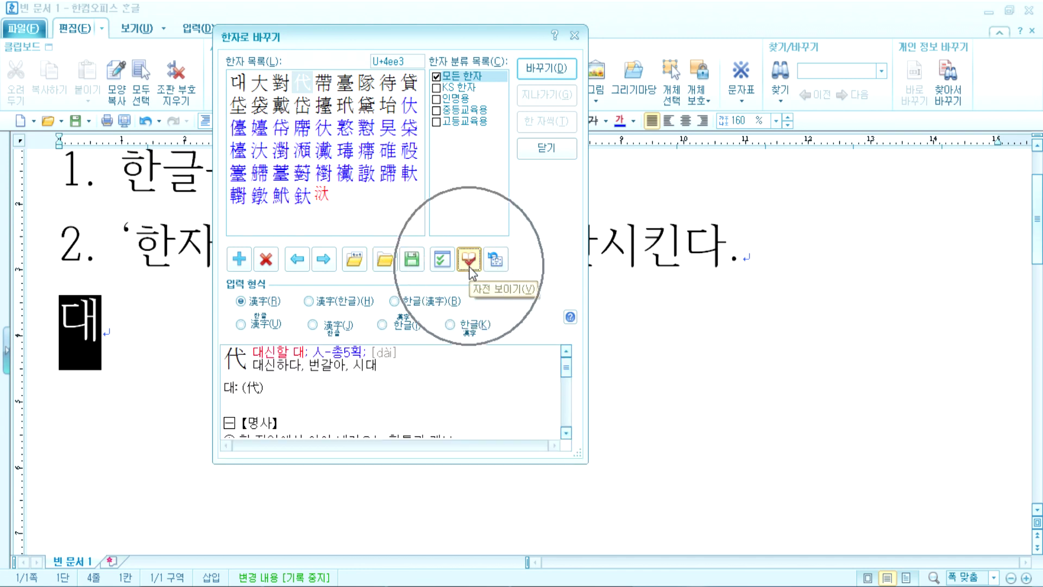
left_click(471, 263)
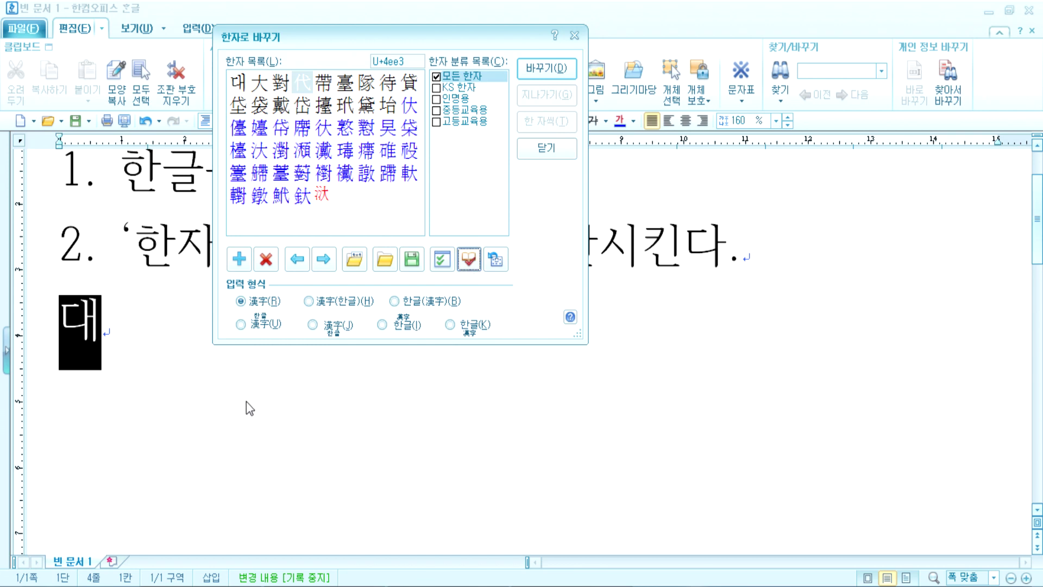
left_click(470, 263)
left_click(470, 263)
left_click(471, 264)
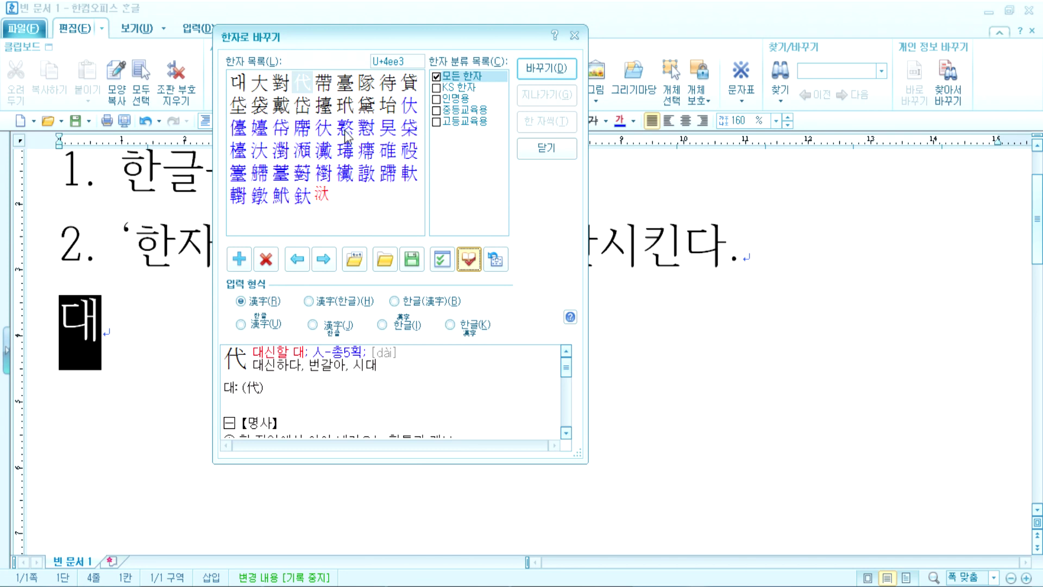
Step: Read the dictionary entries for 帶 and 臺 (돈대 대, '높이 쌓은 곳')
left_click(324, 85)
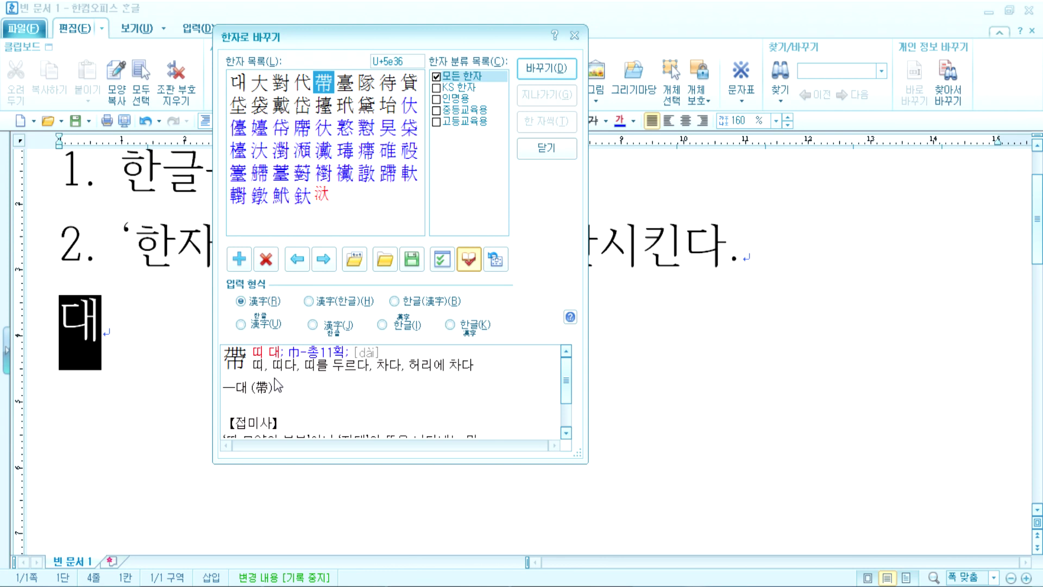
left_click_drag(566, 384, 567, 415)
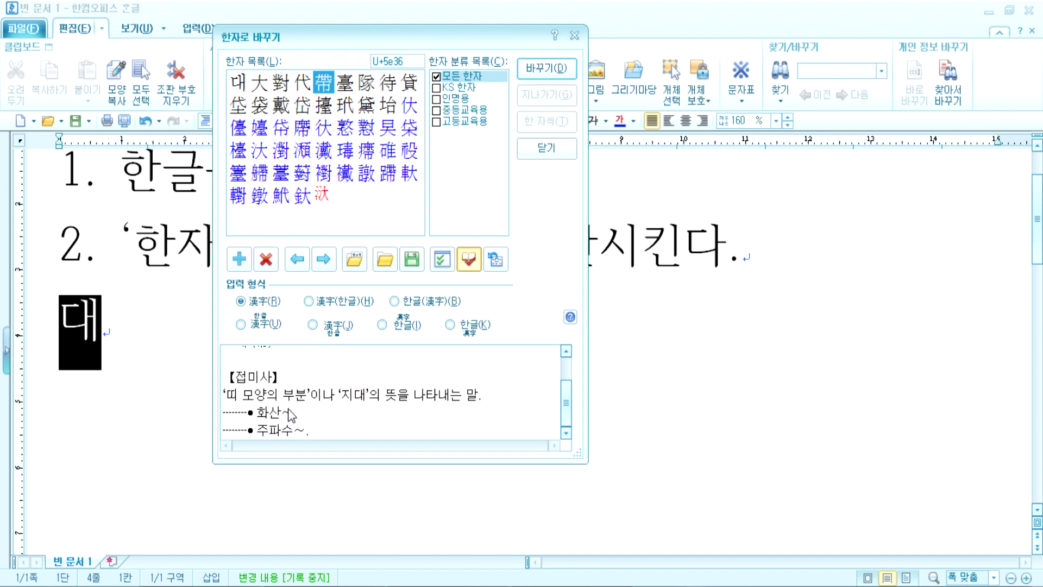
left_click(343, 86)
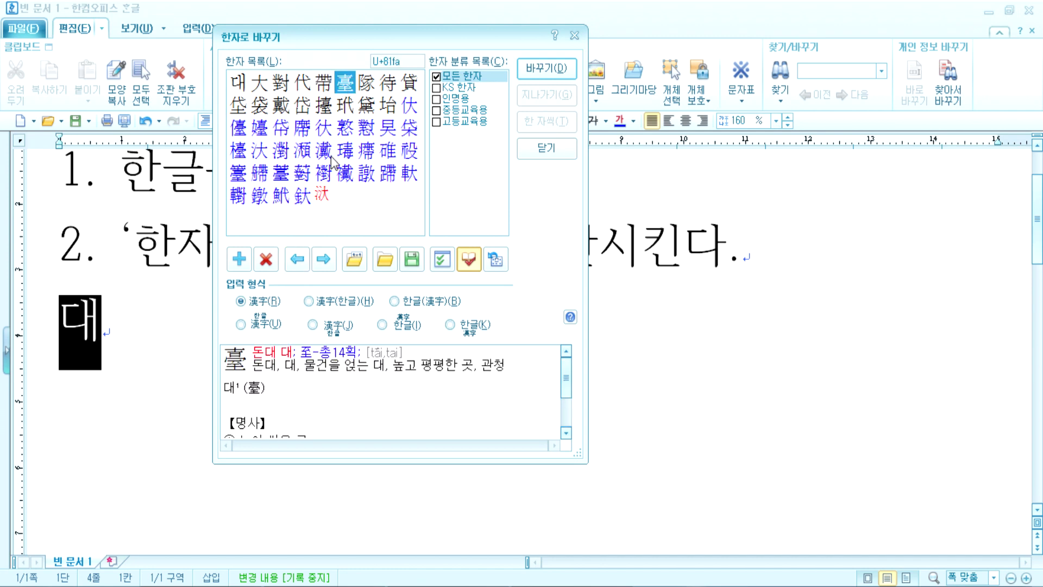
left_click_drag(568, 380, 568, 407)
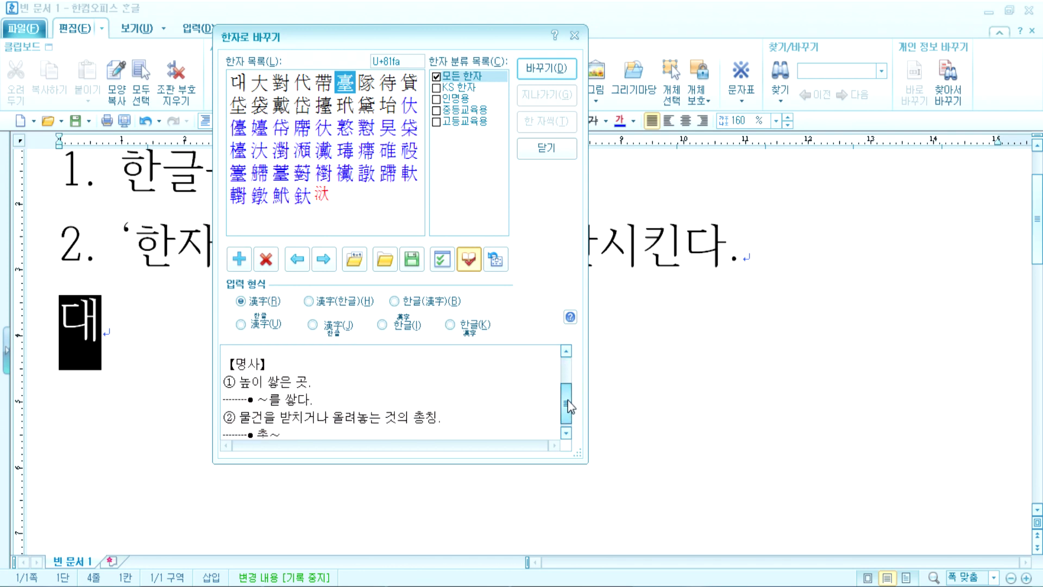
left_click_drag(568, 406, 571, 424)
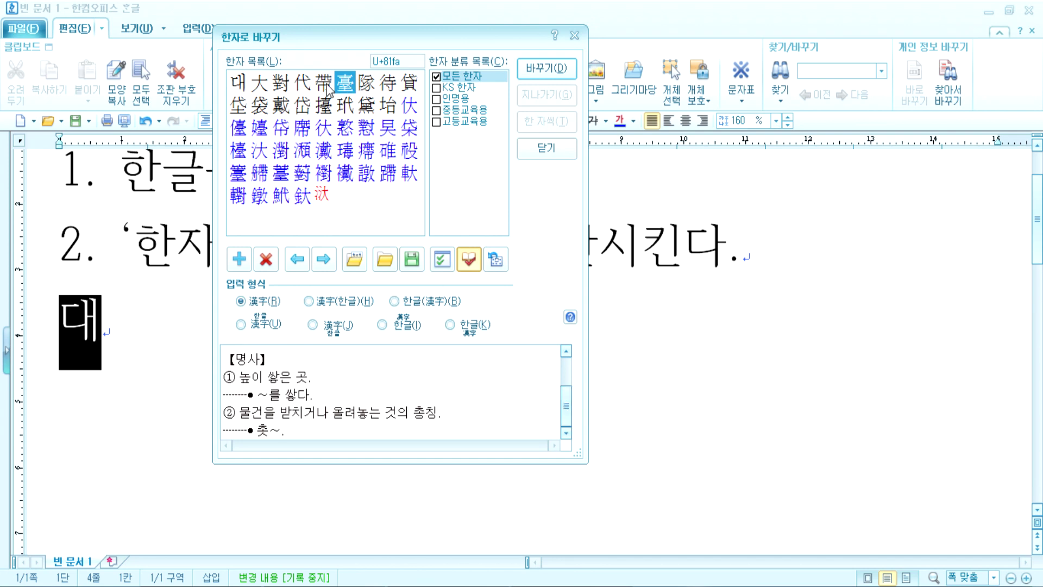
Step: Look up 帶, 岱 and other rare 대 candidates in the dictionary pane
left_click(327, 85)
left_click(407, 112)
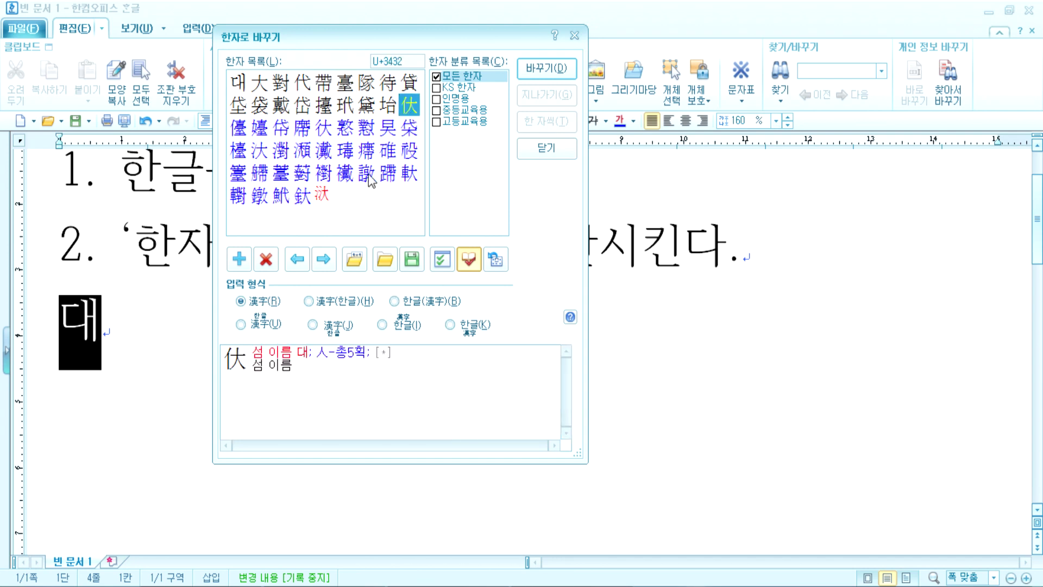
left_click(323, 198)
left_click(301, 114)
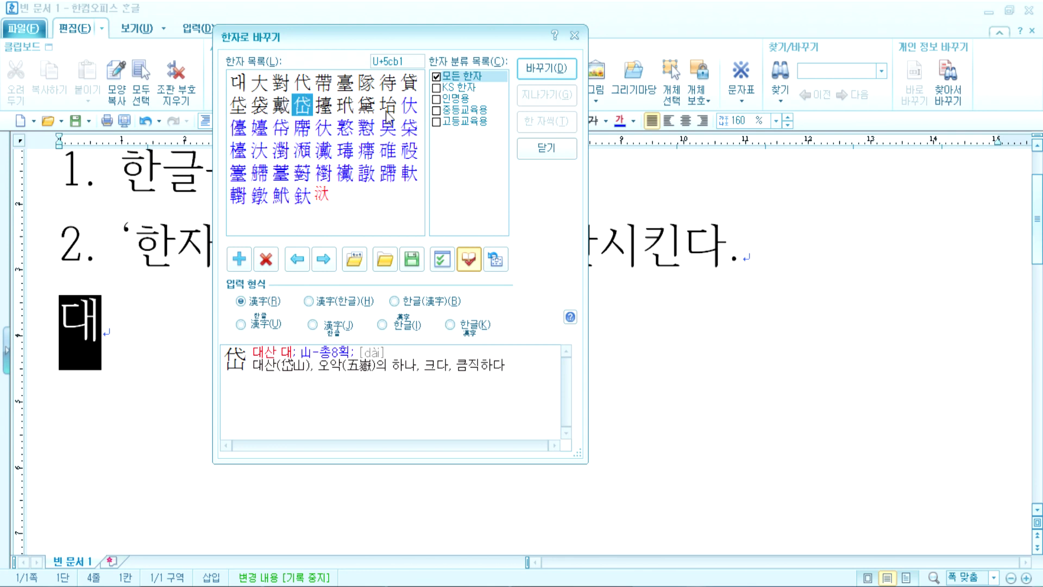
left_click(406, 110)
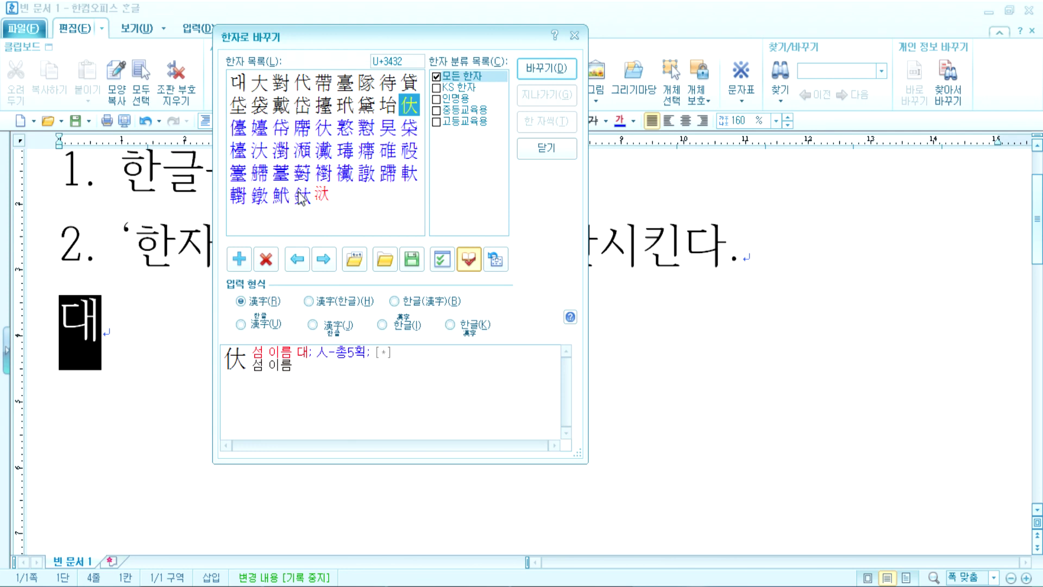
Step: Check 汱, 鈦 and 戴, then settle on 大 ('큰 대: 크다, 넓다, 두루')
left_click(326, 201)
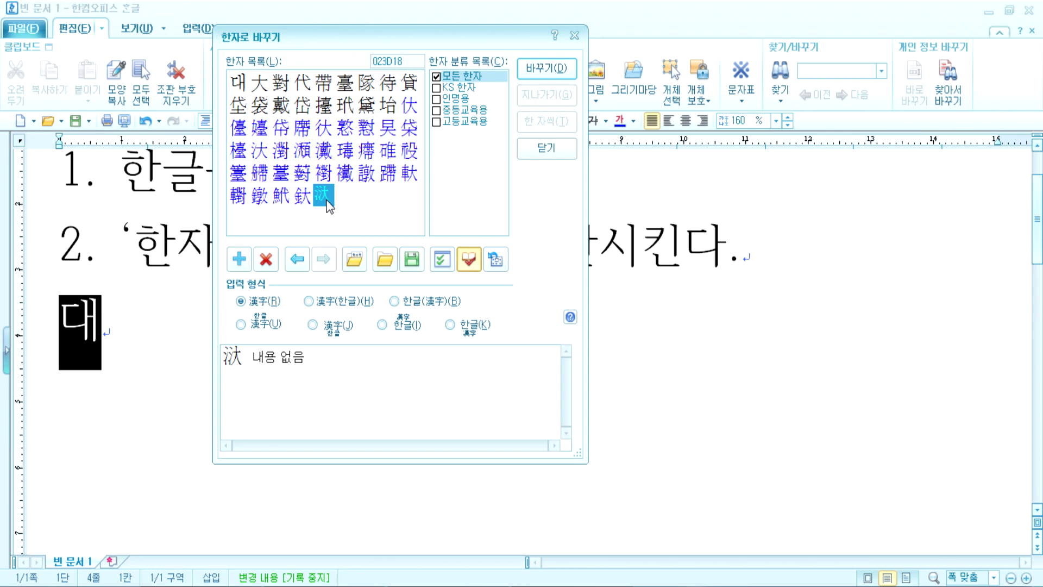
left_click(302, 202)
left_click(322, 196)
left_click(304, 170)
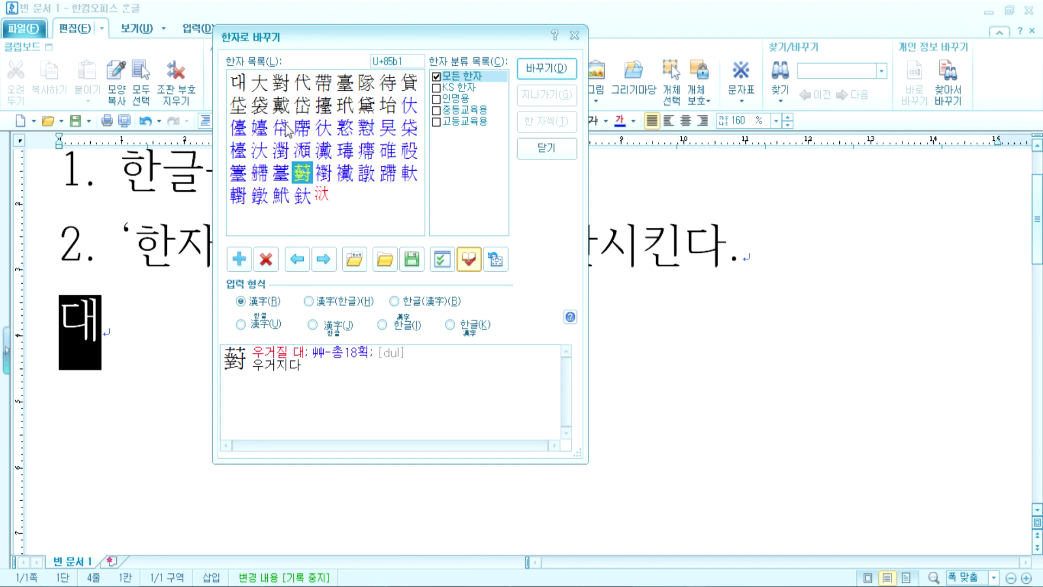
left_click(277, 106)
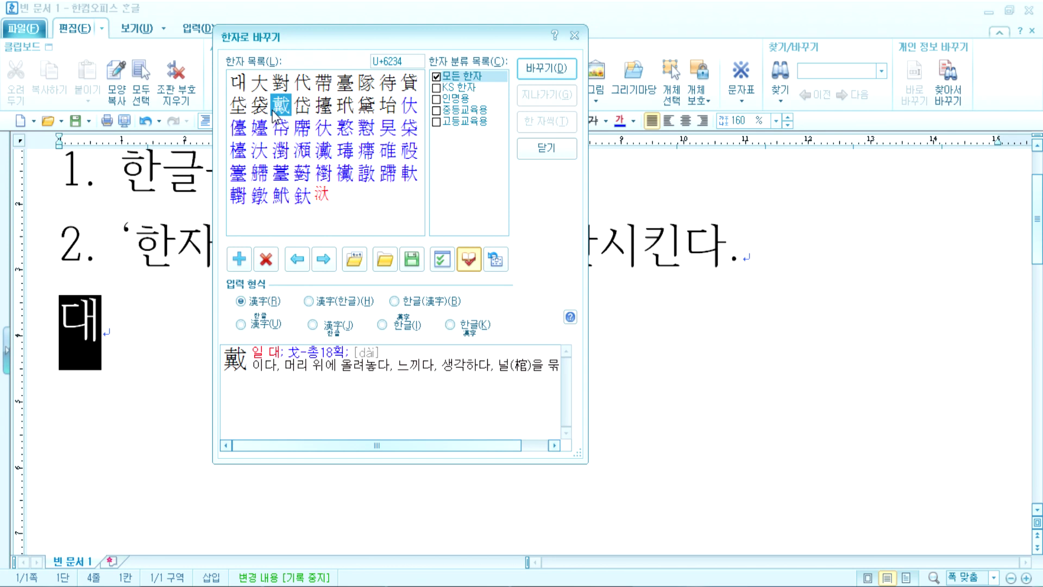
left_click(258, 86)
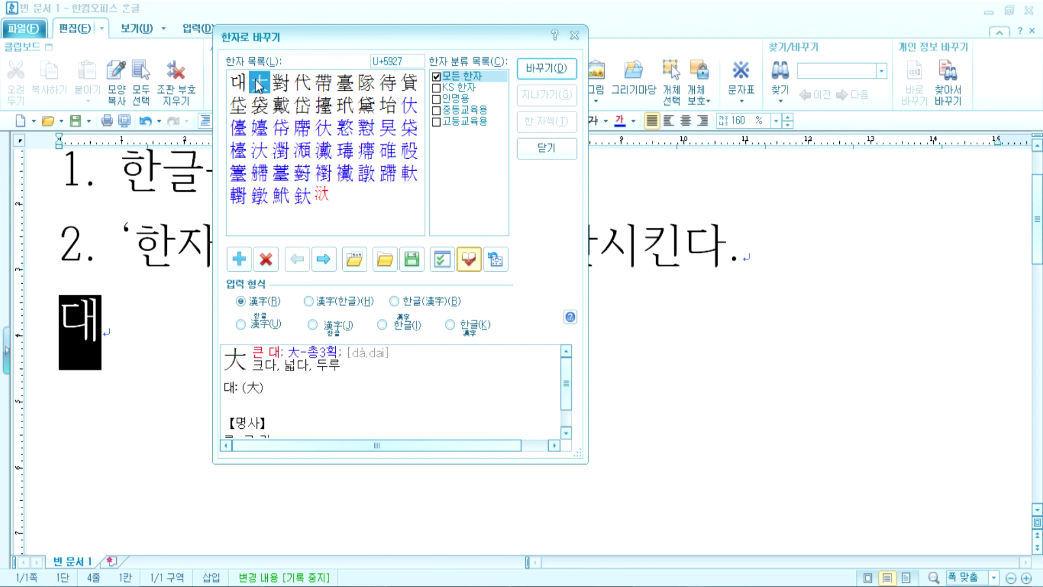
Step: Convert 대, 한, 민 and 국 syllable by syllable into 大韓民國
left_click(541, 70)
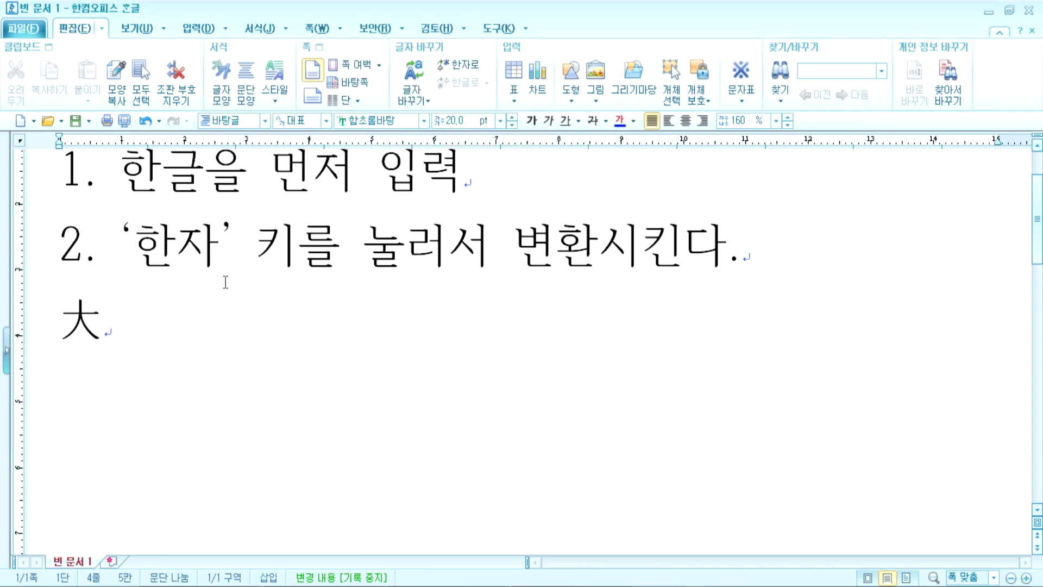
type("한")
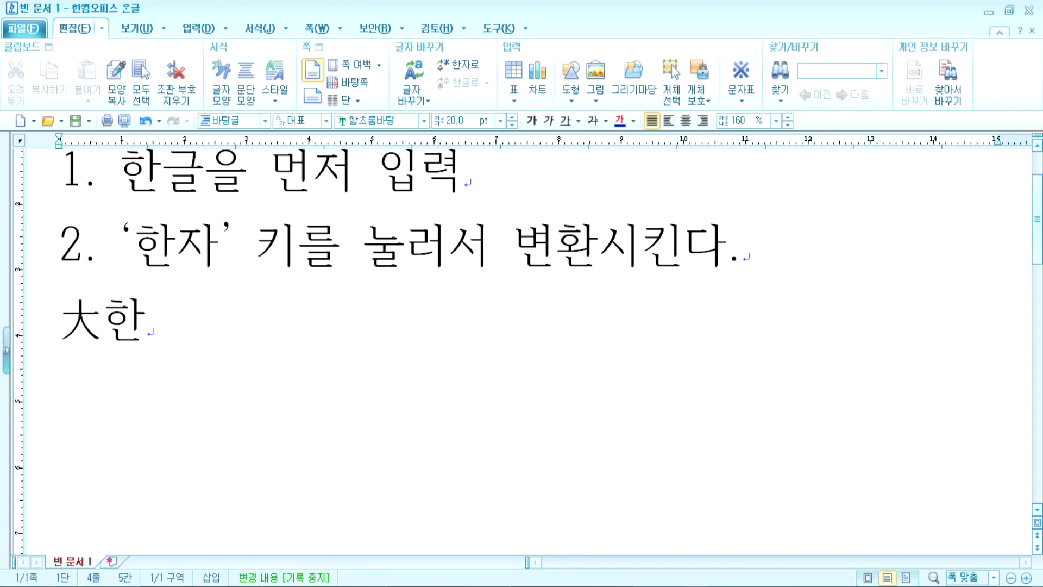
key("Hangul_Hanja")
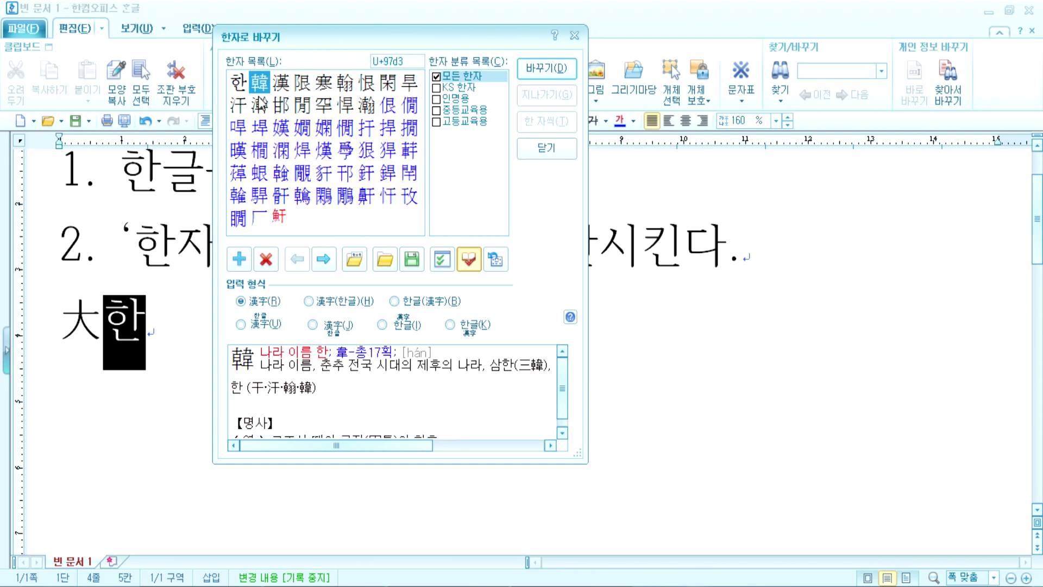
left_click(560, 73)
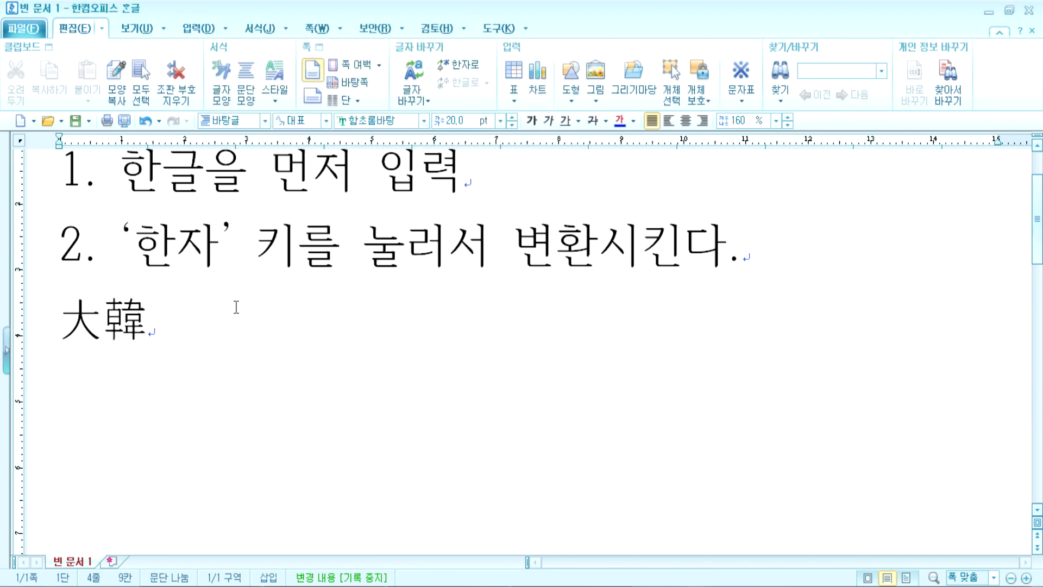
type("민")
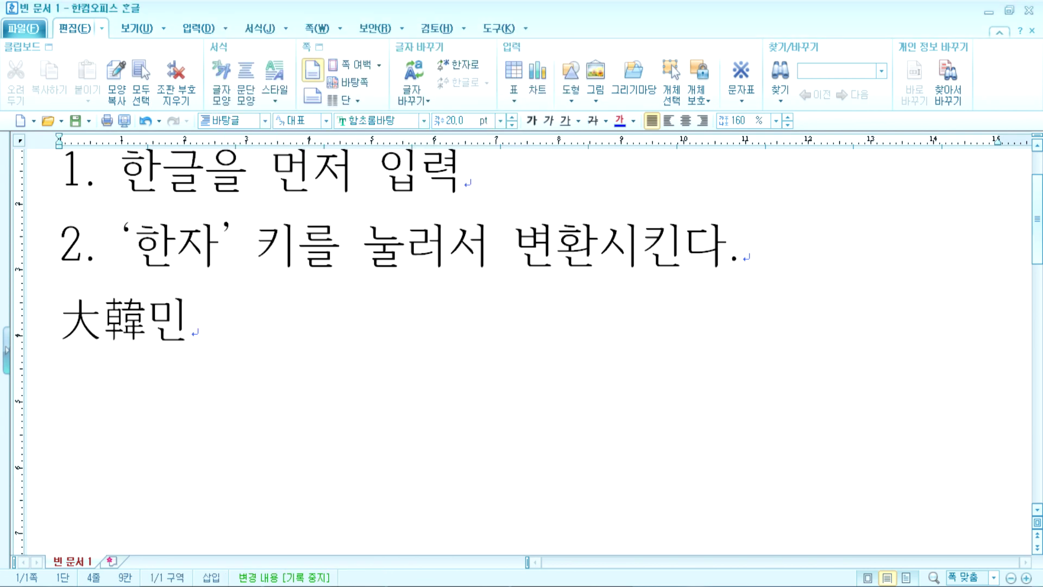
key("Hangul_Hanja")
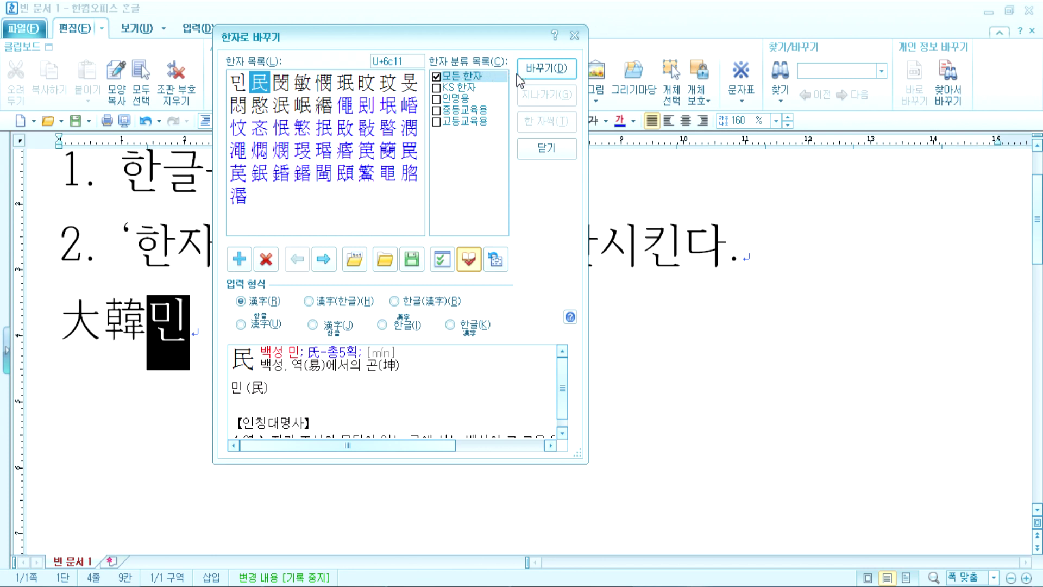
left_click(531, 75)
type("국")
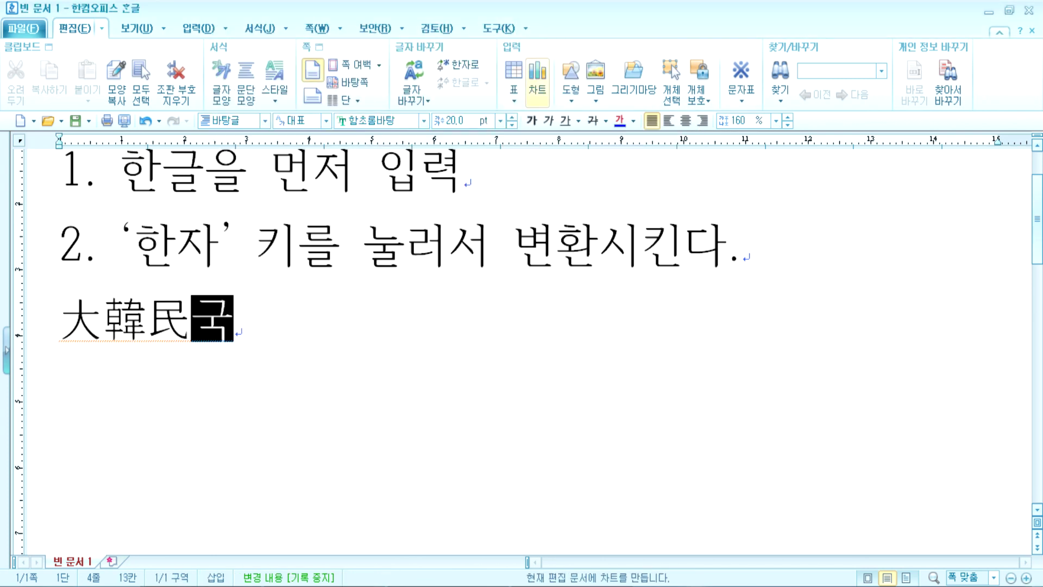
key("Hangul_Hanja")
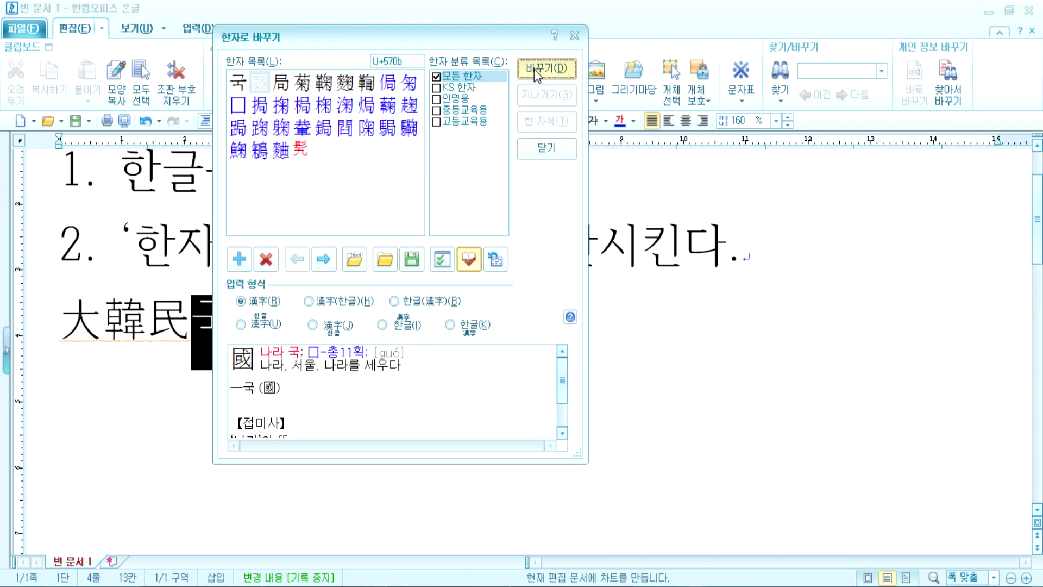
left_click(534, 69)
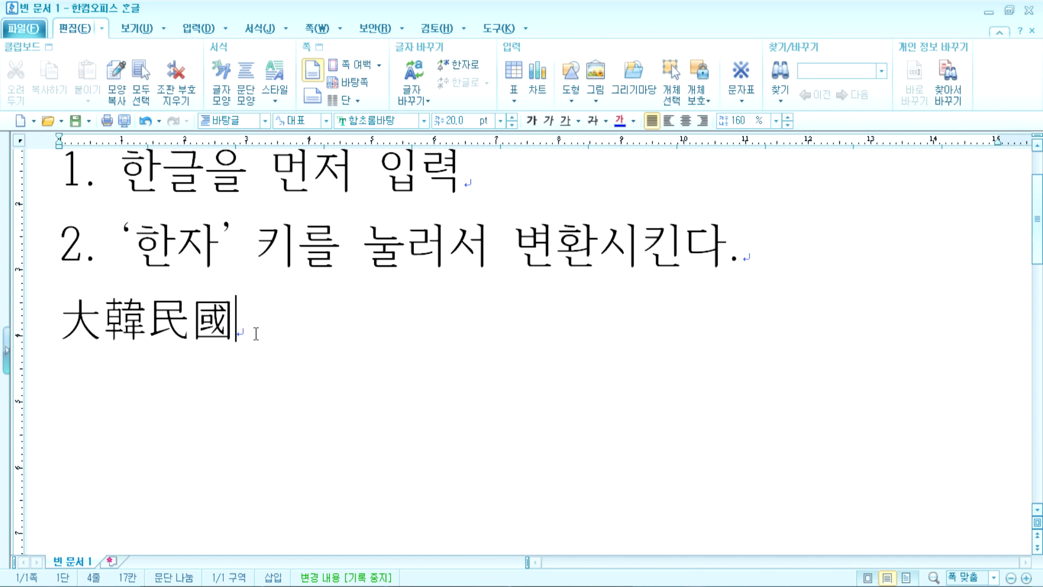
Step: Undo and redo the conversion, ending with the line back in Hangul 대한민국
key("Hangul_Hanja")
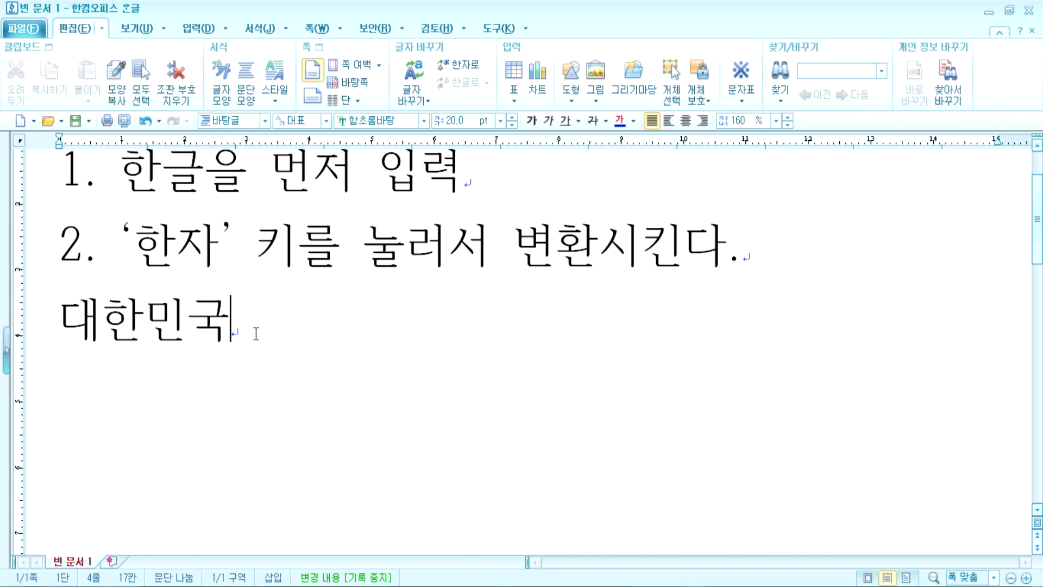
key("Hangul_Hanja")
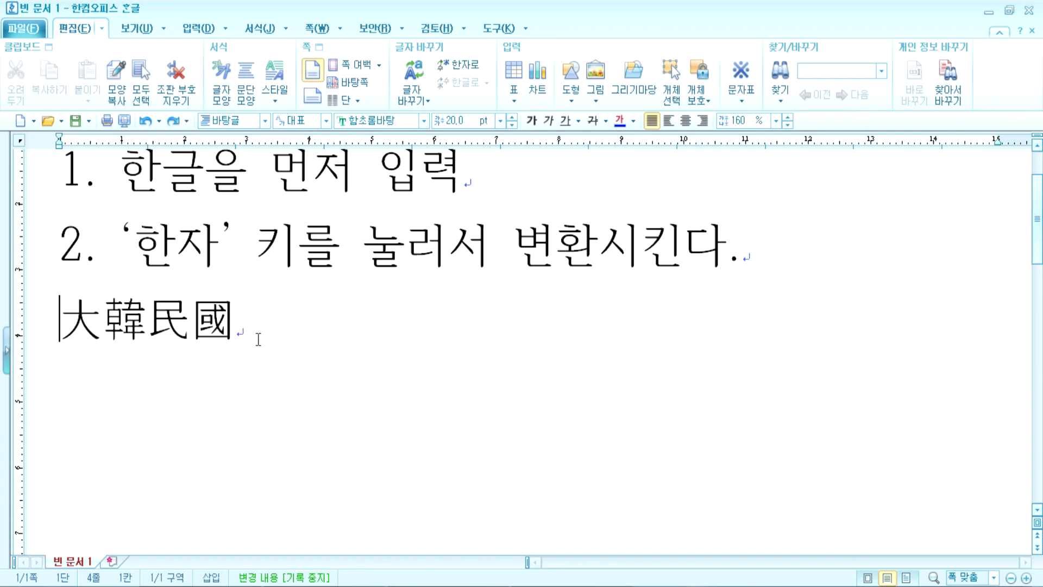
left_click(259, 330)
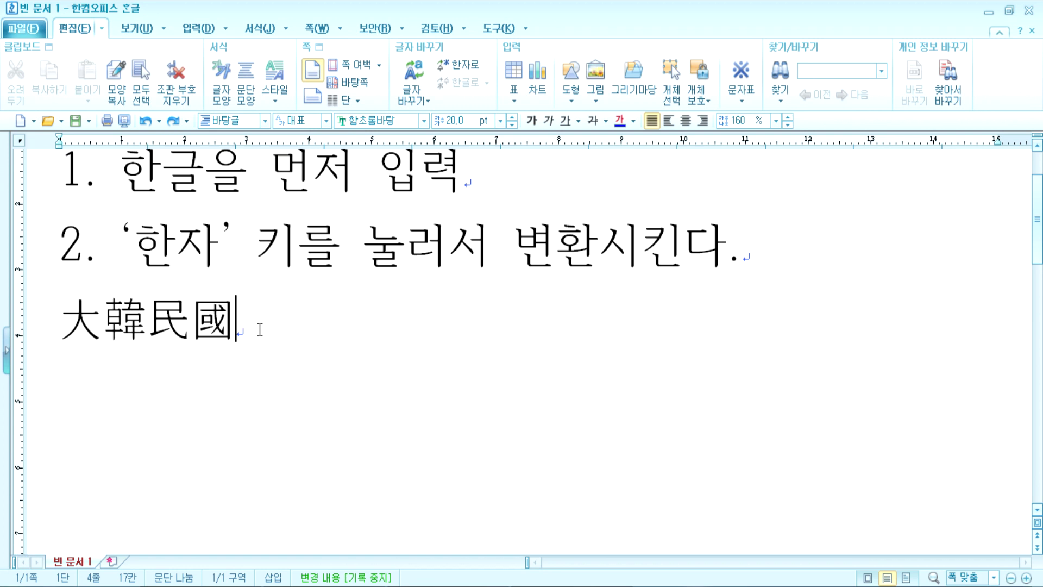
left_click(29, 314)
left_click(288, 336)
key("ctrl+shift+z")
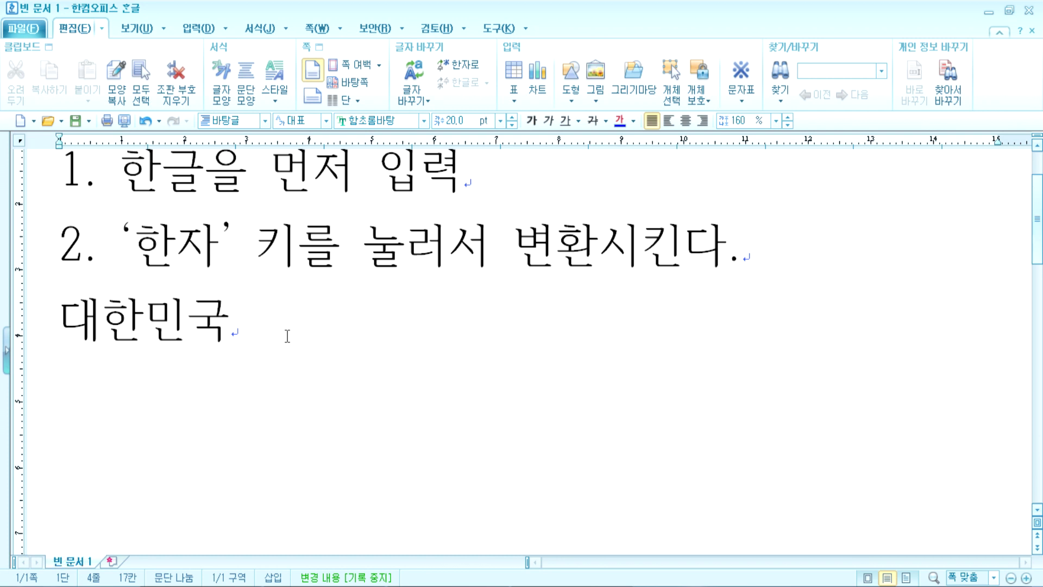
Step: Try the Hanja lookup on 대한민국, then cancel it
key("Home")
key("shift+Right")
key("shift+Right")
key("shift+Right")
key("shift+Right")
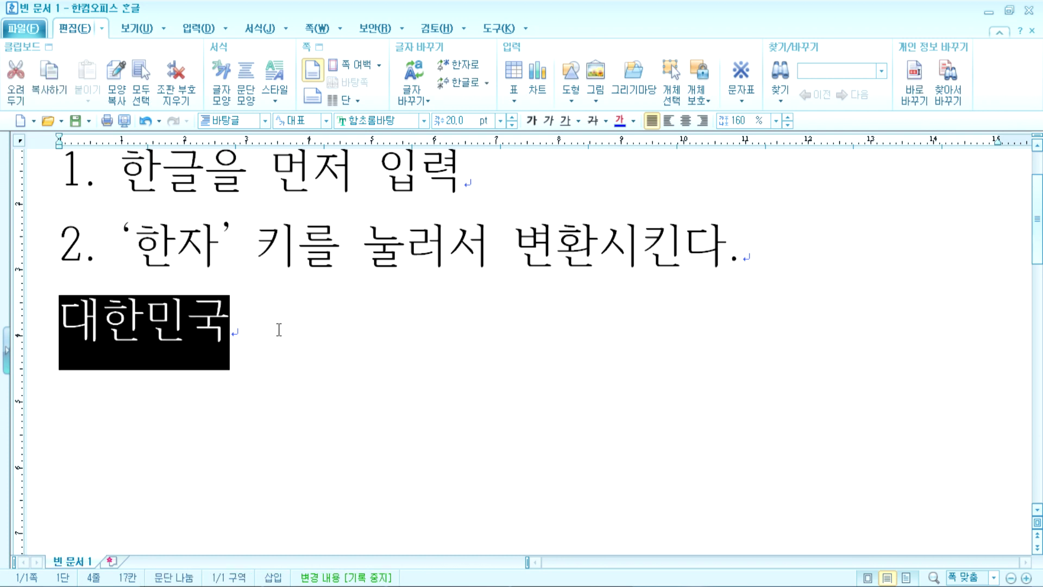
key("End")
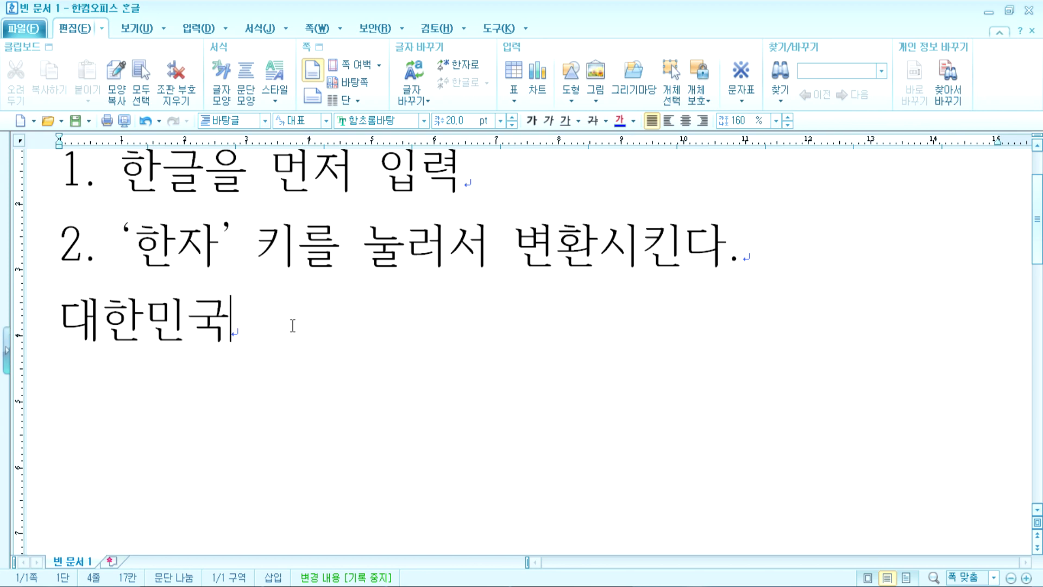
key("Hangul_Hanja")
left_click_drag(379, 48, 488, 48)
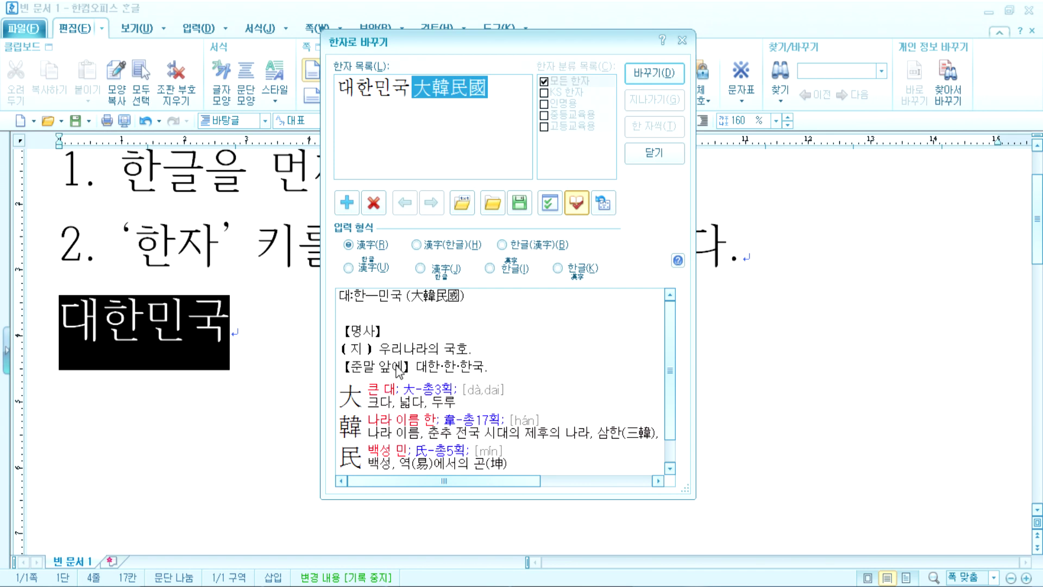
key("Escape")
Step: Type 의 on a new line and convert the preceding 대한민국 to 大韓民國
left_click_drag(256, 332, 64, 302)
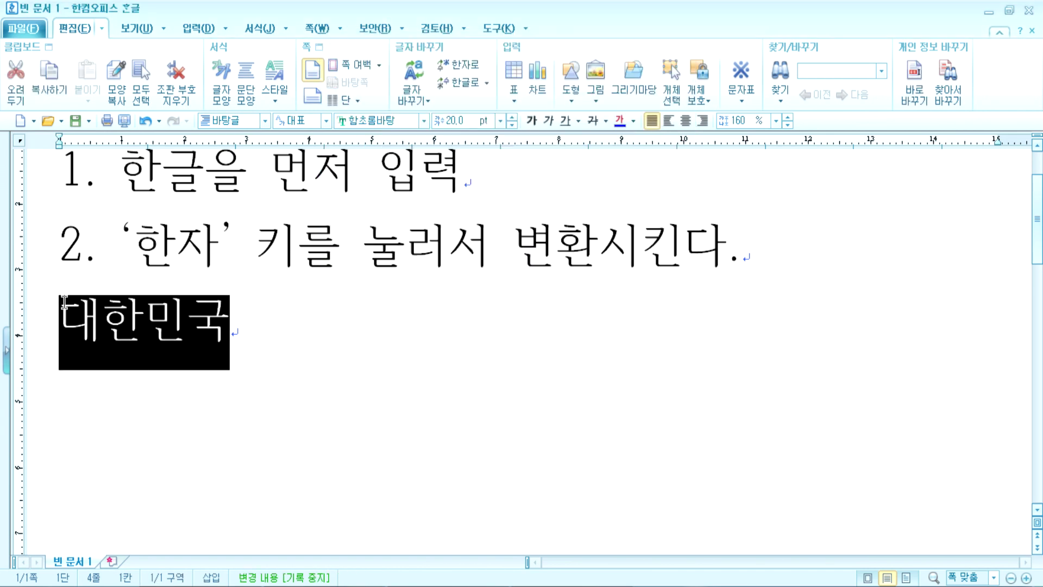
left_click(264, 333)
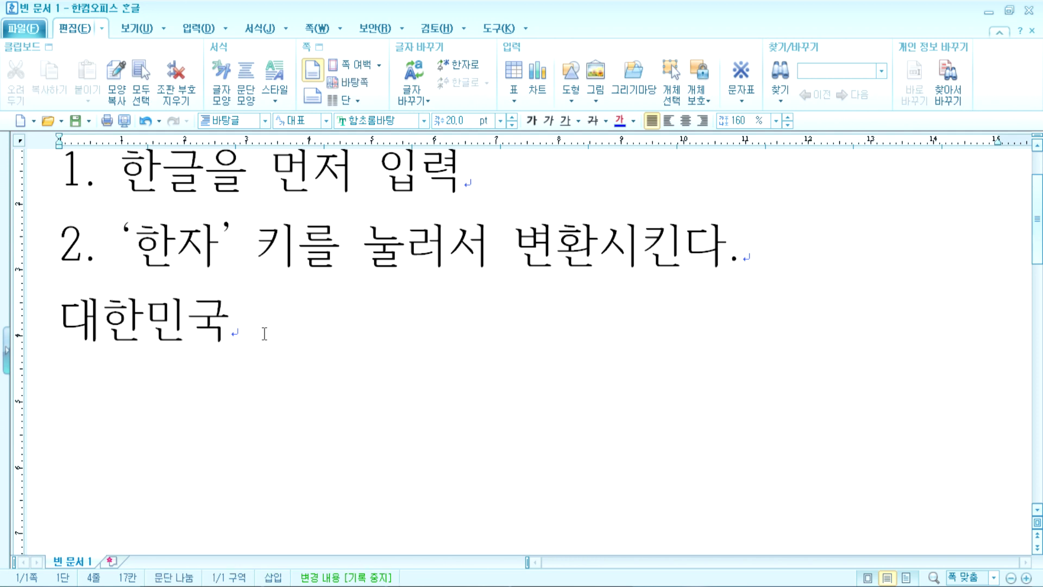
key("Return")
type("의")
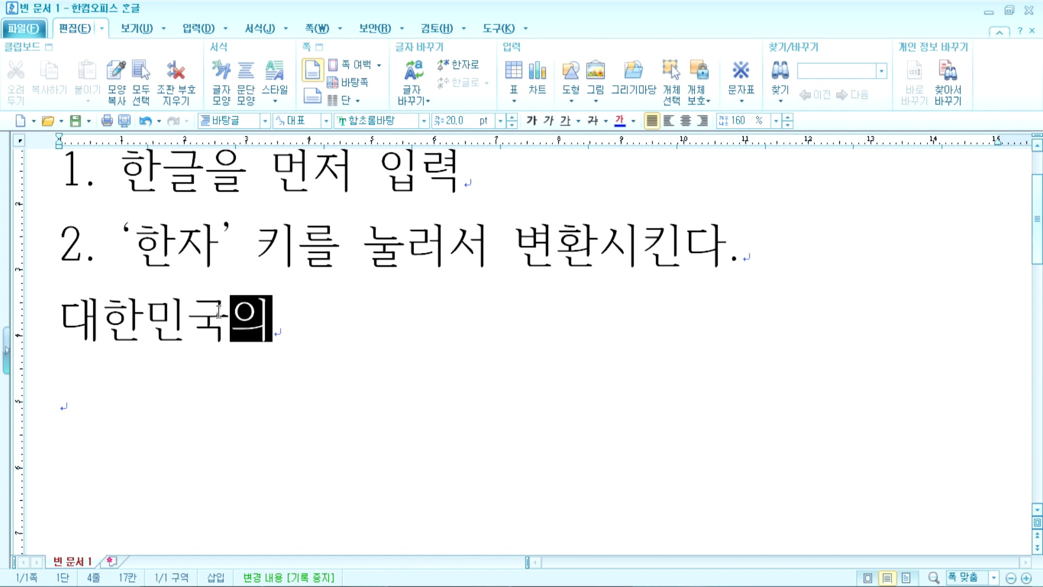
left_click(217, 333)
left_click(230, 323)
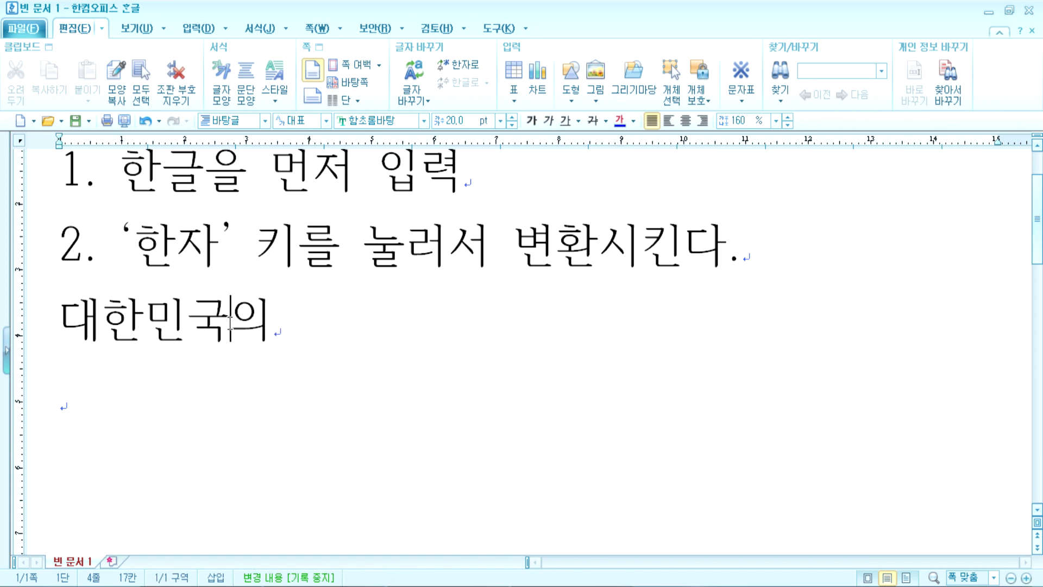
key("Hangul_Hanja")
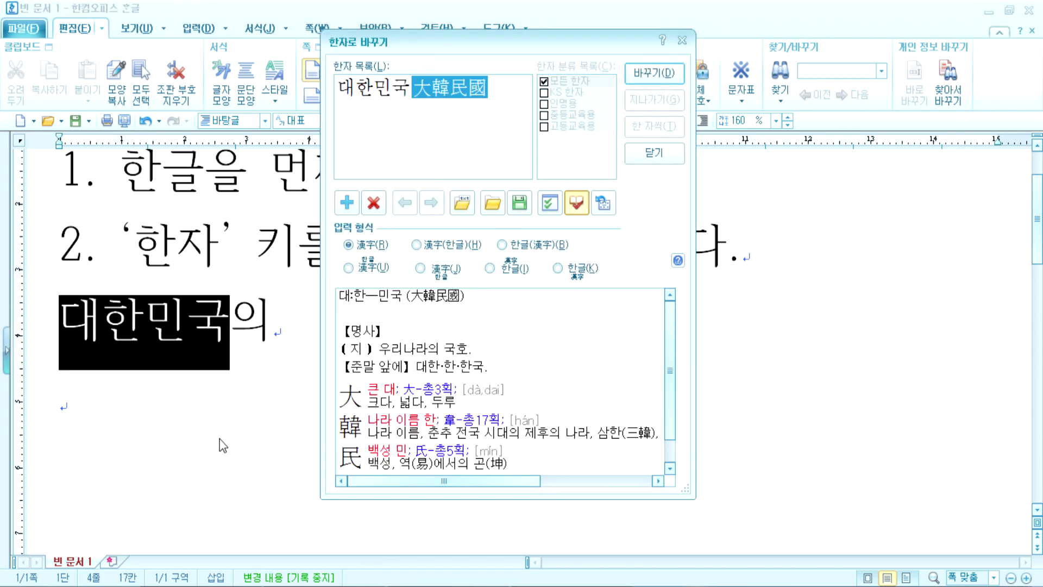
left_click(655, 75)
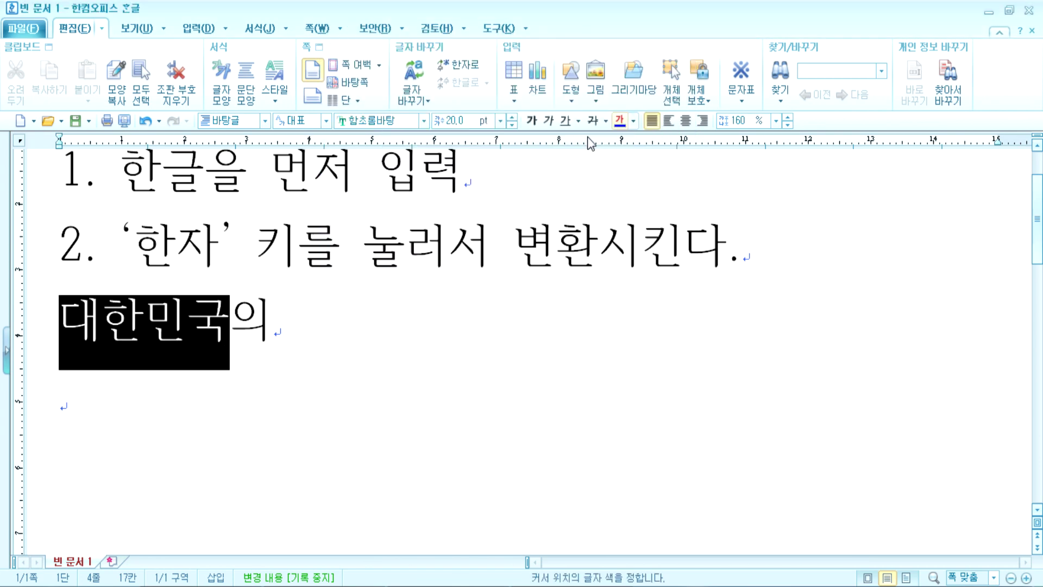
Step: Preview the 意, 議, 依 and 醫 candidates for 의, leaving it unconverted
left_click(291, 316)
key("Hangul_Hanja")
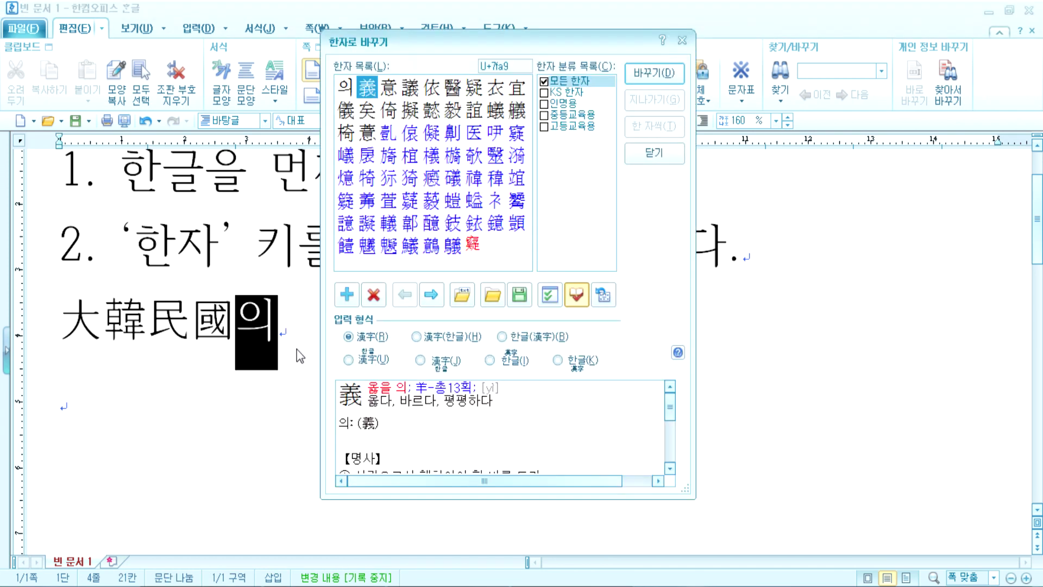
left_click(396, 95)
left_click(412, 90)
left_click(439, 92)
left_click(454, 89)
key("Escape")
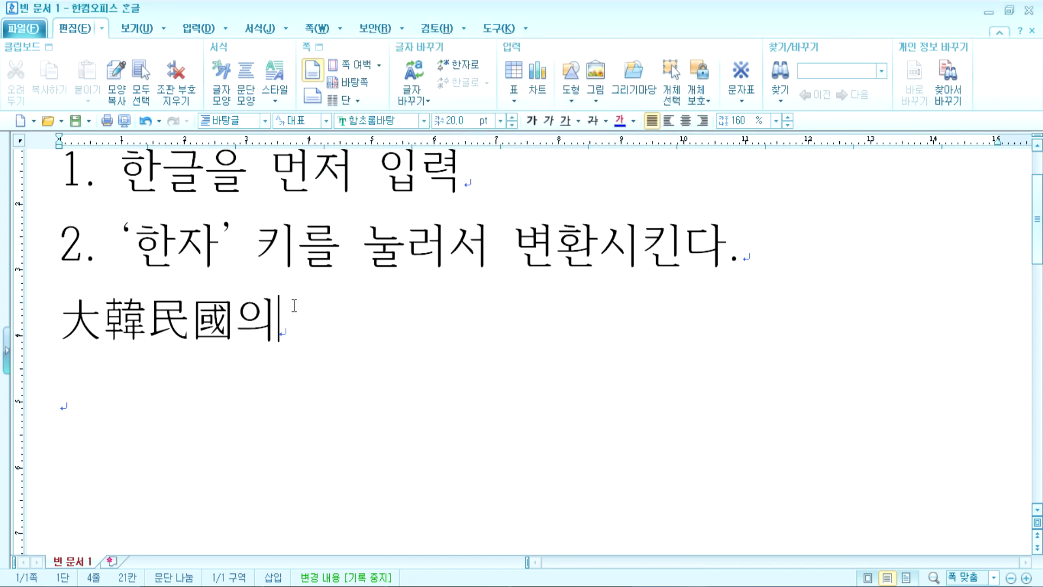
Step: Delete 의, revert to 대한민국, and look up its Hanja offering 大韓民國
key("BackSpace")
key("Hangul_Hanja")
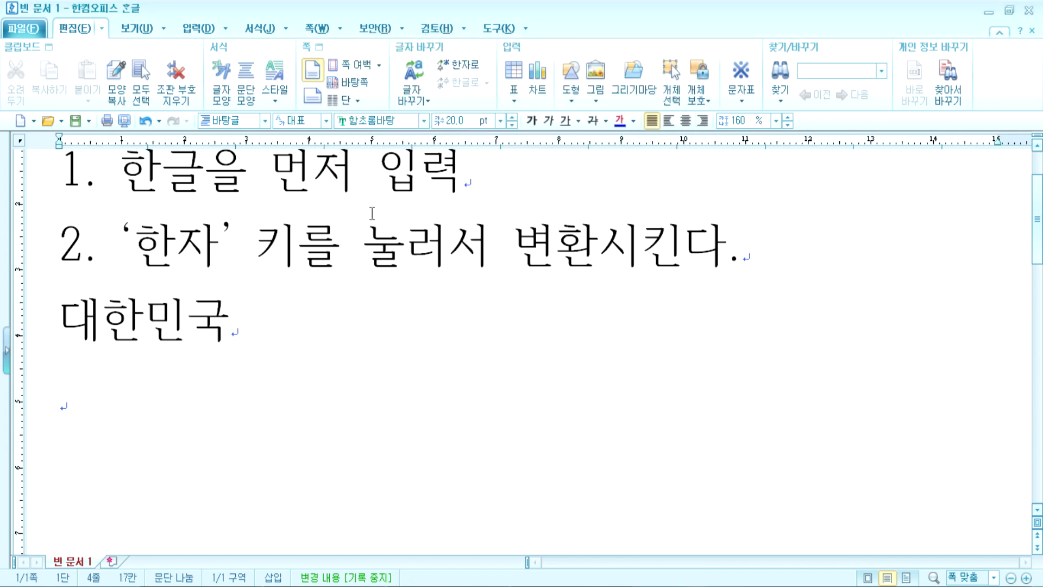
key("BackSpace")
type("국")
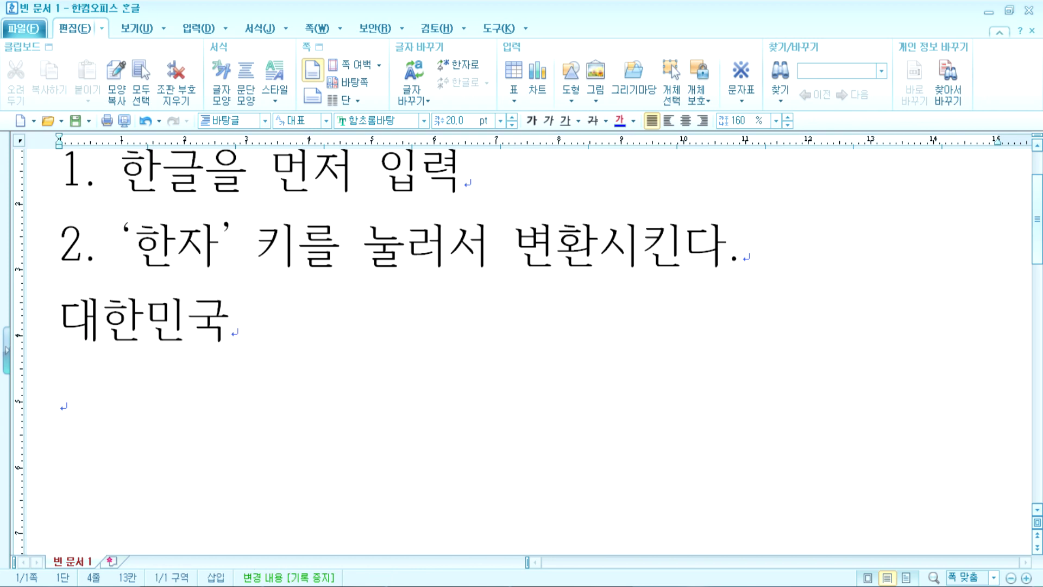
key("Hangul_Hanja")
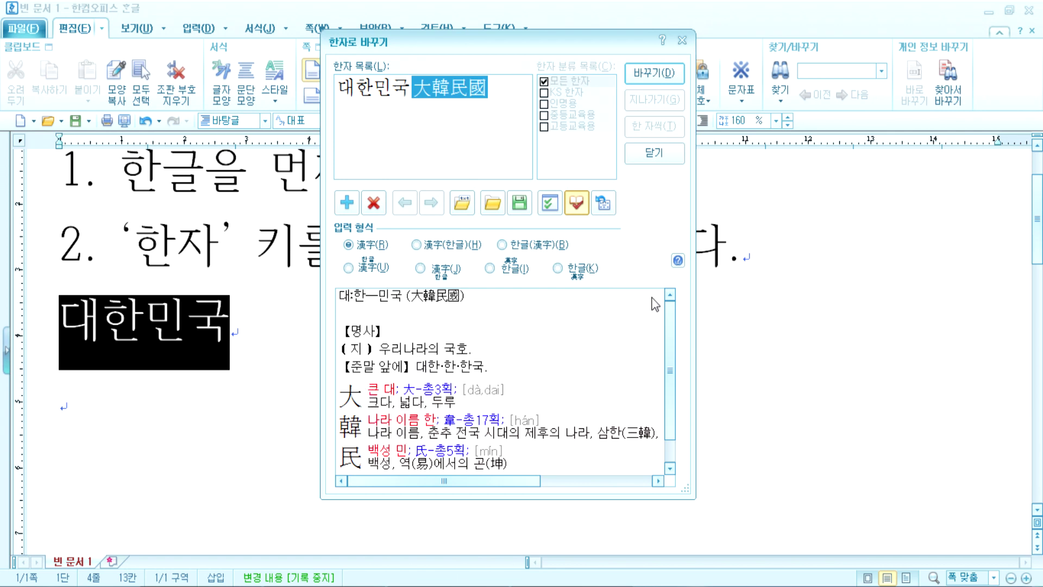
Step: Choose the 漢字(한글) input format and convert 대한민국 to 大韓民國(대한민국)
left_click_drag(670, 370, 668, 396)
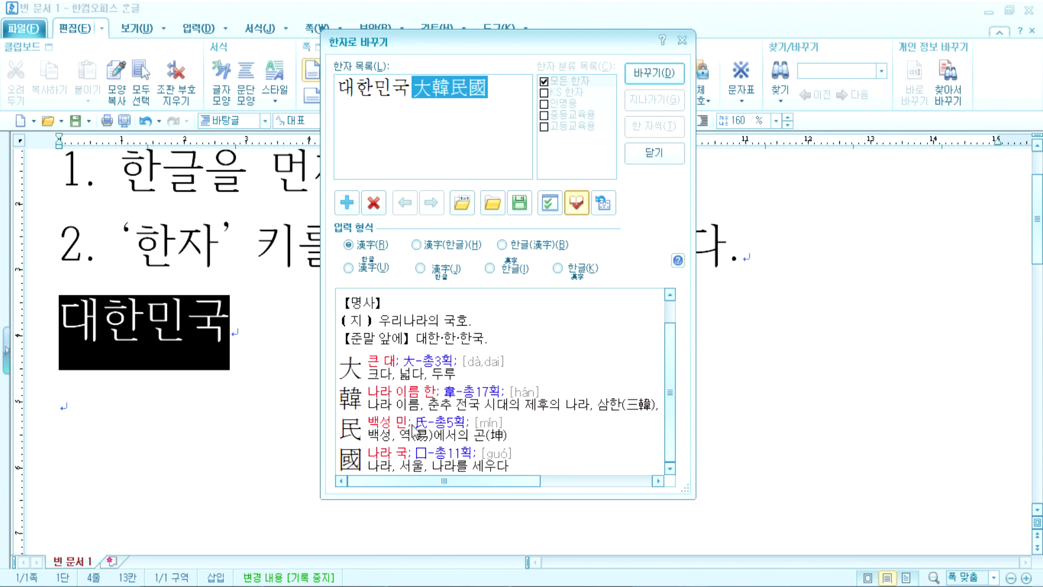
left_click_drag(442, 43, 394, 14)
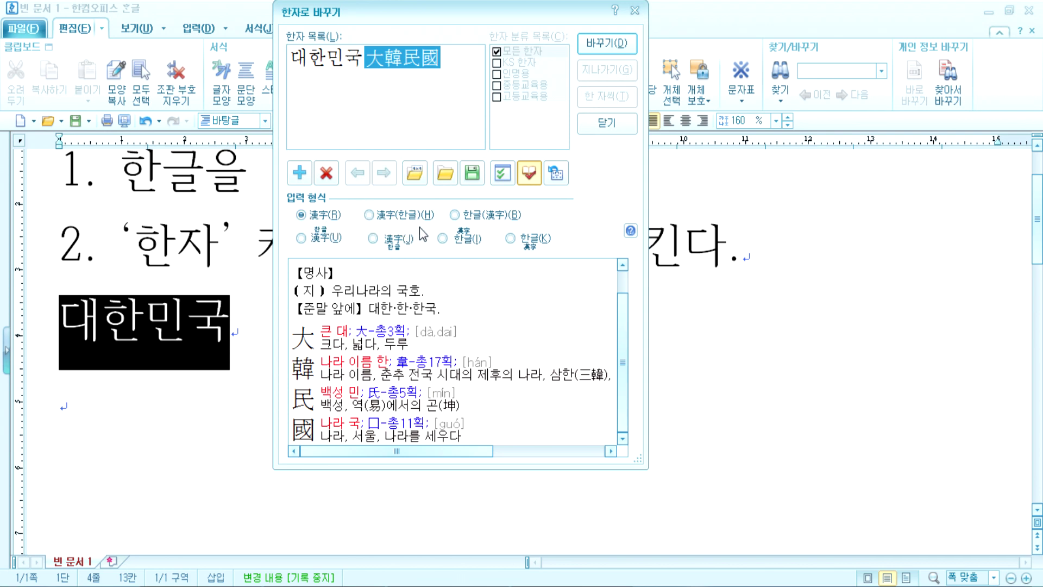
left_click(370, 217)
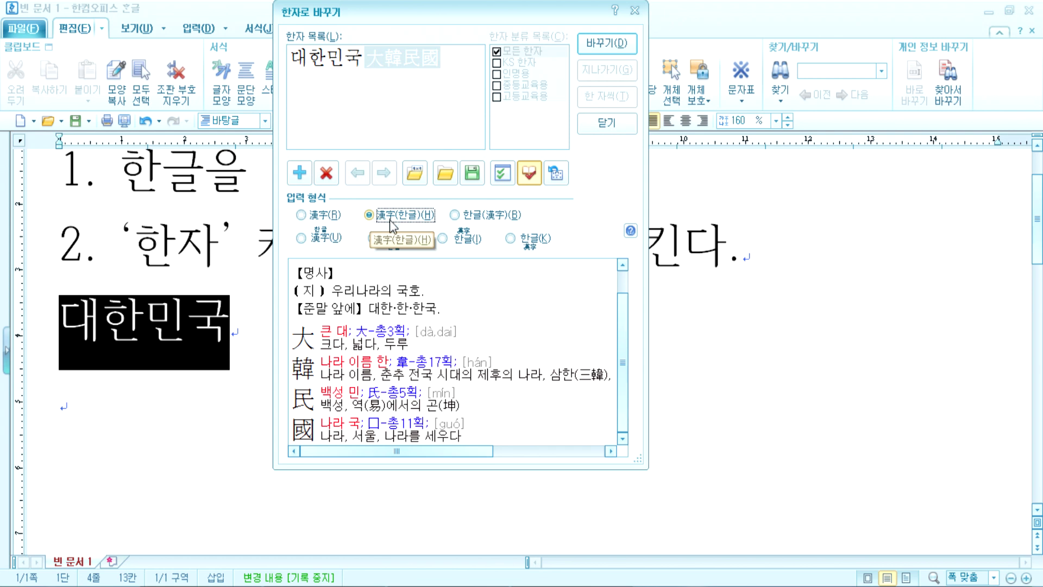
left_click(601, 47)
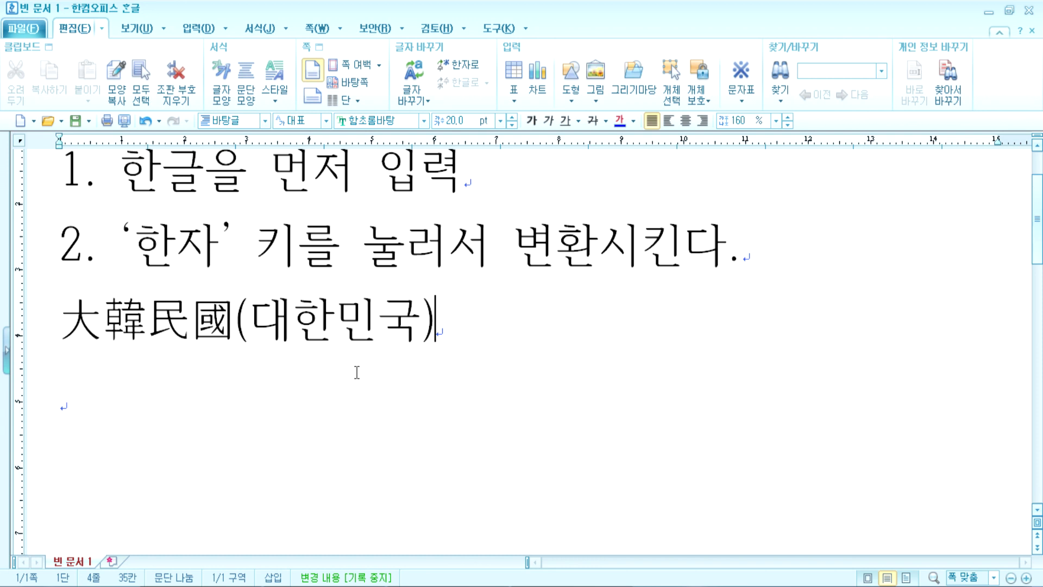
Step: Type 대한민국 on a new line and convert it to 대한민국(大韓民國)
key("Return")
type("대하")
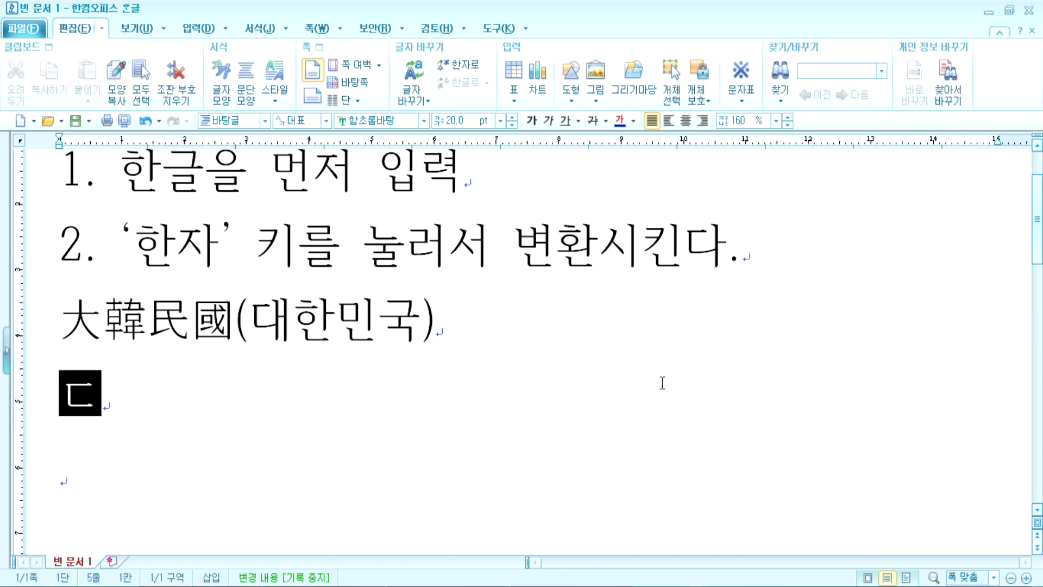
type("ㄴ닉")
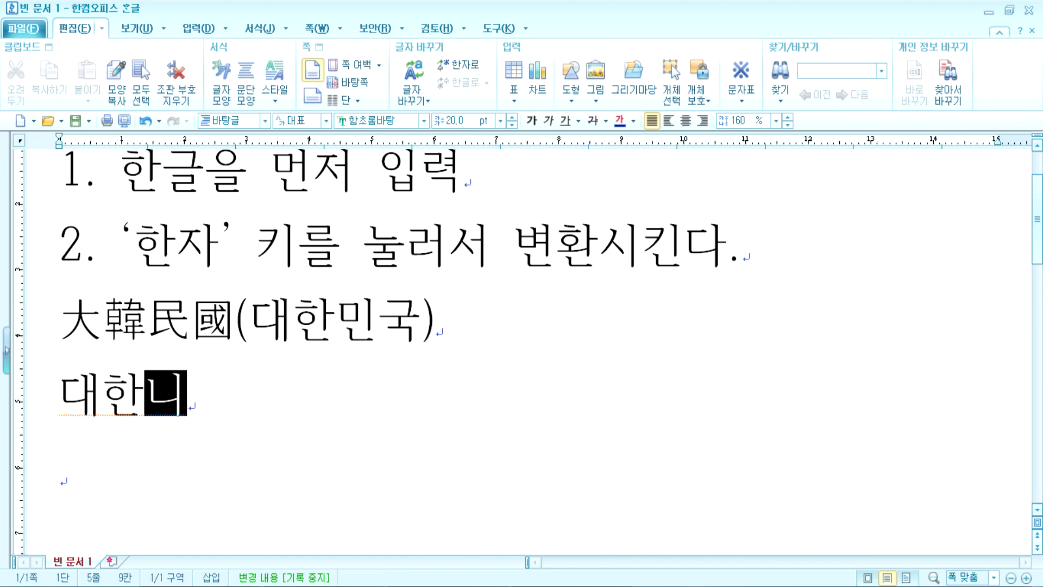
key("BackSpace")
key("BackSpace")
key("BackSpace")
type("민ㄱㅜㄱ")
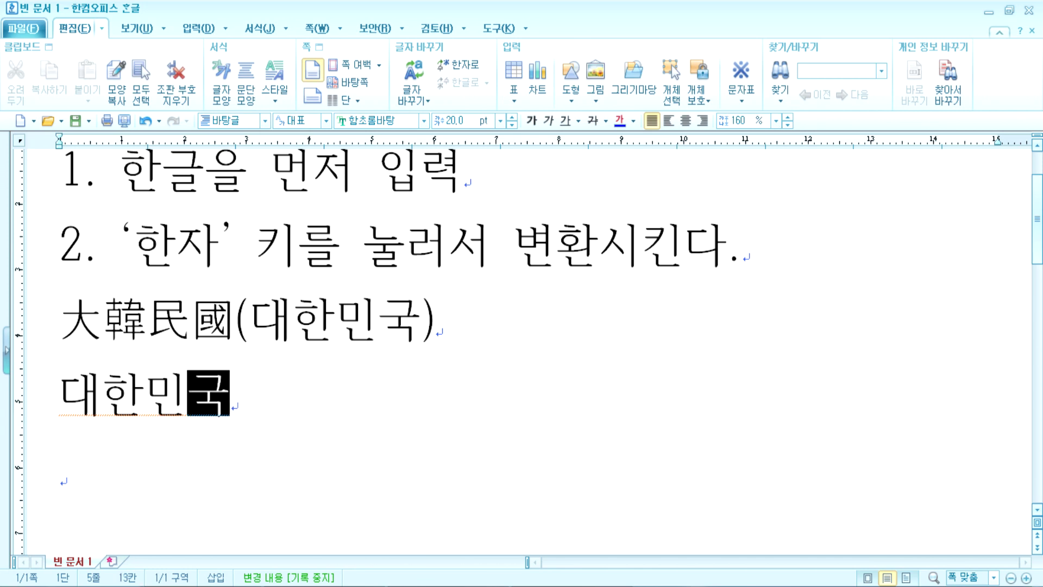
key("Hangul_Hanja")
left_click(496, 216)
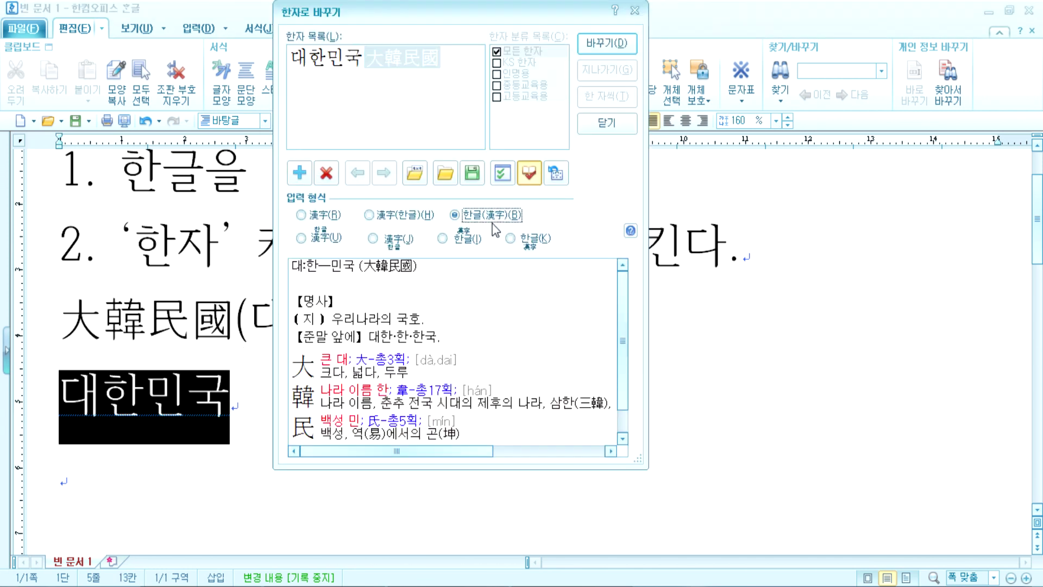
left_click(607, 43)
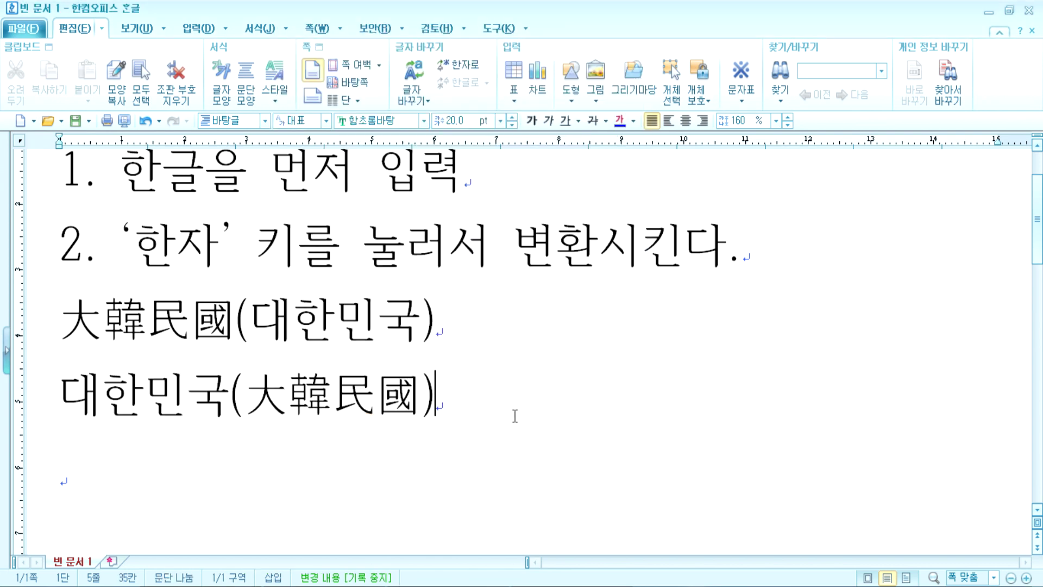
Step: Add another 대한민국 line converted to plain hanja 大韓民國, followed by a blank line
key("Return")
type("대한ㅁ민국")
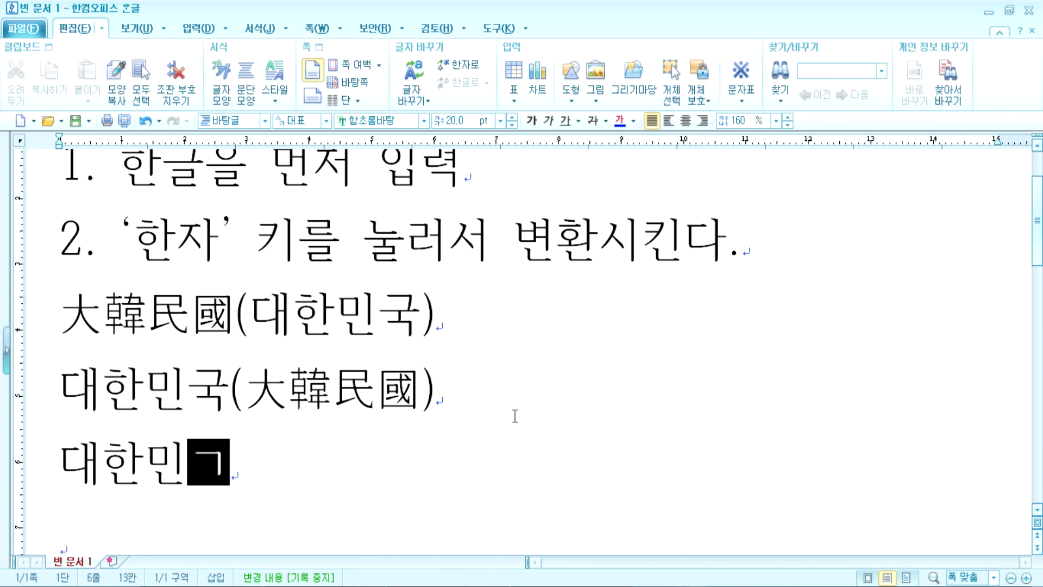
key("Hangul_Hanja")
left_click(336, 218)
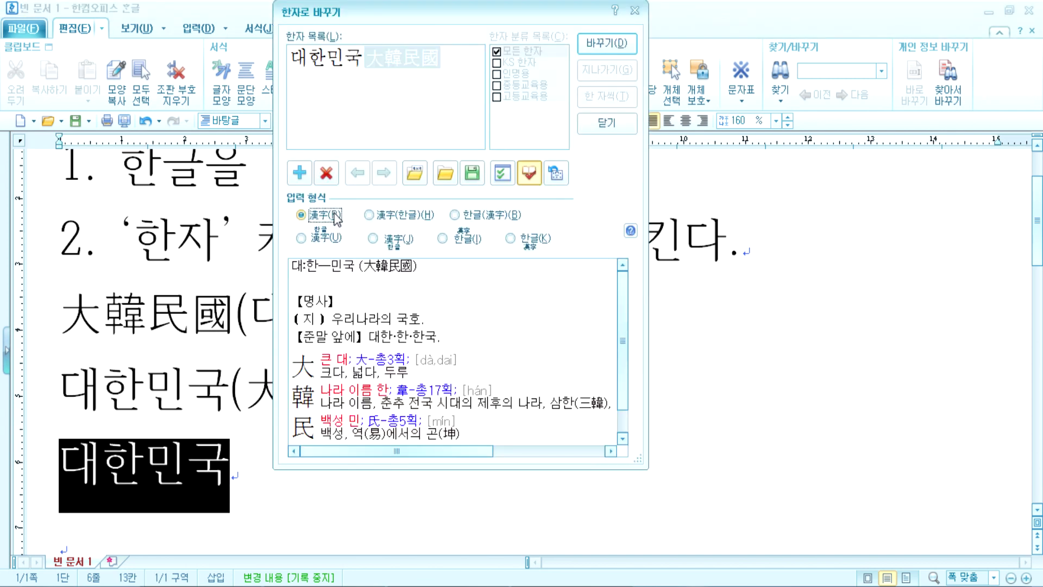
left_click(600, 52)
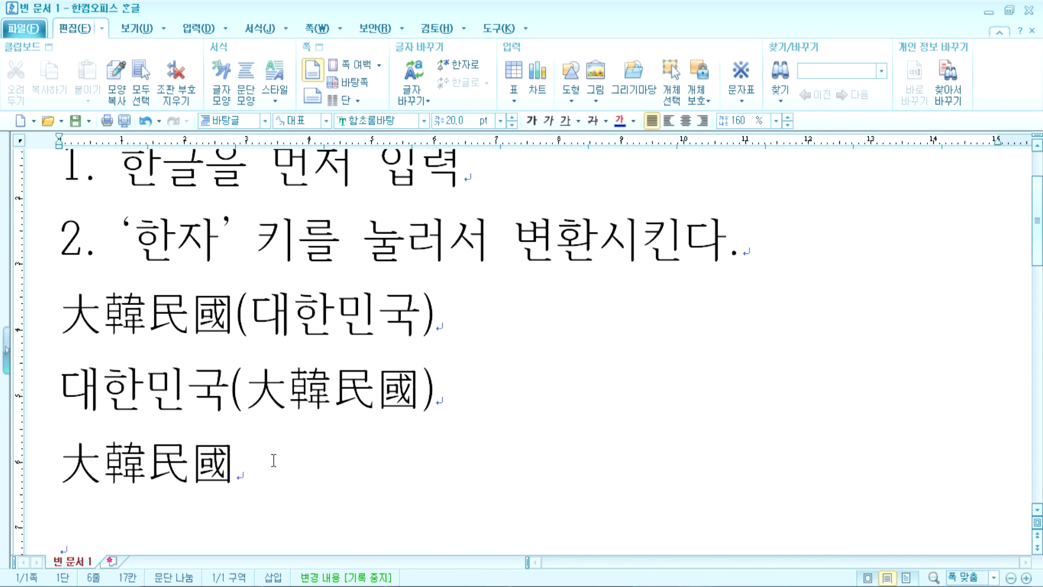
key("Return")
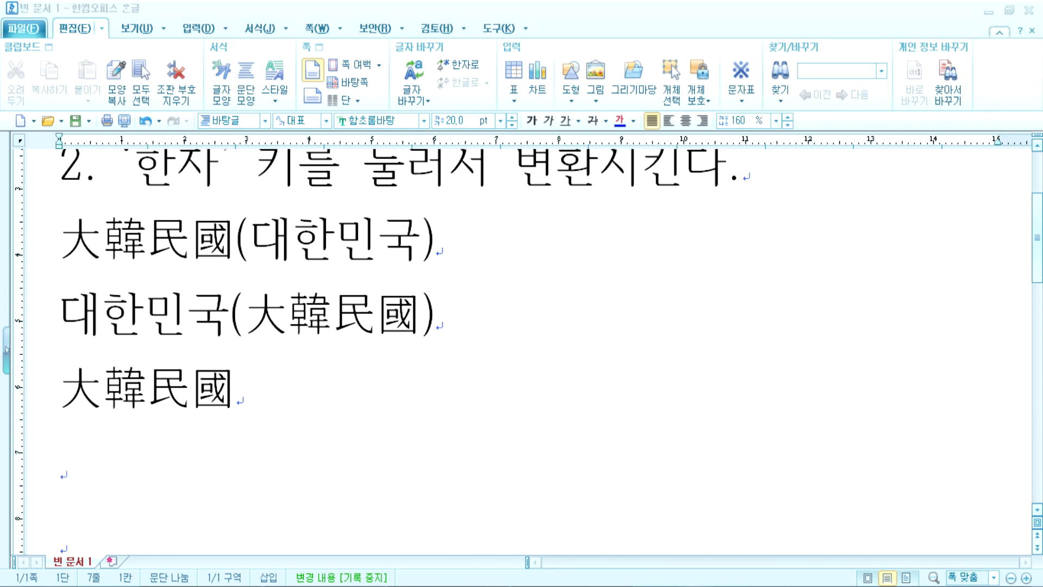
Step: Select the 한자쓰기 heading and both numbered steps in the Hangul document
key("alt+Tab")
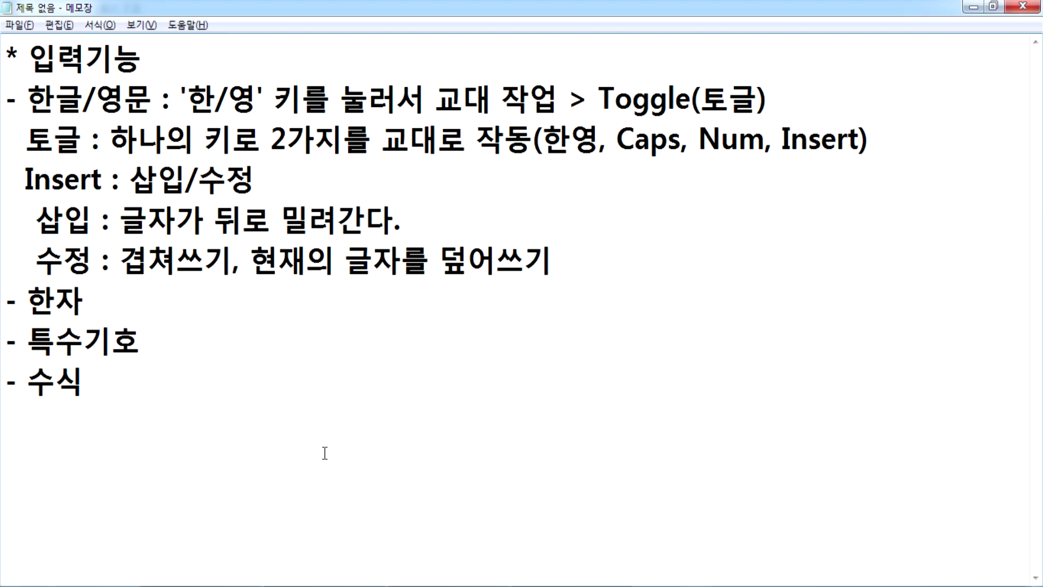
key("alt+Tab")
scroll(317, 516, "up", 3)
left_click_drag(56, 188, 765, 354)
key("ctrl+c")
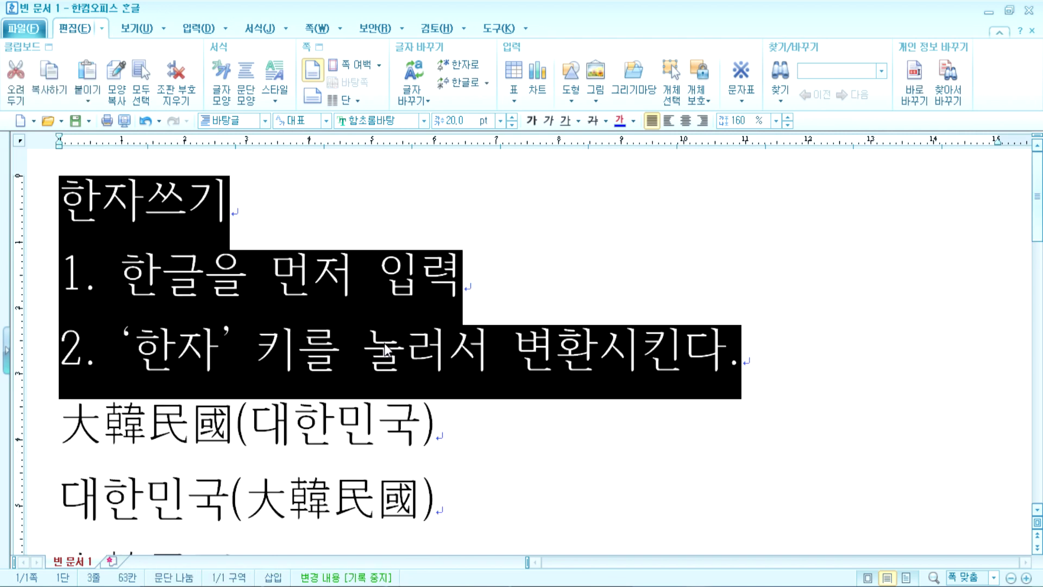
Step: Paste the steps under '- 한자' in Notepad and insert a blank line above that heading
key("alt+Tab")
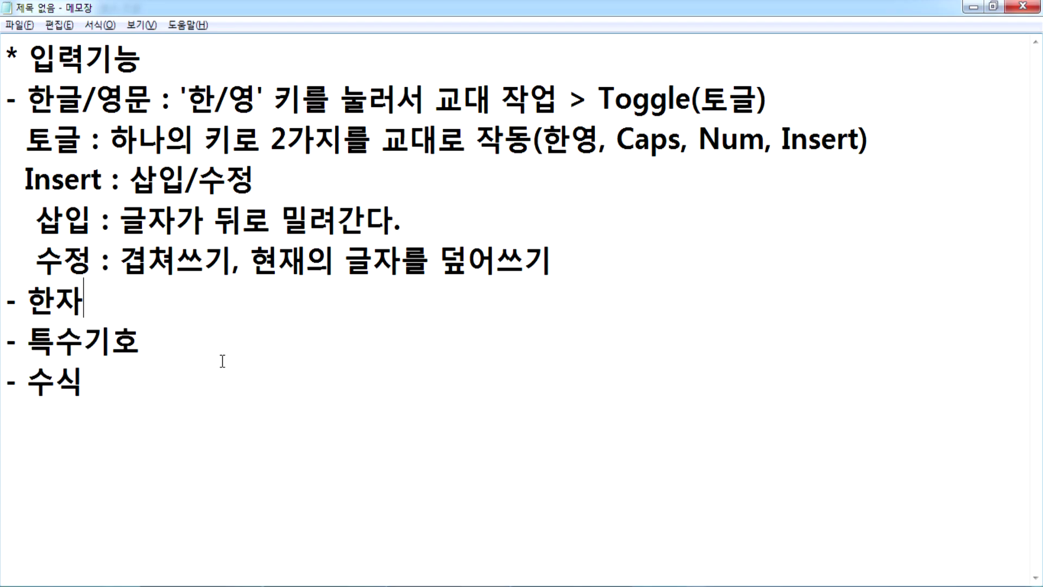
key("Return")
key("Return")
key("ctrl+v")
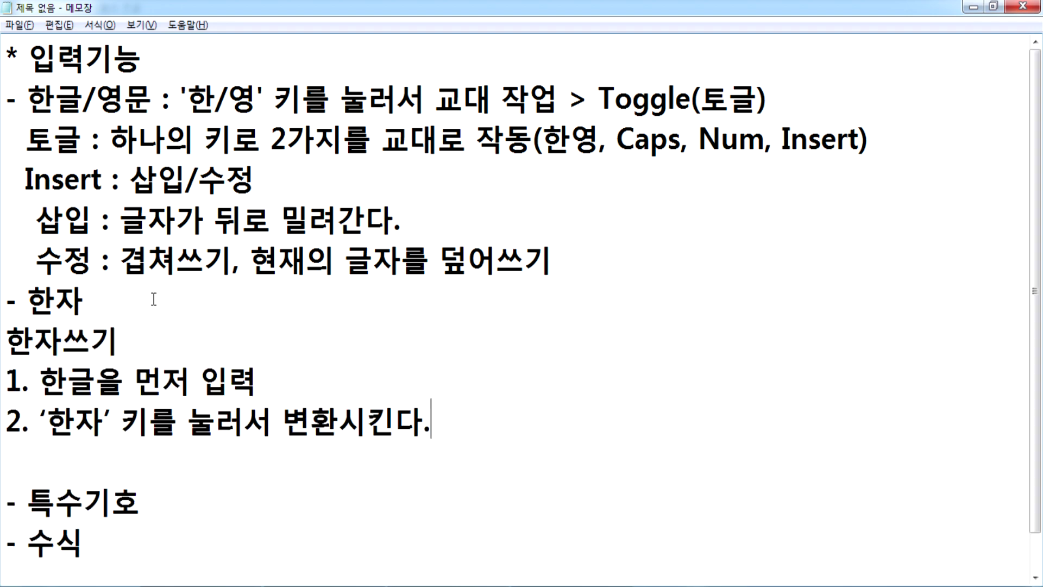
key("Up")
key("Up")
key("Left")
key("Up")
key("Up")
key("Up")
key("Up")
key("Up")
key("Down")
key("Down")
key("Down")
key("Down")
key("Home")
key("Return")
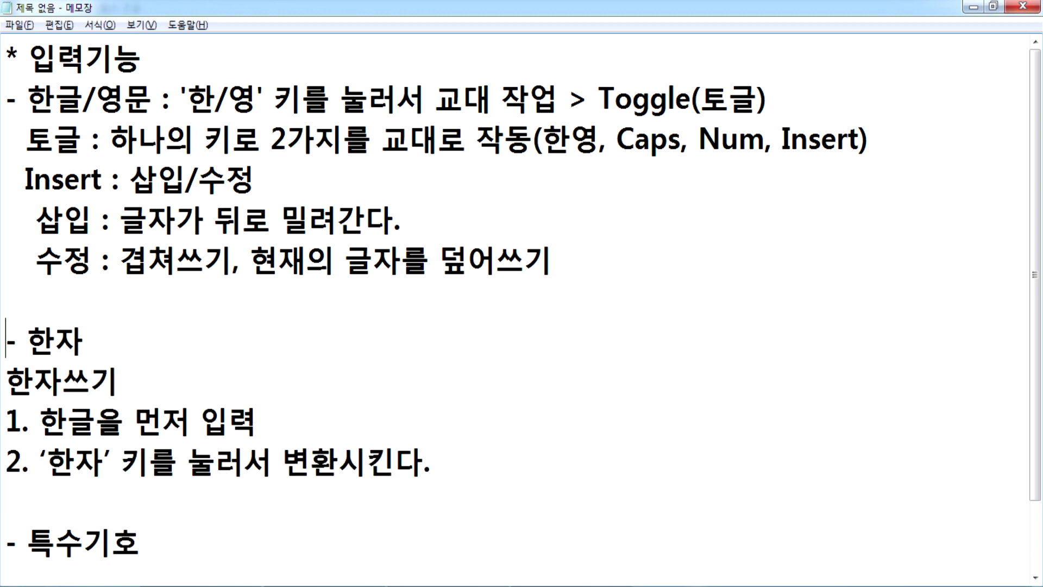
Step: Add a new empty line after step 2 in Notepad
scroll(161, 294, "down", 1)
left_click(505, 396)
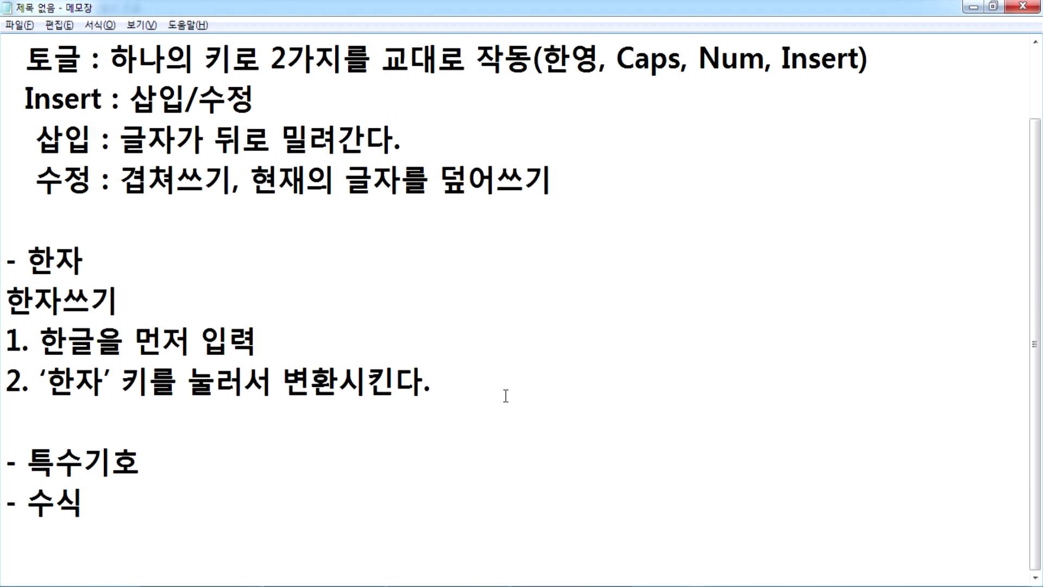
key("Return")
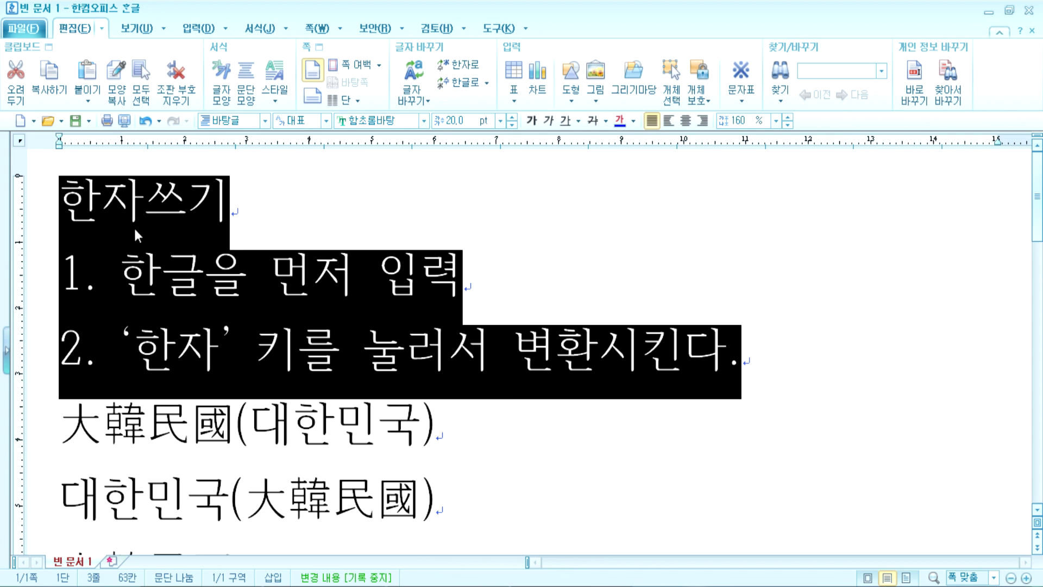
Step: Type a person's name on empty line 7 and dismiss its Hanja choices unconverted
left_click(58, 204)
scroll(170, 400, "down", 3)
left_click(214, 435)
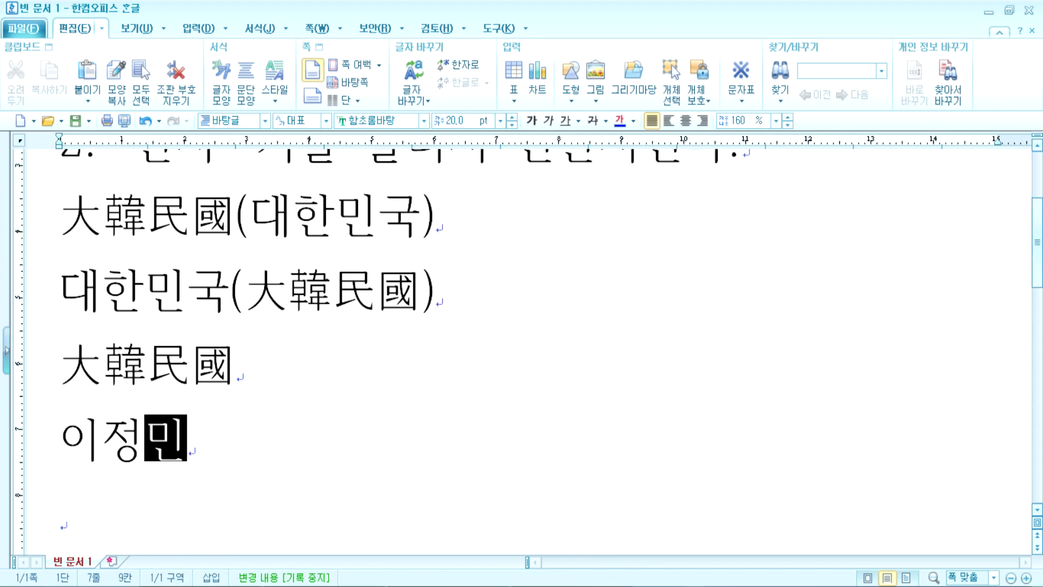
key("F9")
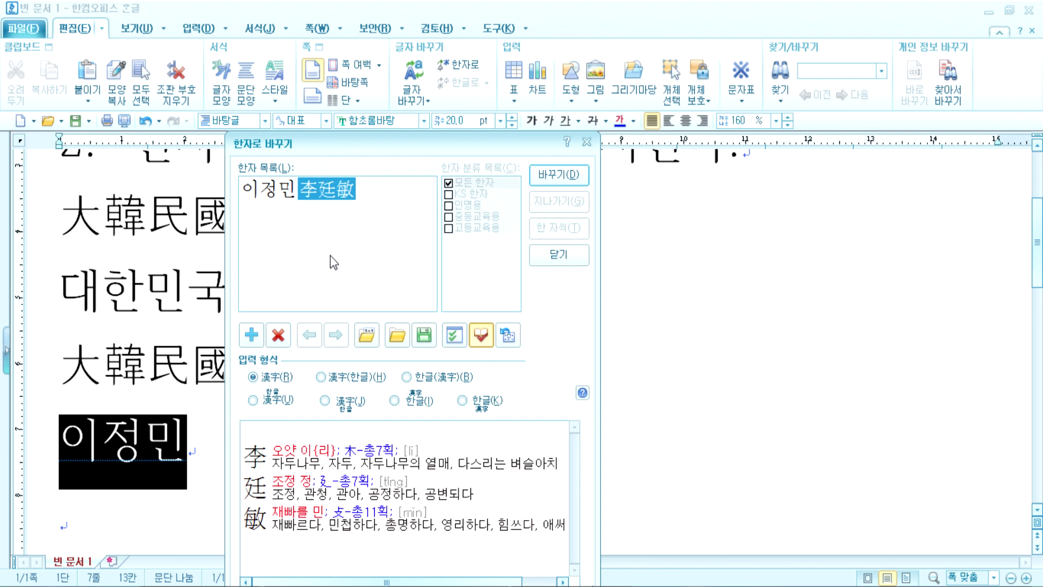
left_click(559, 254)
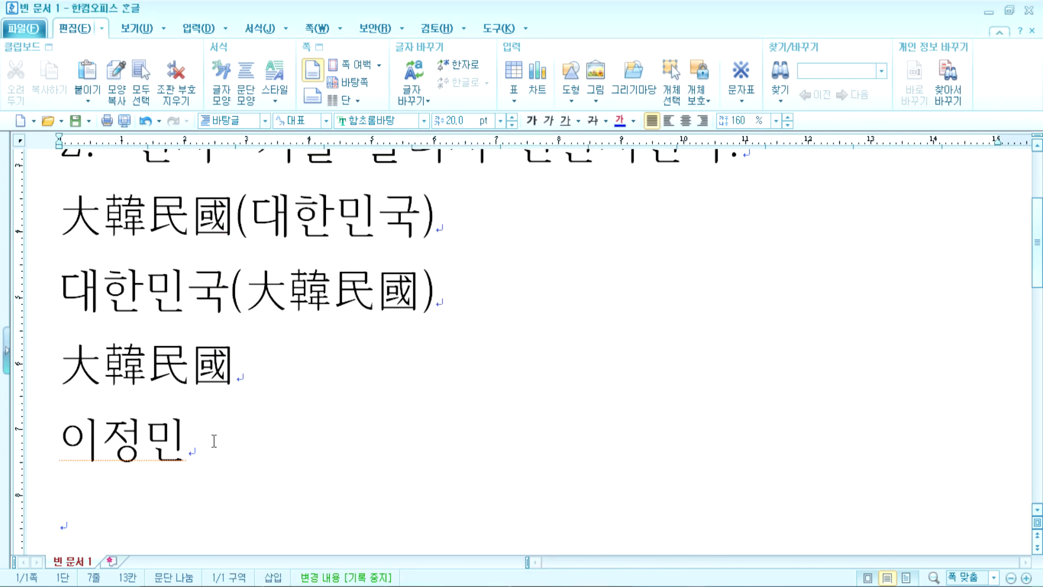
Step: Change the line to 이용 and bring up its Hanja choices
scroll(291, 403, "down", 2)
key("BackSpace")
key("BackSpace")
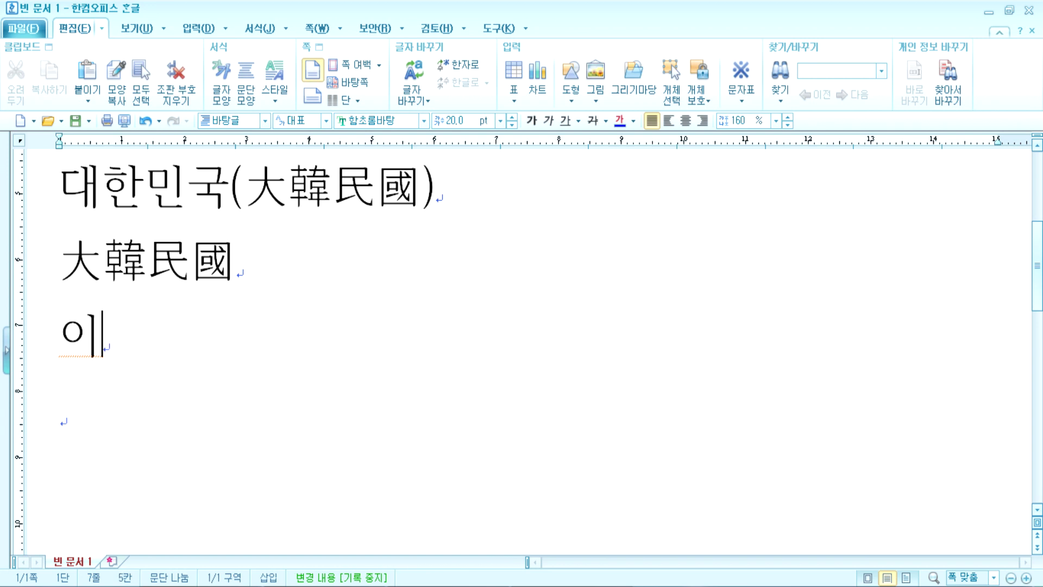
type("용")
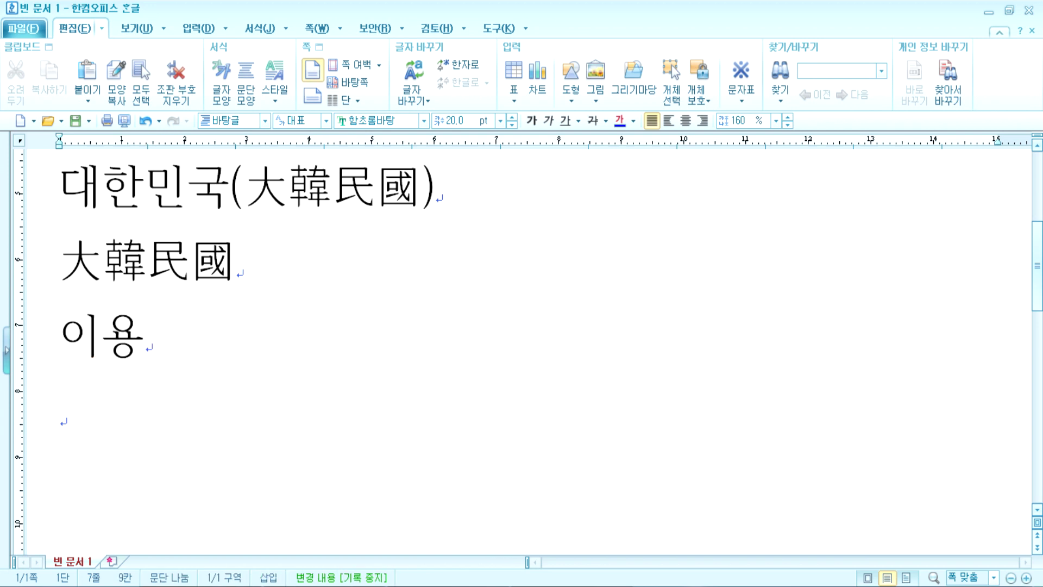
key("F9")
left_click(333, 195)
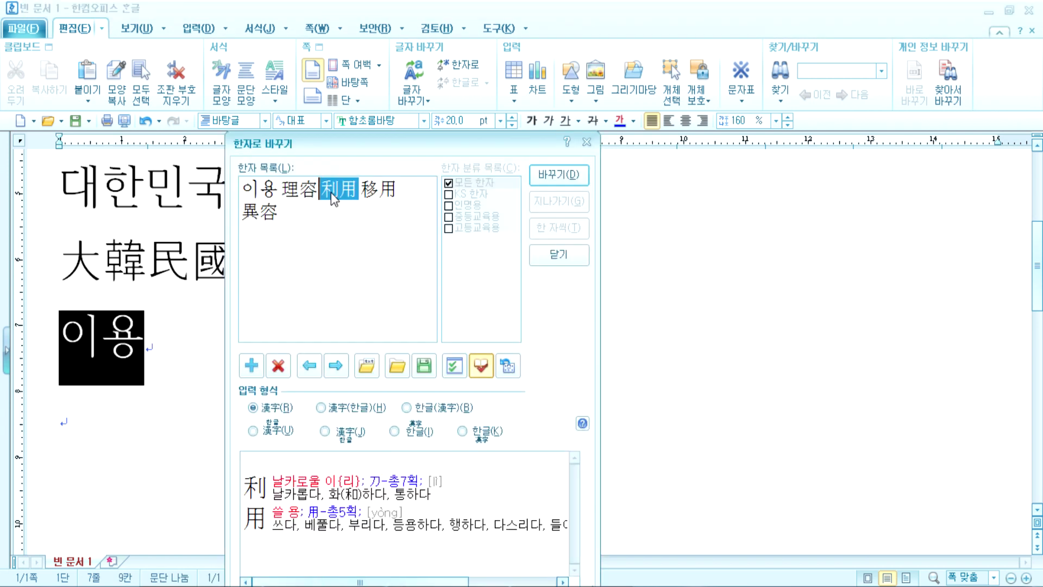
left_click(371, 194)
left_click(271, 217)
left_click(295, 192)
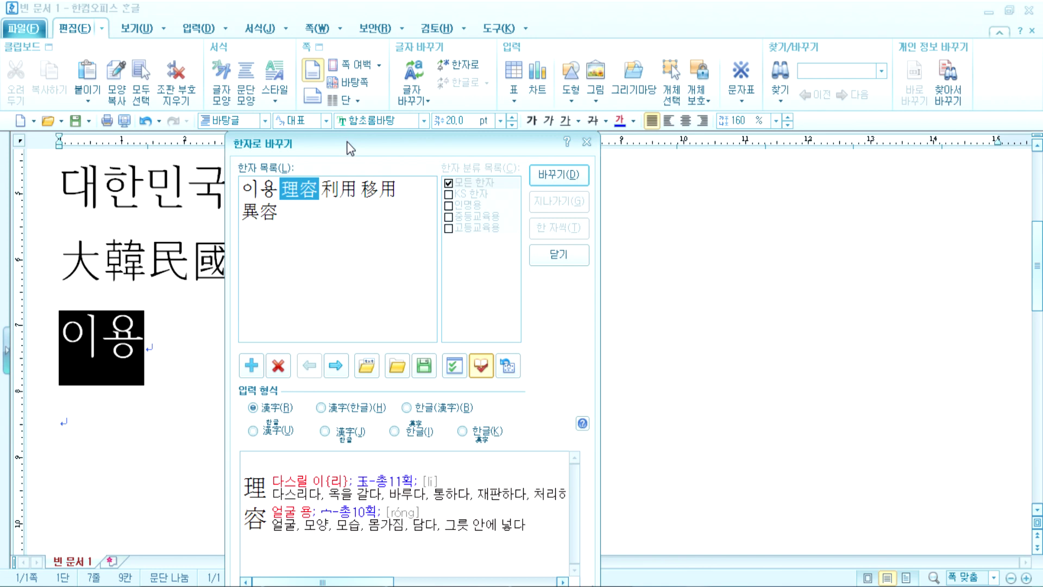
left_click_drag(346, 143, 406, 63)
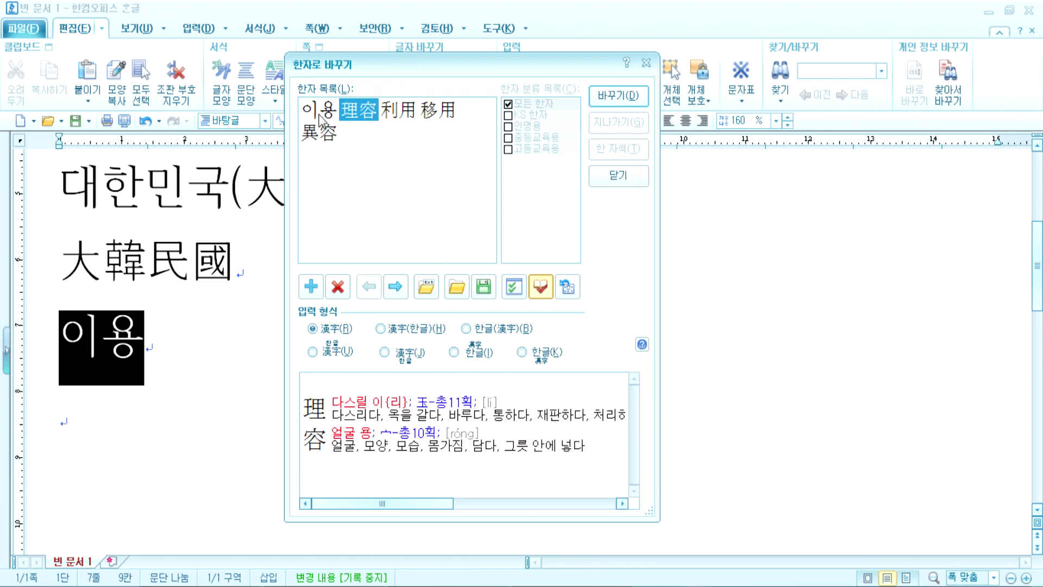
left_click(612, 177)
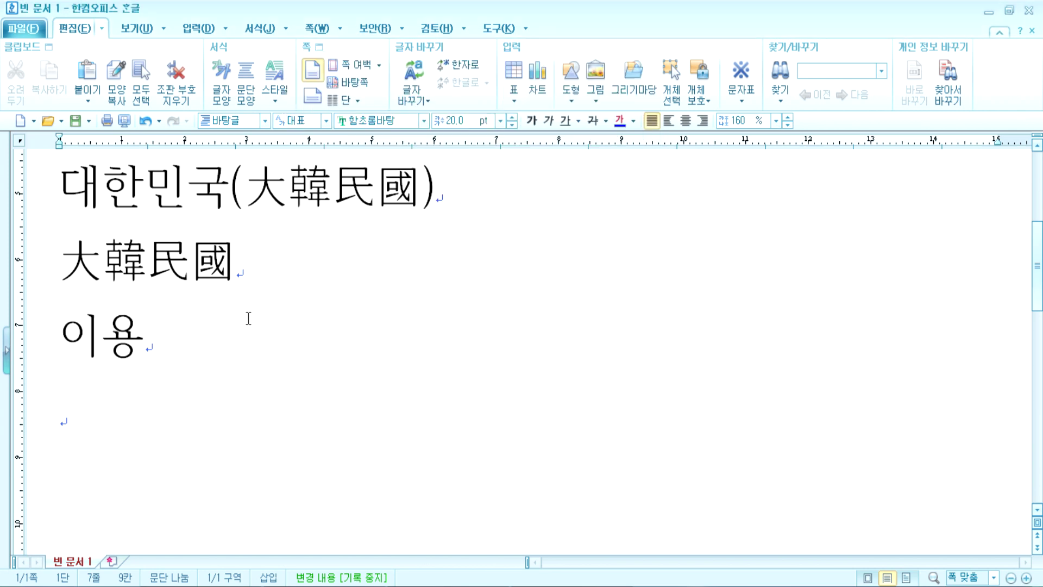
left_click(103, 335)
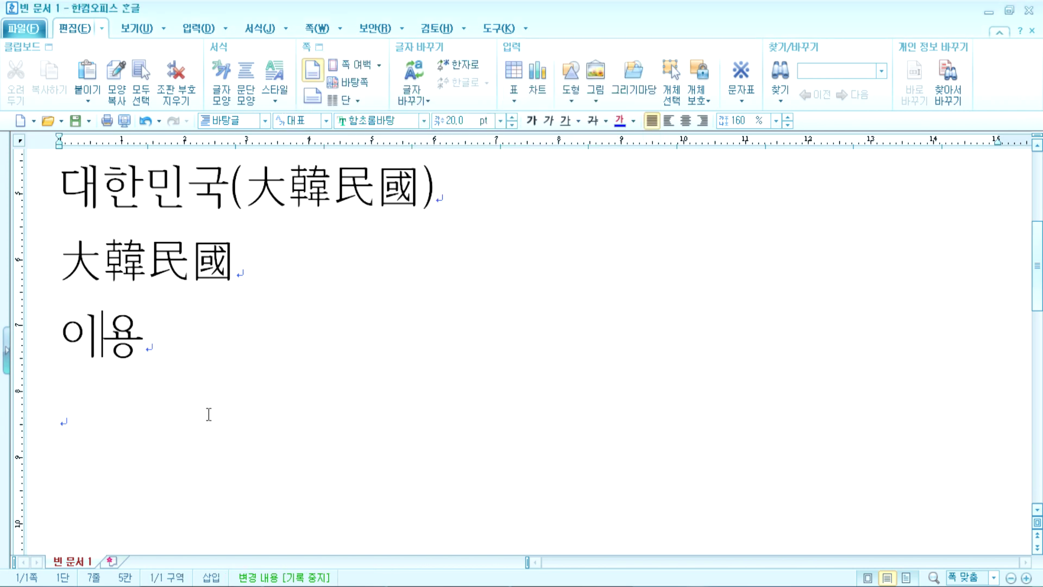
key("F9")
key("Escape")
left_click_drag(80, 340, 74, 339)
left_click(100, 340)
key("F9")
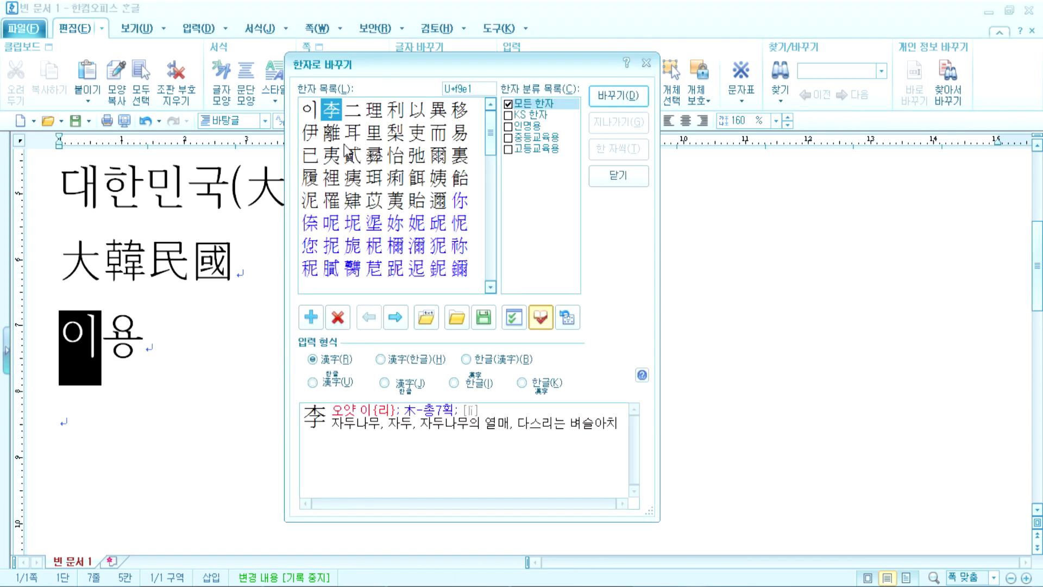
left_click(617, 95)
left_click(150, 341)
key("F9")
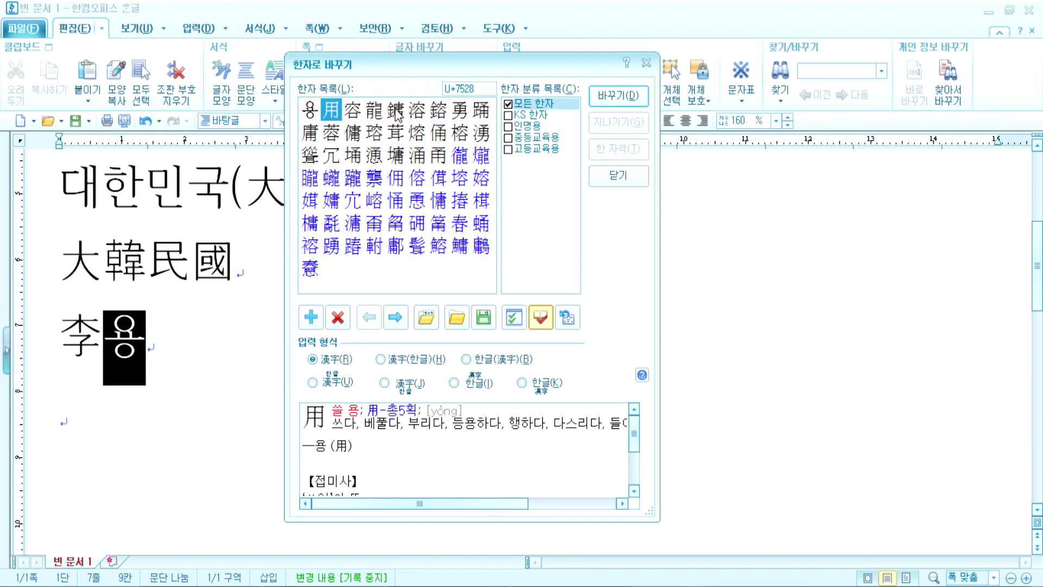
left_click(374, 111)
left_click(618, 96)
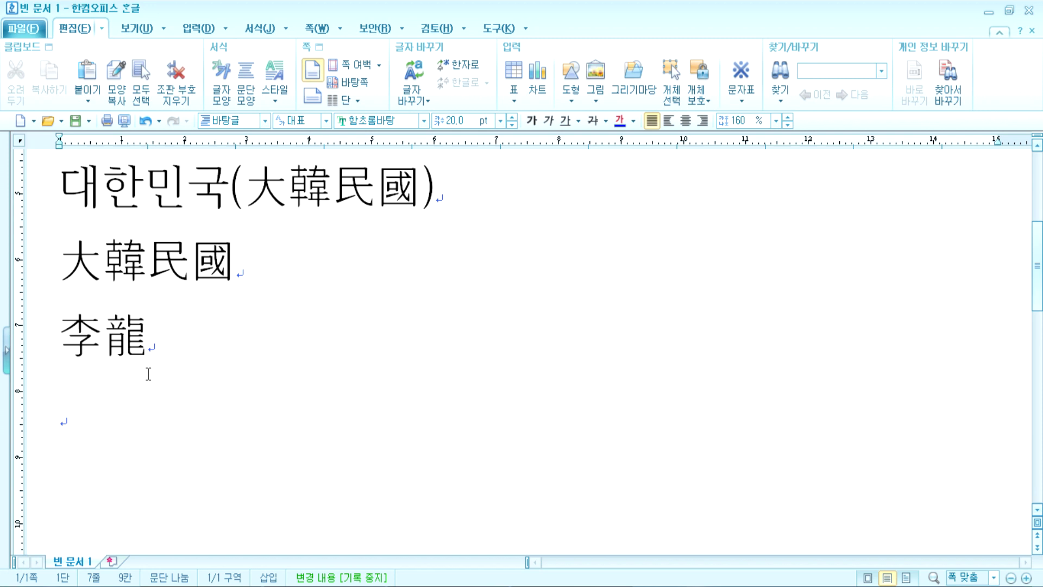
key("alt+F9")
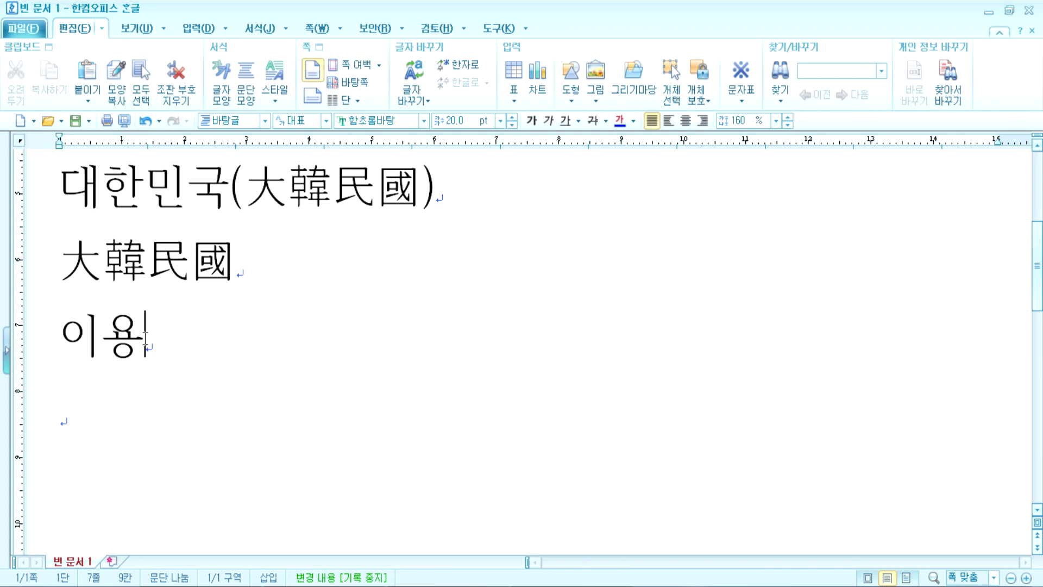
Step: Check Hanja for 이용 and 이 without converting, then delete 이용 from the line
key("F9")
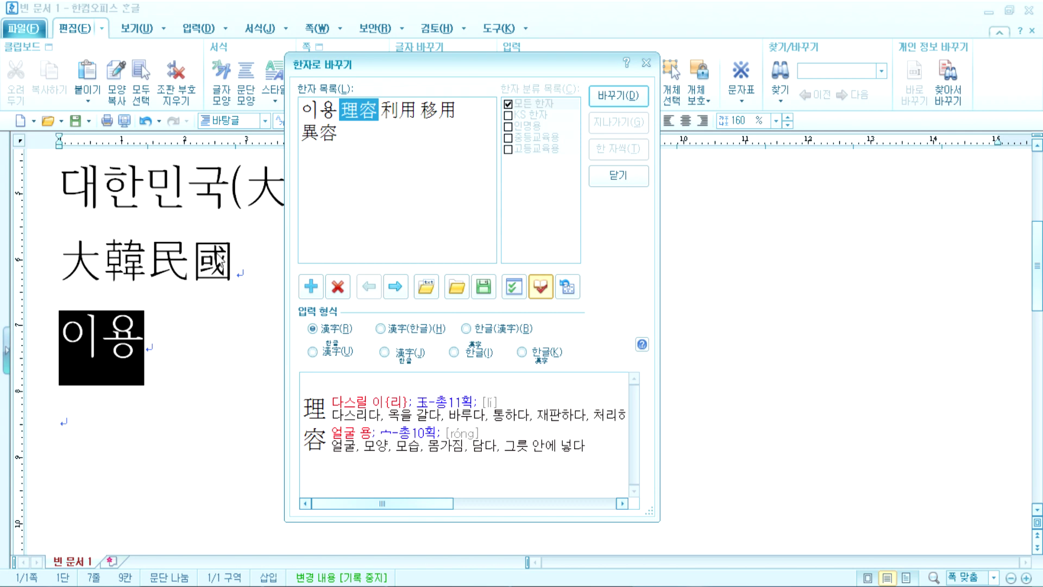
key("Escape")
left_click_drag(83, 339, 163, 344)
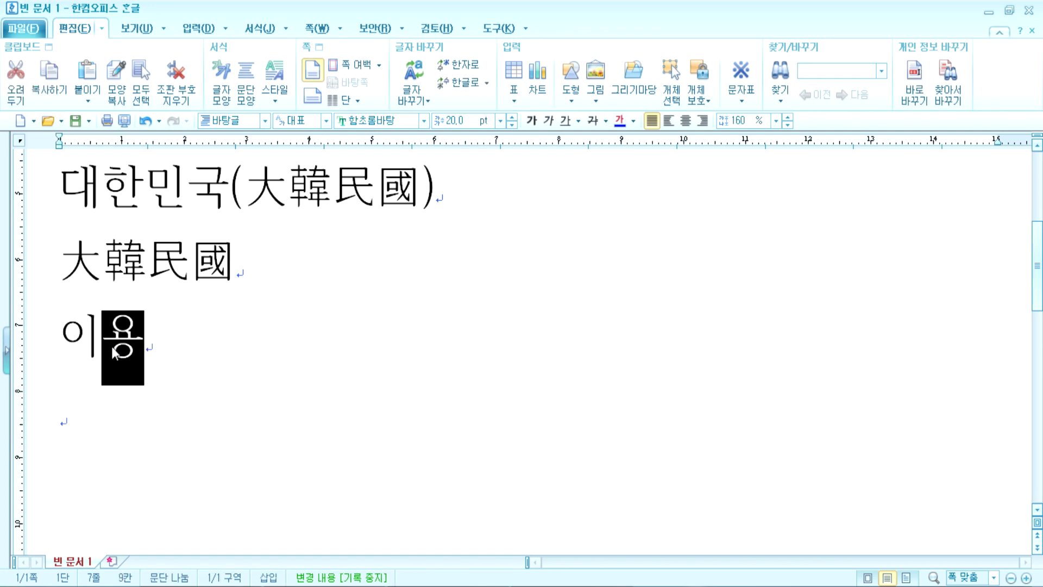
left_click(59, 339)
left_click(101, 391)
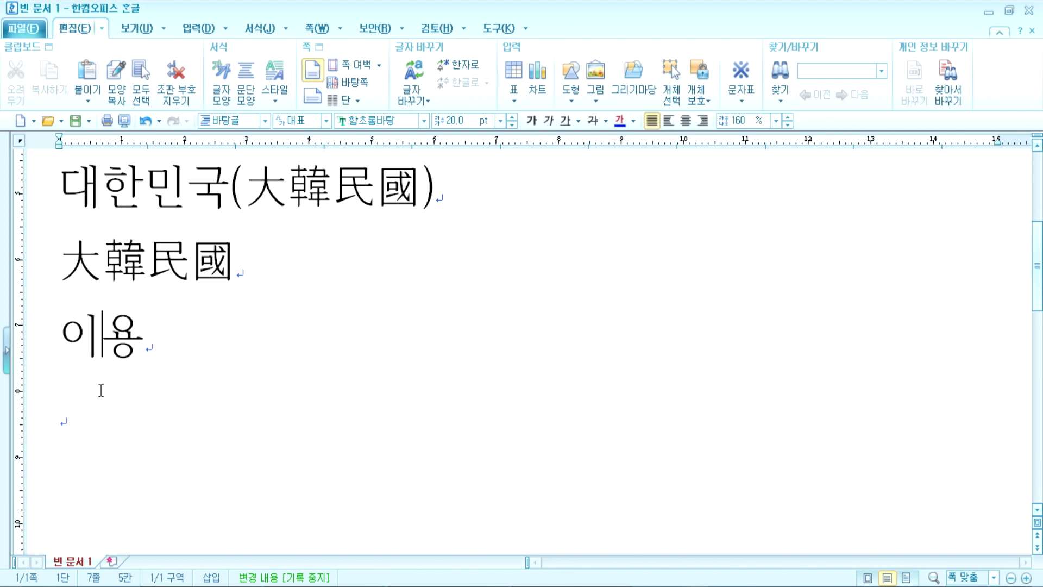
key("F9")
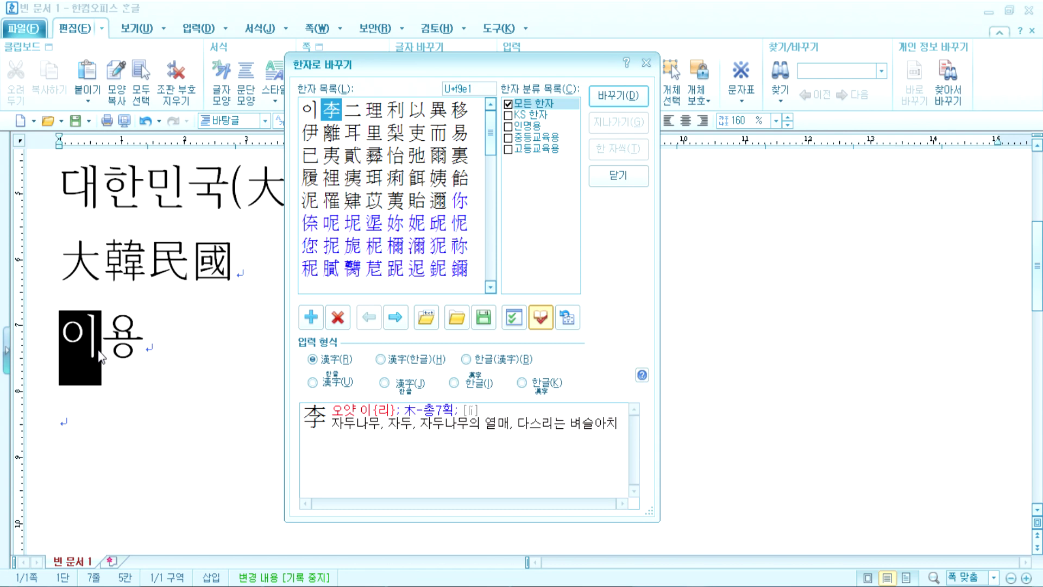
key("Escape")
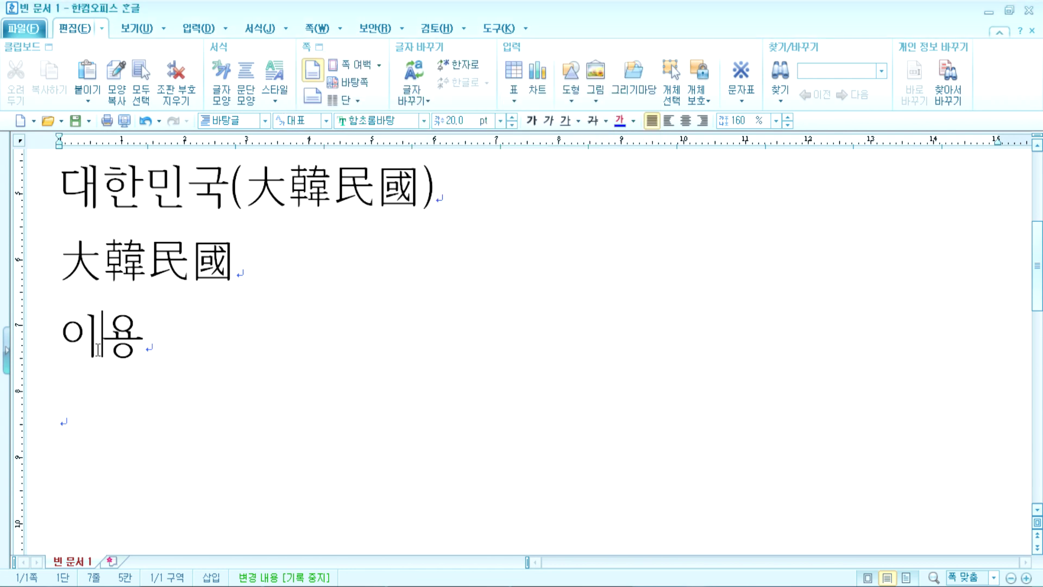
key("Home")
key("Delete")
key("Delete")
Step: Type 용두사미, convert it to the Hanja 龍頭蛇尾, and start a new line
type("용두삼")
type("미")
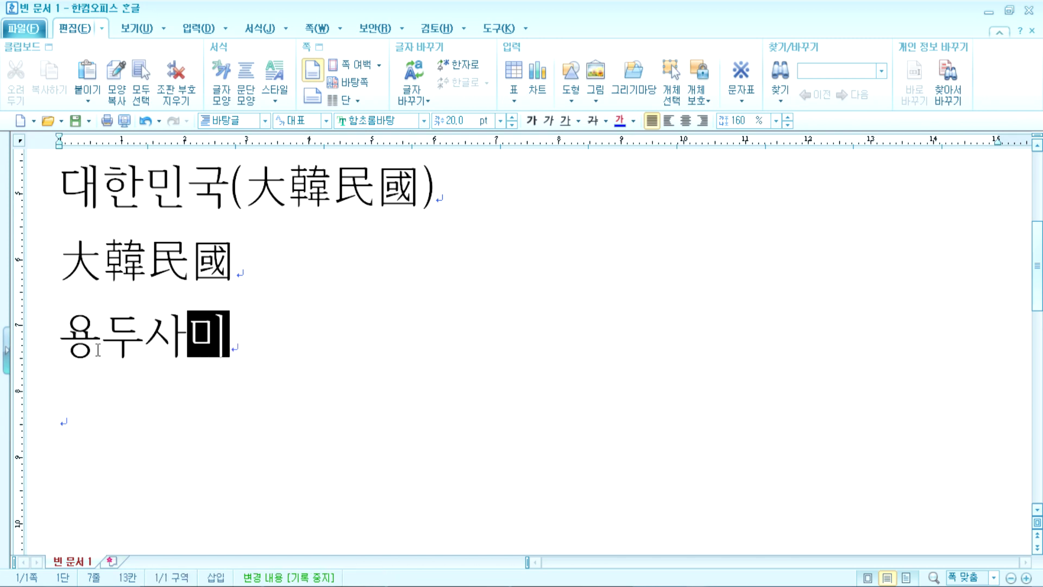
key("F9")
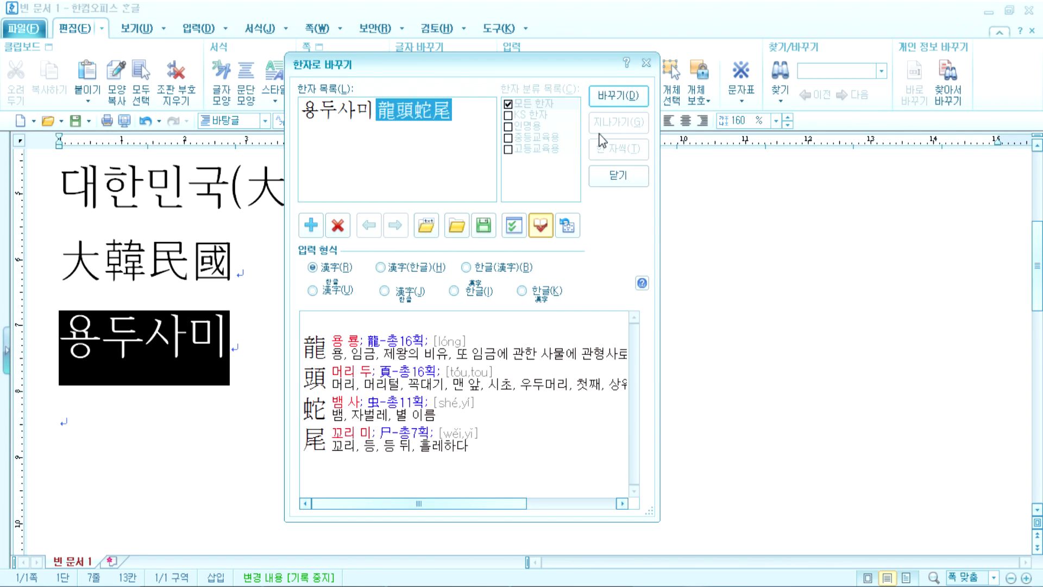
left_click(619, 96)
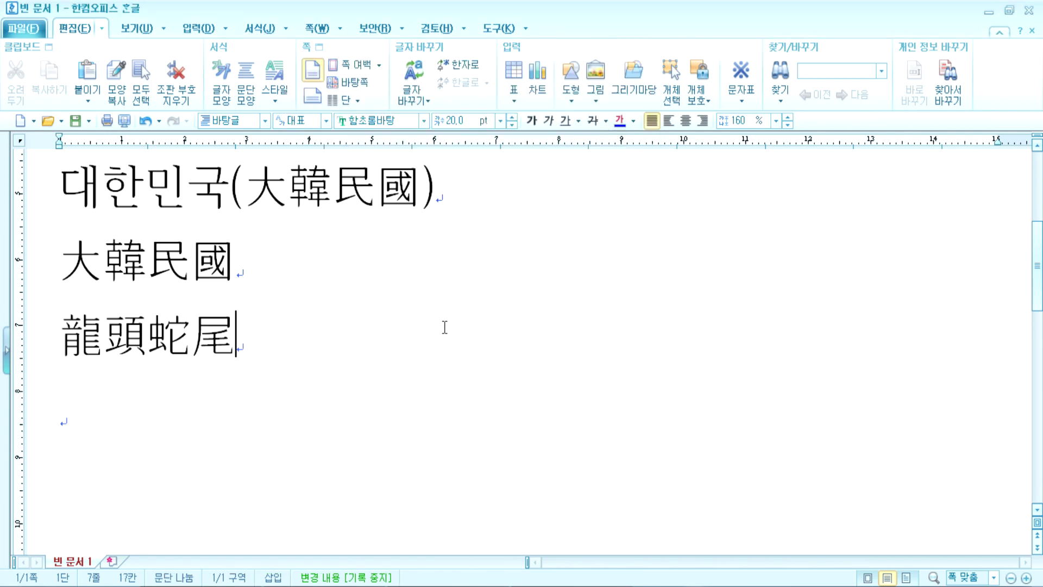
key("Return")
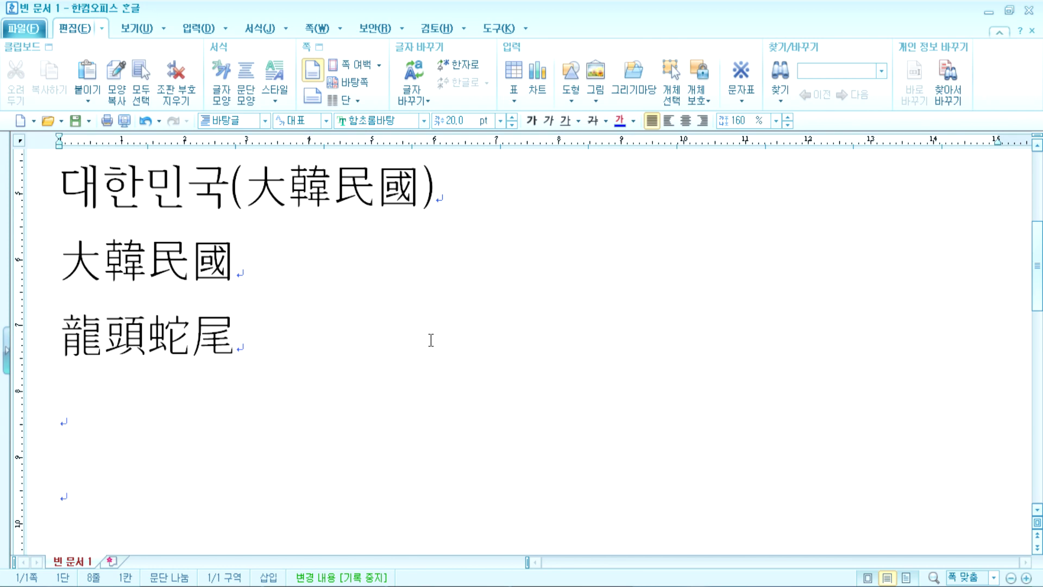
Step: Add 紅東白西 in Hanja on the next line and begin another line below
type("홍동ㅂㅐㄱ서")
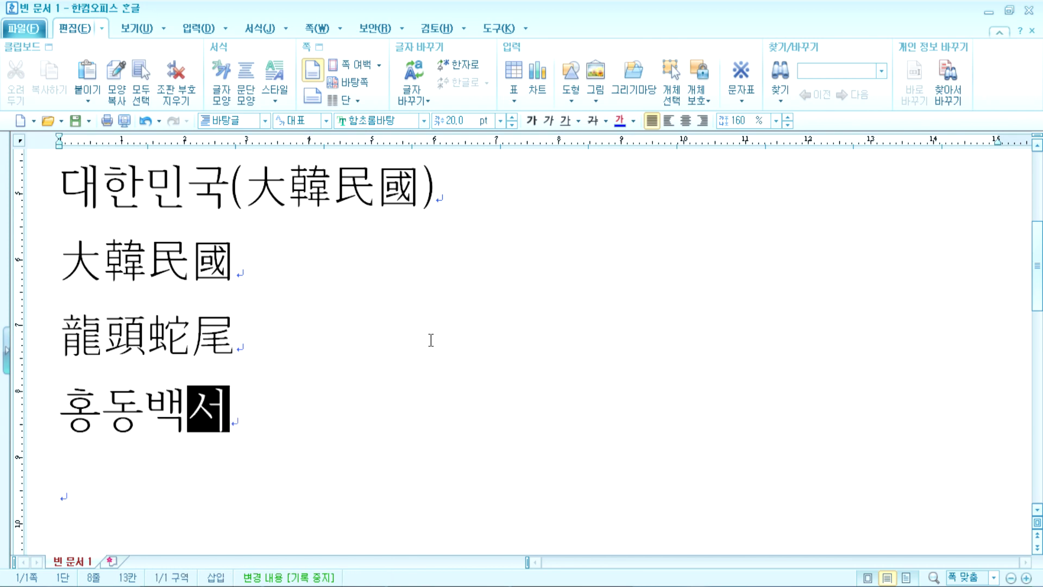
key("F9")
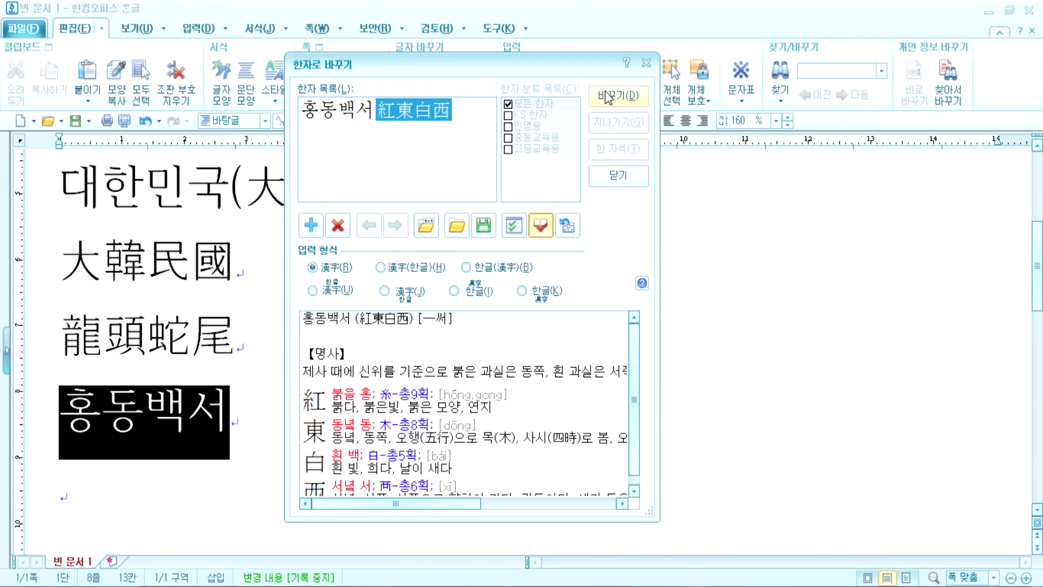
left_click(619, 96)
key("Return")
Step: Type 좌포우회 and keep it in Hangul after checking its Hanja candidates
type("조ㅣ")
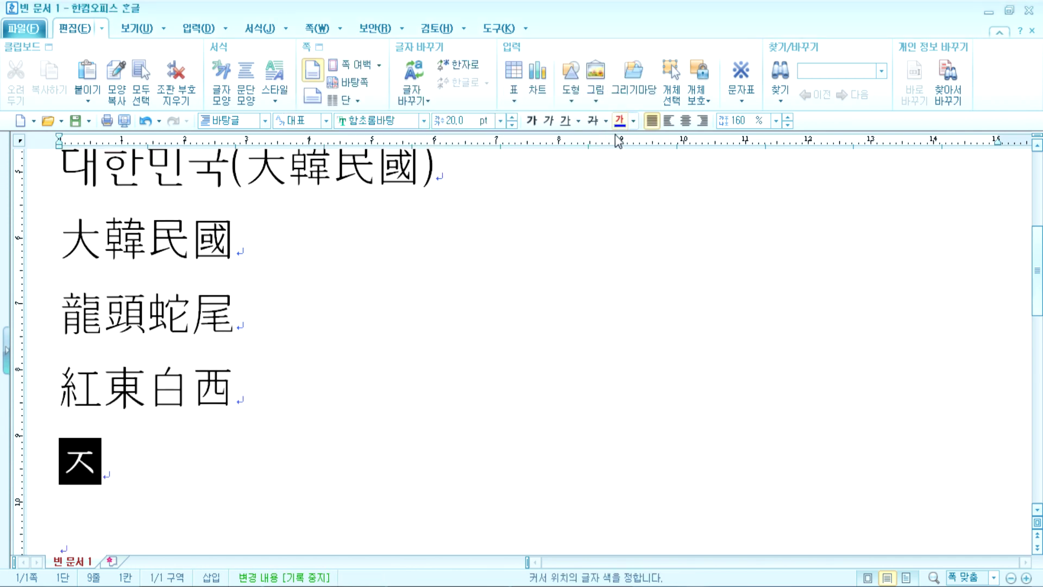
key("BackSpace")
type("ㅏ포우회")
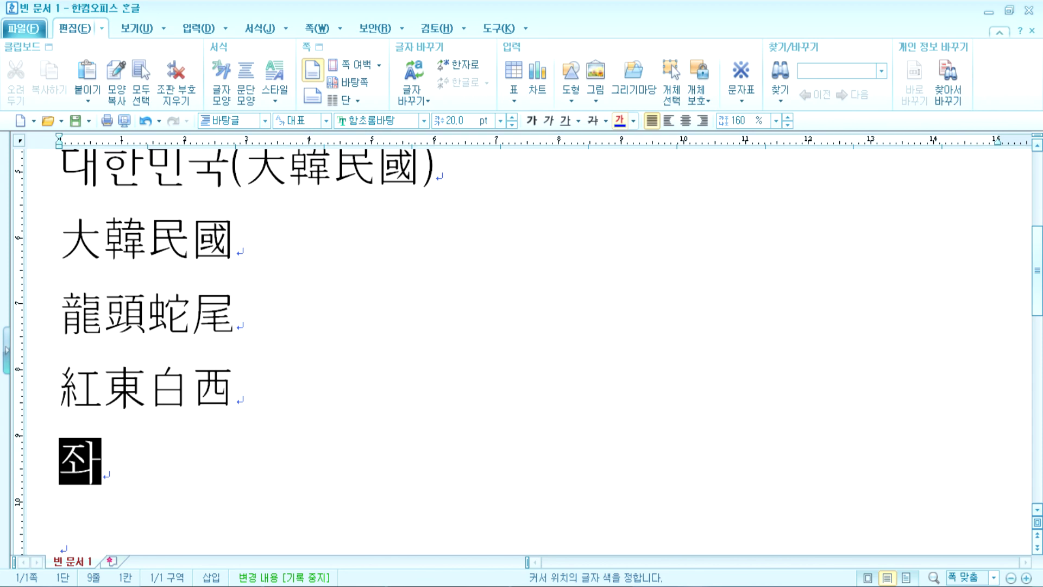
key("F9")
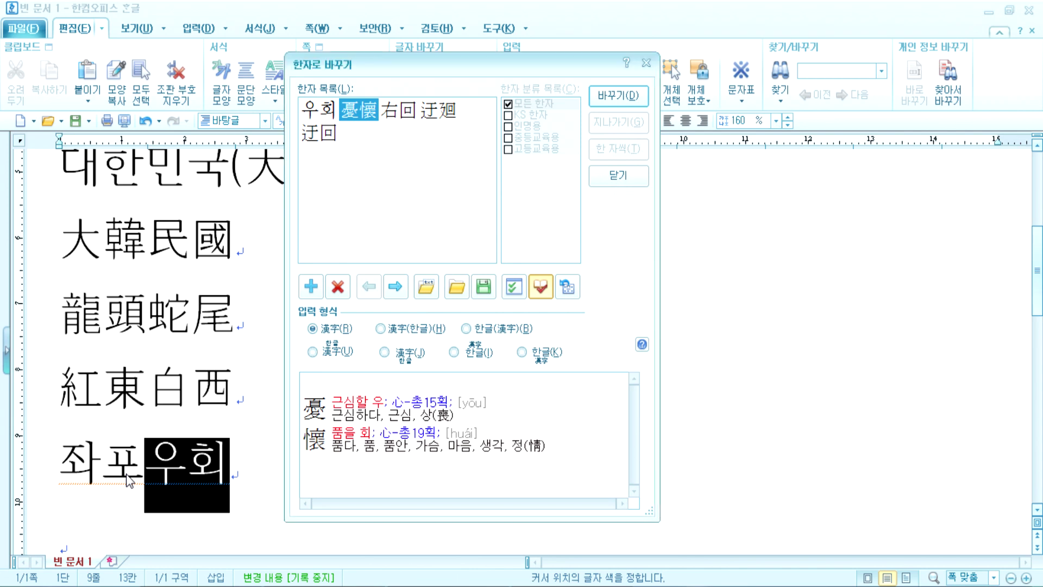
key("Escape")
key("F9")
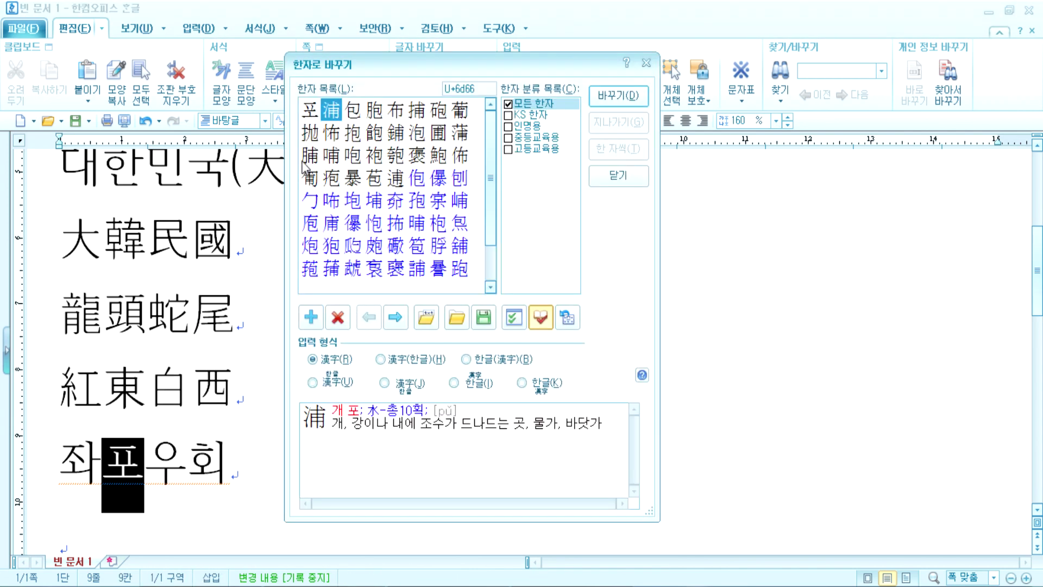
key("Escape")
key("F9")
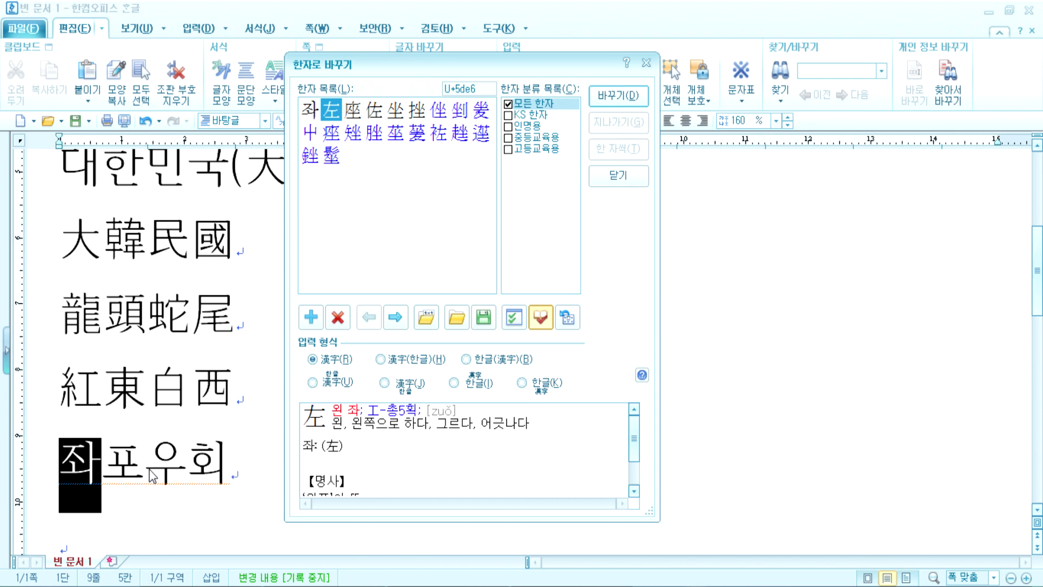
key("Escape")
Step: Toggle 紅東白西 back to Hangul, reconvert it to Hanja, and start a new line
left_click(267, 387)
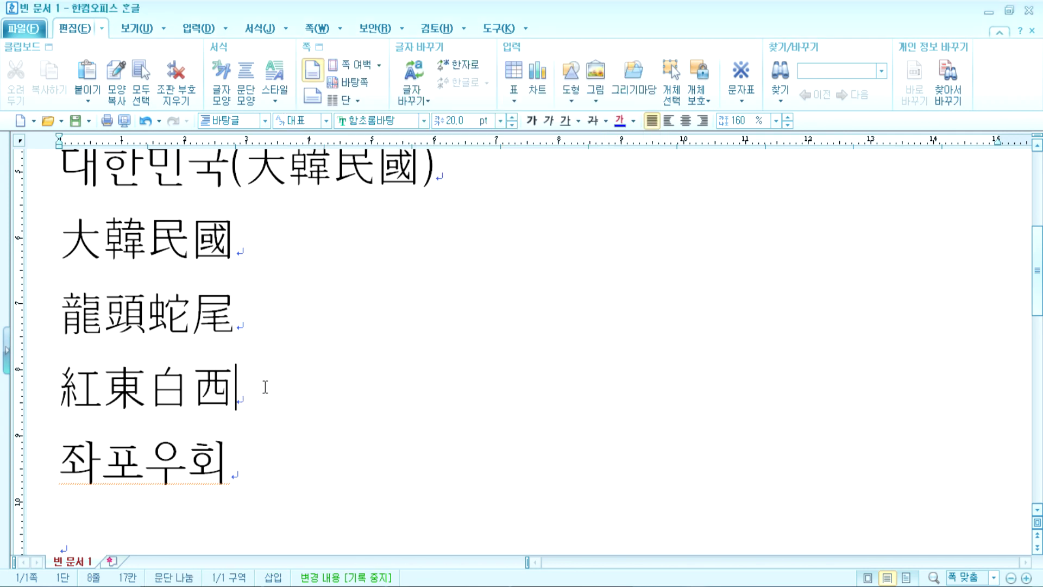
key("F9")
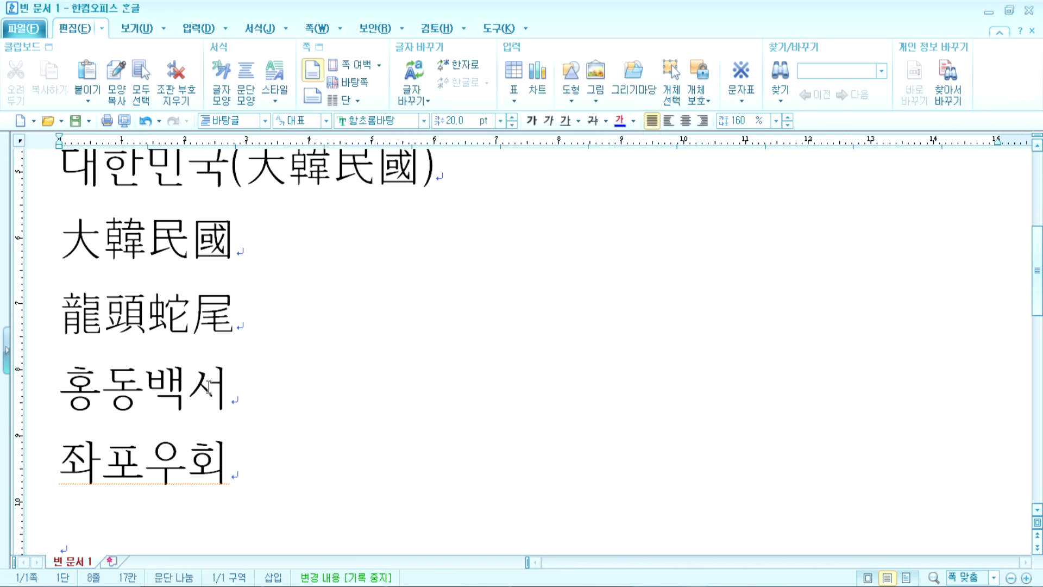
key("F9")
left_click(614, 96)
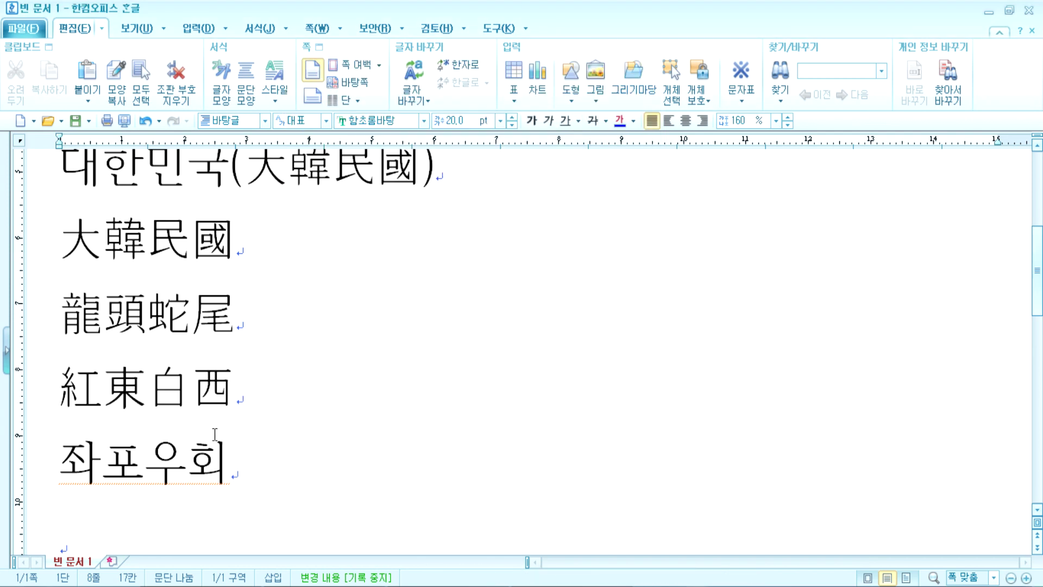
key("Return")
Step: Type 도율이시 on the new line, leaving 시 in Hangul
type("도율이시")
key("F9")
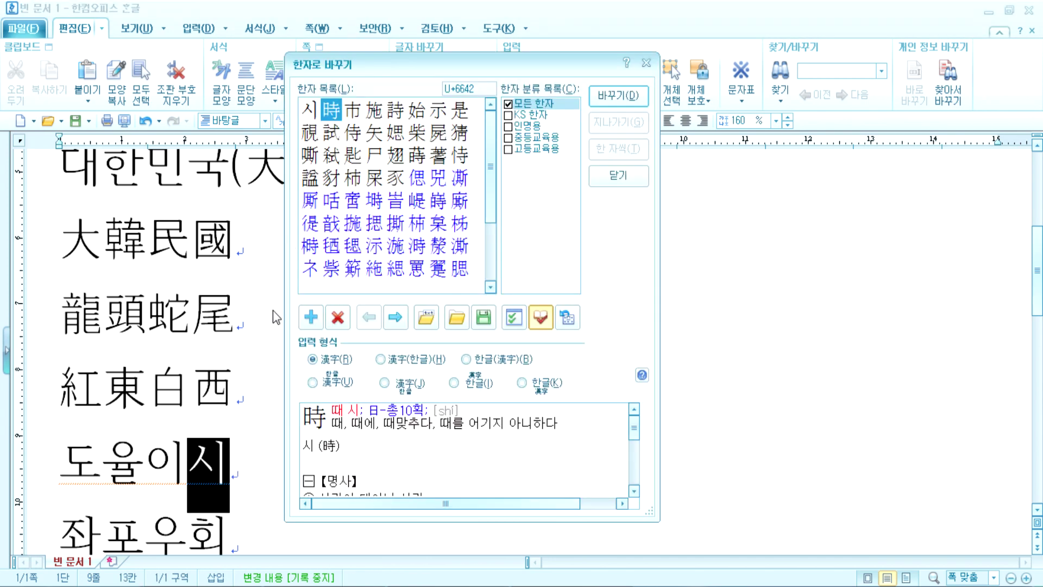
key("Escape")
key("F9")
key("Escape")
Step: Correct 도 to 조 and convert 조율 to the Hanja 棗栗
left_click(76, 473)
key("F9")
type("조")
key("F9")
key("Escape")
key("End")
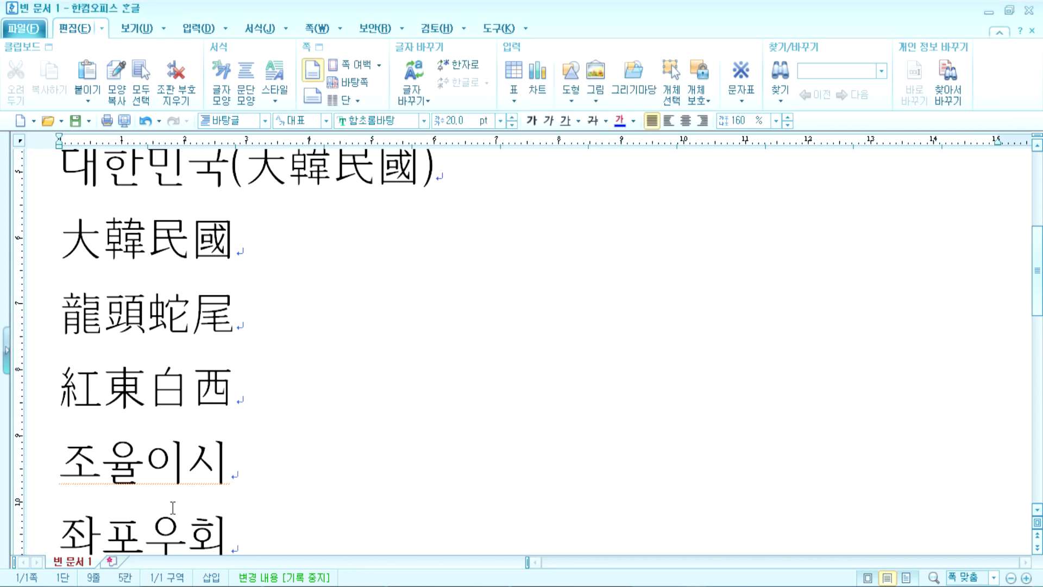
key("F9")
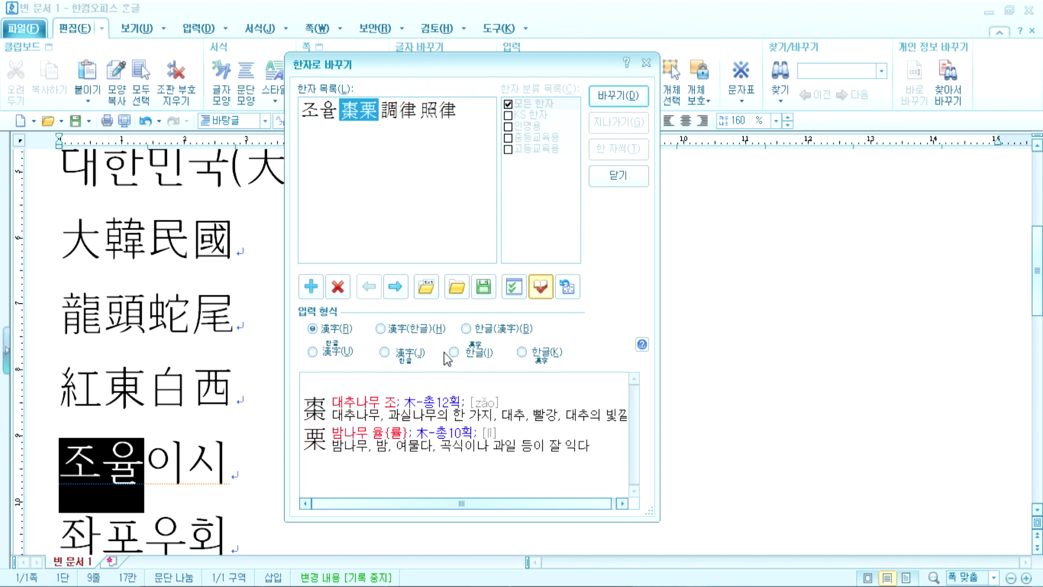
left_click(606, 102)
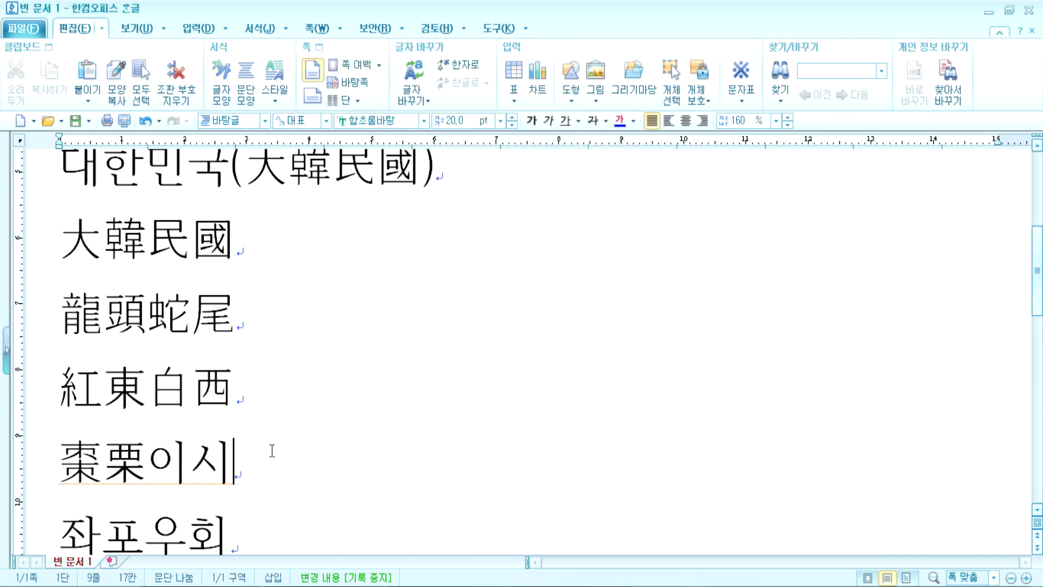
Step: Convert 이 to 梨 (pear), keeping 시 in Hangul so the line reads 棗栗梨시
key("F9")
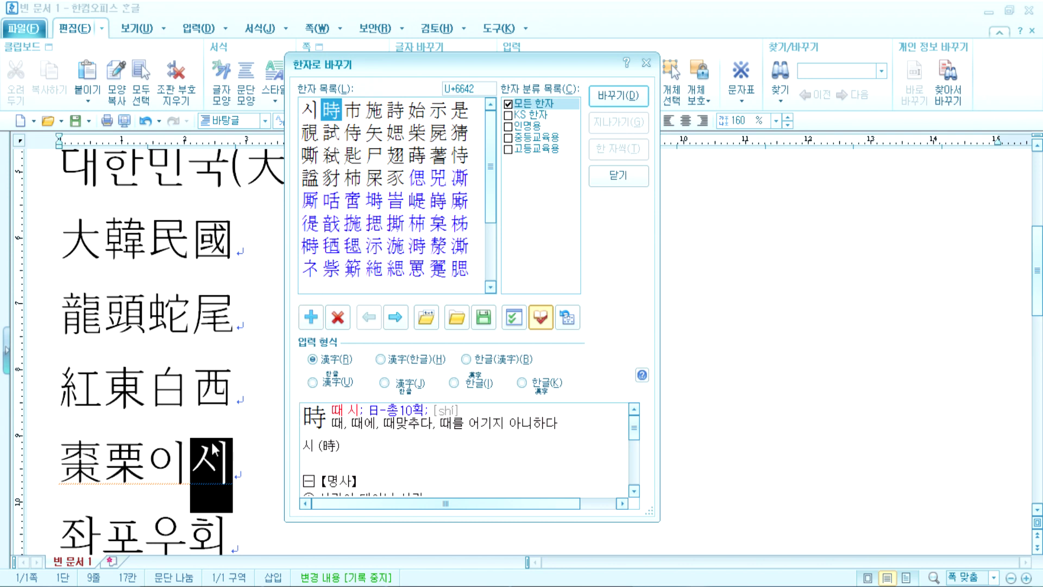
key("Escape")
key("F9")
key("Escape")
key("Left")
key("F9")
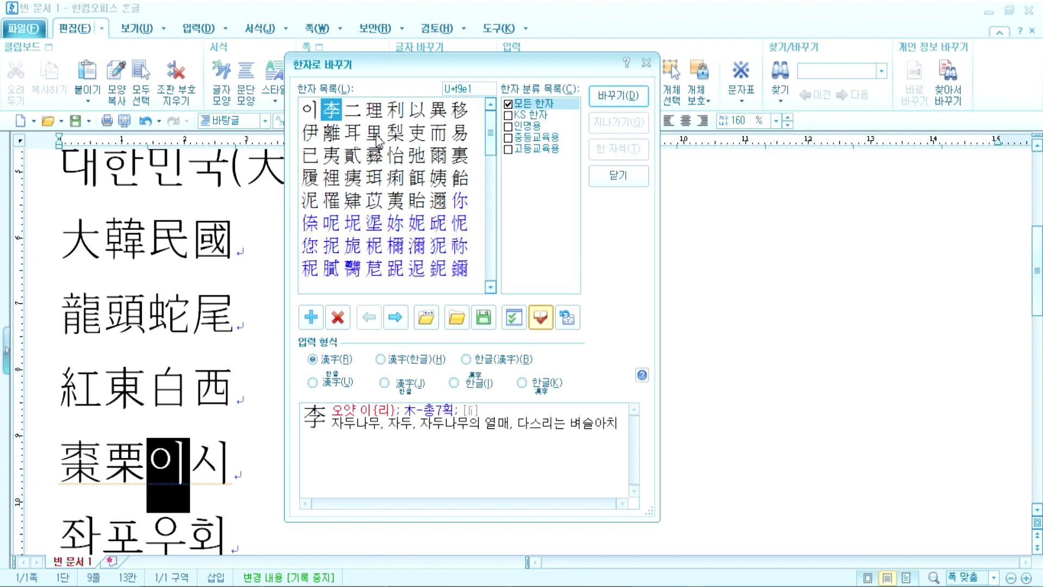
left_click(390, 133)
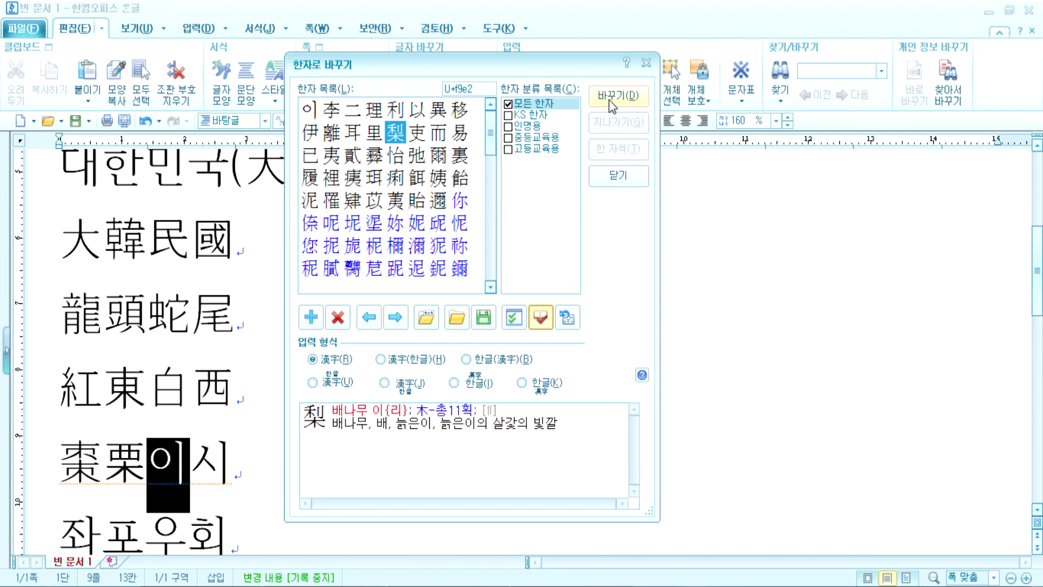
left_click(599, 88)
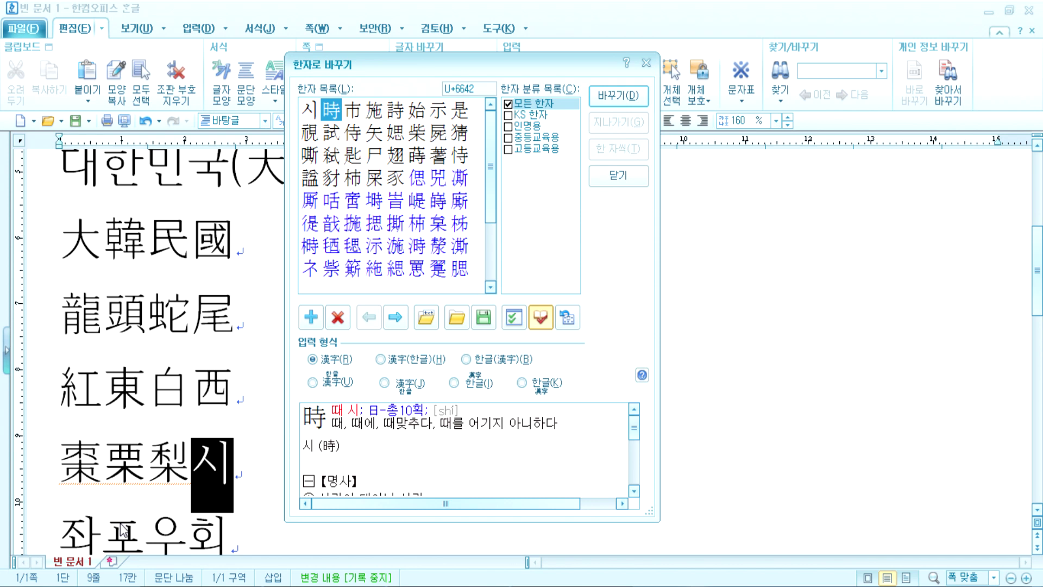
key("Escape")
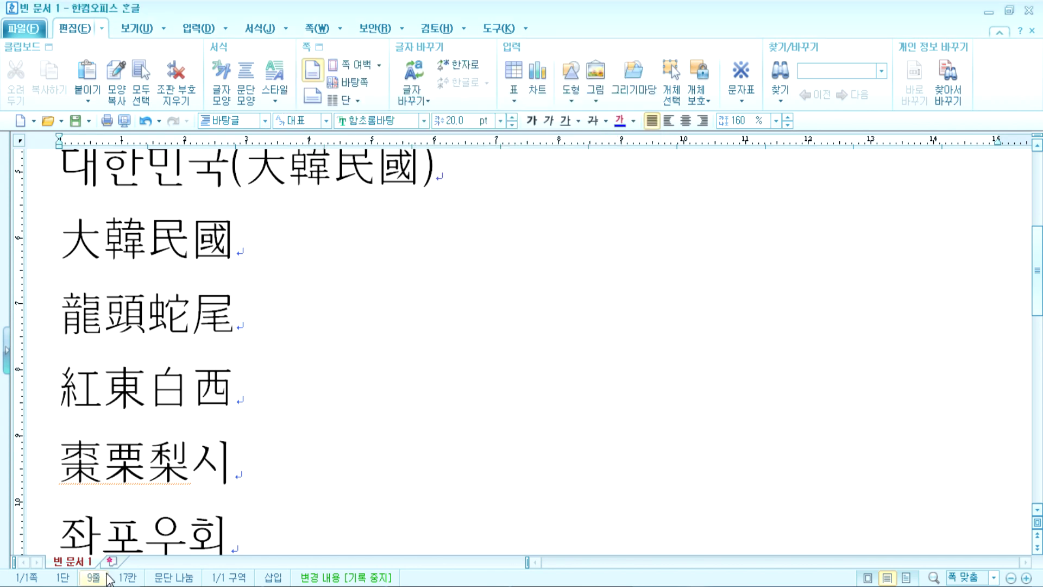
Step: Select the whole 棗栗梨시 line from the left margin and delete its text
left_click_drag(241, 477, 72, 473)
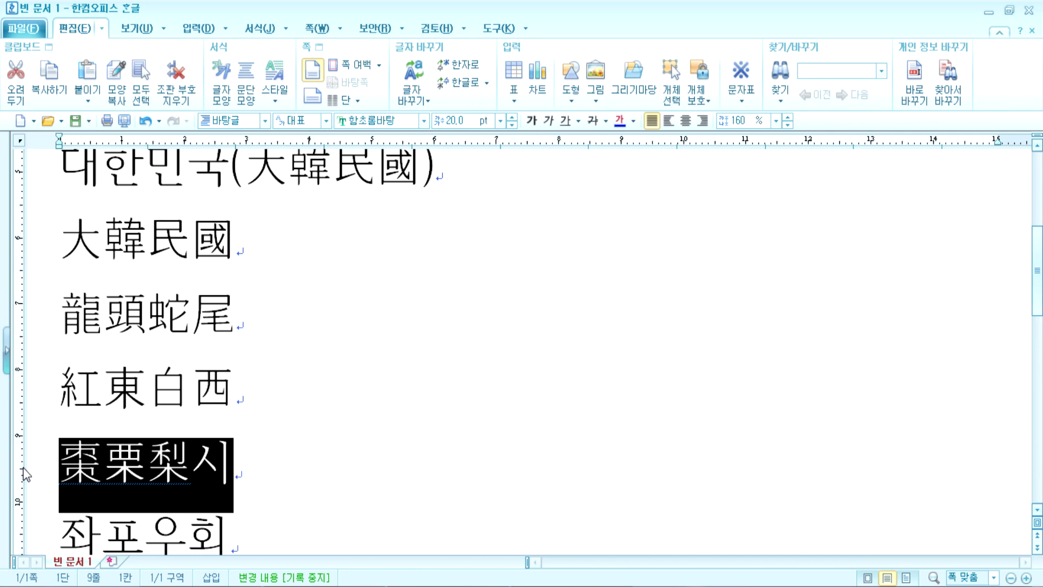
left_click(229, 473)
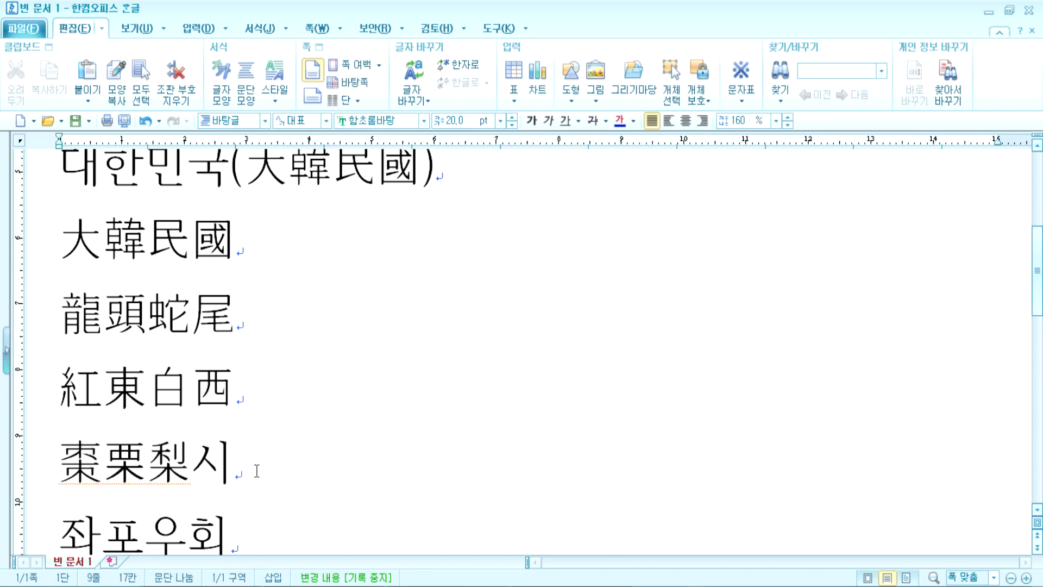
left_click_drag(260, 466, 39, 463)
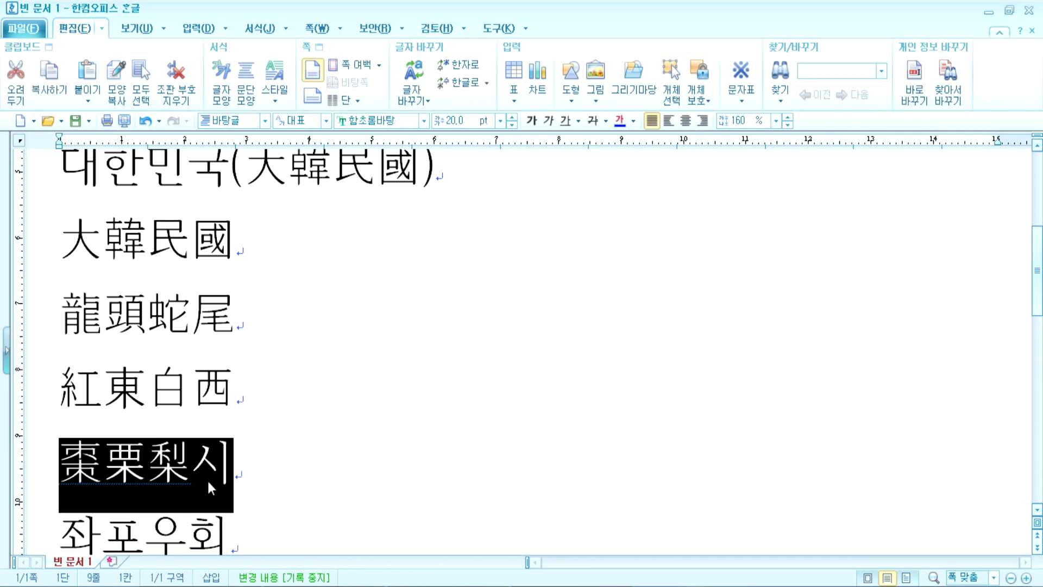
left_click(187, 508)
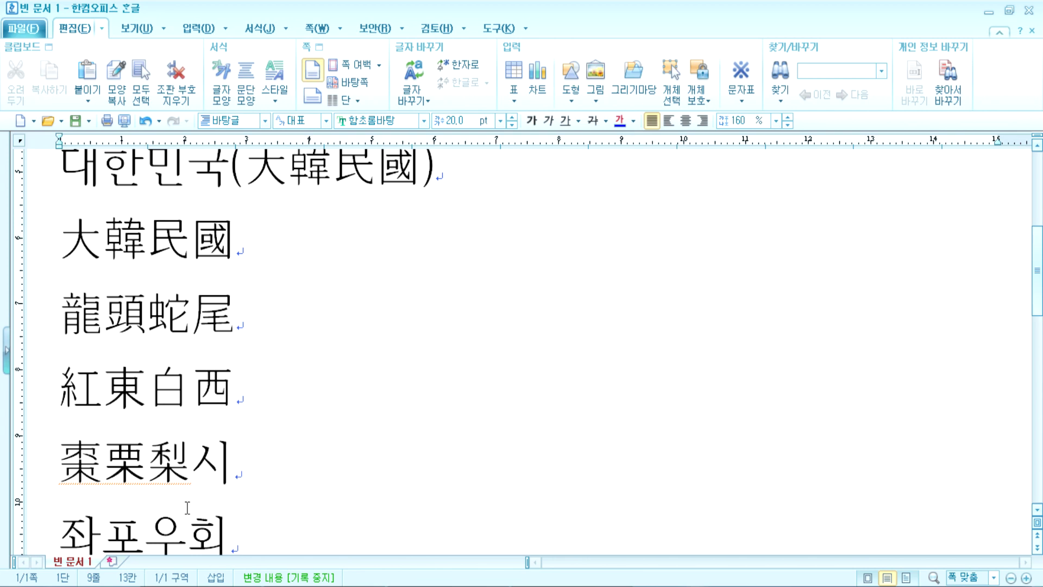
left_click(47, 457)
key("Delete")
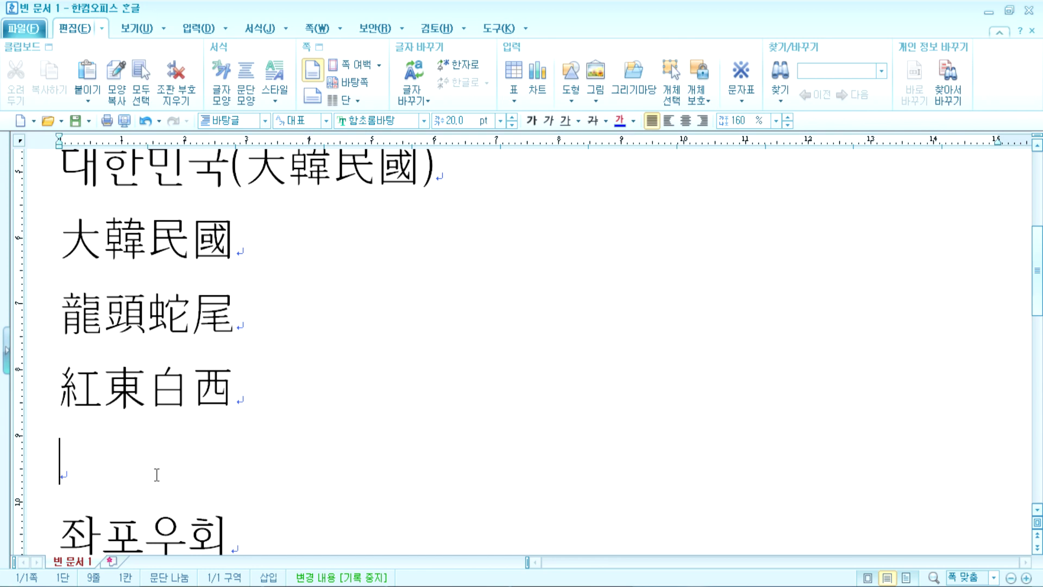
Step: Type 학 and convert it to 學 (to learn) from the Hanja candidates
type("ㅎㅏㄱ")
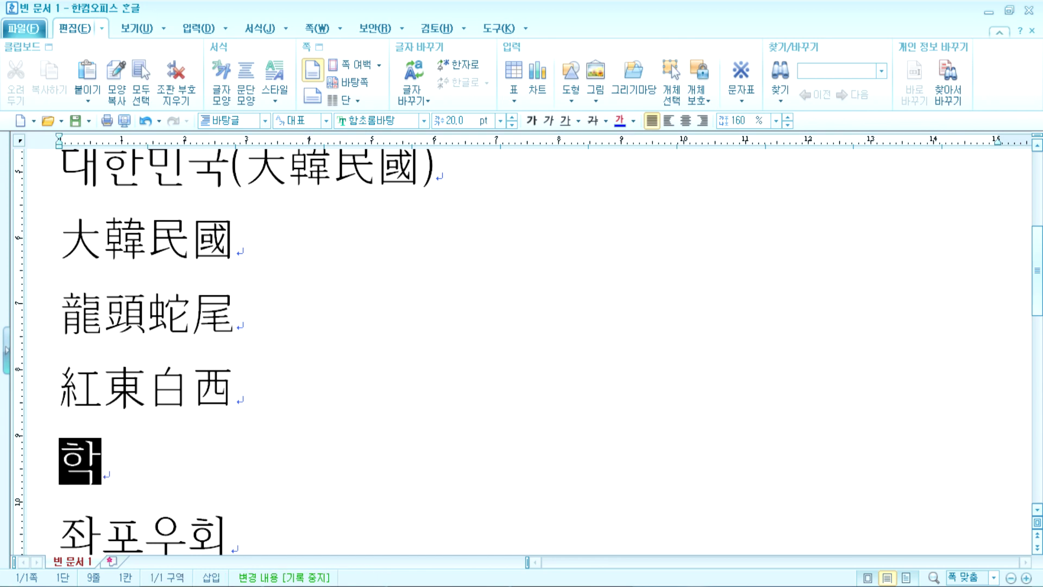
left_click(119, 456)
scroll(118, 457, "down", 2)
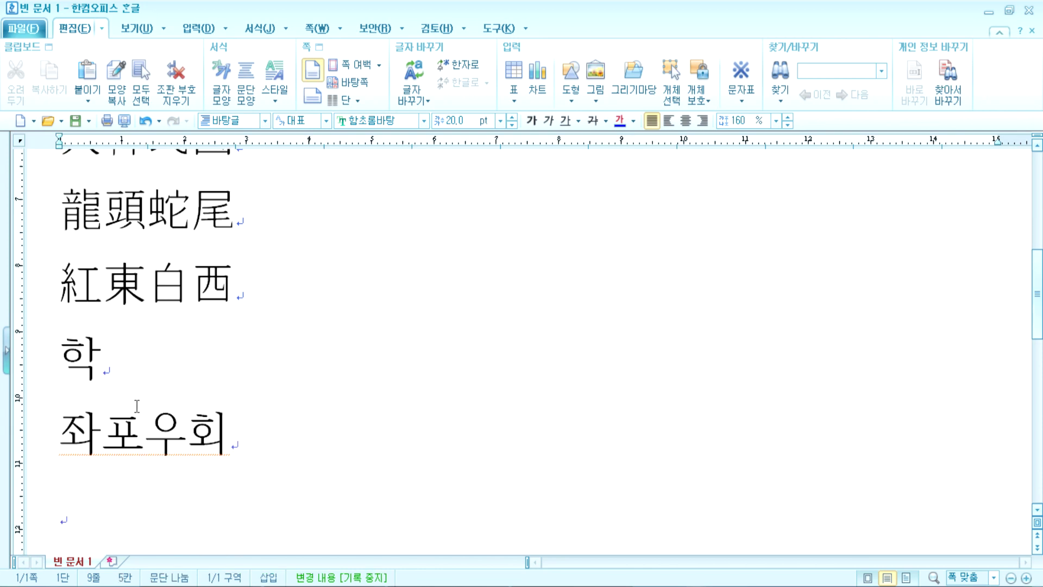
key("F9")
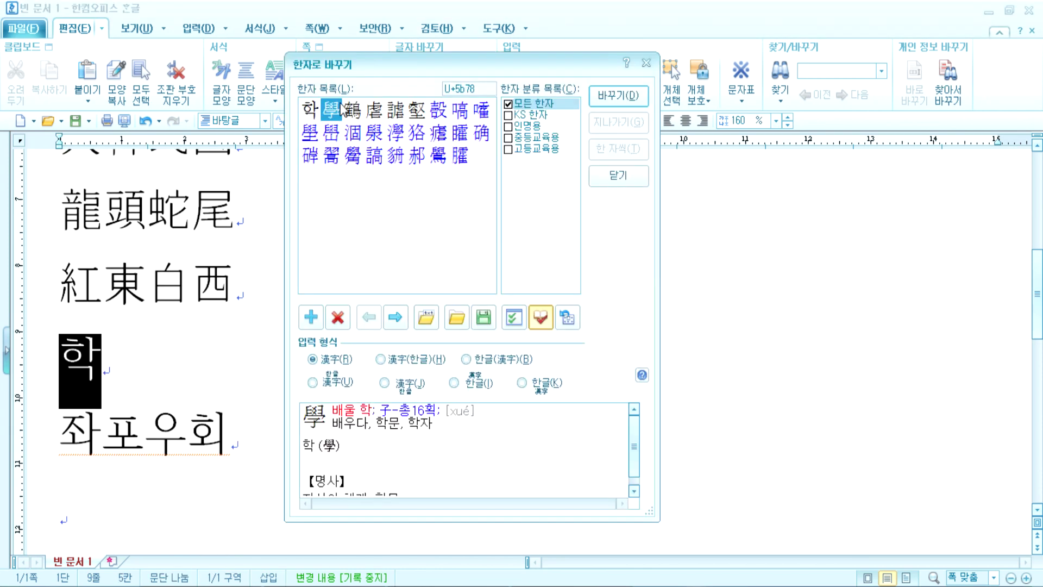
left_click(355, 113)
left_click(387, 115)
left_click(412, 113)
left_click(389, 114)
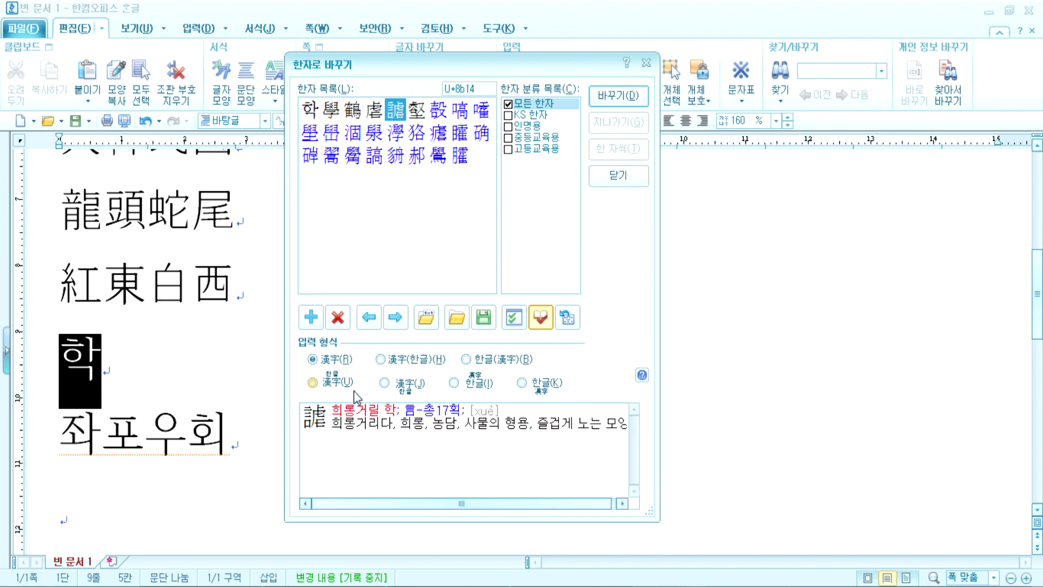
left_click(332, 112)
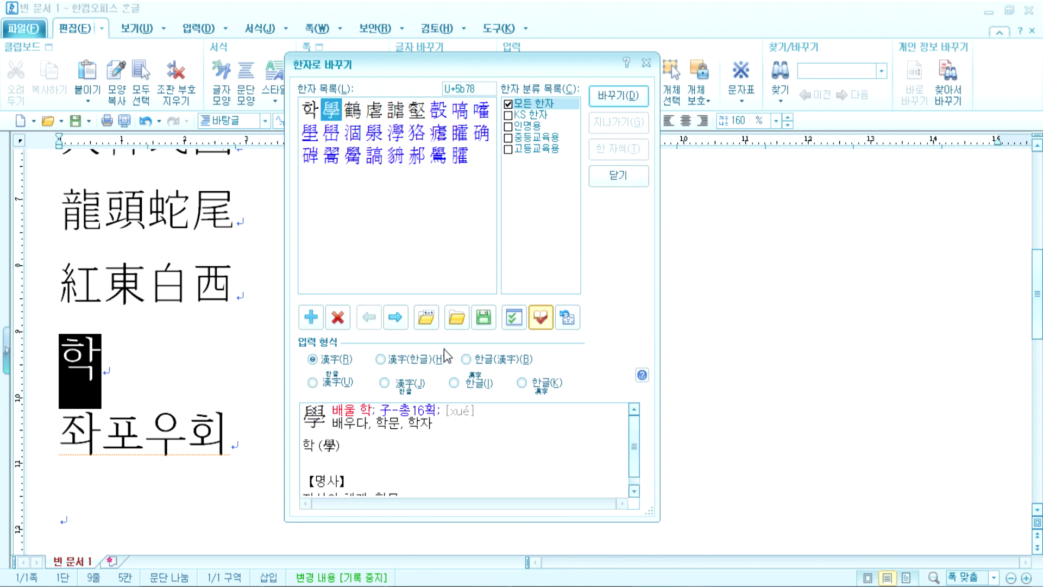
left_click(620, 103)
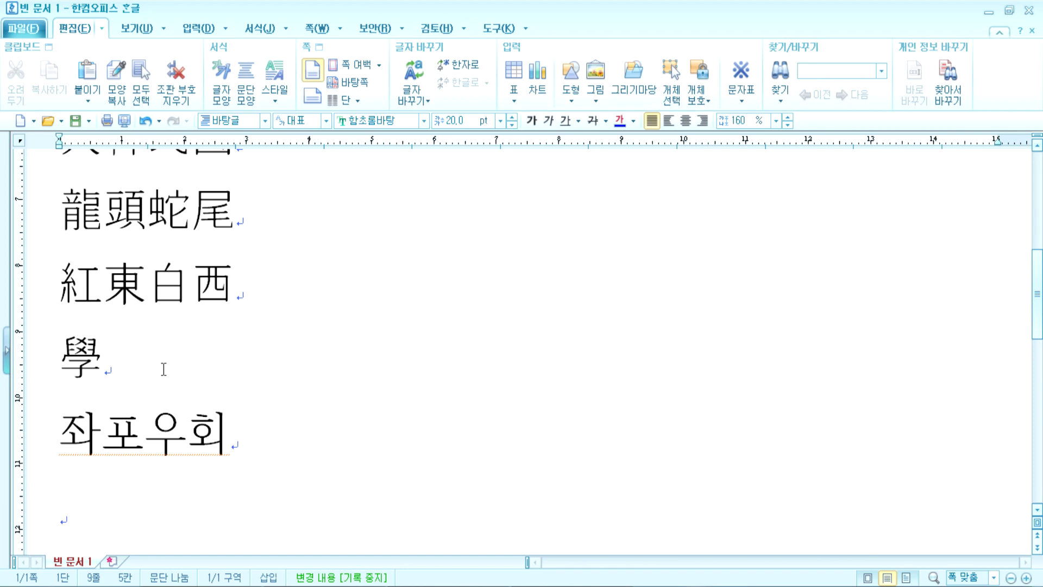
left_click(196, 29)
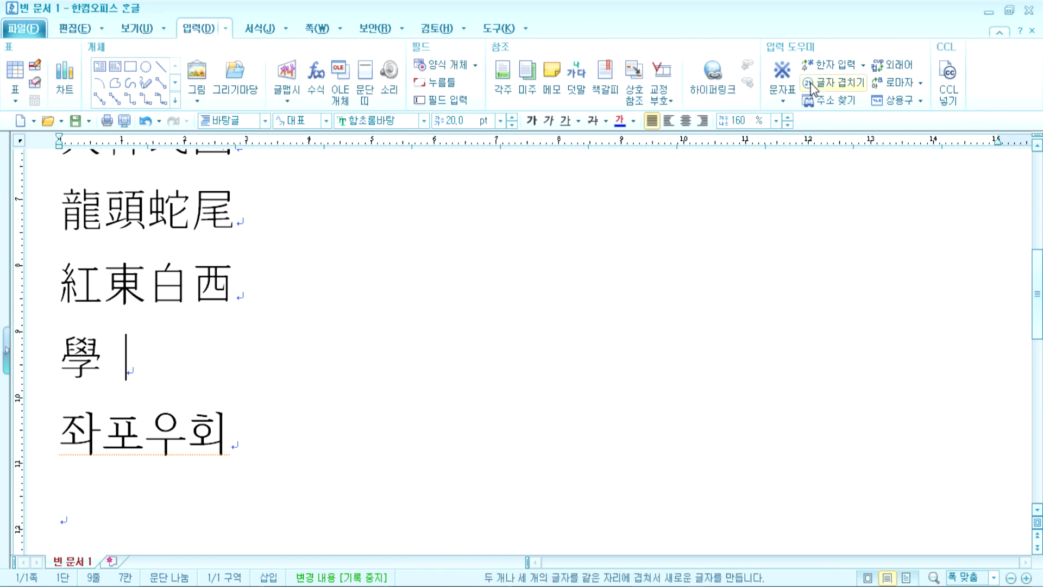
Step: Show the 한자 입력 dropdown options, including entering Hanja by meaning and sound
left_click(861, 66)
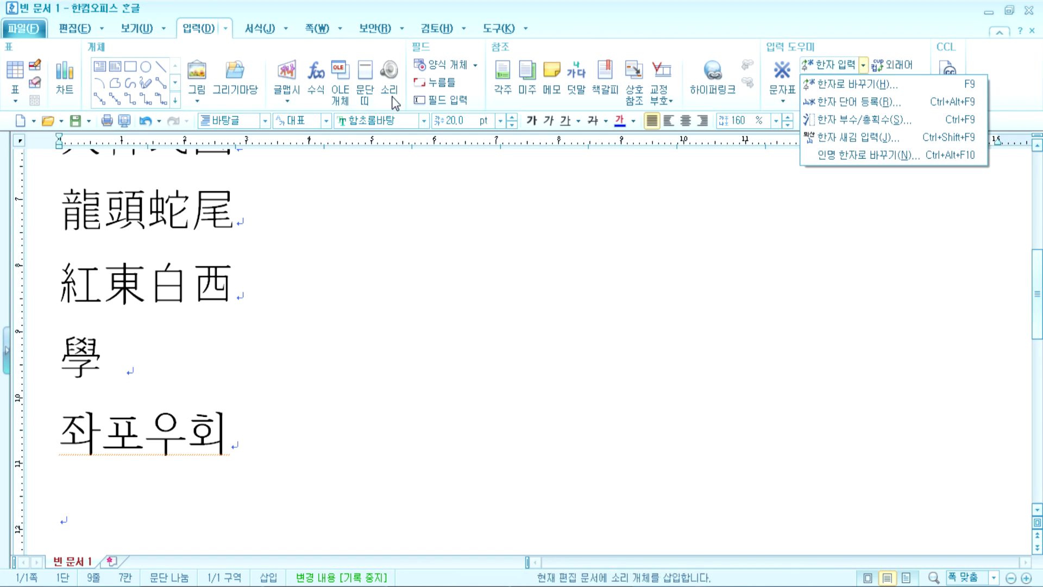
left_click(192, 34)
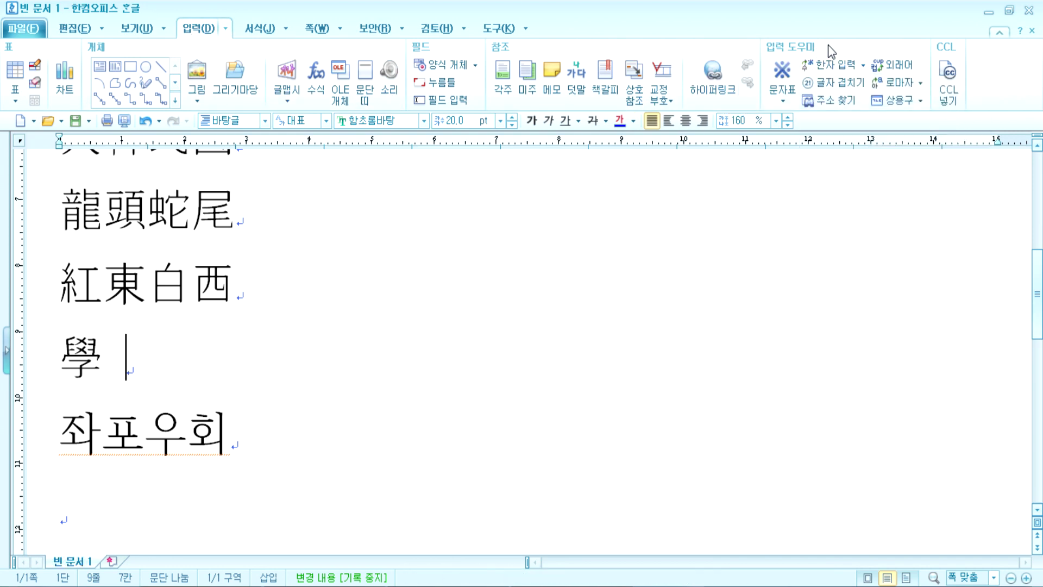
left_click(863, 68)
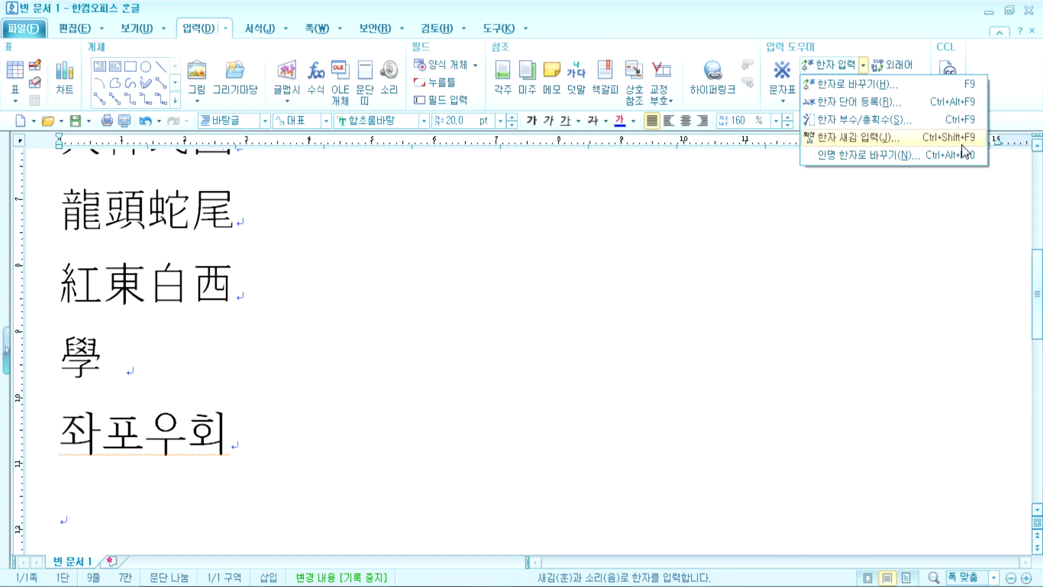
Step: Insert 學 and 木 by meaning and sound (배울학, 나무목) so the line reads 學 學 木
left_click(913, 142)
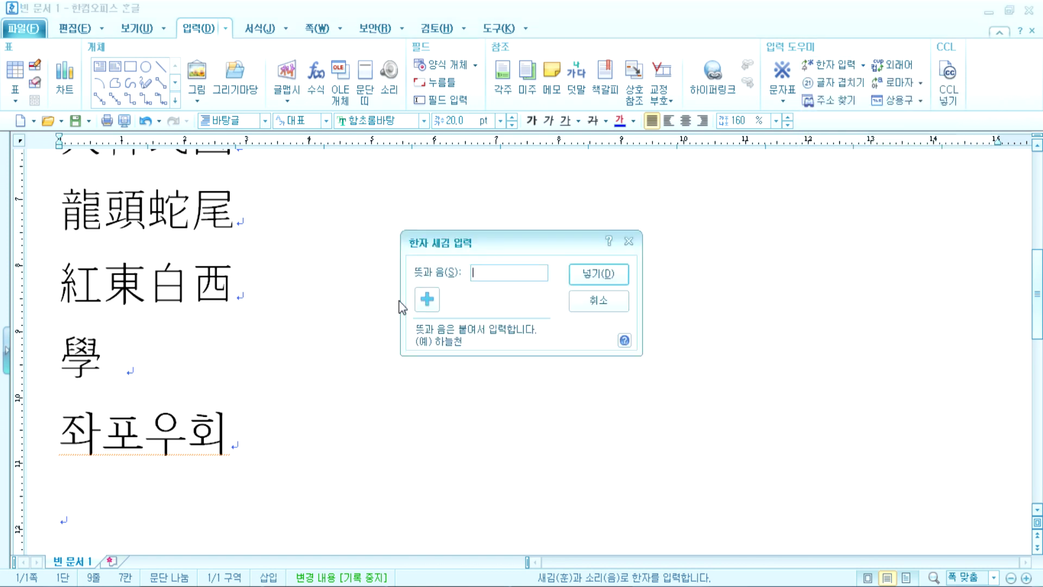
type("배울학")
left_click(580, 274)
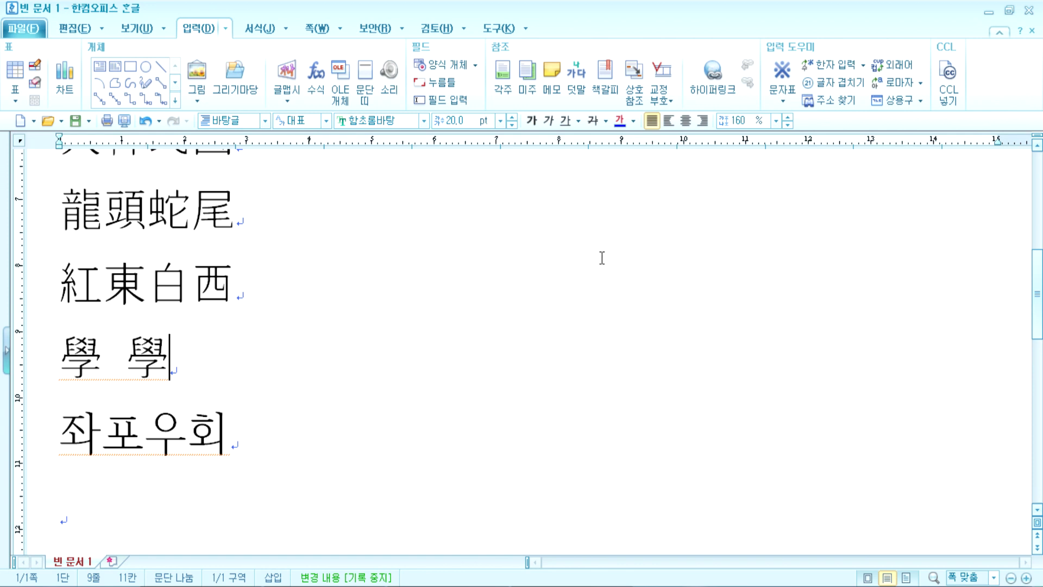
left_click(863, 66)
left_click(867, 138)
type("나무모")
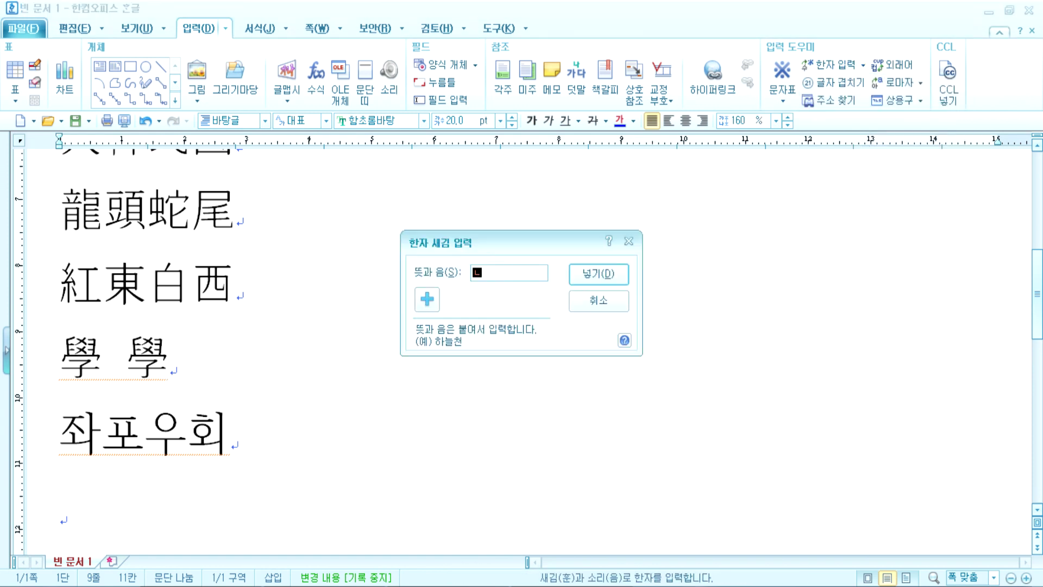
key("Return")
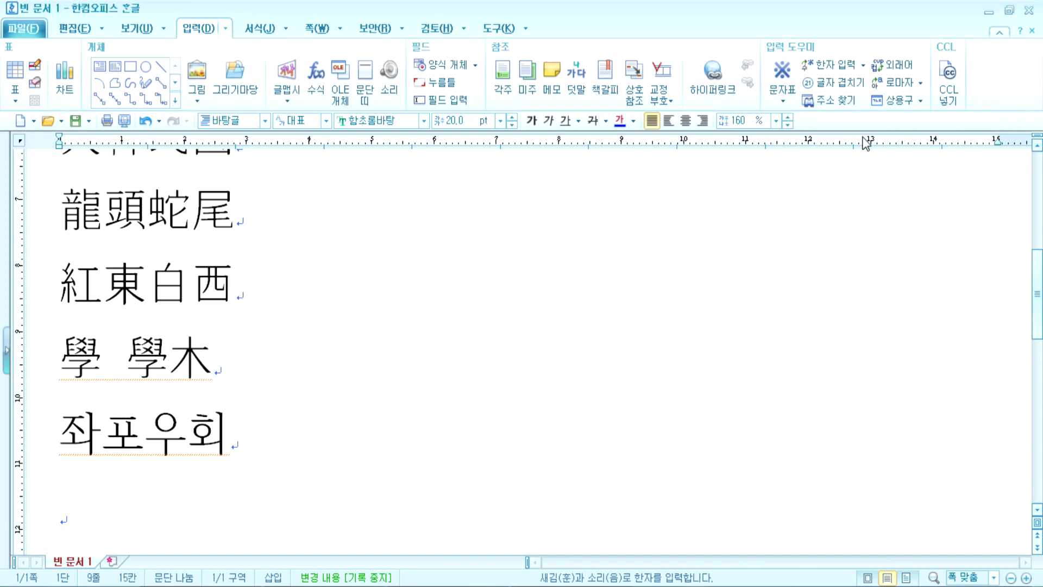
key("Left")
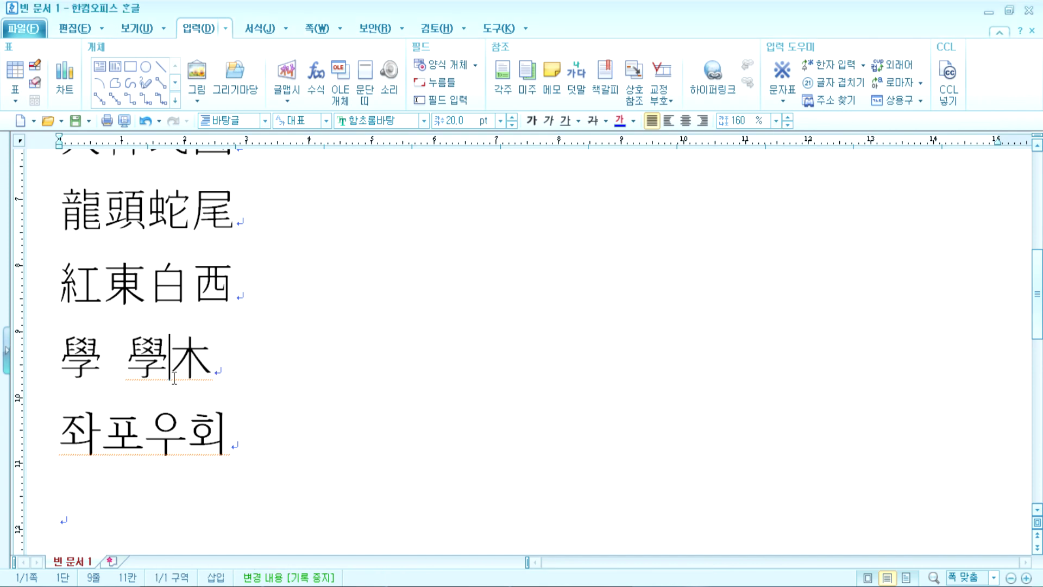
left_click(240, 361)
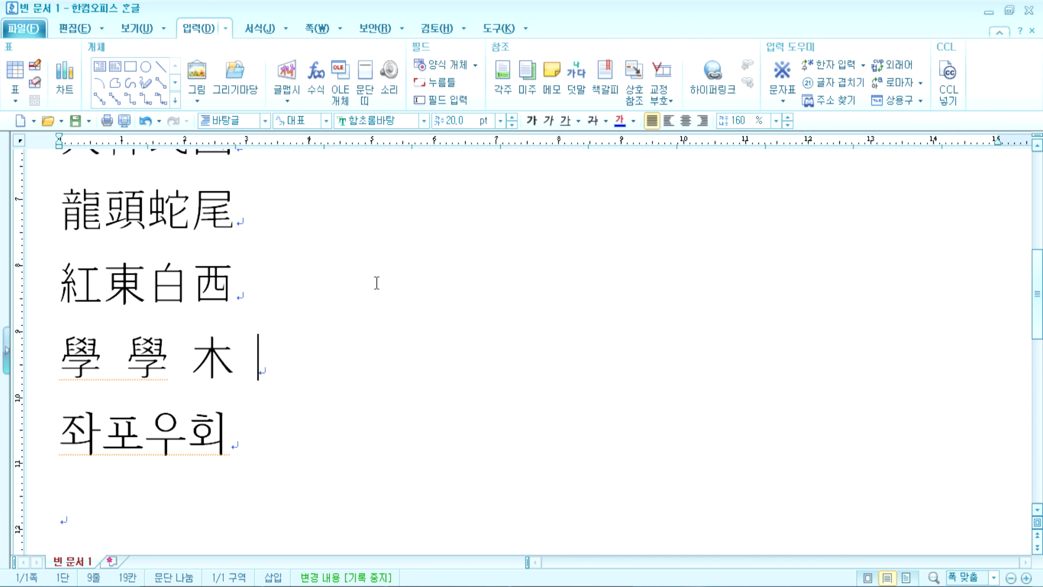
left_click(863, 66)
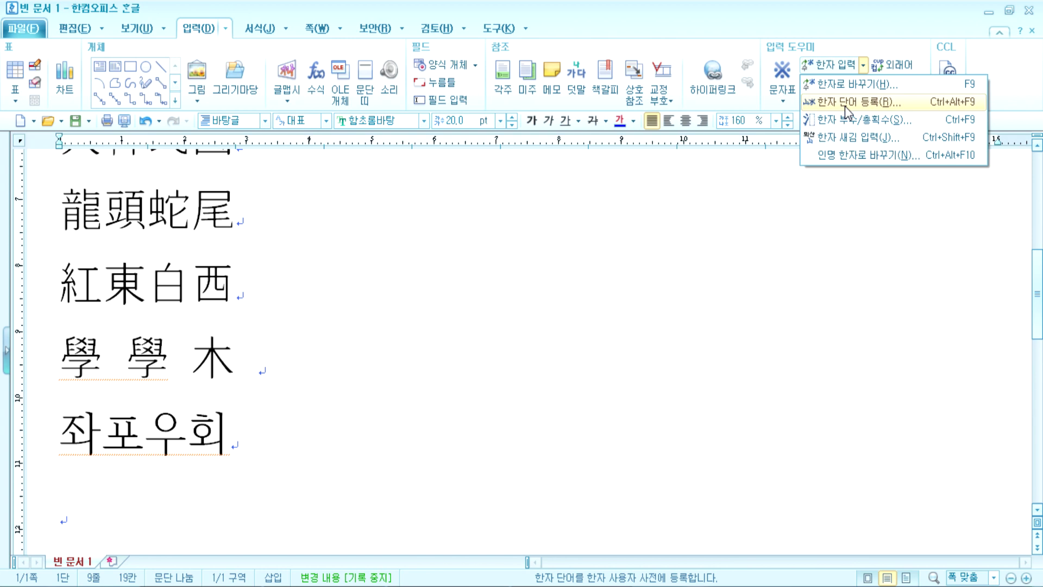
Step: Start a new Hanja word registration and enter a three-syllable Korean name
left_click(845, 103)
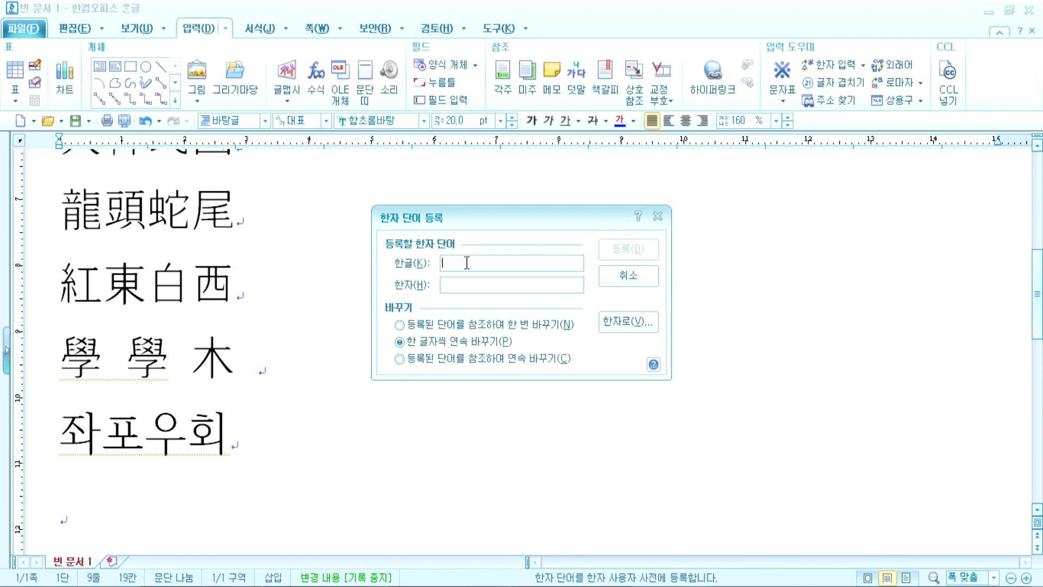
key("Home")
key("Tab")
left_click(451, 265)
left_click_drag(450, 265, 430, 263)
Step: Choose Hanja for each syllable of the name, including 正, and register the word
left_click(626, 336)
left_click_drag(380, 68, 610, 36)
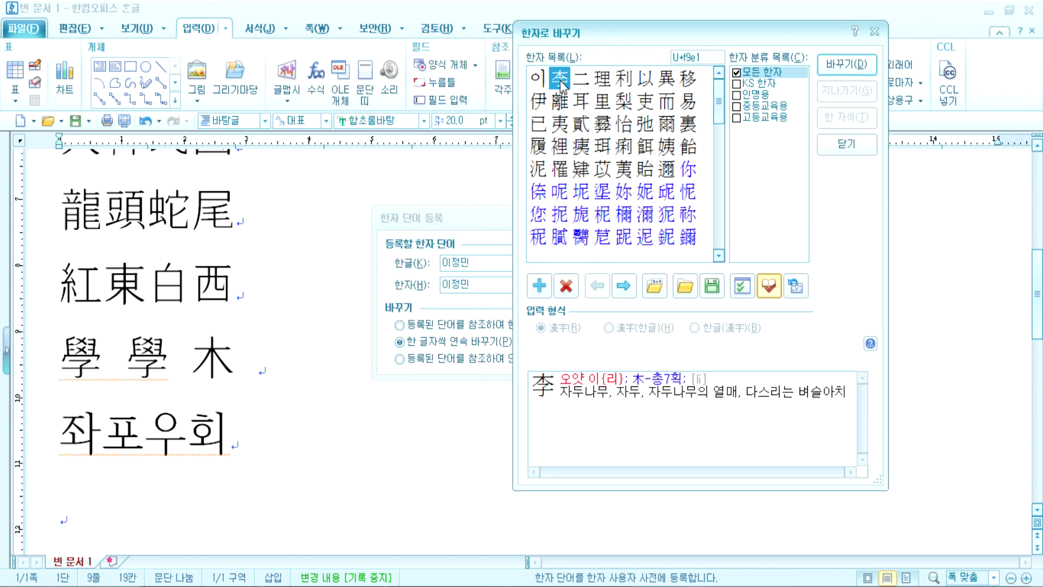
left_click(837, 67)
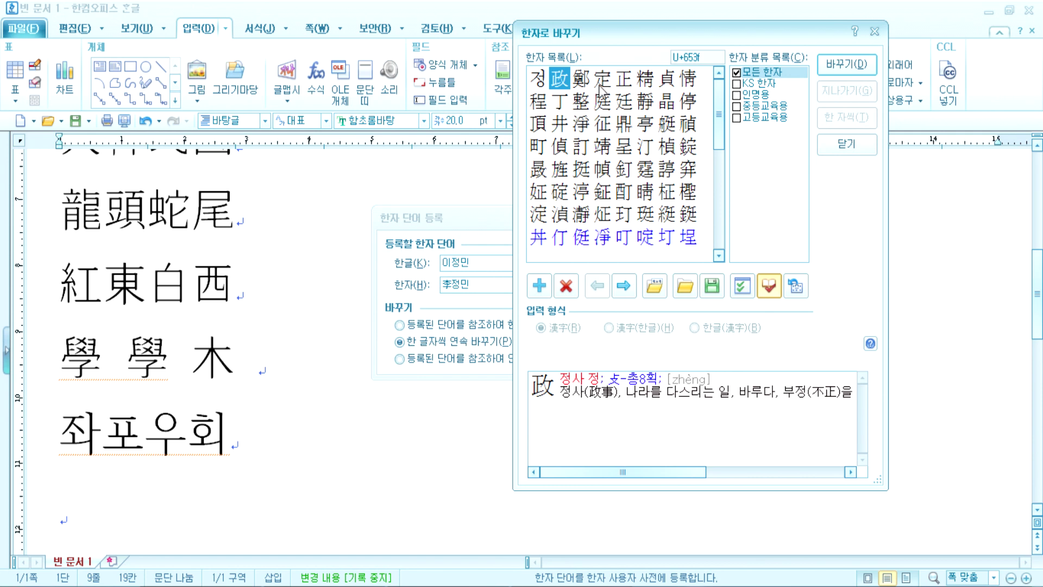
left_click(624, 82)
left_click(851, 65)
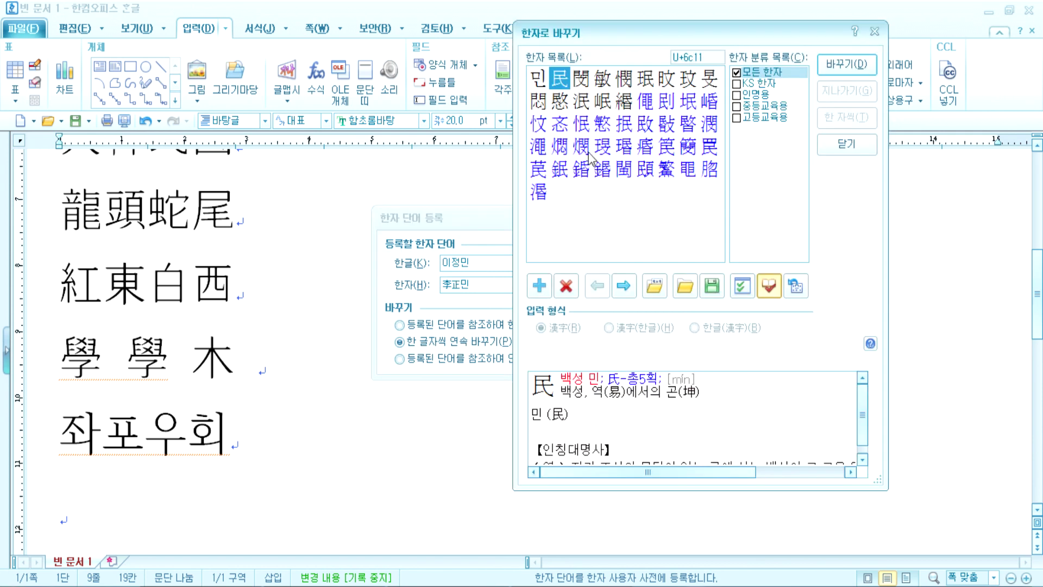
left_click(842, 67)
left_click_drag(472, 286, 443, 286)
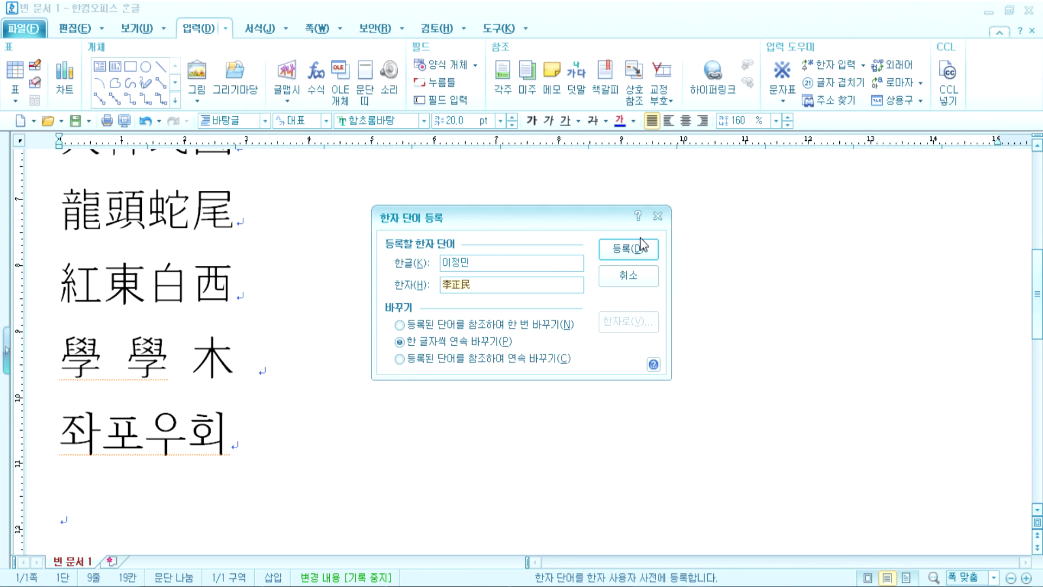
left_click(634, 246)
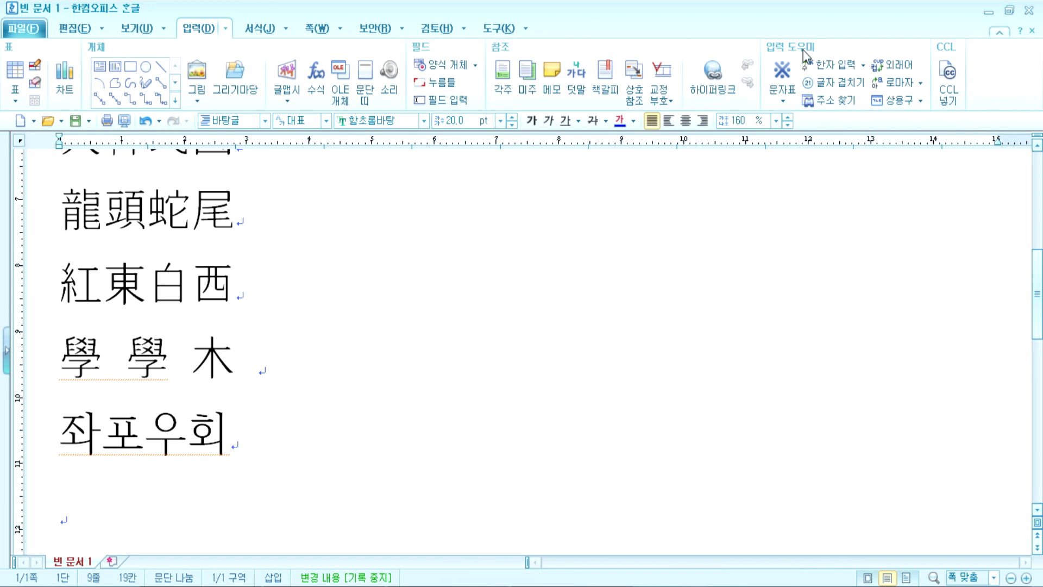
left_click(862, 67)
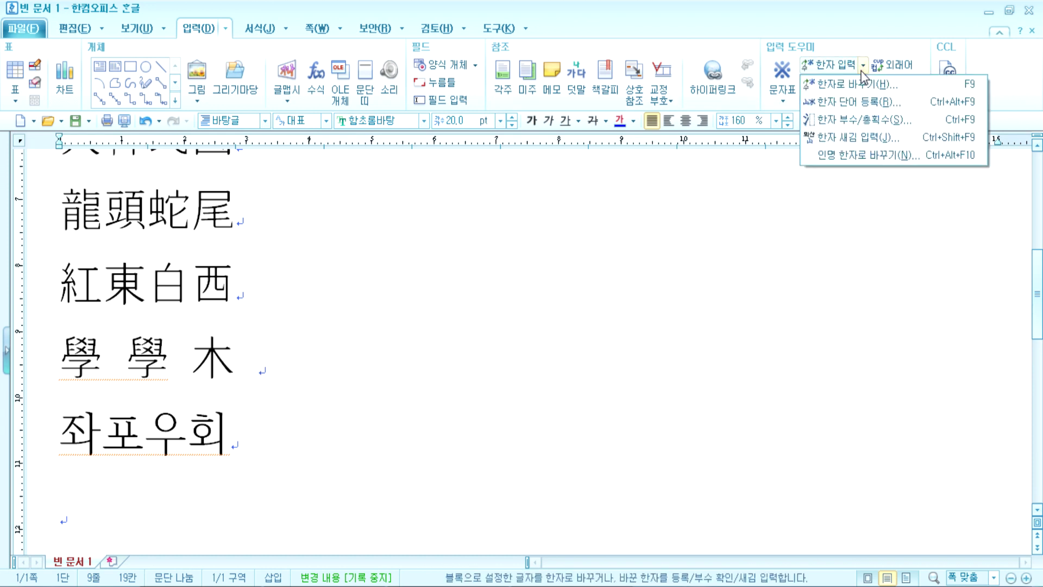
left_click(857, 102)
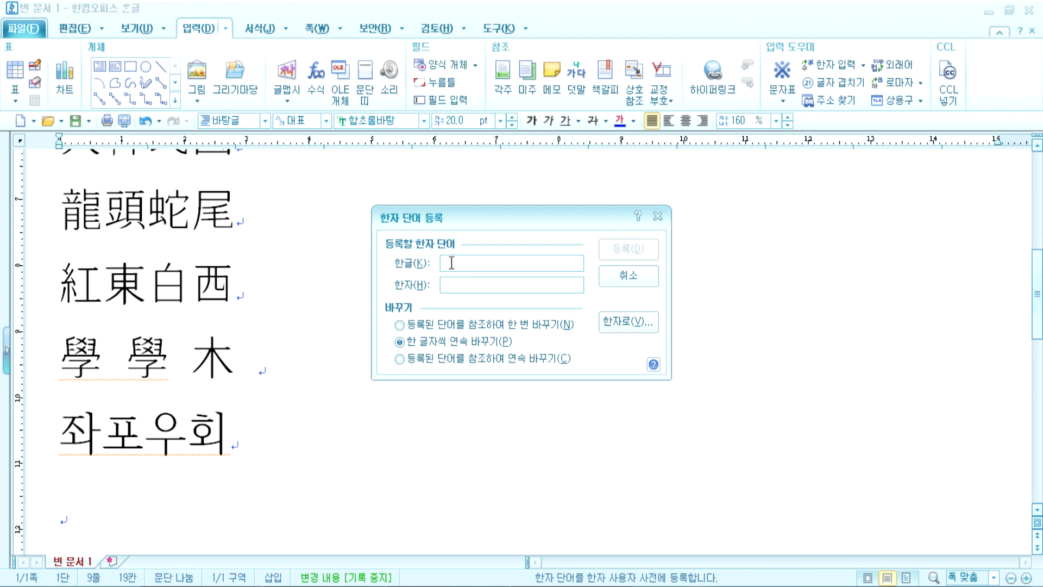
type("홍기ㄹㄷ오")
key("BackSpace")
key("BackSpace")
key("BackSpace")
type("동")
left_click(628, 334)
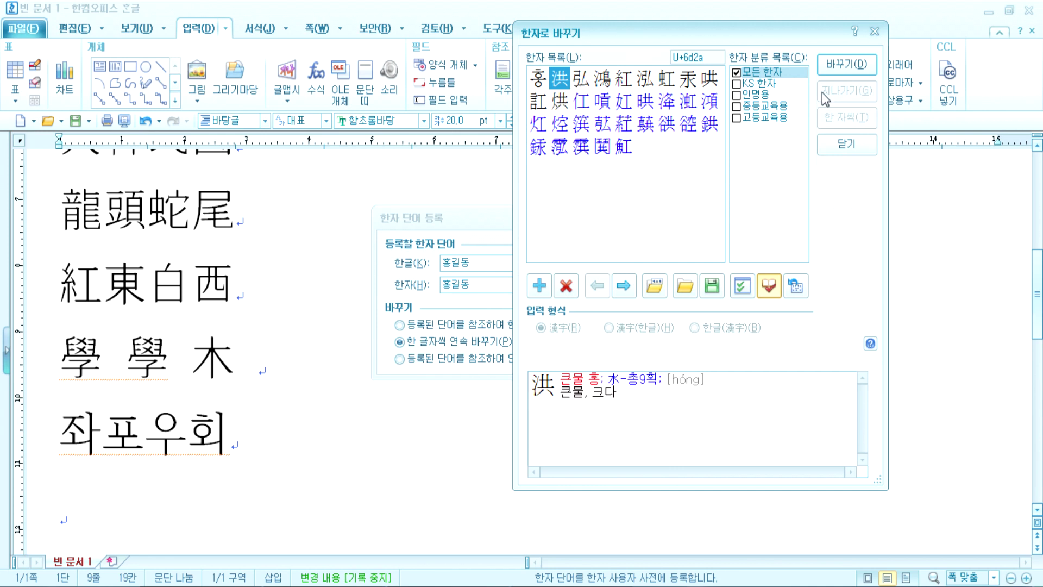
left_click(834, 140)
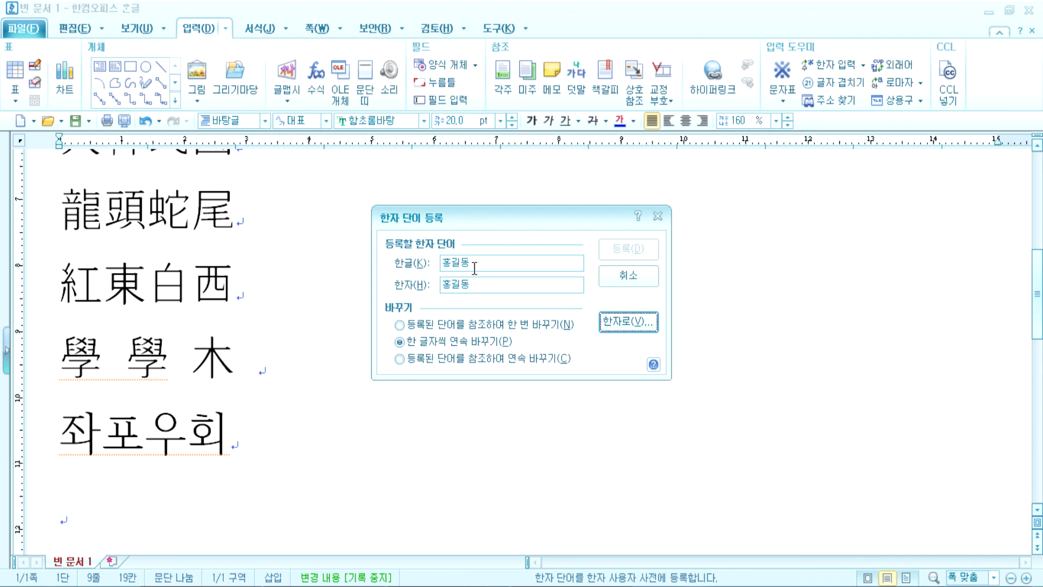
left_click(644, 283)
Step: In Notepad, add '이때, 낱글자별로 변환하는 경우도 있고, 단어별로 변환되는 경우도 있다.' under step 2
key("alt+Tab")
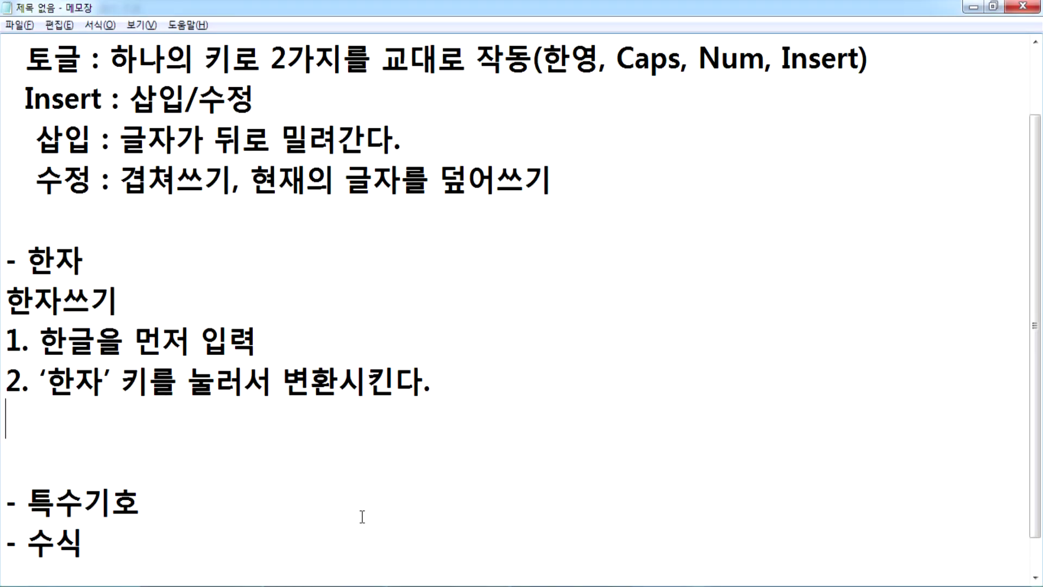
scroll(82, 366, "down", 1)
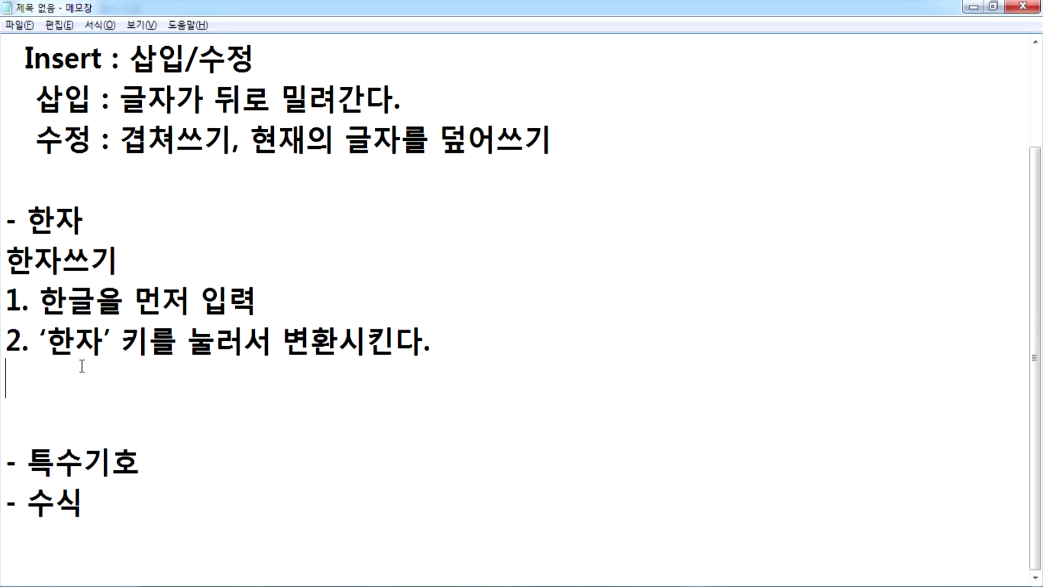
type("이때, ")
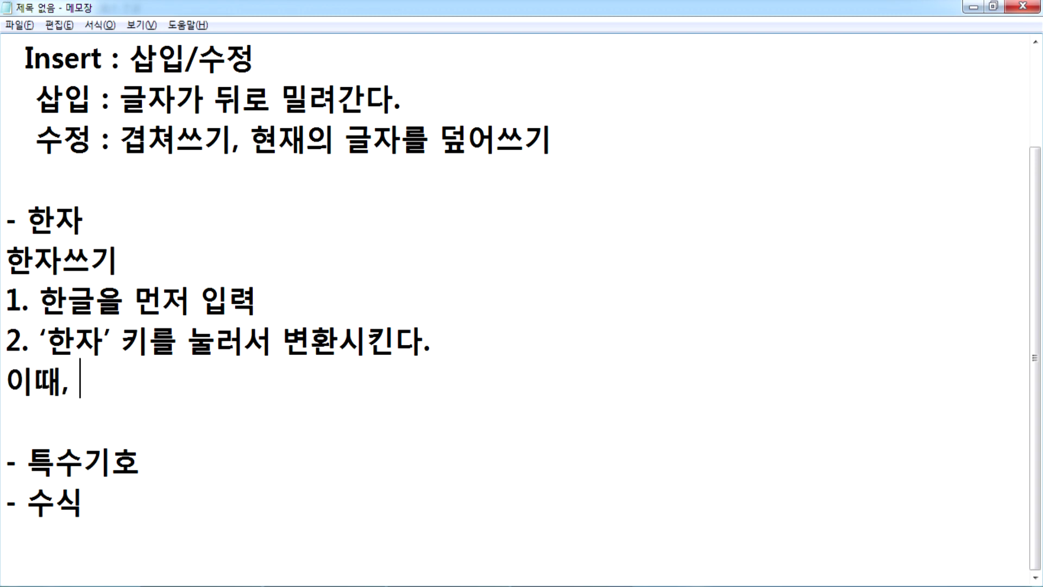
type("낱ㄱ글자로")
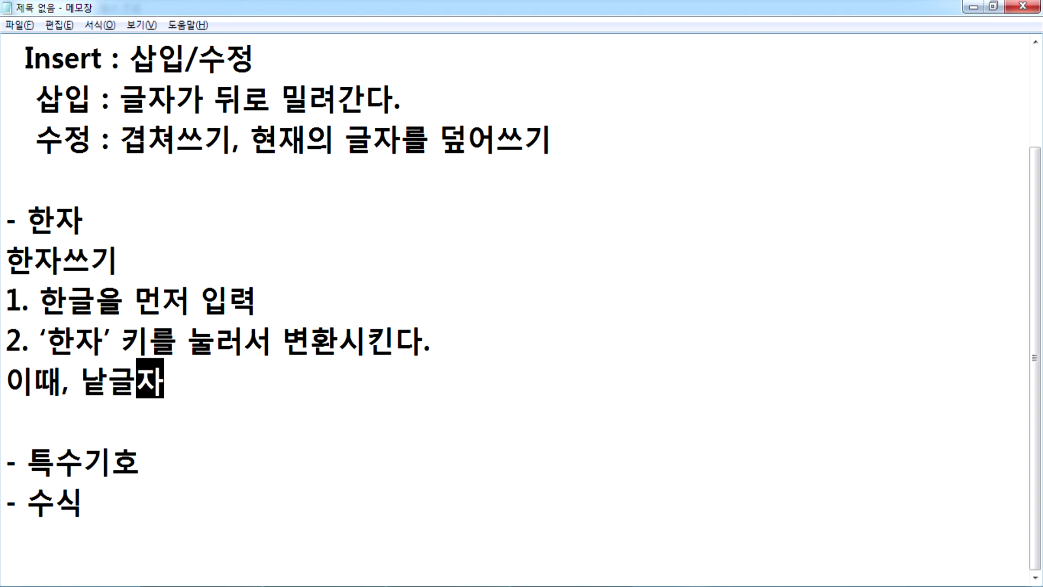
key("BackSpace")
key("BackSpace")
key("BackSpace")
type("별로 변호")
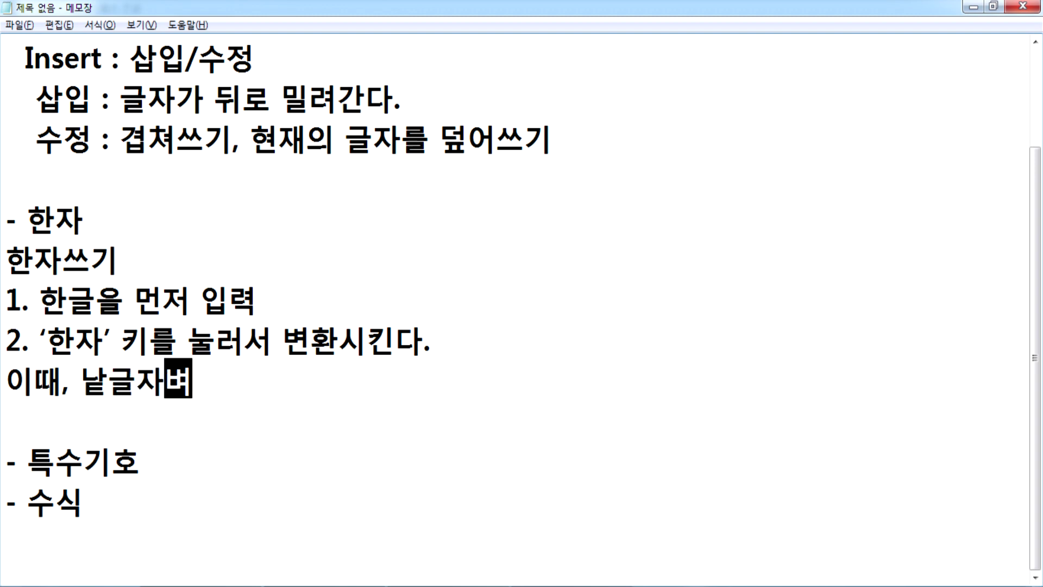
type("환")
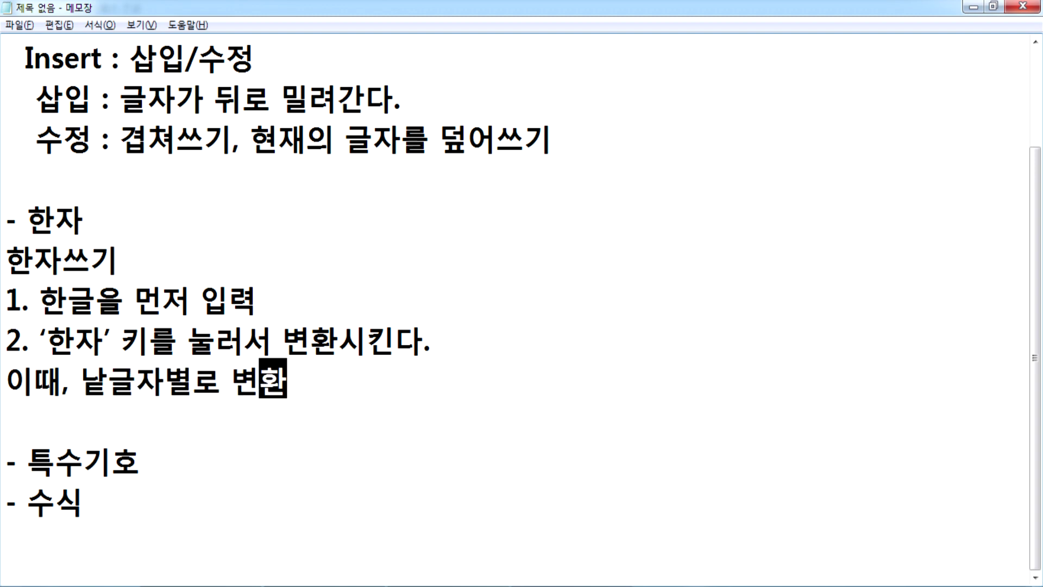
type("하는 경우")
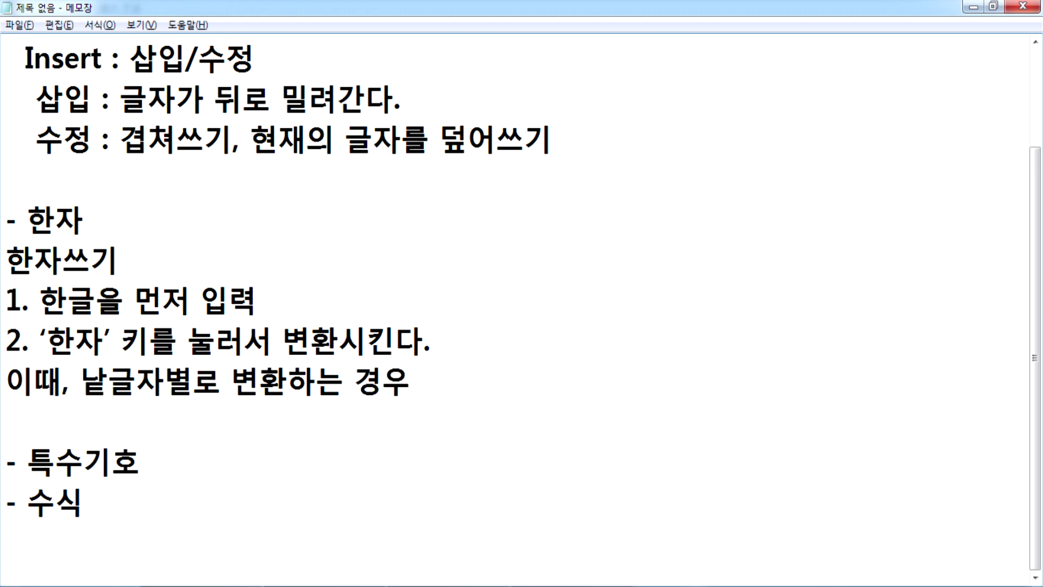
type("도 있고, 단")
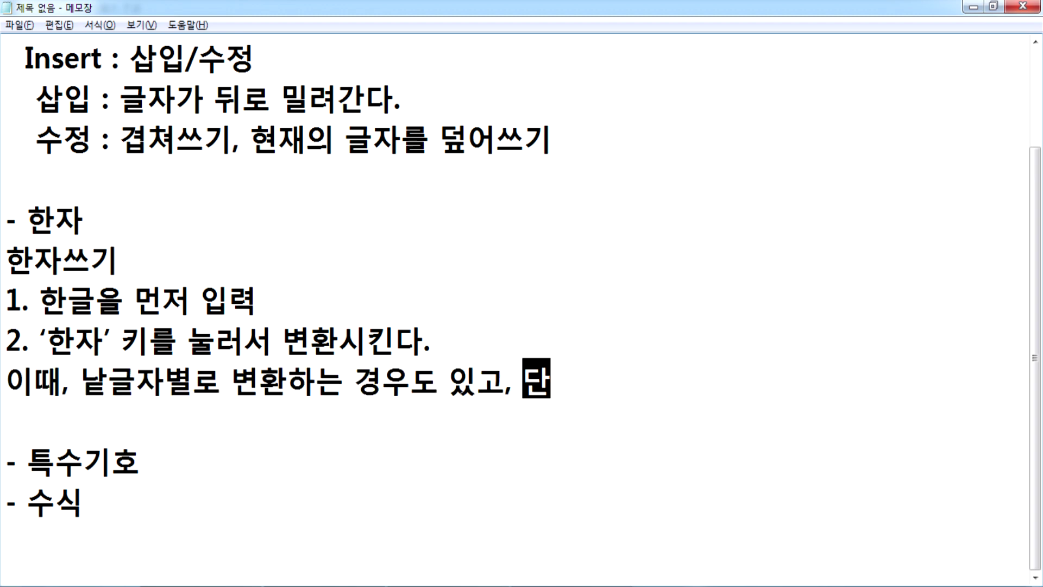
type("어별로 변환")
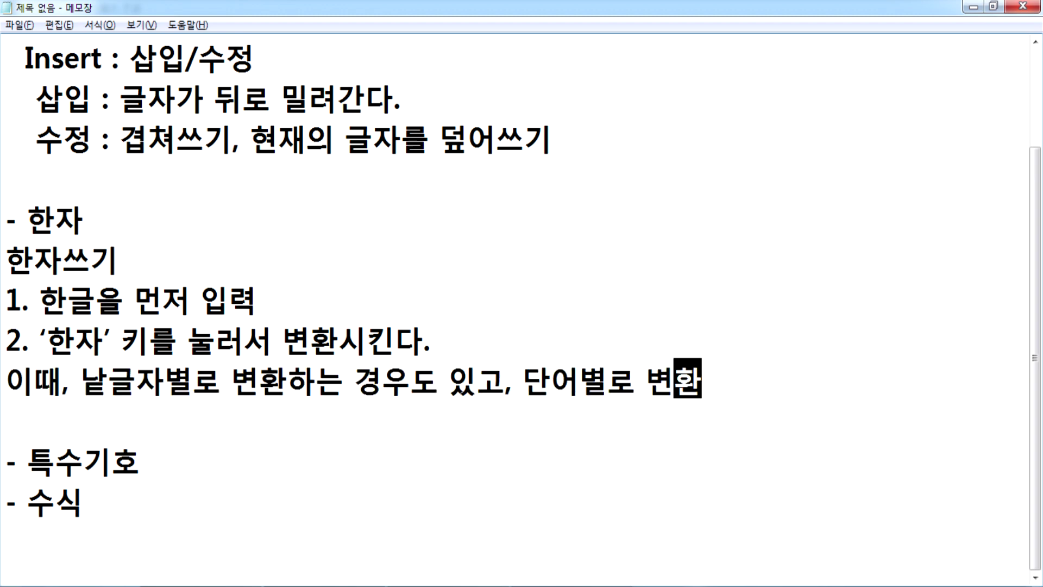
type("도ㅏ")
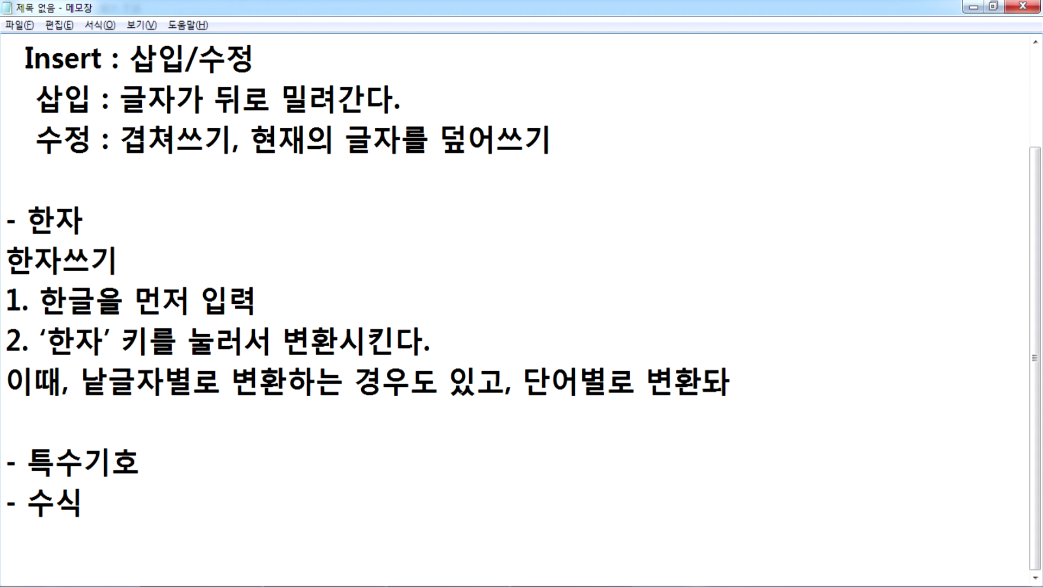
key("BackSpace")
type("ㅣ는 경우도 있다")
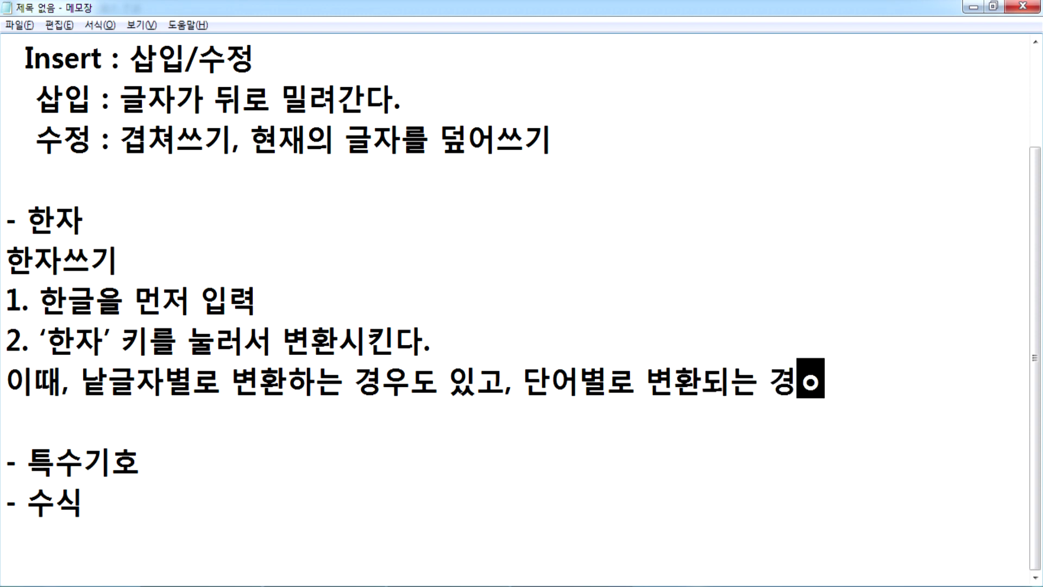
type(".")
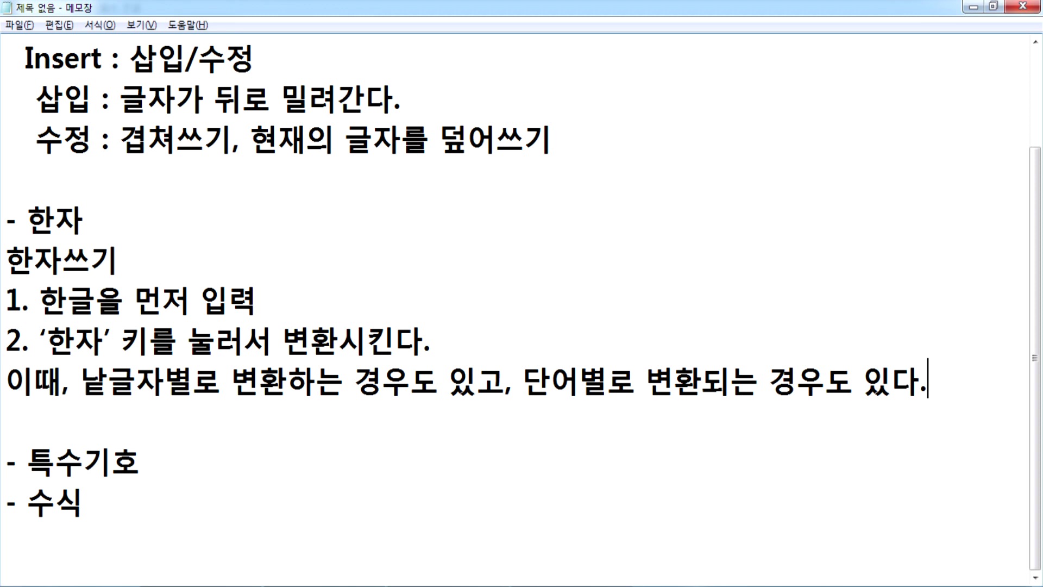
key("Return")
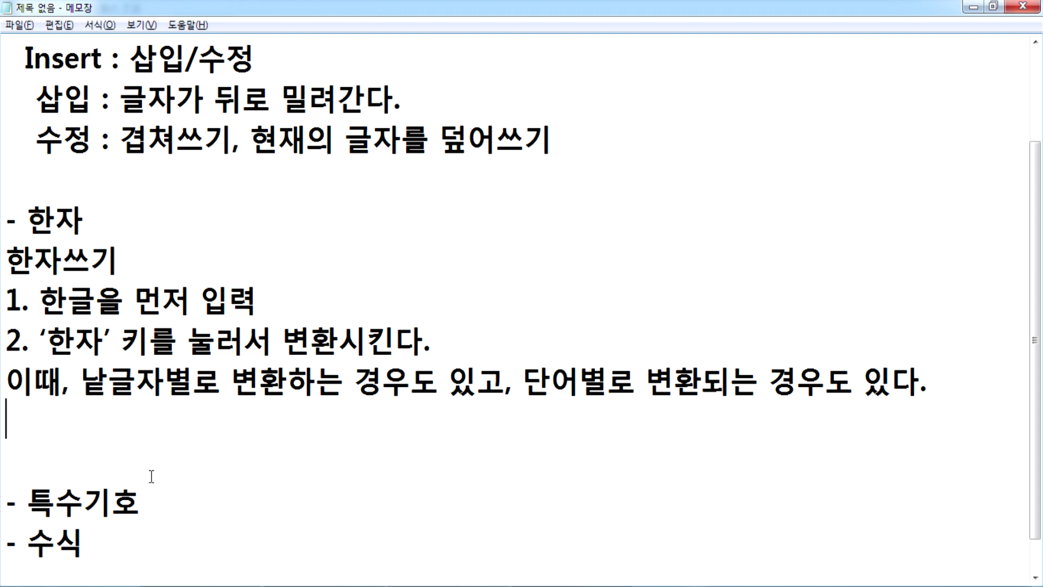
Step: Switch from Notepad back to the Hangul document showing 龍頭蛇尾, 紅東白西 and 學 學 木
key("alt+Tab")
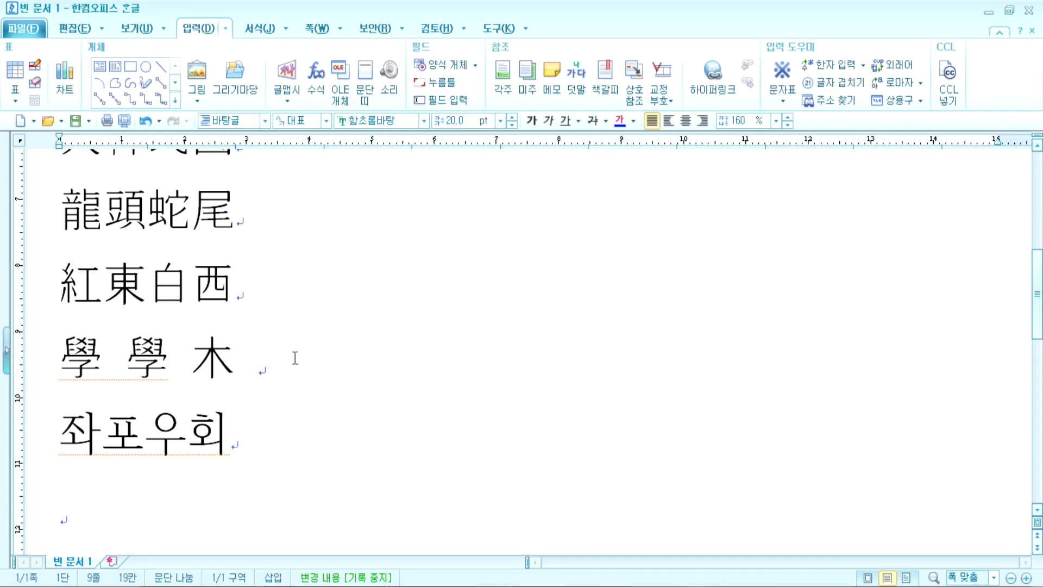
Step: Replace all existing text with the heading '뜻이 좋은 사자성어' followed by two blank lines
left_click_drag(126, 498, 2, 64)
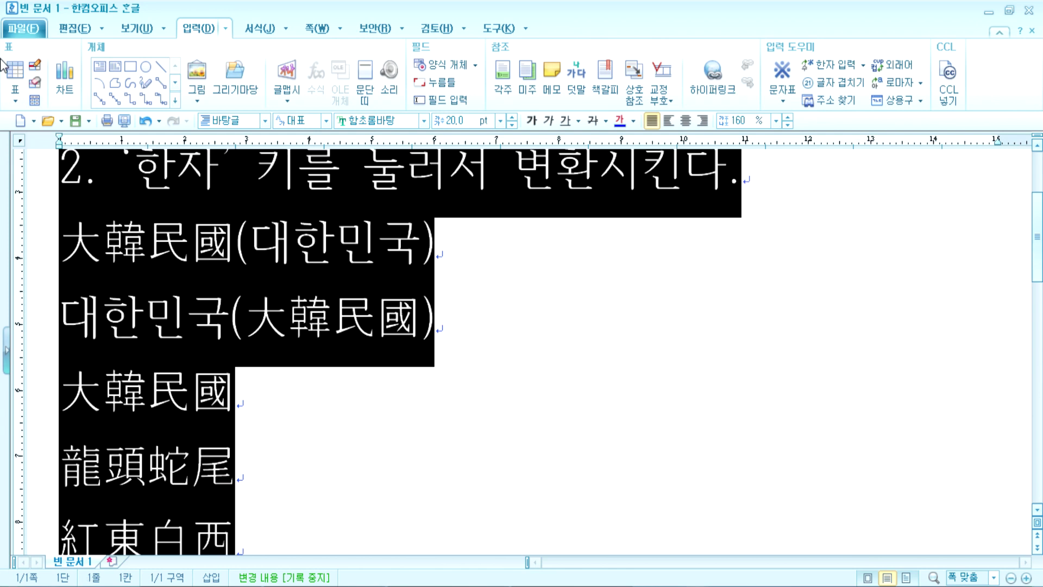
key("Delete")
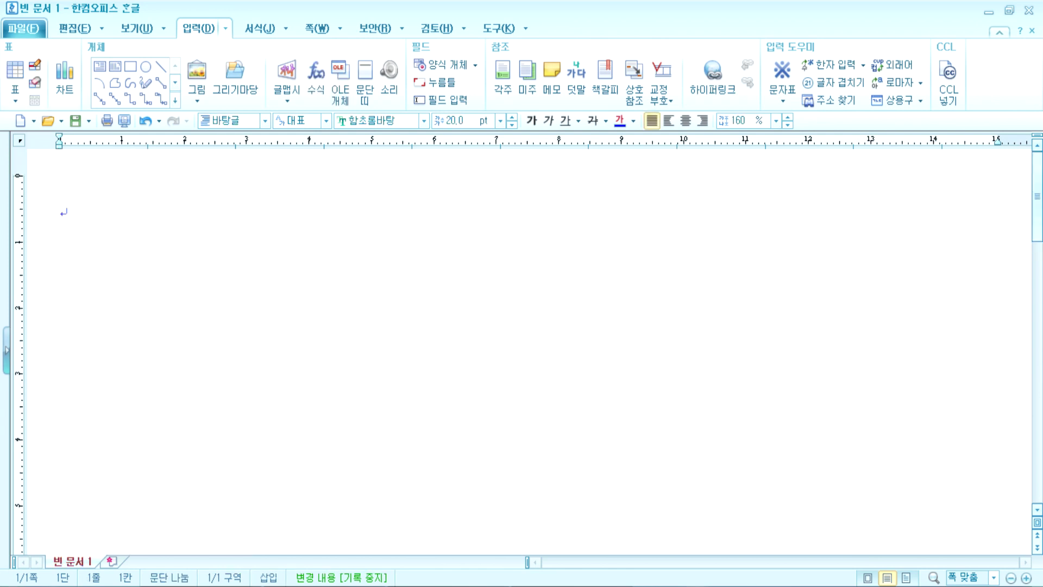
type("뜻이")
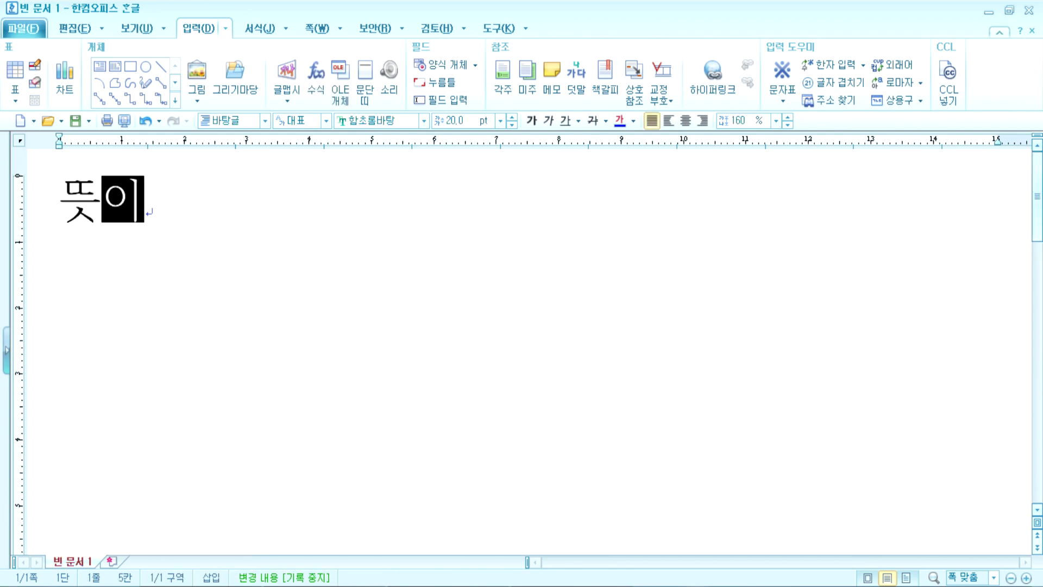
type(" 좋은 사자성어")
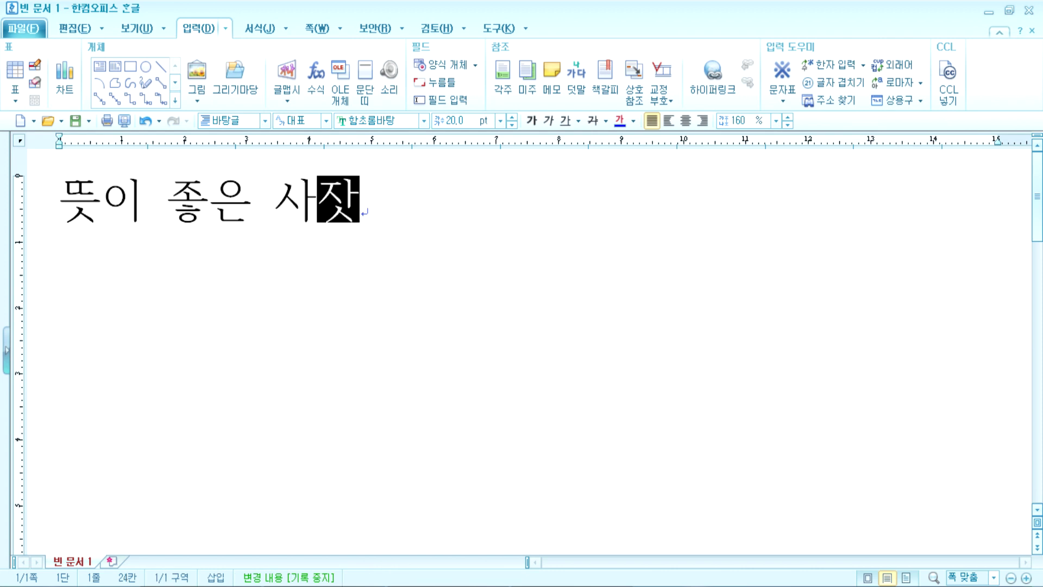
key("Return")
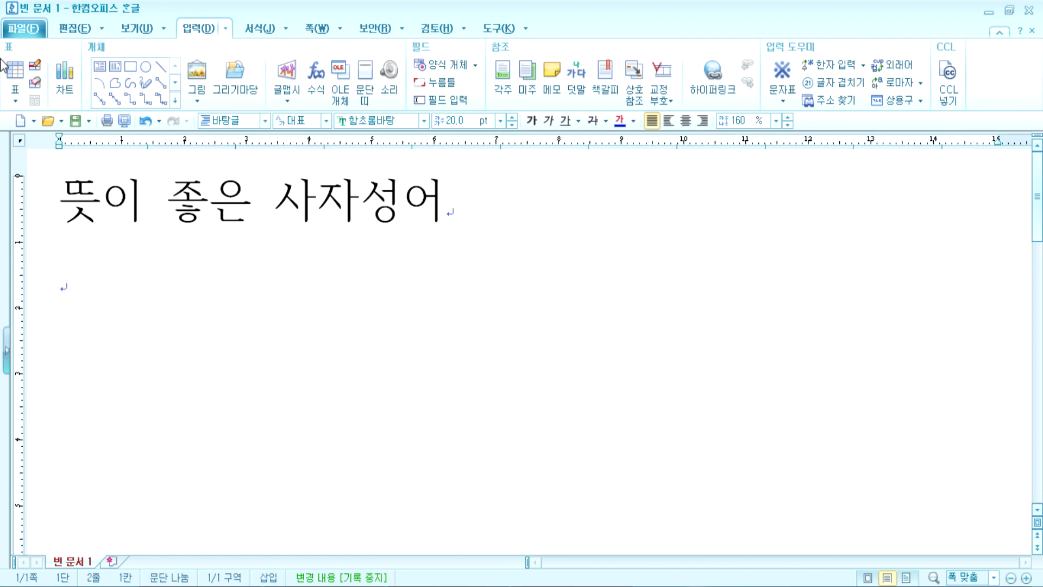
key("Return")
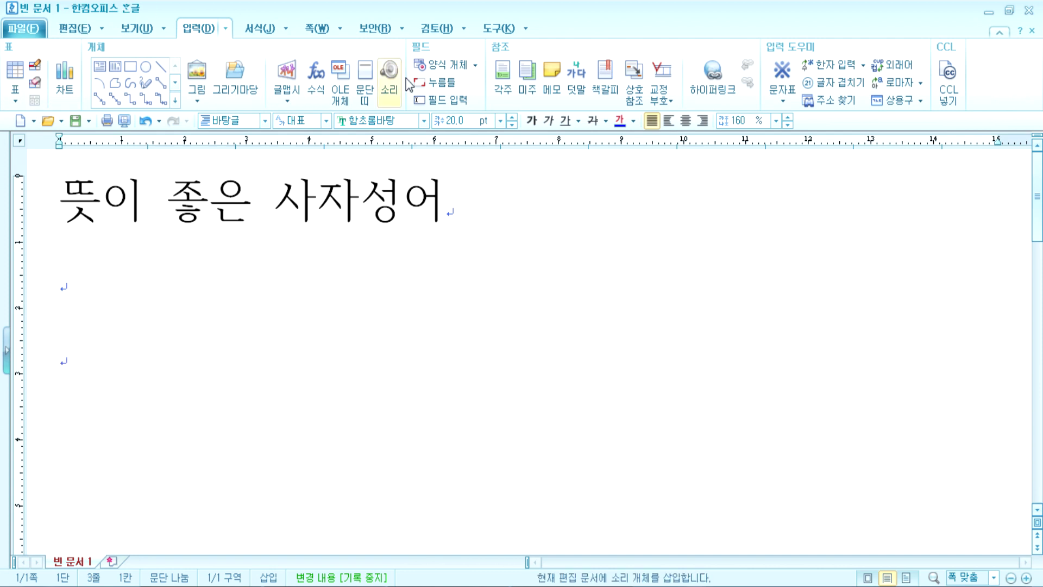
Step: Shrink the heading's font from 20 pt to 16 pt
left_click_drag(445, 204, 60, 204)
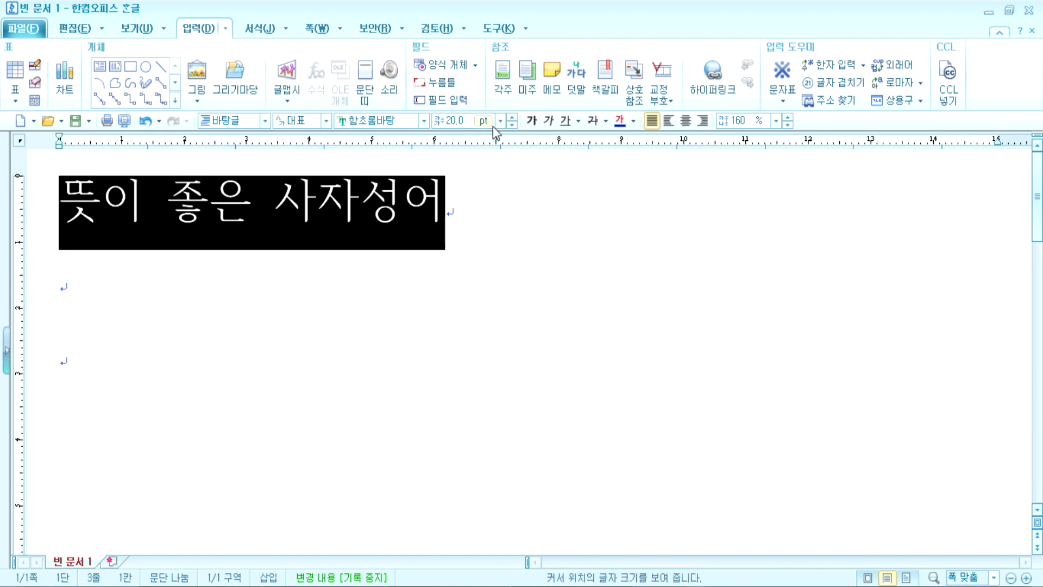
left_click(512, 125)
left_click(512, 125)
left_click(511, 125)
left_click(512, 125)
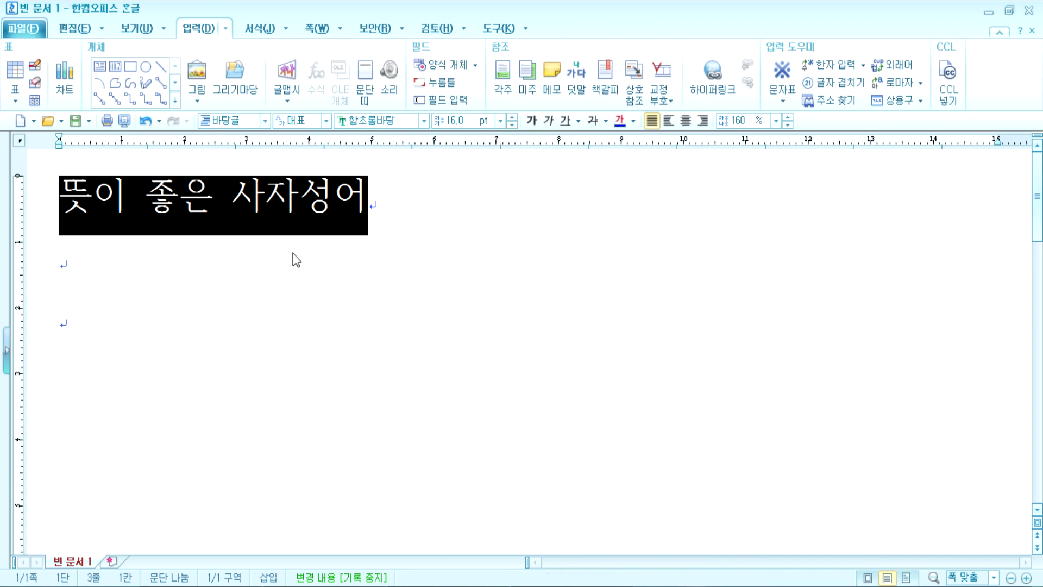
left_click(209, 292)
left_click(211, 325)
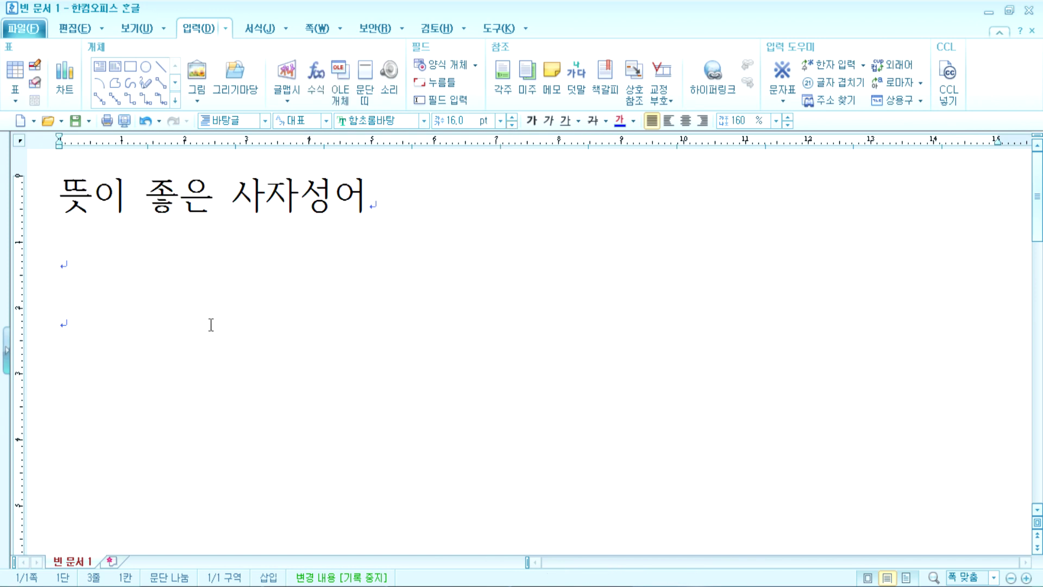
Step: Add the line '단금지계 : 극히 친밀한 우정'
type("단금지계")
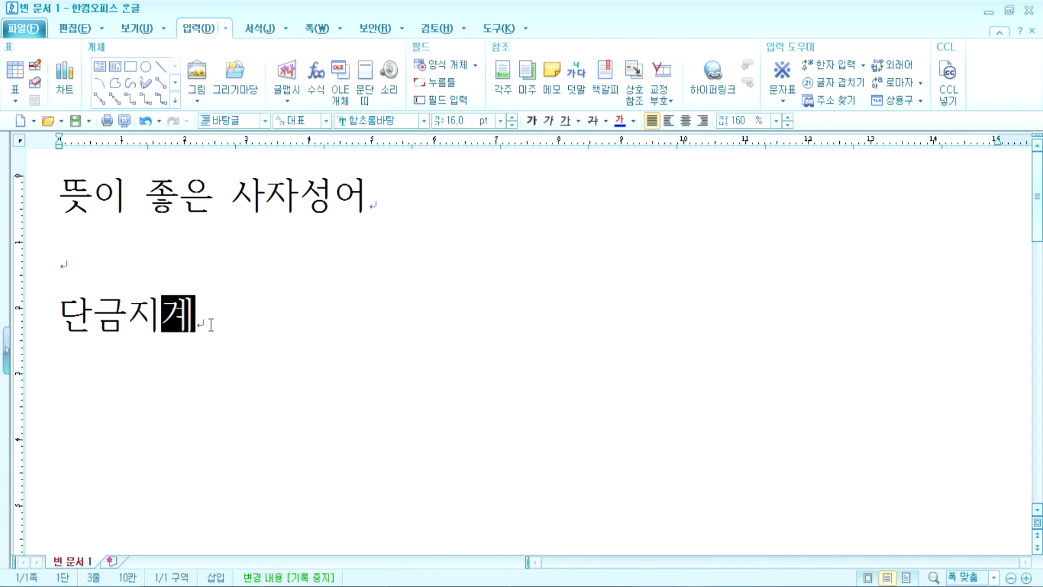
type("  : 극히 치")
type("ㄴ미리")
key("BackSpace")
key("BackSpace")
key("BackSpace")
type("ㅣㄹ한 우정")
key("Return")
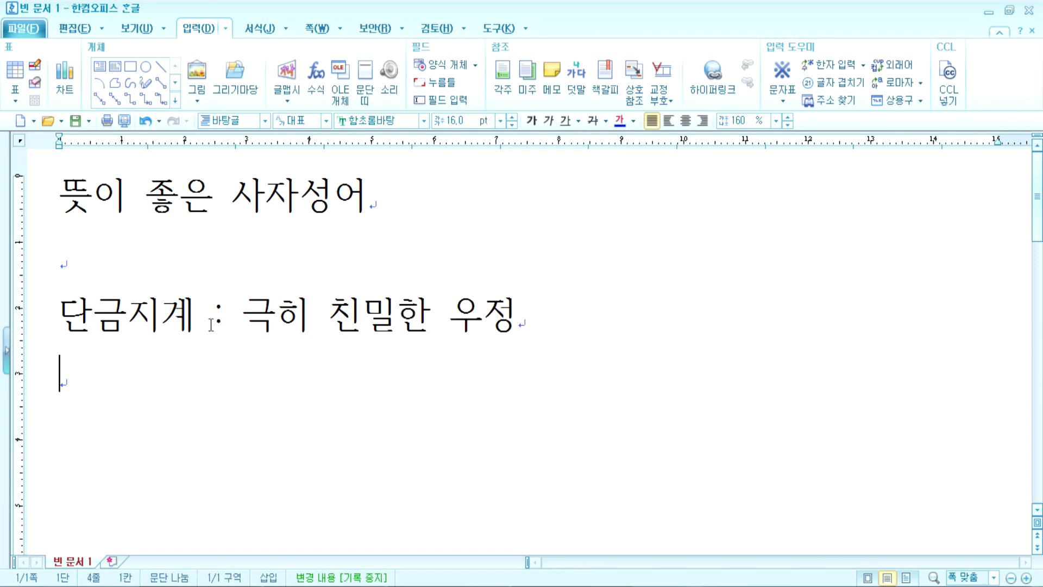
Step: Add the line '다문박식 : 견문이 넓고 학식이 풍부한 것 박학다식'
type("다문박")
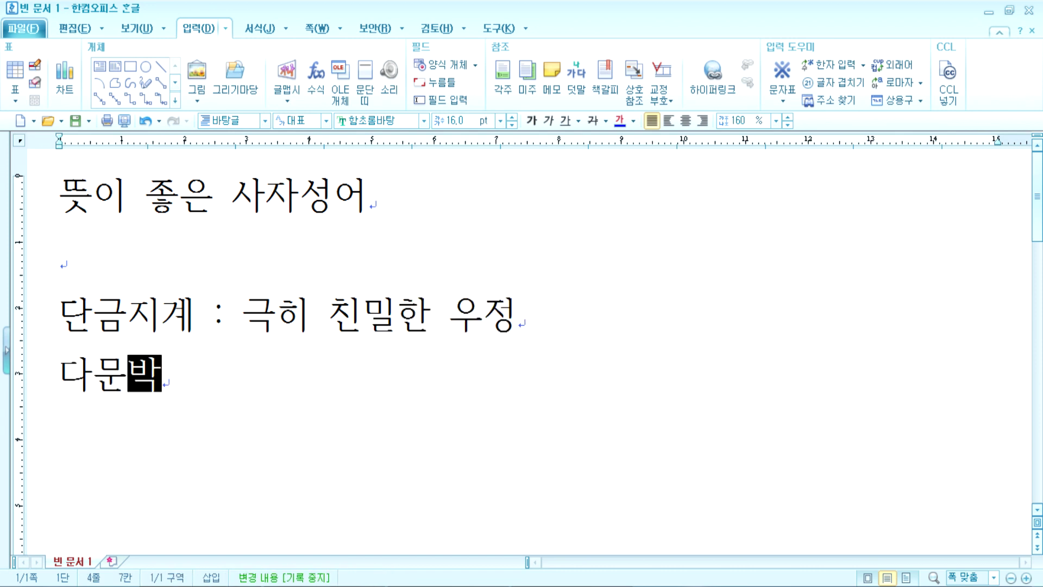
type("식 : 견무")
key("BackSpace")
type("이 널")
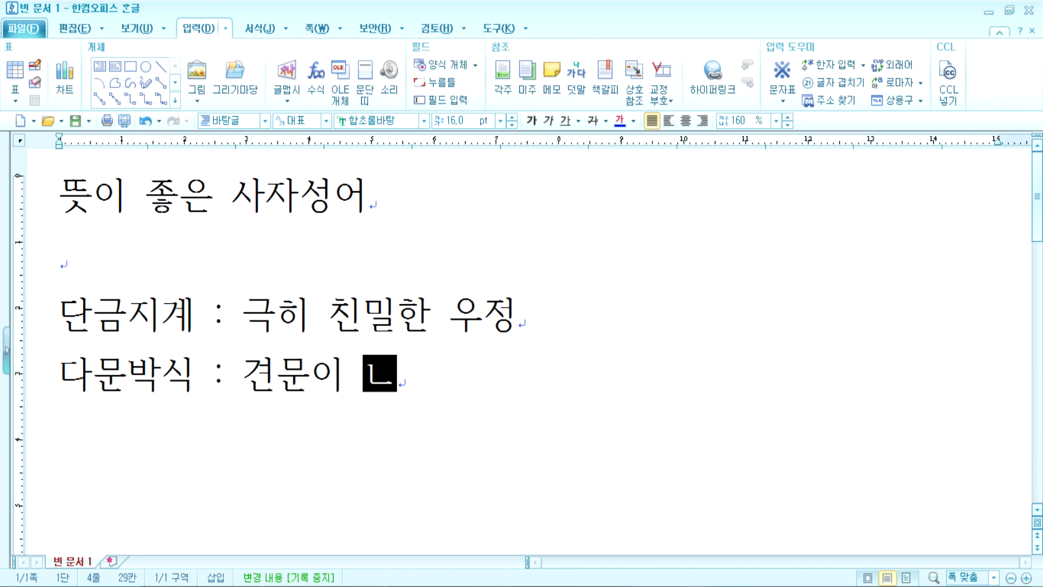
type("넓고 ")
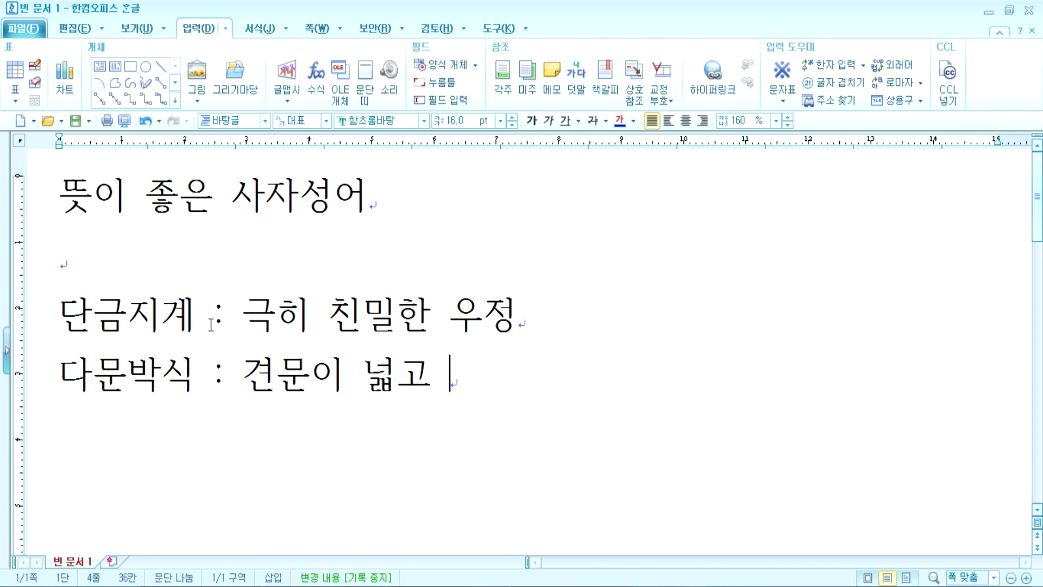
type("학시식이 풍")
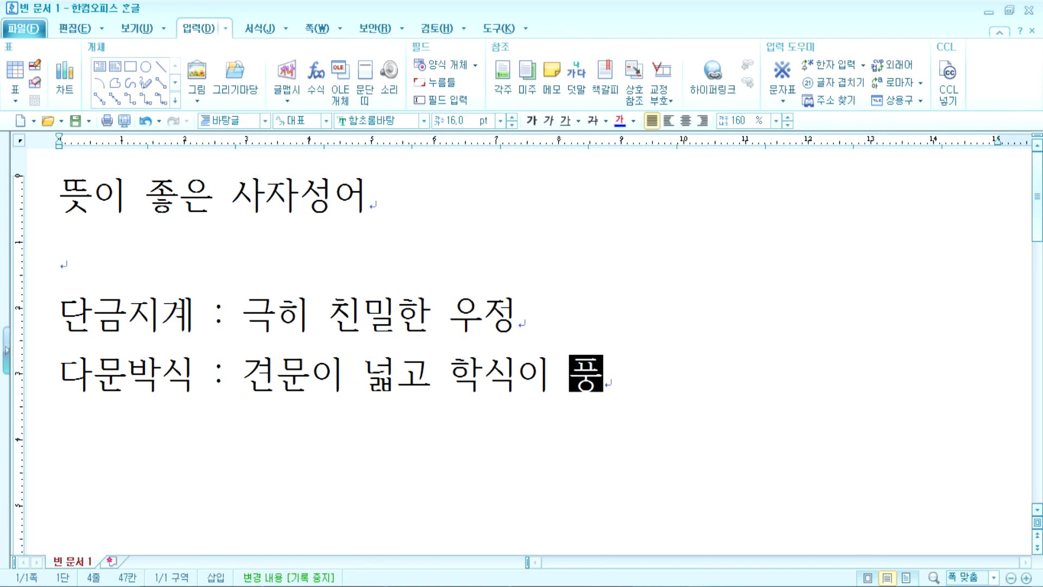
type("부한 것 박학ㄷ")
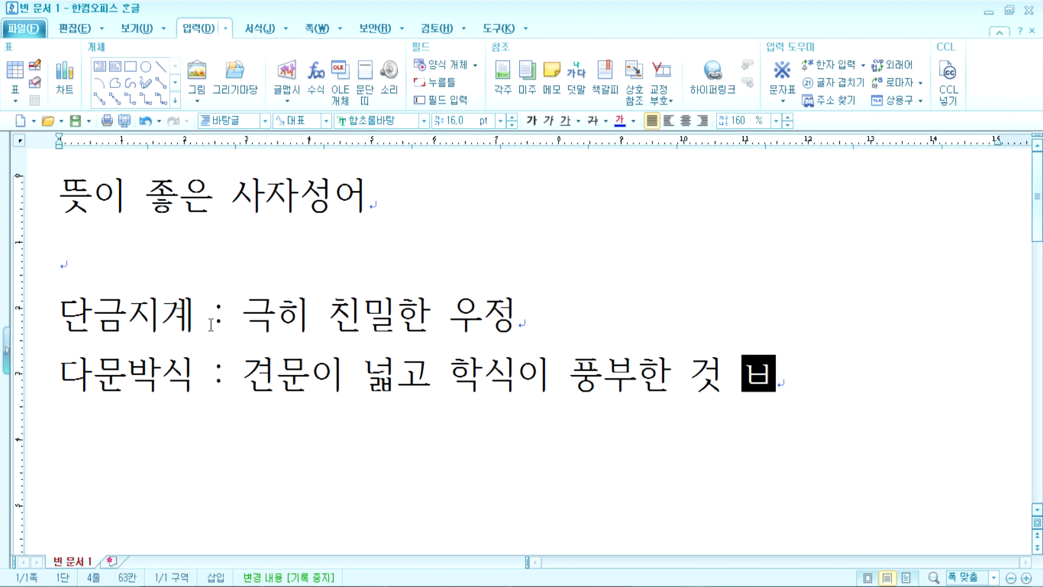
type("다식")
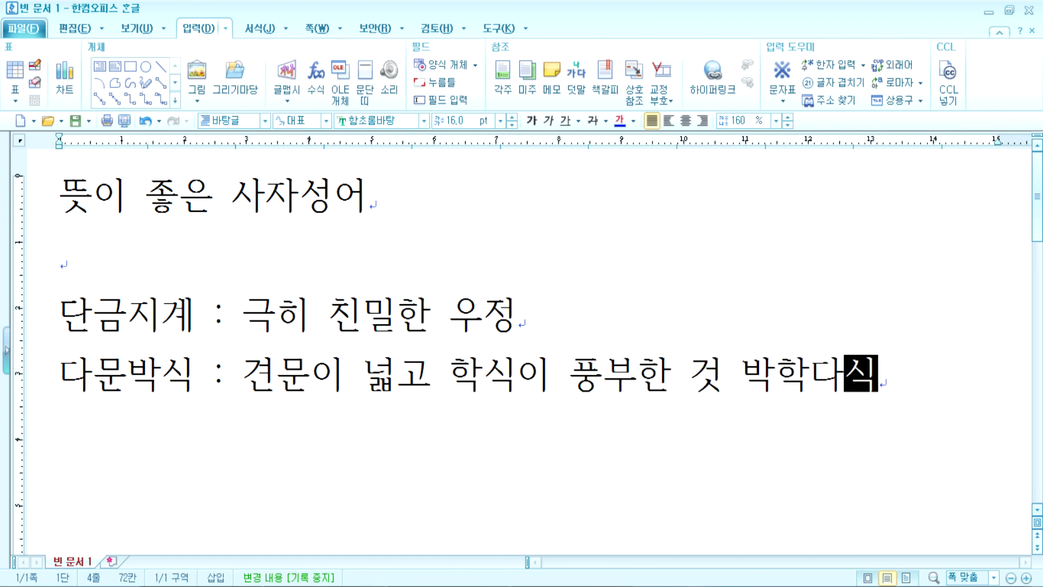
key("Return")
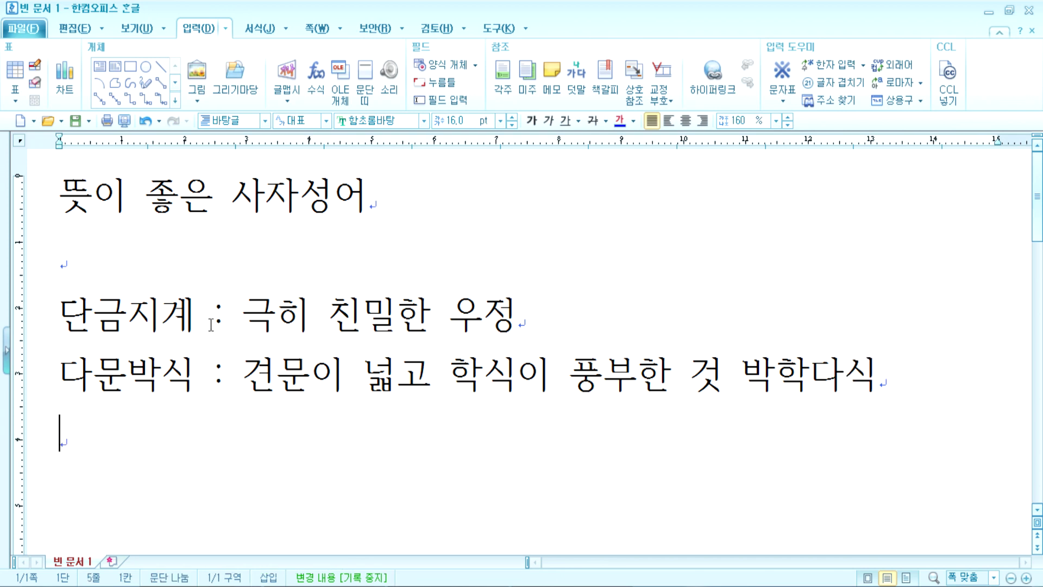
Step: Add the line '만면춘풍 : 온 얼굴에 가득히 웃음을 띠는 것을 뜻하는 말'
type("안며")
key("BackSpace")
key("BackSpace")
key("BackSpace")
type("만면춘")
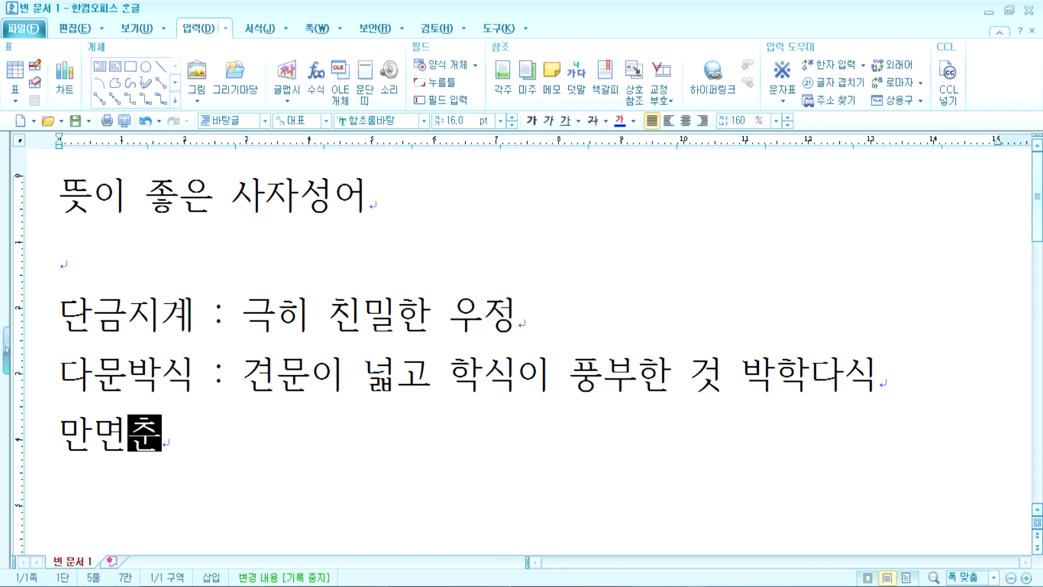
type("풍 : ")
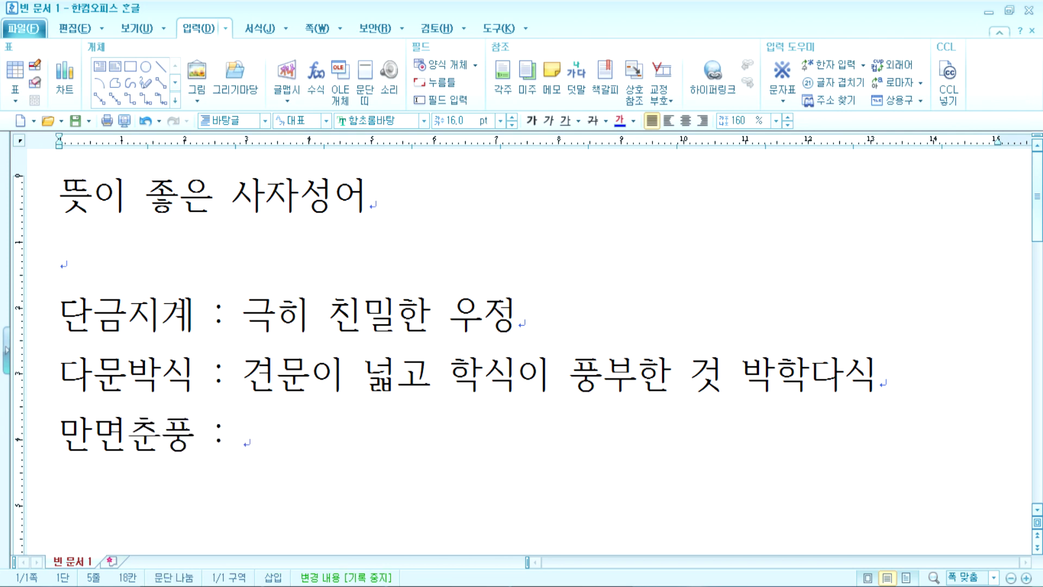
type("오 ㄴ")
key("BackSpace")
key("BackSpace")
type("ㄴ 얽")
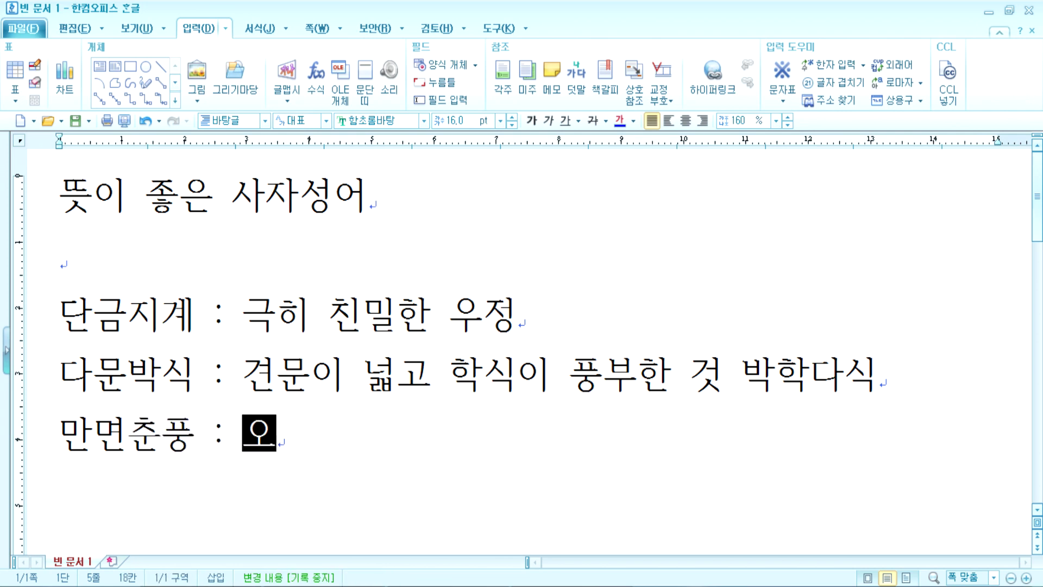
type("굴에 ")
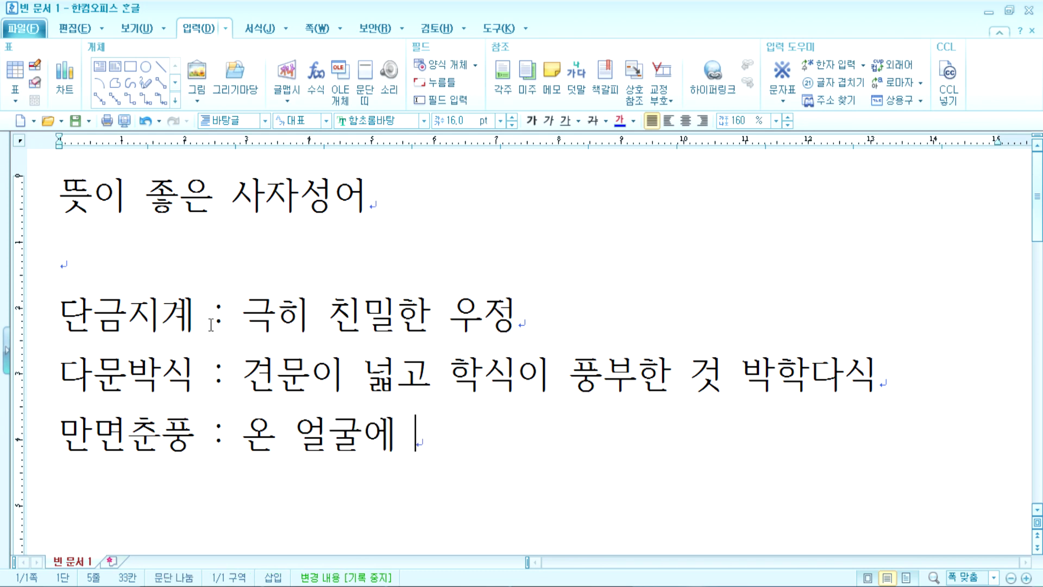
type("가득")
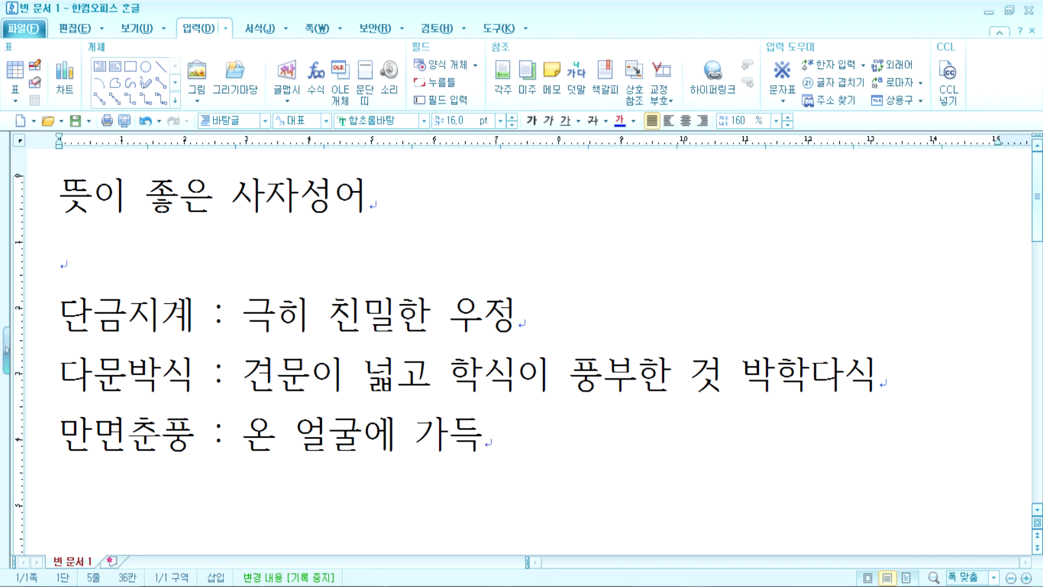
type("히 ㅎㅇ")
key("BackSpace")
key("BackSpace")
type("ㅇ웃을 으")
key("BackSpace")
key("BackSpace")
key("BackSpace")
key("BackSpace")
type("음을 ㄷ")
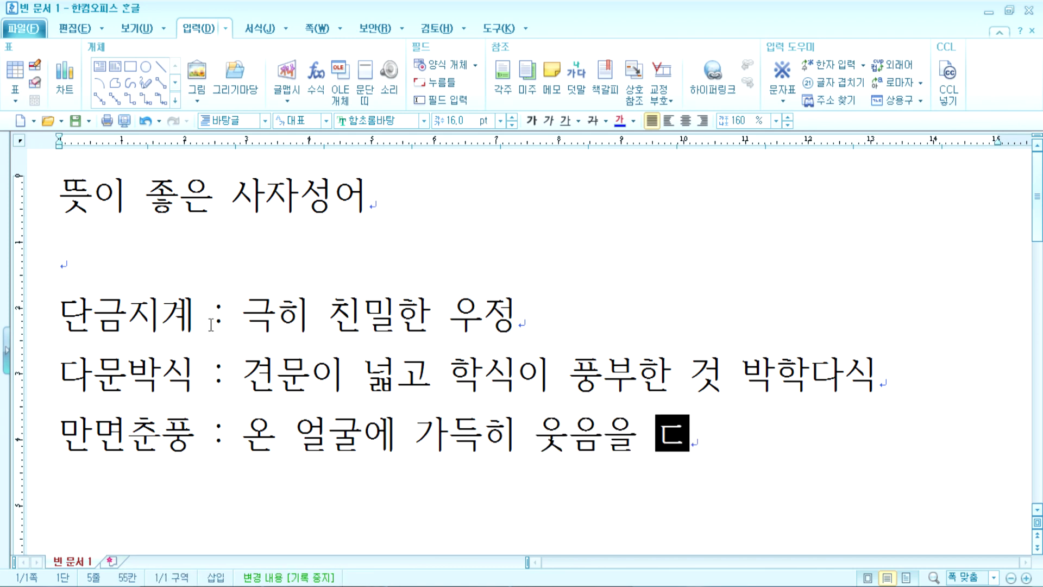
type("ㅣ")
key("BackSpace")
key("BackSpace")
type("ㄸㅣㄴㅡㄴ 것을 뜻ㅎ")
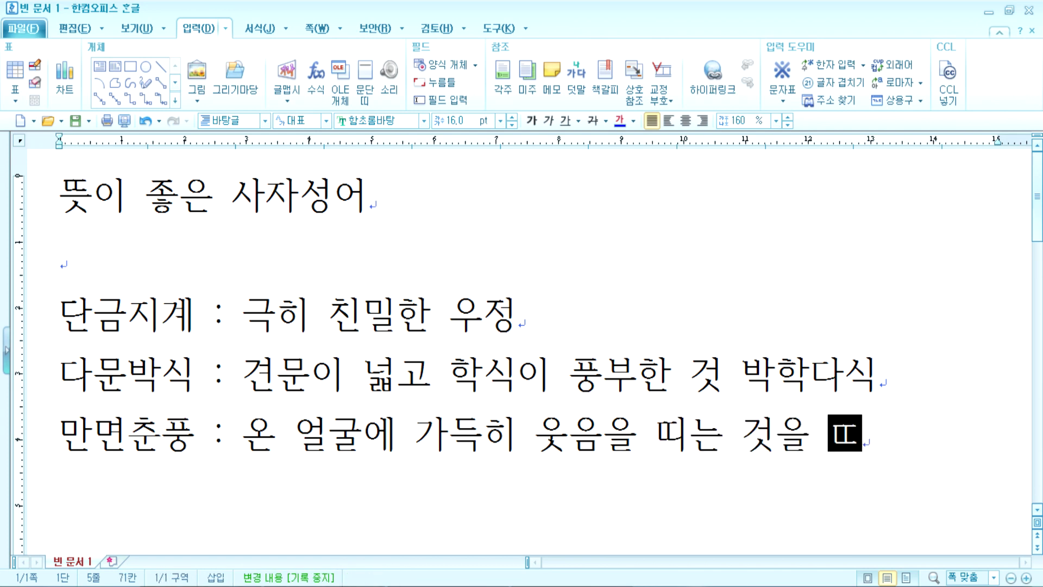
type("ㅏㄴㅡㄴ ㅁㅏㄹ")
key("Return")
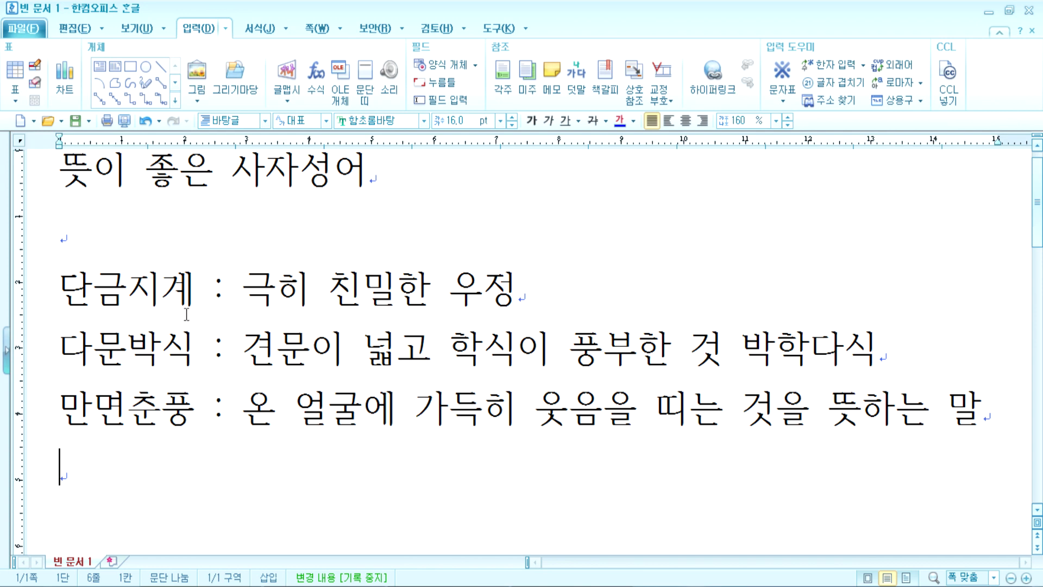
left_click(89, 244)
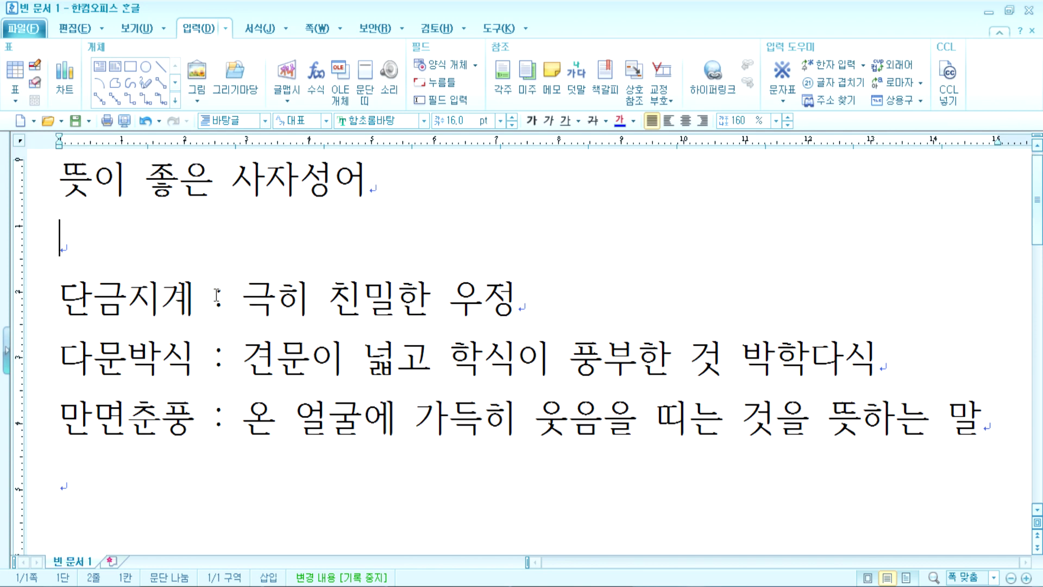
Step: Delete the space between 단금지계 and its colon
left_click_drag(196, 296, 249, 295)
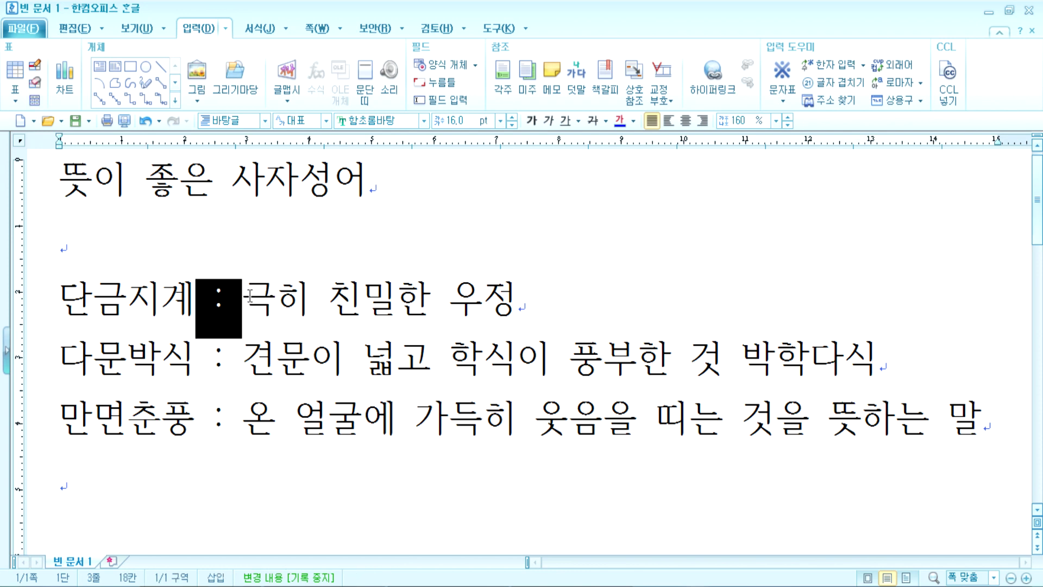
left_click(200, 303)
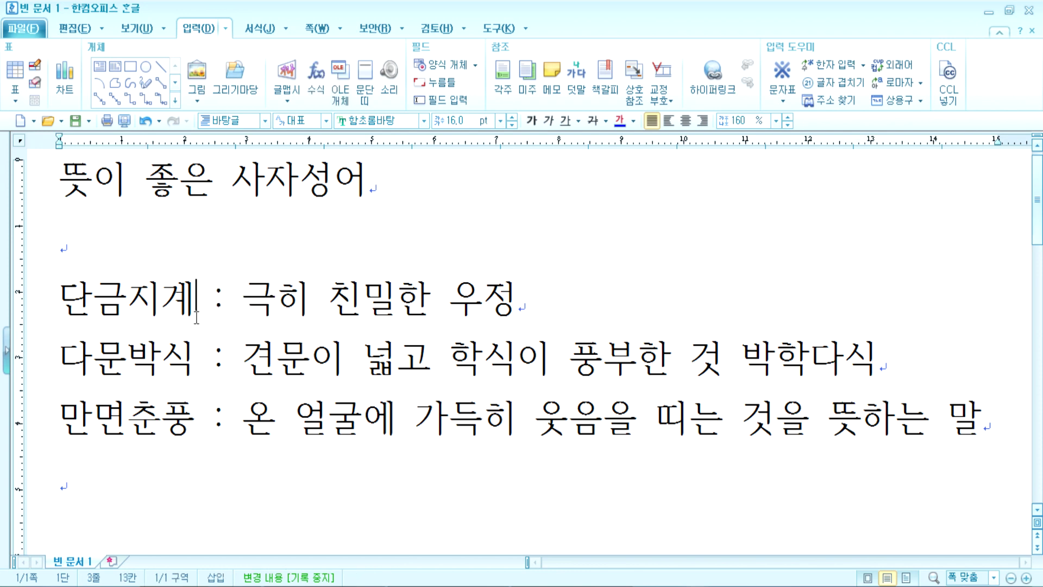
left_click_drag(197, 295, 98, 296)
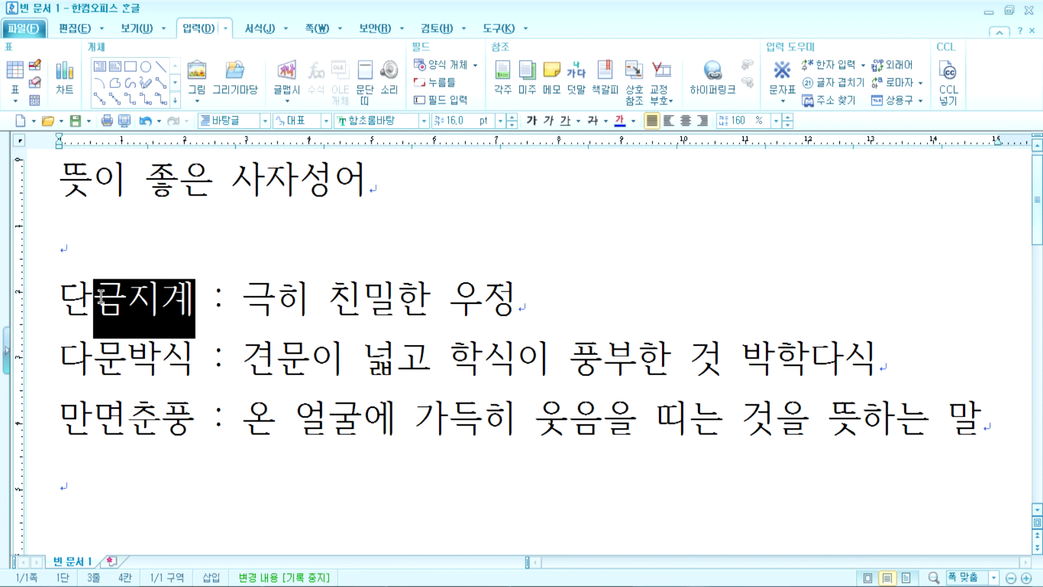
double_click(242, 302)
left_click_drag(197, 295, 238, 296)
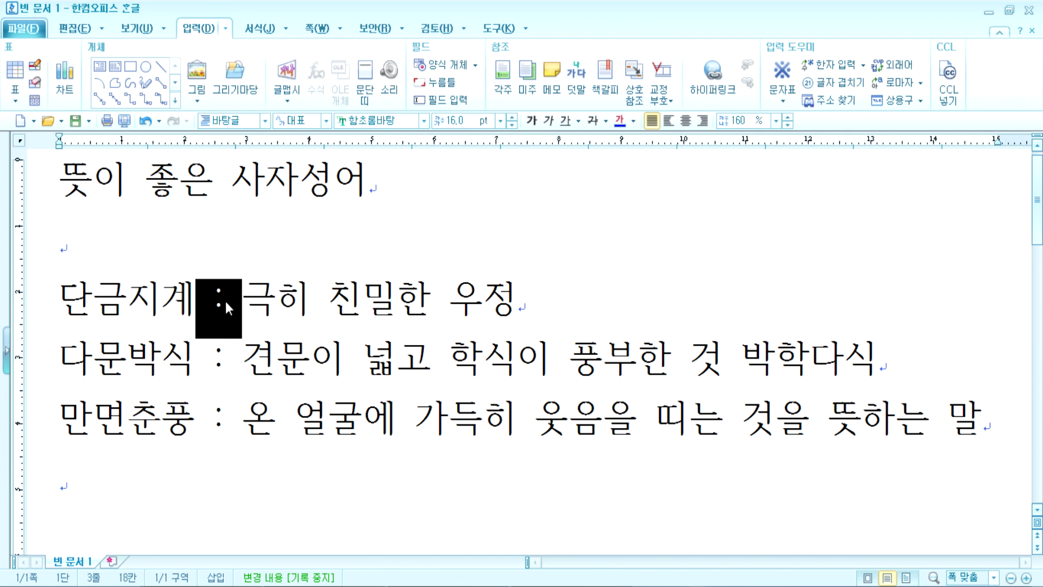
left_click(206, 302)
left_click_drag(197, 300, 242, 300)
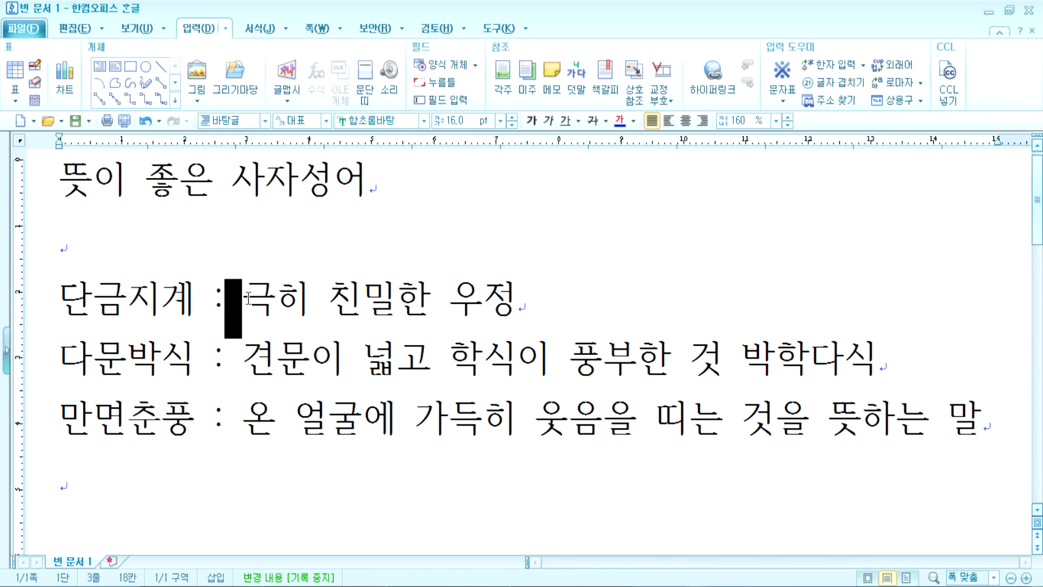
left_click(196, 302)
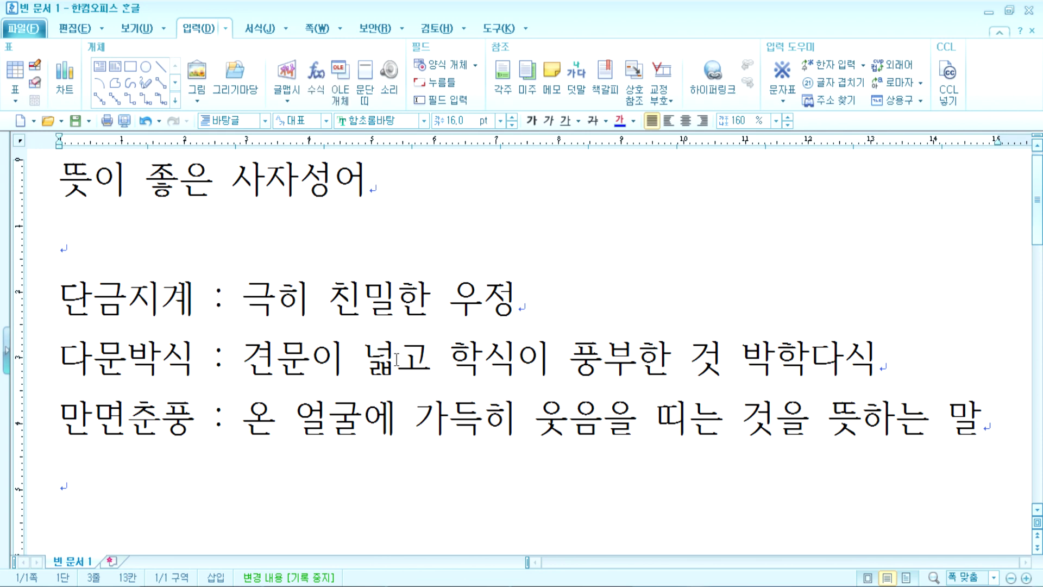
key("Delete")
Step: Delete the spaces before the colons on the 다문박식 and 만면춘풍 lines
key("Down")
key("Delete")
key("Down")
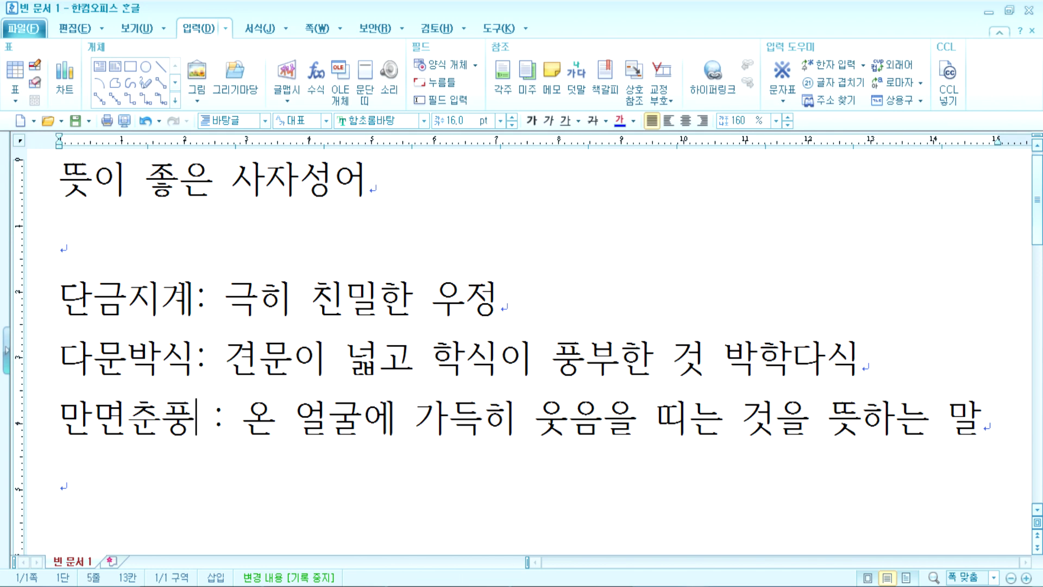
key("Delete")
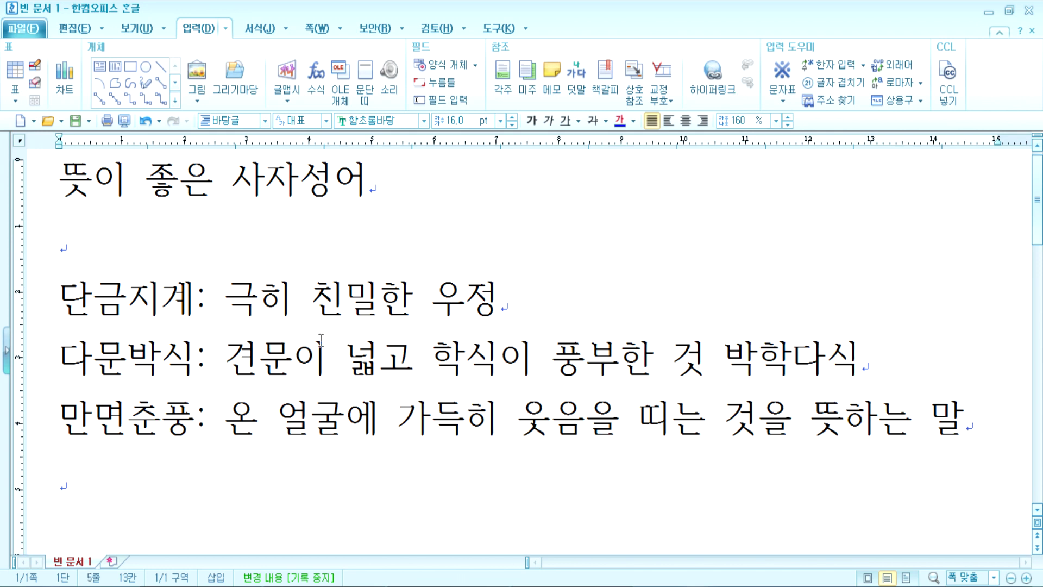
left_click_drag(212, 299, 232, 300)
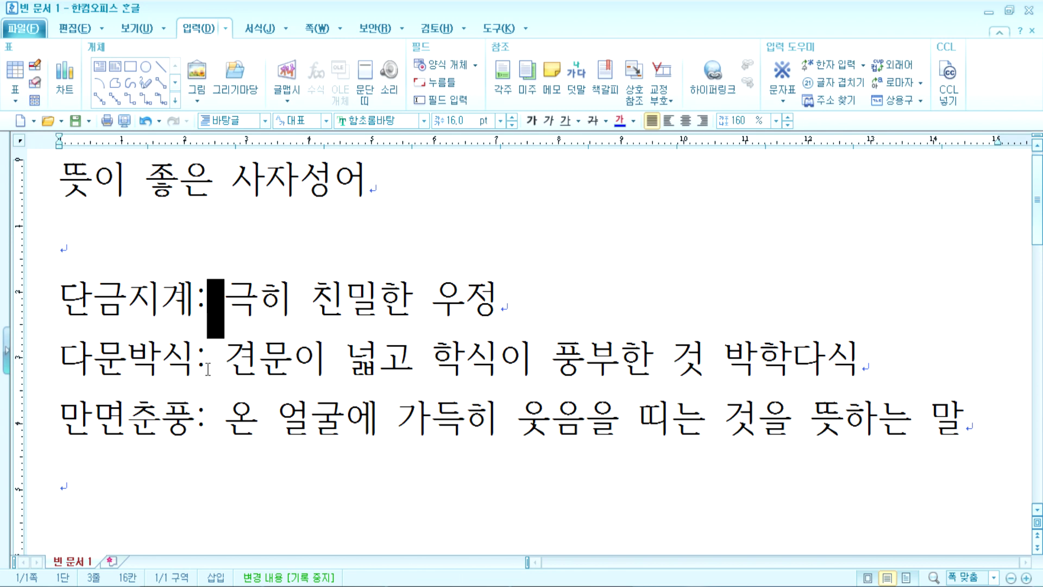
left_click_drag(209, 364, 233, 361)
left_click(207, 412)
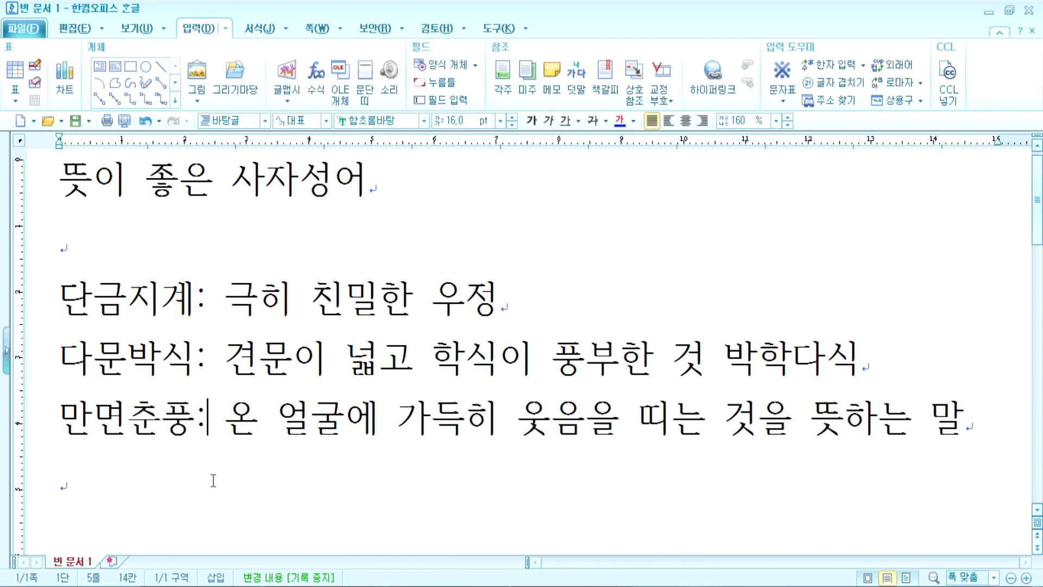
left_click(183, 482)
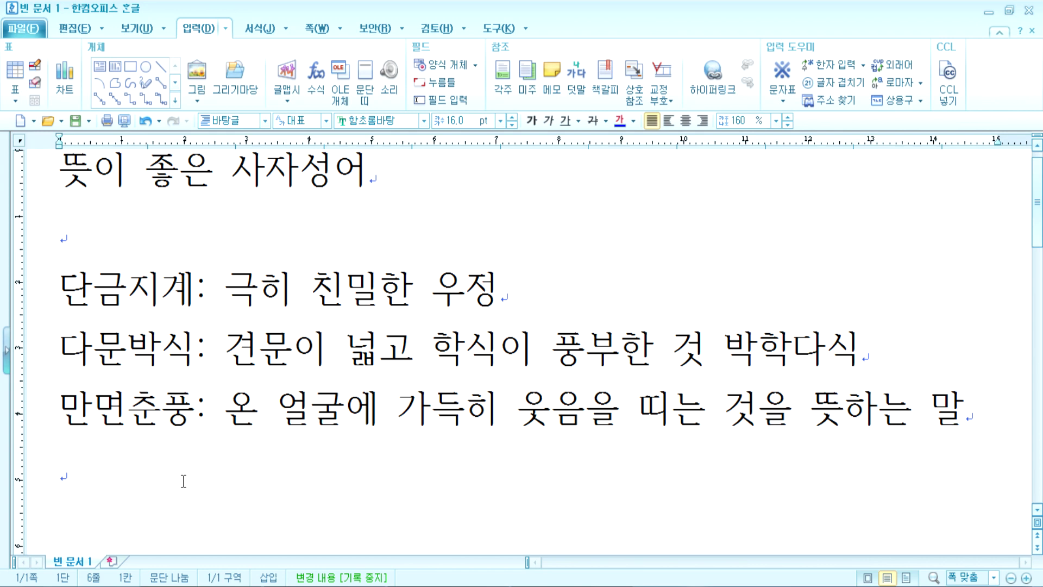
scroll(184, 481, "down", 2)
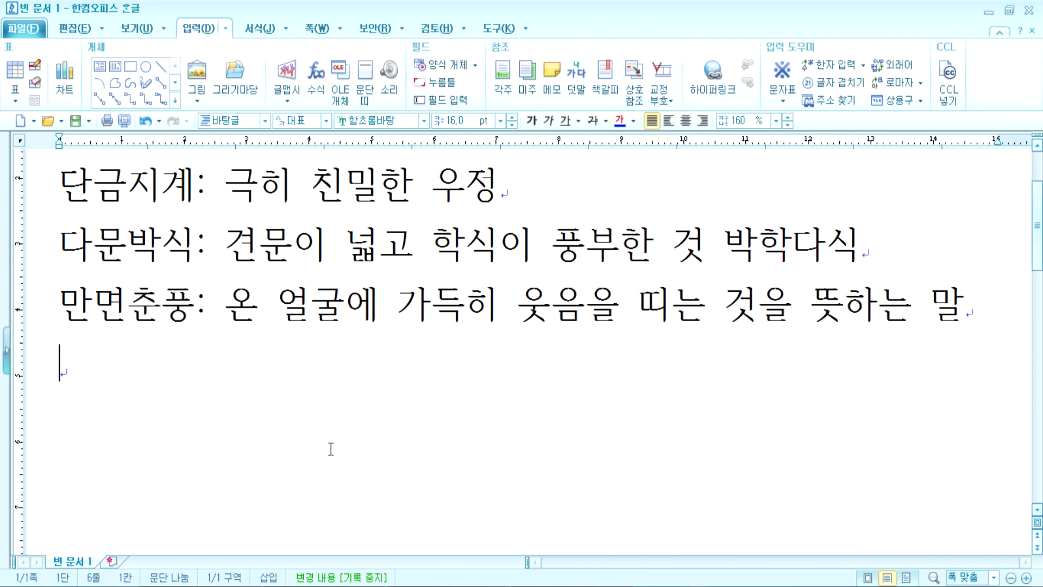
Step: Type a sample sentence below the idioms, then replace it with '1. 내용'
type("했습니다.")
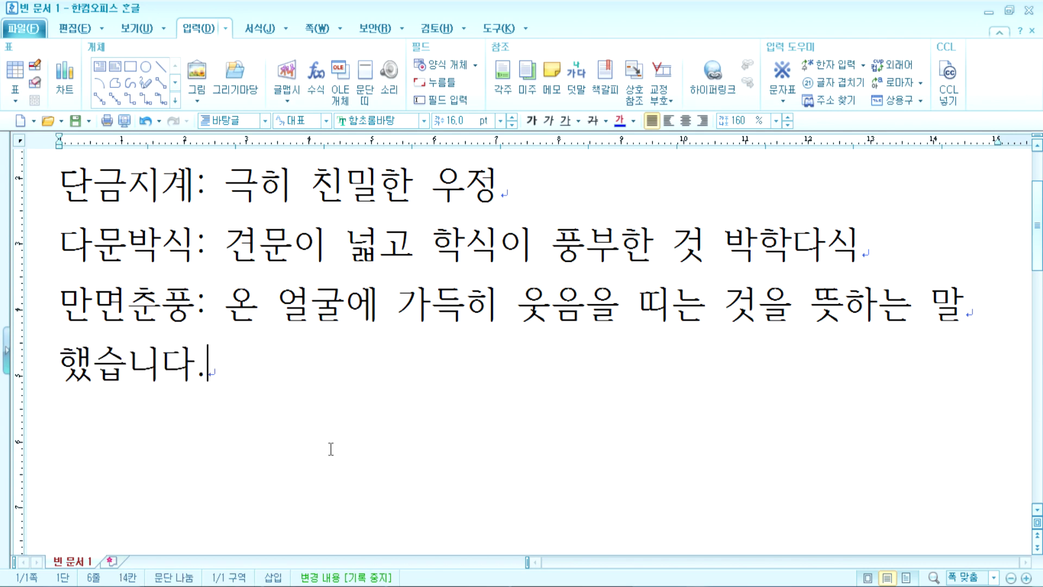
type(" 그리고")
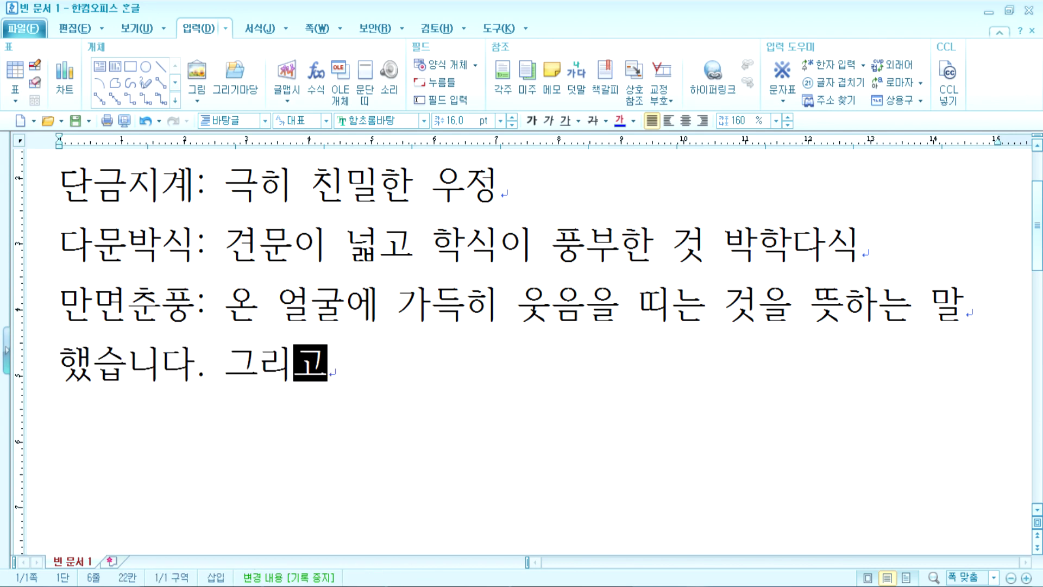
type(" 항목")
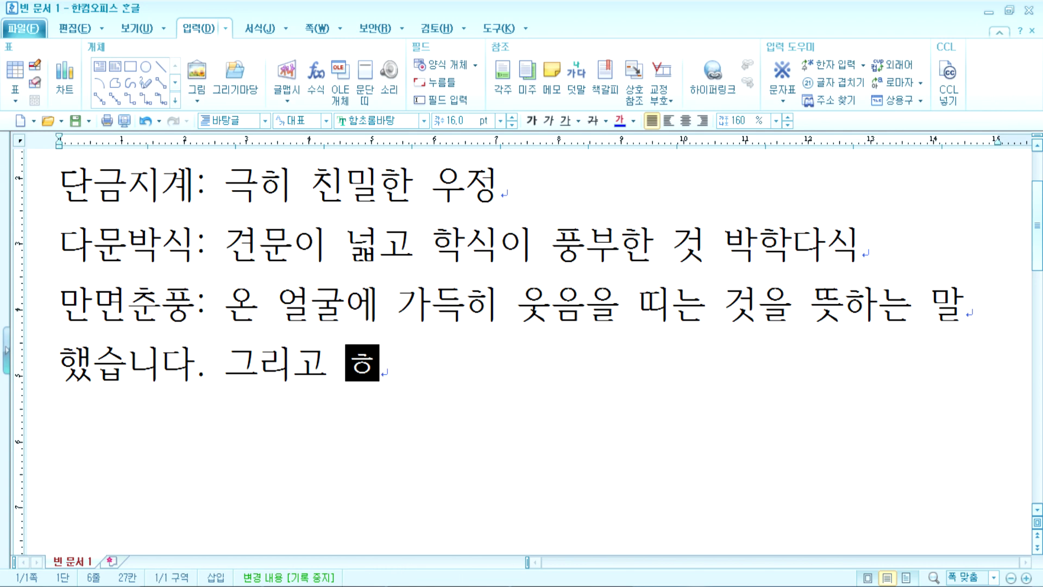
type(", 항ㅁ")
type("목, 항목,")
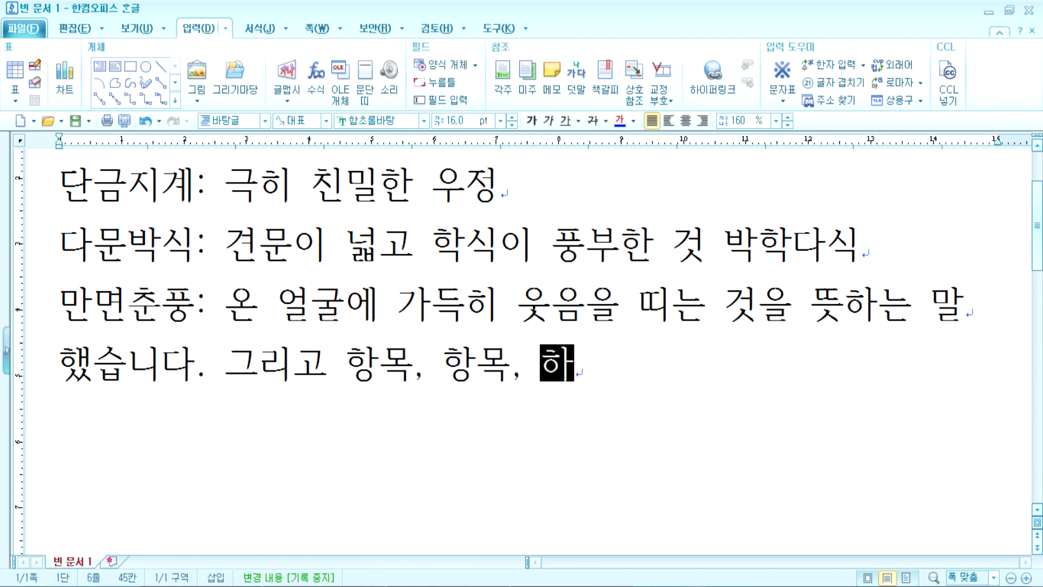
type(" ...")
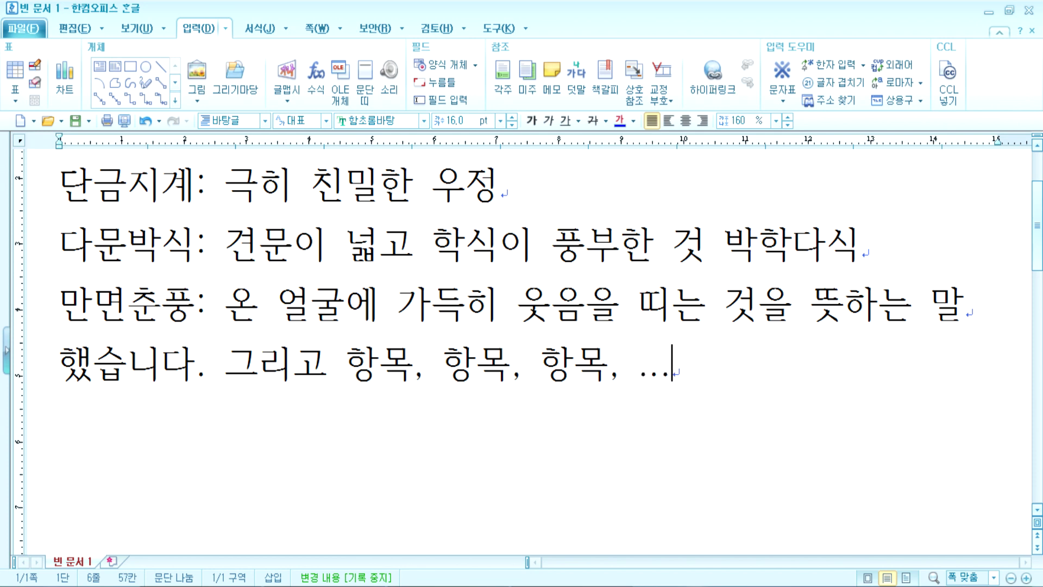
left_click_drag(199, 375, 232, 368)
left_click(416, 381)
left_click(455, 369)
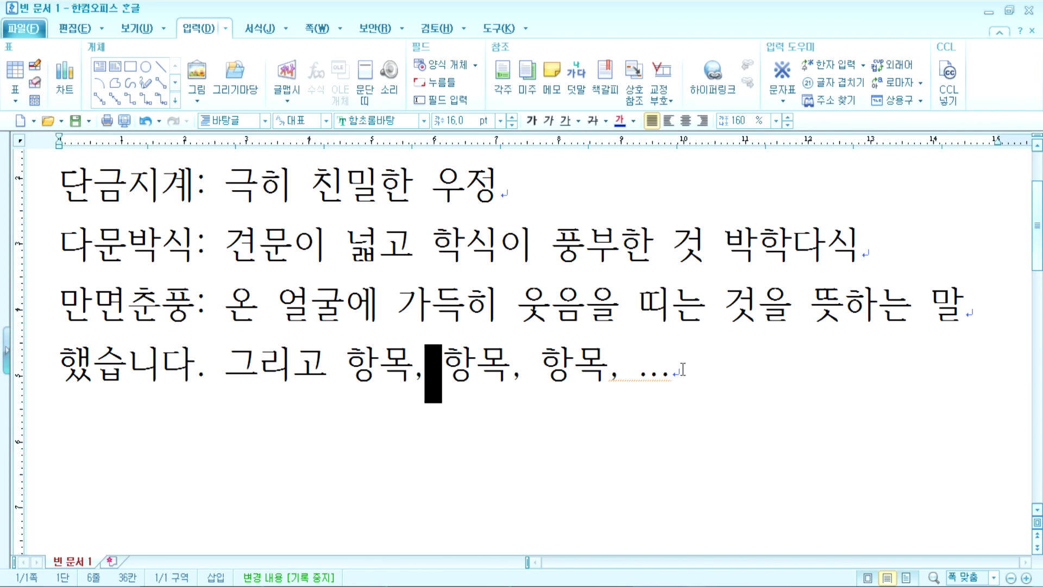
left_click(712, 371)
type("!")
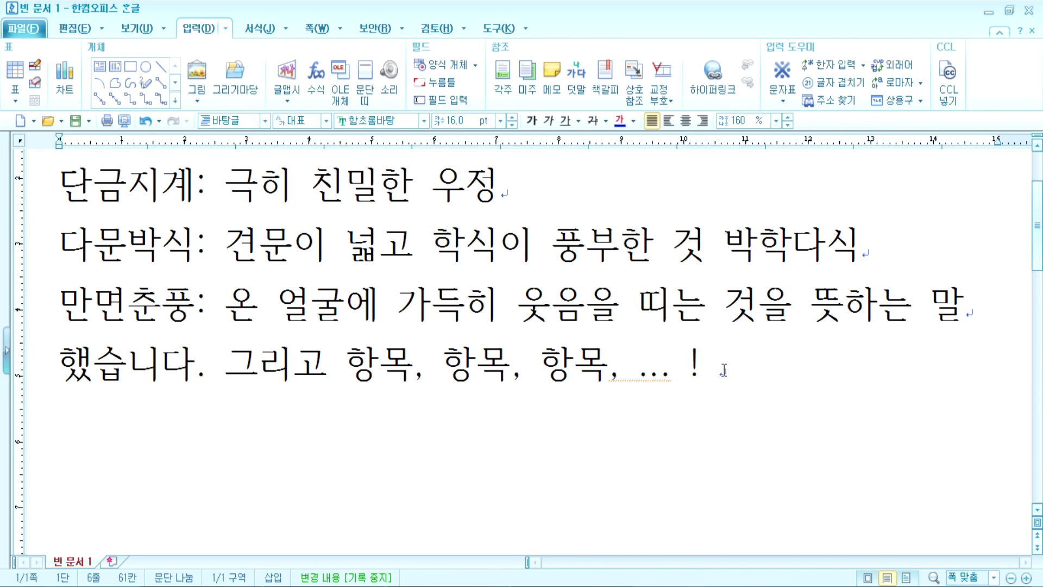
key("shift+Home")
type("1. 내용")
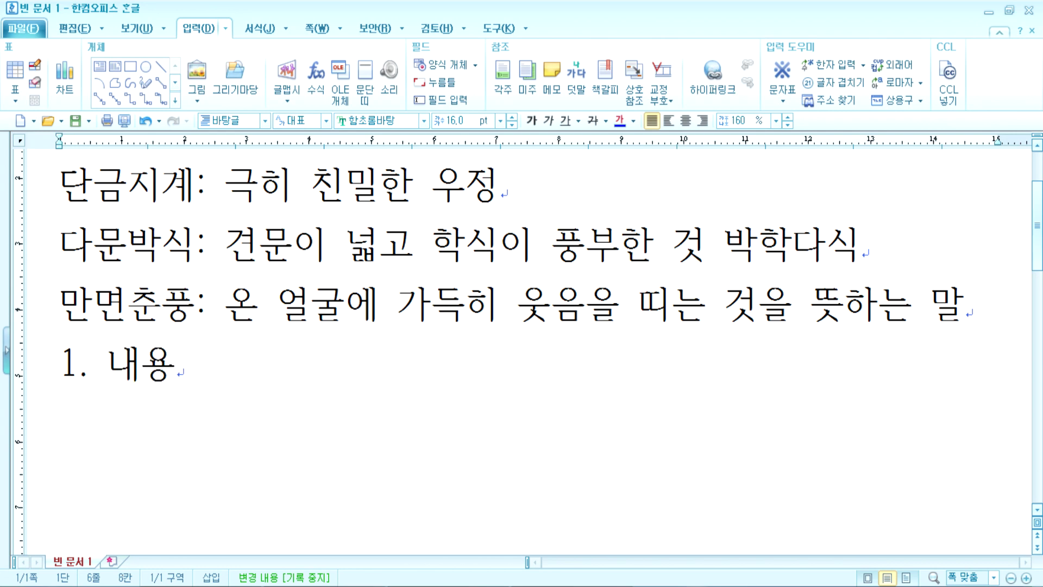
Step: Delete the auto-numbered '1. 내용' item so the line below the idioms is empty
key("Return")
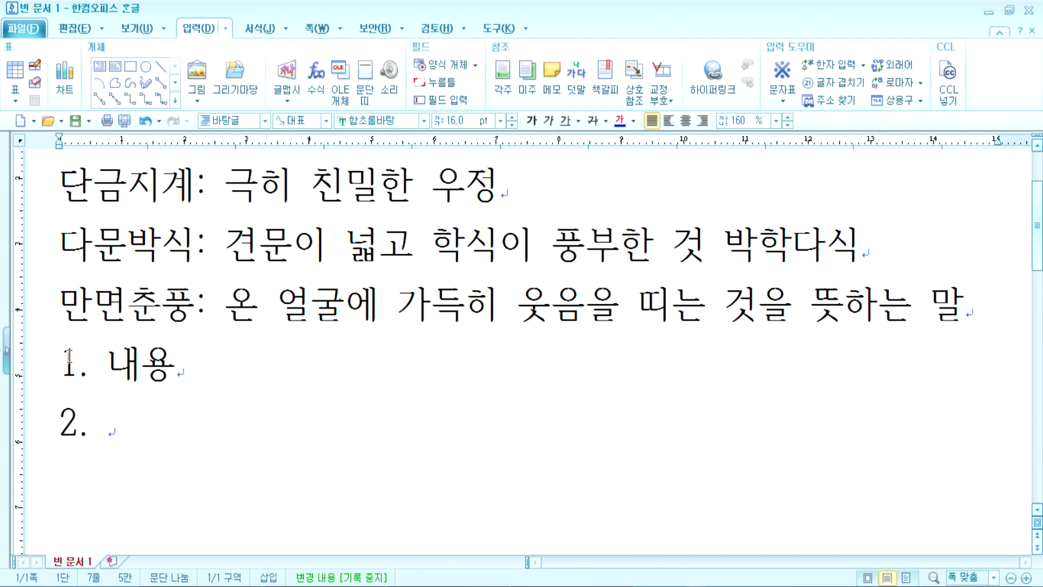
left_click(107, 363)
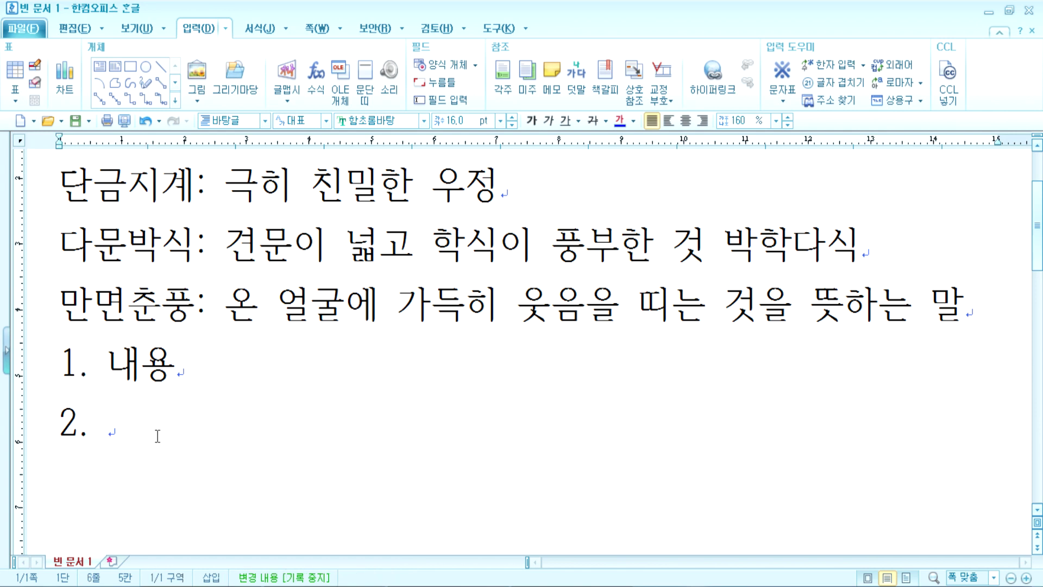
key("Delete")
key("Delete")
key("Delete")
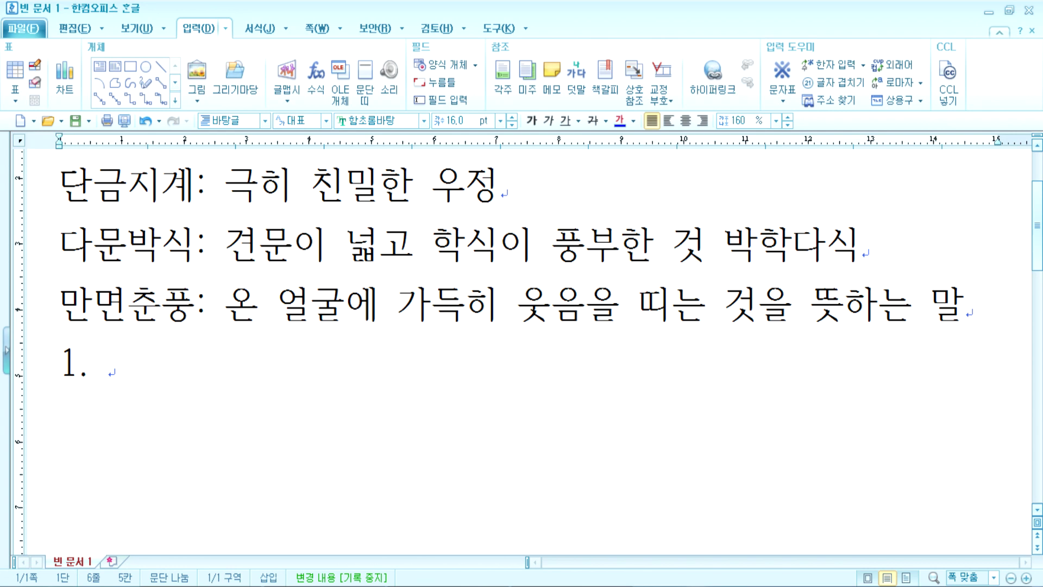
key("BackSpace")
left_click(199, 191)
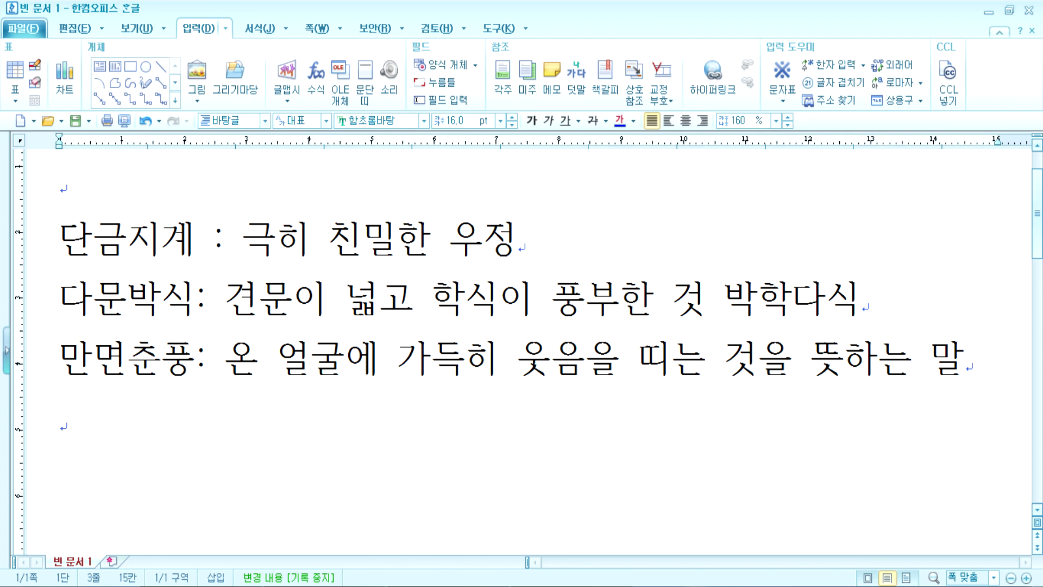
Step: Delete the space before the 단금지계 colon again
key("Left")
key("Delete")
key("Right")
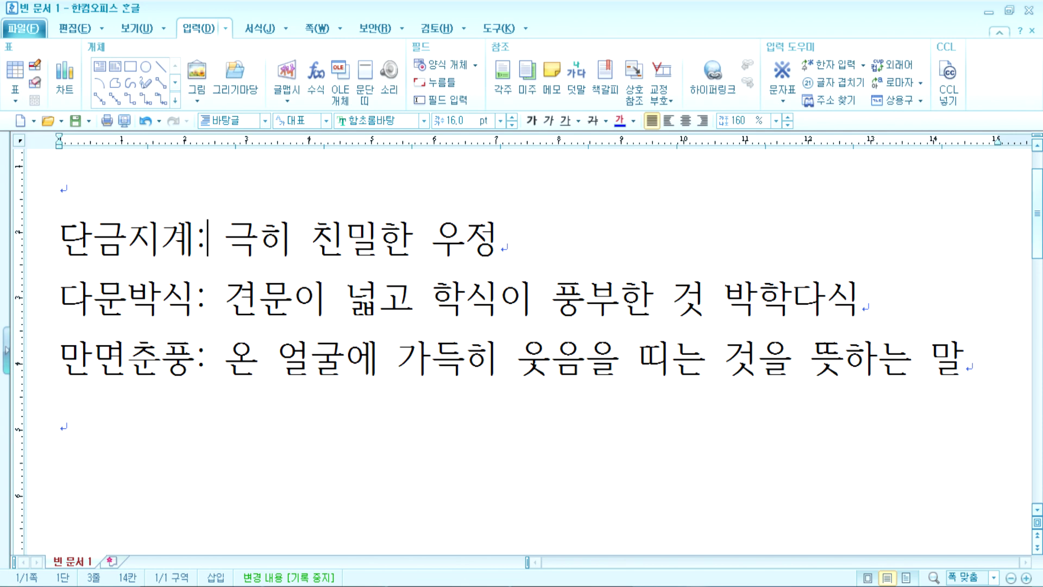
key("Down")
key("Down")
key("Down")
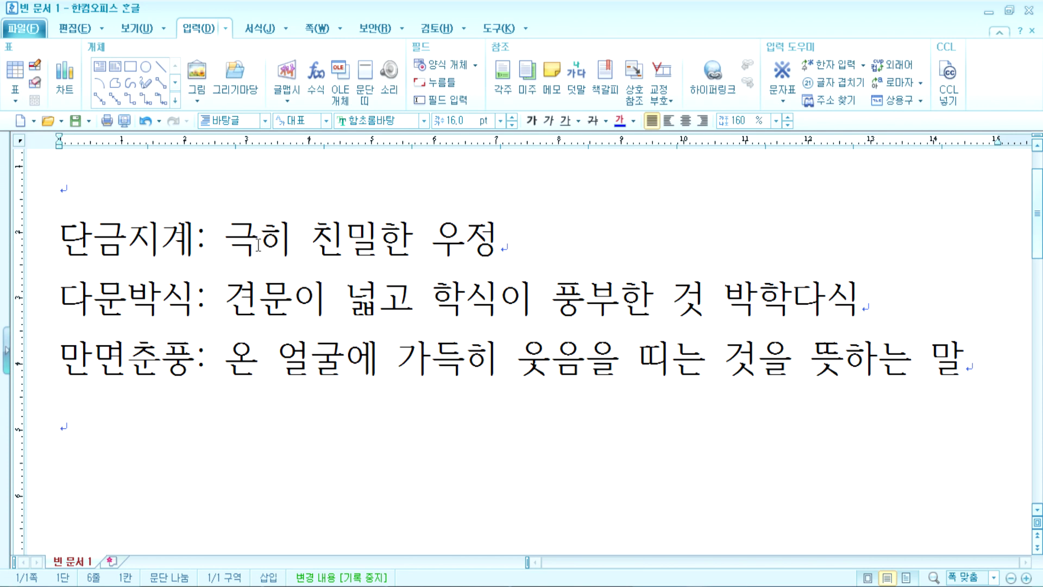
Step: Delete the stray spaces before the 만면춘풍 colon
left_click(206, 359)
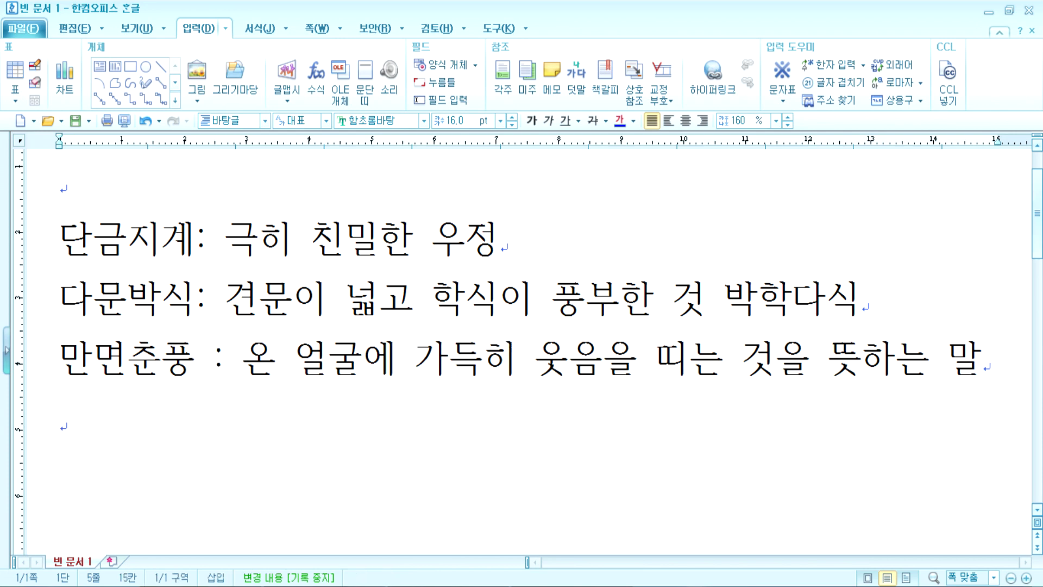
key("Left")
key("Delete")
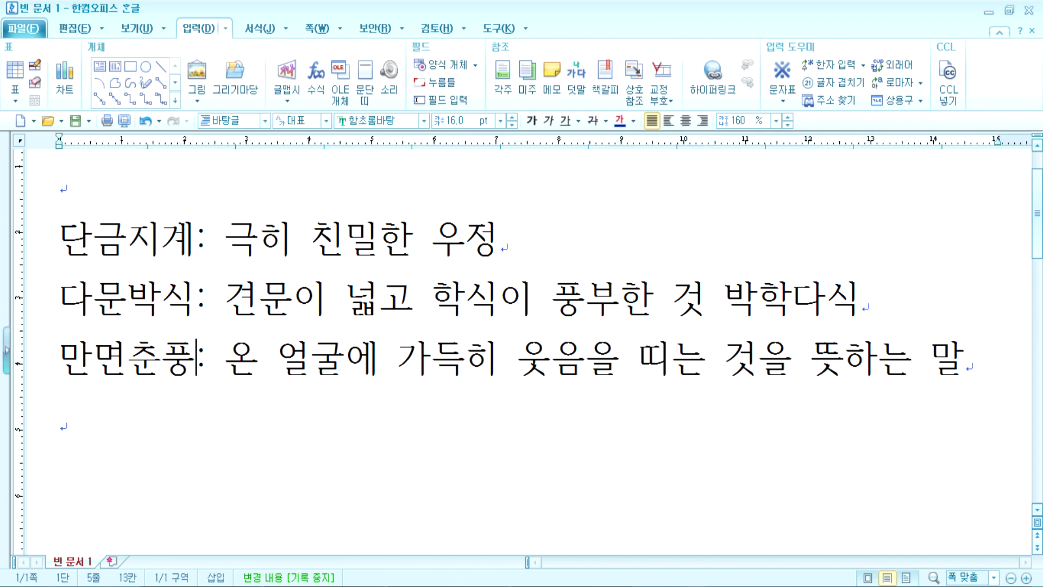
key("Down")
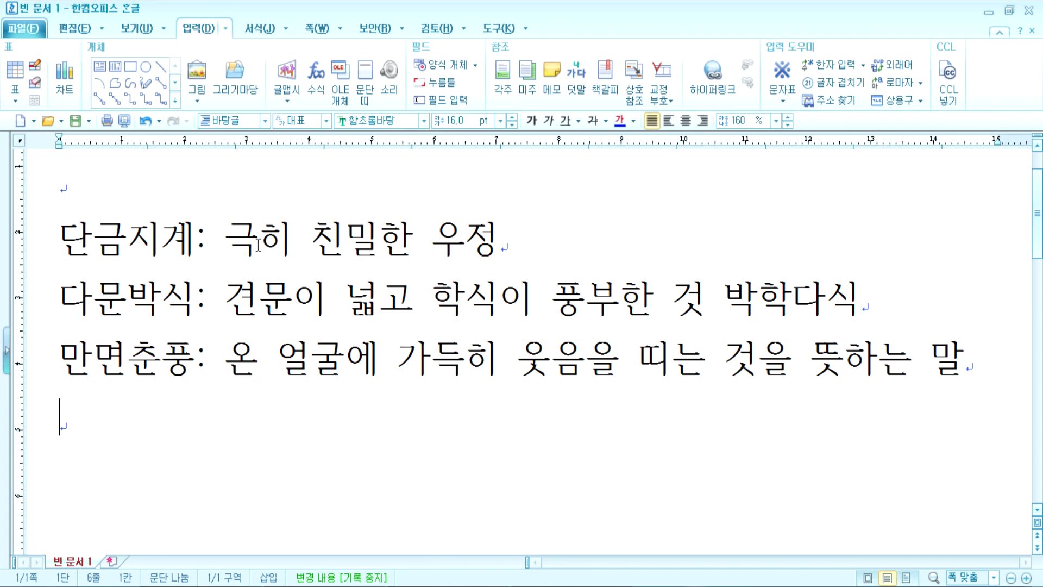
key("Up")
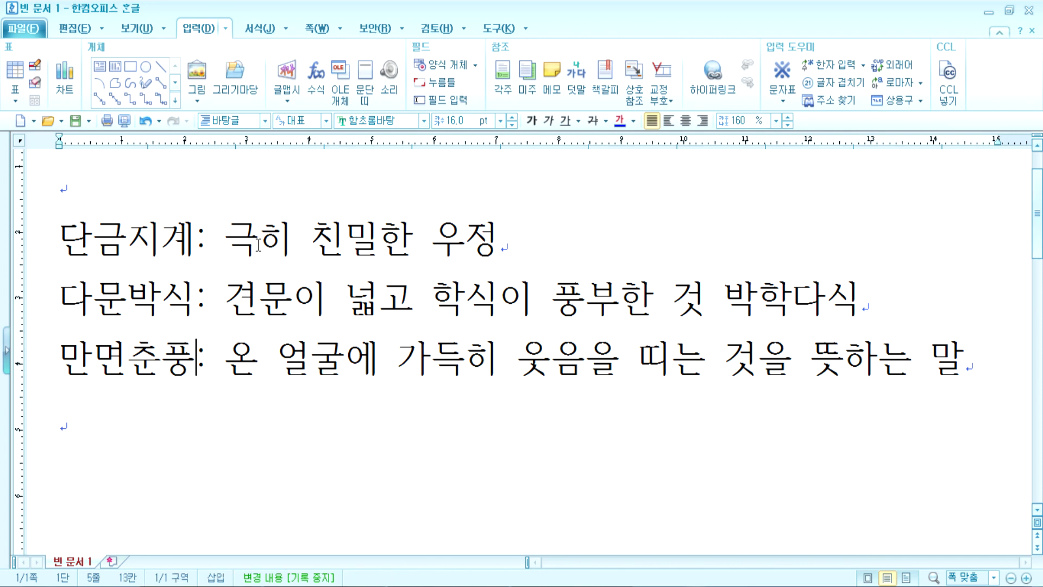
key("Left")
key("Left")
key("Delete")
key("Delete")
key("Down")
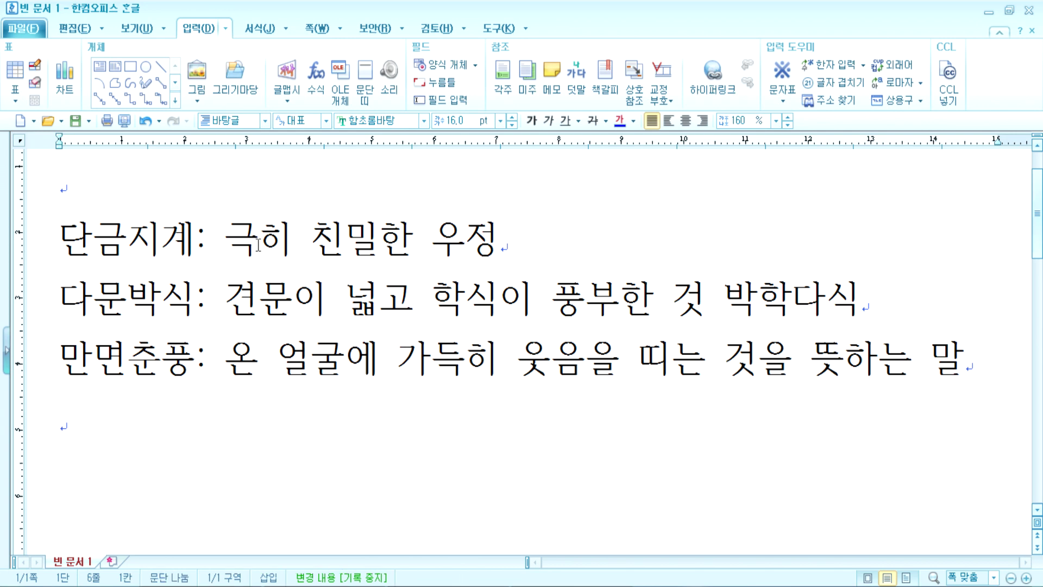
Step: Add a line reading '시간을 표시' below the idioms
key("Return")
type("시가")
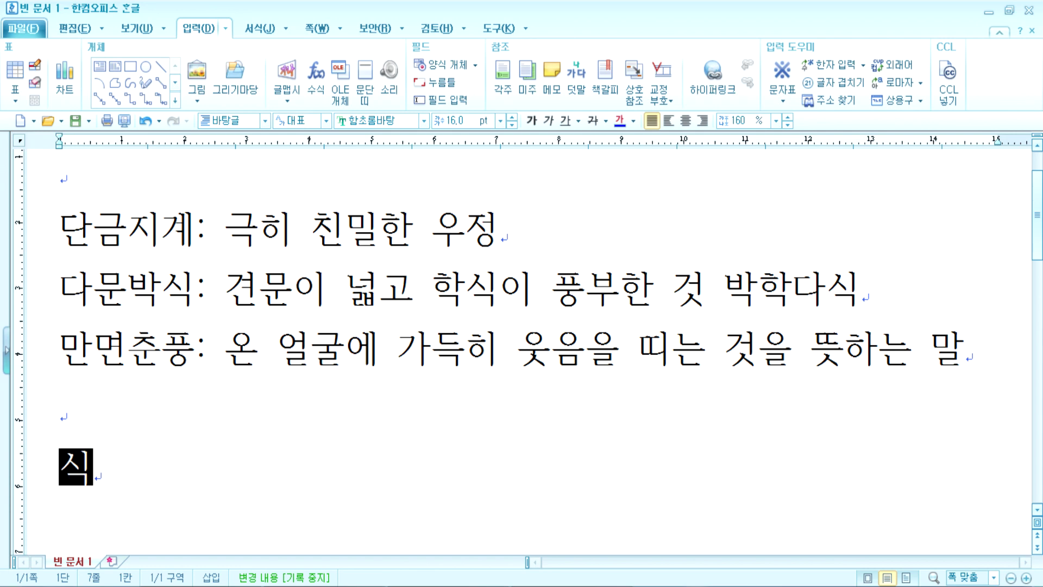
type("ㄴ을 표시")
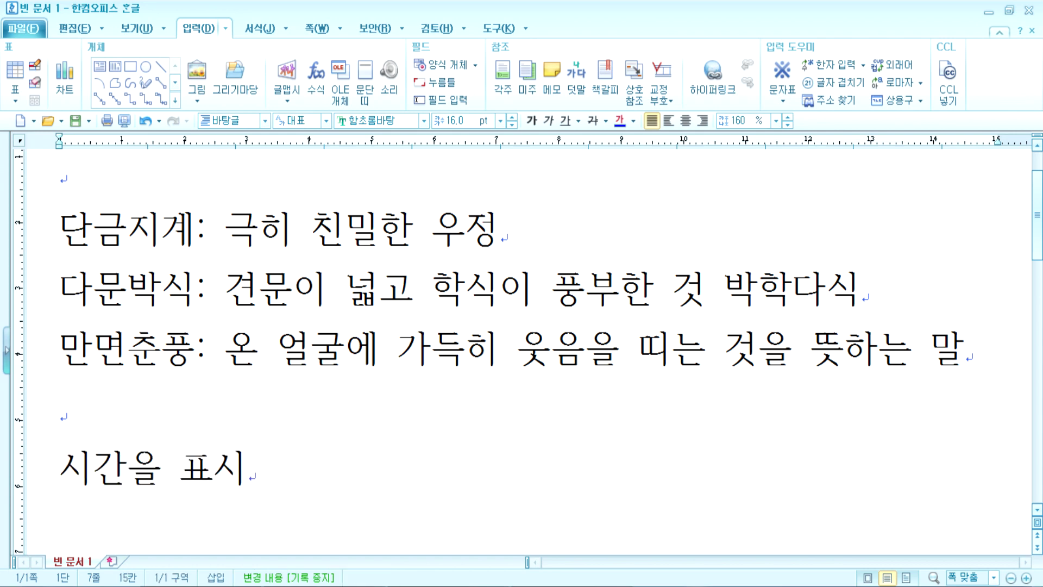
key("Return")
scroll(288, 465, "down", 3)
Step: Type the time line '오전 6시 30분 > 06:30' beneath it
type("ㅇㅗ전 6ㅅ")
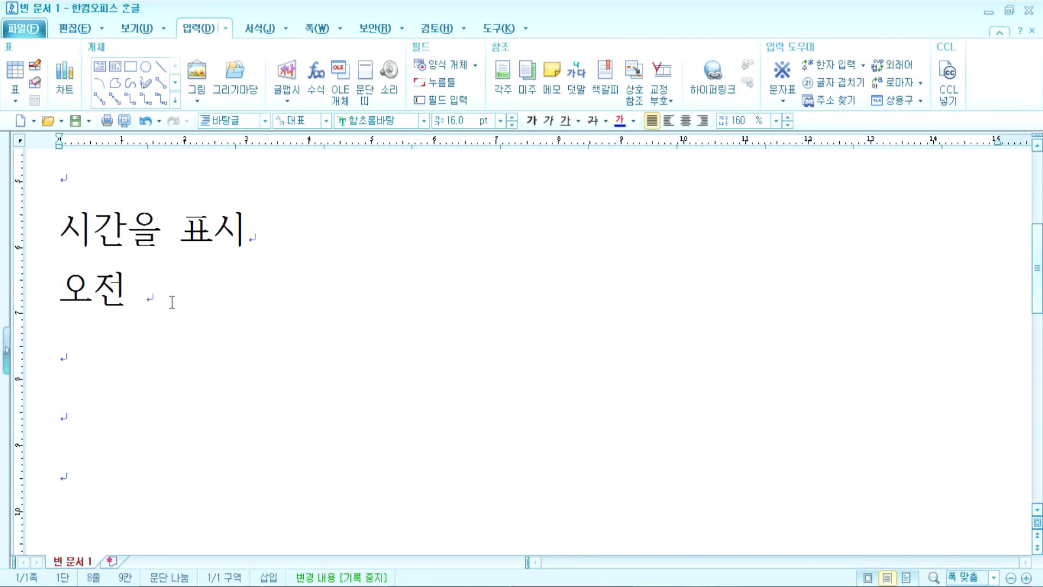
type("ㅣ 30분 ")
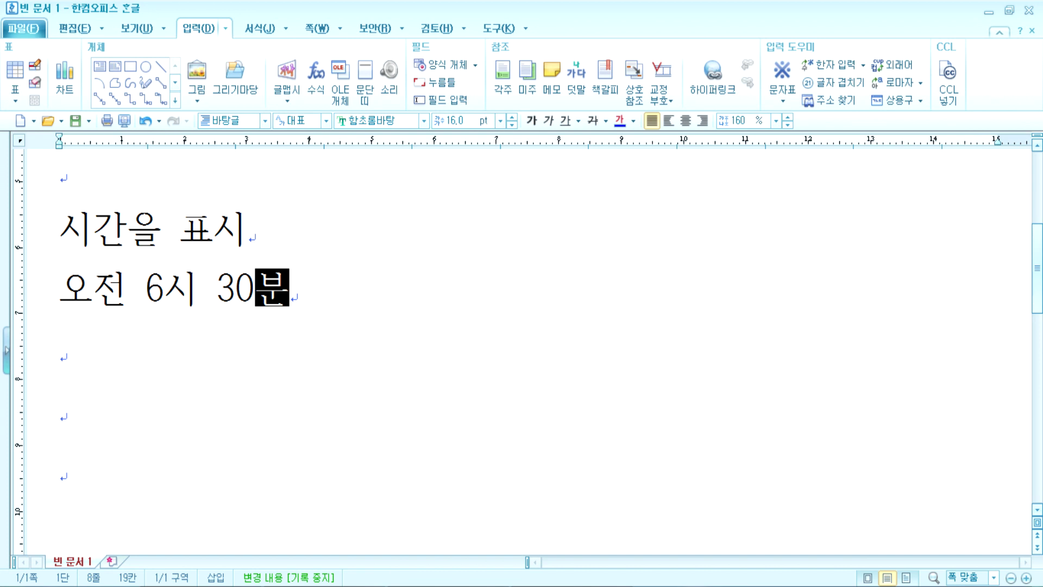
type("?")
key("BackSpace")
key("BackSpace")
type(">")
key("shift+Left")
type("06:30")
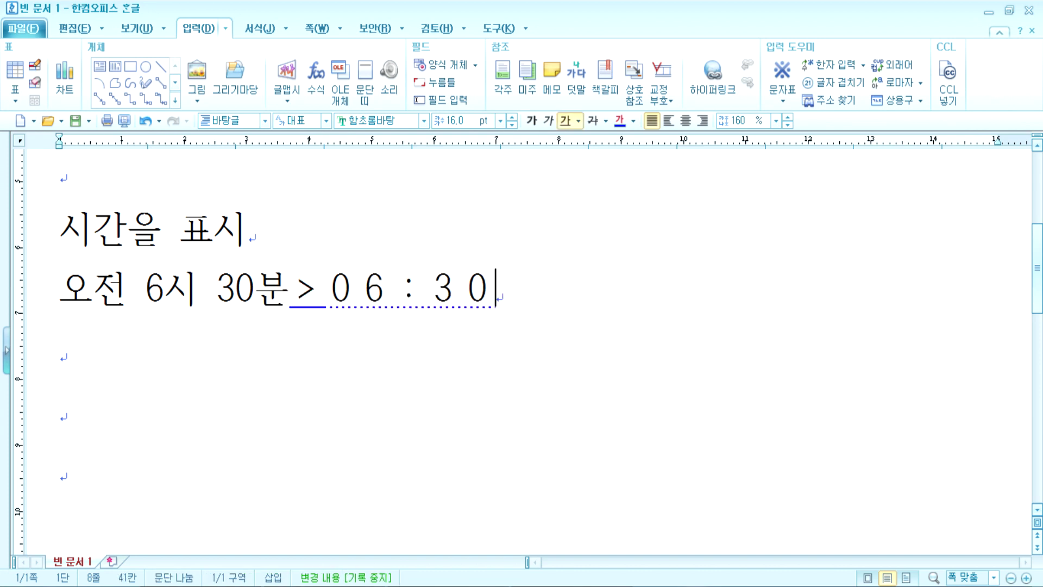
Step: Replace the wide-spaced digits with normal-width 06:30 and put a space before >
key("Left")
key("Left")
key("Left")
key("Left")
key("Left")
key("shift+Left")
key("End")
key("BackSpace")
key("BackSpace")
key("BackSpace")
key("BackSpace")
key("BackSpace")
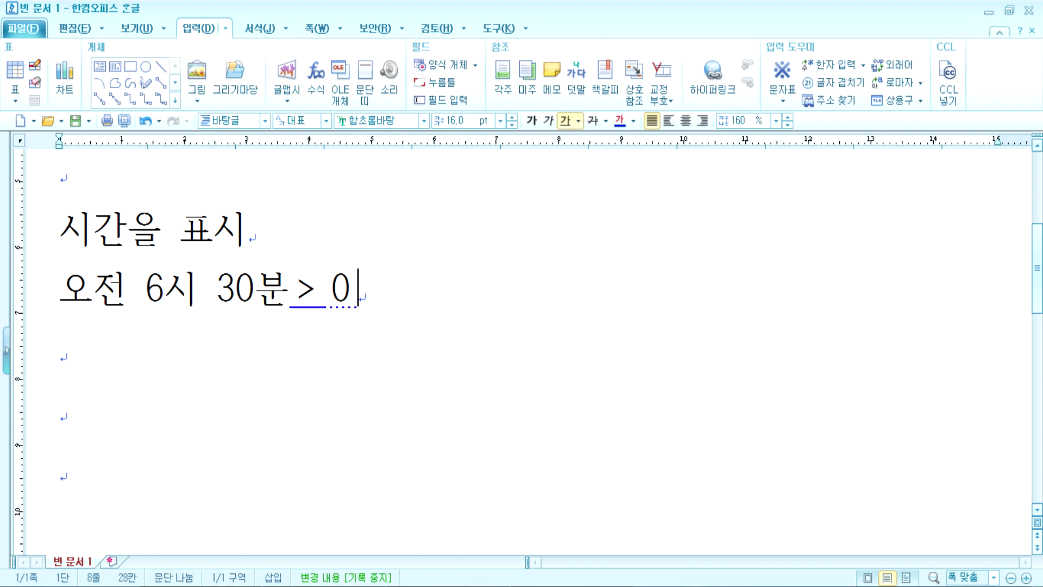
key("shift+Left")
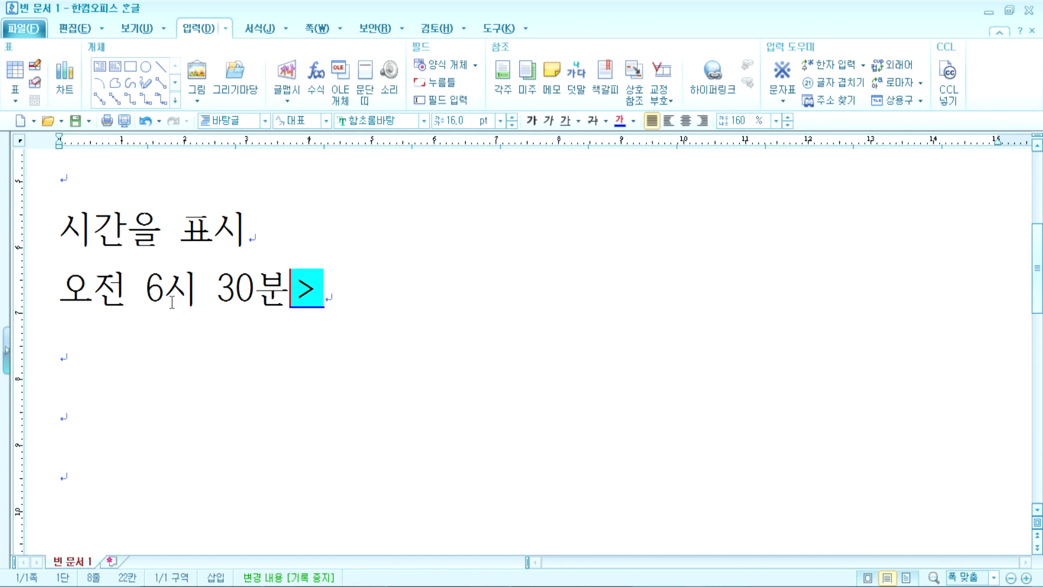
key("Right")
key("Left")
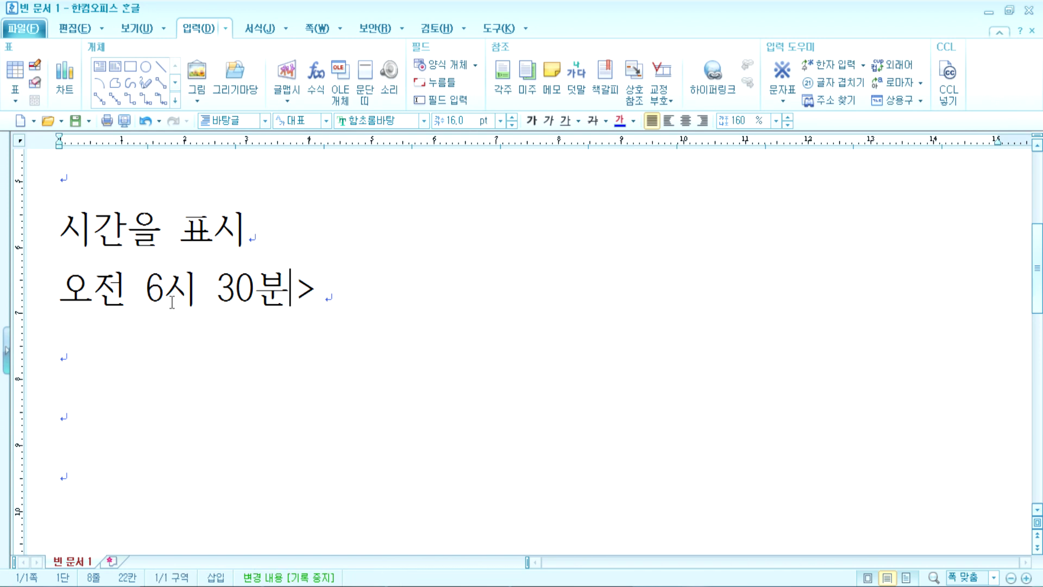
key("Right")
type("06:30")
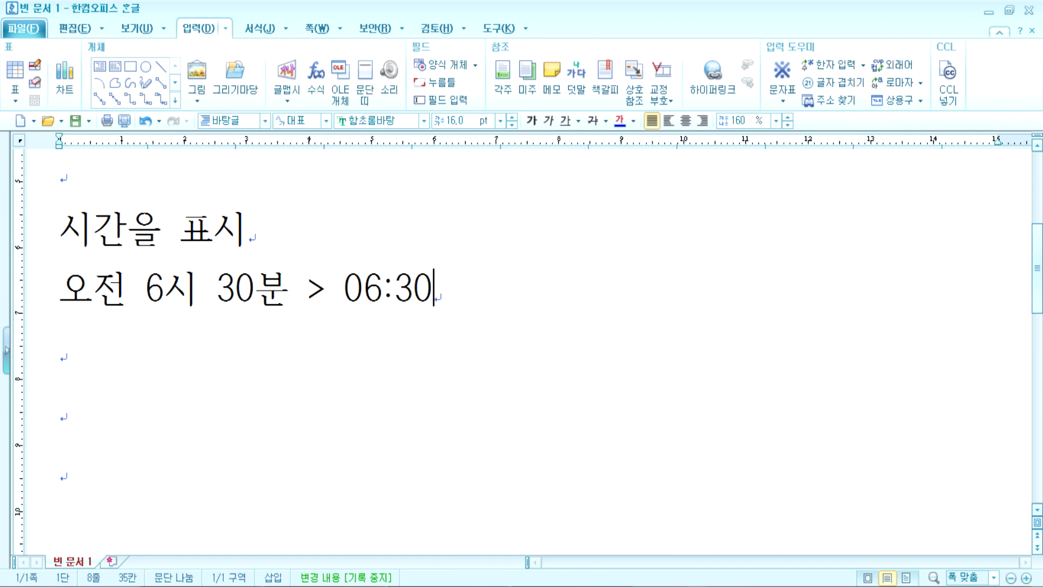
left_click(81, 294)
left_click_drag(82, 294, 291, 294)
left_click(106, 292)
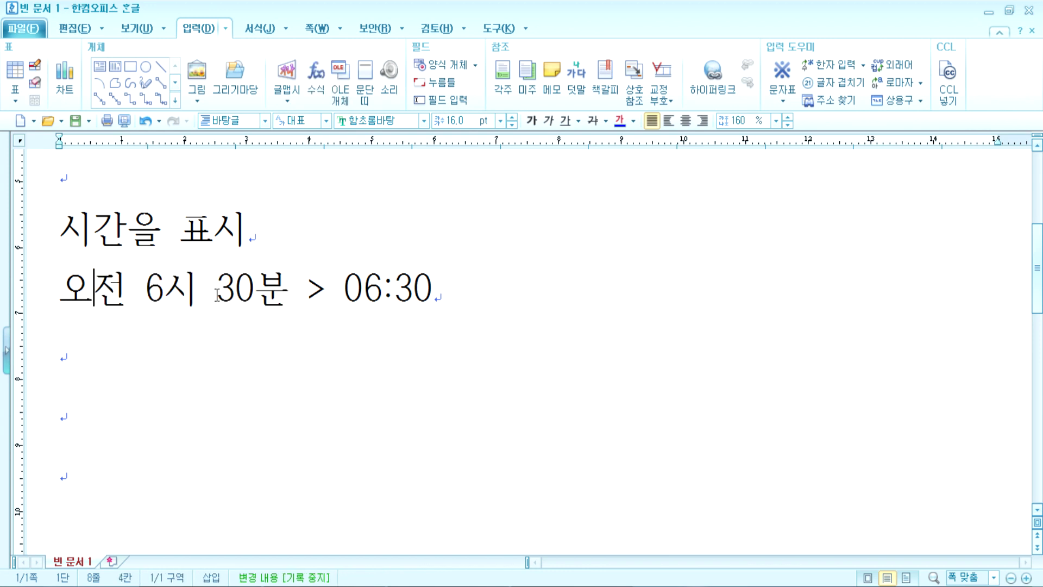
left_click_drag(336, 295, 396, 299)
left_click(436, 293)
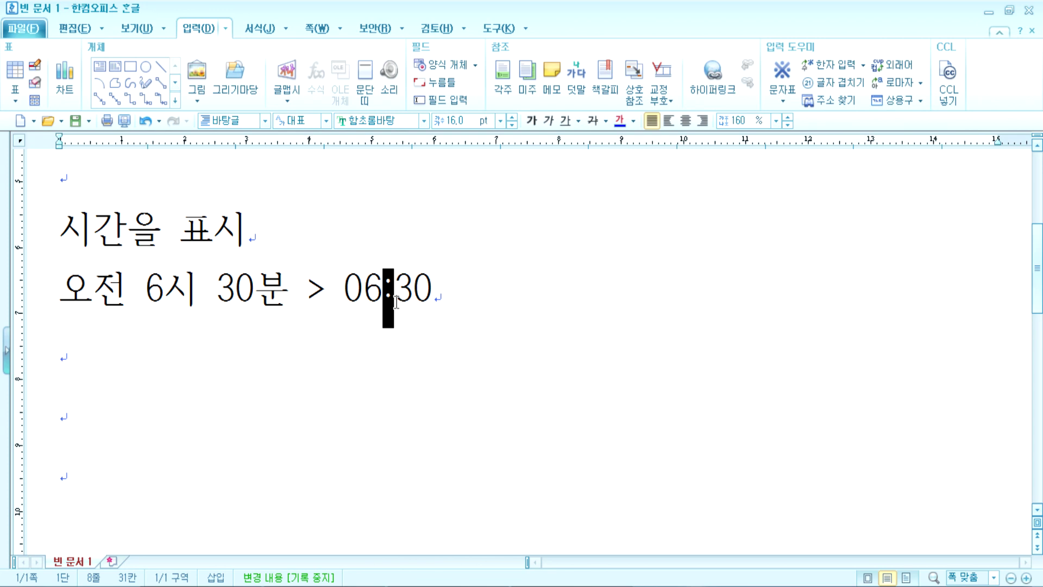
left_click(60, 297)
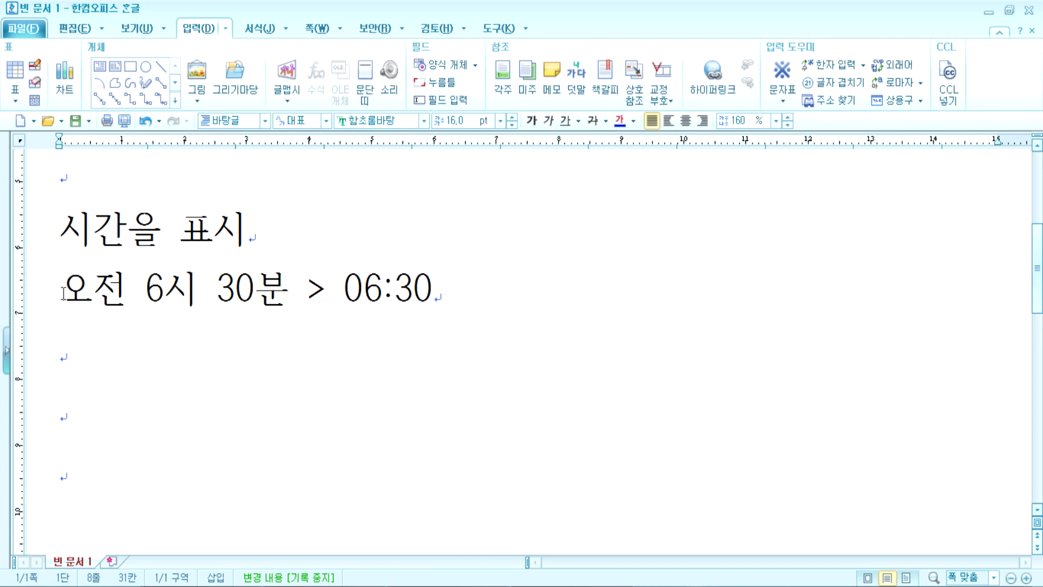
left_click_drag(342, 293, 450, 292)
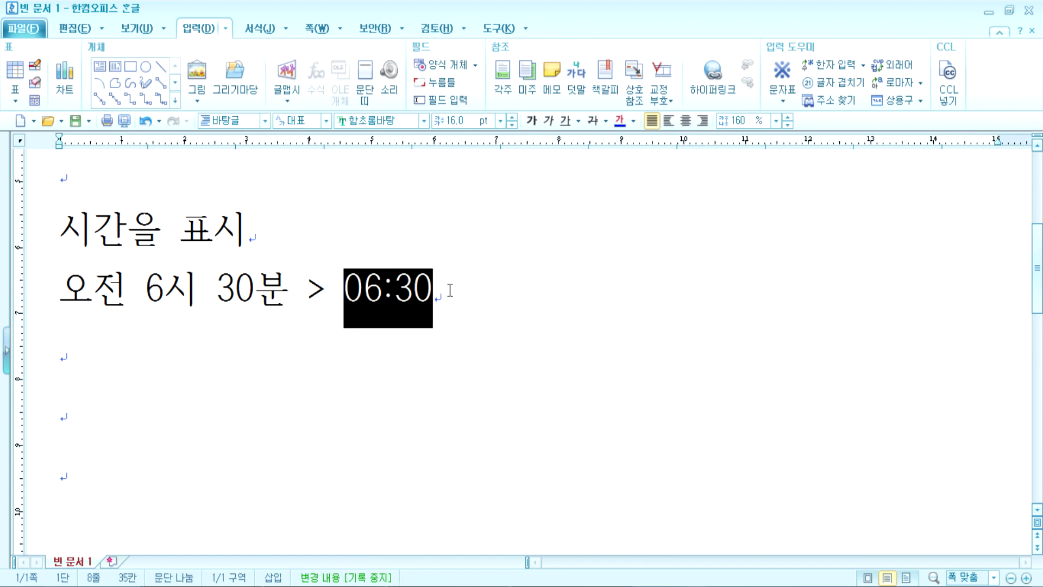
left_click(451, 289)
left_click_drag(383, 290, 394, 290)
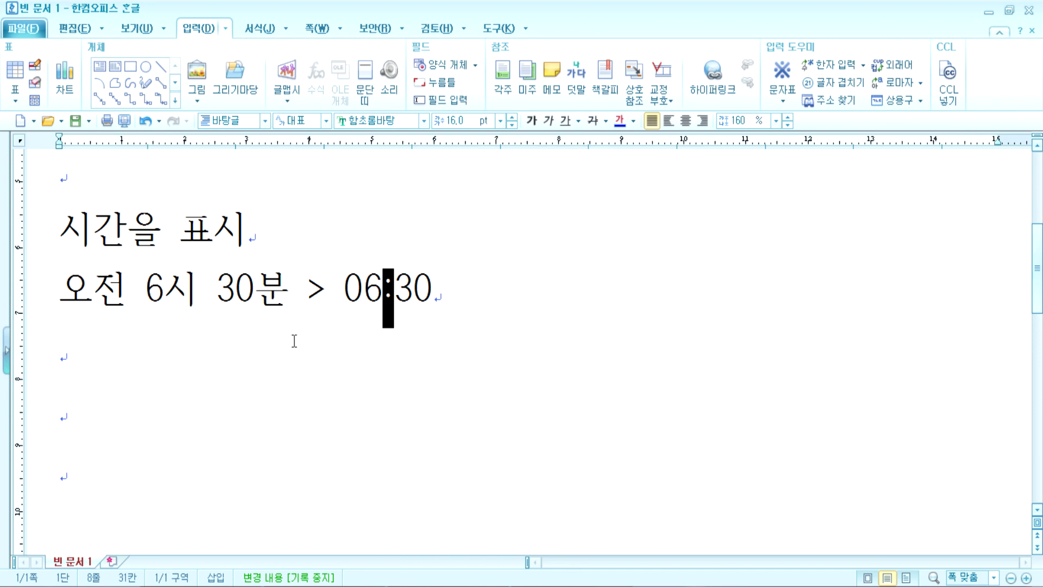
scroll(313, 333, "up", 3)
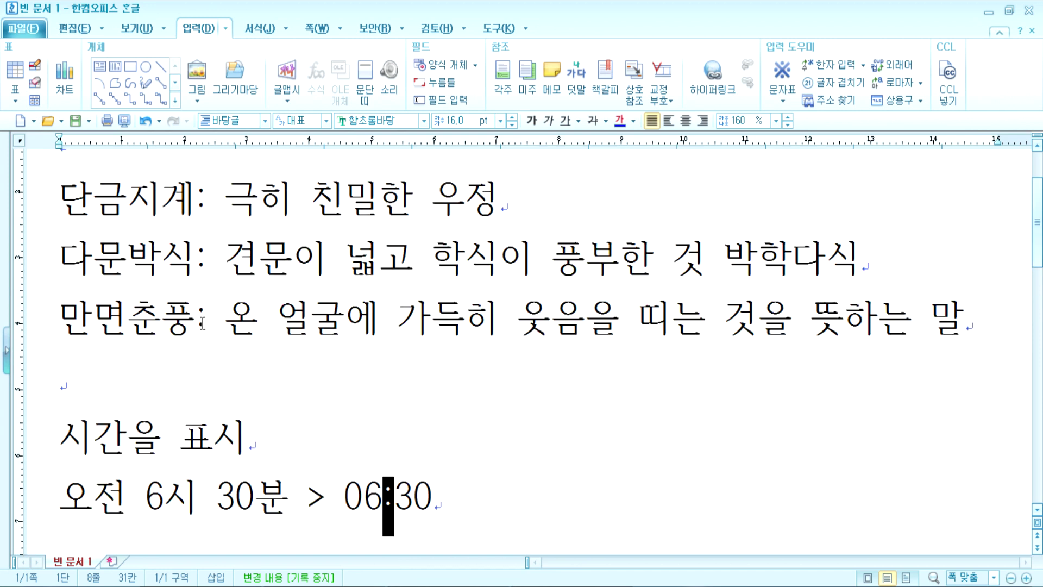
left_click_drag(197, 323, 224, 324)
scroll(249, 354, "down", 1)
scroll(249, 354, "down", 2)
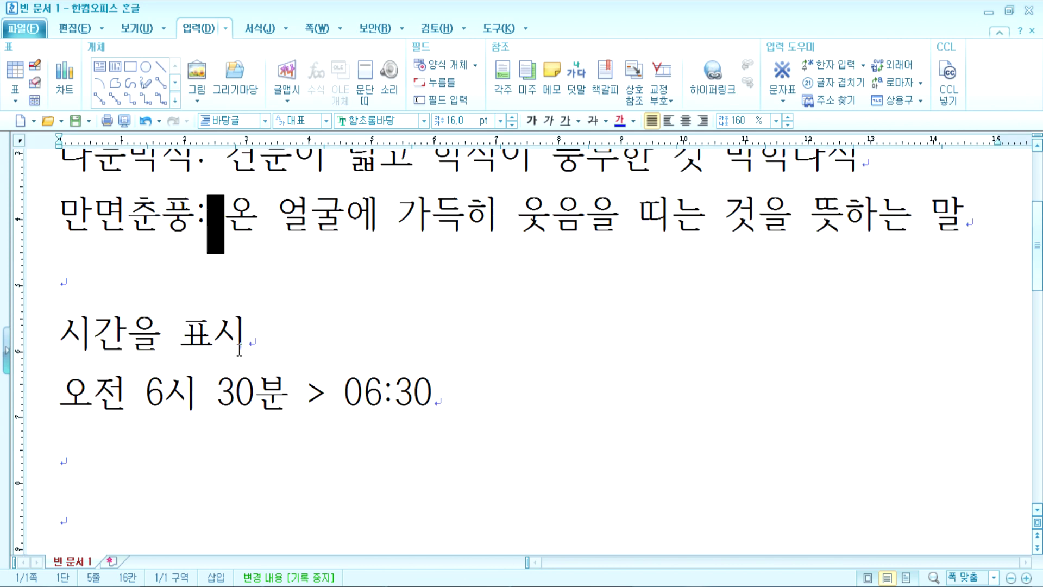
Step: Type “내용” in curly quotes on the empty line under 만면춘풍
left_click(145, 301)
type("\"")
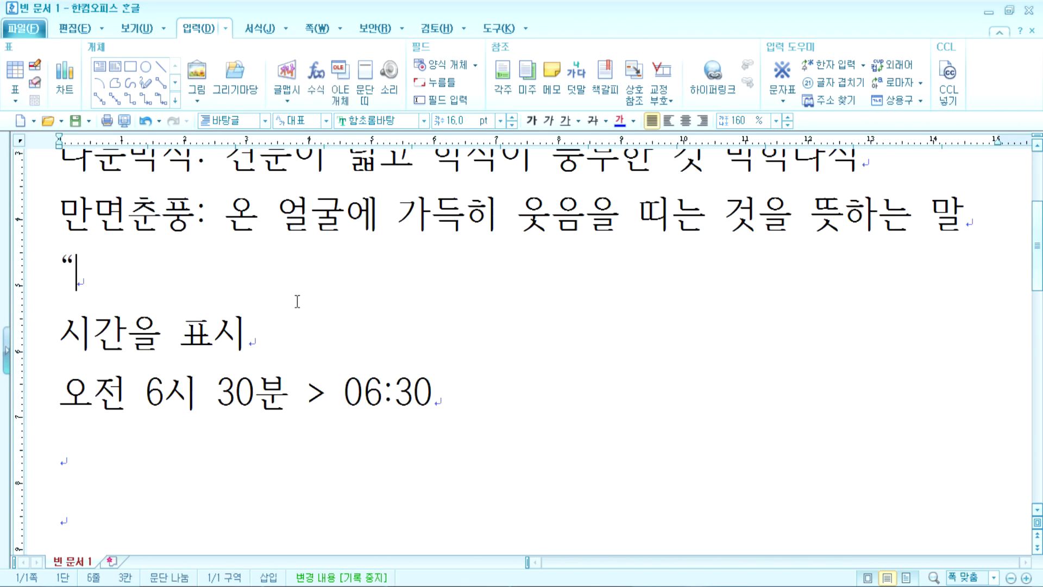
type("내용\"")
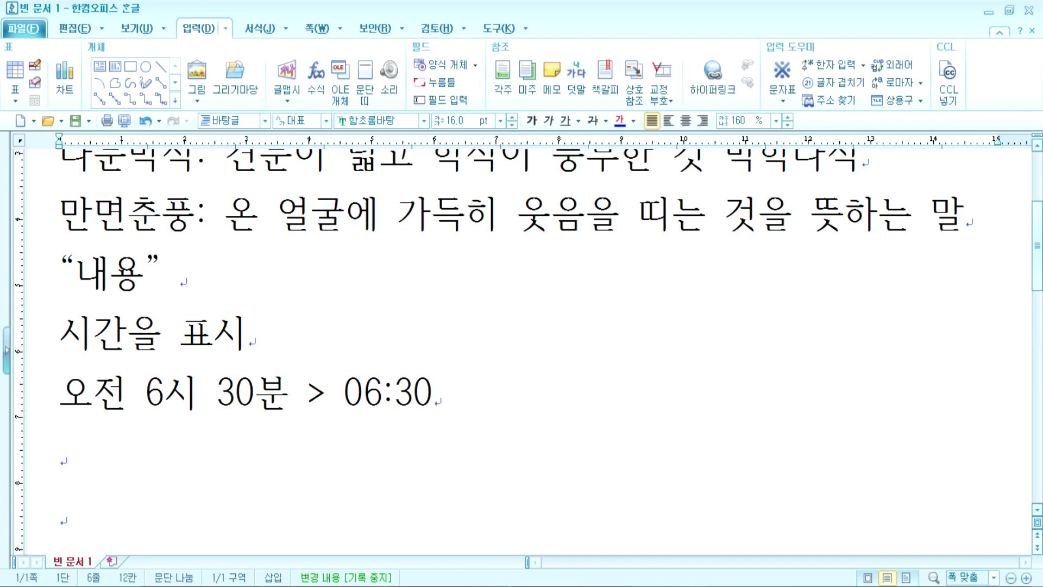
left_click_drag(160, 276, 194, 276)
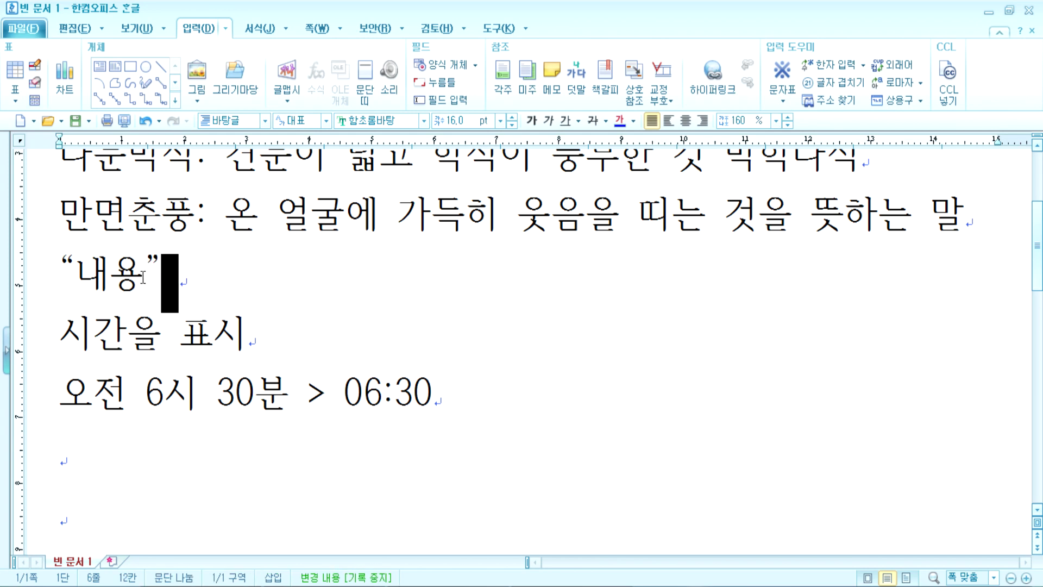
left_click(80, 267)
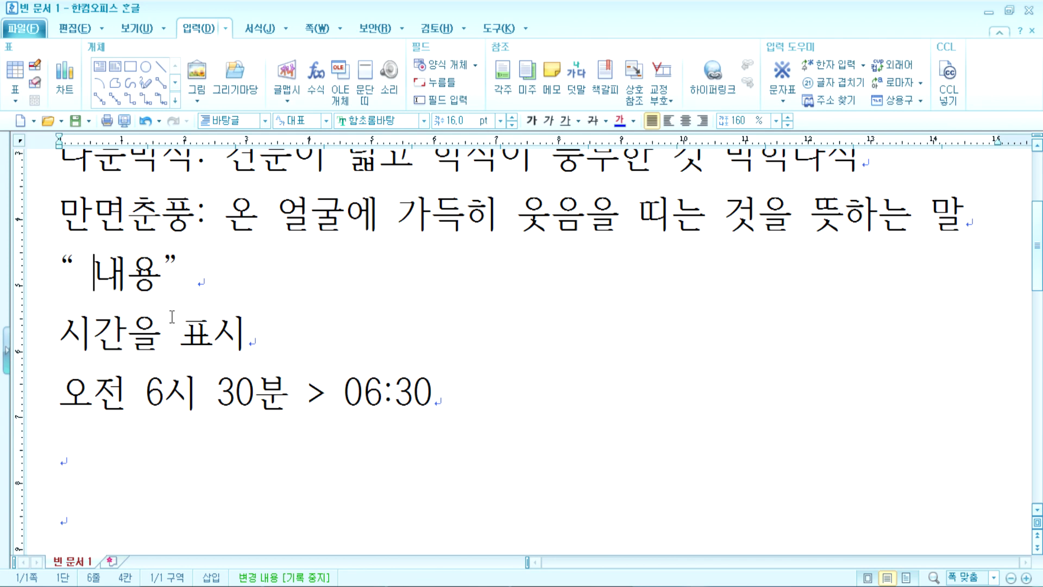
key("BackSpace")
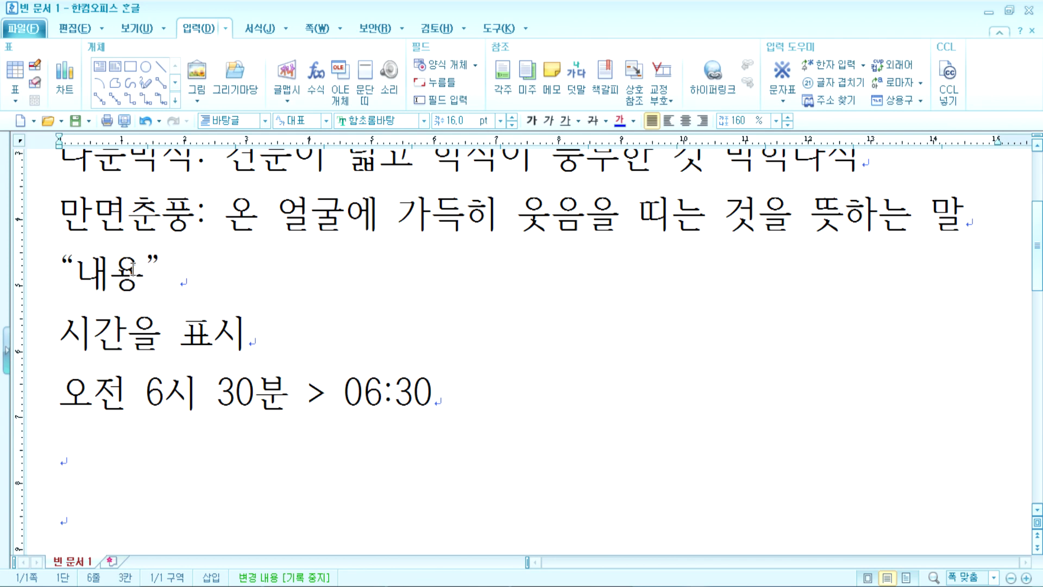
left_click(193, 277)
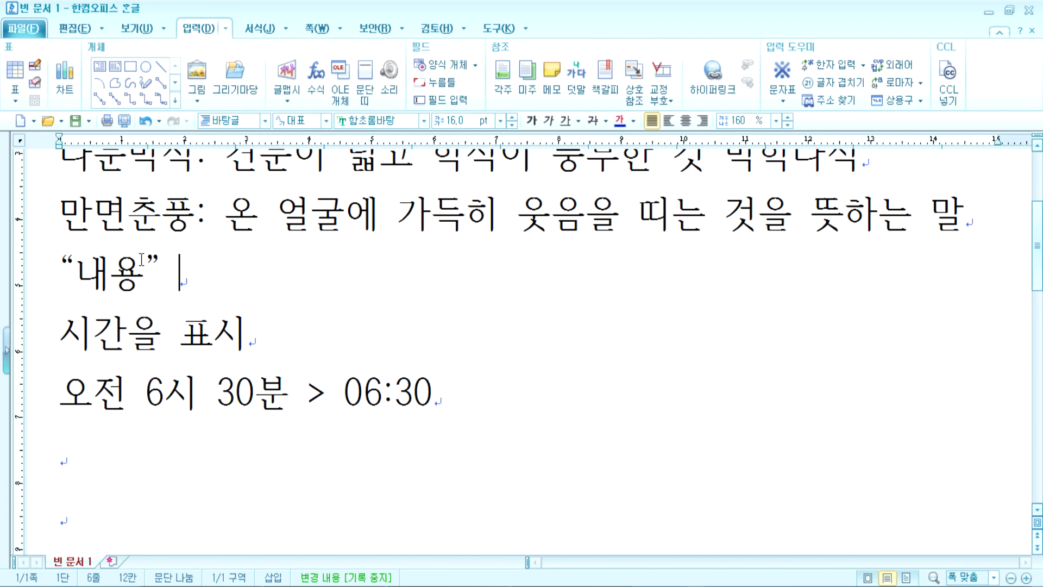
Step: Remove the extra space inside the quotes, then select the “내용” and time lines
left_click_drag(140, 261, 162, 265)
left_click(174, 278)
left_click(163, 273)
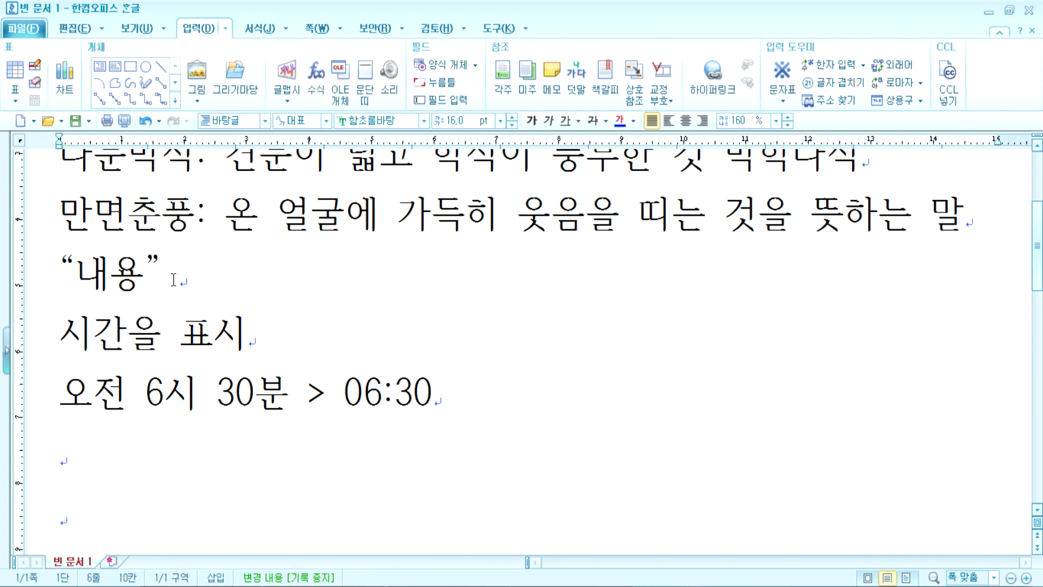
left_click_drag(74, 261, 59, 267)
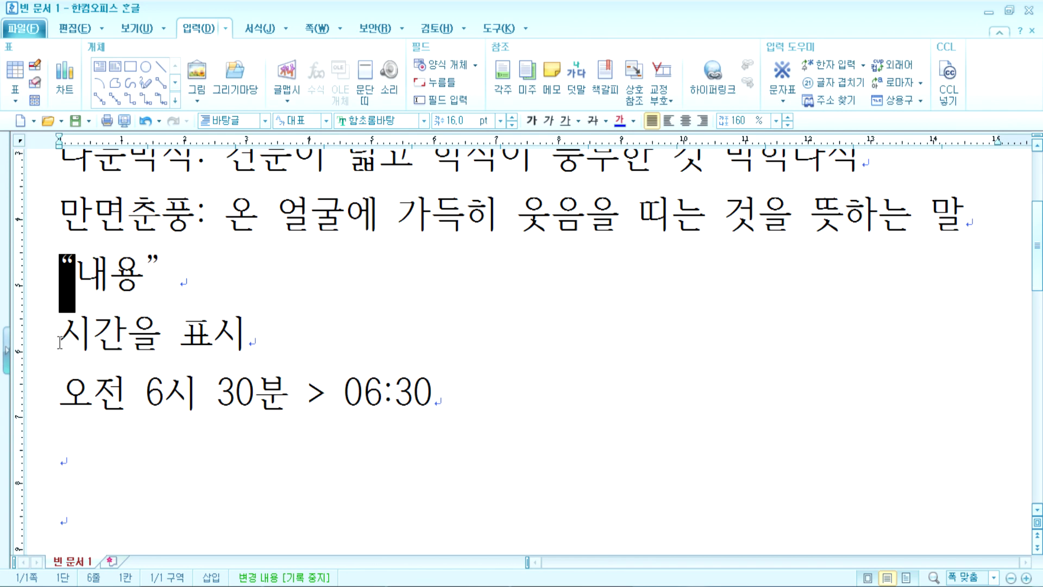
double_click(86, 274)
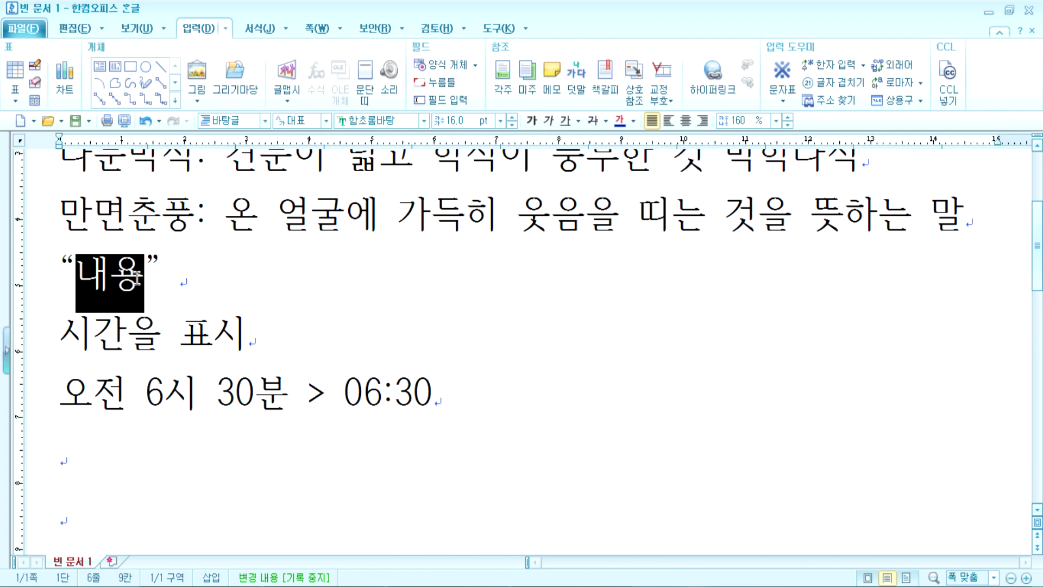
left_click(85, 274)
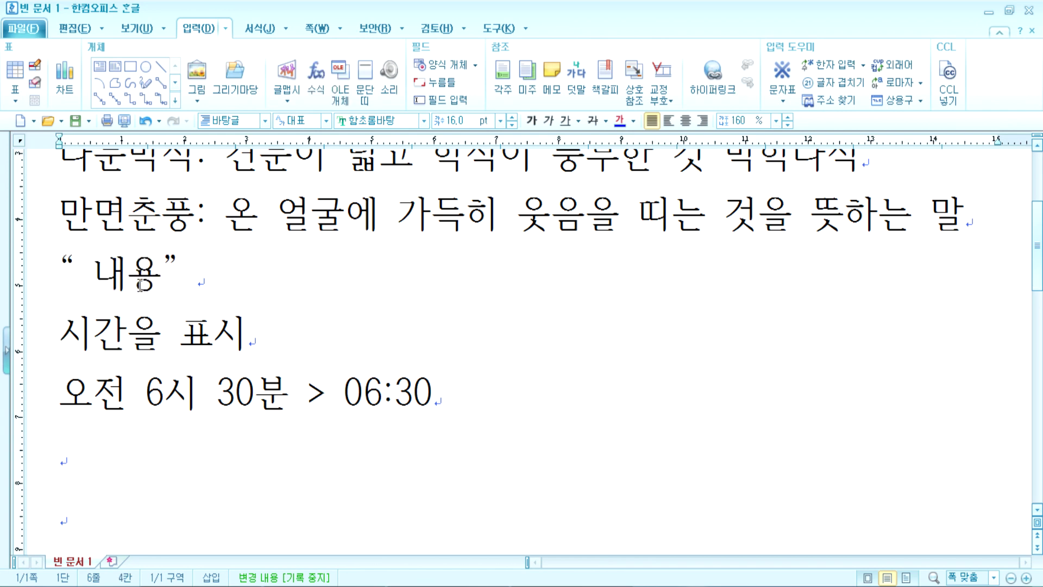
key("BackSpace")
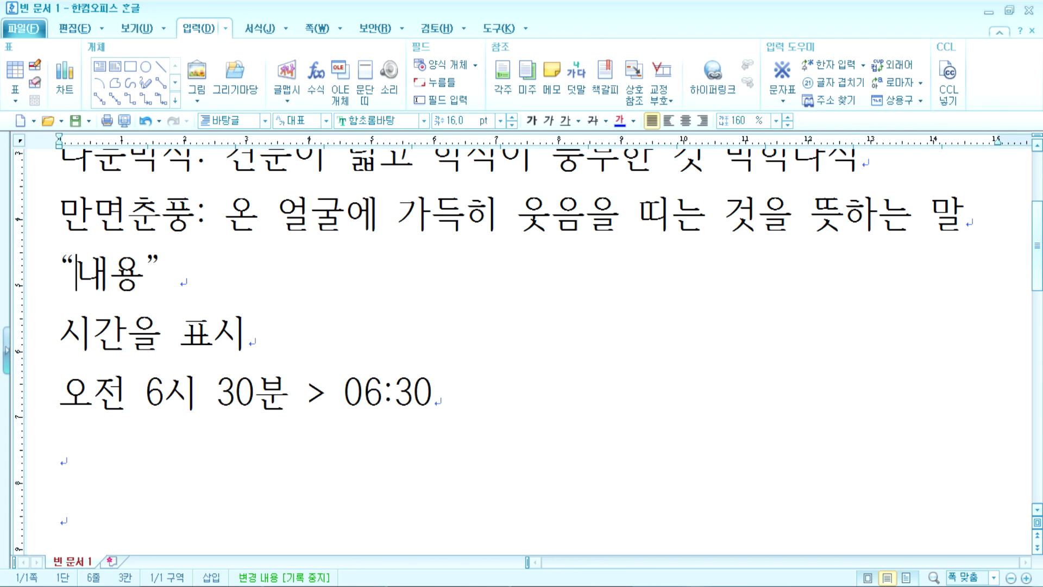
left_click_drag(25, 277, 23, 410)
Step: Delete the selected lines and bring up Hanja conversion (F9) for 단금지계, showing 斷金之契
key("Delete")
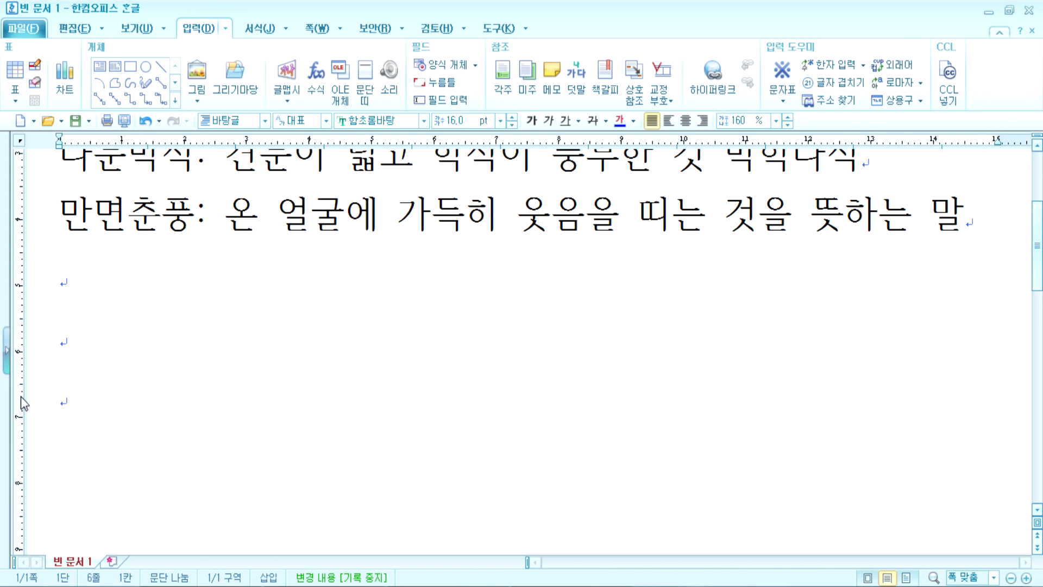
scroll(79, 352, "up", 2)
scroll(91, 348, "up", 2)
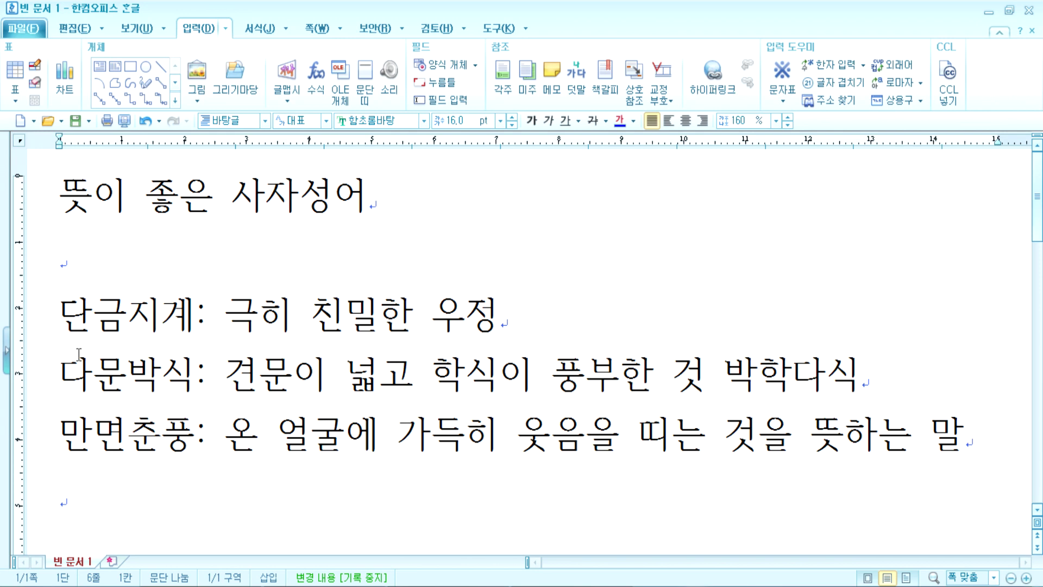
left_click(192, 322)
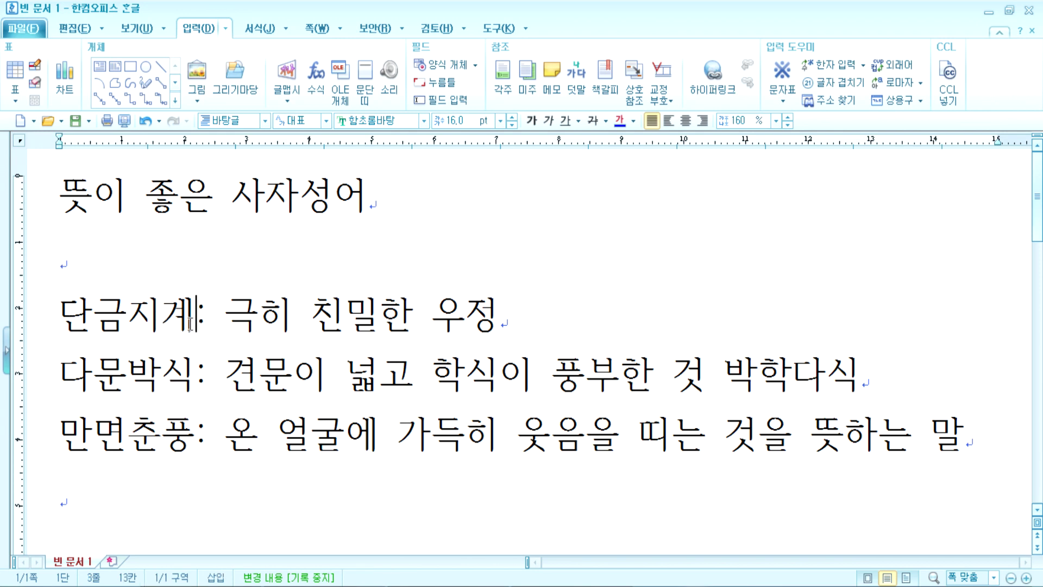
key("F9")
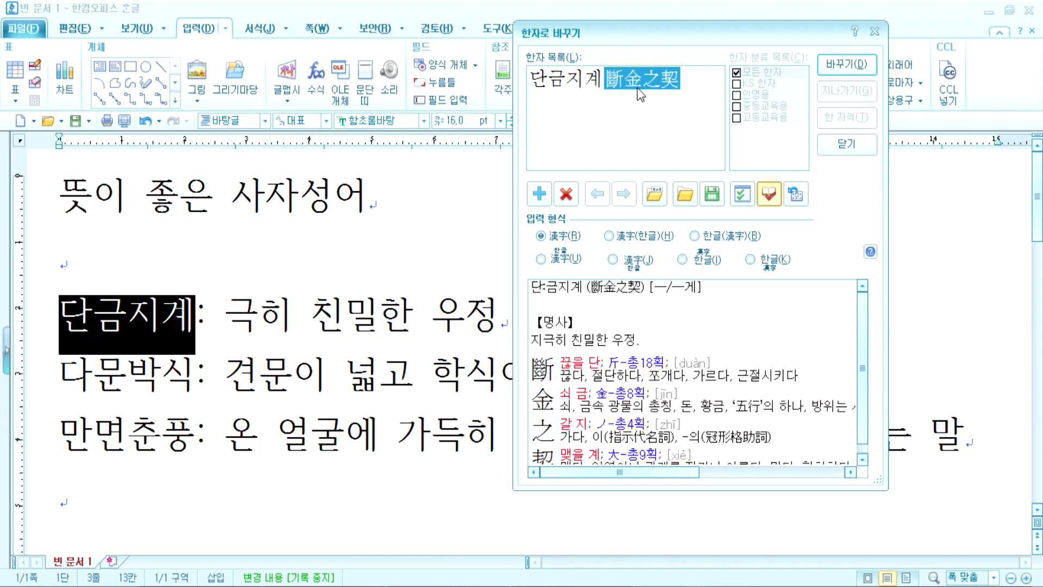
Step: Convert 단금지계 to 단금지계(斷金之契) and 다문박식 to 多聞博識(다문박식)
left_click(714, 239)
left_click(847, 63)
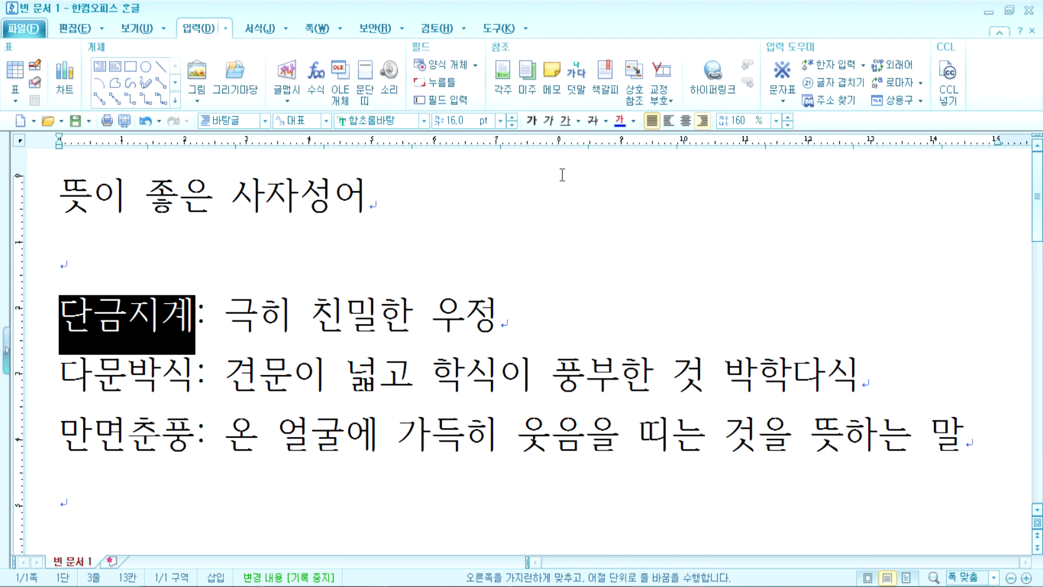
left_click(194, 377)
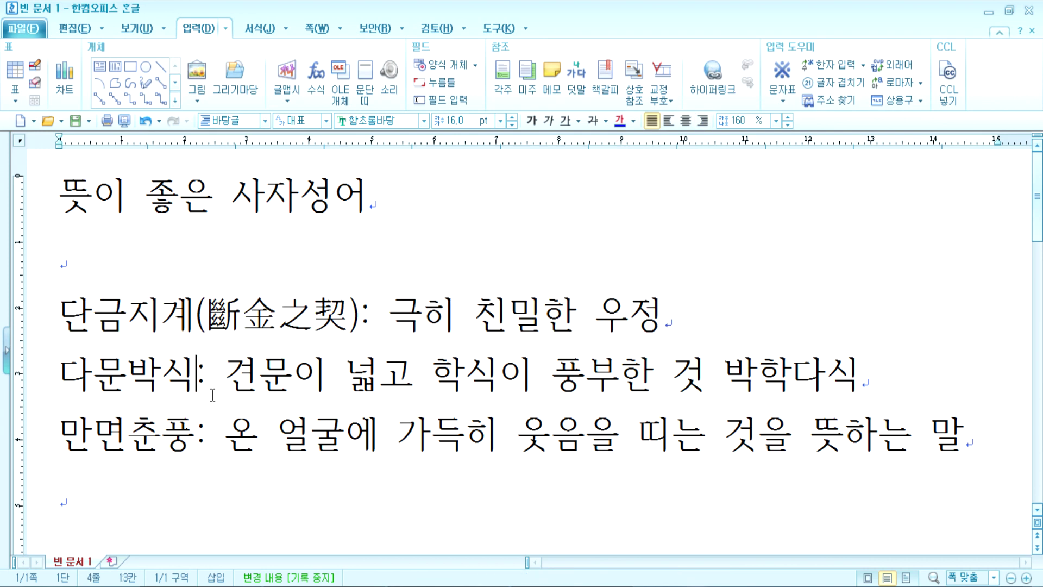
key("F9")
left_click(656, 235)
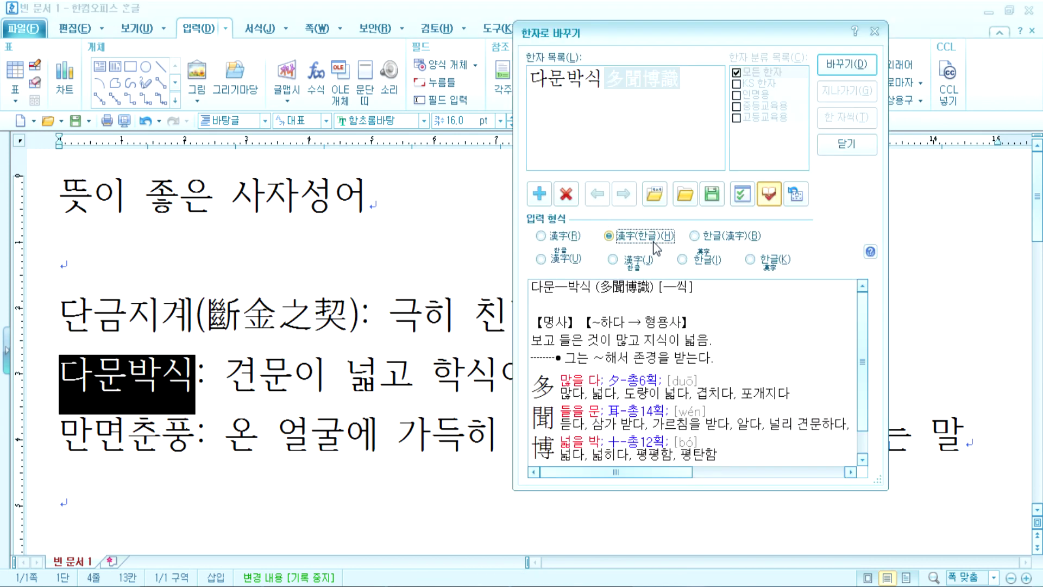
left_click(847, 63)
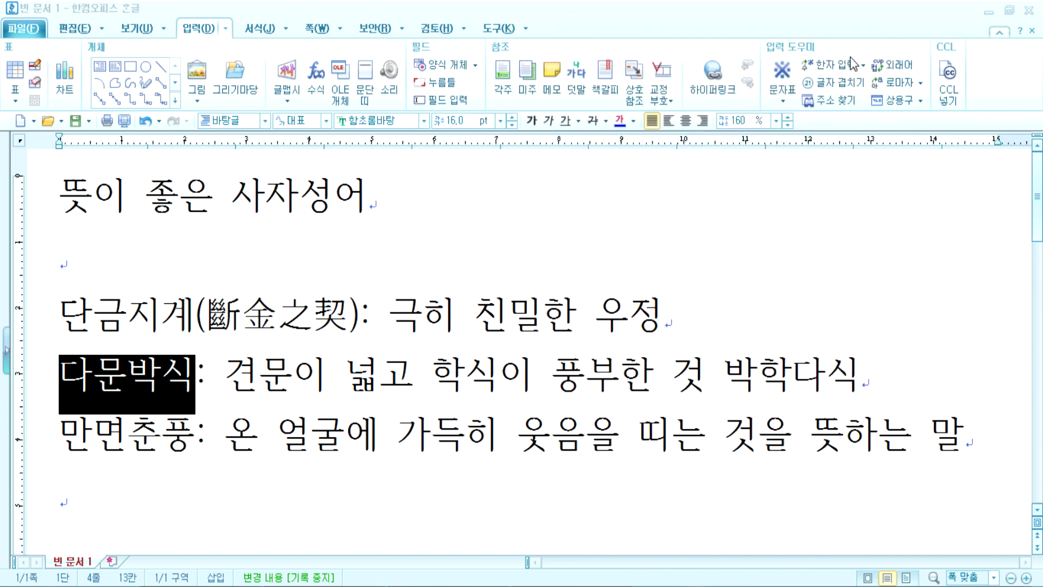
Step: Convert 만면춘풍 to Hanja only, so 만면 becomes 滿面 and 춘풍 becomes 春風
left_click(184, 501)
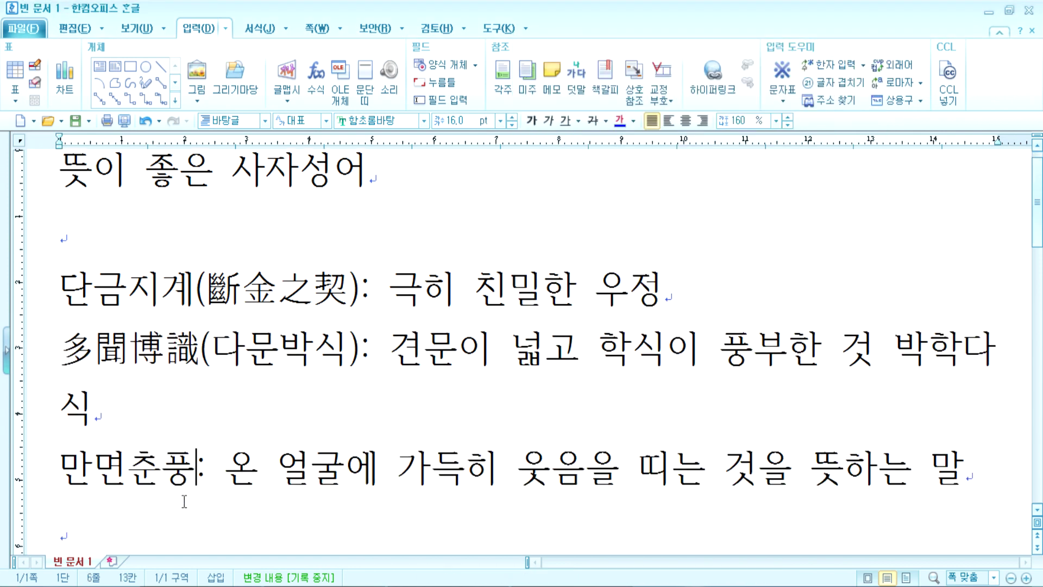
key("F9")
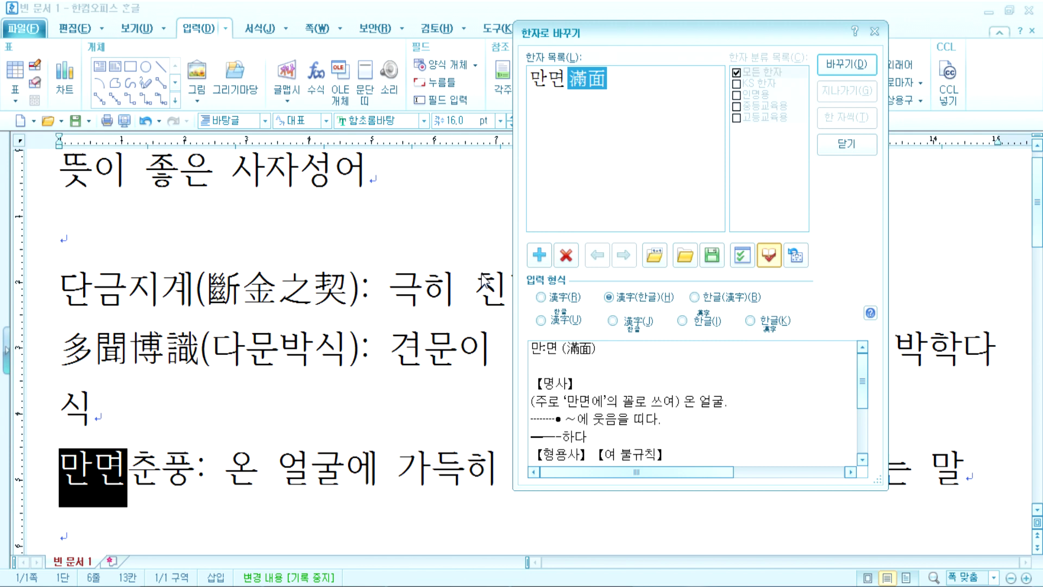
left_click(546, 301)
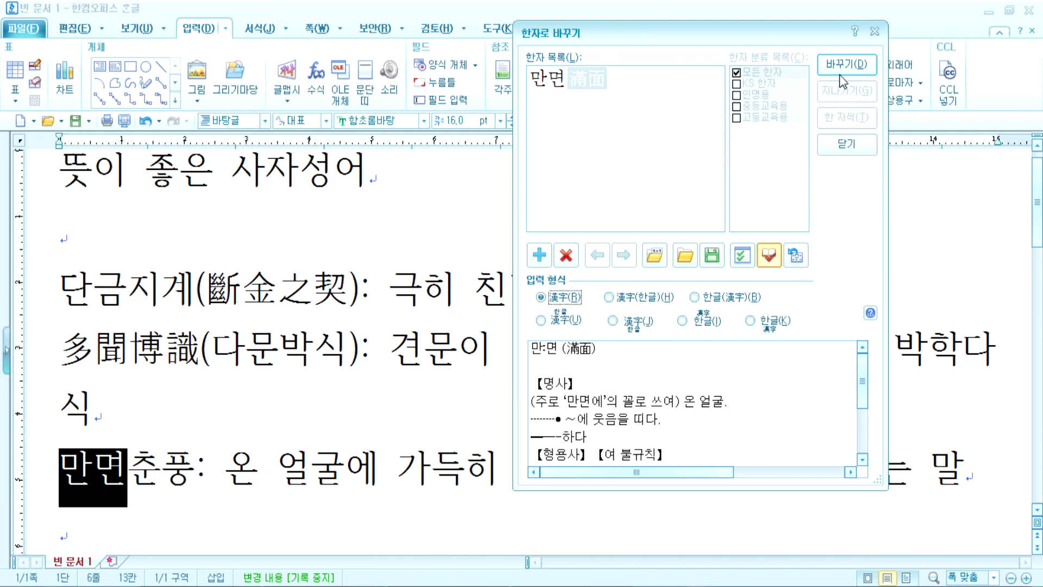
left_click(843, 65)
key("F9")
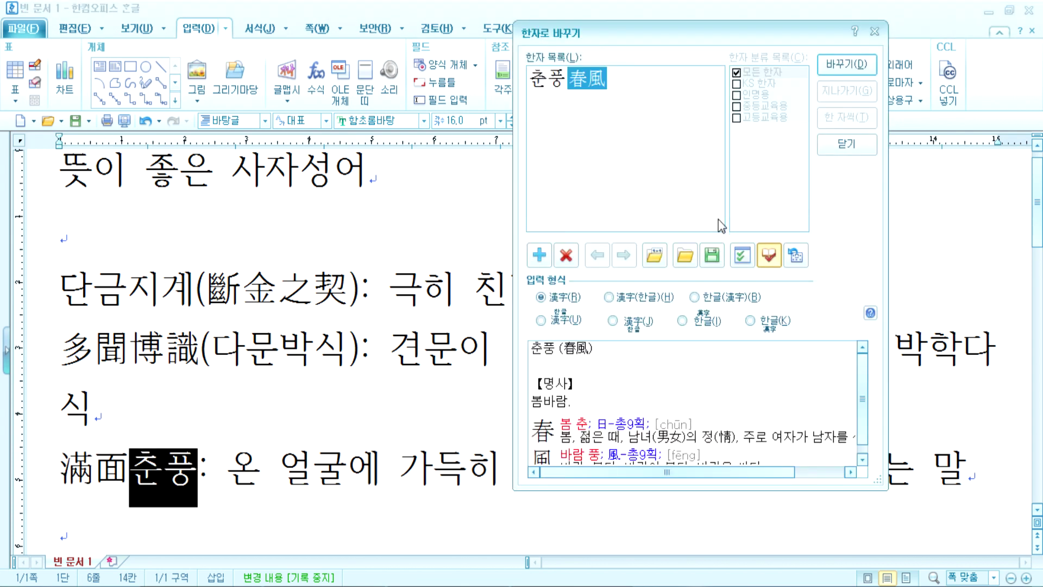
left_click(840, 66)
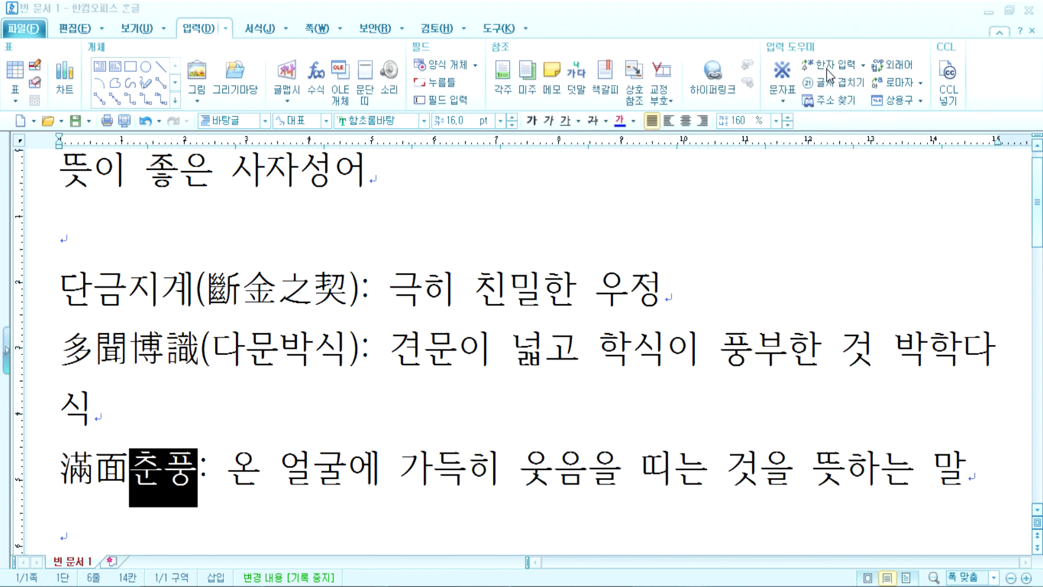
Step: Add the Hangul reading (만면춘풍) right after 滿面春風
left_click_drag(61, 347, 364, 341)
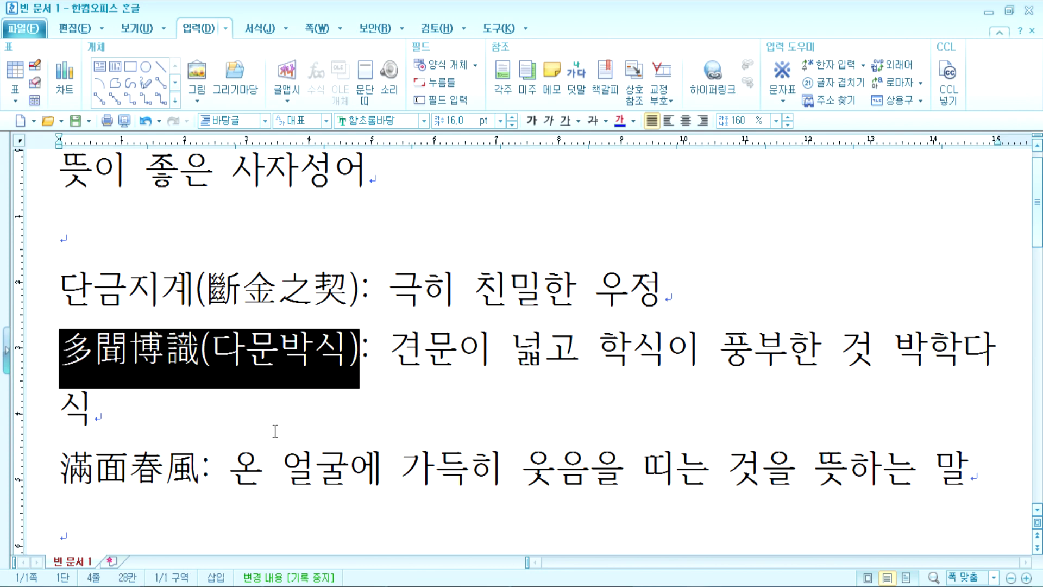
left_click(200, 469)
type("(ㅁ")
type("만면춘풍")
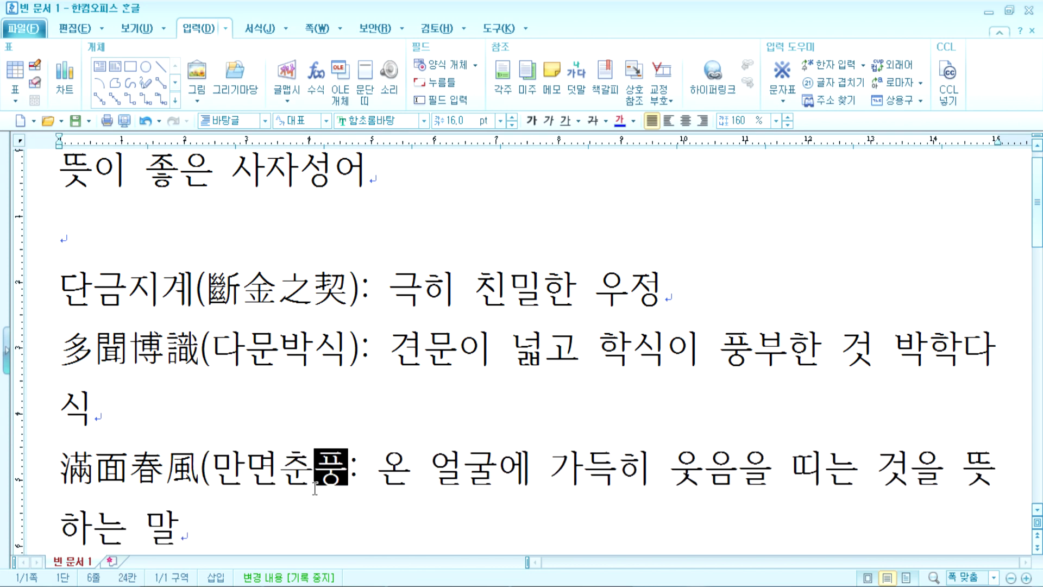
type(")")
scroll(296, 484, "down", 2)
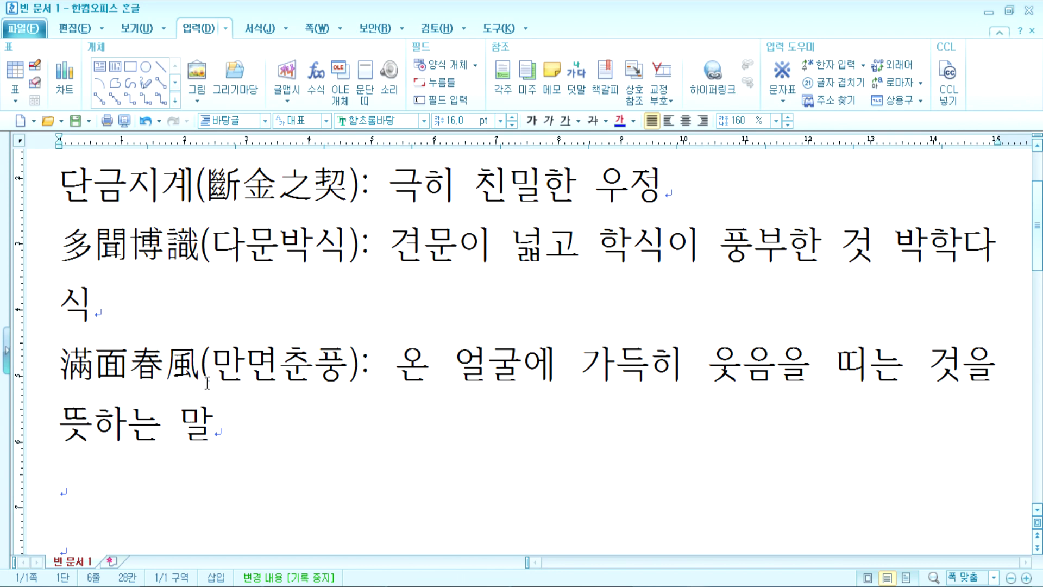
Step: Delete 滿面春風( and the closing bracket, leaving plain 만면춘풍
left_click_drag(221, 370, 59, 369)
key("Delete")
left_click(193, 374)
key("Delete")
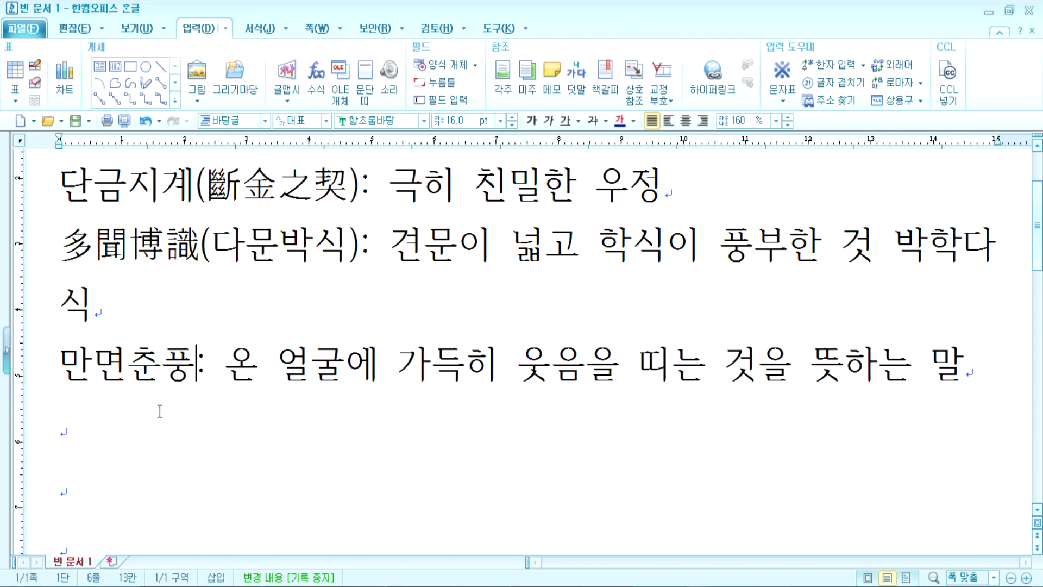
left_click_drag(75, 243, 356, 243)
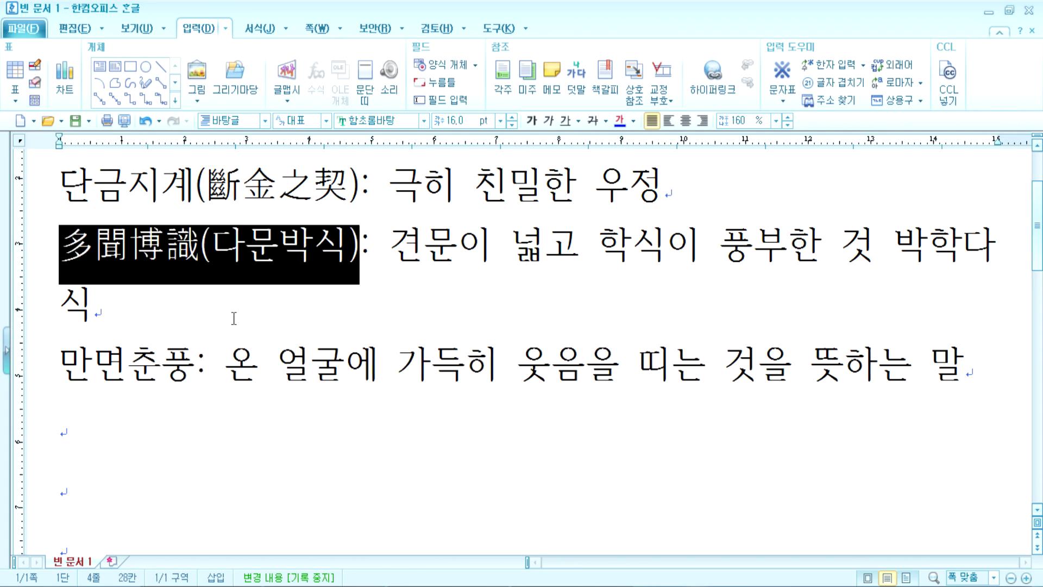
Step: Reconvert 만면 to 滿面(만면) and 춘풍 to 春風(춘풍) using the 漢字(한글) format
left_click(125, 371)
key("F9")
key("Escape")
key("F9")
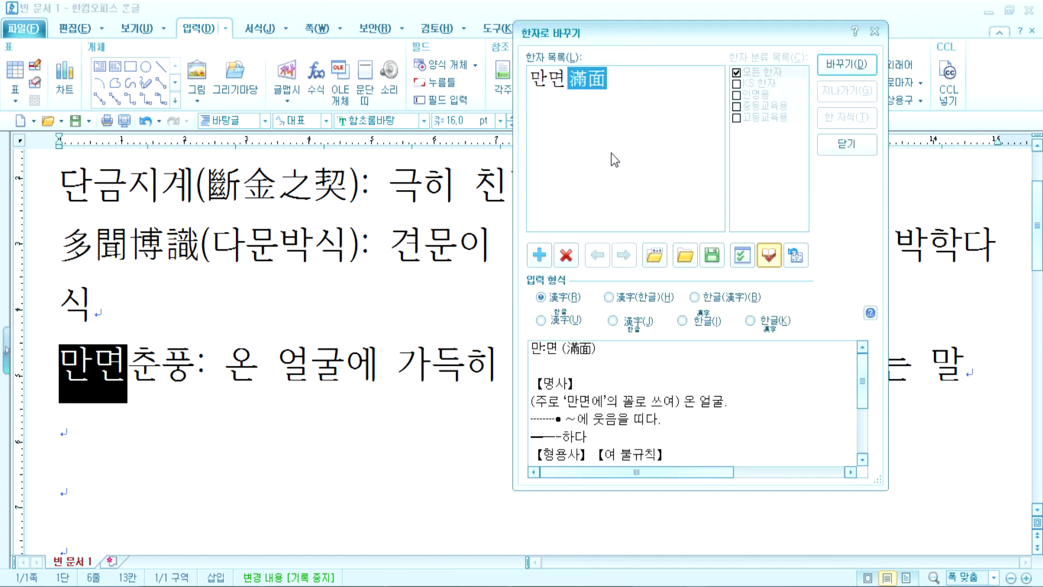
left_click(611, 298)
left_click(851, 65)
left_click(286, 369)
key("F9")
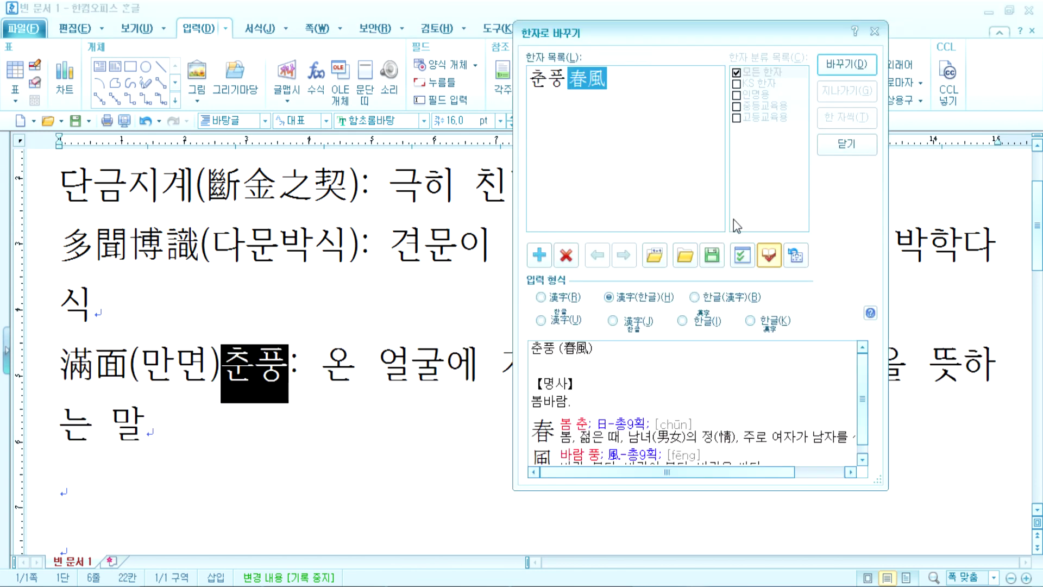
left_click(850, 65)
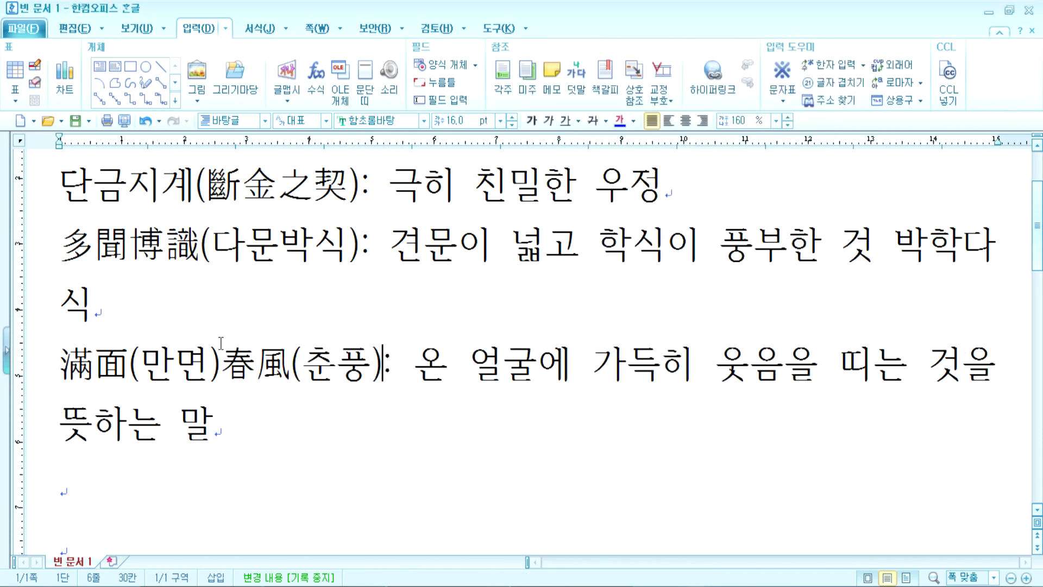
Step: Rearrange the pieces into 滿面春風 and erase the Hangul reading
left_click_drag(222, 365, 131, 372)
left_click(291, 380)
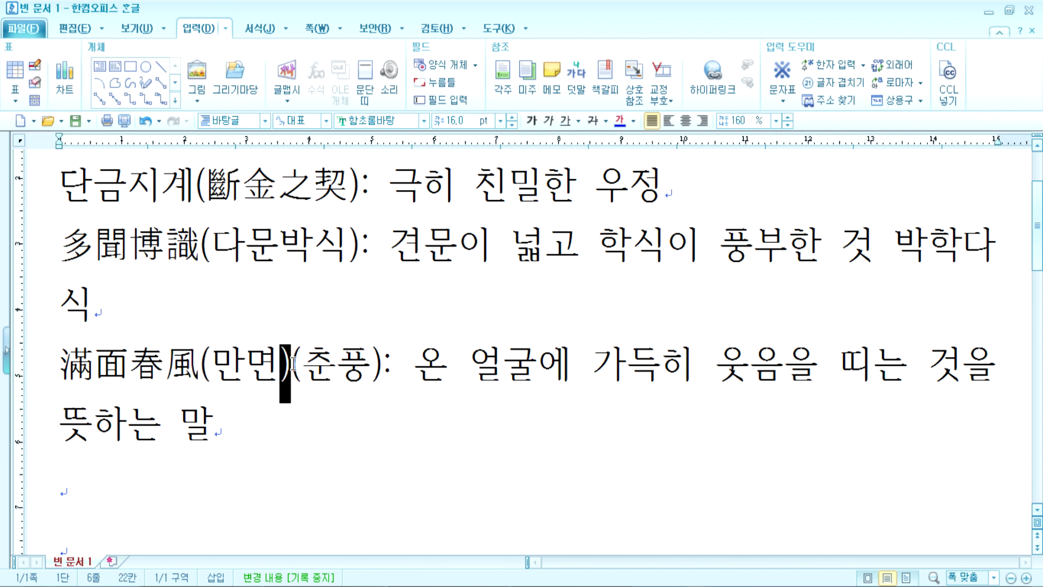
key("Delete")
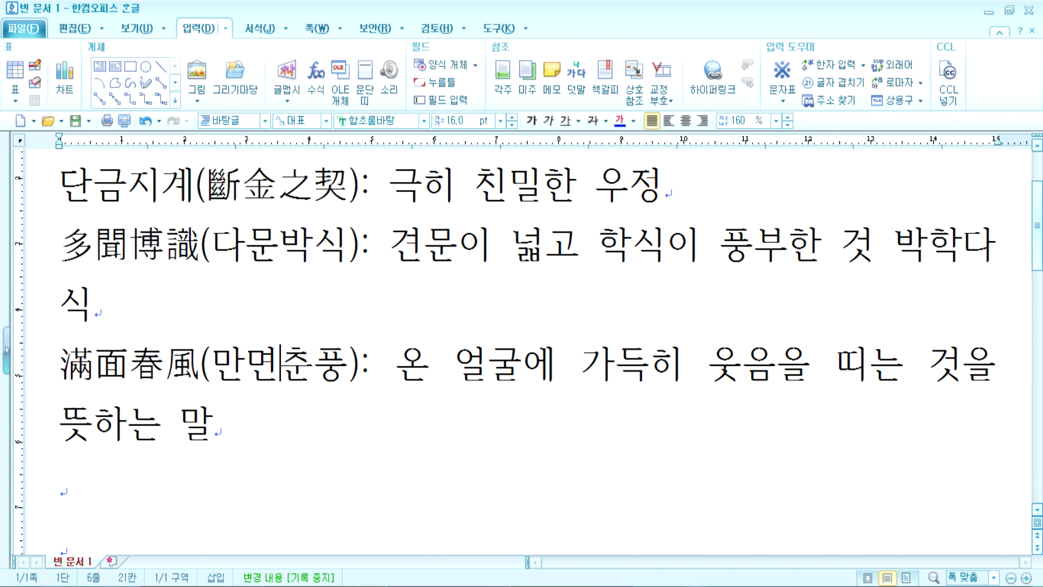
key("BackSpace")
key("BackSpace")
key("BackSpace")
key("Delete")
key("Delete")
key("Delete")
left_click(101, 451)
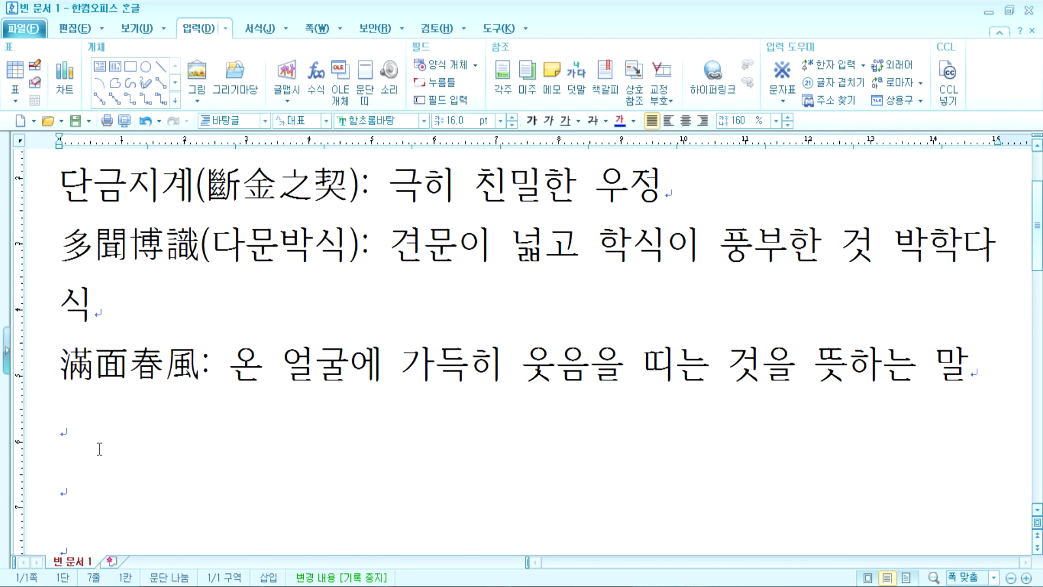
Step: Switch to the Notepad notes and add a blank line
key("alt+Tab")
scroll(170, 428, "down", 1)
key("Return")
key("Return")
key("Return")
key("Return")
scroll(68, 380, "down", 4)
Step: Type 언론, 잡지, 신문, 방송에서는 한자표기를 하지말자 on the line under the 이때… sentence
left_click(24, 247)
key("Up")
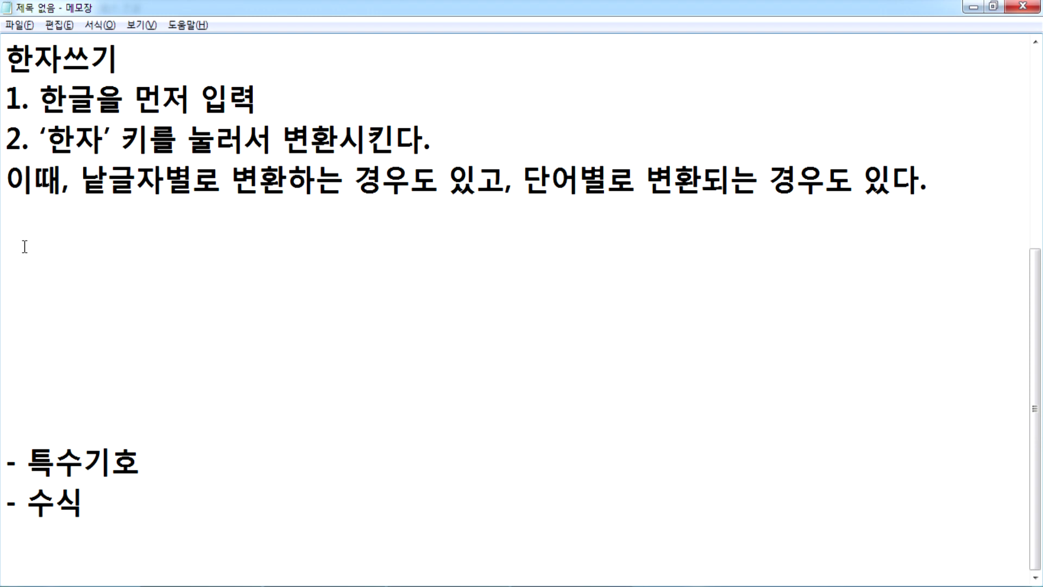
type("언론,")
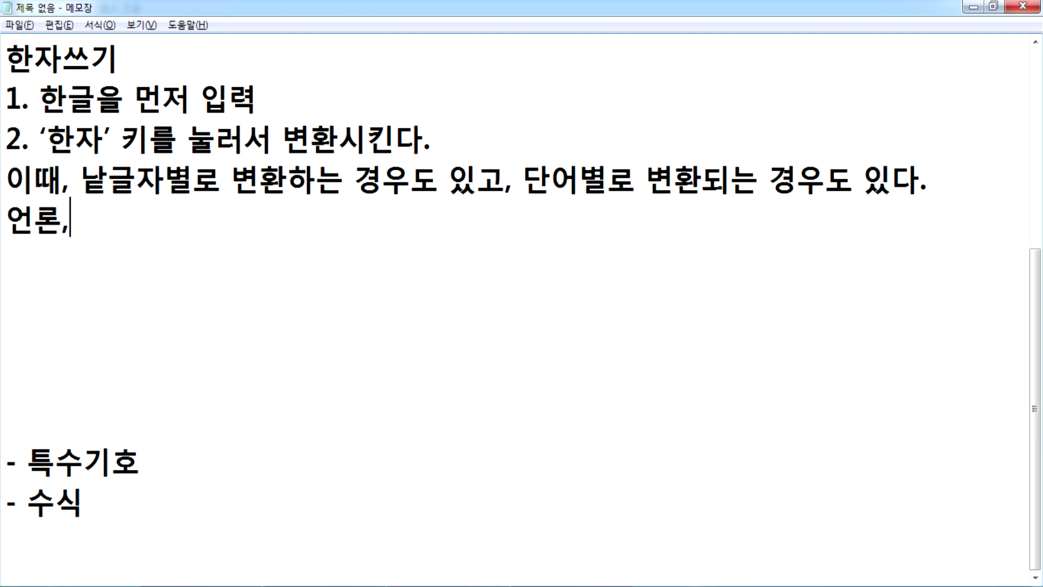
type(" ㅈ잡지, 신")
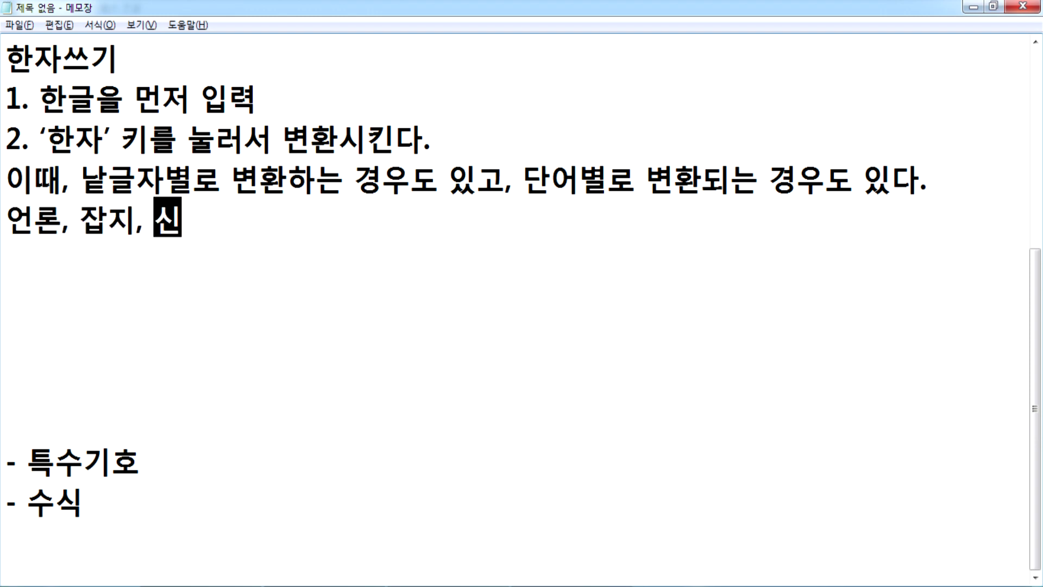
type("문, 방송")
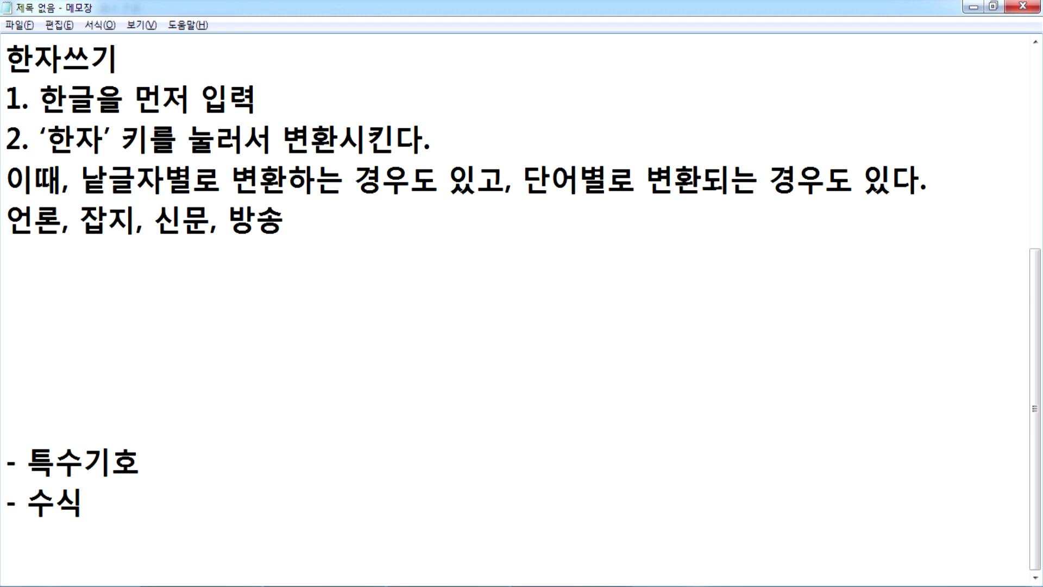
type("에서는")
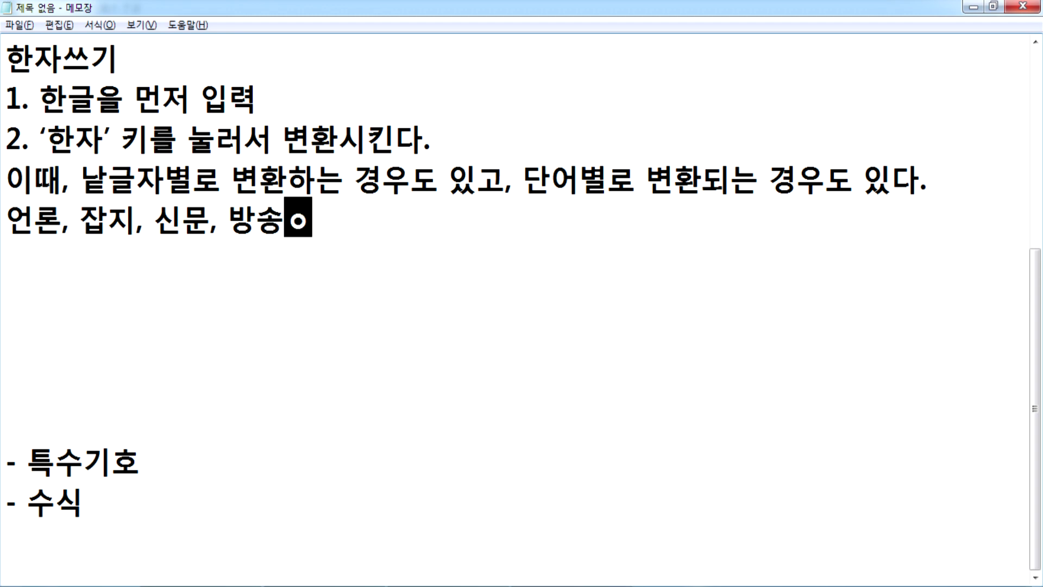
type(" 한잪")
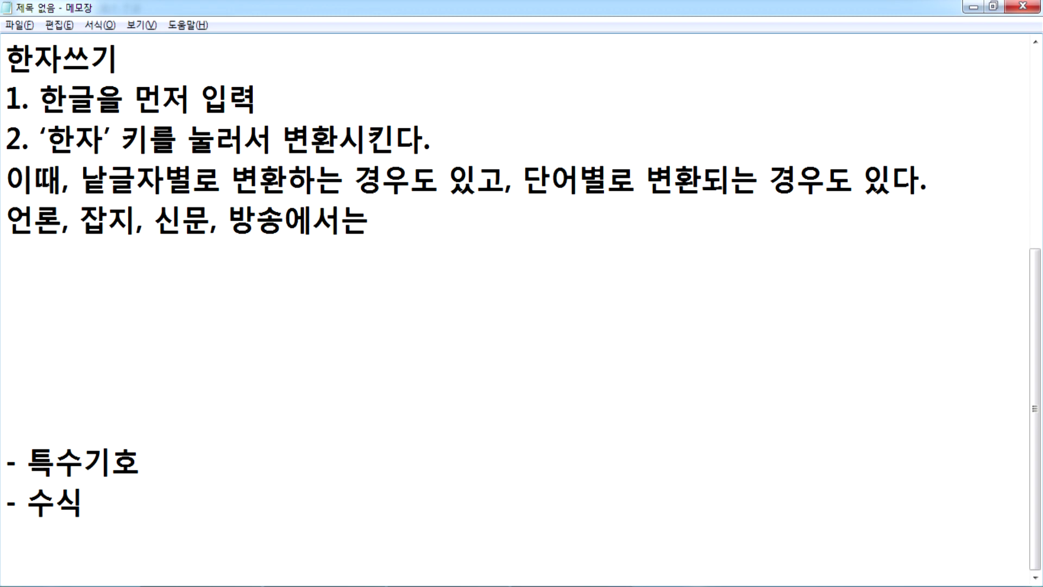
type("표기를 ")
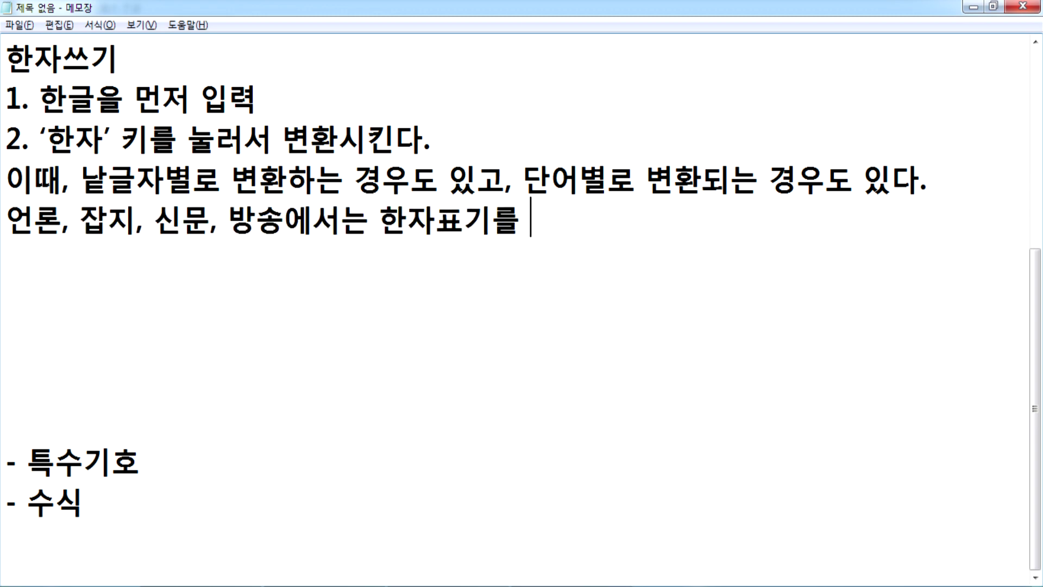
type("하지말자")
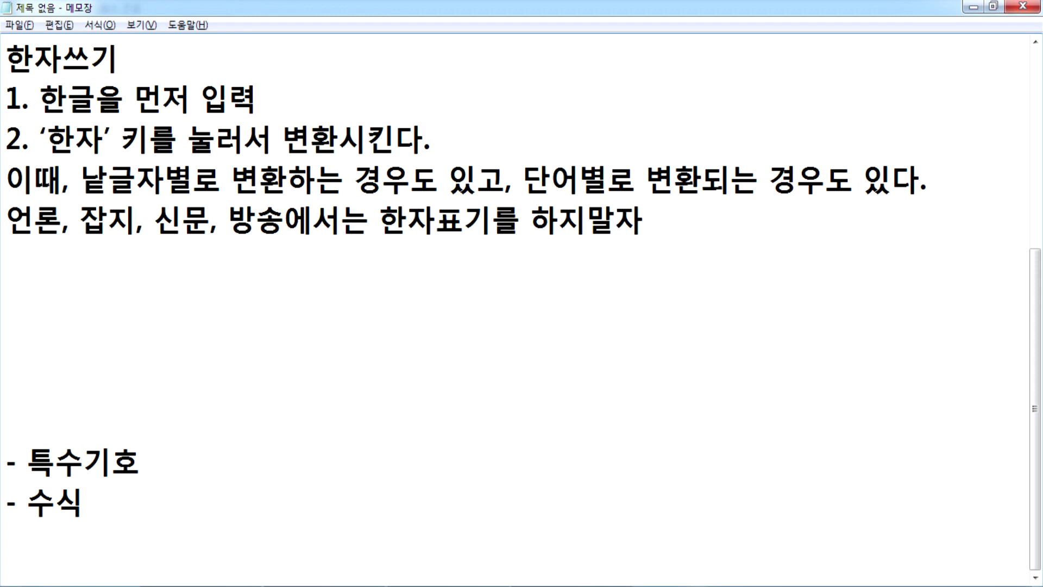
Step: Append (예외 항목: 오래된 문서, 법률, 의학), correcting typos along the way
type("(예오외 항목,")
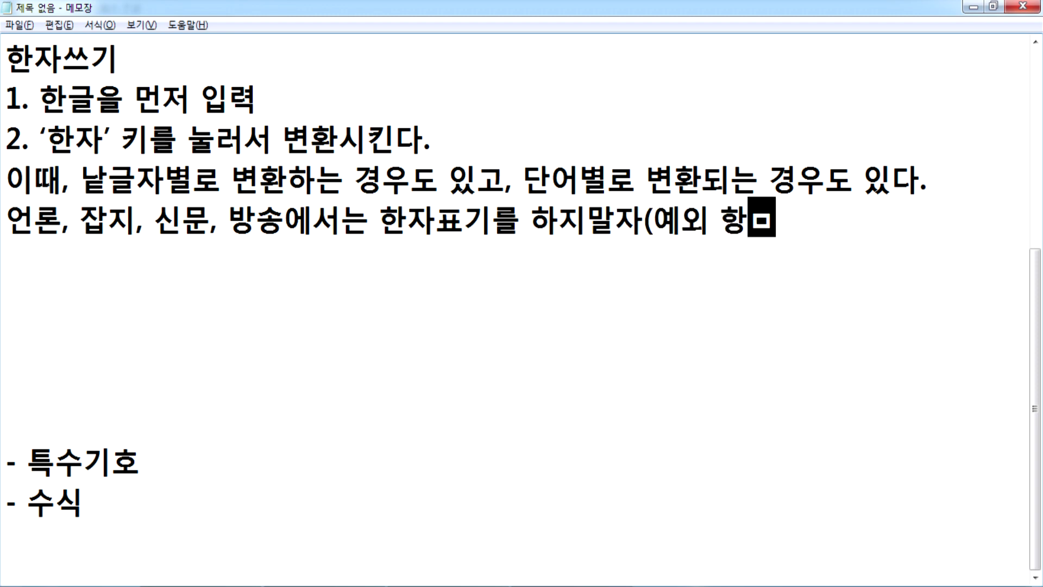
key("BackSpace")
key("BackSpace")
type(": 오랜")
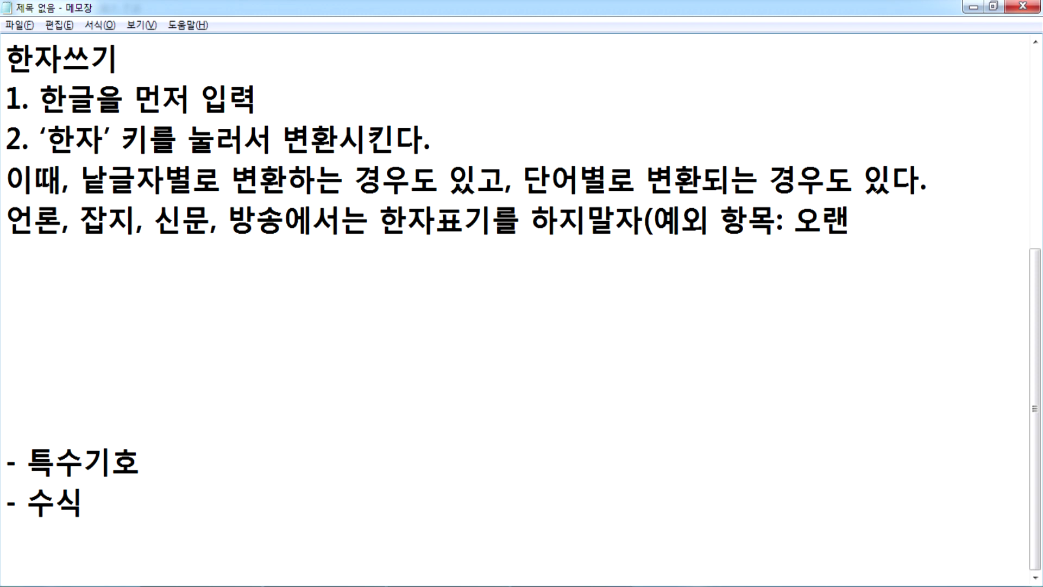
key("BackSpace")
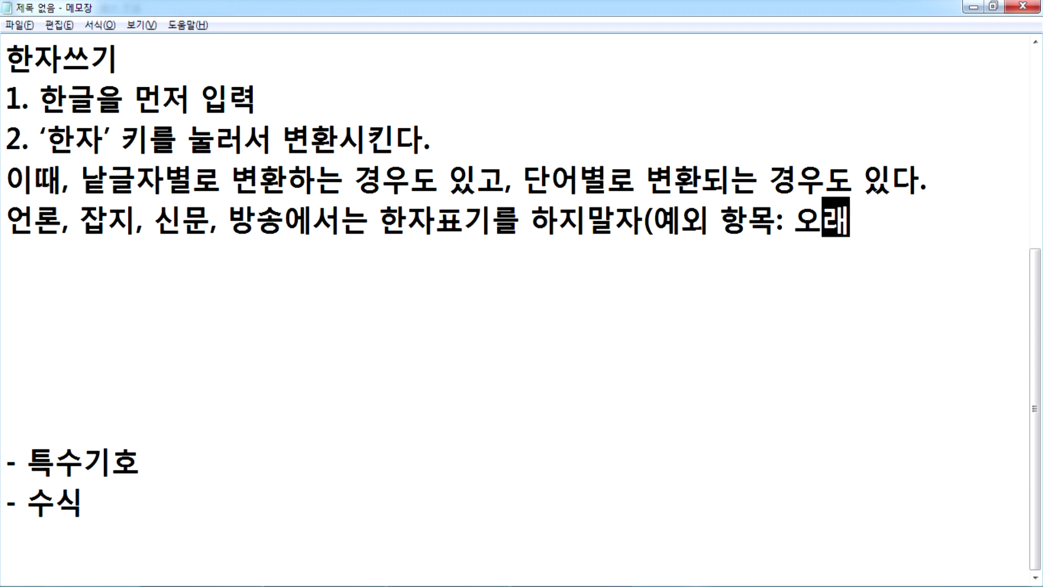
type("되된 문서")
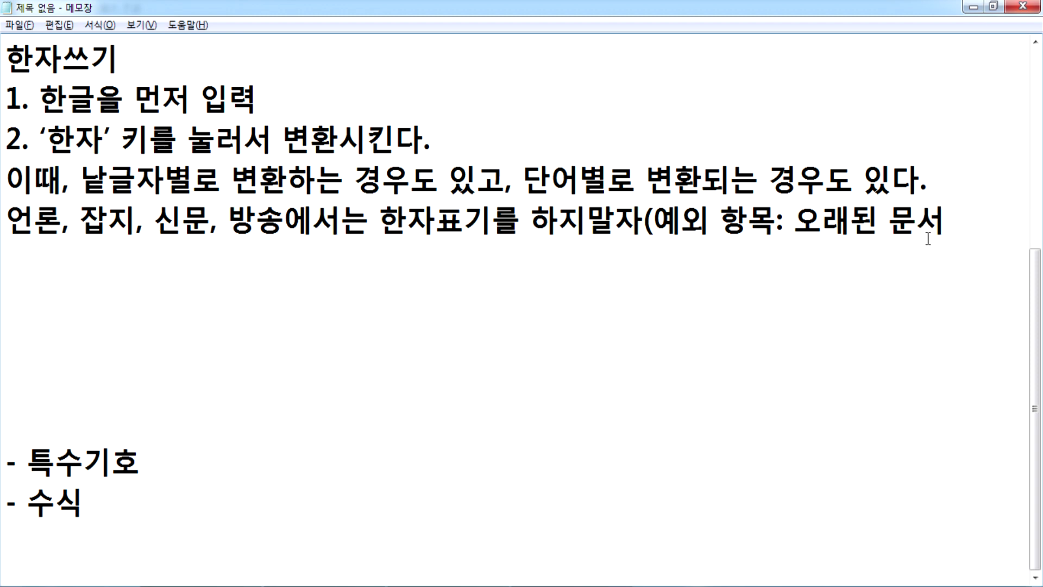
type(", 벌류ㅜ")
key("BackSpace")
key("BackSpace")
key("BackSpace")
type("법률")
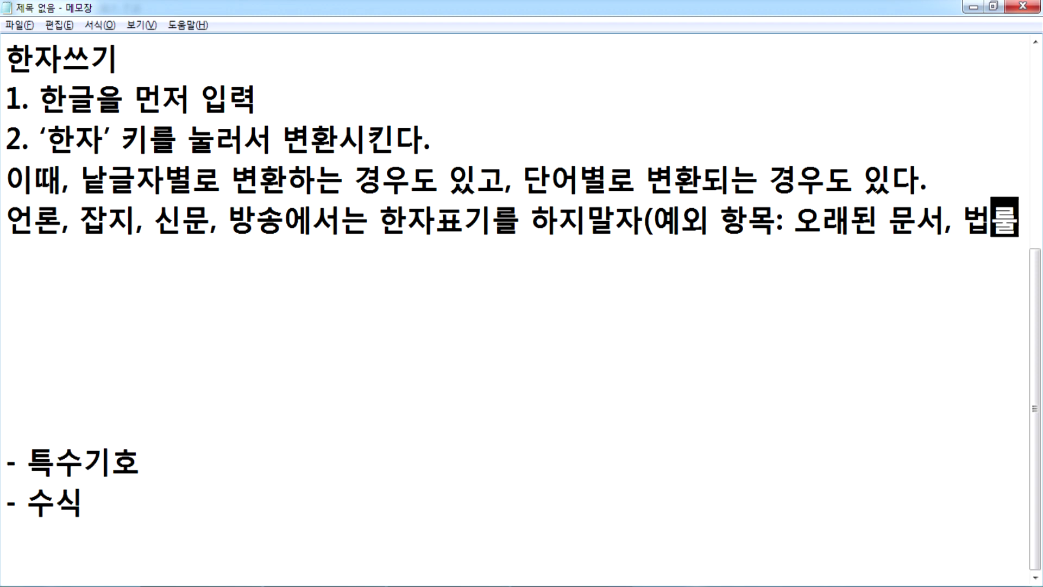
key("BackSpace")
key("BackSpace")
type("ㅠㄹ")
type(", 의학")
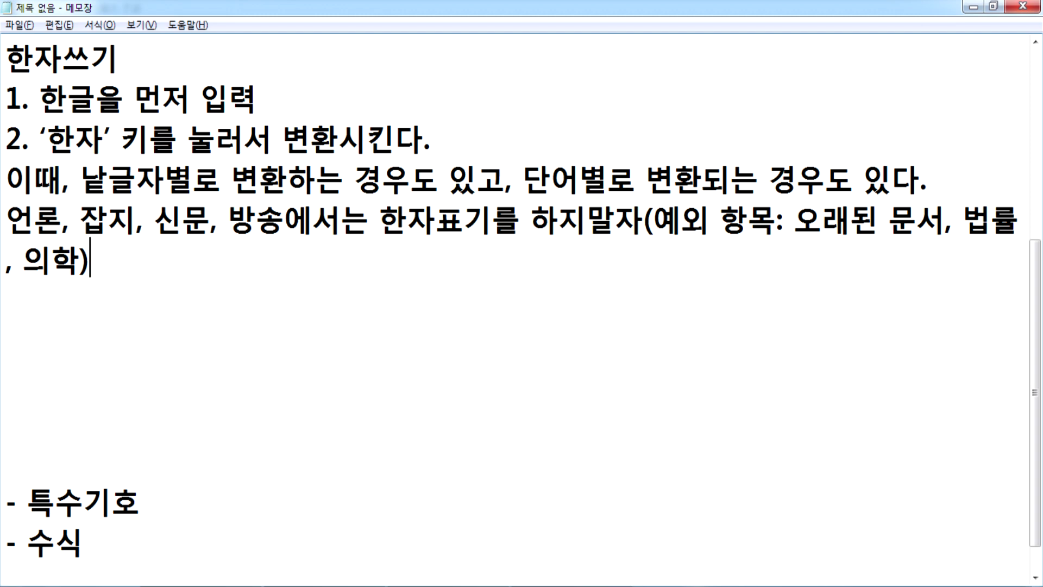
Step: Start a new line below the note and write 로스쿨 on it
key("Return")
type("school")
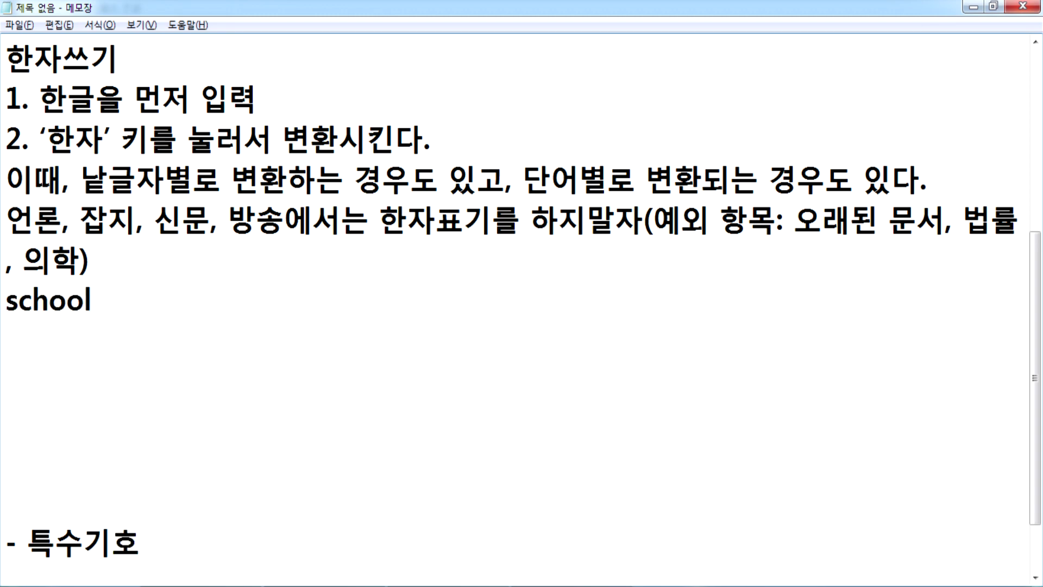
type("la")
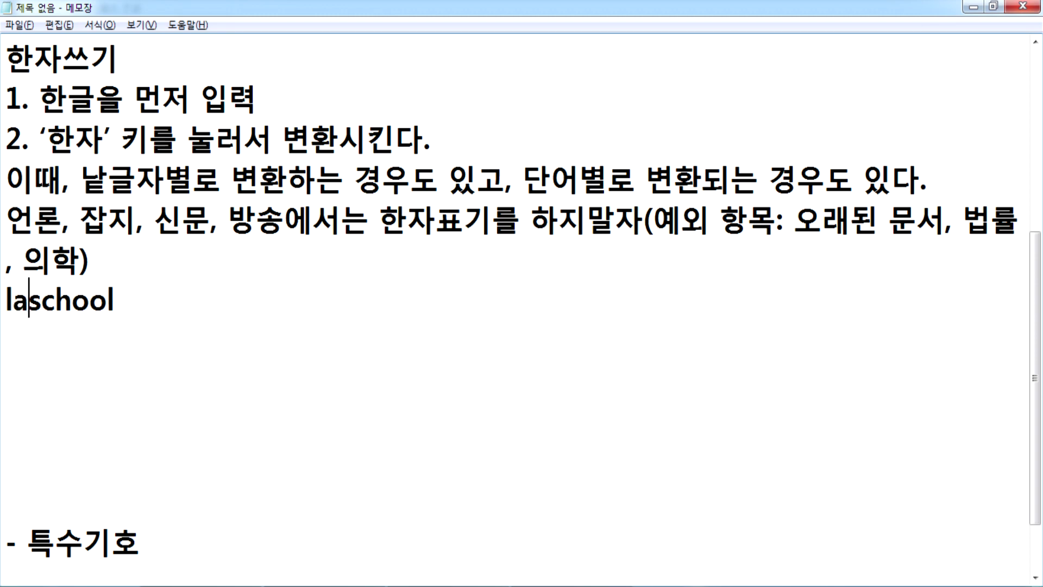
type("w")
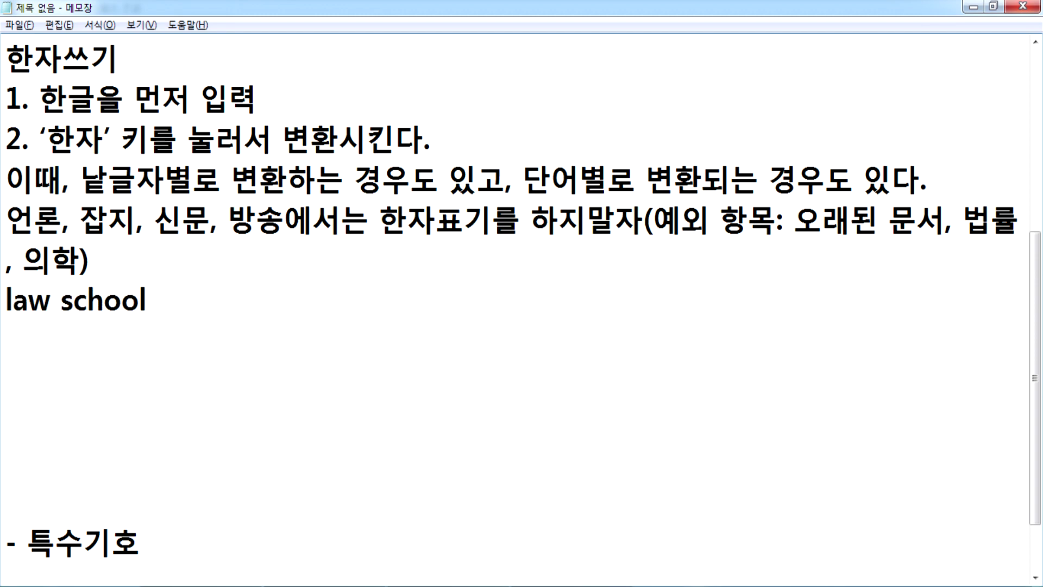
key("Home")
key("shift+End")
type("로스쿨")
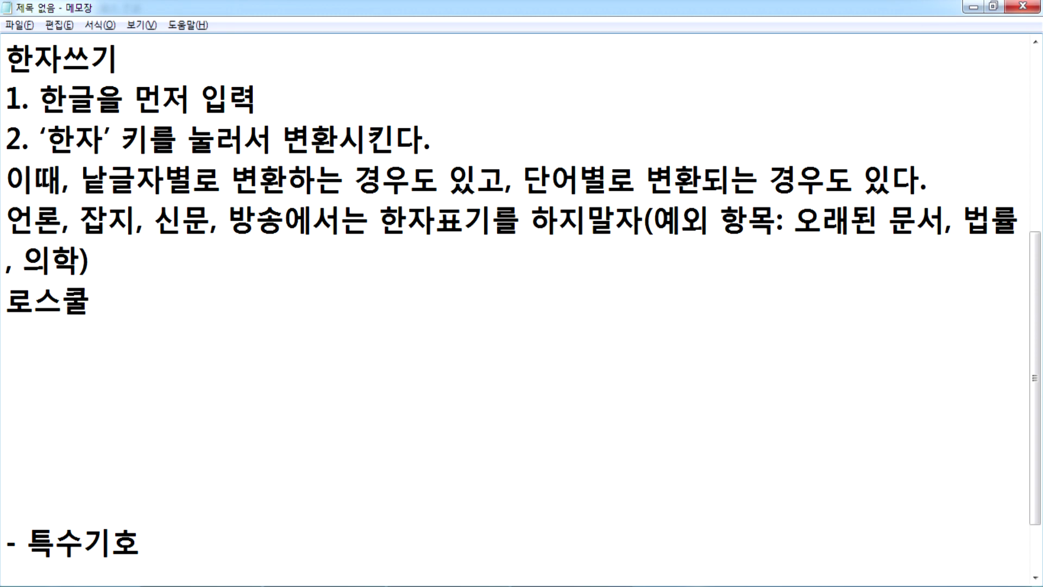
Step: Replace the 로스쿨 line with the spelling example Concept 컨셉x, 콘셉트
key("shift+Home")
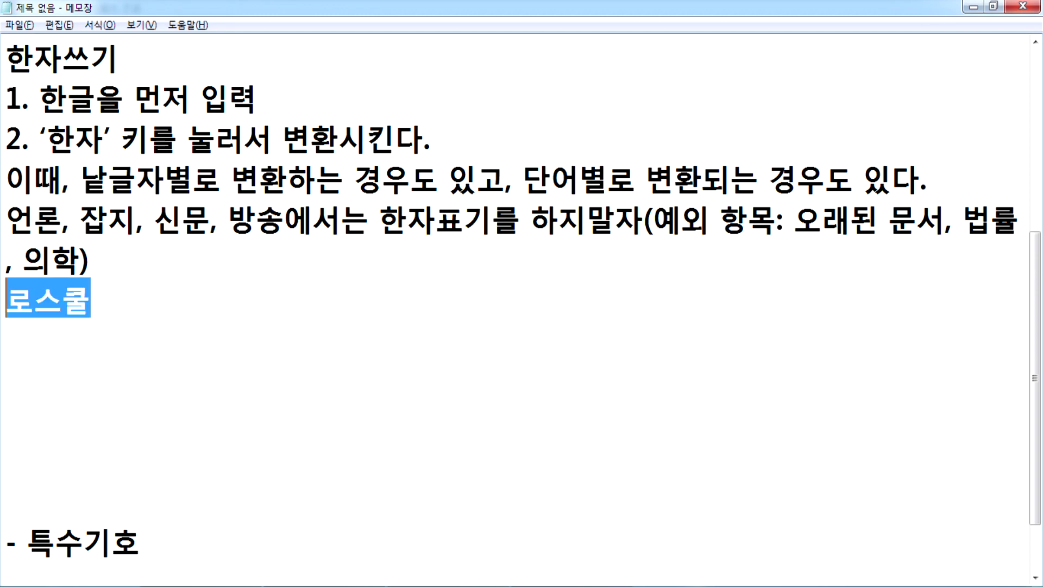
type("C")
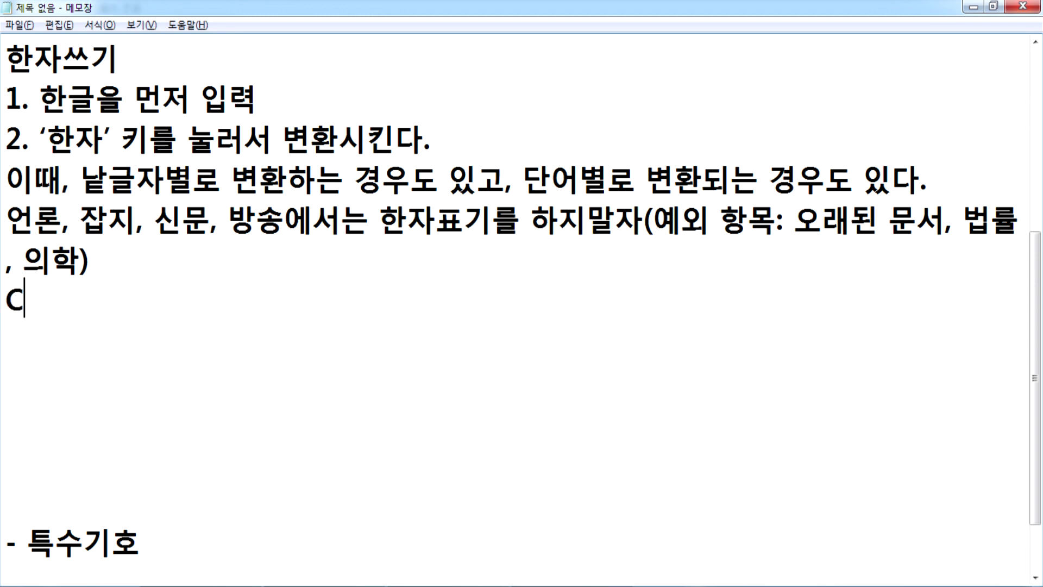
type("ond")
key("BackSpace")
type("cept")
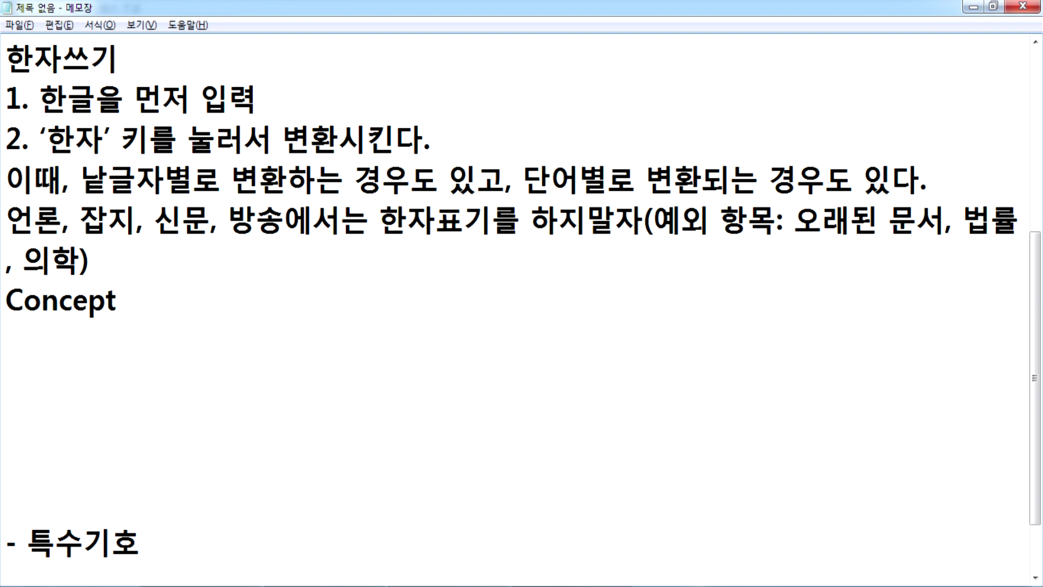
type(" 콘ㅅ")
key("BackSpace")
key("BackSpace")
type("컨셉")
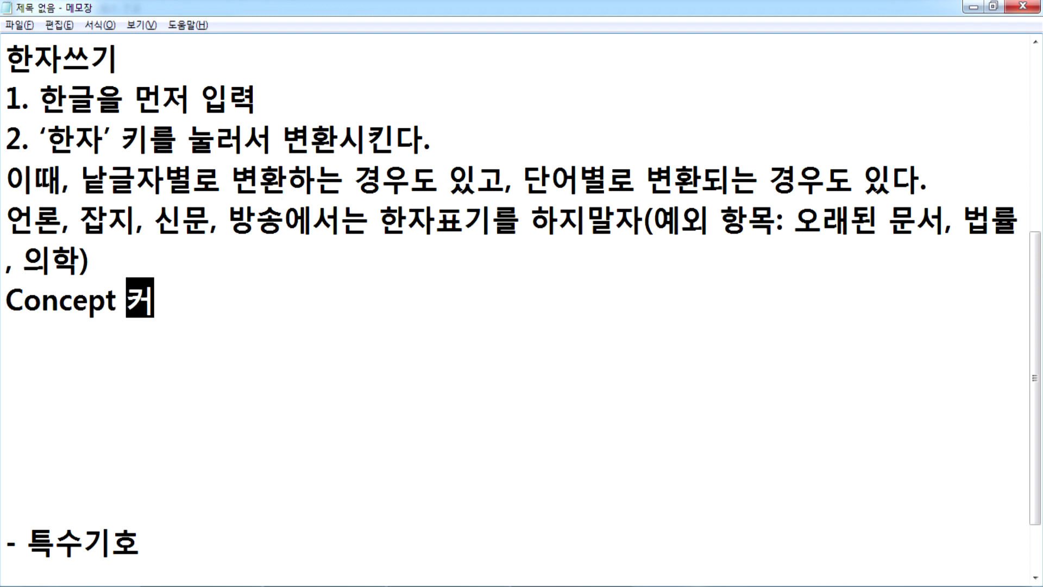
key("Hangul_Hanja")
type("x")
type(", 콘셉ㅌ")
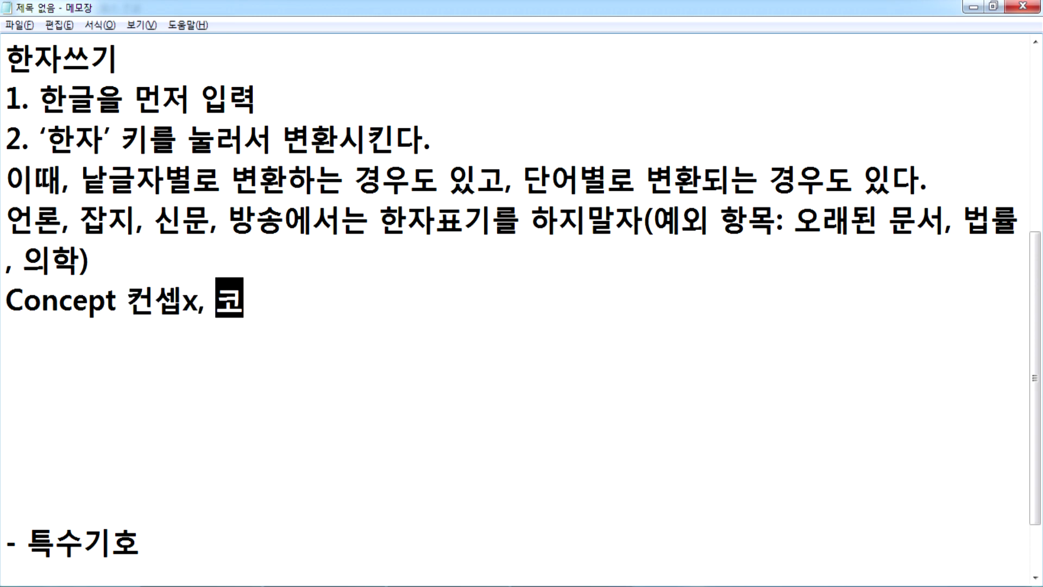
type("ㅡ")
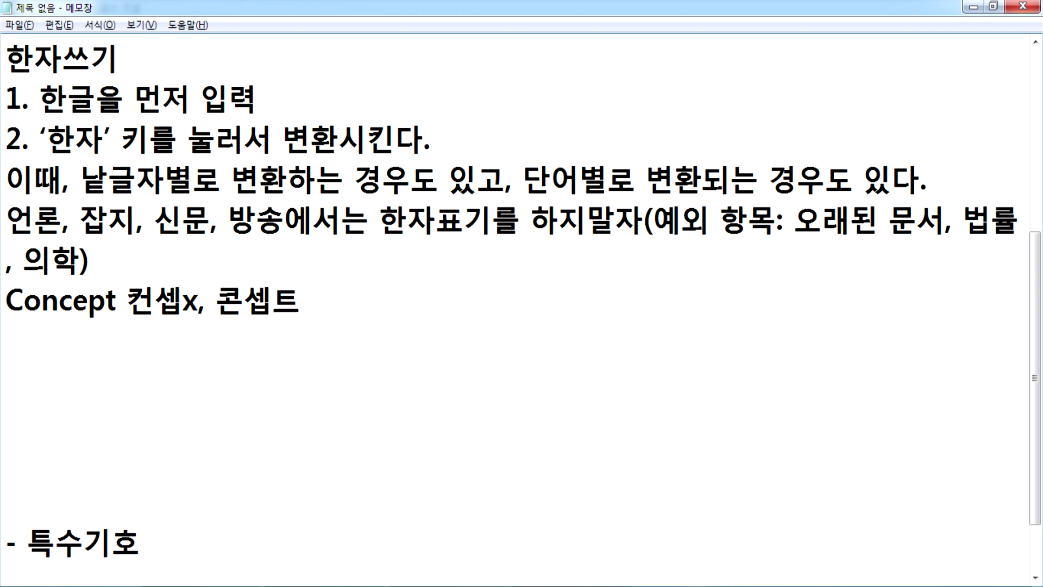
Step: Add the line 워크샵x, 워크숍 below the Concept example
key("Return")
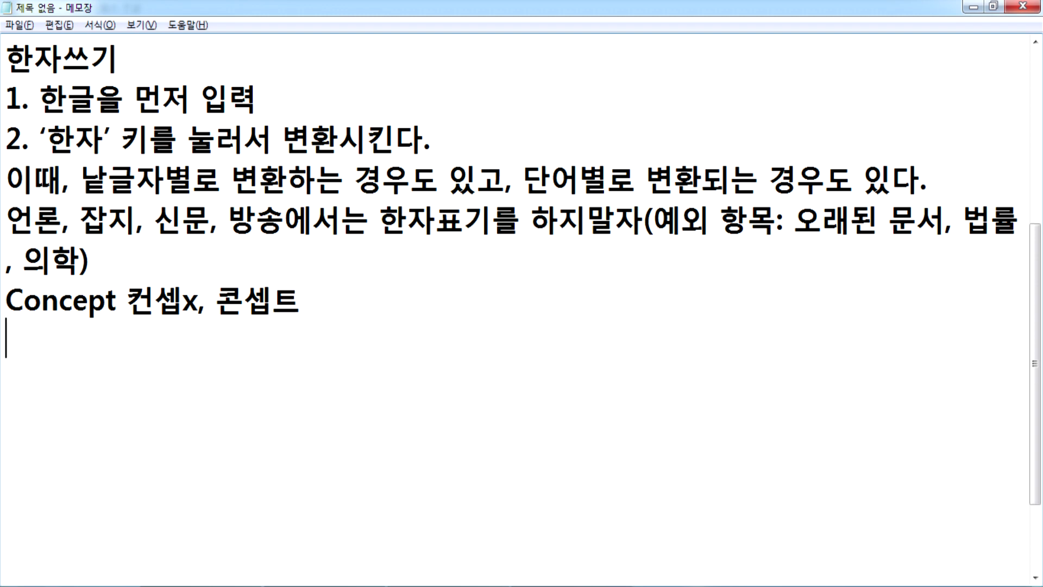
type("워크샵")
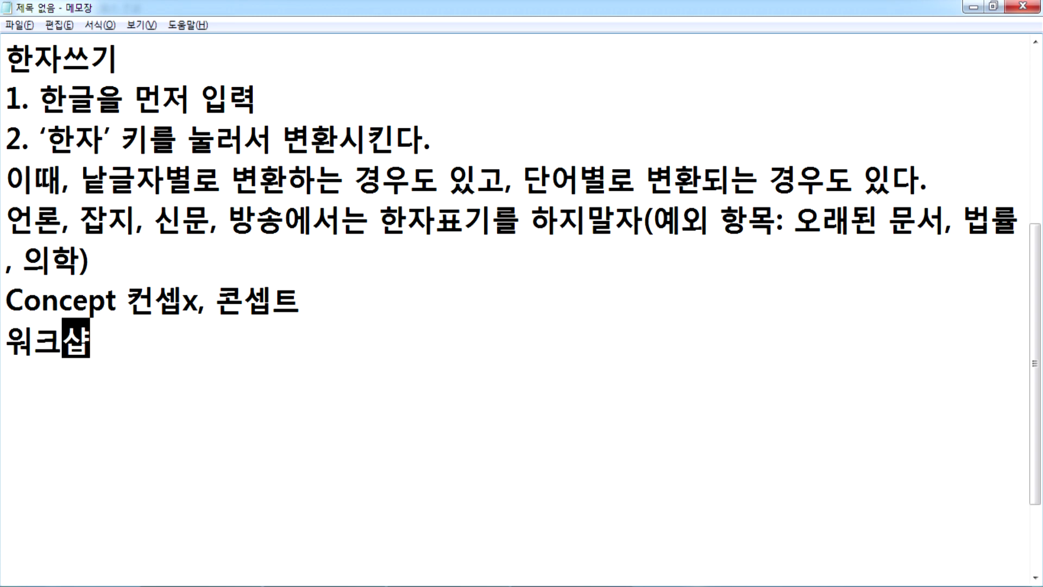
type("x, ")
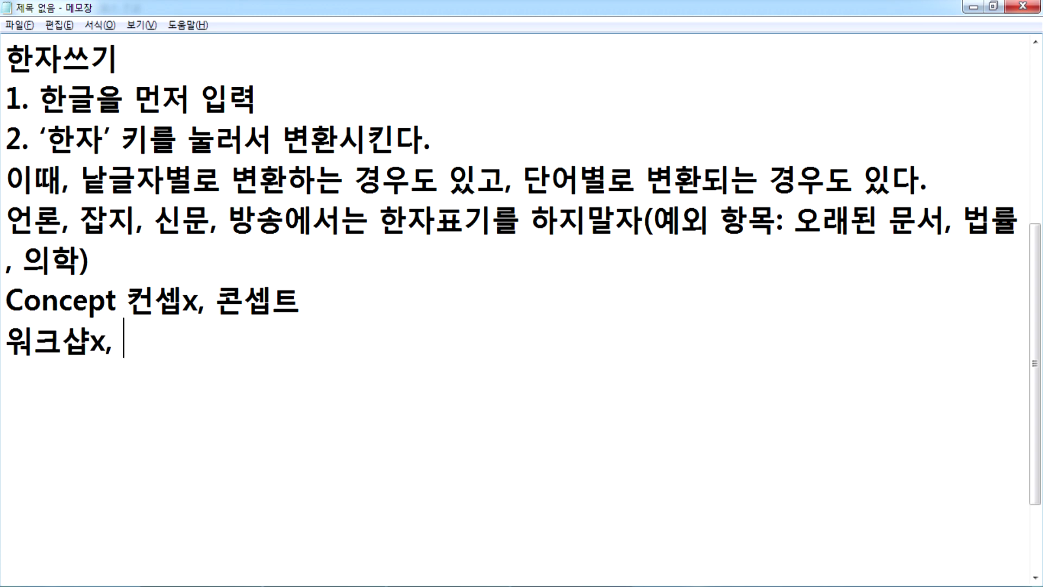
type("워큿숍")
key("Return")
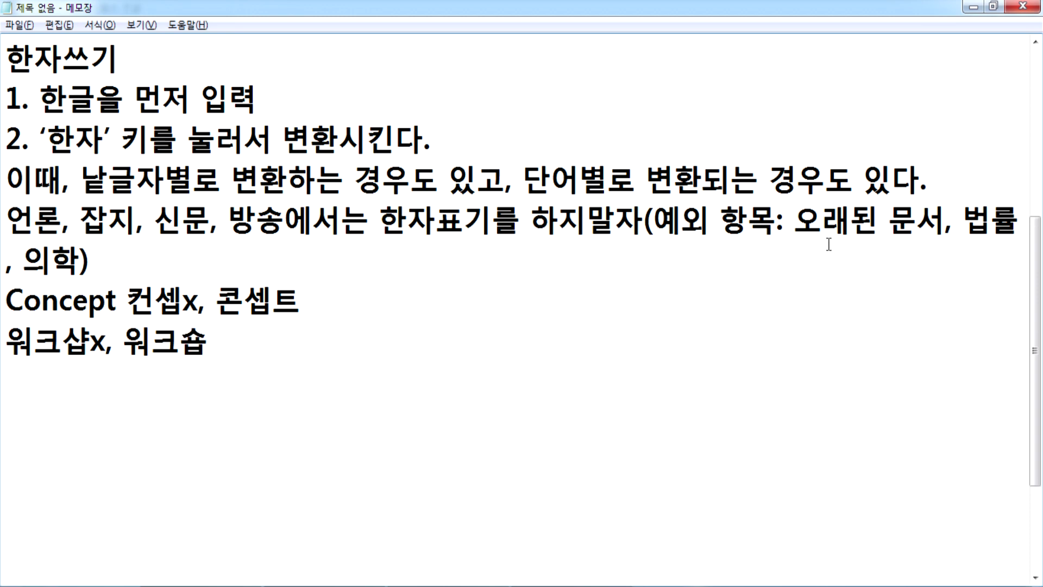
Step: Add the line 마우스로 블럭설정x, 블록설정, switching between Korean and English input
scroll(851, 229, "down", 2)
type("akdn")
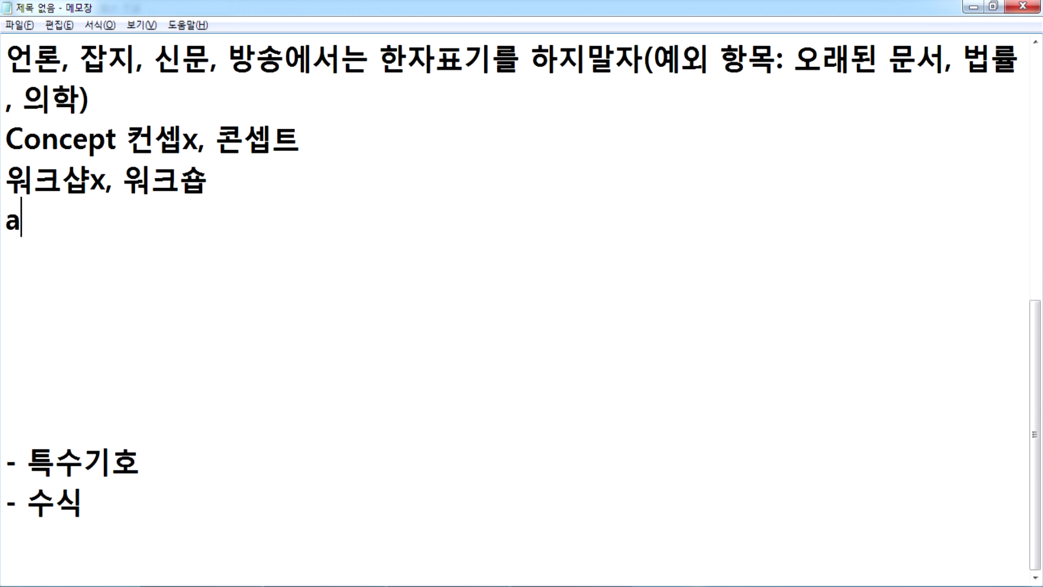
key("BackSpace")
key("BackSpace")
key("BackSpace")
key("BackSpace")
key("Hangul")
type("마우스")
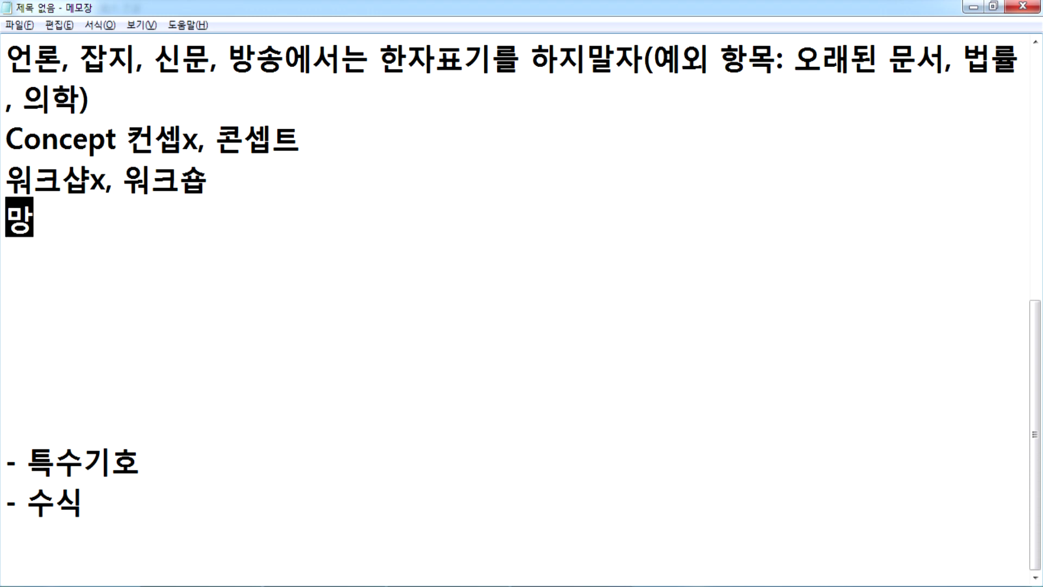
type("로 블럭설ㅈ")
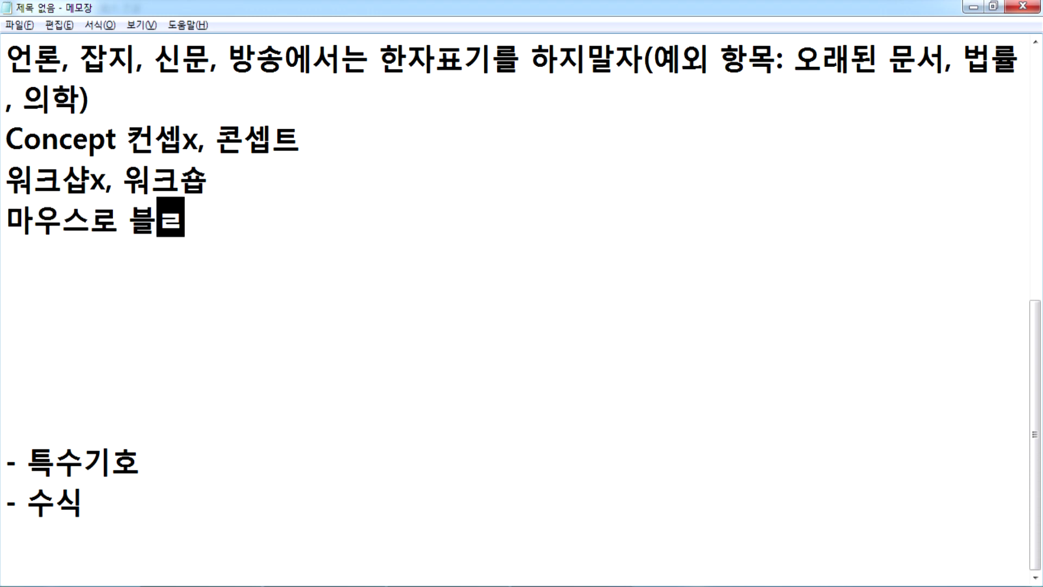
type("ㅓㅇ")
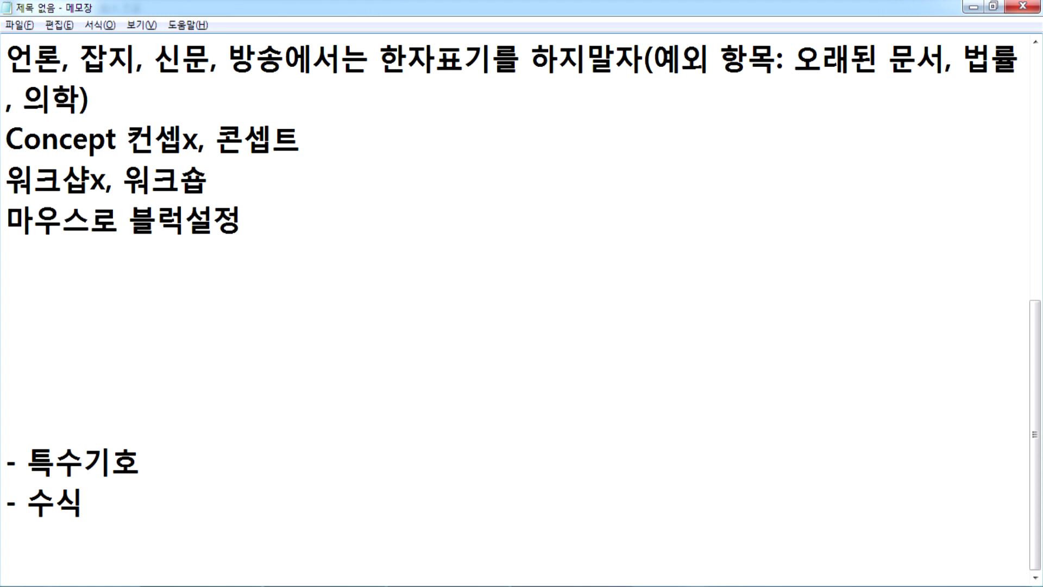
key("Hangul")
type("x,")
key("Hangul")
type("ㅂㅡㄹㄹㅗㄱㅅㅓ")
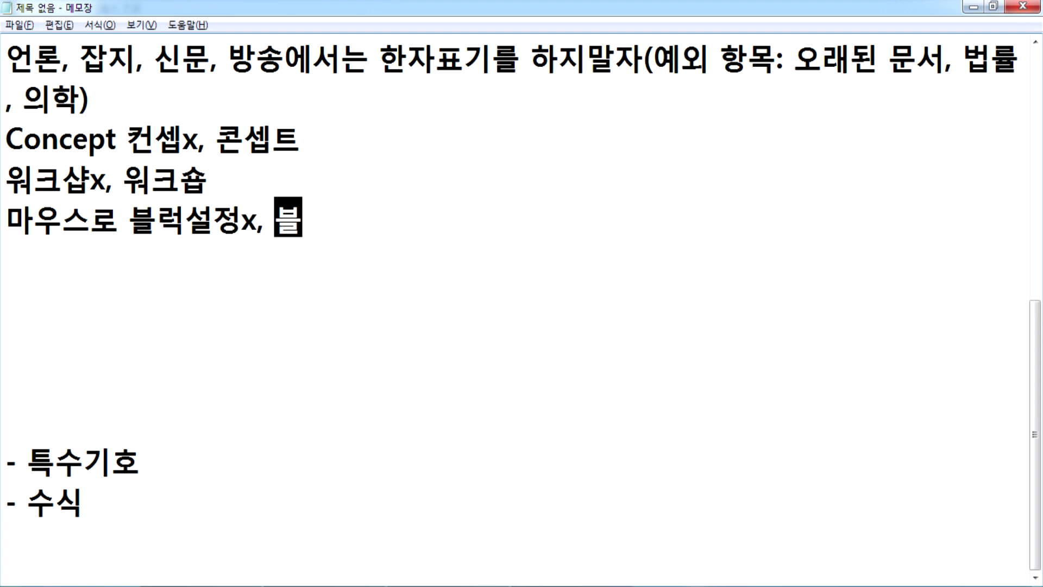
type("ㄹㅈㅓㅇ")
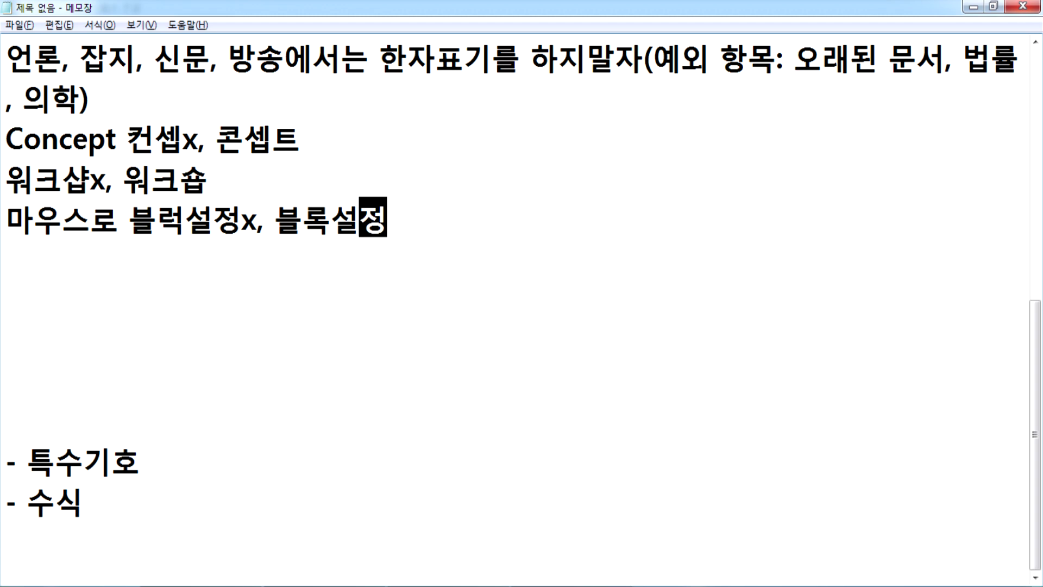
left_click(220, 187)
Step: Highlight 콘셉트, 블럭 and 블록 in the notes, then return to the Hangul document
left_click_drag(216, 136, 300, 136)
left_click(160, 285)
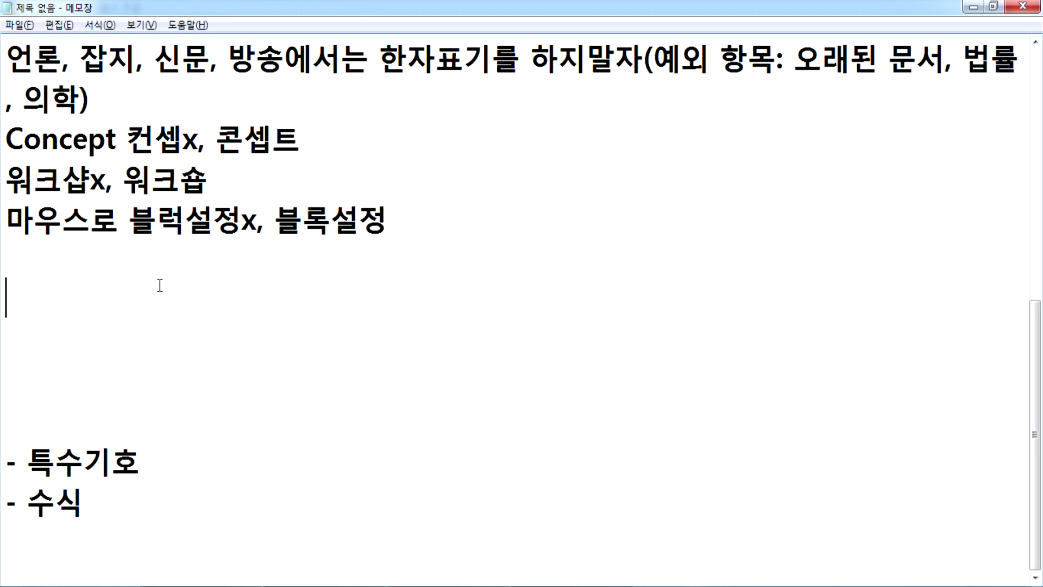
left_click_drag(186, 227, 129, 226)
left_click_drag(275, 223, 328, 223)
left_click(254, 275)
scroll(254, 275, "up", 2)
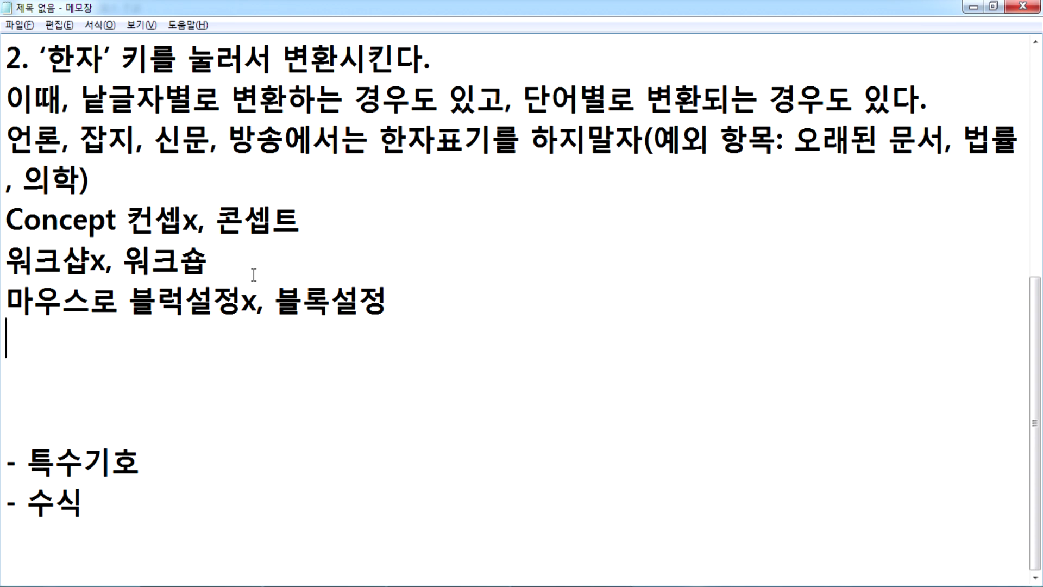
key("alt+Tab")
Step: Type the line 국기계양대 휴게실 짜깁기 below 滿面春風, fixing autocorrected syllables
left_click(89, 422)
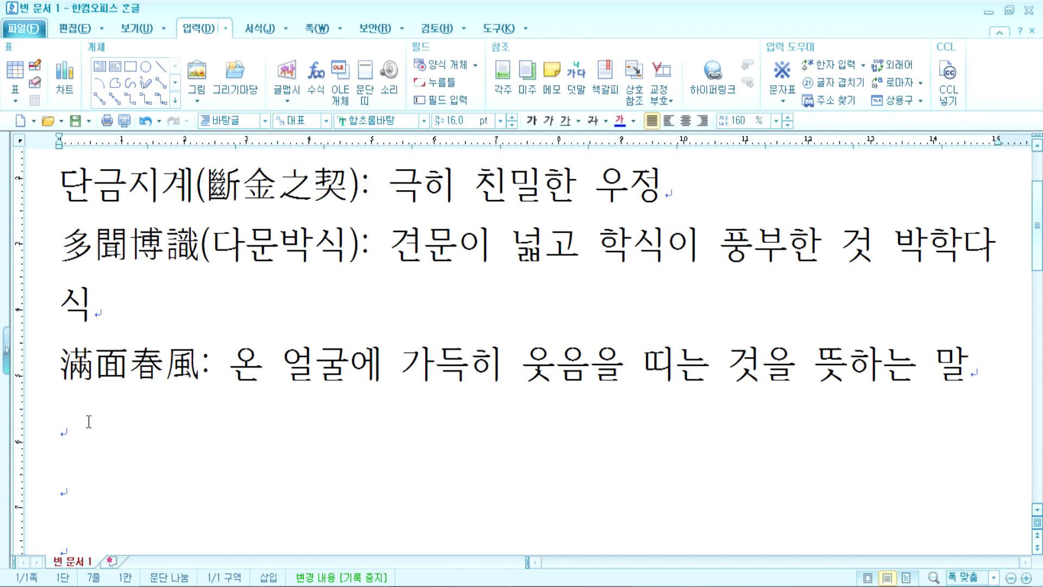
scroll(89, 421, "down", 2)
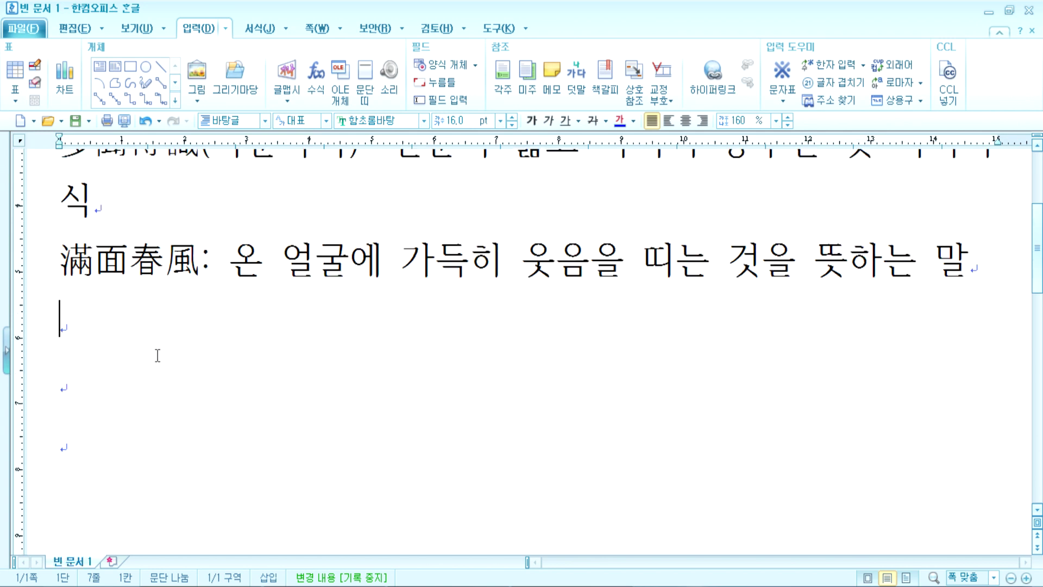
type("국기")
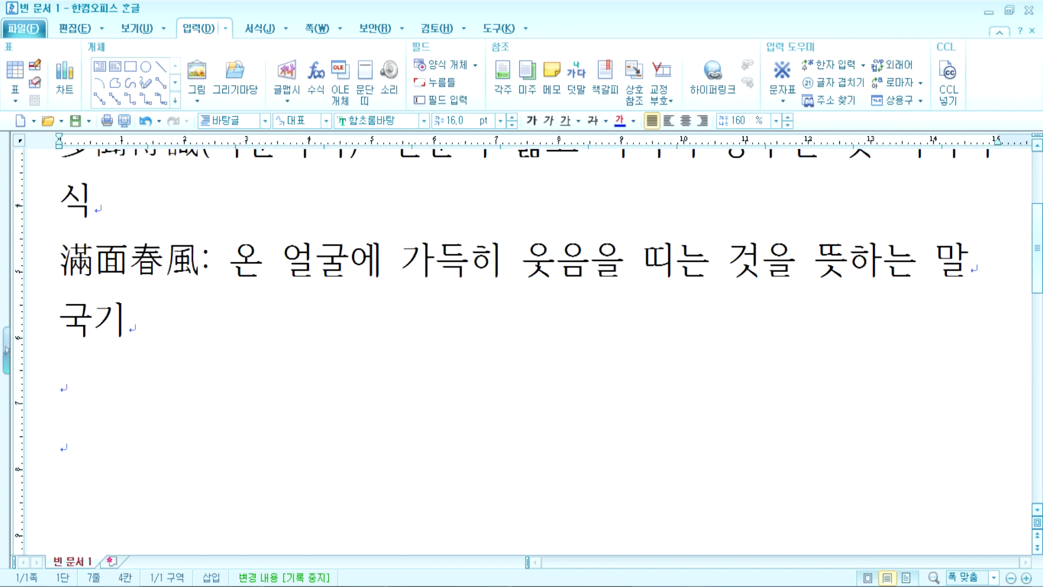
type("계양대")
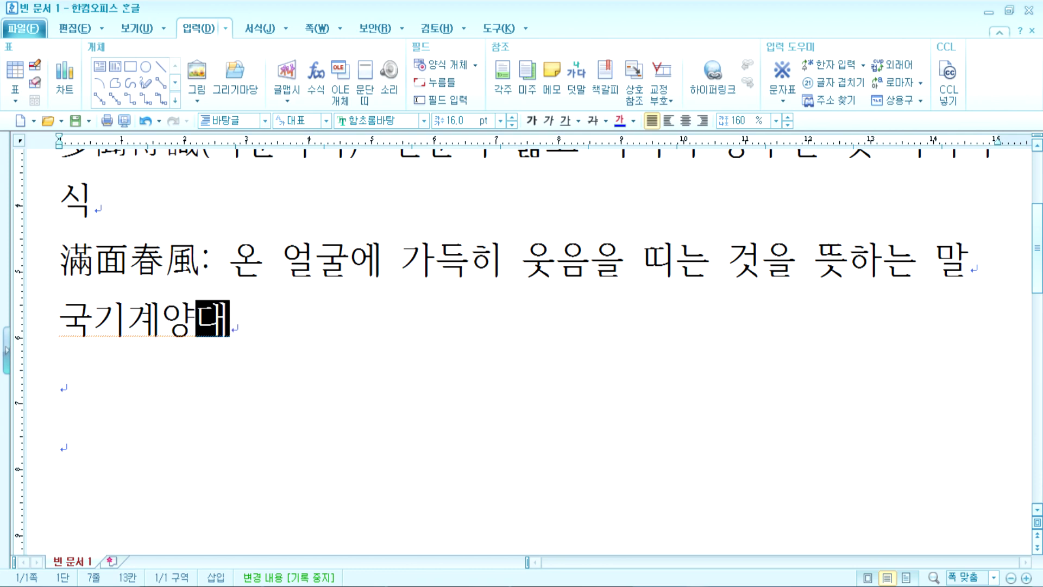
key("Left")
key("Left")
key("Left")
key("Left")
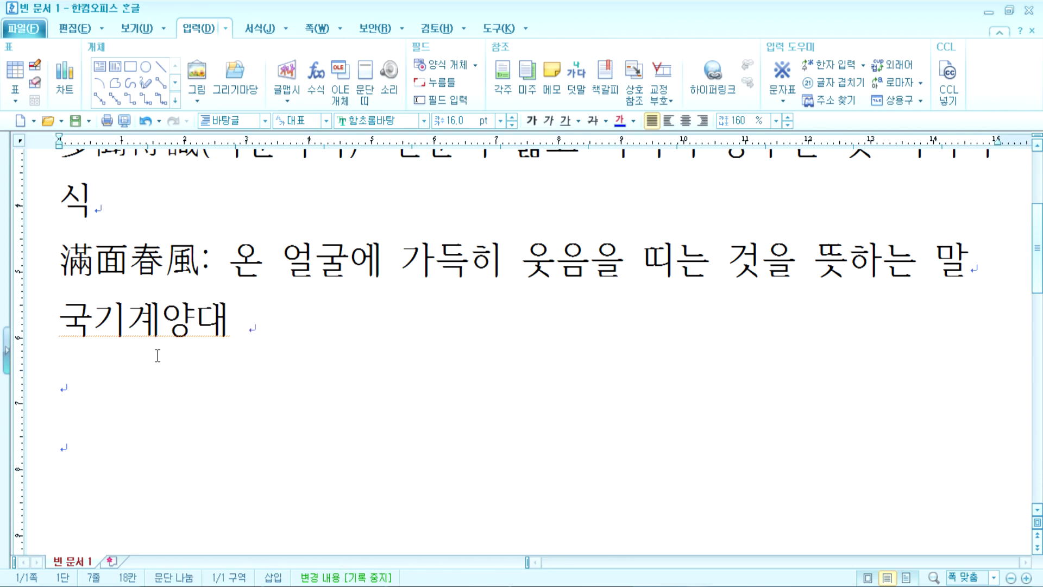
key("End")
key("BackSpace")
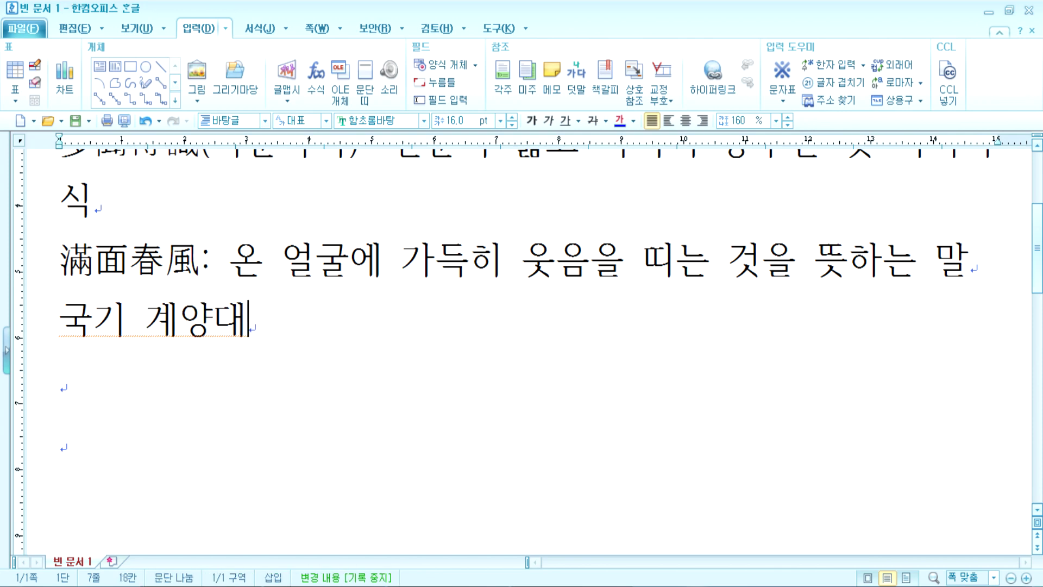
key("BackSpace")
left_click(156, 354)
type("ㄱ게")
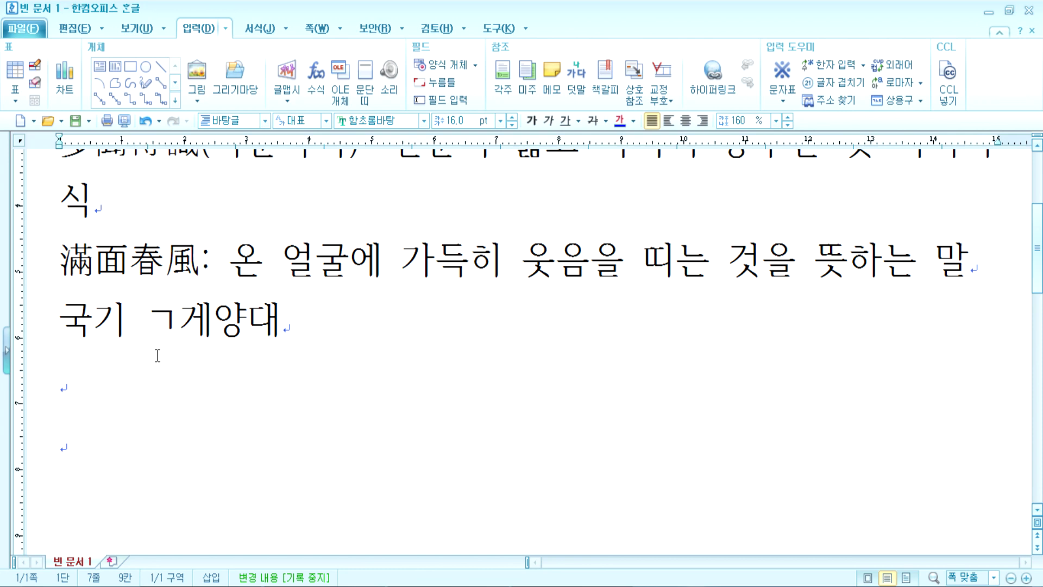
type("ㅖ")
key("Delete")
key("End")
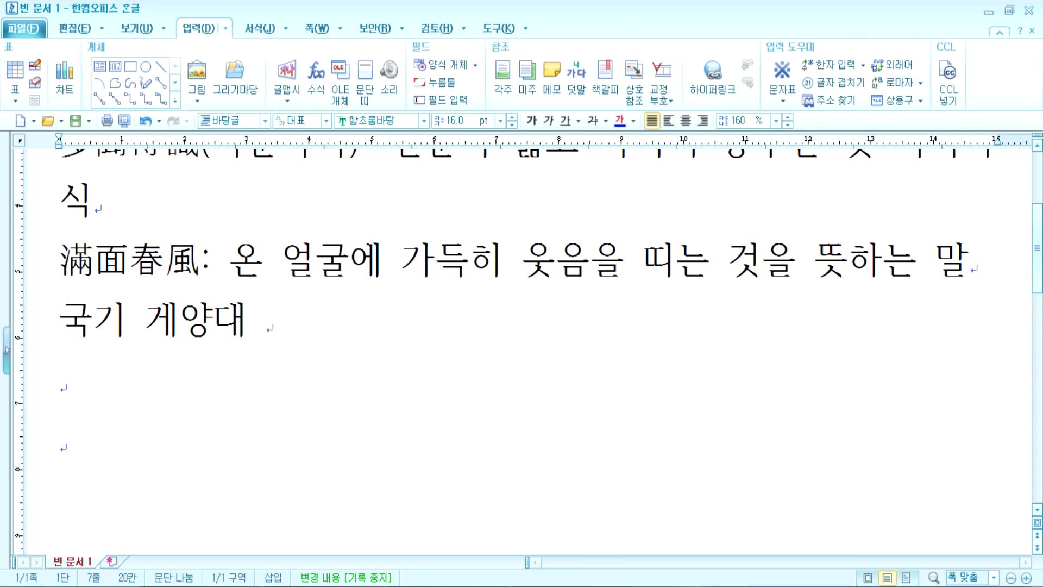
type("ㅎㅠ게실")
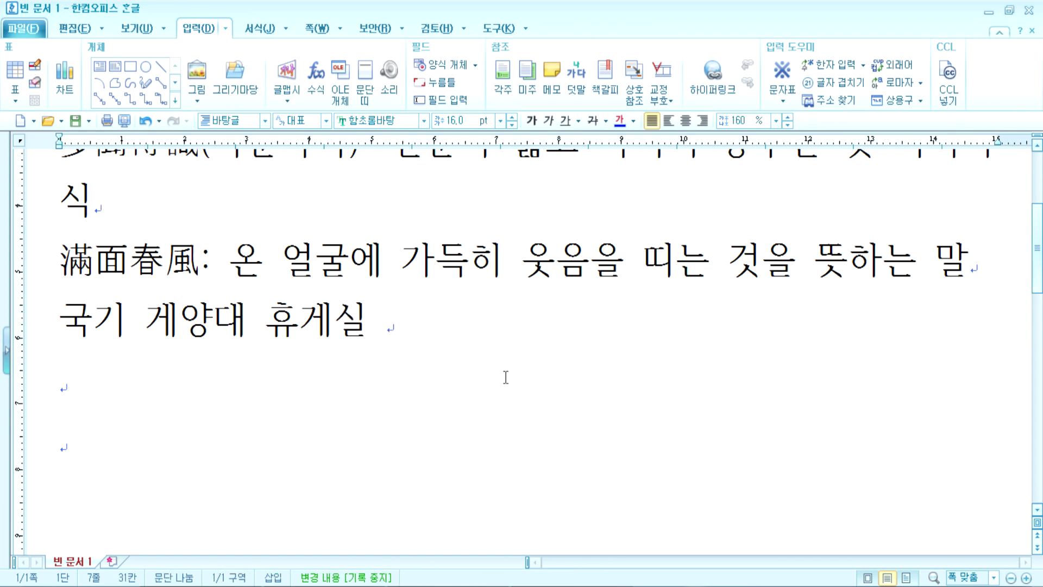
type(" 짜")
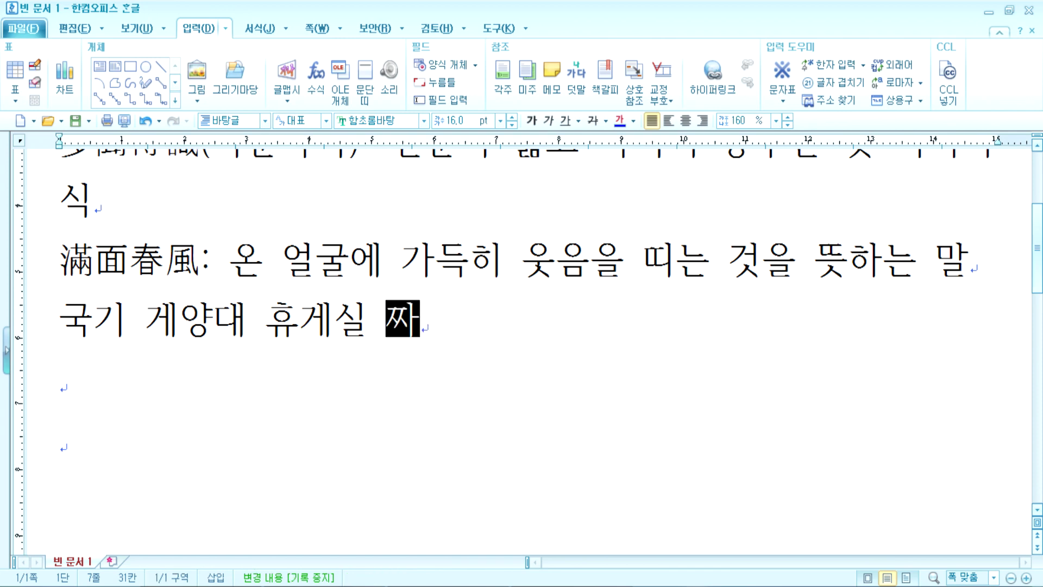
type("지ㅂ기")
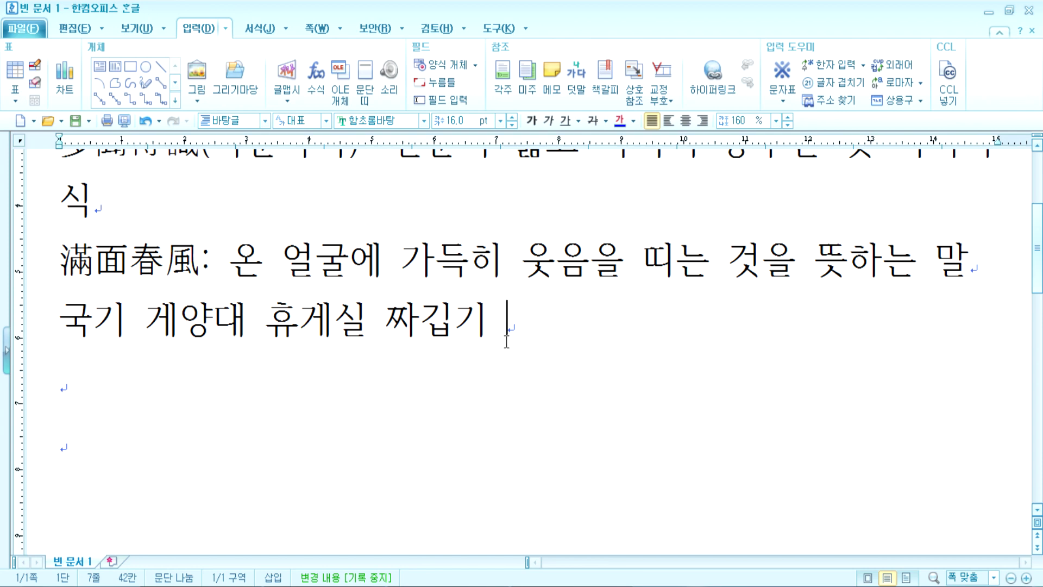
Step: Correct 게 to 계 and fix spacing so the line reads 국기 계양대 휴게실 짜깁기
left_click(130, 321)
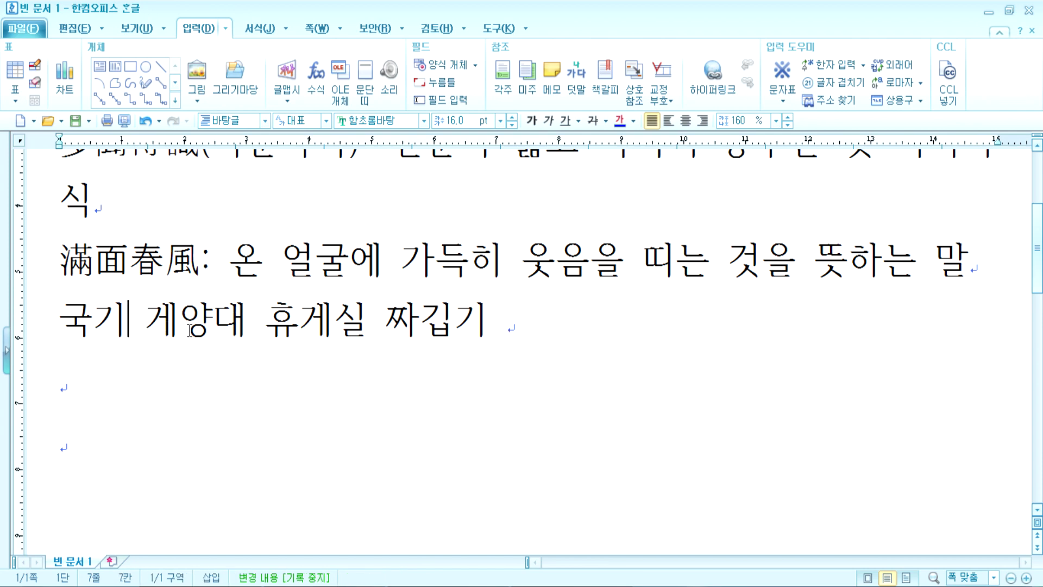
key("Delete")
left_click_drag(132, 315, 152, 314)
type("계")
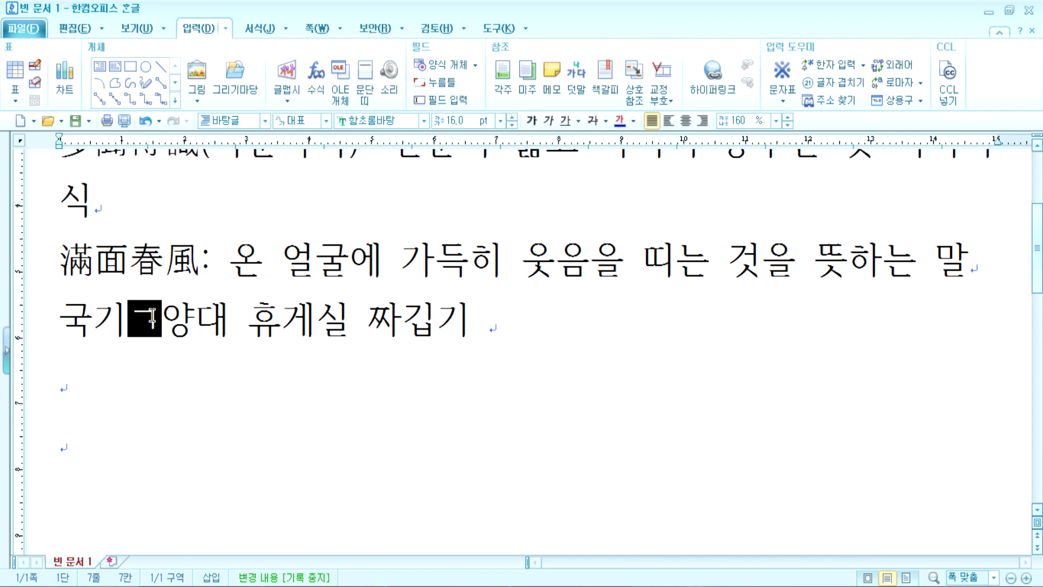
left_click(224, 325)
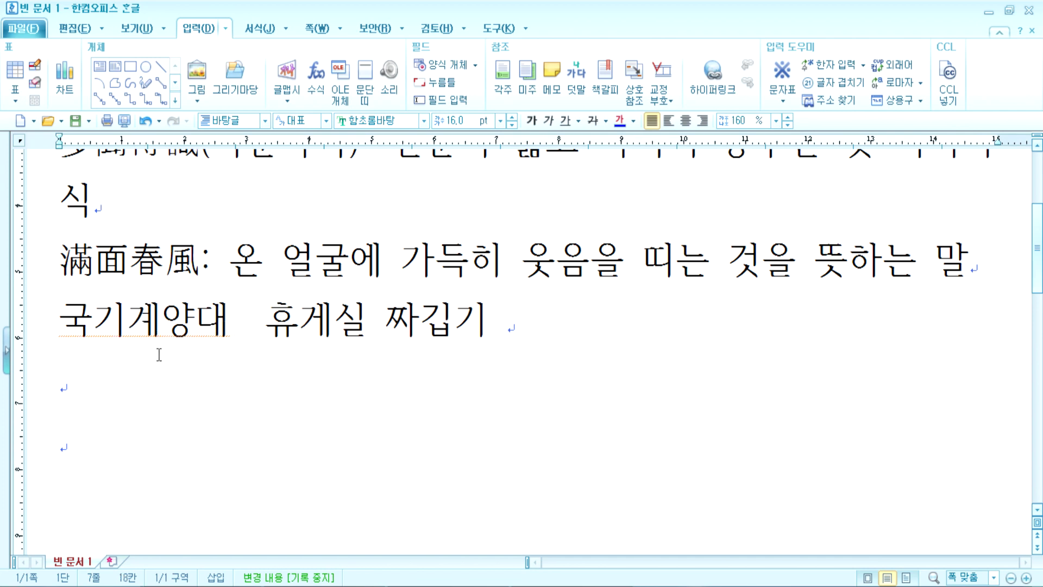
left_click(127, 322)
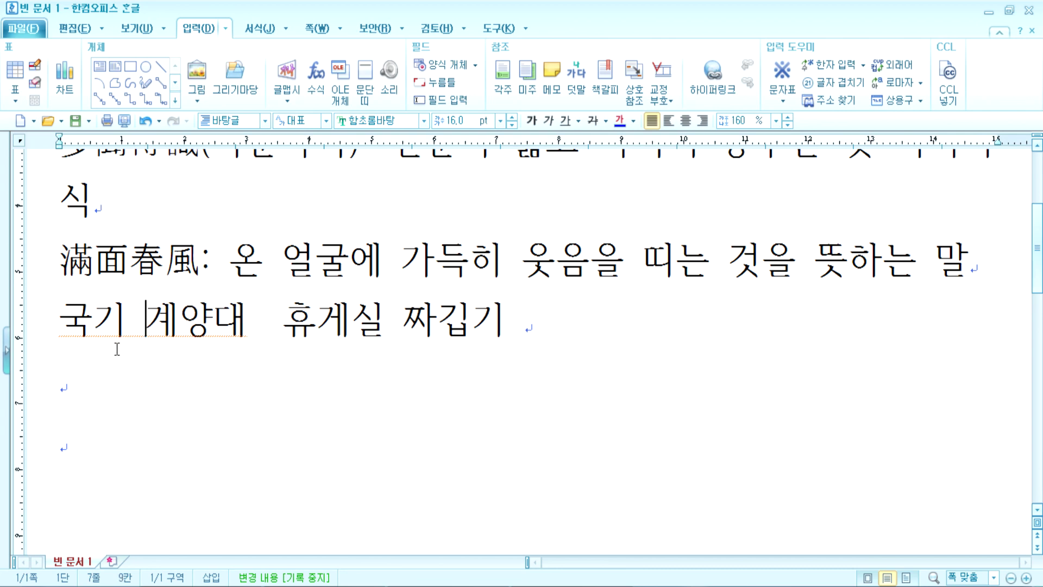
left_click(275, 327)
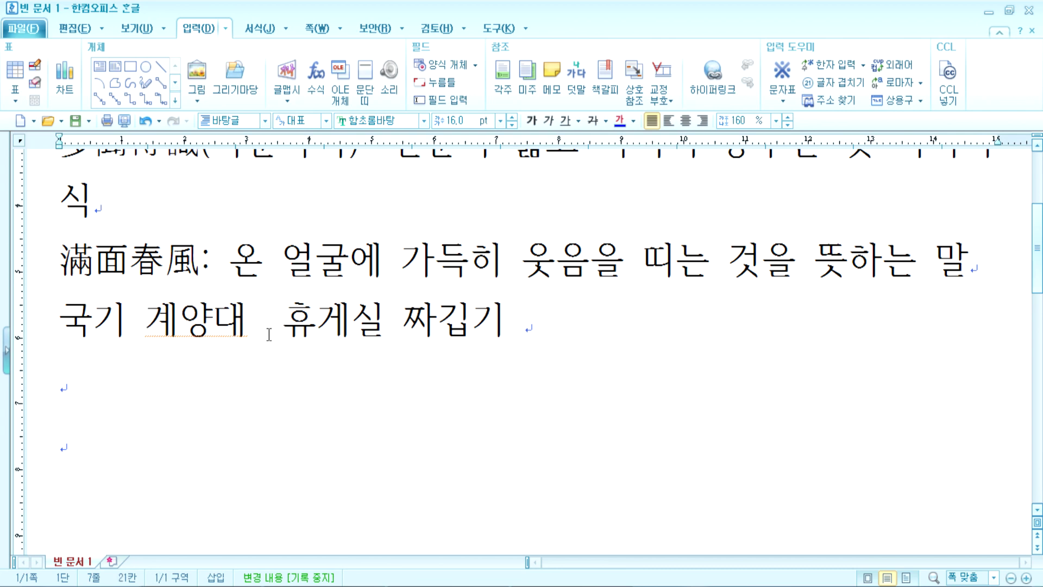
left_click(267, 322)
key("BackSpace")
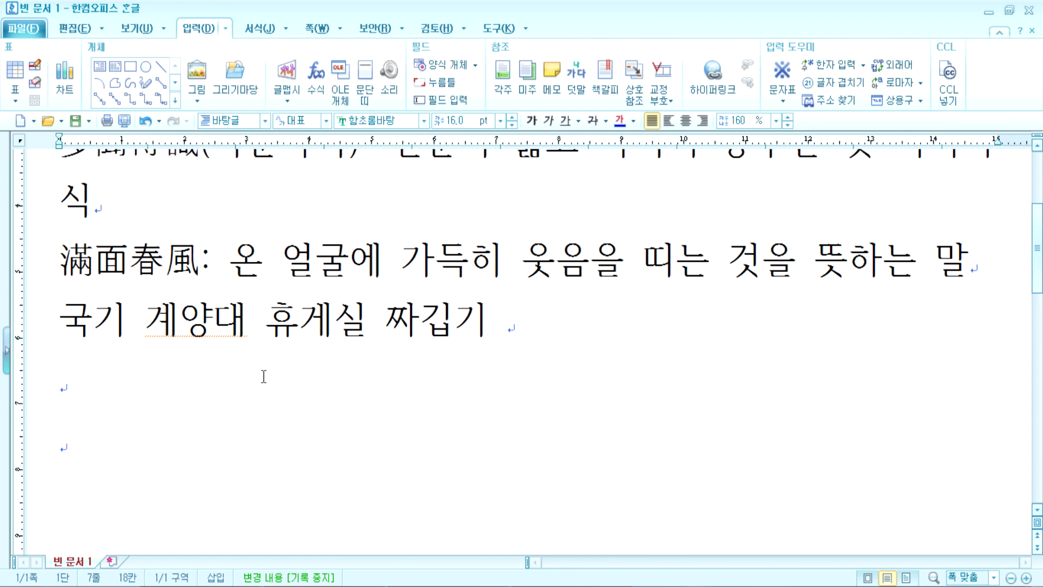
left_click(398, 342)
left_click(78, 231)
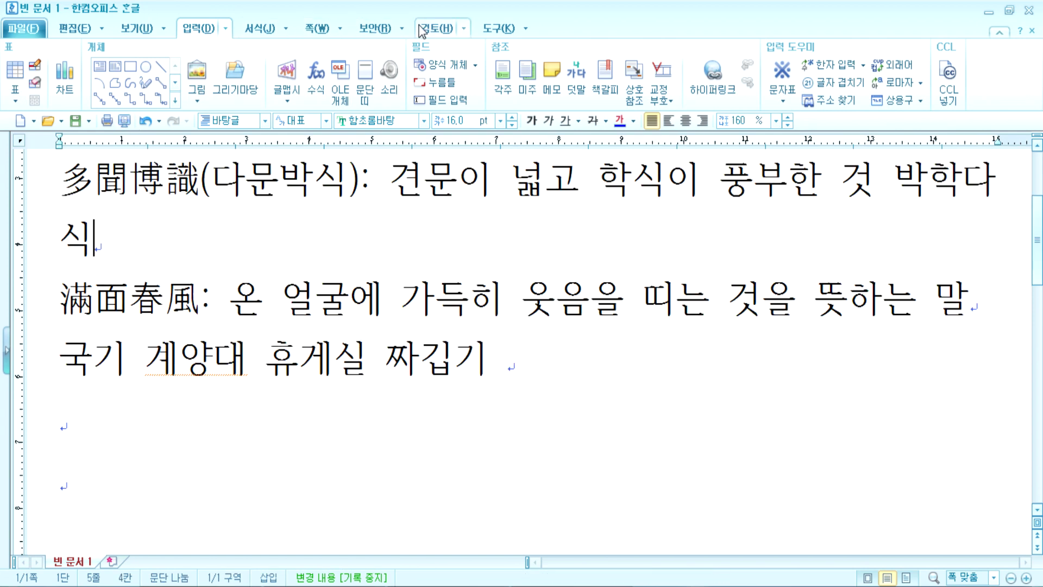
Step: Run the 맞춤법 검사 spelling check on the 검토 tab, skipping 계양대
left_click(461, 31)
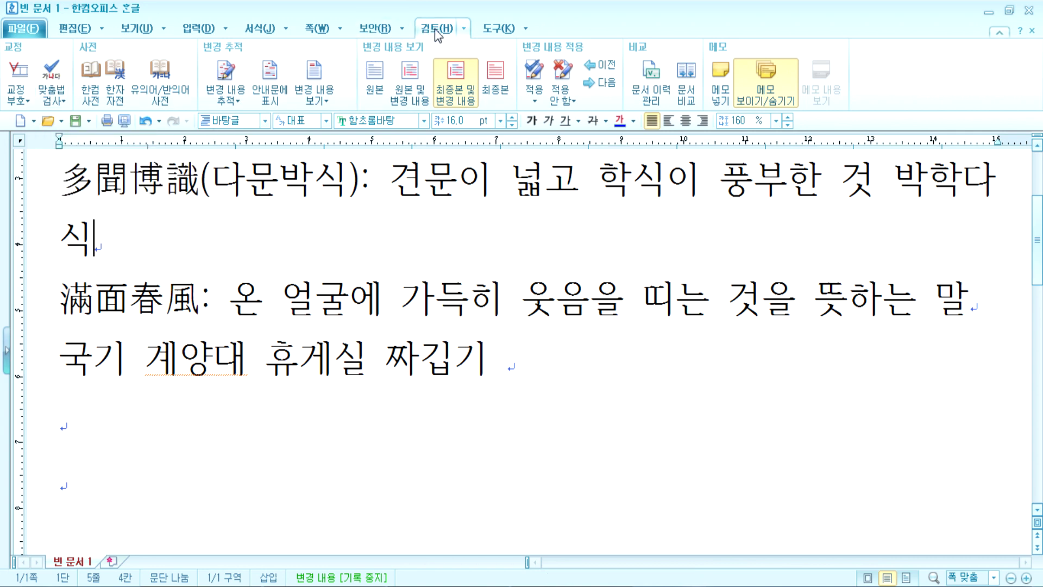
left_click(52, 73)
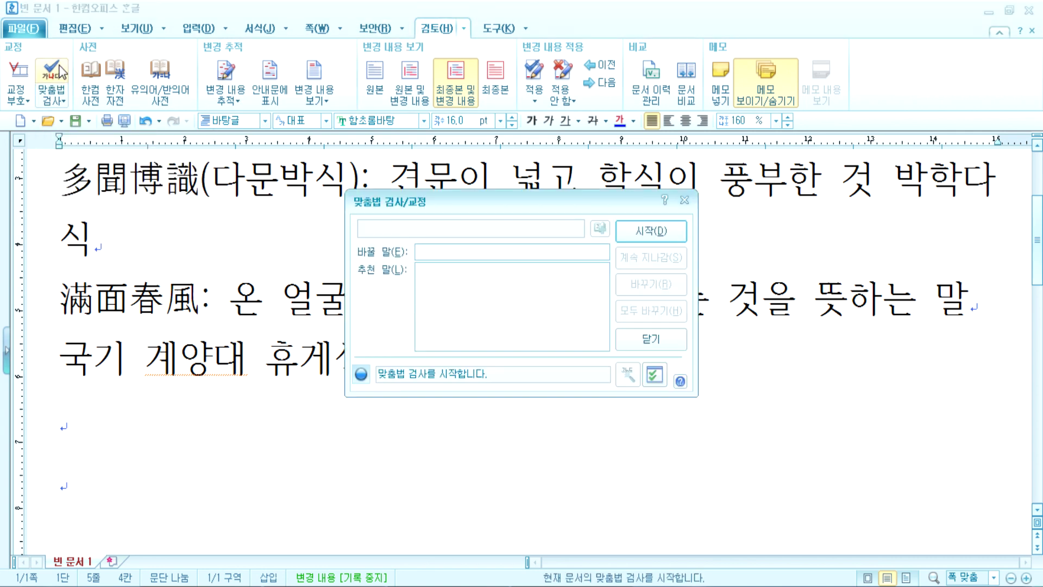
left_click(651, 232)
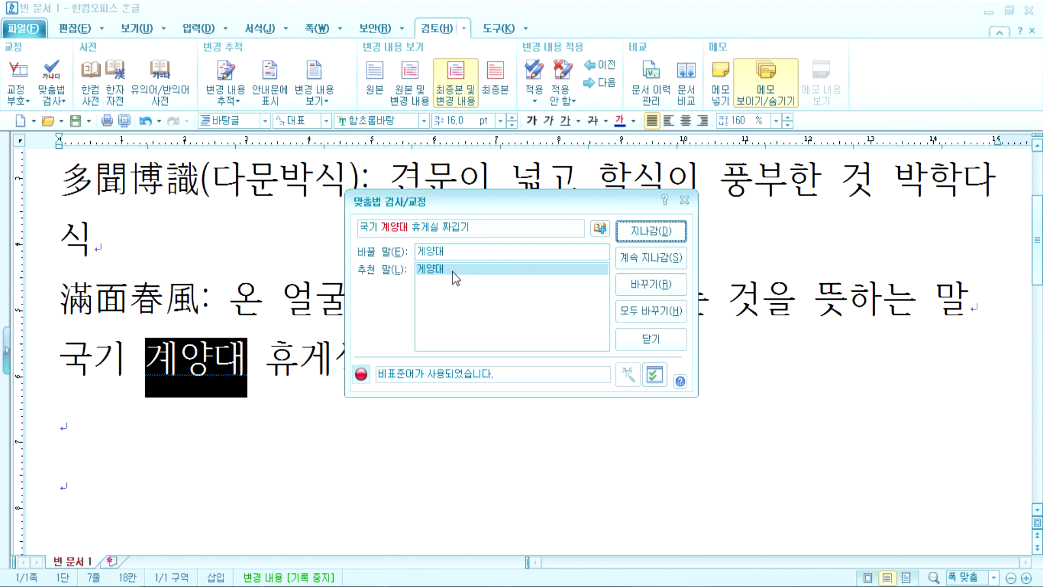
left_click(660, 231)
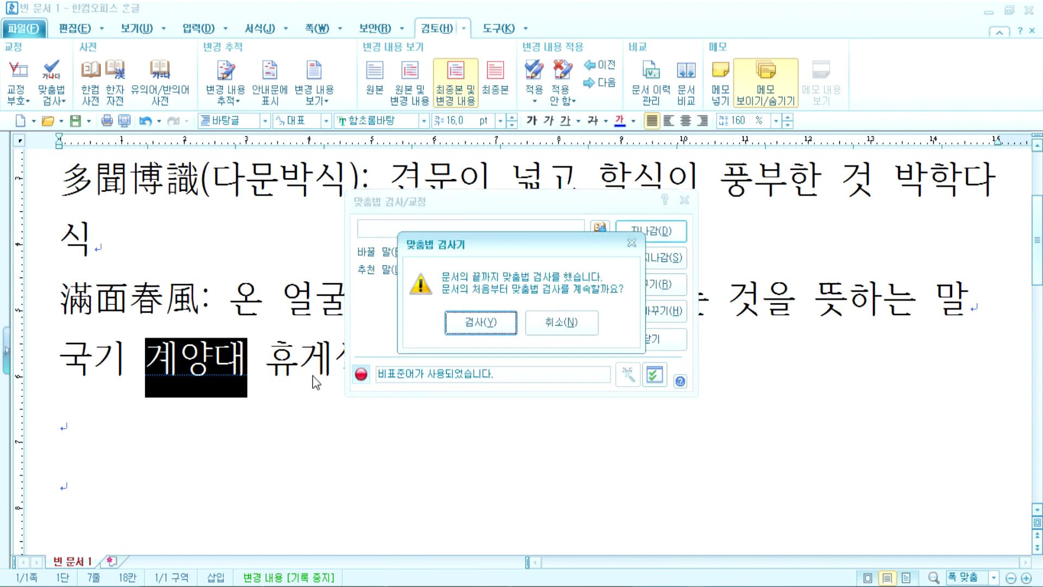
left_click(481, 323)
left_click(492, 325)
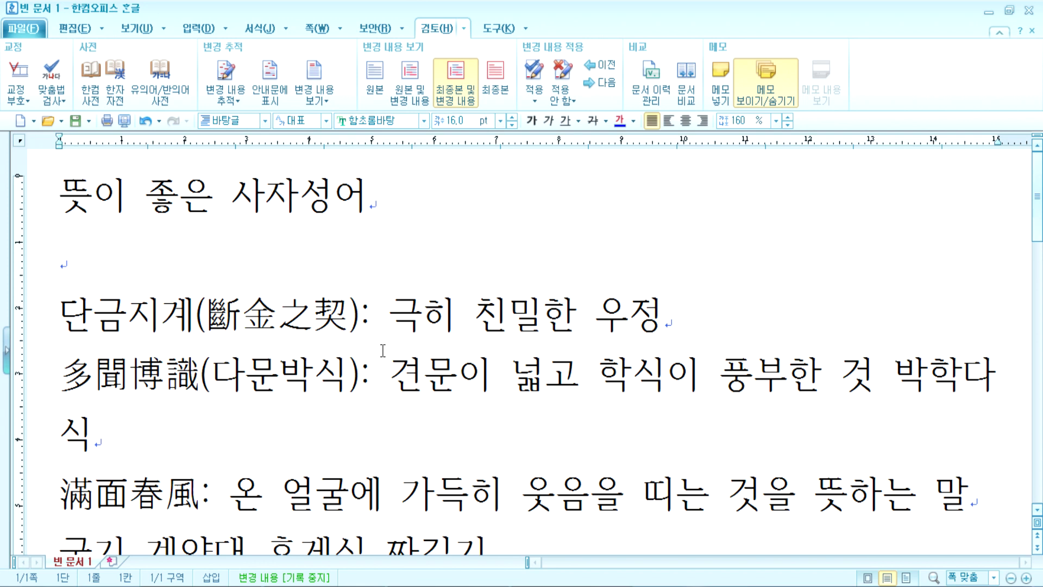
Step: Change the title's last character to 아, rerun the spelling check skipping 계양대, then delete 아
left_click_drag(344, 194, 361, 198)
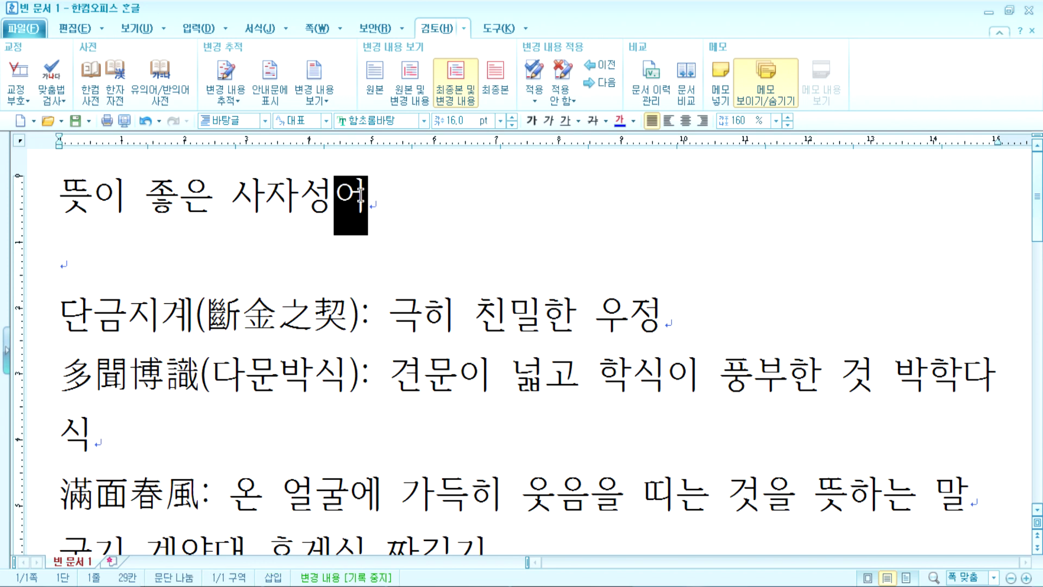
type("아")
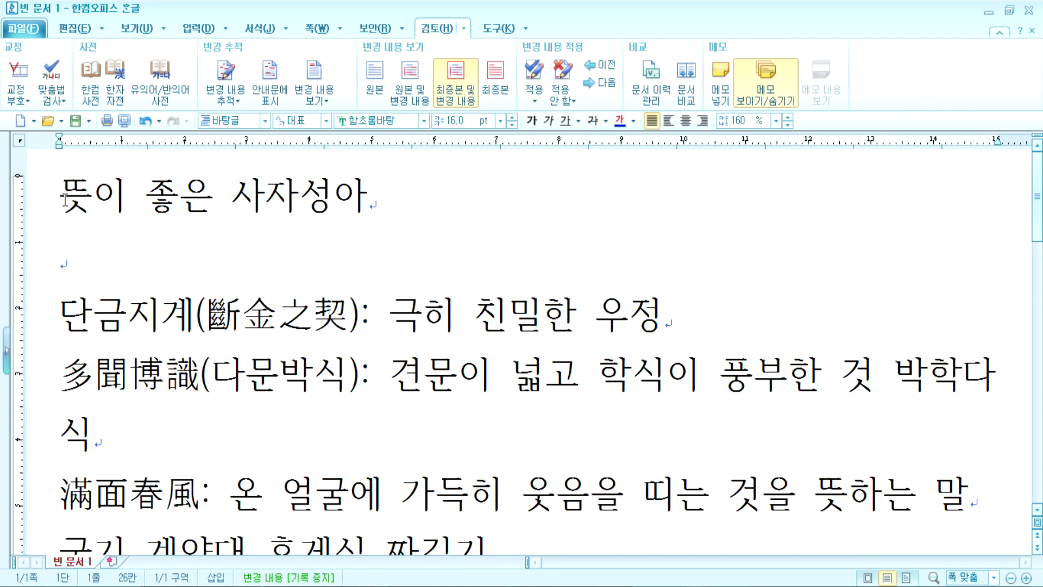
left_click(64, 198)
left_click(51, 71)
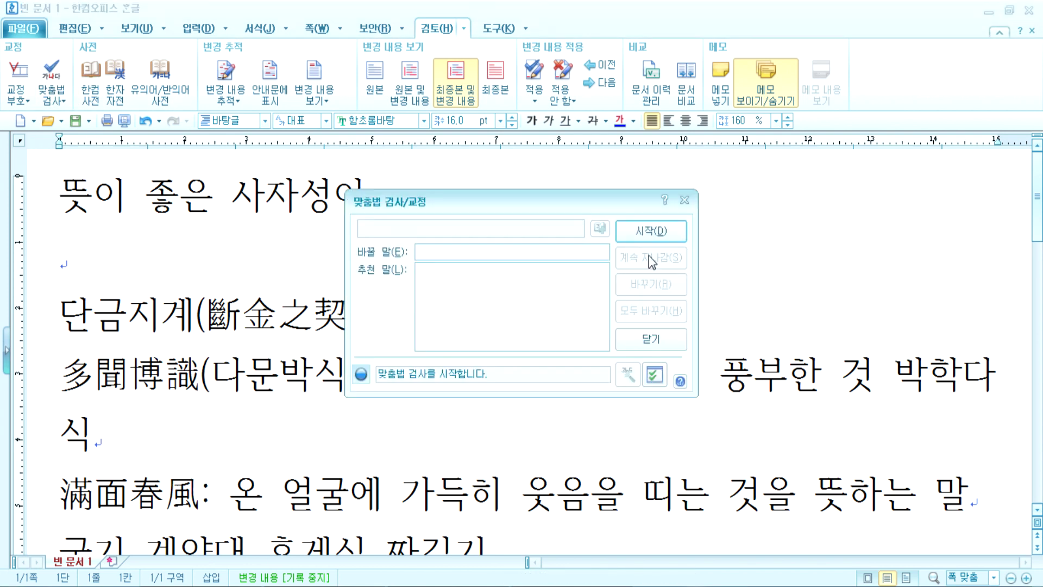
left_click(661, 233)
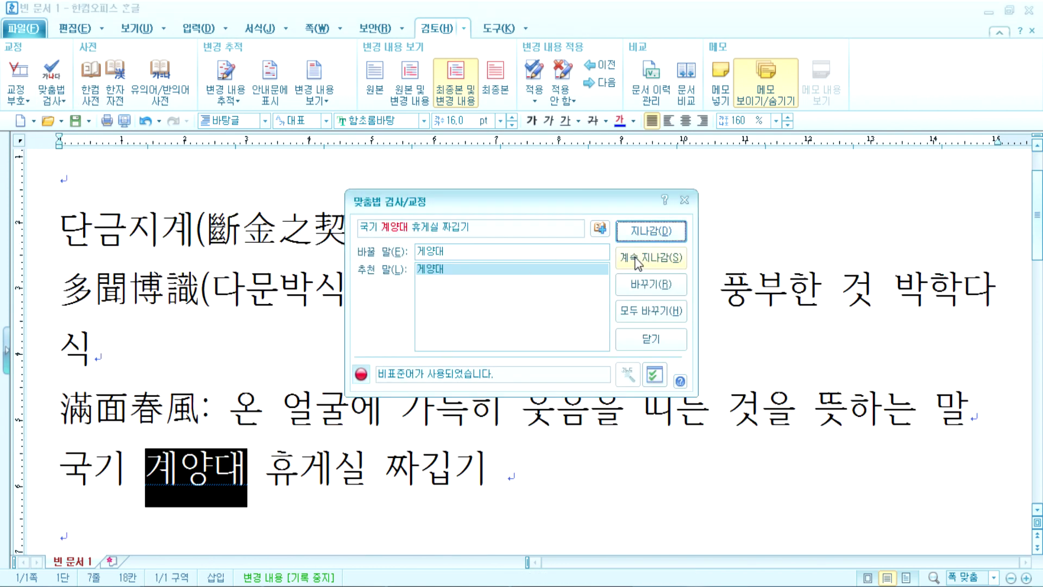
left_click(632, 287)
left_click(477, 321)
left_click(507, 316)
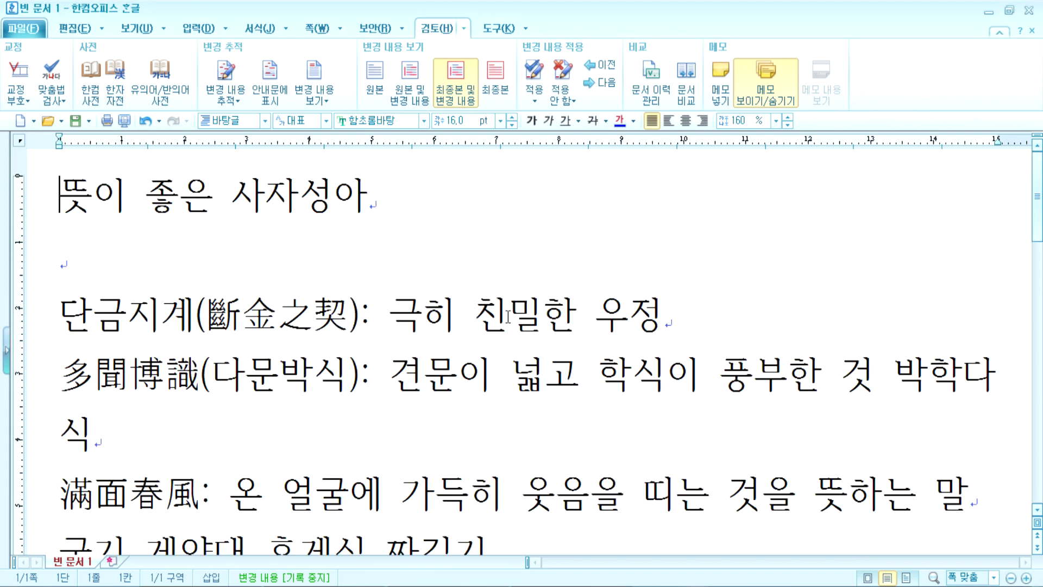
left_click(333, 196)
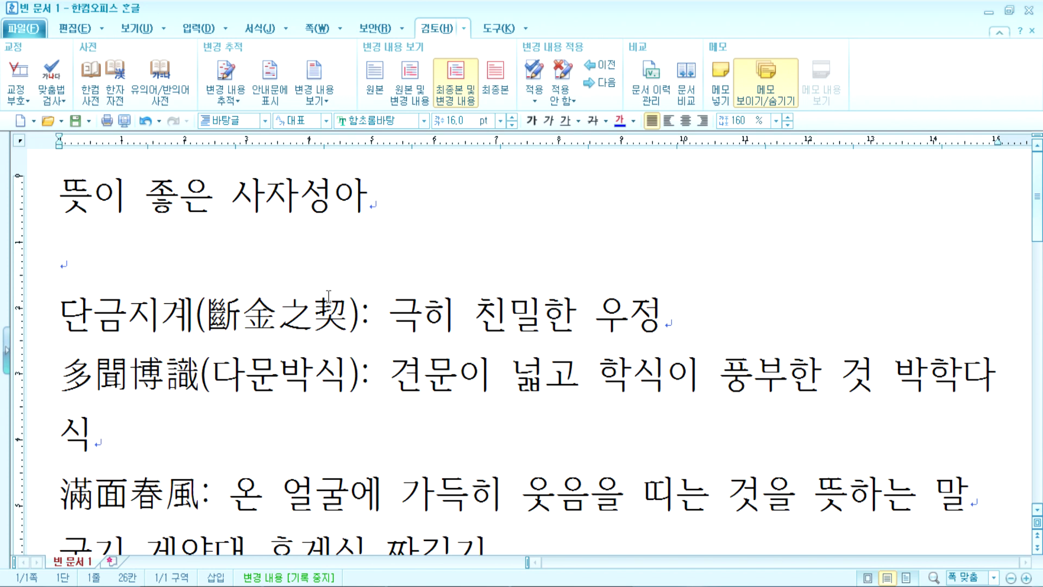
key("Delete")
Step: Retype 어 so the title reads 뜻이 좋은 사자성어, then move to the empty line below
type("어")
scroll(290, 402, "down", 5)
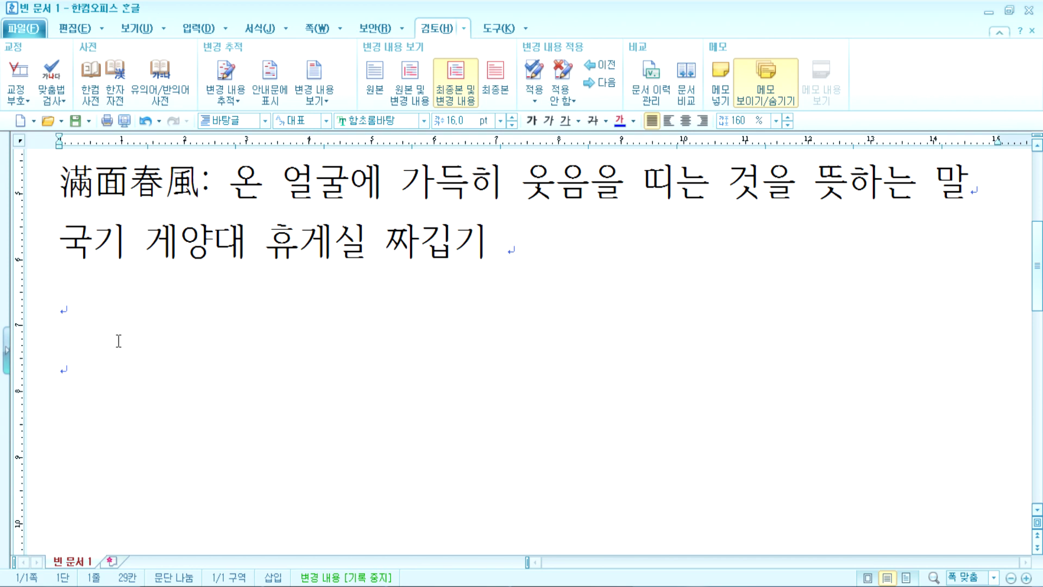
left_click(102, 323)
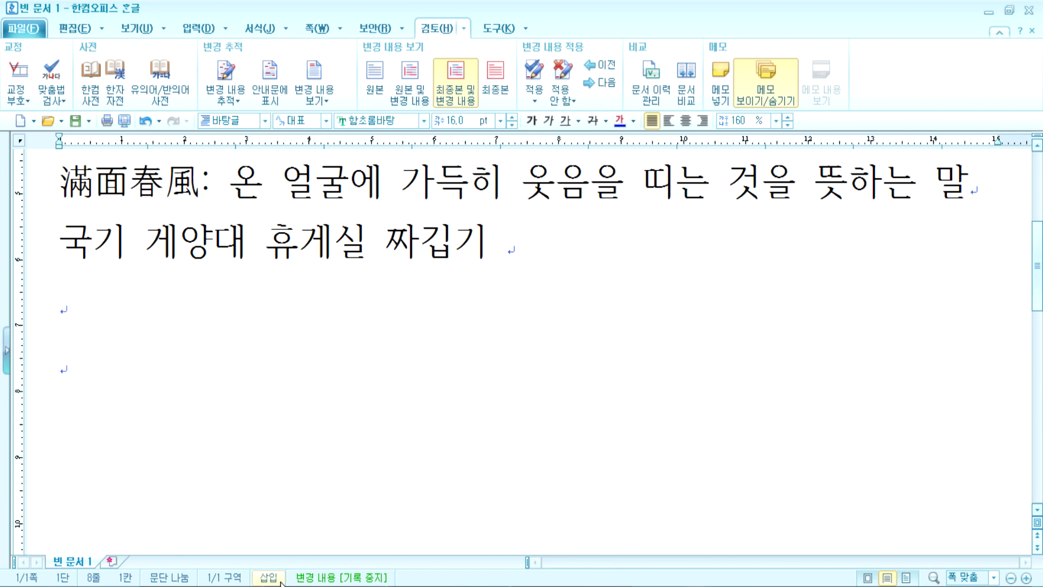
left_click(268, 577)
left_click(73, 253)
type("1111111111")
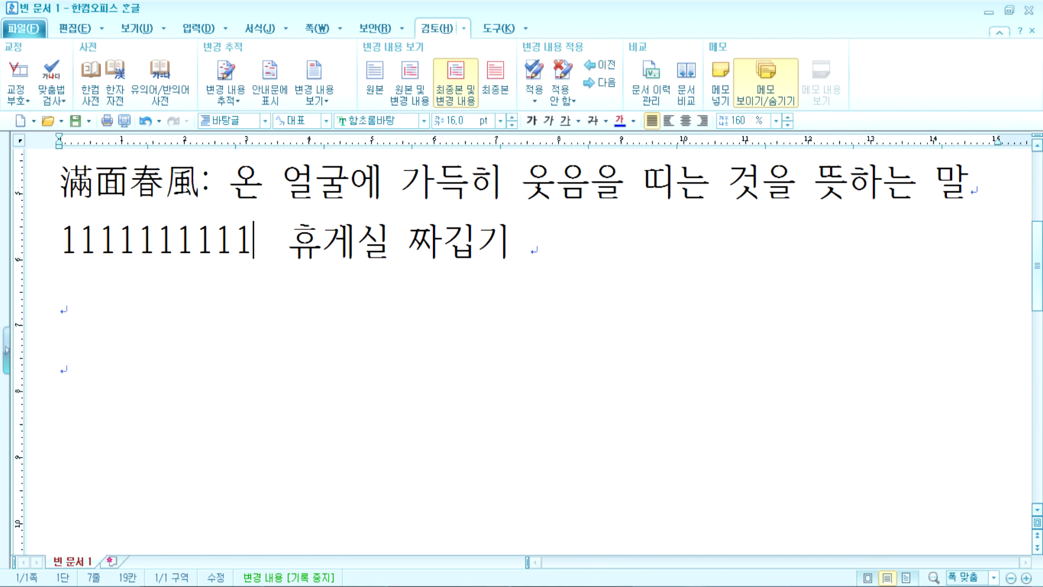
key("Insert")
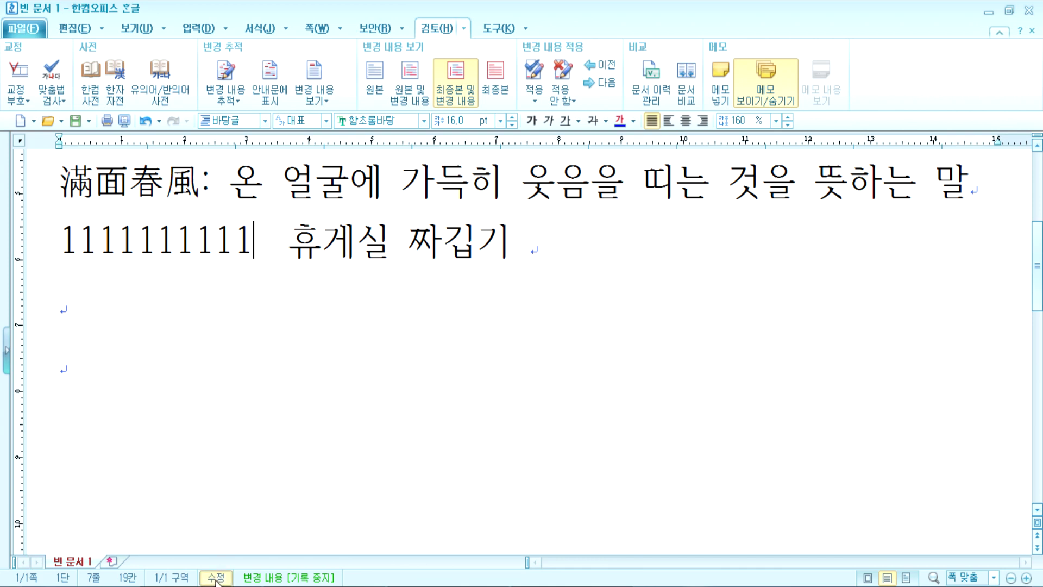
type("222222222")
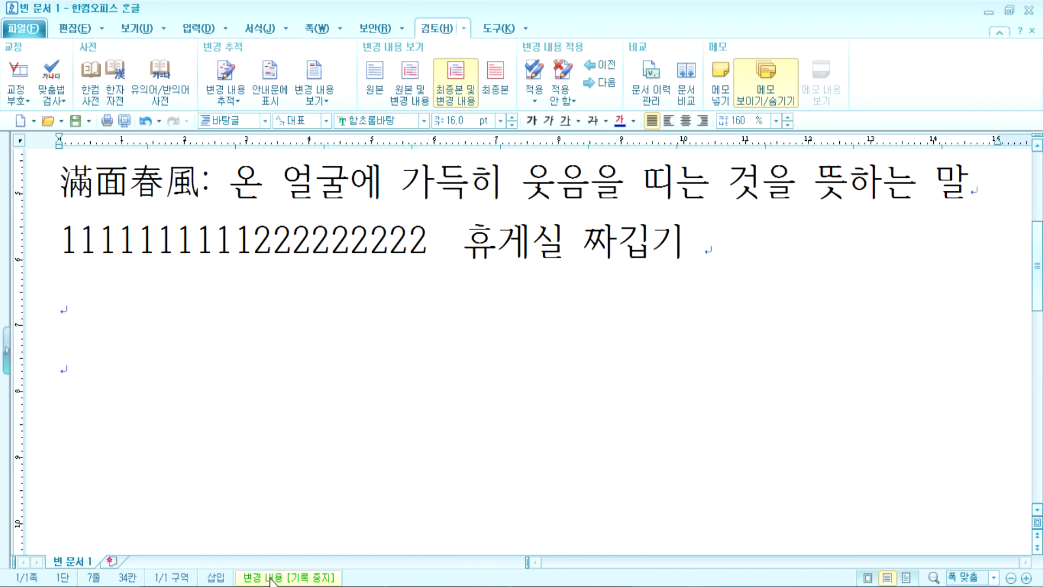
Step: Put the caret at the start of the title and switch to the Notepad notes
scroll(202, 486, "up", 5)
left_click(62, 211)
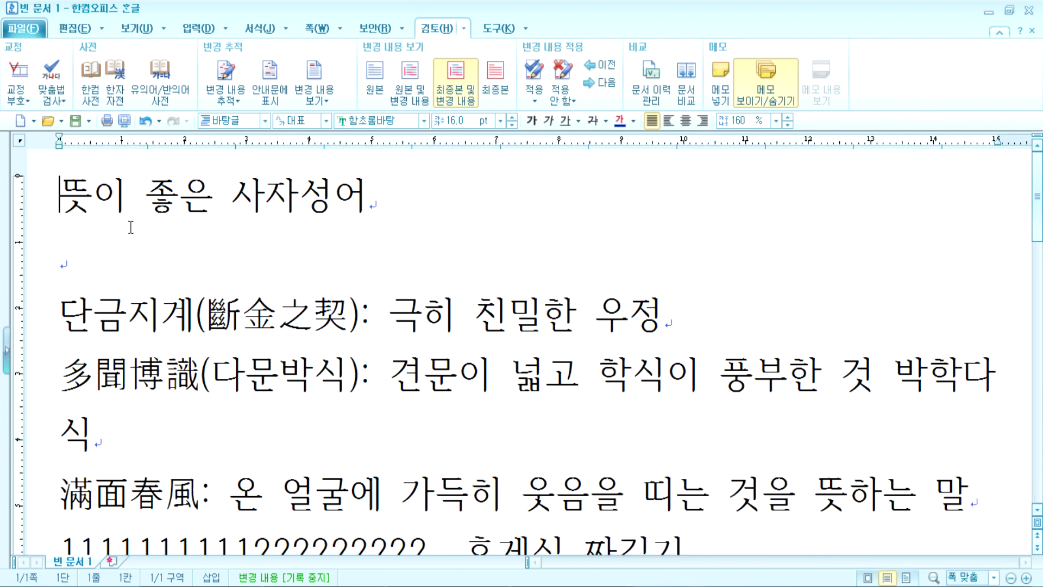
key("alt+Tab")
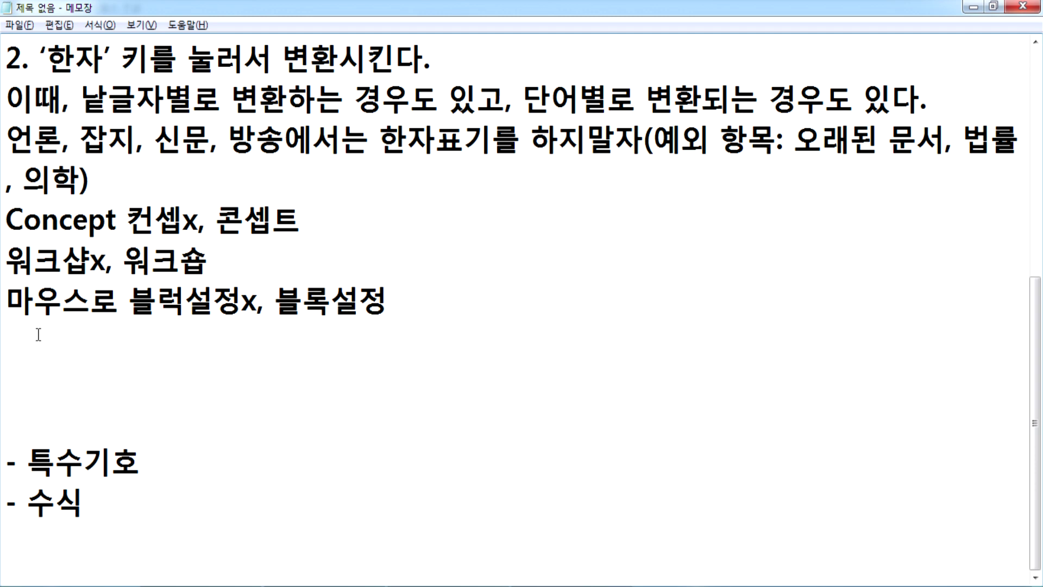
Step: Tidy the blank lines around '- 특수기호' in Notepad
key("Delete")
key("Delete")
key("Delete")
key("Return")
left_click(173, 492)
key("Return")
key("Return")
key("Return")
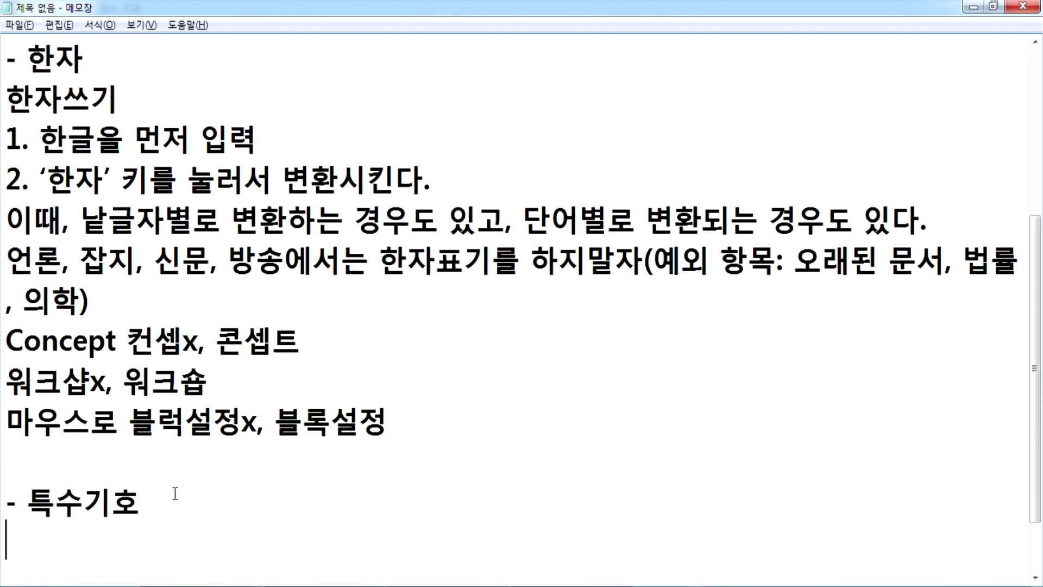
scroll(164, 428, "down", 1)
Step: Type the note '키보드에 없는 글자를 입력' on the line under '- 특수기호'
left_click(52, 376)
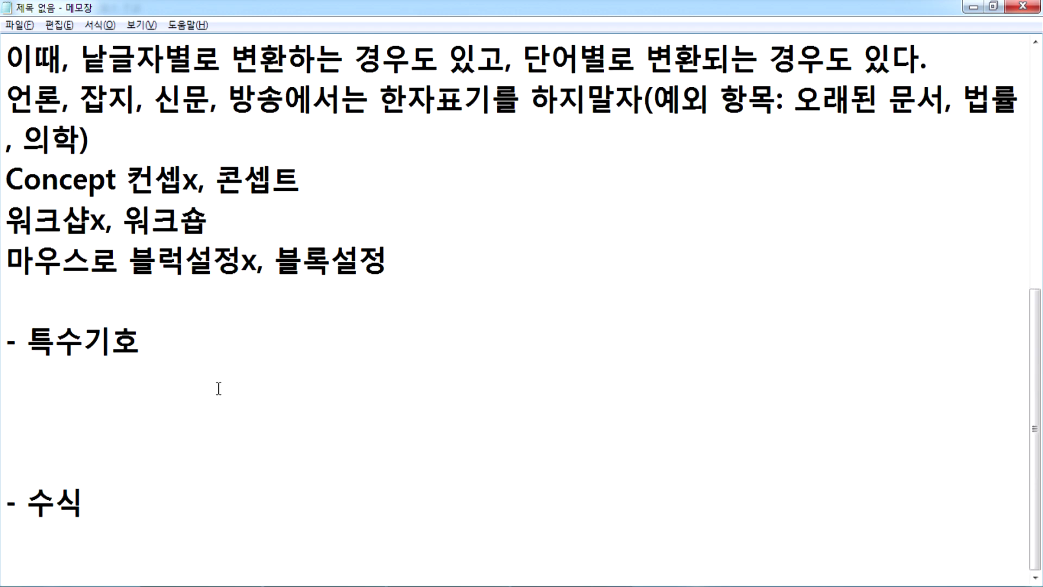
type("키보드")
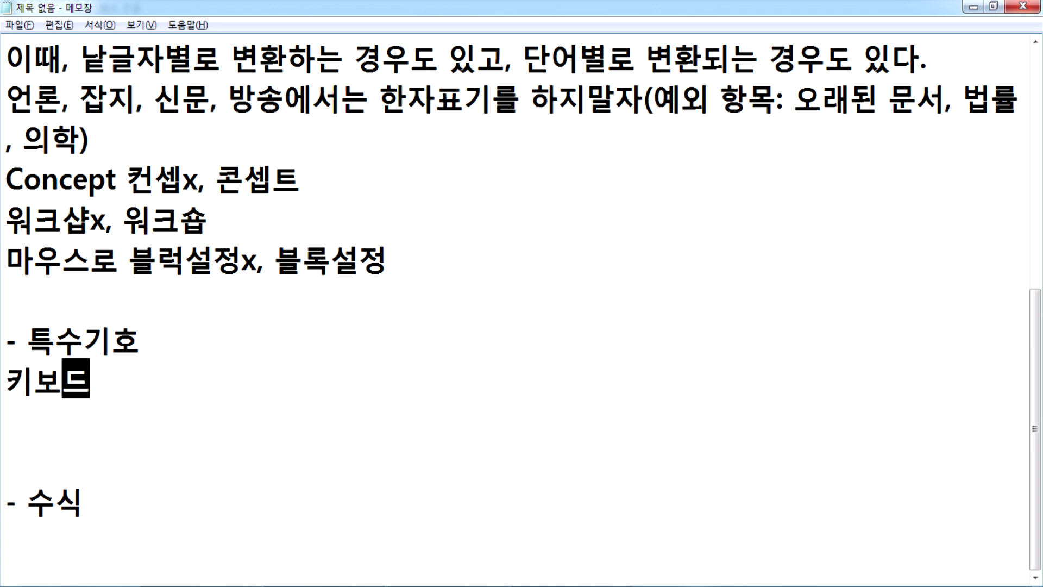
type("에 없는 글자릉")
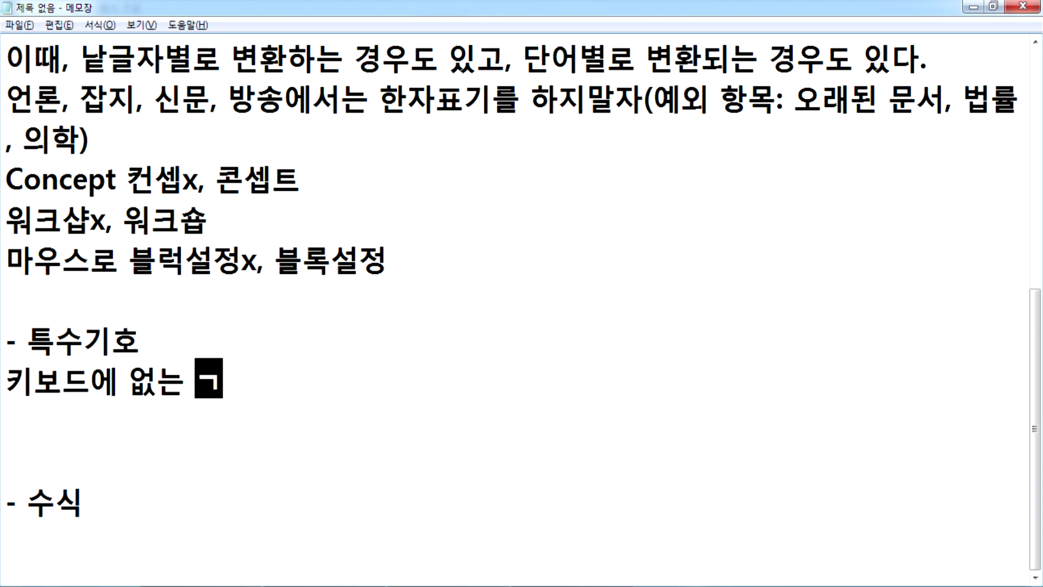
key("BackSpace")
key("BackSpace")
type("를")
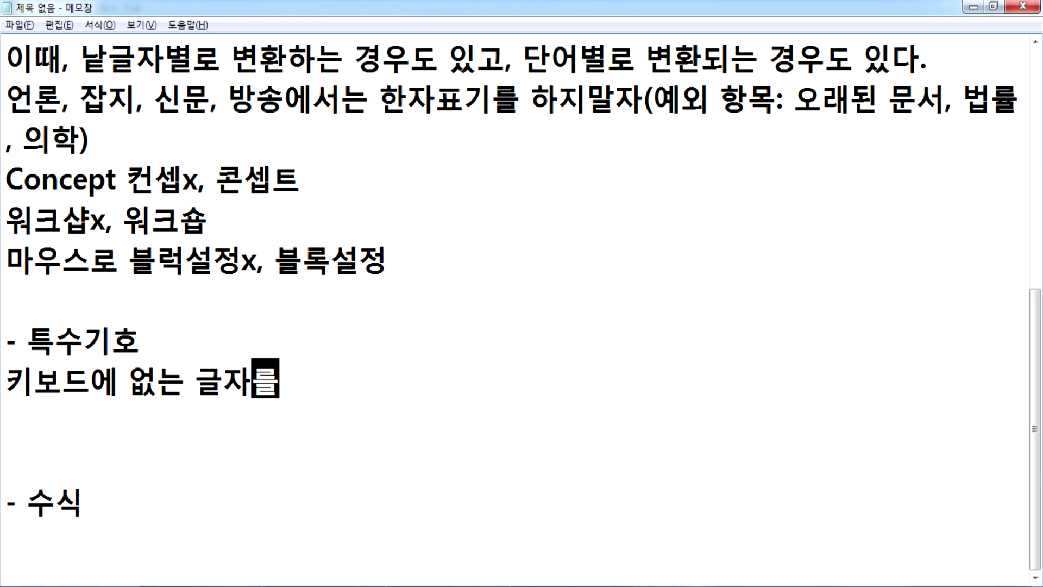
type(" 입력")
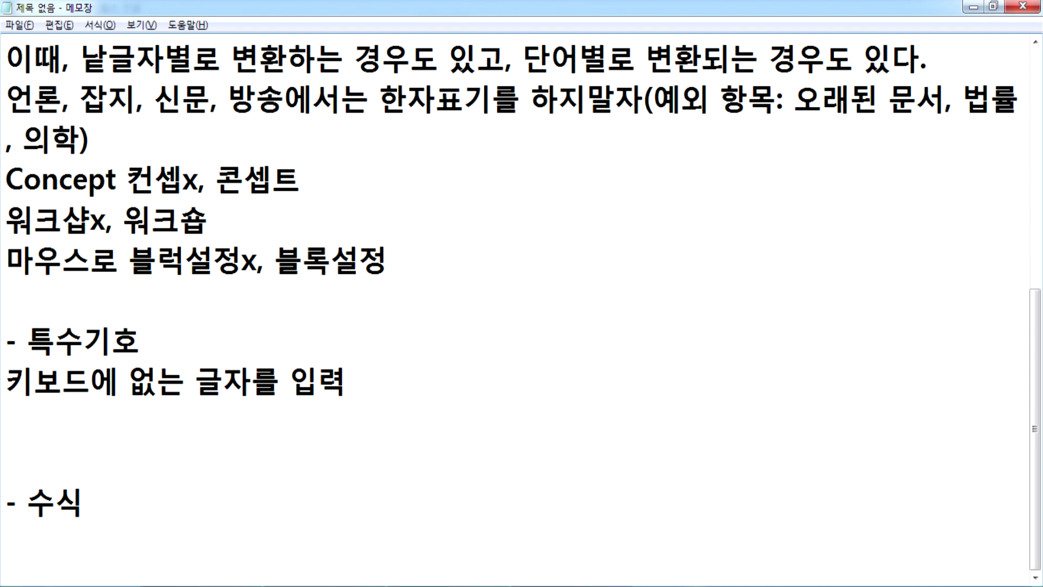
left_click(339, 420)
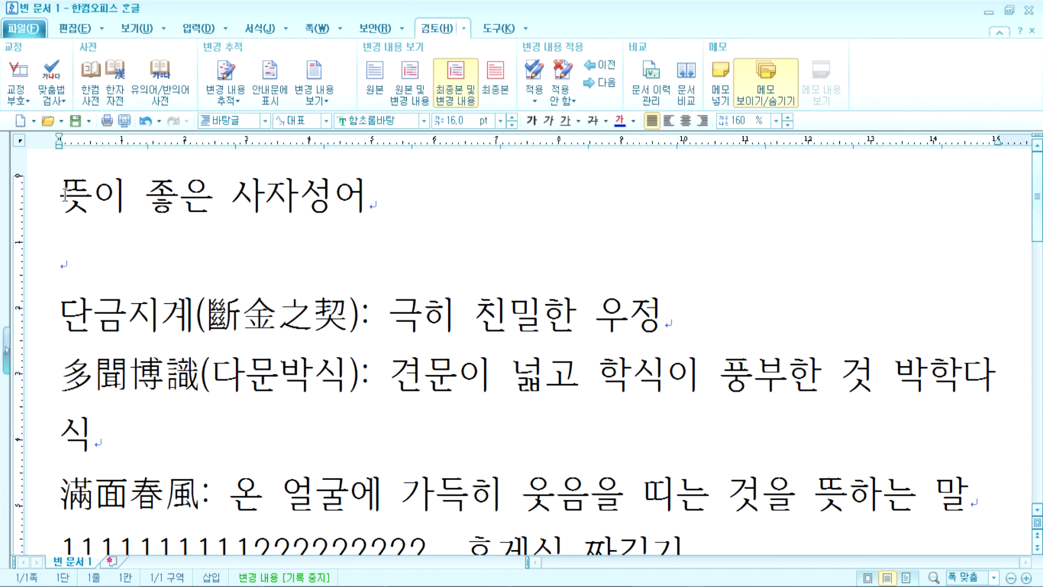
Step: Test the 문자표 button's last-symbol insert, delete the symbol, and toggle the recent-symbols palette
left_click(191, 32)
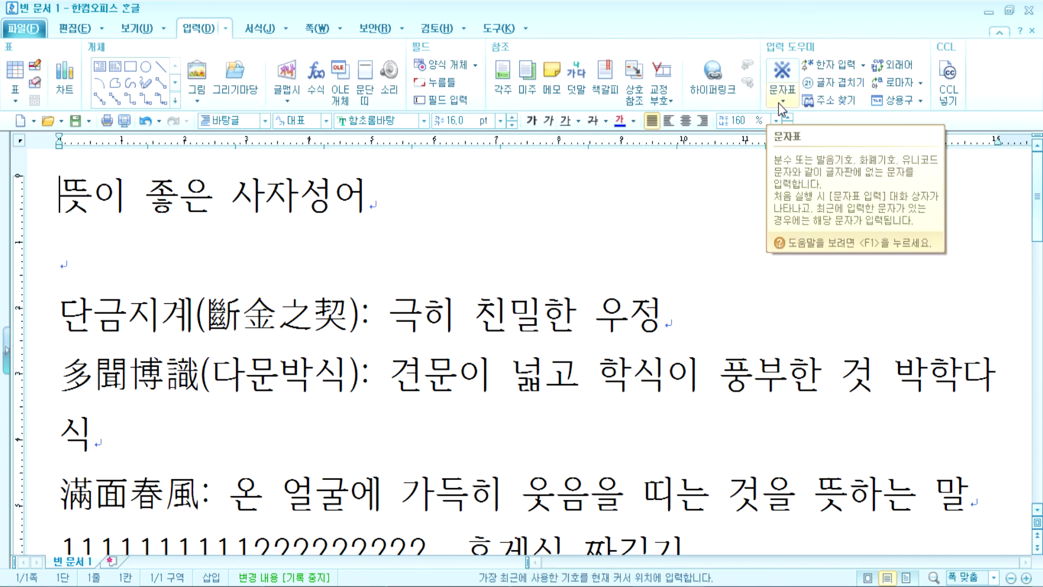
left_click(783, 71)
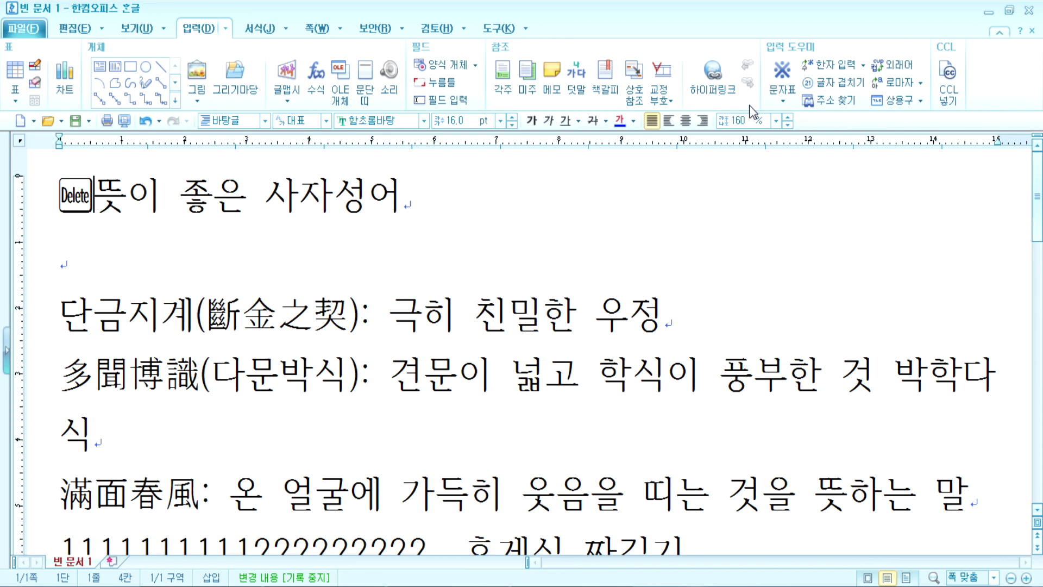
key("BackSpace")
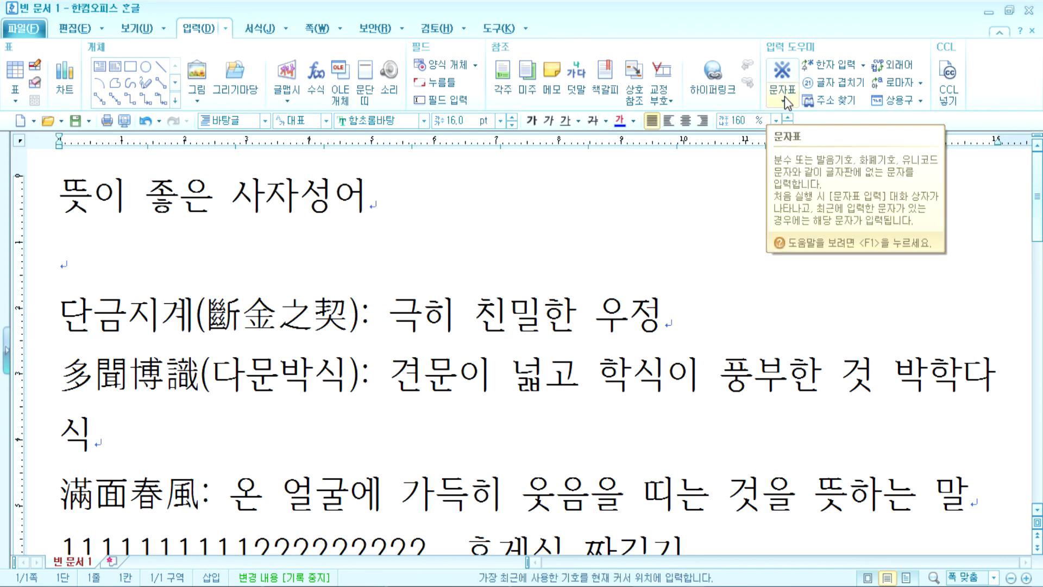
left_click(785, 96)
left_click(785, 96)
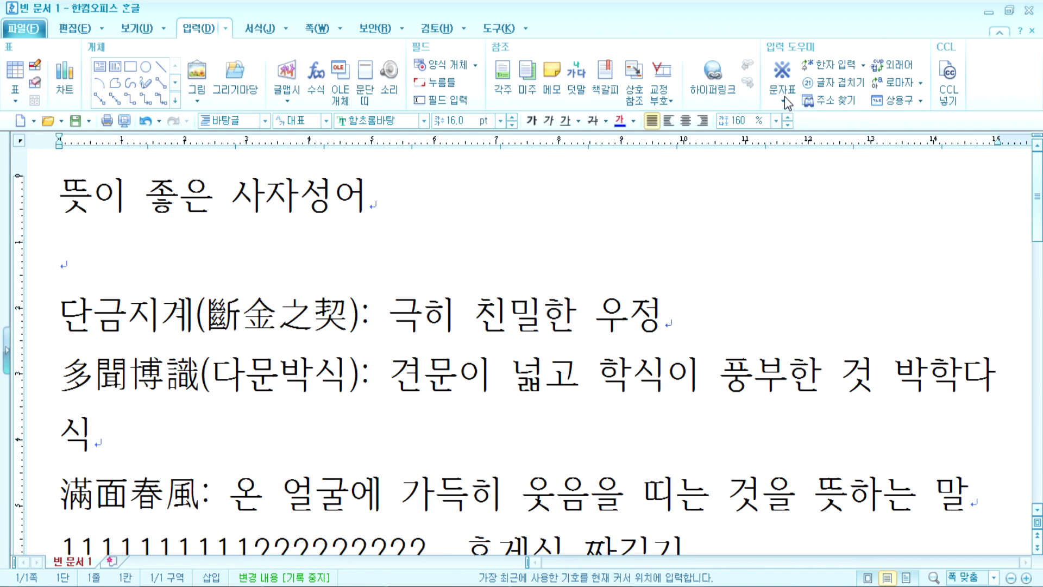
left_click(784, 96)
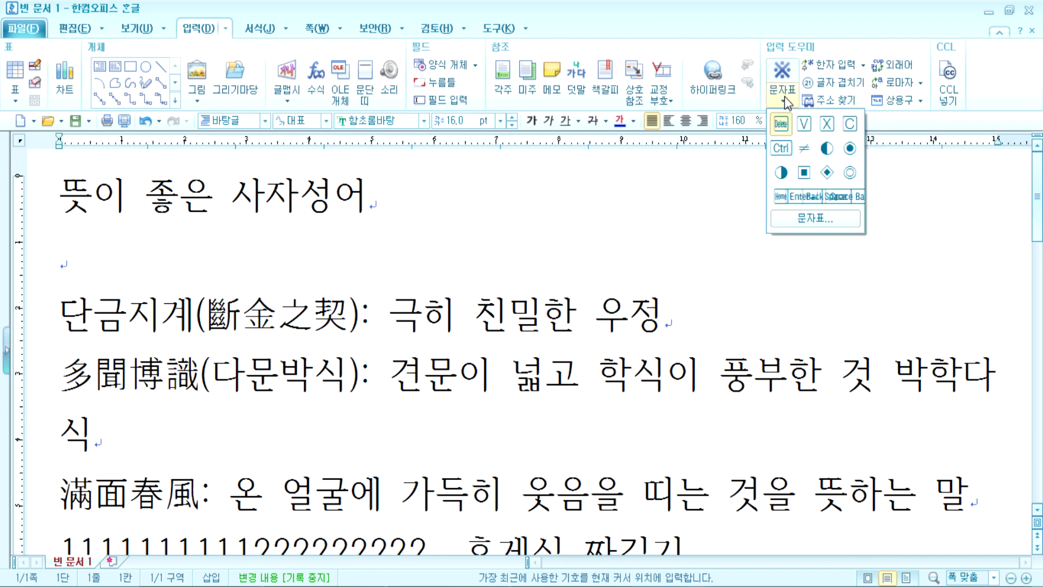
left_click(784, 96)
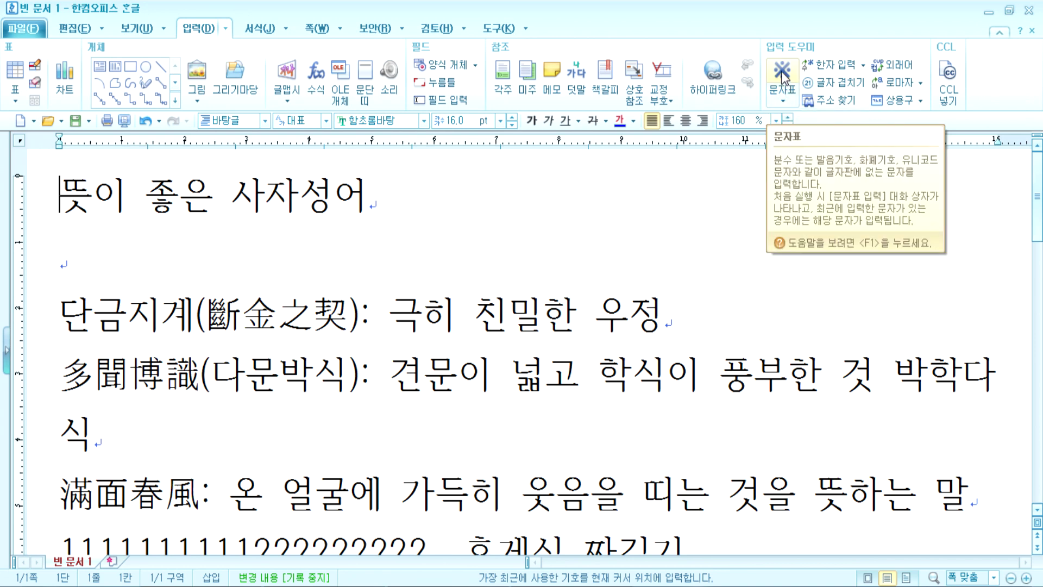
Step: Insert the recent keycap symbol several times as a test, then delete all of them
left_click(782, 76)
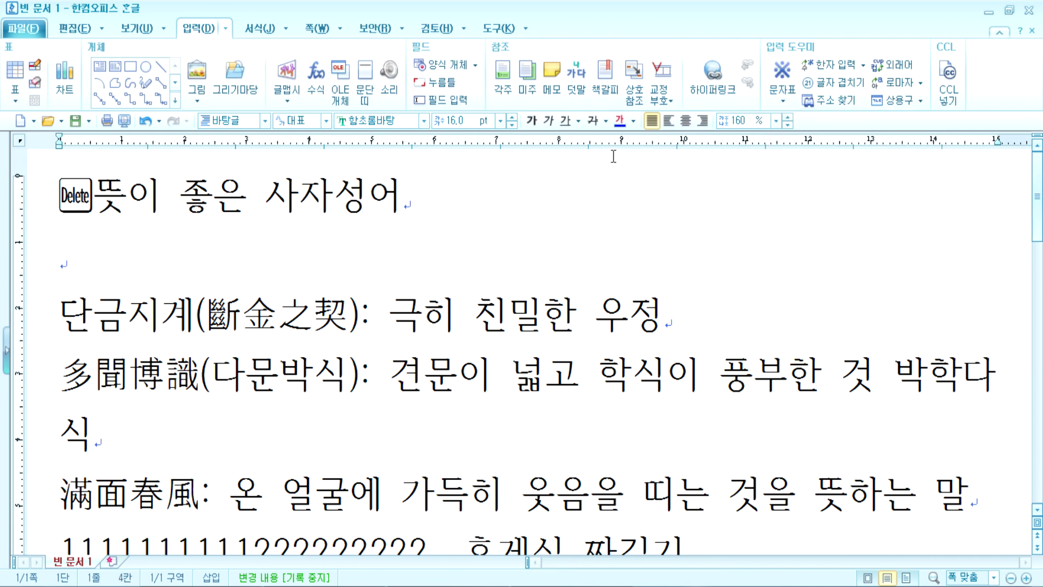
key("BackSpace")
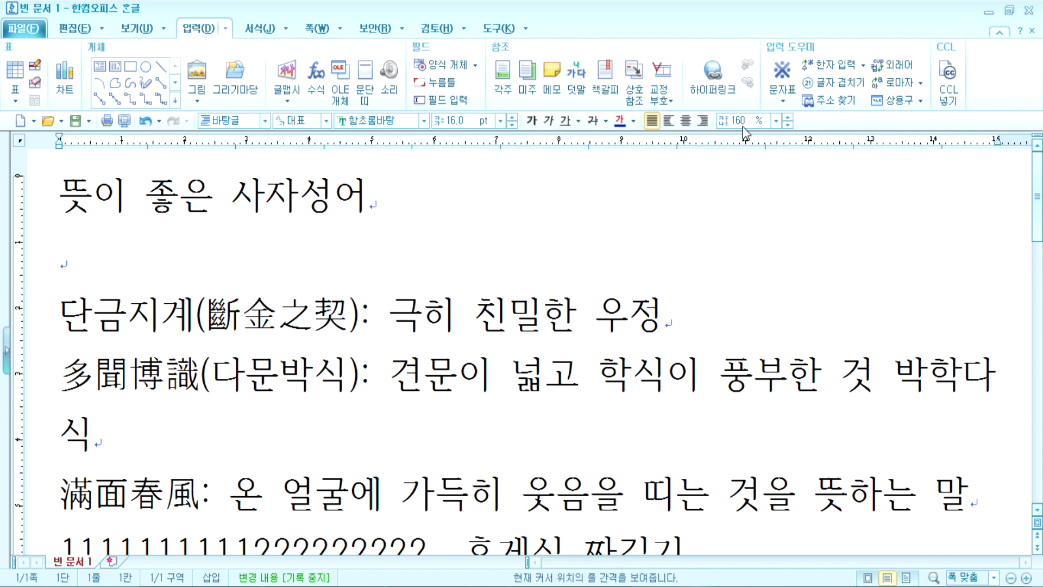
left_click(783, 76)
left_click(783, 76)
left_click(783, 76)
left_click(783, 76)
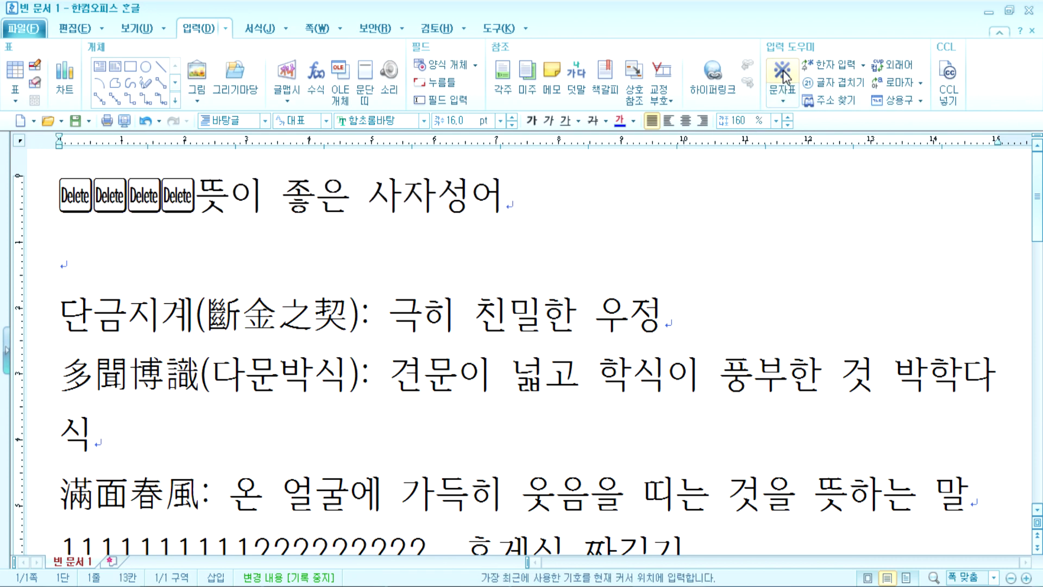
left_click(783, 76)
key("BackSpace")
key("BackSpace")
key("BackSpace")
key("BackSpace")
key("BackSpace")
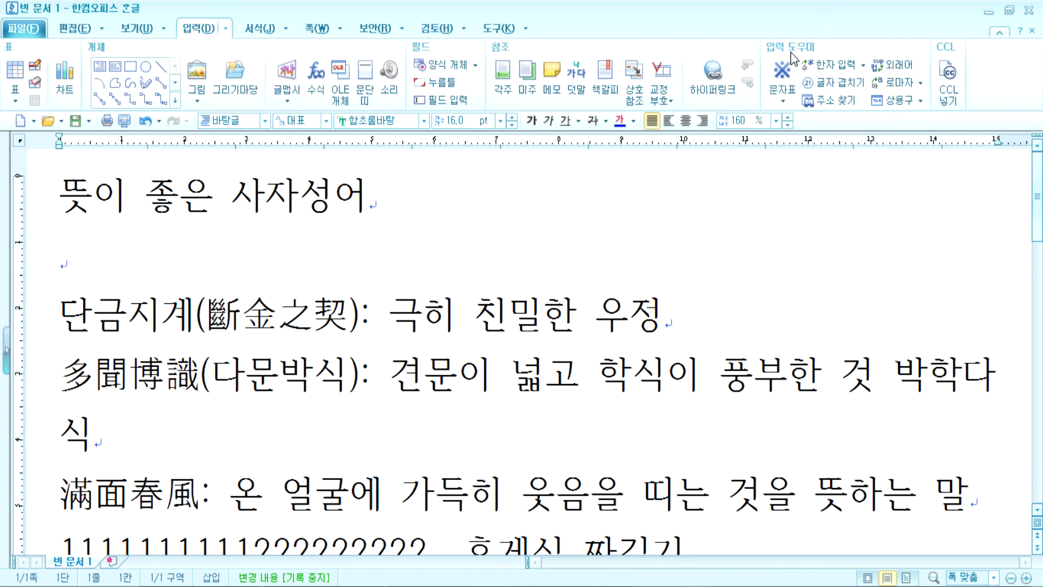
Step: Remove a stray keycap symbol and open the full 문자표 입력 dialog from the 문자표 dropdown
left_click(780, 96)
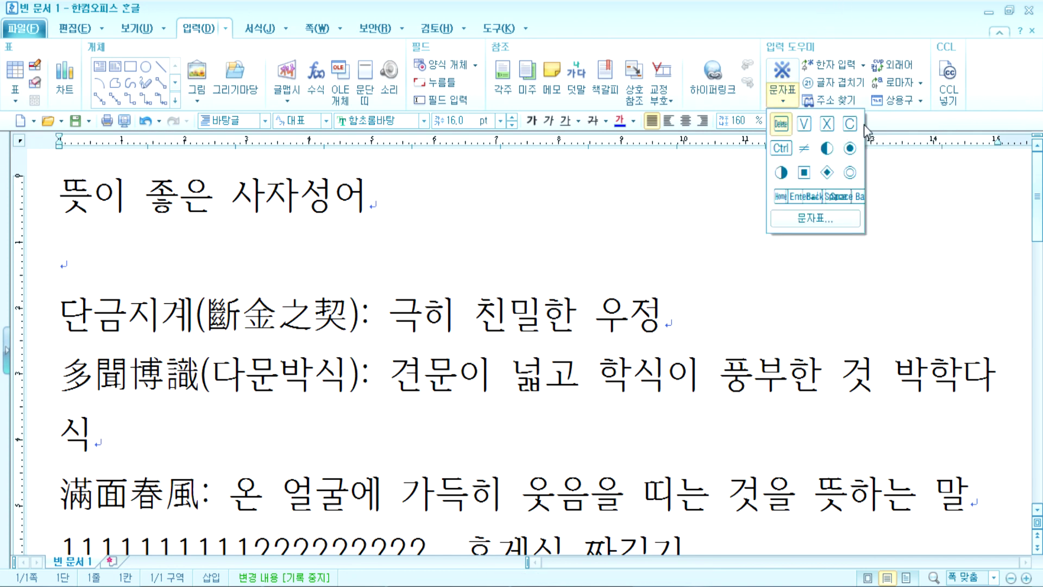
left_click(787, 85)
left_click(785, 76)
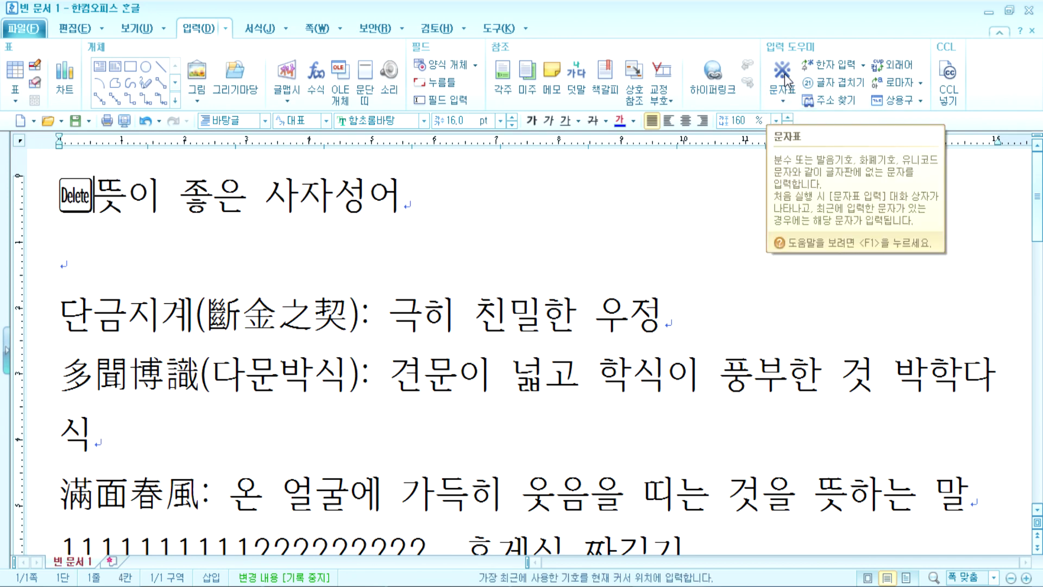
key("BackSpace")
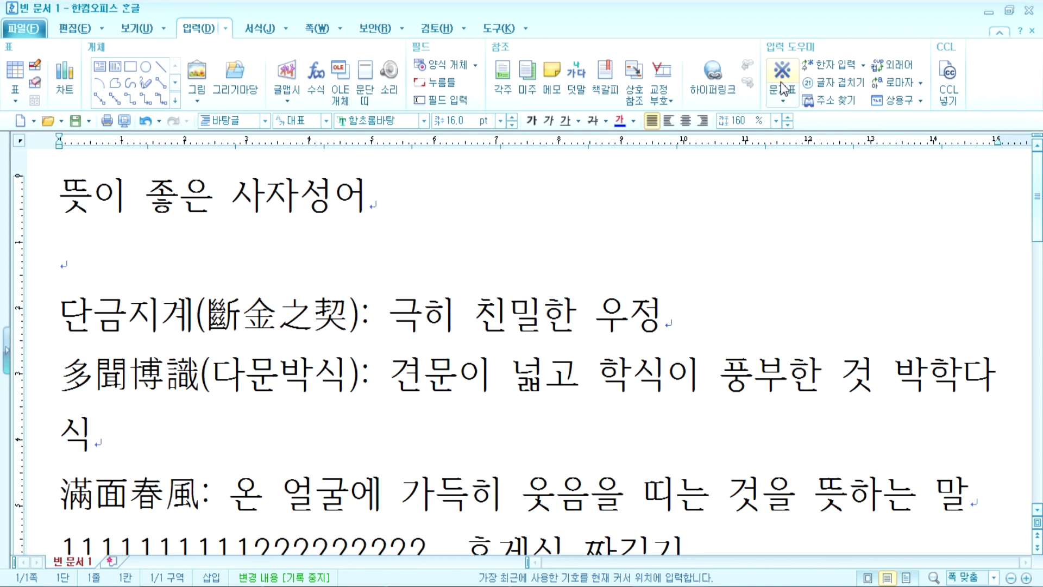
left_click(783, 101)
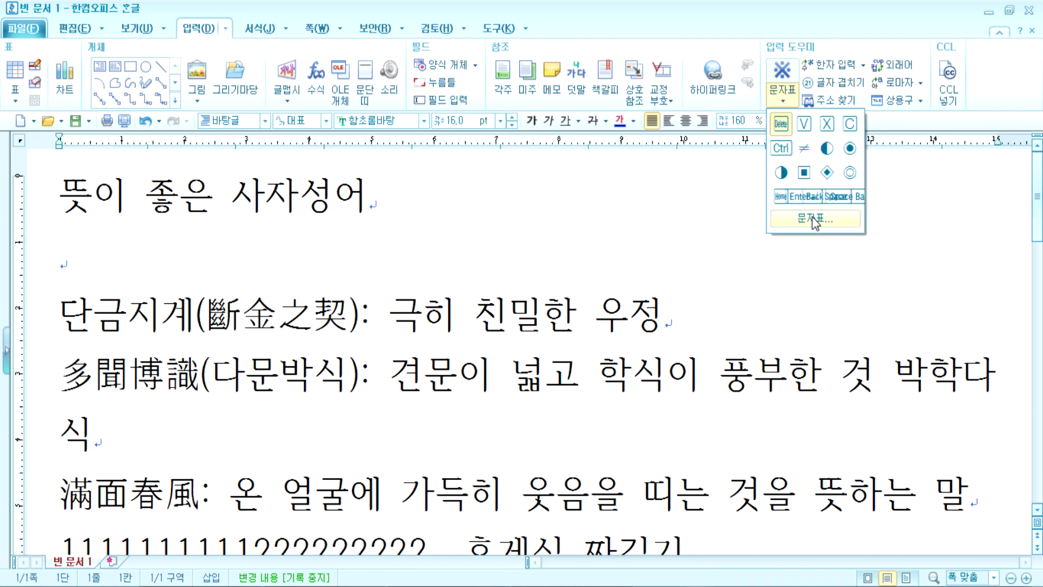
left_click(783, 102)
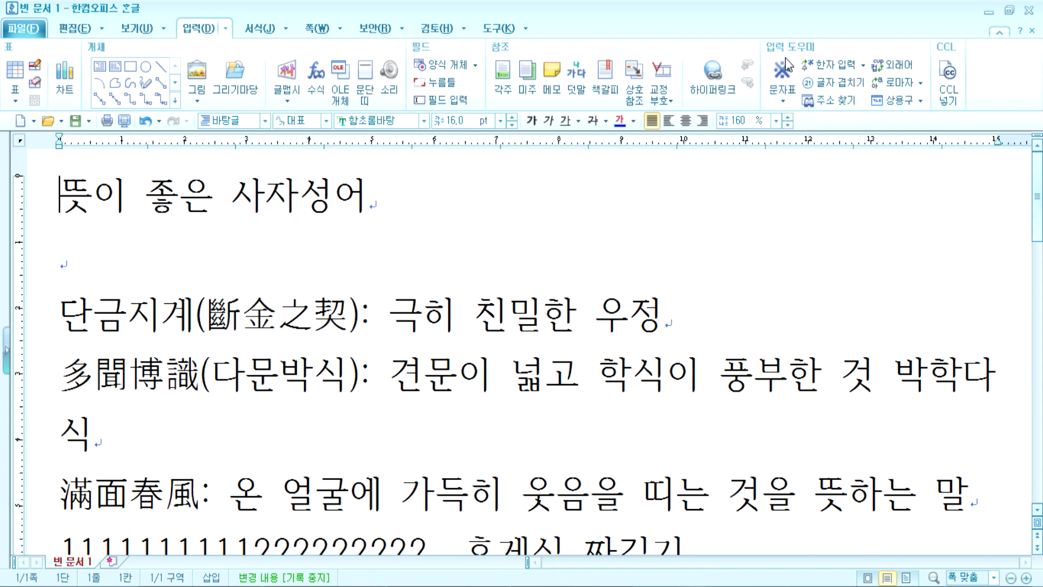
left_click(784, 100)
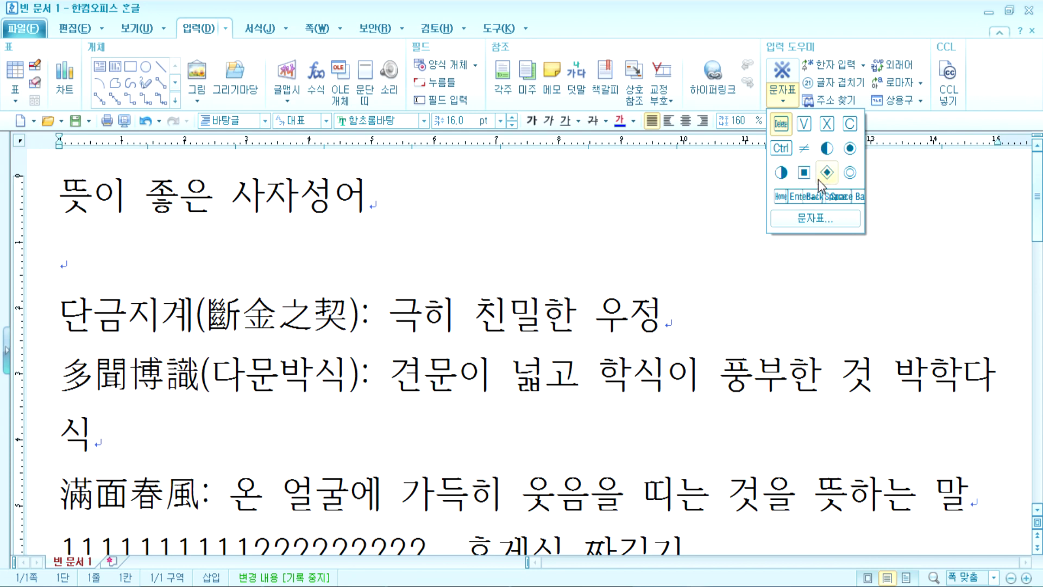
left_click(811, 220)
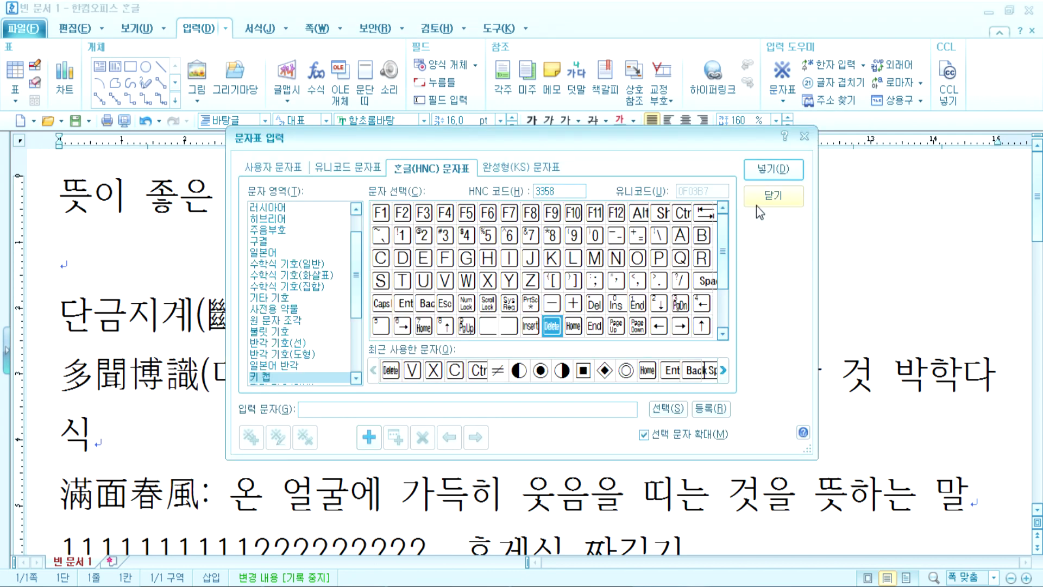
Step: Move the character map aside and browse the HNC Latin, Cyrillic, Greek, Hebrew and hiragana sets
left_click_drag(511, 132, 537, 84)
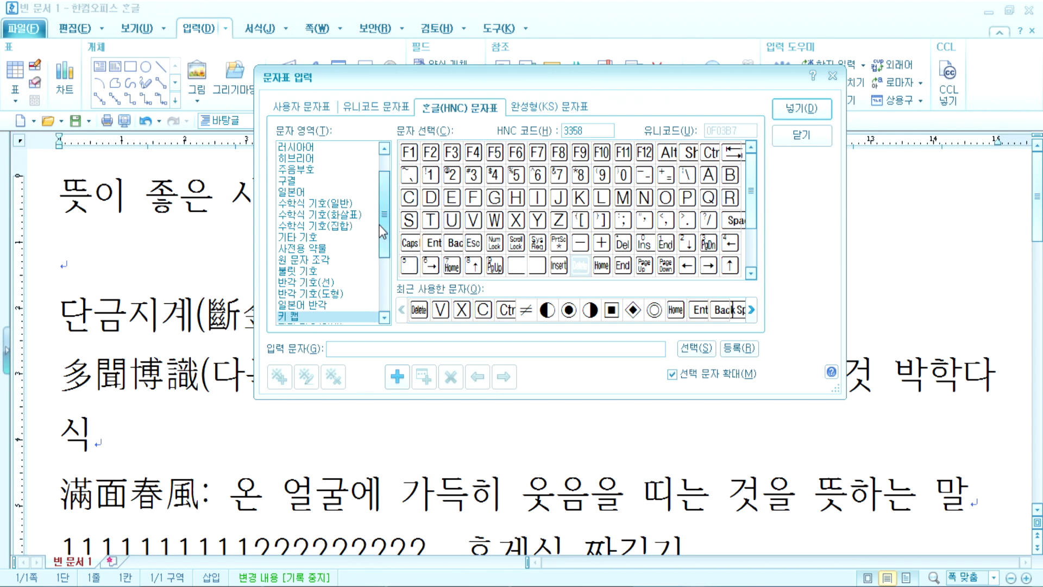
scroll(343, 172, "up", 1)
left_click(305, 148)
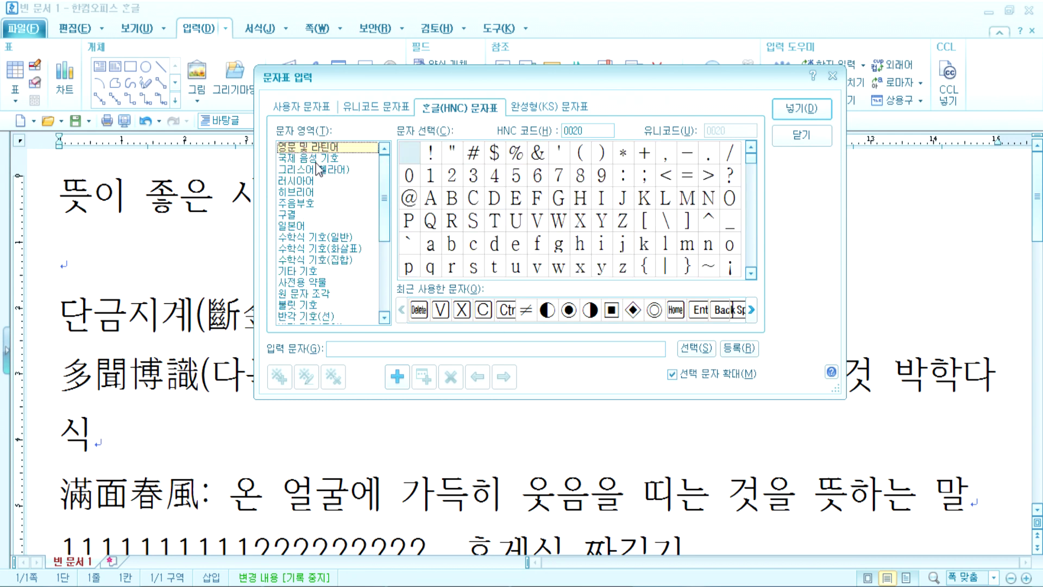
left_click(316, 181)
left_click(337, 169)
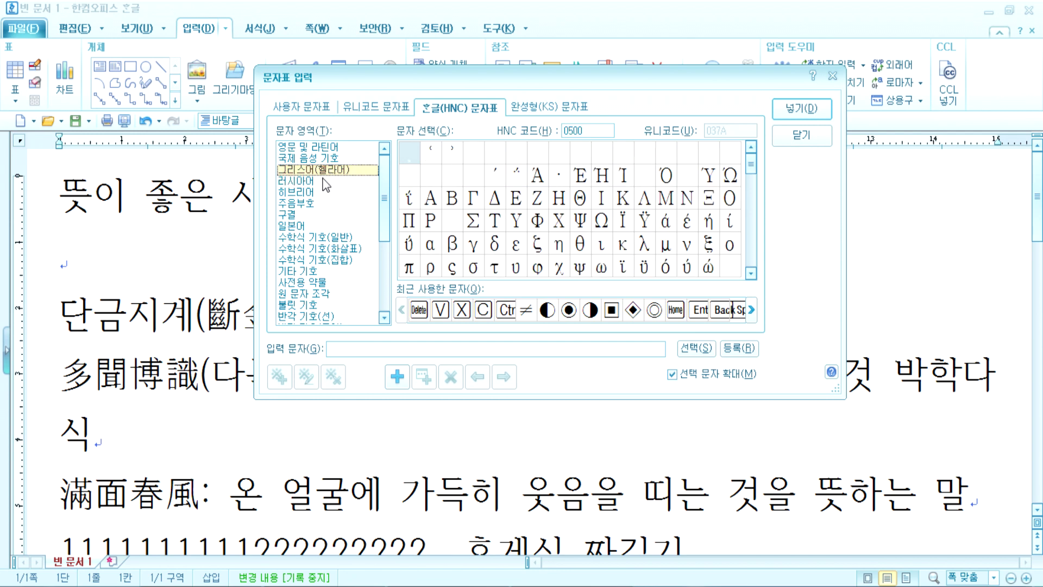
left_click(324, 181)
left_click(318, 193)
left_click(308, 227)
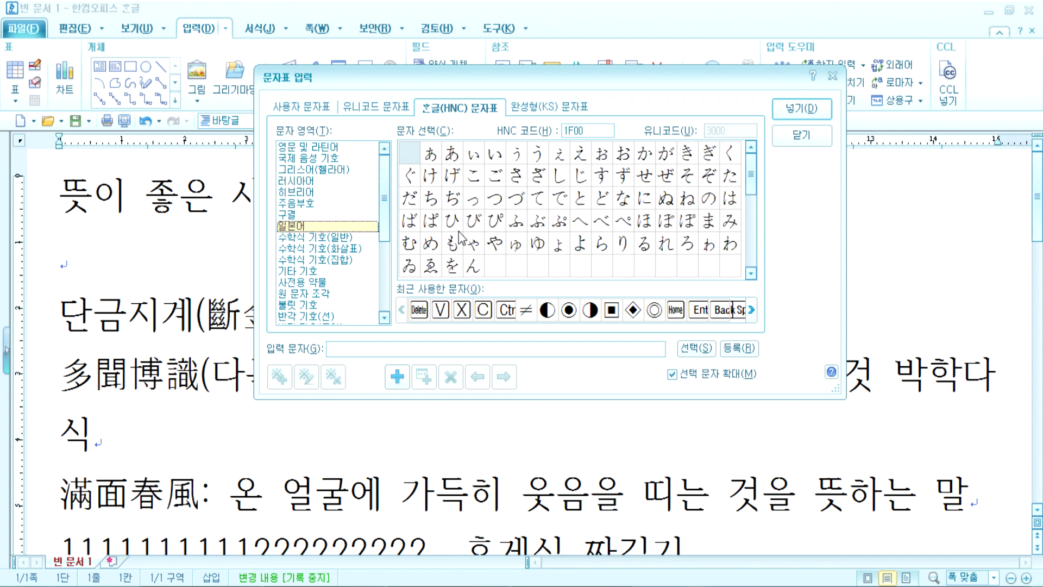
scroll(675, 228, "down", 3)
scroll(674, 228, "up", 3)
mouse_move(751, 176)
left_mouse_down()
mouse_move(759, 256)
mouse_move(761, 165)
left_mouse_up()
Step: Browse the math and miscellaneous symbol sets, then switch to the 유니코드 문자표 tab
left_click(324, 241)
left_click(323, 249)
left_click(320, 260)
left_click(314, 272)
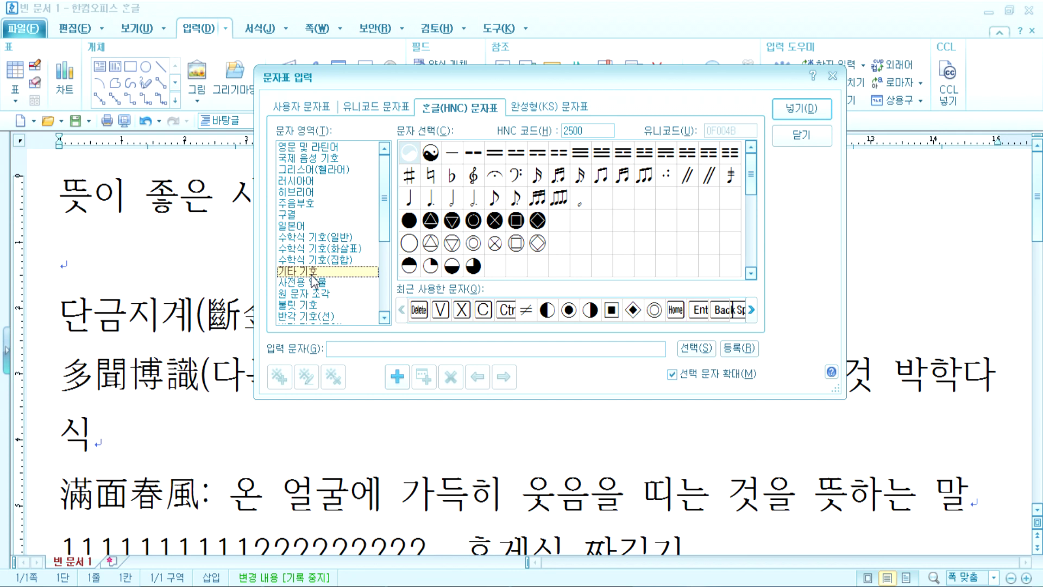
left_click(360, 107)
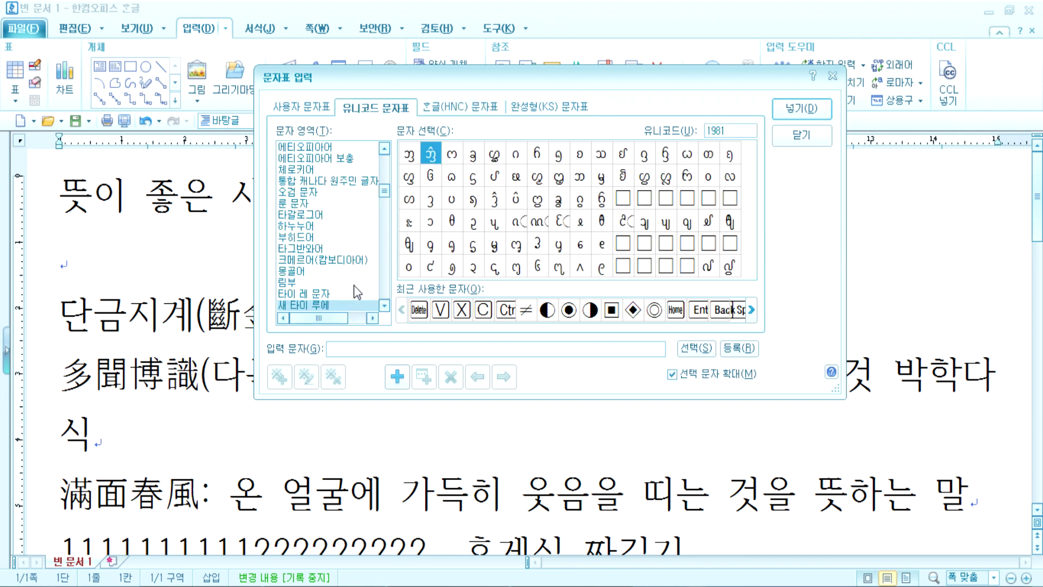
Step: Switch back to the HNC table and browse its Latin, phonetic and Russian sets
left_click(457, 111)
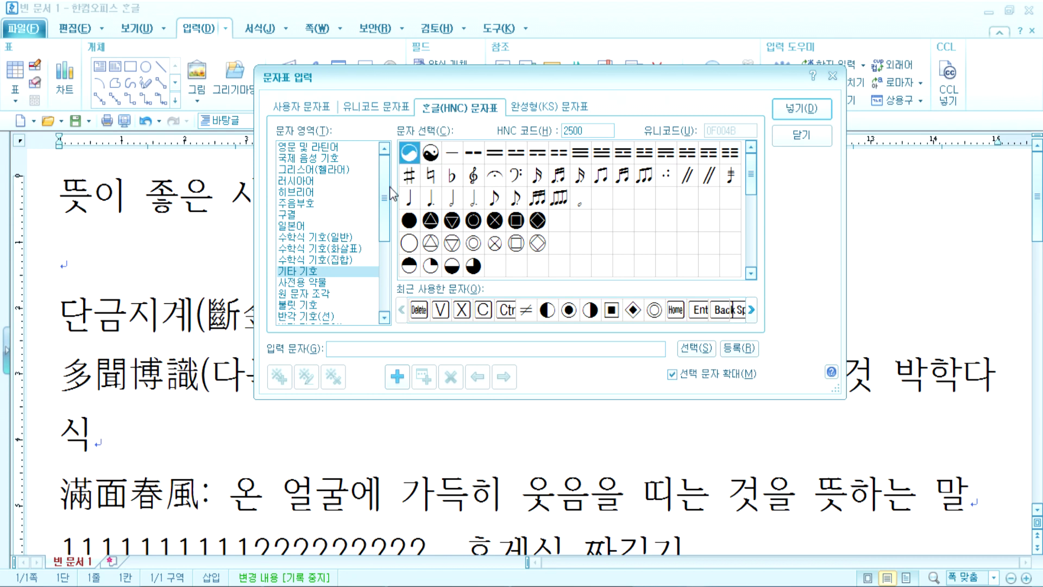
left_click(307, 147)
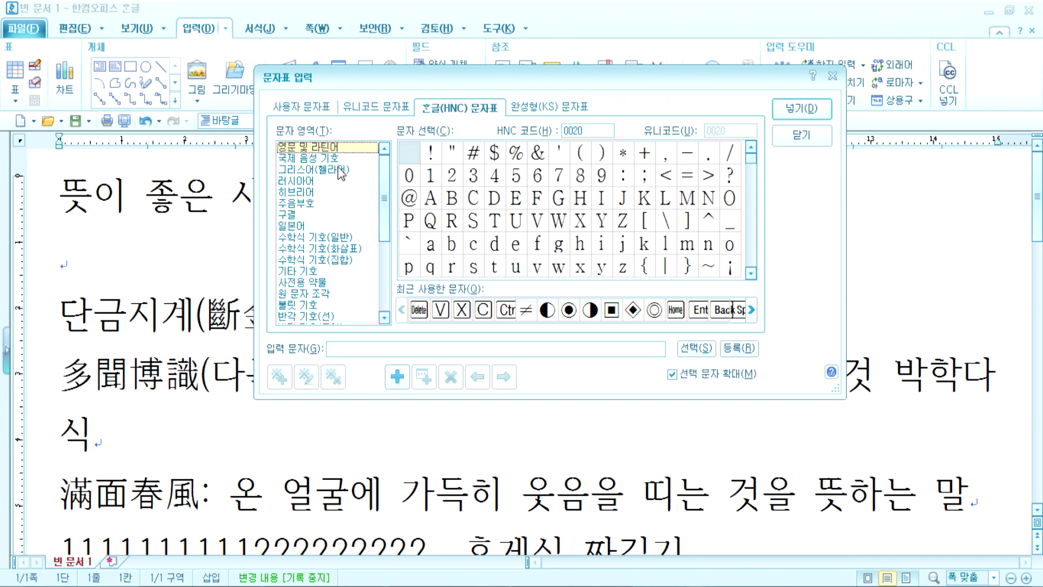
left_click(330, 159)
left_click(317, 184)
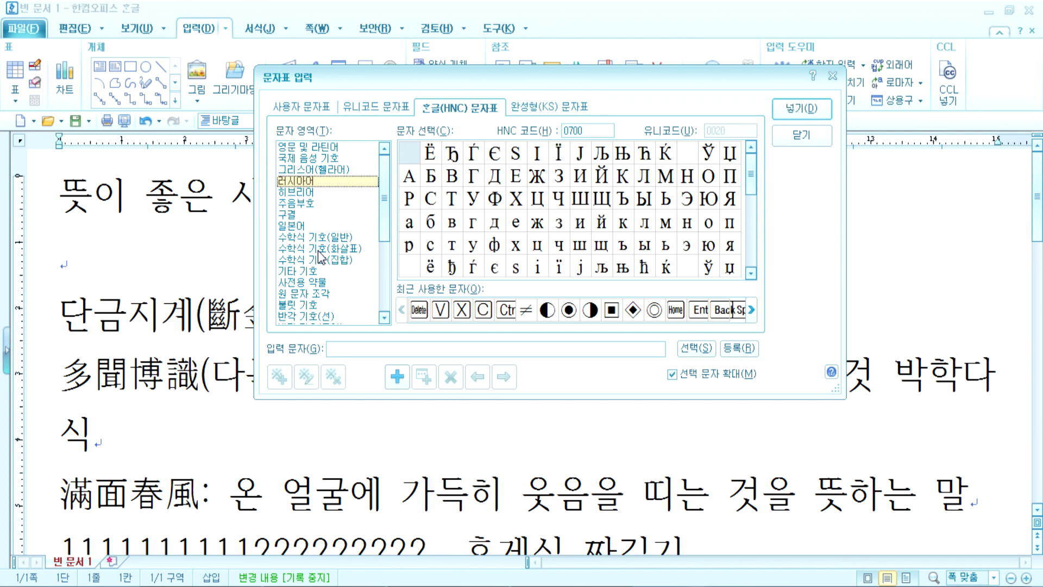
Step: On the 유니코드 문자표 tab, browse the Ethiopic, basic Latin, Armenian and Thaana blocks
left_click(370, 111)
left_click(324, 149)
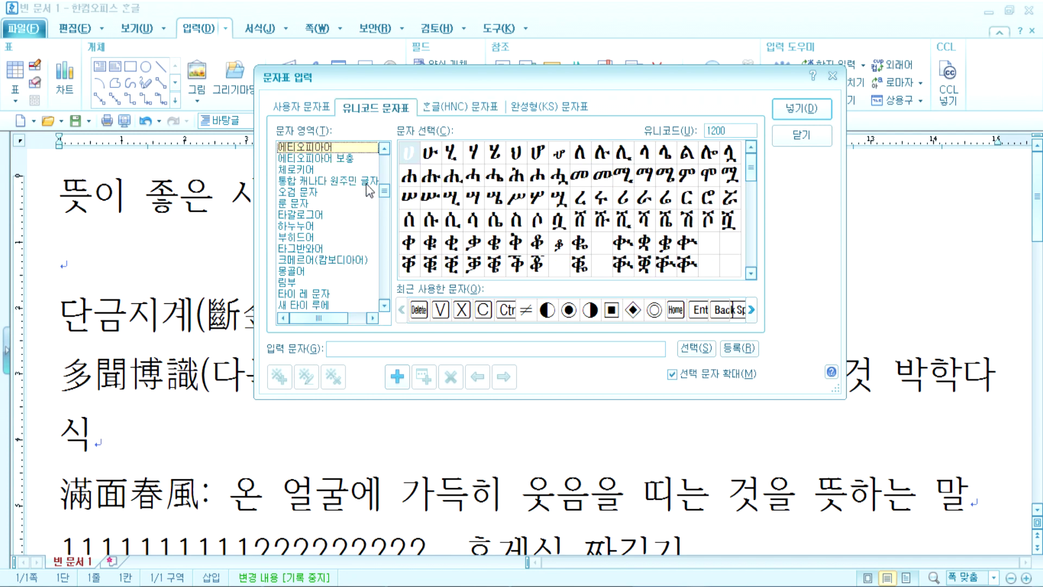
scroll(321, 155, "up", 10)
left_click(318, 152)
left_click(314, 171)
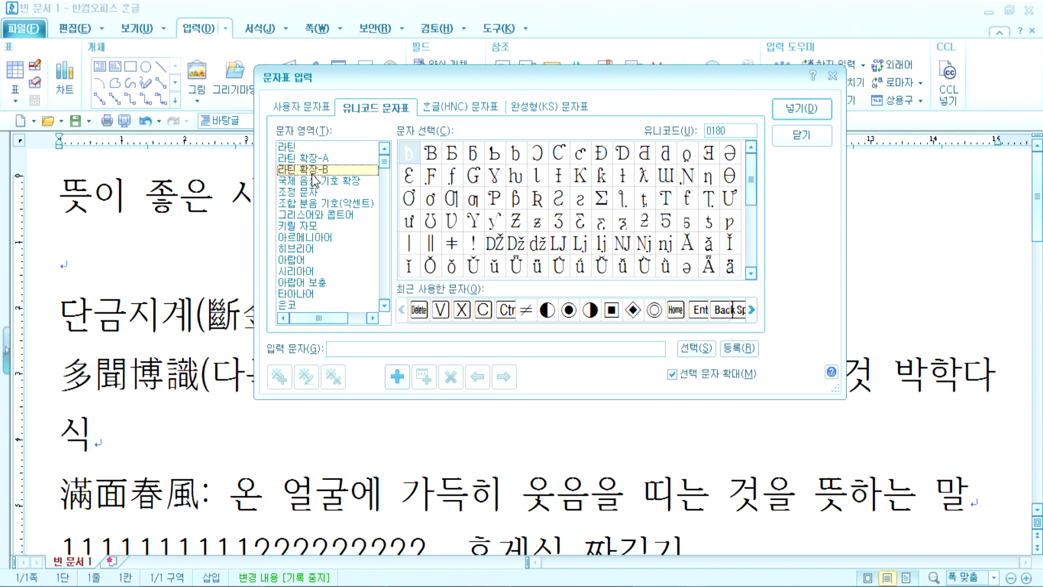
left_click(307, 192)
left_click(299, 237)
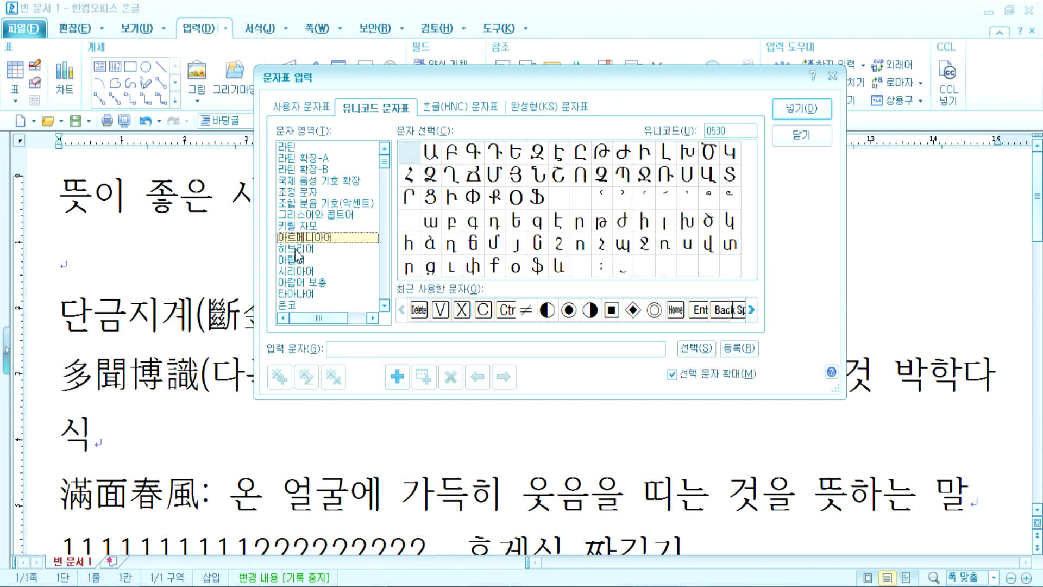
left_click(297, 249)
left_click(295, 271)
left_click(294, 295)
scroll(304, 282, "down", 4)
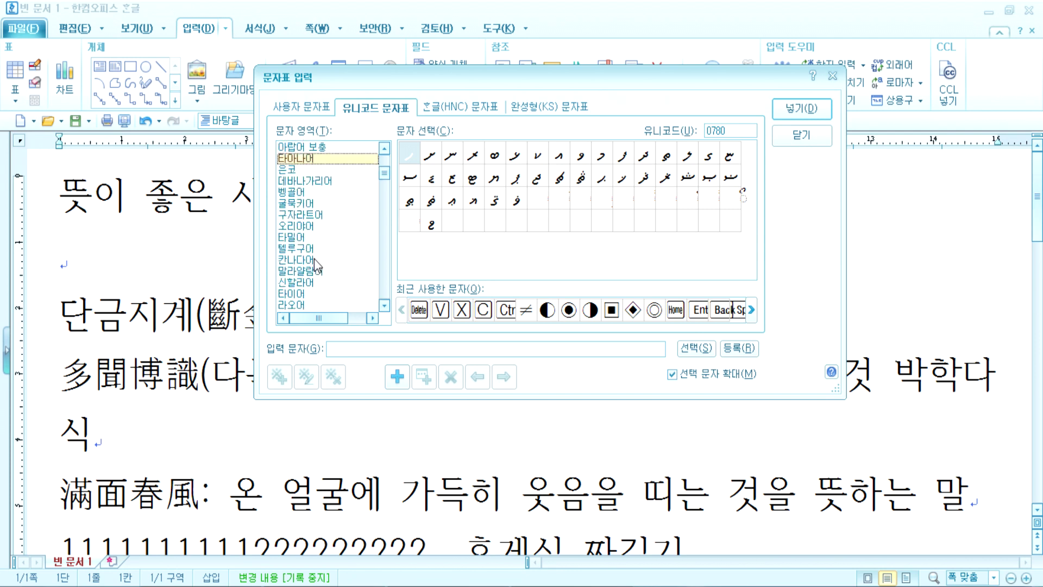
Step: Look through the NKo, Myanmar, Tibetan and Hangul Jamo blocks, picking the ᄴ jamo
left_click(296, 170)
scroll(306, 269, "down", 3)
left_click(307, 226)
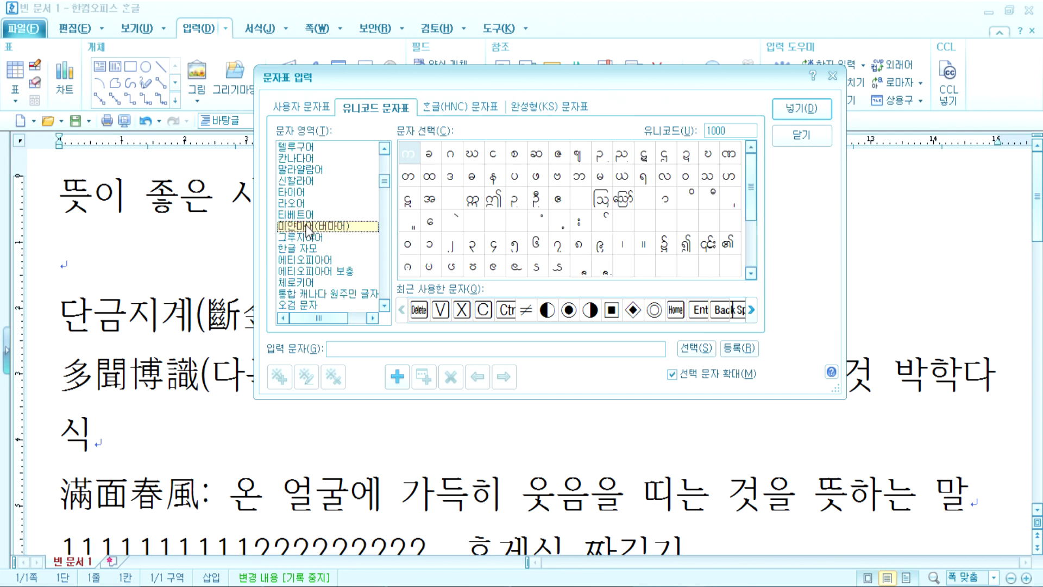
left_click(309, 215)
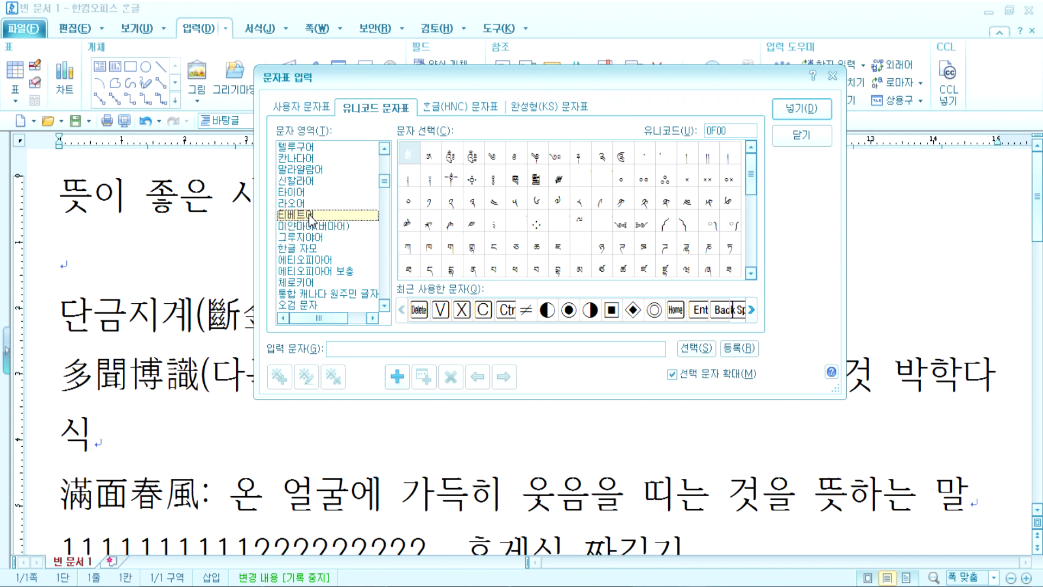
left_click(305, 249)
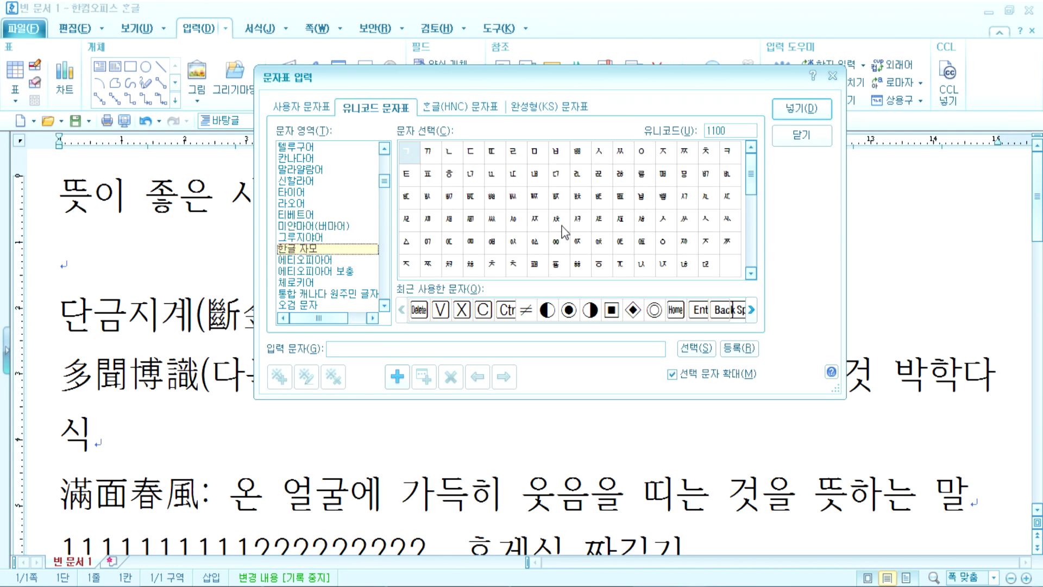
left_click(306, 260)
scroll(305, 265, "up", 2)
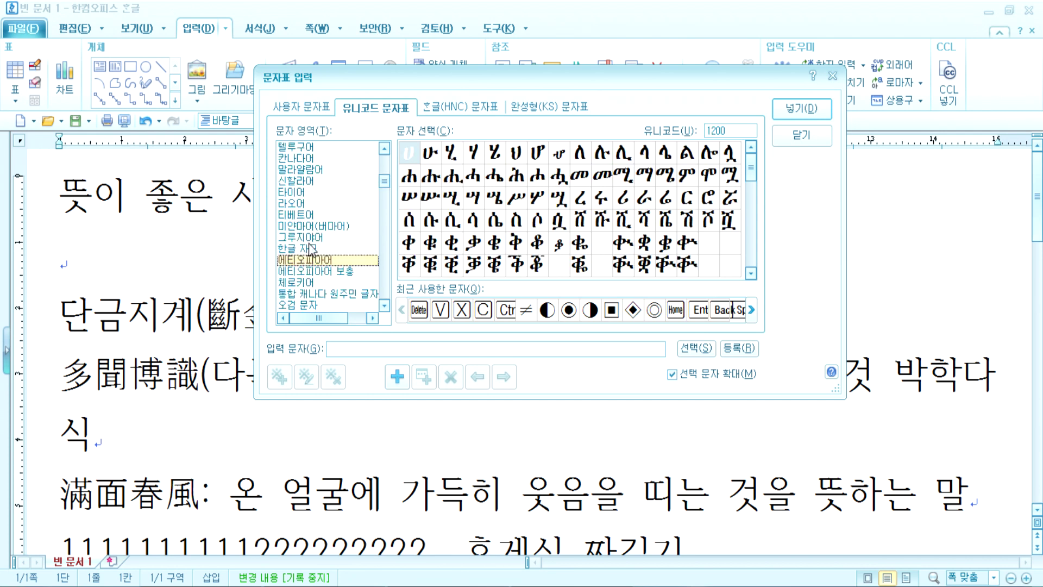
left_click(312, 249)
left_click(492, 222)
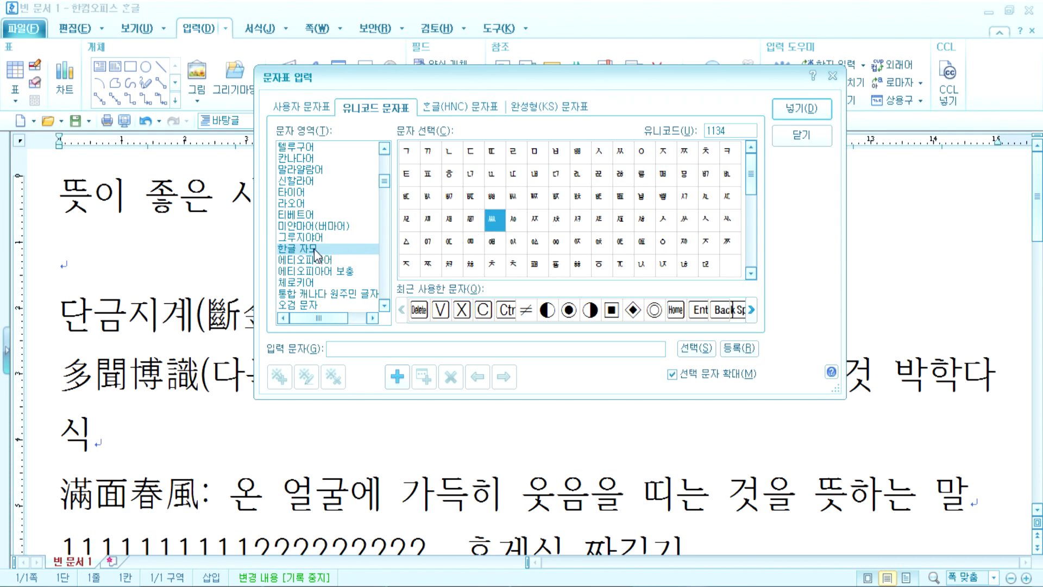
Step: Return to the 미얀마어(버마어) block and preview Myanmar characters in the grid
left_click(319, 227)
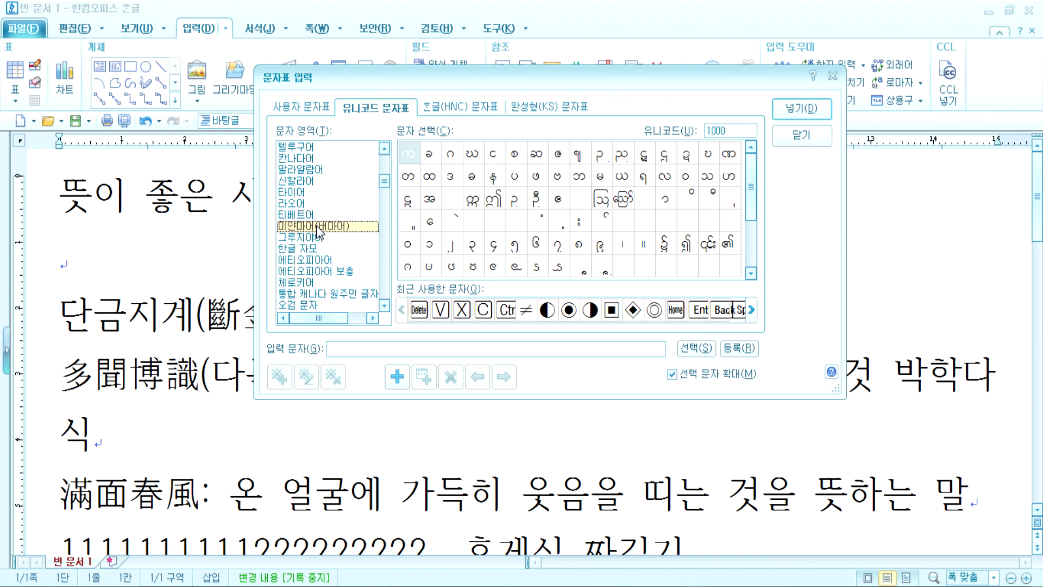
left_click(627, 156)
left_click_drag(645, 159, 731, 163)
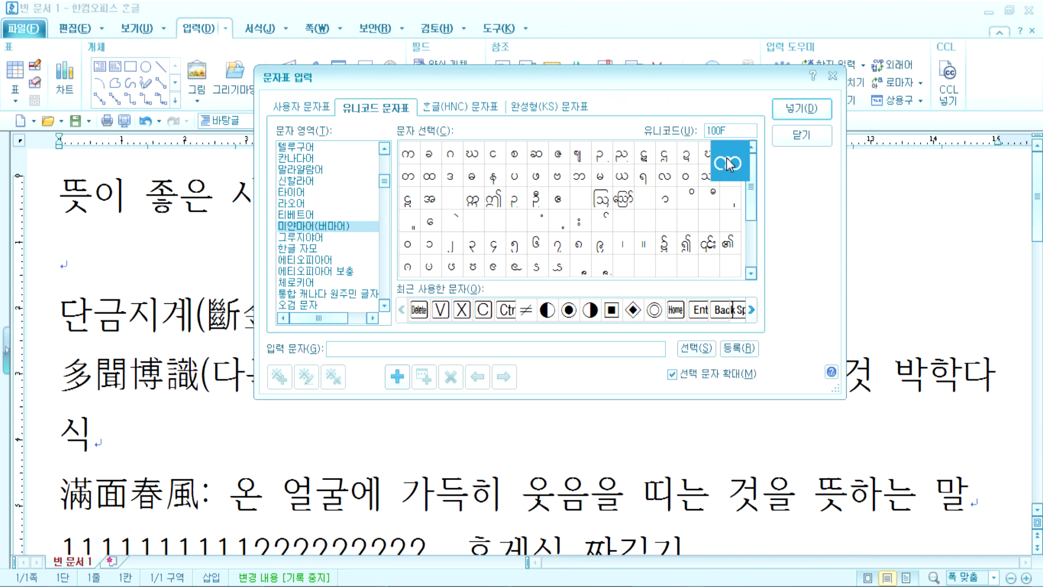
Step: Queue four Myanmar characters for insertion from the Unicode grid
left_click(413, 159)
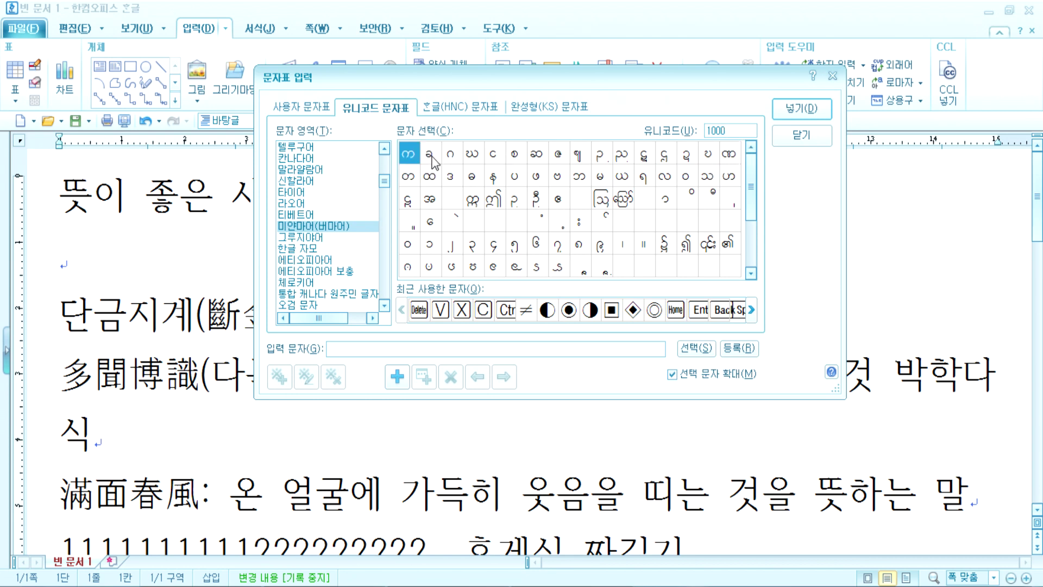
double_click(429, 160)
left_click(445, 159)
double_click(444, 159)
double_click(472, 155)
double_click(494, 199)
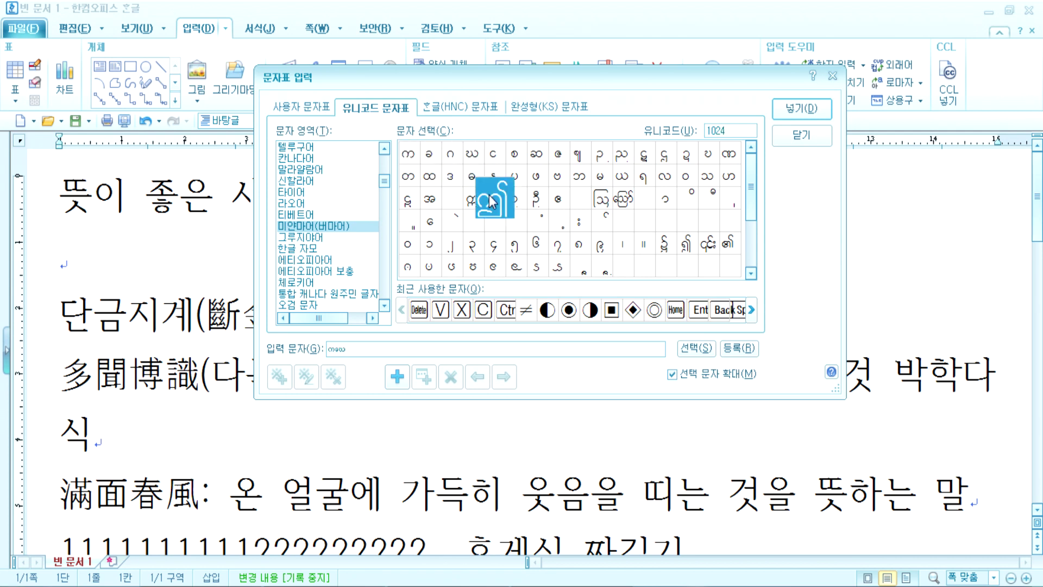
Step: Insert them before the title with 넣기(D), then select and delete them
left_click(798, 114)
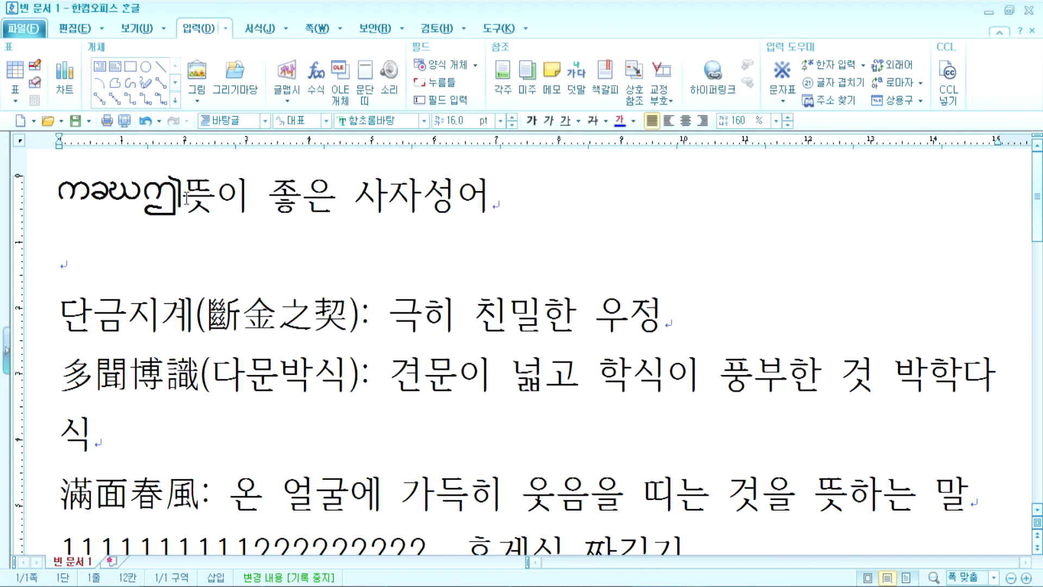
left_click_drag(187, 196, 71, 189)
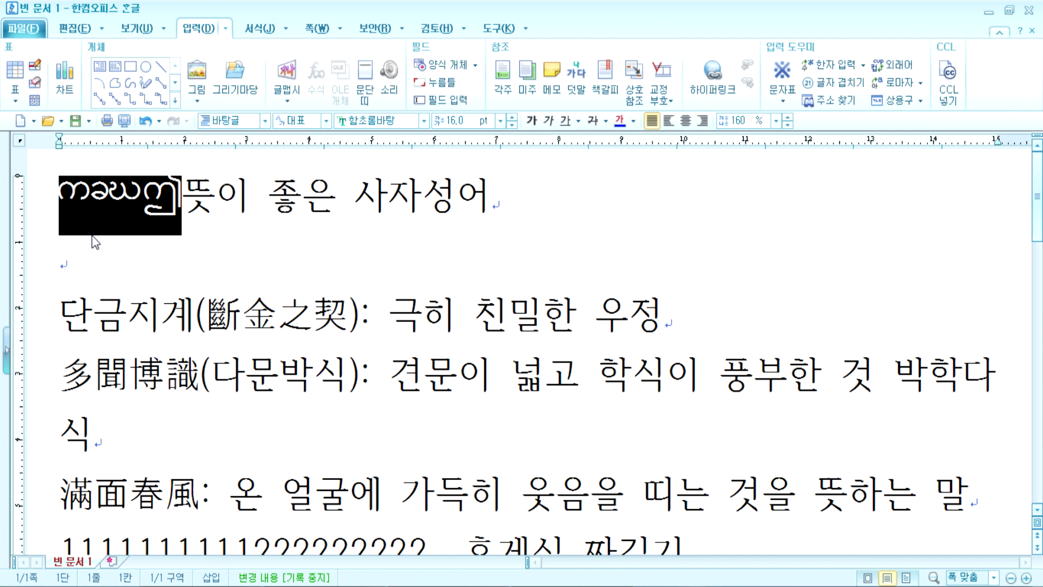
key("Delete")
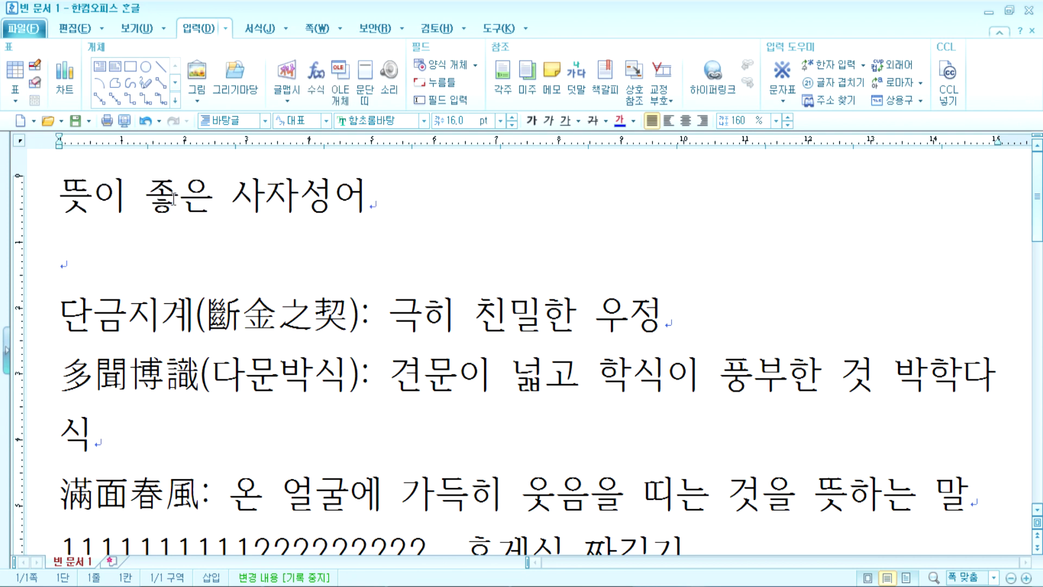
left_click(783, 101)
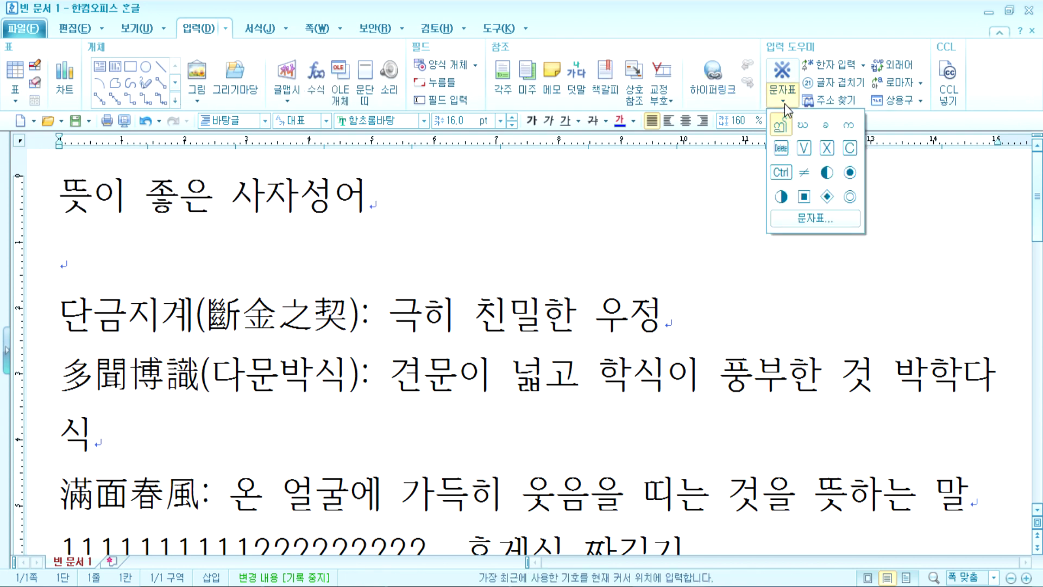
left_click(813, 219)
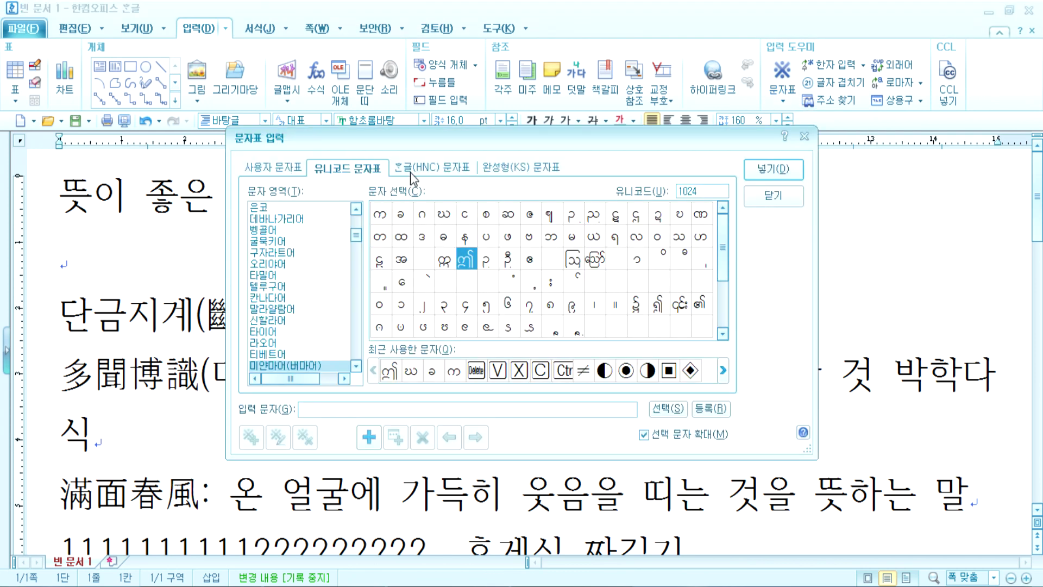
left_click(417, 173)
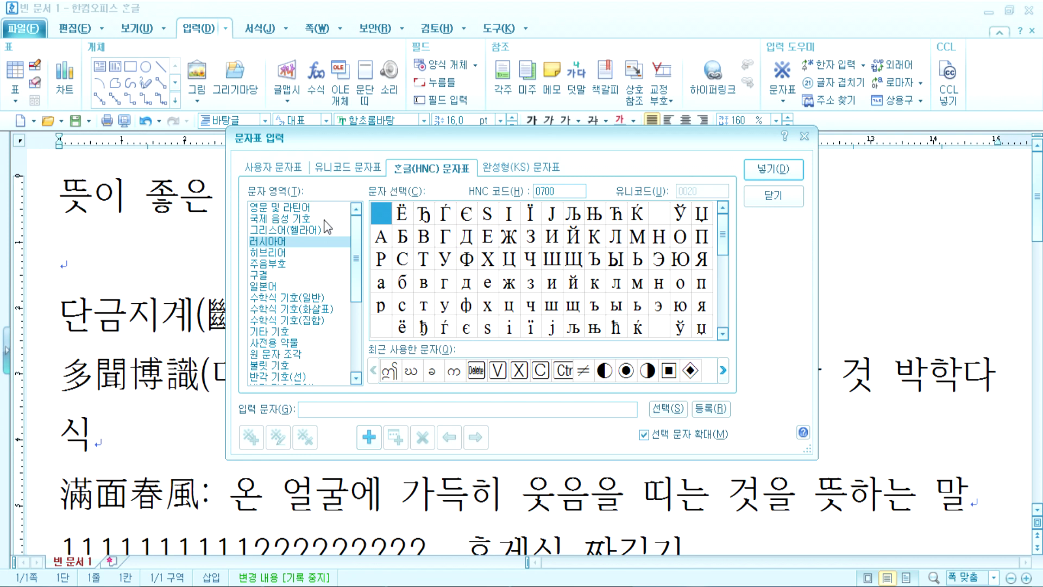
left_click(357, 258)
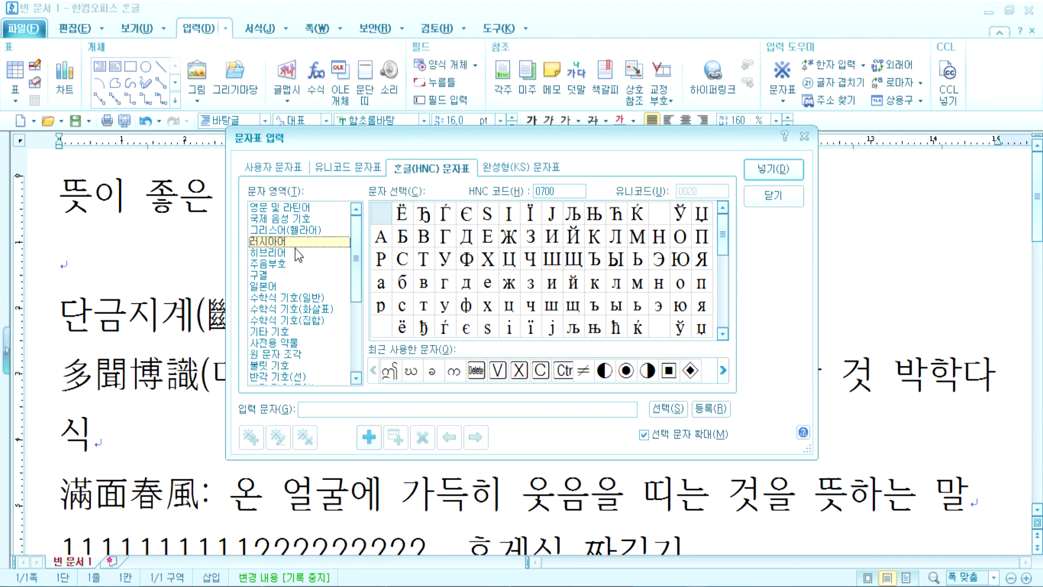
left_click(280, 232)
left_click(276, 242)
left_click(273, 253)
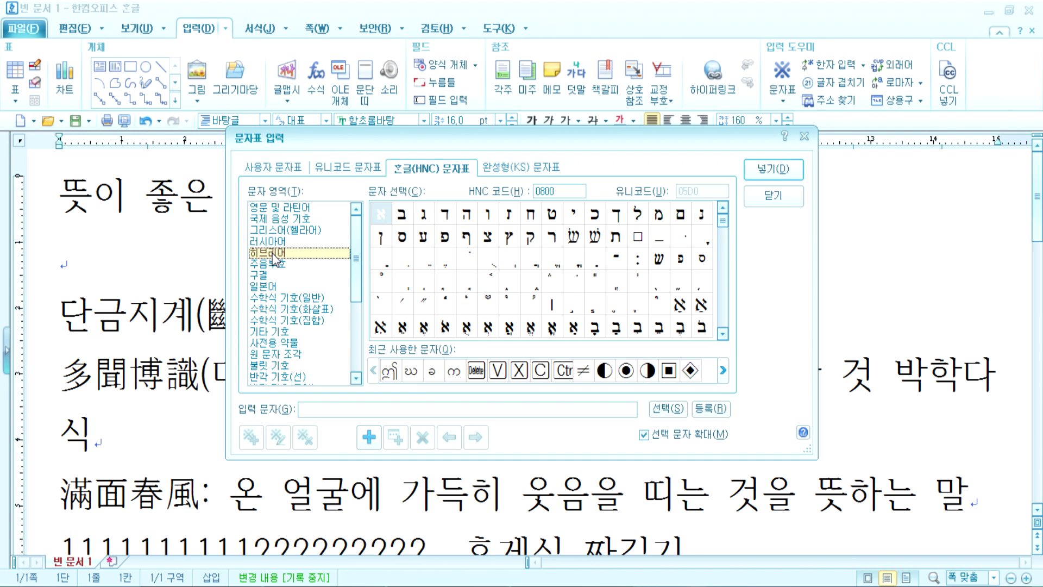
left_click(281, 300)
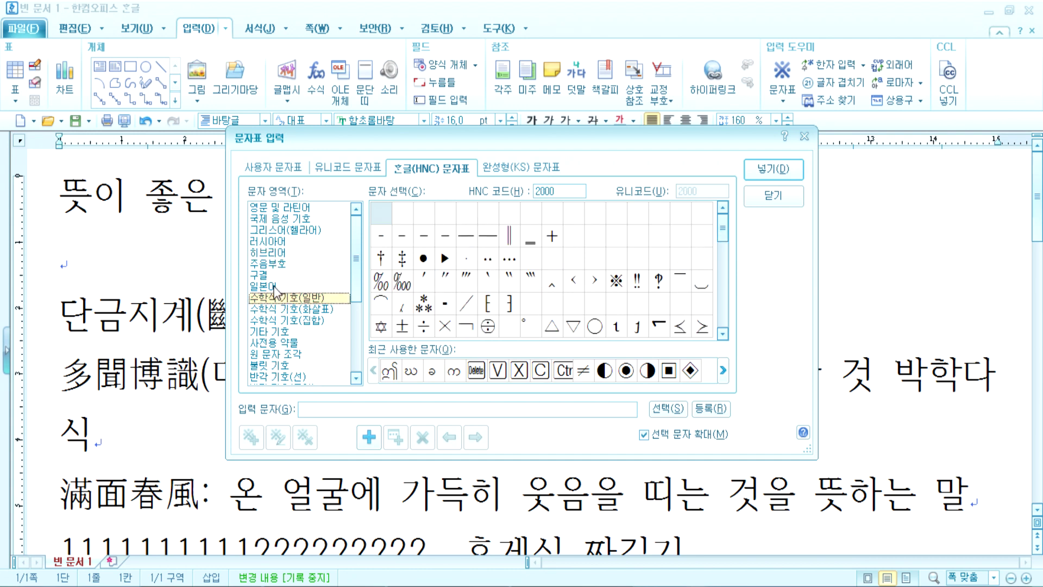
left_click(266, 287)
mouse_move(723, 234)
left_mouse_down()
mouse_move(729, 288)
mouse_move(725, 233)
left_mouse_up()
mouse_move(723, 227)
left_mouse_down()
mouse_move(727, 276)
mouse_move(726, 240)
left_mouse_up()
left_click(446, 222)
left_click_drag(723, 251, 742, 227)
left_click(450, 237)
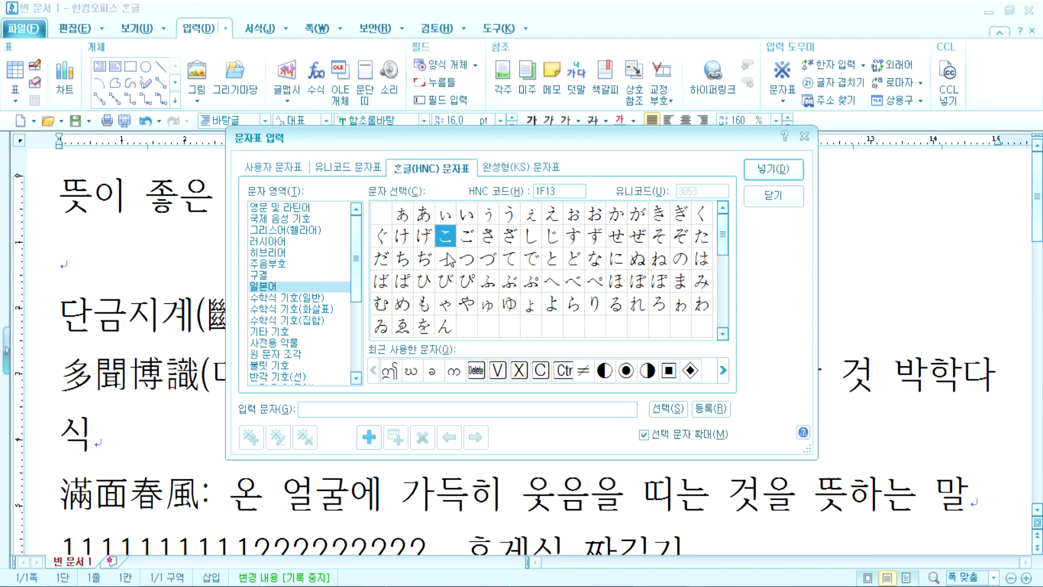
left_click(283, 300)
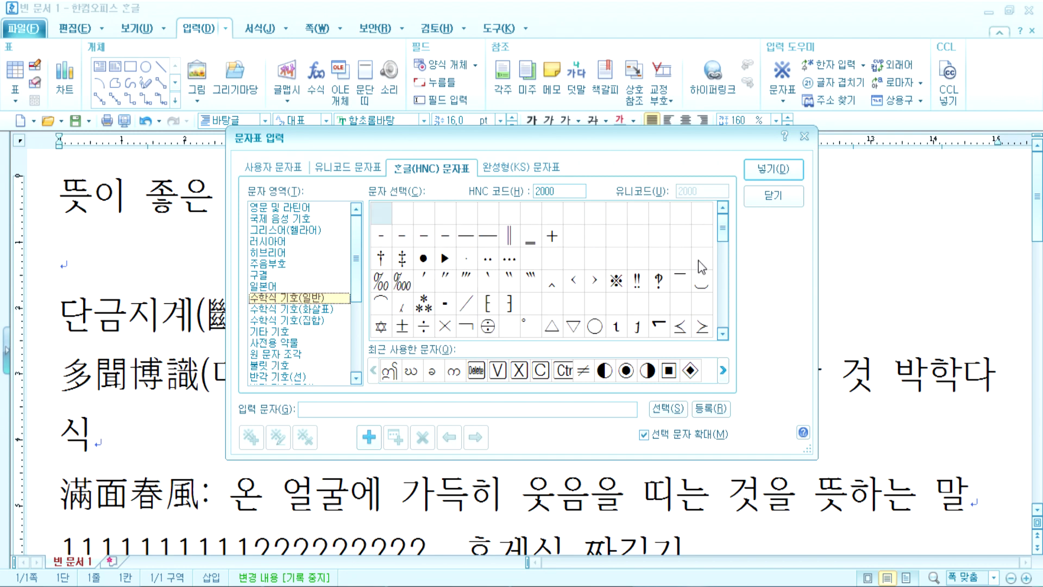
left_click_drag(724, 239, 725, 256)
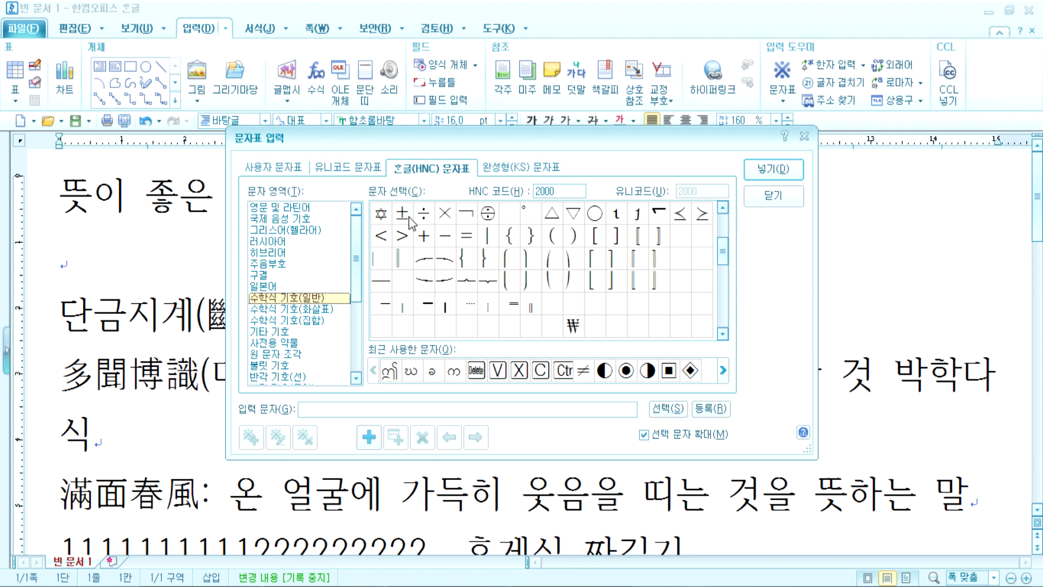
left_click(448, 220)
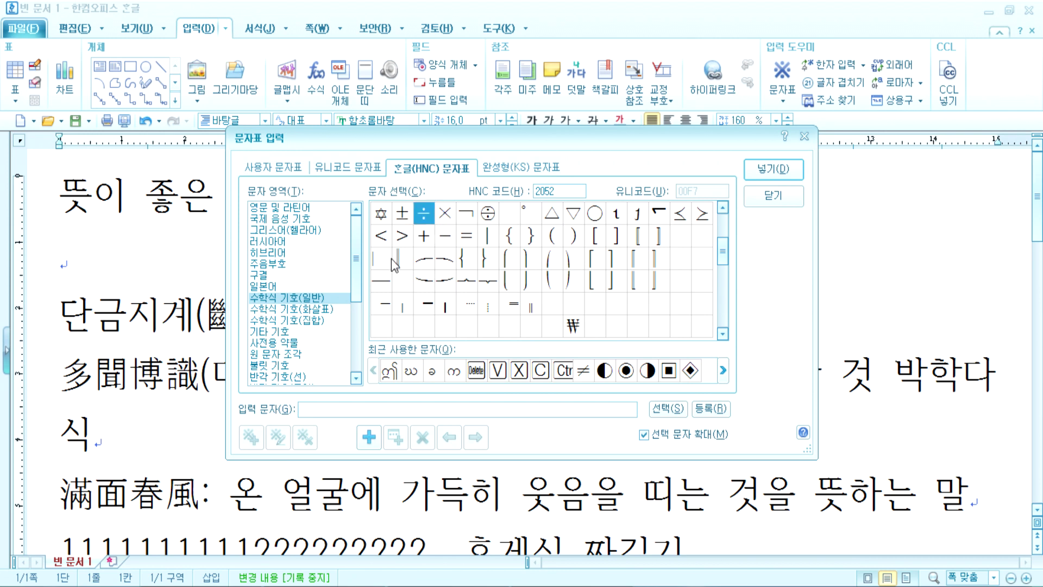
left_click(271, 343)
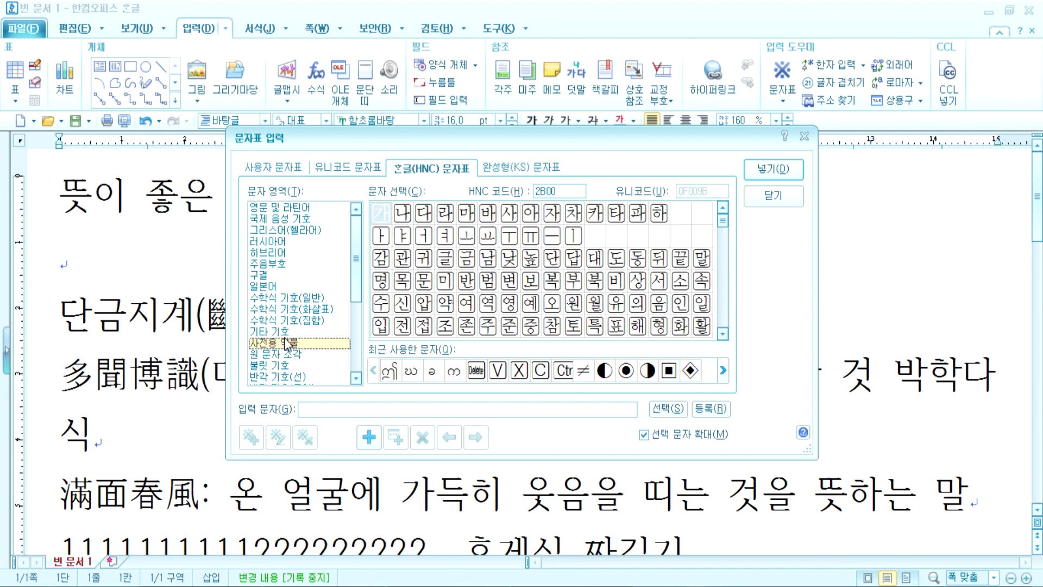
left_click_drag(721, 224, 709, 330)
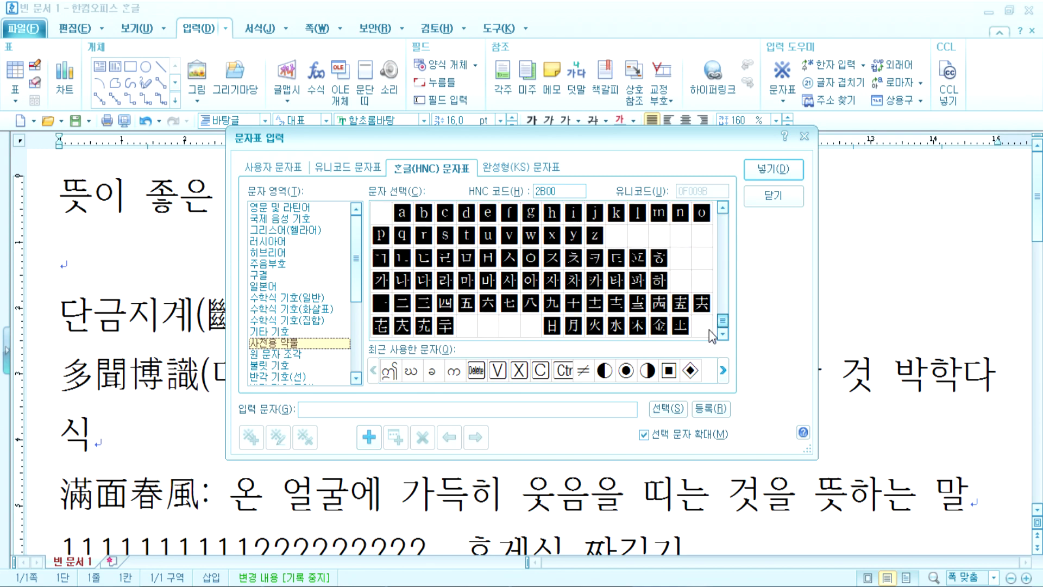
left_click(279, 370)
left_click(283, 376)
scroll(292, 364, "down", 3)
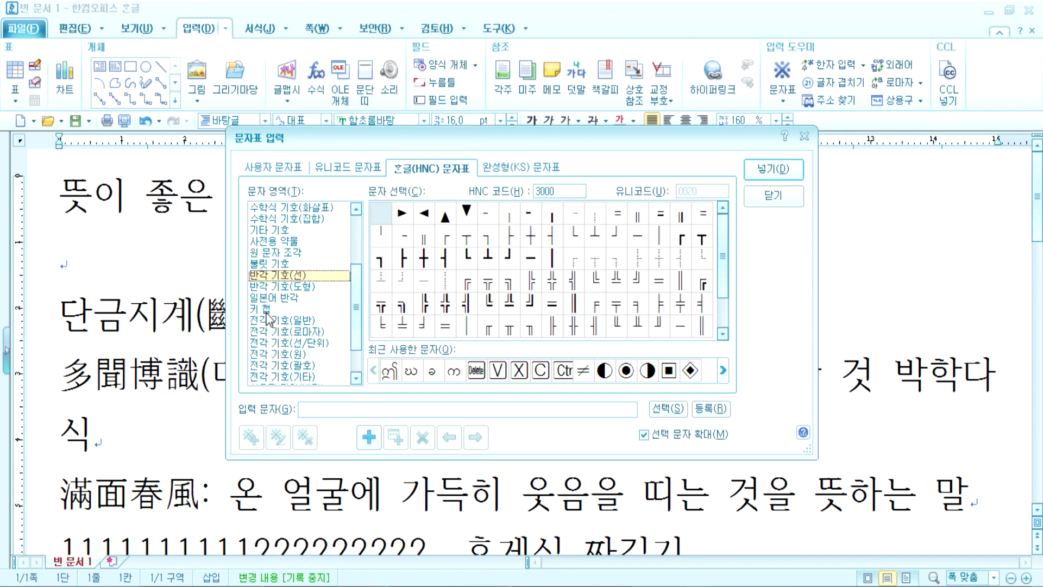
left_click(269, 323)
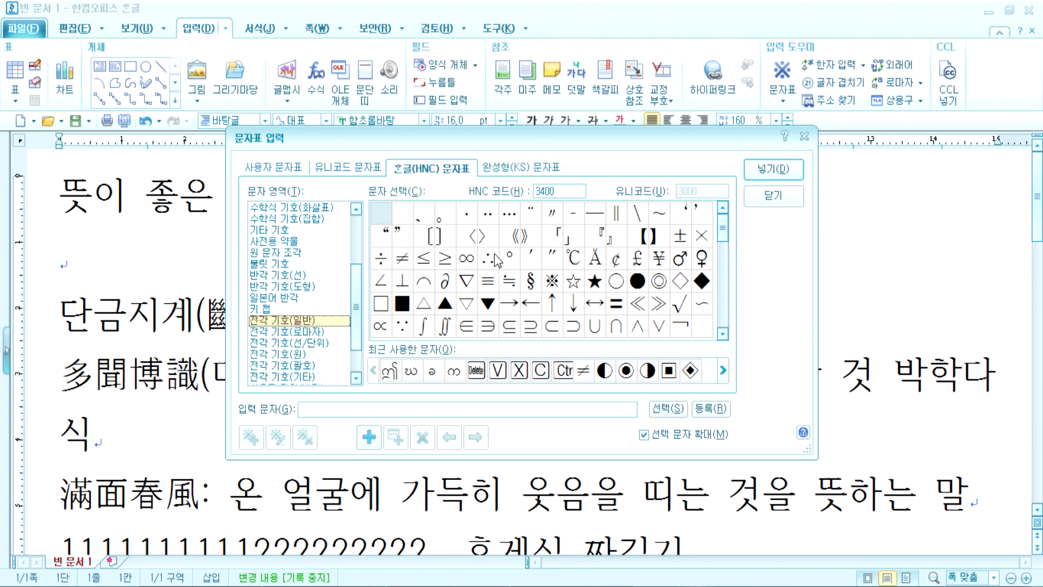
left_click(552, 283)
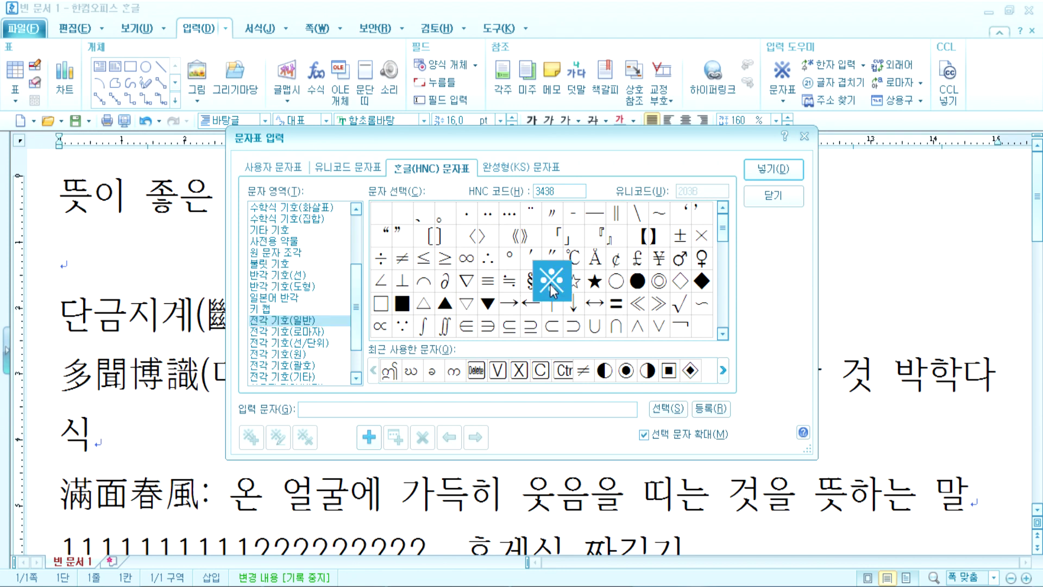
left_click(574, 285)
left_click(595, 287)
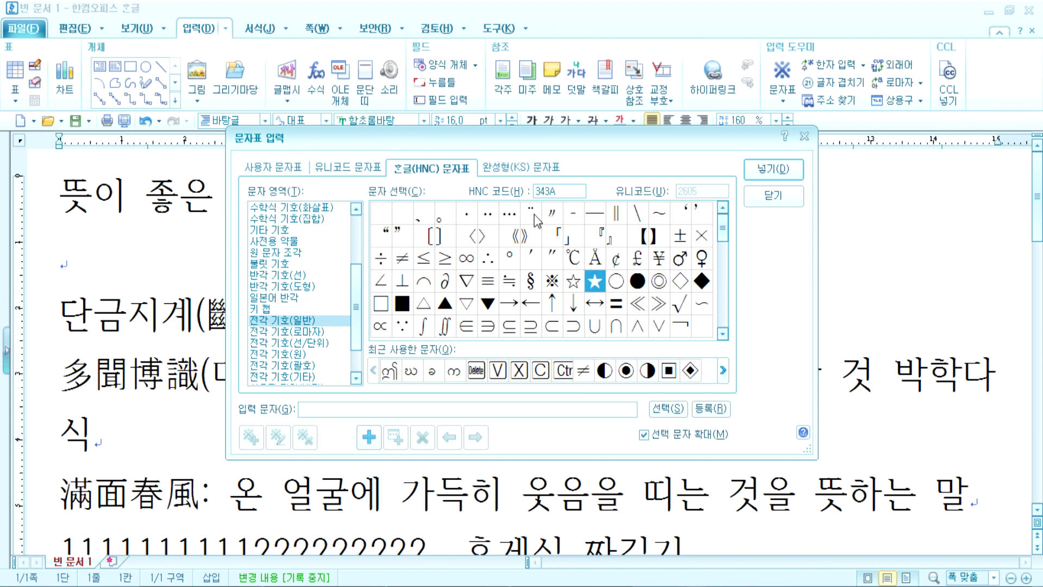
left_click_drag(467, 135, 436, 48)
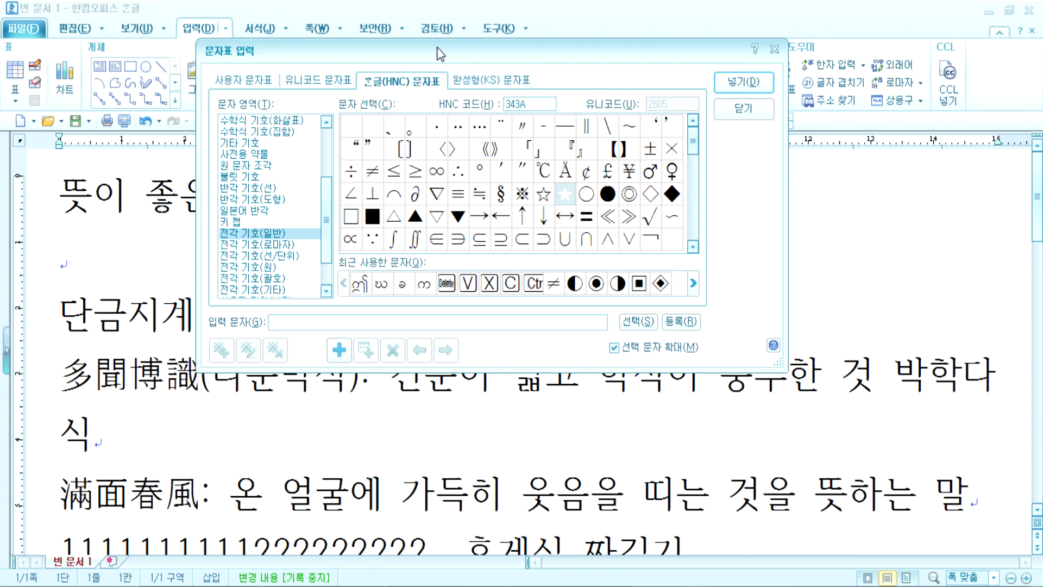
left_click(68, 198)
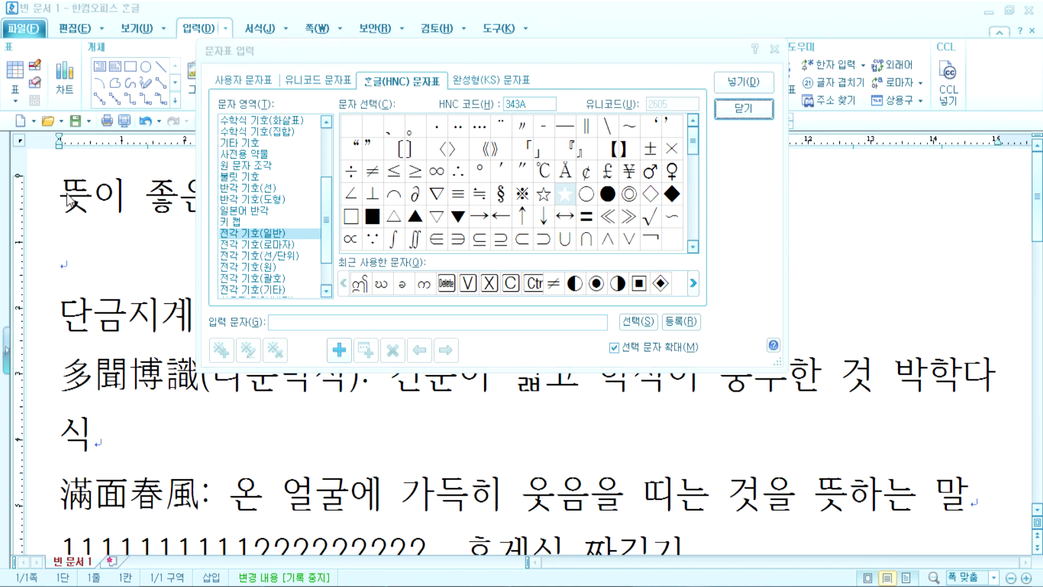
key("Escape")
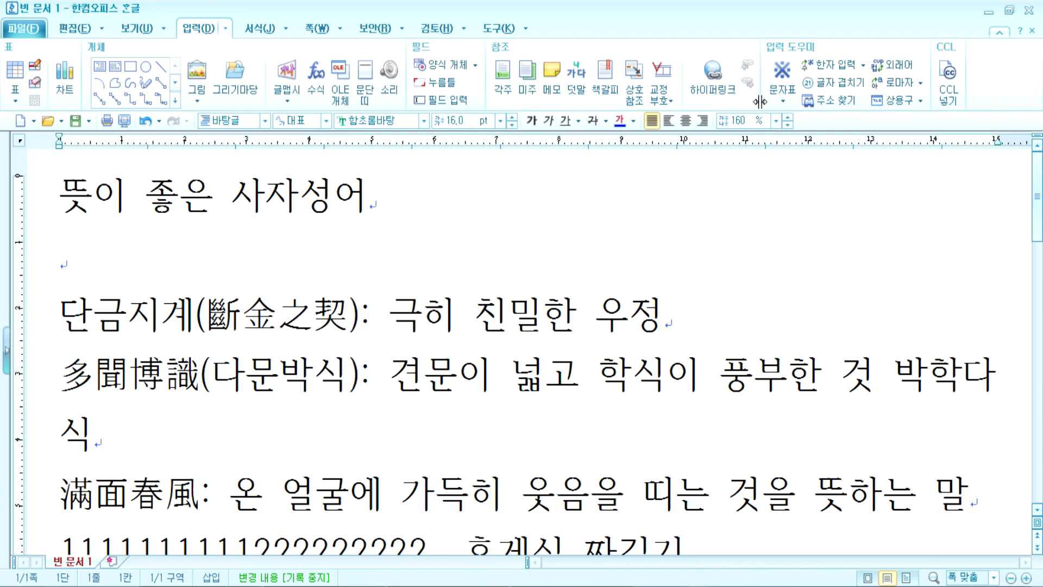
Step: Choose ★ in the character map, discarding a stray ※, and insert it before 뜻이 좋은 사자성어
left_click(778, 105)
left_click(790, 220)
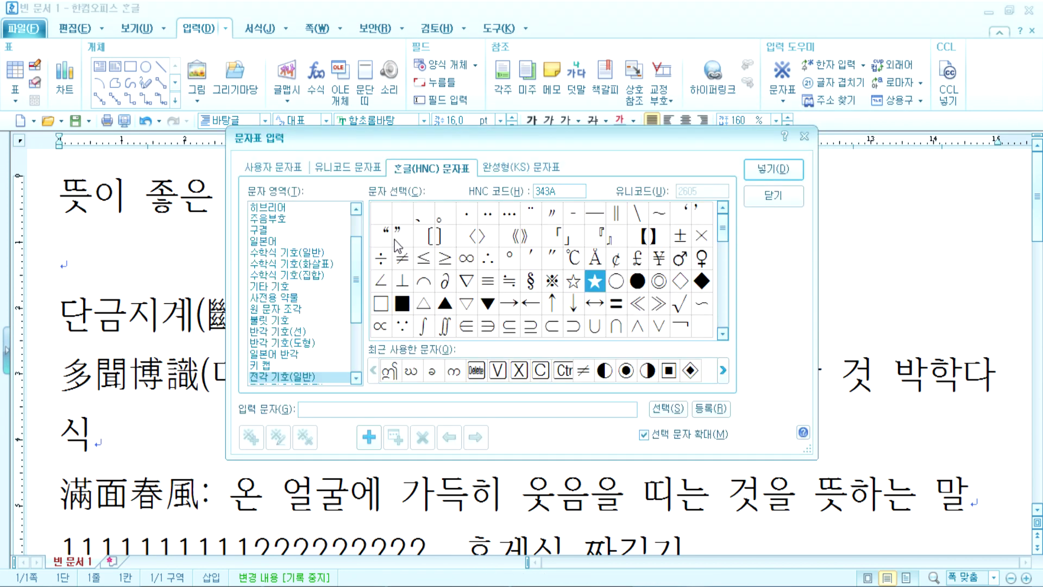
left_click(566, 291)
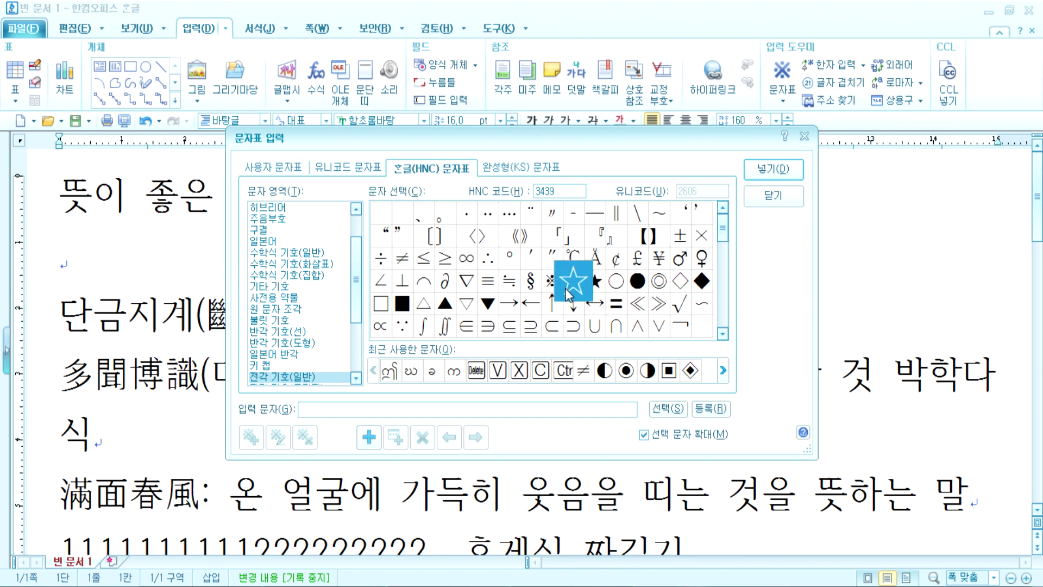
left_click(596, 290)
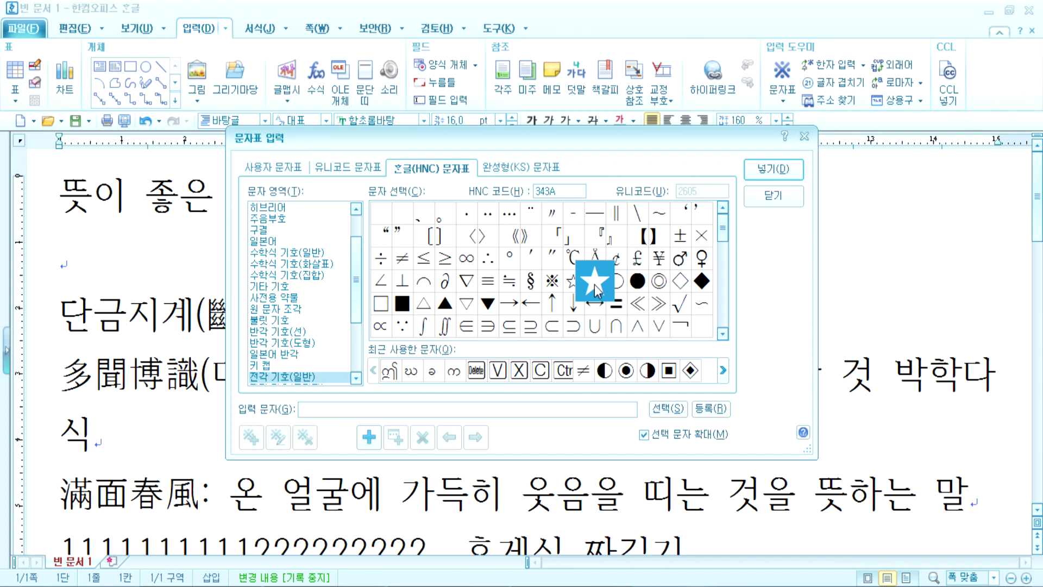
double_click(597, 291)
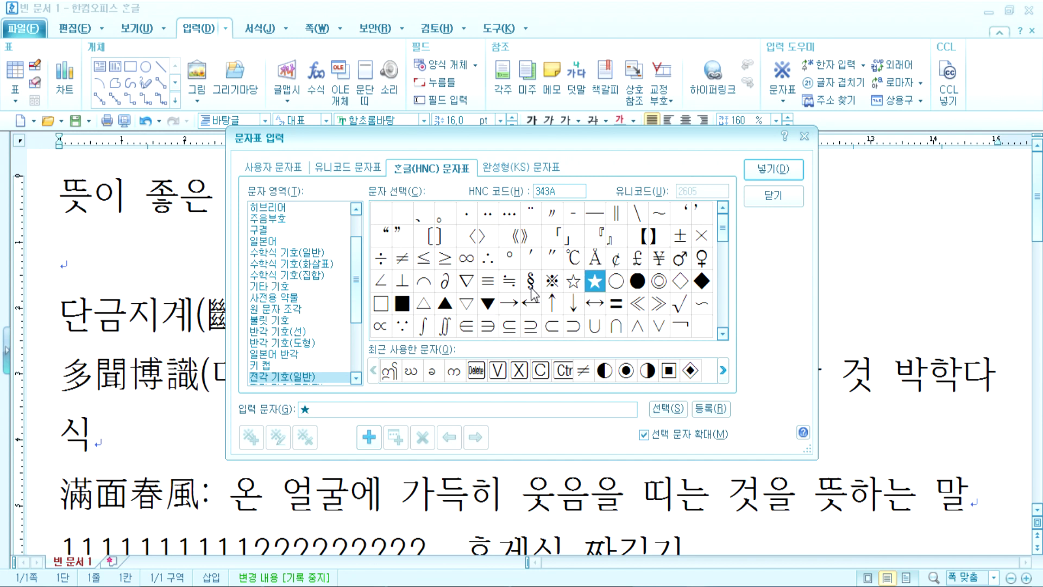
left_click(553, 287)
left_click(667, 411)
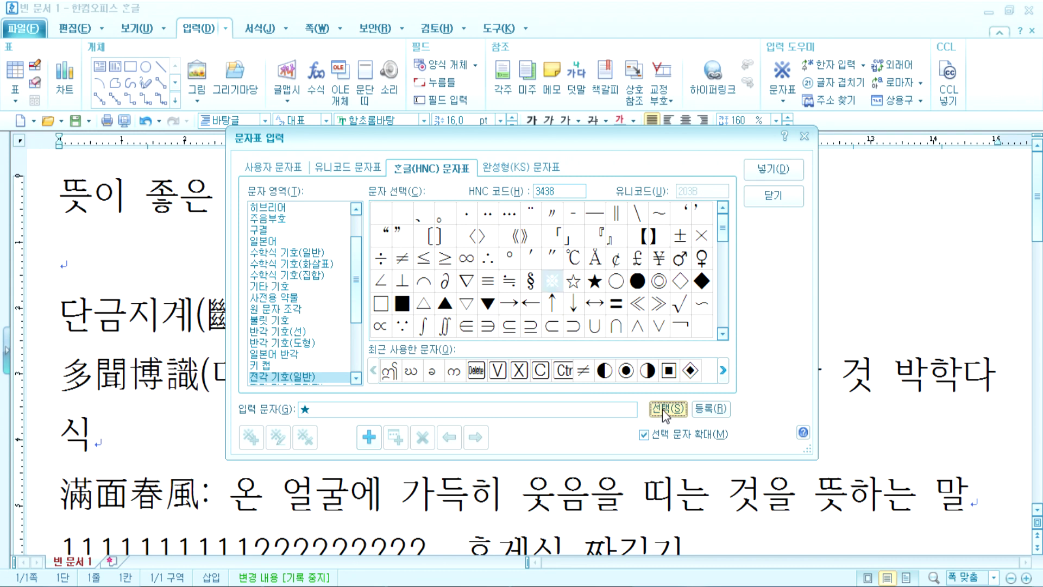
left_click(337, 414)
key("BackSpace")
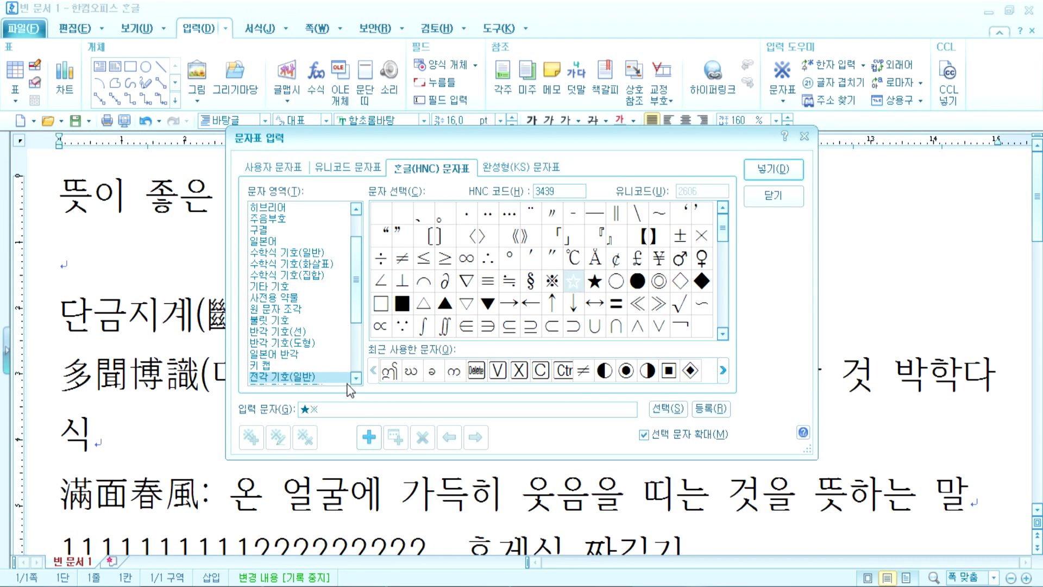
left_click(595, 281)
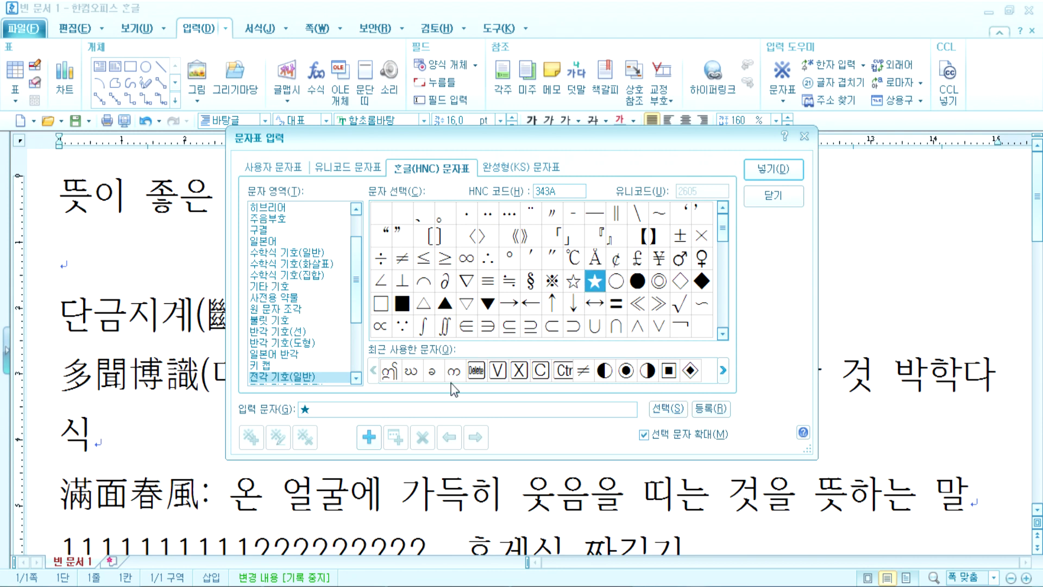
left_click(603, 286)
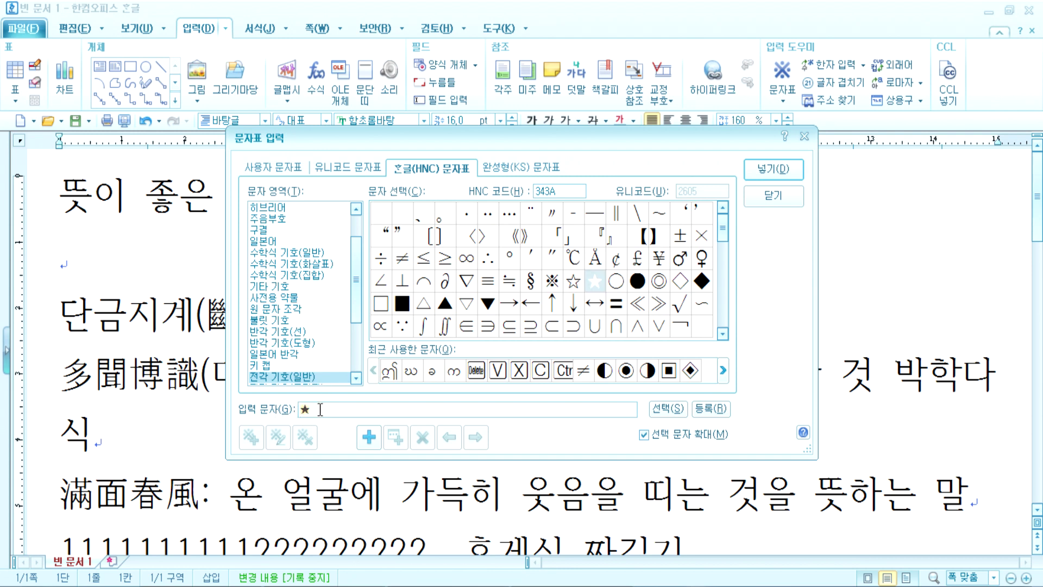
left_click(777, 170)
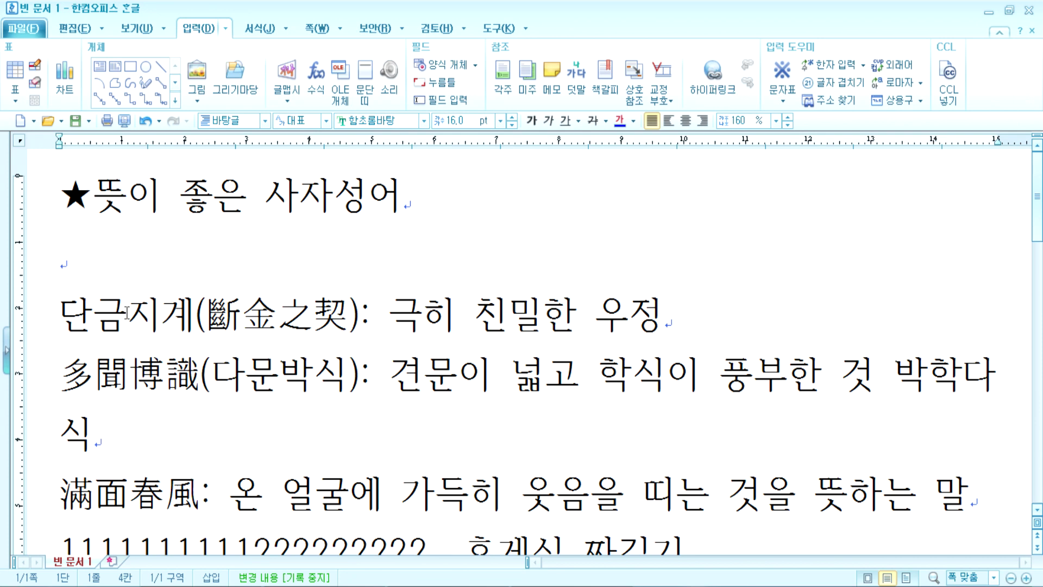
Step: Adjust the spacing after ★ so the title reads ★ 뜻이 좋은 사자성어
key("space")
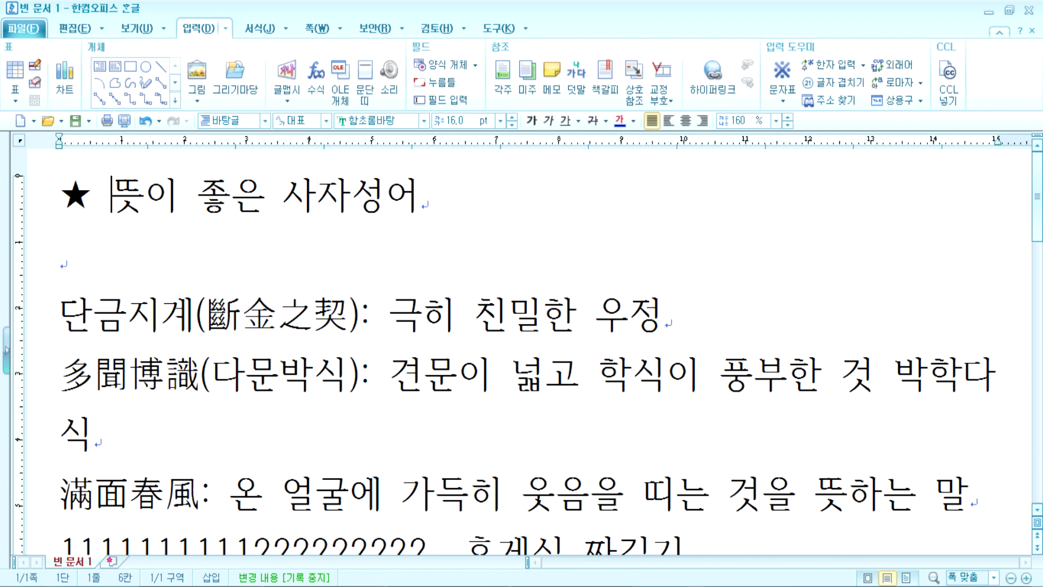
left_click(449, 195)
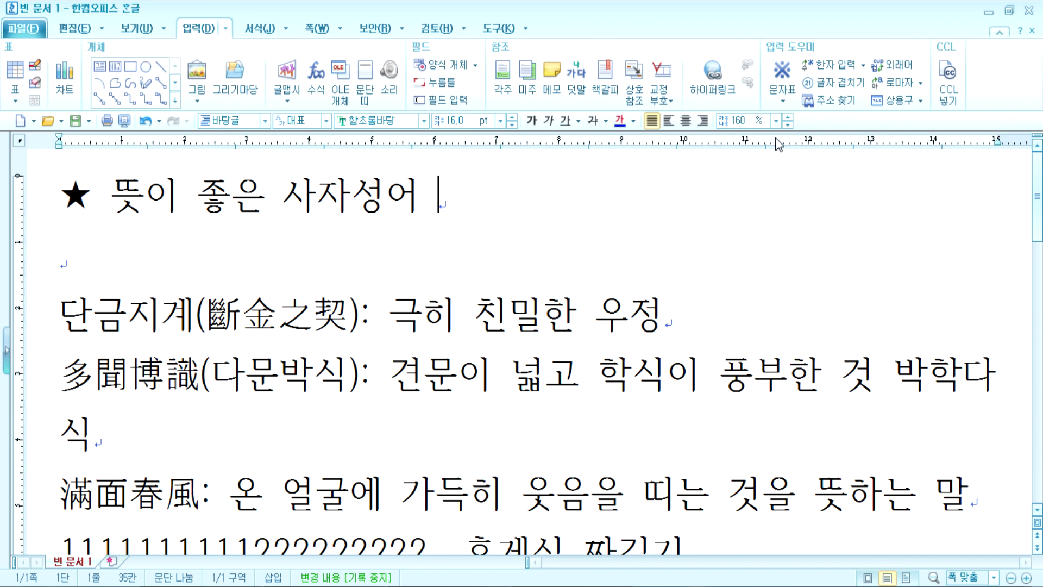
left_click(787, 103)
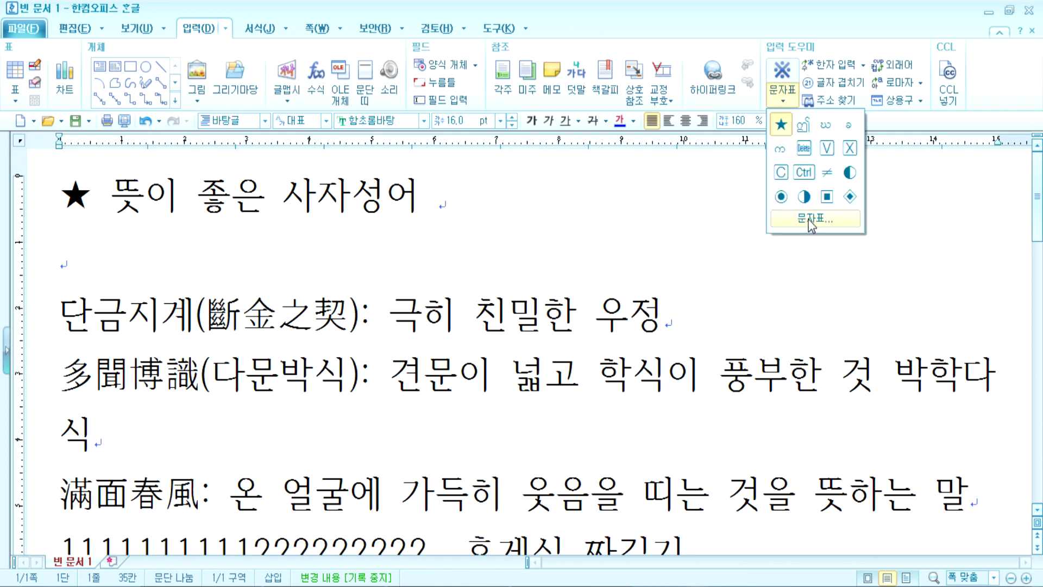
left_click(520, 228)
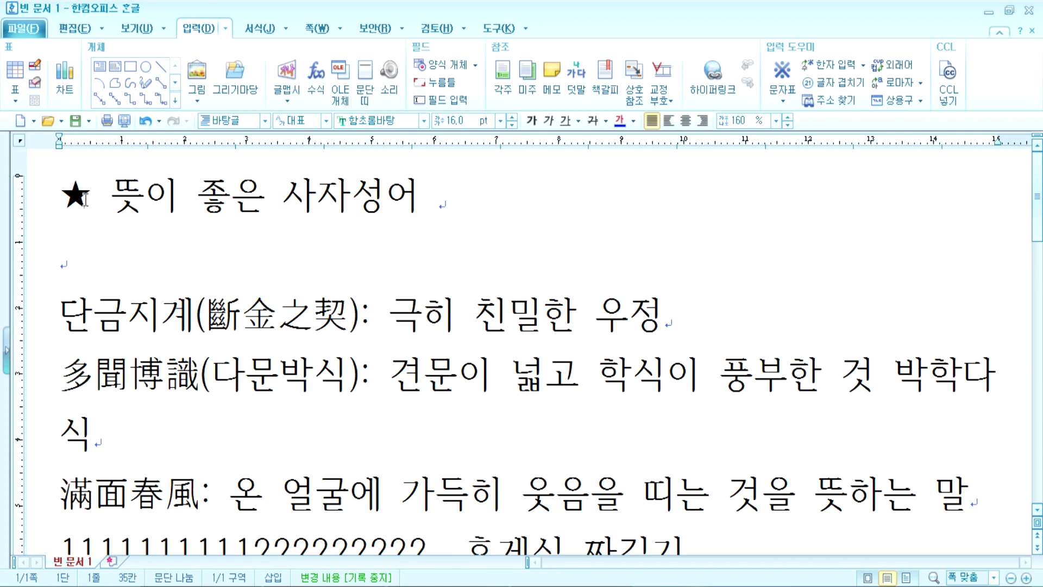
left_click(112, 200)
left_click(457, 208)
left_click(86, 206)
key("Delete")
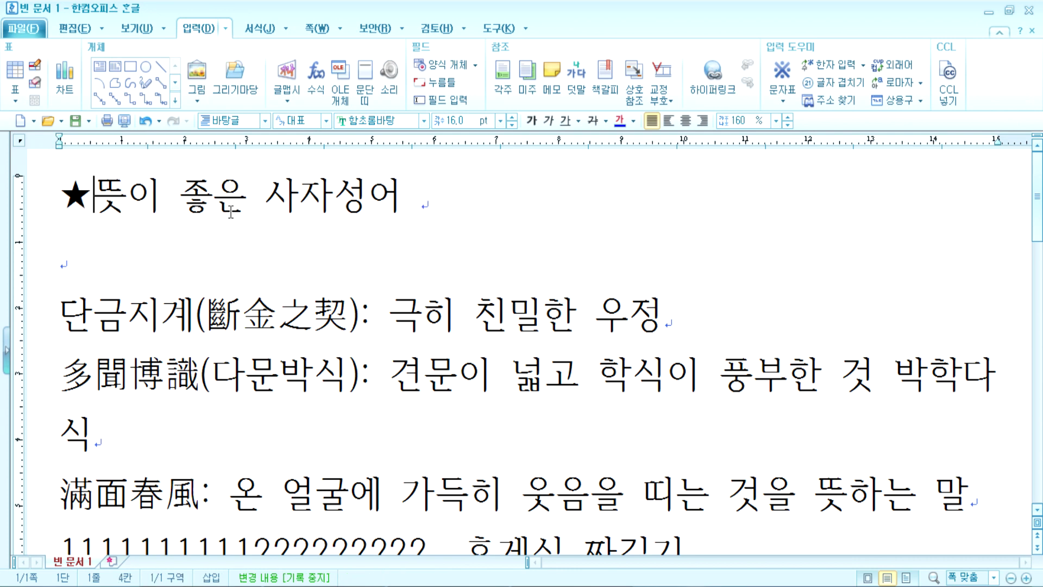
left_click(493, 211)
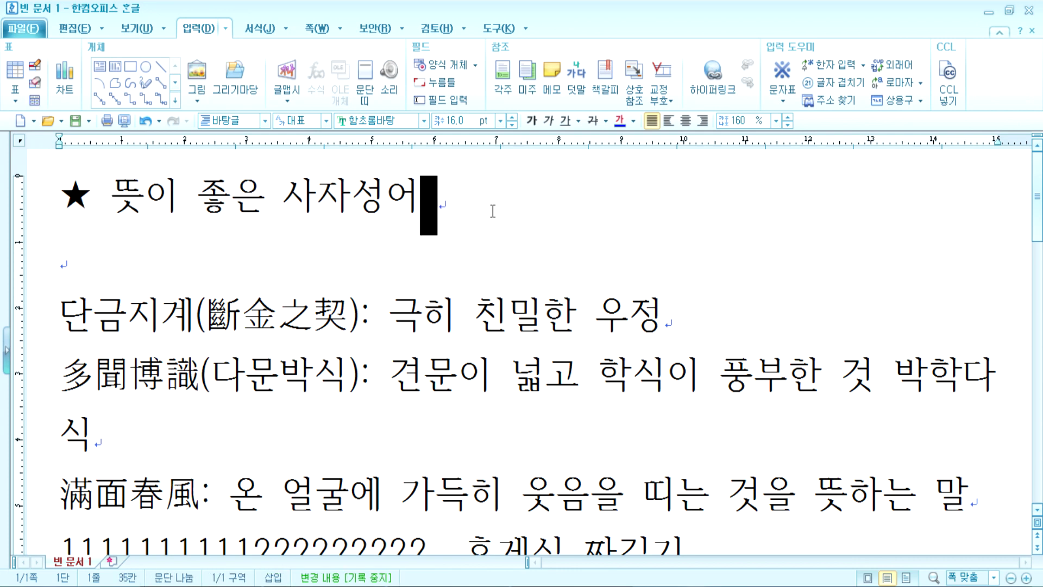
Step: Insert the white star ☆ at the end of the title from the character map
left_click(782, 97)
left_click(815, 218)
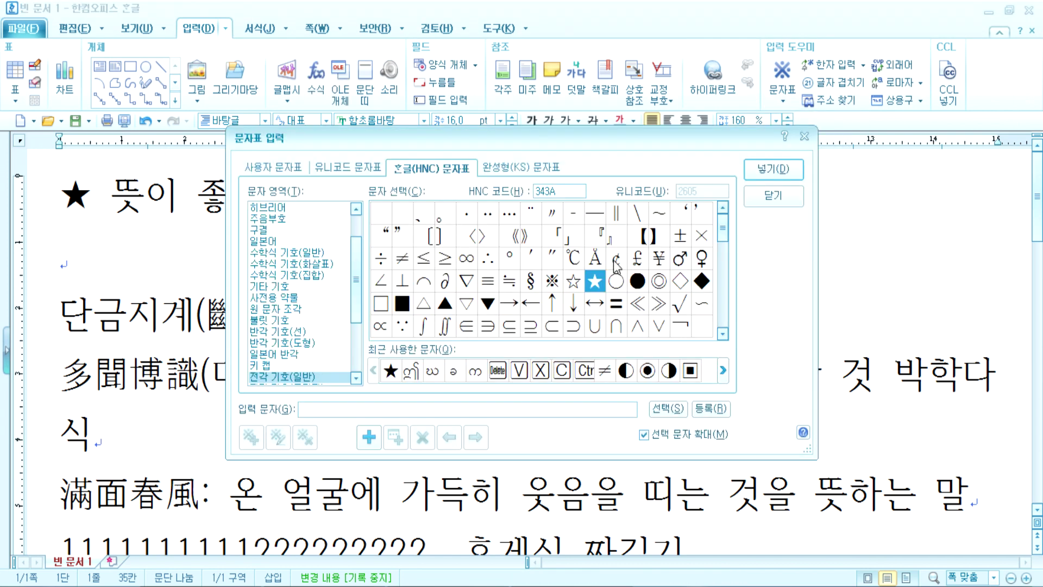
left_click(573, 281)
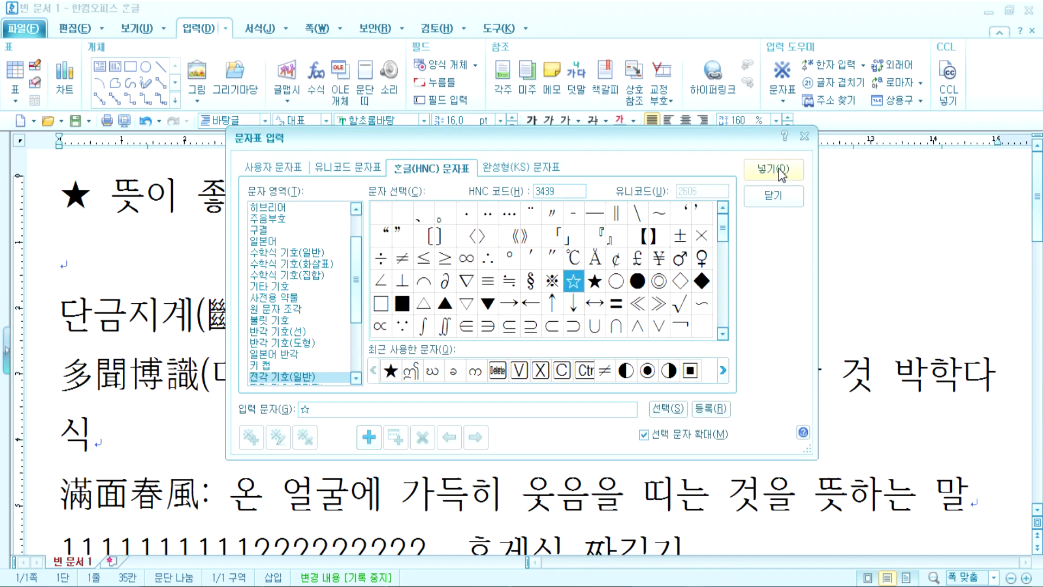
left_click(773, 169)
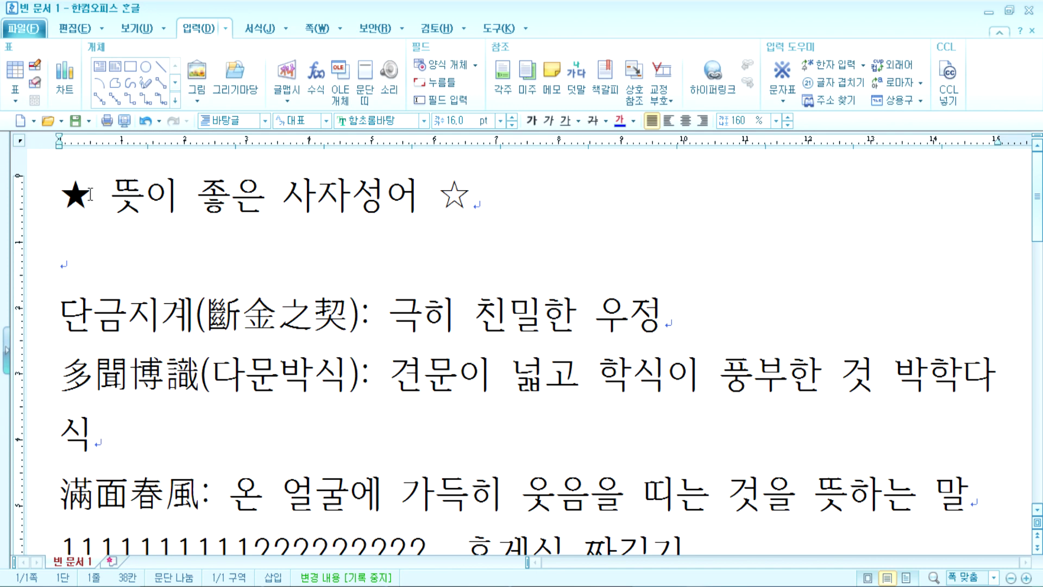
Step: Check the spaces beside both stars by selecting them, leaving the caret before 뜻
left_click_drag(93, 195, 113, 194)
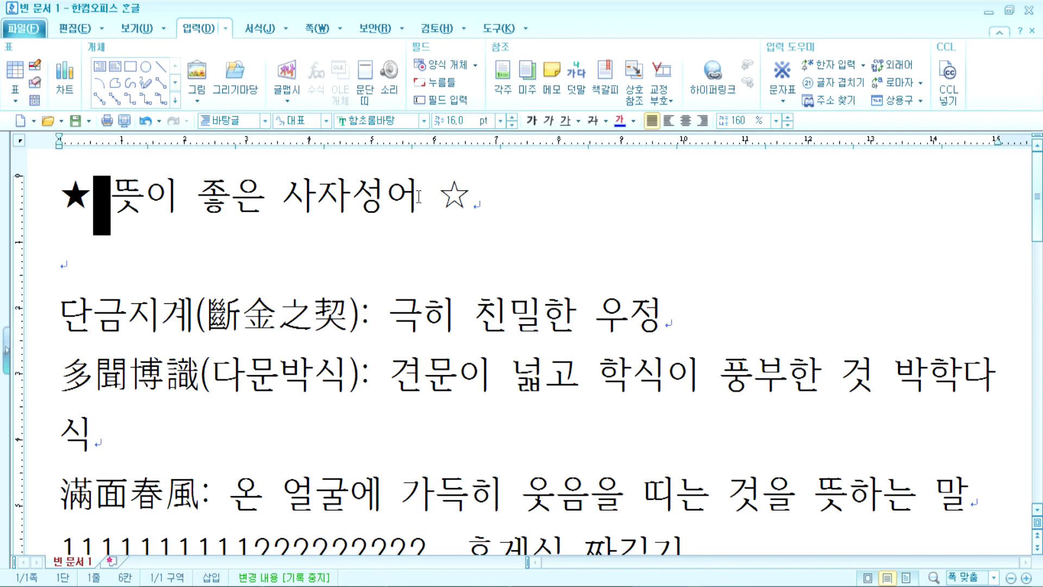
left_click_drag(419, 197, 440, 199)
left_click(84, 200)
left_click_drag(84, 200, 115, 197)
left_click(121, 195)
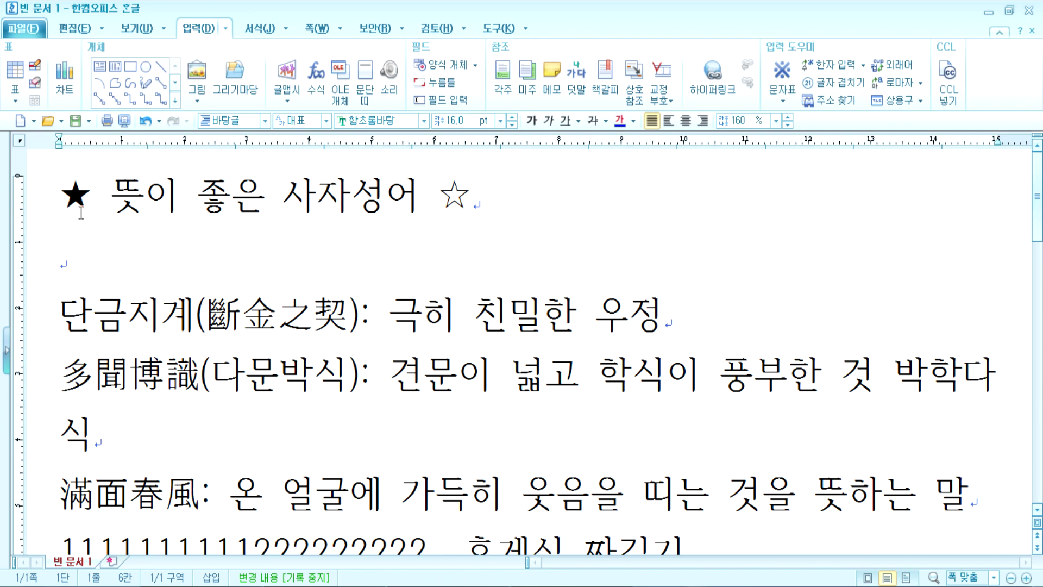
Step: Insert the ▷ triangle from the character map in front of 단금지계
left_click(52, 315)
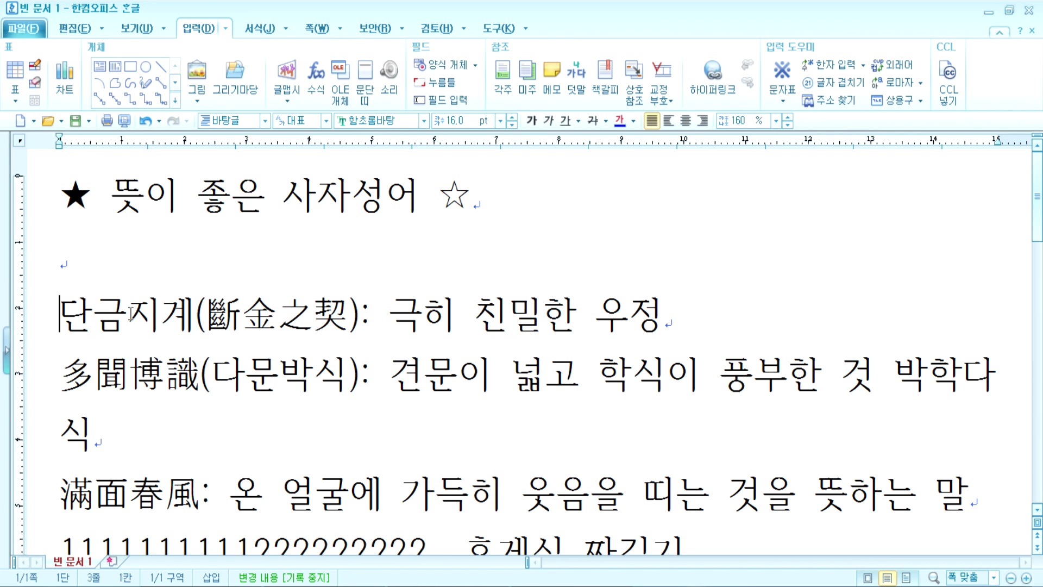
left_click(782, 101)
left_click(783, 219)
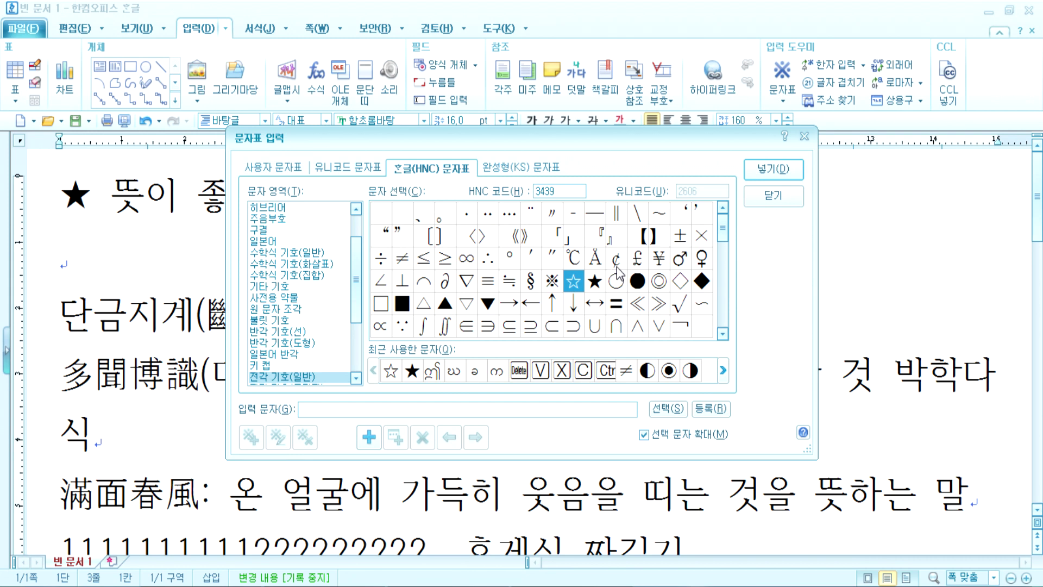
left_click_drag(725, 231, 726, 254)
left_click(573, 260)
mouse_move(567, 266)
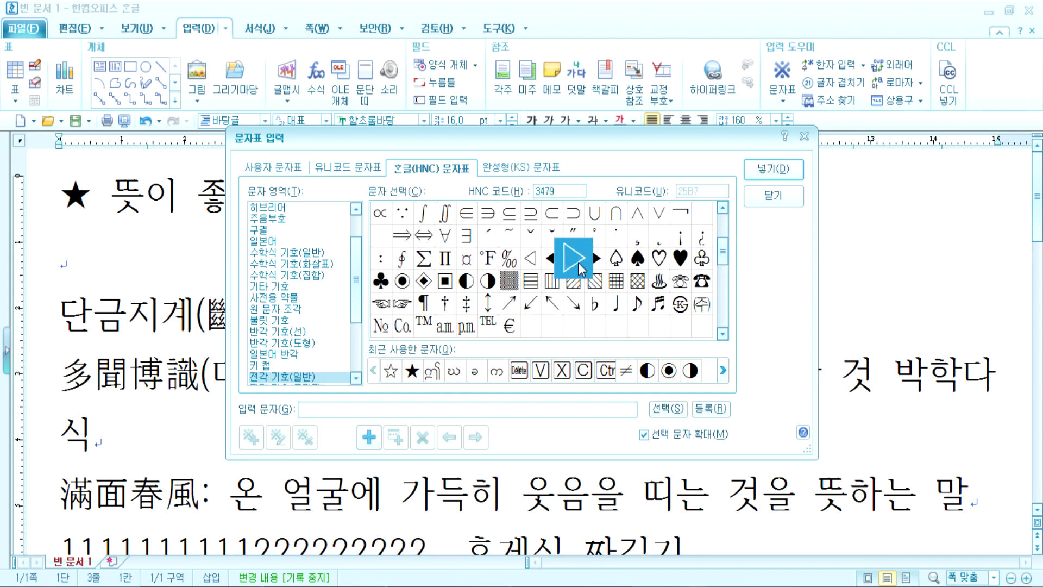
left_click(762, 178)
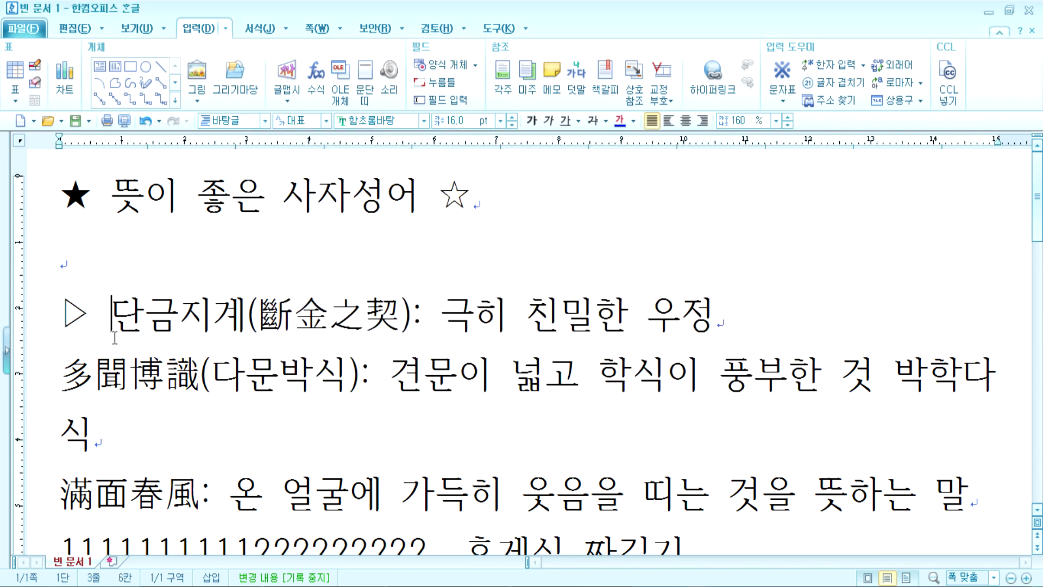
key("ctrl+z")
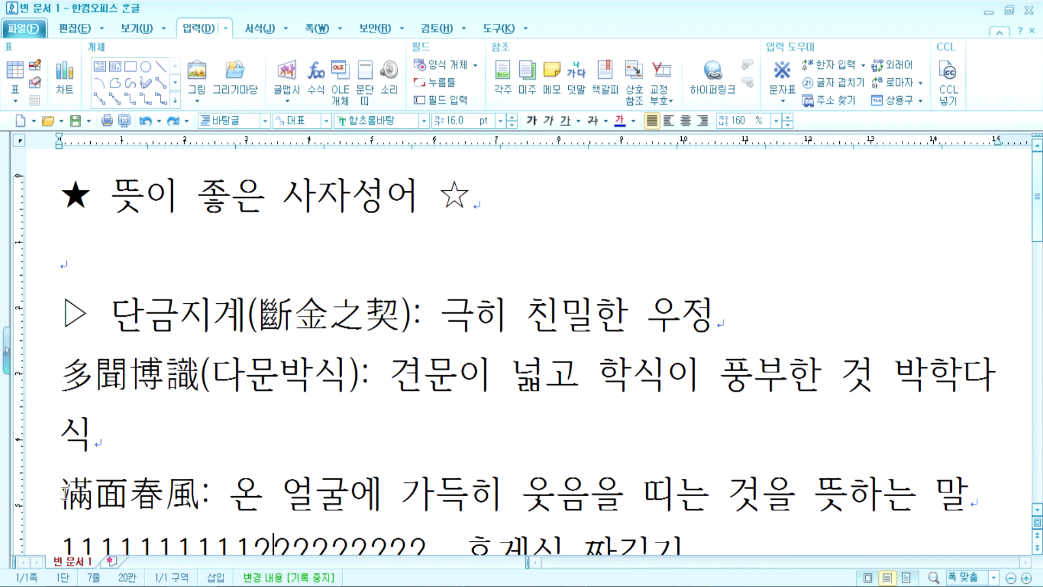
Step: Place the caret before 多聞博識 and open the character map, closing it without inserting
left_click(71, 369)
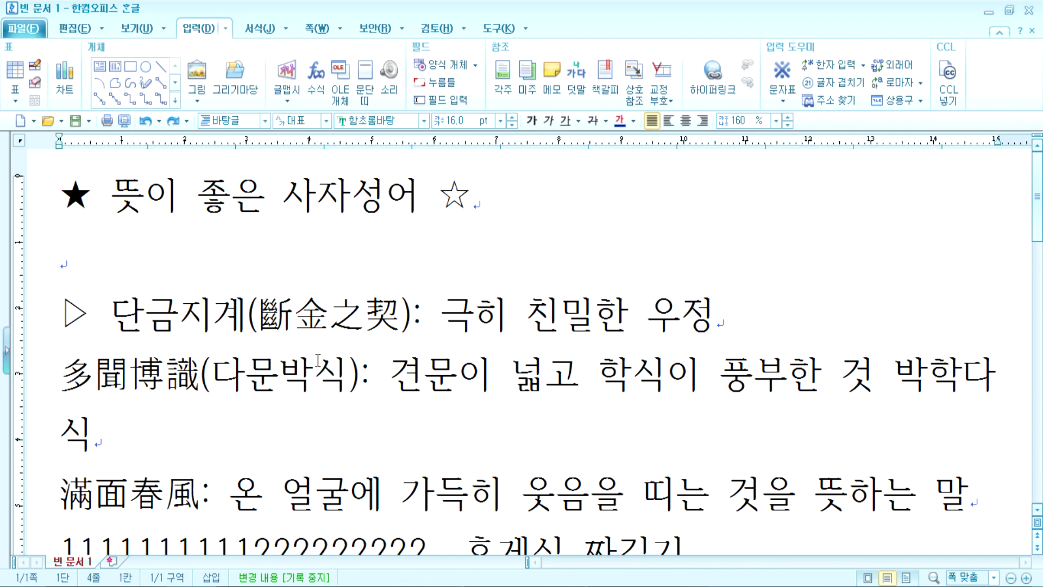
left_click(782, 96)
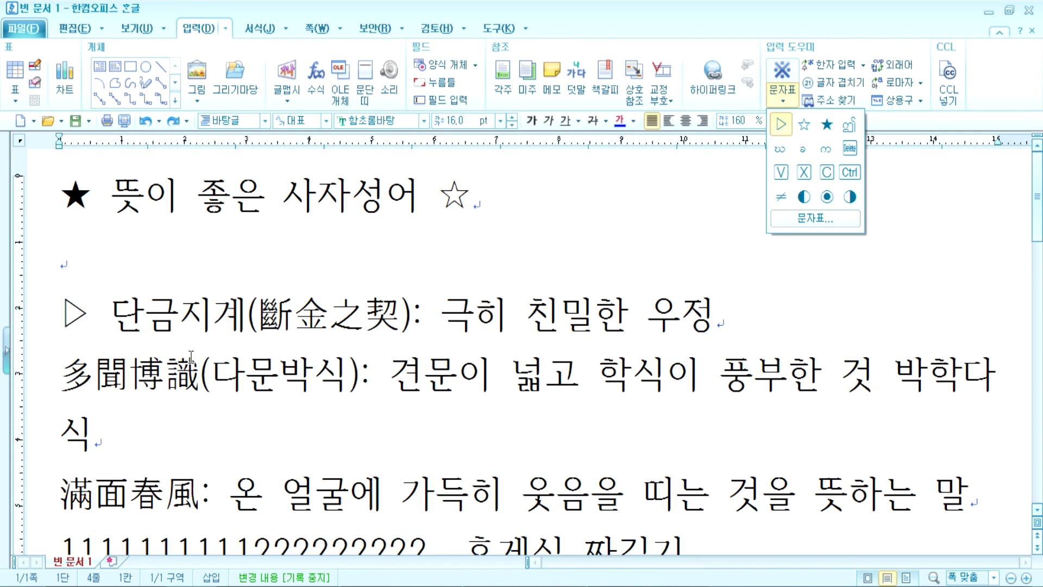
left_click(61, 416)
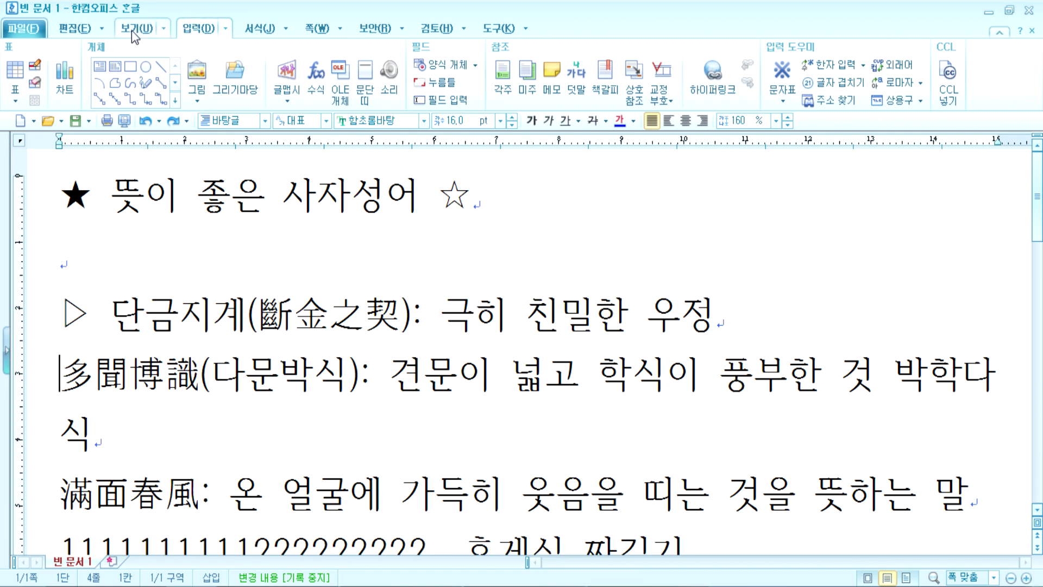
left_click(797, 93)
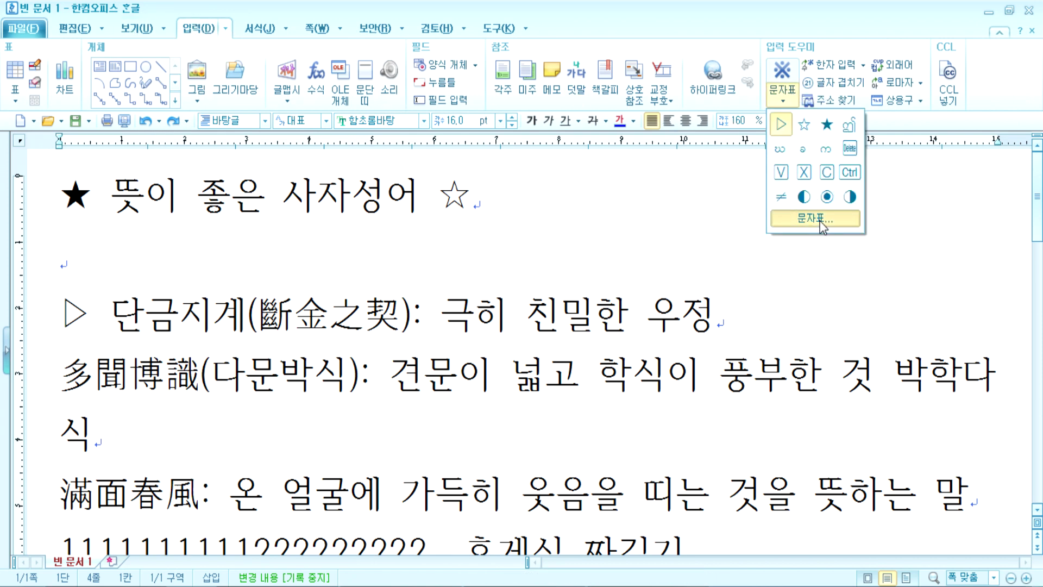
left_click(813, 220)
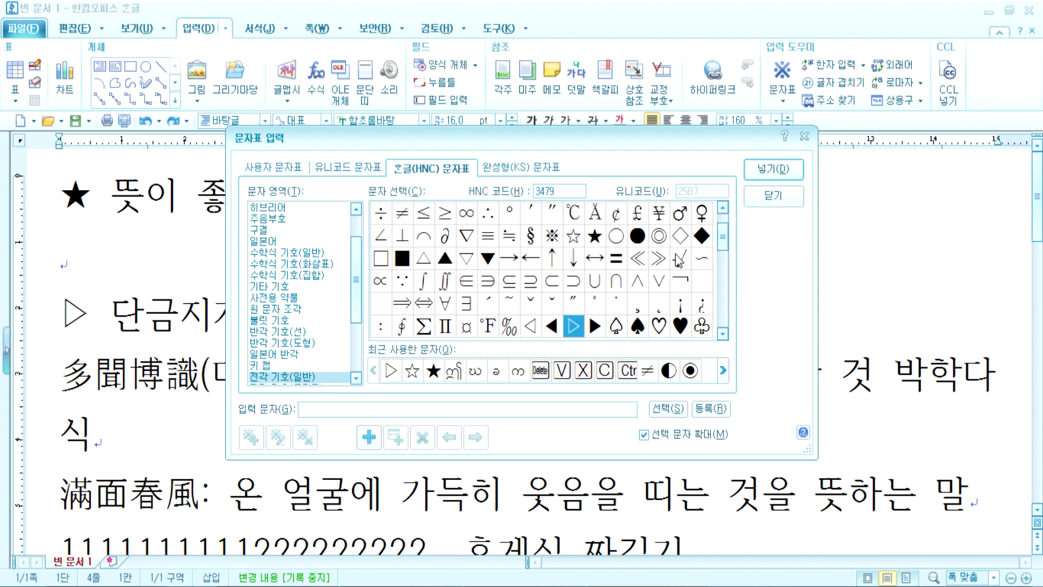
left_click(766, 202)
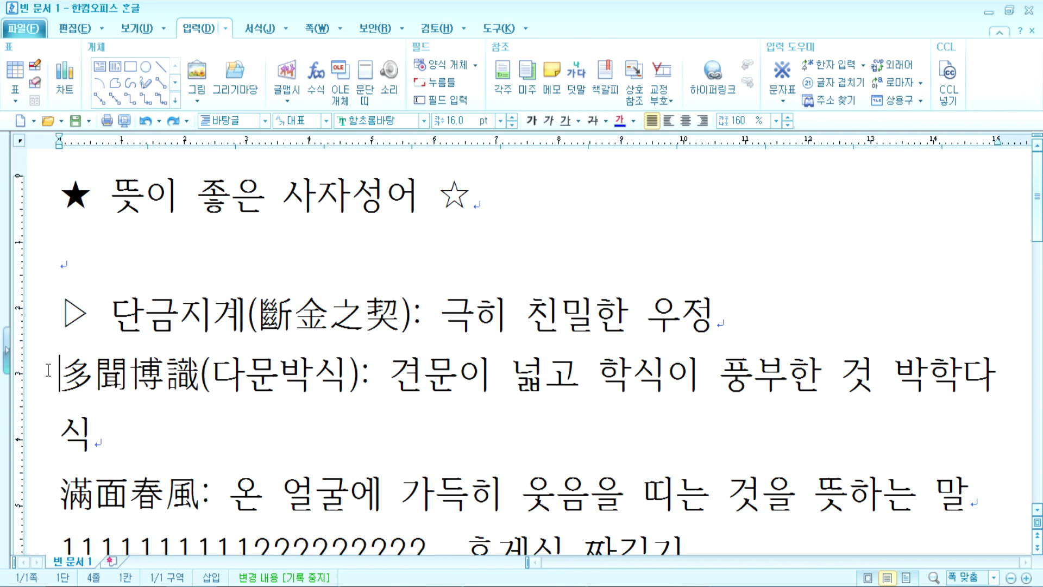
Step: Insert the filled ▶ triangle from the character map before the 多聞博識 line
key("ctrl+F10")
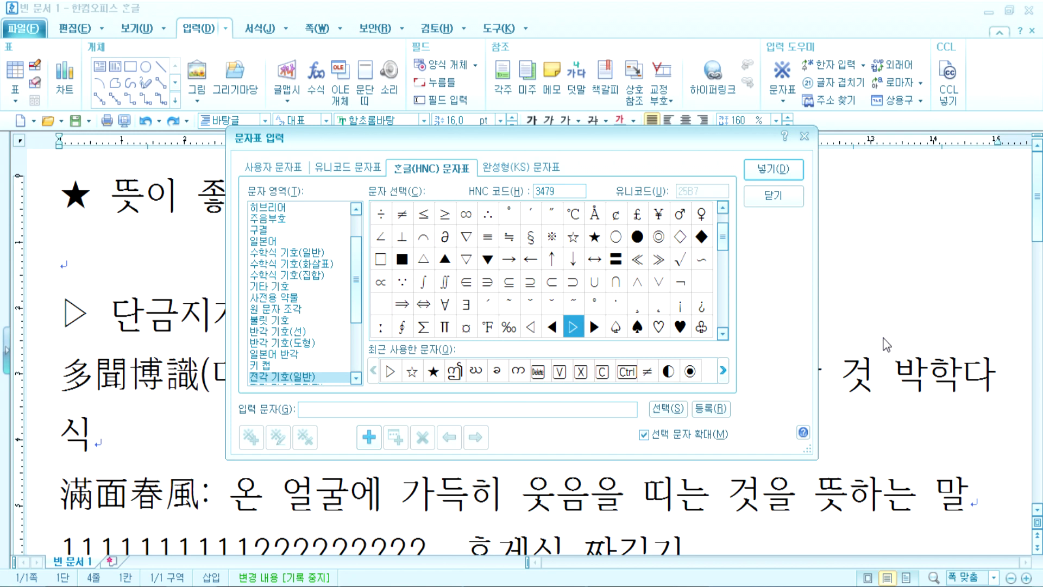
key("Escape")
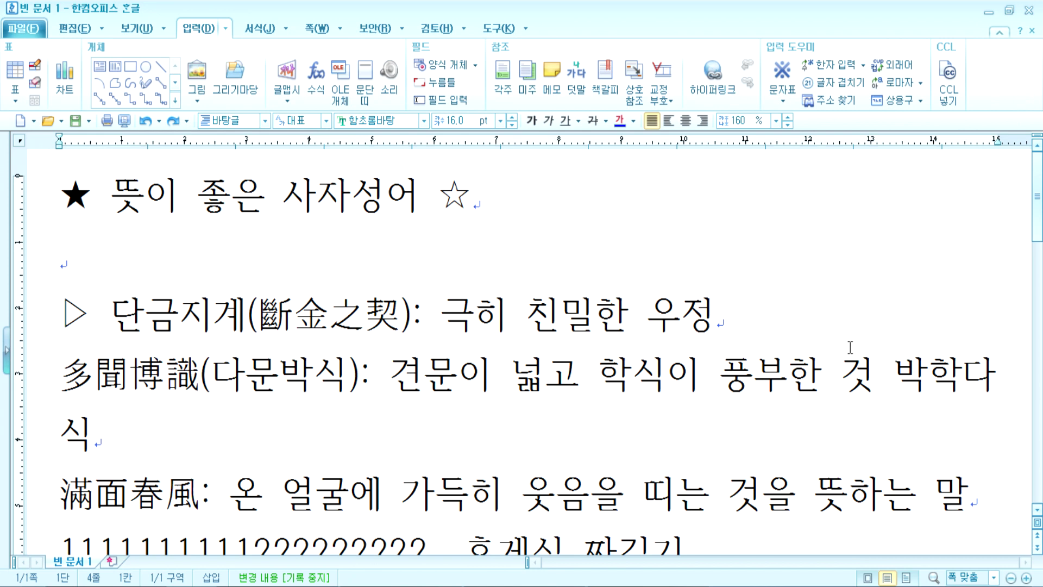
key("ctrl+F10")
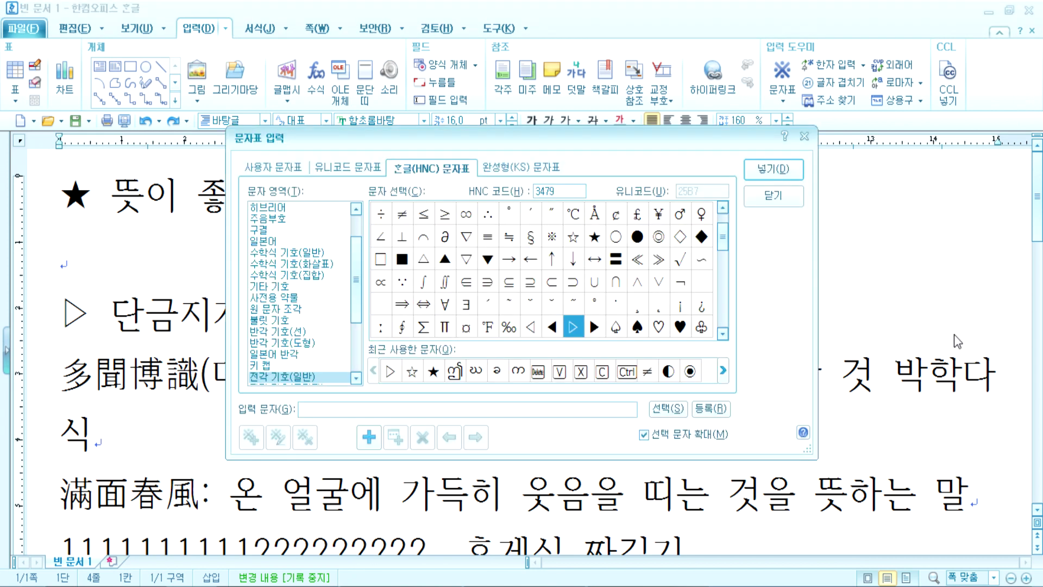
left_click(595, 328)
left_click(769, 165)
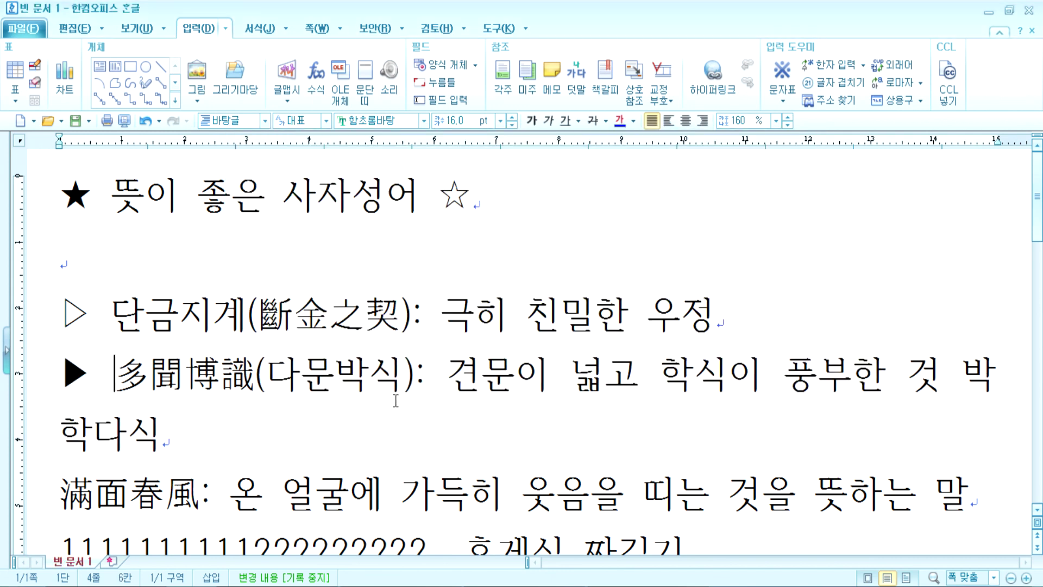
Step: Check the ▷ marker on the 단금지계 line, returning the caret to the start of 滿面春風
left_click(51, 495)
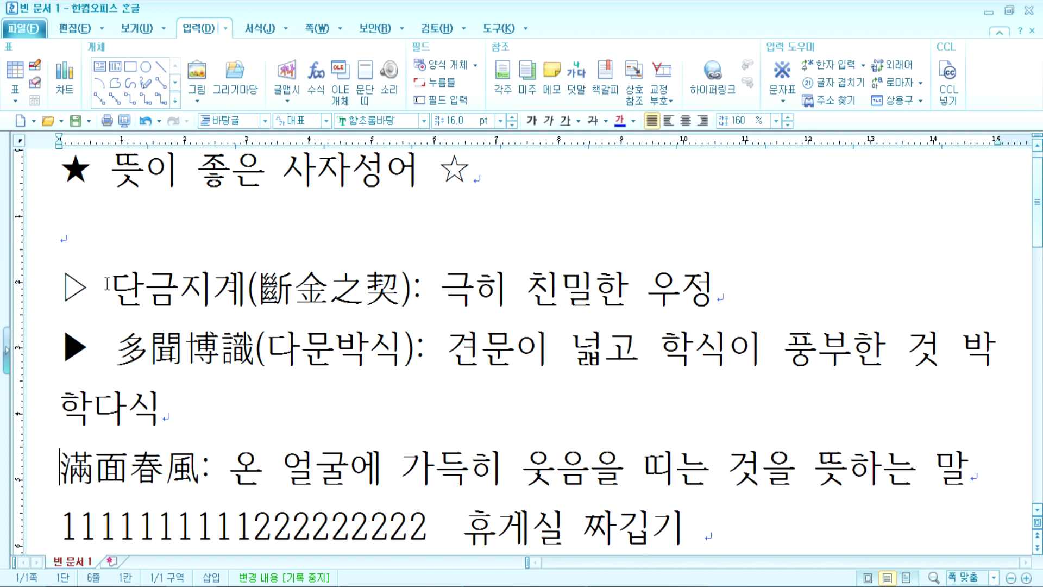
left_click_drag(59, 277, 94, 279)
left_click(61, 468)
scroll(69, 458, "down", 2)
left_click_drag(58, 188, 88, 181)
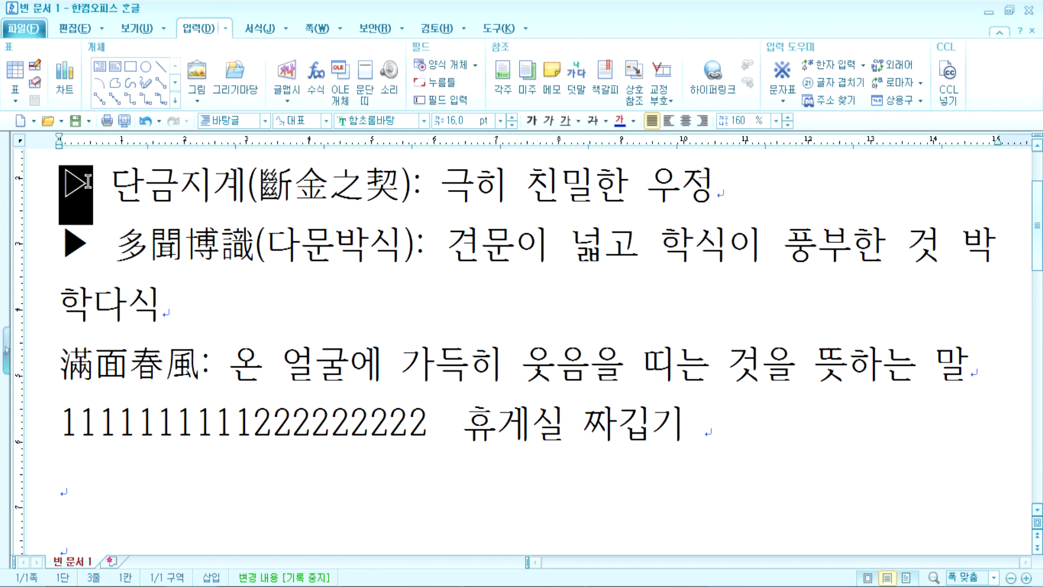
left_click(51, 366)
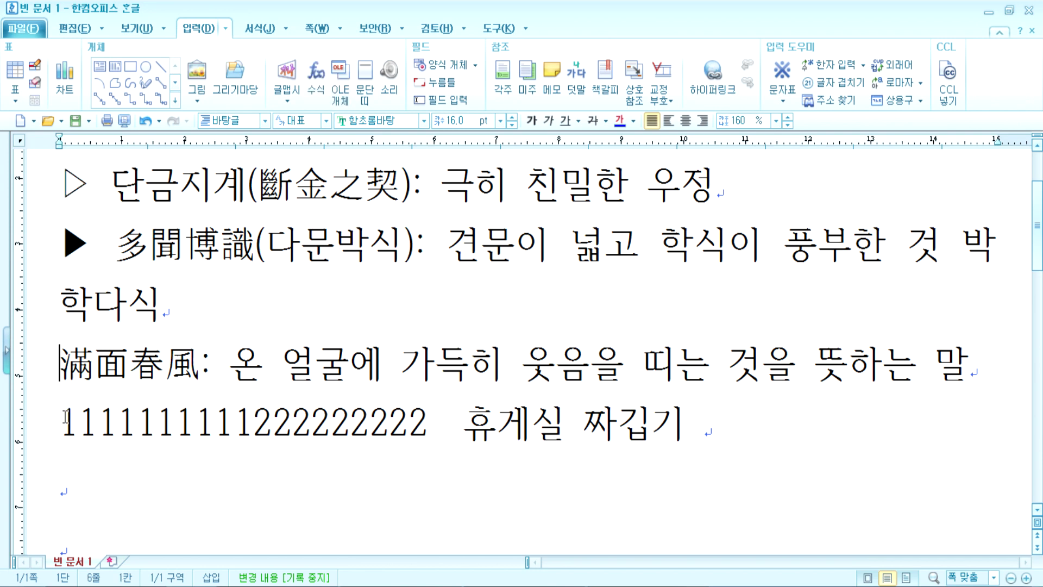
Step: Try a ▷ marker before 滿面春風 by inserting and pasting it, removing it each time
key("ctrl+F10")
left_click(574, 327)
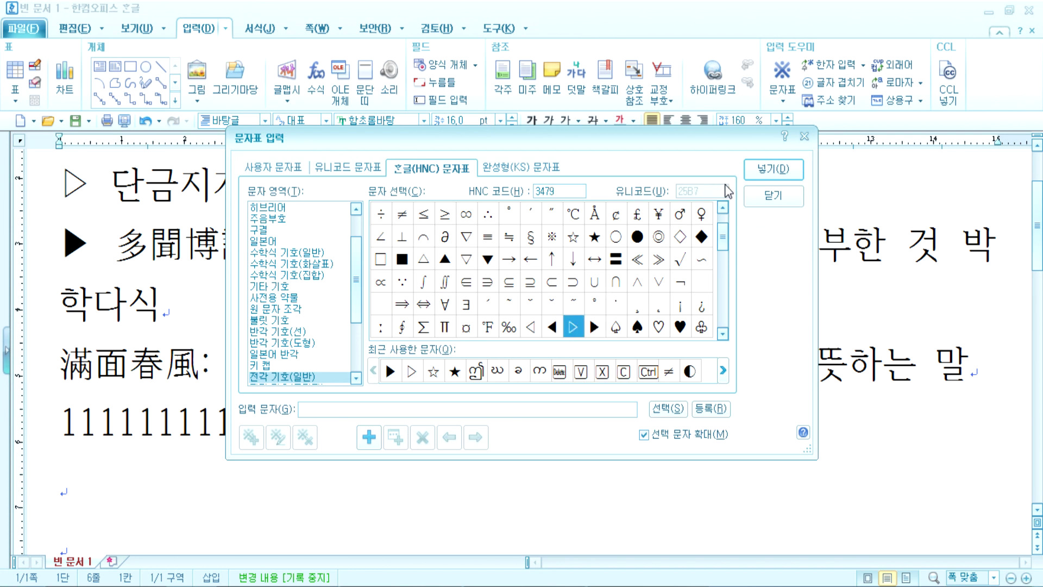
left_click(773, 168)
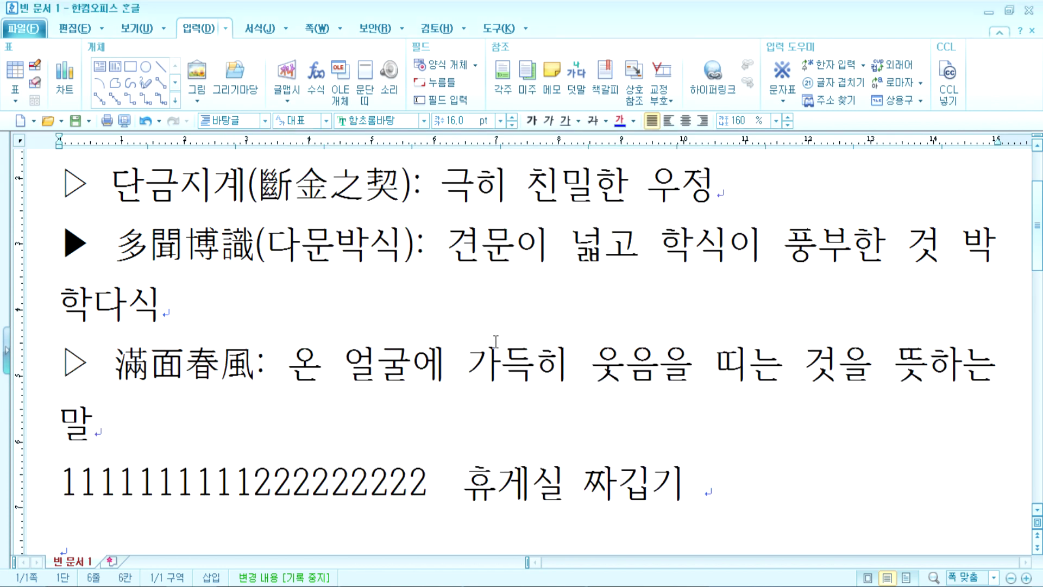
key("BackSpace")
key("BackSpace")
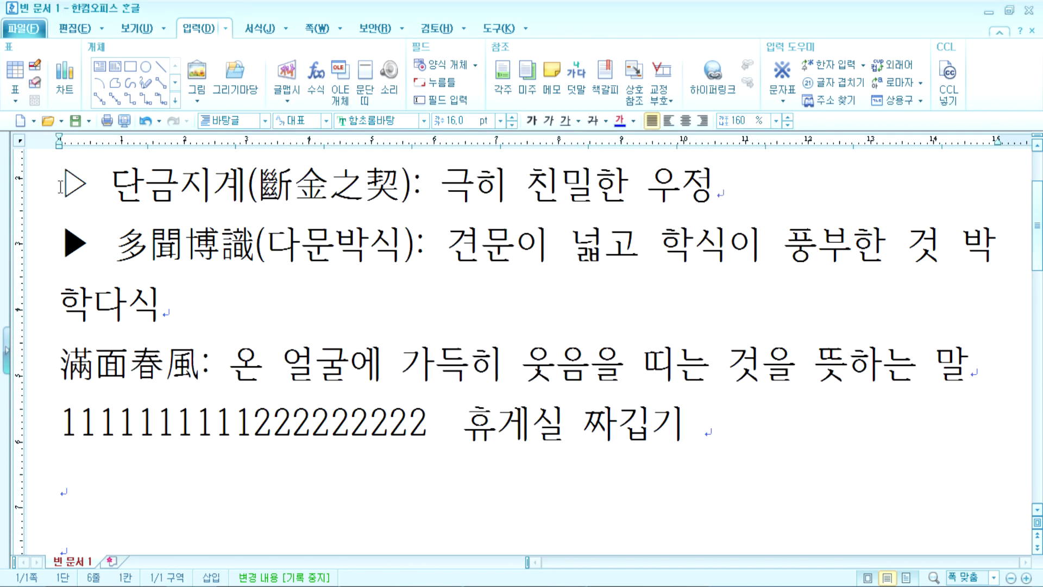
left_click_drag(60, 186, 112, 186)
key("ctrl+c")
left_click(68, 367)
key("ctrl+v")
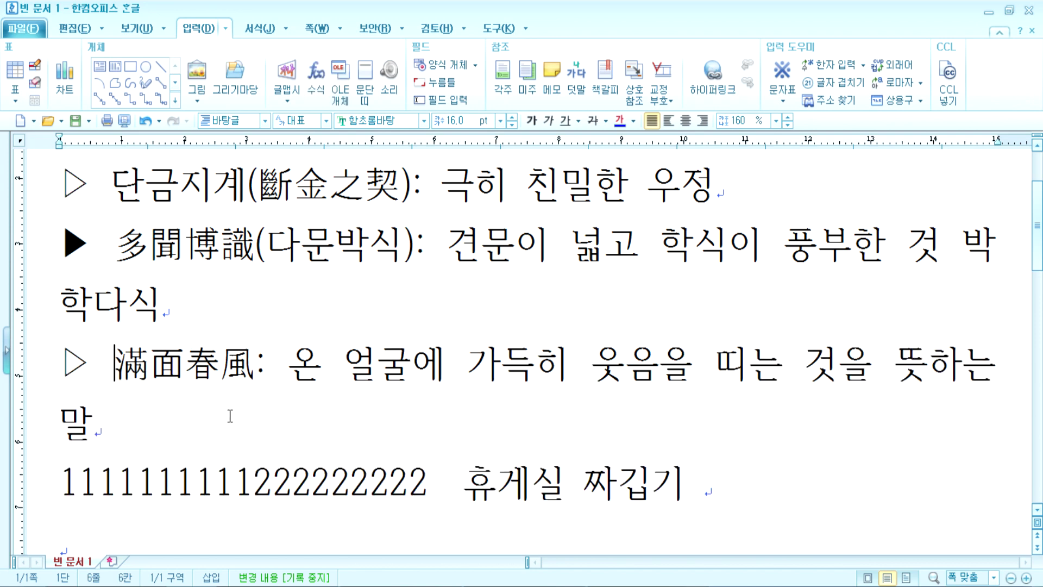
key("ctrl+z")
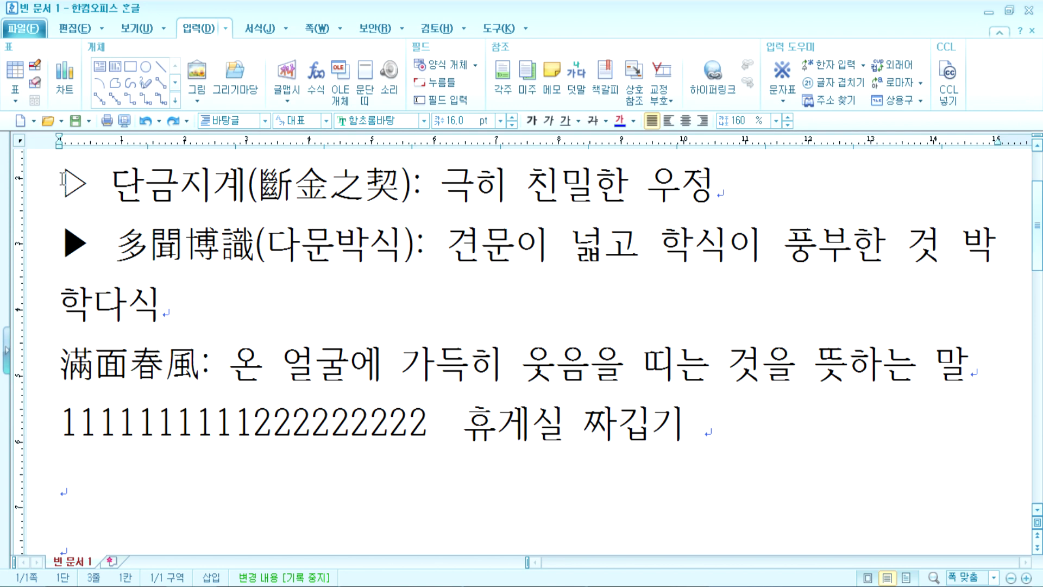
Step: Copy the ▷ marker from the 단금지계 line and paste it at the start of 滿面春風
left_click_drag(60, 183, 118, 181)
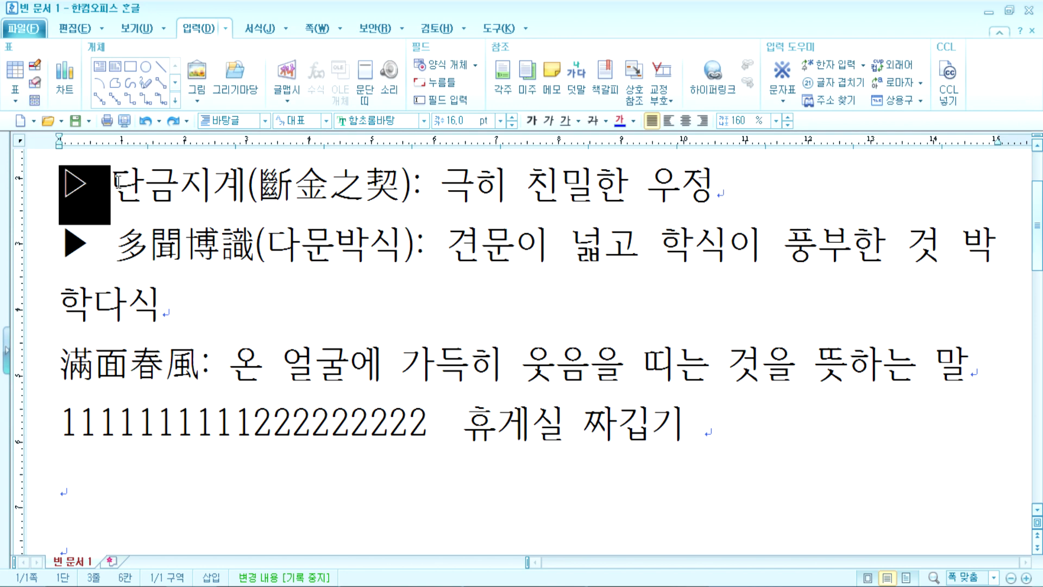
right_click(86, 197)
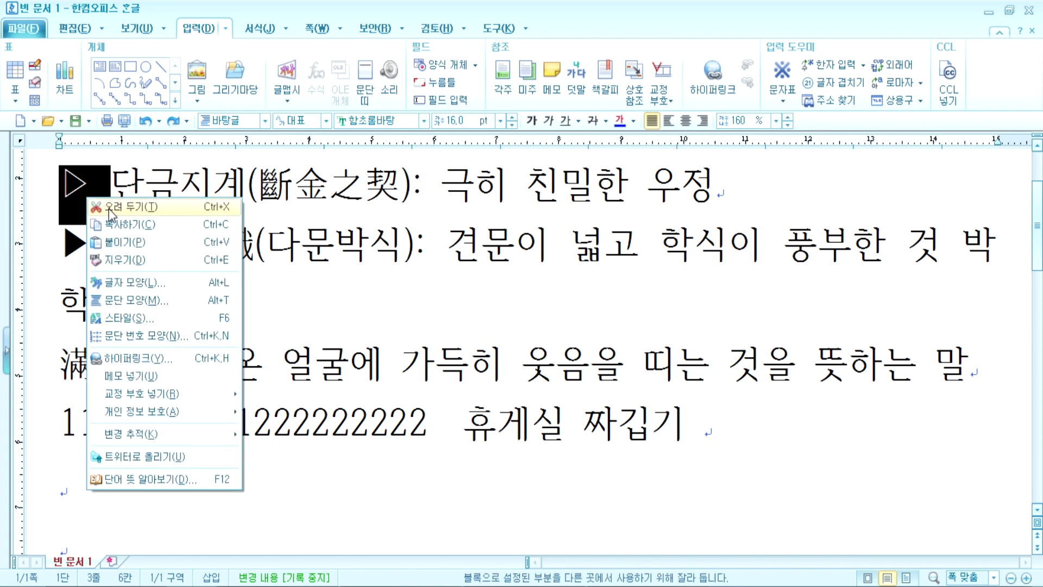
left_click(220, 226)
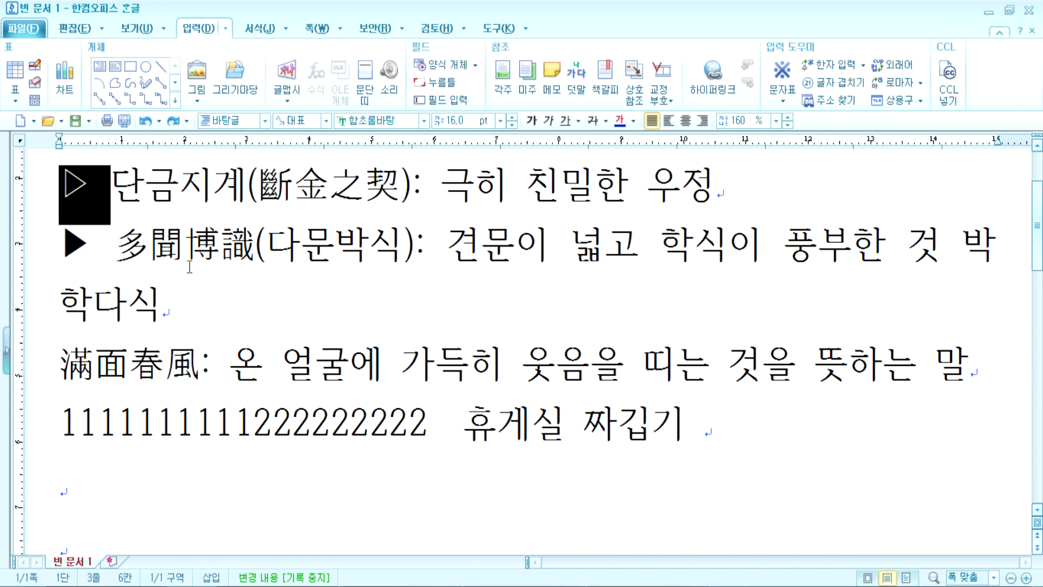
left_click(61, 366)
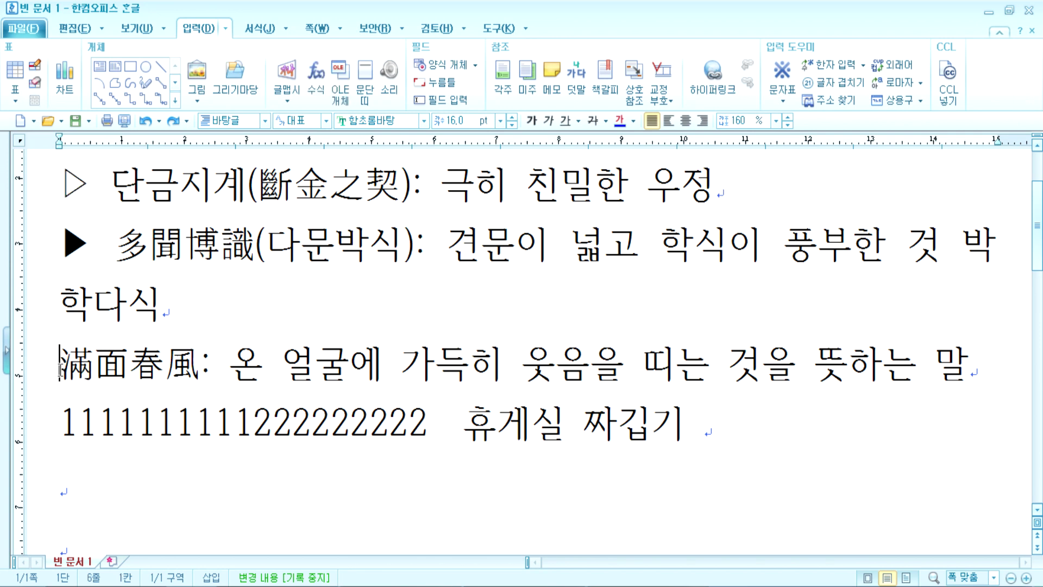
right_click(61, 370)
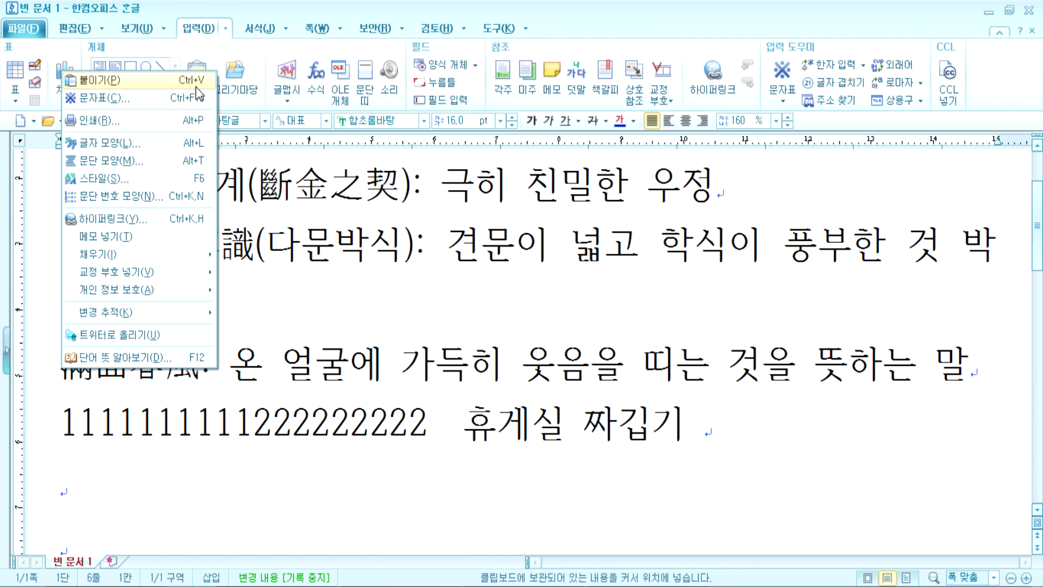
key("Escape")
key("ctrl+v")
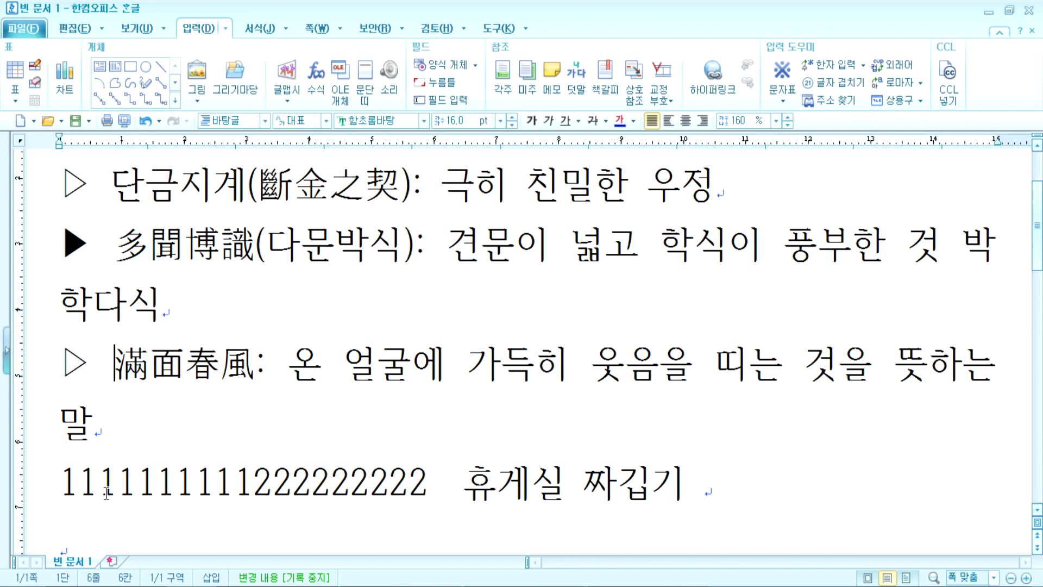
key("ctrl+a")
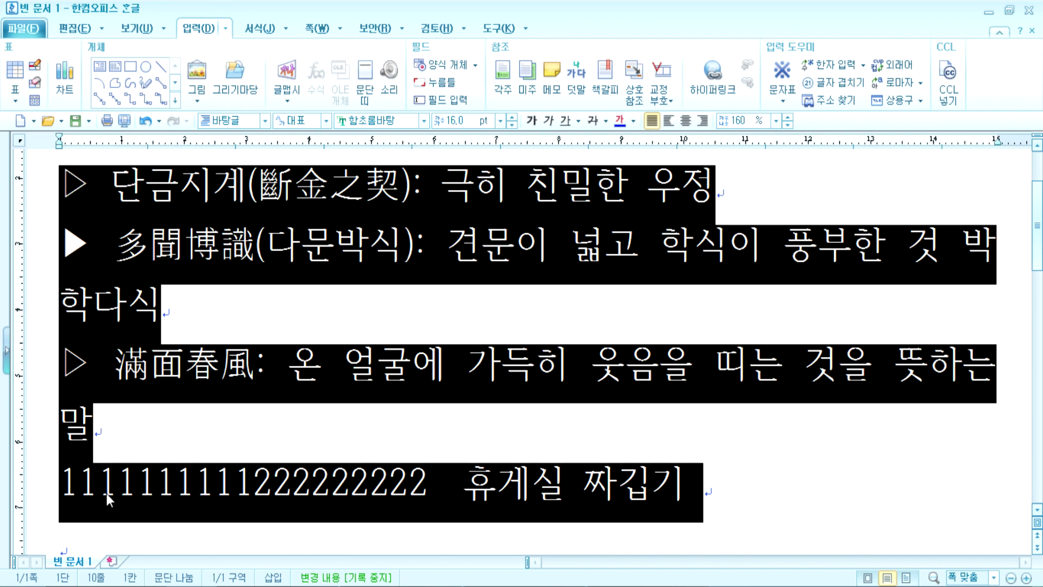
Step: Toggle bold and italic on the whole selected text, then deselect it on the ▷ 滿面春風 line
scroll(106, 493, "down", 2)
key("ctrl+b")
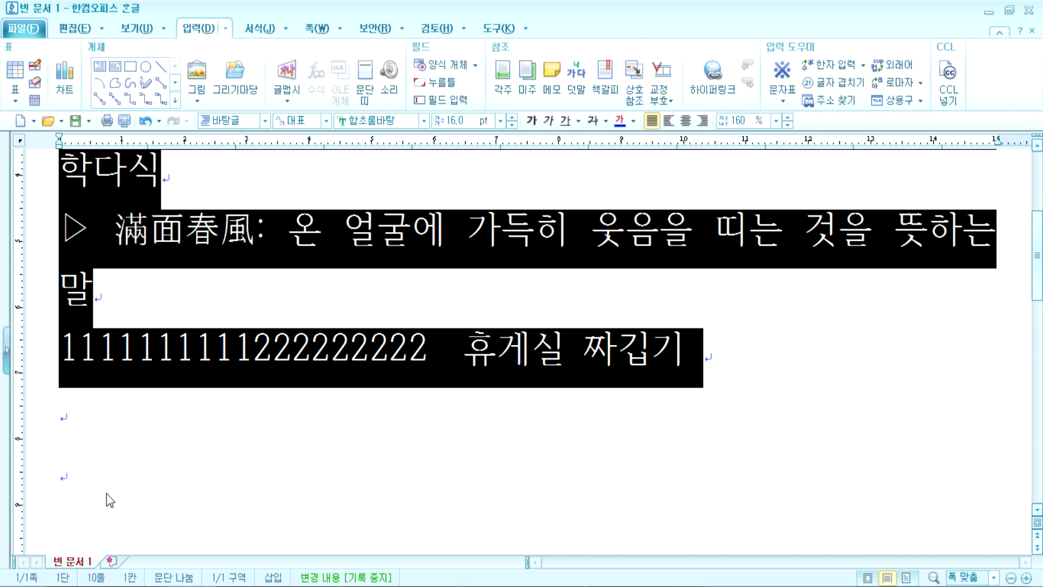
key("ctrl+i")
key("ctrl+i")
key("ctrl+i")
key("ctrl+i")
left_click(56, 353)
left_click(63, 237)
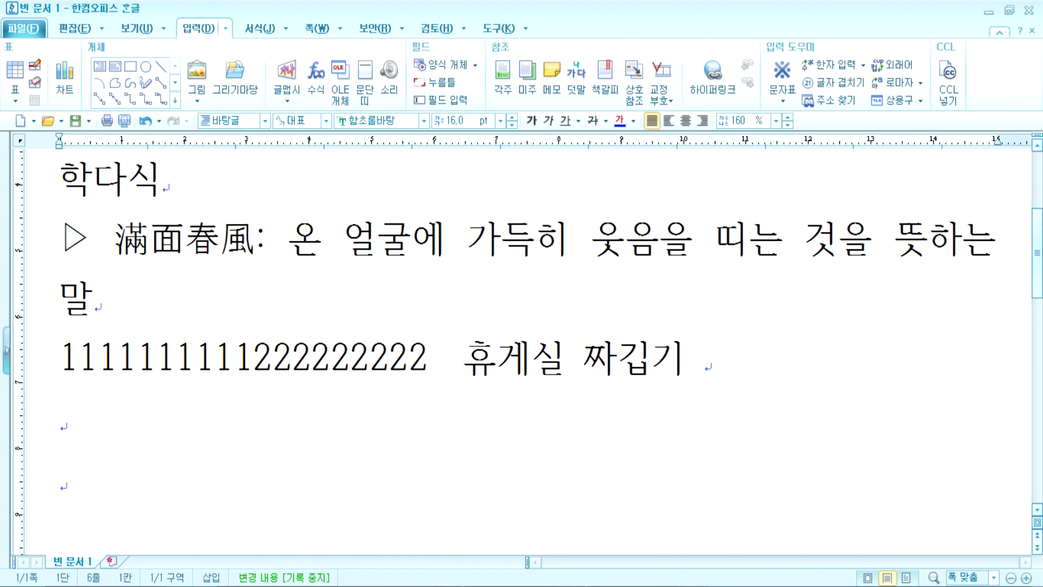
Step: Append '> Ctrl + F10' after the 특수기호 note in Notepad and return to Hangul
key("alt+Tab")
type("> ㅊ")
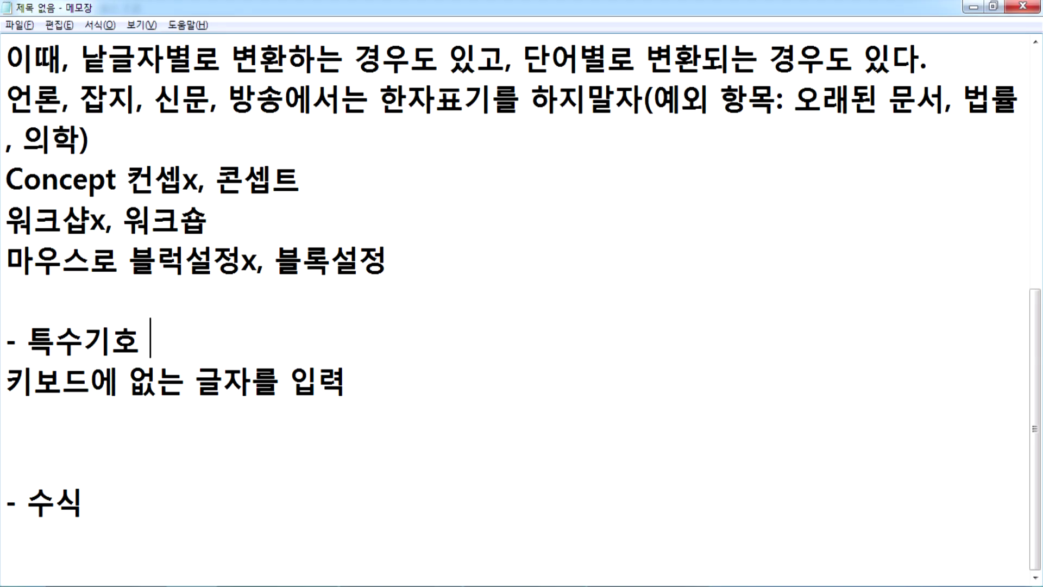
type("ㅅㄱ")
key("BackSpace")
key("BackSpace")
key("BackSpace")
type("cTRL")
key("BackSpace")
key("BackSpace")
key("BackSpace")
key("BackSpace")
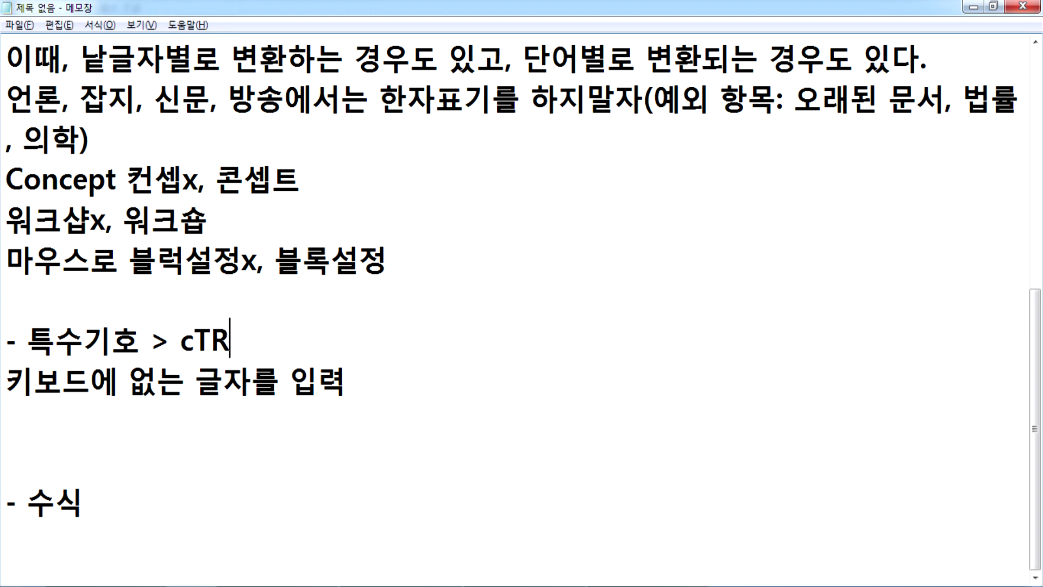
type("Ctrl ")
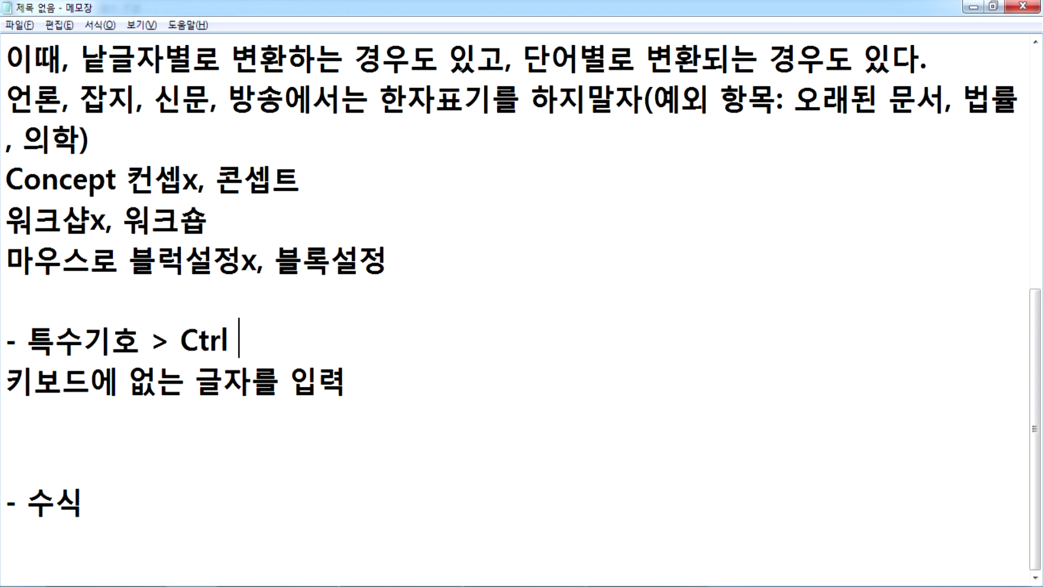
type("+ F10")
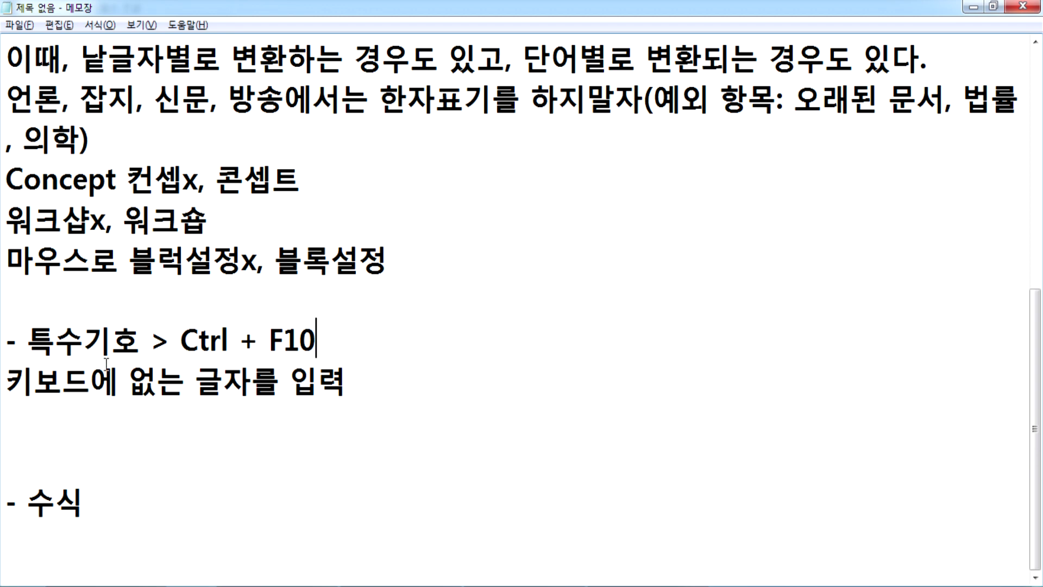
key("alt+Tab")
scroll(115, 402, "up", 3)
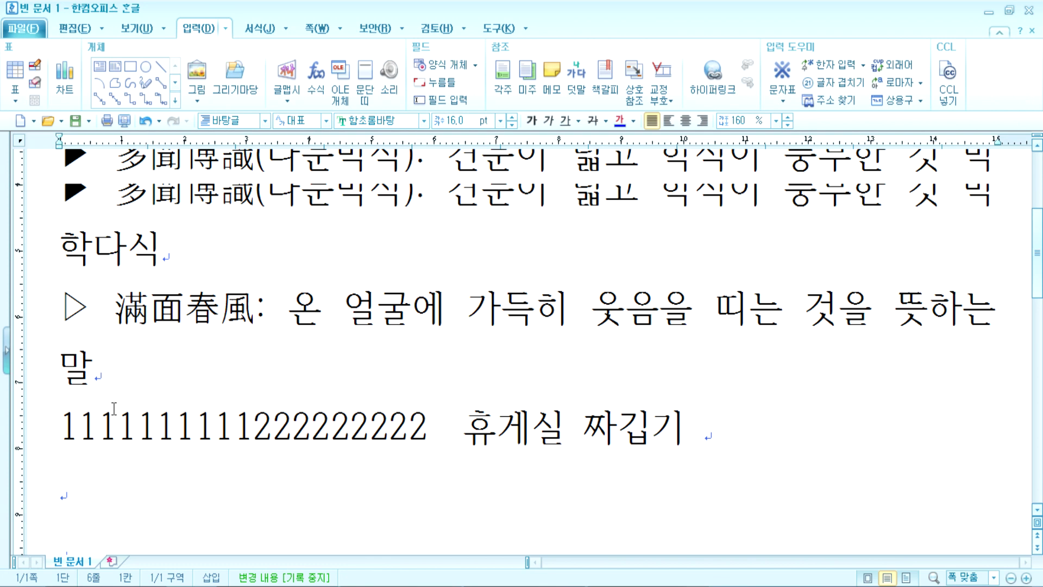
Step: Type a plain 'Ctrl + F10' line and start a new line below it
scroll(115, 406, "down", 5)
left_click(89, 305)
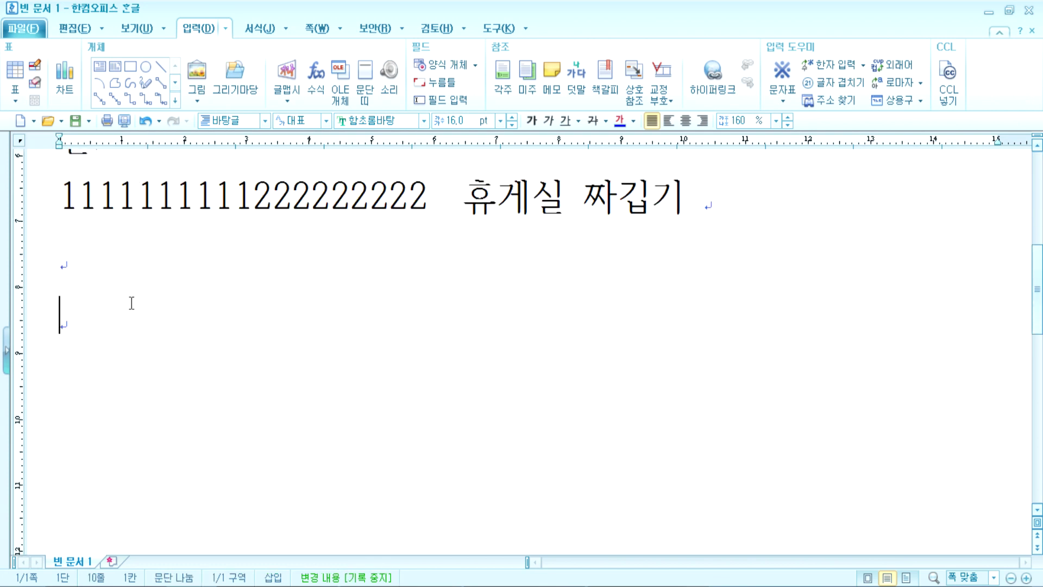
type("ㅊㅅ기")
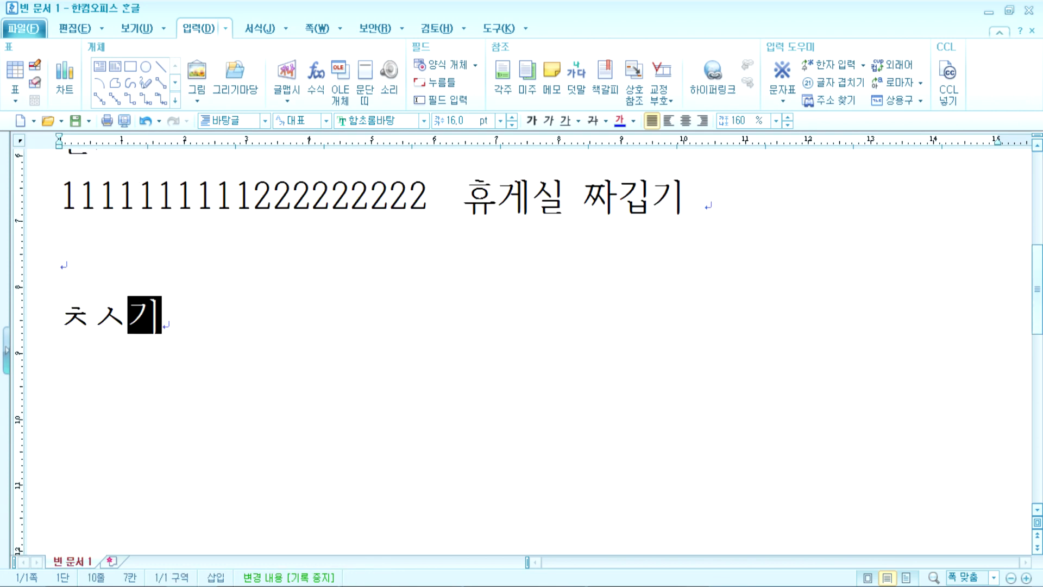
type(" + F10")
key("Return")
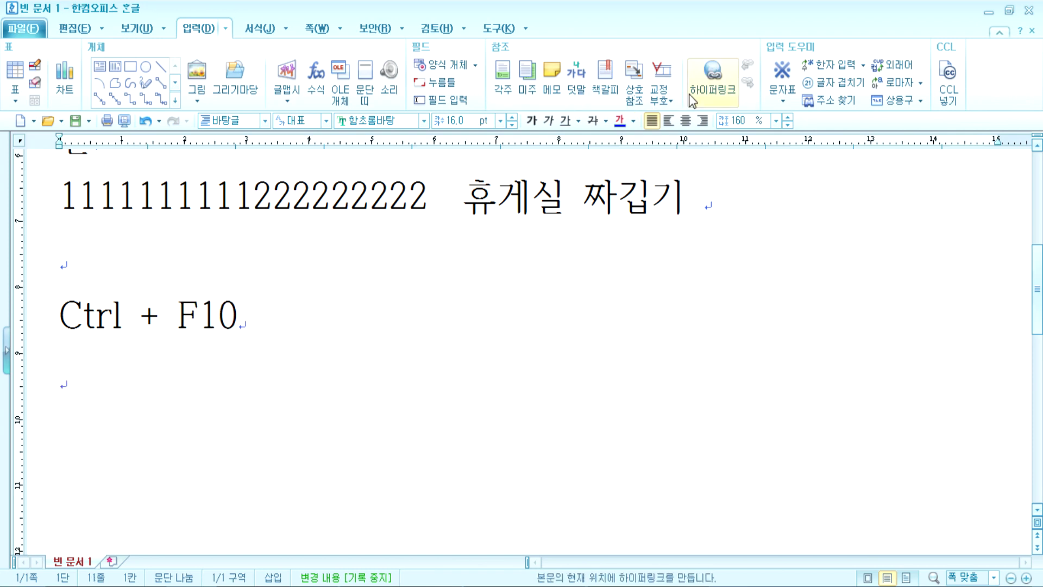
Step: Insert the boxed Ctrl and F10 key caps from the 키 캡 set, joined by +
key("ctrl+F10")
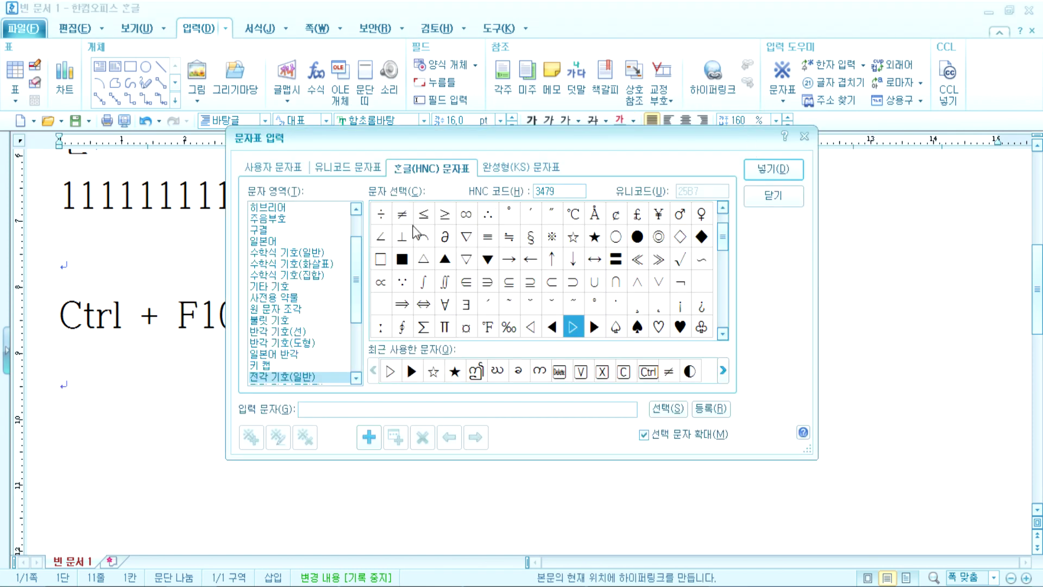
left_click(253, 367)
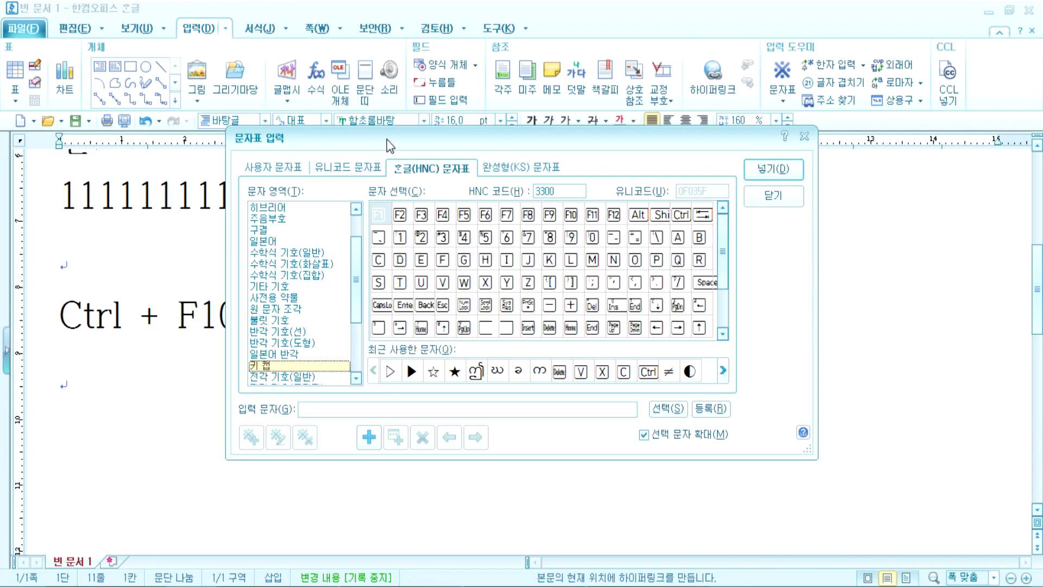
left_click_drag(389, 140, 471, 46)
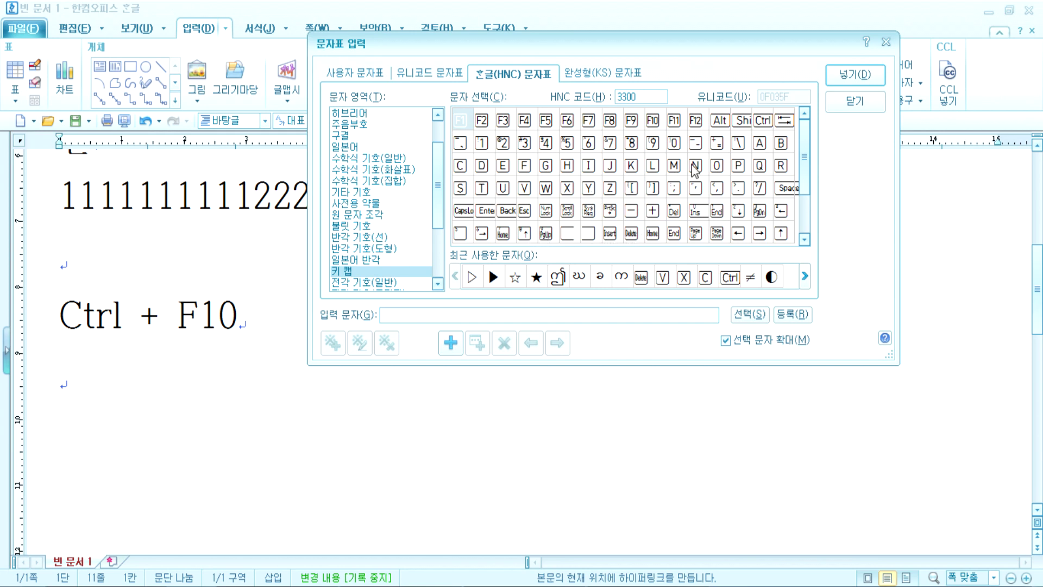
left_click(763, 122)
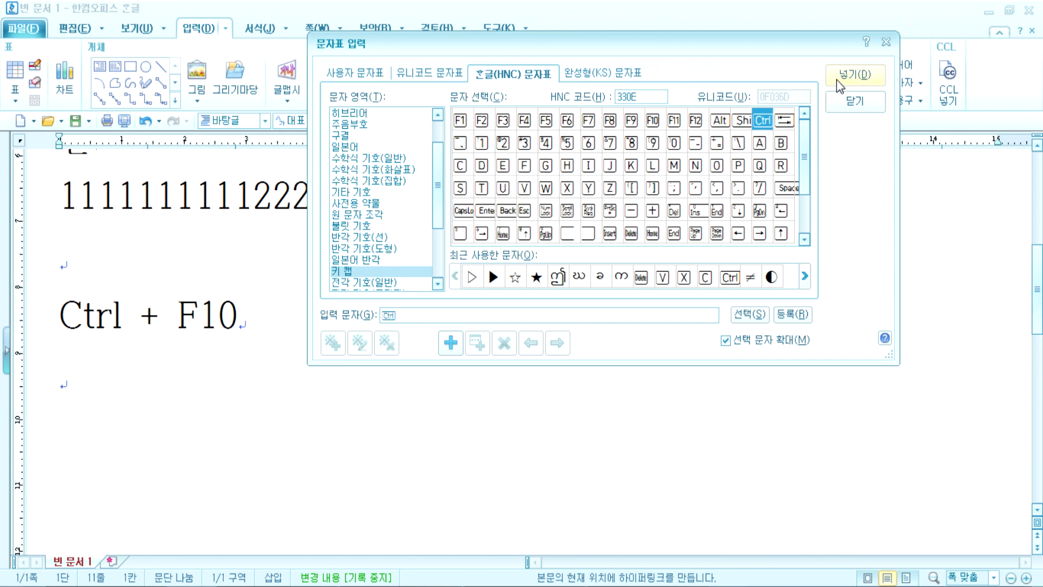
left_click(851, 76)
type("+")
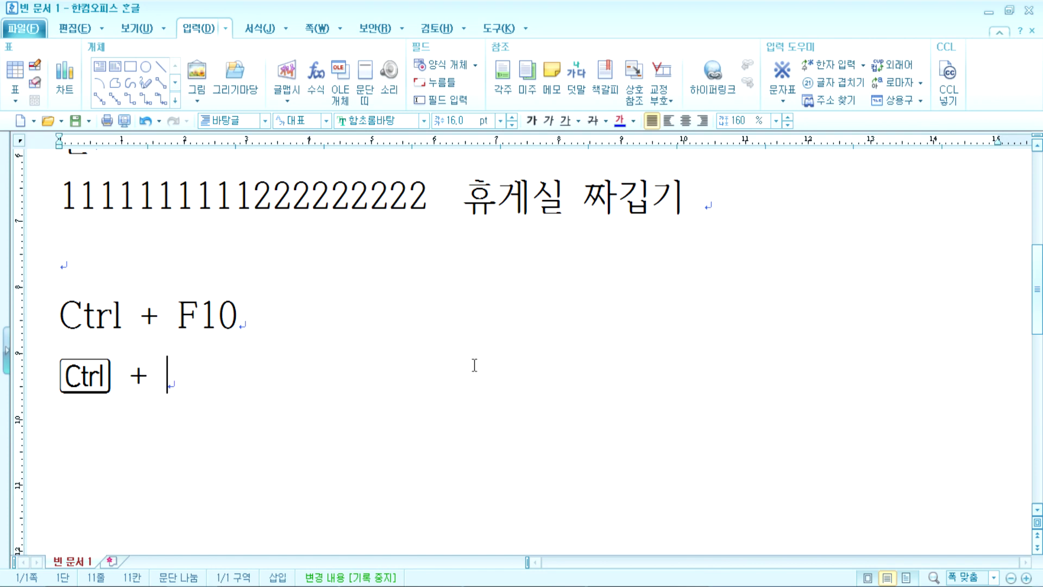
left_click(769, 93)
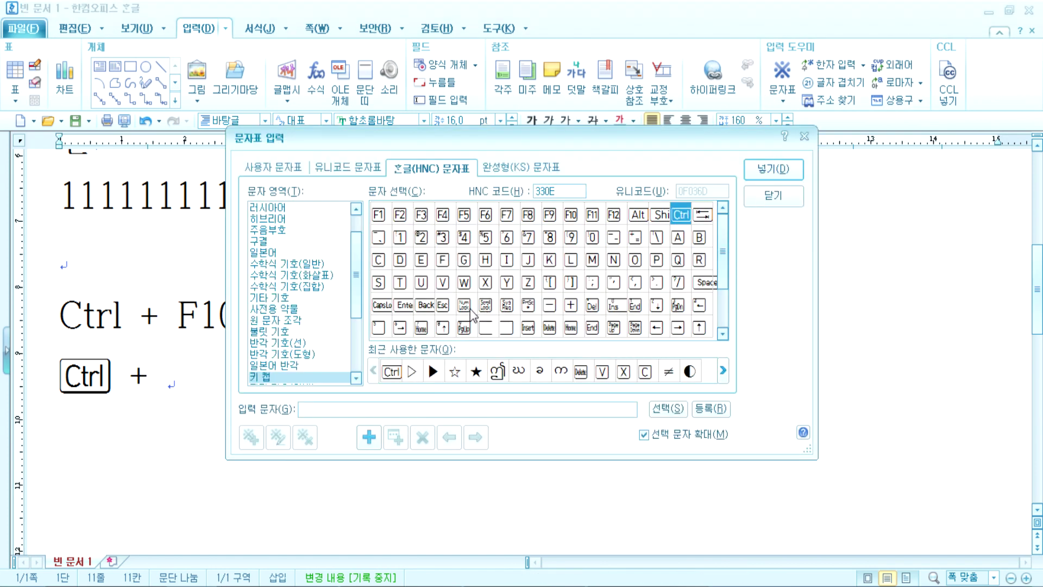
left_click(572, 215)
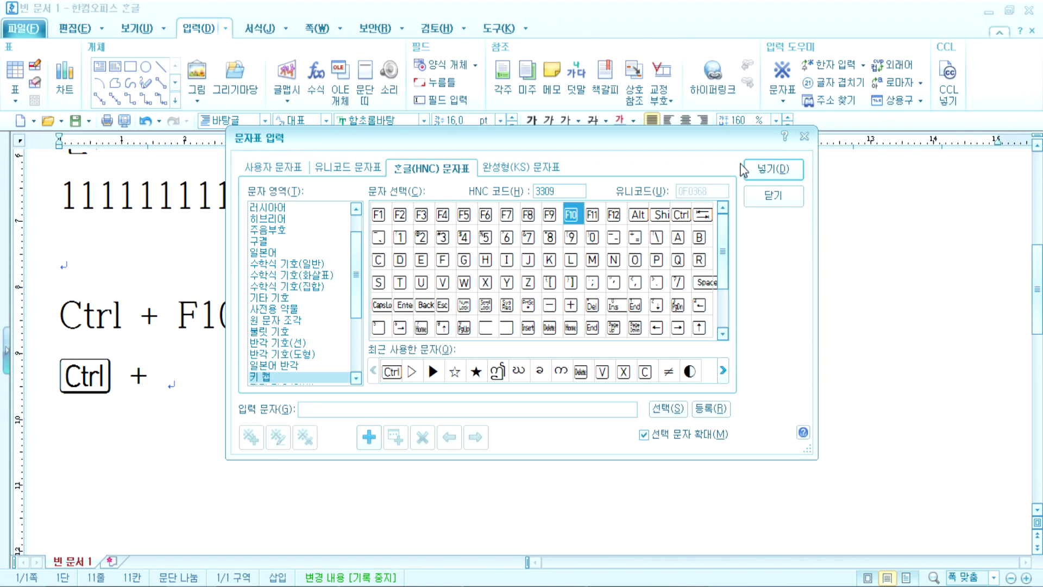
left_click(772, 169)
Step: Compare the plain Ctrl + F10 line, add a new paragraph, and select the boxed Ctrl symbol
left_click_drag(64, 319, 268, 319)
left_click(232, 388)
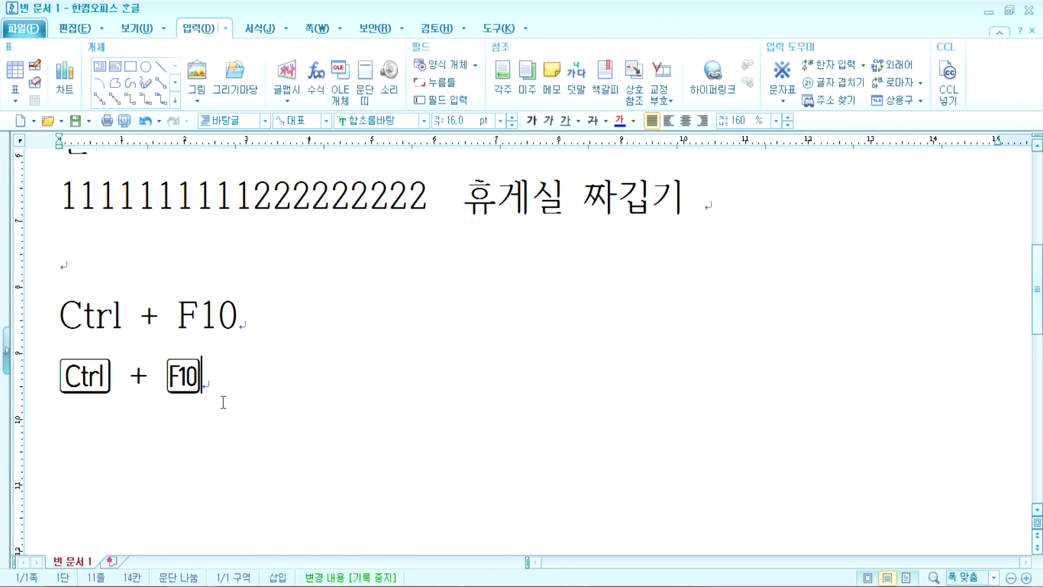
key("Return")
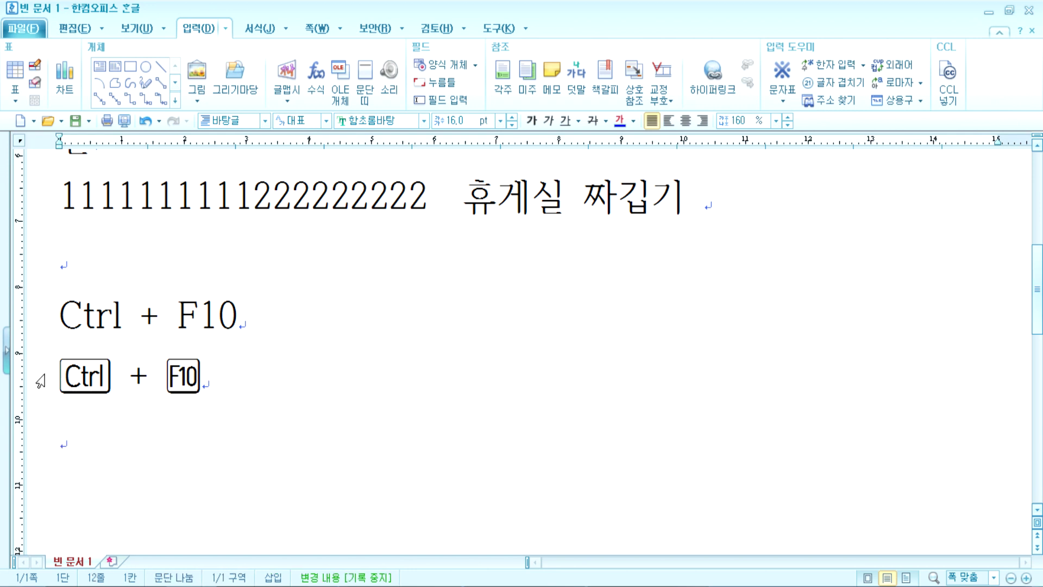
left_click_drag(57, 375, 129, 372)
left_click(128, 453)
key("ctrl+F10")
left_click(260, 377)
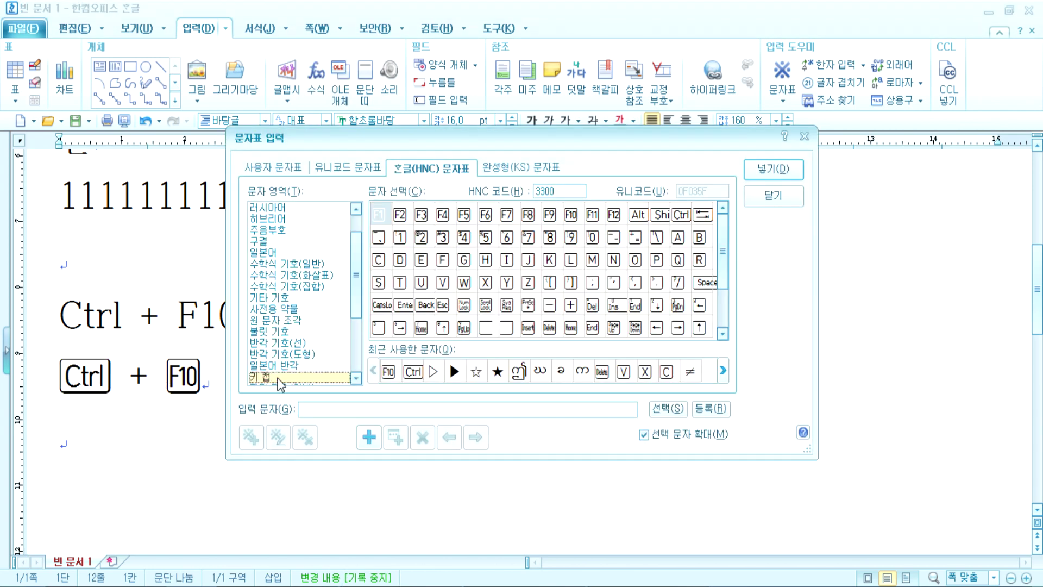
scroll(294, 375, "down", 2)
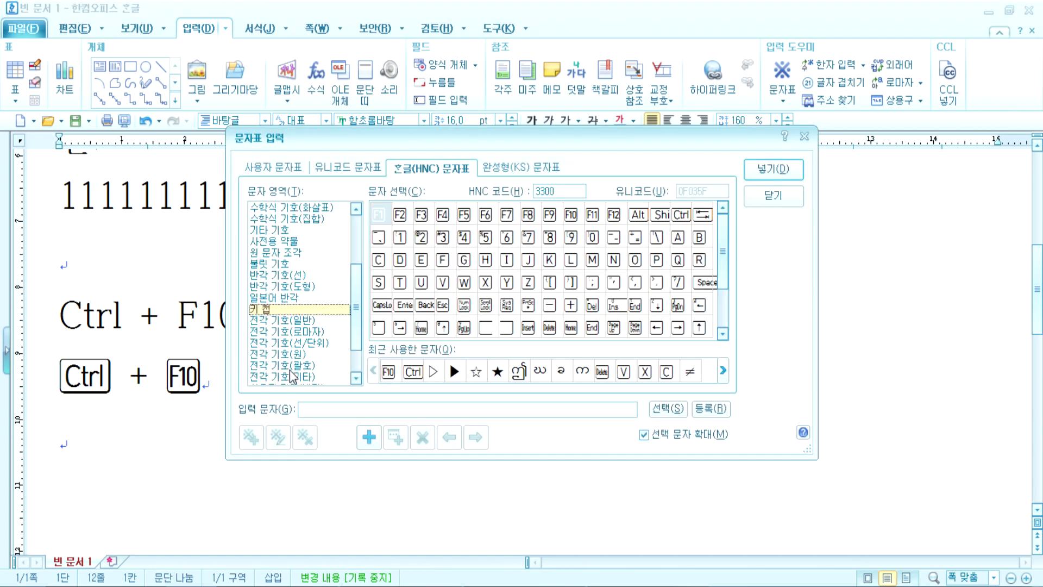
left_click(273, 320)
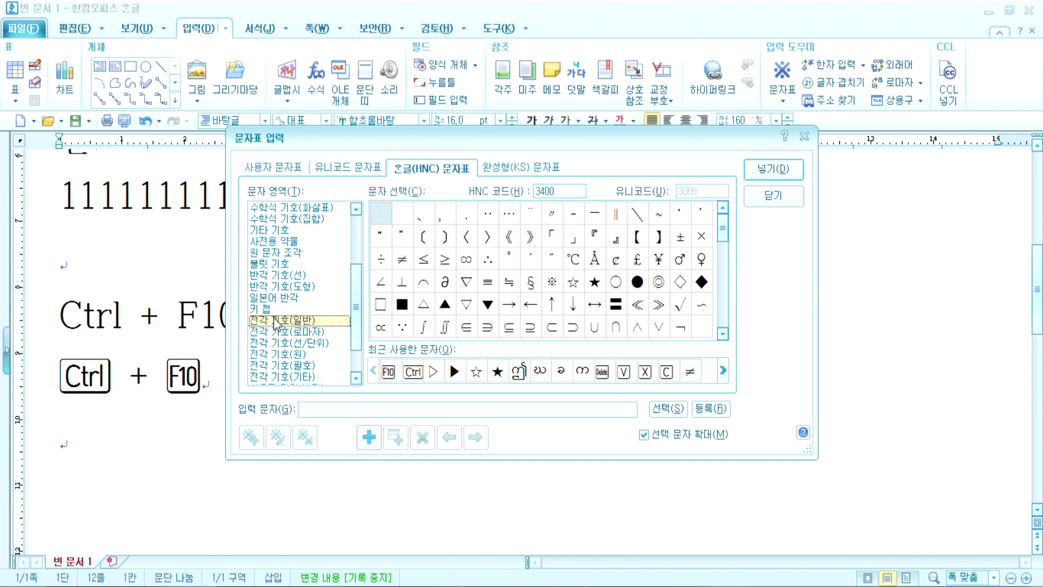
left_click(270, 276)
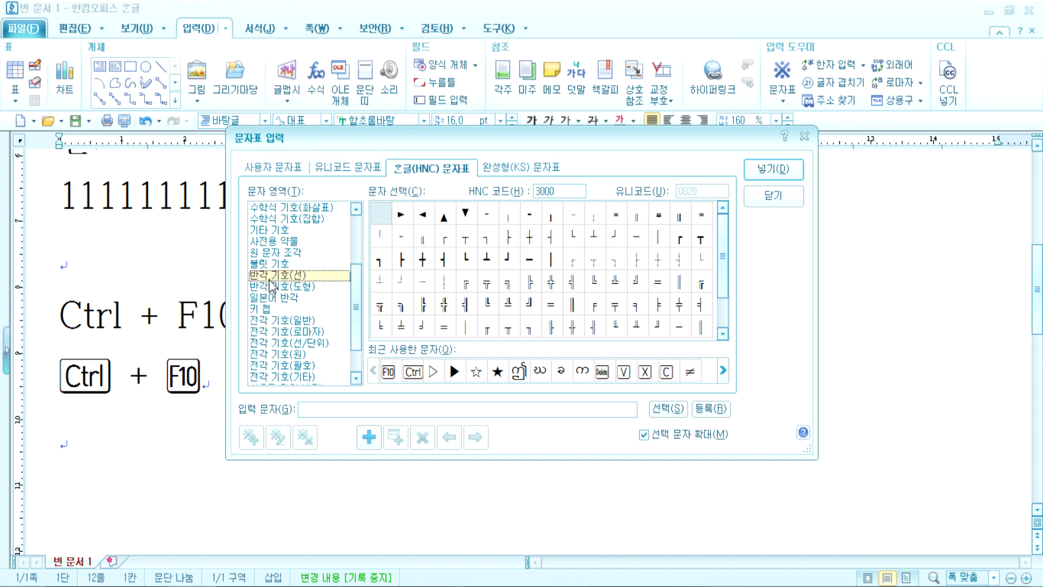
left_click(273, 321)
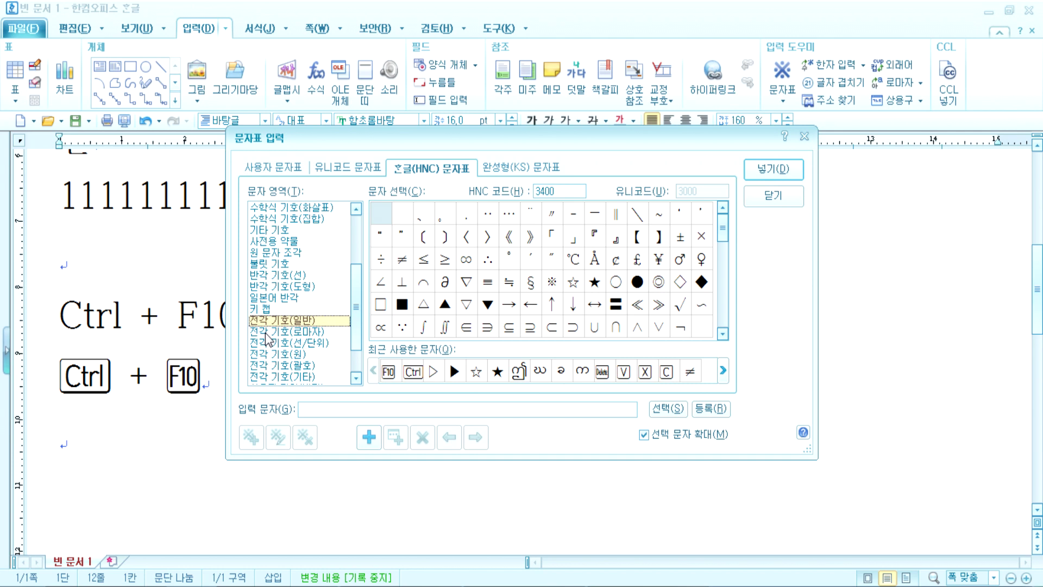
left_click(765, 200)
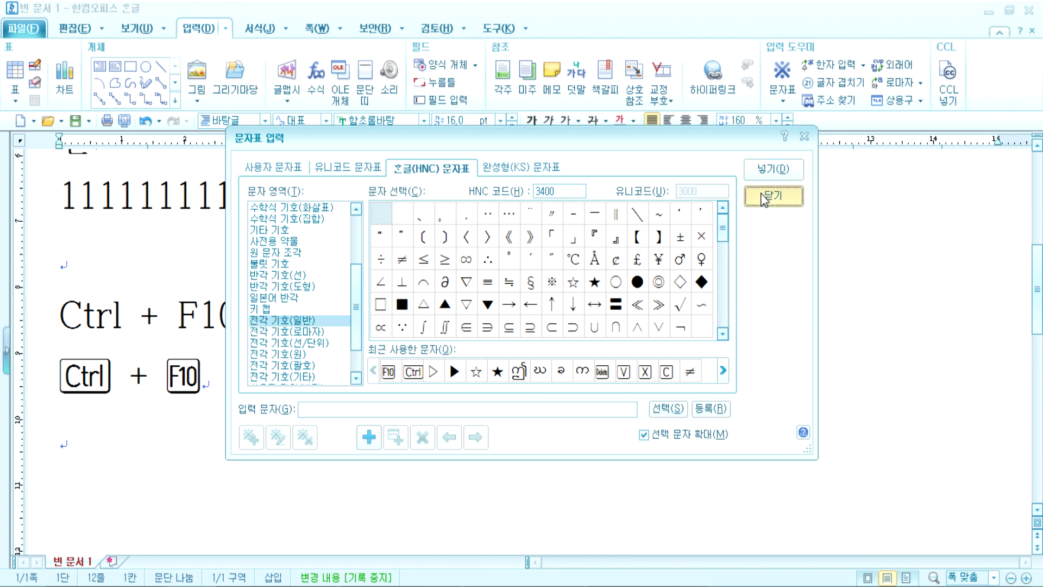
scroll(122, 435, "down", 3)
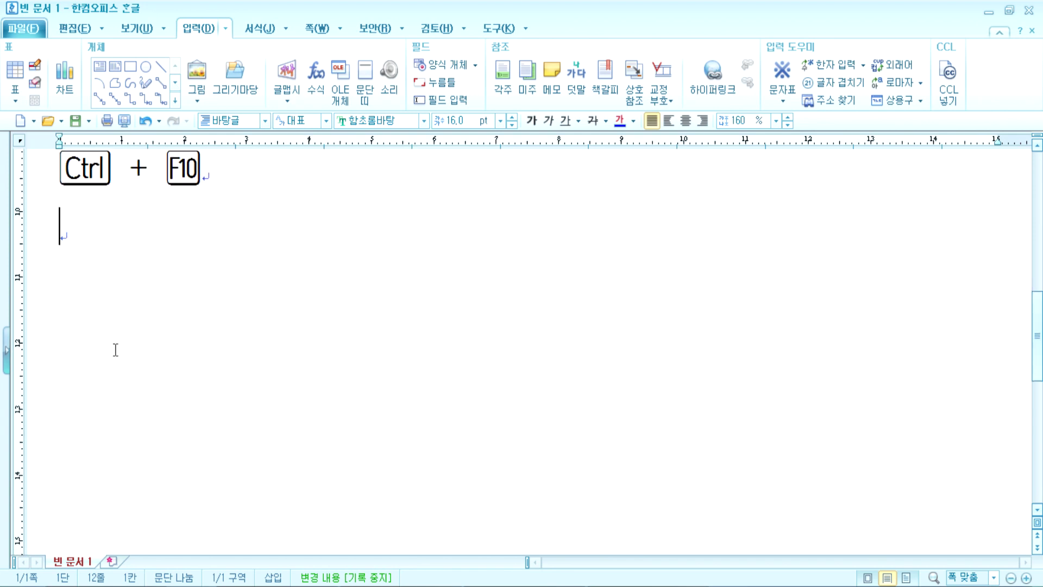
Step: Type '우리말을 입력하면' and 'abcdefgh 12345678' on two lines, then select both
type("dnfl")
key("BackSpace")
key("BackSpace")
key("BackSpace")
key("BackSpace")
type("우리말을 입력하면")
key("Return")
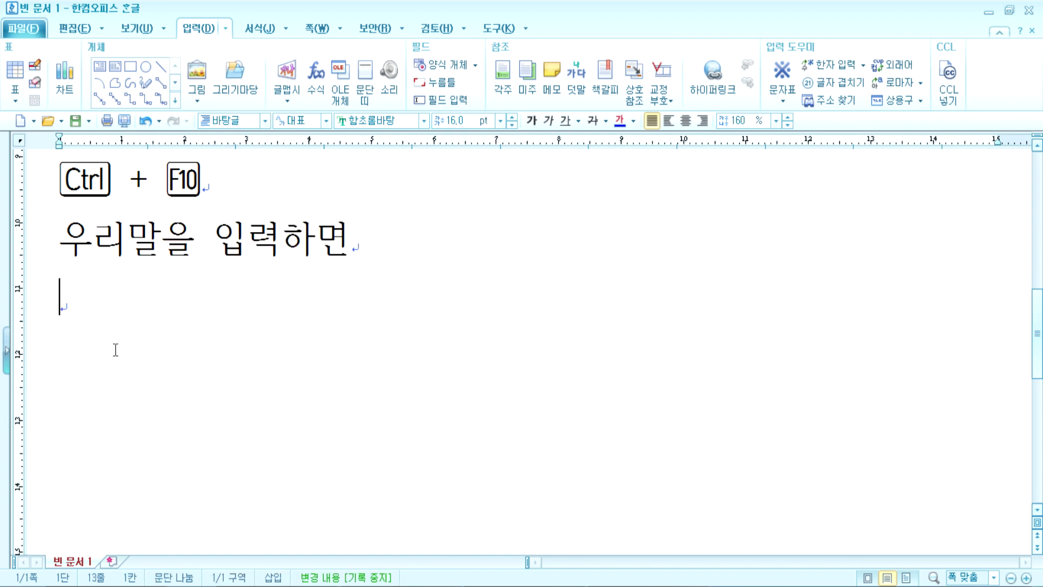
type("abcd")
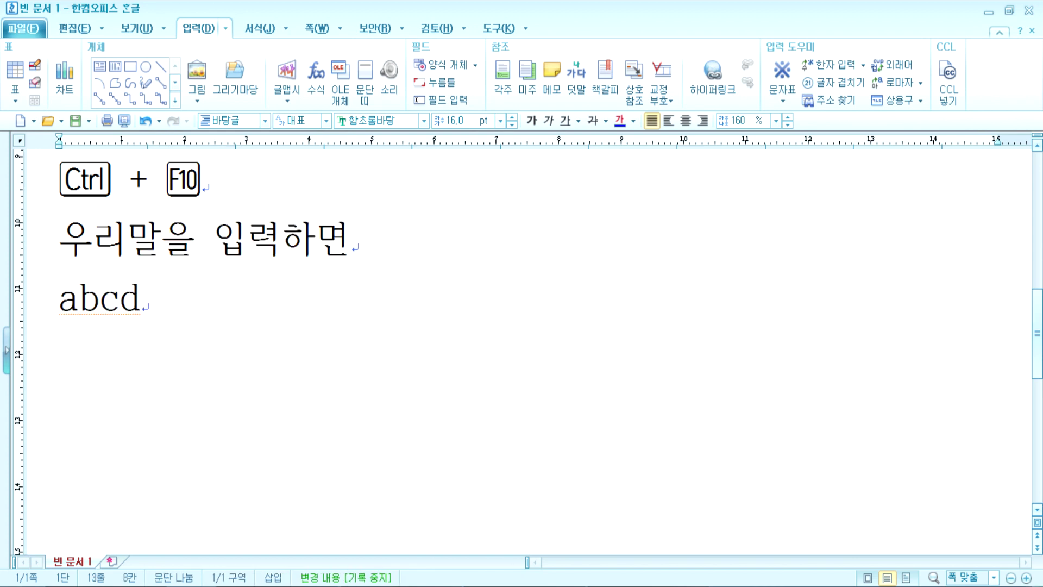
type("efg")
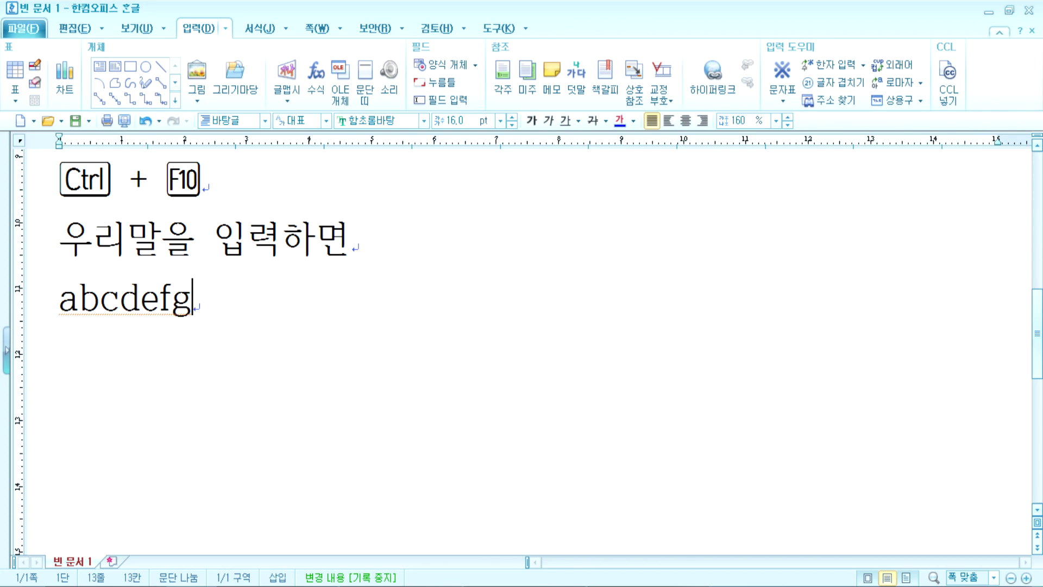
type("h 1")
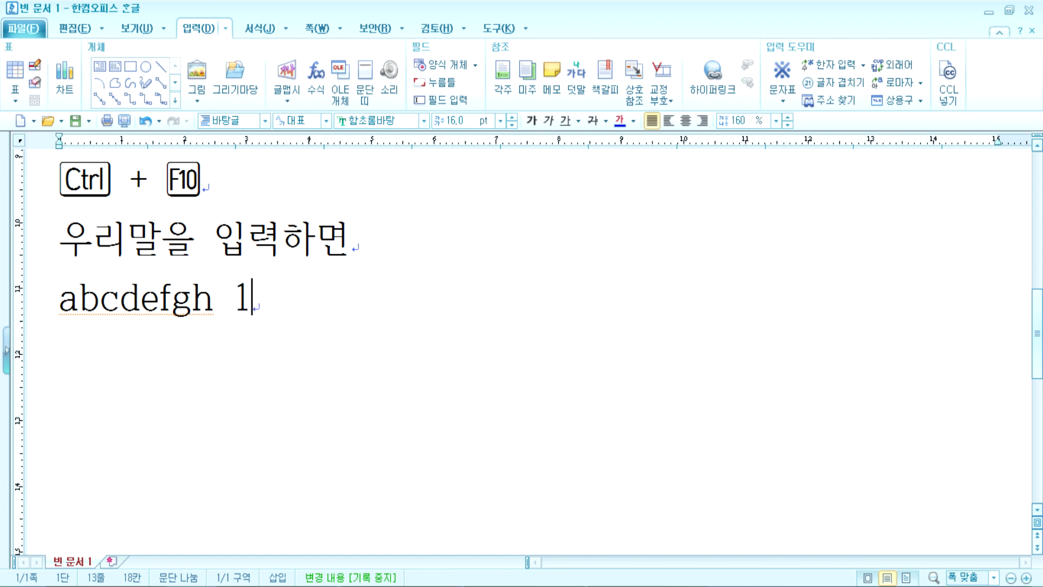
type("2345678")
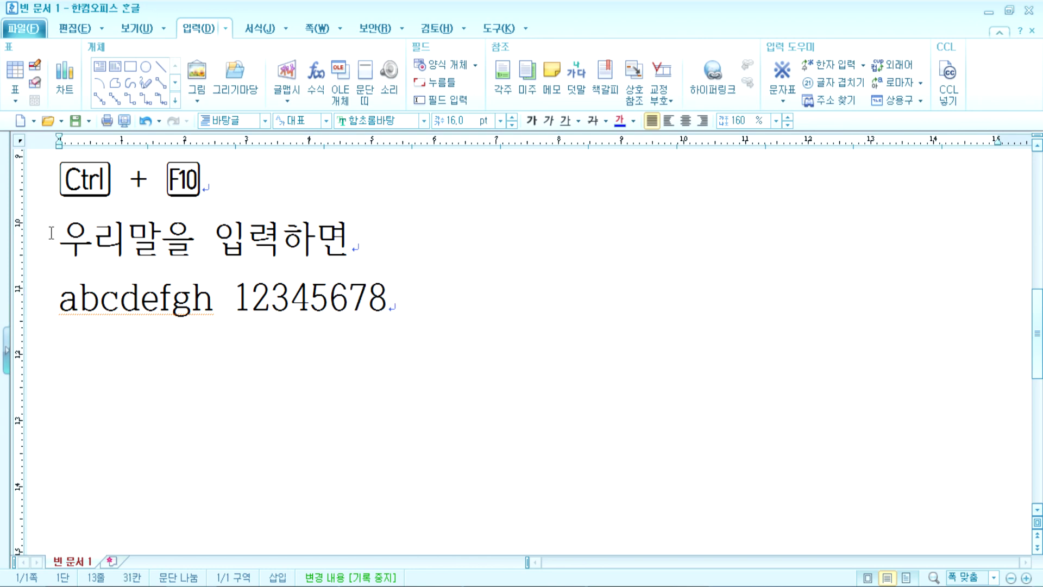
left_click_drag(33, 243, 30, 310)
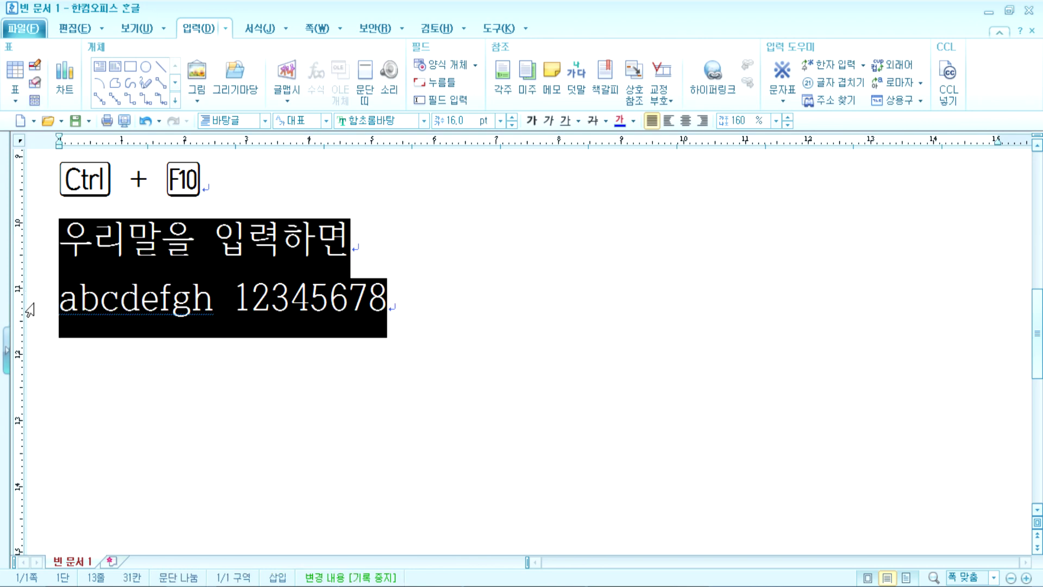
Step: Change the two selected lines to the 고딕 font
left_click(423, 120)
left_click_drag(520, 223, 512, 301)
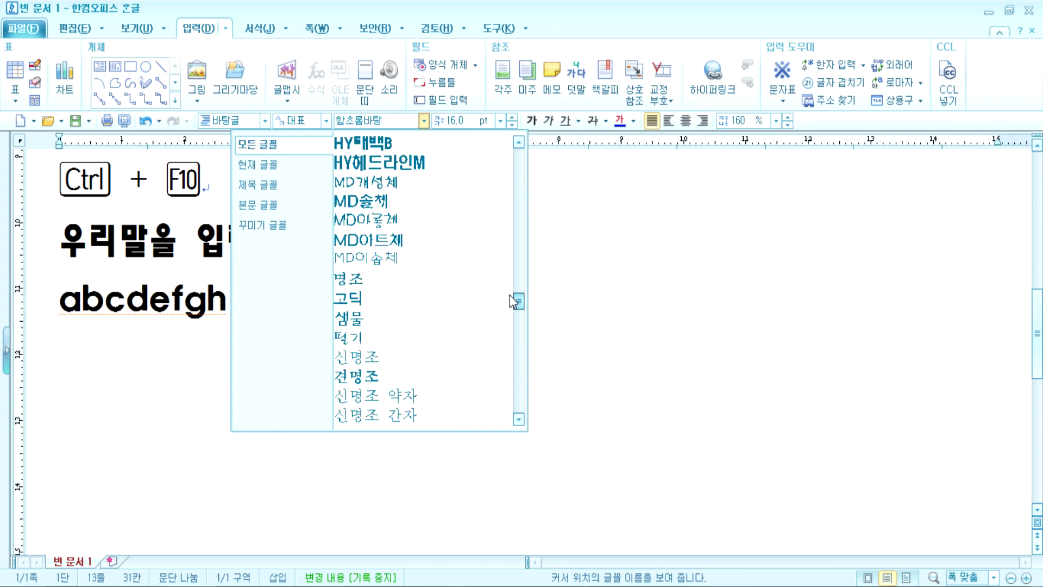
left_click(377, 297)
left_click(163, 356)
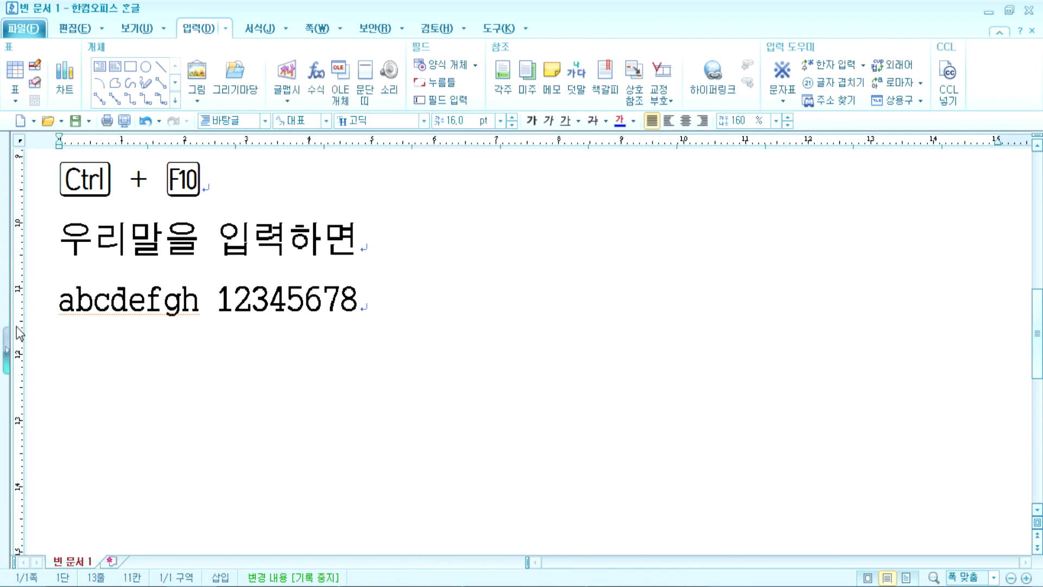
Step: Compare Korean and Latin character widths across the two lines, then add an empty paragraph below
left_click_drag(60, 239, 196, 243)
left_click_drag(196, 302, 47, 329)
left_click(145, 322)
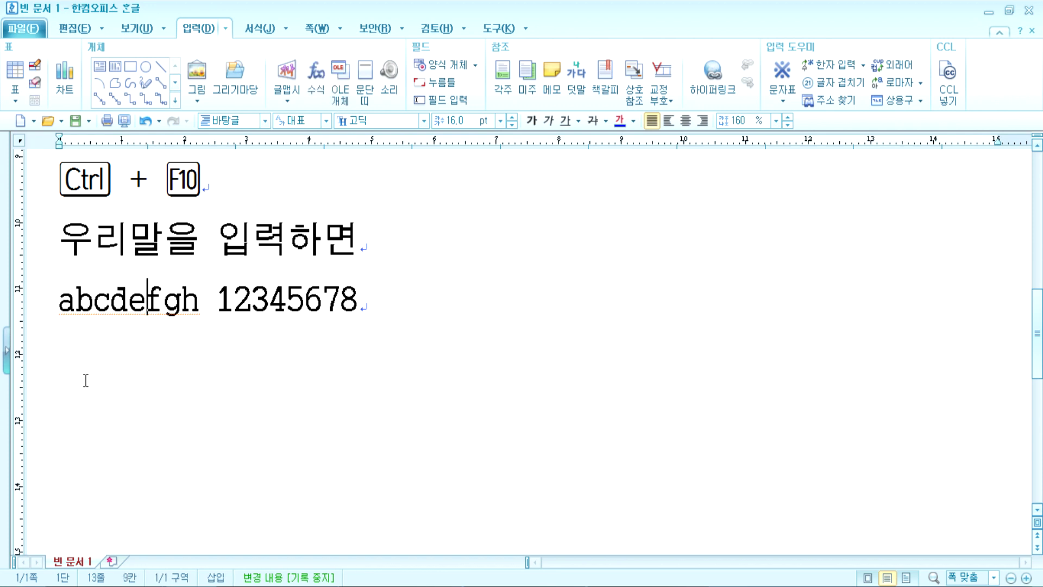
left_click_drag(218, 255, 387, 246)
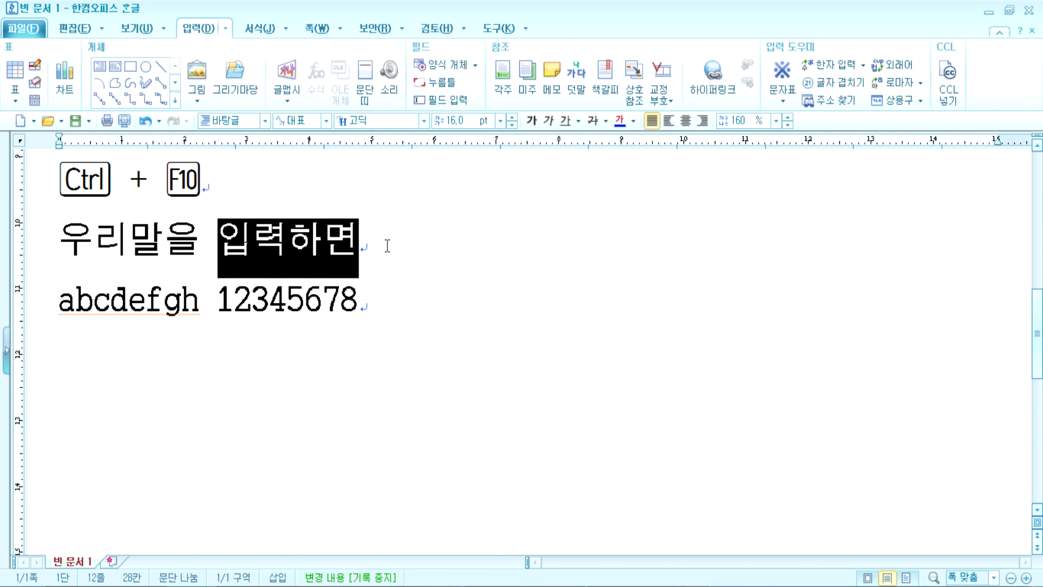
left_click_drag(219, 304, 407, 305)
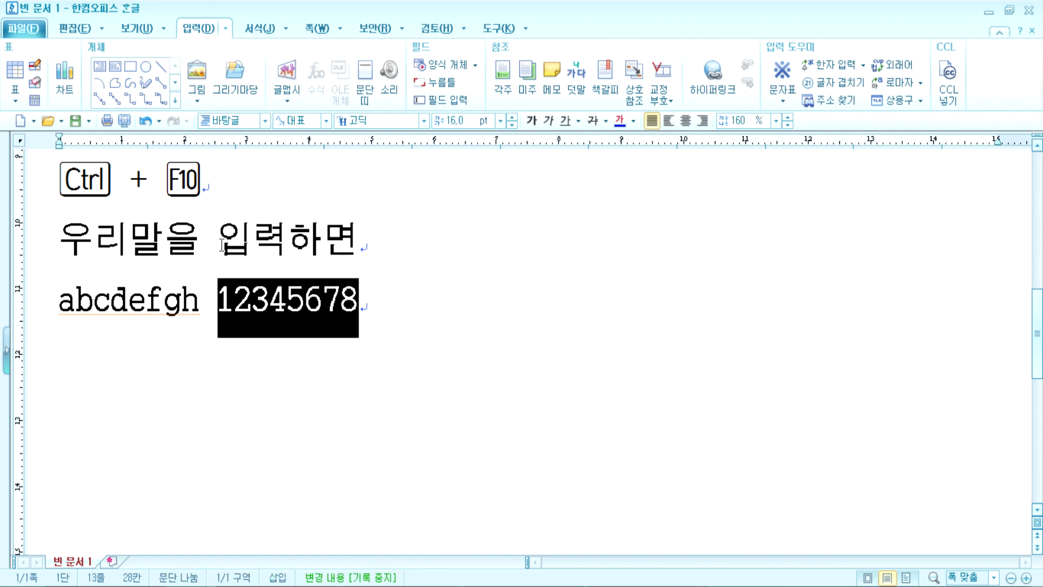
left_click_drag(219, 244, 249, 244)
left_click_drag(218, 304, 251, 307)
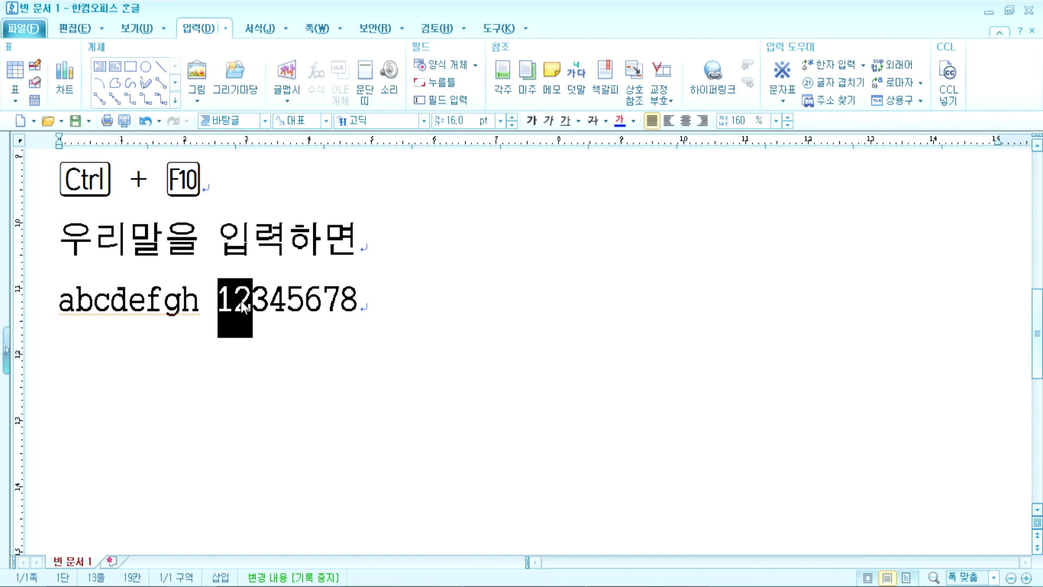
left_click(238, 308)
left_click_drag(225, 301, 235, 302)
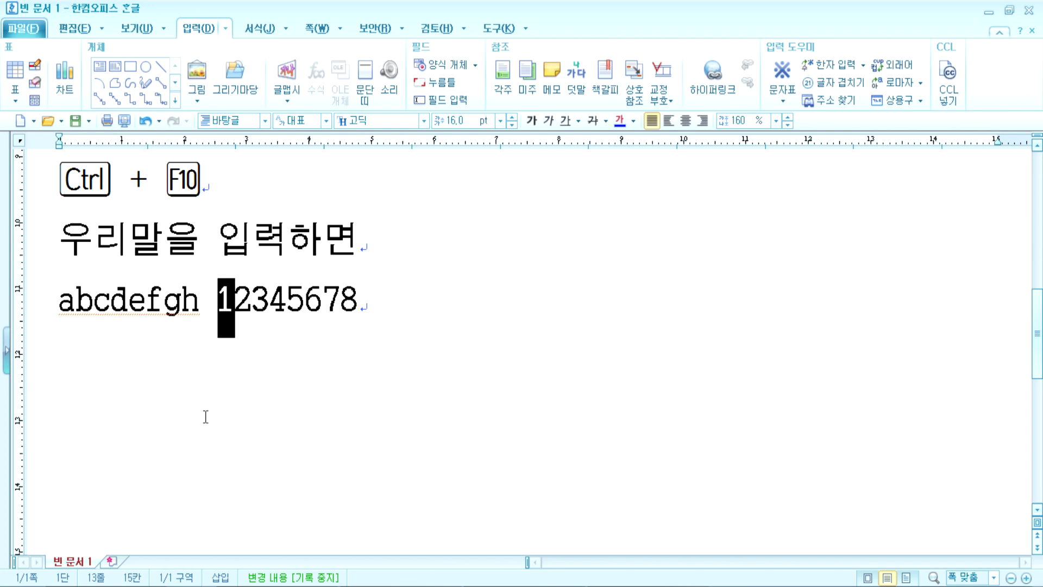
left_click_drag(229, 239, 248, 239)
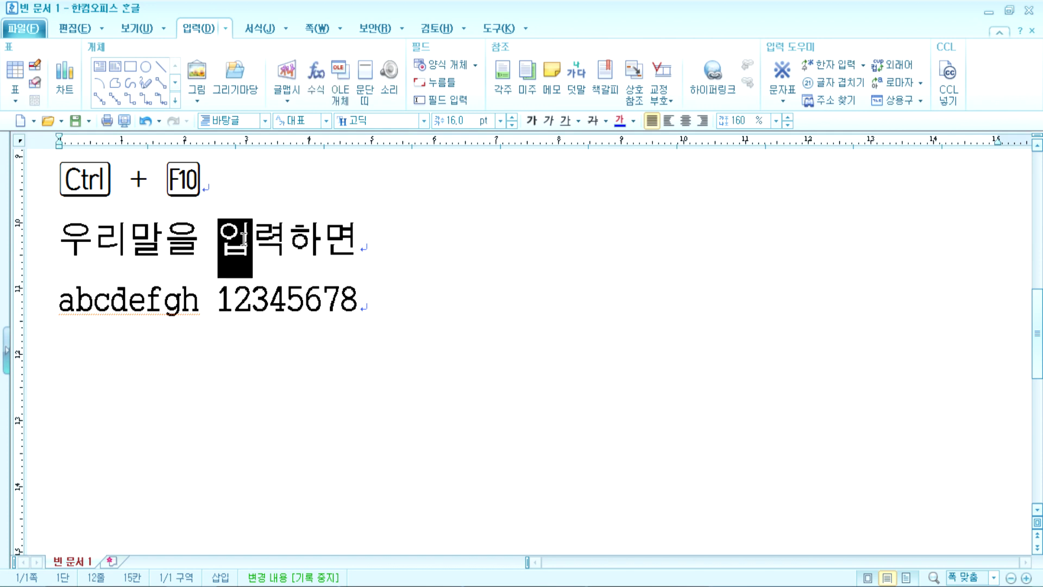
left_click(224, 369)
left_click(379, 326)
key("Return")
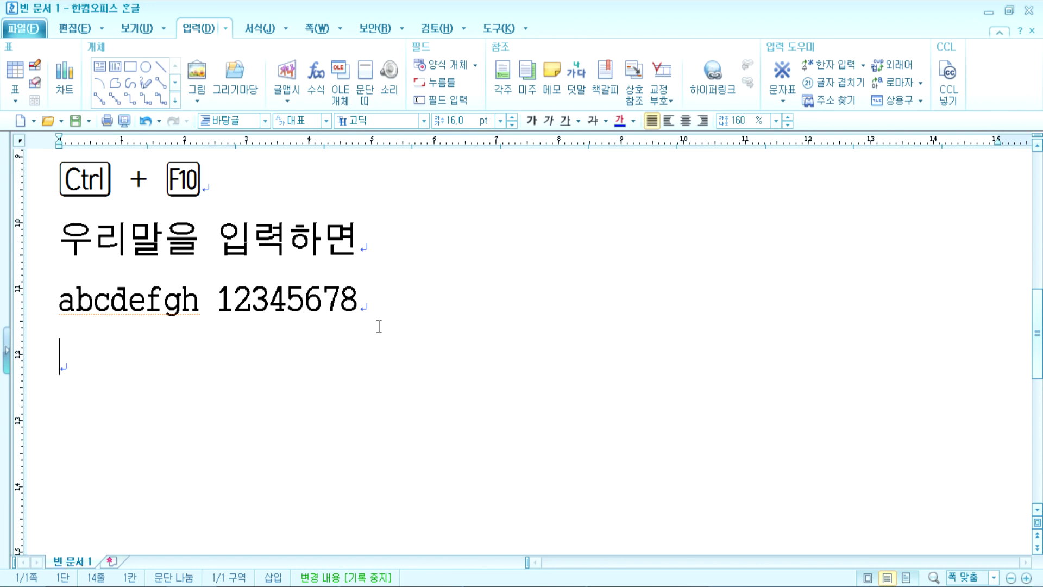
Step: Type 전각 on the empty last line and start a new line
left_click_drag(68, 237, 89, 242)
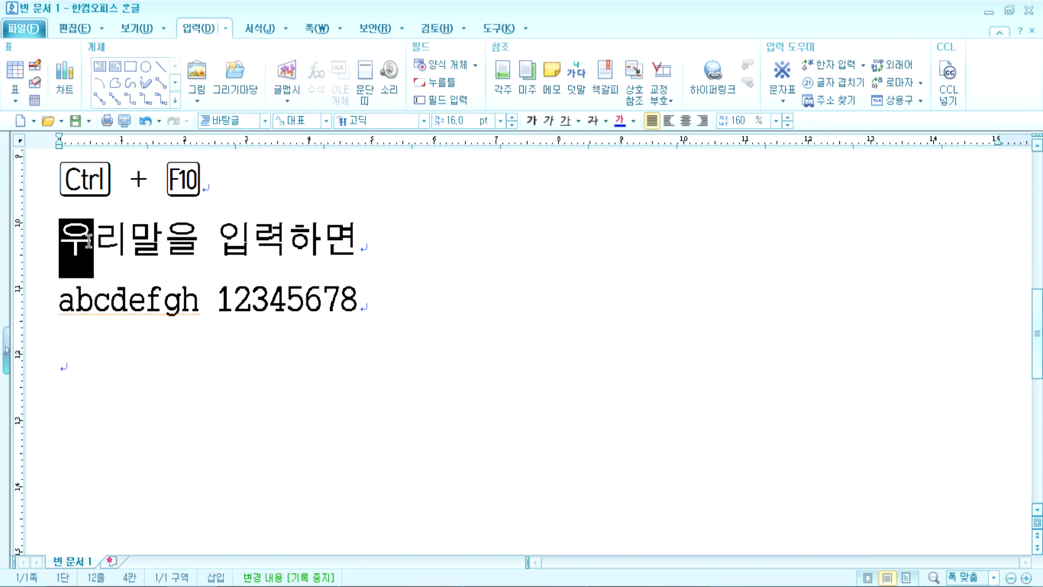
left_click(167, 360)
type("wjs")
key("BackSpace")
key("BackSpace")
key("BackSpace")
key("Hangul")
type("전각")
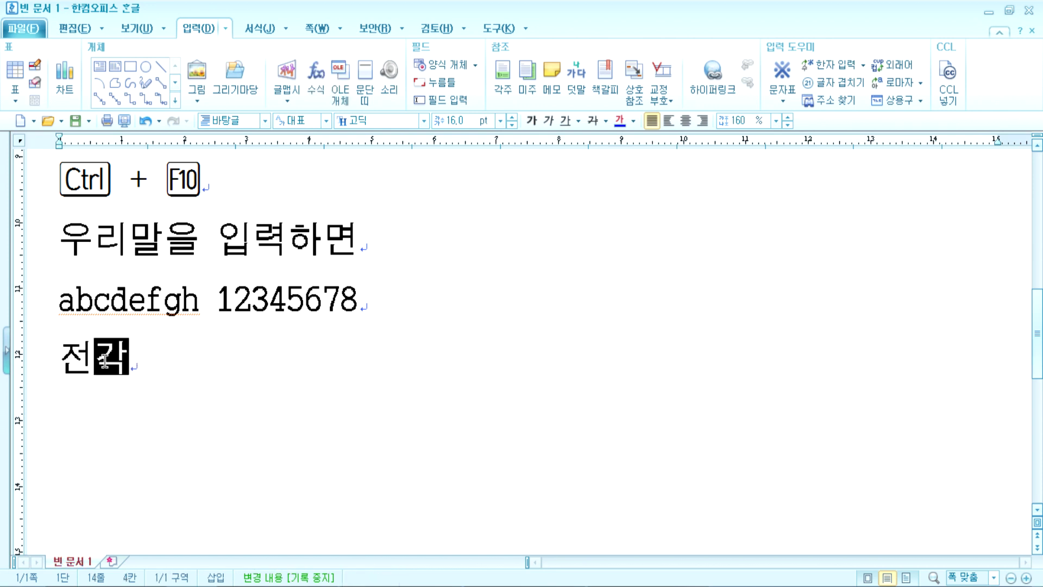
key("Return")
Step: Type 반각 on the next line and bring up Hanja conversion for it with F9
type("반각")
key("Return")
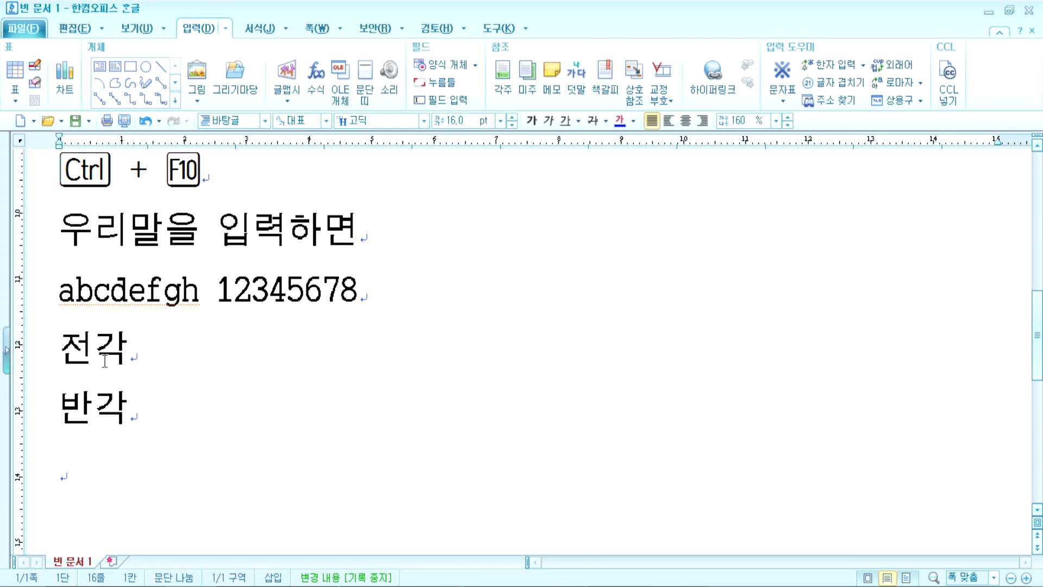
key("Up")
key("Right")
key("Right")
key("F9")
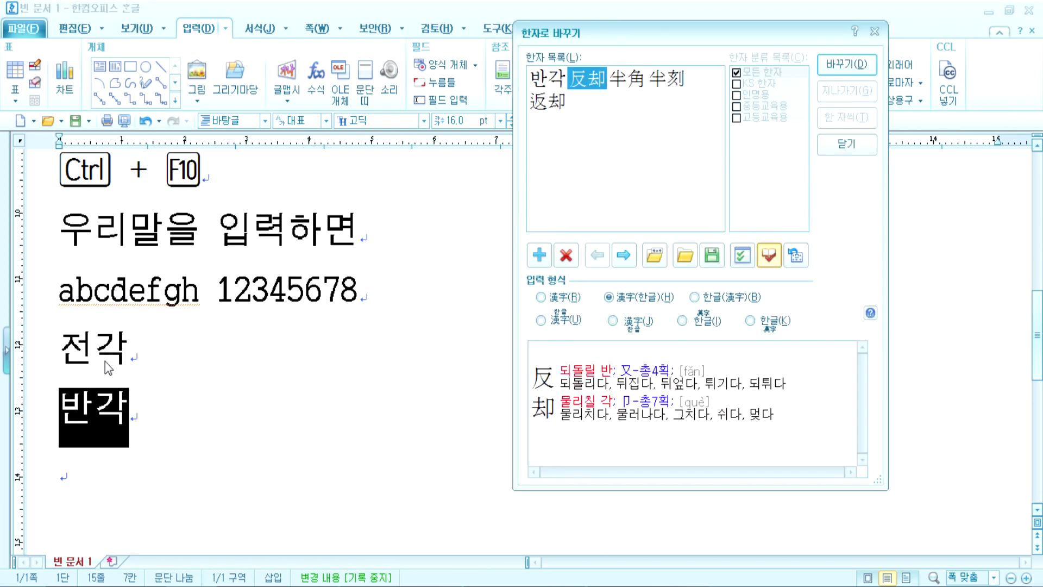
Step: Convert 반각 to 半角(반각) and 전각 to 全角(전각) through Hanja conversion
left_click(624, 88)
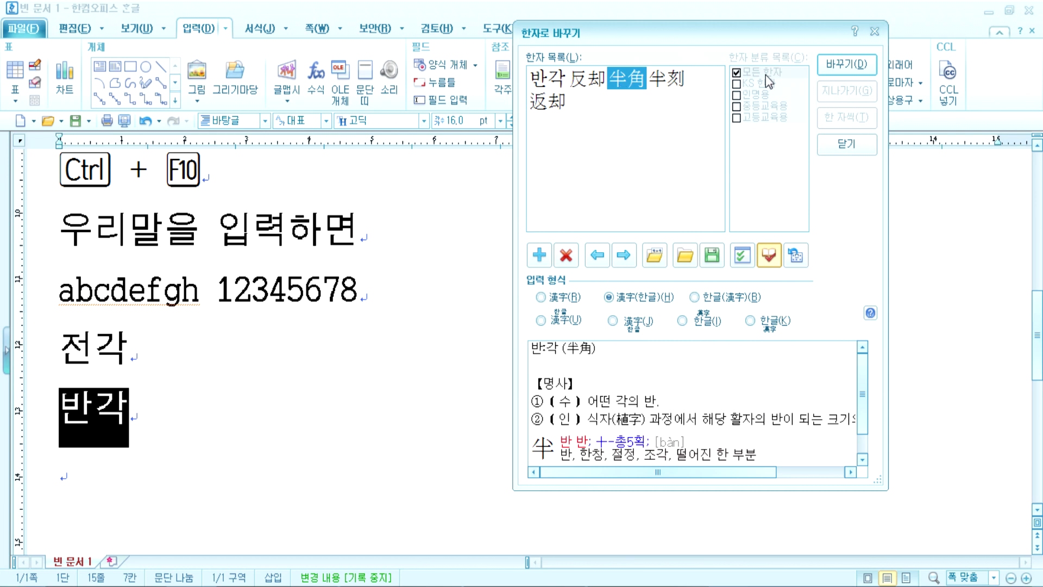
left_click(830, 68)
left_click(151, 358)
key("F9")
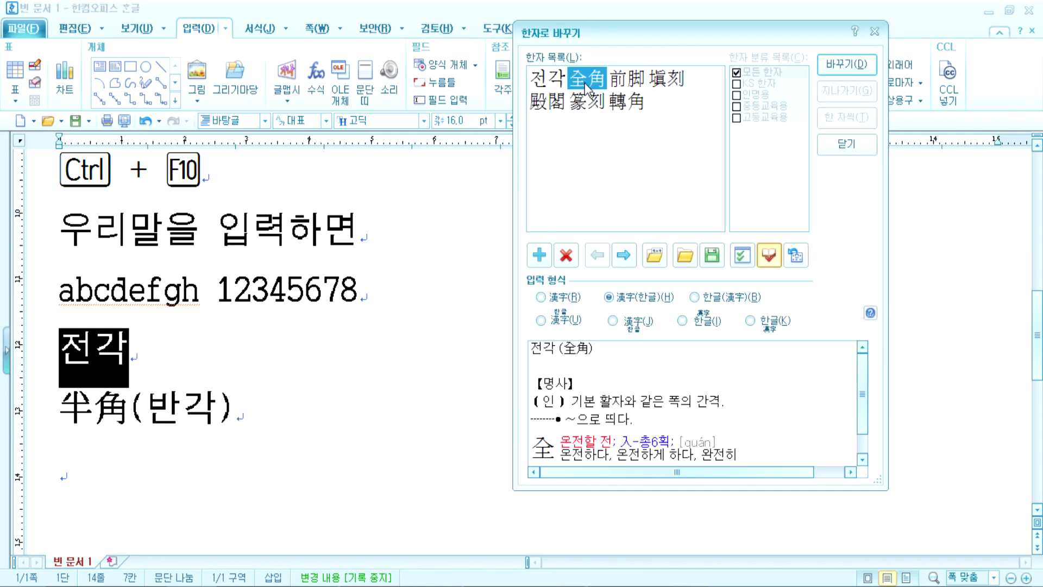
left_click(831, 65)
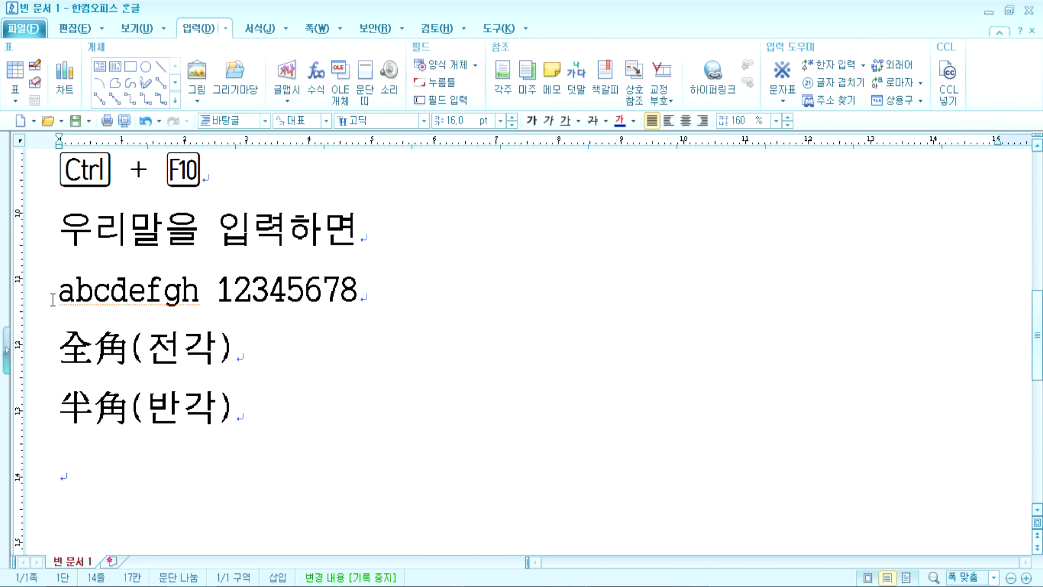
Step: Compare the first characters of the two text lines, then place the caret on the empty last line
left_click_drag(56, 227, 95, 228)
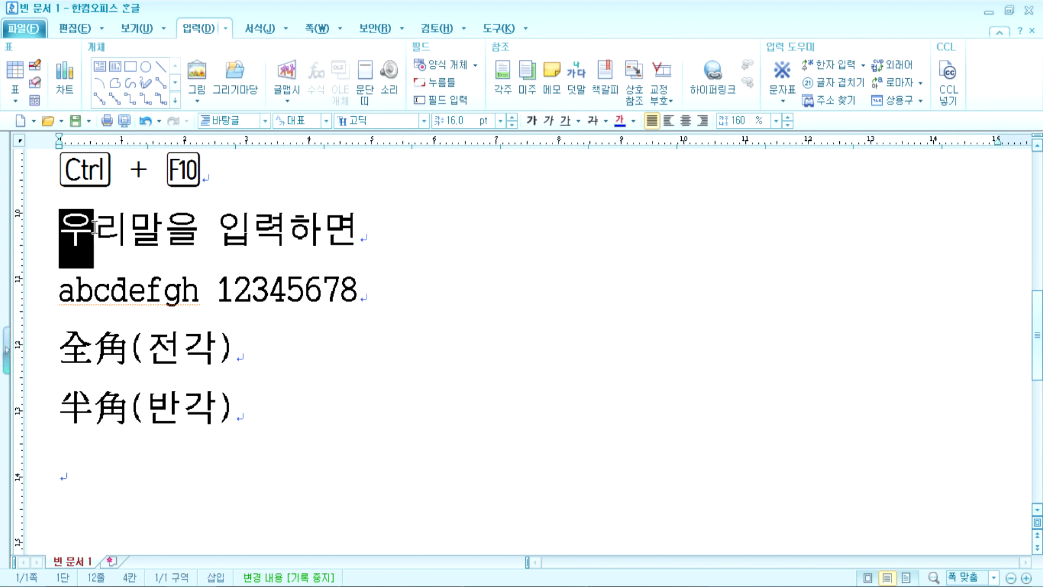
left_click_drag(58, 289, 89, 289)
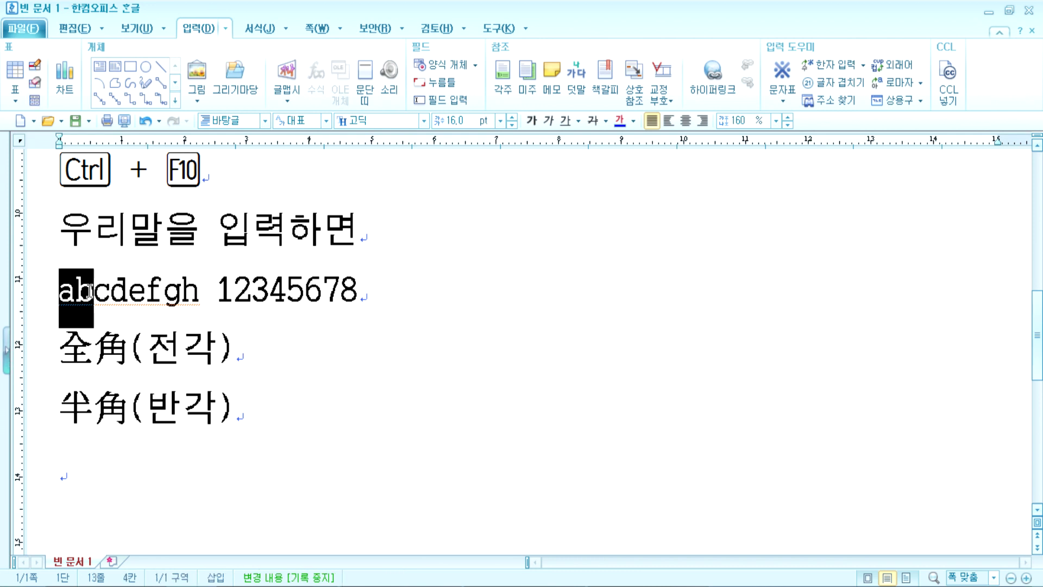
left_click(134, 484)
key("ctrl+F10")
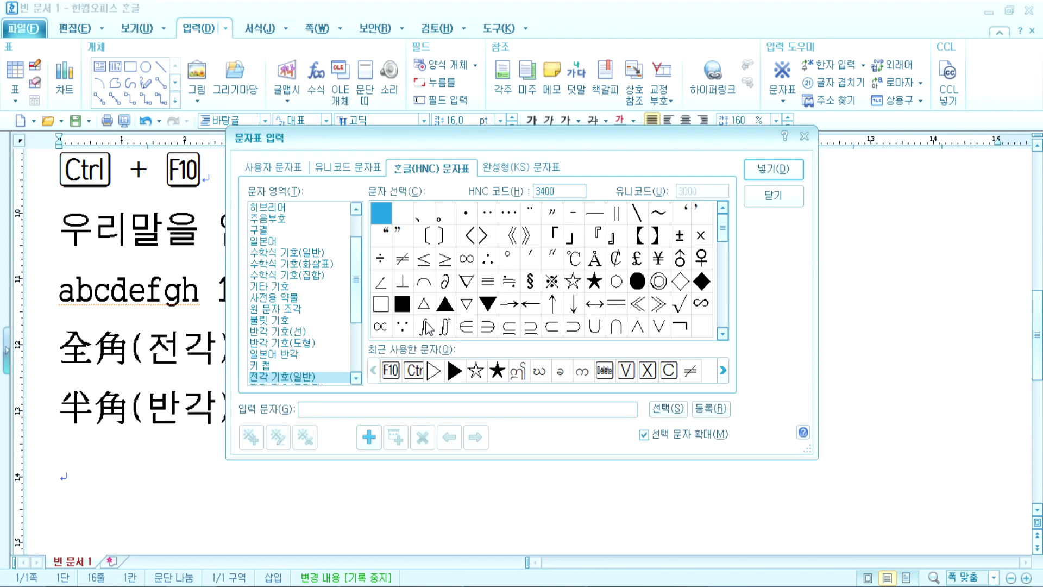
Step: Insert two hatched block symbols from the half-width shape symbols on their own line
left_click(272, 331)
left_click(496, 291)
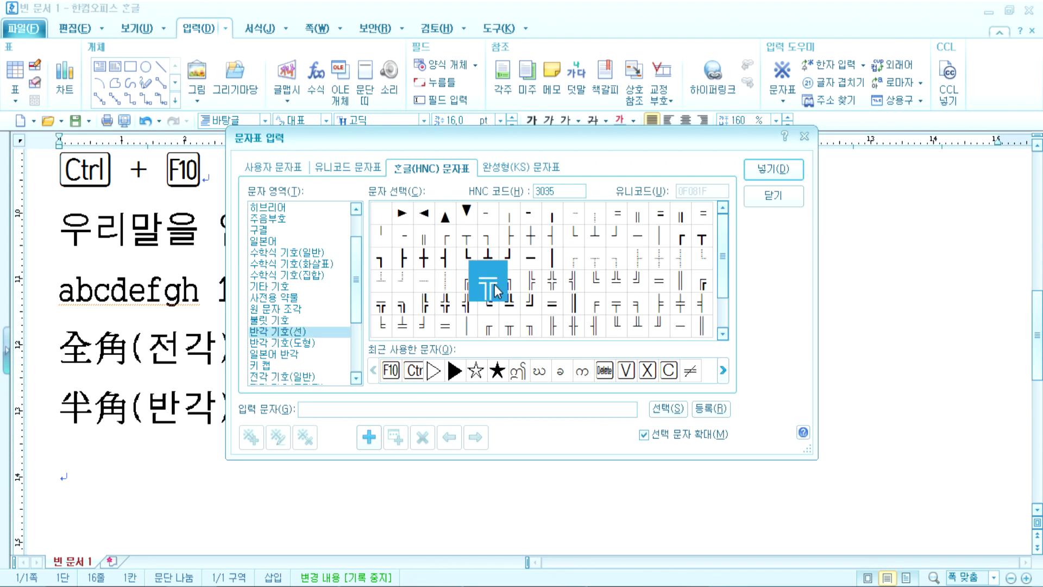
left_click(659, 236)
left_click(553, 235)
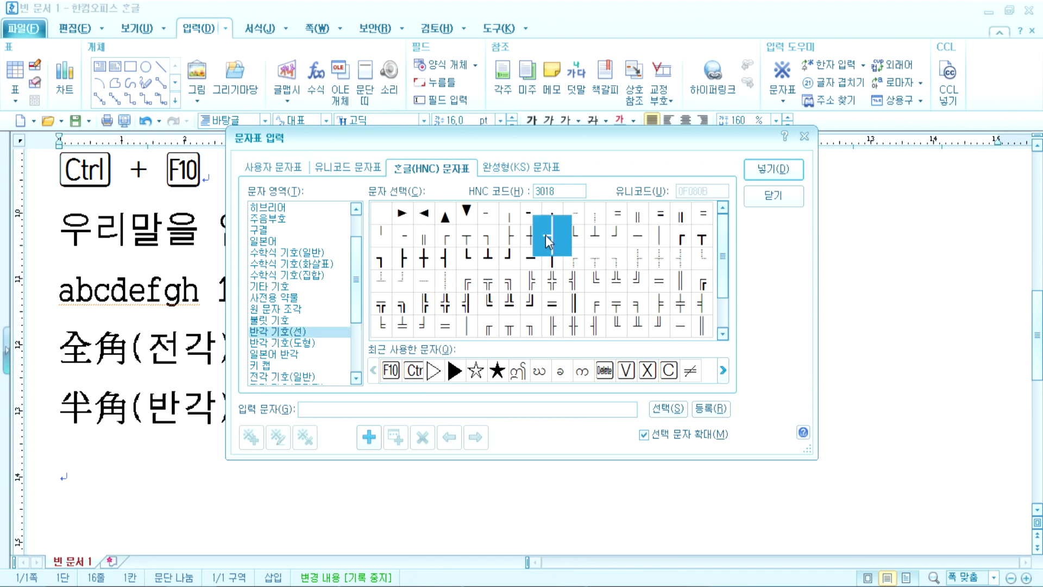
left_click(264, 343)
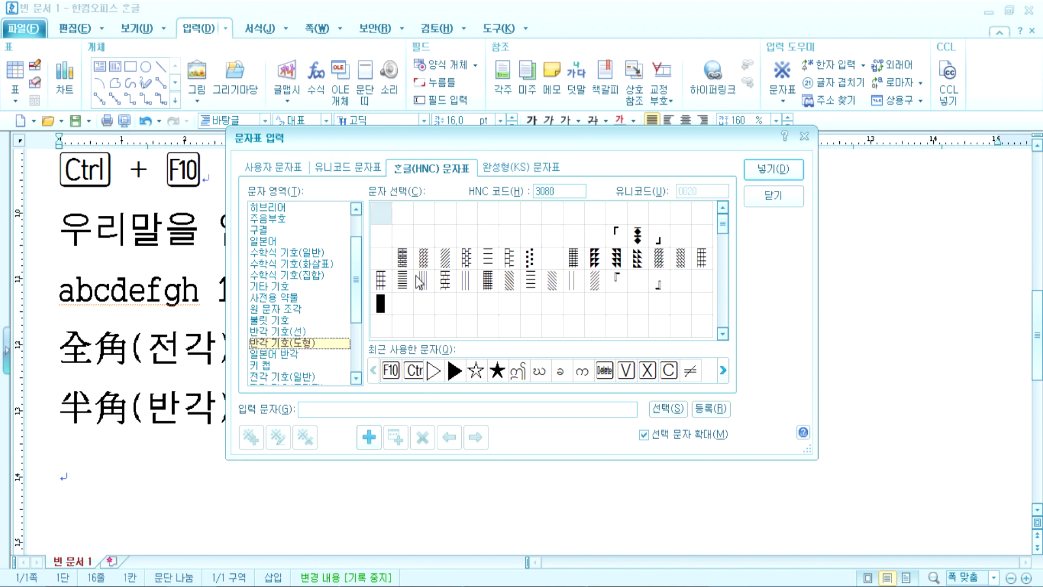
left_click(445, 259)
left_click(772, 170)
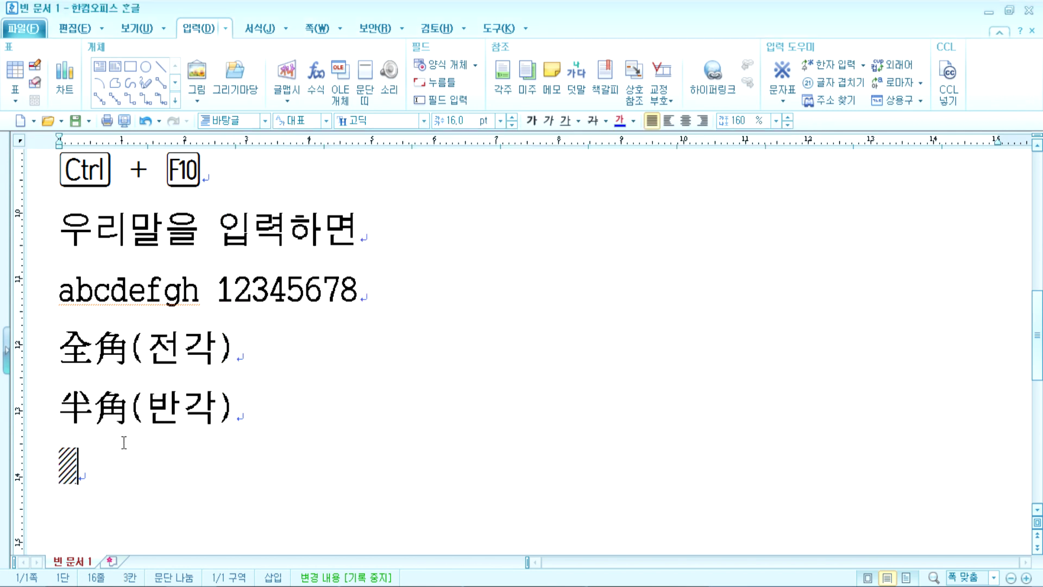
key("ctrl+F10")
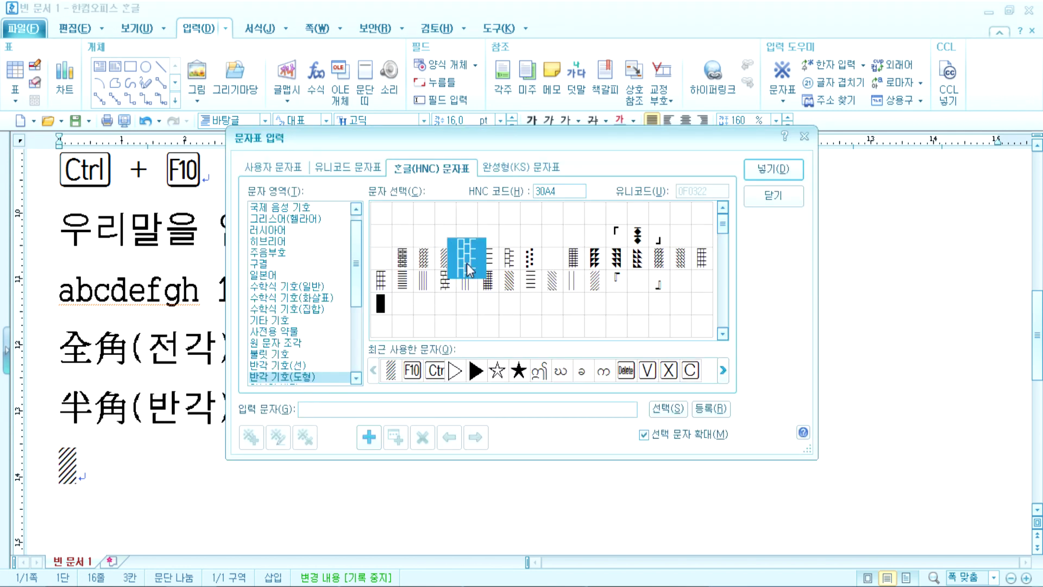
left_click(764, 172)
key("Return")
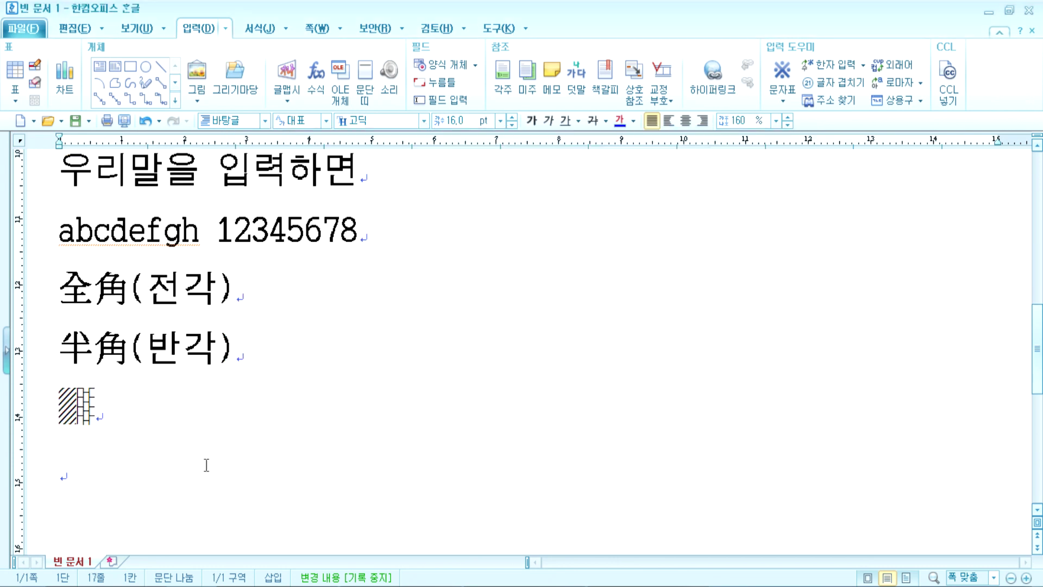
Step: Add a ※ line from the full-width general symbols, then start a new empty line
key("ctrl+F10")
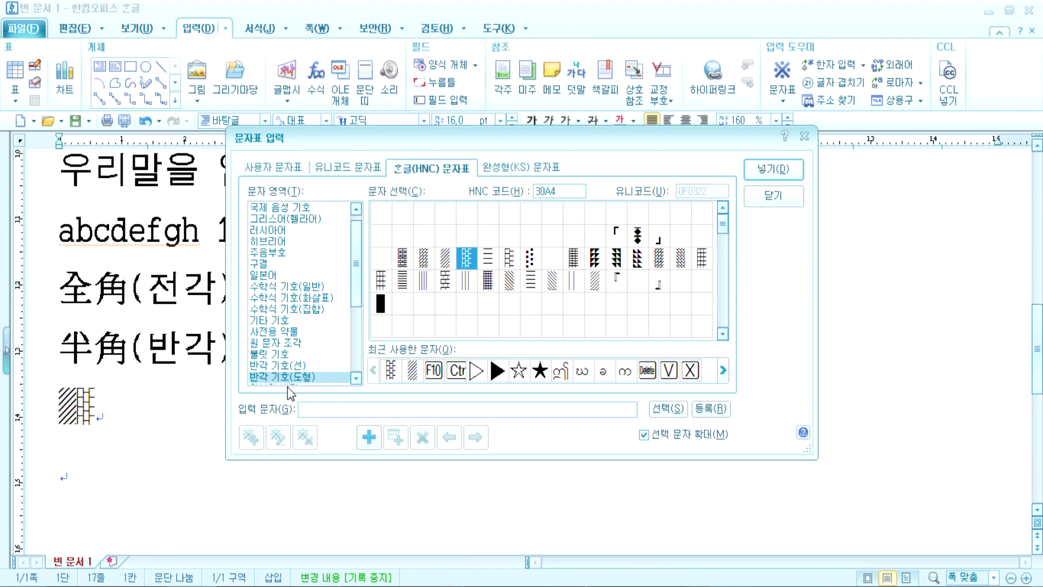
scroll(296, 380, "down", 4)
left_click(310, 276)
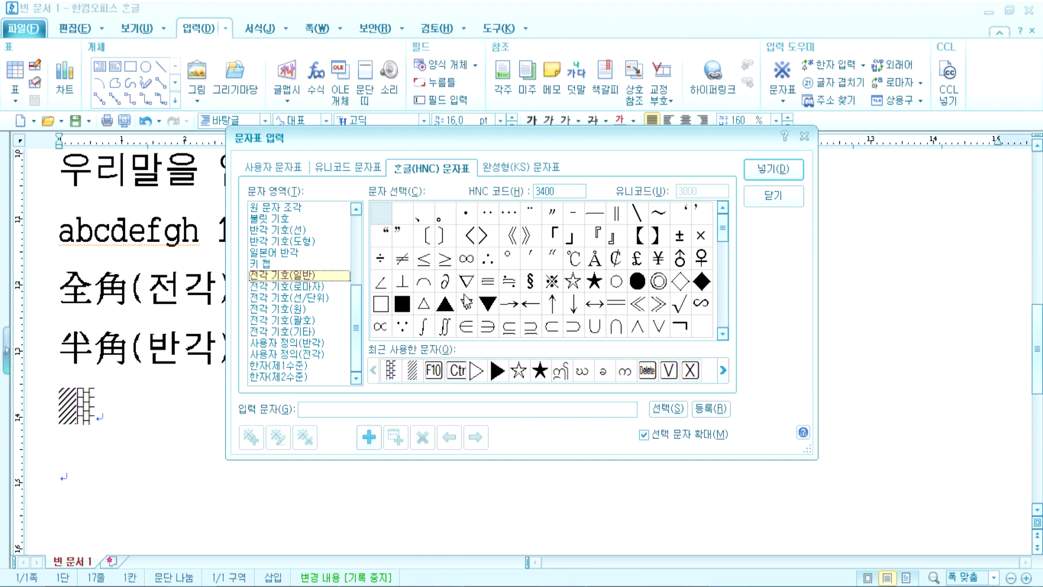
left_click(553, 281)
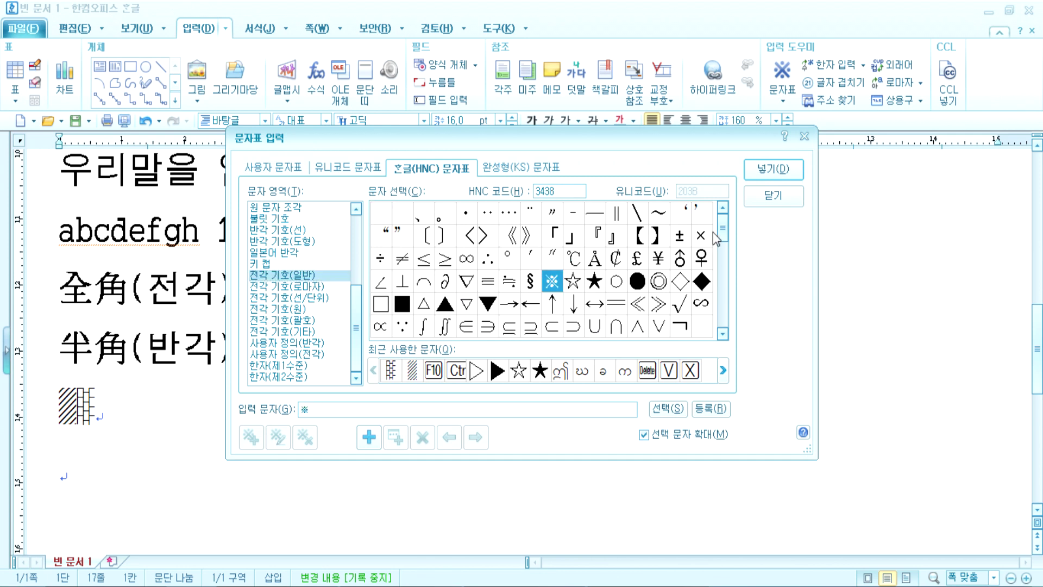
left_click(774, 169)
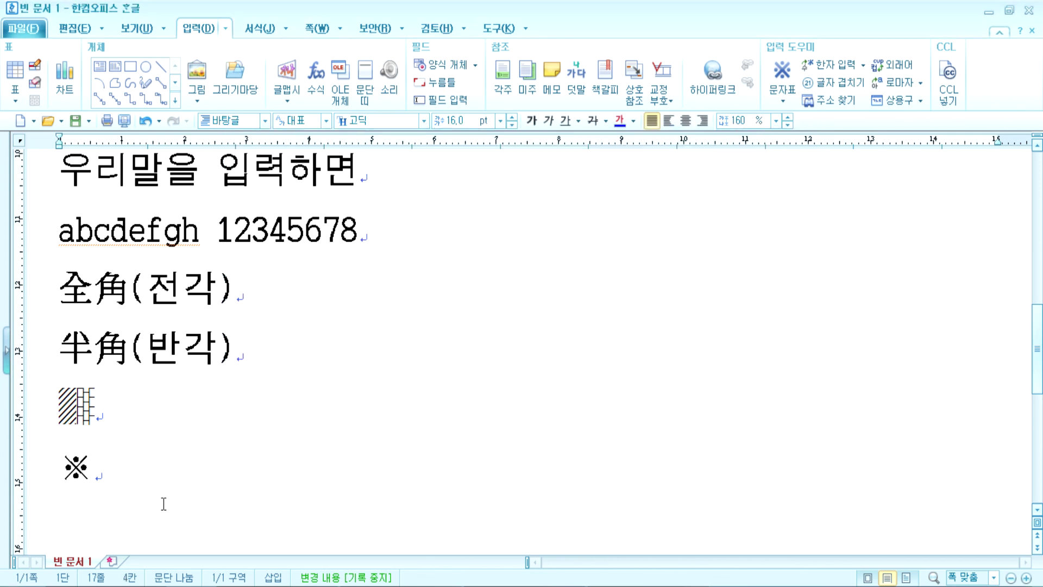
key("Up")
key("Left")
type("\\")
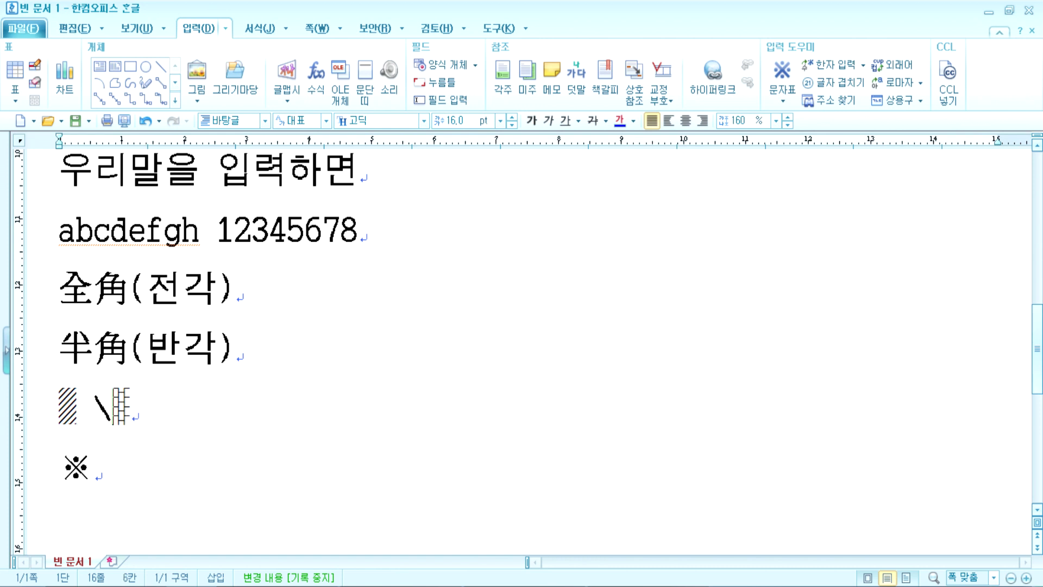
key("BackSpace")
key("BackSpace")
left_click(27, 474)
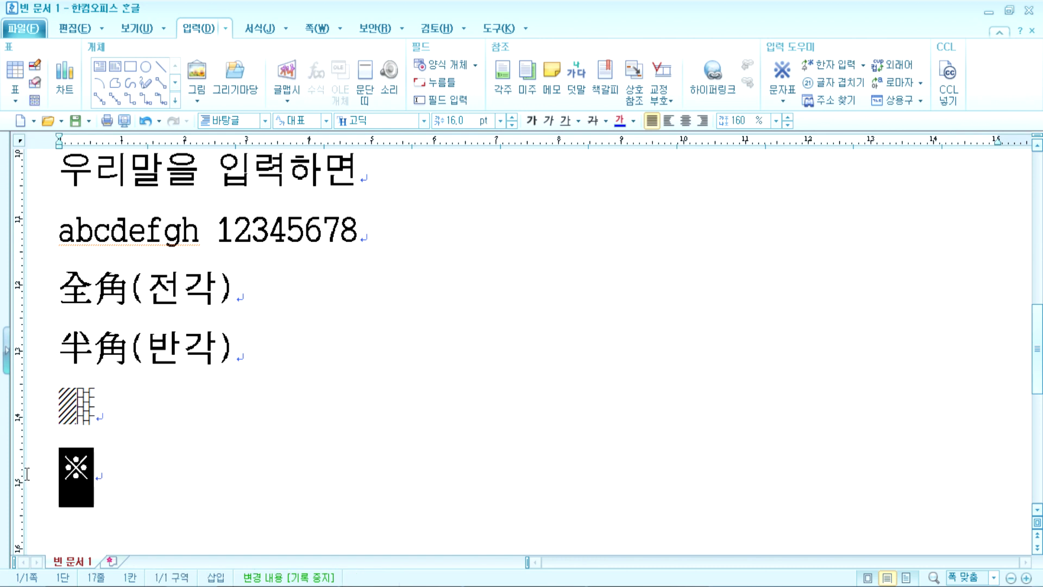
left_click(131, 494)
key("Return")
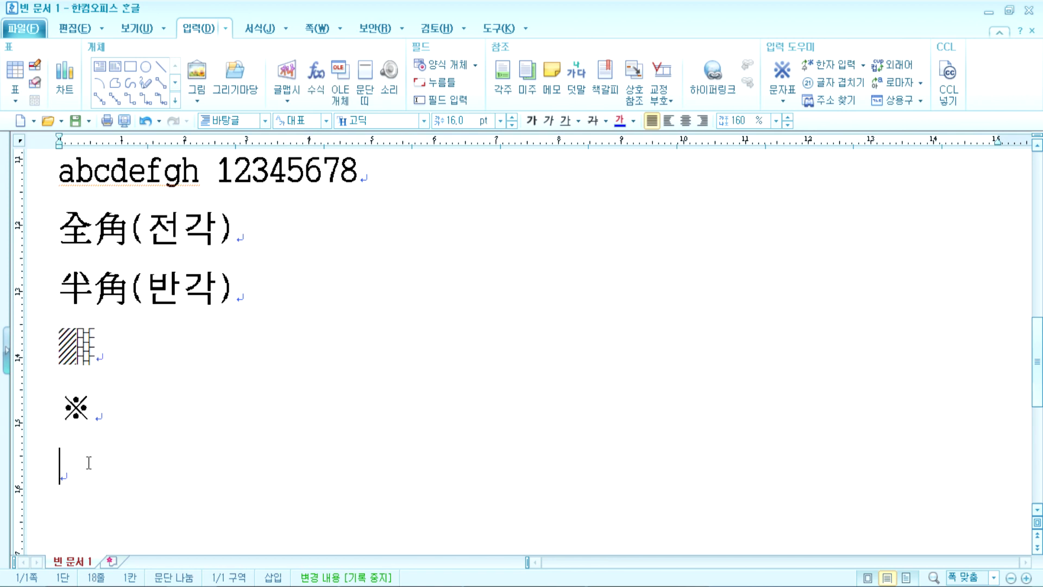
Step: Open the character map and look at the ellipsis, middle dot and full-width Roman/Greek symbols
key("ctrl+F10")
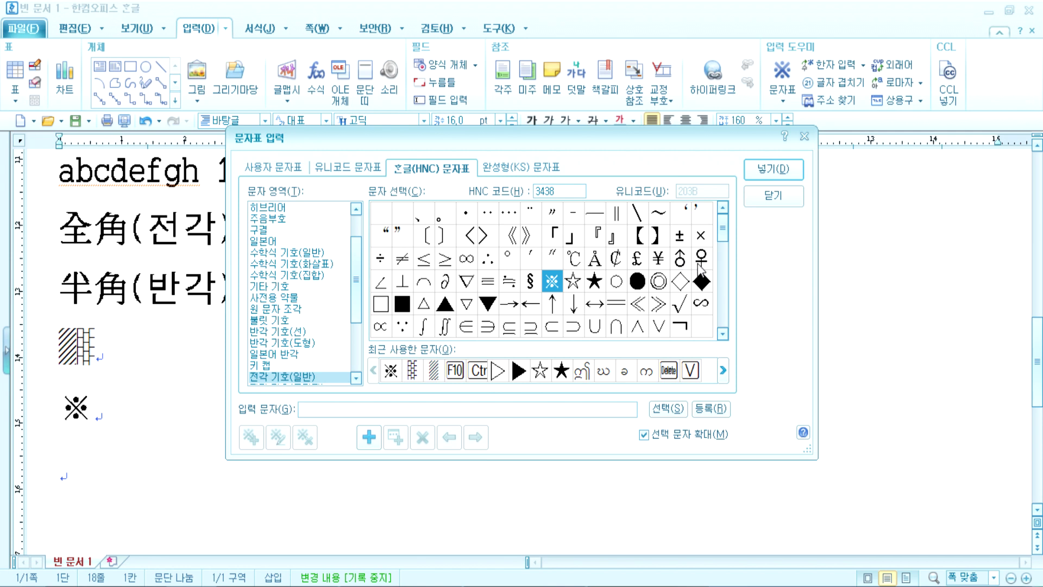
scroll(496, 327, "down", 1)
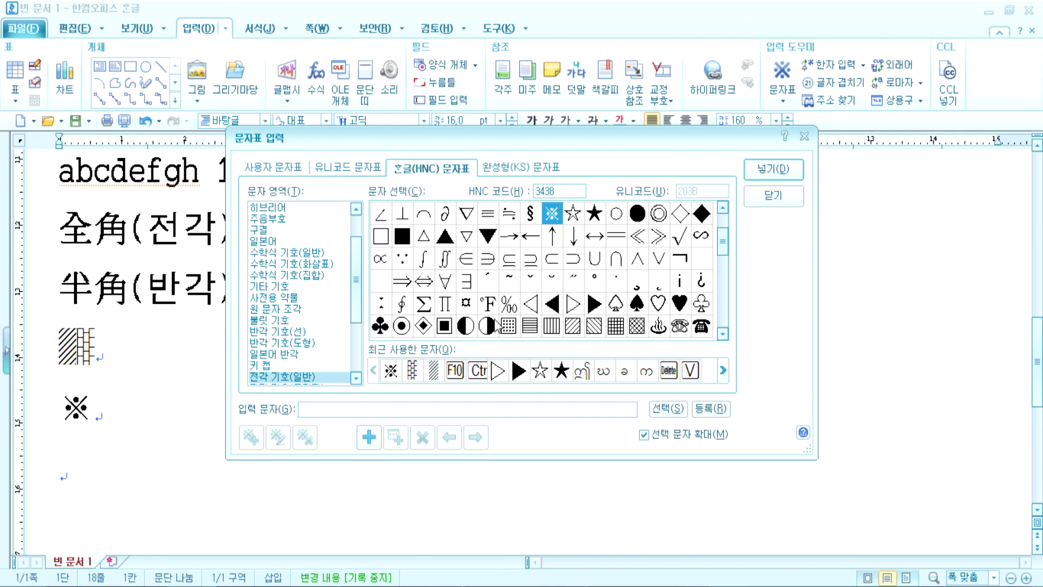
scroll(499, 245, "up", 1)
left_click(509, 218)
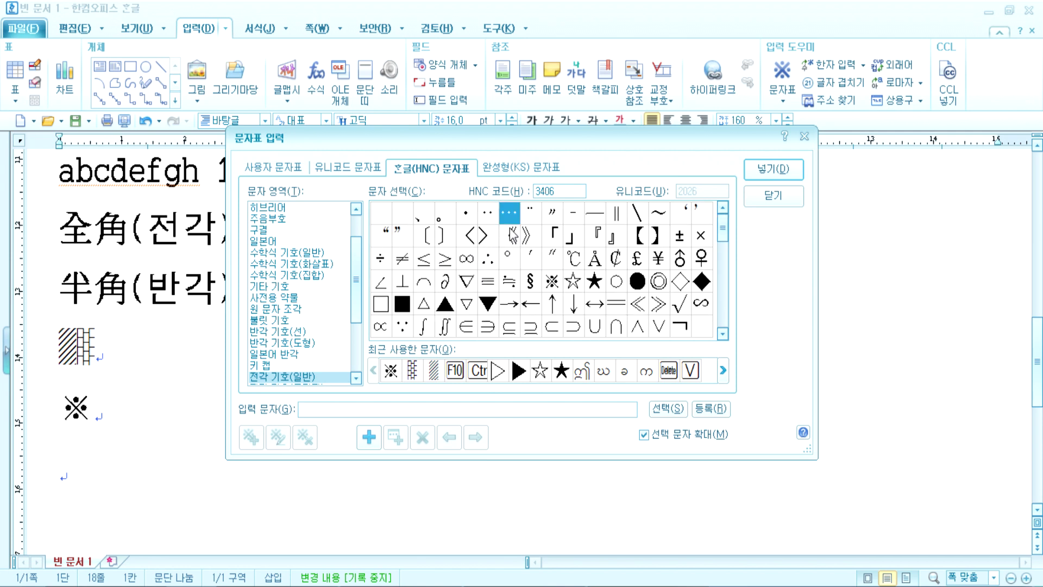
left_click(467, 220)
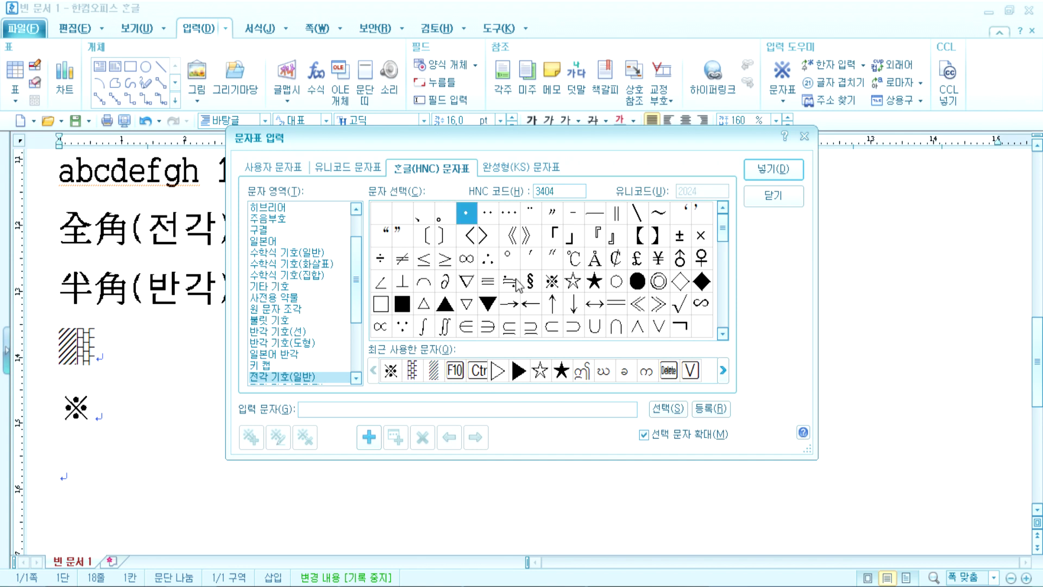
left_click(293, 383)
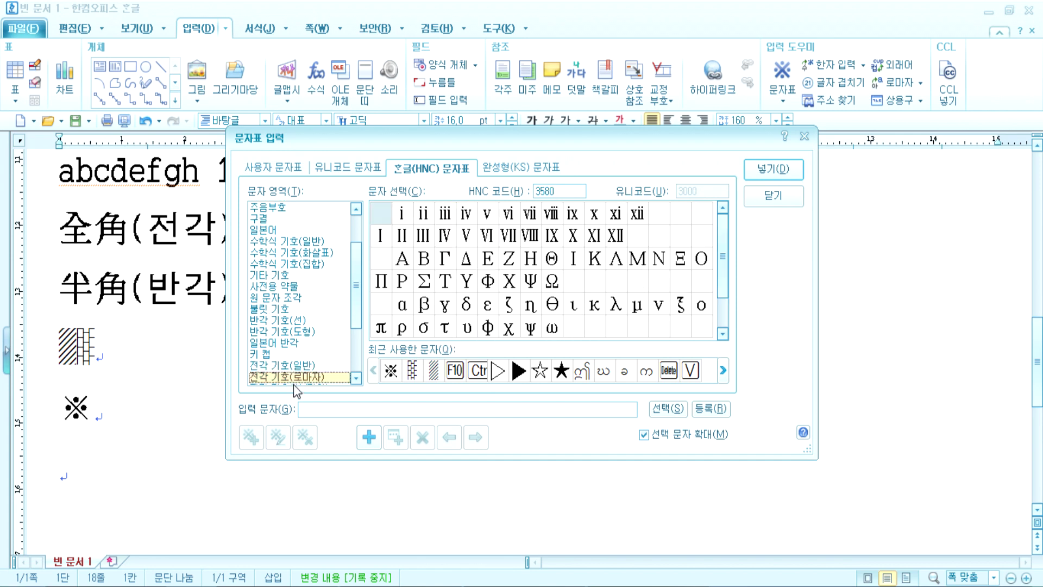
scroll(297, 353, "down", 3)
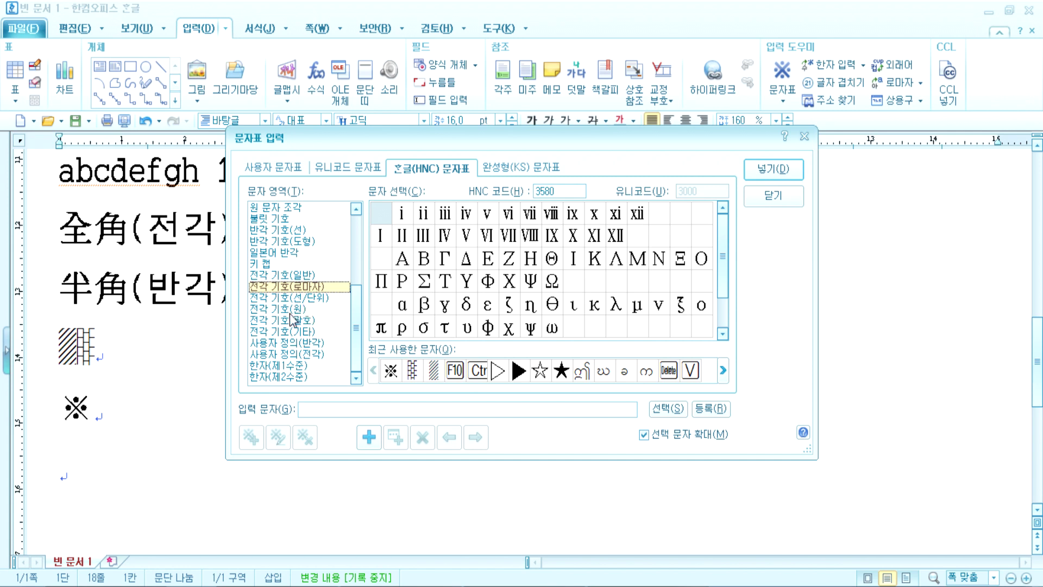
Step: Browse the circled and parenthesized symbol sets, close the map, and return to the empty second line
left_click(318, 311)
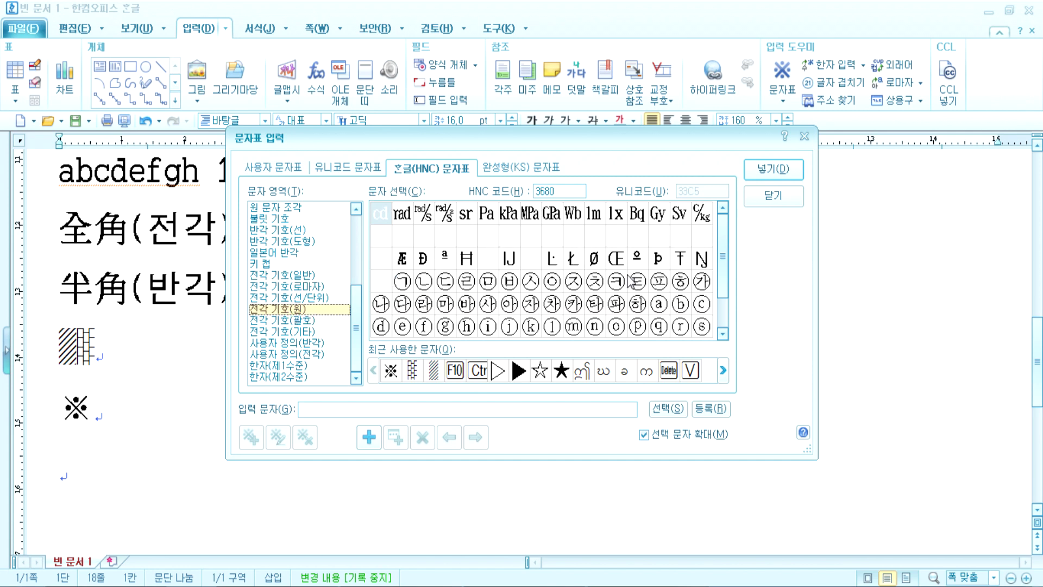
scroll(720, 258, "down", 1)
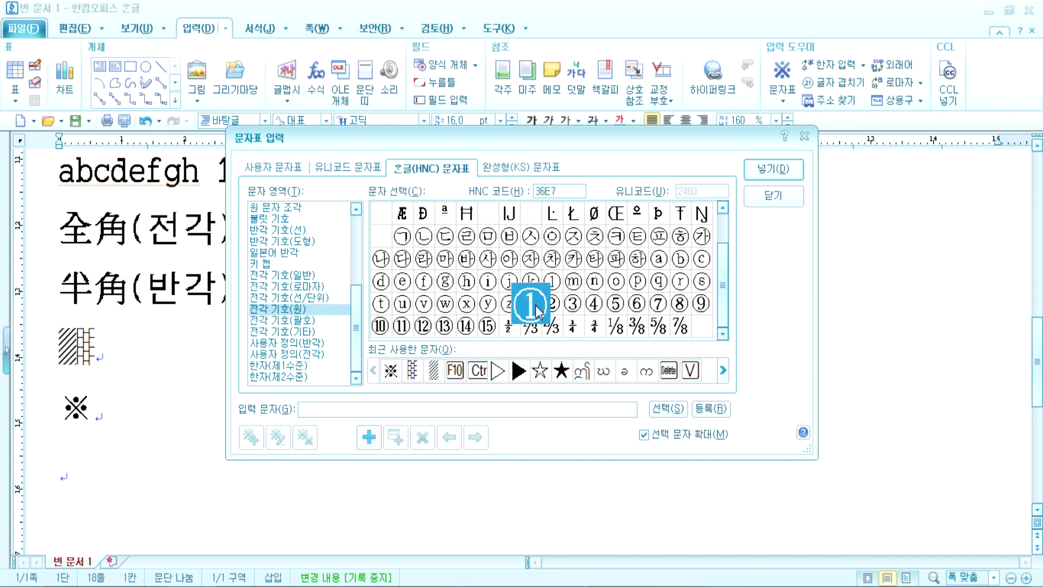
left_click(296, 321)
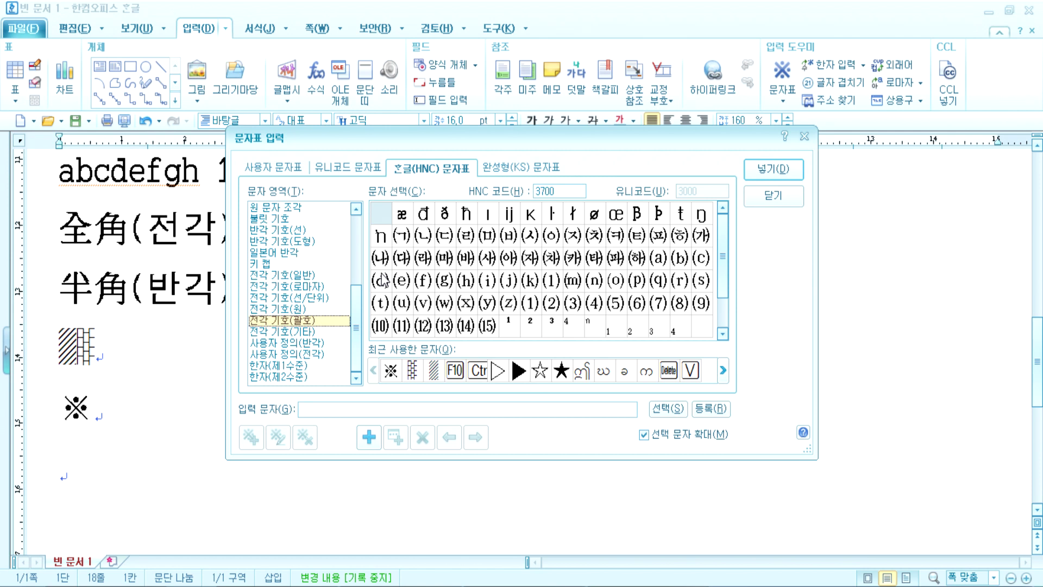
key("Escape")
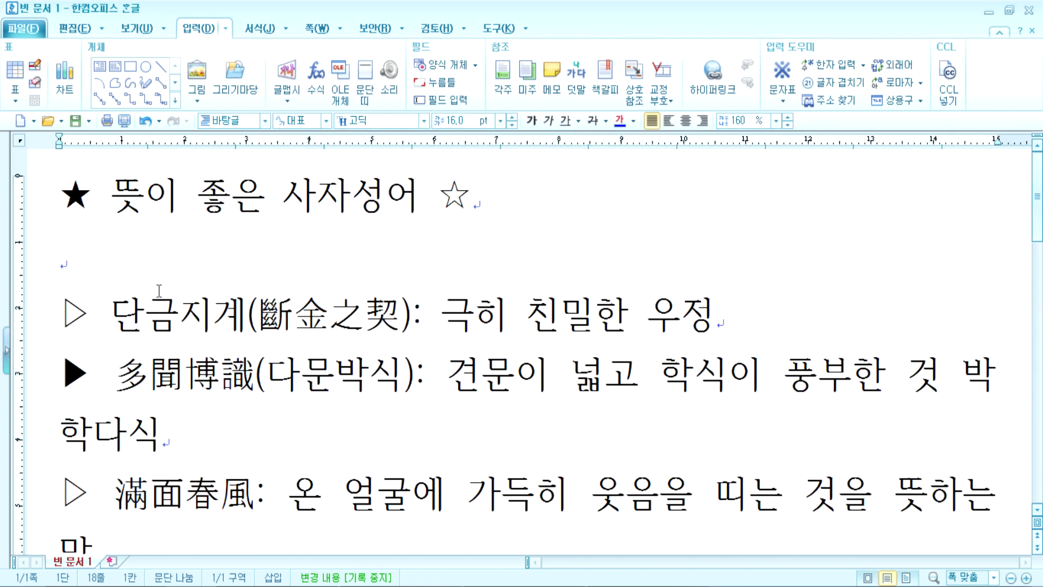
left_click(117, 268)
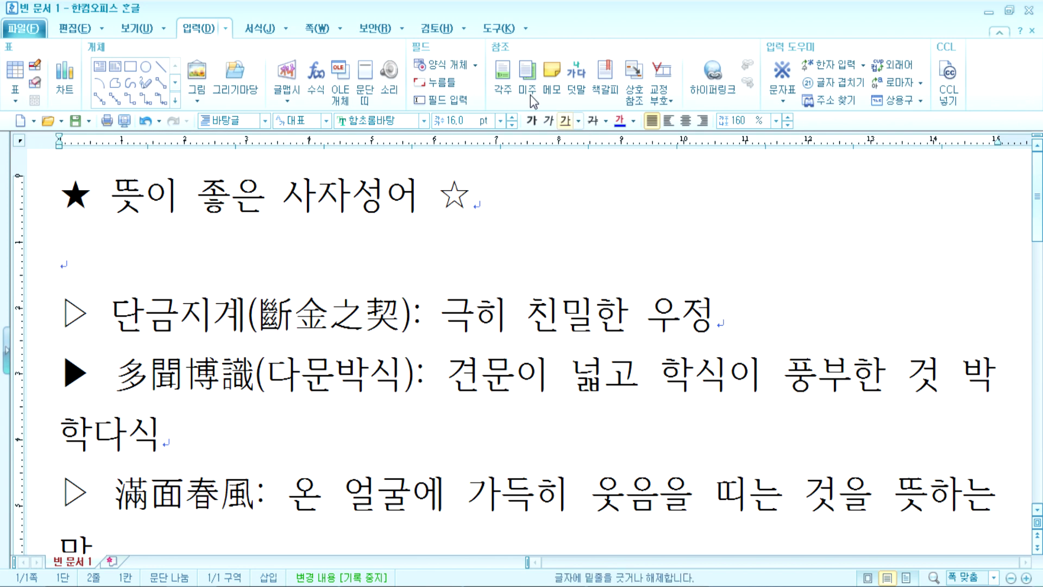
Step: Insert the symbol Roman numerals Ⅰ Ⅱ Ⅲ Ⅳ from the full-width Roman numeral set
key("ctrl+F10")
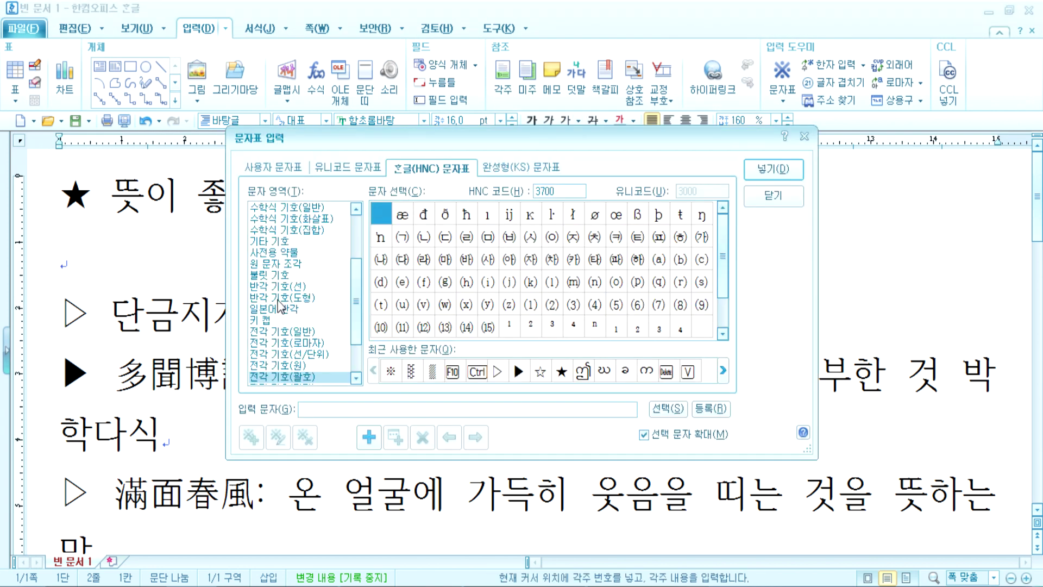
left_click(282, 344)
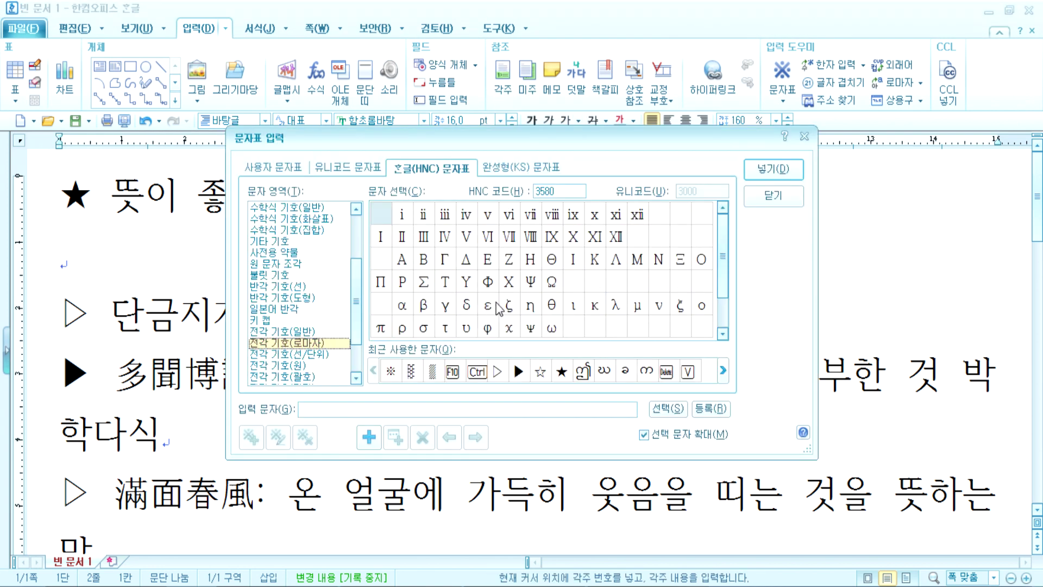
left_click(376, 240)
left_click(405, 238)
double_click(382, 238)
double_click(401, 238)
double_click(424, 237)
double_click(445, 236)
left_click(773, 169)
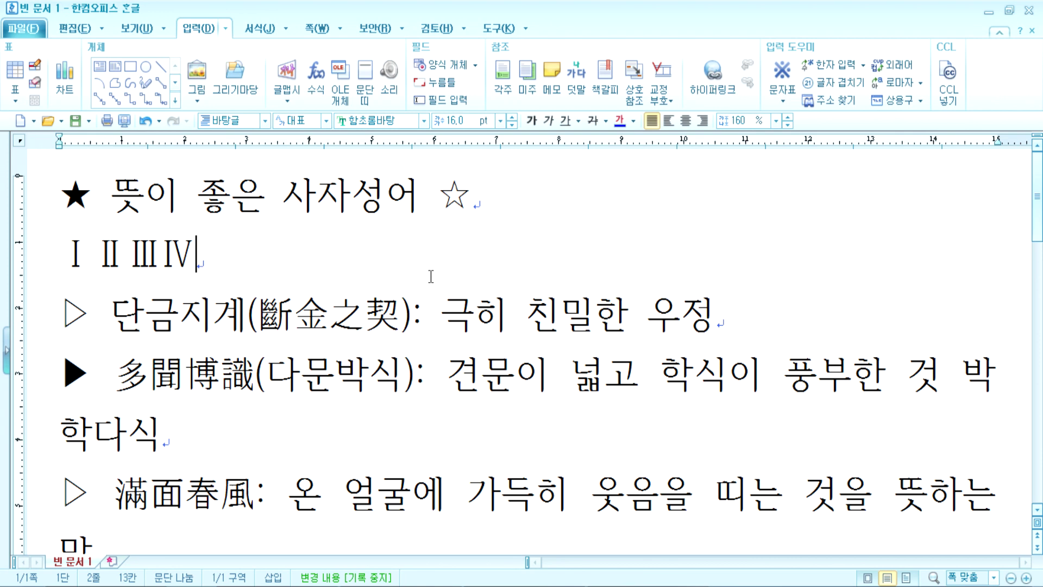
Step: On a new line, type the Latin-letter numerals I II III IV
key("Return")
key("Return")
type("ㅑ")
key("BackSpace")
type("I  I")
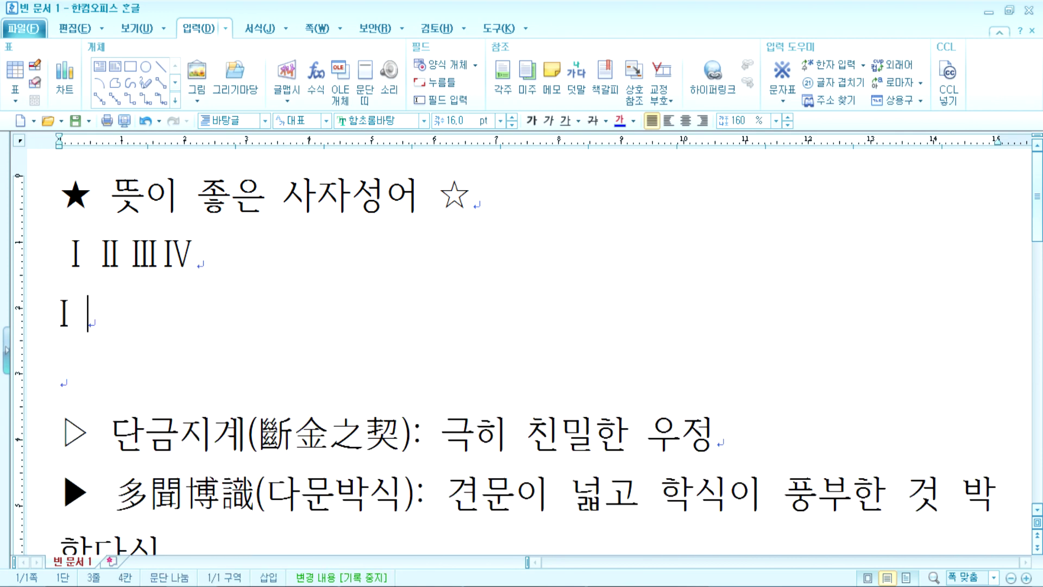
type("I  II")
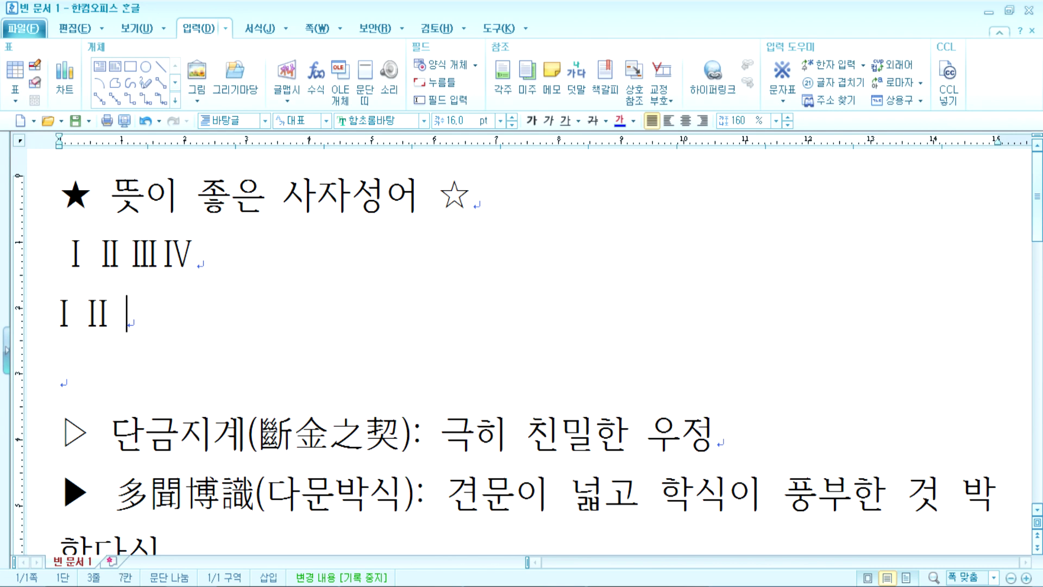
type("I  IC")
key("BackSpace")
type("V")
key("Return")
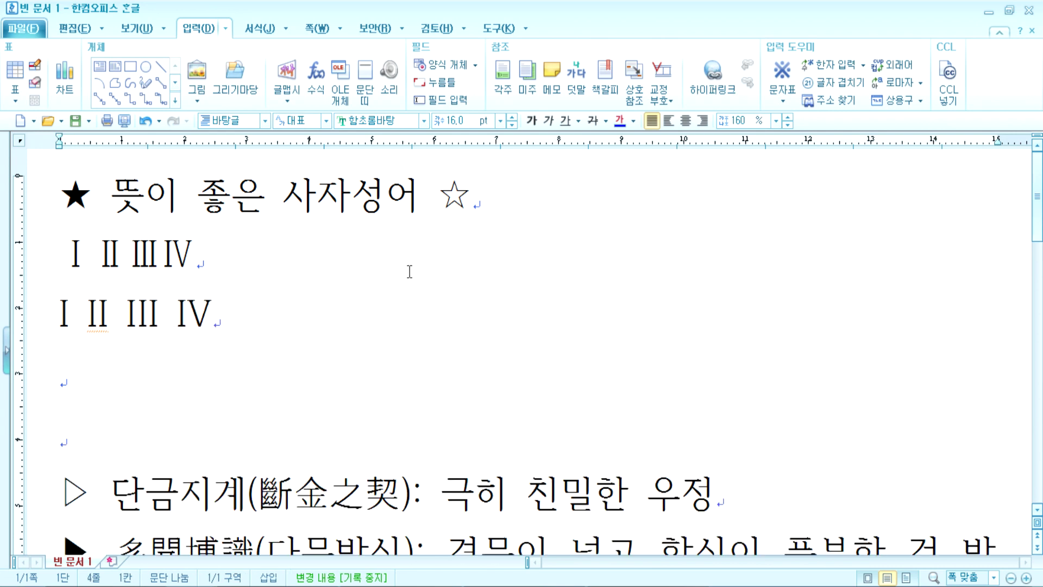
Step: Select the symbol Ⅰ and the typed I, II, III to compare them
left_click_drag(60, 261, 81, 283)
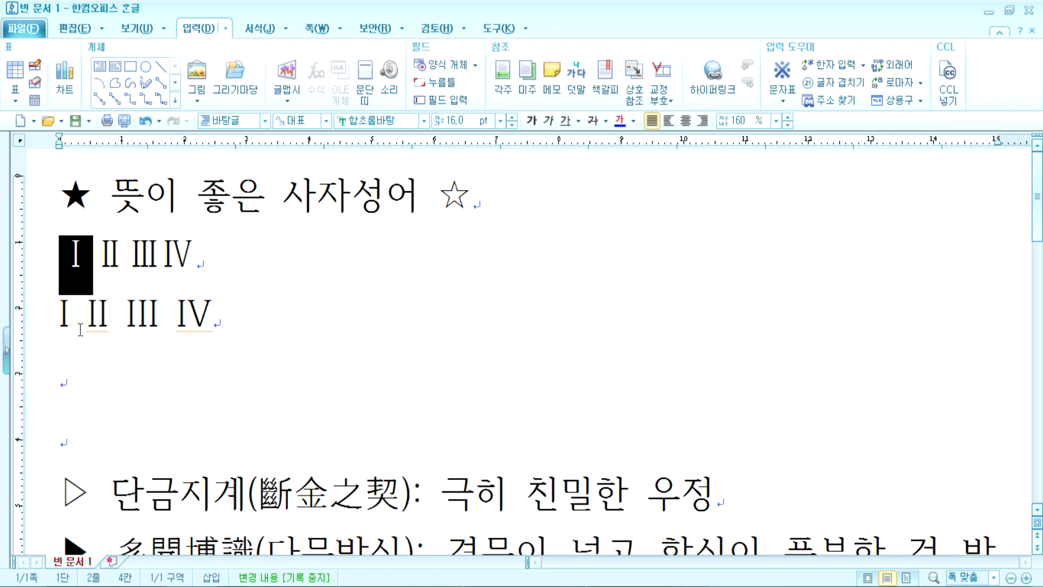
left_click(79, 283)
left_click_drag(70, 328, 51, 319)
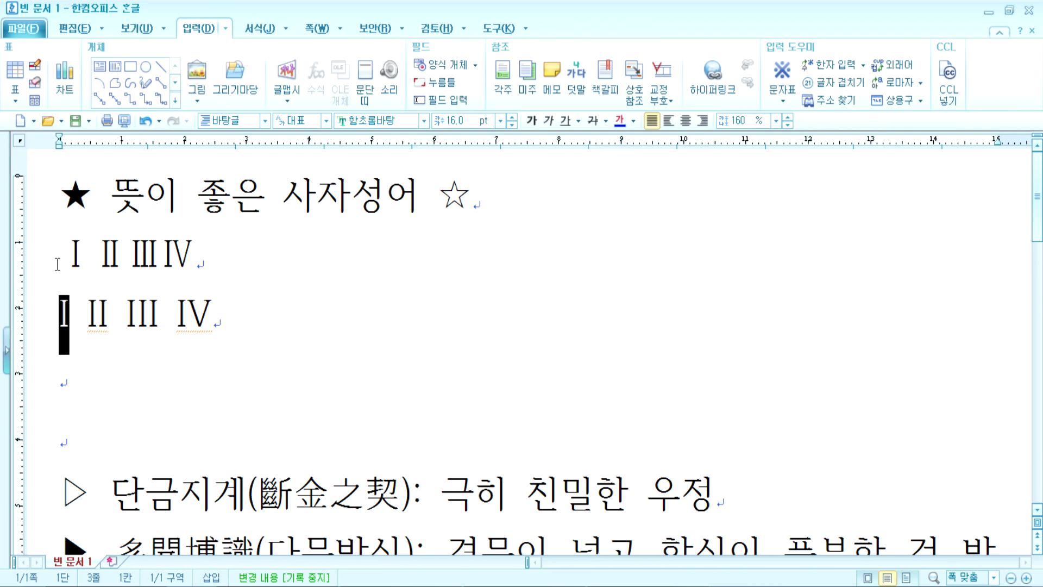
double_click(139, 319)
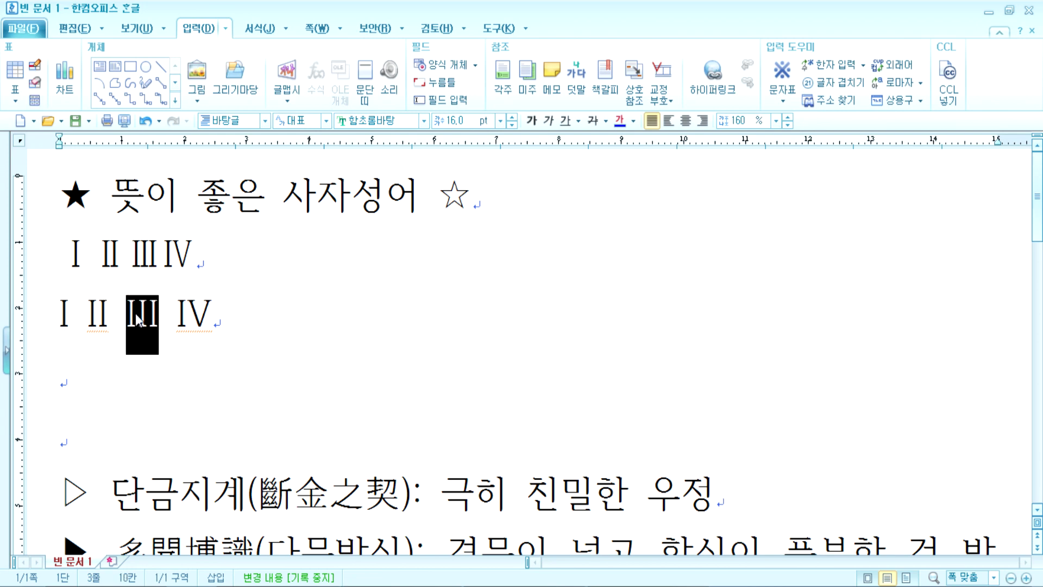
double_click(97, 316)
left_click(168, 256)
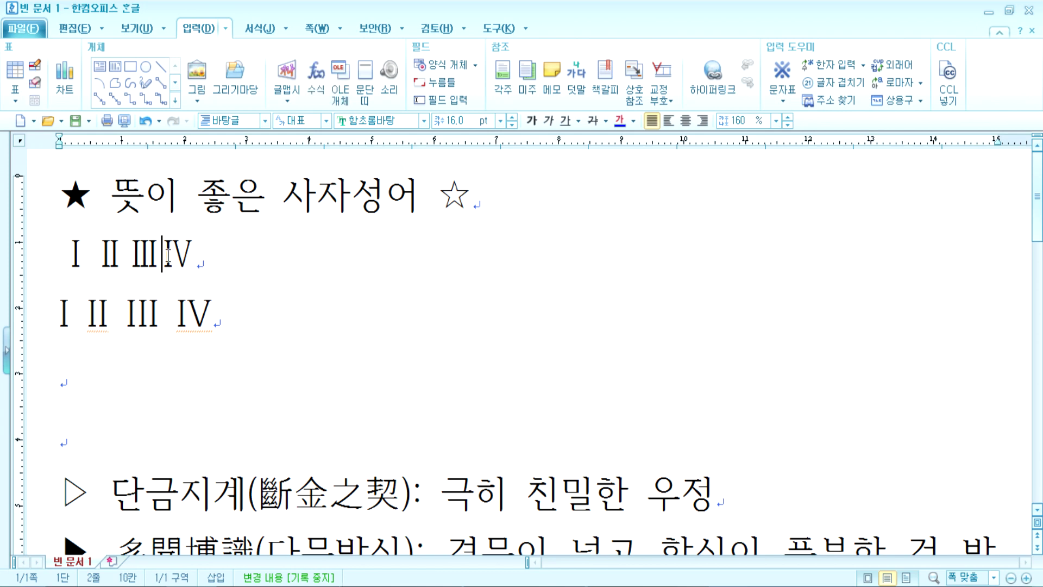
Step: Extend the typed line with V VI VII VIII and start a new line
double_click(182, 321)
left_click(233, 318)
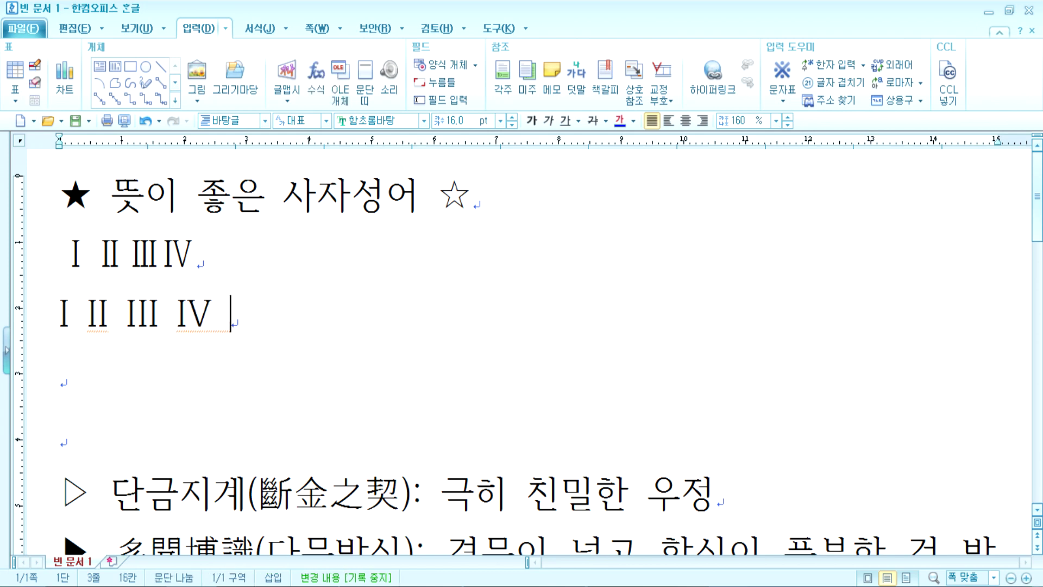
type("V  VI")
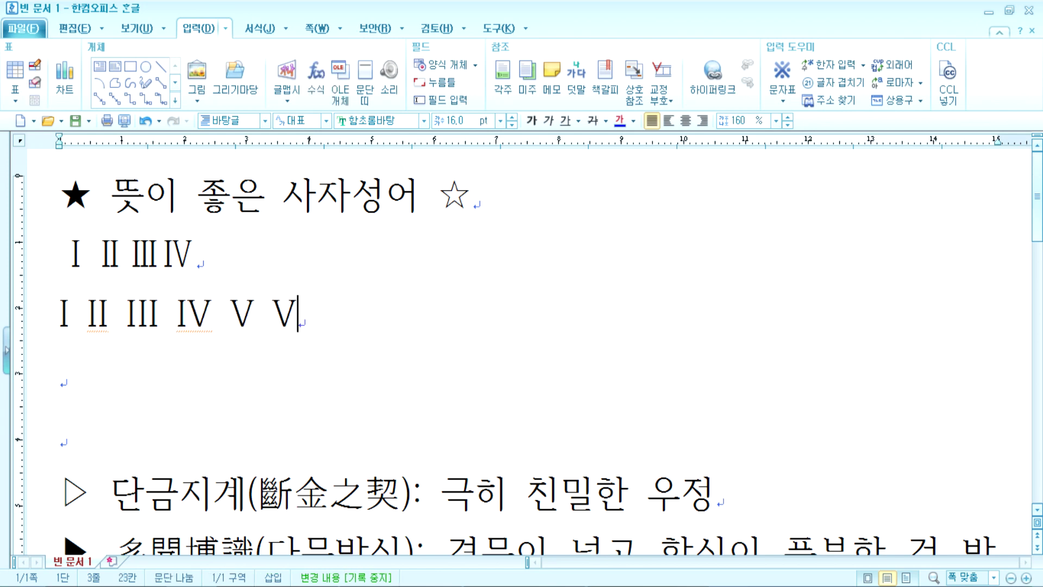
type("  VII  V")
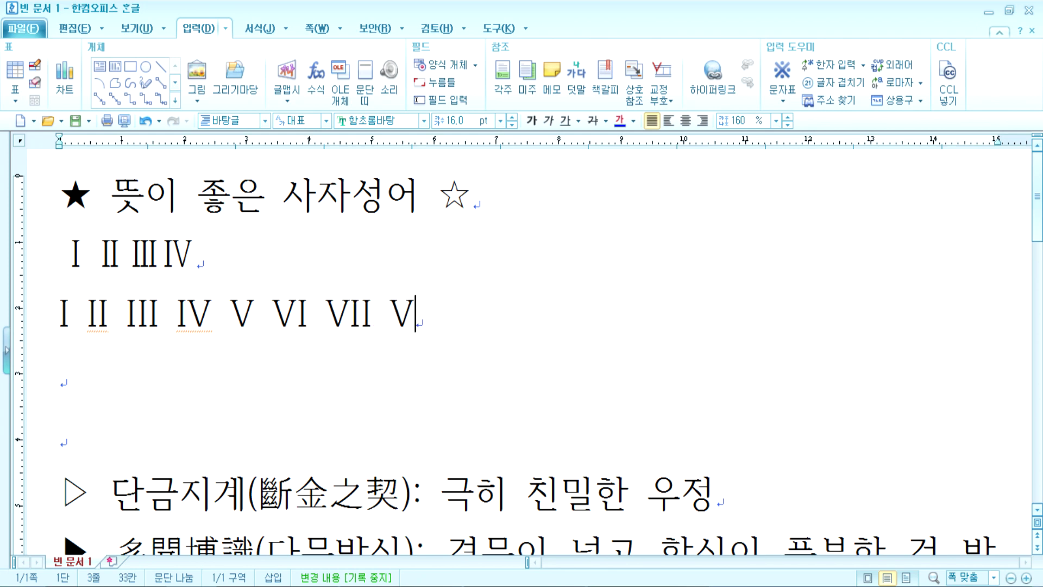
type("III")
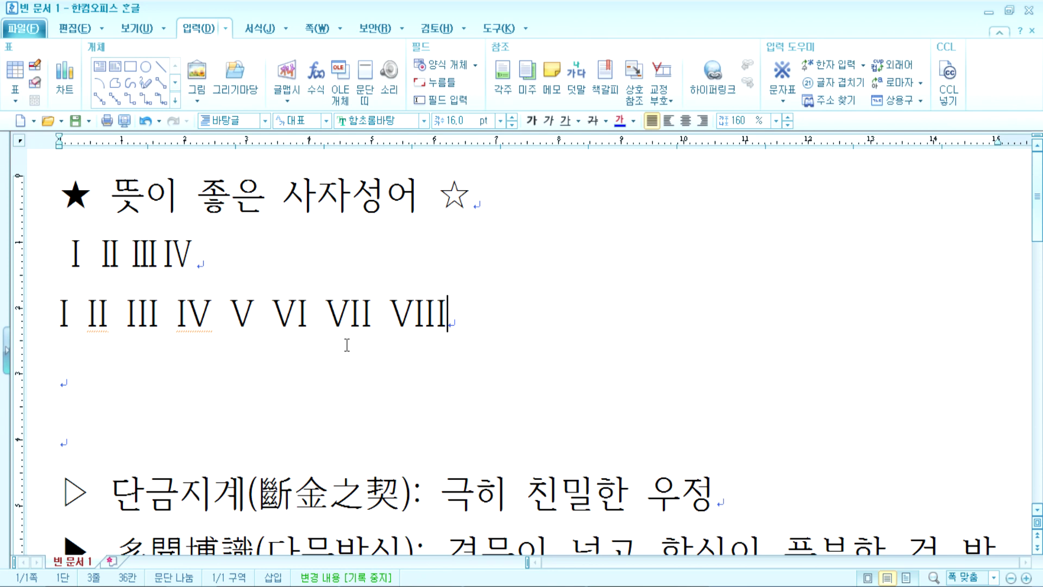
key("Return")
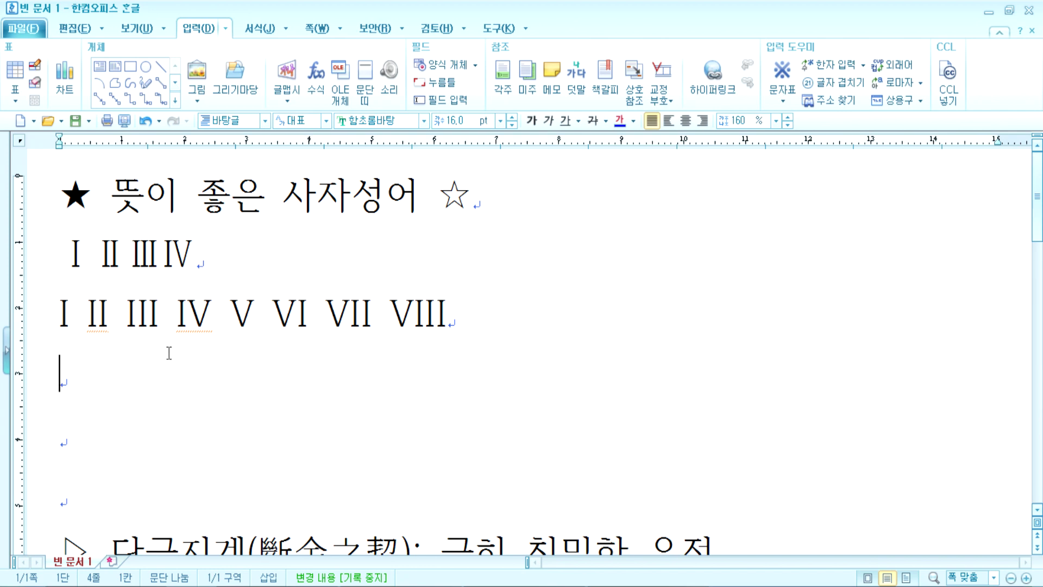
Step: Type 'cm km cm2' on the new line, ending with Ctrl+F10 for the character map
type("ㅊ")
key("BackSpace")
type("cm km")
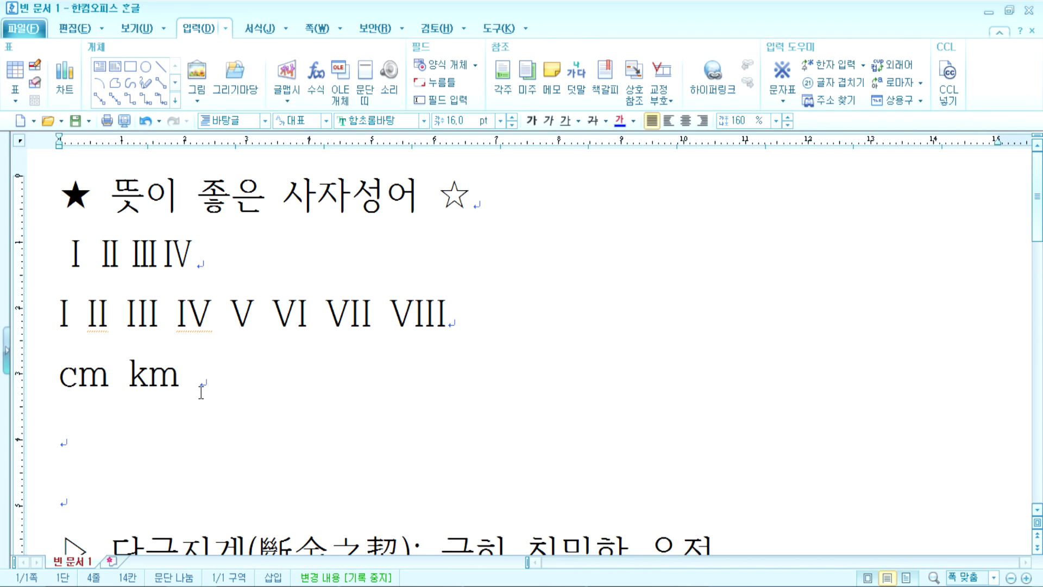
type("cm2")
key("shift+Left")
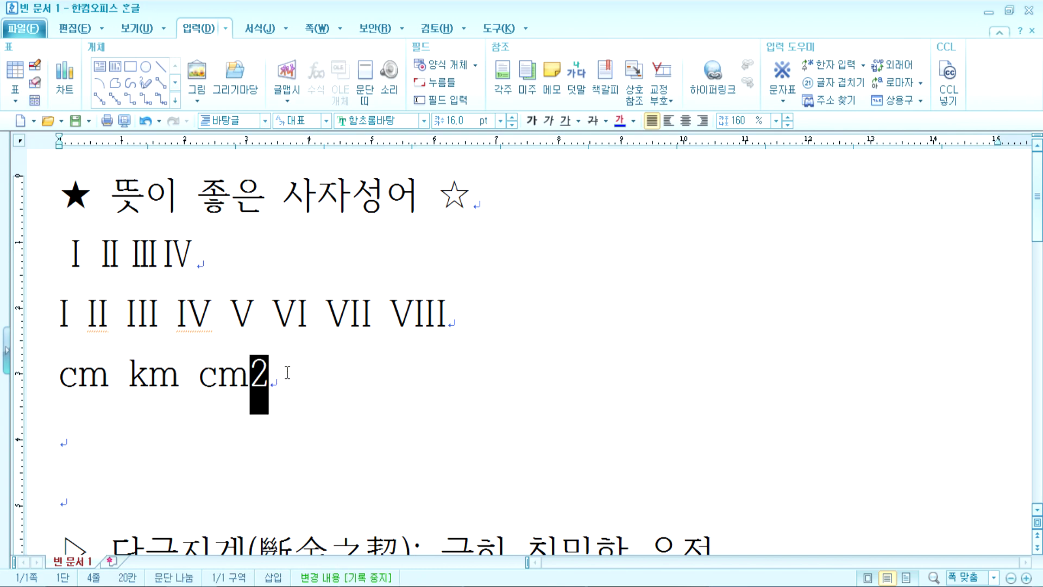
key("Left")
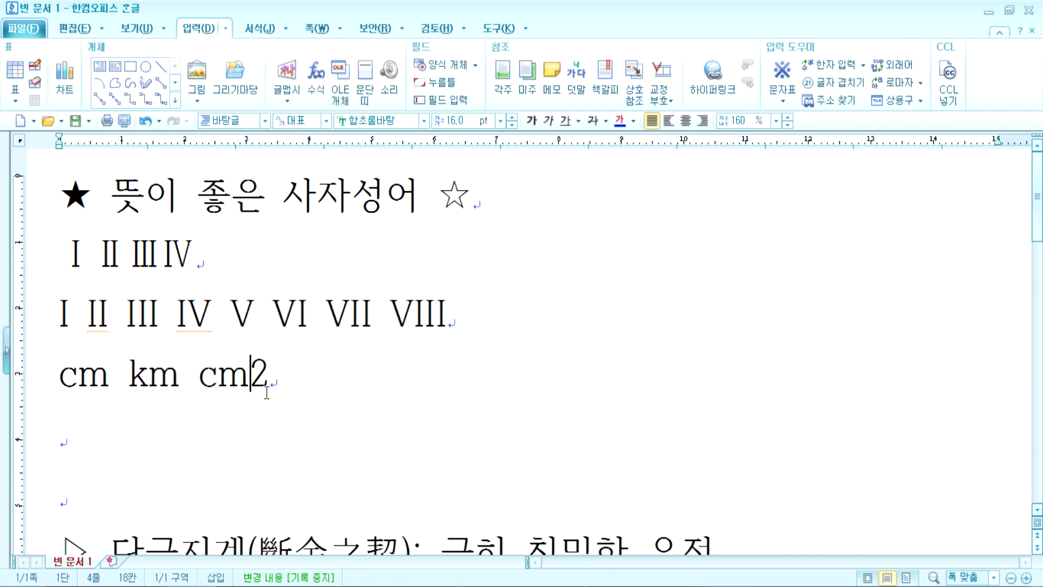
left_click(303, 374)
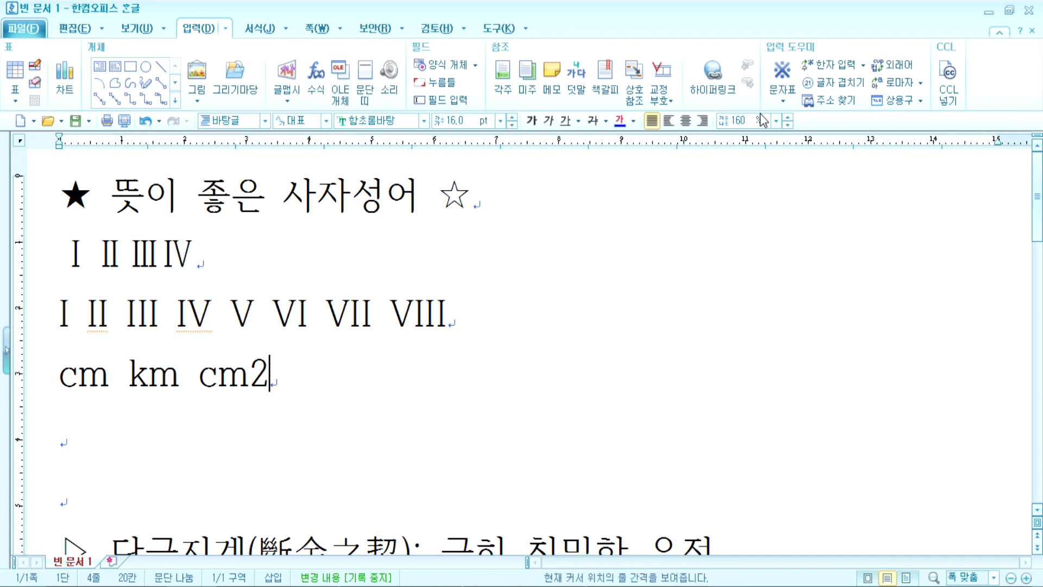
key("ctrl+F10")
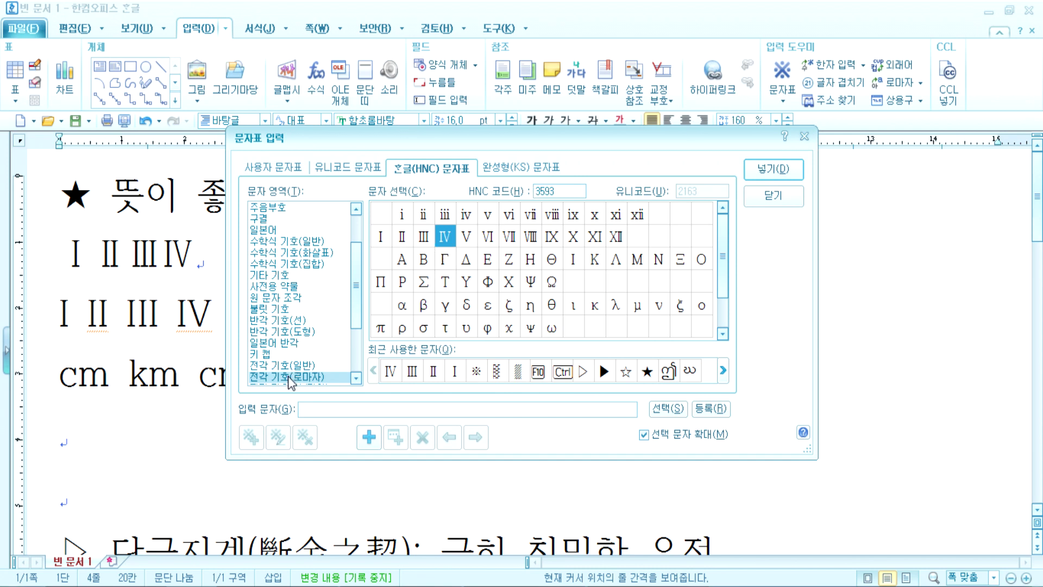
Step: Insert the ㎣ (mm³) symbol from the full-width line/unit symbols after cm2
left_click(295, 376)
scroll(313, 363, "down", 2)
scroll(310, 352, "down", 1)
left_click(290, 320)
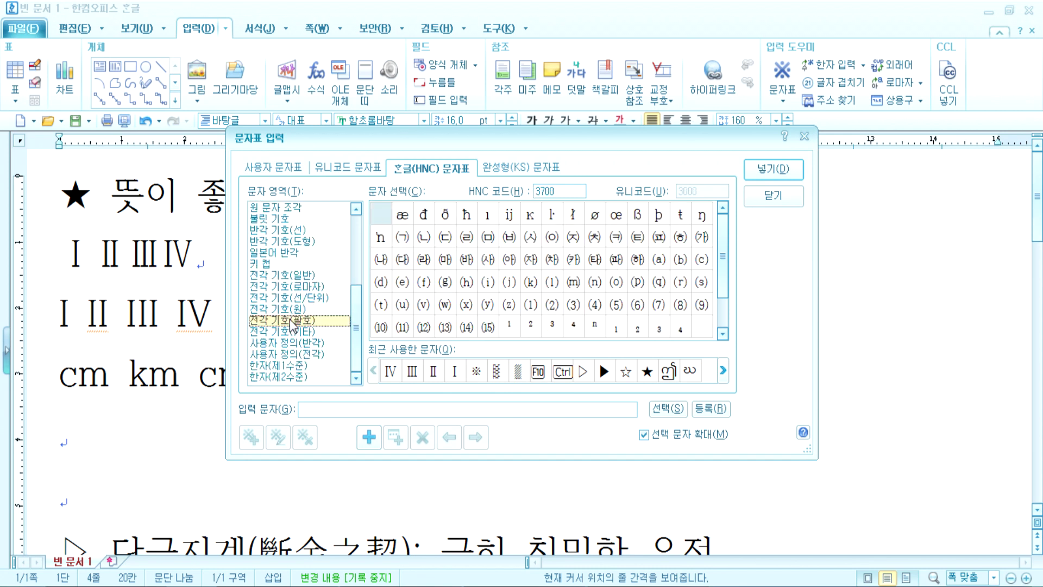
left_click(311, 299)
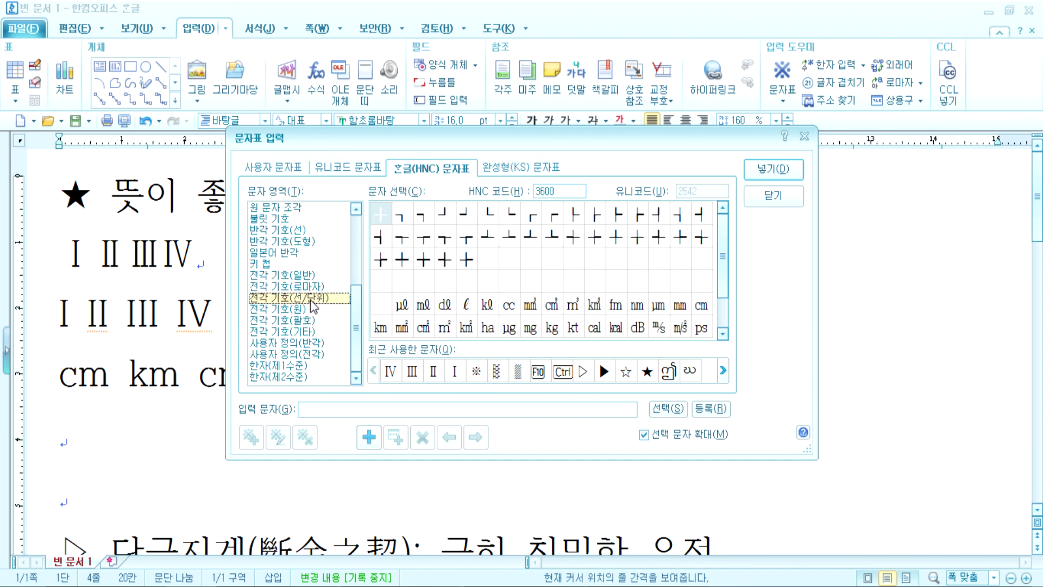
left_click(596, 310)
left_click(492, 310)
left_click(532, 308)
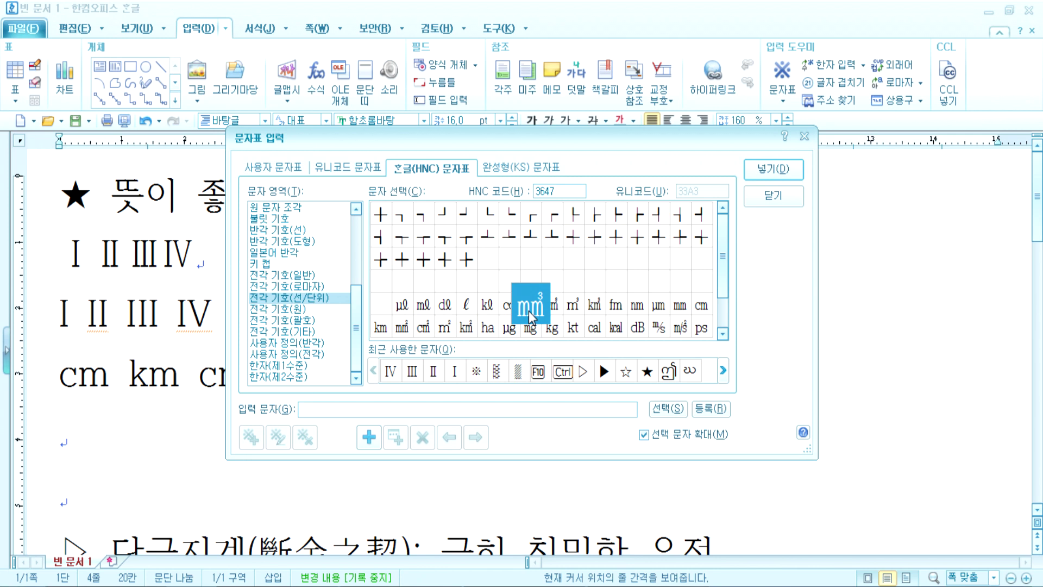
left_click(772, 169)
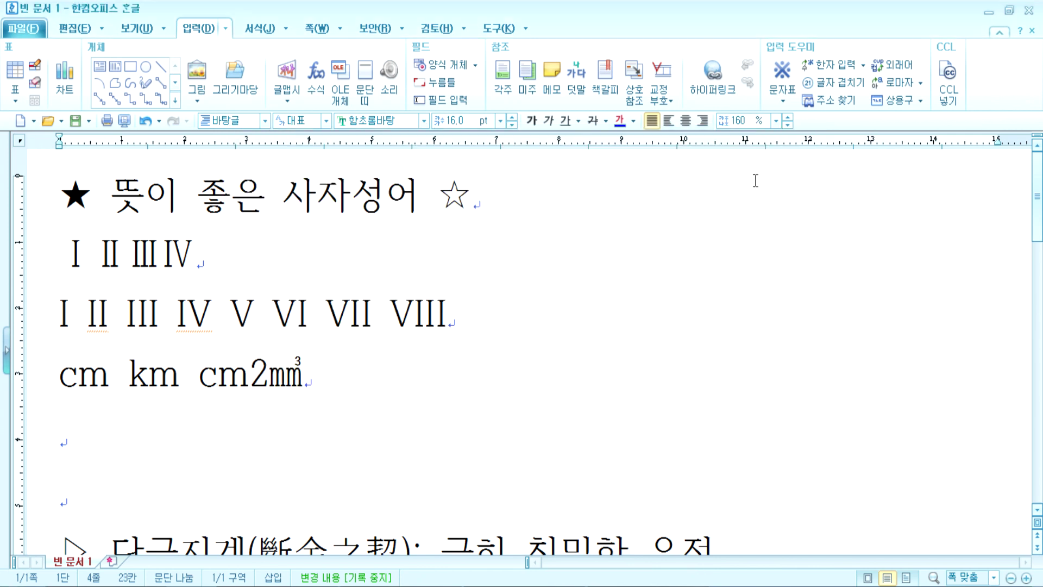
left_click(262, 374)
left_click(355, 377)
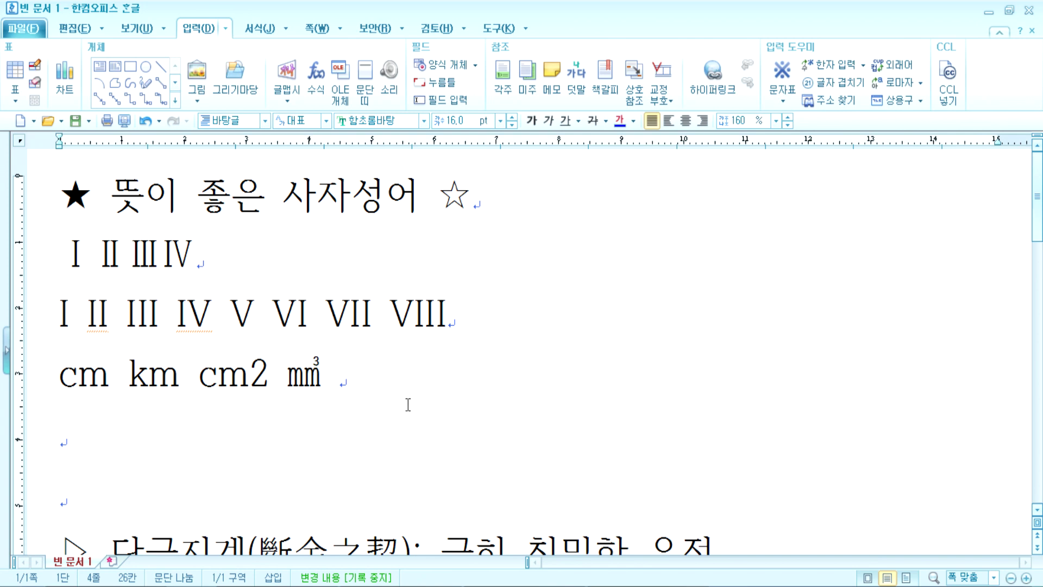
Step: Type 'H2O y=ax2+bx+c' after ㎣, correcting the bc+x typo to bx+c
key("Escape")
type("H2O")
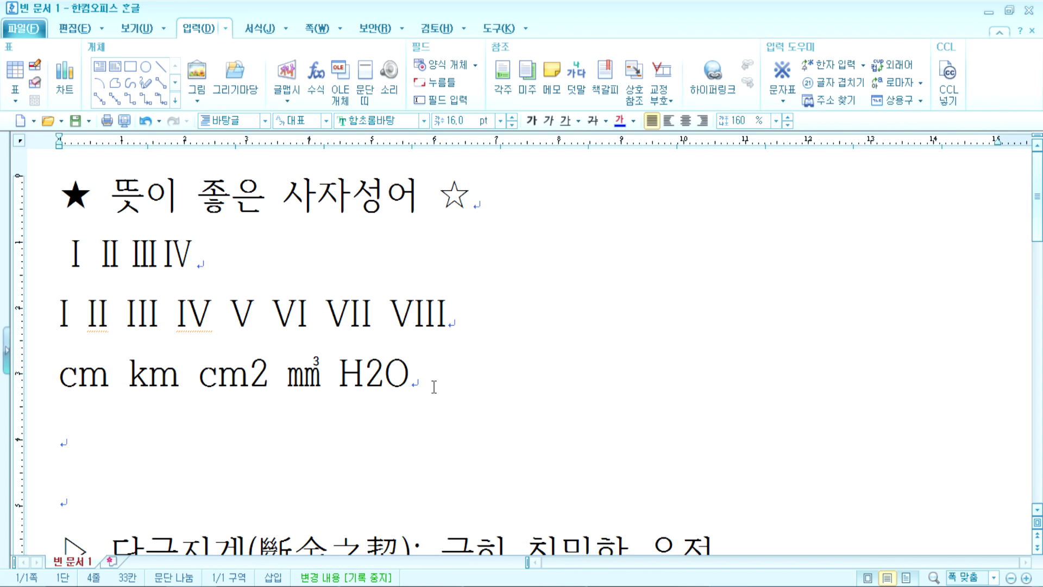
type(" y=a")
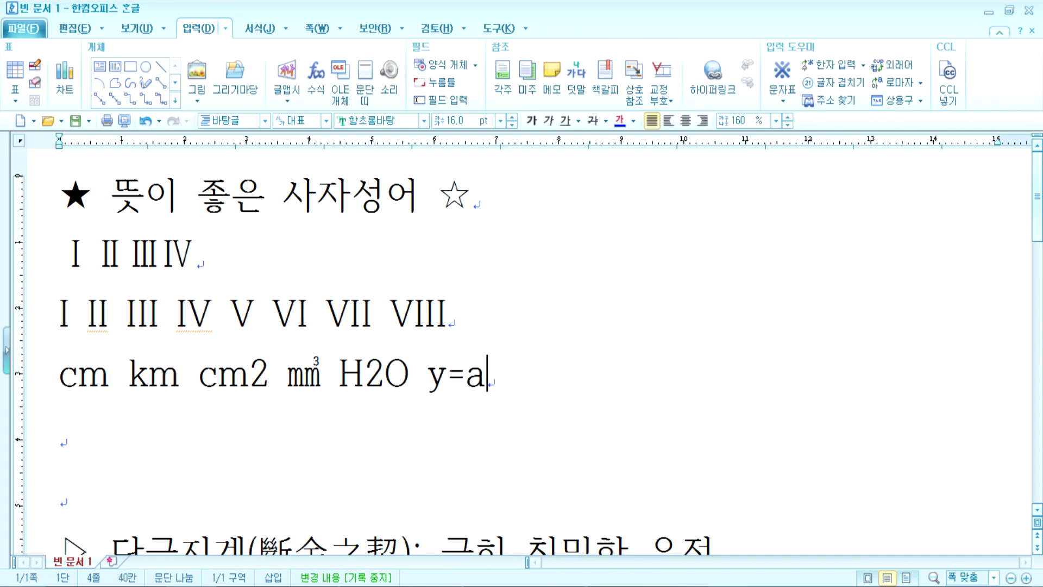
type("x2+")
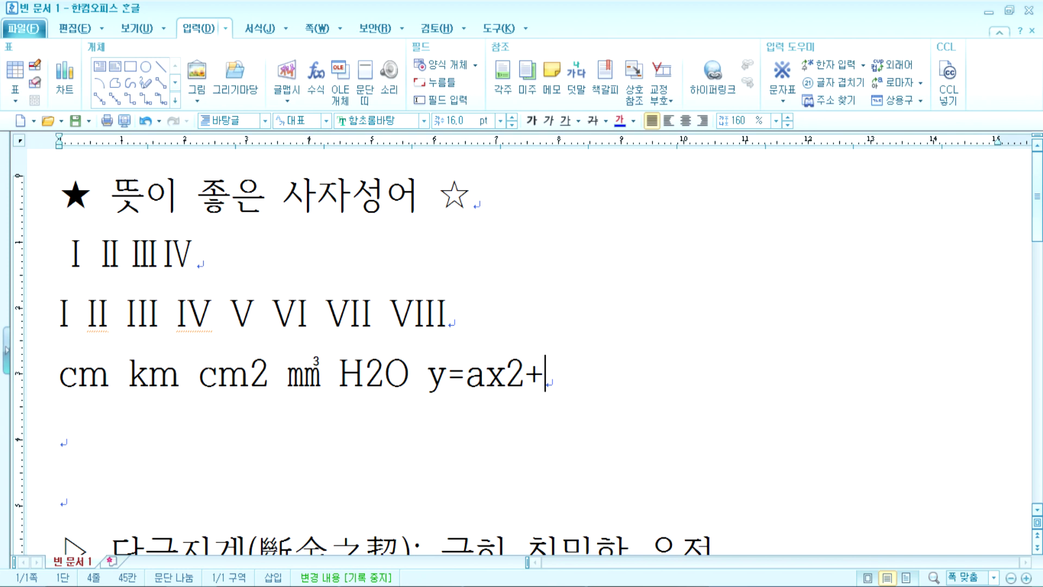
type("bc+x")
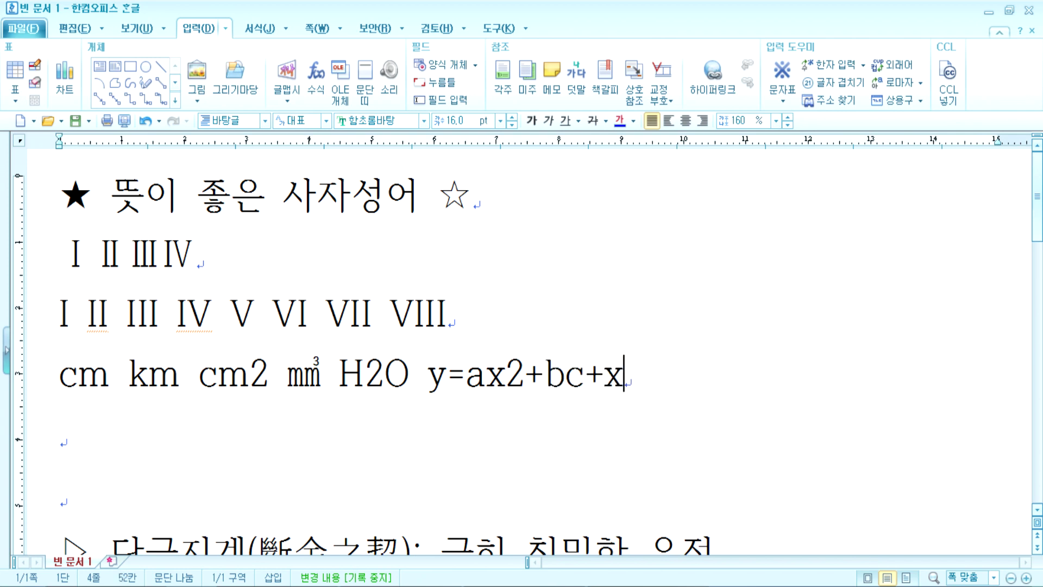
key("BackSpace")
type("c")
key("Left")
key("Left")
key("Left")
key("Left")
key("Right")
type("x")
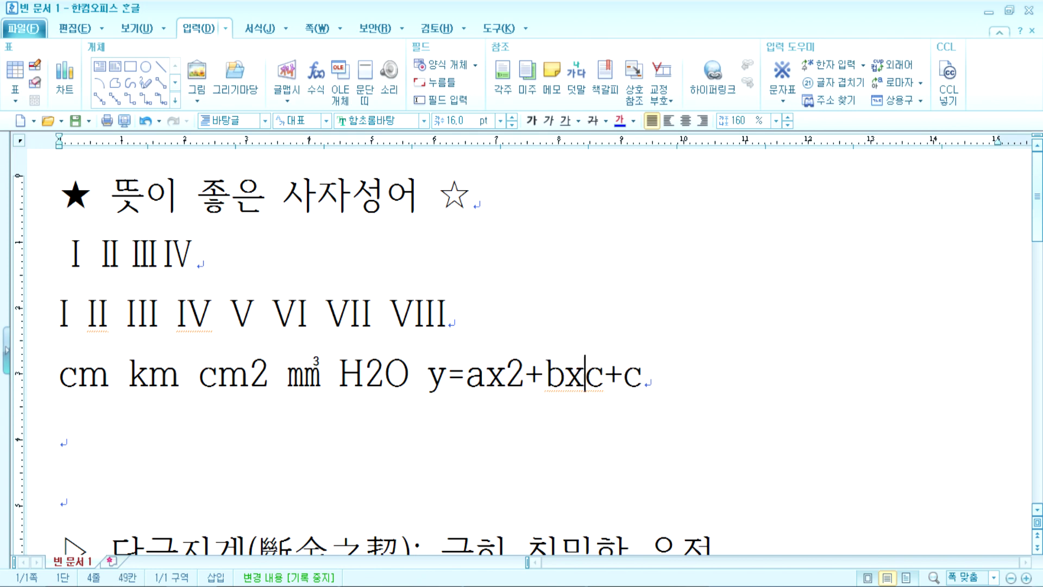
key("Delete")
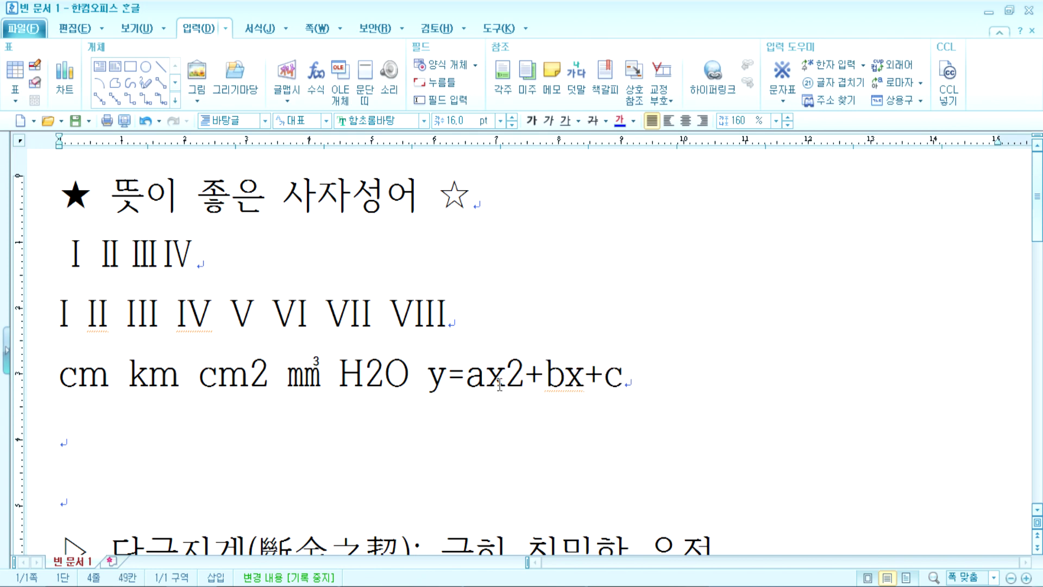
Step: Check the 2 in ax2 and in H2O, then put the cursor just before H2O
left_click_drag(507, 379, 520, 377)
left_click_drag(365, 378, 388, 379)
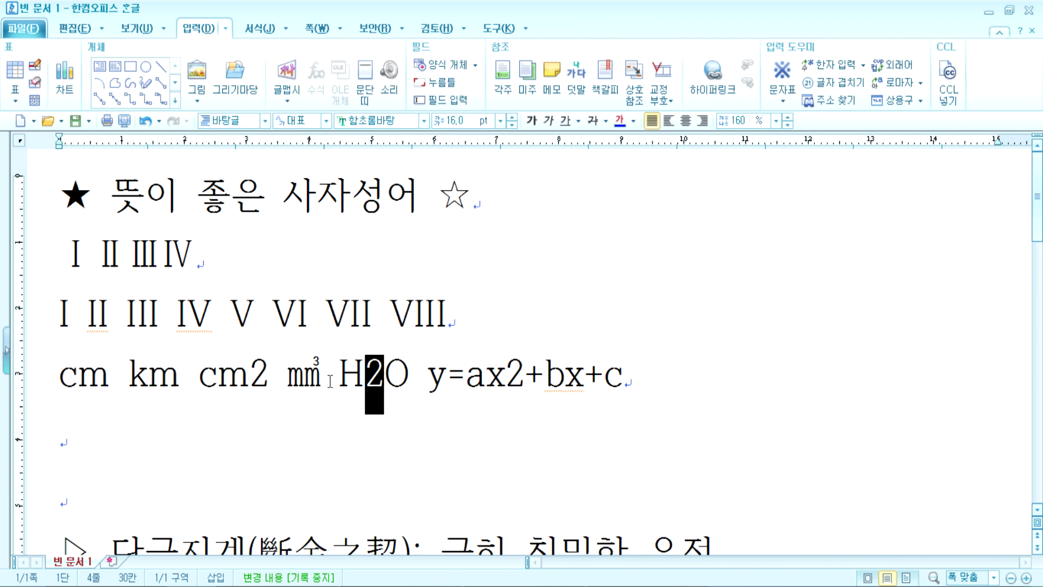
left_click(334, 376)
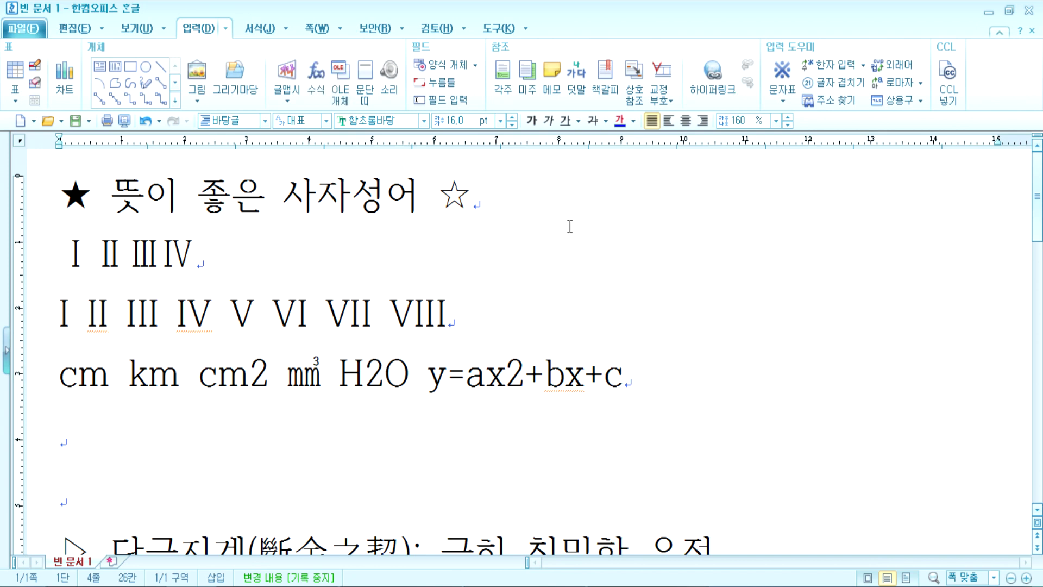
key("ctrl+F10")
Step: Insert the ㎔ (THz) symbol from the full-width unit symbols before H2O
left_click(289, 377)
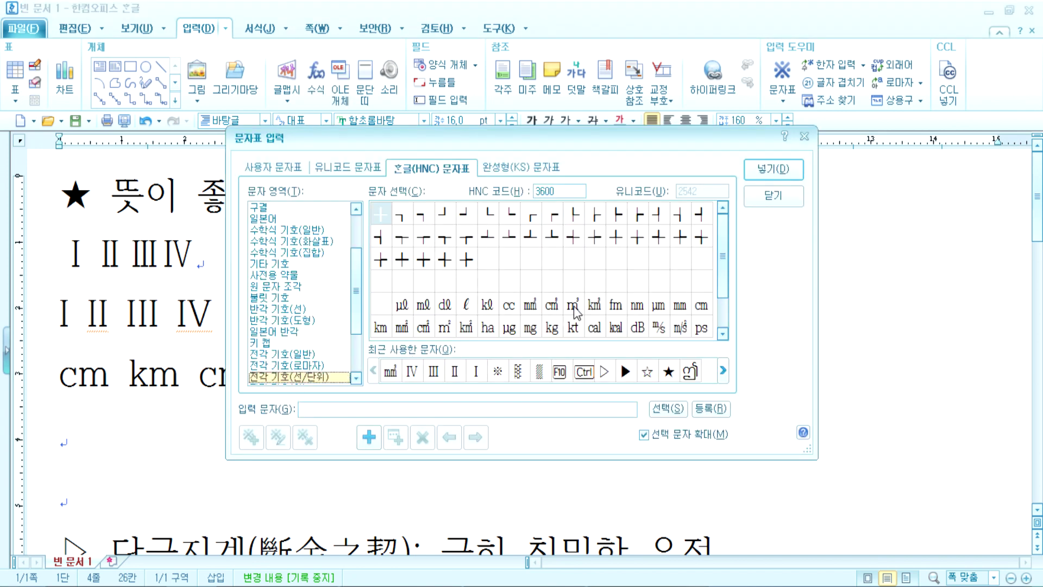
scroll(576, 313, "down", 2)
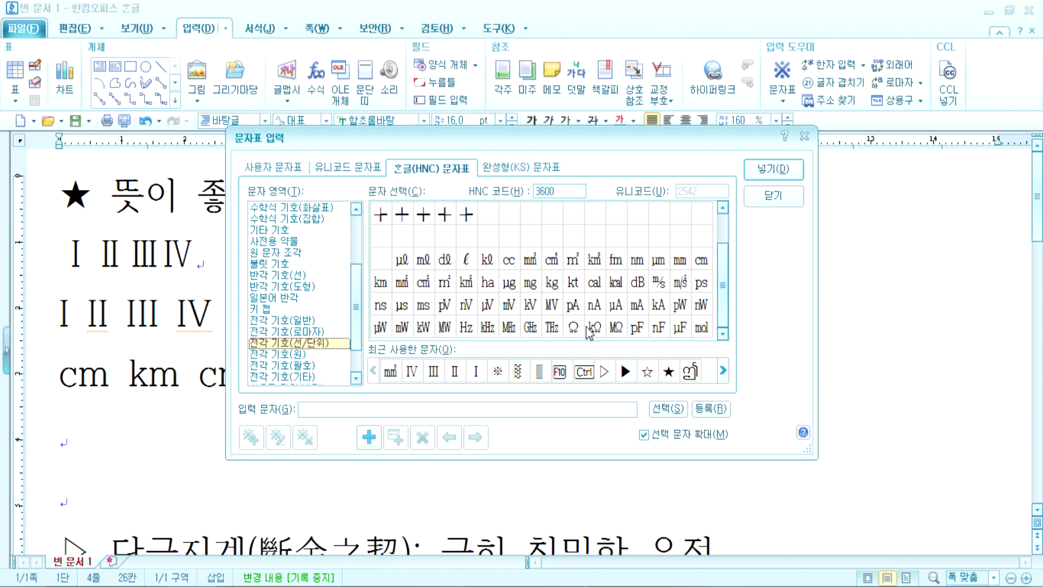
left_click(491, 334)
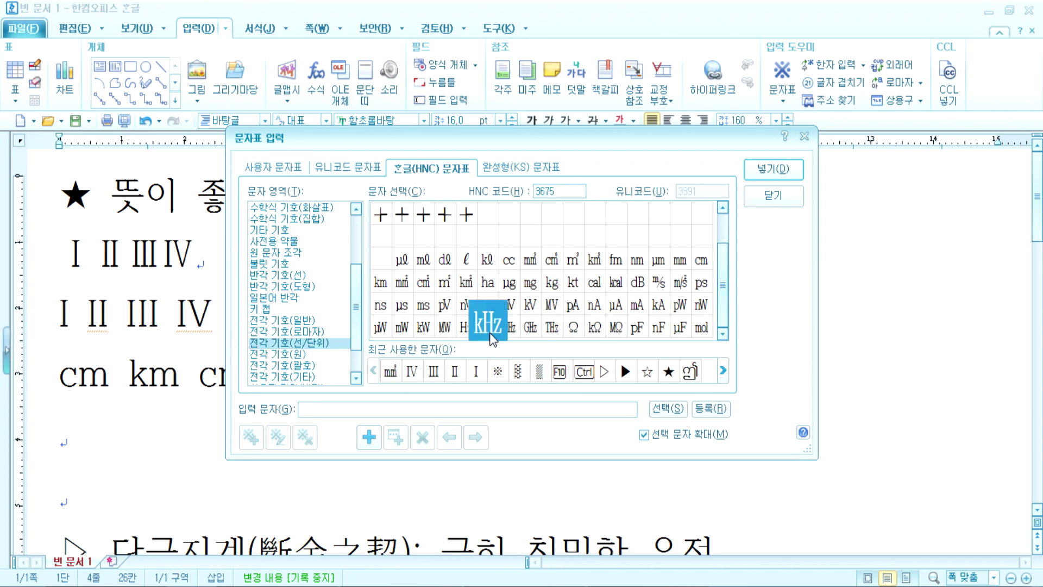
left_click(517, 333)
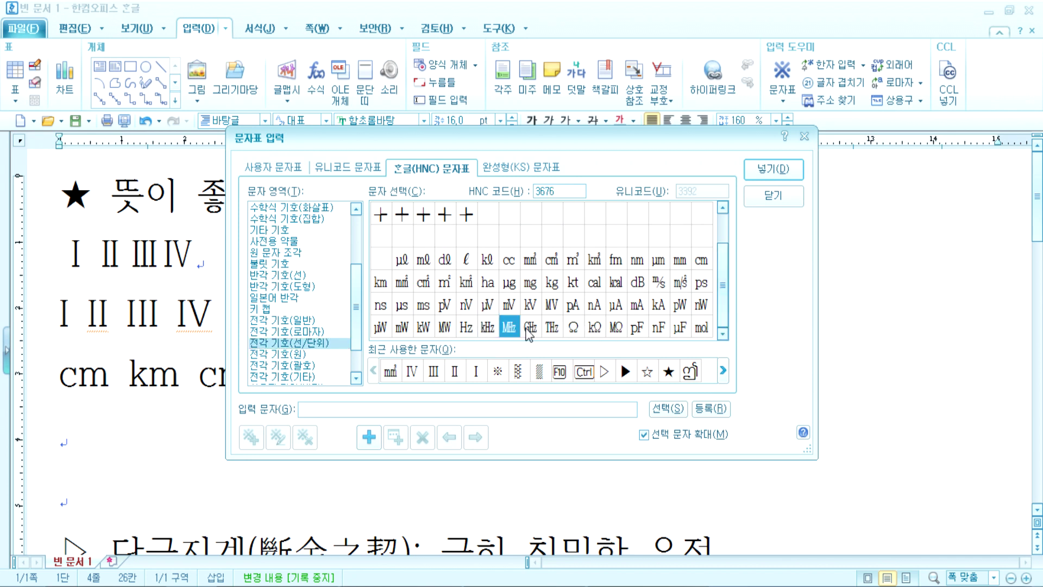
left_click(546, 326)
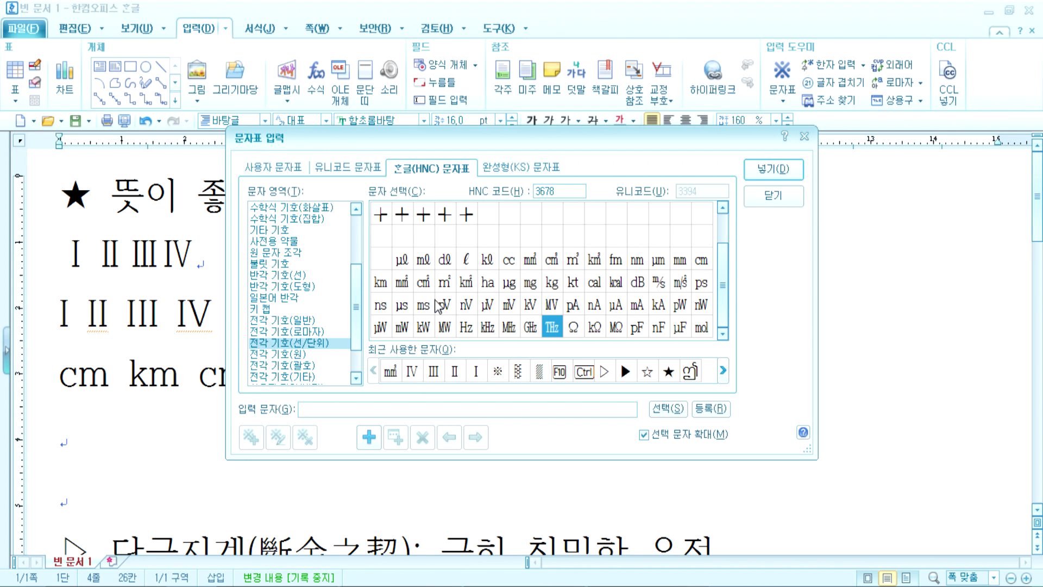
left_click(773, 169)
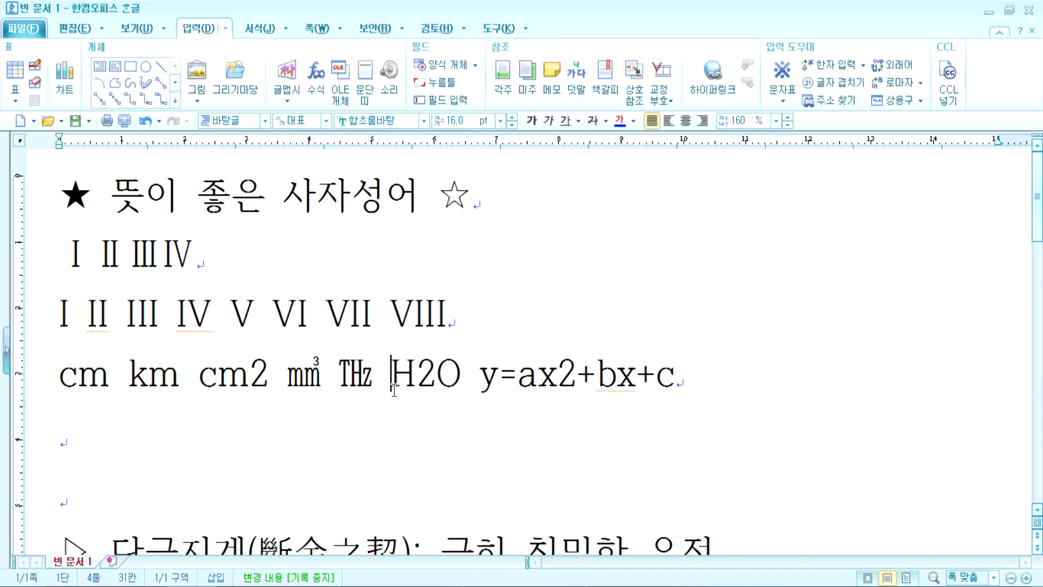
Step: Select parts of H2O and y=ax2+bx+c, finishing with the 2 in H2O selected
left_click_drag(418, 375, 429, 375)
left_click_drag(391, 375, 457, 371)
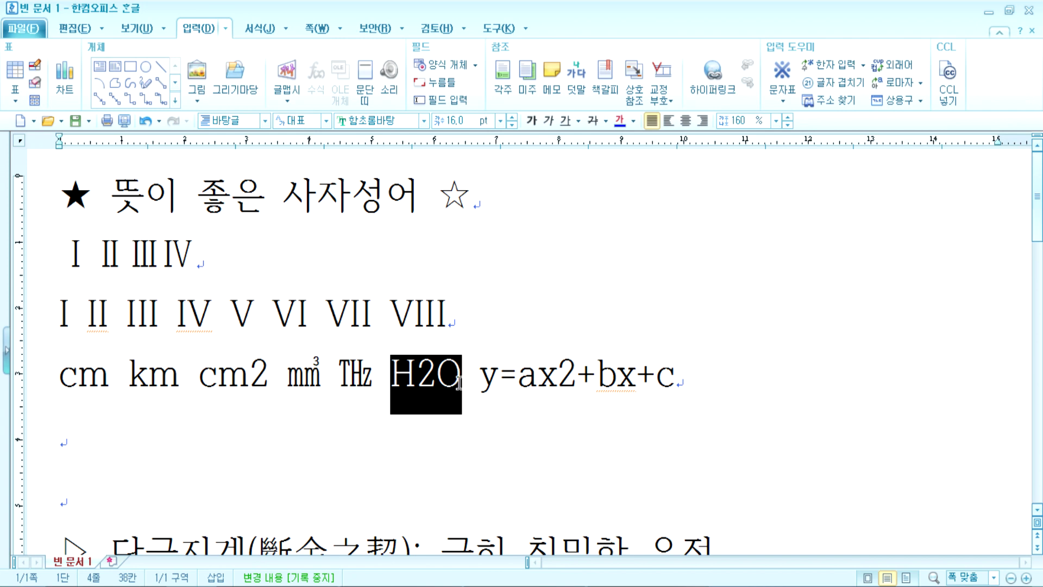
left_click(459, 383)
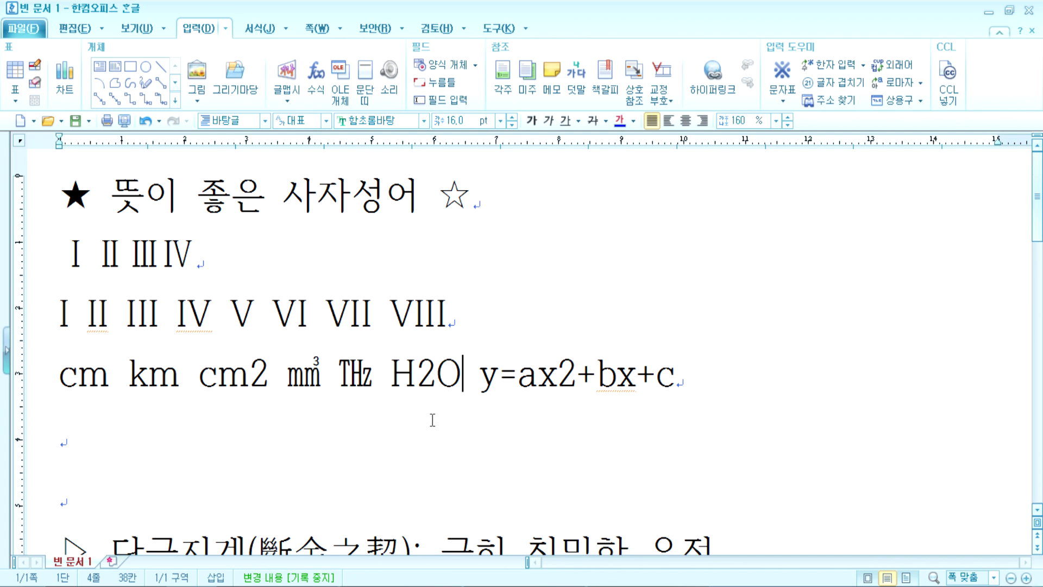
left_click(364, 423)
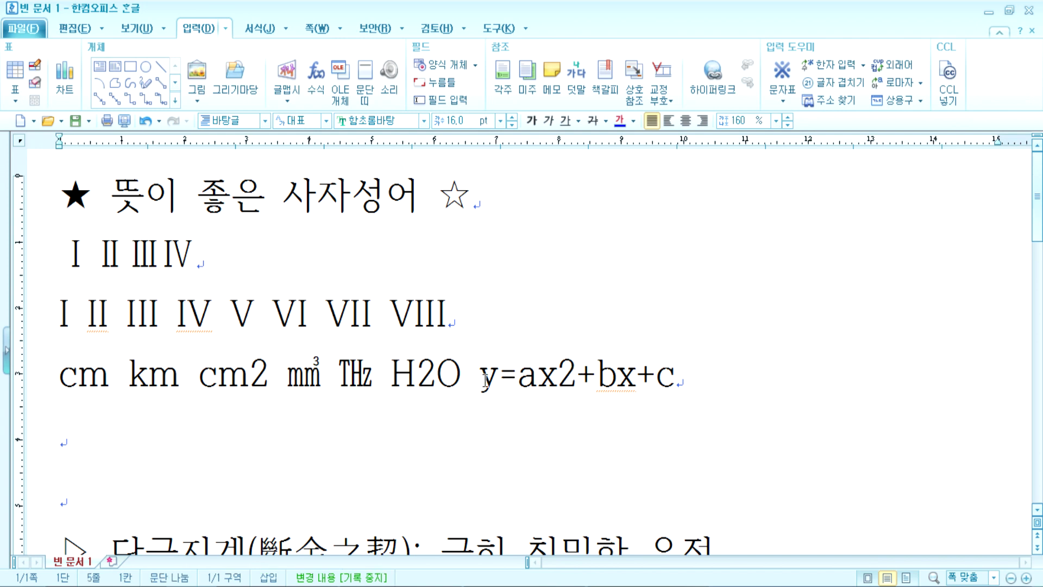
left_click_drag(485, 381, 697, 380)
left_click_drag(392, 375, 462, 395)
left_click(463, 396)
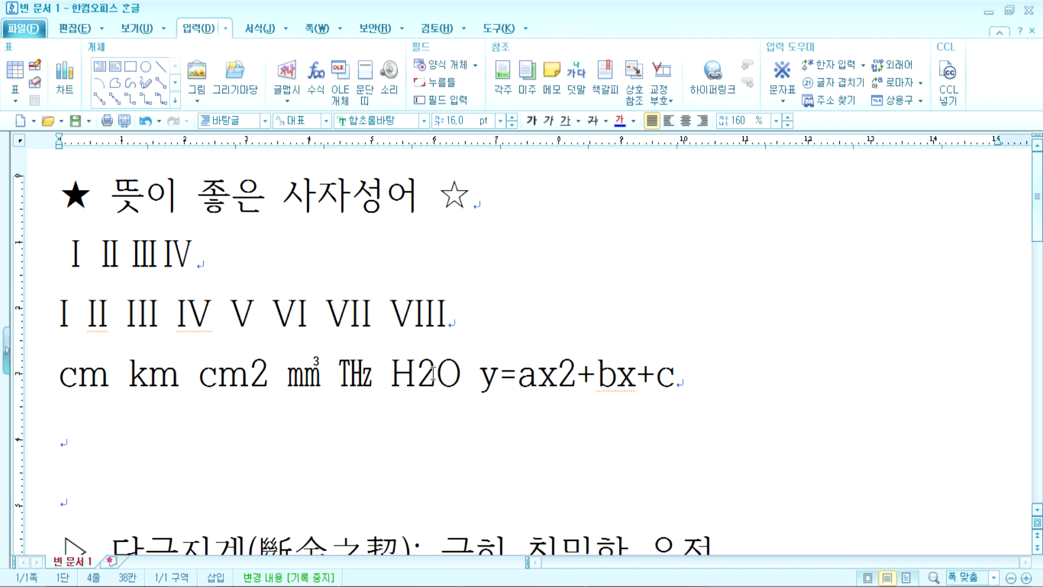
left_click_drag(417, 375, 425, 375)
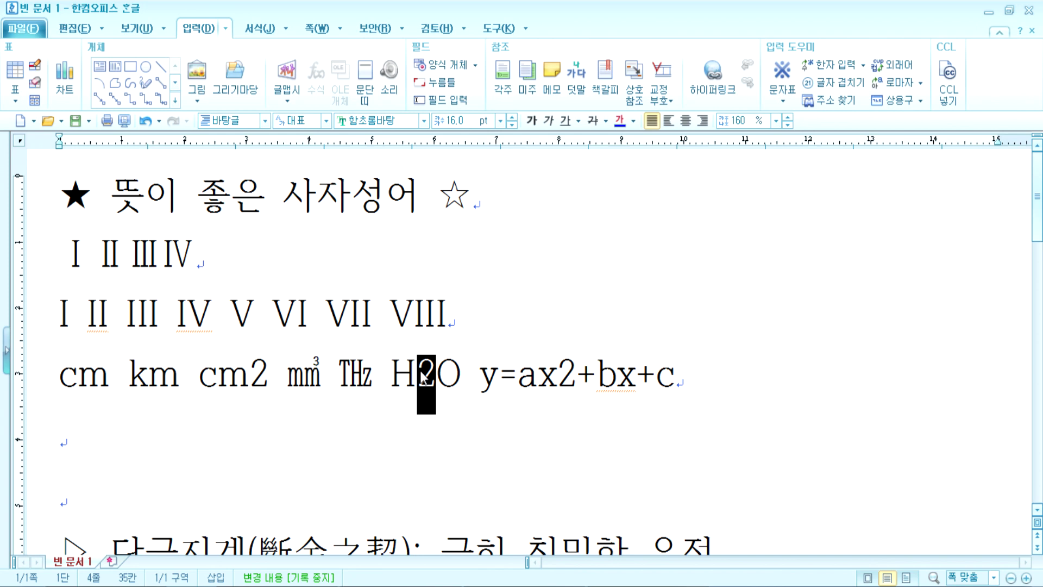
left_click_drag(558, 375, 581, 373)
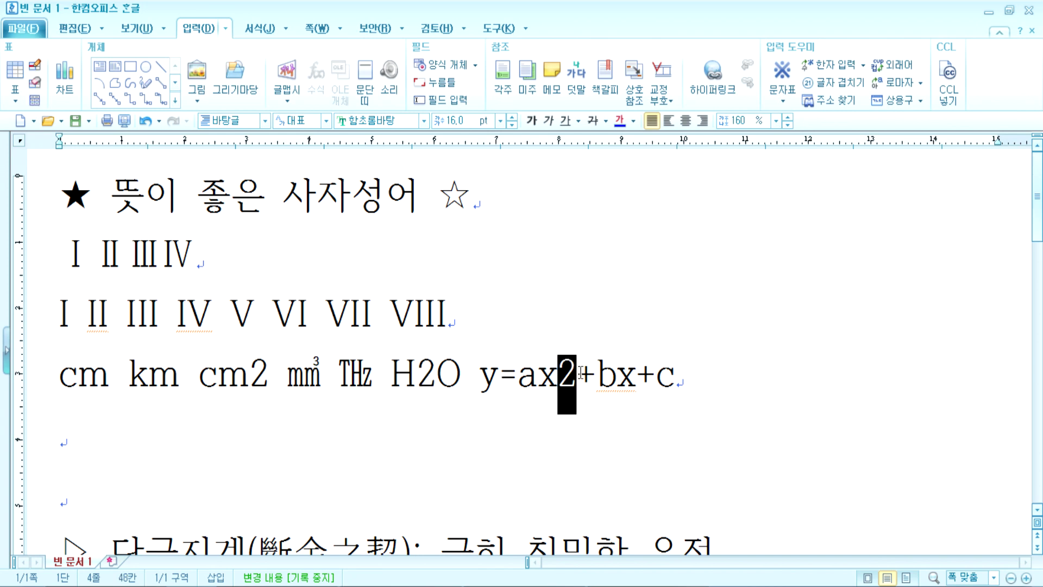
left_click_drag(416, 375, 436, 375)
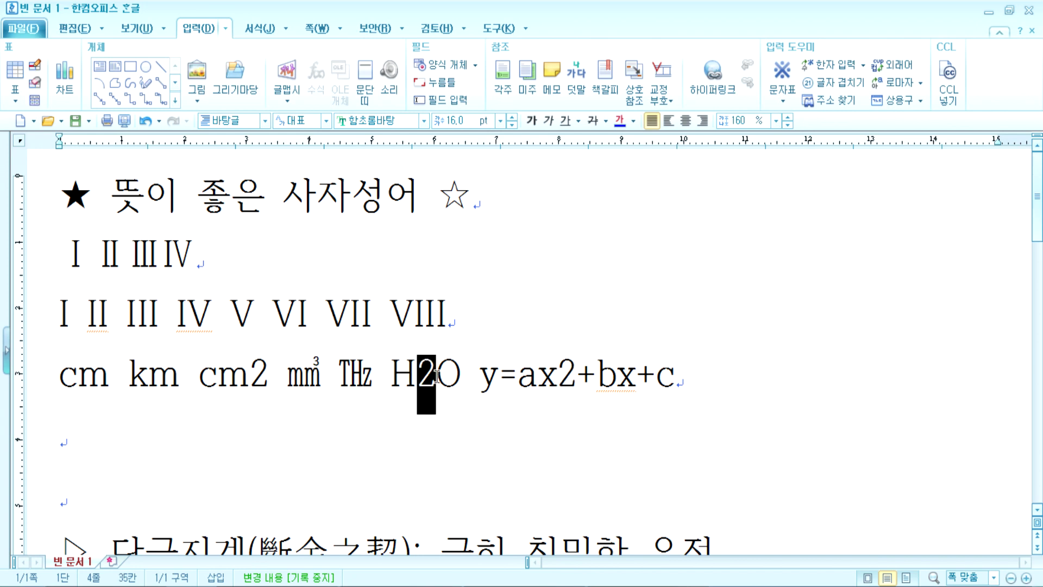
Step: Open Character Shape from the formatting tools, cancel it, and reselect the 2 in H2O
left_click(253, 30)
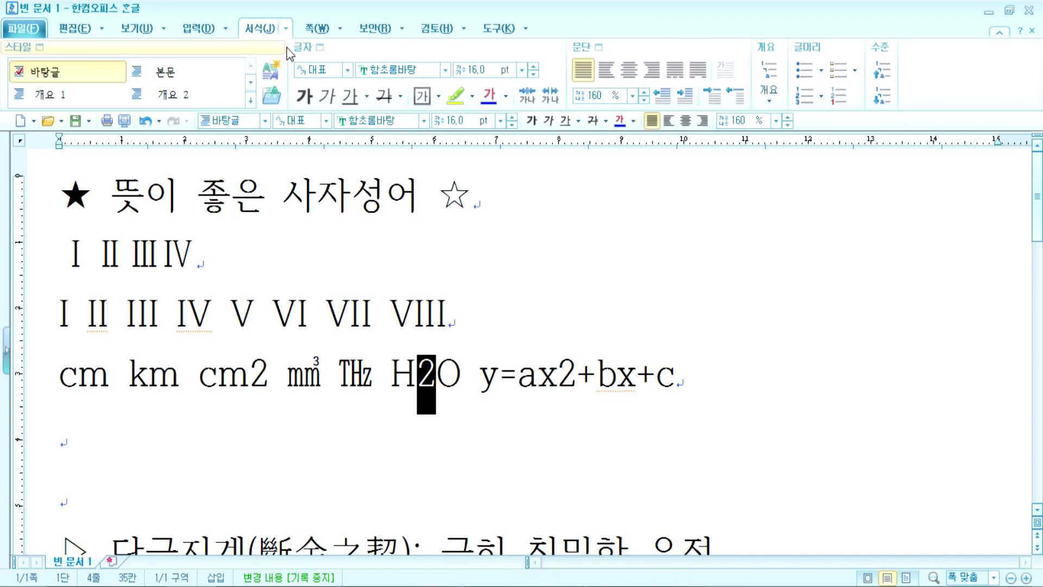
left_click(320, 52)
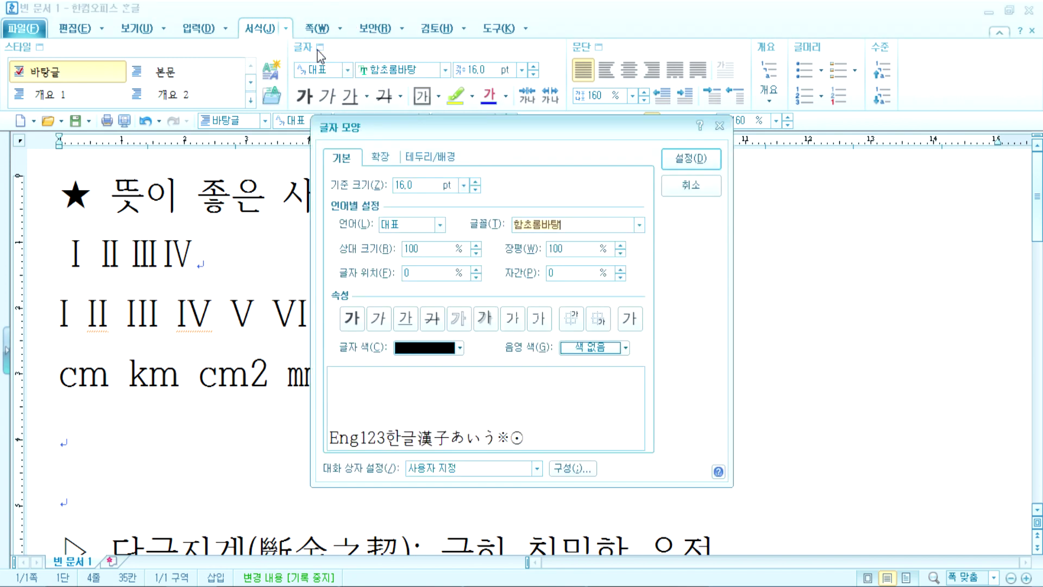
left_click_drag(419, 136, 617, 76)
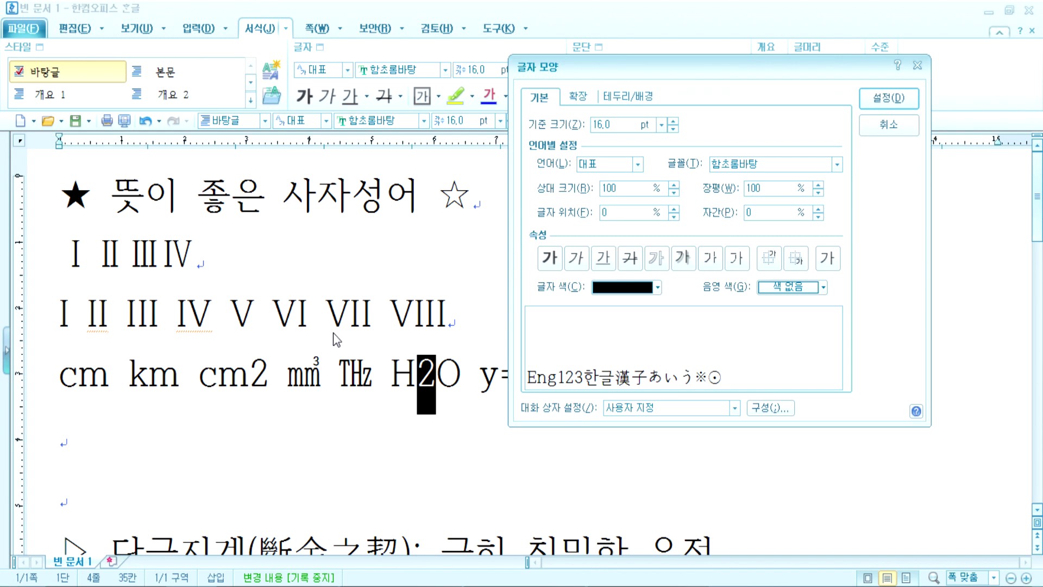
key("Escape")
left_click(433, 379)
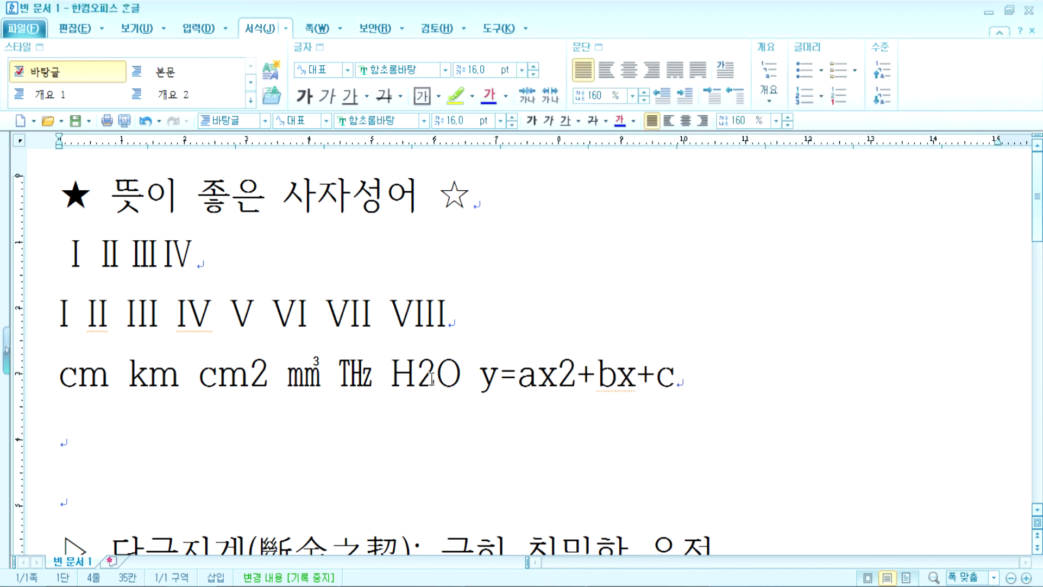
left_click_drag(419, 380, 434, 377)
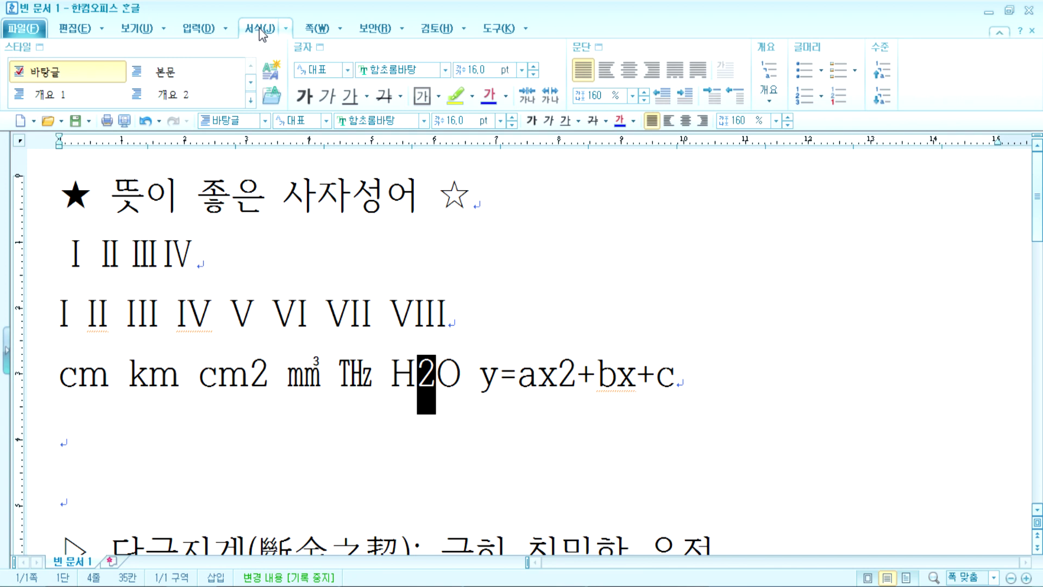
Step: Turn on subscript for the 2 in H2O, reopening Character Shape with Alt+L to set it again
left_click(324, 50)
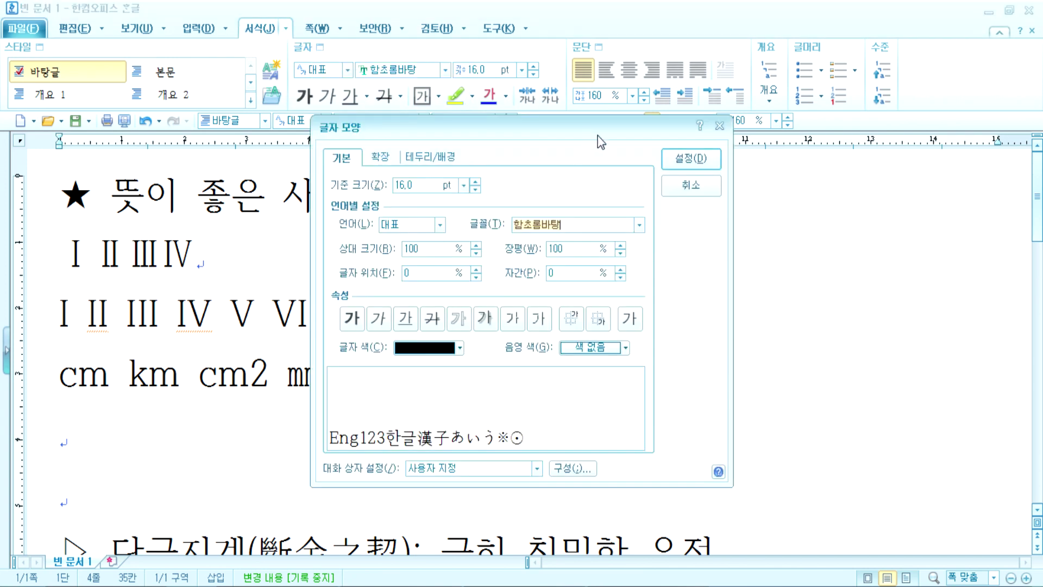
left_click_drag(568, 126, 722, 53)
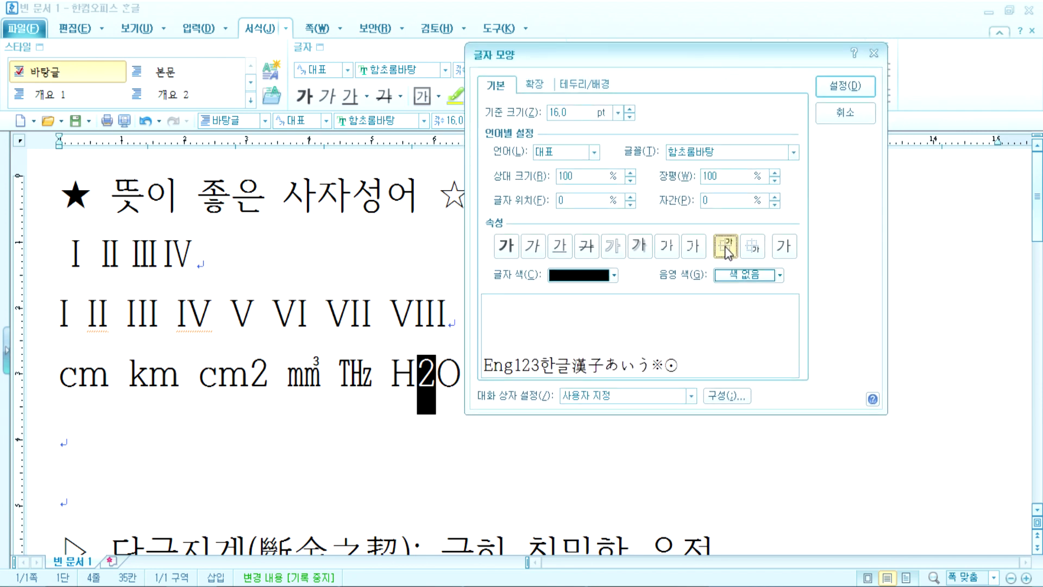
left_click(753, 256)
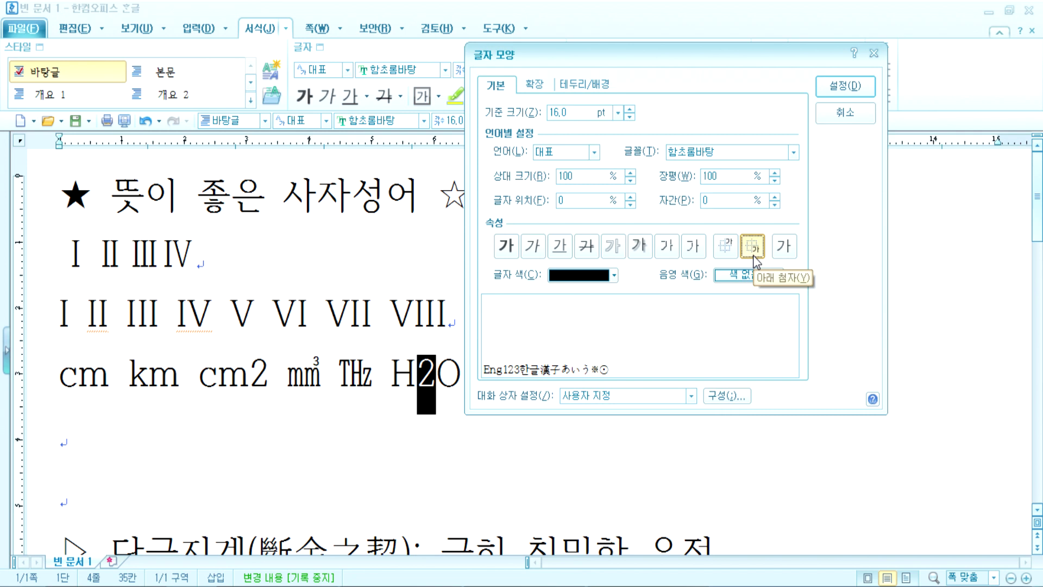
left_click(850, 88)
left_click(438, 401)
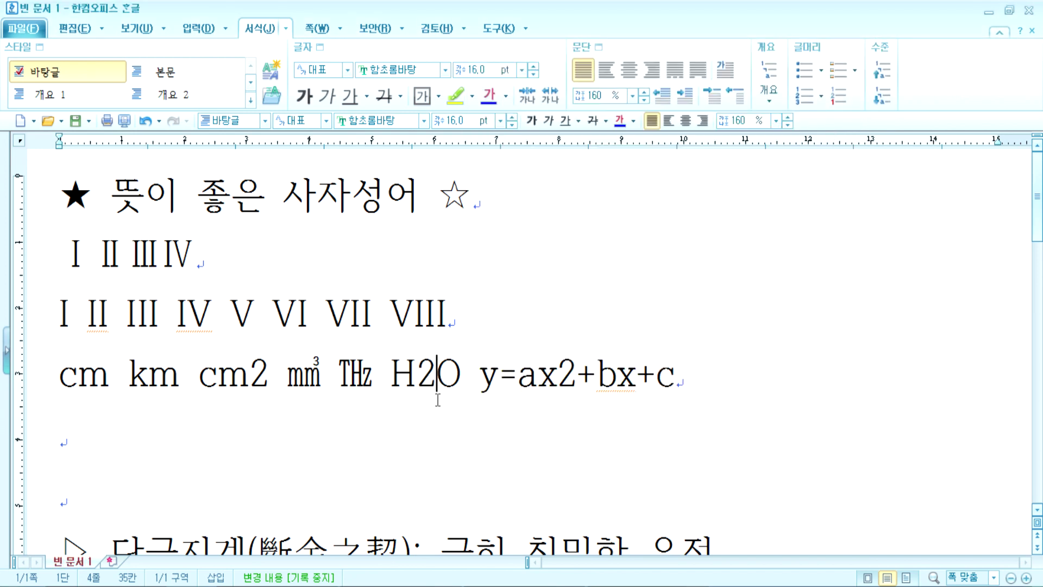
left_click_drag(420, 387, 432, 383)
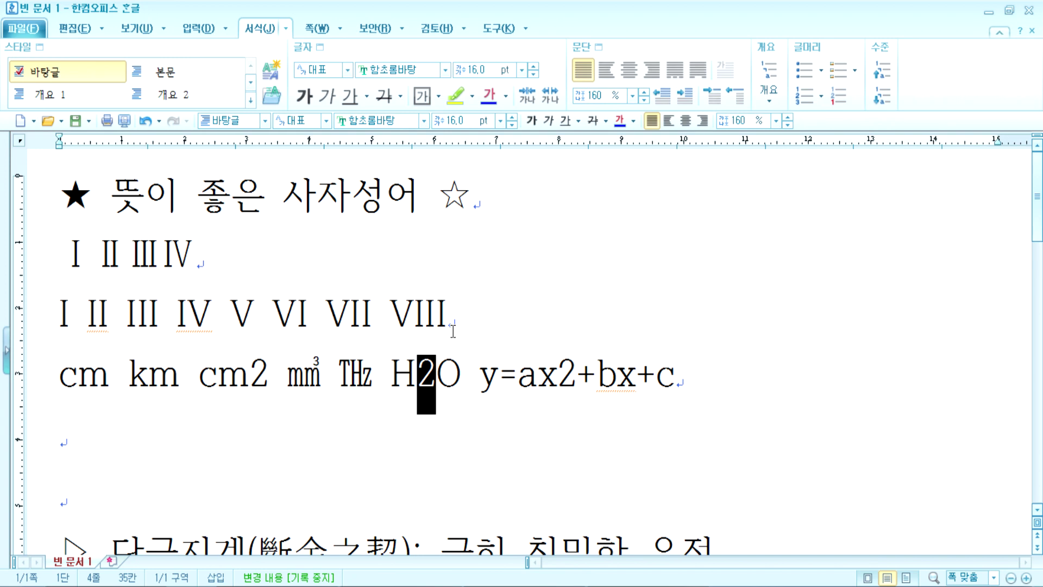
key("alt+l")
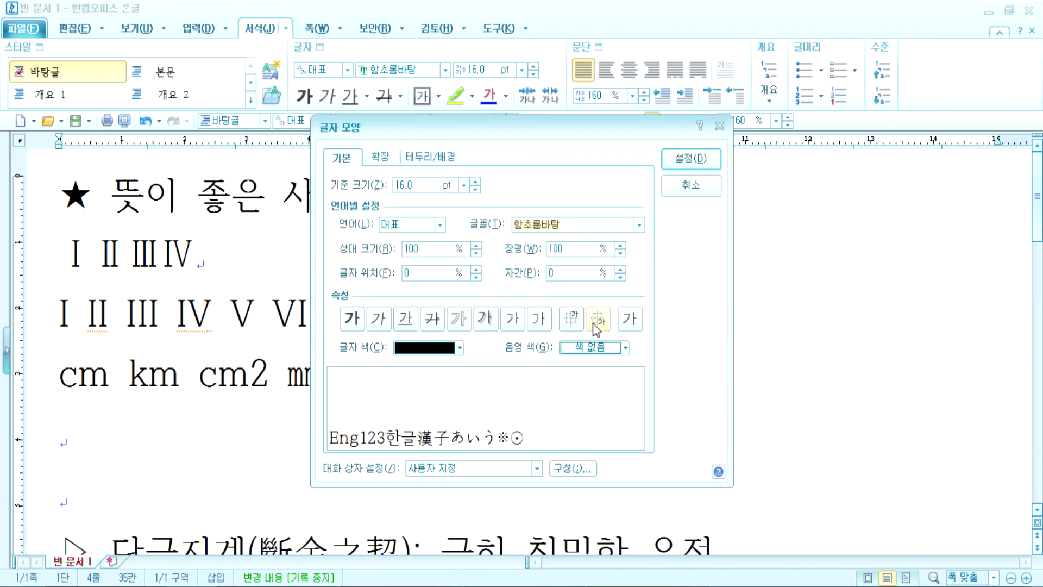
left_click(595, 320)
left_click_drag(576, 126, 672, 28)
Step: Apply subscript to H2O's 2, then make the 2 in ax2 a superscript via Character Shape
left_click(787, 60)
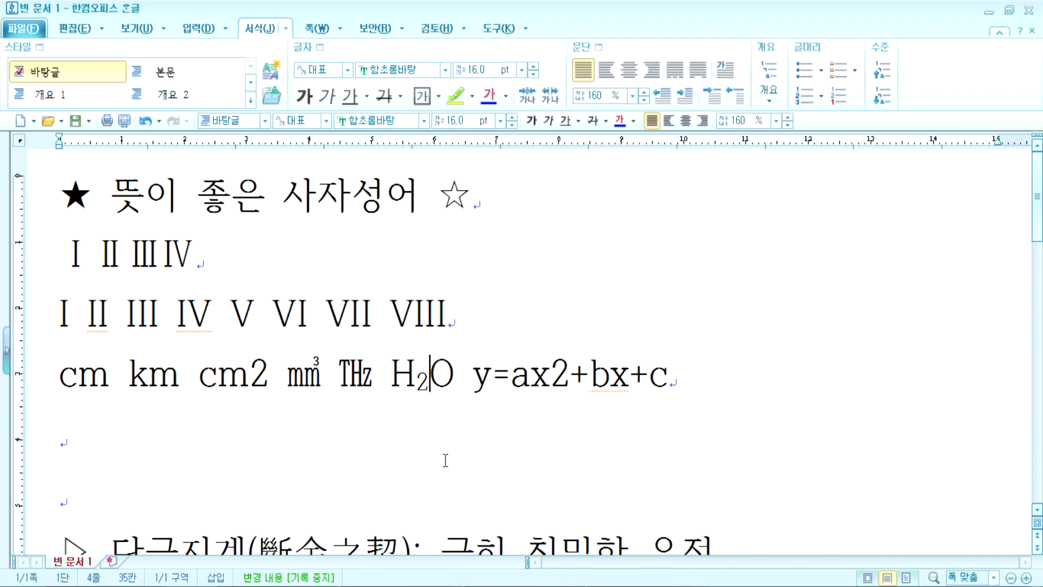
left_click_drag(553, 373, 564, 372)
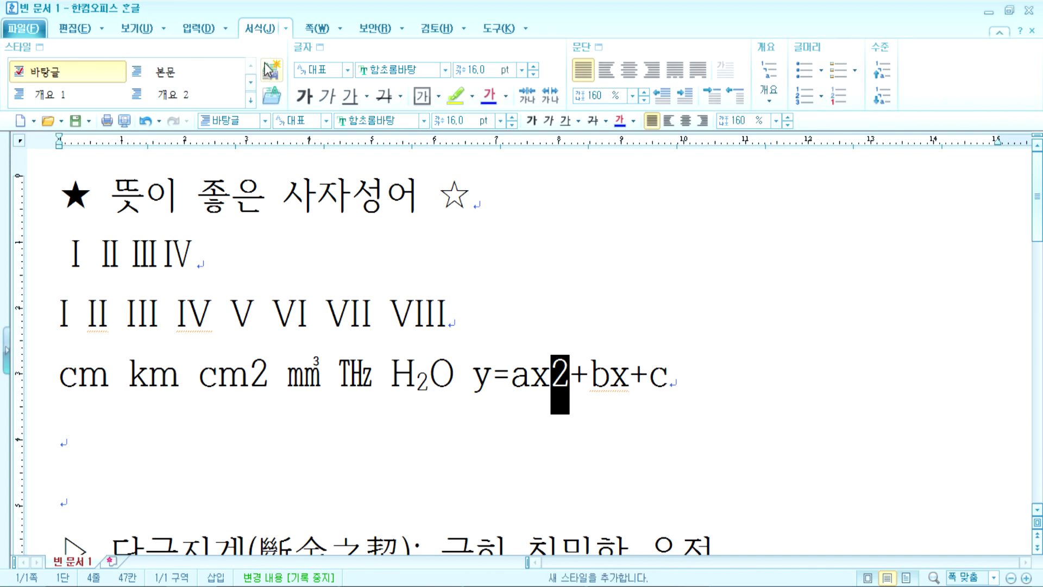
left_click(320, 47)
left_click_drag(486, 123, 187, 39)
left_click(273, 235)
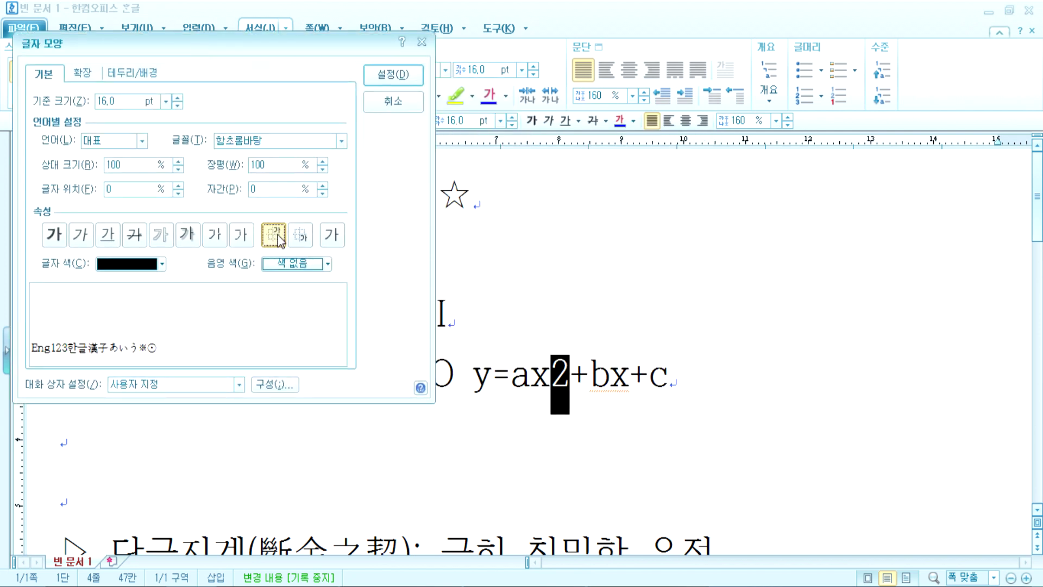
left_click(393, 76)
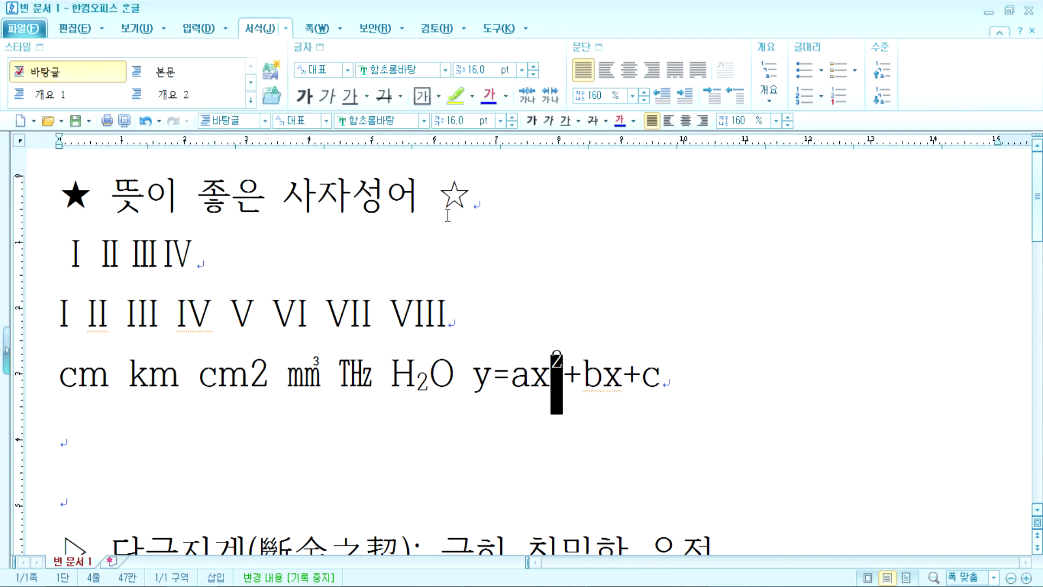
left_click(549, 384)
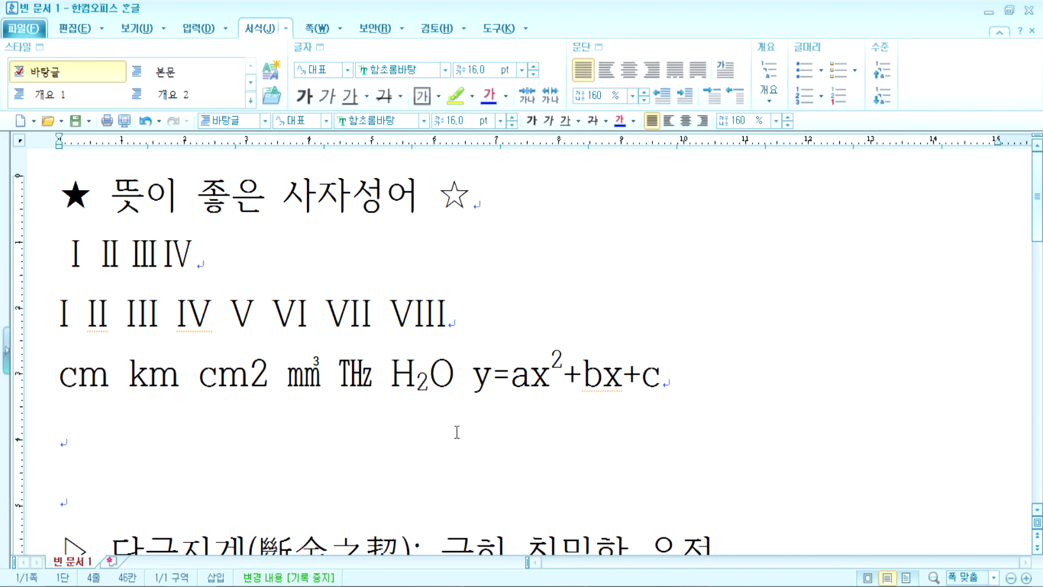
key("End")
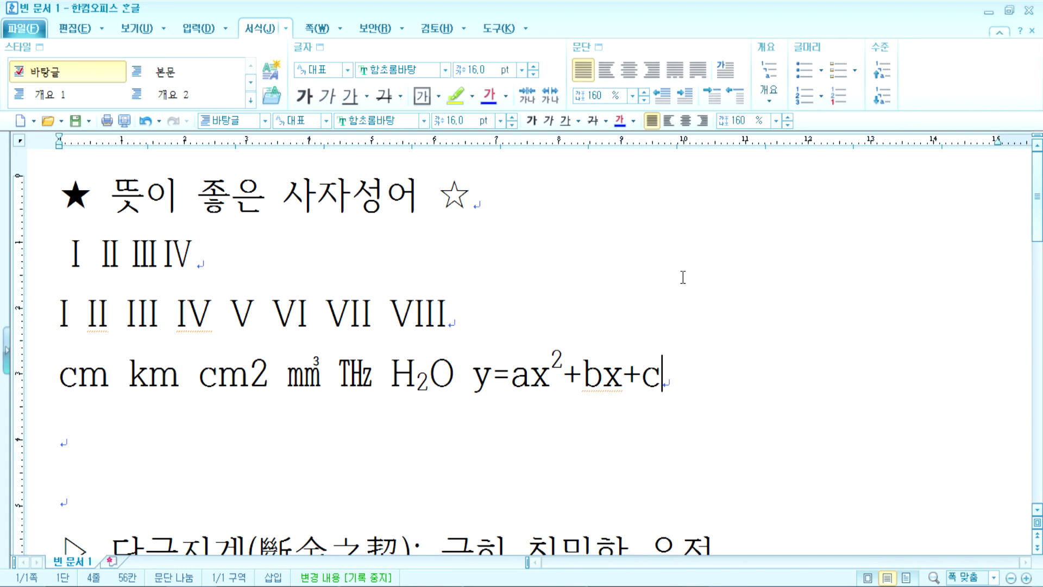
left_click_drag(417, 383, 428, 380)
left_click(390, 381)
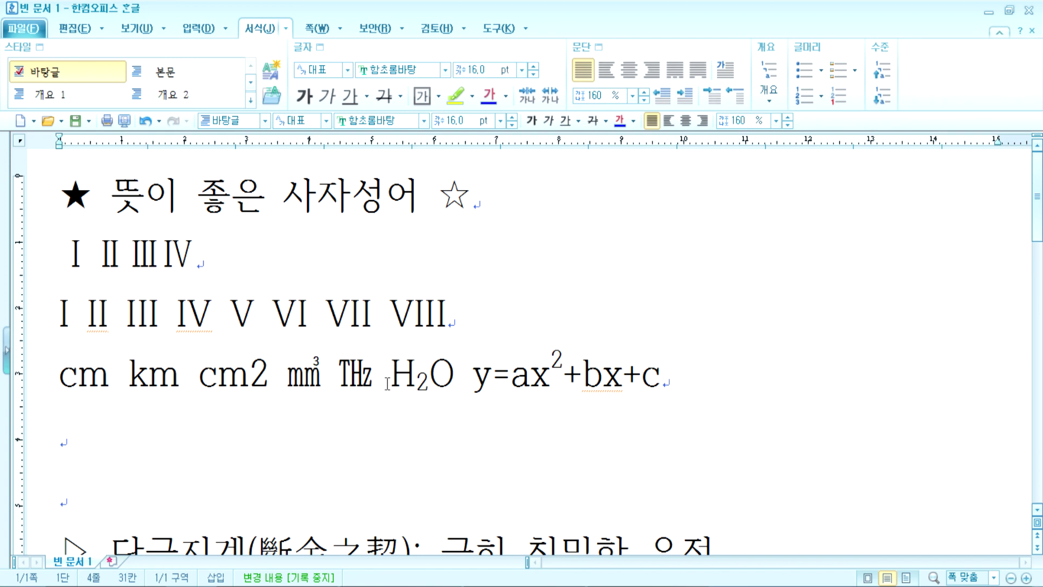
left_click(112, 435)
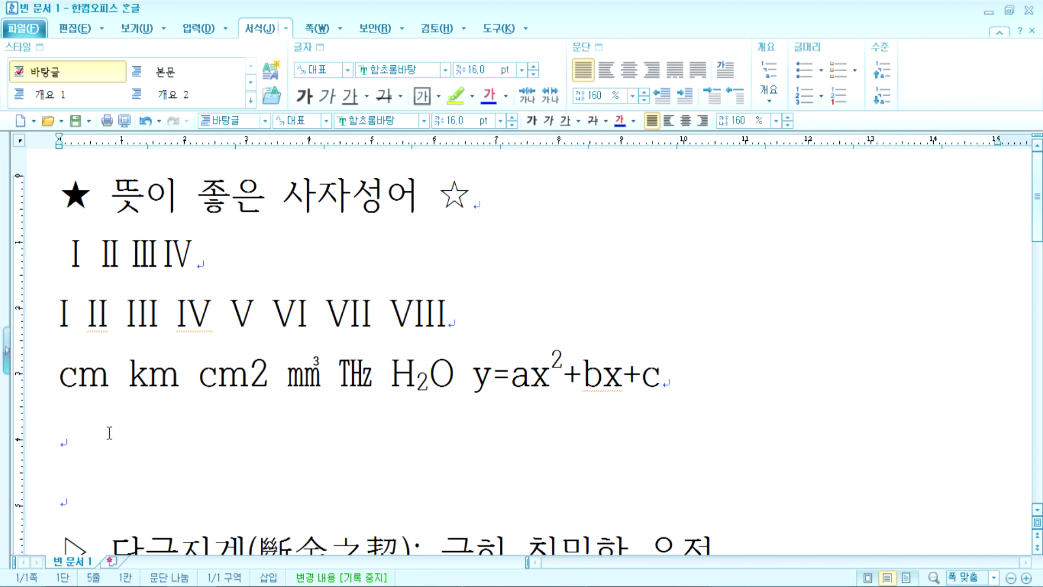
Step: Switch to the Insert ribbon tab and expand its dropdown list of insert commands
left_click(70, 28)
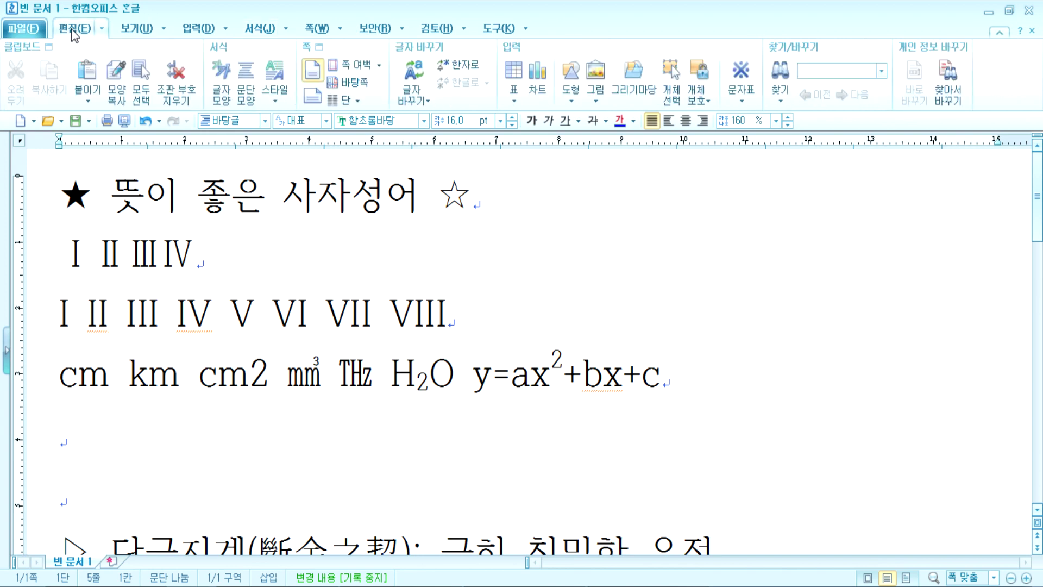
left_click(199, 29)
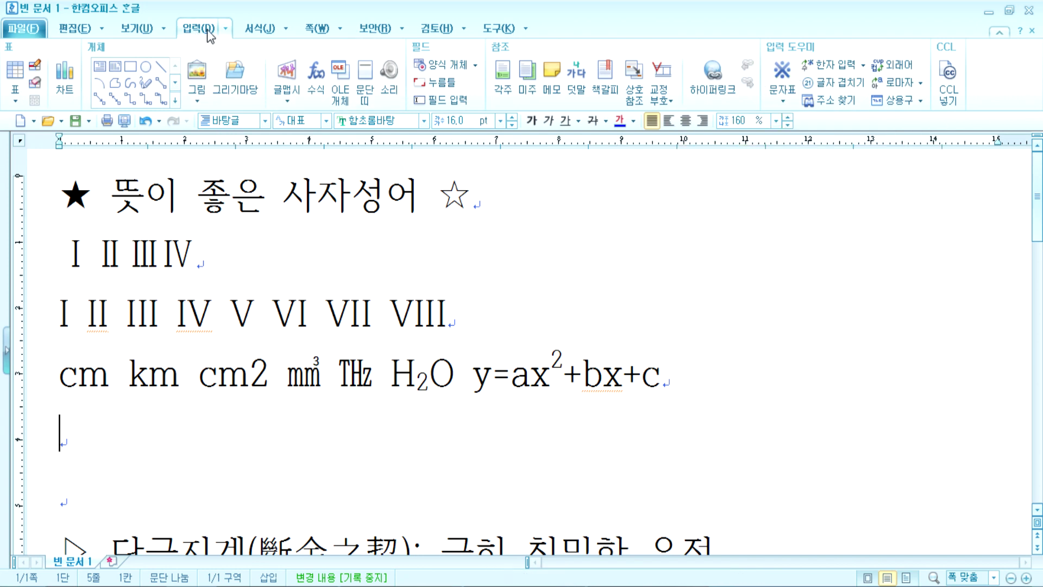
left_click(225, 28)
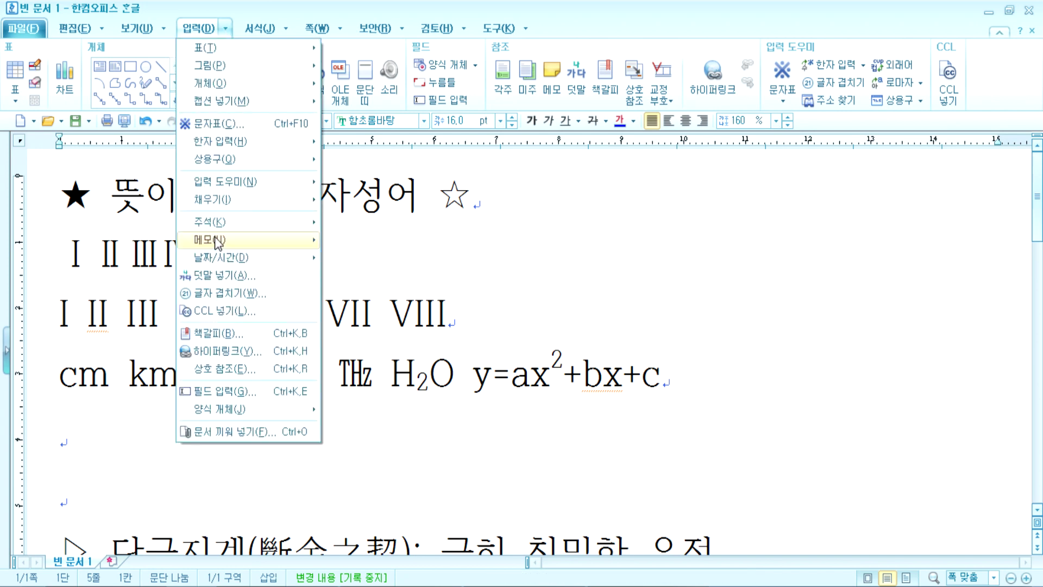
mouse_move(216, 240)
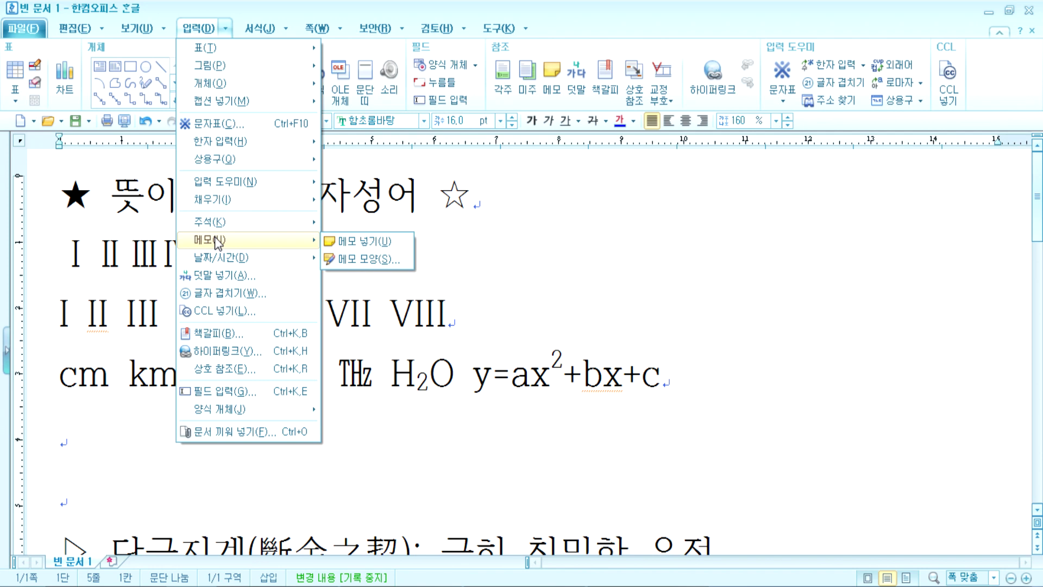
left_click(159, 150)
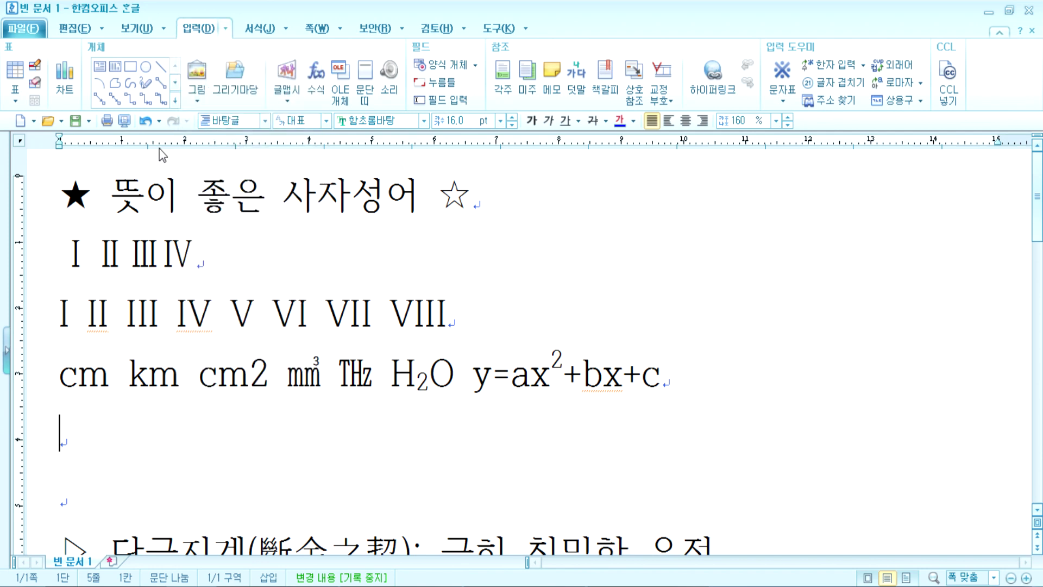
left_click(130, 30)
left_click(212, 28)
left_click(255, 28)
left_click(198, 28)
left_click(224, 28)
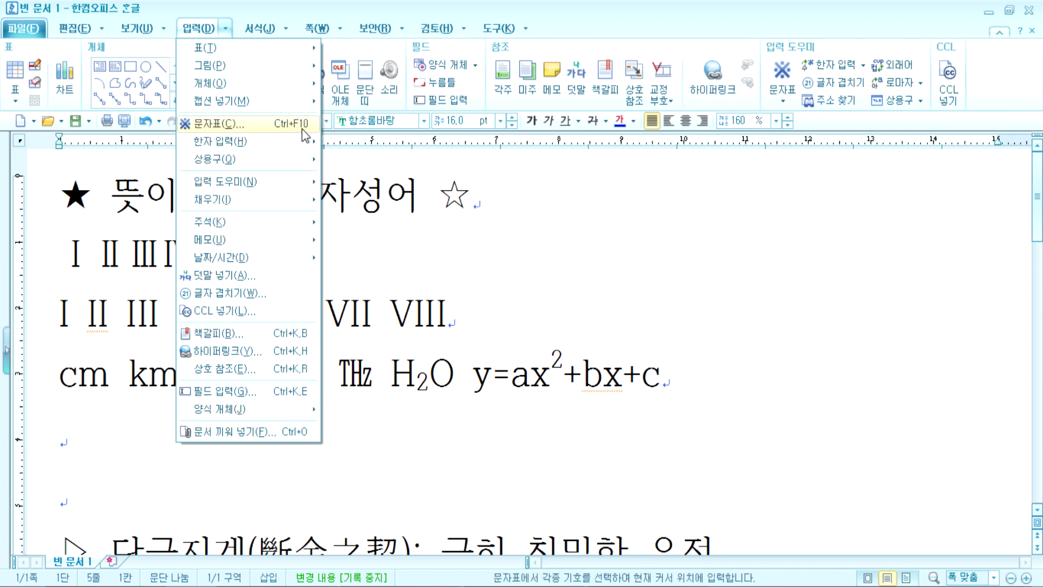
Step: Open the character map twice and dismiss it both times without inserting anything
left_click(303, 128)
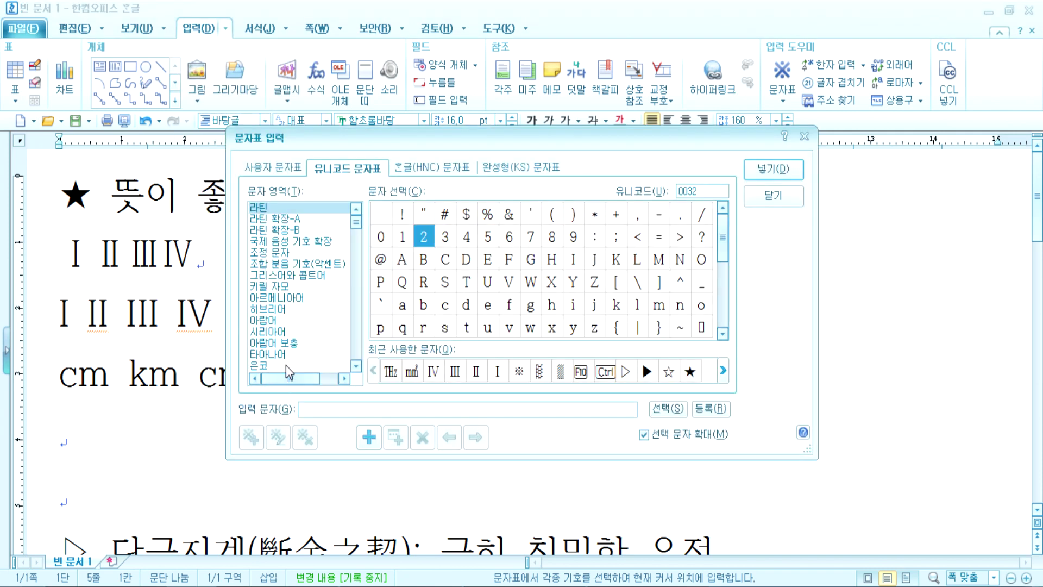
key("Escape")
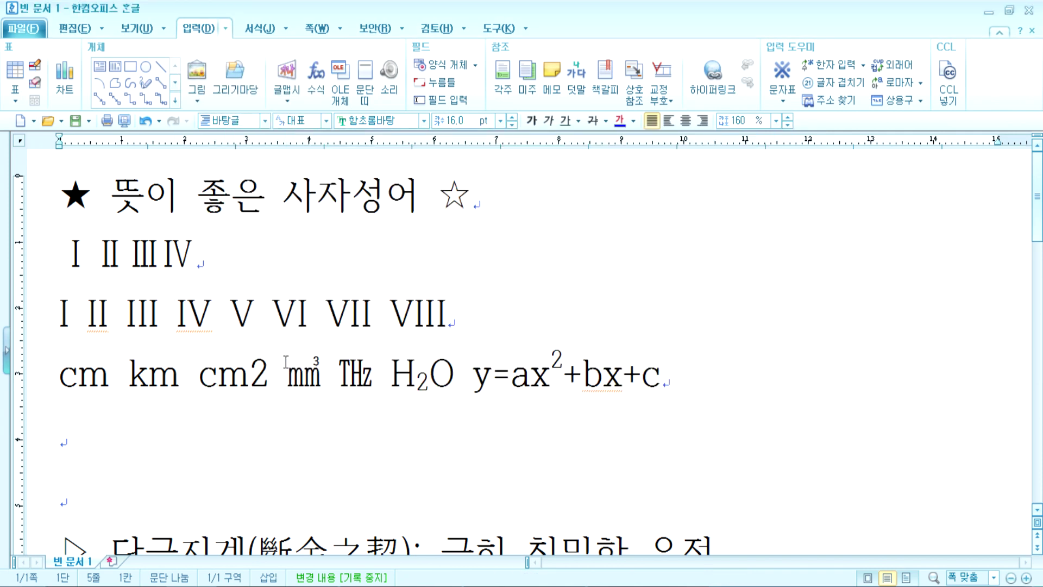
key("ctrl+F10")
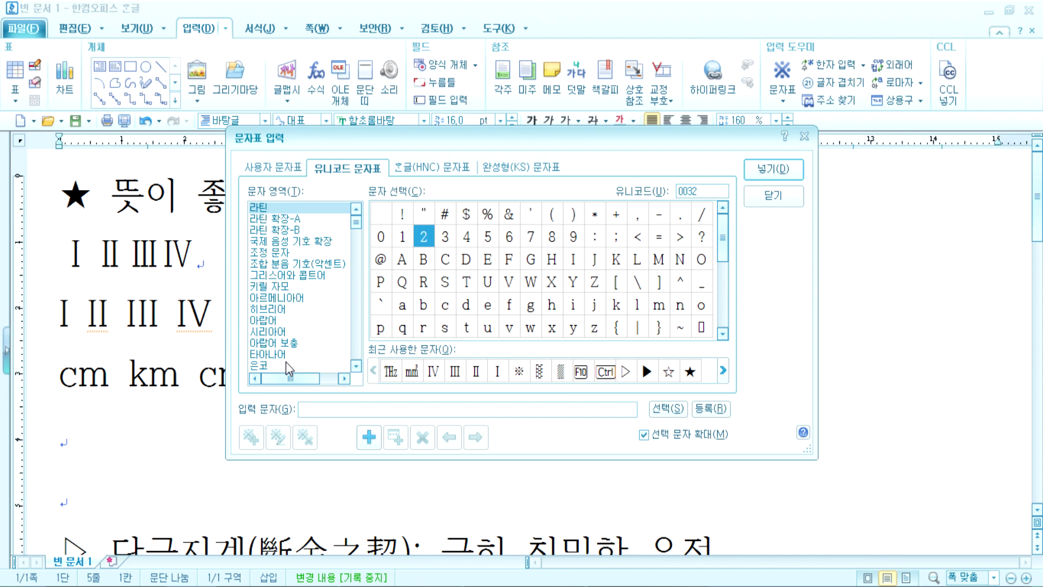
key("Escape")
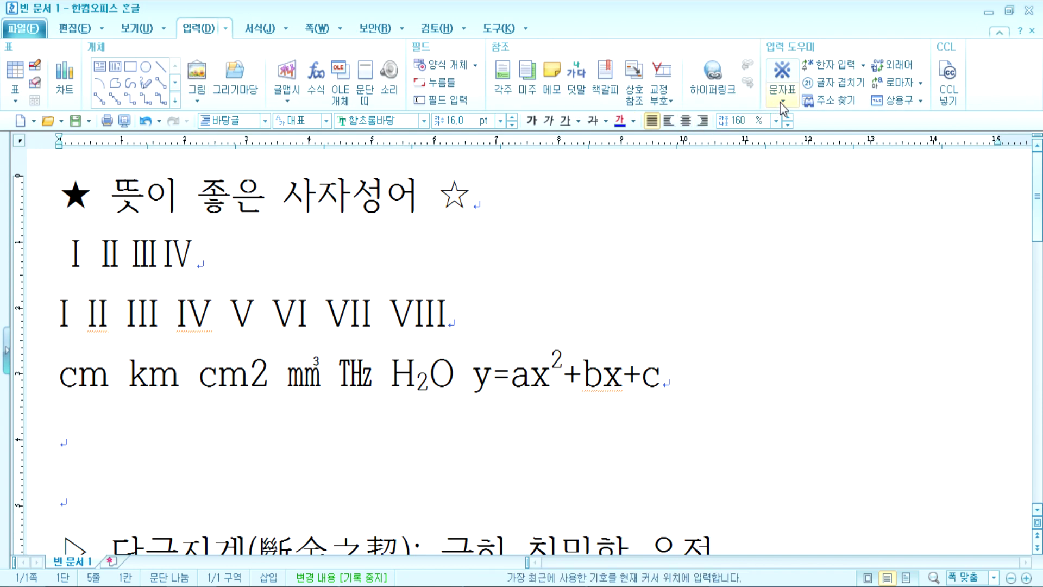
Step: Open the character map from the Input menu and compare the HNC, user, Unicode and KS tables
left_click(225, 28)
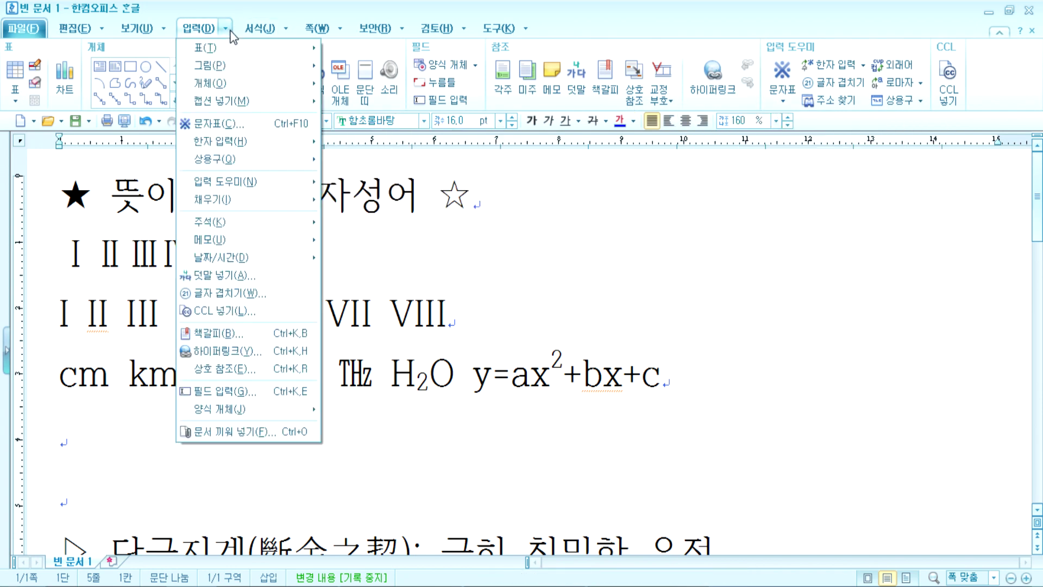
left_click(237, 124)
left_click(420, 172)
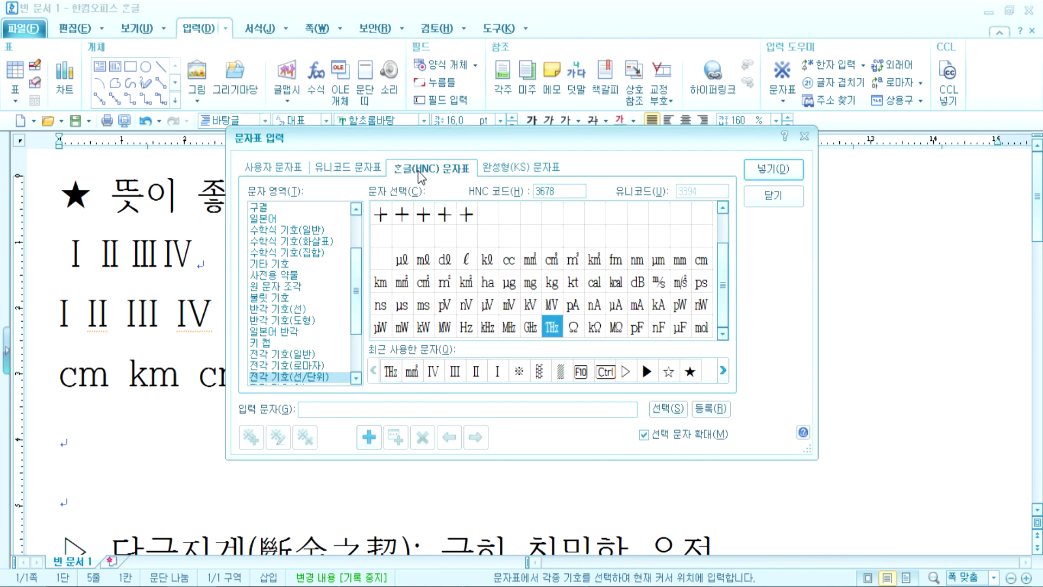
left_click(281, 171)
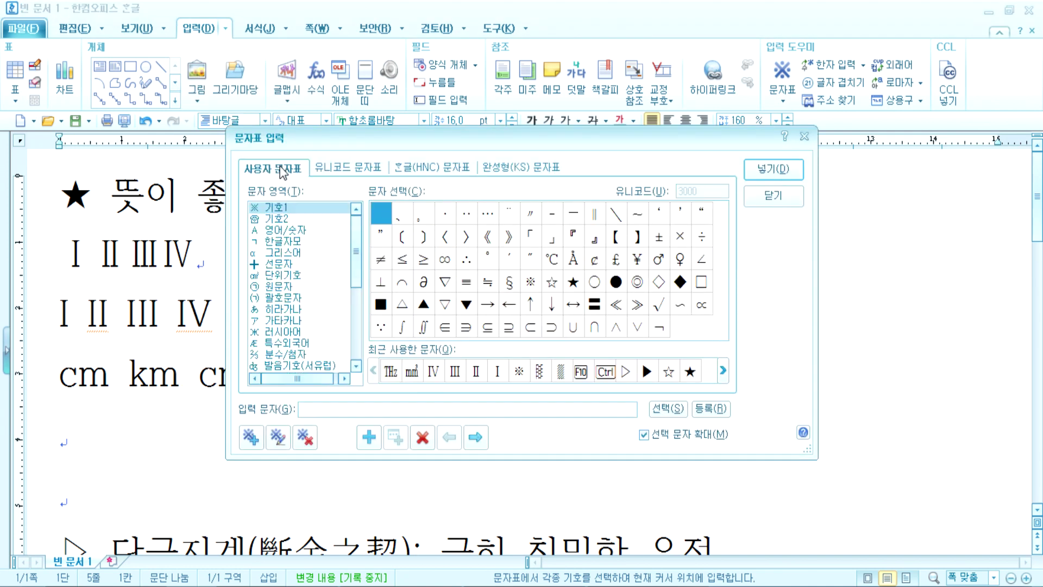
left_click(327, 170)
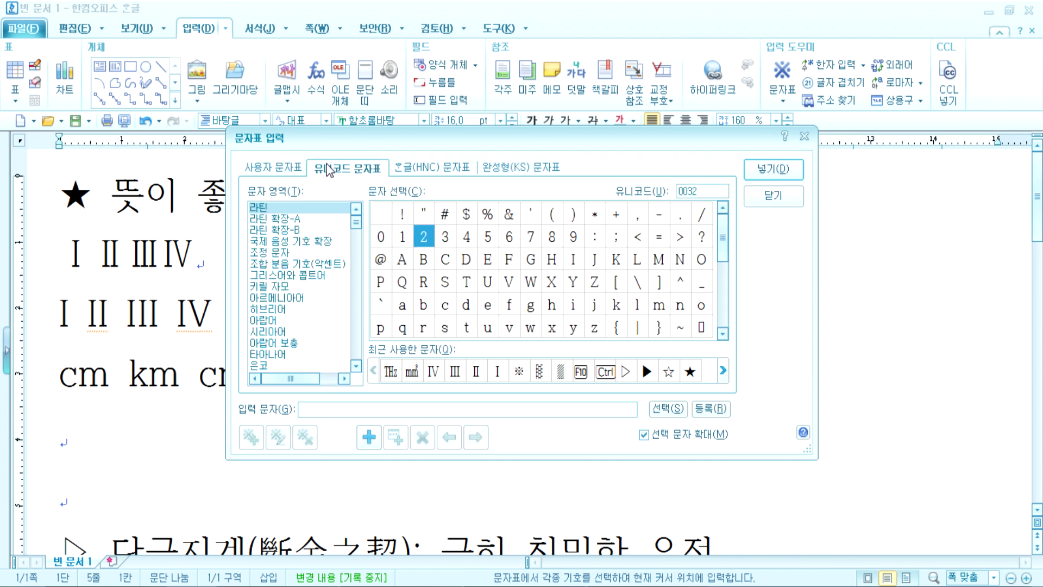
left_click(406, 173)
left_click(504, 171)
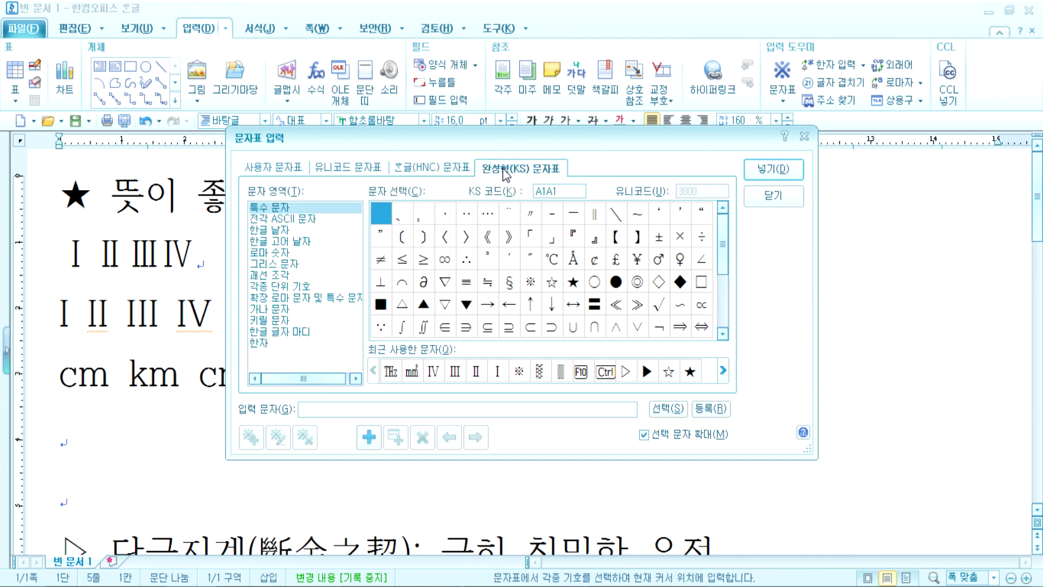
left_click(409, 171)
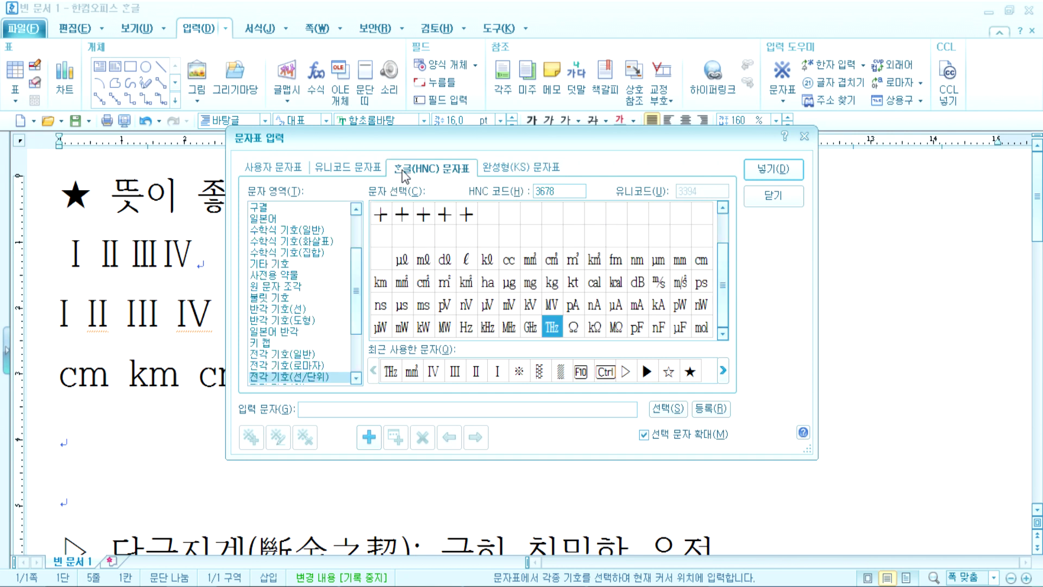
left_click(301, 355)
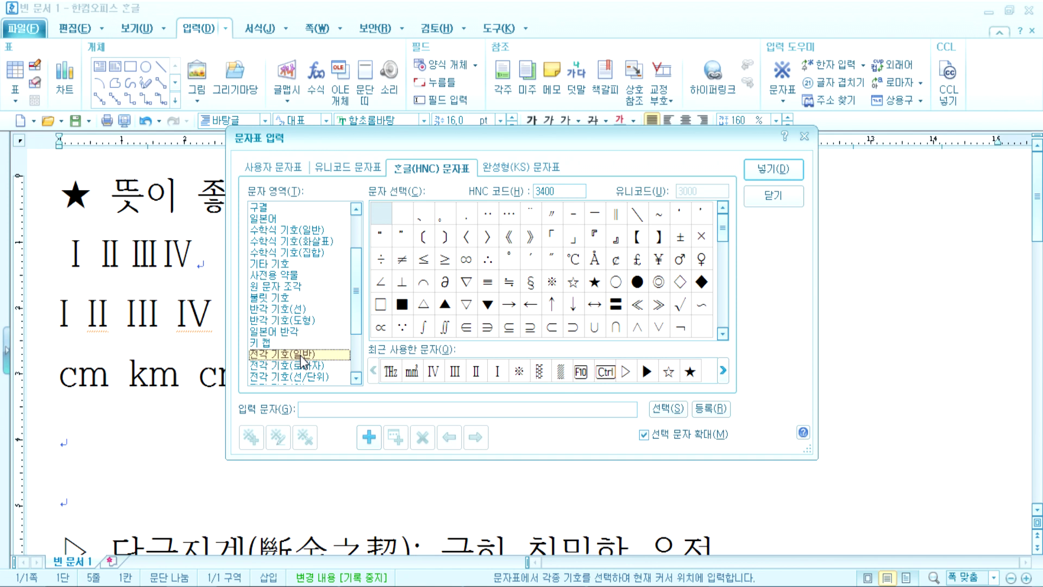
Step: Cycle through the symbol tables and end on the Unicode table's Latin range
left_click(281, 170)
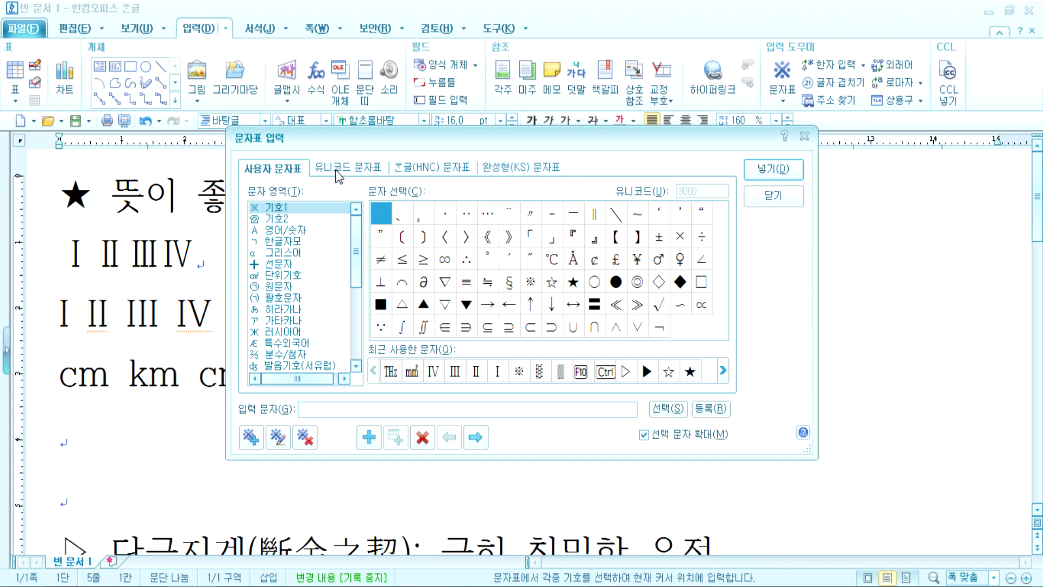
left_click(337, 172)
left_click(421, 172)
left_click(497, 172)
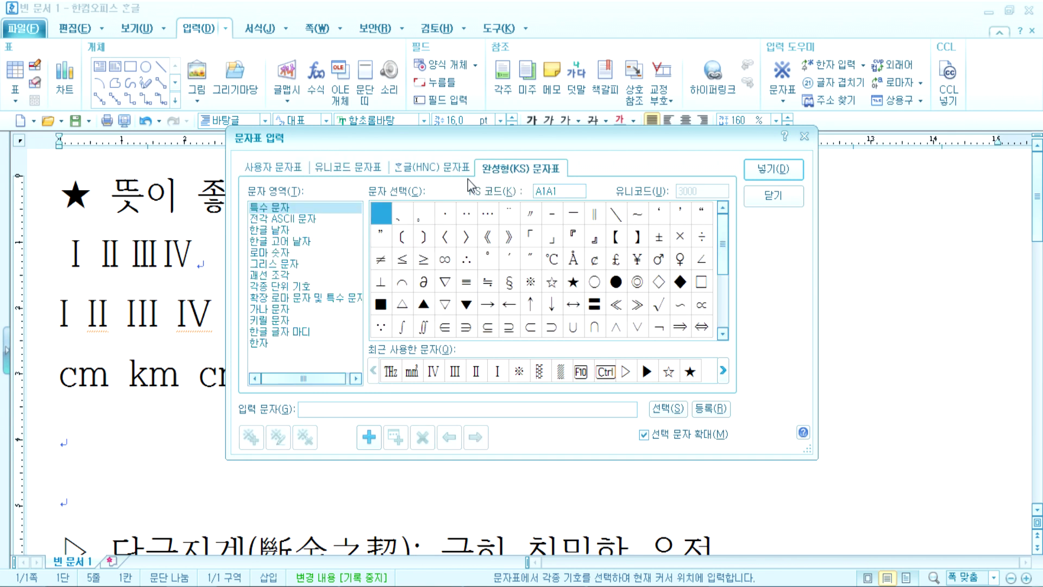
left_click(433, 170)
left_click(348, 169)
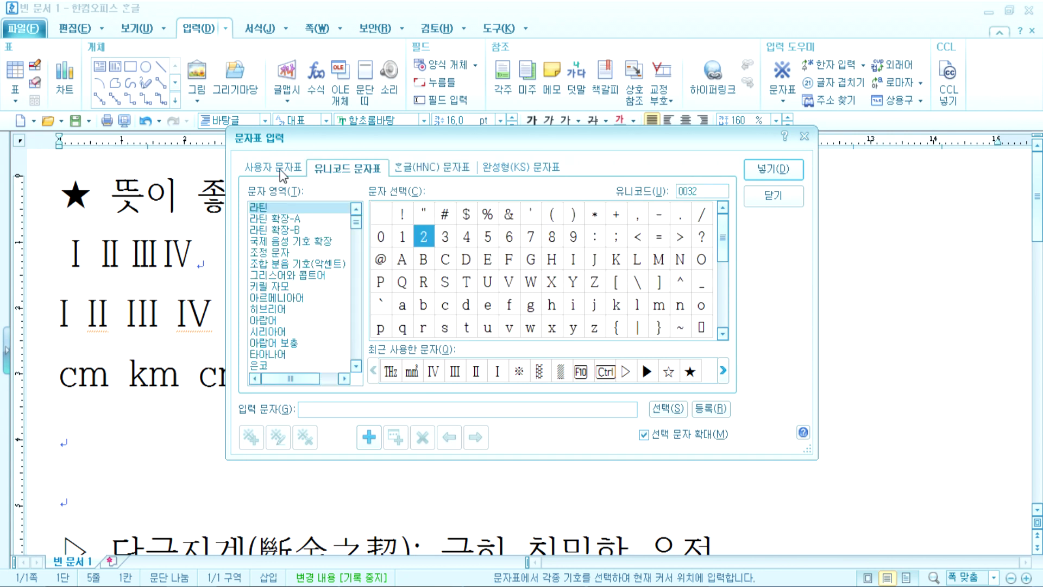
left_click(267, 170)
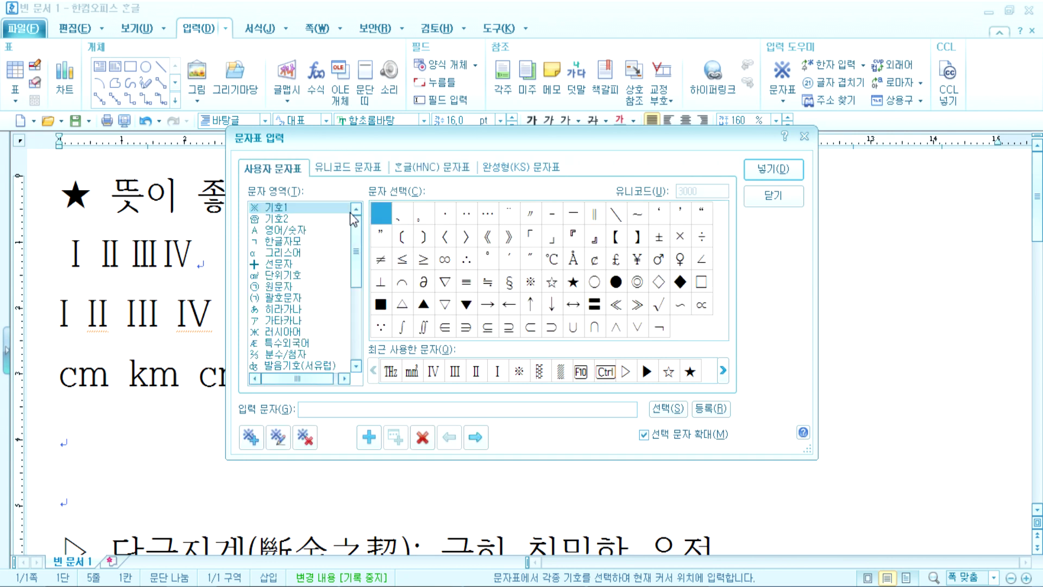
left_click(350, 169)
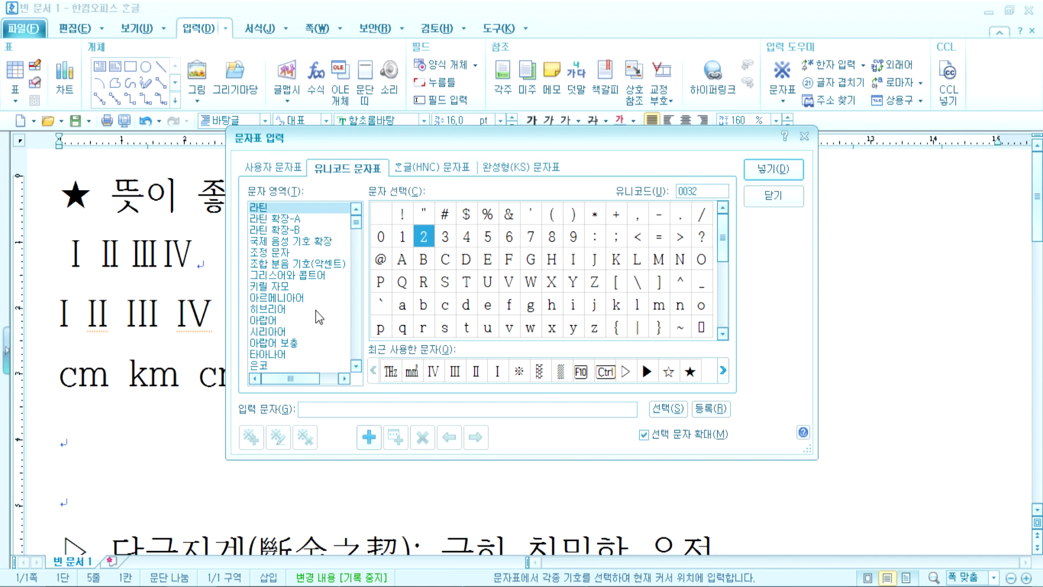
Step: Browse ranges from 사용자 영역 보충-B and 한글 호환 영역 through 산가지 to 태현경 기호
left_click_drag(358, 229, 362, 373)
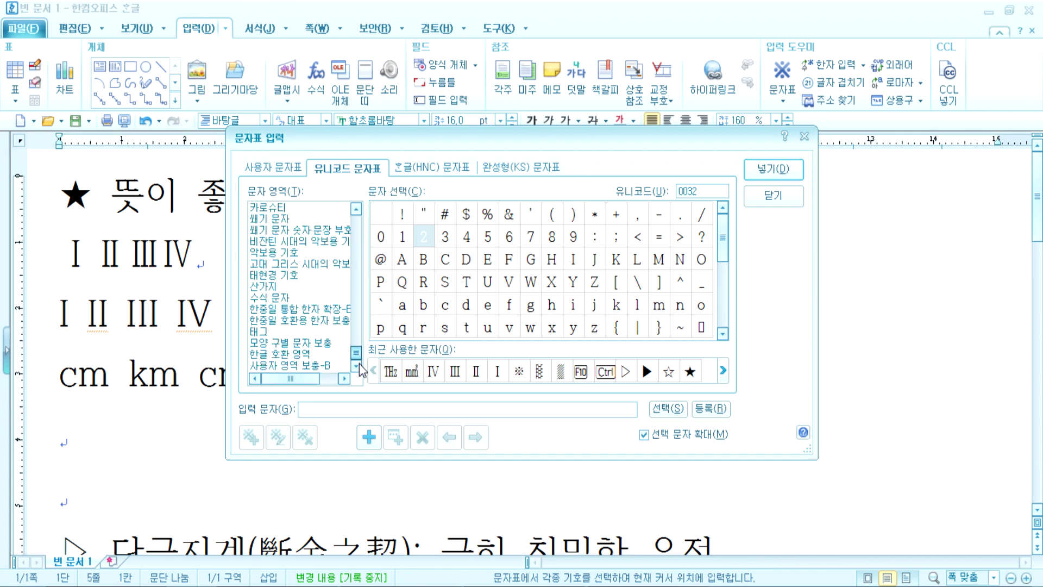
left_click(312, 366)
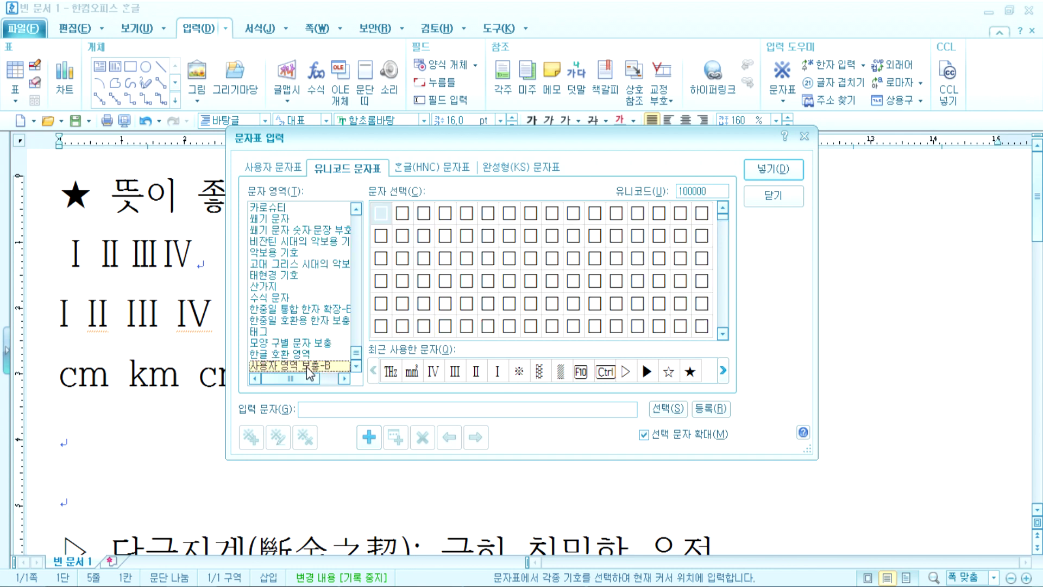
left_click(298, 356)
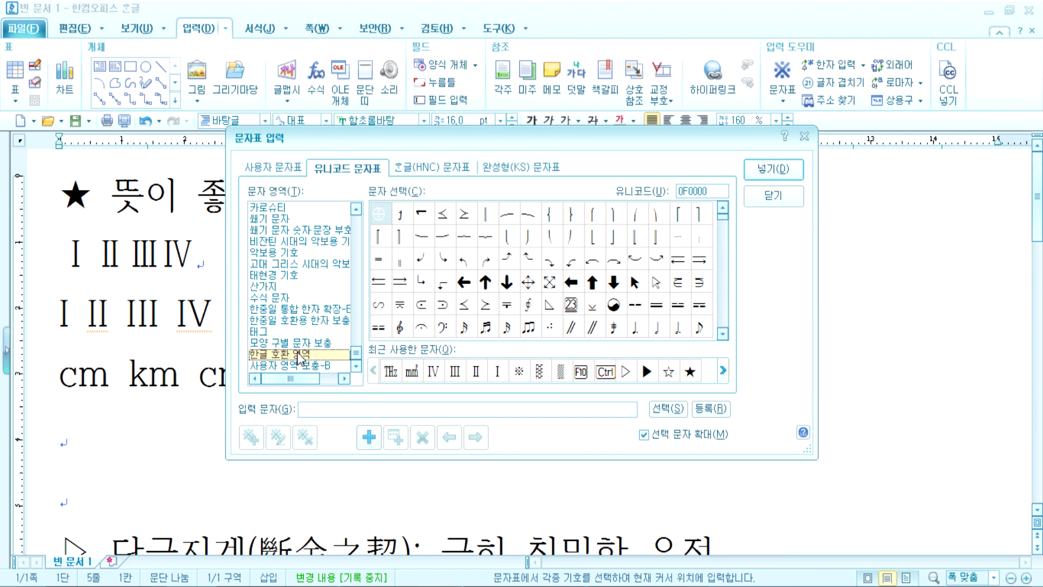
left_click(302, 343)
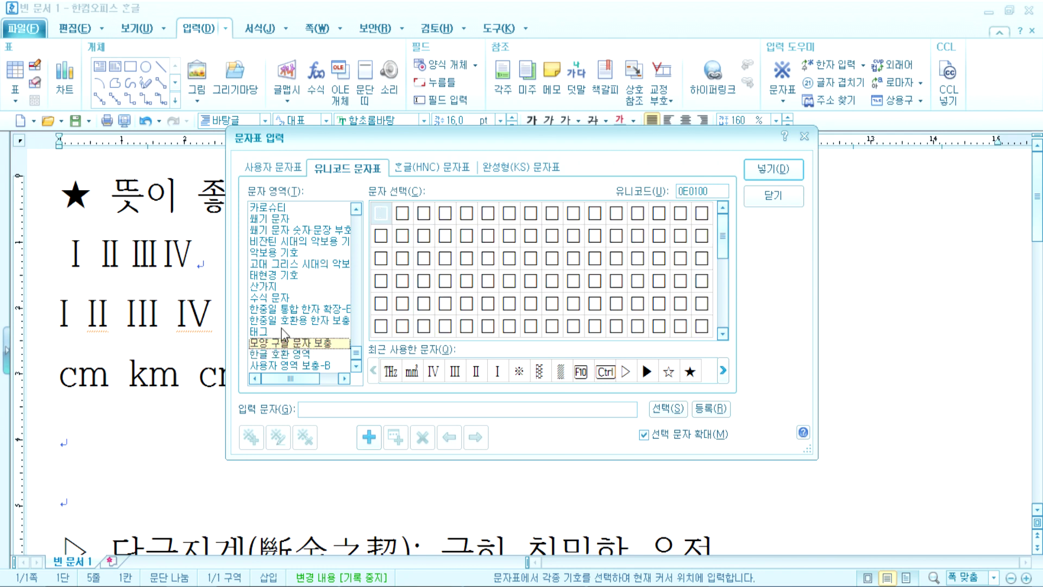
left_click(286, 331)
left_click(285, 320)
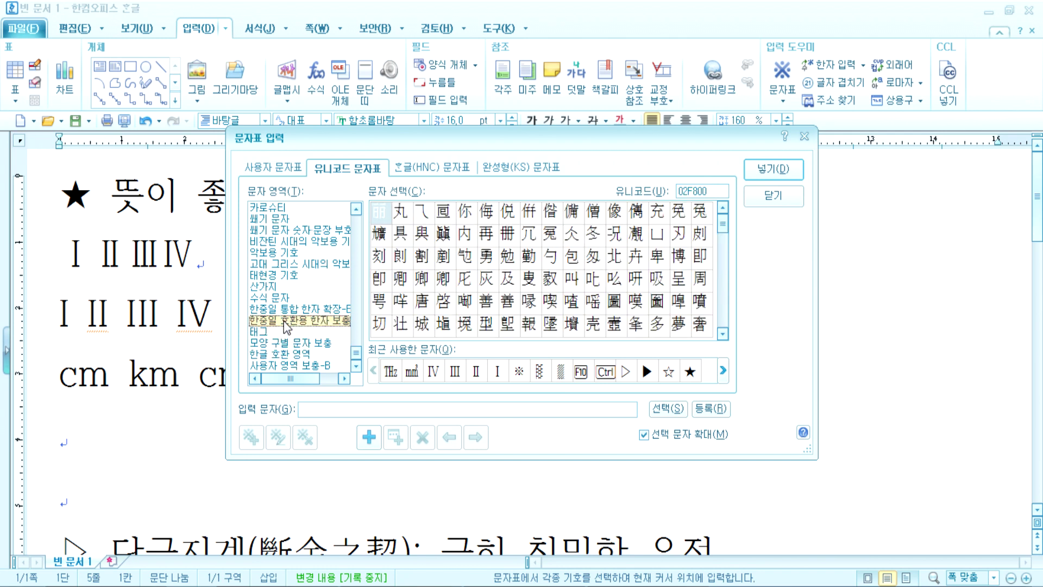
left_click(282, 307)
left_click(283, 298)
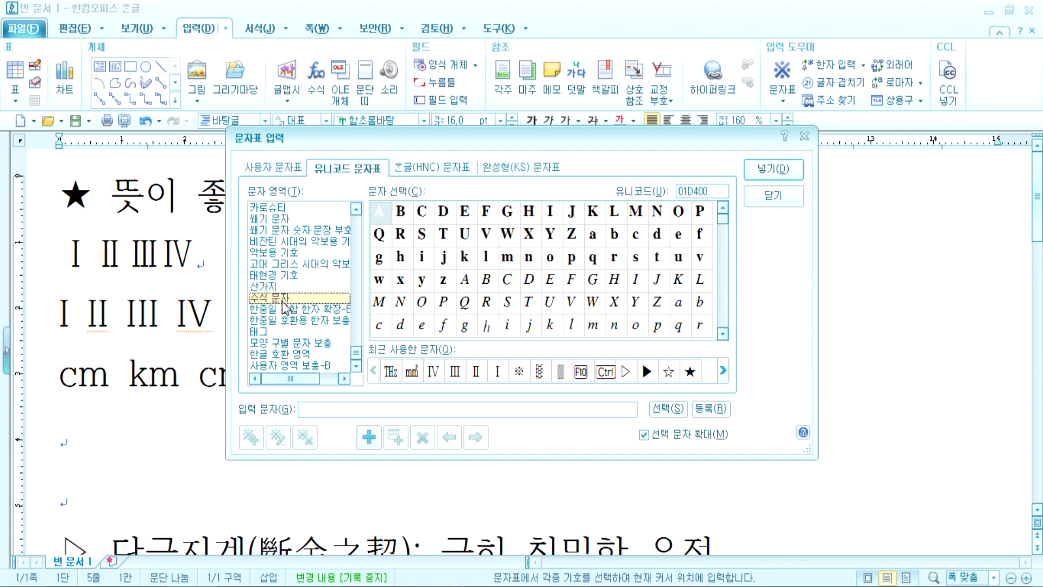
left_click(278, 286)
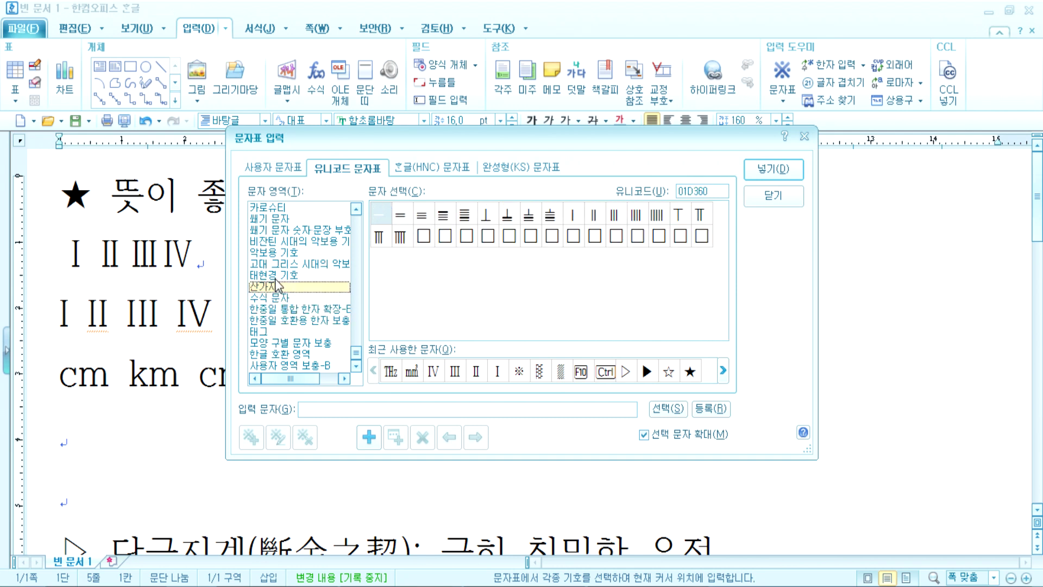
left_click(292, 275)
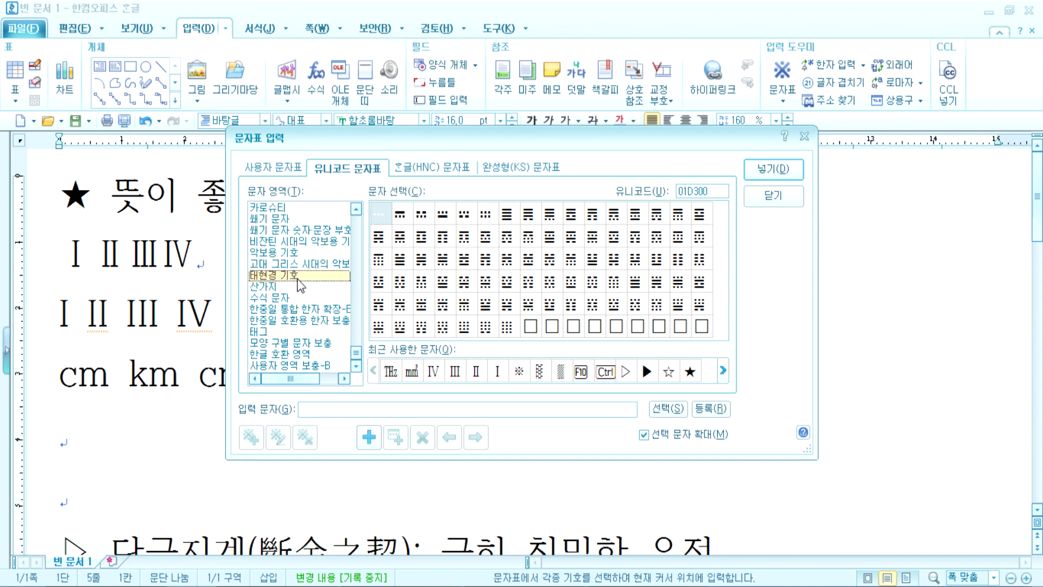
Step: View musical and Byzantine symbols, settle on cuneiform numbers and punctuation, and scroll the list up
left_click(279, 254)
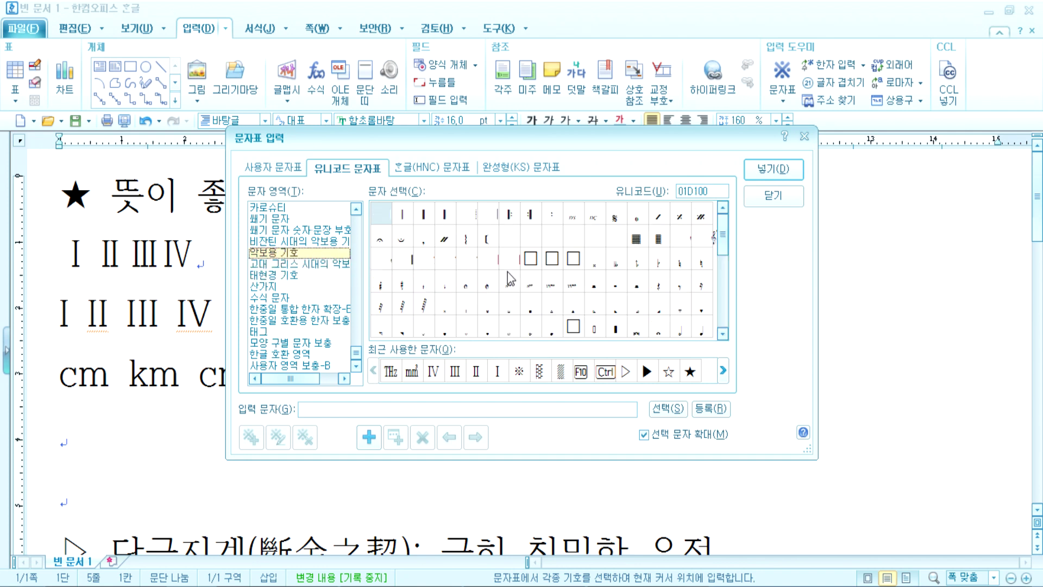
left_click_drag(722, 235, 722, 307)
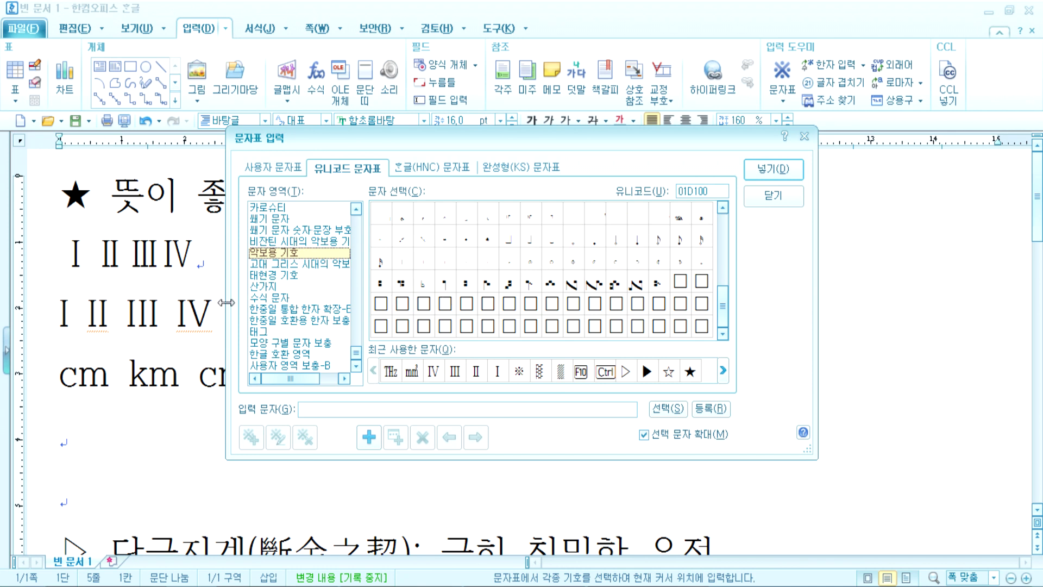
left_click(282, 245)
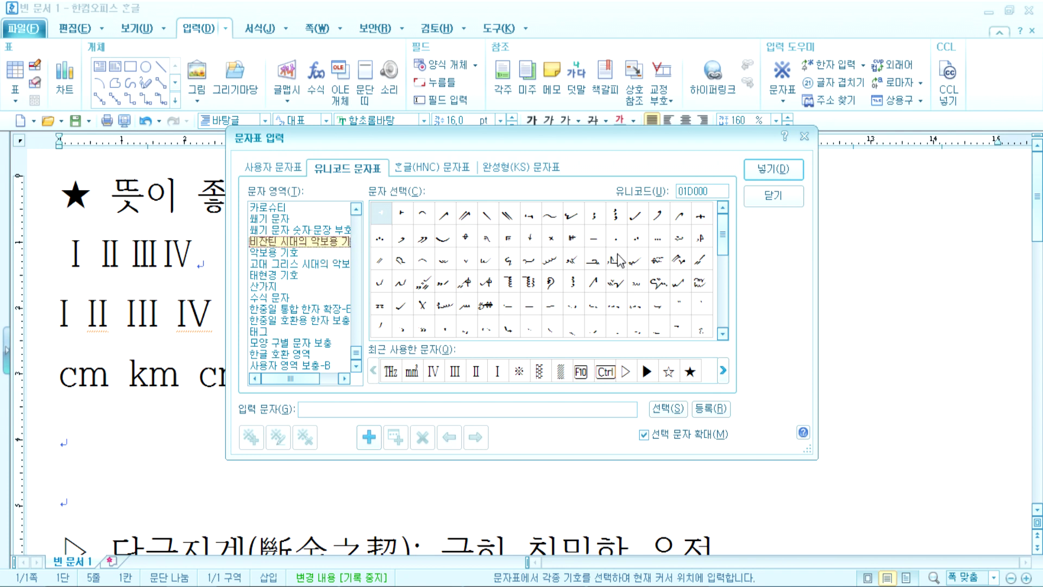
left_click_drag(723, 230, 737, 265)
left_click(299, 231)
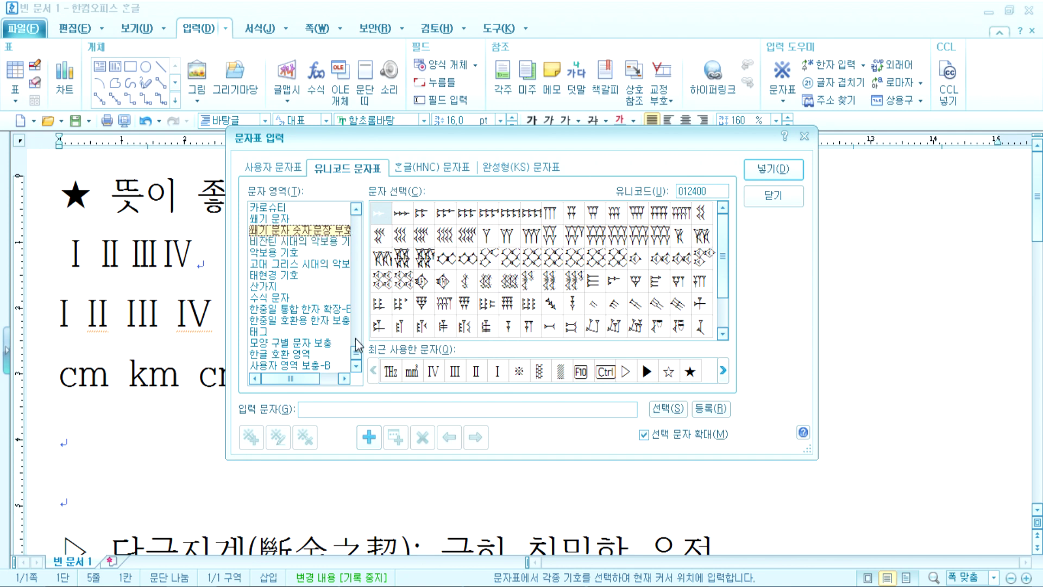
left_click(357, 209)
left_click(357, 209)
left_click(356, 209)
left_click(356, 209)
left_click(357, 209)
left_click(357, 209)
left_click(356, 208)
left_click(356, 209)
left_click(357, 209)
left_click(357, 209)
left_click(357, 209)
left_click(356, 209)
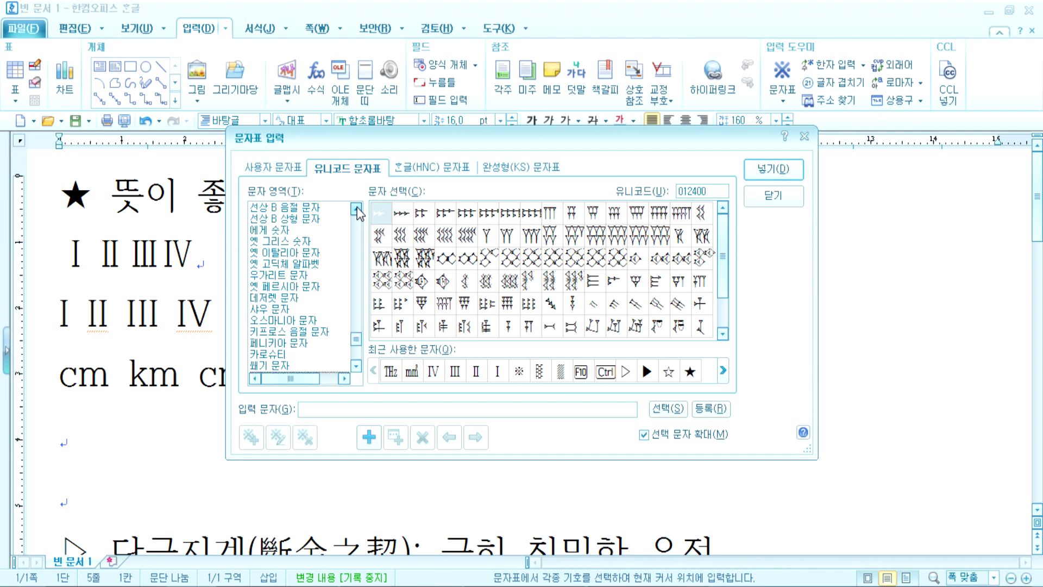
Step: Display the 옛 그리스 숫자 range, starting at code 010140
left_click(288, 241)
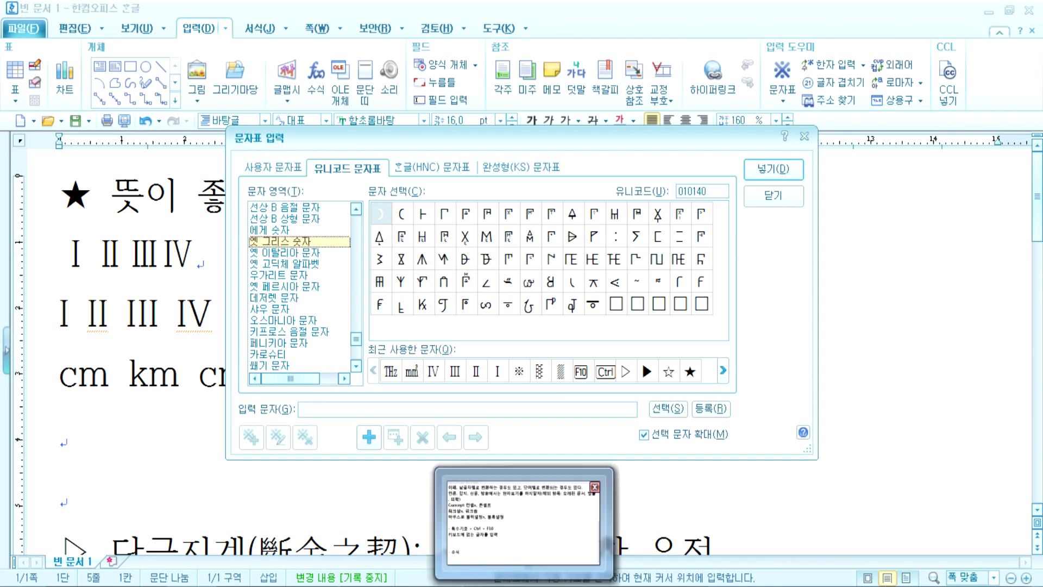
Step: Move up the range list past 한중일 호환용 꼴 and 한글 자모 확장-A to 한글 글자 마디
left_click(356, 208)
left_click(356, 208)
left_click(261, 253)
scroll(305, 277, "up", 5)
left_click(291, 309)
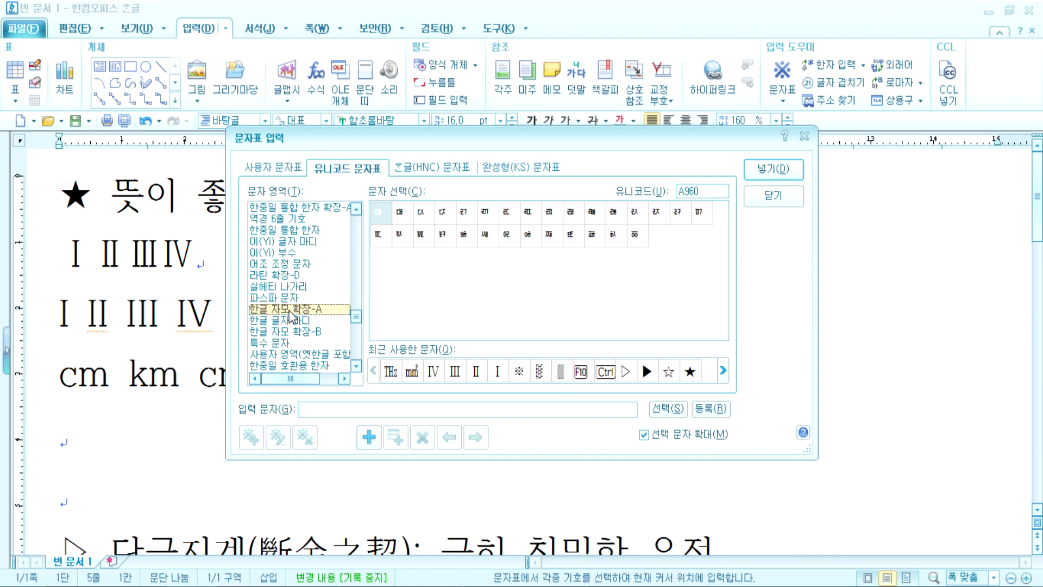
left_click(295, 320)
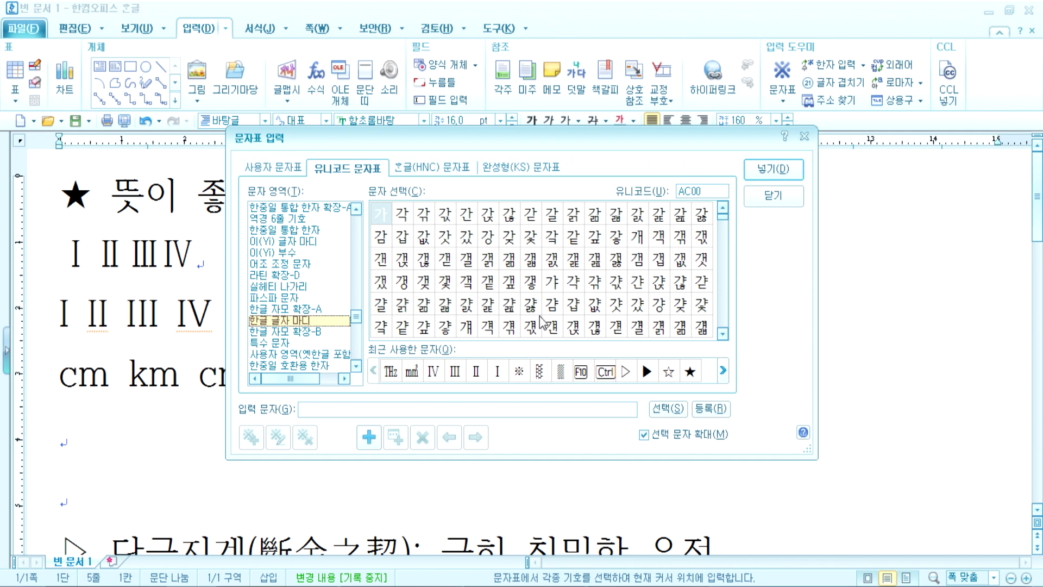
Step: Preview syllables 걆, 갵 and 갷 enlarged, then switch to 한중일 통합 한자 at 4E00
left_click(509, 314)
left_click(511, 310)
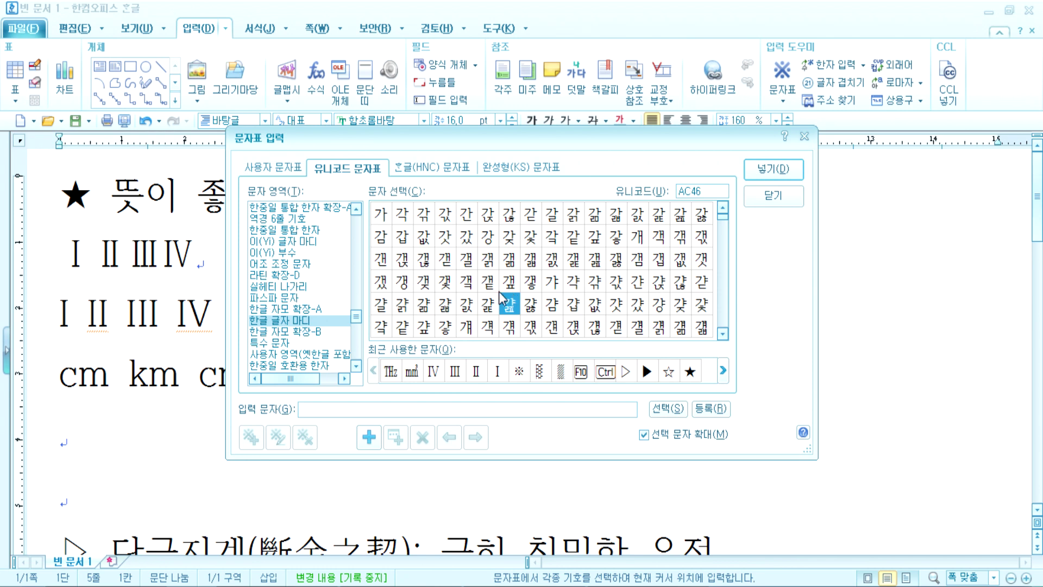
left_click(492, 294)
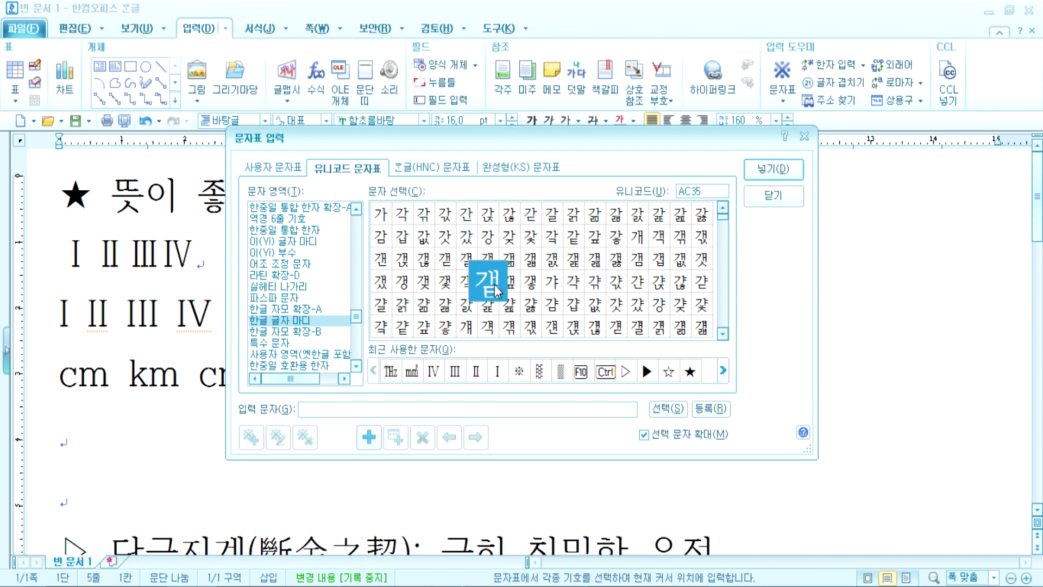
left_click(538, 283)
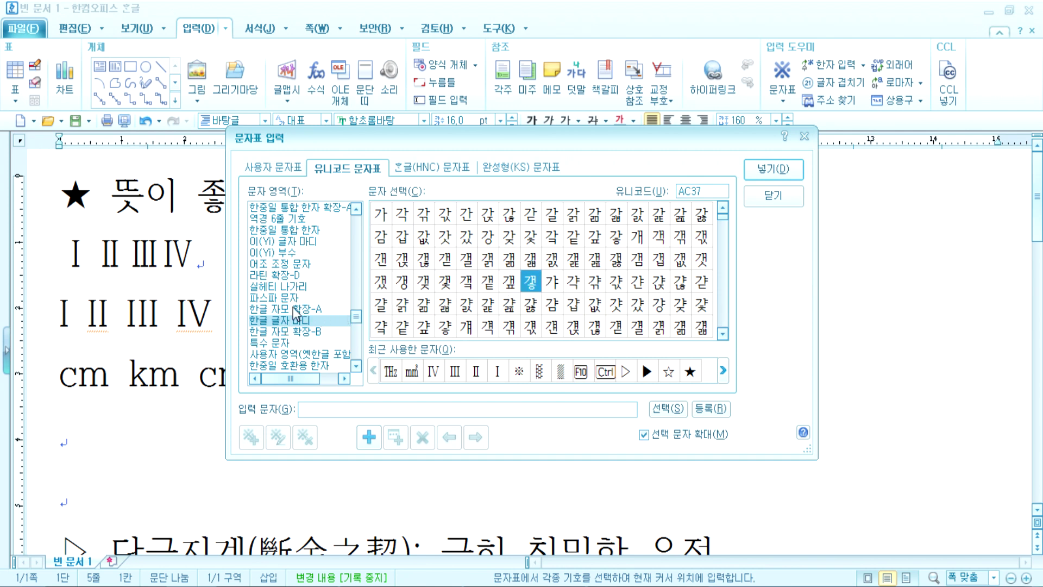
left_click(299, 231)
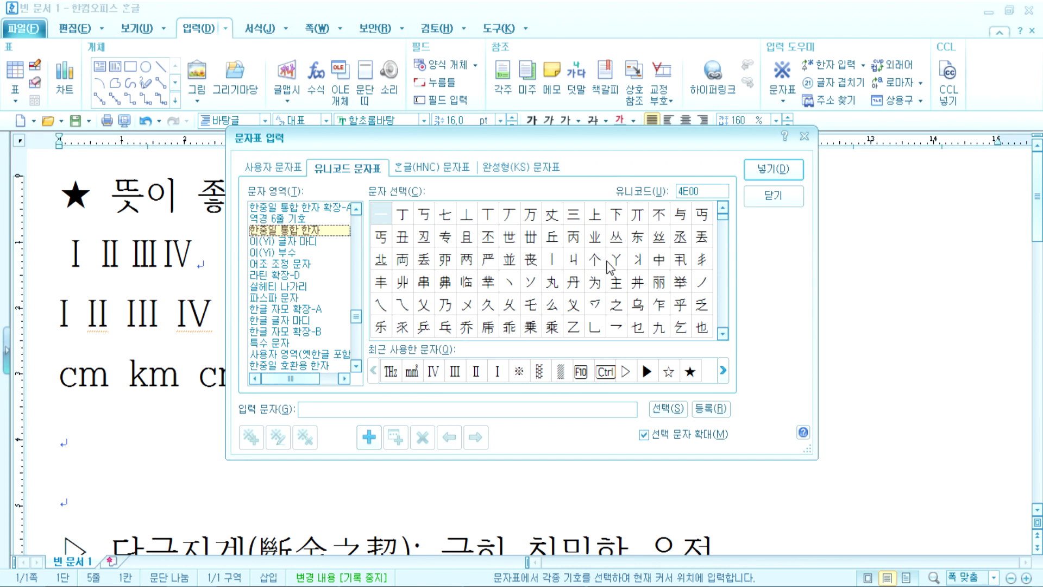
Step: Show the 한중일 호환용 compatibility characters and preview the イン character
left_click(357, 209)
left_click(357, 211)
left_click(357, 211)
left_click(356, 211)
left_click(356, 210)
left_click(278, 251)
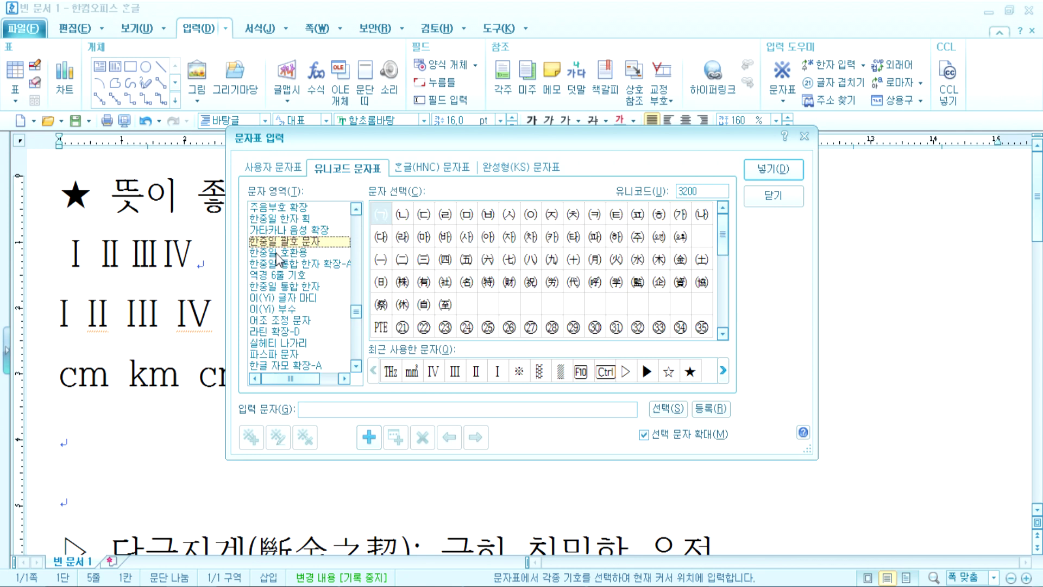
left_click(487, 218)
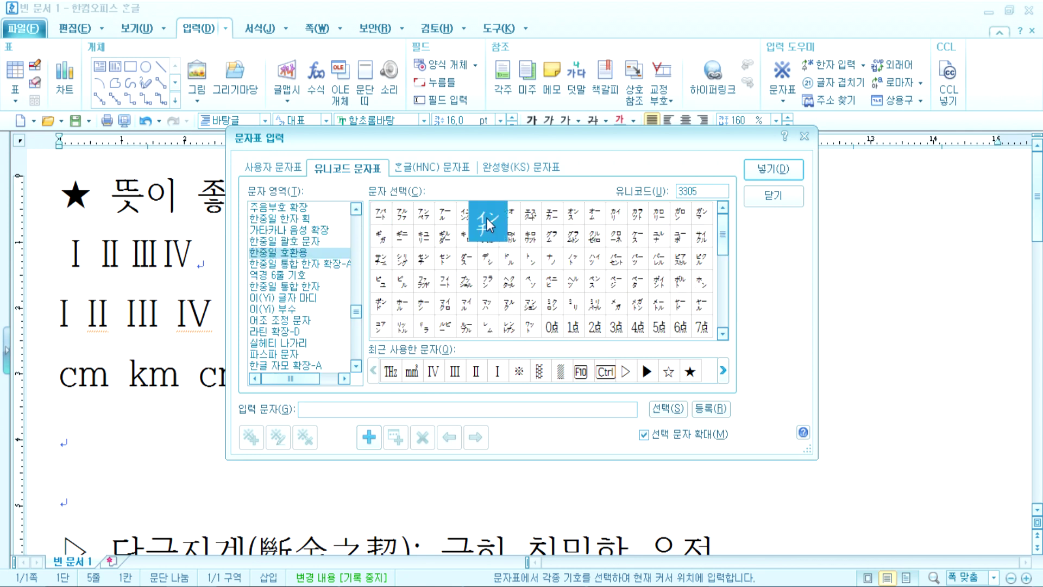
left_click(382, 220)
Step: View parenthesized CJK characters, ideographic description characters, Kangxi radicals and the CJK radicals supplement
left_click(294, 240)
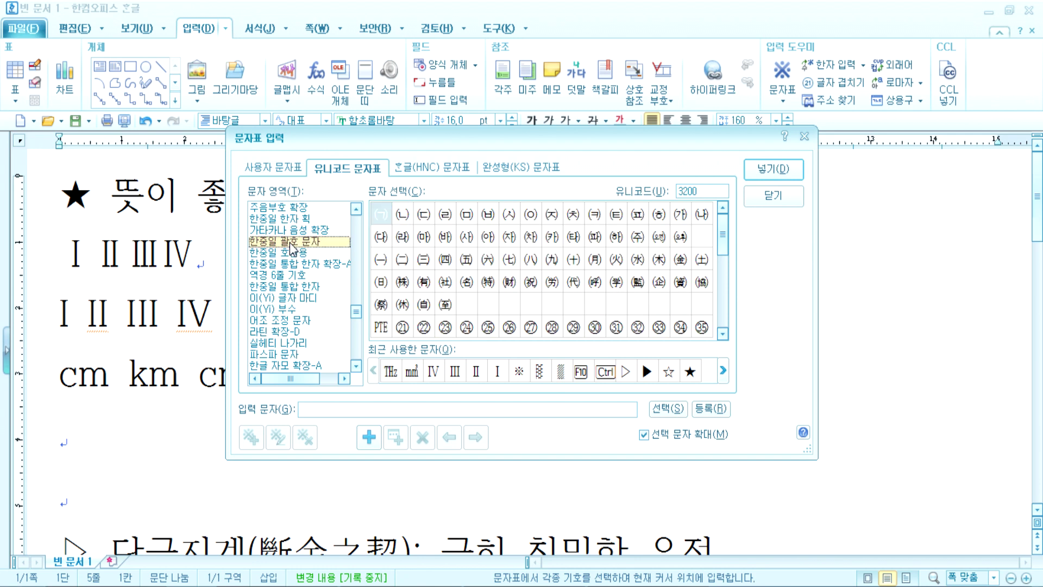
scroll(328, 288, "up", 3)
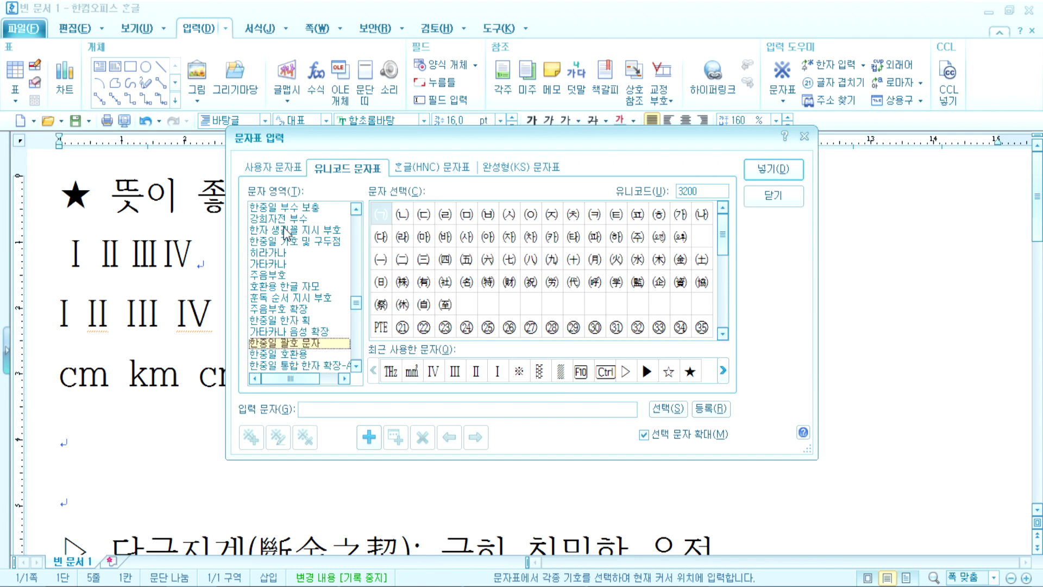
left_click(284, 229)
scroll(314, 279, "up", 2)
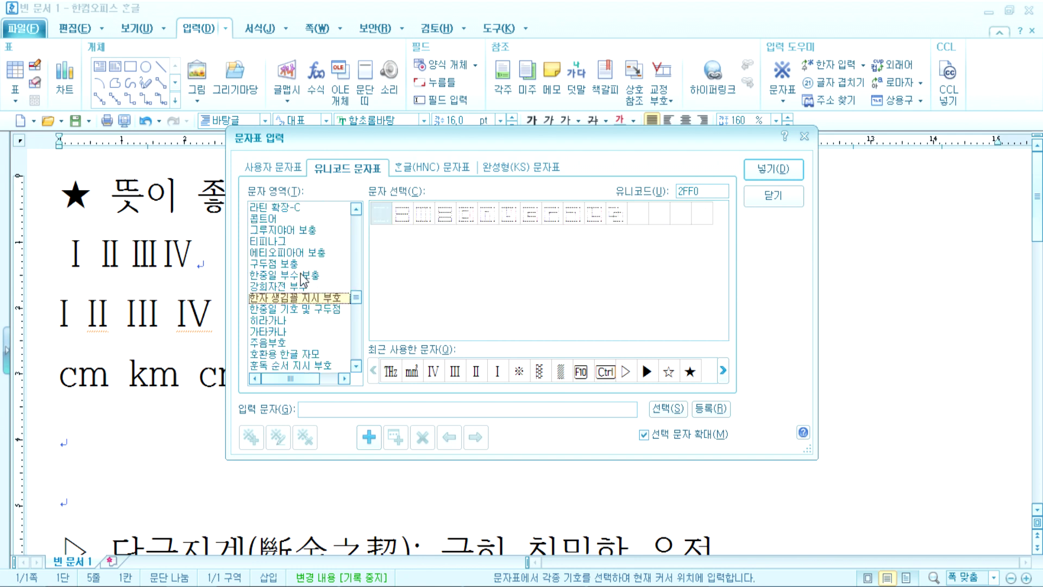
left_click(270, 286)
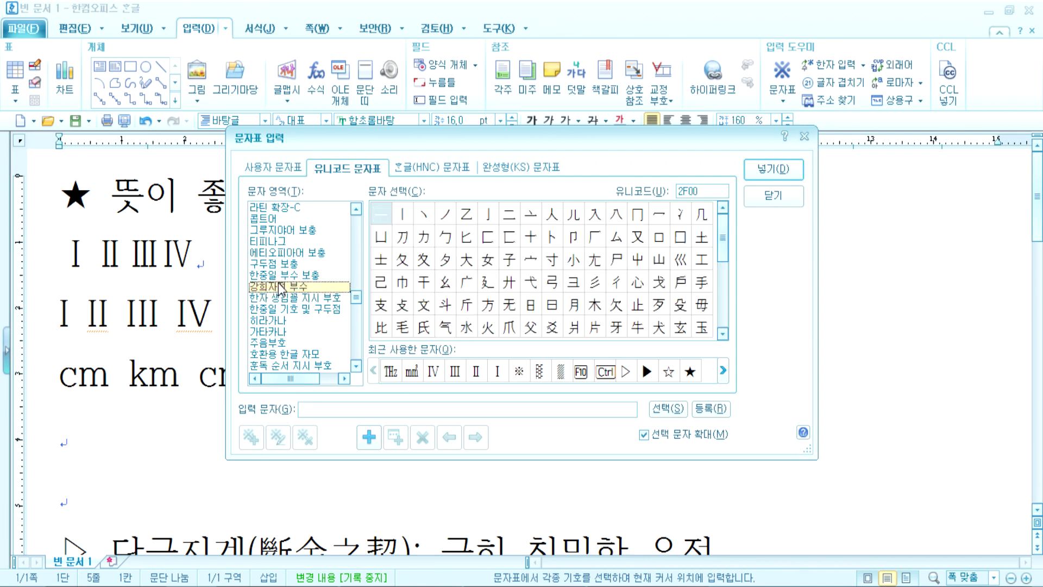
left_click(276, 275)
scroll(277, 283, "up", 3)
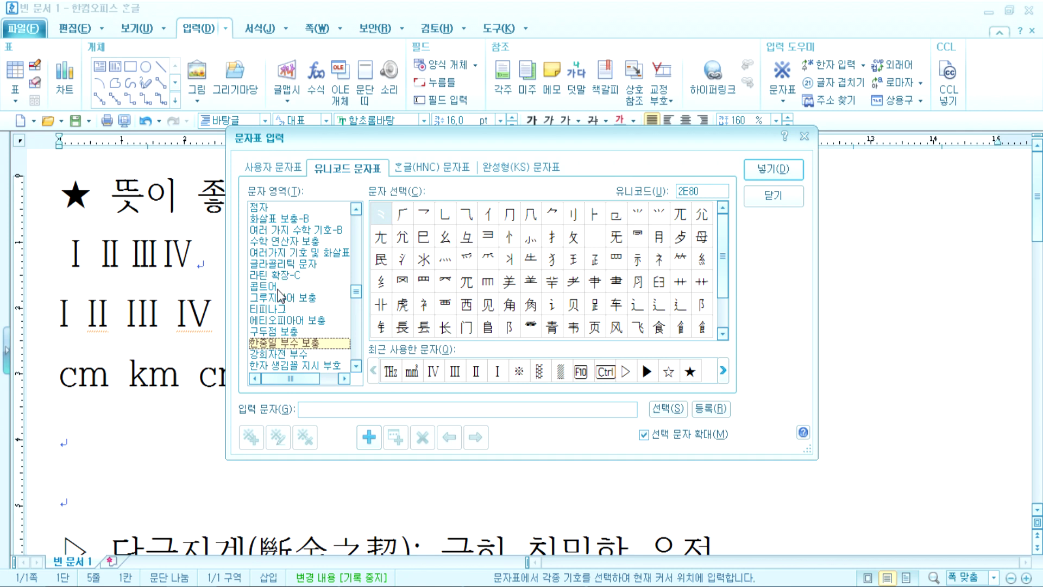
scroll(279, 292, "up", 2)
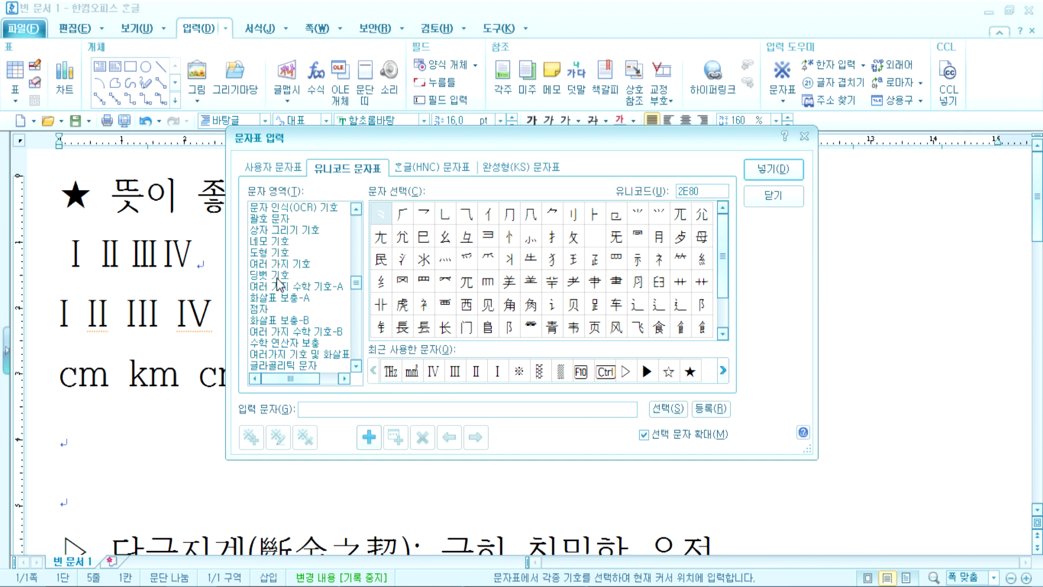
Step: Browse dingbats and 여러 가지 기호, previewing the snowman, hot beverage and wheel of dharma
left_click(280, 276)
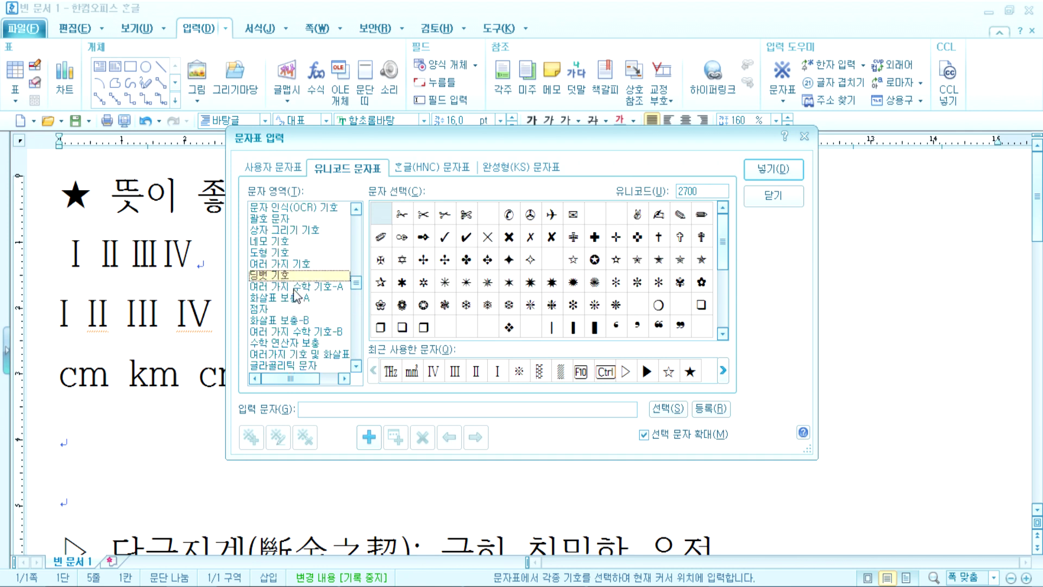
left_click(274, 265)
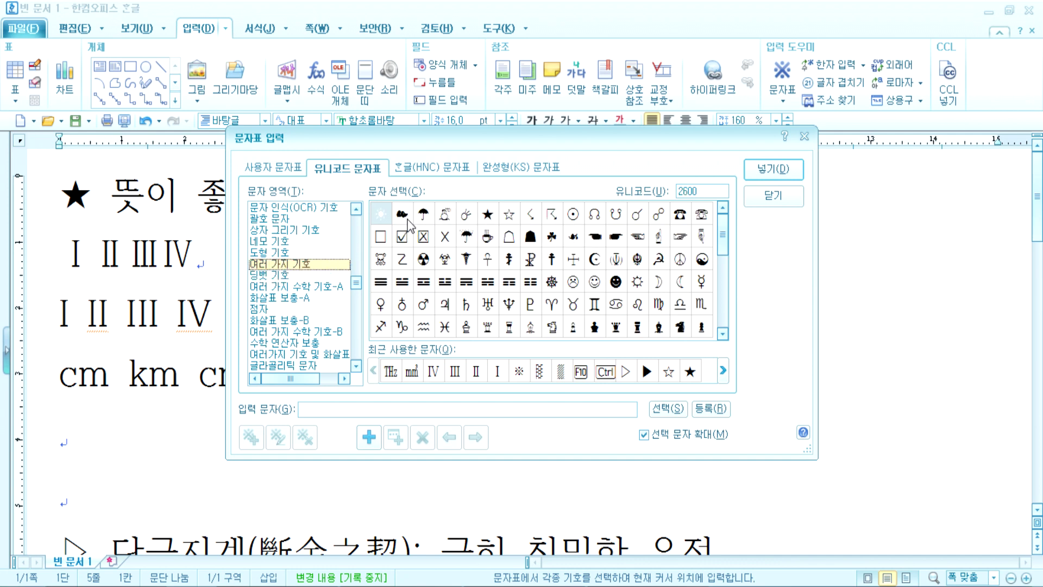
left_click(446, 217)
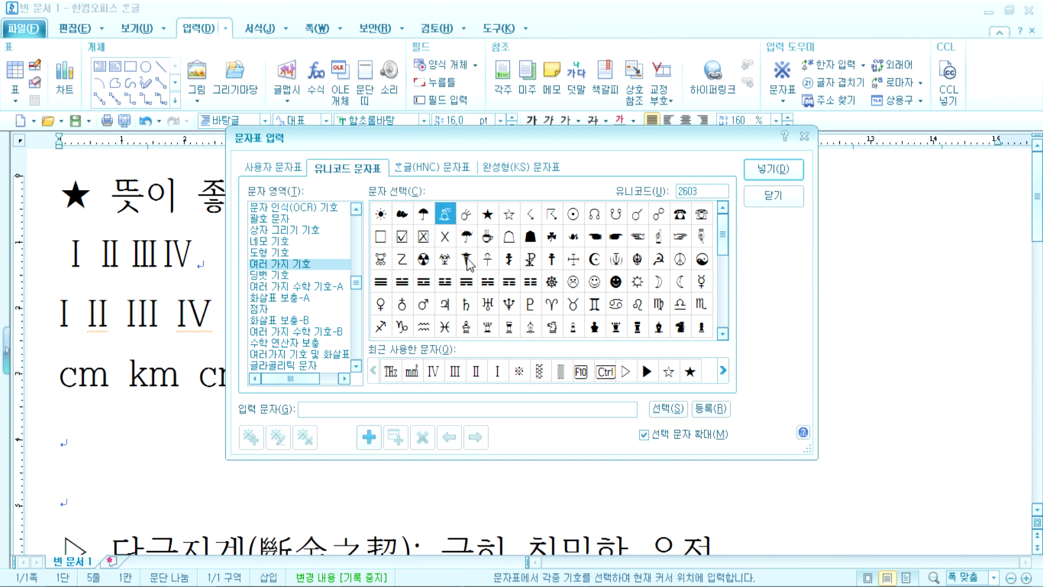
left_click(490, 245)
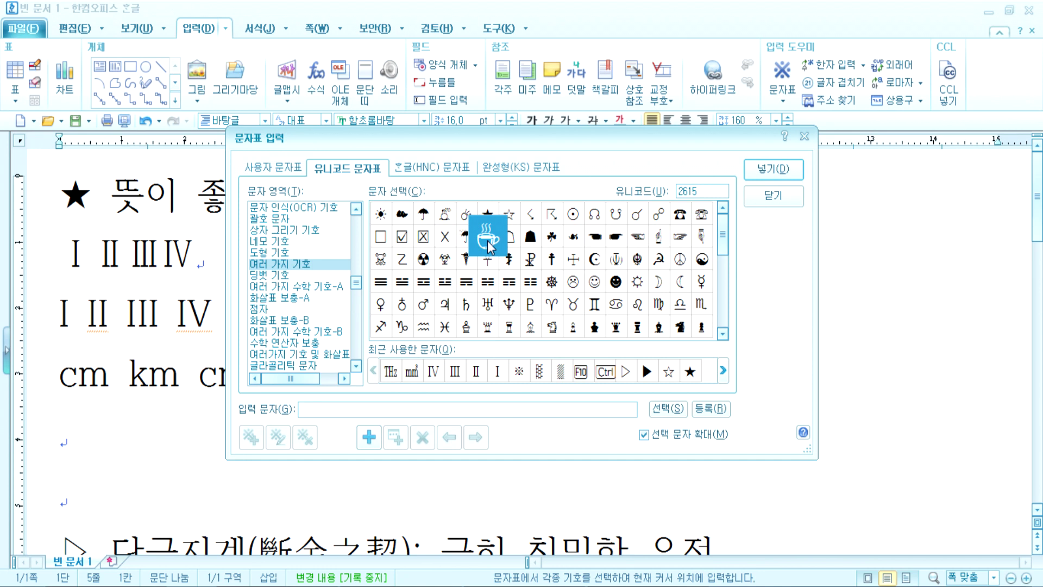
left_click(553, 283)
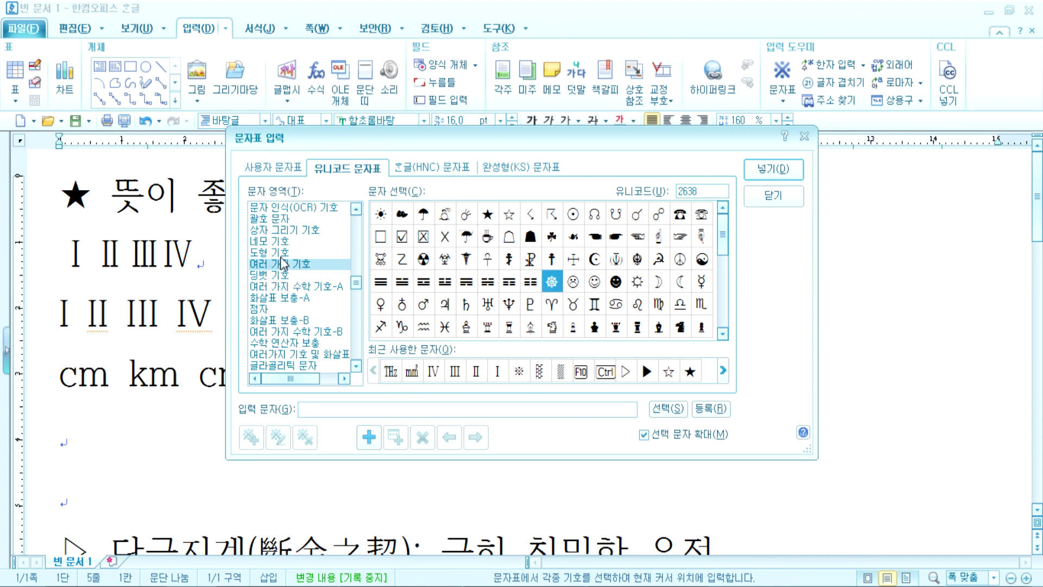
Step: View geometric shapes, block elements, box-drawing characters and currency symbols
left_click(281, 254)
left_click(276, 242)
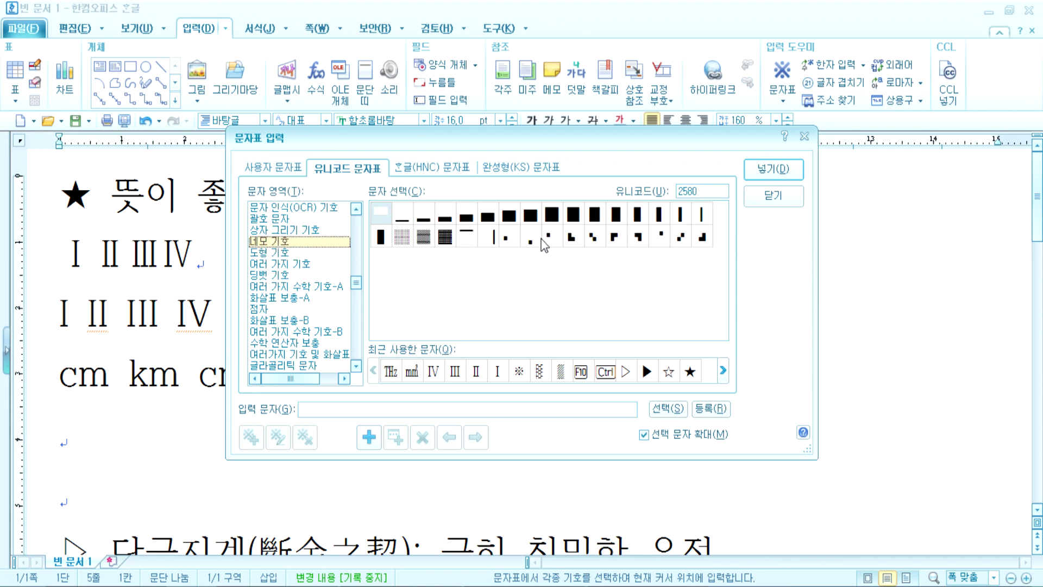
left_click(289, 229)
scroll(309, 300, "up", 2)
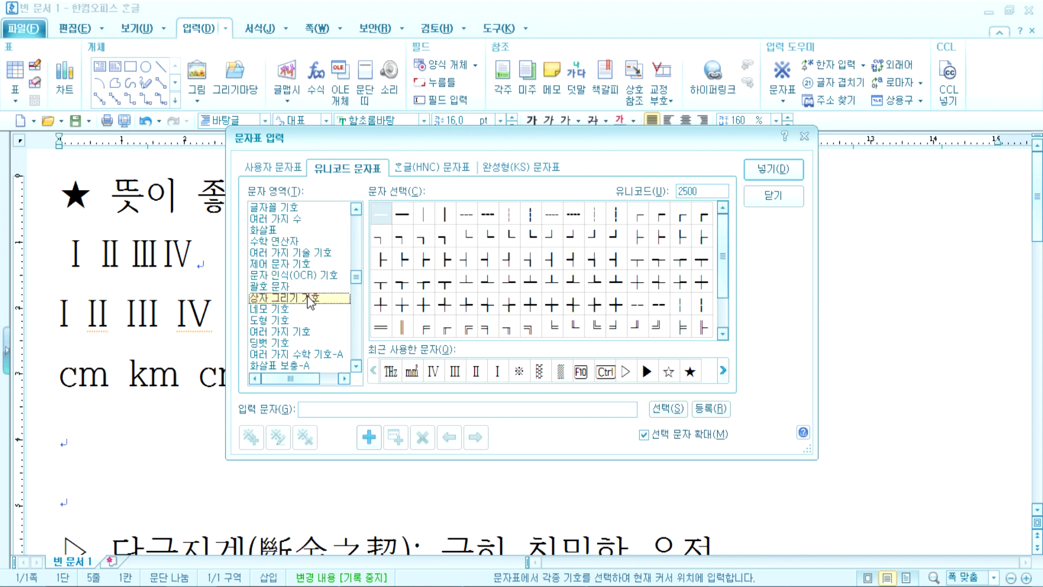
scroll(310, 301, "up", 1)
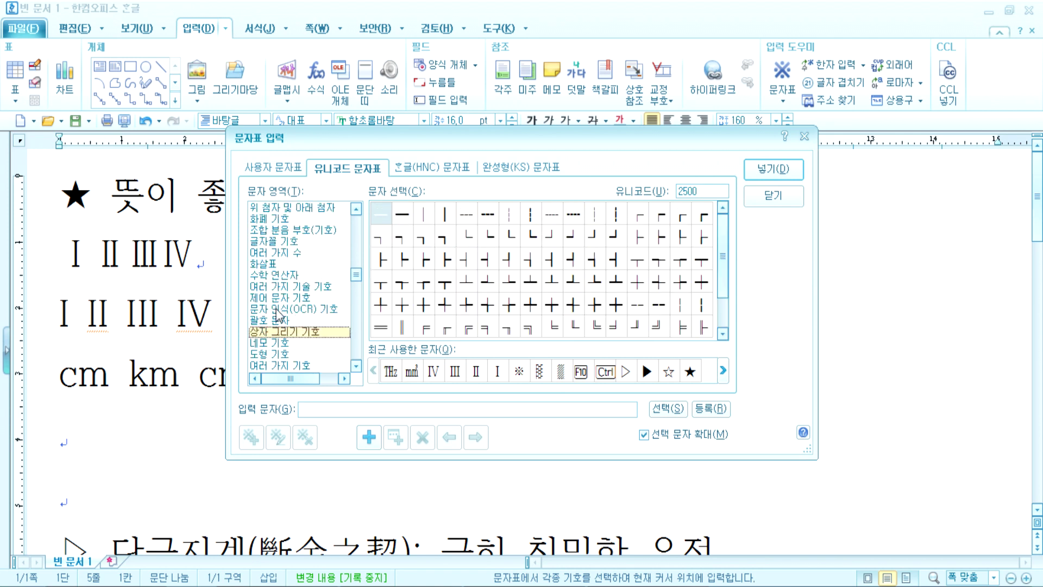
left_click(265, 220)
scroll(293, 288, "up", 2)
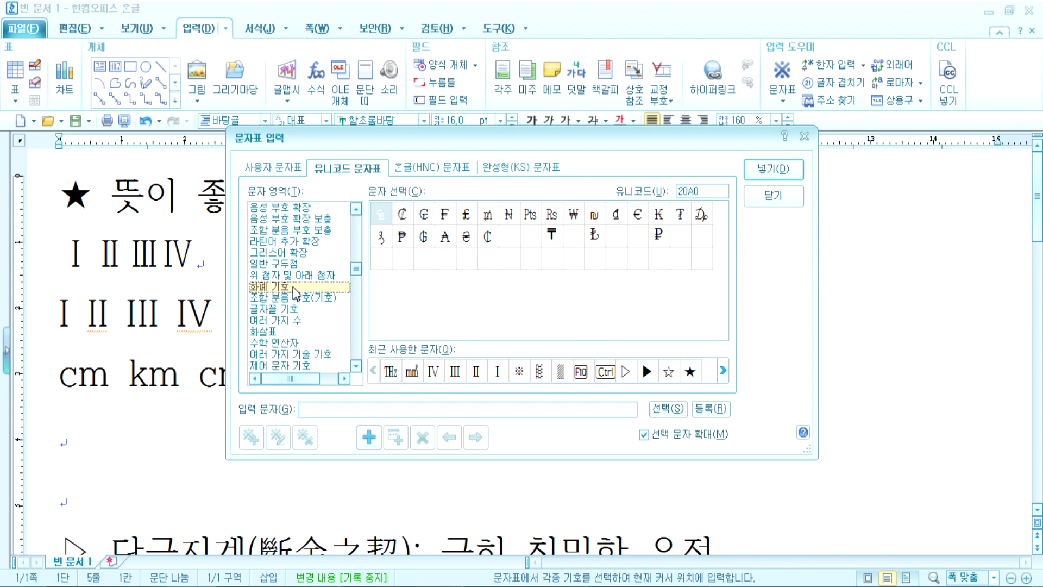
Step: Look at Greek extended, additional Latin extended and Ogham characters
left_click(268, 253)
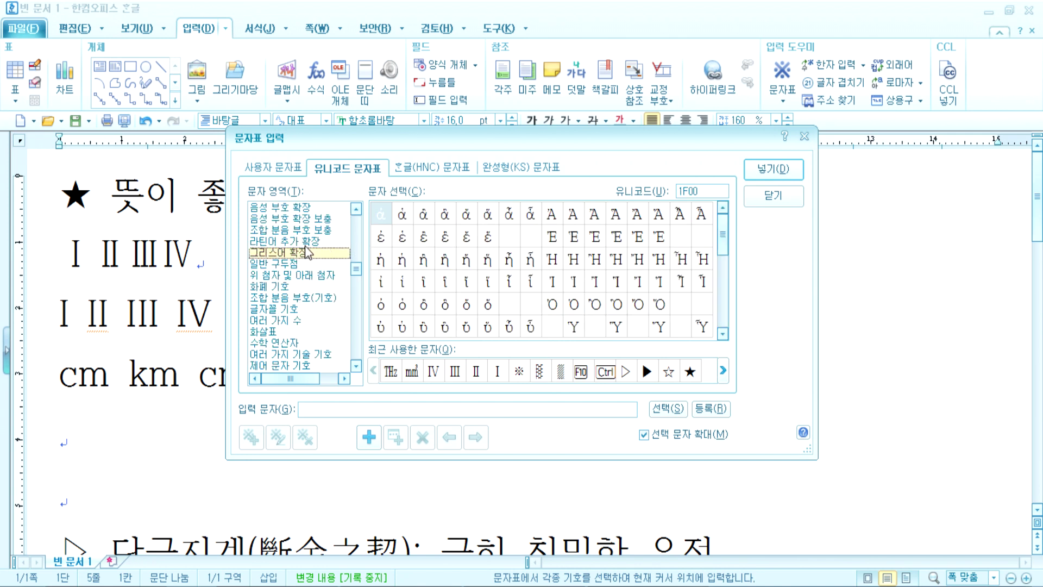
left_click(305, 245)
scroll(287, 293, "up", 3)
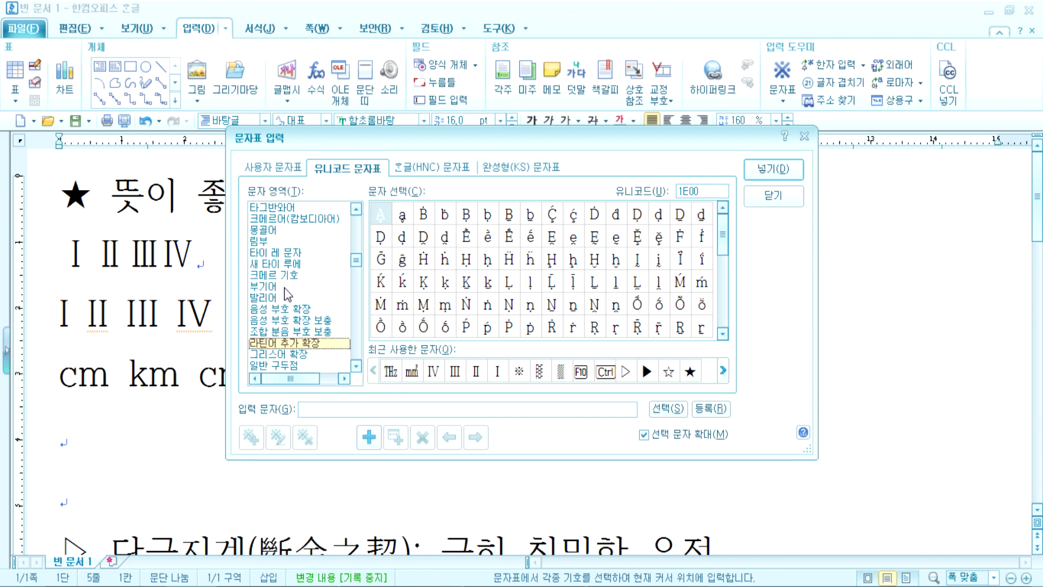
scroll(285, 288, "up", 2)
left_click(265, 219)
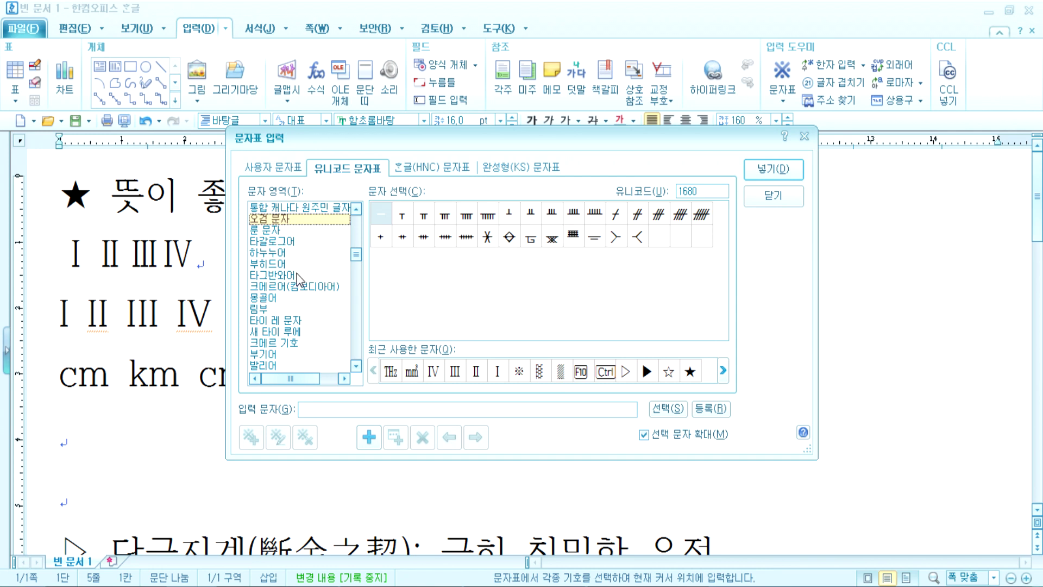
scroll(300, 280, "up", 2)
Step: Look at Canadian Aboriginal syllabics, Cherokee and Tibetan characters
left_click(278, 276)
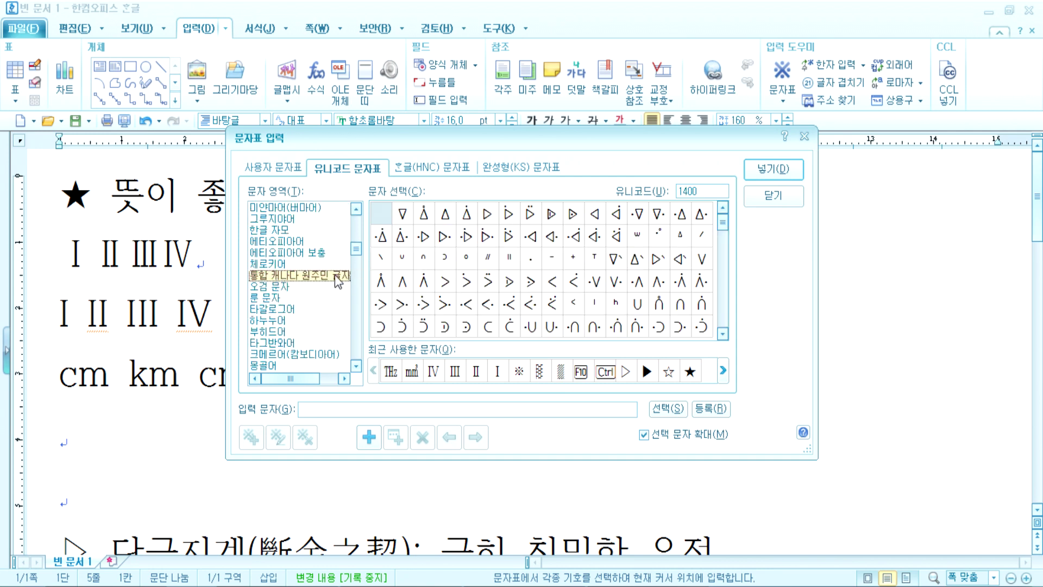
left_click(264, 264)
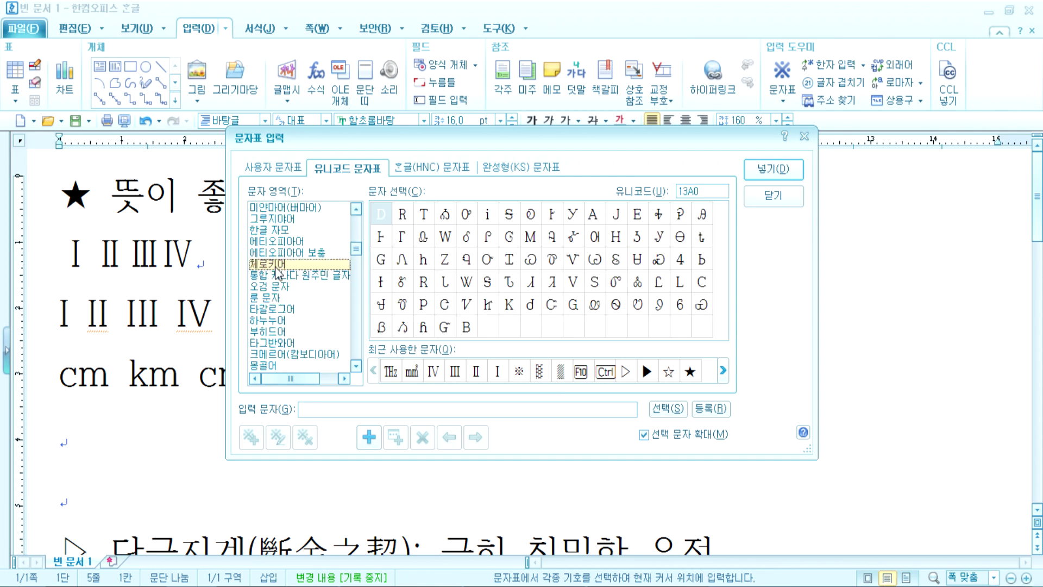
scroll(277, 271, "up", 2)
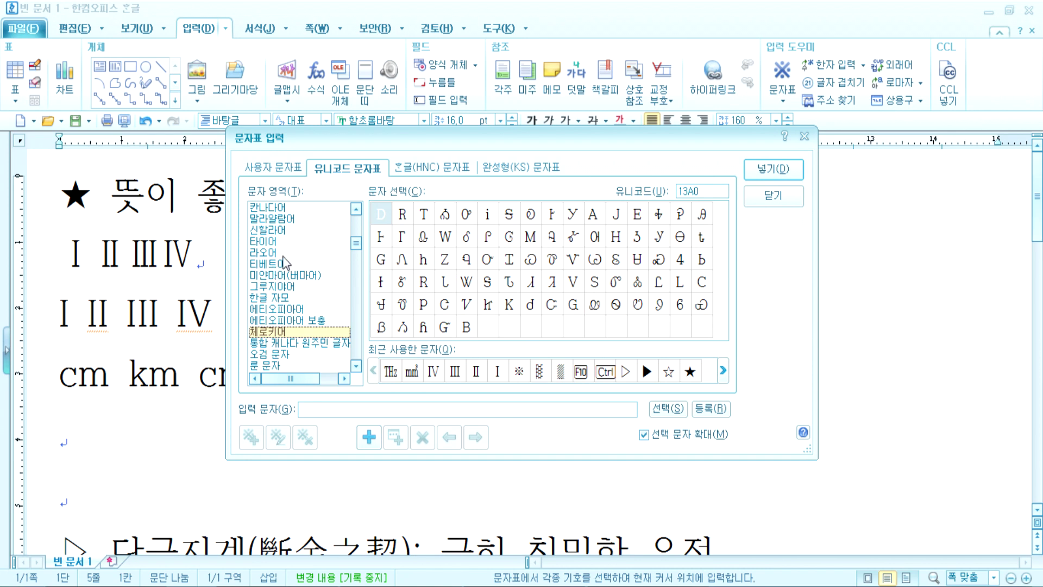
left_click(267, 264)
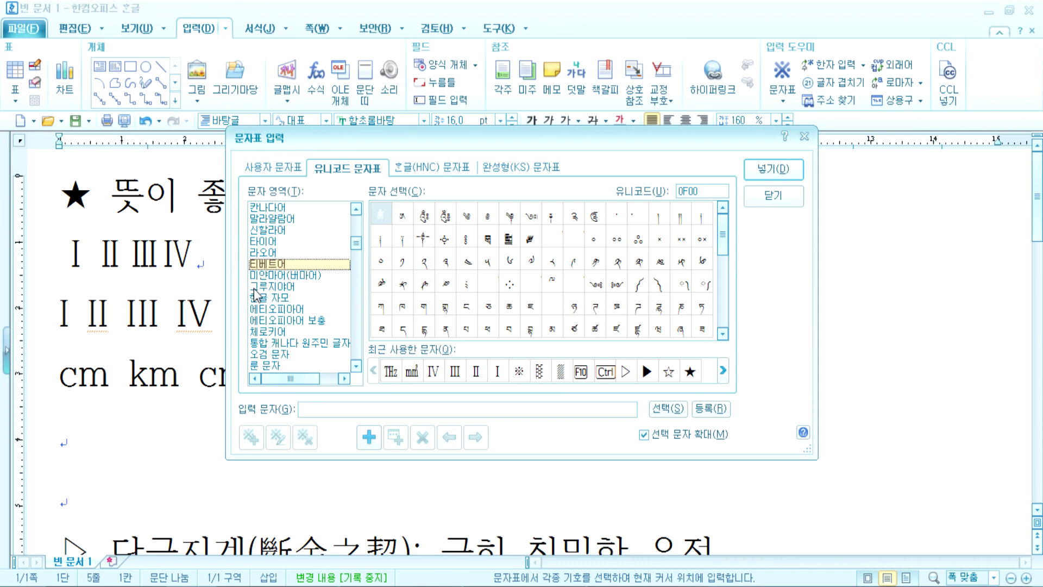
scroll(260, 302, "up", 7)
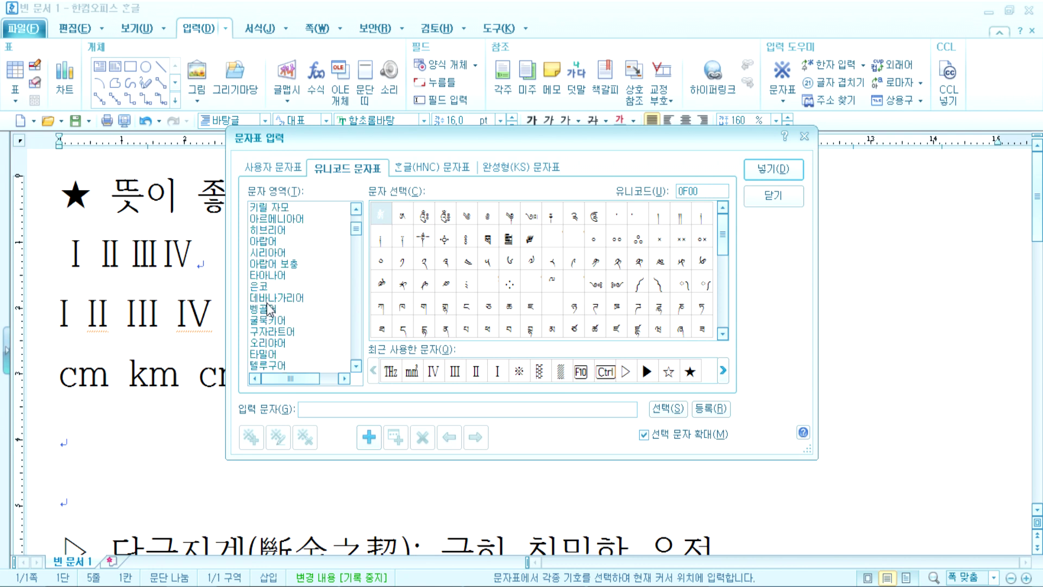
scroll(268, 310, "up", 1)
scroll(269, 309, "down", 3)
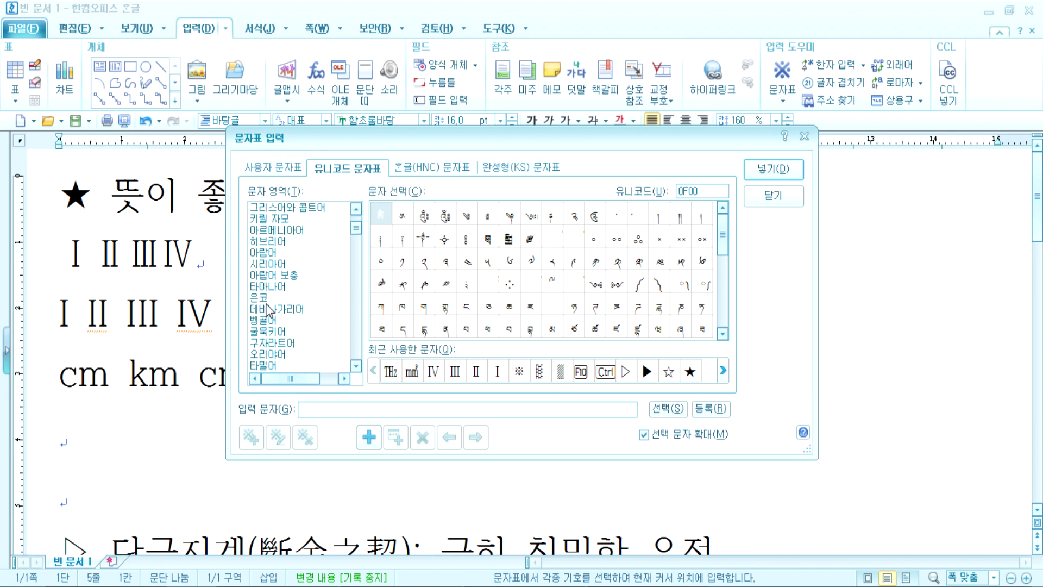
Step: Compare the Arabic and Hebrew ranges, previewing Arabic characters including ص
left_click(275, 287)
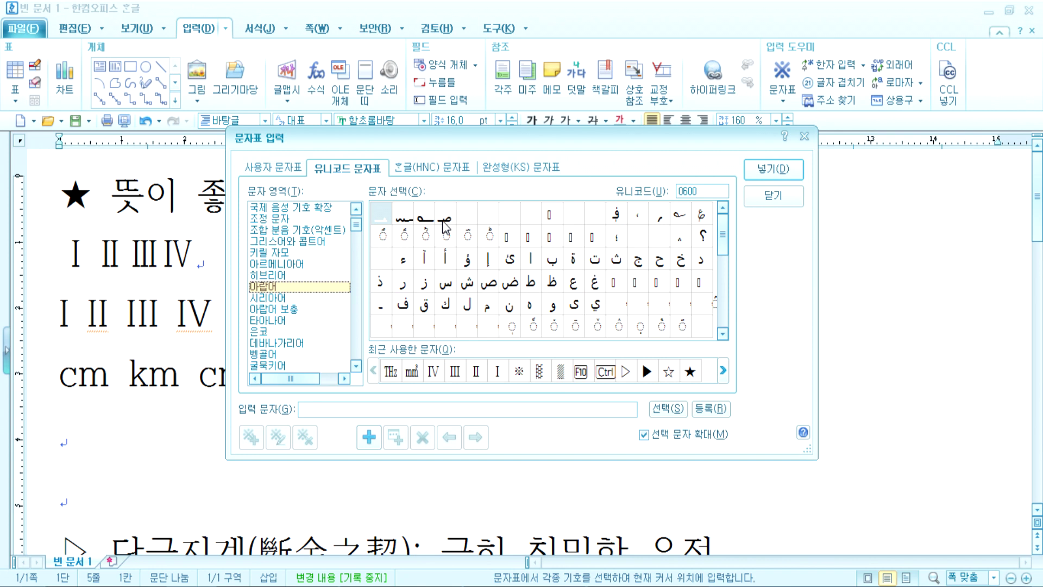
left_click(261, 275)
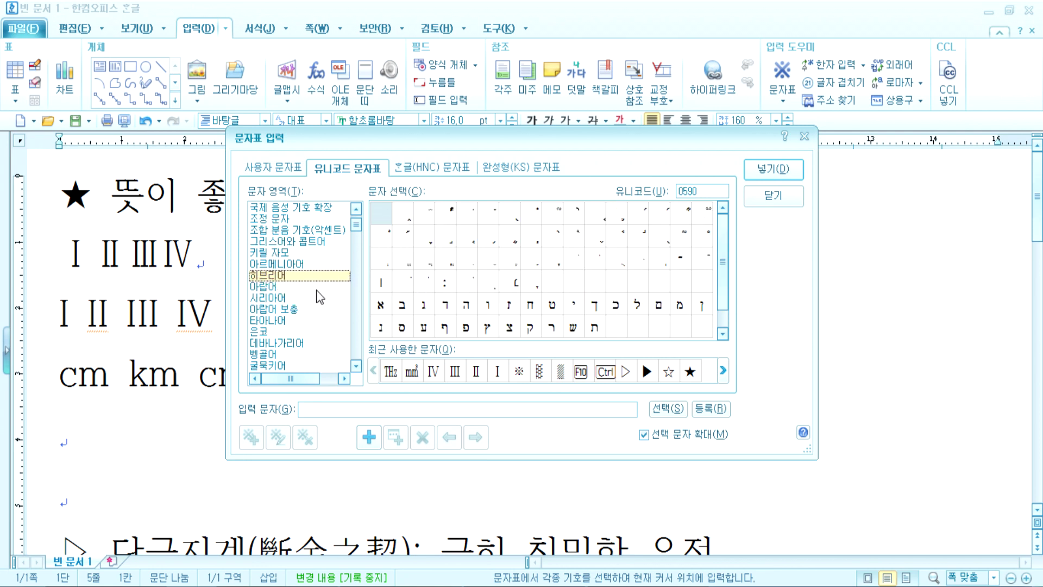
scroll(589, 314, "down", 2)
scroll(586, 313, "up", 2)
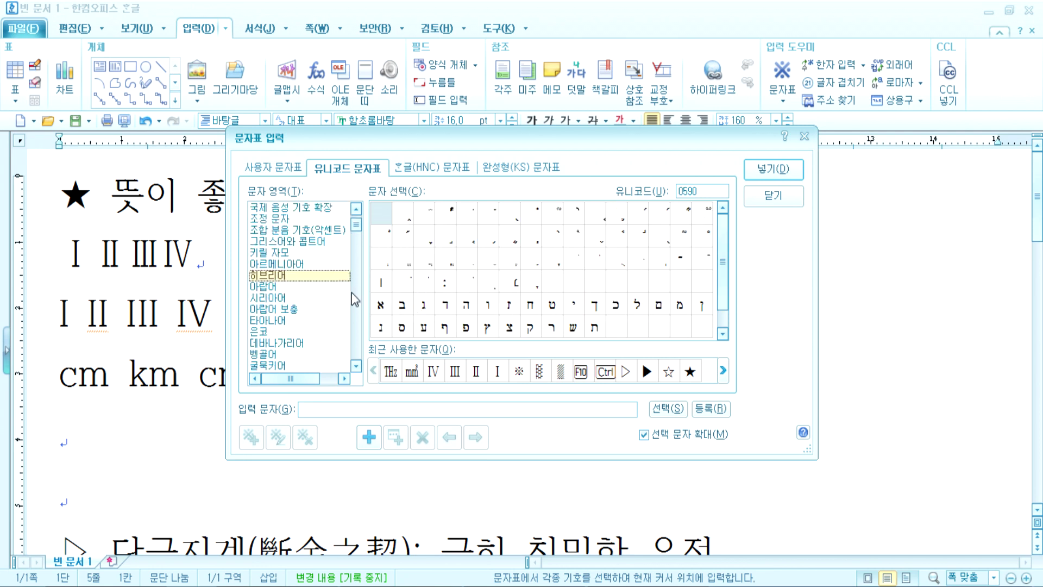
left_click(269, 287)
left_click(424, 217)
left_click(487, 282)
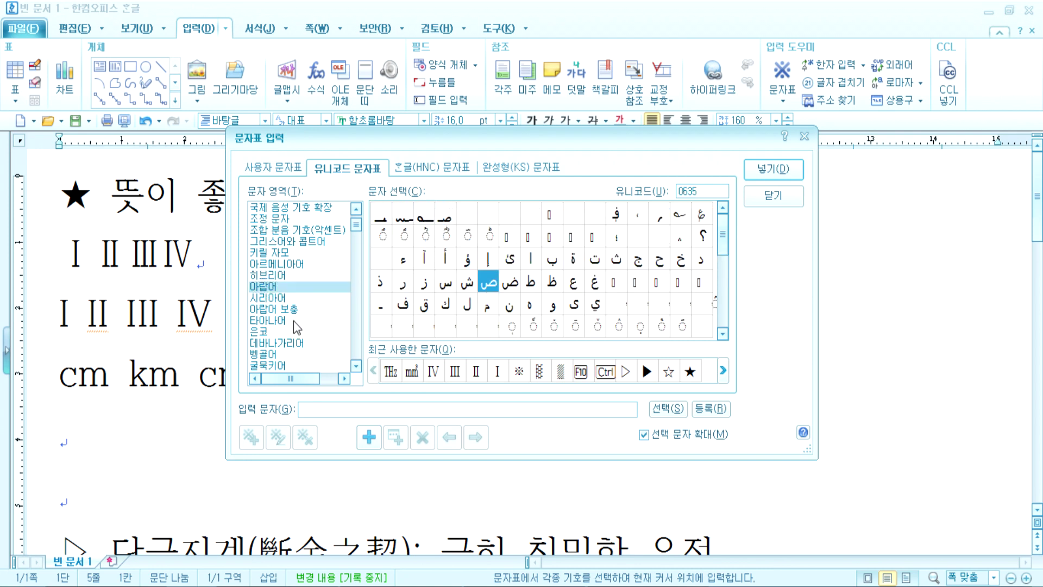
Step: View the Arabic supplement and spacing modifier letters, then close the table without inserting
left_click(276, 309)
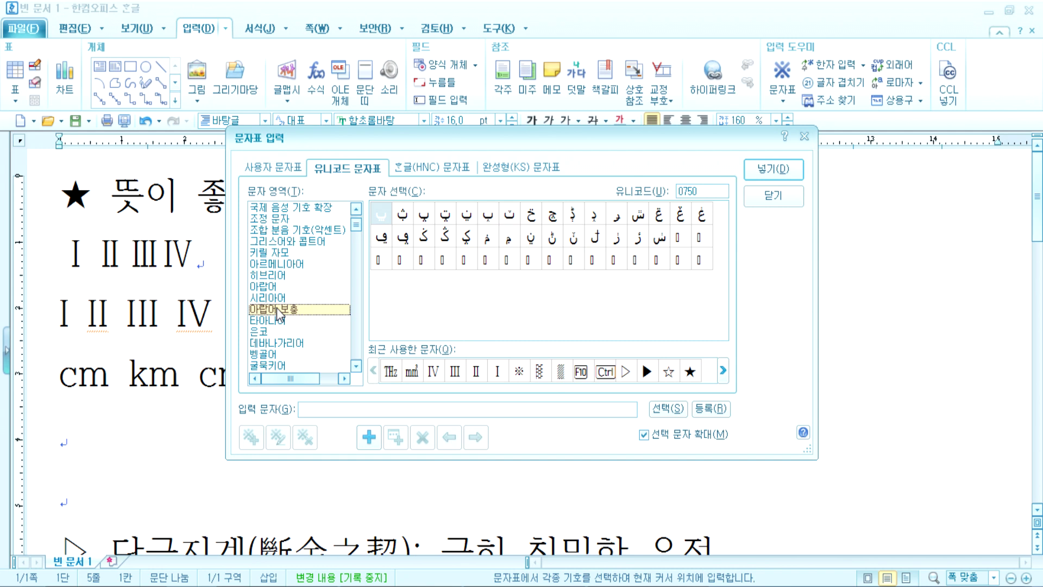
scroll(286, 256, "up", 1)
left_click(286, 257)
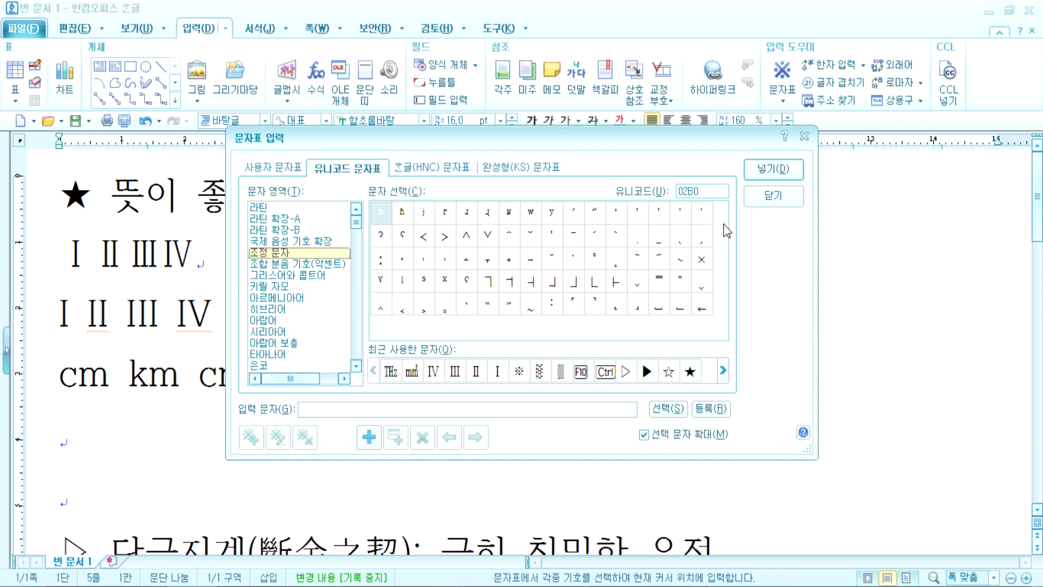
left_click(772, 195)
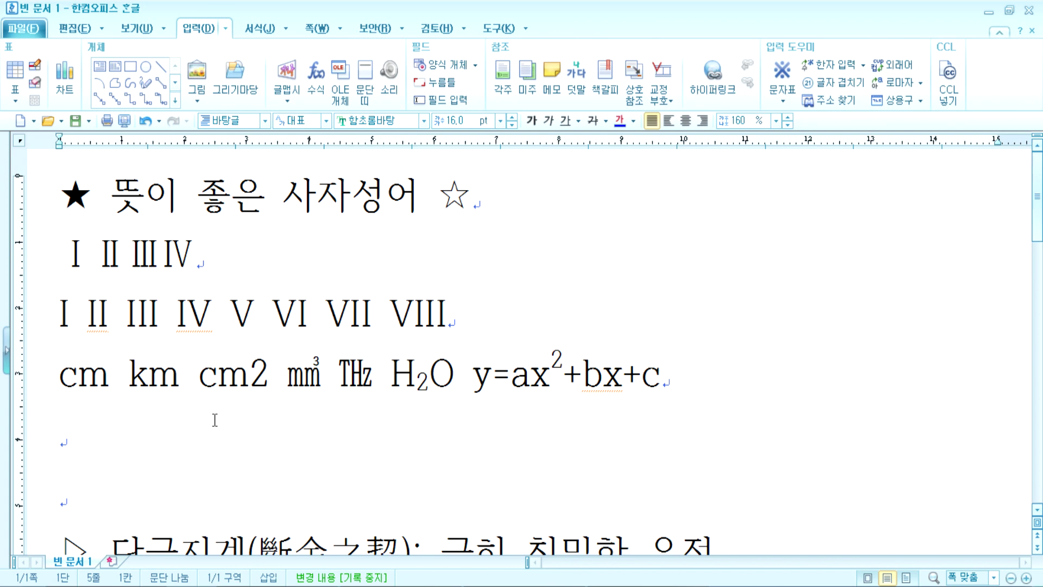
scroll(209, 418, "down", 10)
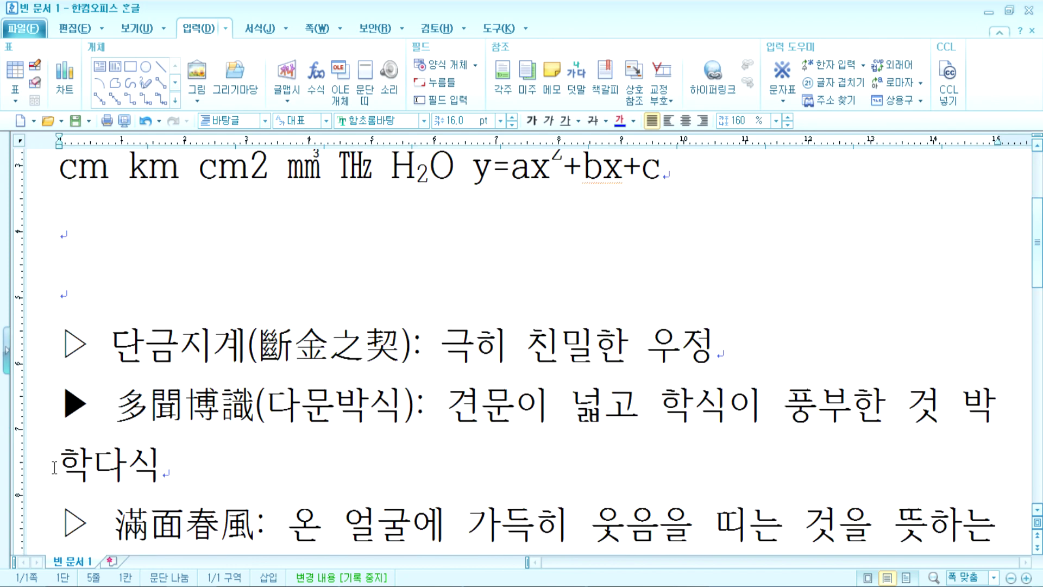
left_click(57, 340)
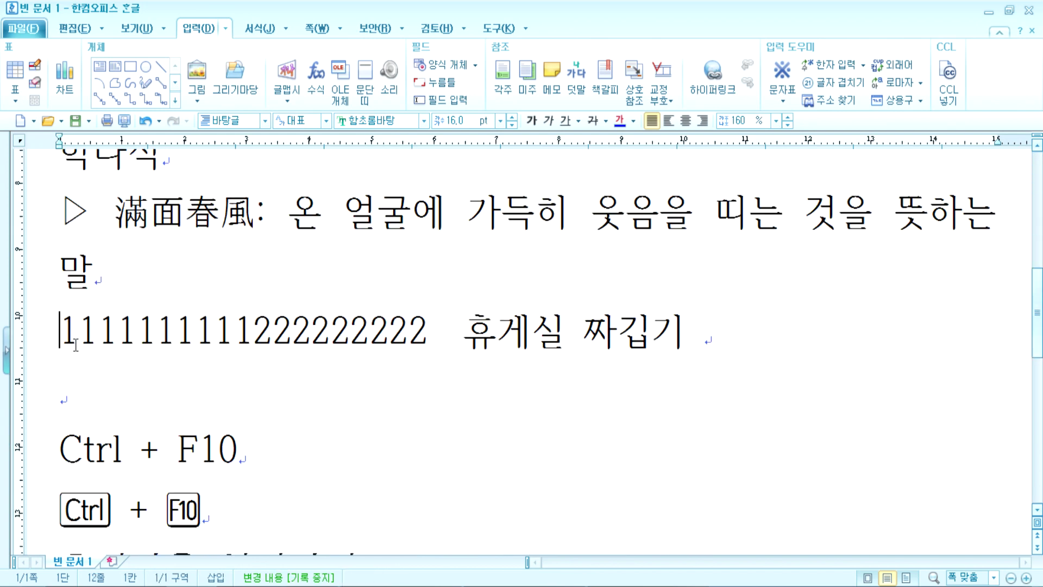
left_click(226, 27)
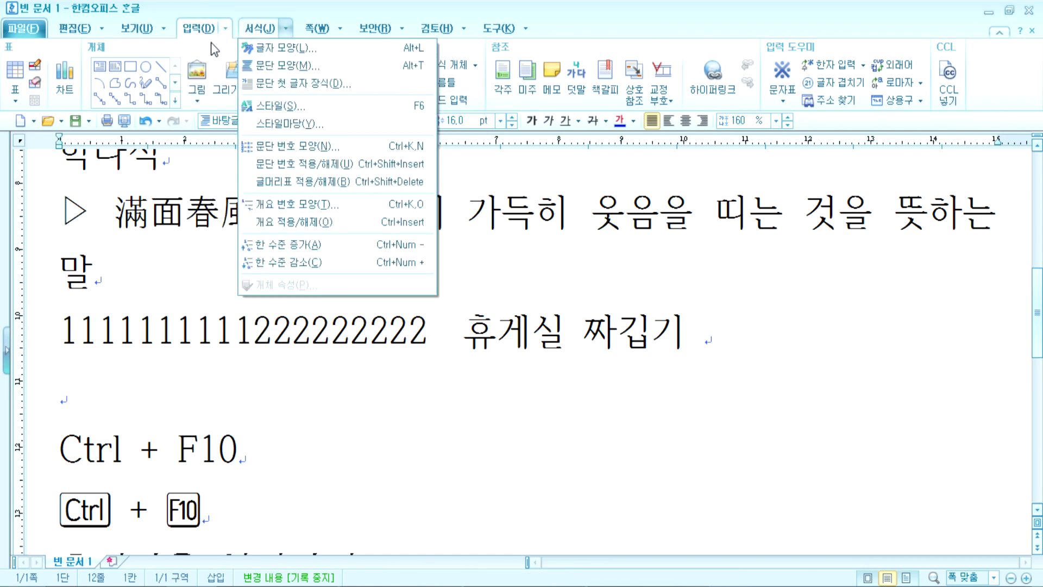
left_click(200, 30)
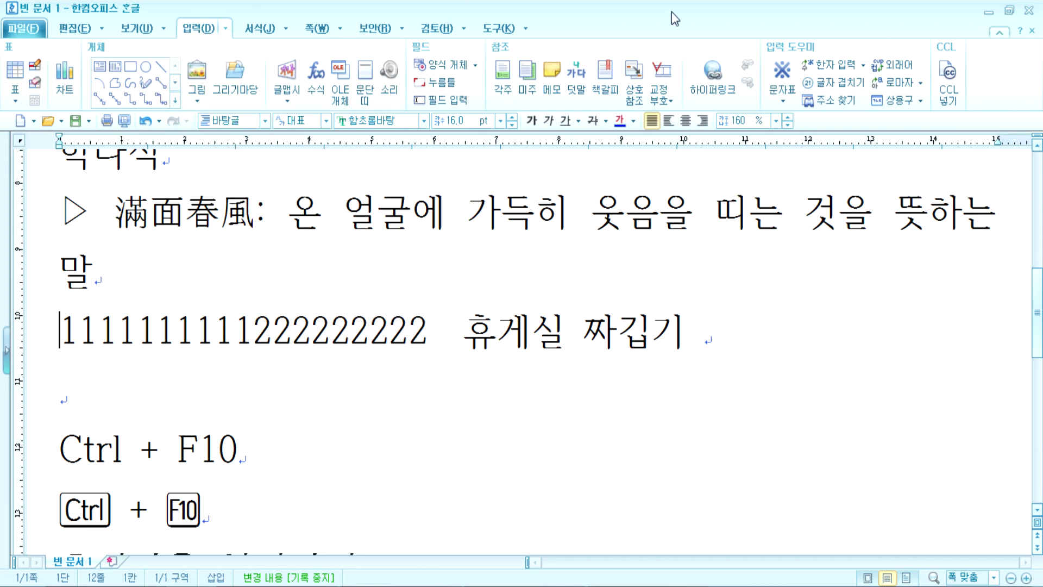
left_click(786, 100)
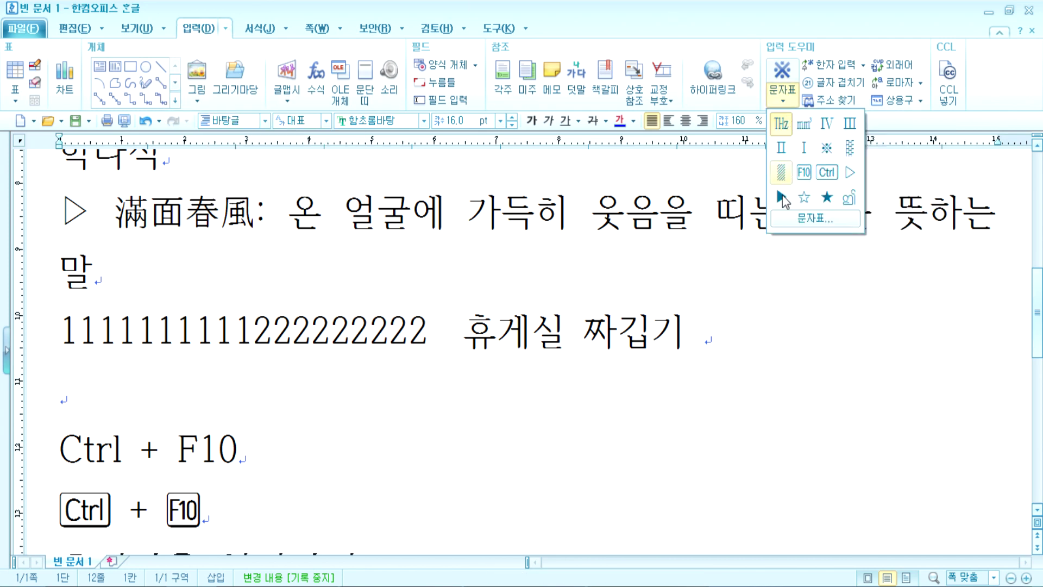
left_click(783, 216)
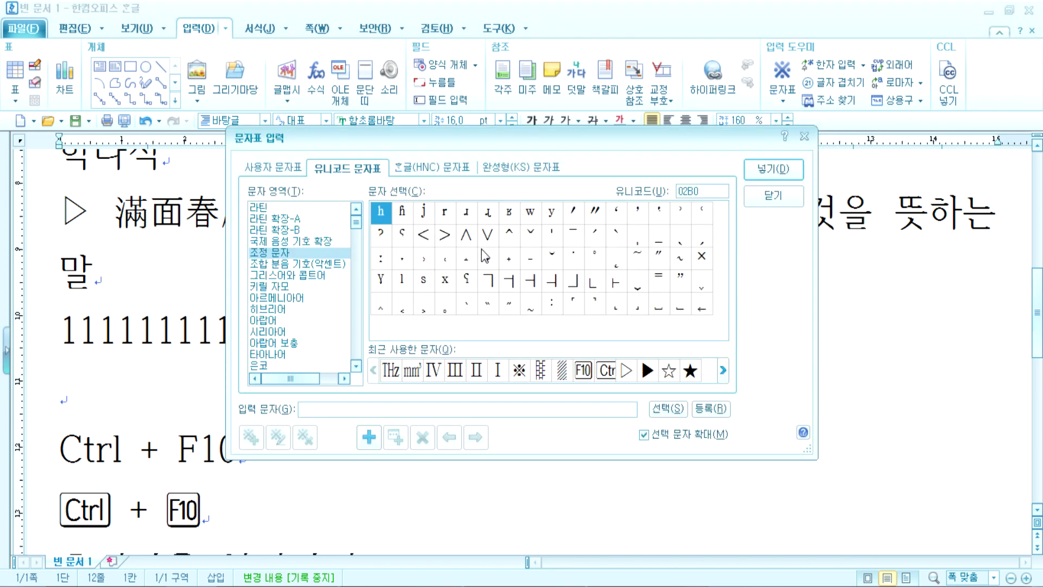
Step: Insert a ※ mark from the HNC symbol set, then move to the empty line below
key("Escape")
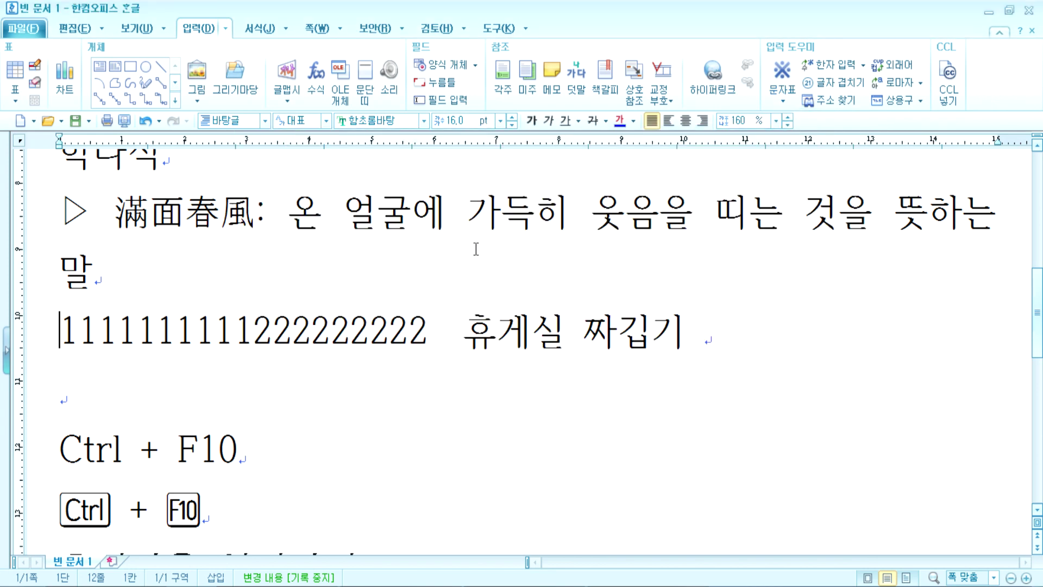
key("ctrl+F10")
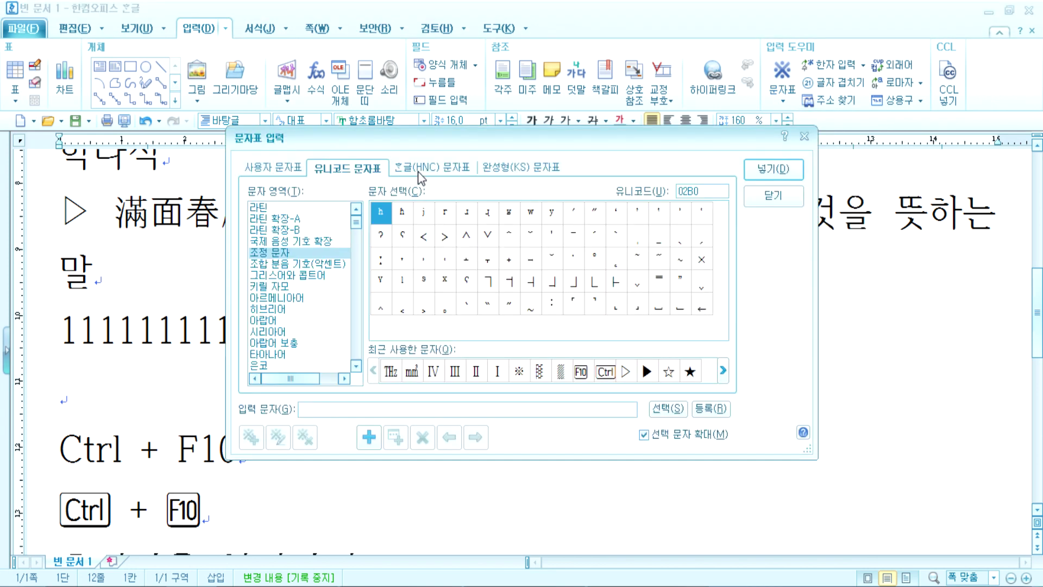
left_click(420, 168)
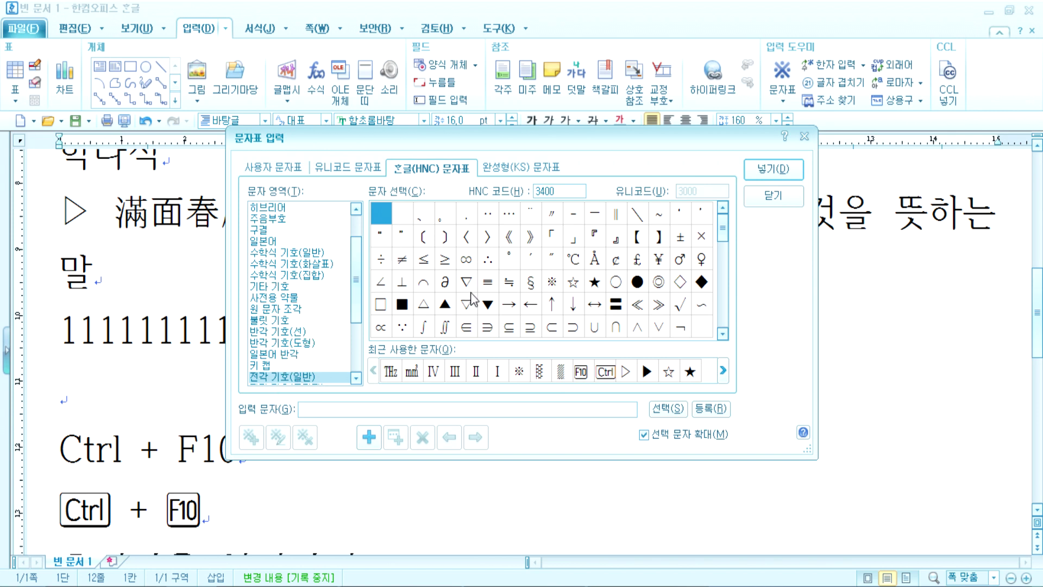
left_click(551, 281)
left_click(761, 179)
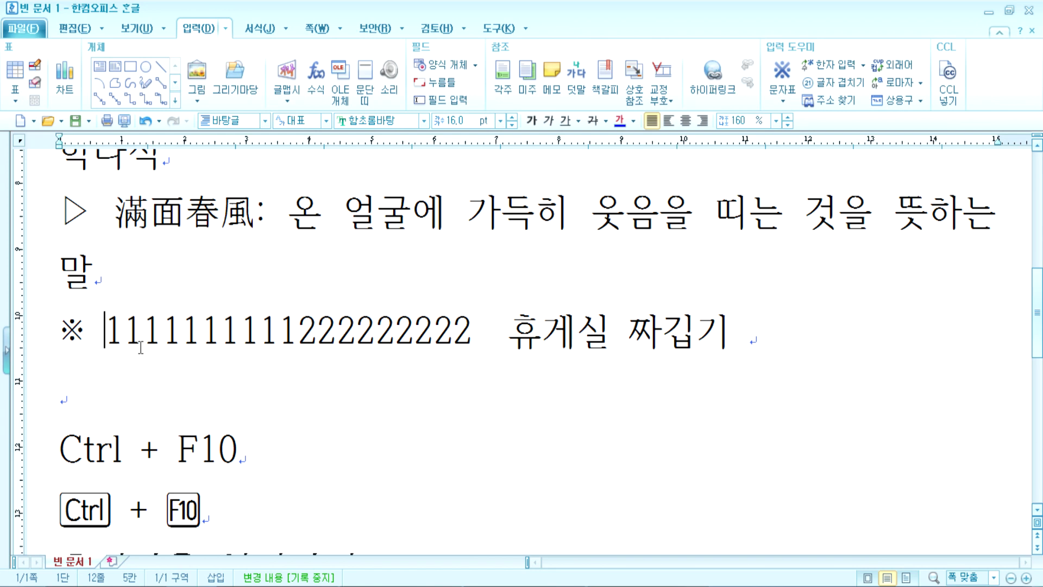
left_click(86, 398)
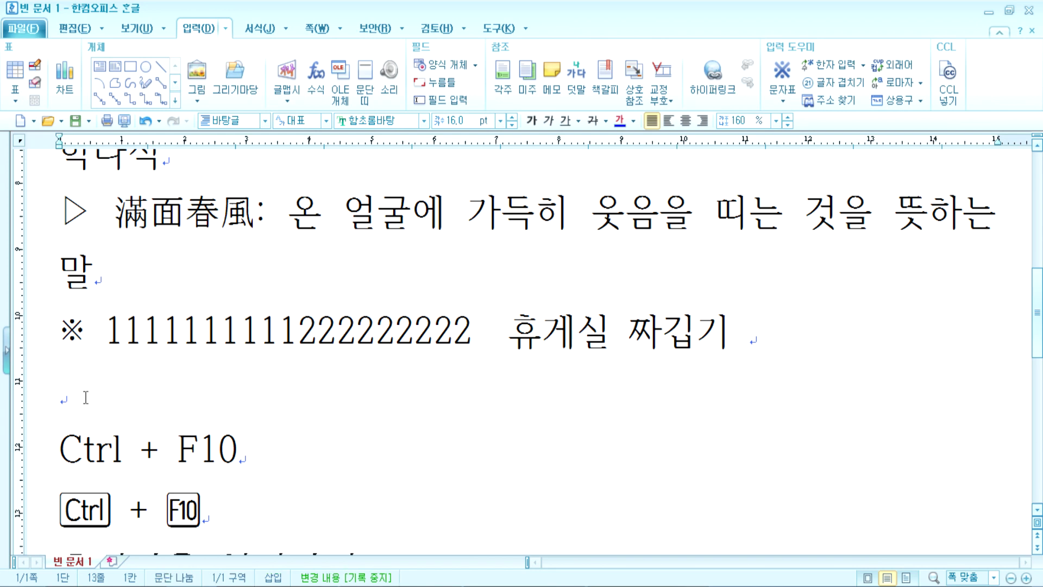
key("ctrl+F10")
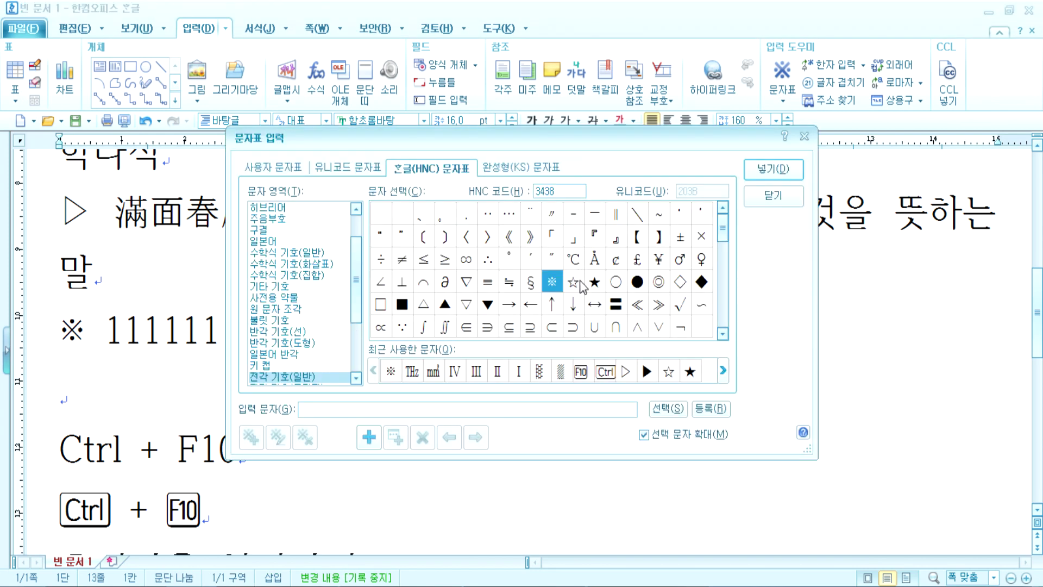
Step: Insert ☆ at the start of the empty line
left_click(577, 285)
left_click_drag(606, 140, 609, 14)
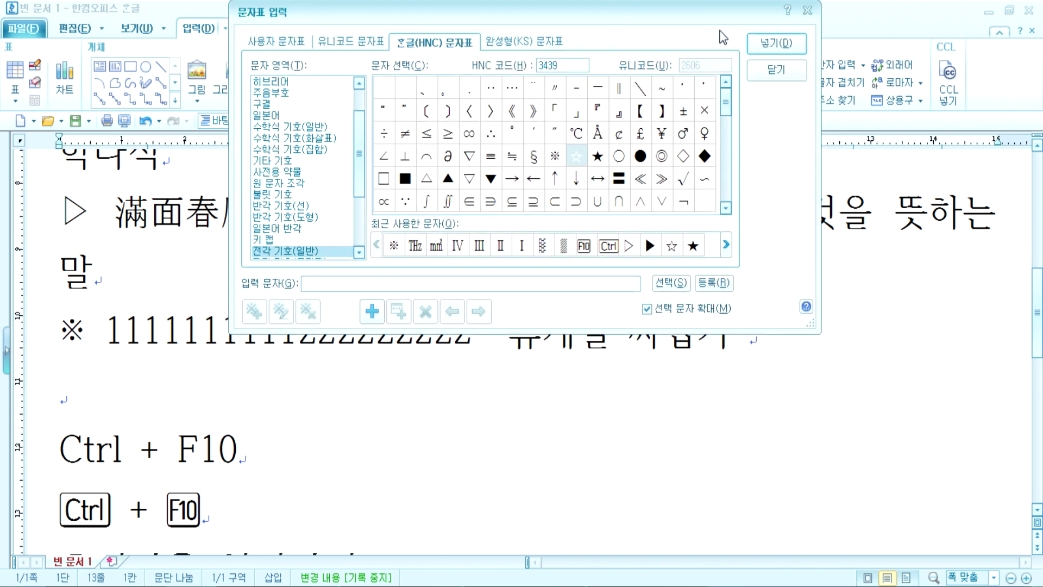
left_click(766, 45)
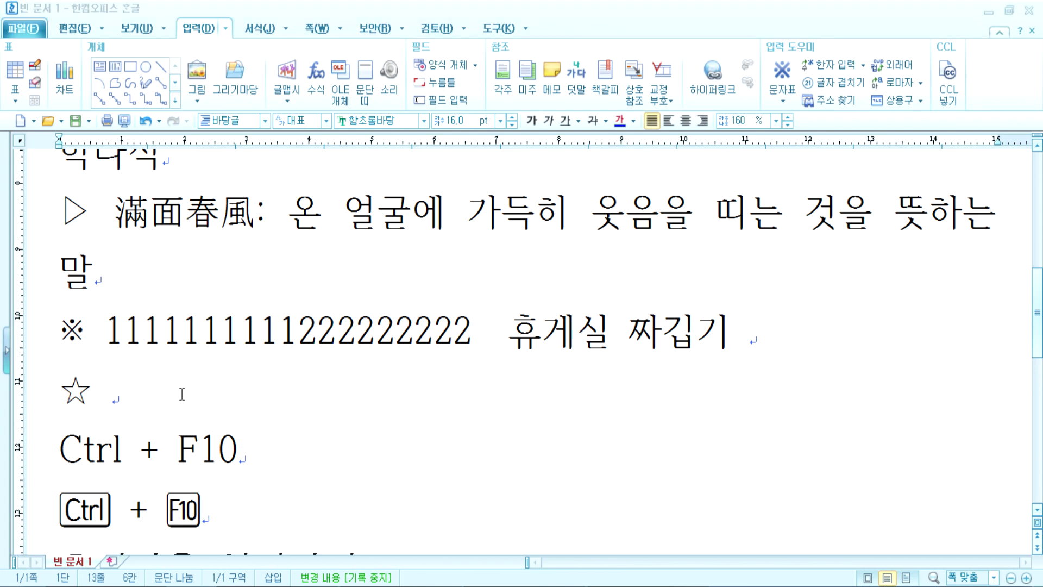
Step: After a space, insert ★●♂♀×±≠ following the ☆ and add empty lines below
key("ctrl+F10")
left_click(598, 285)
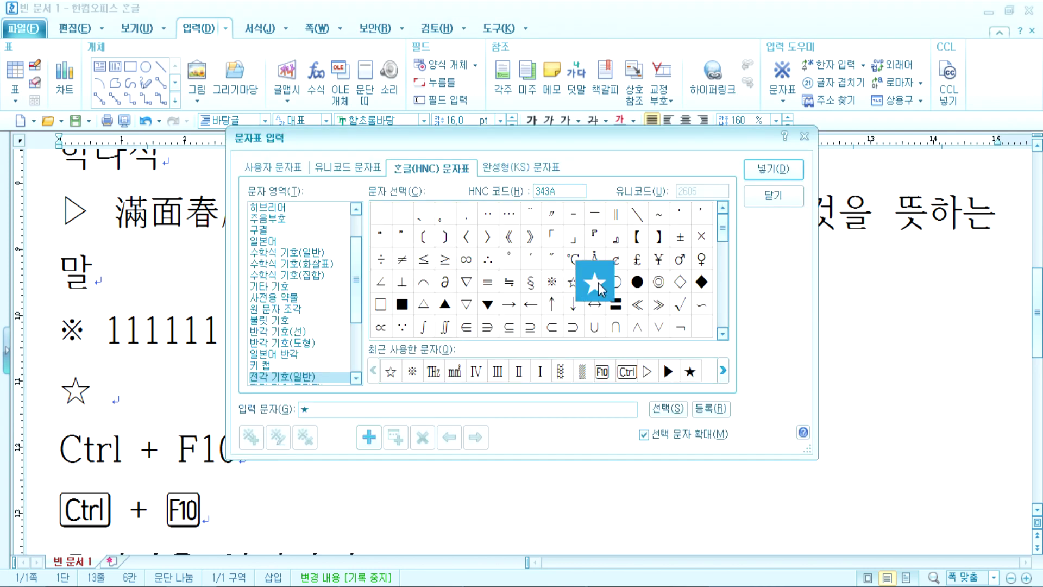
left_click(638, 282)
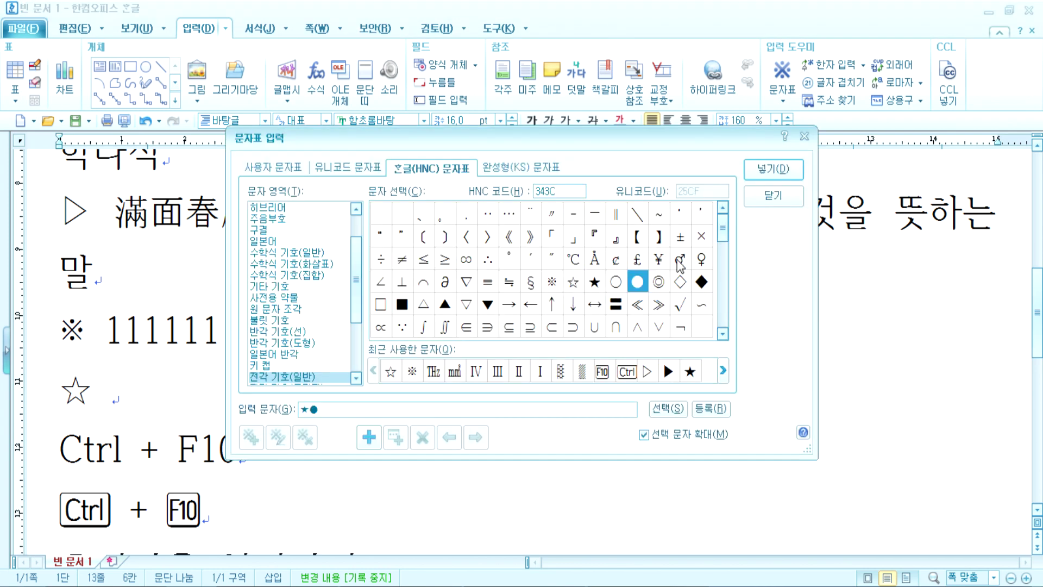
left_click(680, 259)
left_click(701, 259)
left_click(701, 238)
left_click(680, 237)
left_click(407, 263)
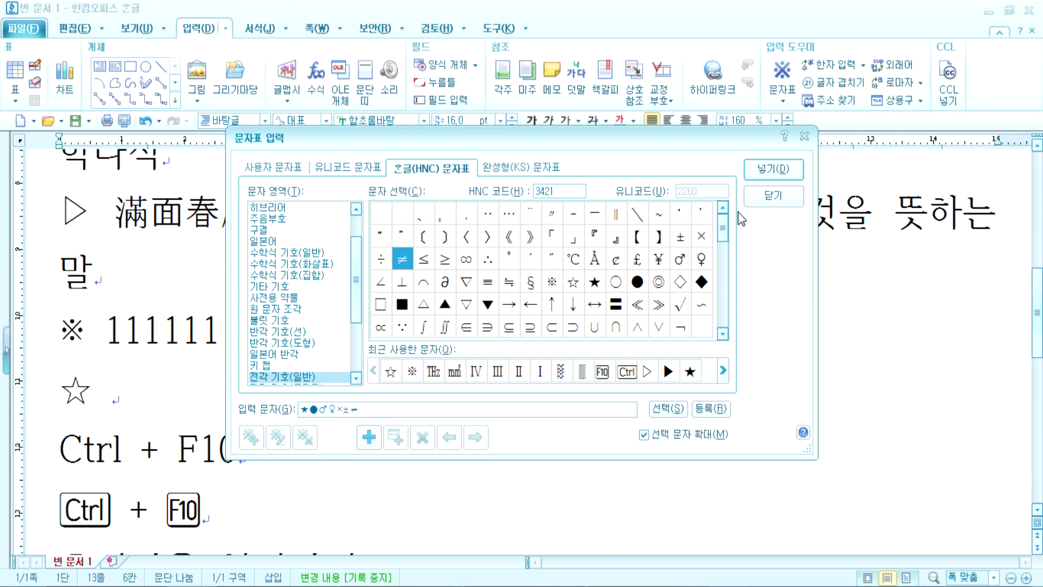
left_click(774, 169)
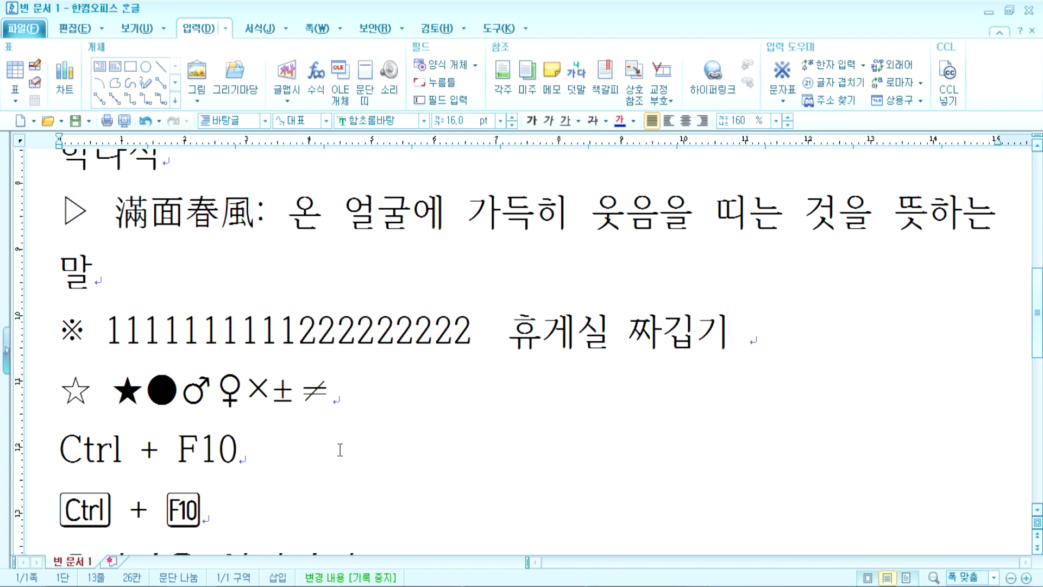
key("Return")
key("Return")
key("Return")
key("Return")
key("Return")
Step: Insert a ☆ on the empty line below the symbol row and type 내용 after it
key("Up")
key("Up")
key("Up")
key("Up")
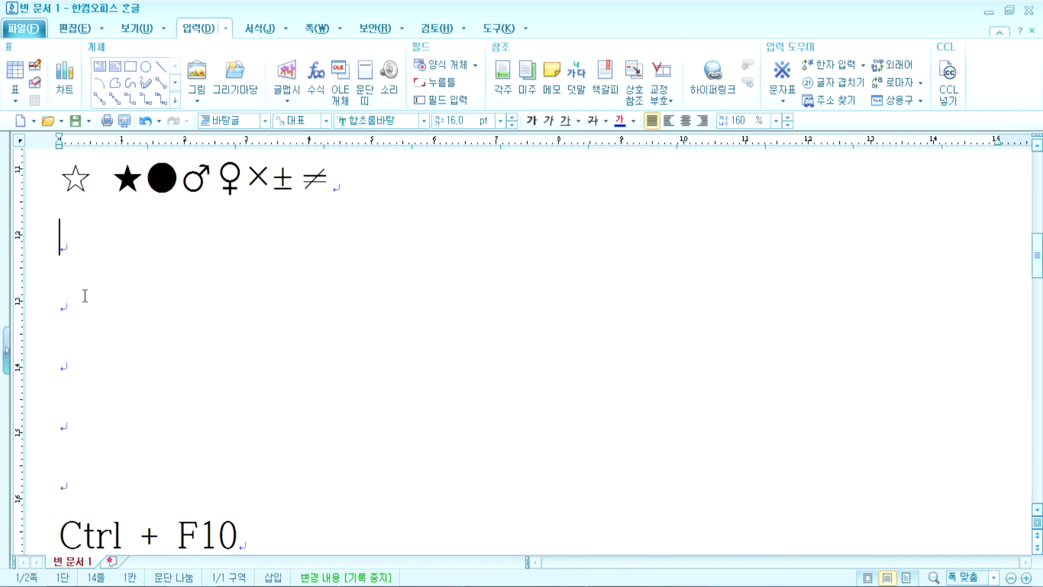
scroll(71, 353, "up", 5)
left_click_drag(62, 311, 375, 313)
scroll(96, 379, "down", 2)
left_click(96, 379)
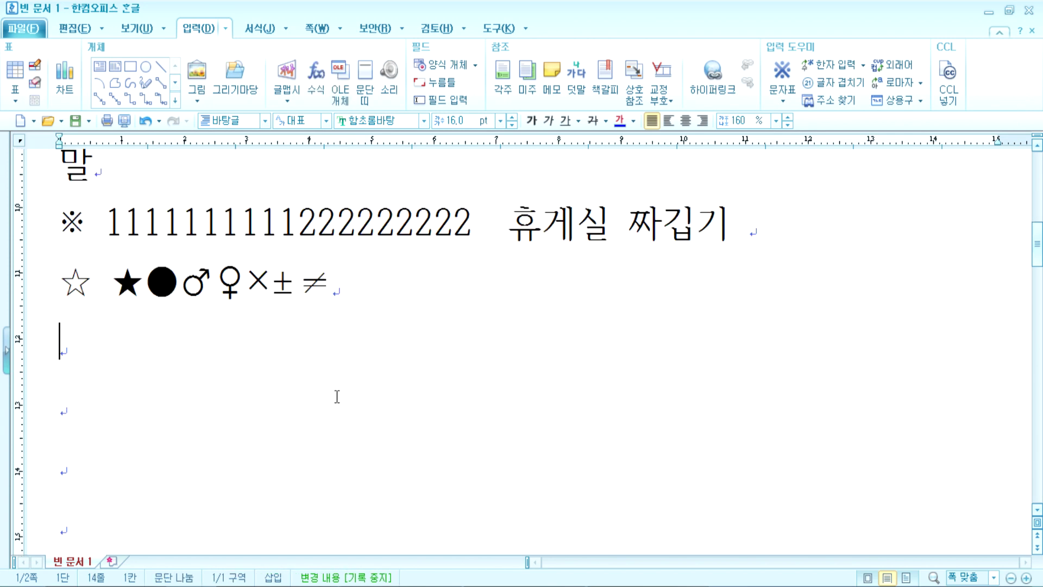
key("ctrl+F10")
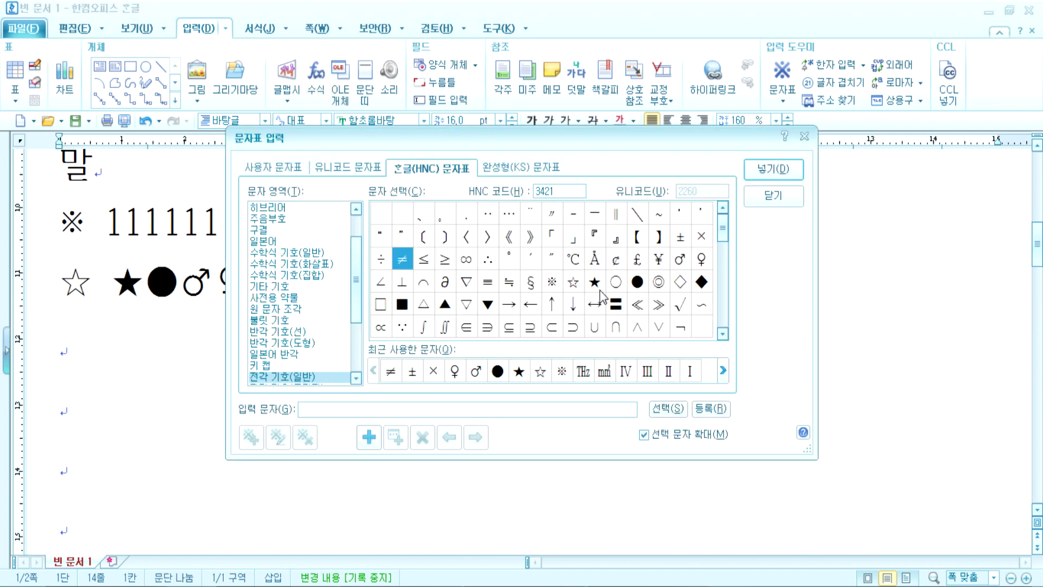
left_click(575, 284)
left_click(773, 168)
type("sodyd")
key("Return")
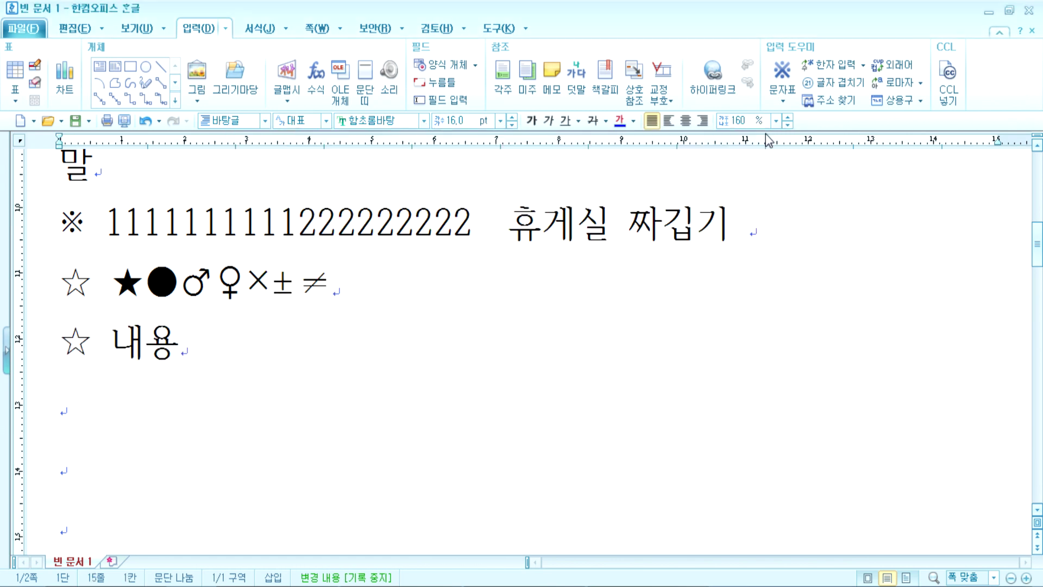
Step: Add a second ☆ 내용 line, fixing the mistyped letters
left_click(785, 95)
left_click(770, 163)
type("내요ㅕㅇ")
key("BackSpace")
key("BackSpace")
key("BackSpace")
type("ㅇㅛㅇ")
key("Return")
Step: Insert a row of ten ☆ symbols at once from the character map
key("ctrl+F10")
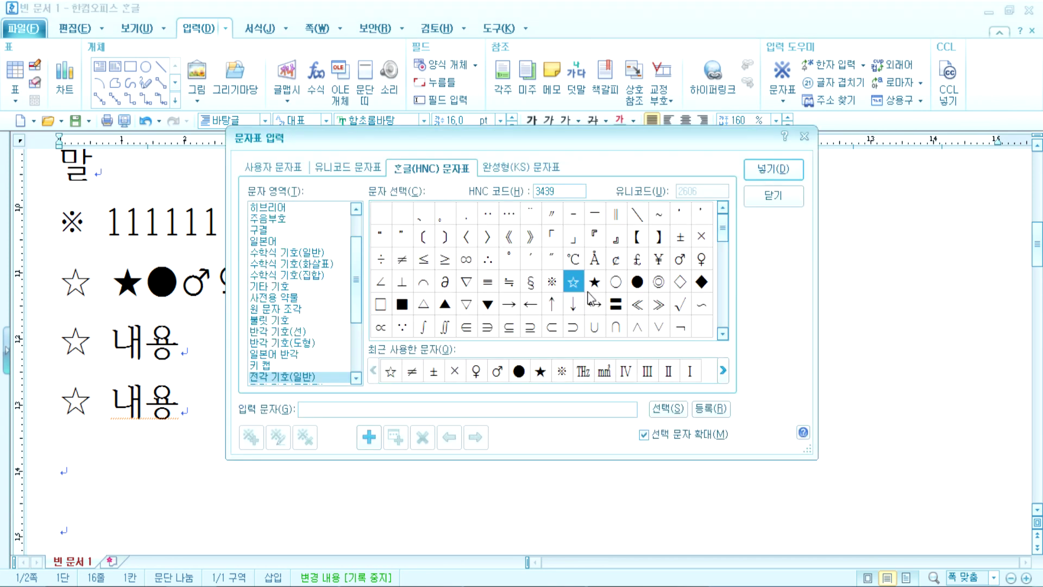
left_click(572, 293)
left_click(572, 295)
left_click(572, 295)
left_click(572, 295)
left_click(571, 295)
left_click(571, 295)
left_click_drag(413, 409, 300, 408)
left_click(772, 169)
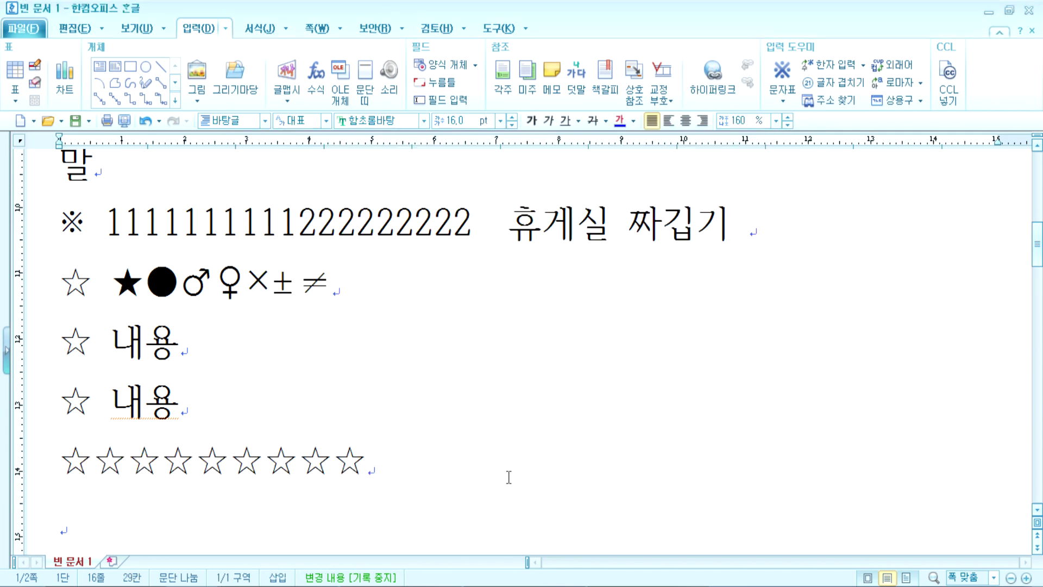
scroll(505, 477, "down", 2)
Step: Split the star row so each ☆ sits on its own line, removing a stray empty line
key("Home")
key("Right")
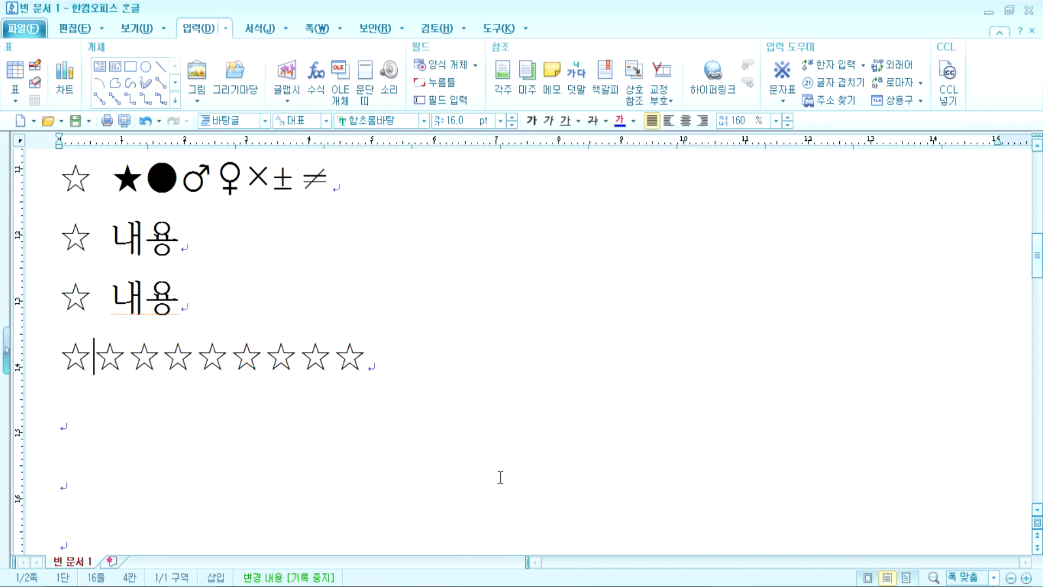
key("Return")
key("Right")
key("Return")
key("Right")
key("Return")
key("Right")
key("Return")
key("Right")
key("Return")
key("Right")
key("Return")
key("Right")
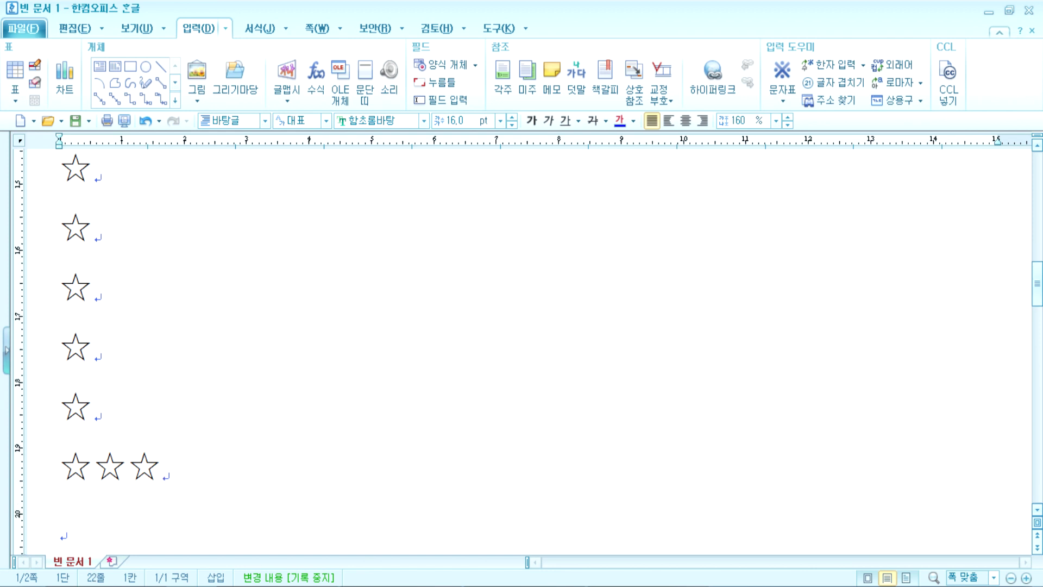
key("Return")
key("Right")
key("Return")
key("Right")
key("Up")
key("Delete")
key("Right")
key("Return")
Step: Type 내용1, 내용2 and 내용3 after the stars on the next three lines
key("Up")
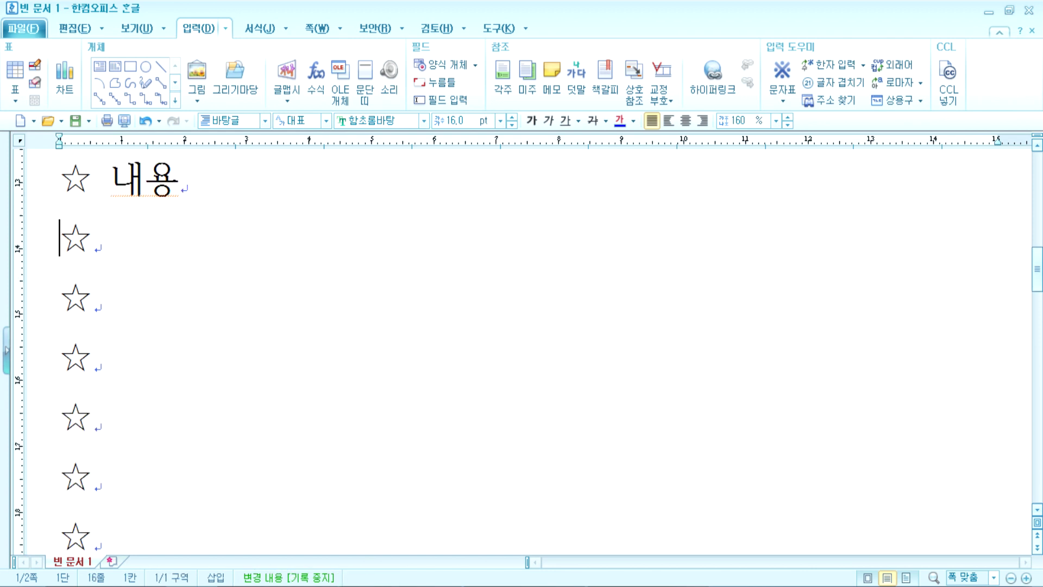
key("End")
type("냉용1")
key("Down")
type("내용2")
key("Down")
type("내용2")
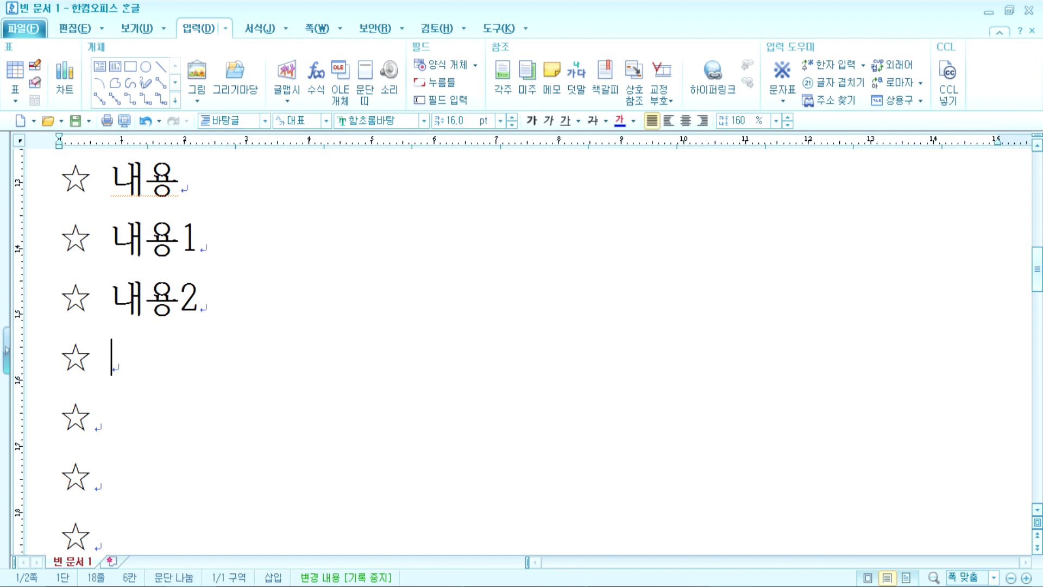
key("BackSpace")
type("3")
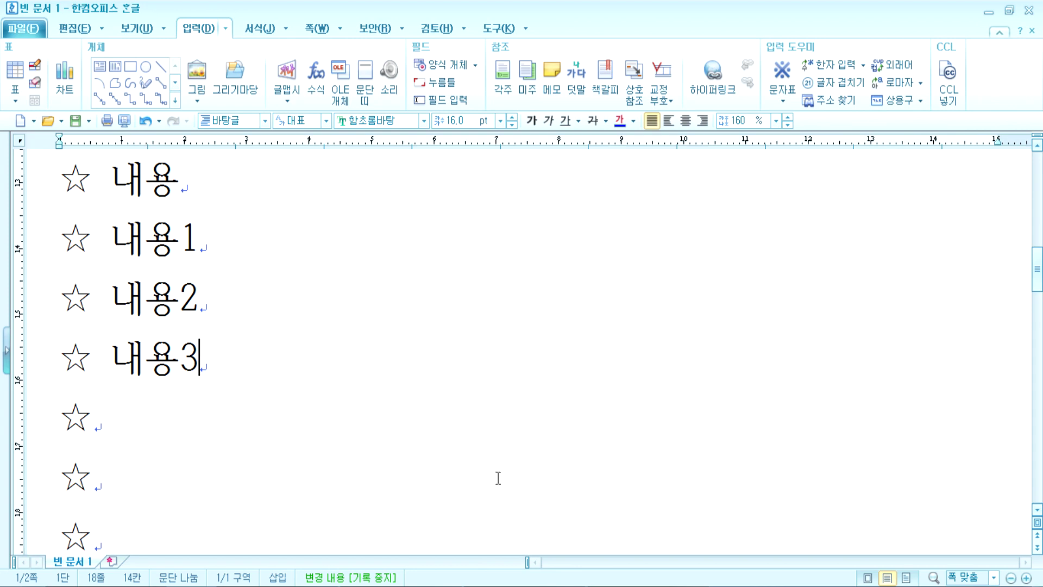
Step: On the empty star line below 내용3, open the character map at the full-width general symbols
left_click(222, 427)
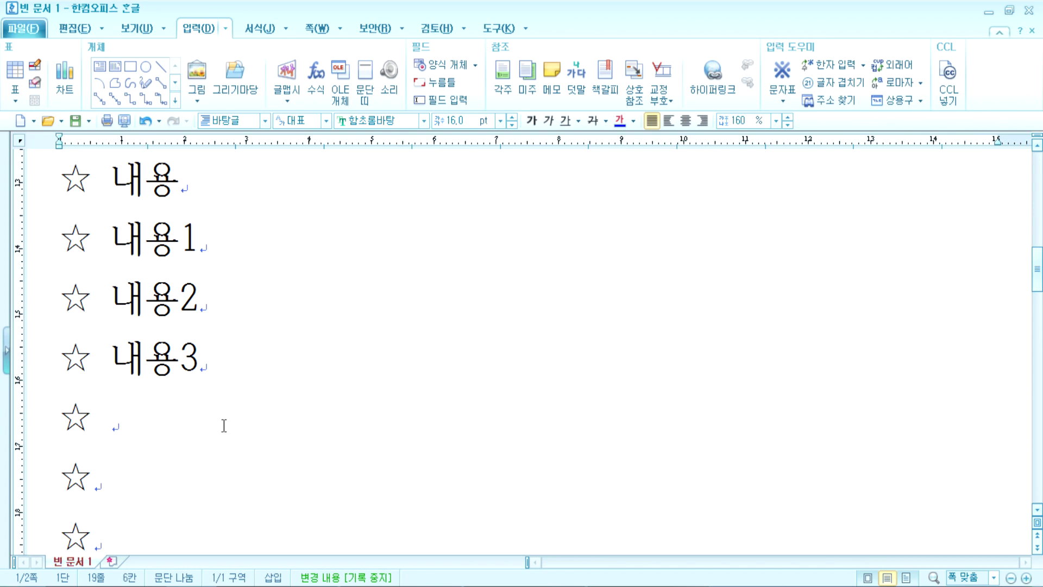
key("ctrl+F10")
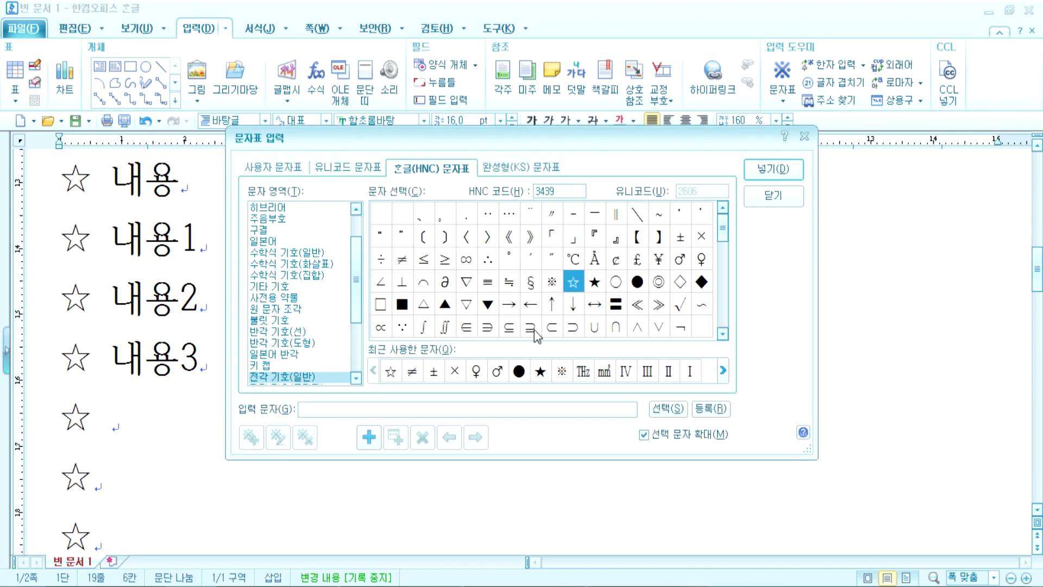
left_click(306, 380)
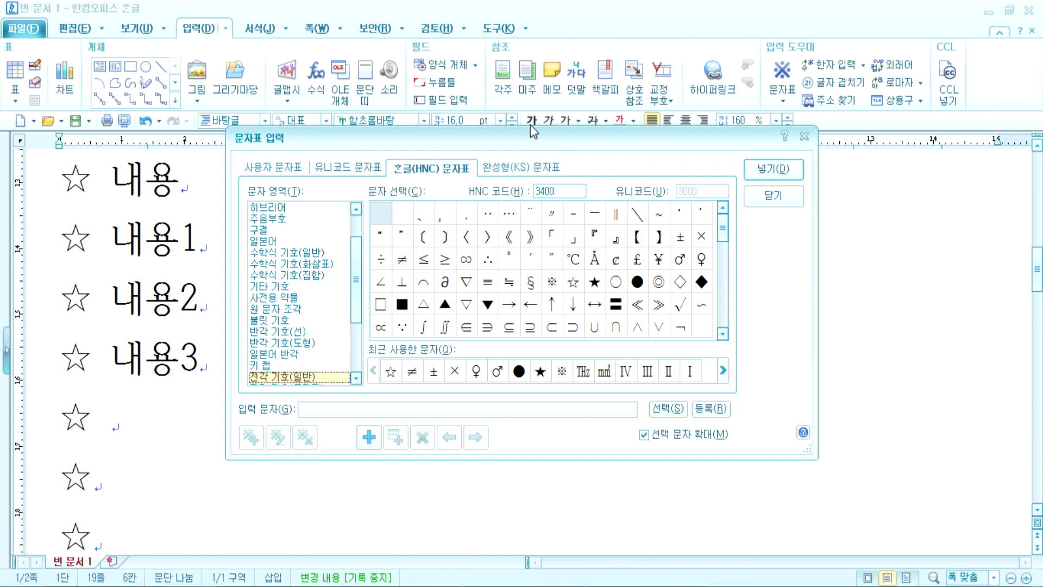
left_click_drag(531, 133, 475, 29)
left_click_drag(671, 130, 651, 147)
scroll(606, 182, "down", 3)
scroll(605, 182, "up", 3)
scroll(277, 176, "down", 3)
scroll(261, 187, "up", 2)
scroll(259, 188, "down", 2)
scroll(259, 187, "up", 2)
scroll(260, 187, "down", 2)
Step: Browse the full-width general symbols, trying the degree sign, black star and right triangle
scroll(260, 187, "up", 2)
scroll(260, 187, "down", 2)
left_click(239, 171)
scroll(237, 185, "up", 2)
scroll(239, 192, "up", 2)
left_click(453, 159)
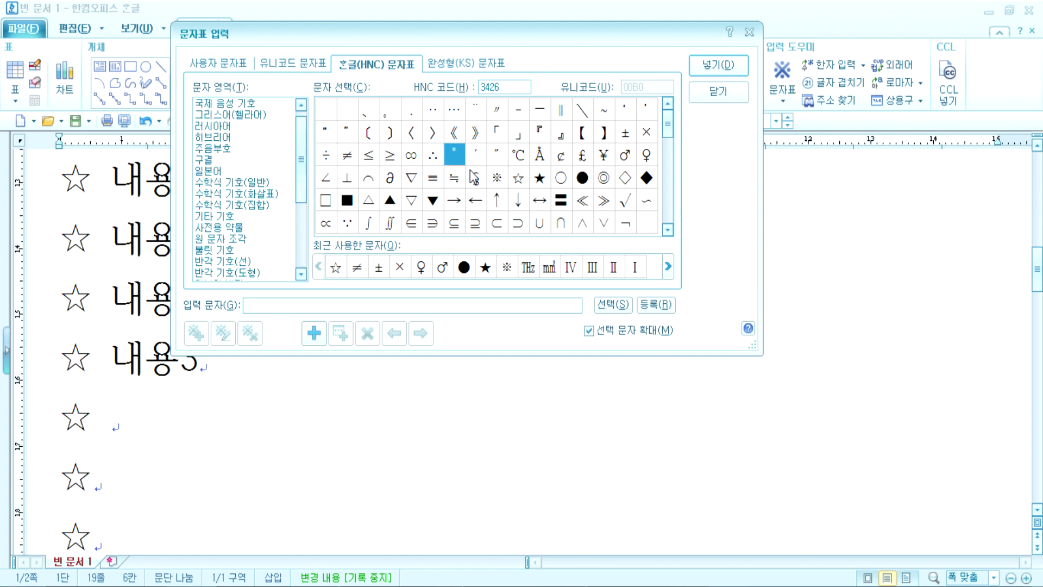
scroll(598, 141, "down", 2)
scroll(658, 122, "up", 2)
mouse_move(667, 126)
left_mouse_down()
mouse_move(667, 222)
mouse_move(670, 126)
left_mouse_up()
left_click(538, 181)
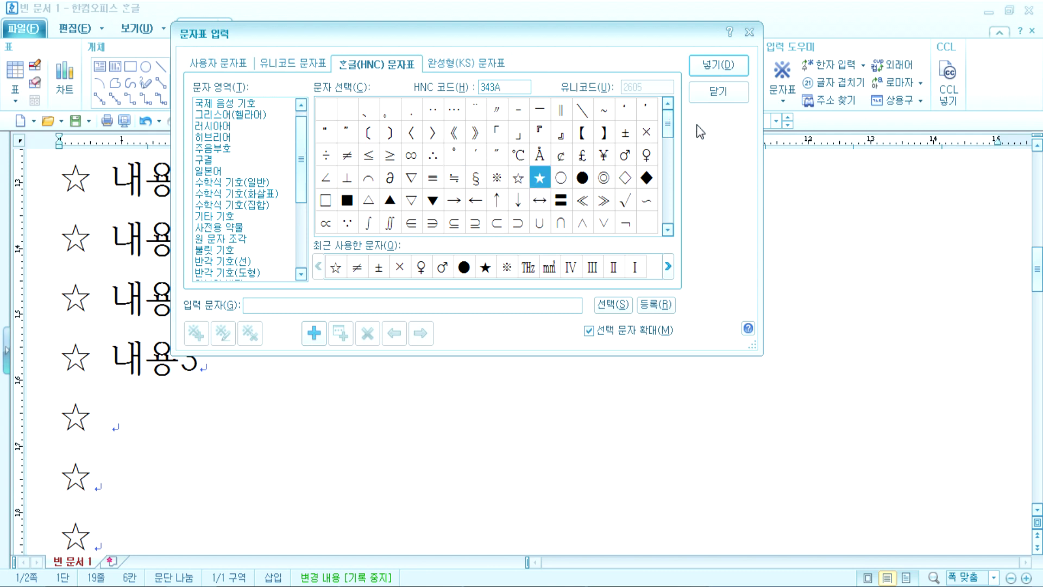
left_click_drag(669, 121, 668, 158)
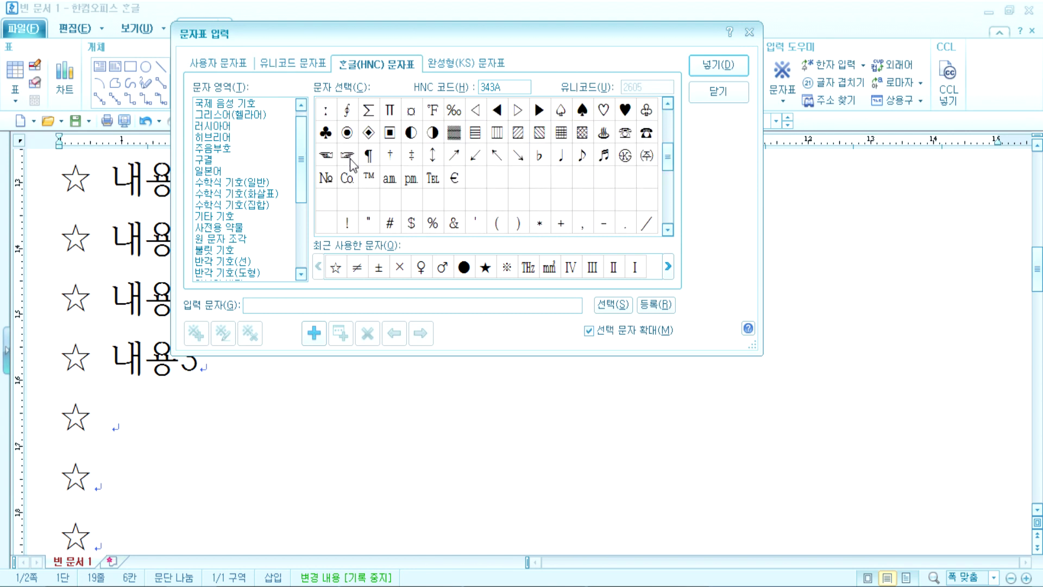
left_click_drag(673, 163, 669, 123)
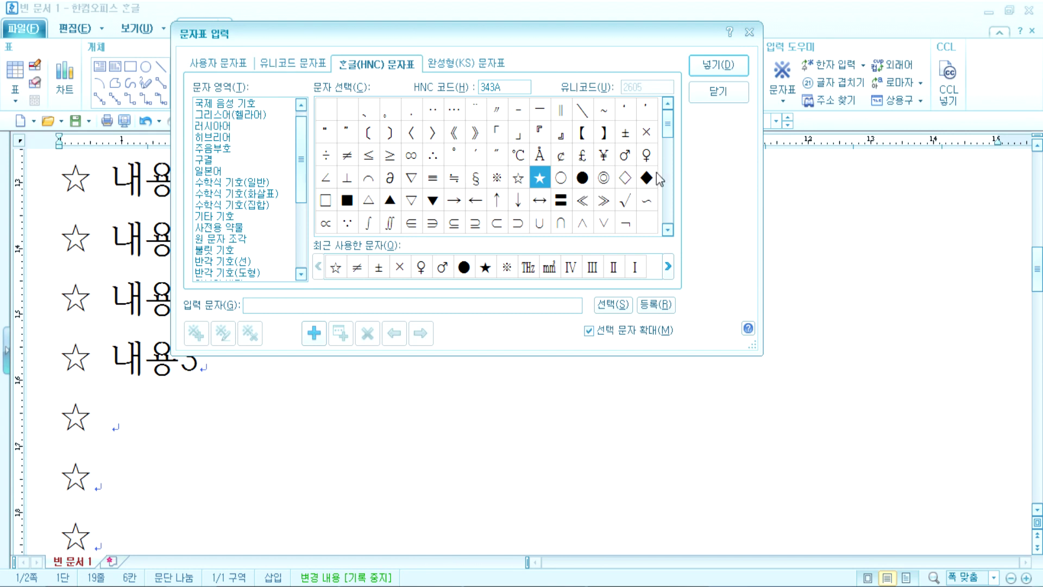
left_click_drag(673, 133, 664, 159)
left_click(505, 135)
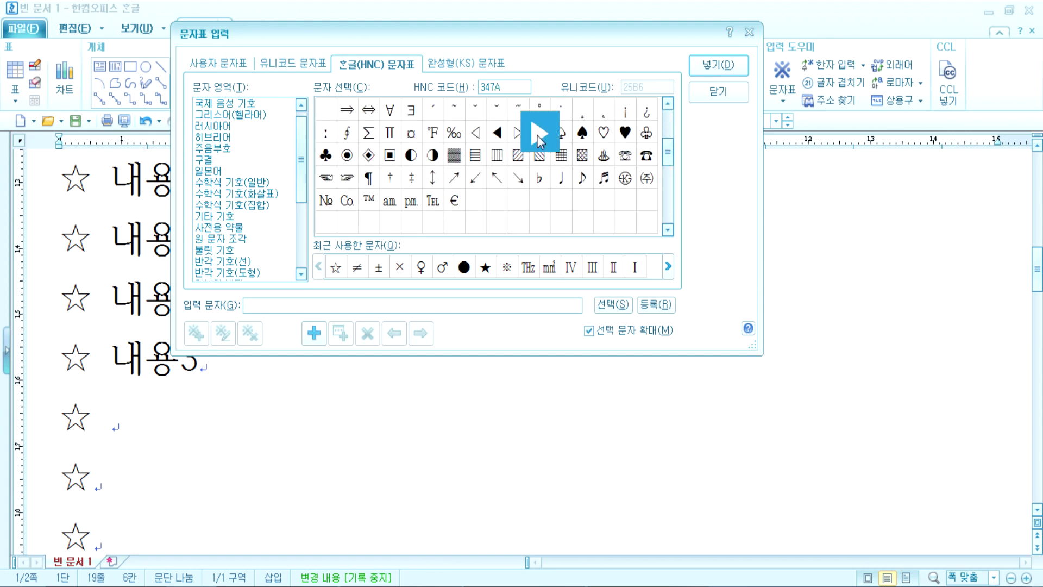
left_click_drag(670, 159, 669, 130)
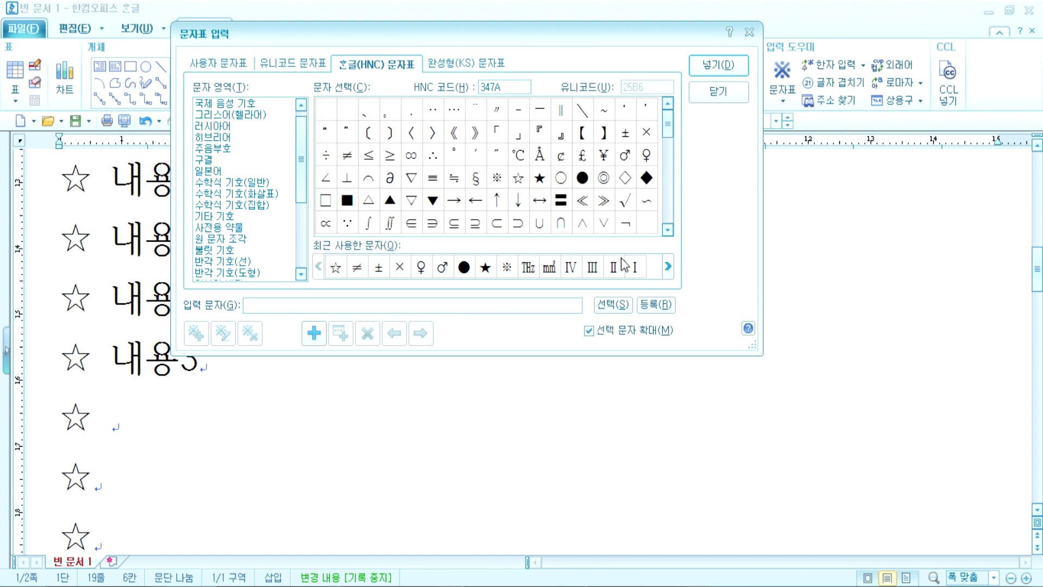
Step: Enlarge the character map, then insert the black right-pointing triangle ▶
left_click_drag(758, 356, 727, 284)
left_click_drag(558, 41, 471, 23)
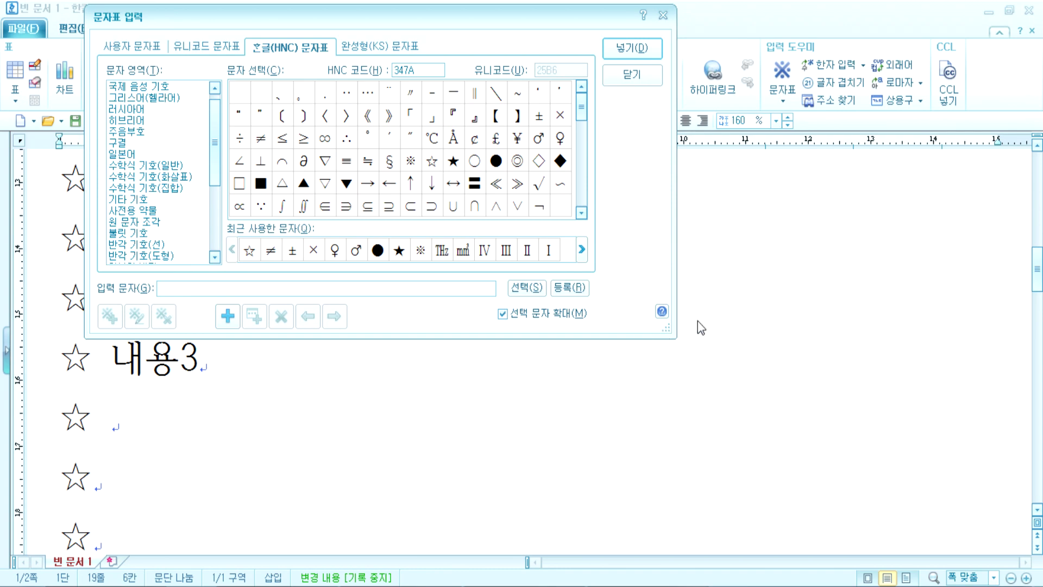
left_click_drag(668, 337, 973, 520)
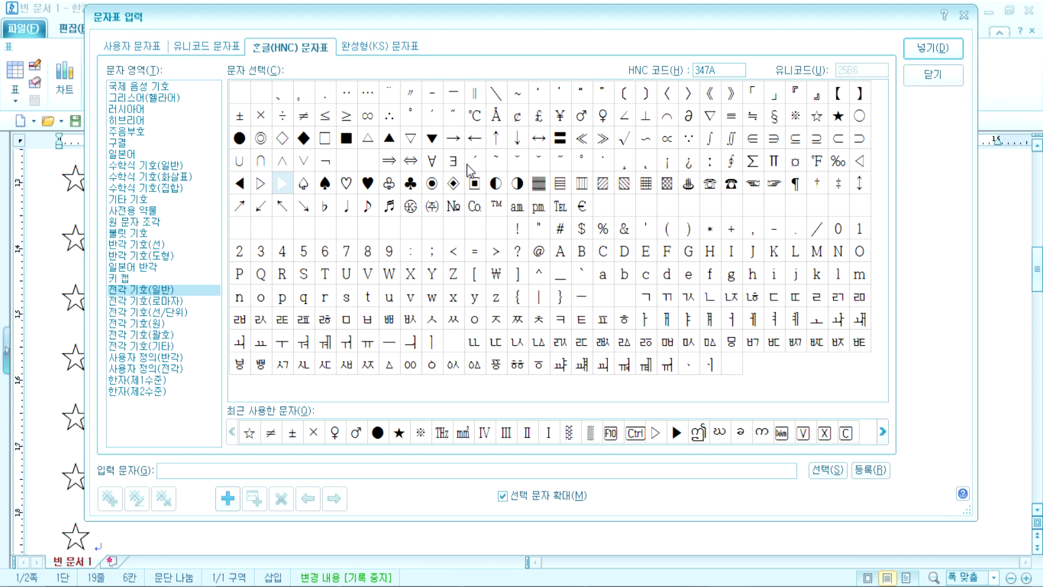
left_click_drag(973, 513, 576, 354)
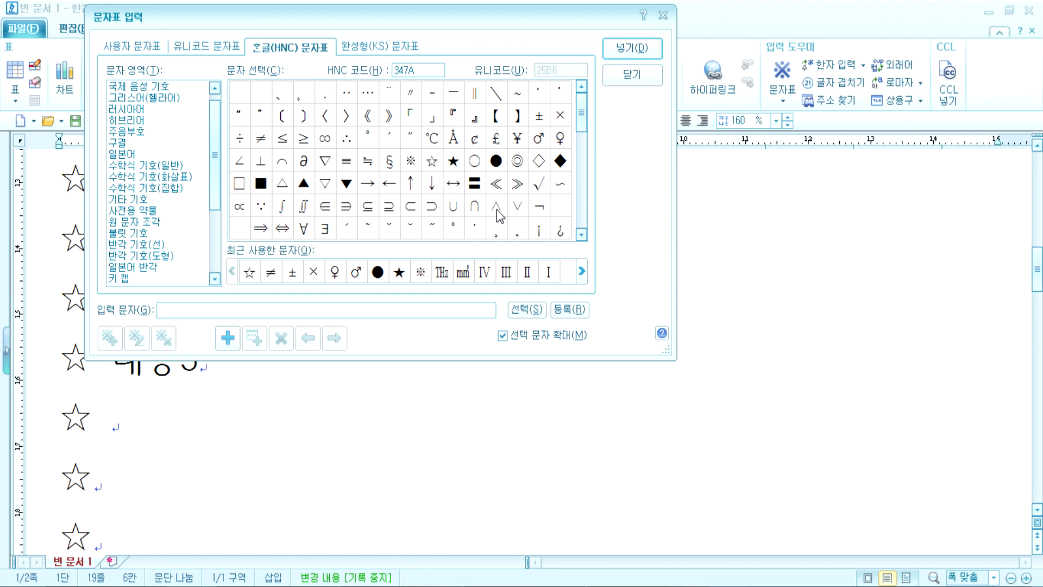
left_click_drag(669, 359, 952, 585)
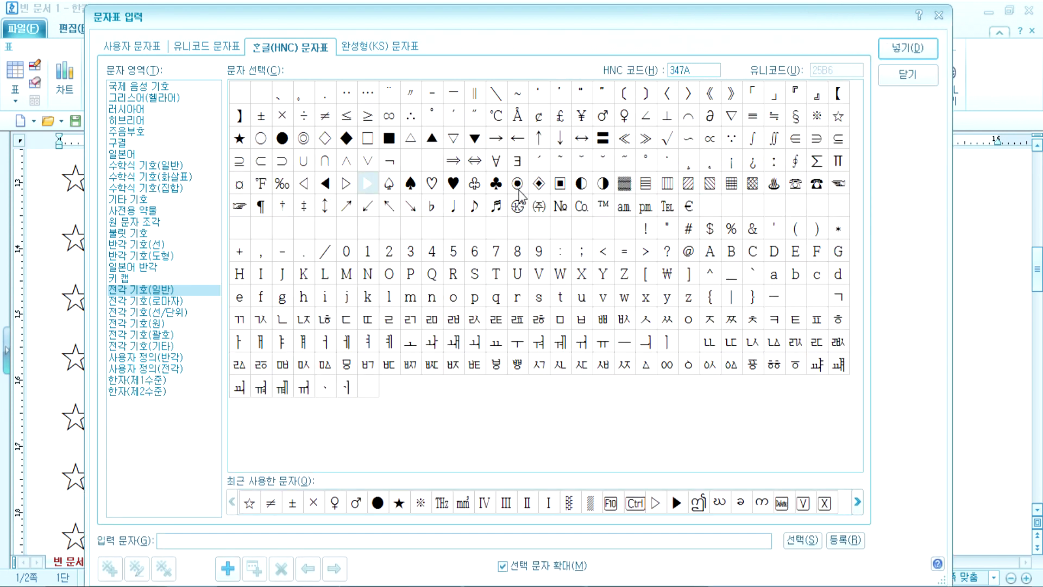
left_click(363, 190)
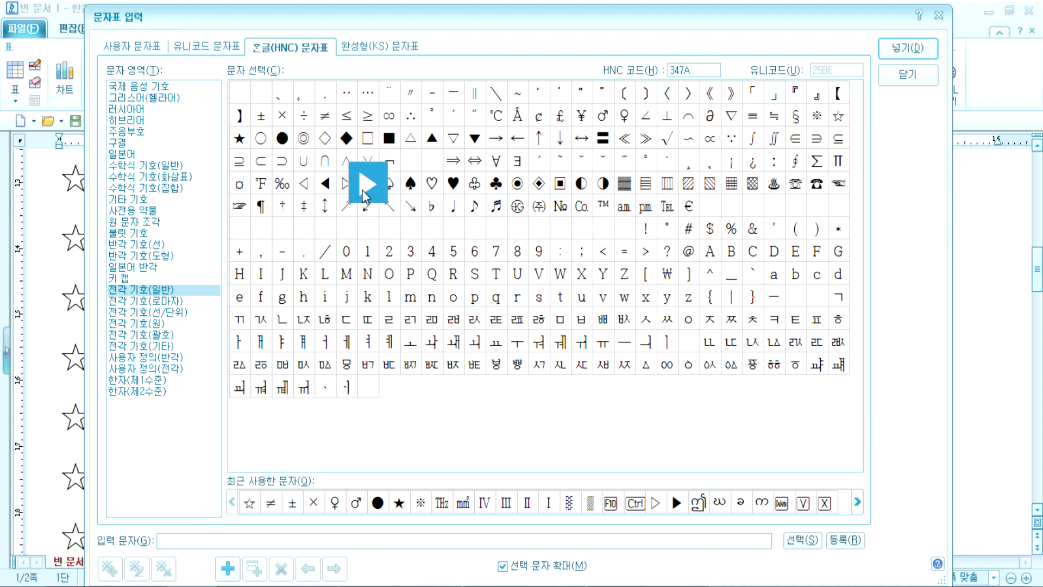
left_click(905, 53)
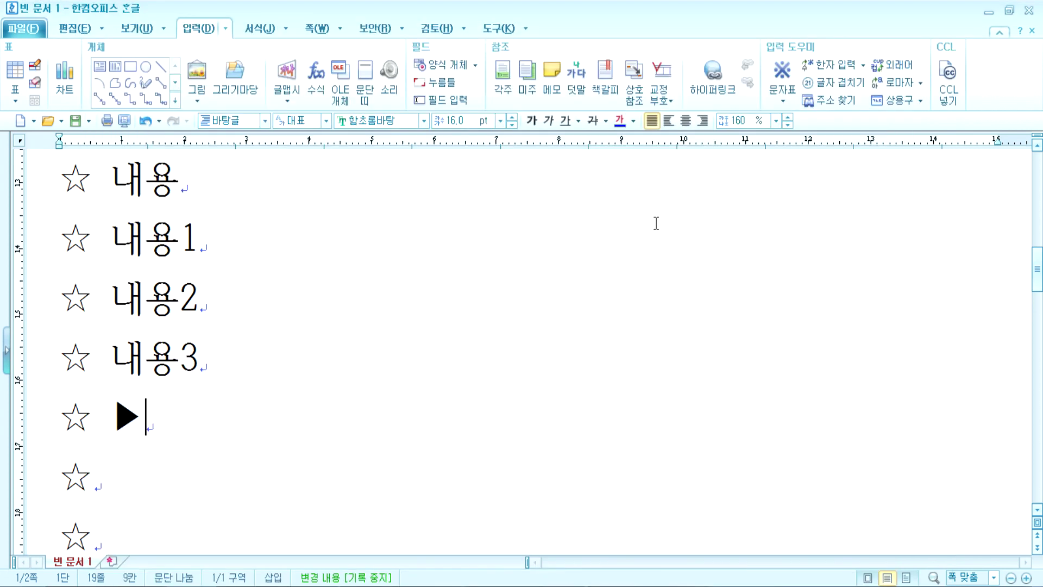
Step: Insert a second ▶ on the same star line from the reopened character map
key("ctrl+F10")
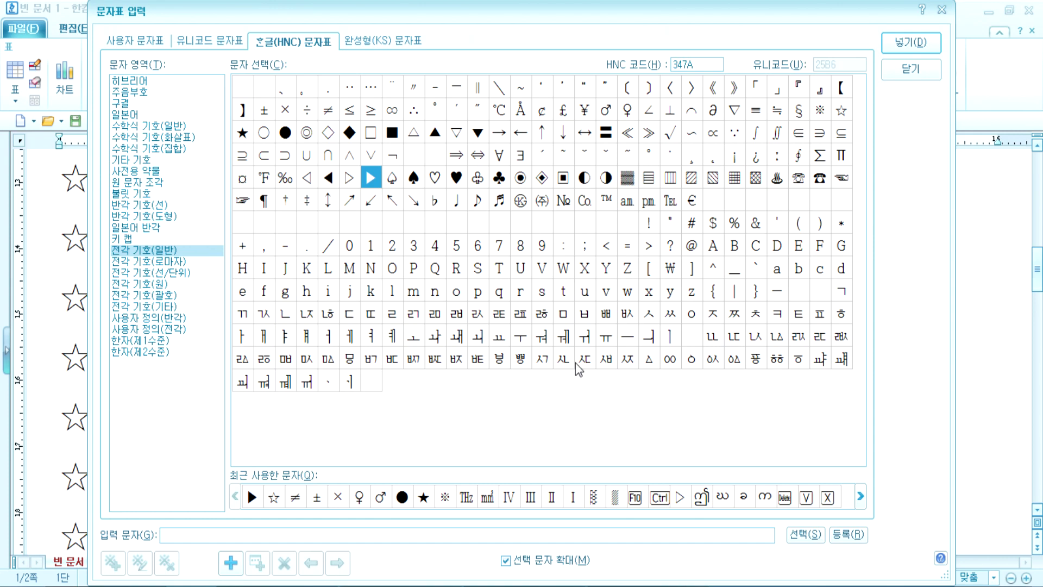
left_click_drag(948, 581, 903, 564)
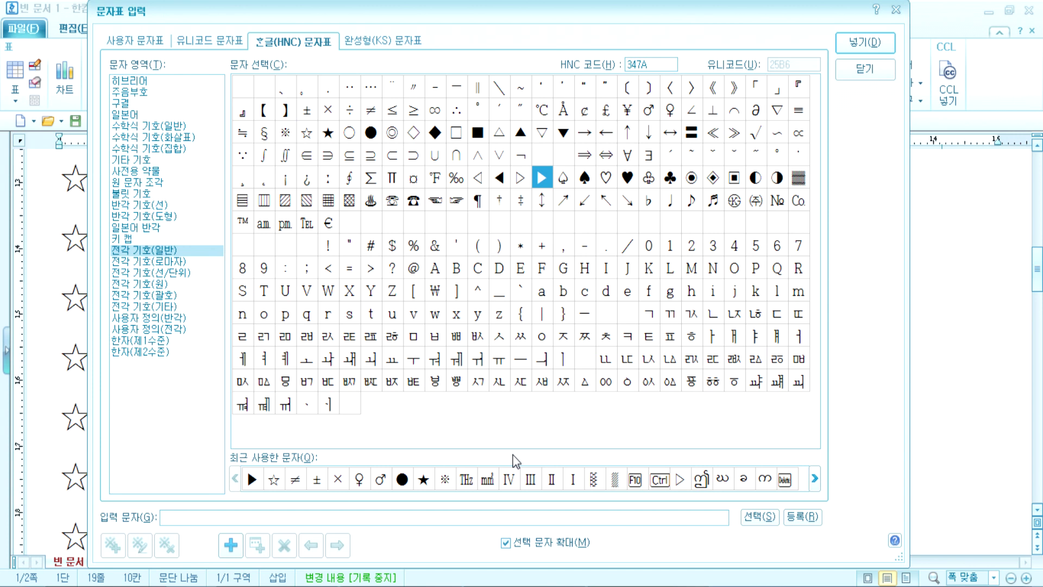
key("Return")
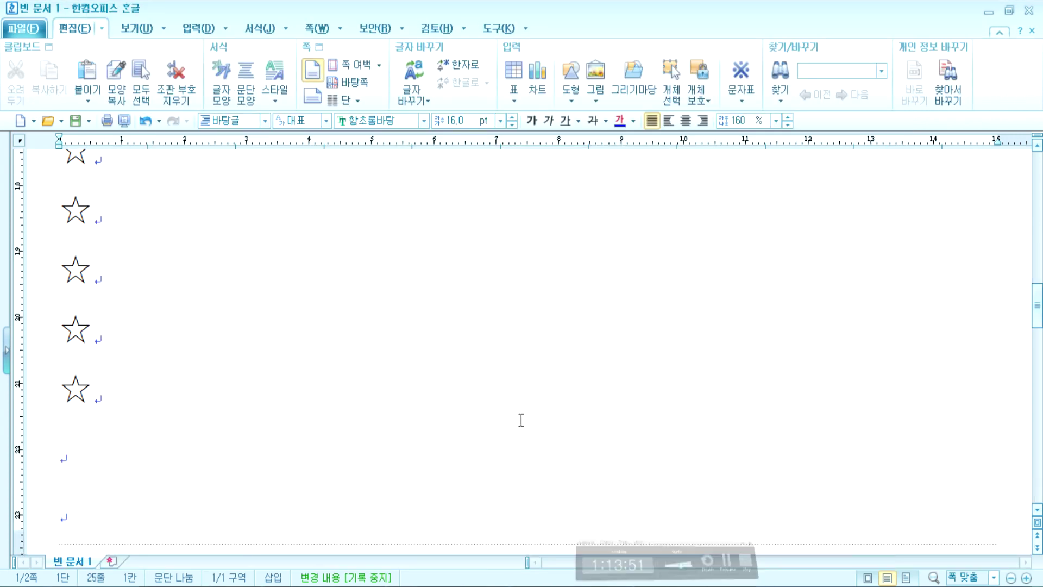
Step: Insert empty lines at the very top, above the ★ 뜻이 좋은 사자성어 heading
scroll(299, 368, "up", 3)
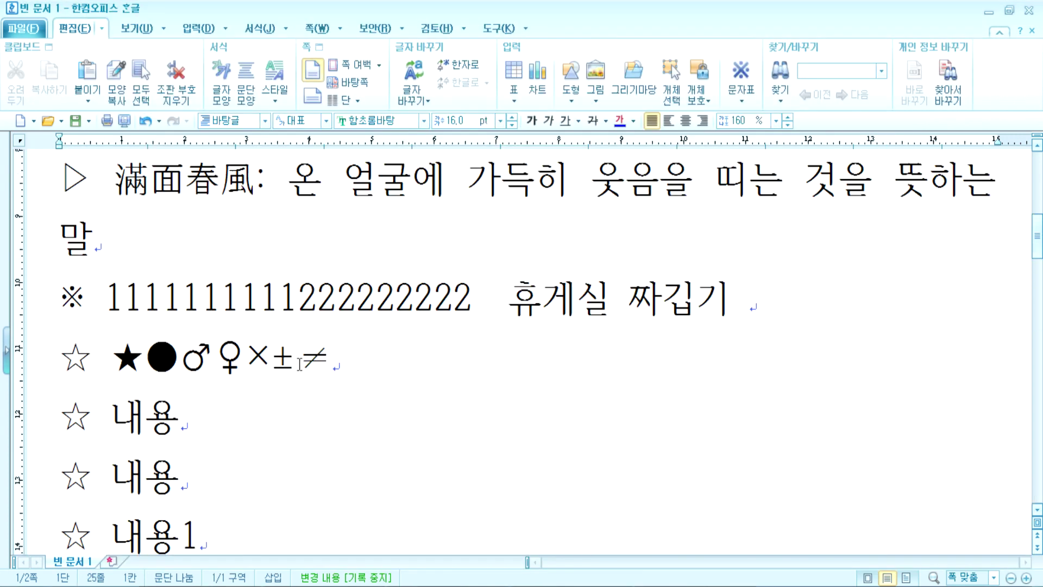
scroll(250, 366, "down", 3)
scroll(243, 363, "down", 6)
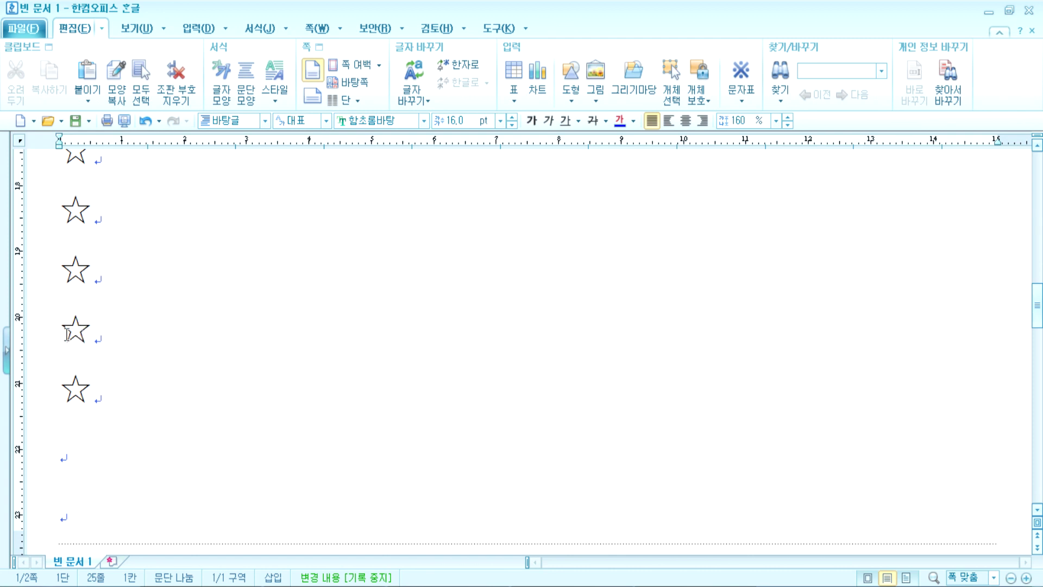
left_click_drag(62, 332, 105, 335)
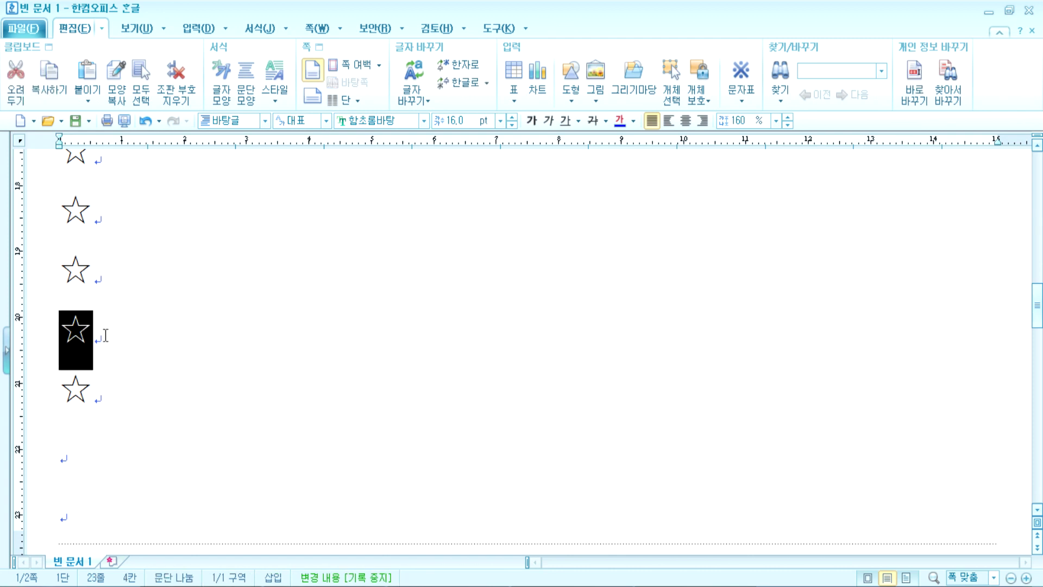
left_click(105, 335)
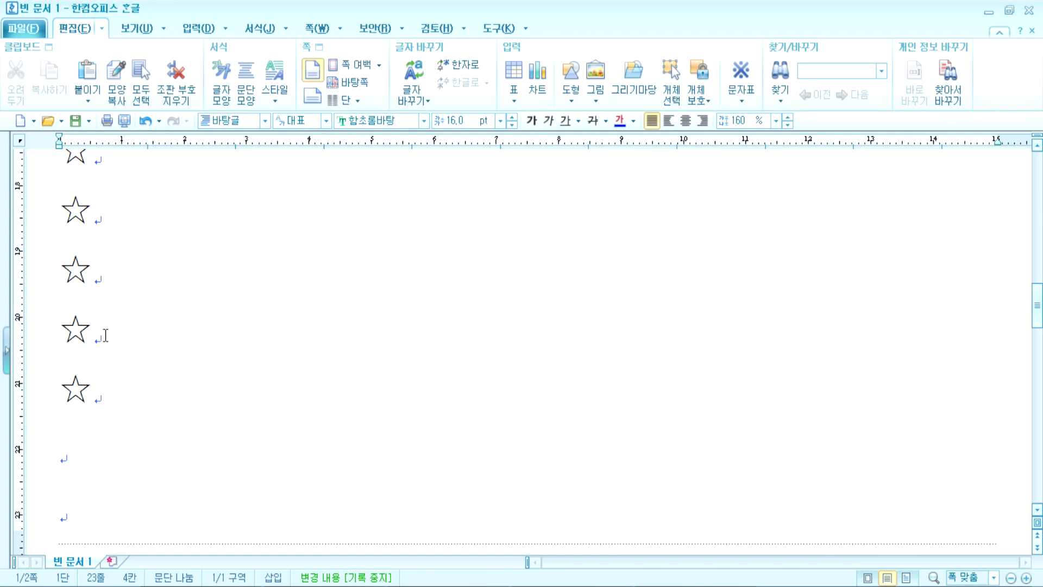
left_click(84, 469)
scroll(195, 392, "down", 5)
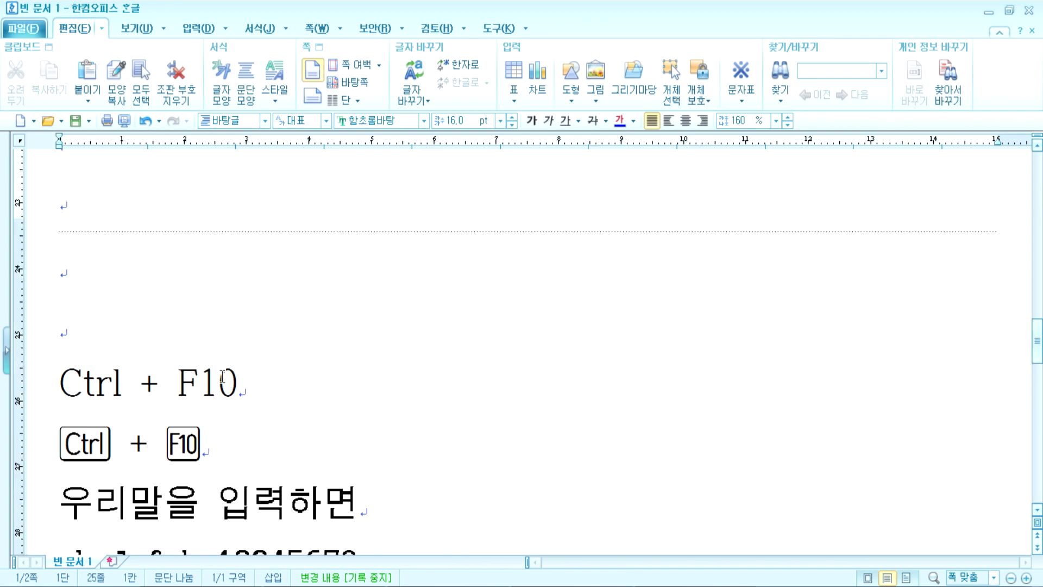
scroll(224, 369, "up", 15)
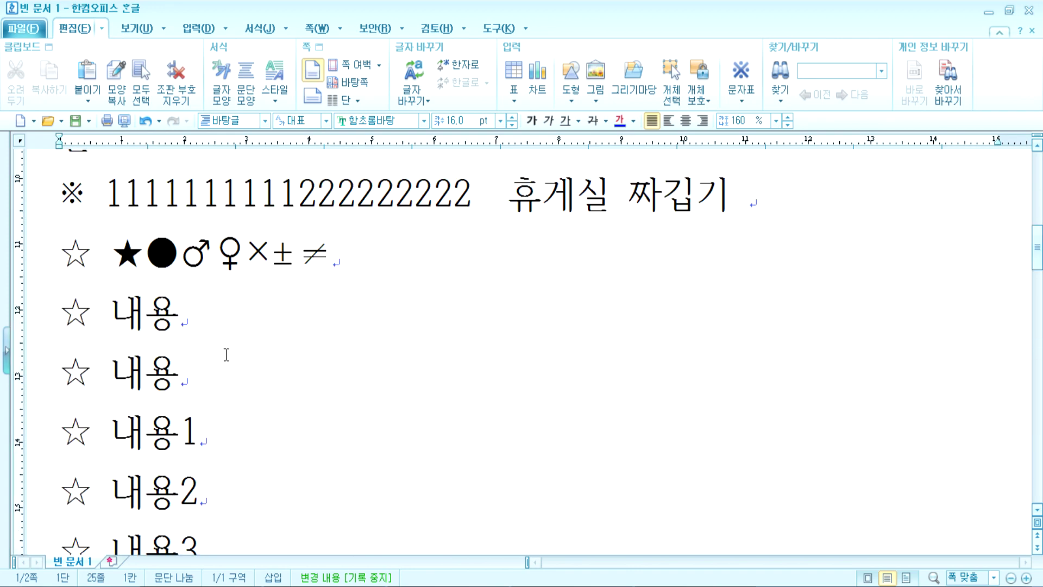
left_click(71, 199)
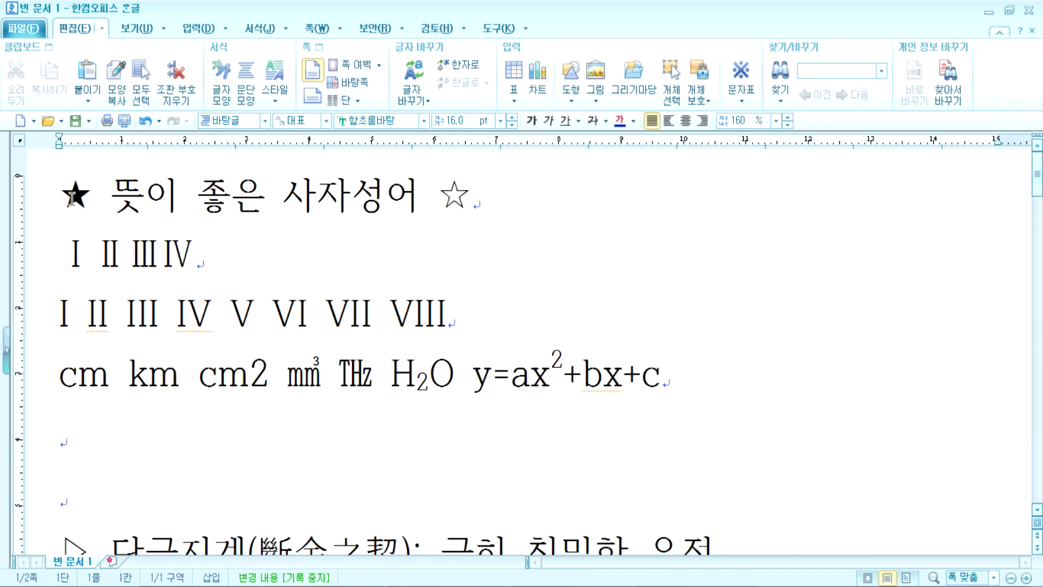
key("Return")
key("Return")
key("Return")
key("Return")
key("Return")
key("Return")
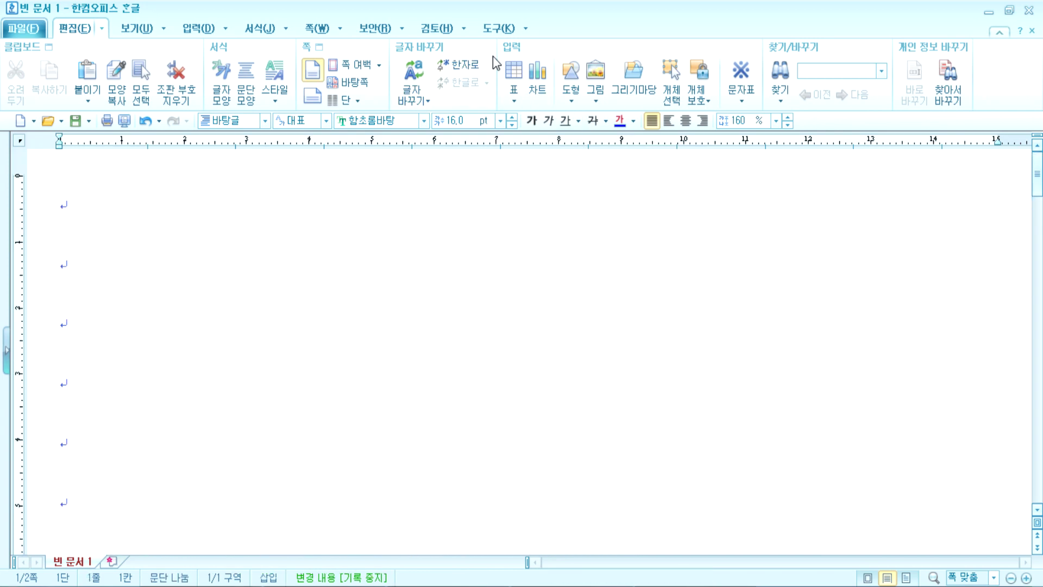
left_click(198, 28)
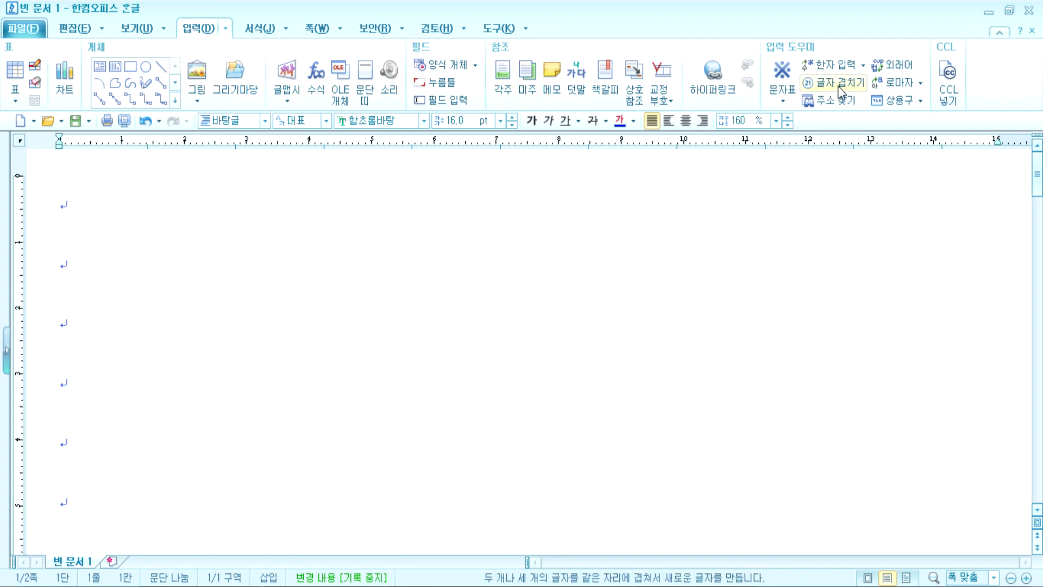
Step: Insert a circled 1 using character overlap with a circle shape
left_click(841, 84)
left_click_drag(442, 197, 368, 103)
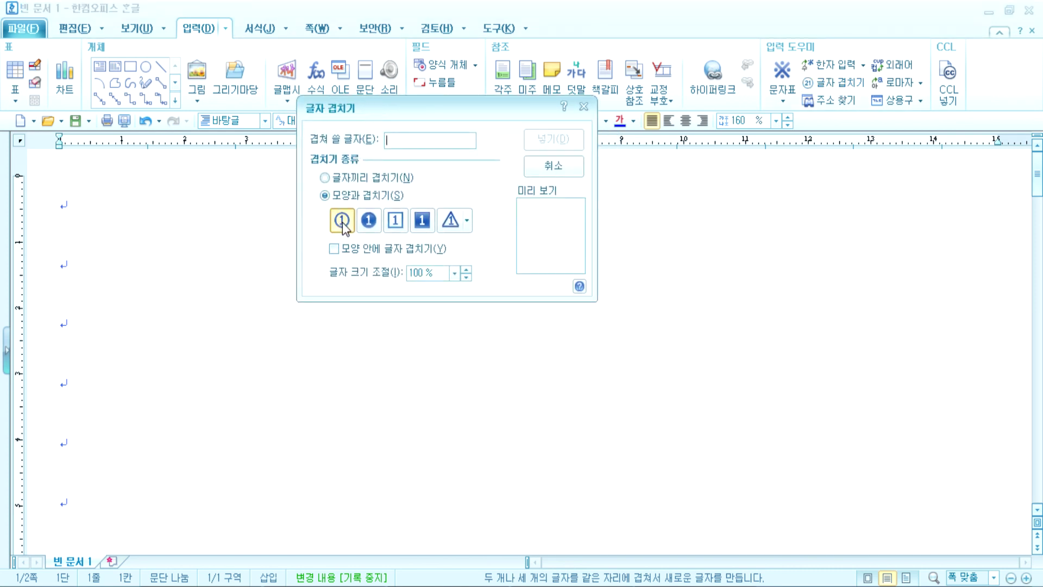
left_click(341, 180)
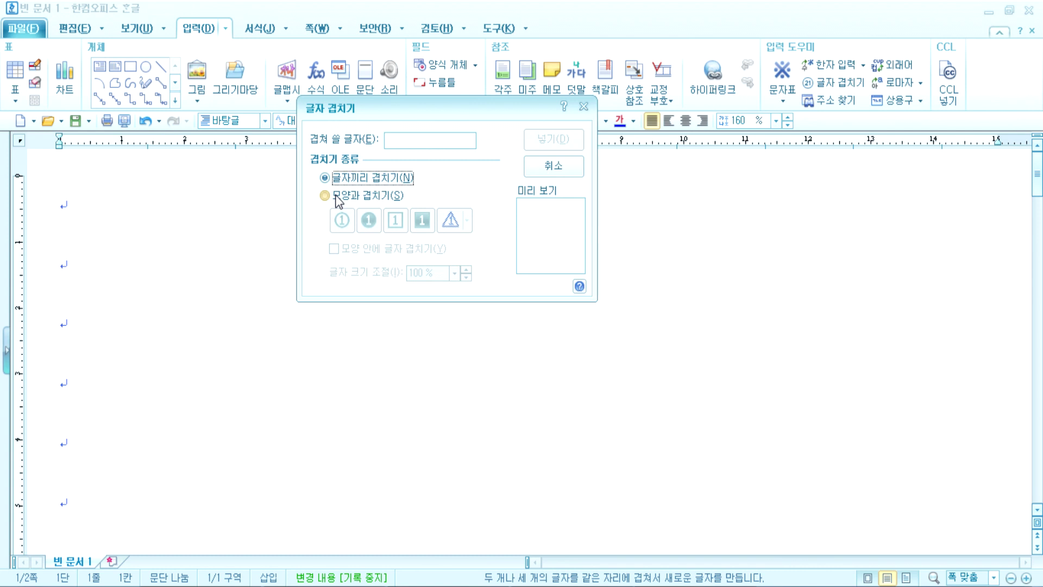
left_click(340, 196)
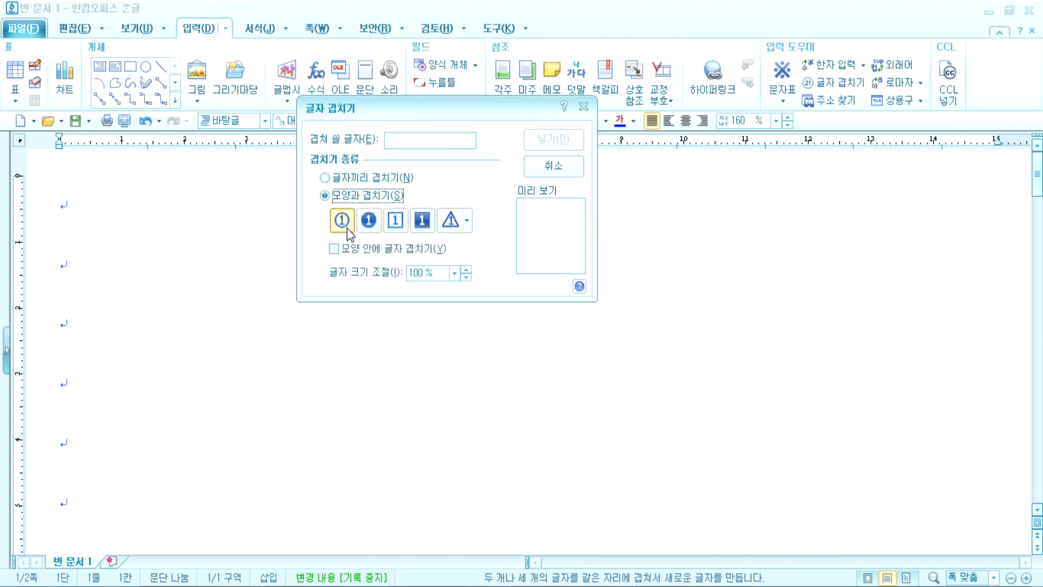
left_click(407, 141)
type("1")
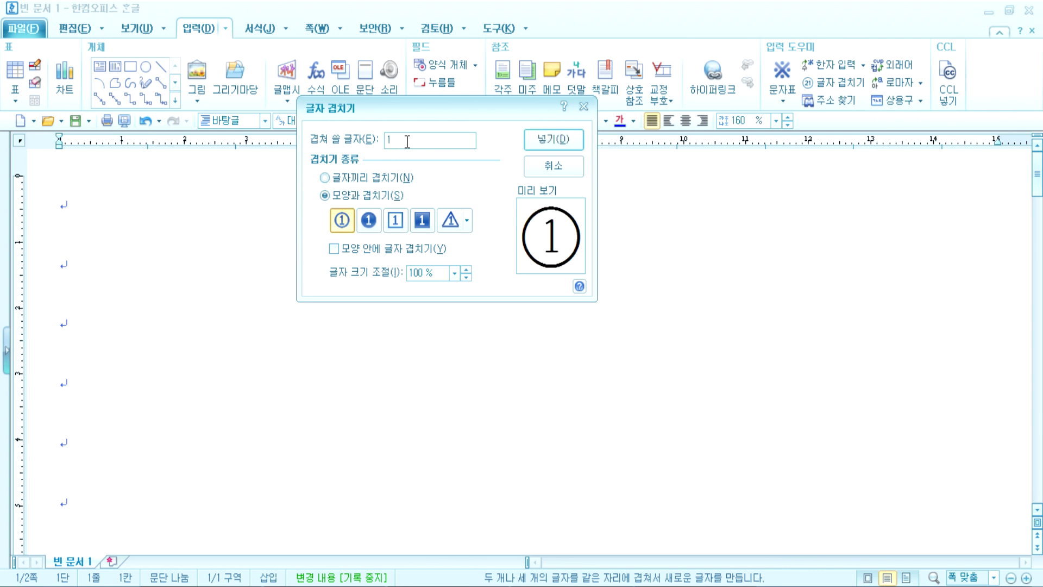
left_click(546, 139)
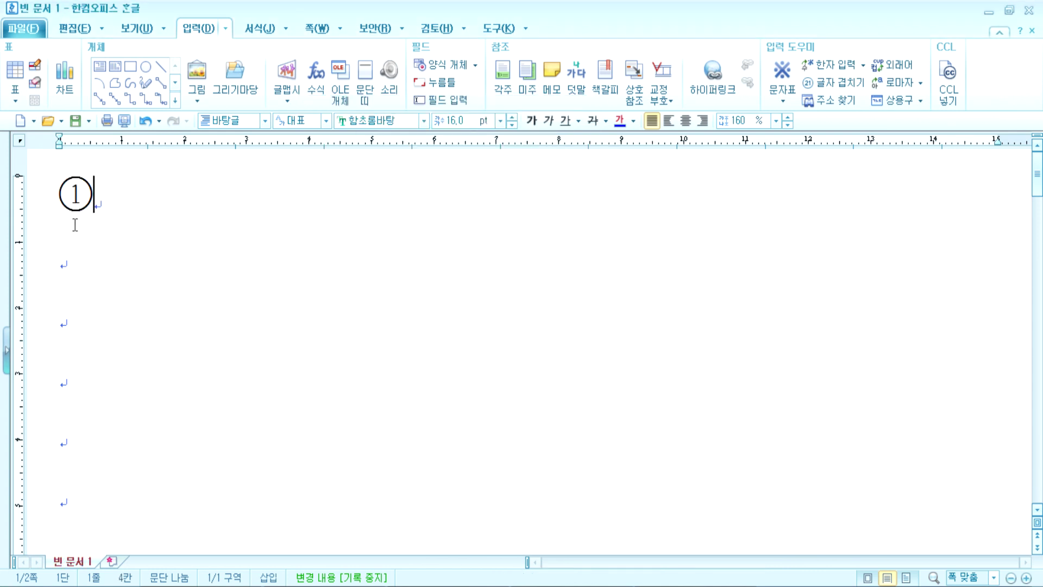
Step: Add a circled ㄱ, a circled 홍 and a circled 홍길동 stamp, then select the stamp
left_click(832, 83)
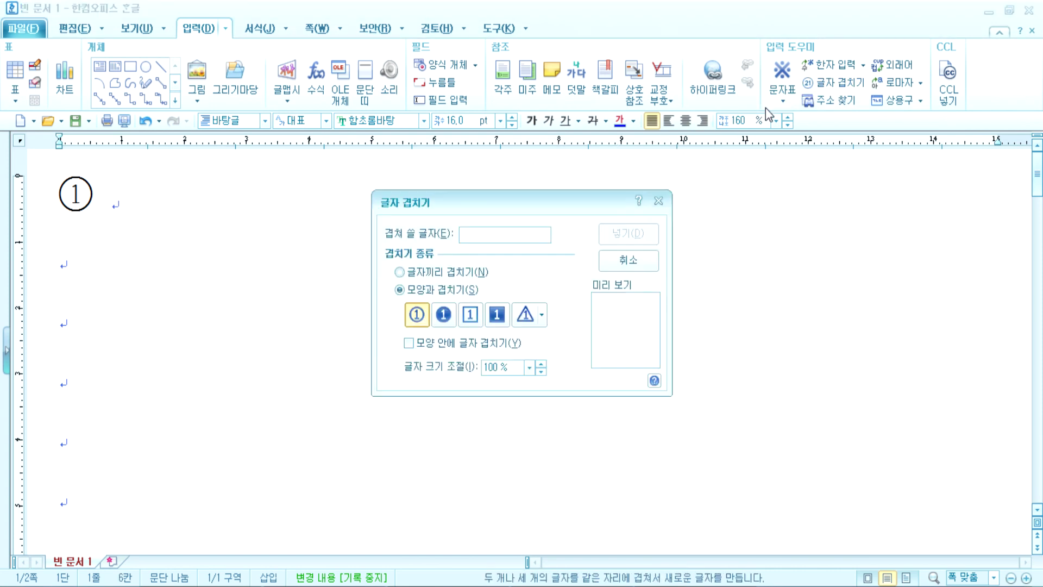
type("ㄱ")
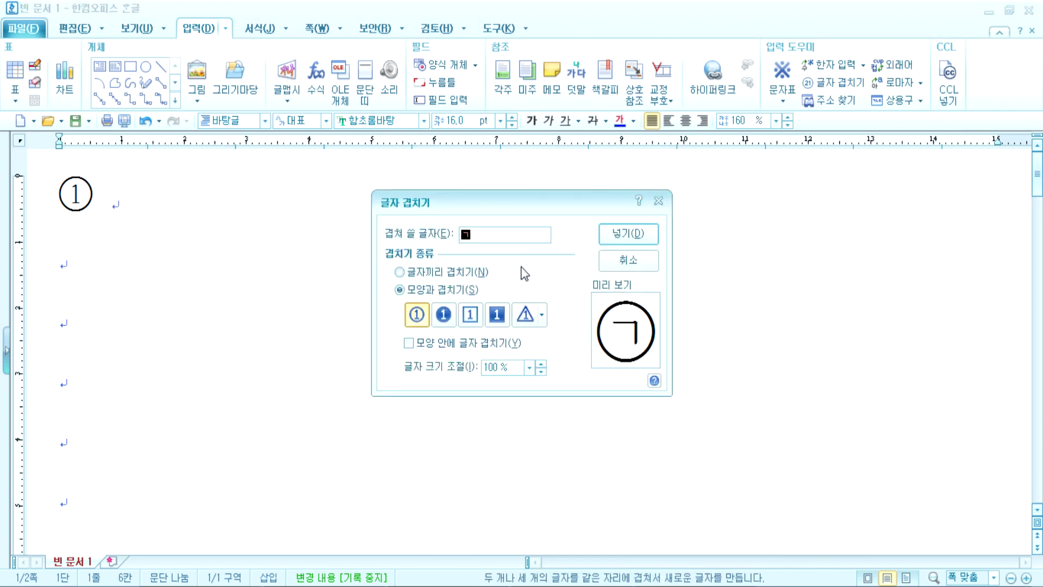
key("Return")
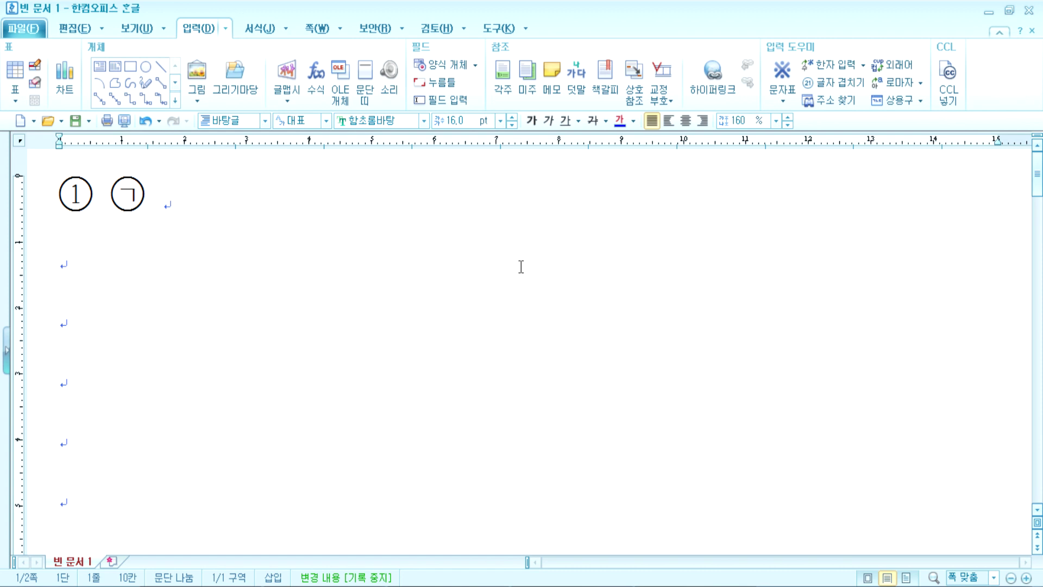
left_click(837, 82)
type("홍")
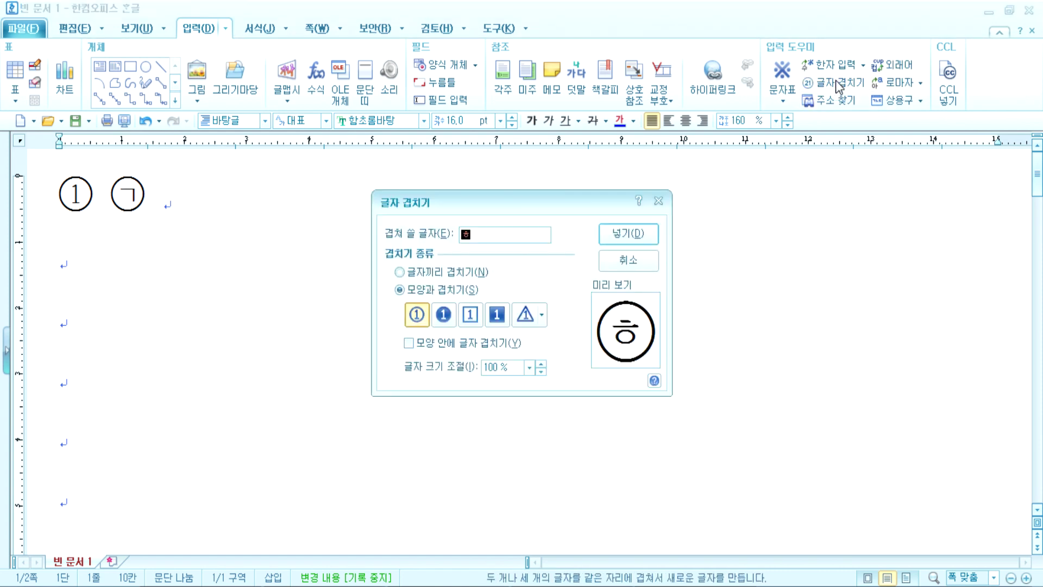
key("Return")
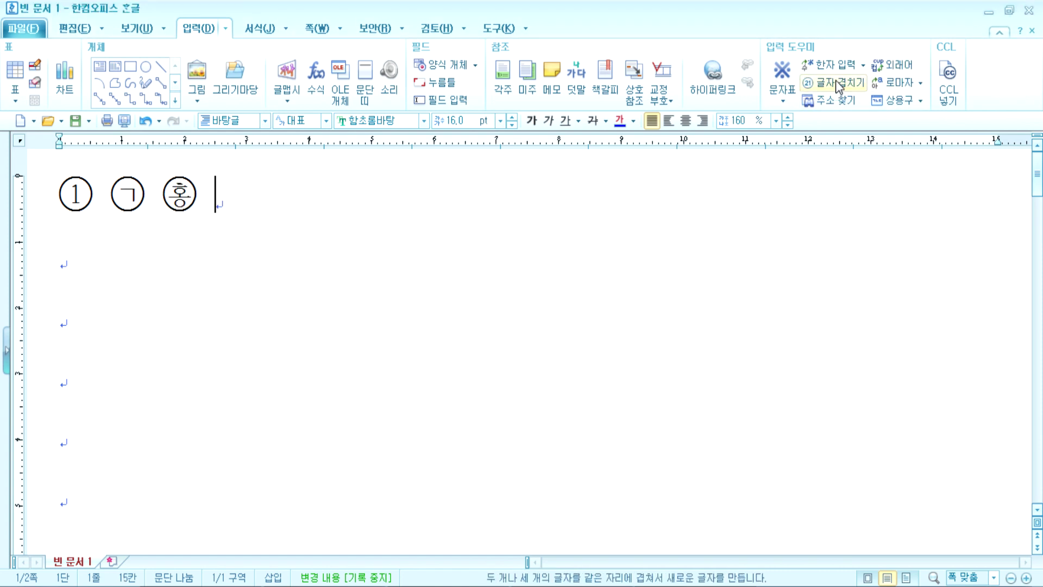
left_click(839, 83)
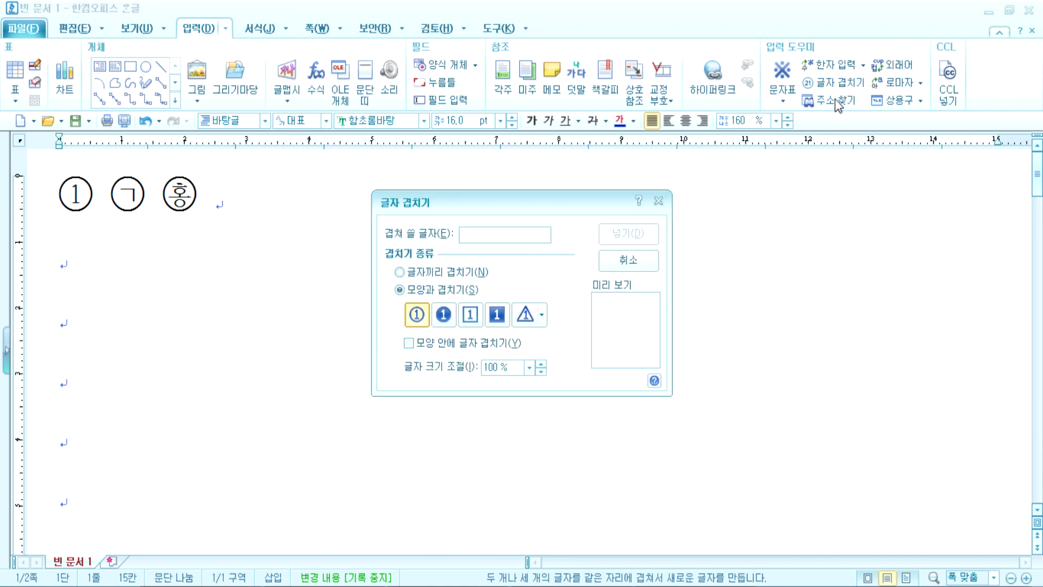
type("홍길동")
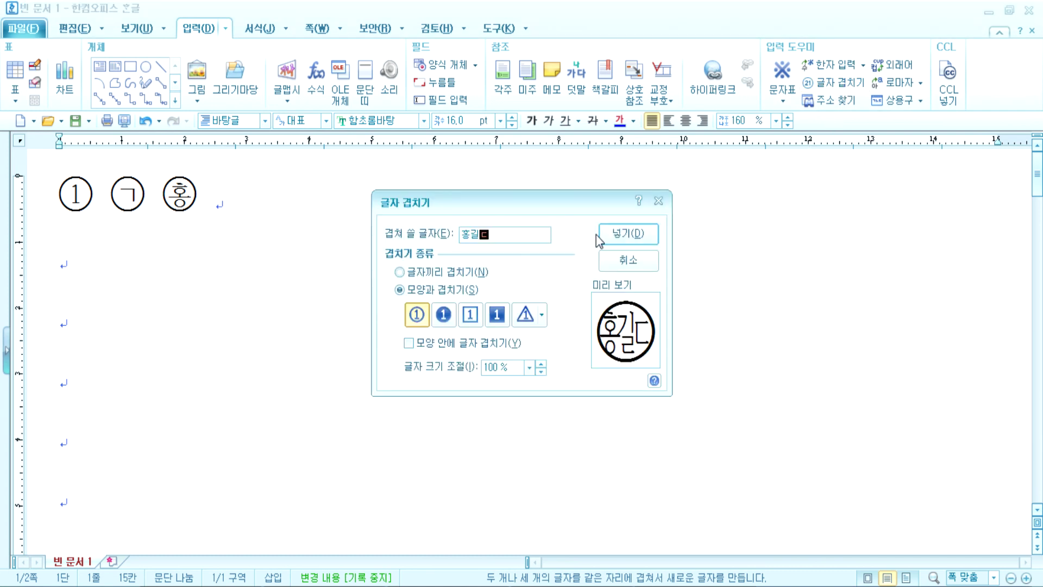
key("Return")
key("Left")
key("Left")
key("shift+Right")
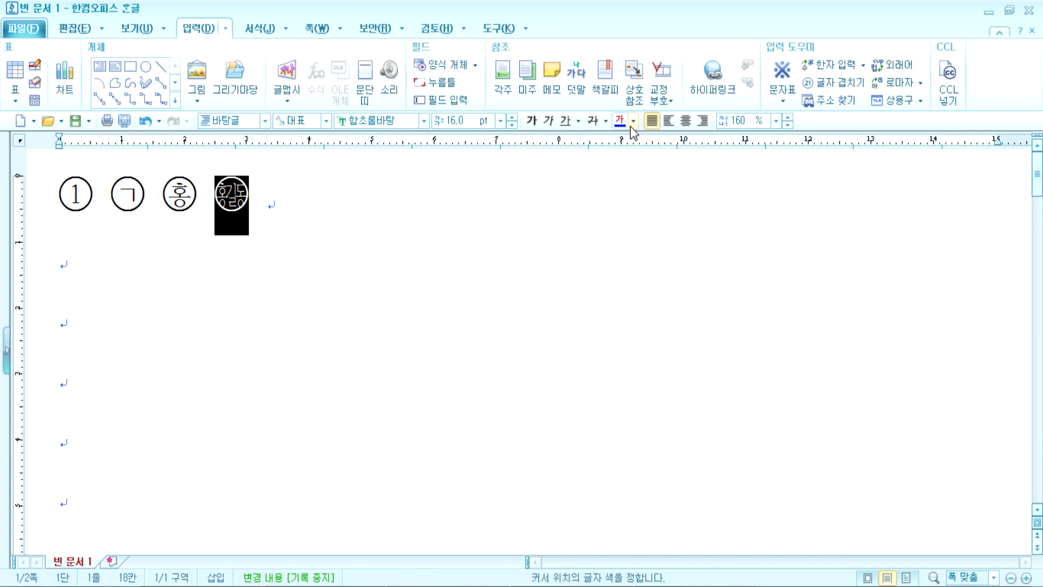
Step: Make the 홍길동 stamp red
left_click(633, 120)
left_click(630, 172)
left_click(402, 222)
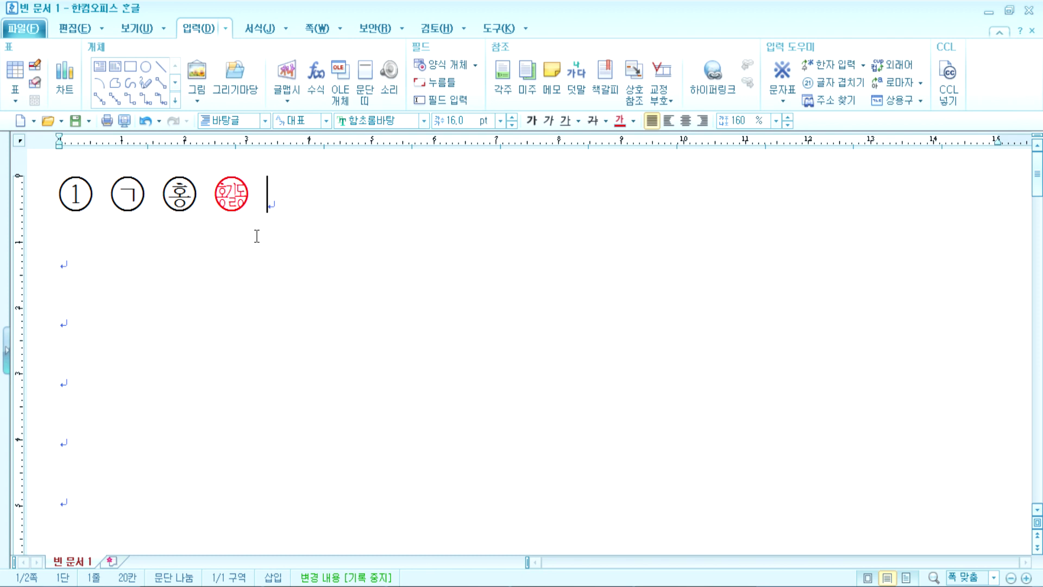
Step: Add a circled 123456789, followed by circled 1, 2 and 3
left_click(832, 84)
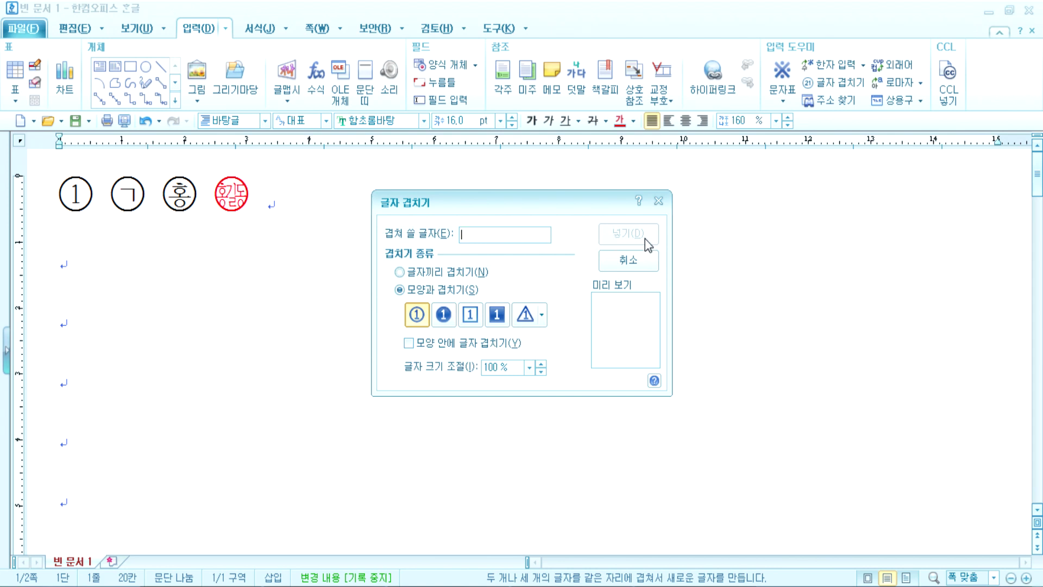
type("12345")
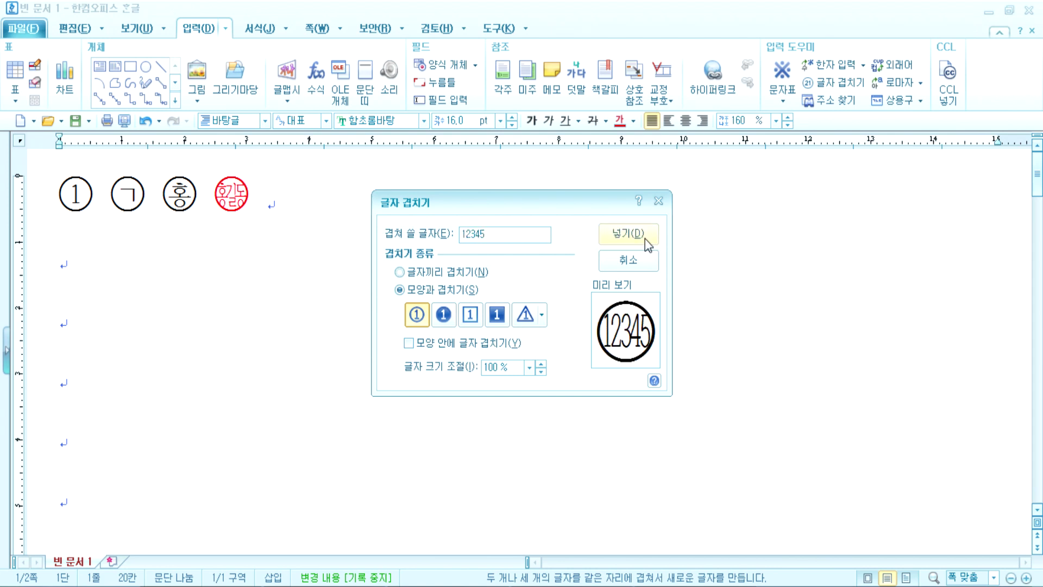
type("6789")
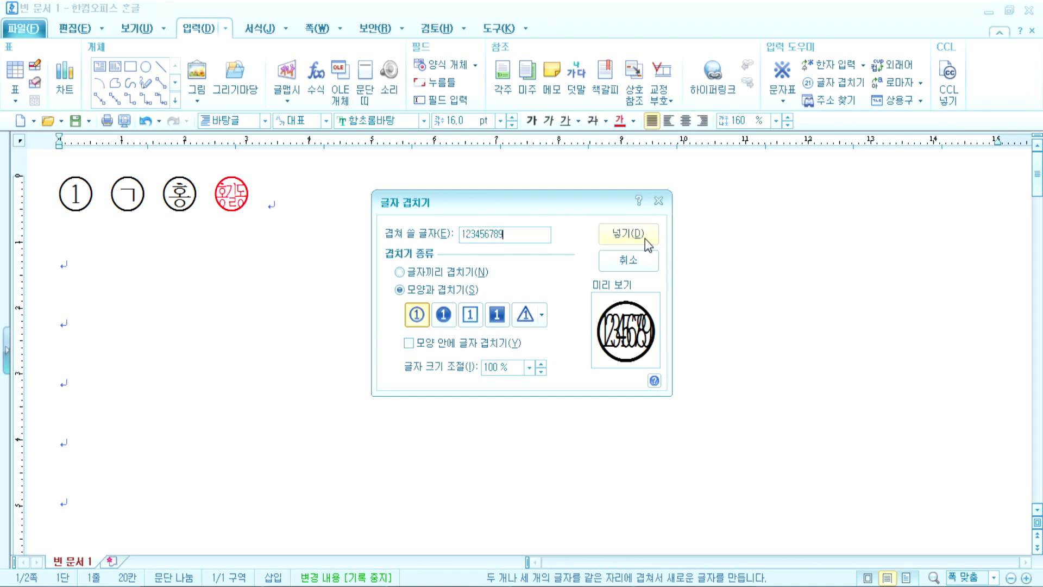
left_click(628, 234)
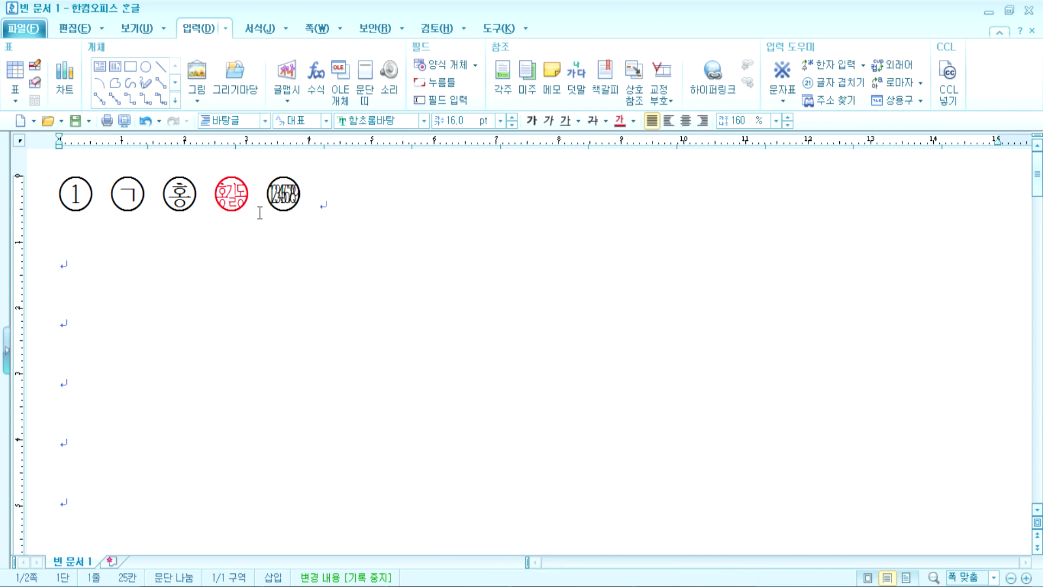
left_click(833, 82)
type("1")
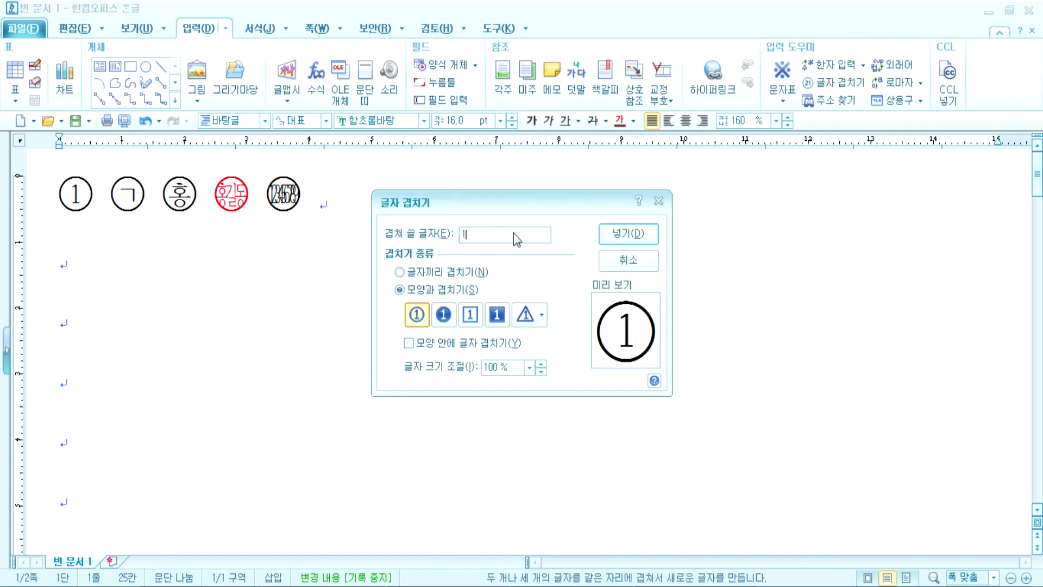
key("Return")
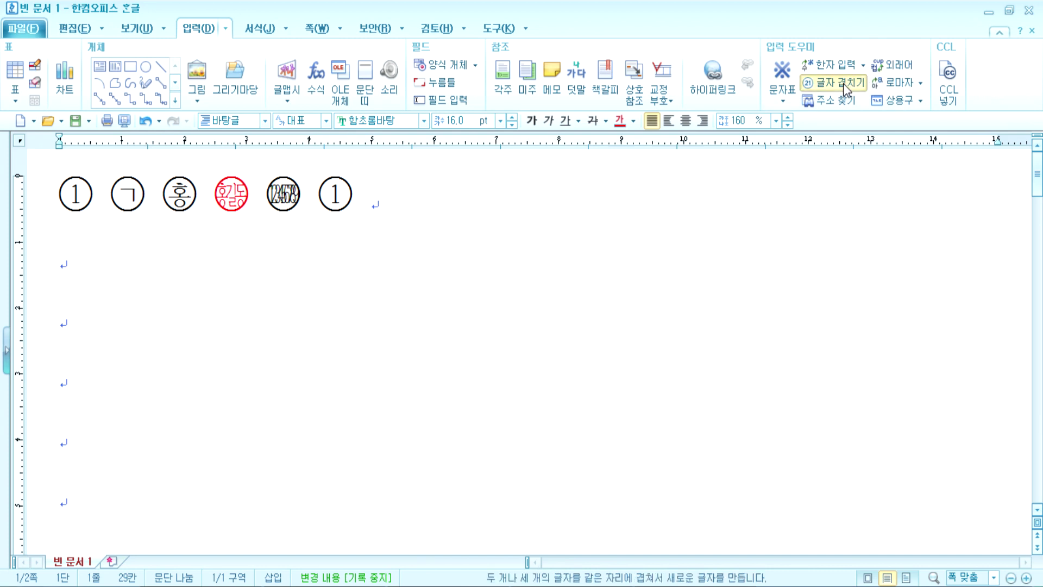
left_click(844, 89)
type("2")
left_click(612, 232)
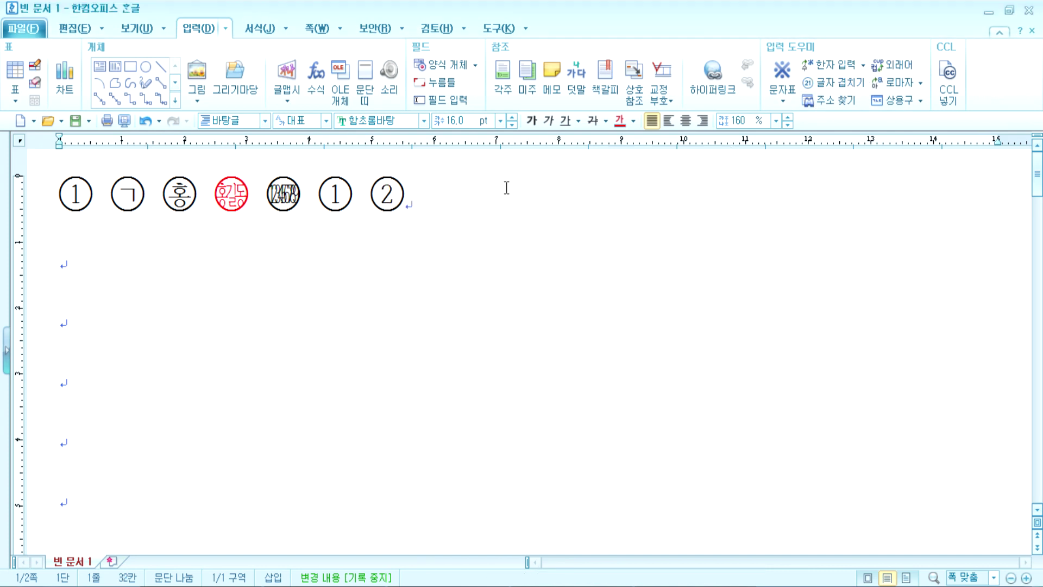
left_click(834, 85)
type("3")
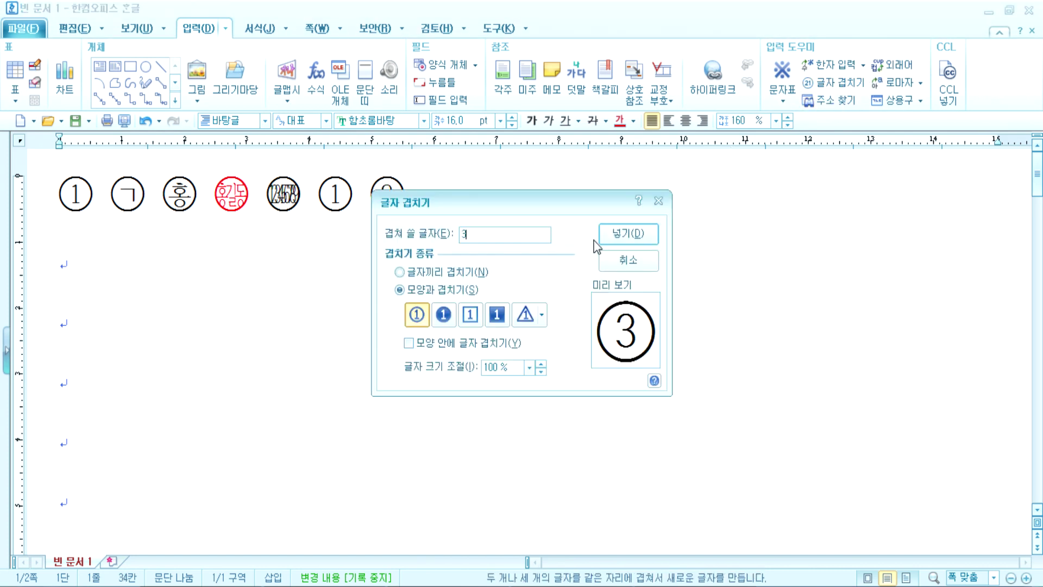
left_click(622, 234)
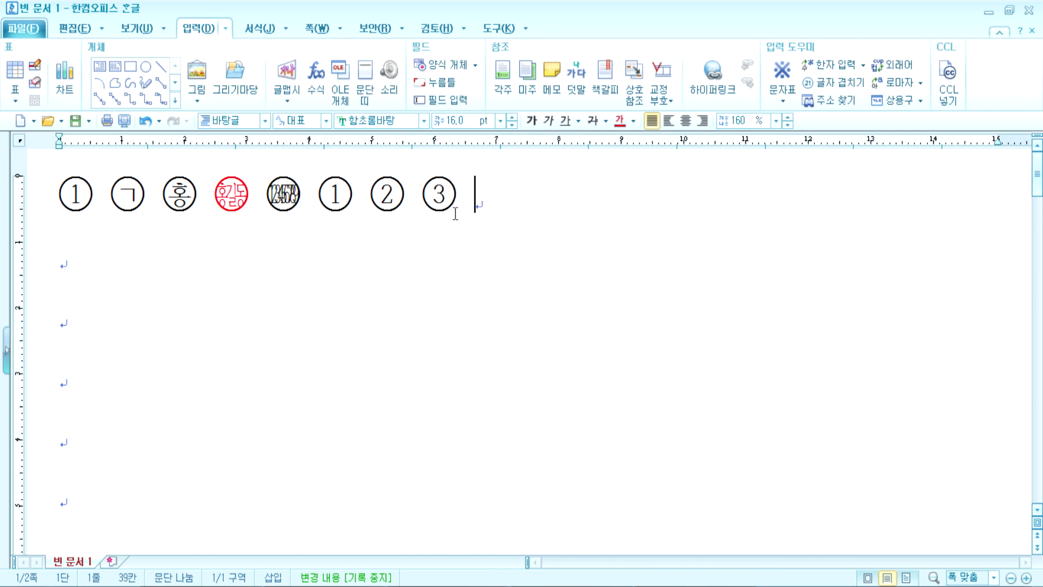
Step: Insert a black-filled circled 5 (❺) at the end of the row
double_click(344, 204)
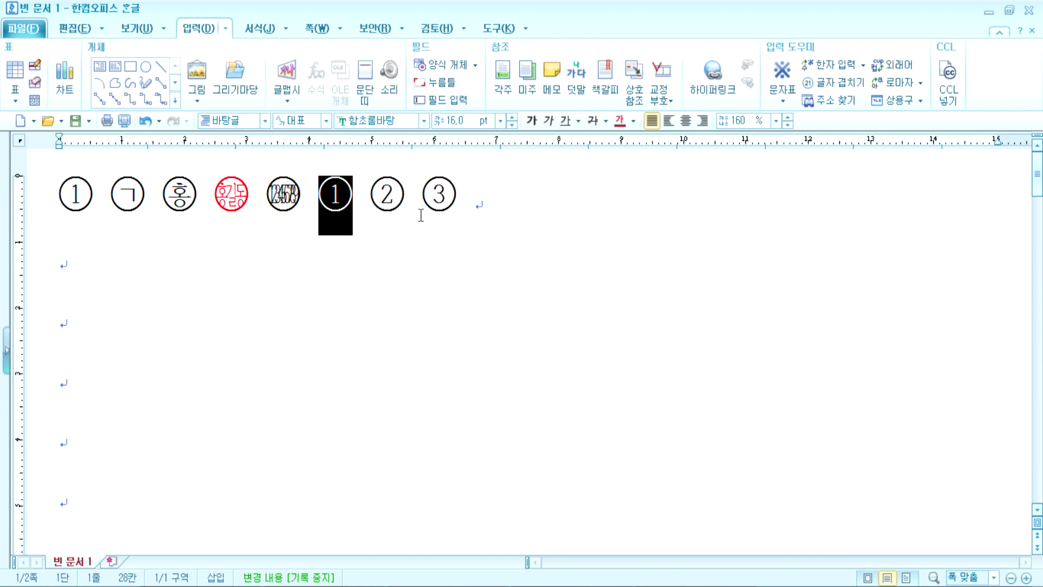
left_click(521, 203)
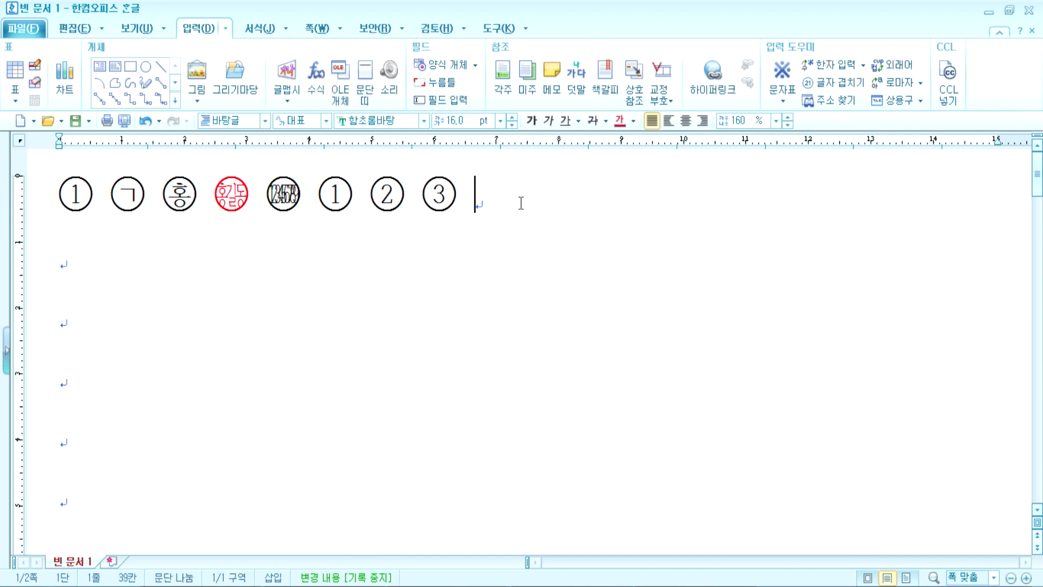
left_click(833, 82)
left_click(444, 320)
left_click(501, 234)
type("5")
left_click(628, 233)
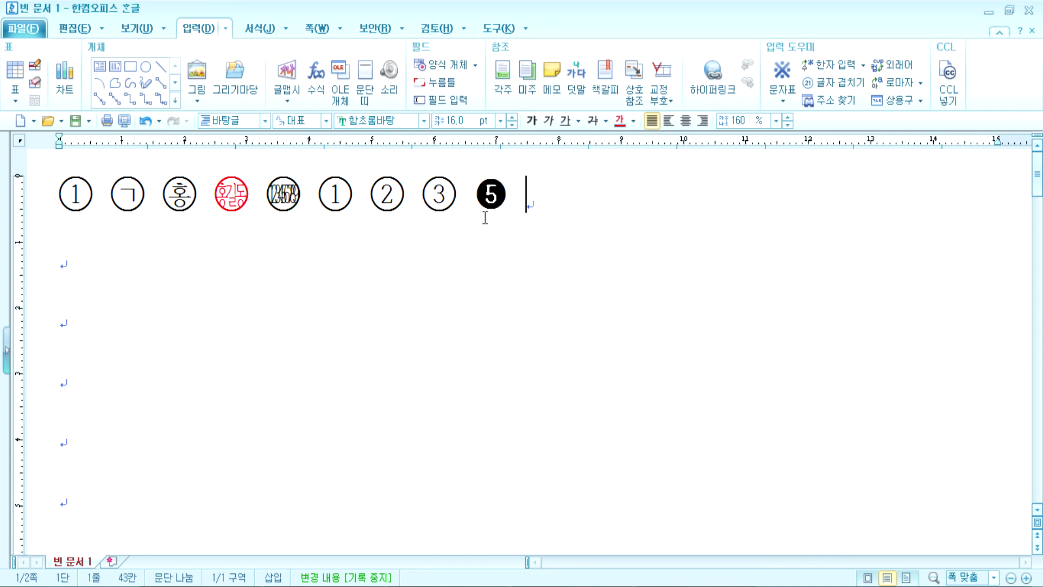
Step: Add a black-filled circled 987 and an outlined circled 987
left_click(837, 83)
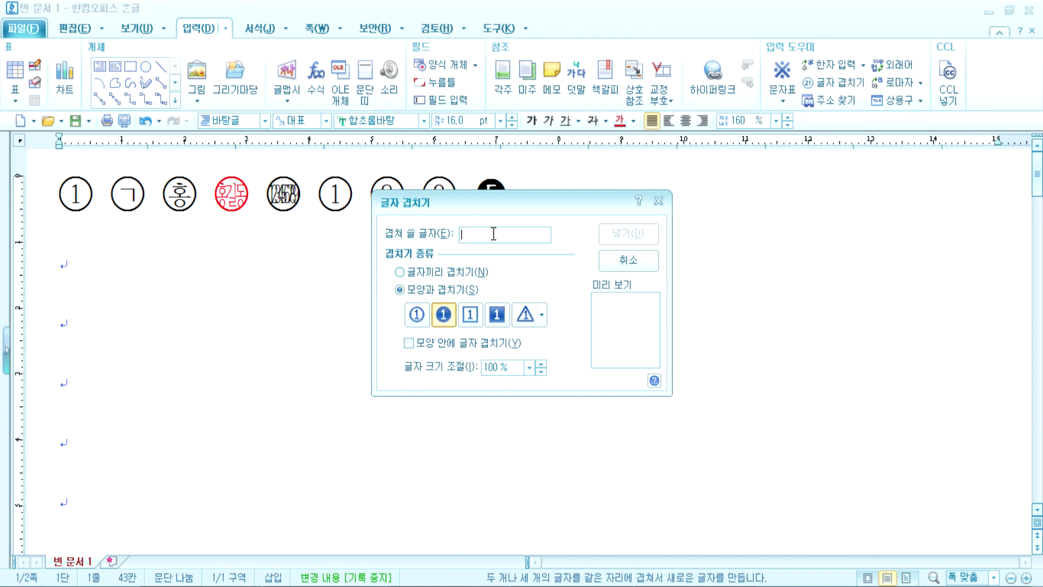
type("987")
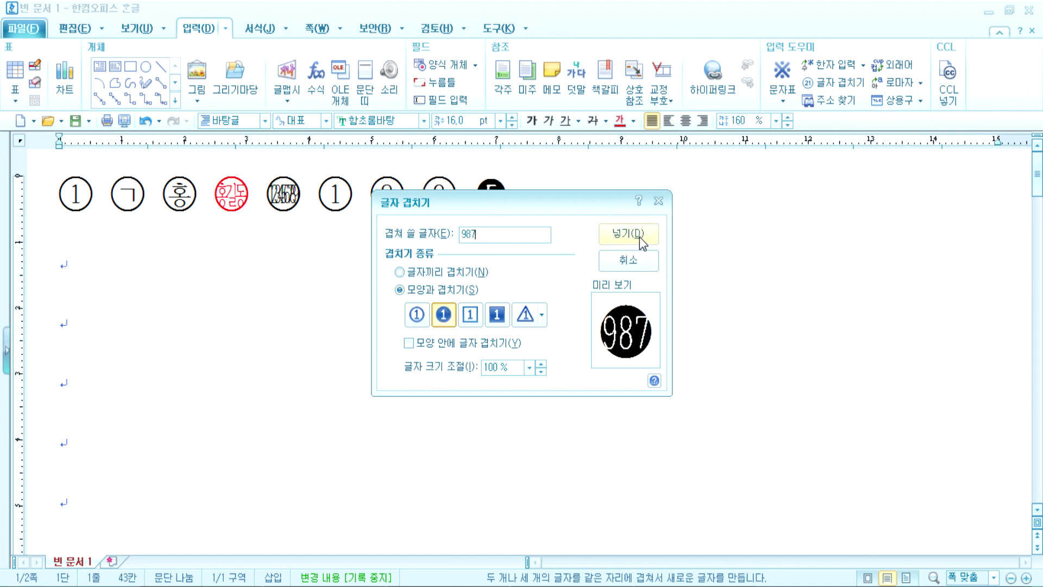
left_click(641, 242)
left_click(833, 83)
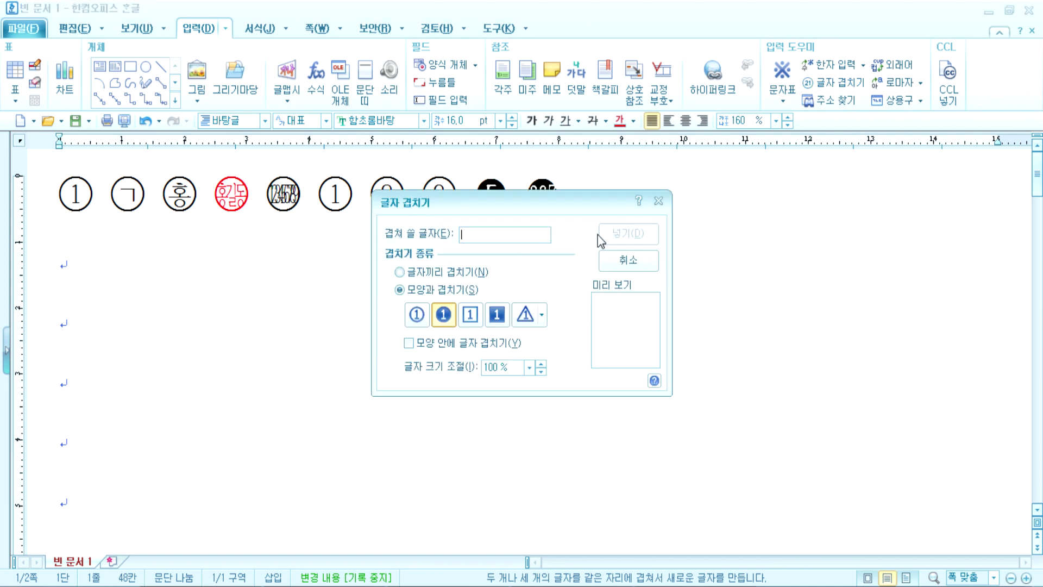
left_click(417, 315)
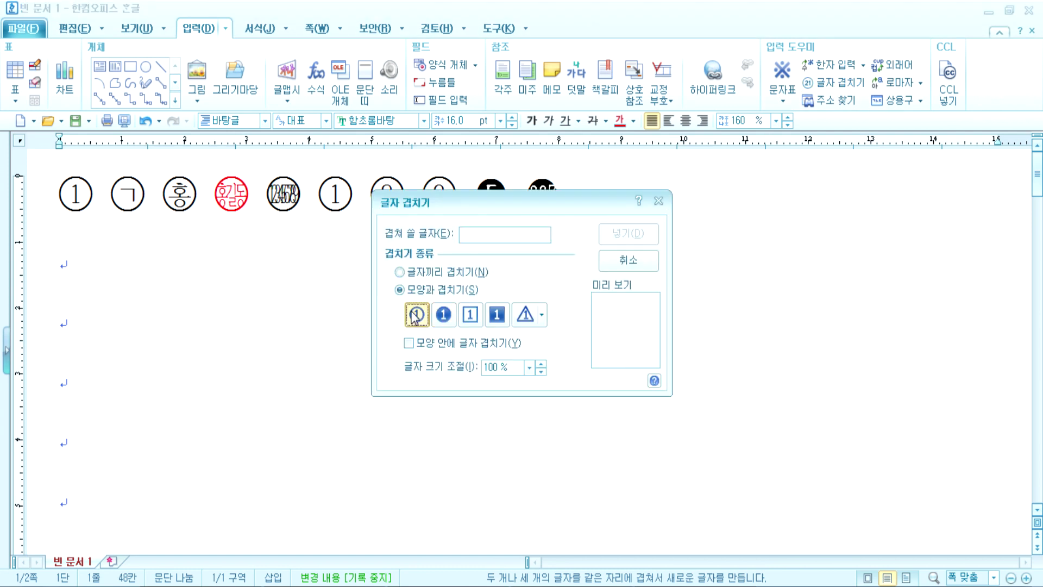
left_click(486, 233)
type("987")
left_click(618, 240)
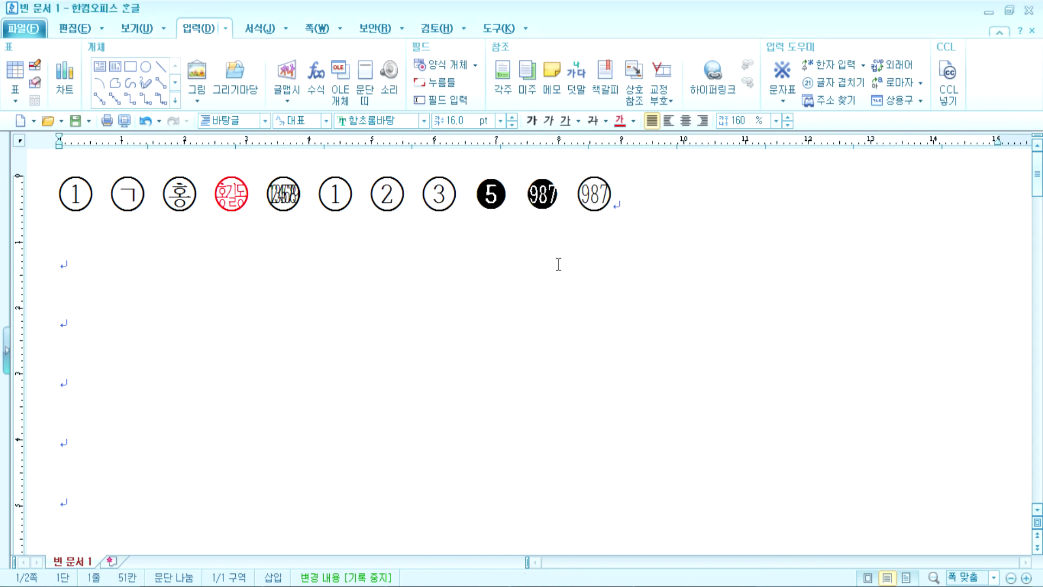
Step: Append the two-syllable name enclosed in a square, then the same name in a circle
left_click_drag(530, 201, 626, 193)
left_click(648, 220)
left_click_drag(212, 209, 239, 197)
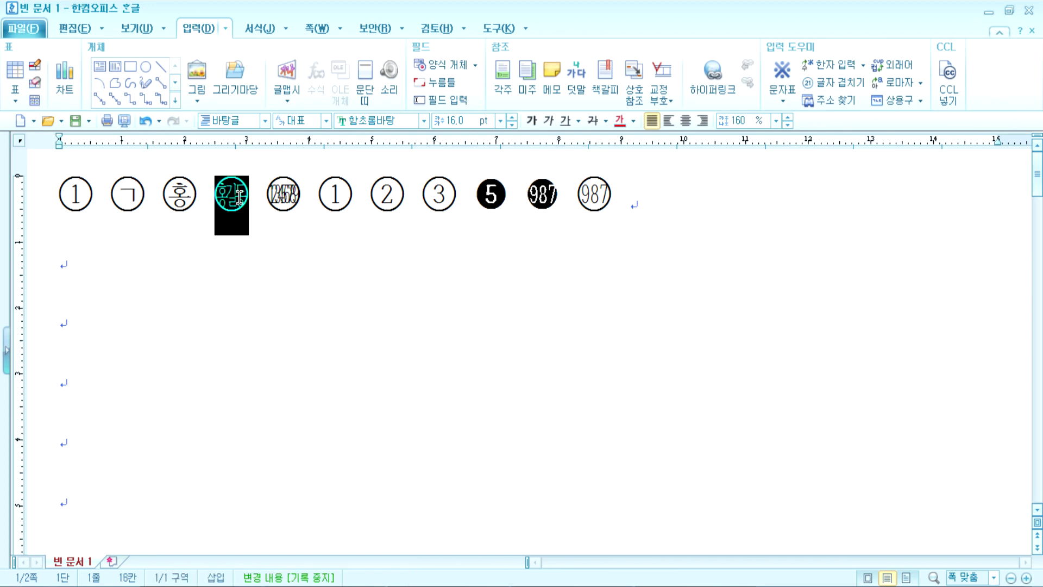
left_click(662, 205)
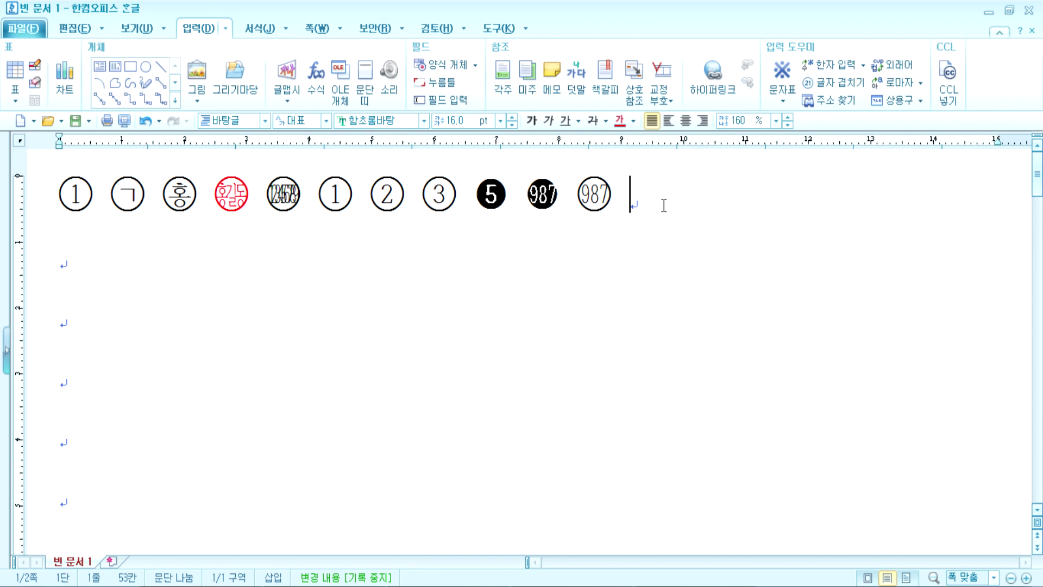
left_click(832, 83)
left_click(470, 315)
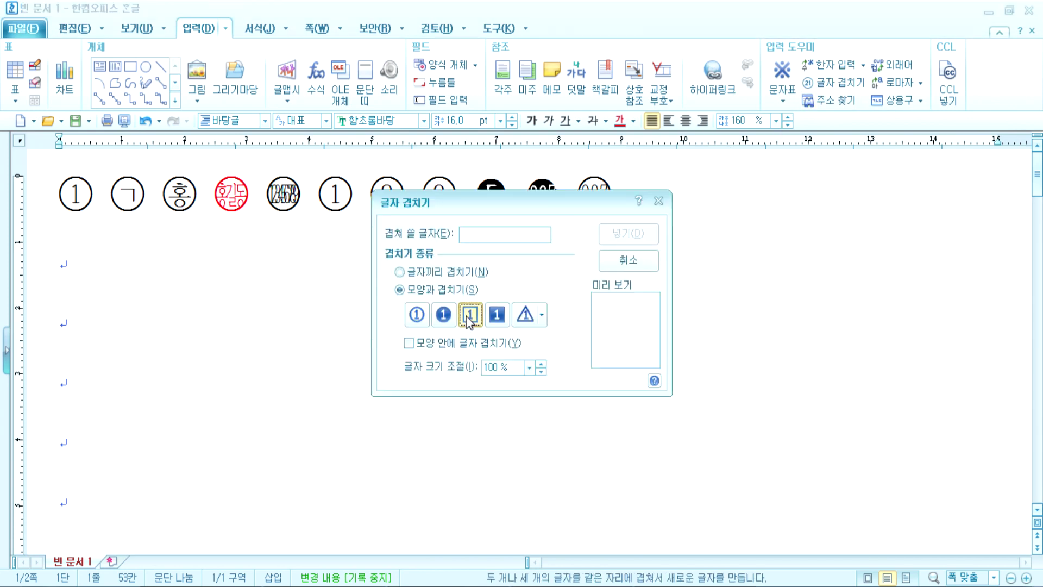
type("정민")
key("Return")
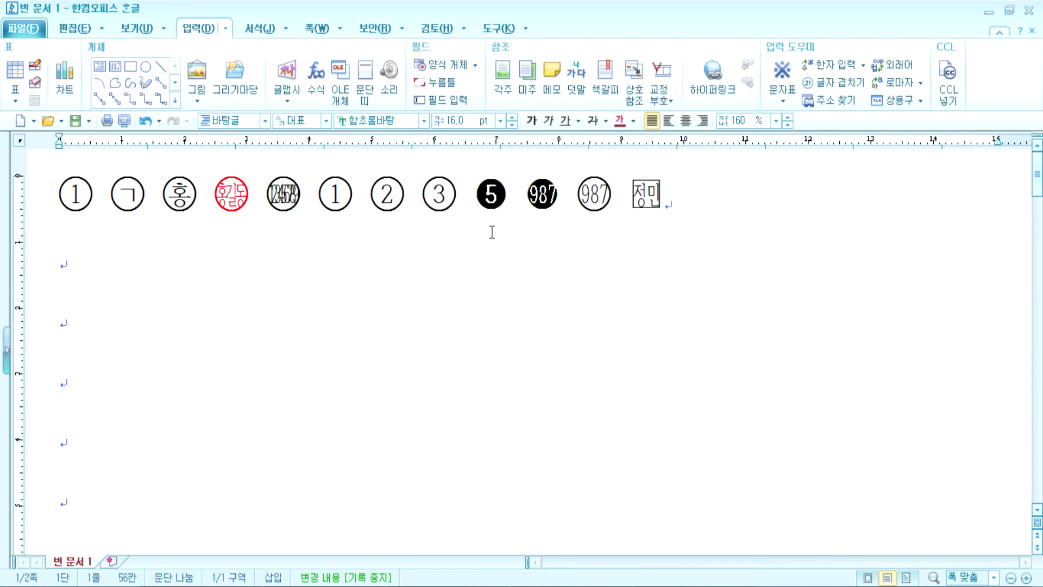
left_click(826, 83)
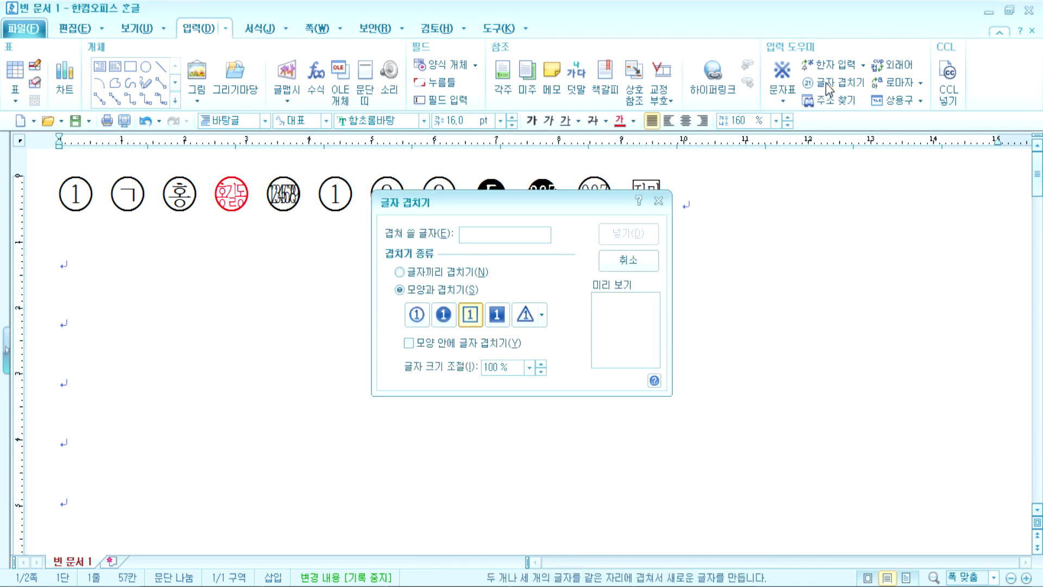
left_click(416, 314)
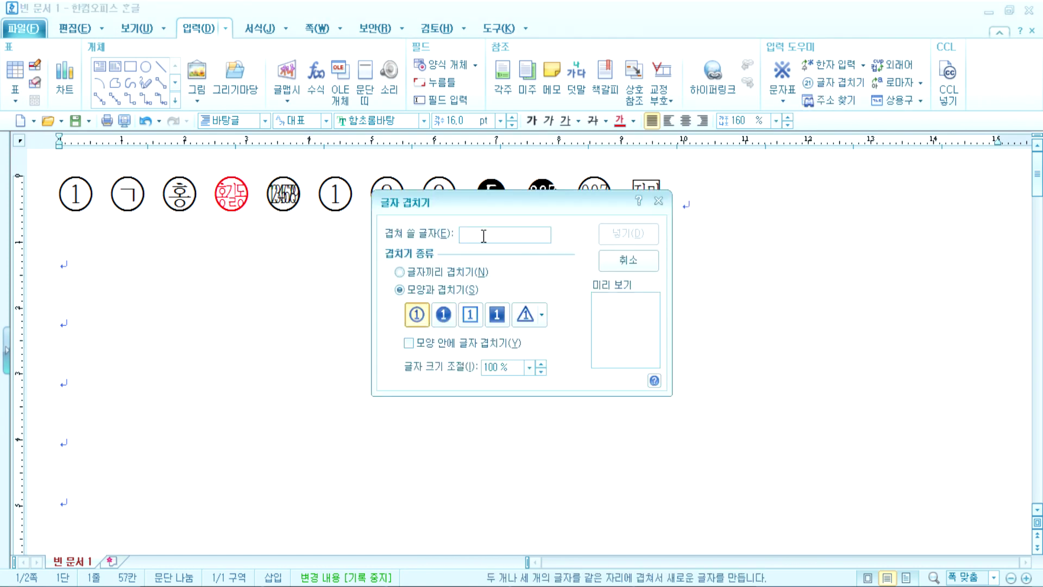
type("정민")
key("Return")
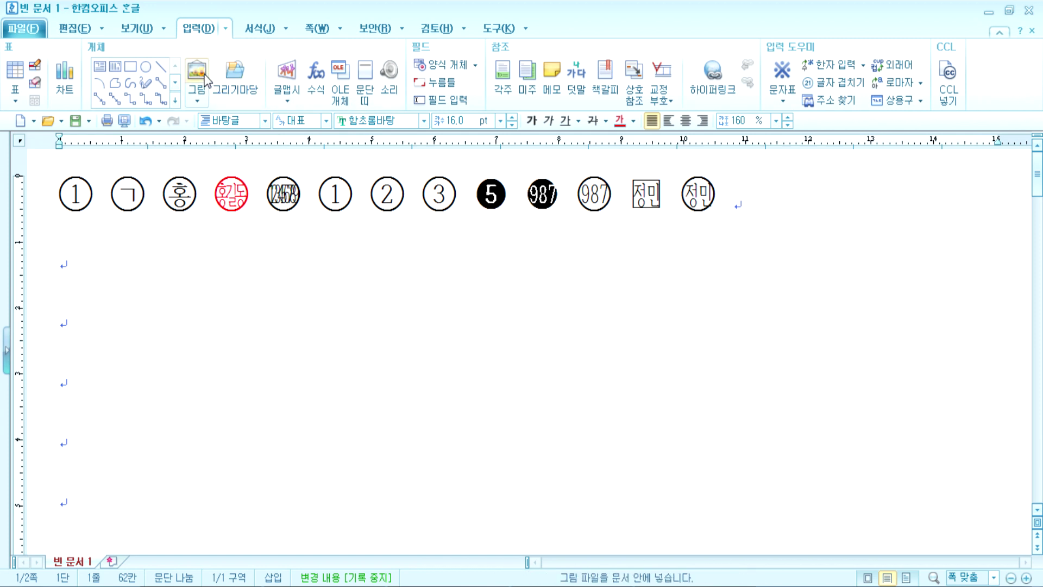
Step: Draw a large circle below the symbol row and type centred text inside it
left_click(145, 67)
left_click_drag(197, 250, 473, 537)
right_click(289, 386)
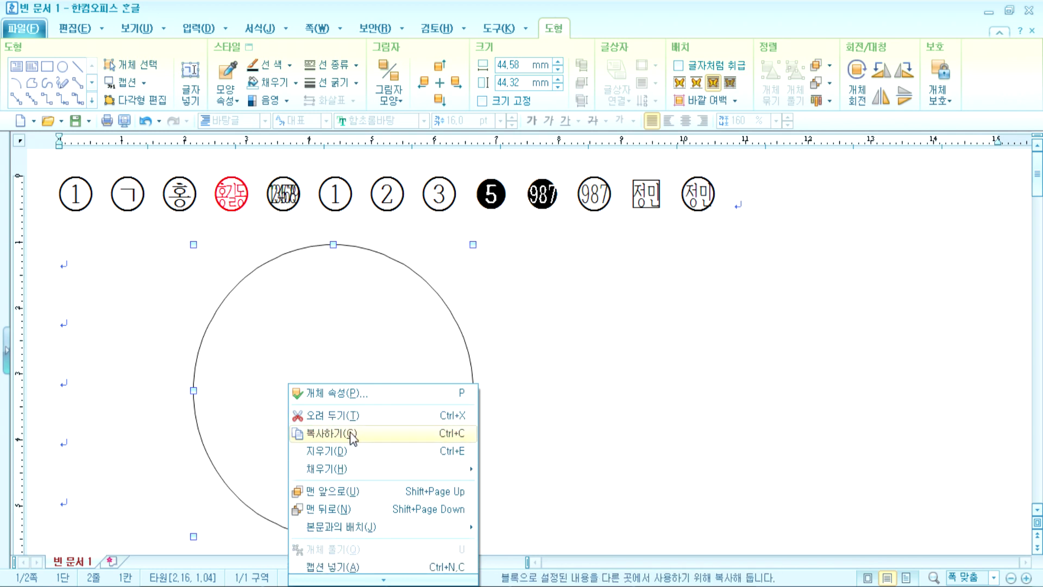
left_click(517, 414)
scroll(518, 414, "down", 3)
right_click(352, 322)
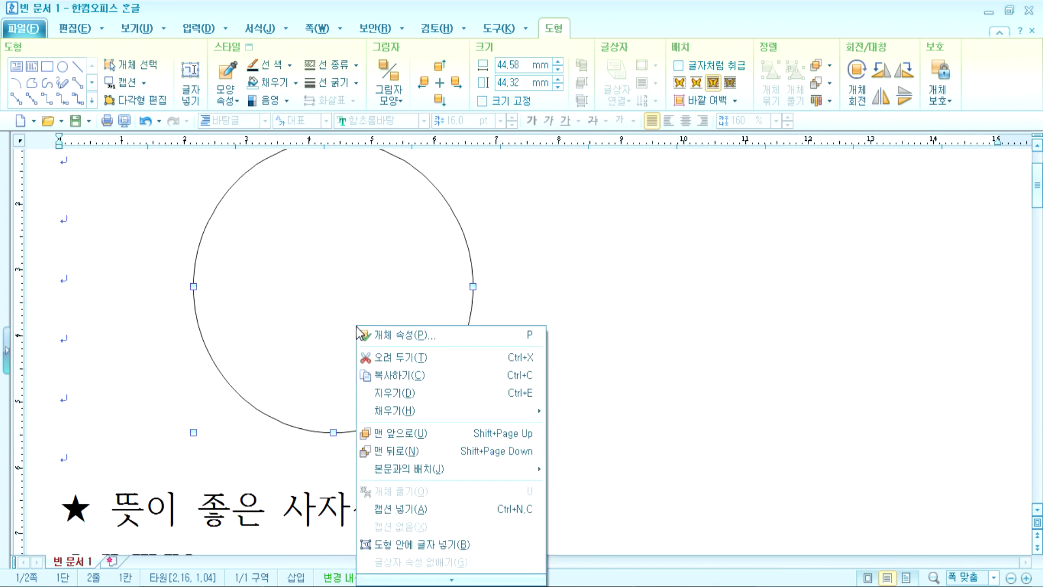
left_click(404, 547)
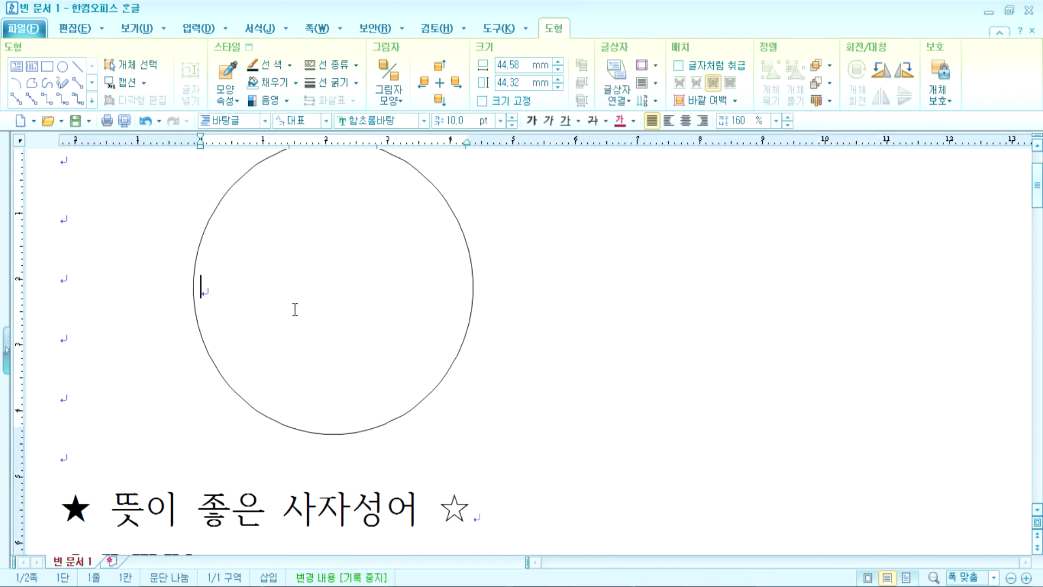
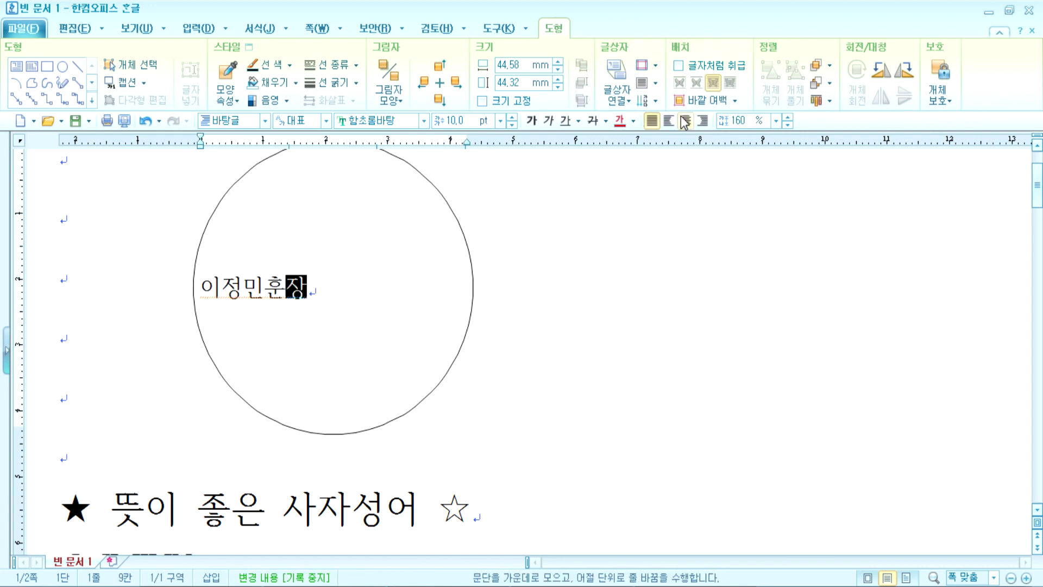
key("ctrl+shift+c")
Step: Split the circle's text onto two lines, with 훈장 under the name
scroll(340, 297, "up", 3)
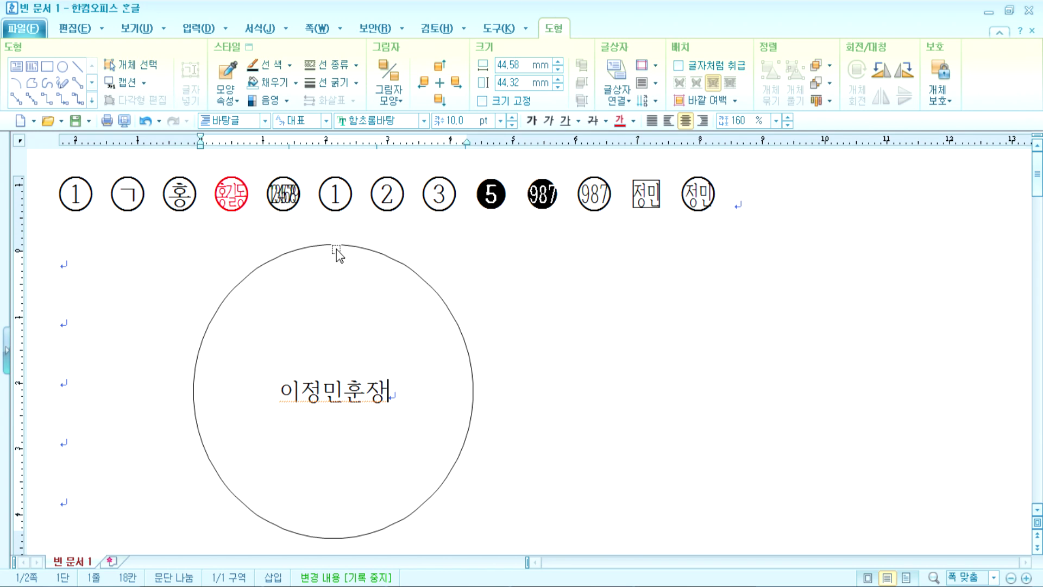
left_click(341, 250)
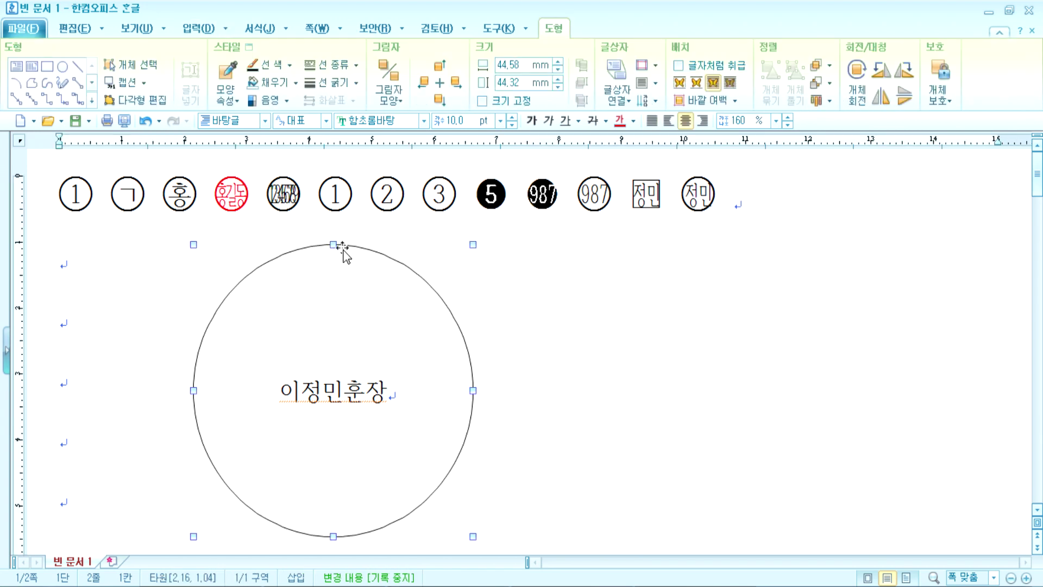
left_click(343, 391)
key("Return")
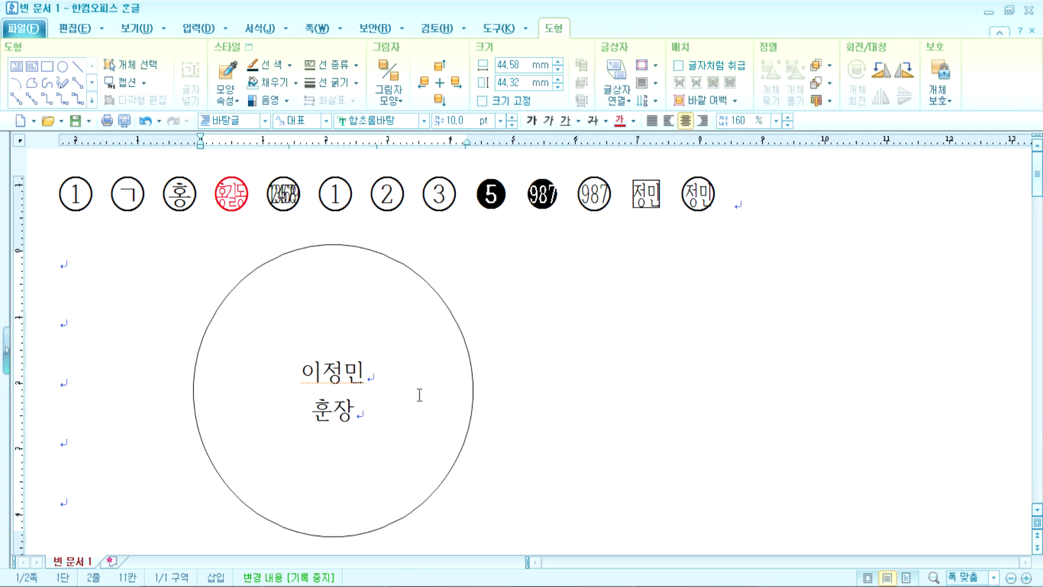
left_click(462, 333)
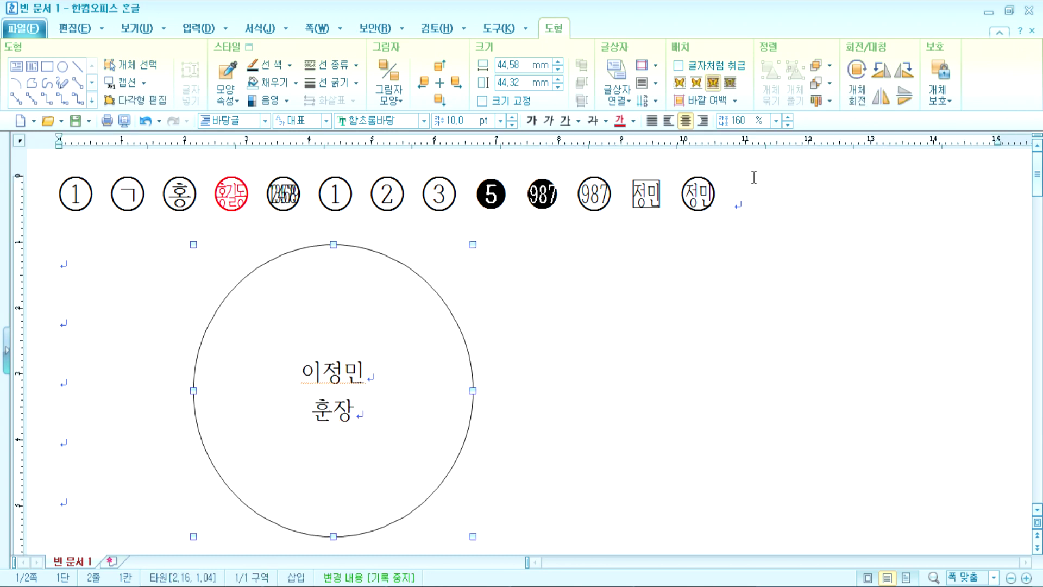
left_click(760, 196)
key("shift+Home")
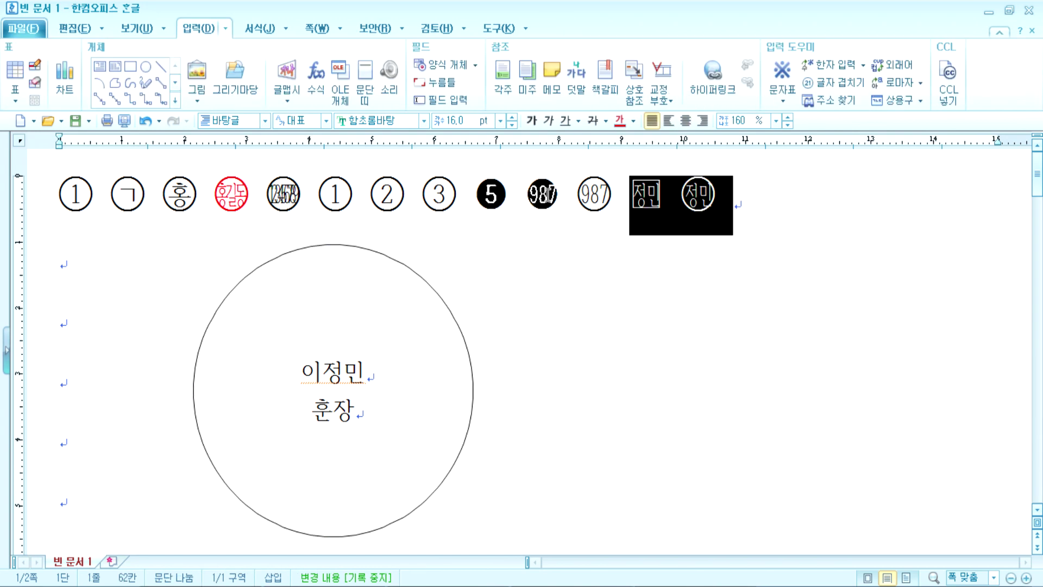
Step: Enlarge the row of enclosed characters to 20 pt
left_click(512, 118)
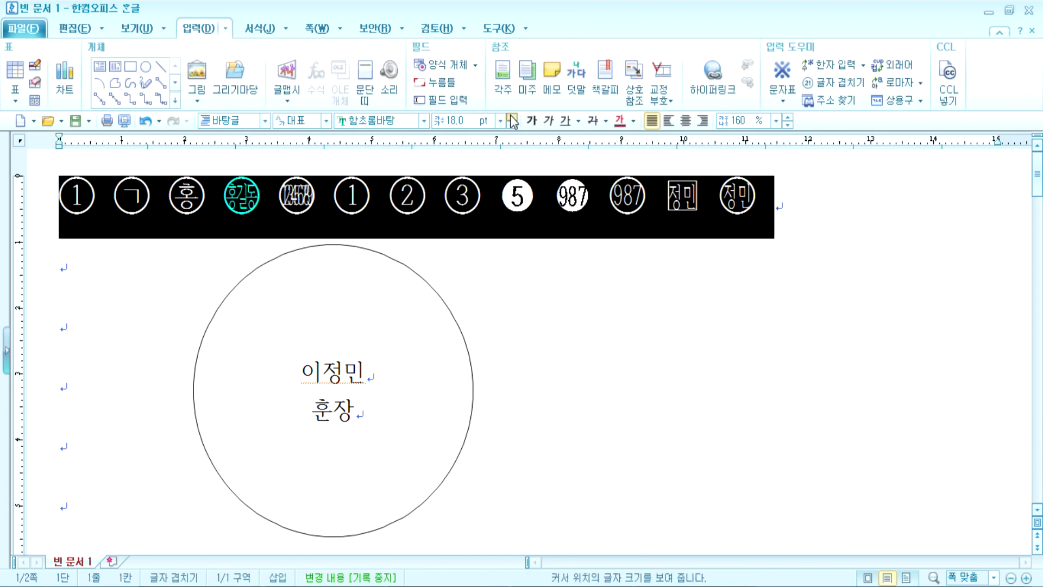
left_click(512, 118)
left_click(512, 117)
left_click(512, 117)
left_click(932, 221)
Step: Delete the large drawn circle along with its text
key("Down")
left_click(442, 307)
key("Delete")
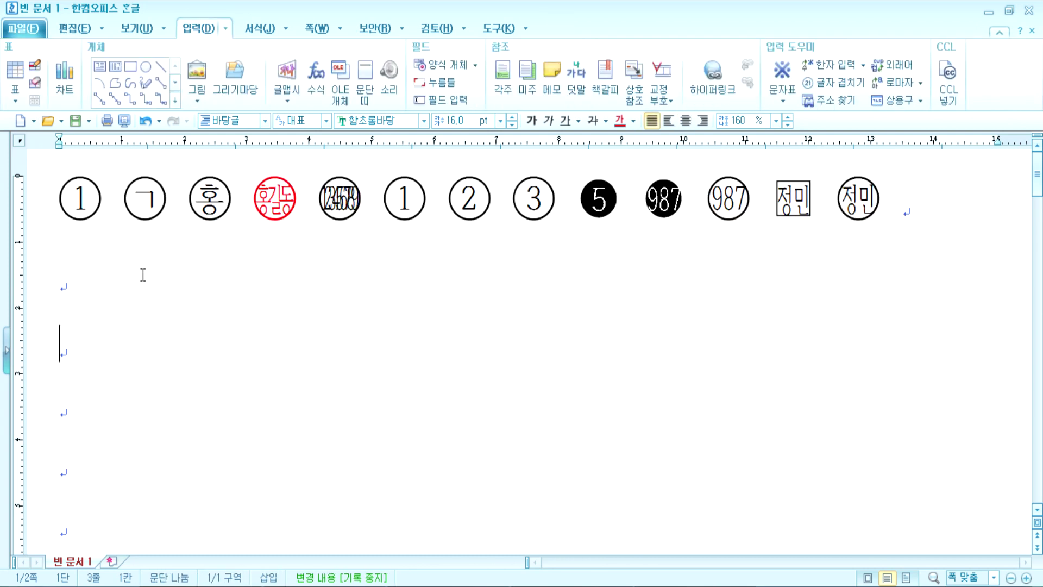
Step: Colour the circled 123456789 stamp red
left_click(256, 200)
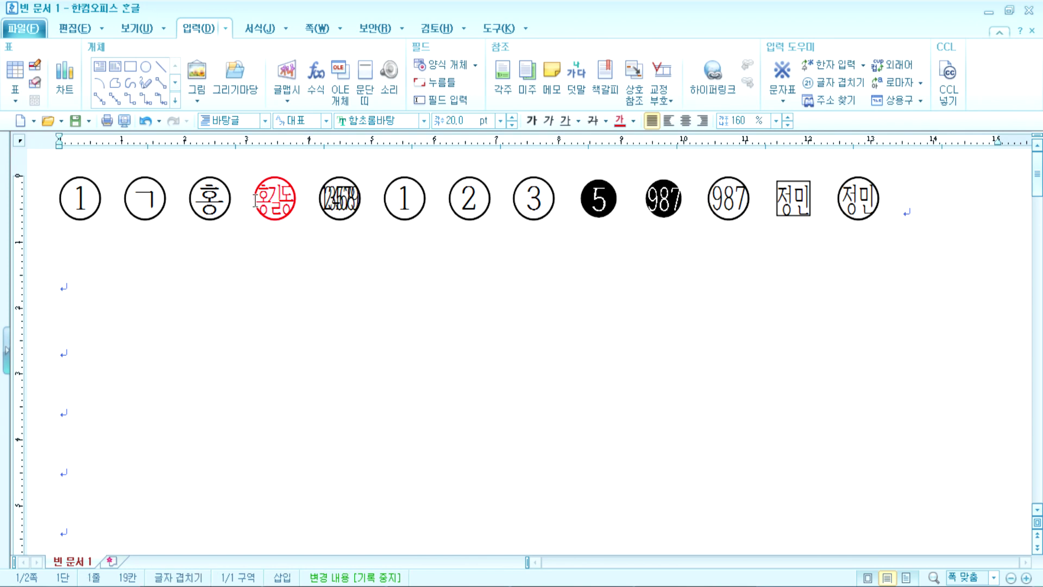
double_click(316, 200)
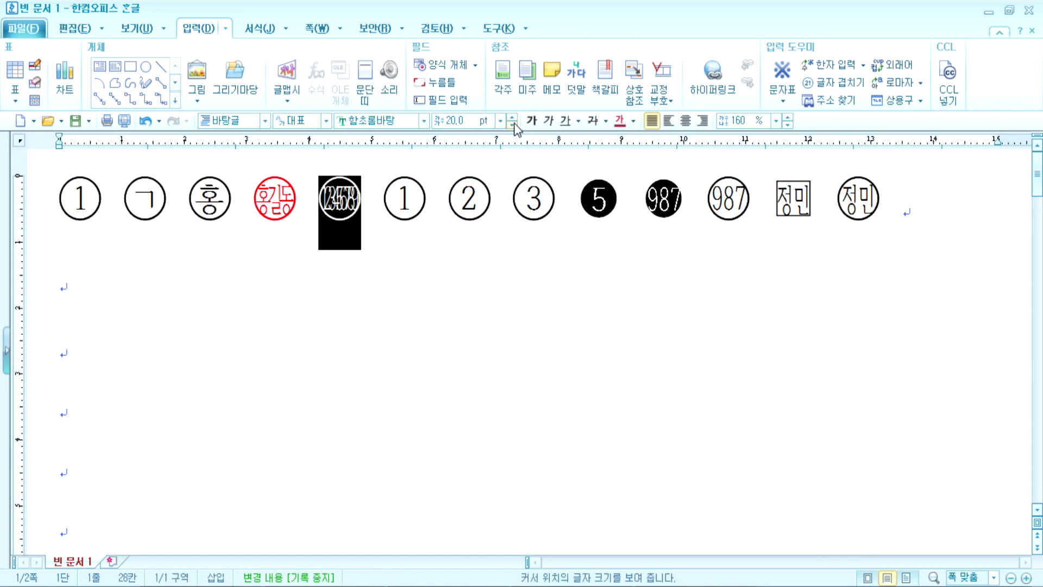
left_click(633, 121)
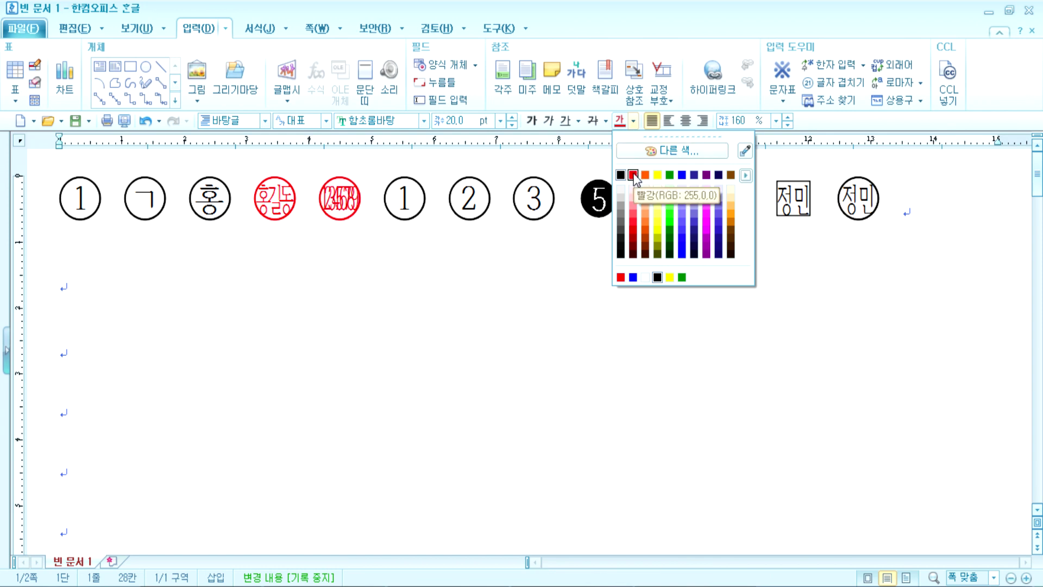
left_click(634, 175)
left_click(173, 289)
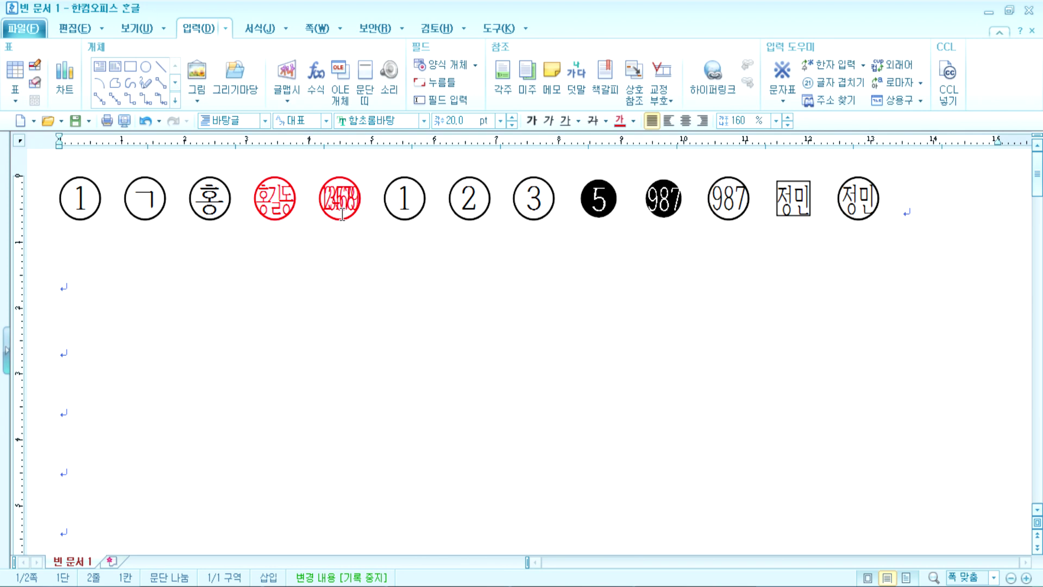
Step: Type 홍길동 before 좋은 in the heading
scroll(315, 229, "down", 4)
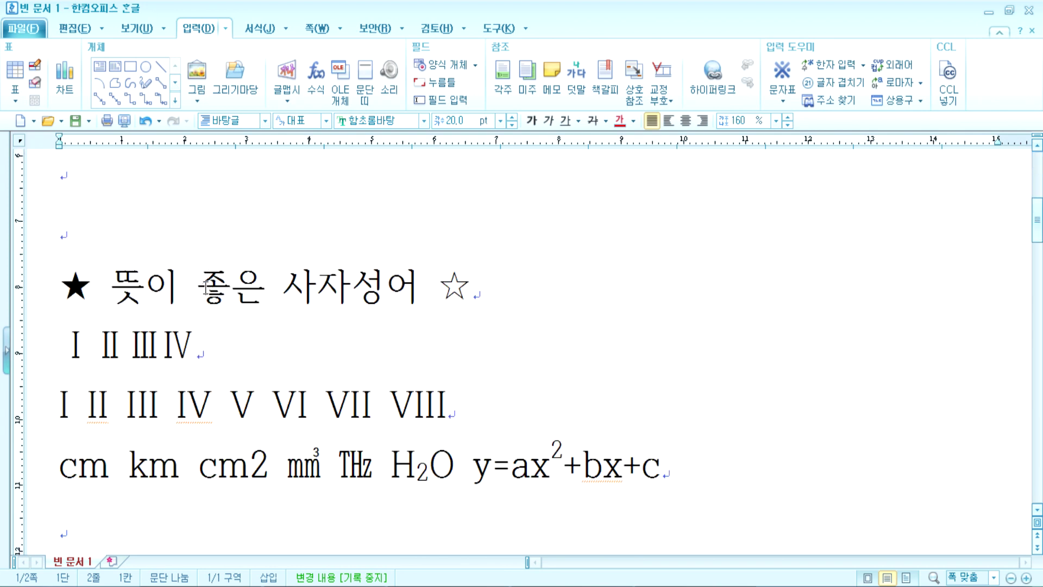
left_click(206, 292)
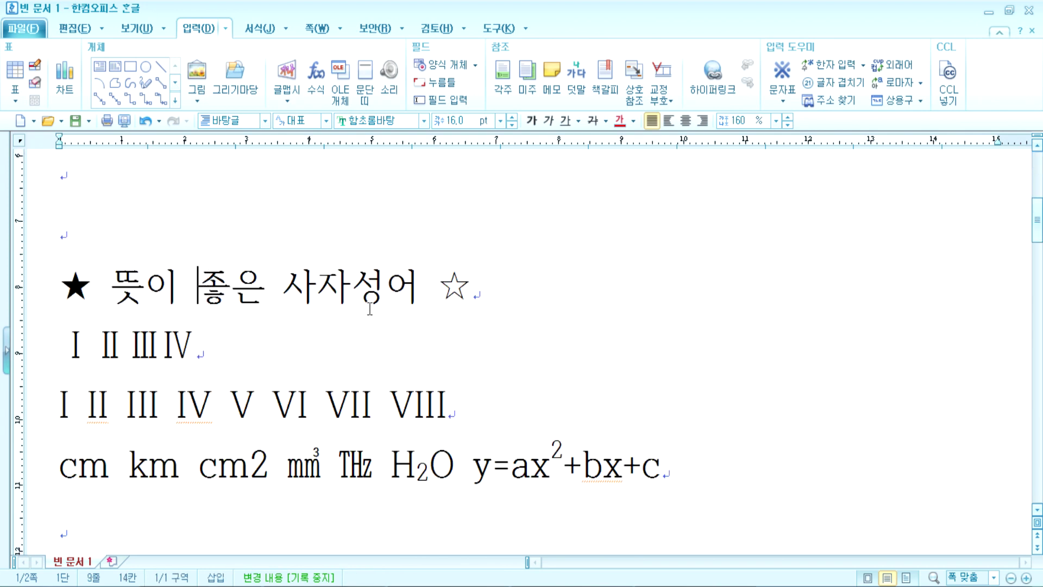
type("홍")
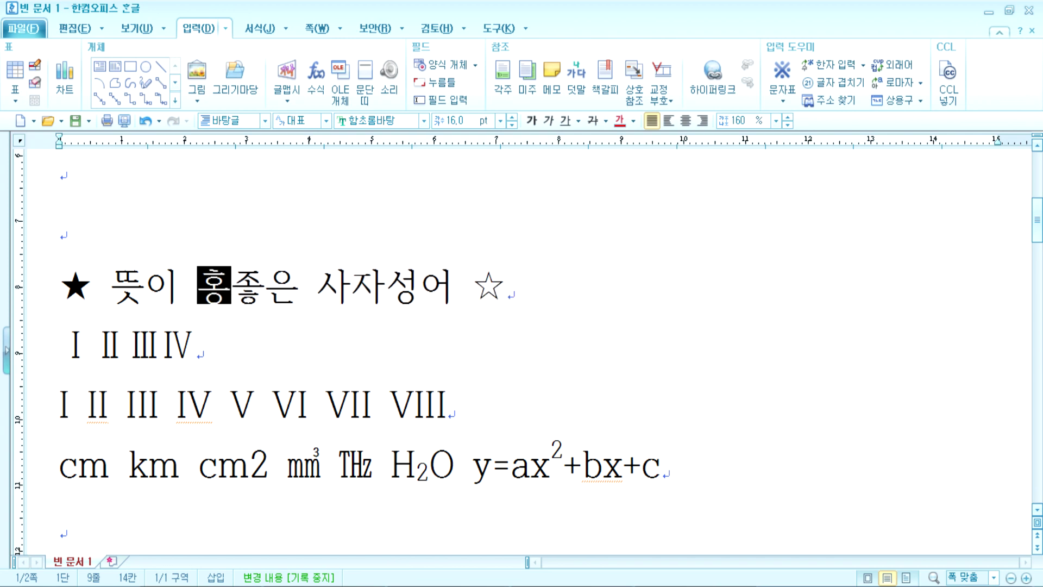
type("길동")
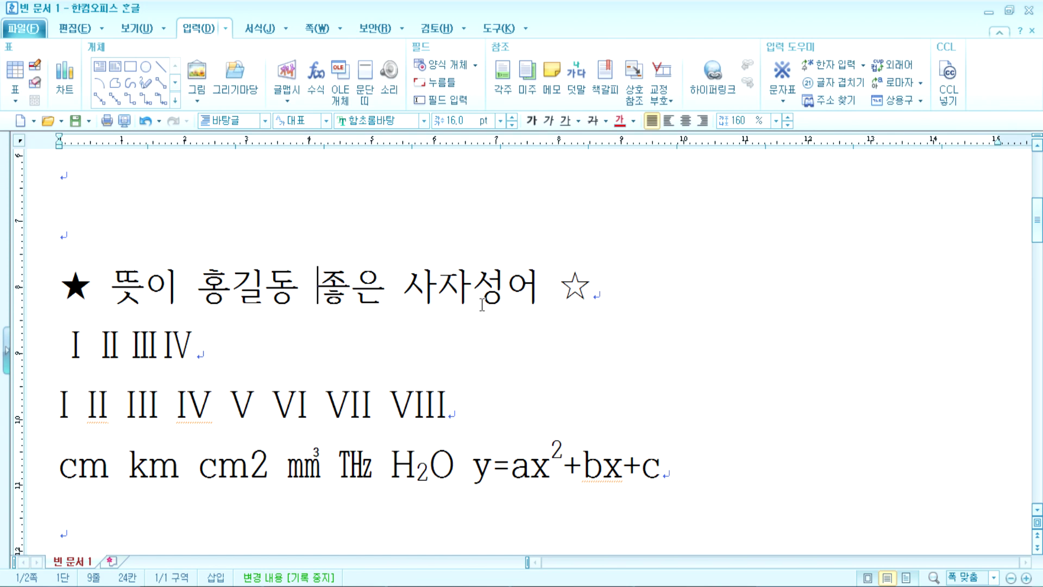
Step: Shorten the red number stamp's digits to 123
scroll(482, 305, "up", 6)
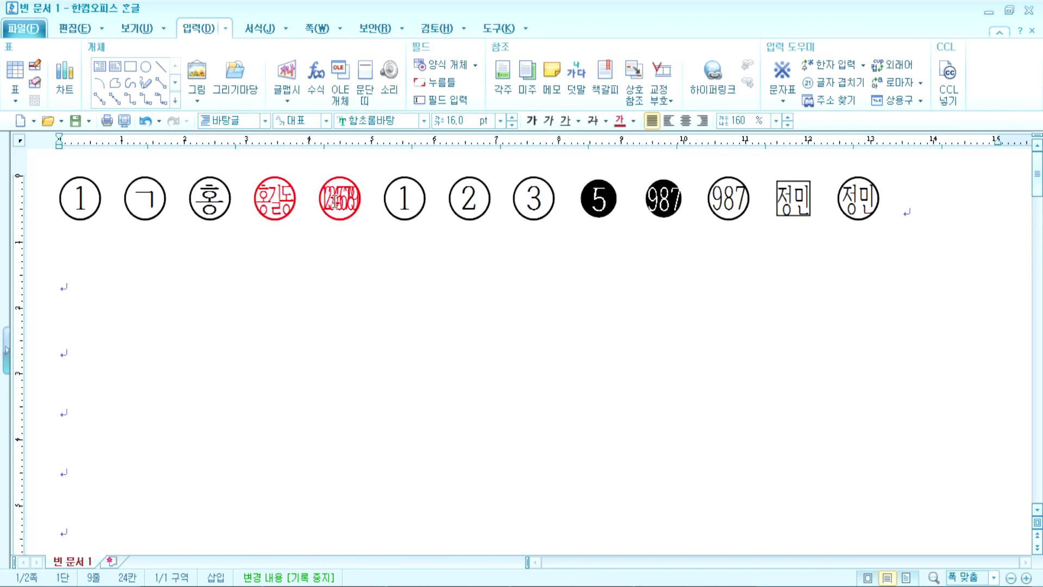
left_click(337, 211)
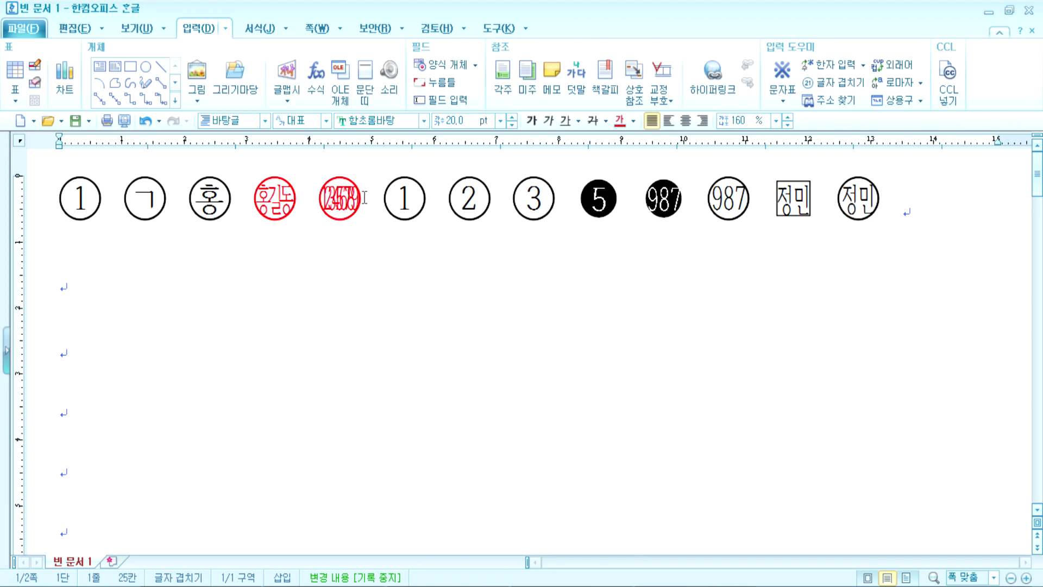
double_click(338, 193)
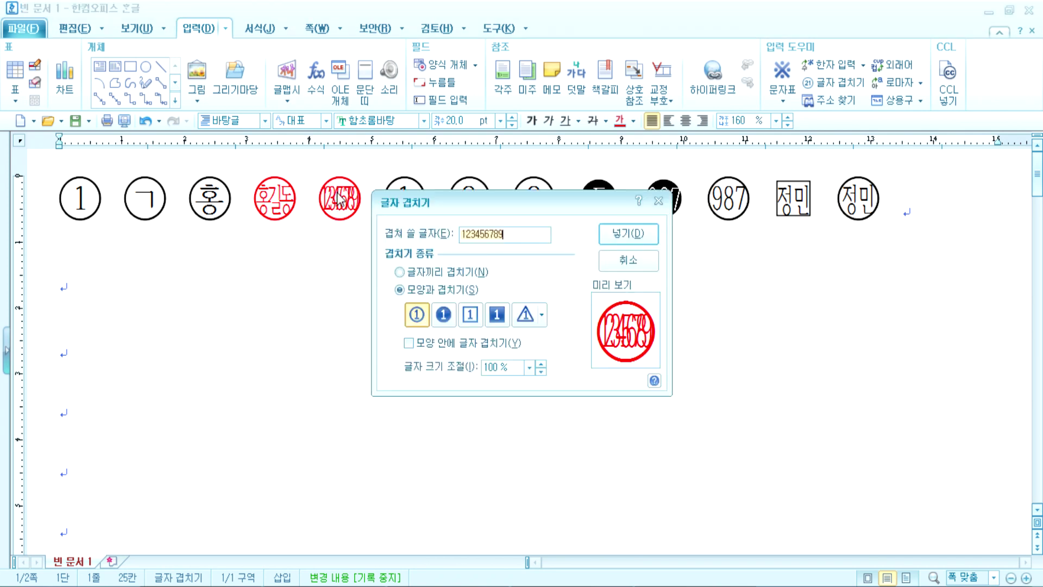
left_click(522, 236)
key("BackSpace")
key("BackSpace")
key("BackSpace")
key("BackSpace")
key("BackSpace")
key("BackSpace")
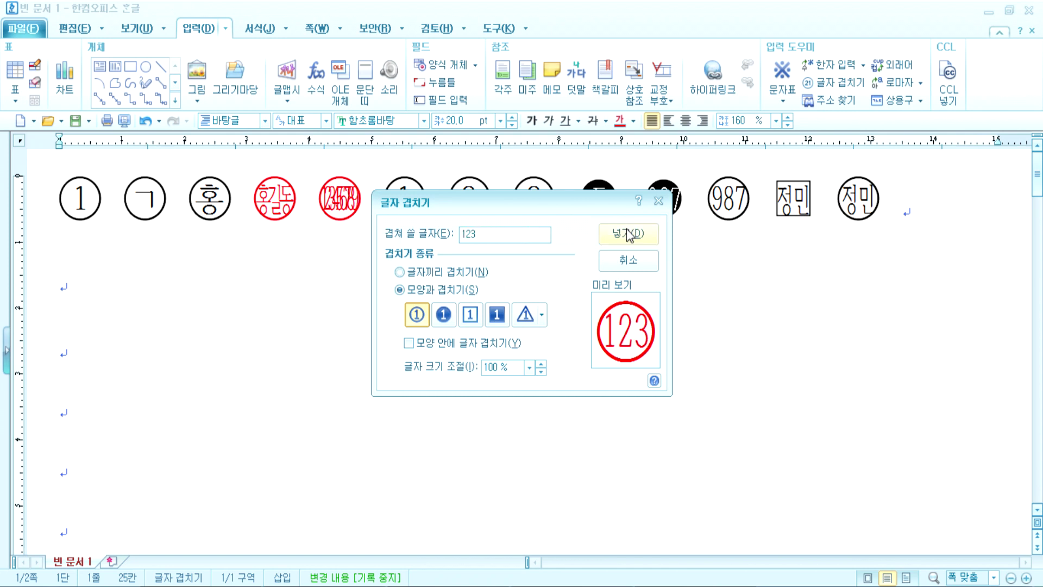
left_click(629, 235)
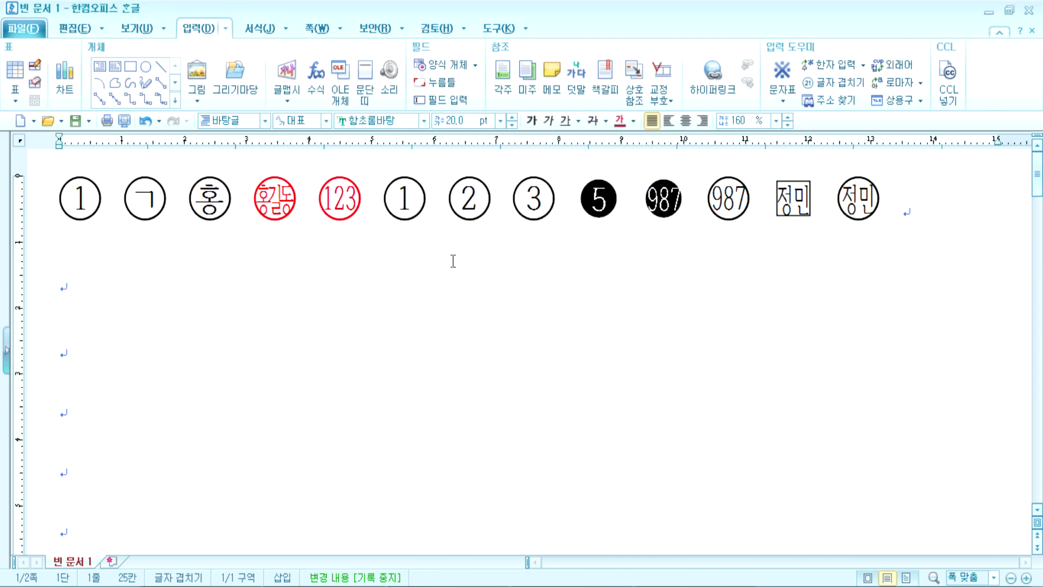
Step: Change the black circled 987 character to 999
left_click(655, 208)
double_click(654, 206)
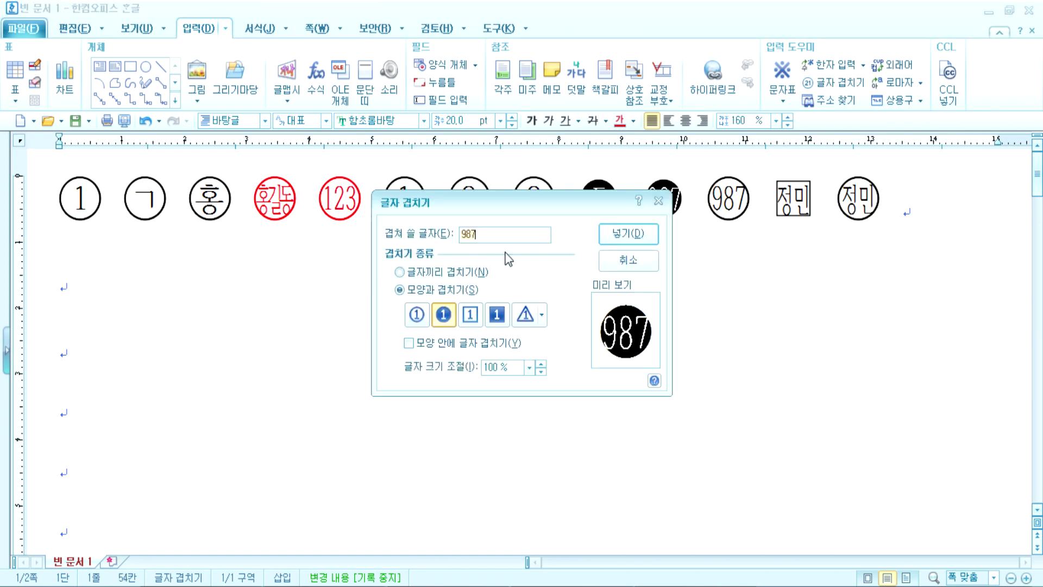
type("999")
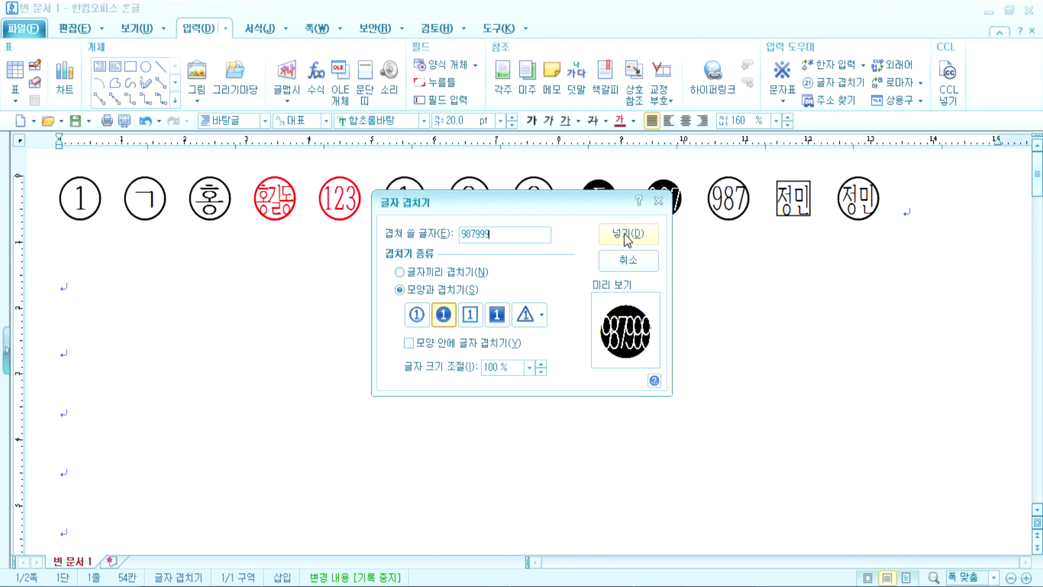
left_click_drag(481, 235, 435, 242)
key("BackSpace")
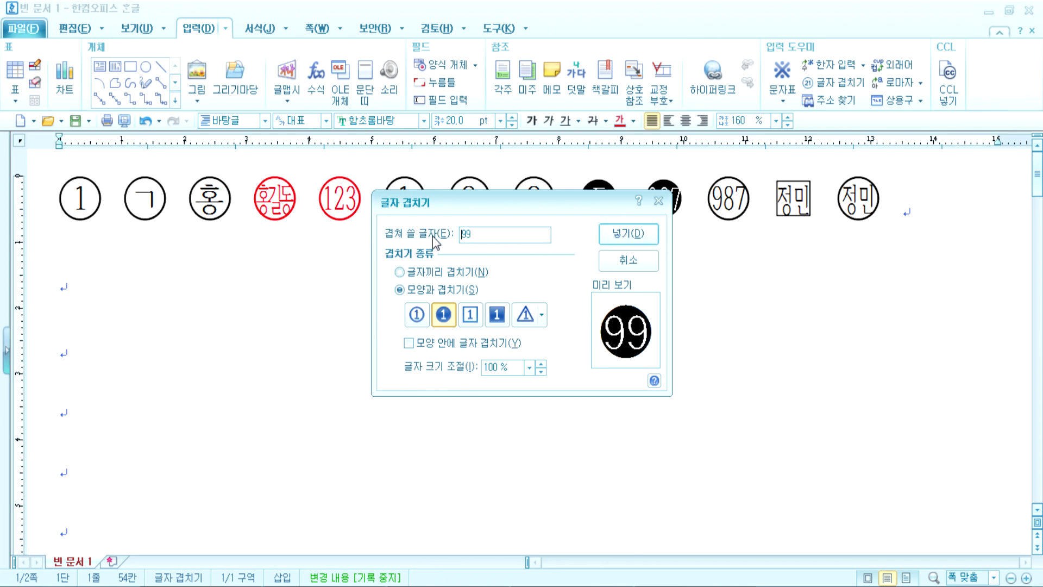
type("9")
left_click(610, 234)
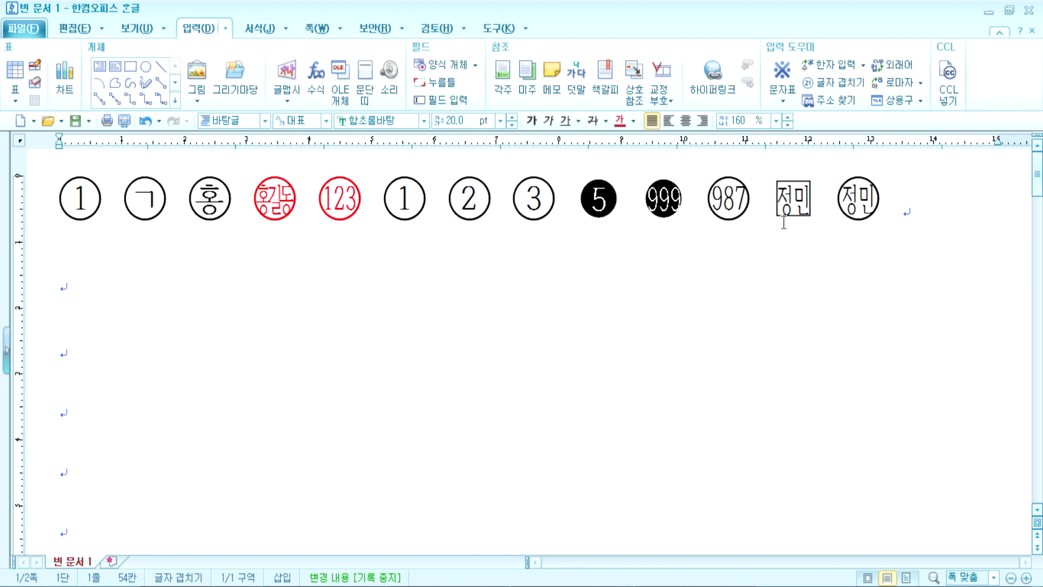
Step: Check the boxed 정민 and circled 홍 settings unchanged, then start a new overlap at line two
left_click(802, 205)
double_click(802, 206)
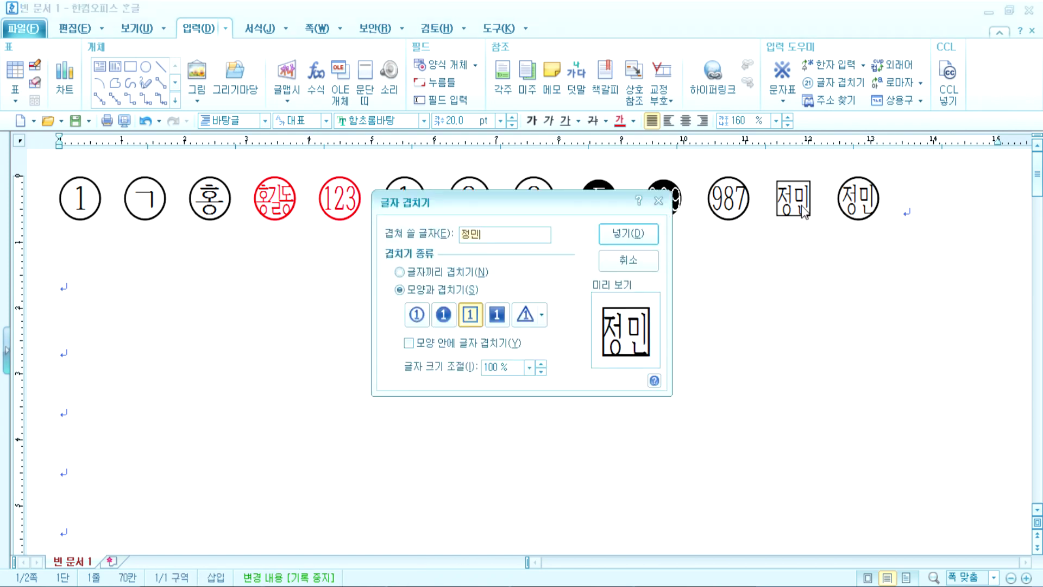
left_click(625, 265)
double_click(215, 197)
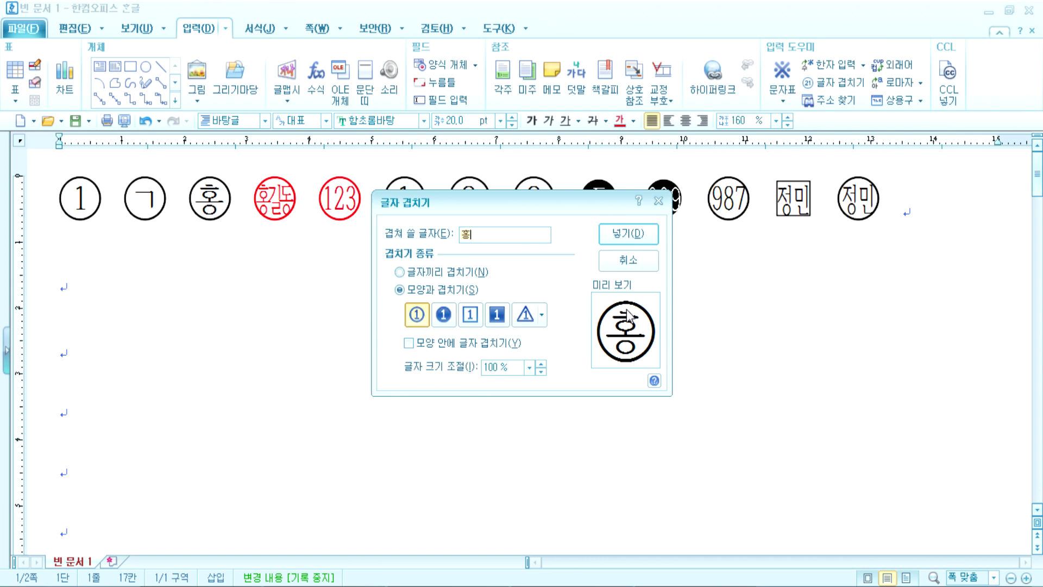
key("Escape")
left_click(109, 292)
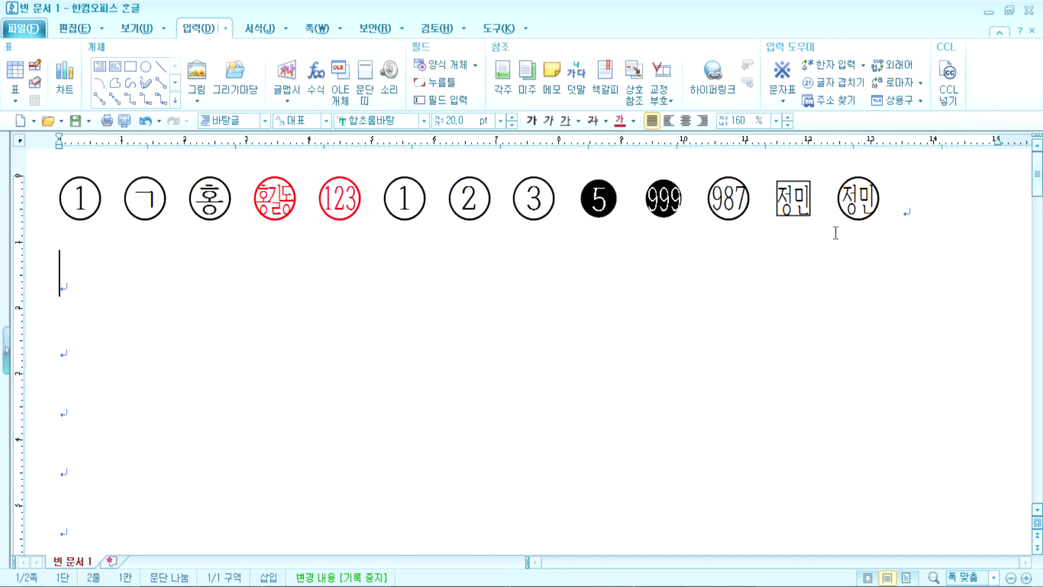
left_click(833, 82)
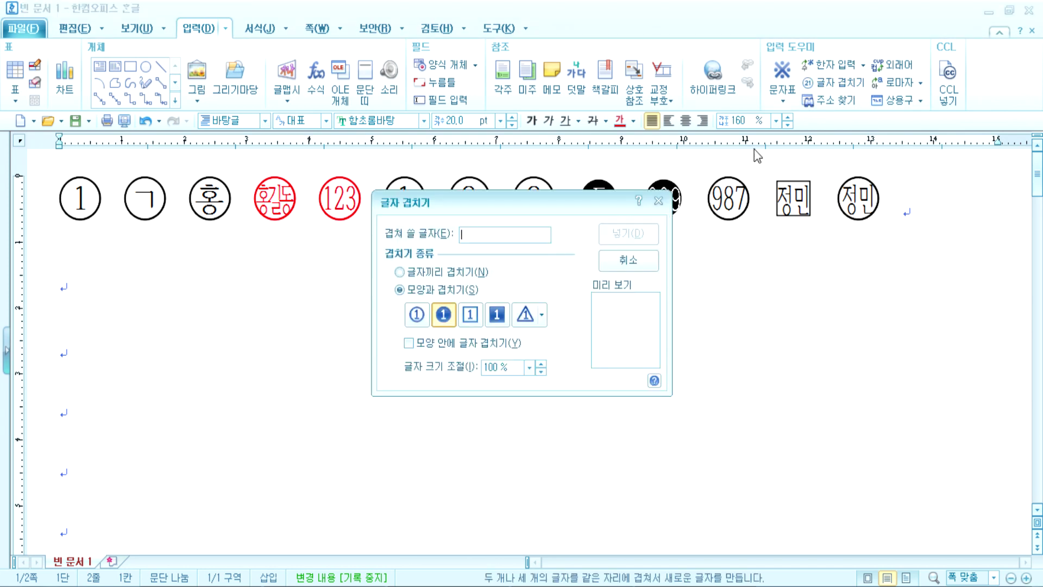
Step: Insert 홍 and 길 overlapped directly on each other at the start of line two
left_click(417, 314)
left_click(473, 318)
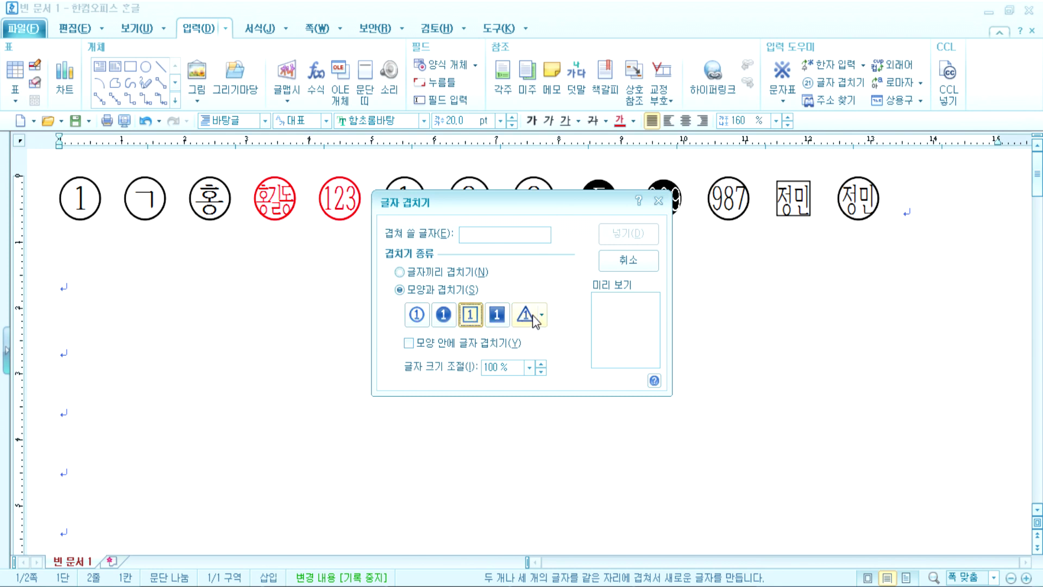
left_click_drag(456, 204, 421, 297)
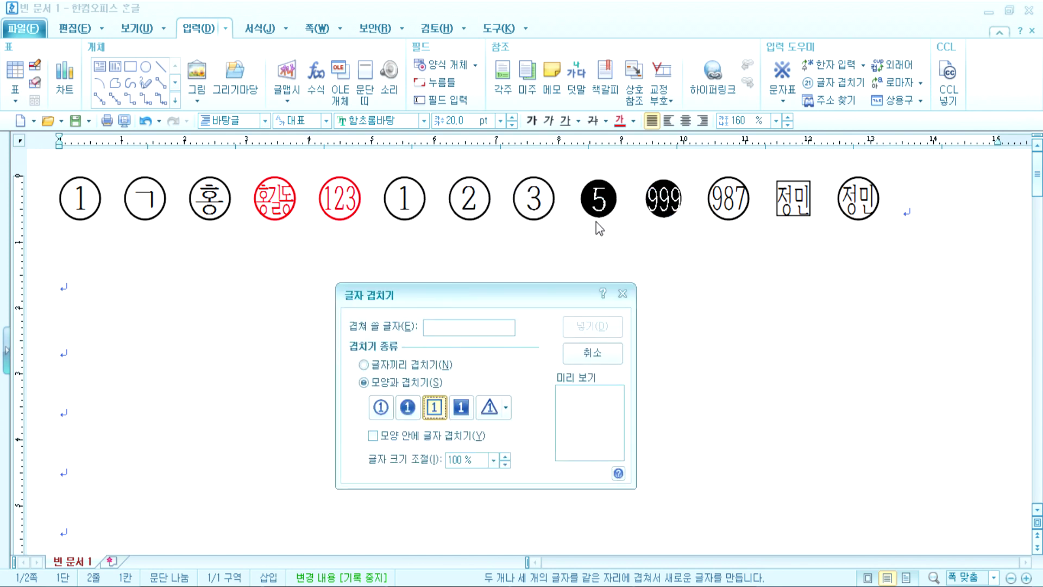
left_click(415, 409)
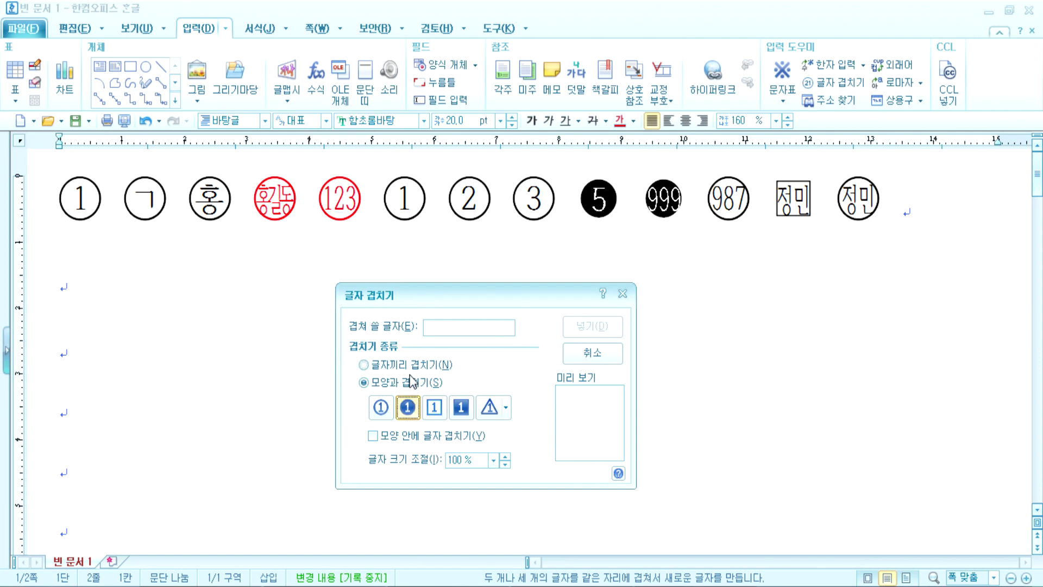
left_click(384, 367)
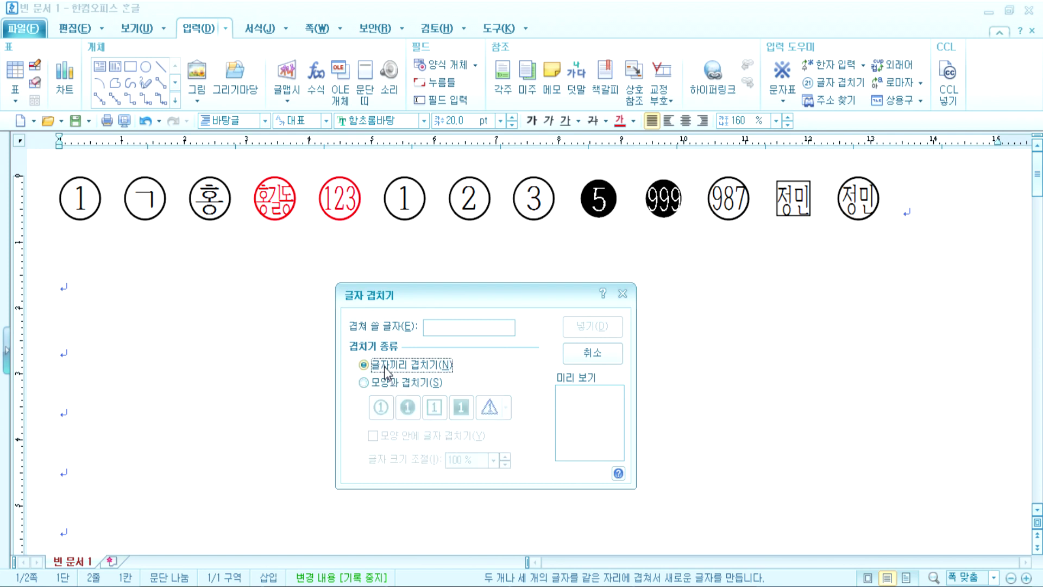
left_click(455, 329)
type("홍")
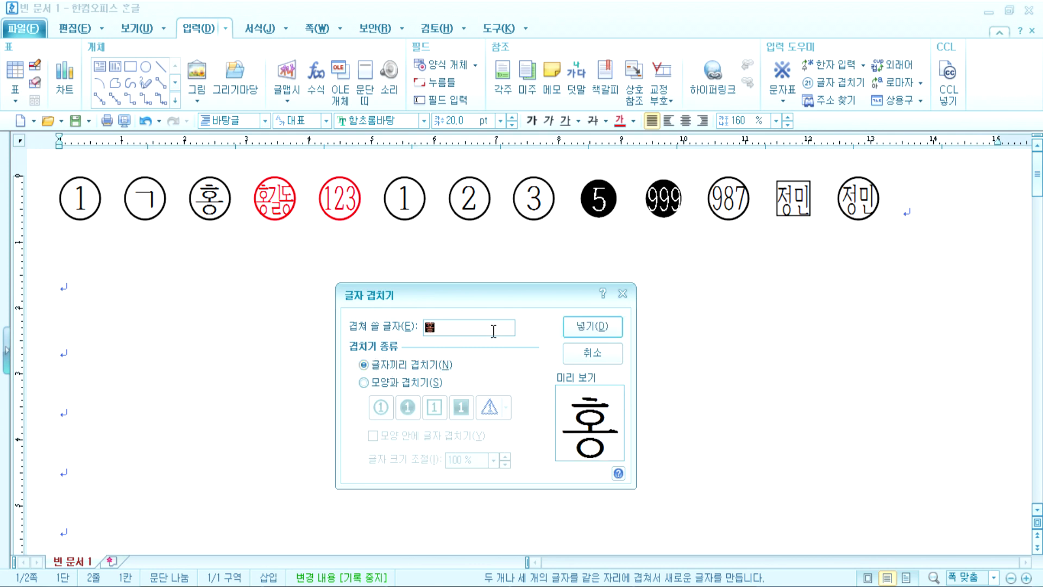
type("길ㄷ")
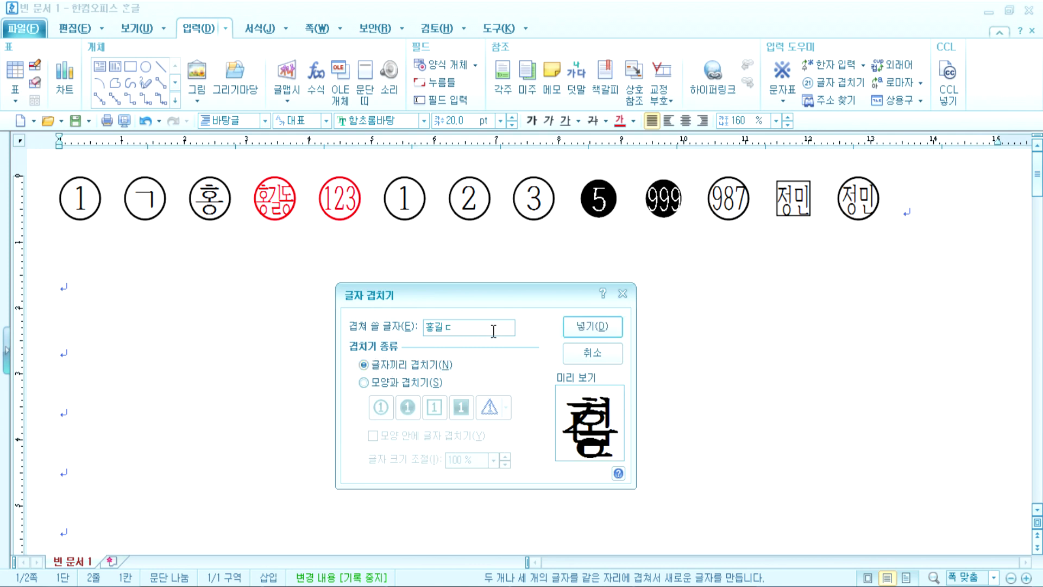
type("ㅗㅇ")
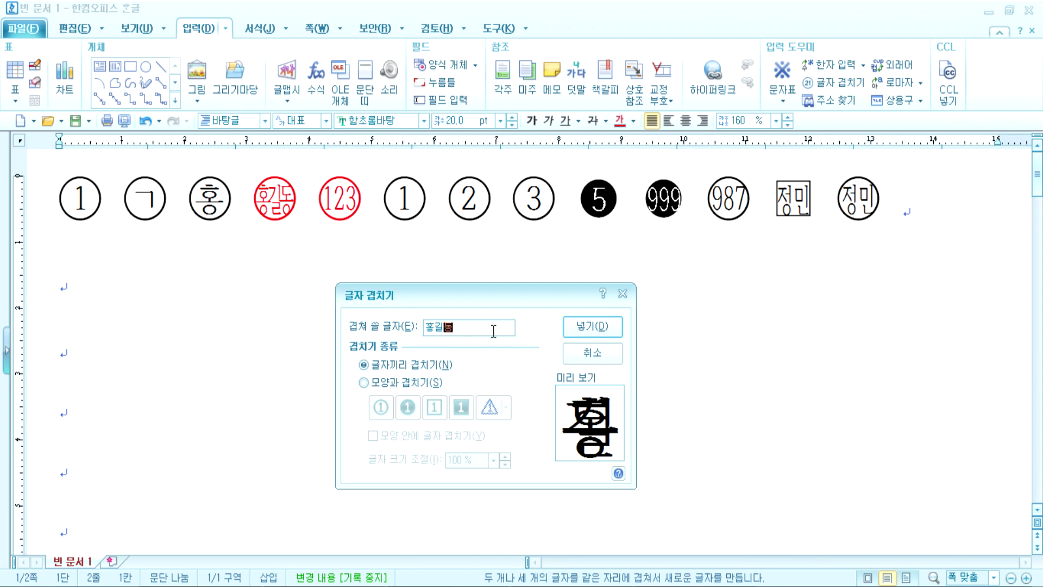
key("BackSpace")
key("BackSpace")
key("BackSpace")
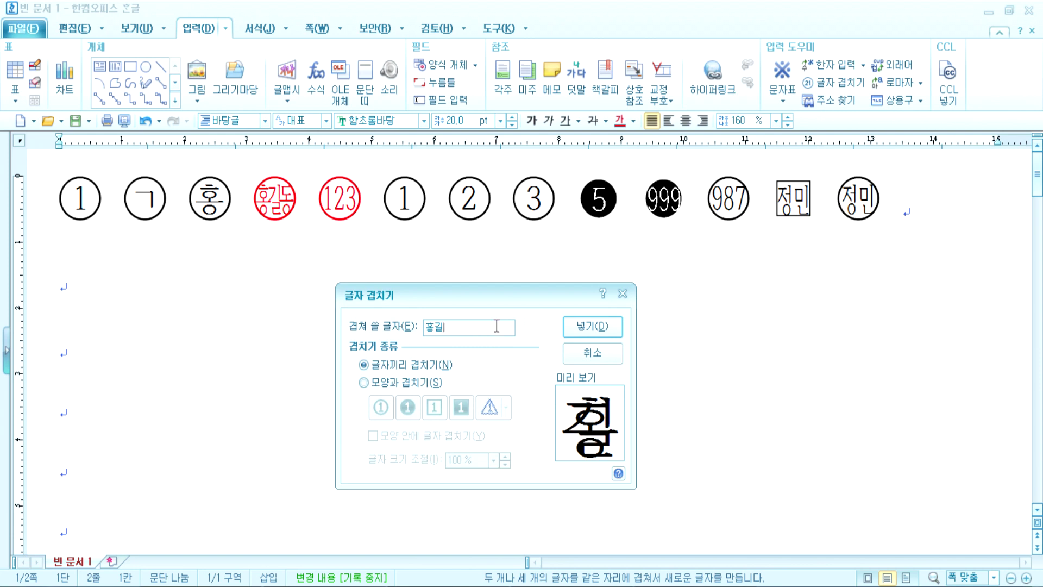
type("ㅎㅗㅇㄱㅣ")
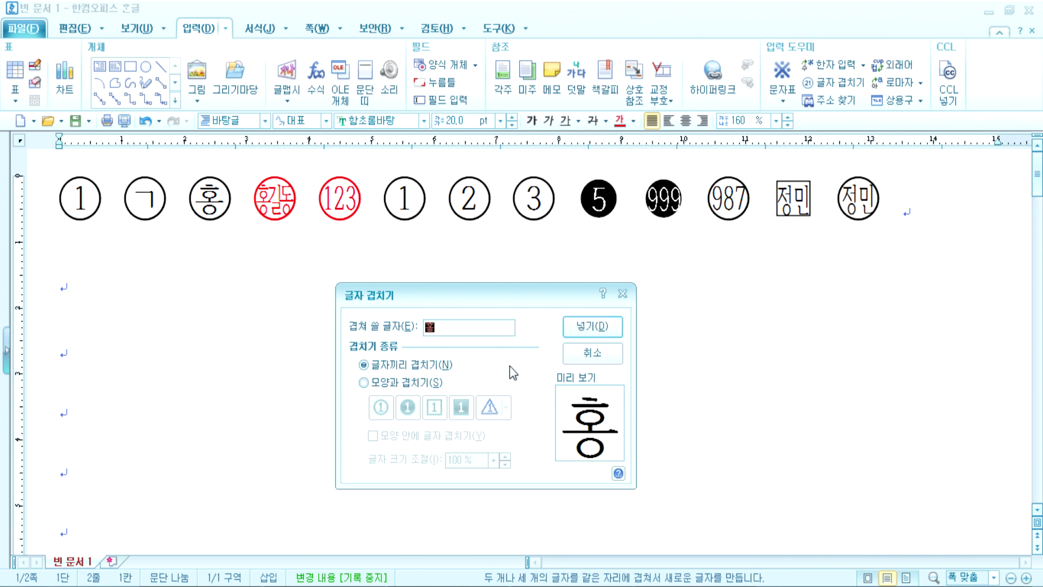
type("ㄹ")
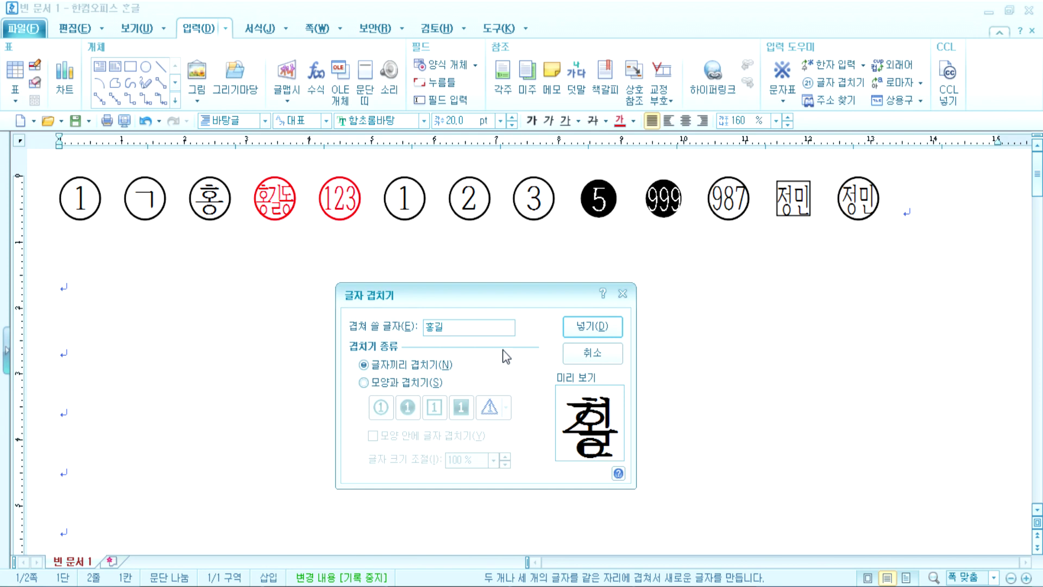
left_click(568, 326)
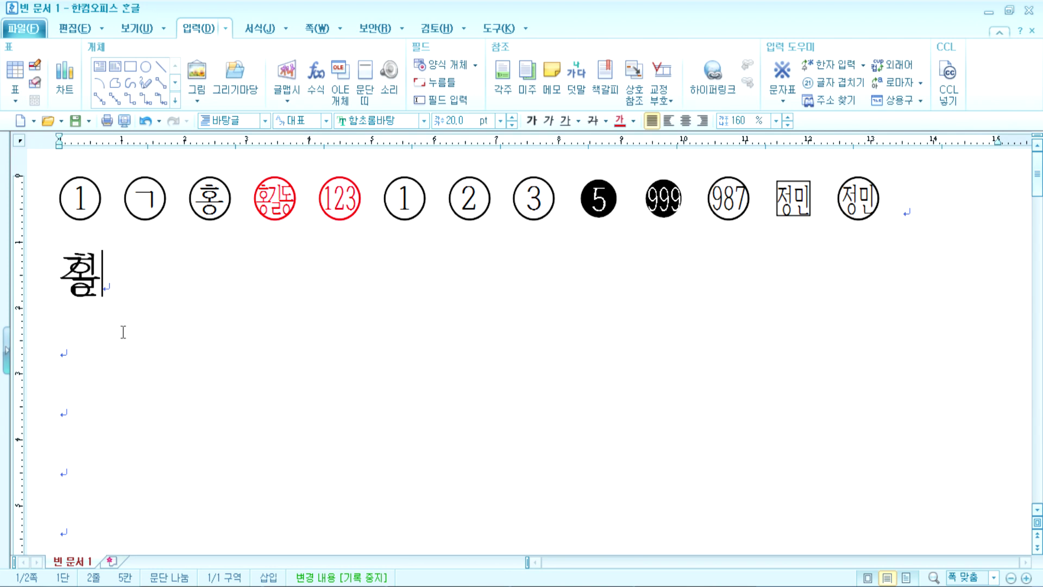
double_click(77, 291)
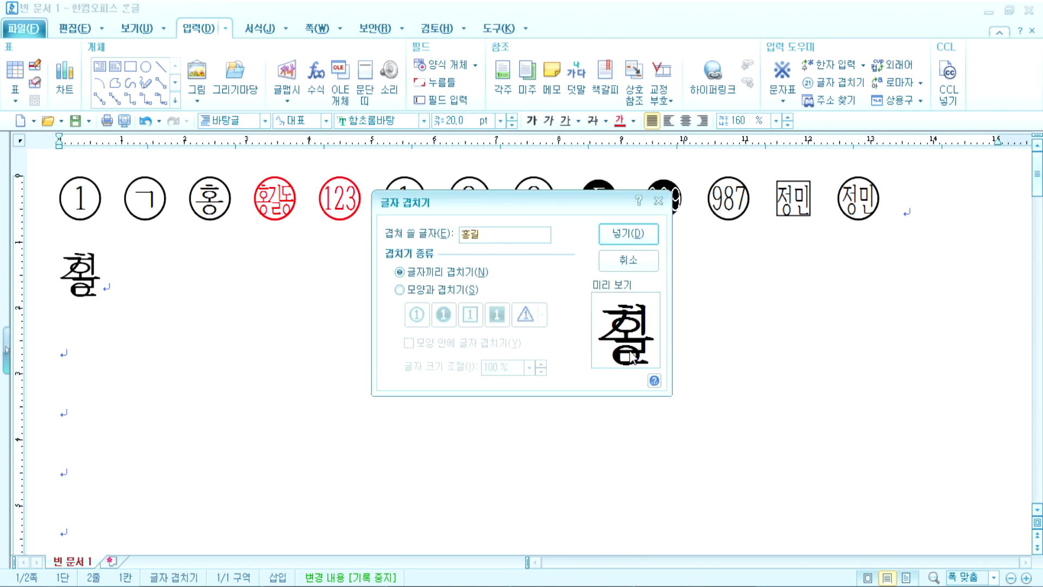
Step: Replace the overlapped 홍길 with overlapped A and Y, then start another overlap after it
left_click_drag(489, 236, 434, 233)
type("ㅁ")
key("BackSpace")
type("AB")
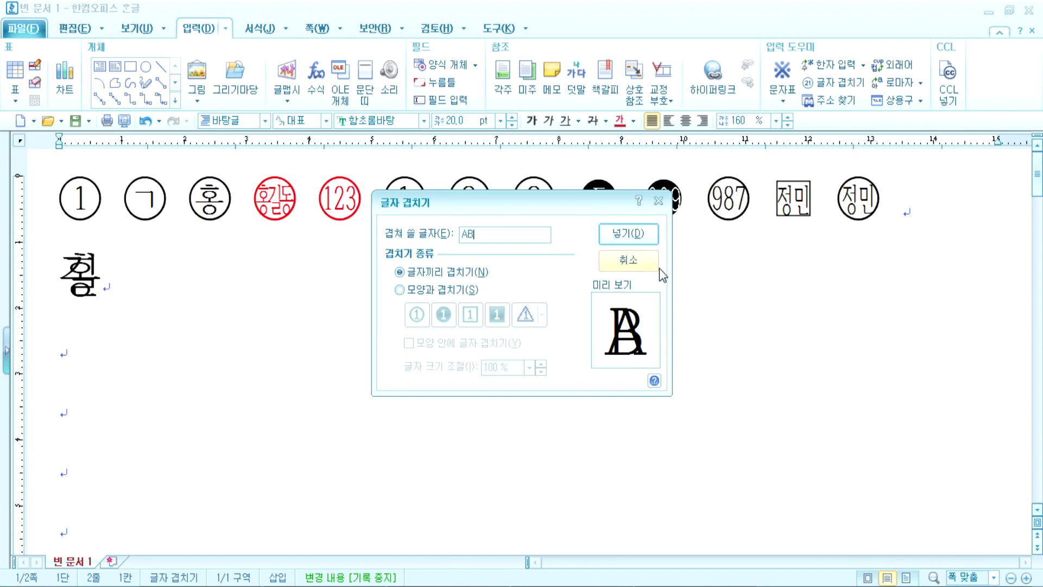
key("BackSpace")
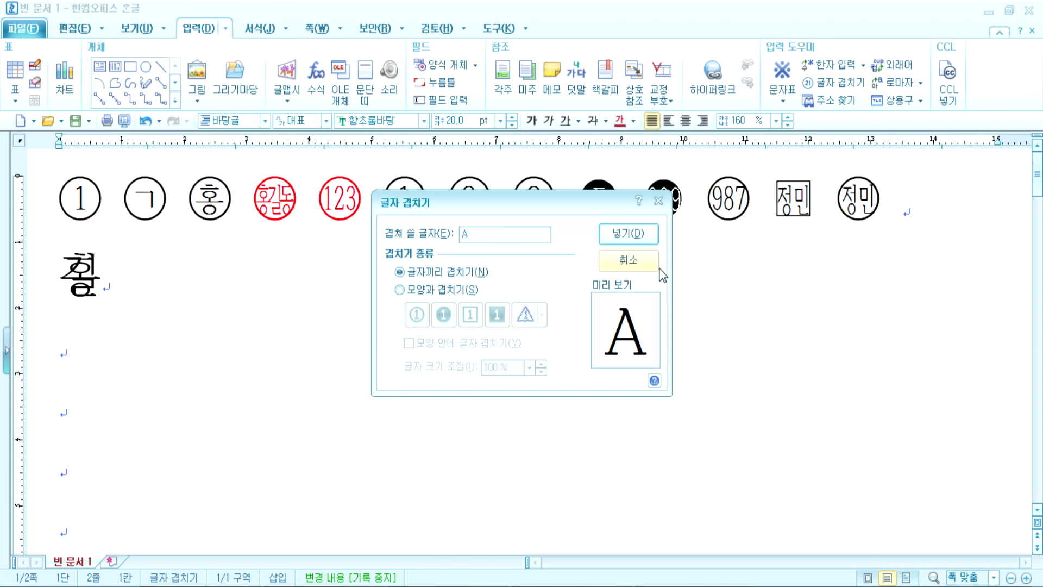
type("Y")
left_click(635, 231)
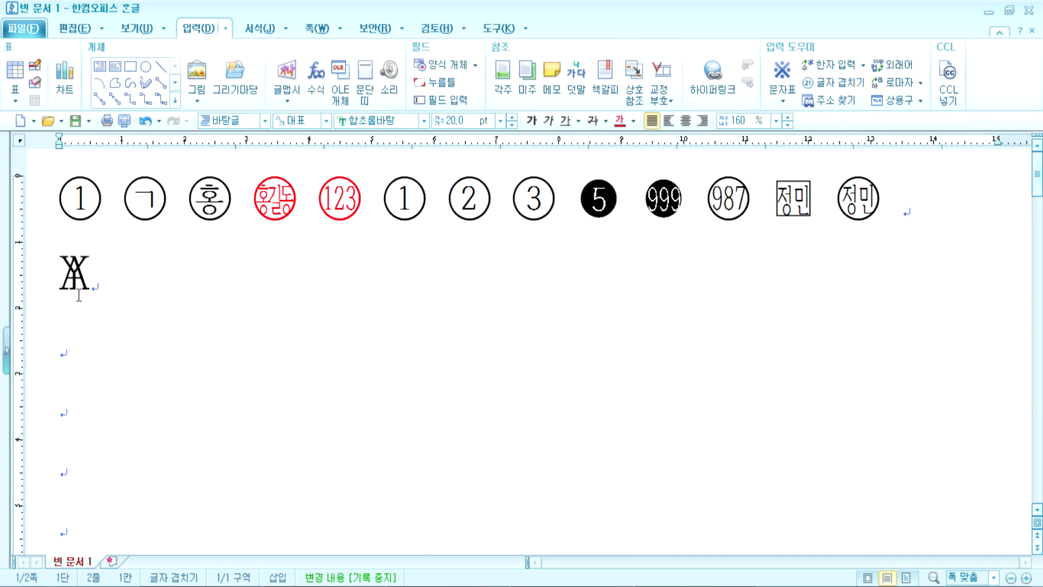
left_click(103, 286)
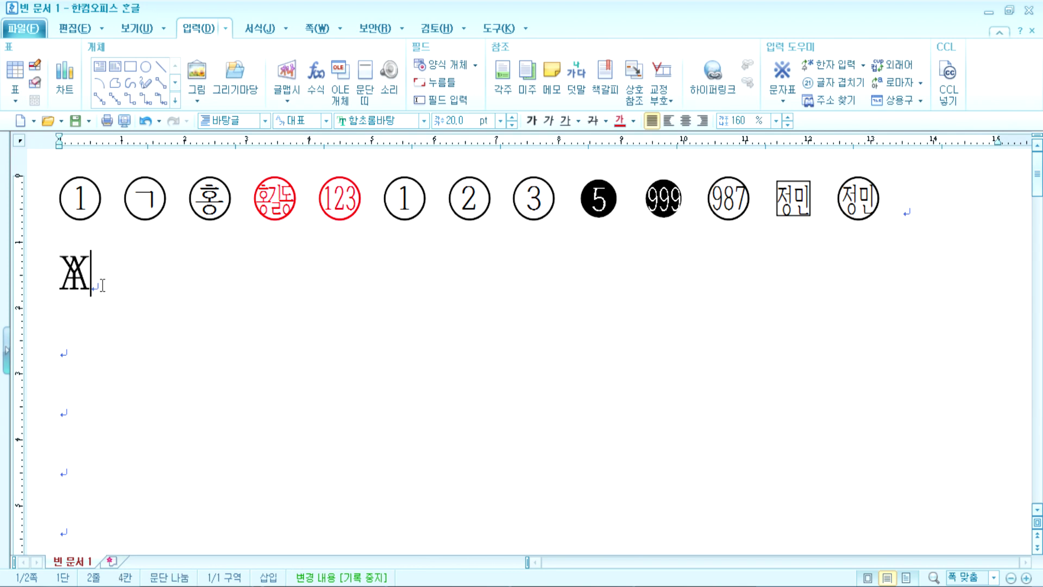
left_click(834, 82)
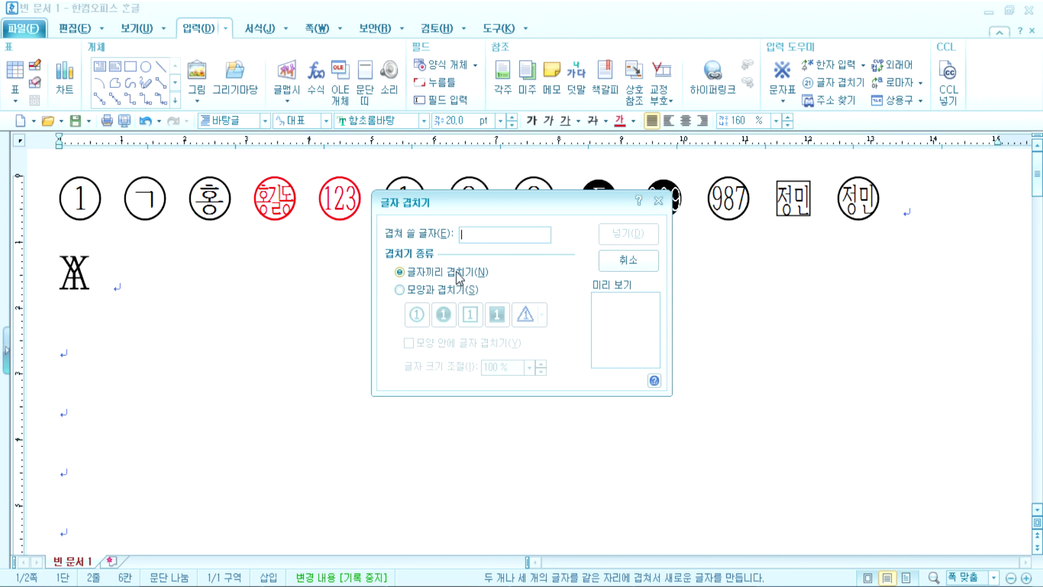
Step: Insert 123 side by side inside a circle after the overlapped AY character
left_click(438, 291)
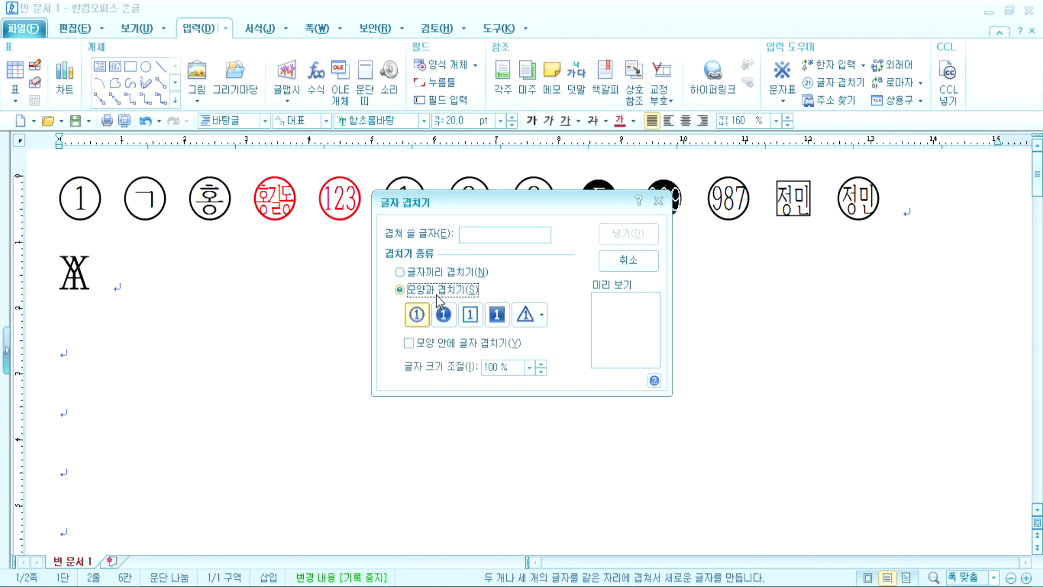
left_click(435, 347)
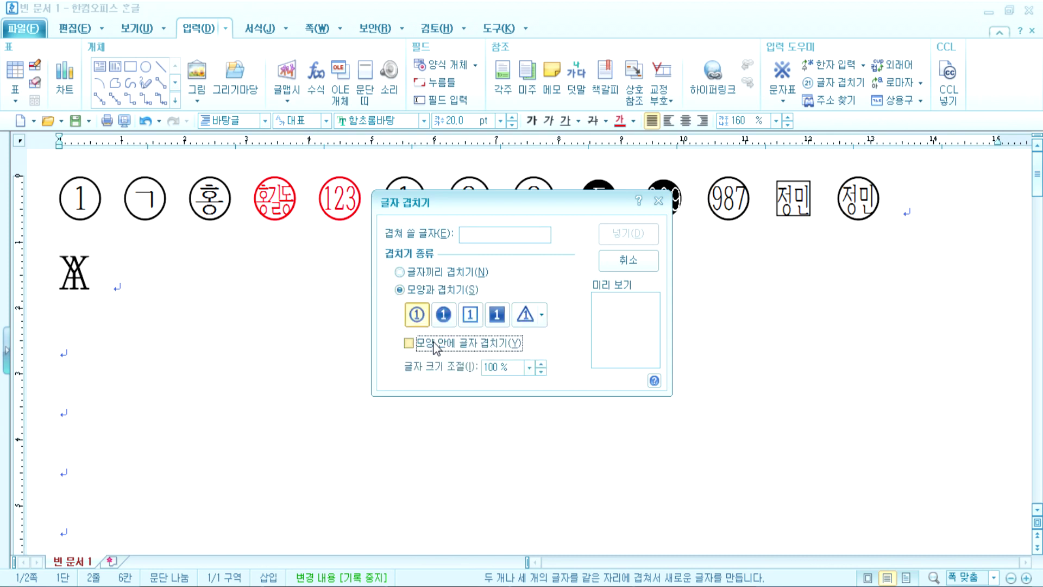
left_click(489, 230)
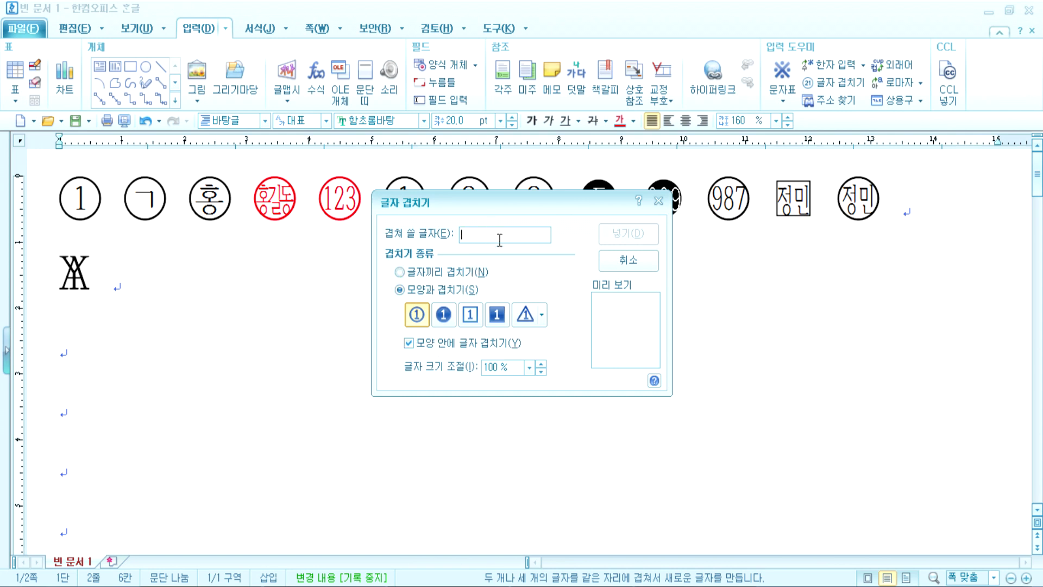
type("123")
left_click(438, 344)
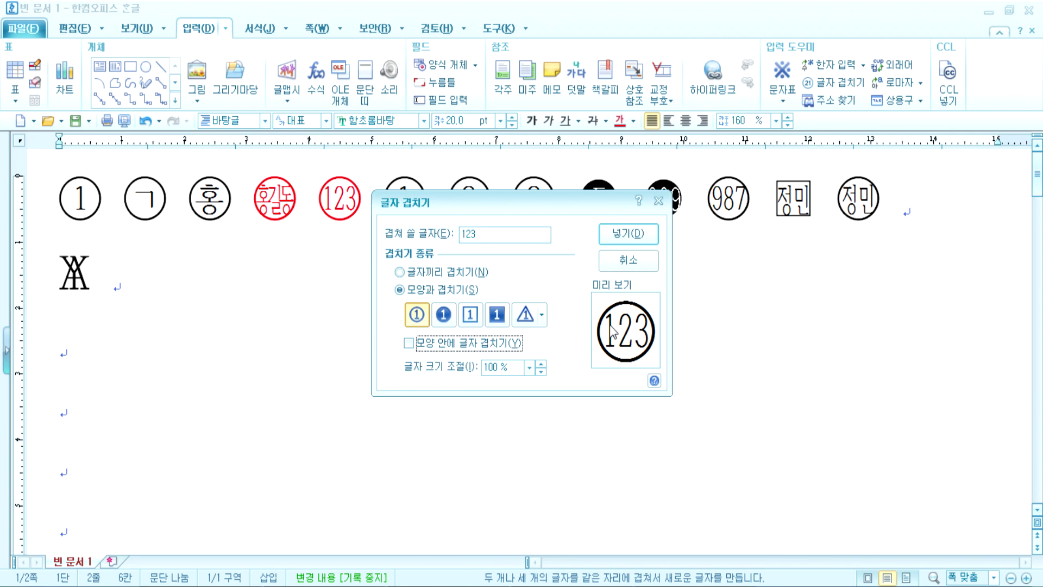
left_click(441, 344)
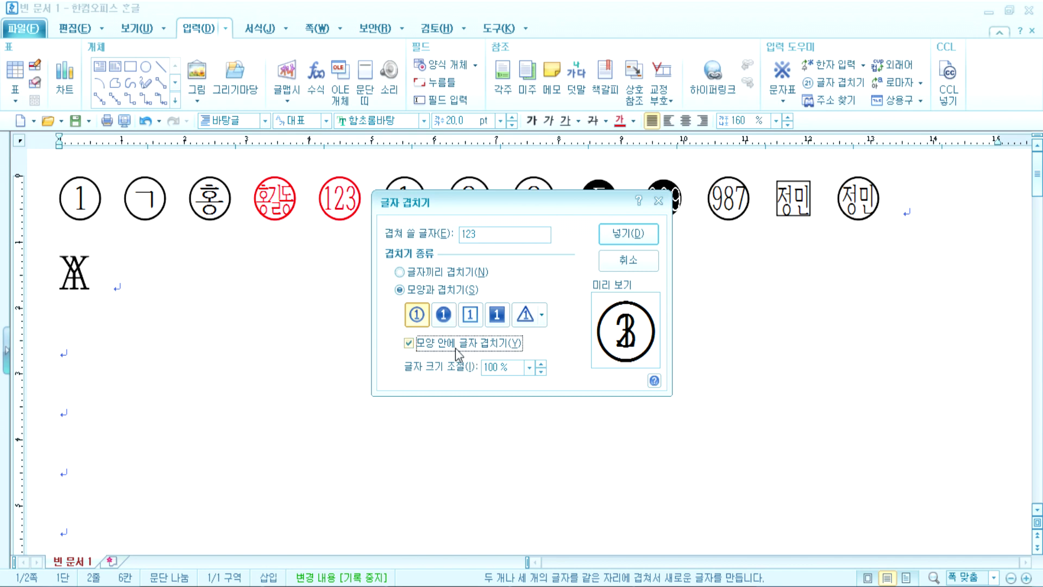
left_click(455, 349)
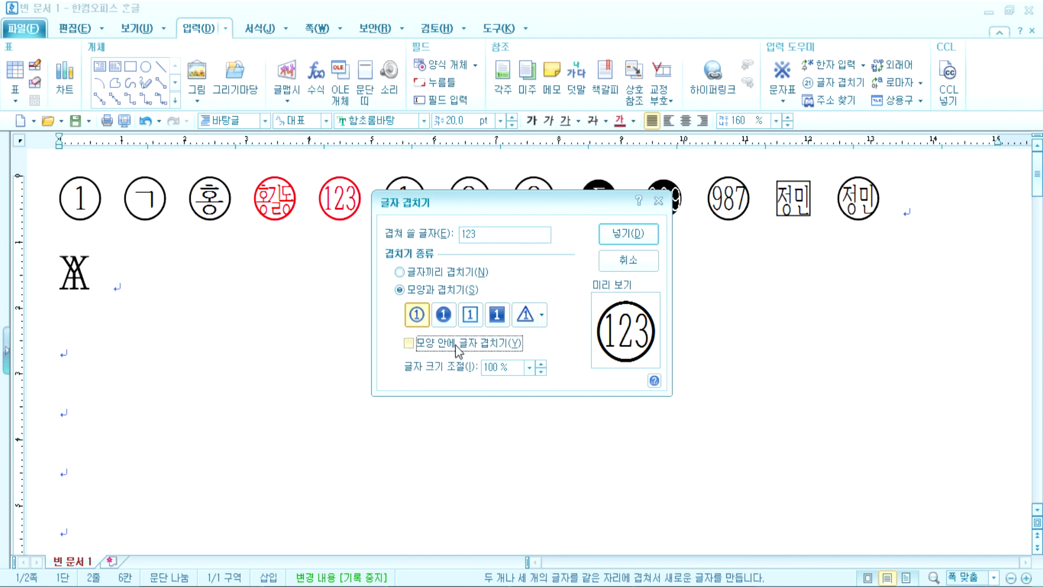
left_click(626, 235)
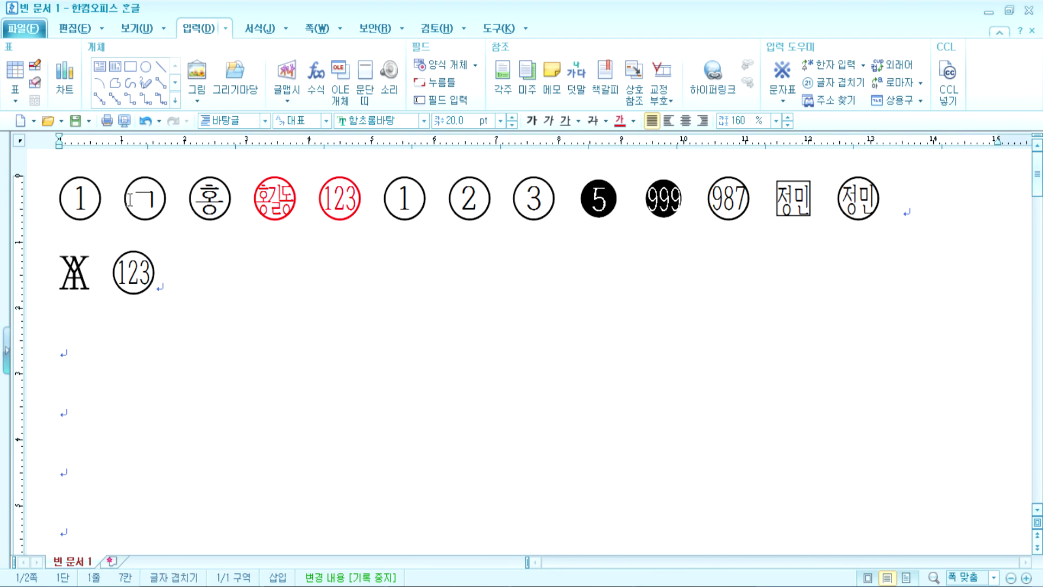
double_click(152, 199)
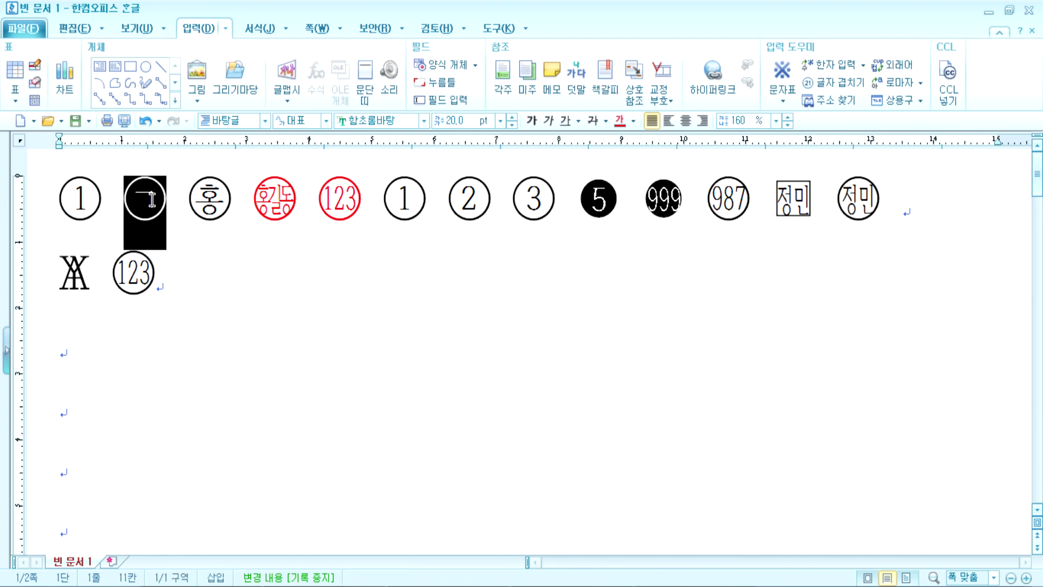
Step: Colour the circled 홍 character red, then switch to File Explorer
double_click(188, 200)
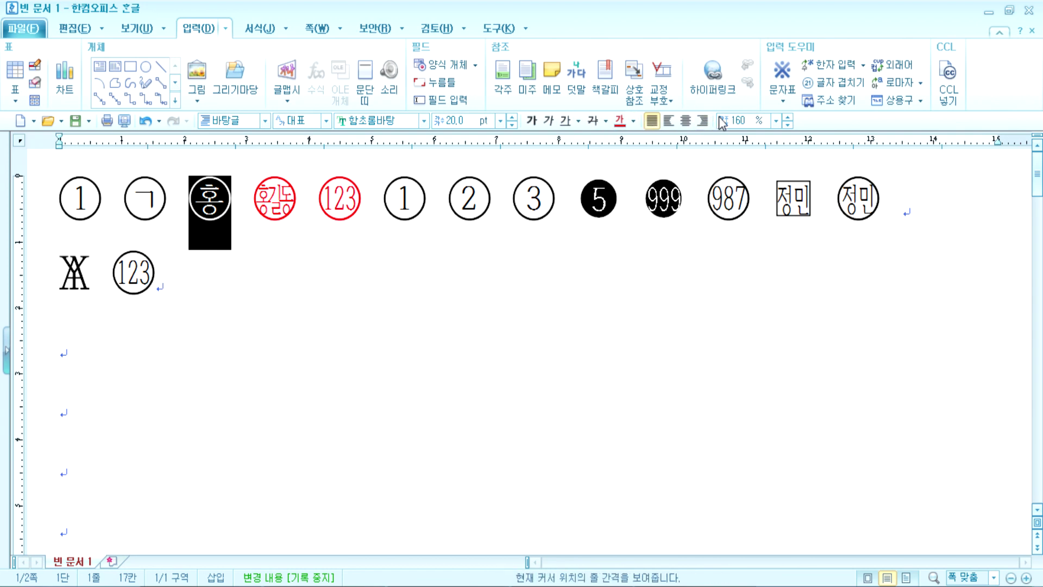
left_click(634, 121)
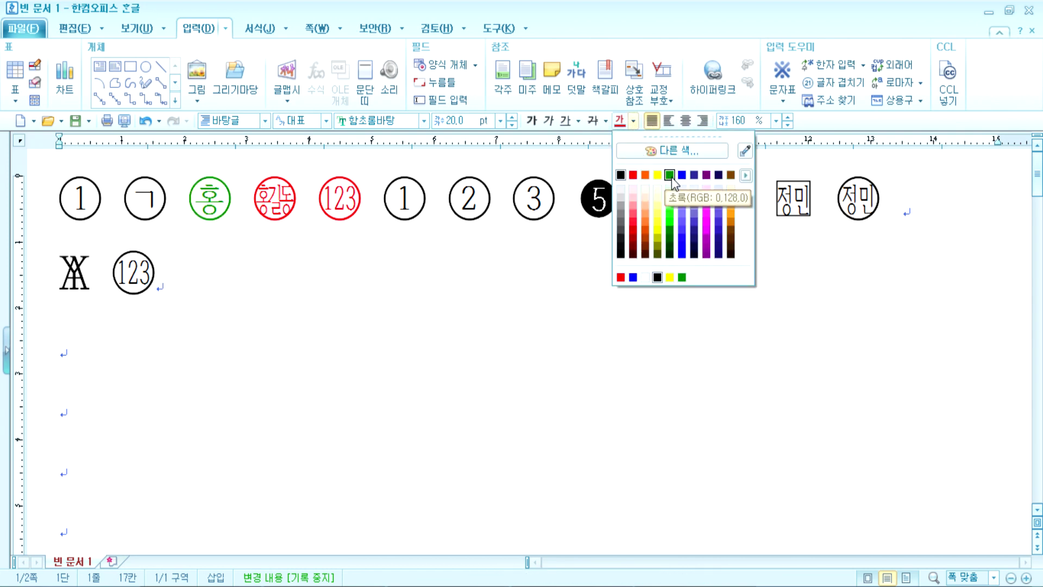
left_click(634, 179)
left_click(194, 268)
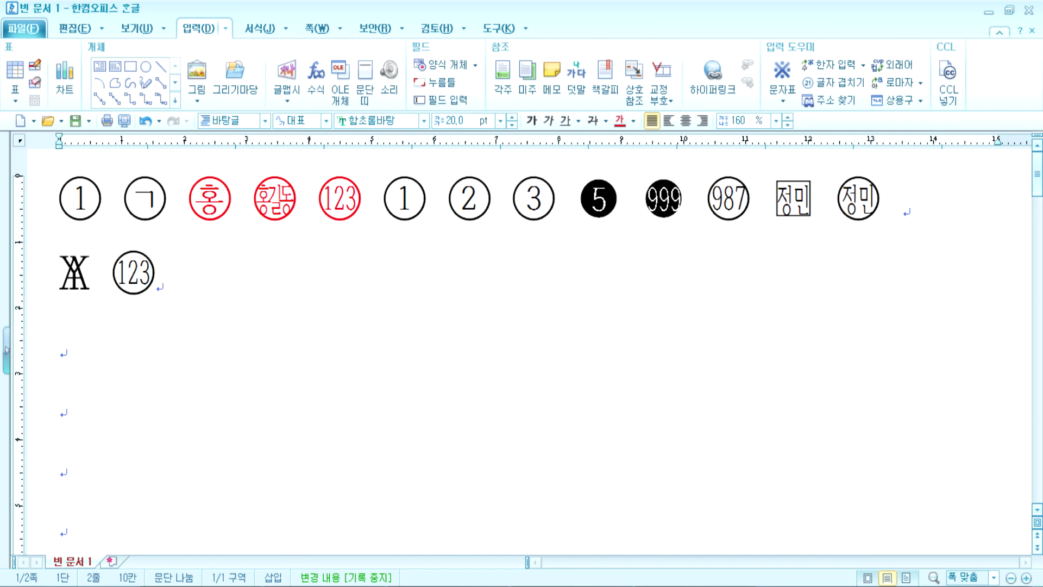
key("super+e")
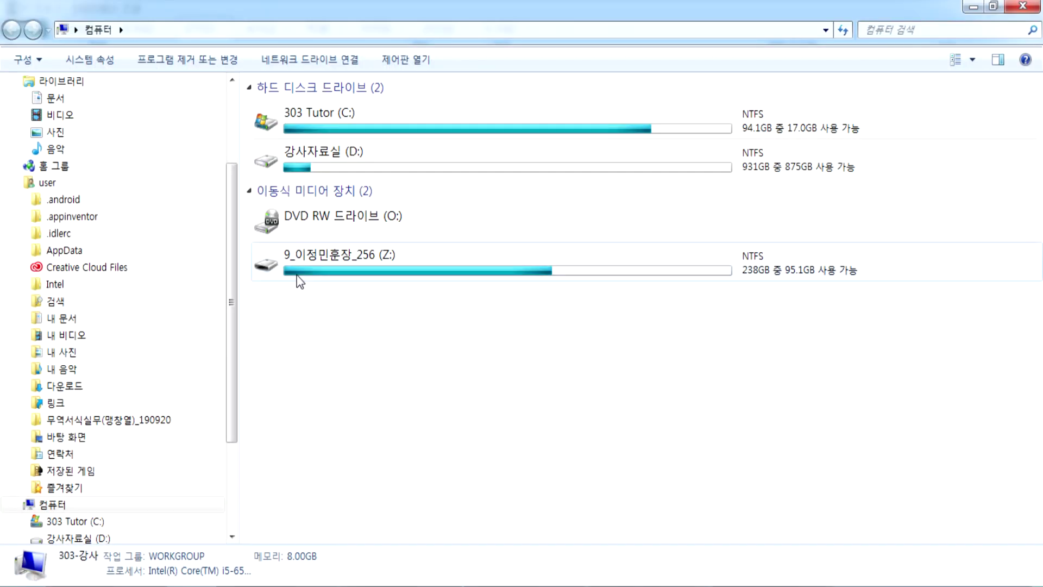
Step: Open the 도장 folder inside the user folder on the Z: drive
double_click(298, 266)
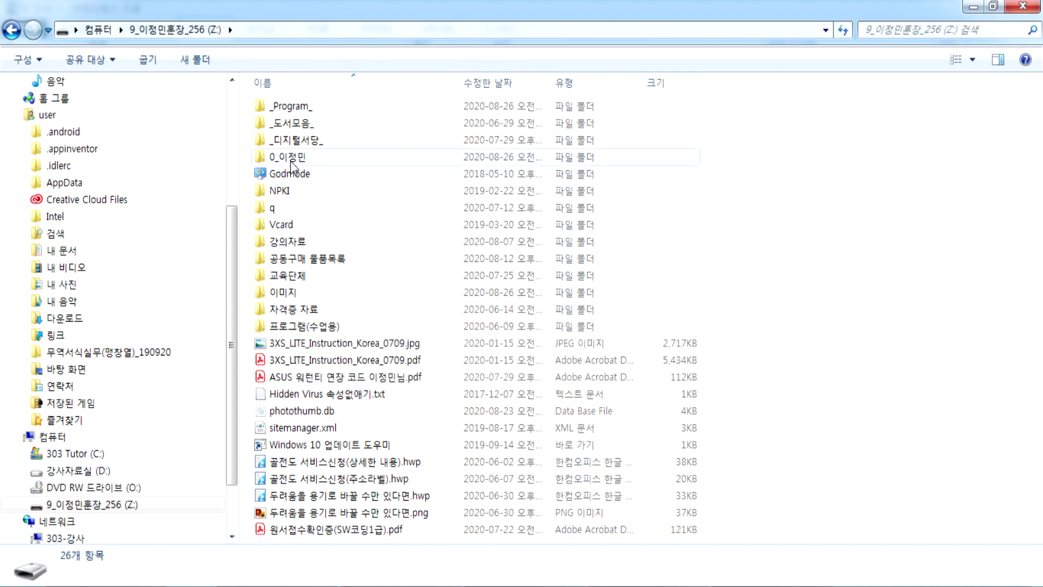
double_click(290, 159)
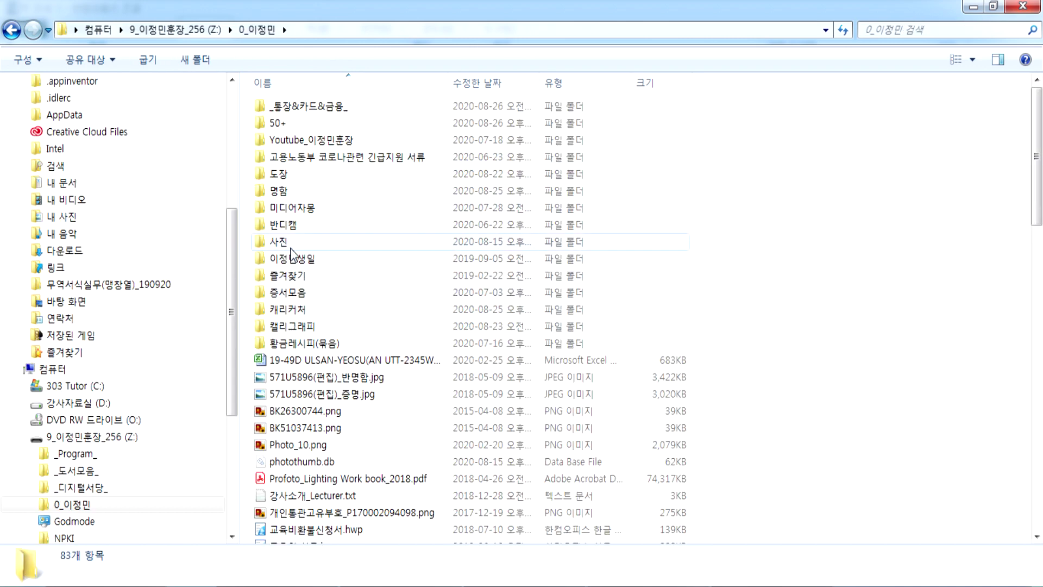
left_click(282, 175)
Step: Show the seal images as large icons and drag the transparent red seal into Hangul
scroll(445, 343, "down", 3)
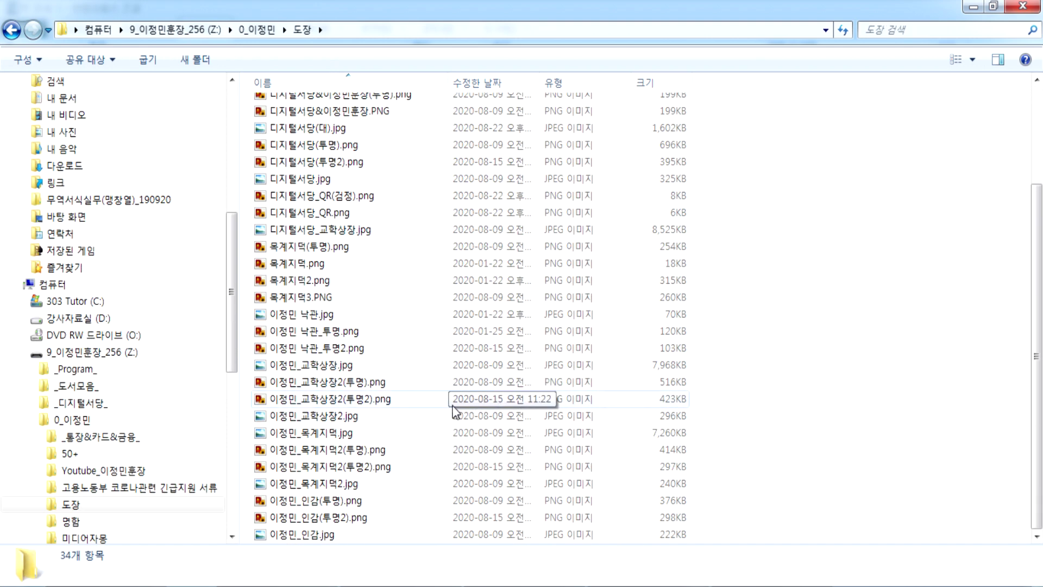
left_click(961, 61)
left_click(972, 59)
left_click(973, 43)
left_click(730, 462)
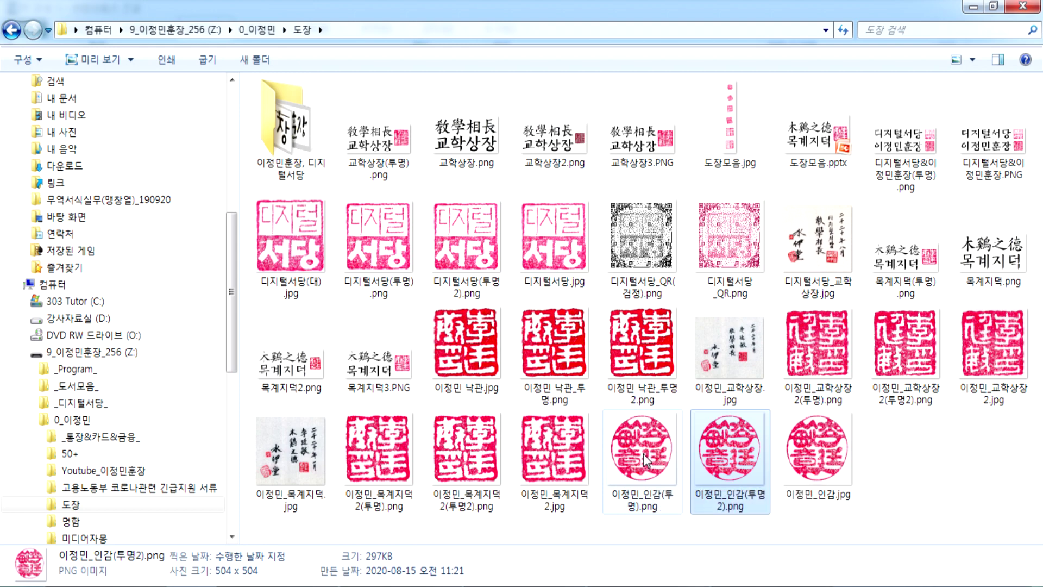
left_click_drag(643, 455, 471, 325)
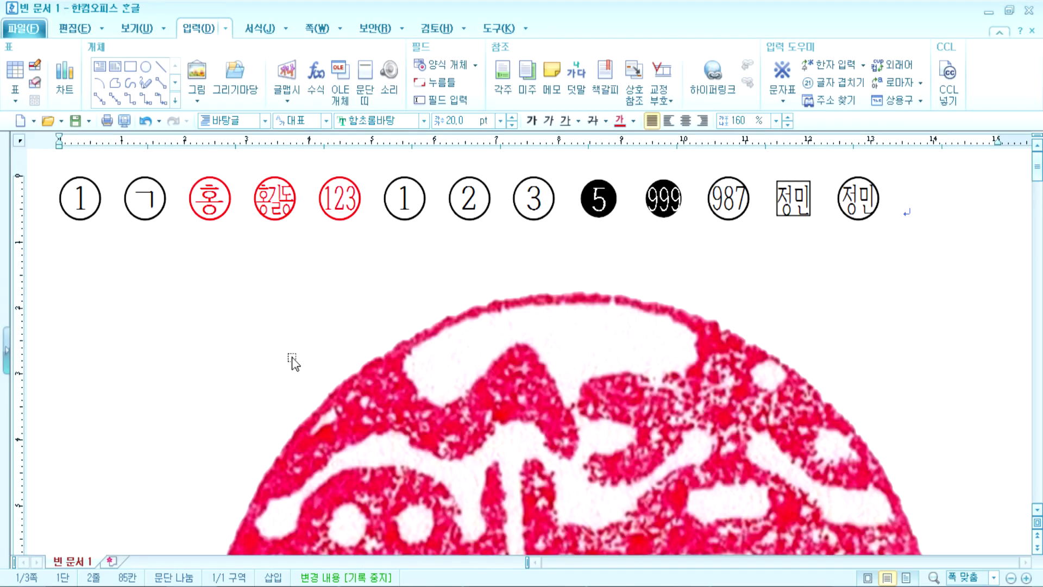
Step: Shrink the red seal image to about 19 mm, undoing an accidental crop, then delete it
left_click(507, 414)
left_click_drag(983, 249, 468, 526)
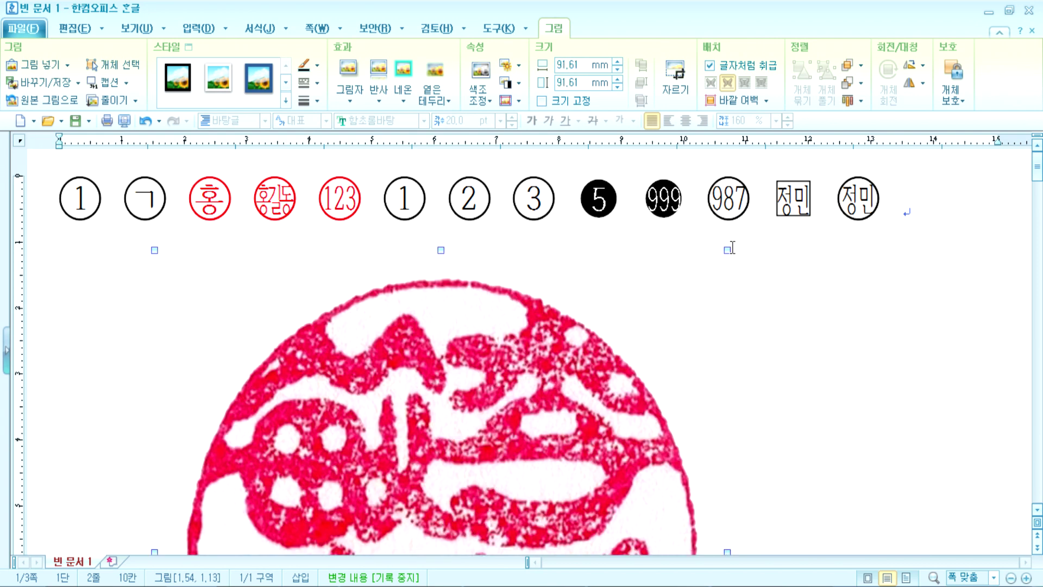
left_click_drag(419, 458, 314, 521)
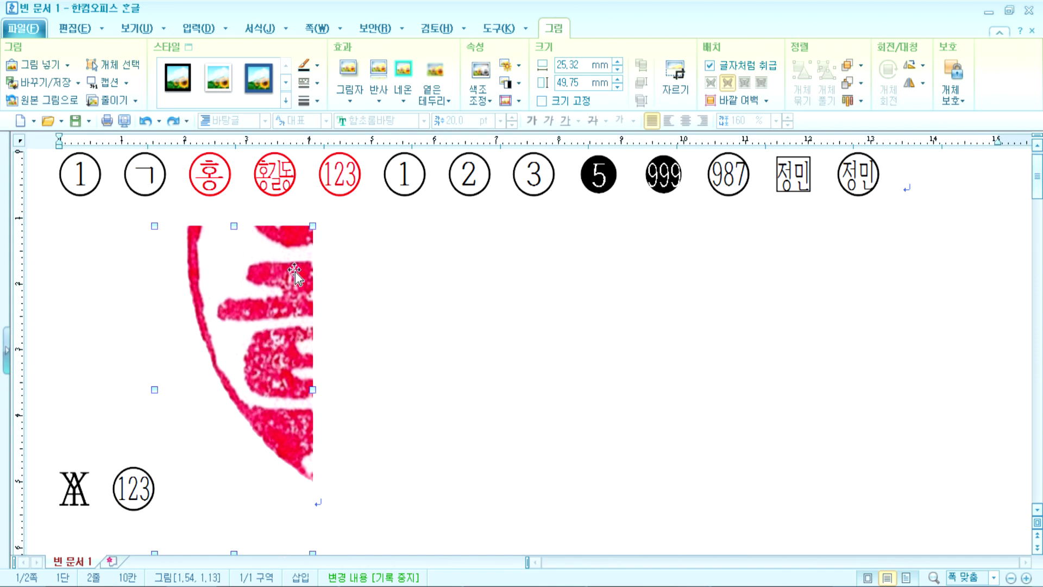
key("ctrl+z")
left_click_drag(729, 225, 331, 509)
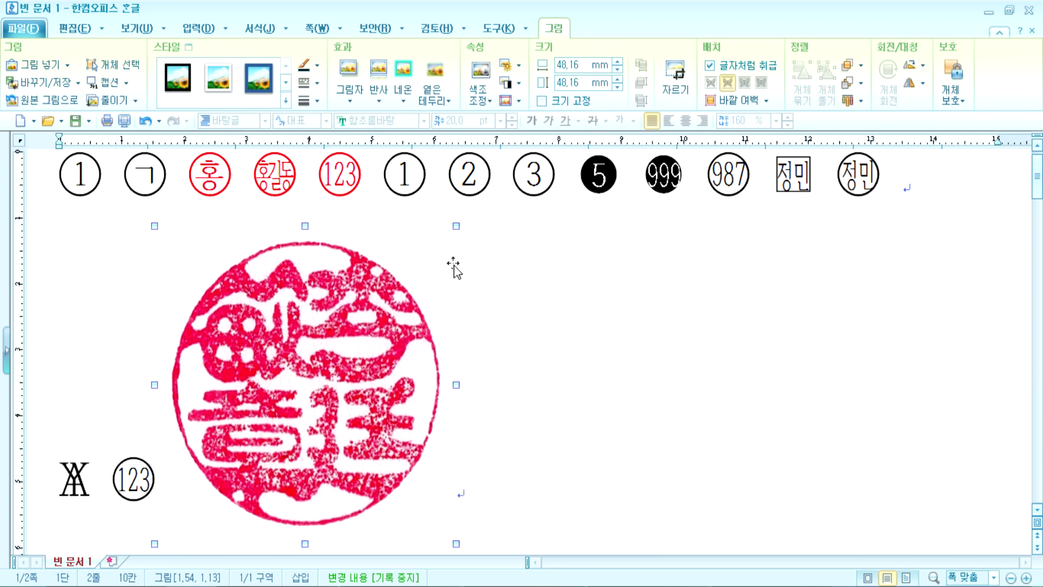
left_click_drag(457, 225, 246, 395)
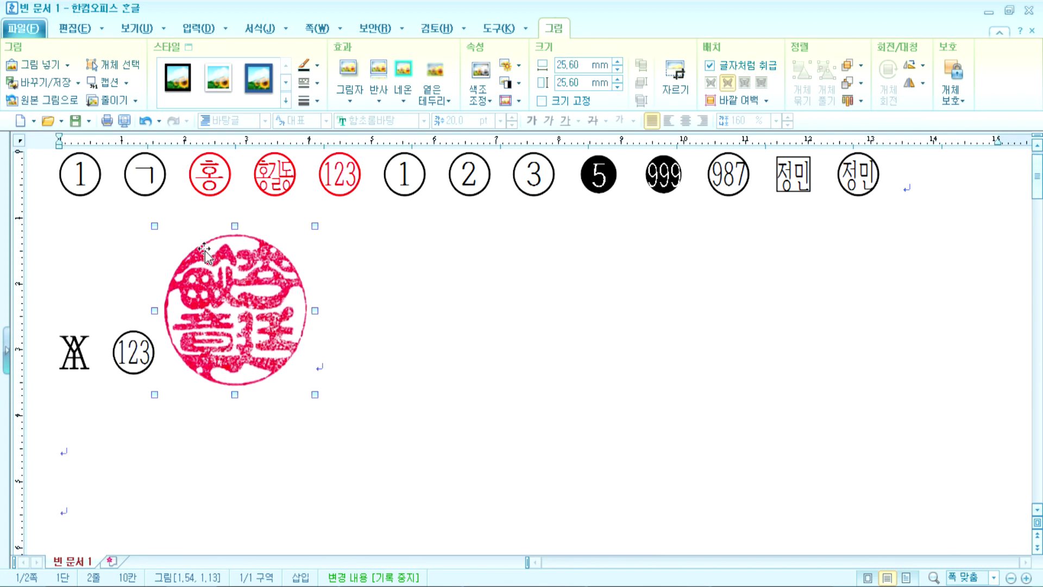
left_click(345, 402)
left_click(286, 363)
left_click_drag(314, 395, 271, 349)
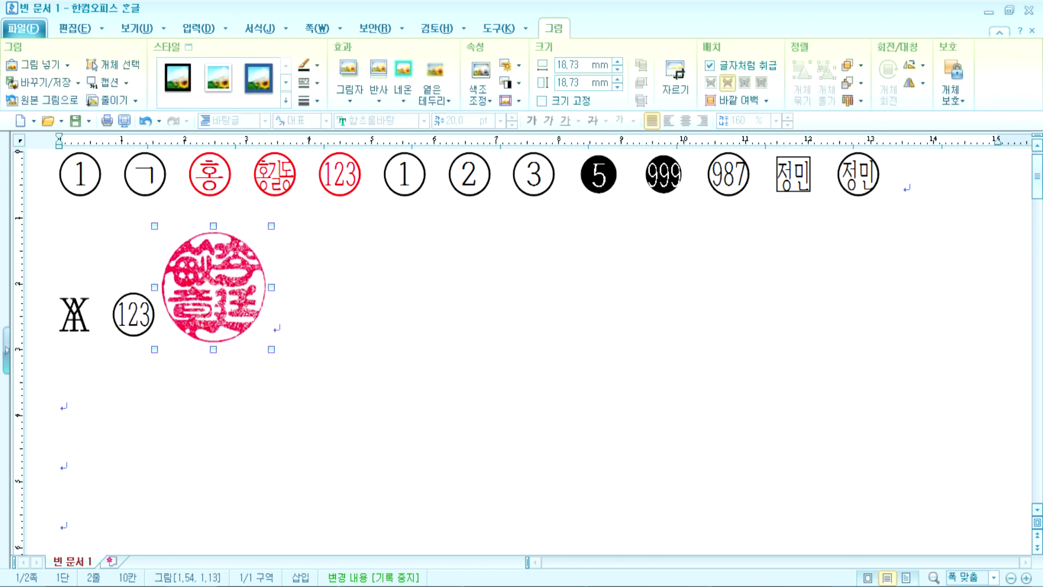
key("Delete")
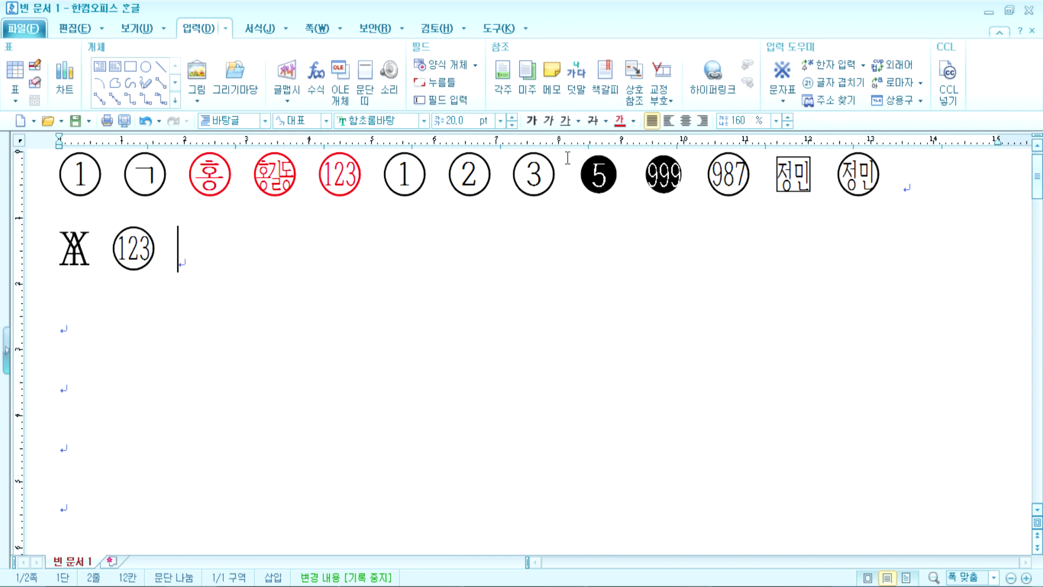
Step: Replace the name in the red circled stamp with a different person's name
double_click(285, 176)
type("dlwjd")
key("BackSpace")
key("BackSpace")
key("BackSpace")
key("BackSpace")
key("BackSpace")
key("Return")
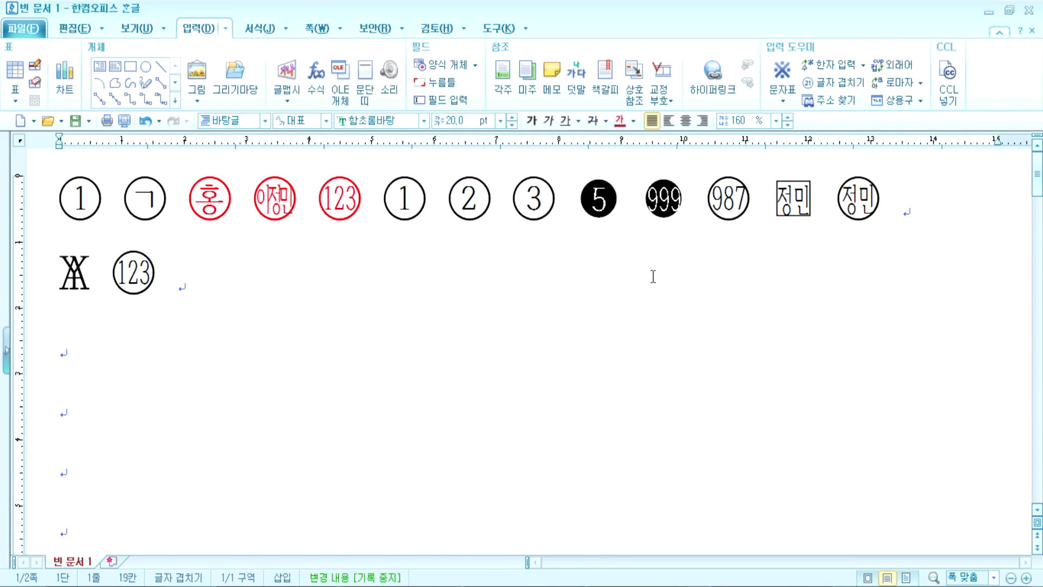
Step: Select and deselect the red name stamp, leaving the caret on line two
left_click(272, 226)
left_click(261, 295)
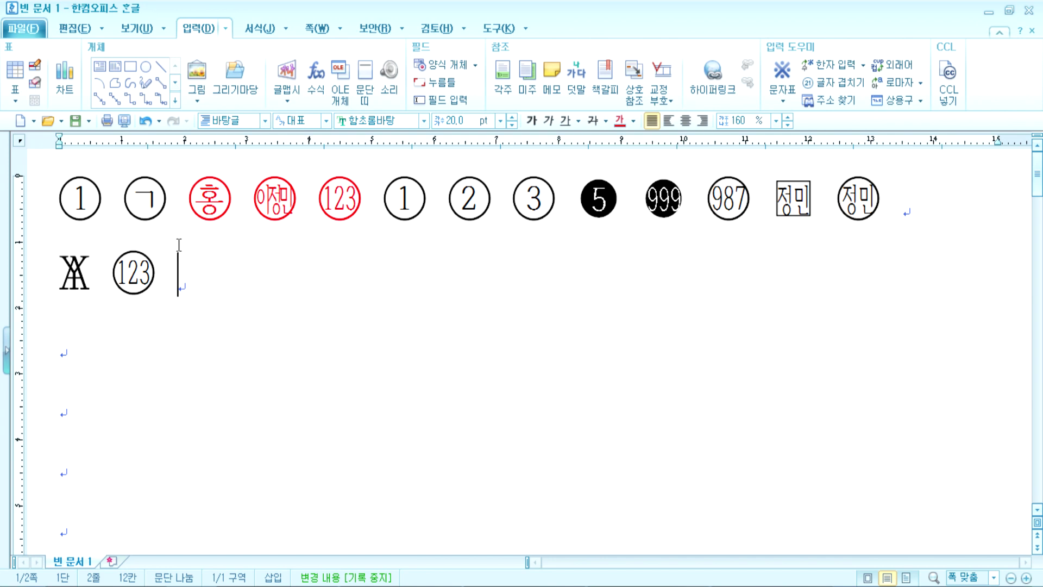
left_click_drag(250, 210, 304, 196)
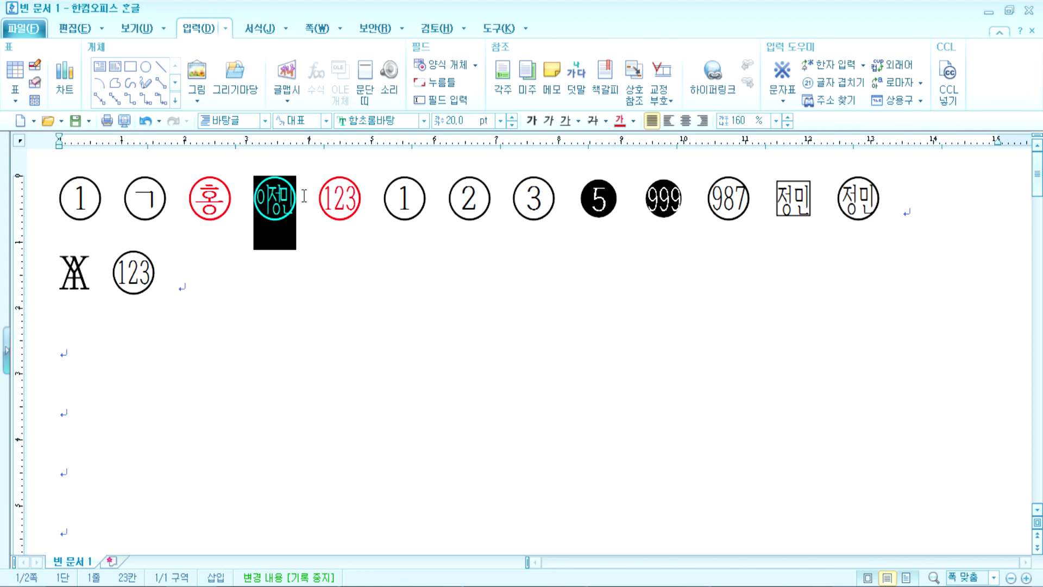
left_click(233, 321)
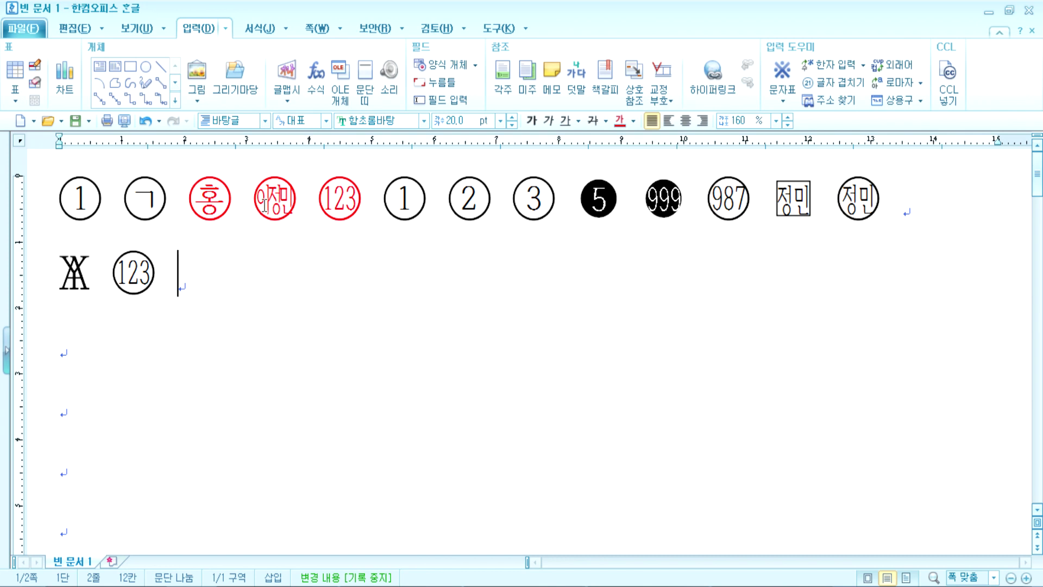
left_click(290, 196)
left_click(203, 277)
scroll(229, 370, "down", 3)
scroll(467, 315, "up", 3)
left_click(841, 85)
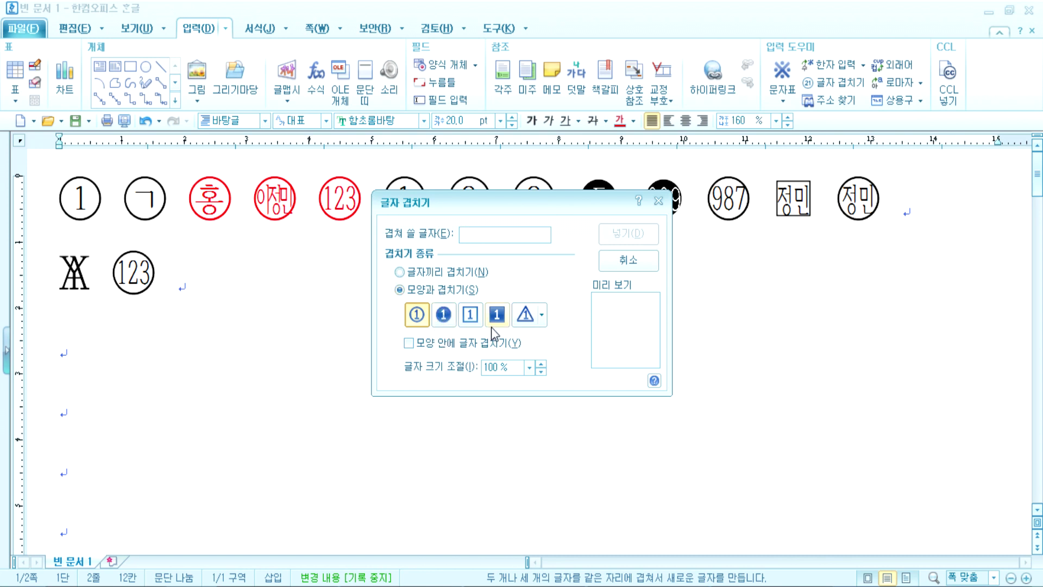
left_click_drag(541, 214, 462, 353)
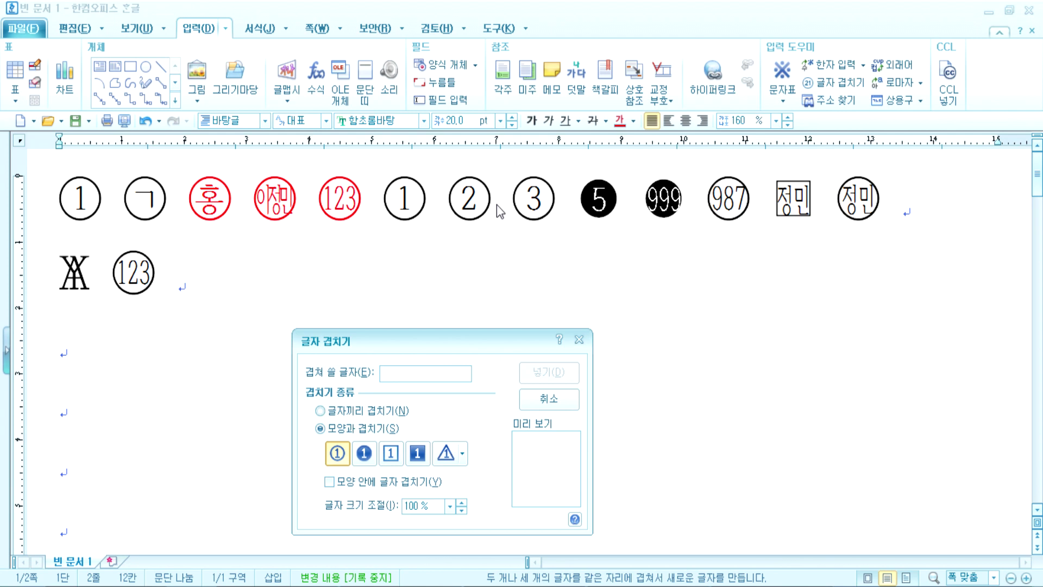
left_click(549, 399)
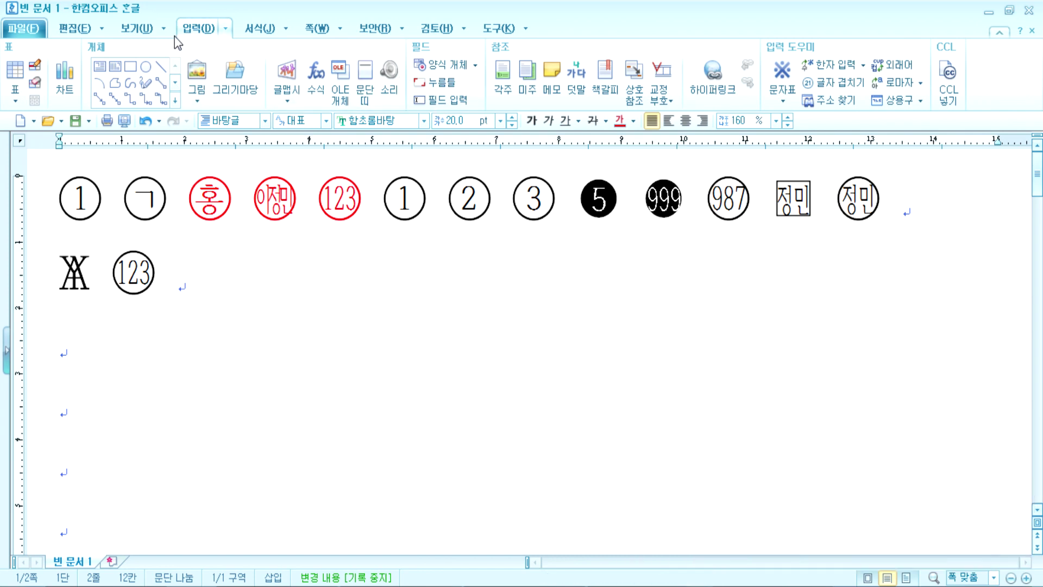
Step: Toggle paragraph marks off and on, then reveal the formatting codes
left_click(131, 32)
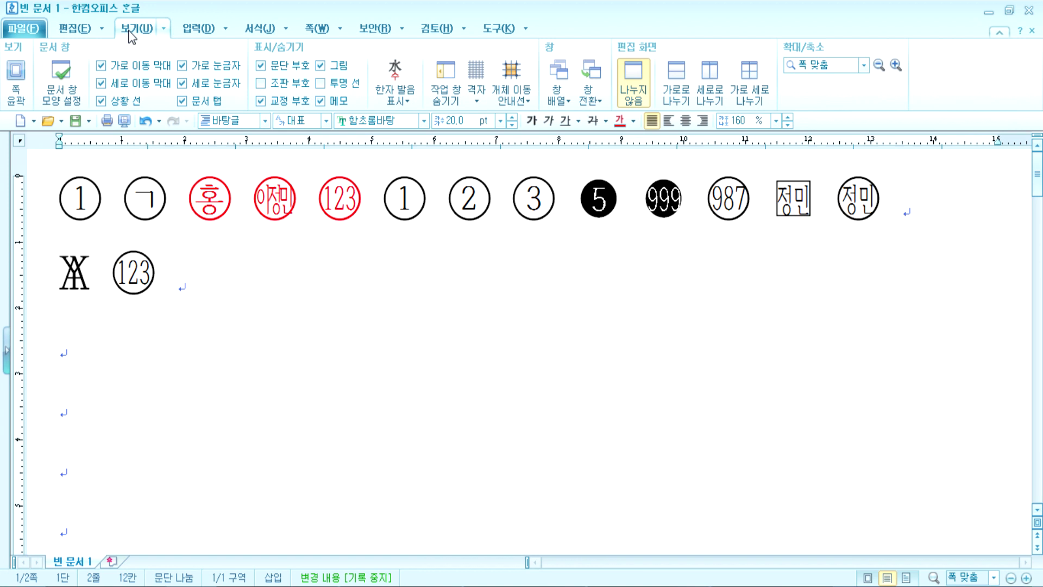
left_click(261, 68)
left_click(263, 71)
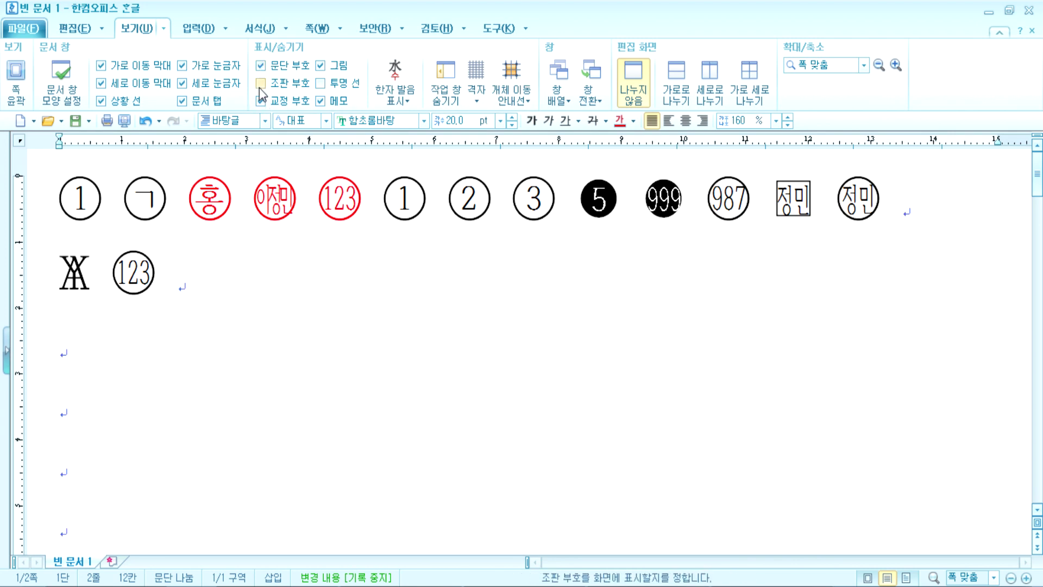
left_click(259, 85)
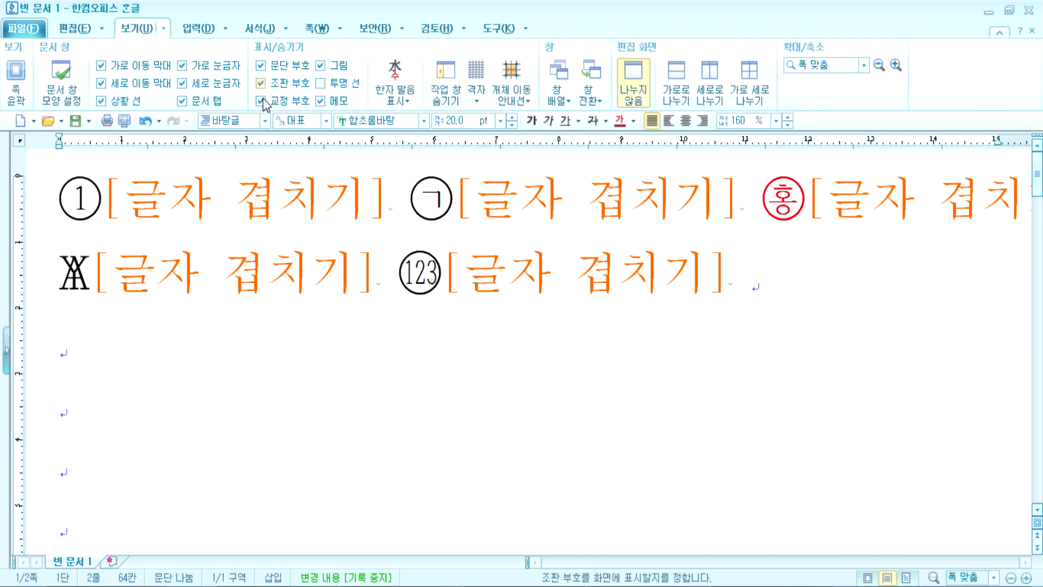
scroll(338, 351, "down", 10)
scroll(336, 343, "up", 10)
key("ctrl+Home")
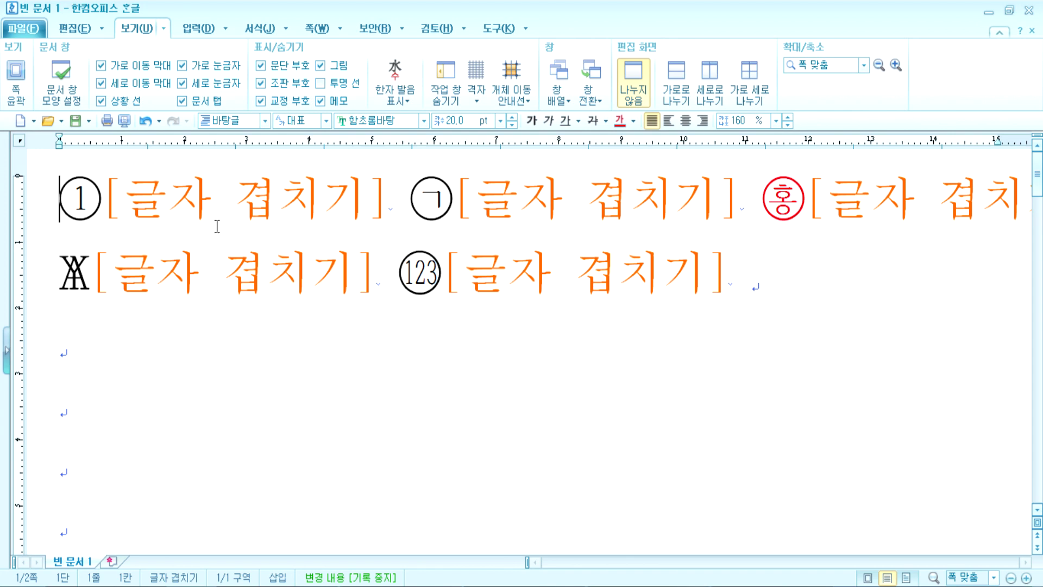
Step: Toggle formatting codes, select the overlapped character with its code, then hide the codes
left_click(260, 83)
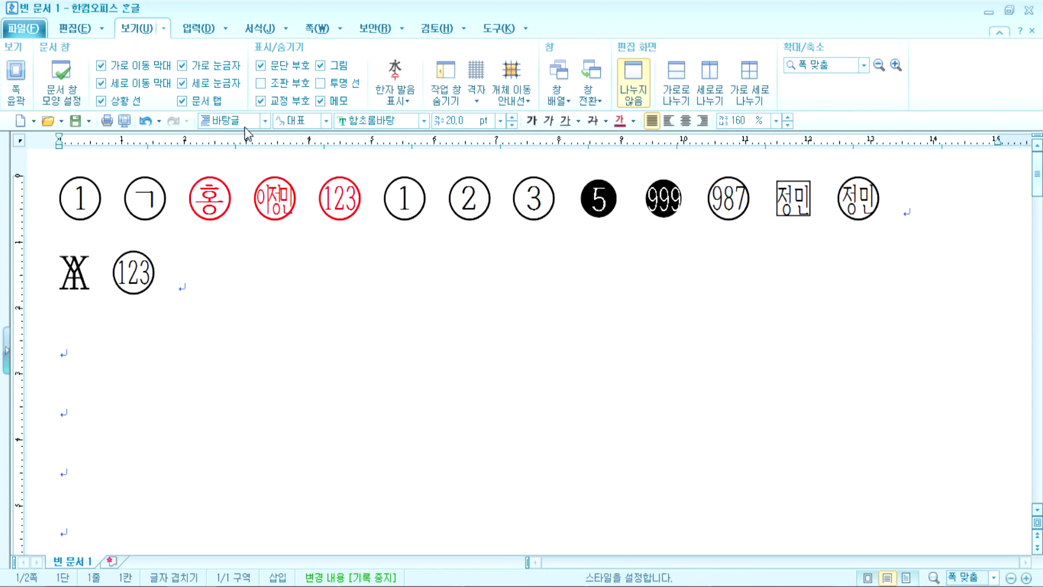
left_click(263, 84)
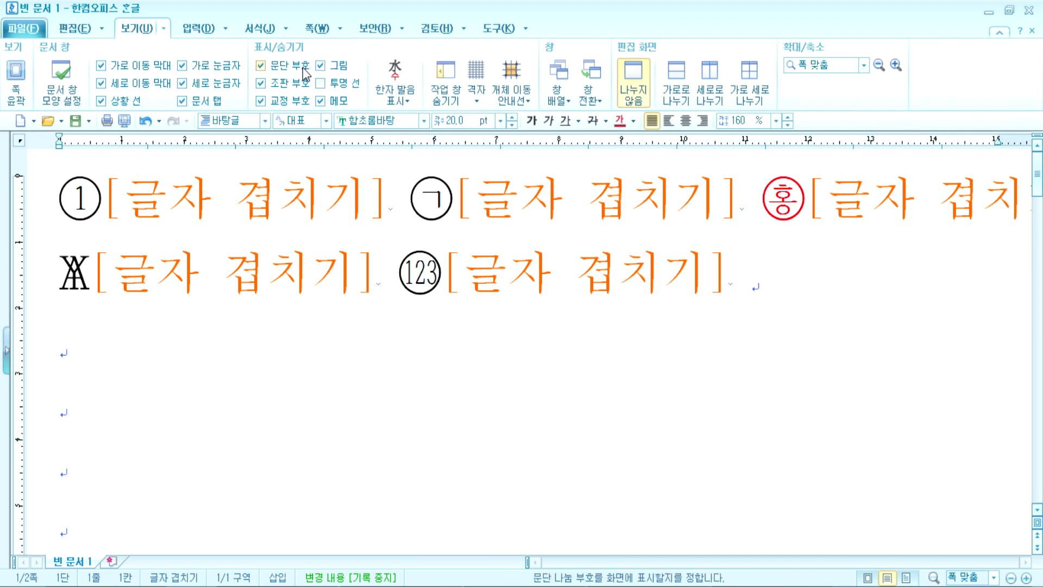
left_click(277, 86)
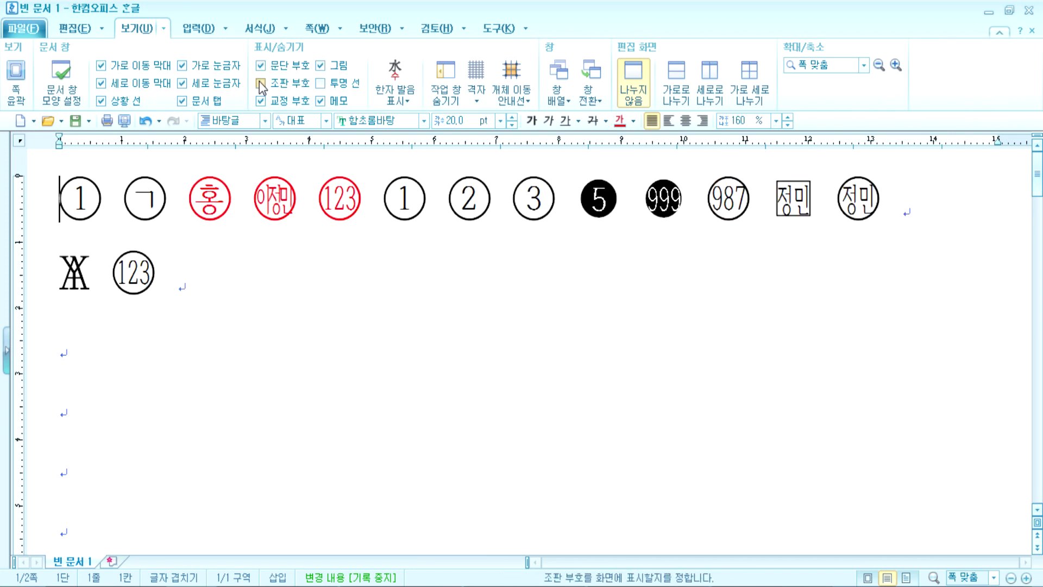
left_click(260, 83)
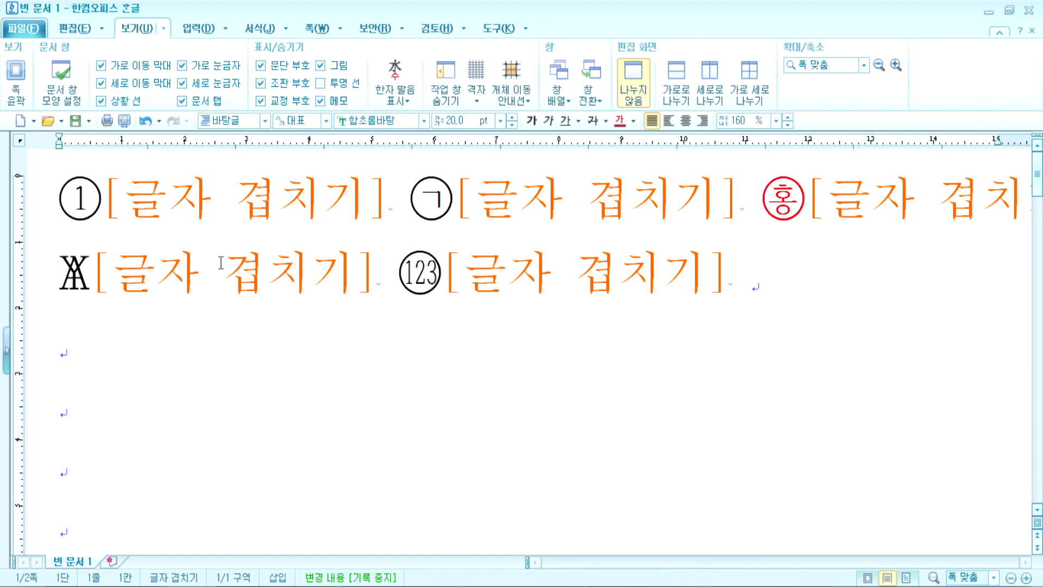
left_click_drag(157, 271, 306, 271)
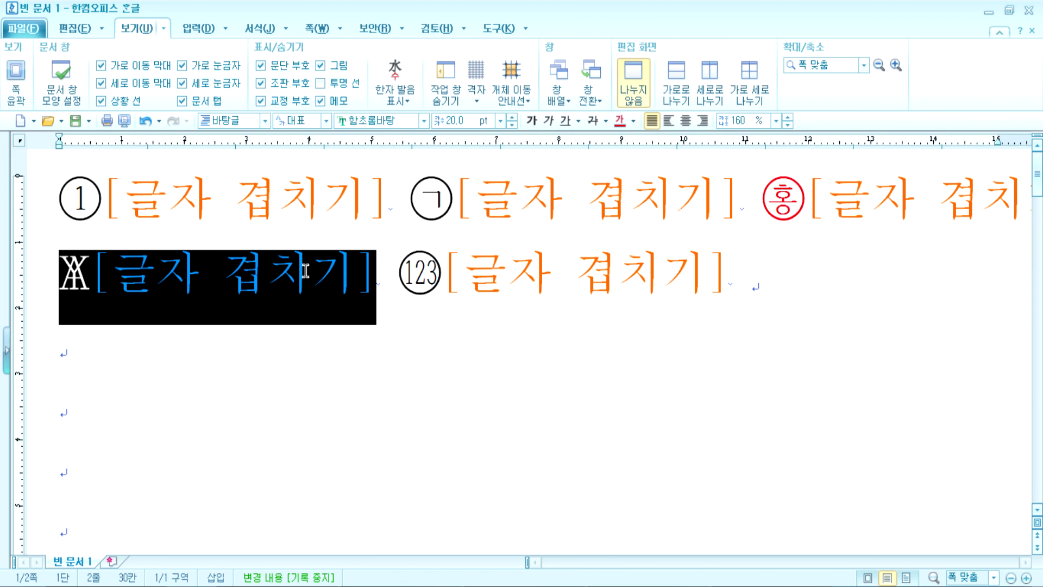
left_click(306, 270)
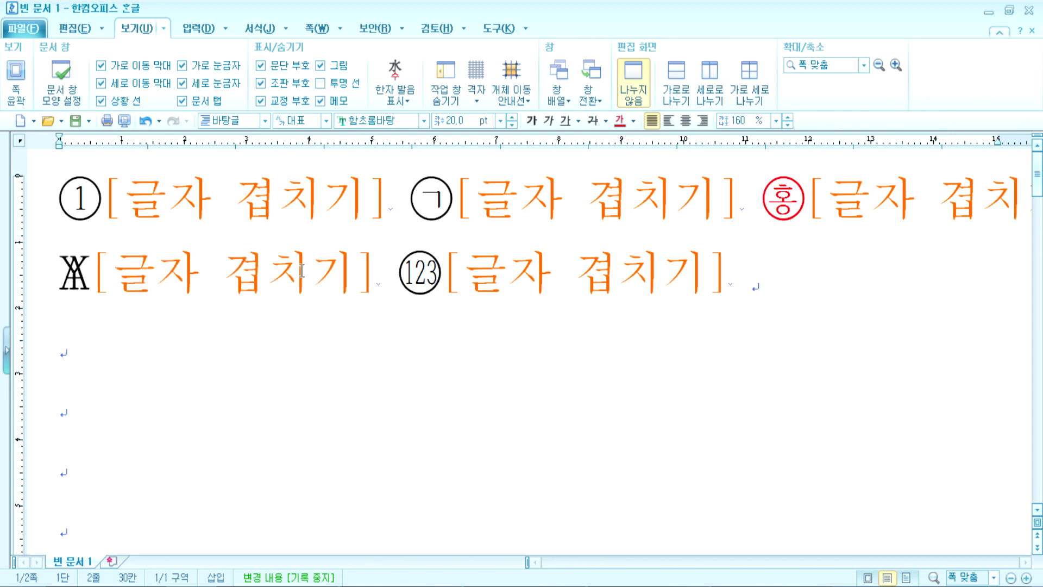
left_click(261, 83)
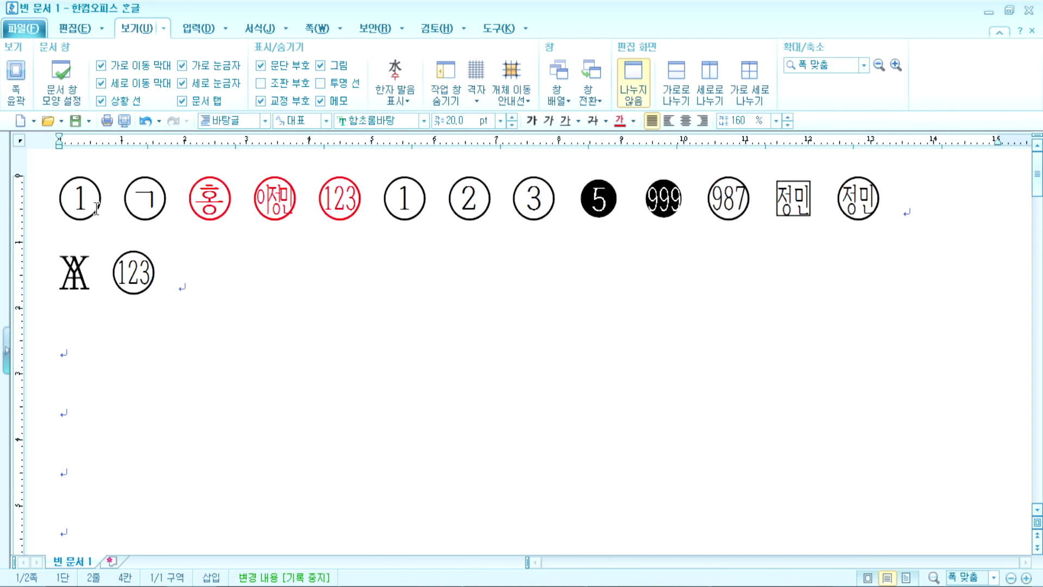
left_click(170, 286)
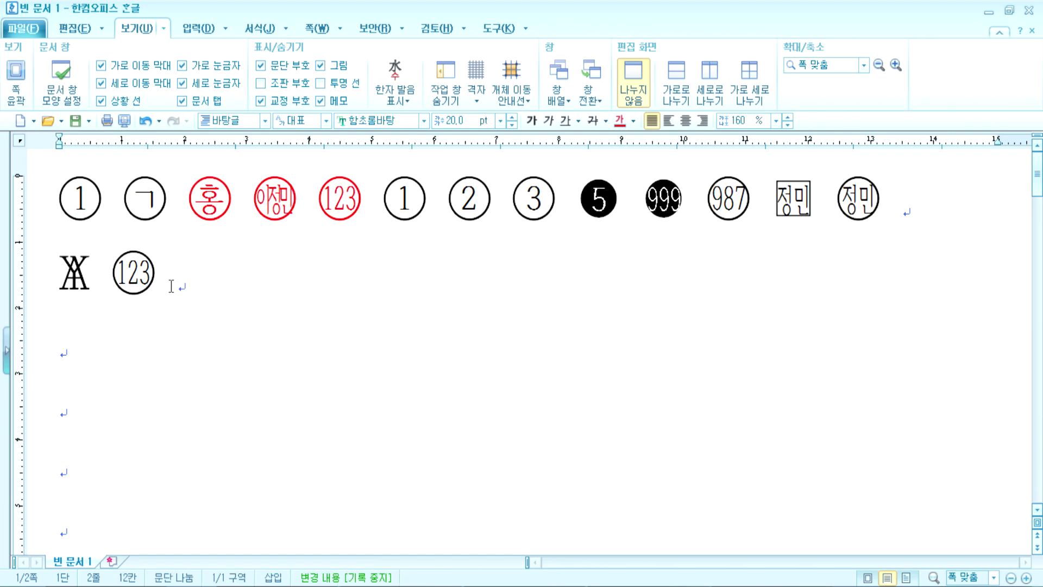
Step: Insert a circled ① from the character map's circled set (Ctrl+F10)
key("ctrl+F10")
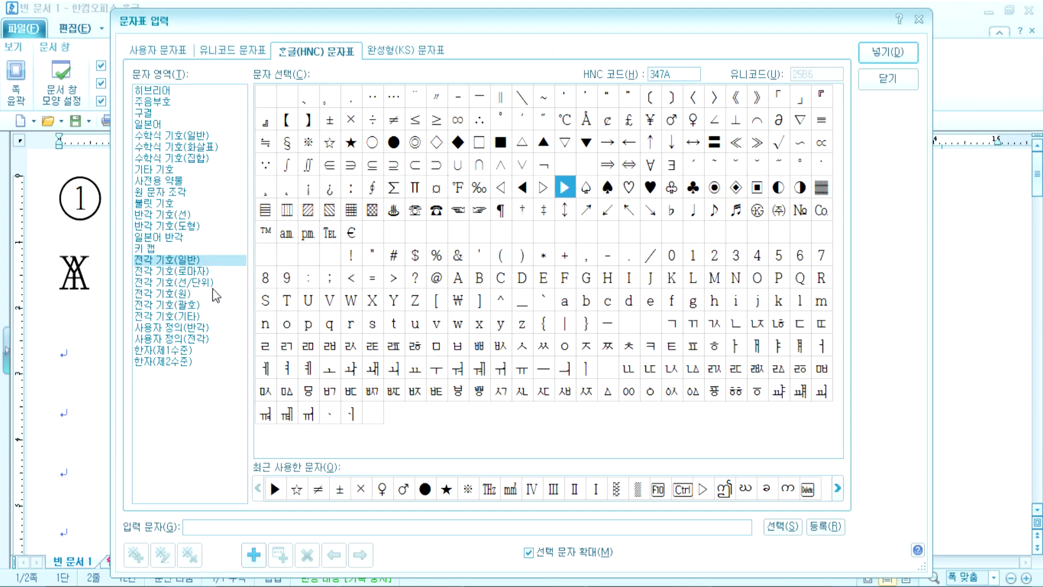
left_click(178, 293)
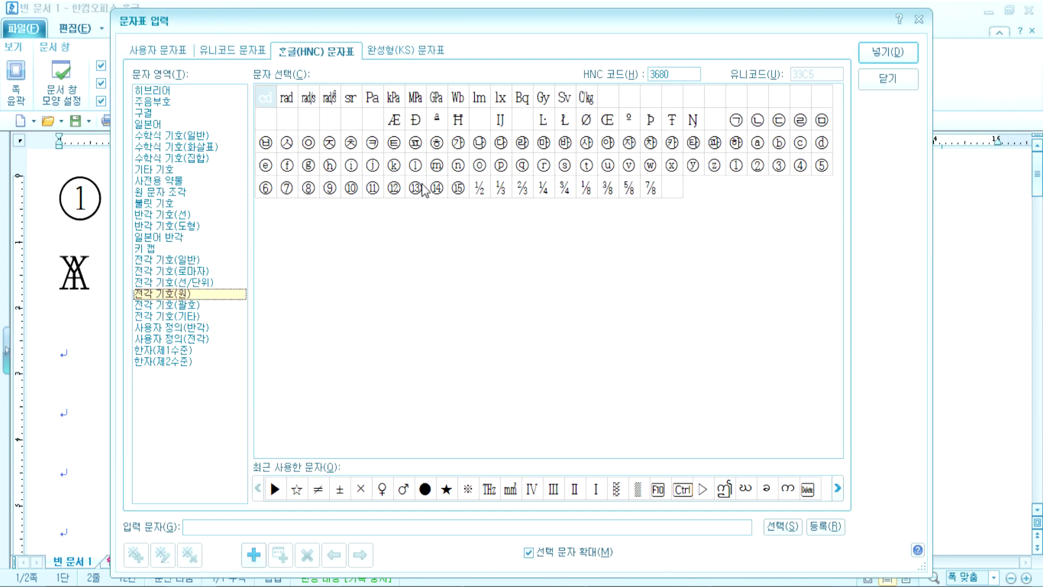
left_click(737, 165)
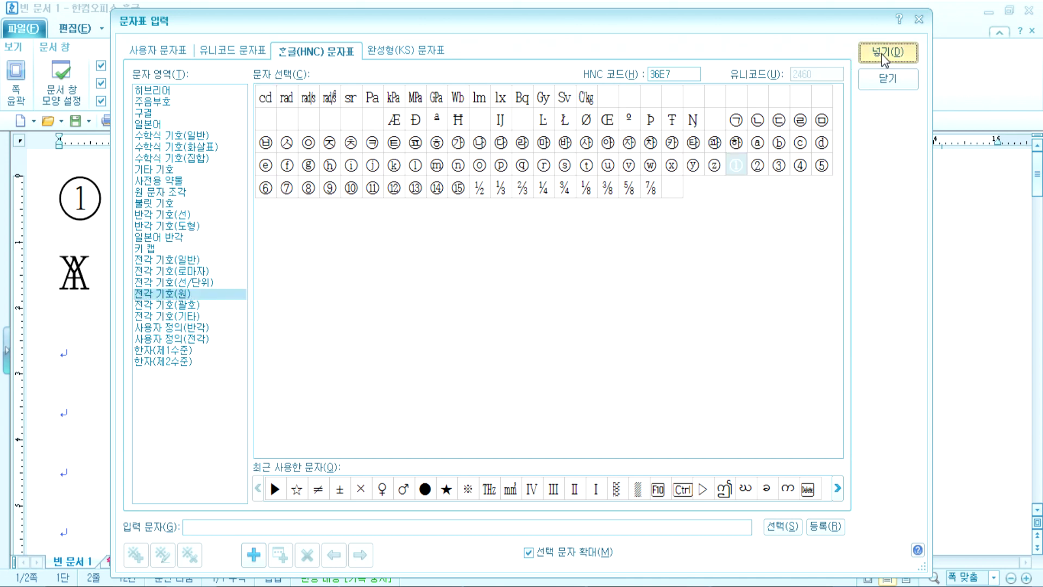
left_click(887, 52)
Step: Move the new ① to the start of line one, before the existing ①, with a space
left_click_drag(163, 291, 238, 274)
left_click_drag(116, 209, 55, 195)
left_click(205, 298)
left_click_drag(205, 298, 177, 274)
key("ctrl+x")
left_click(57, 199)
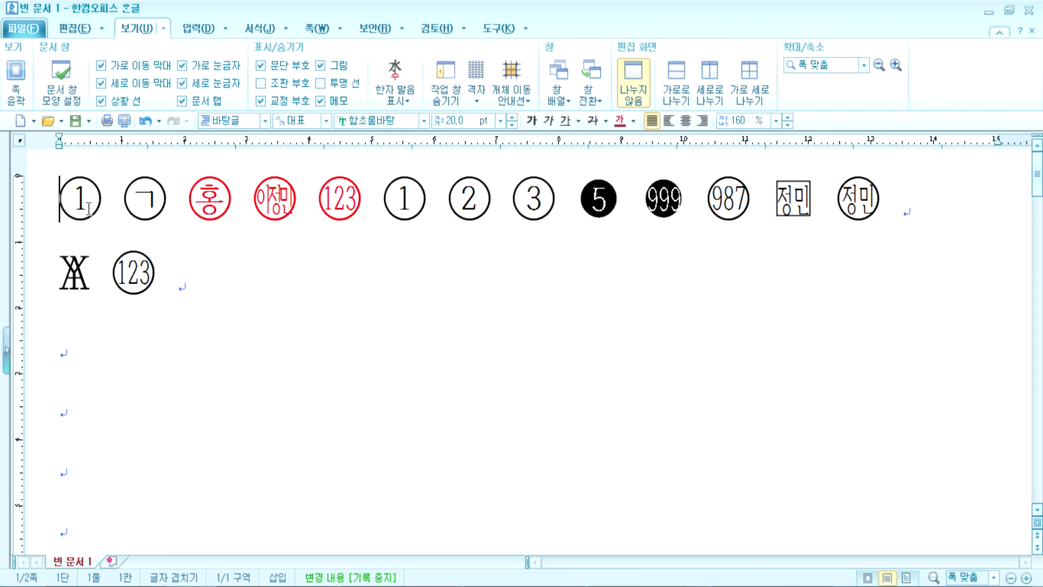
key("ctrl+v")
left_click(92, 205)
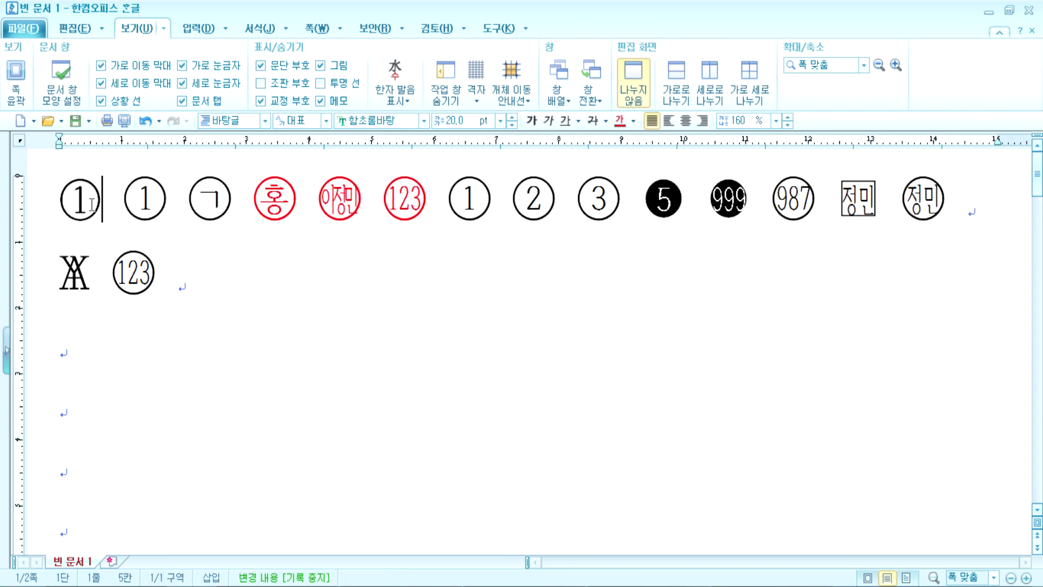
left_click(145, 199)
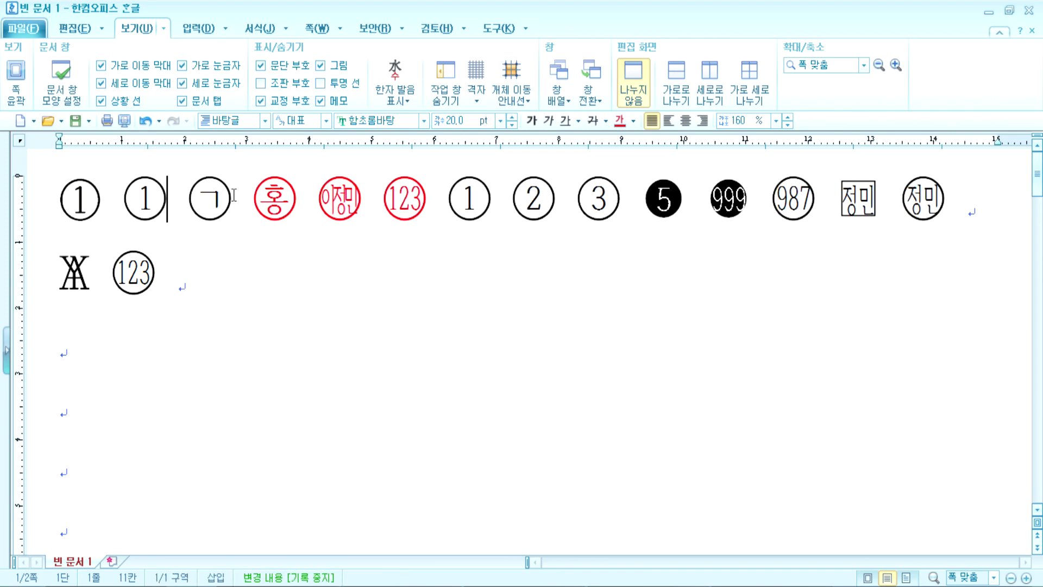
Step: Check both ① characters with formatting codes shown, then hide codes and show proofreading marks
left_click(266, 84)
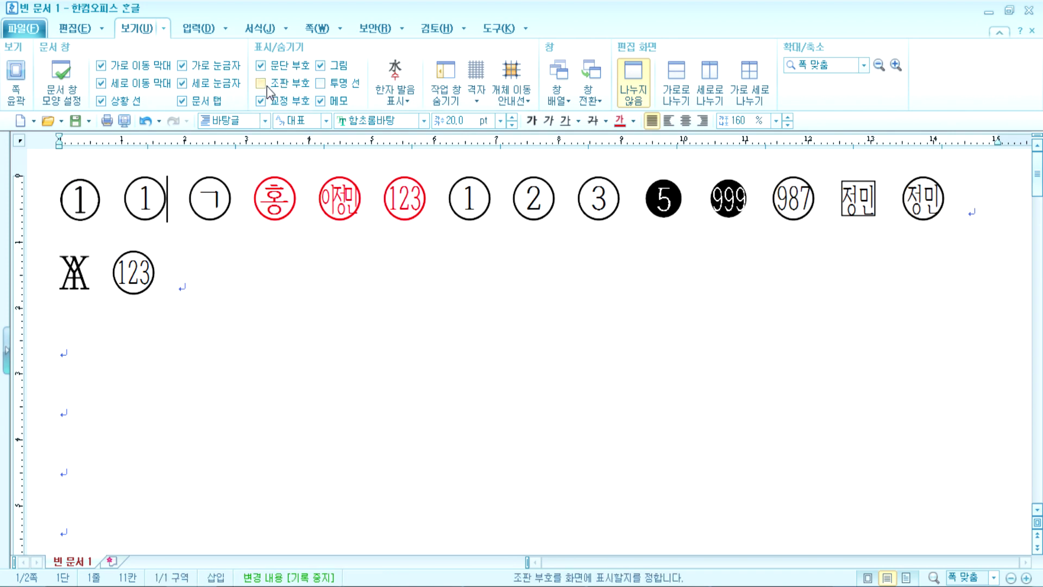
left_click(86, 206)
left_click(333, 205)
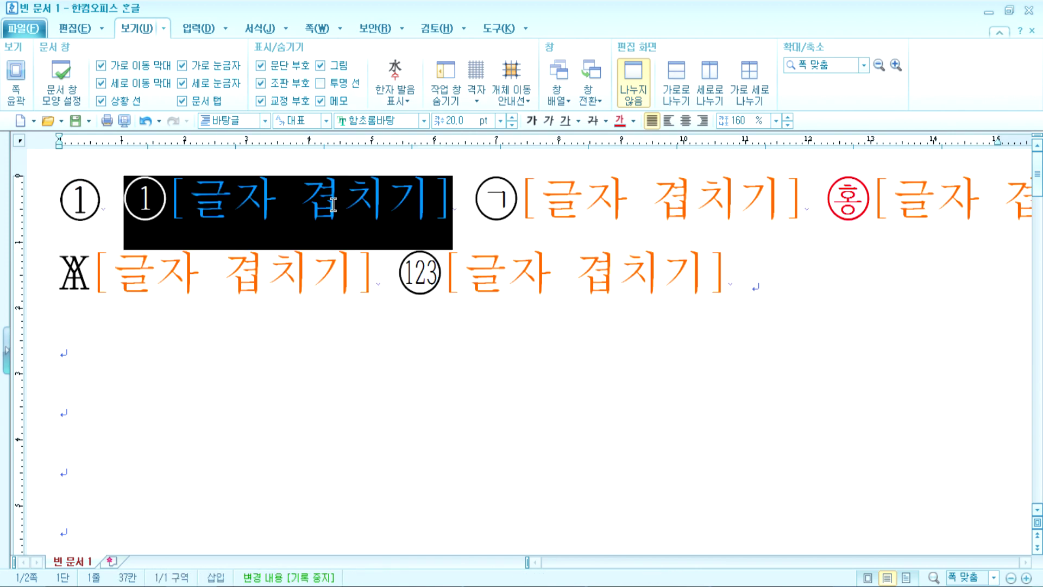
left_click(275, 205)
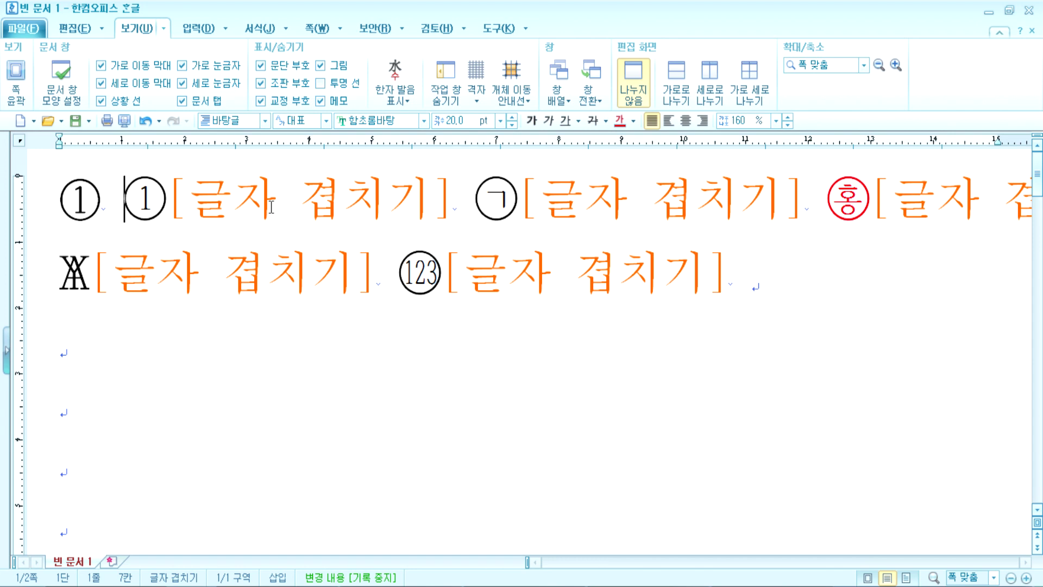
left_click(262, 82)
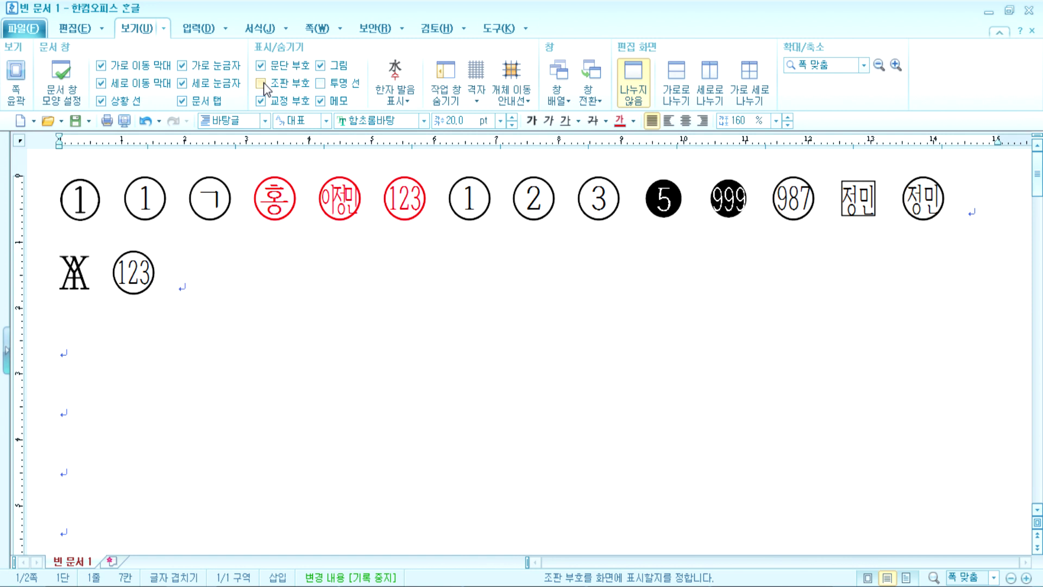
left_click(260, 103)
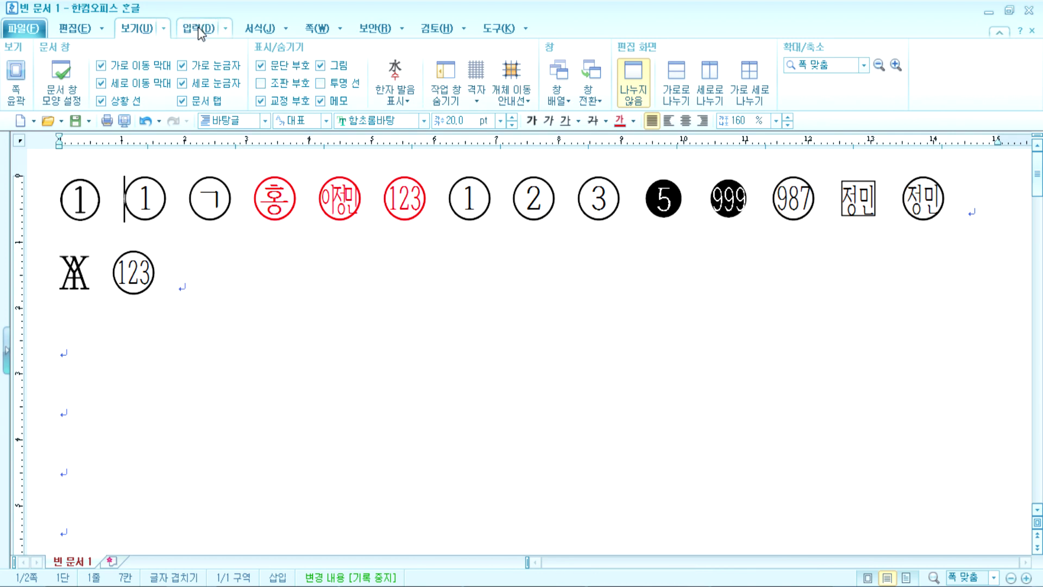
Step: Insert a 띄움표 spacing mark between the first two circled 1s and a 줄 바꿈표 line-break mark between ㄱ and 홍
left_click(421, 30)
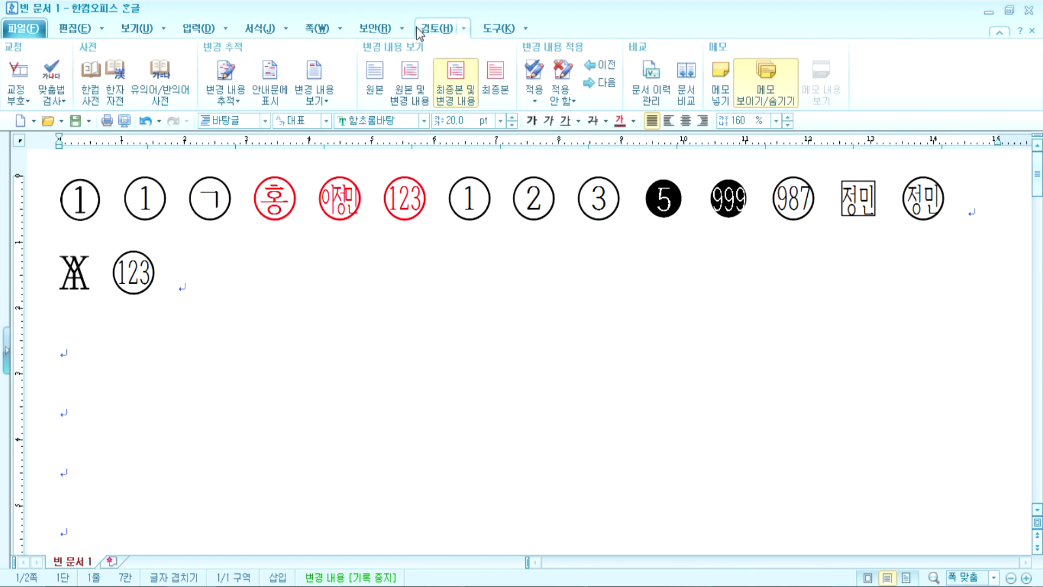
left_click(26, 101)
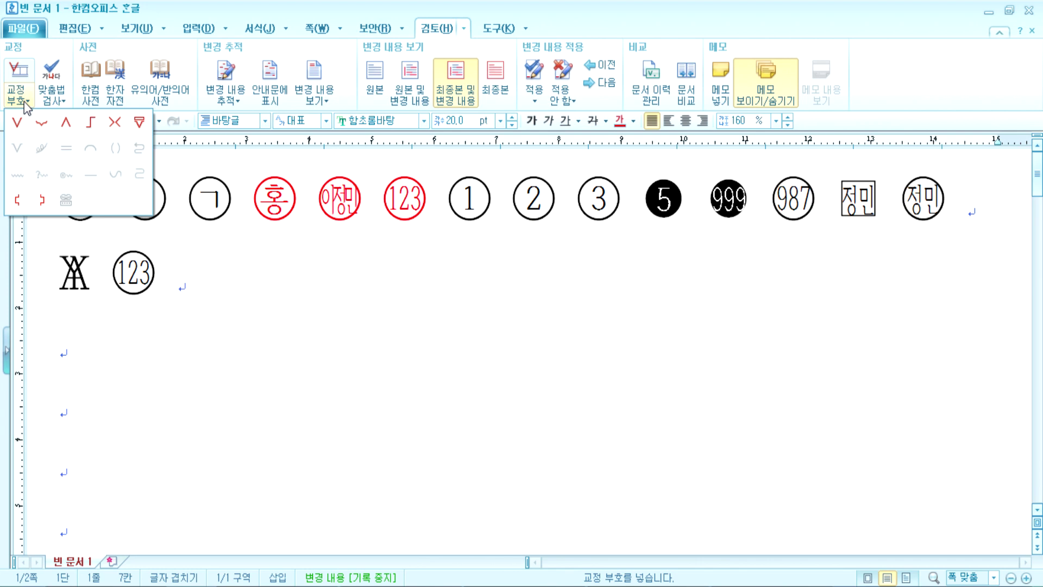
left_click(17, 123)
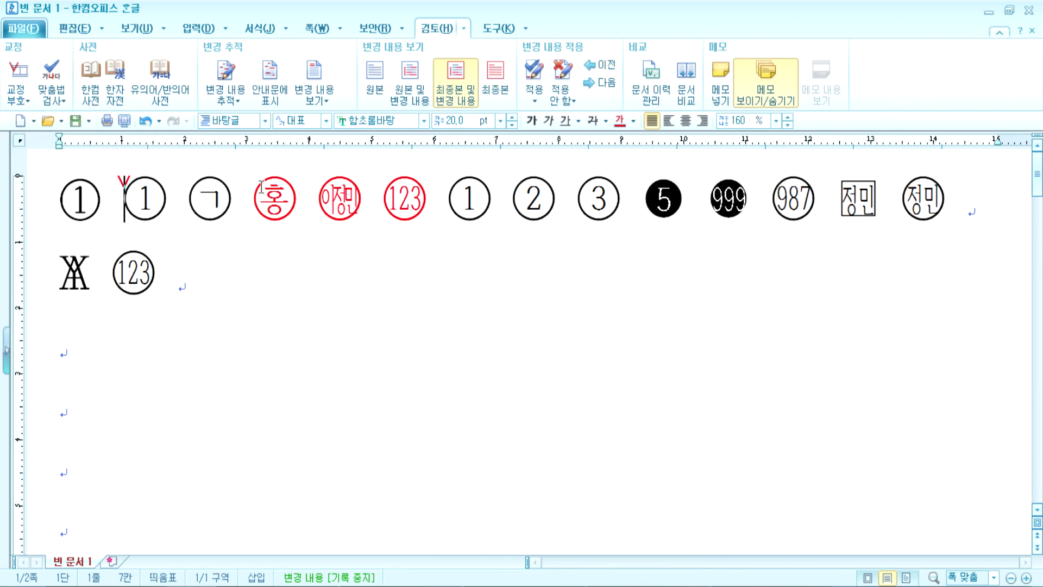
left_click(19, 100)
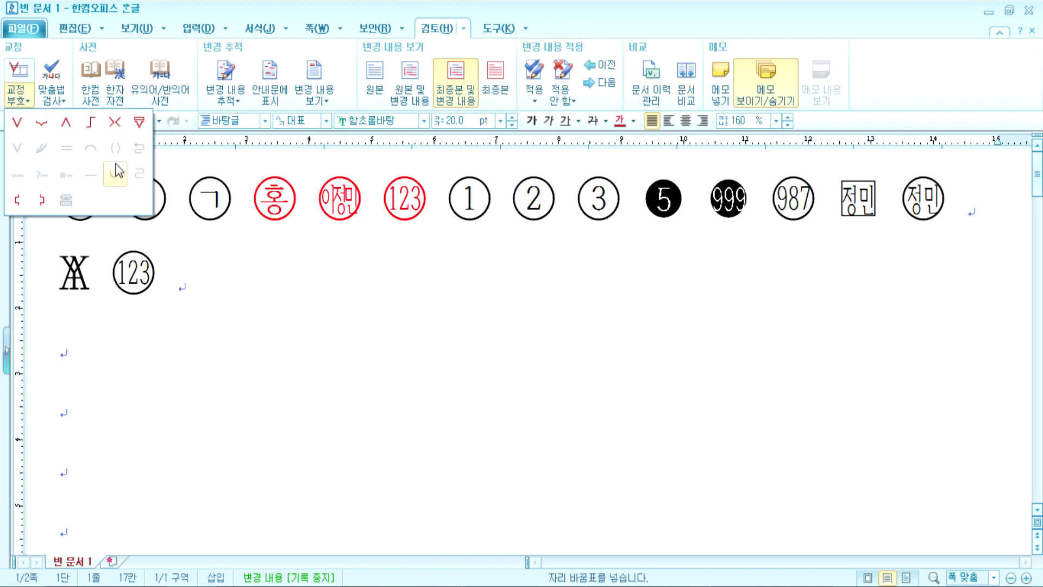
left_click(90, 122)
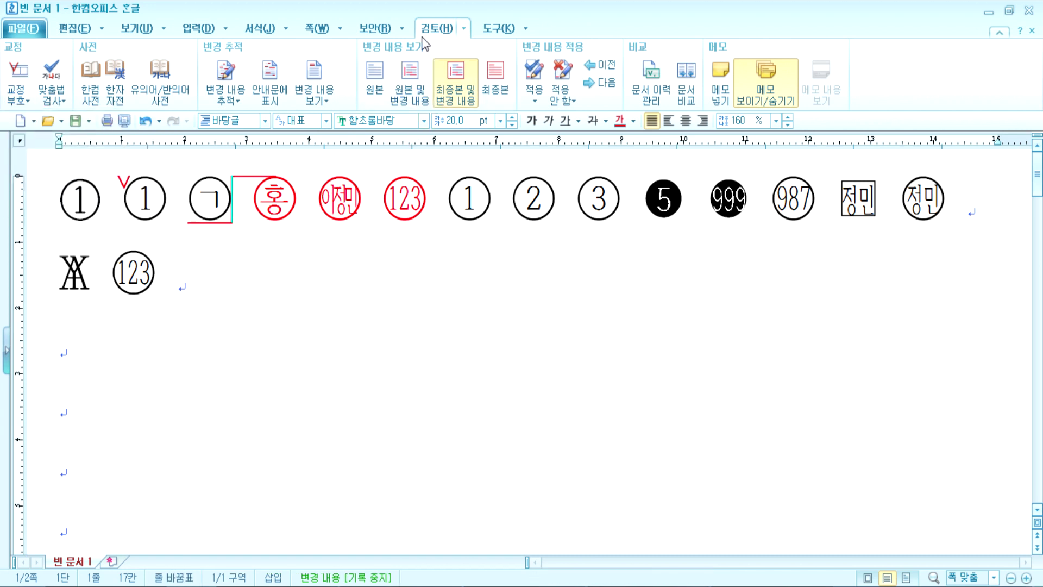
Step: Toggle the 교정 부호 and 조판 부호 display options to compare how the marks appear
left_click(137, 28)
left_click(260, 101)
left_click(260, 101)
left_click(261, 102)
left_click(261, 101)
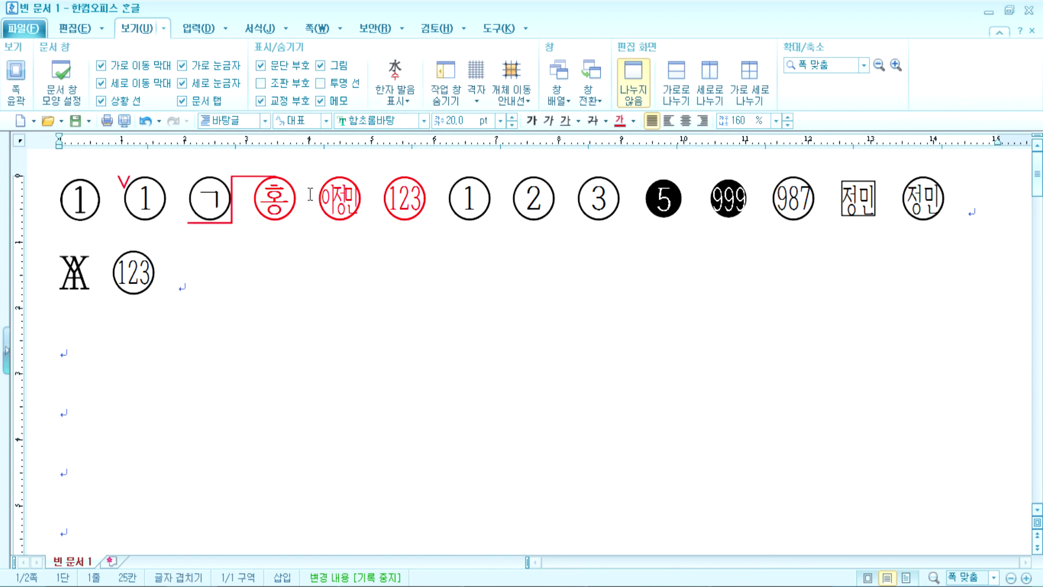
left_click(304, 318)
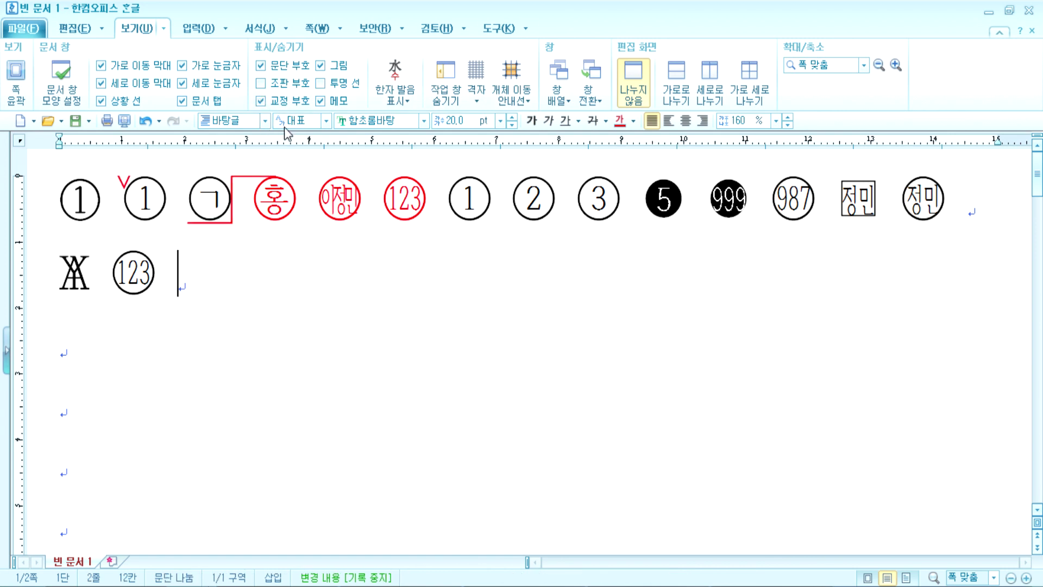
left_click(261, 101)
left_click(261, 102)
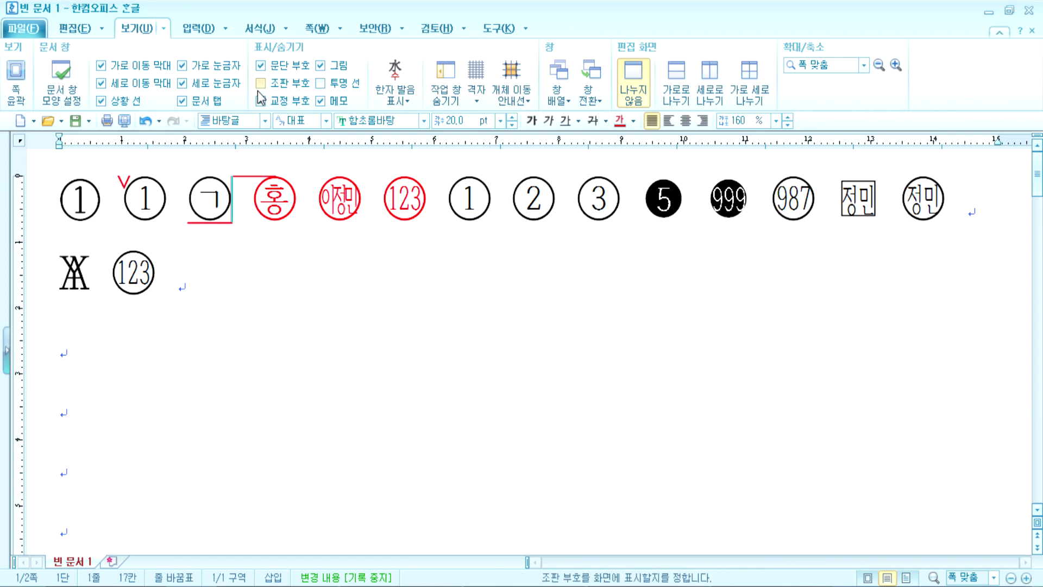
left_click(261, 83)
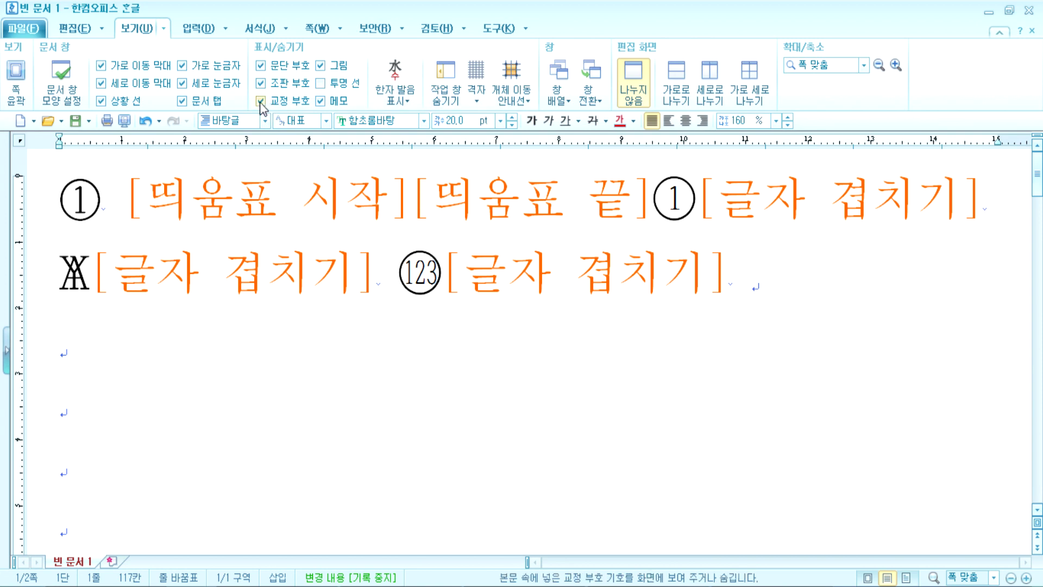
left_click(261, 101)
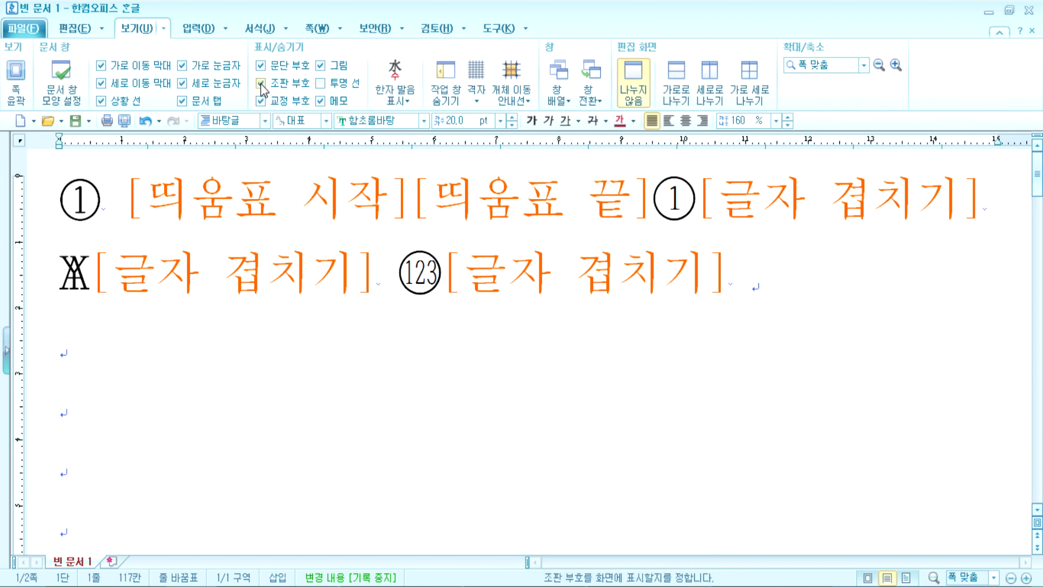
left_click(117, 186)
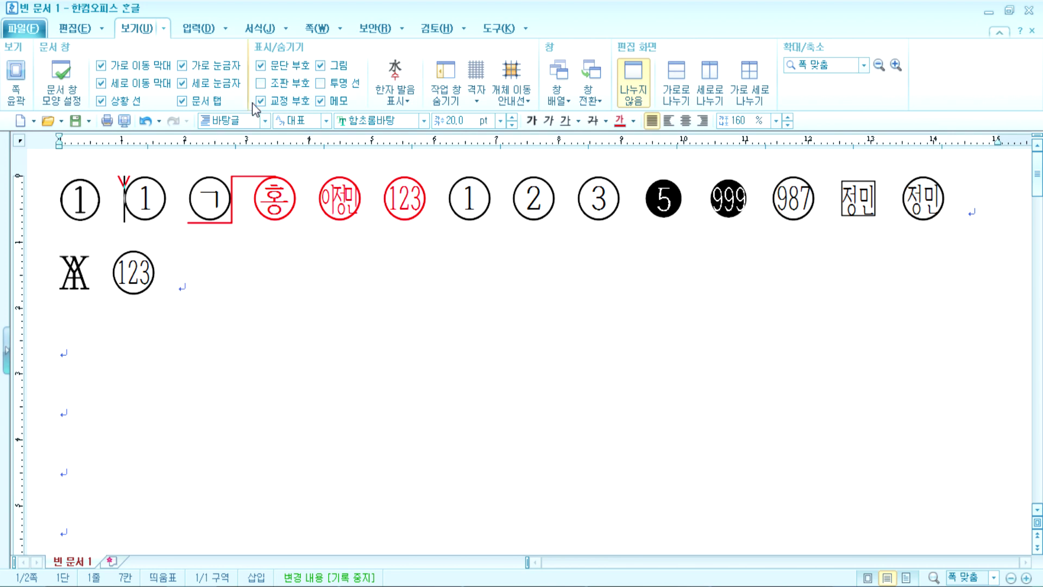
Step: Show formatting codes, delete the two spacing codes and the line-break code, then hide codes
left_click(261, 83)
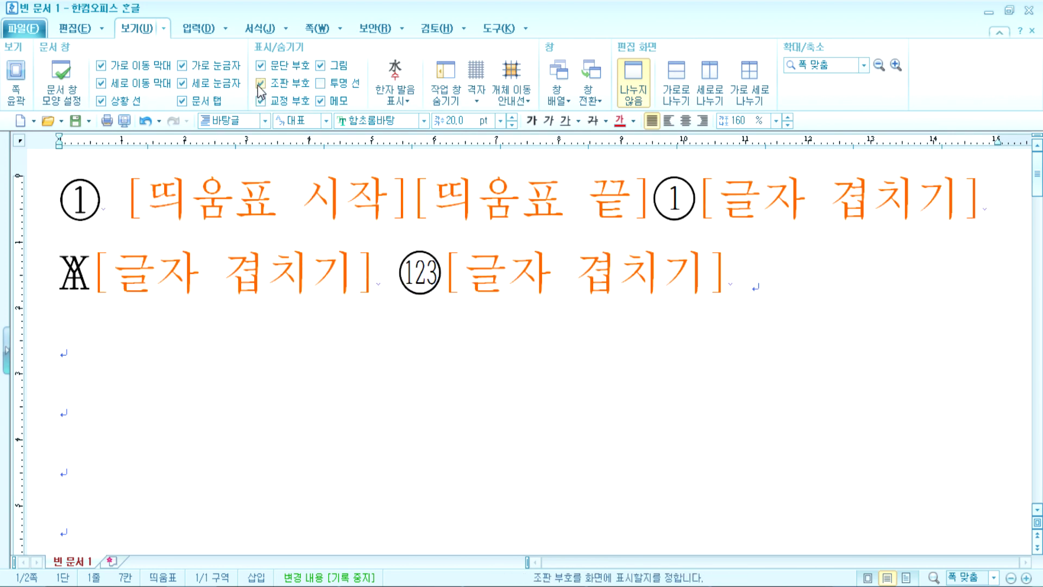
left_click(386, 193)
left_click_drag(386, 193, 582, 196)
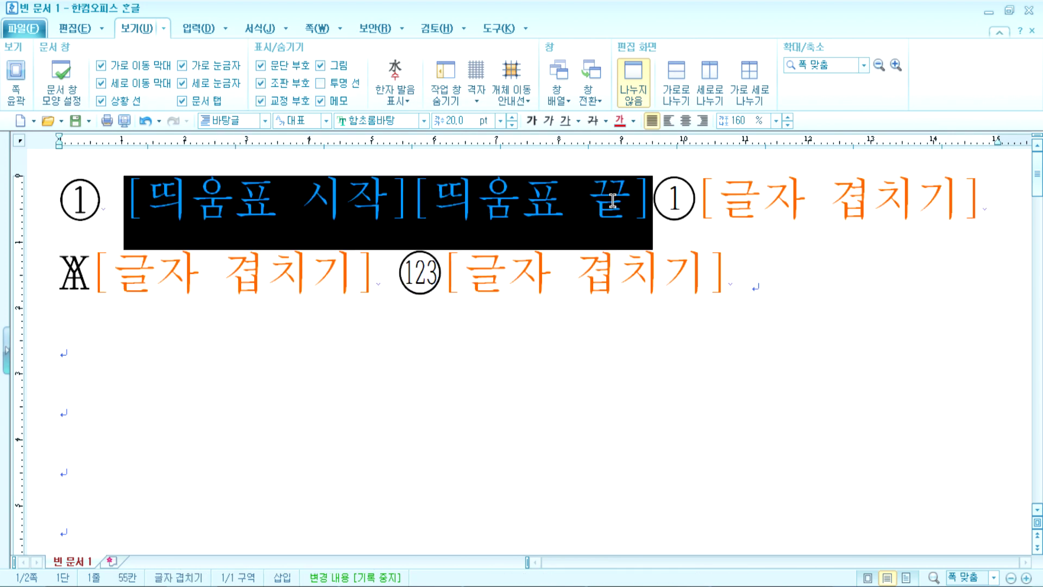
key("Delete")
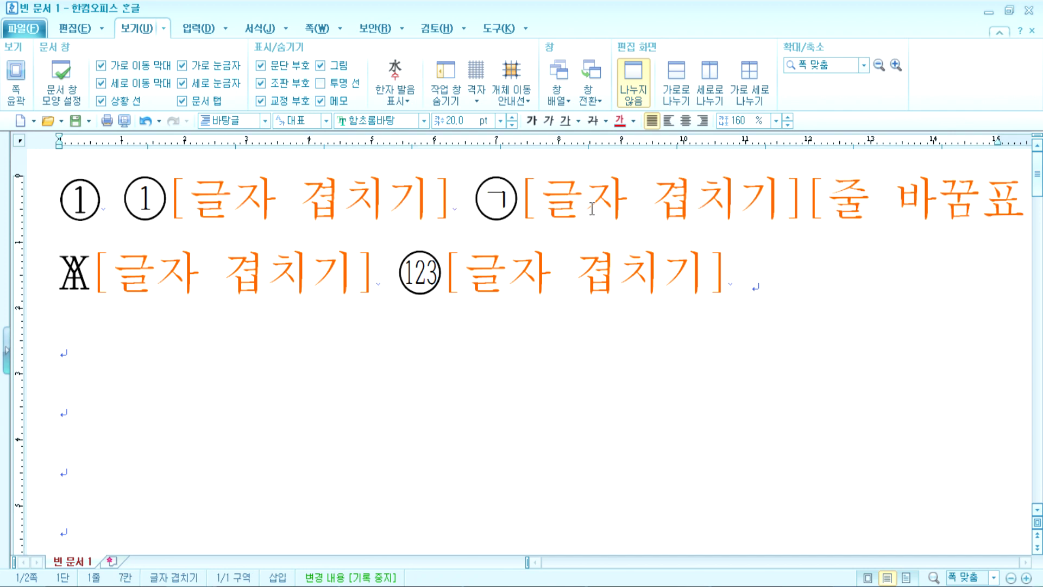
left_click(983, 206)
key("Delete")
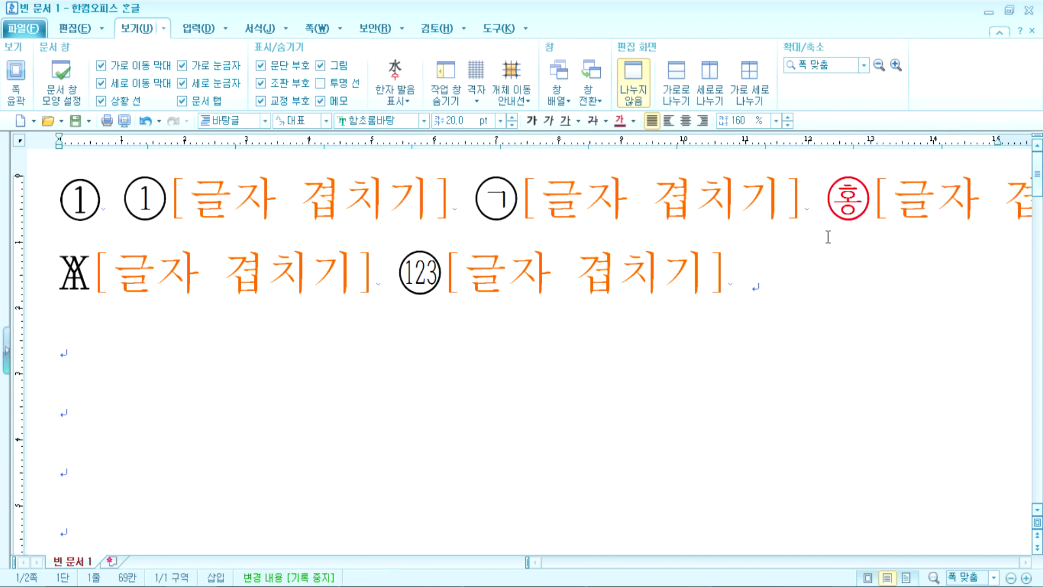
left_click(261, 83)
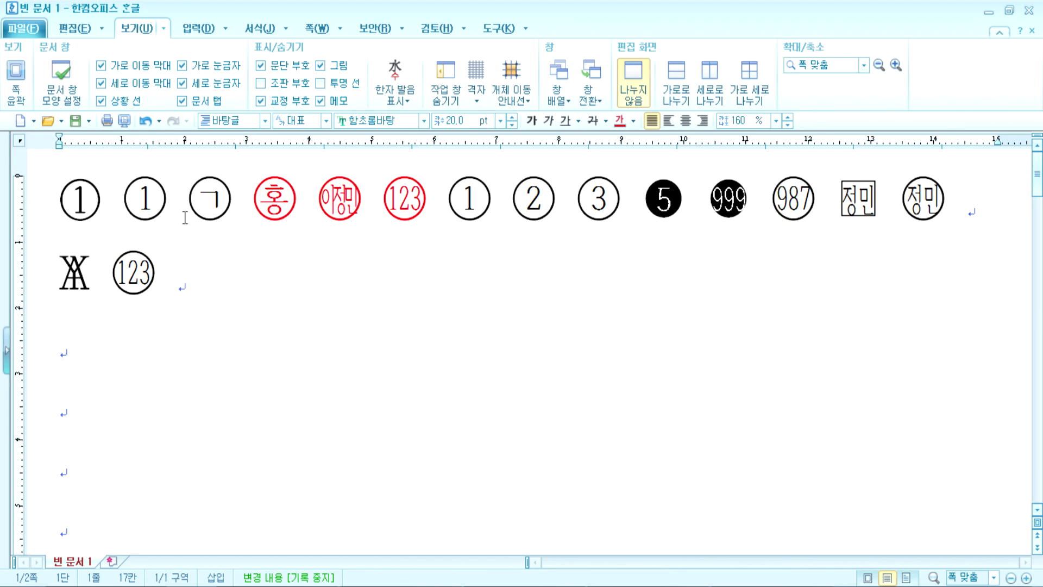
Step: Try a line break after the circled ㄱ, rejoin the line, and place the caret on the empty line
left_click(261, 105)
key("Return")
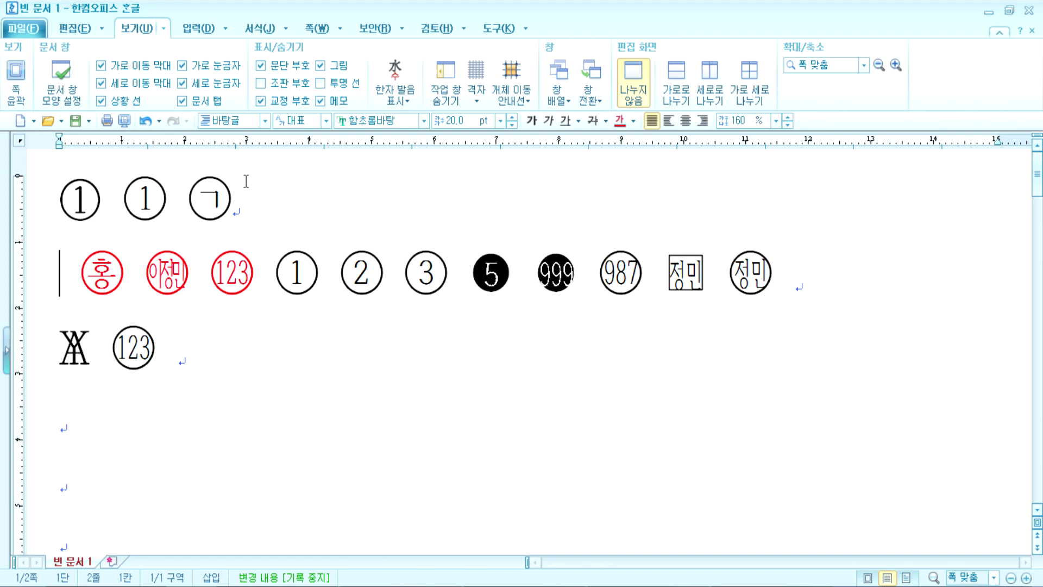
key("BackSpace")
left_click(149, 354)
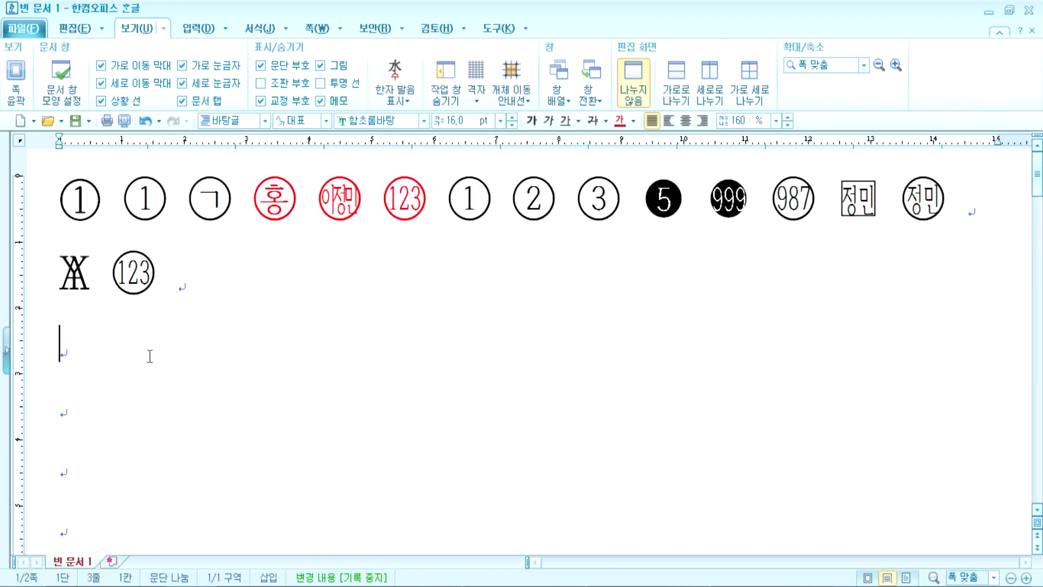
Step: Start inserting a picture and browse to the 명함 folder on the Z: drive
left_click(201, 28)
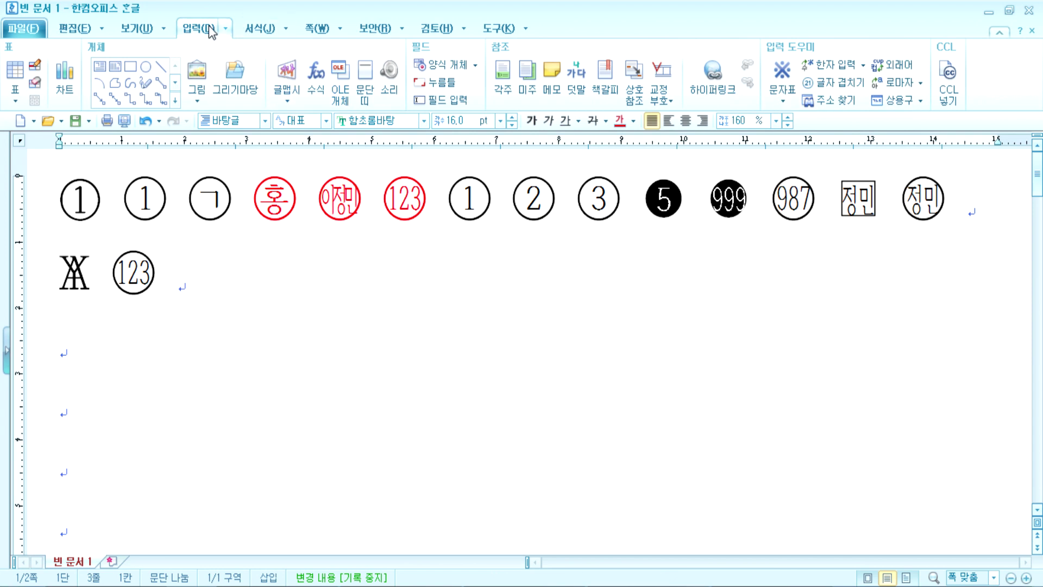
left_click(146, 28)
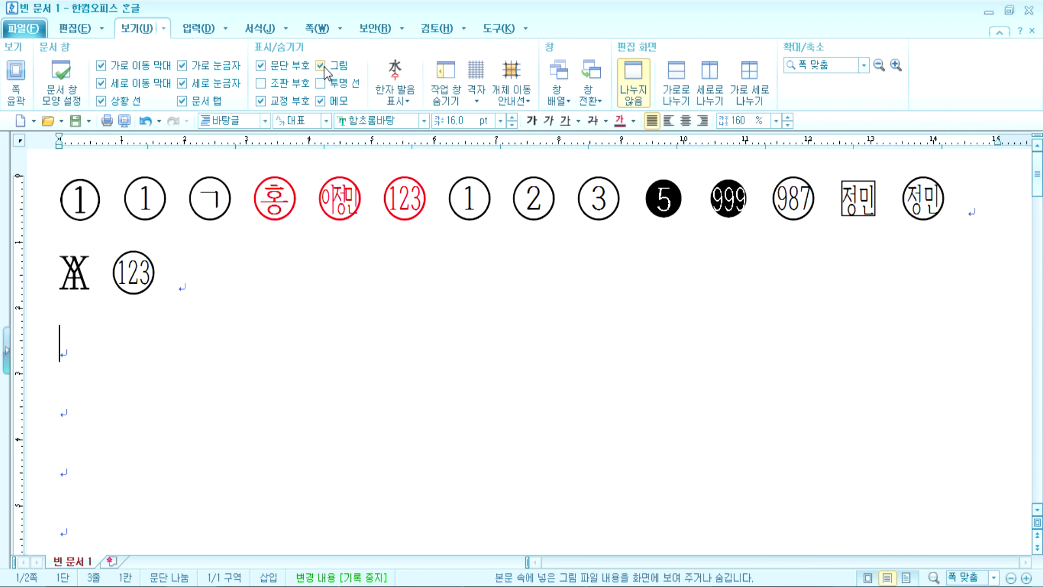
left_click(199, 29)
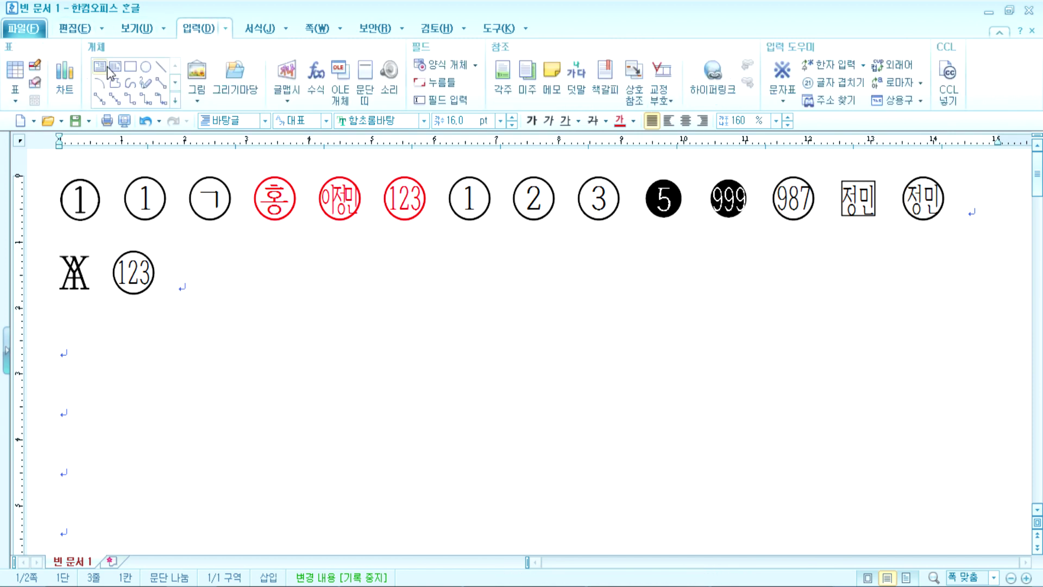
left_click(197, 73)
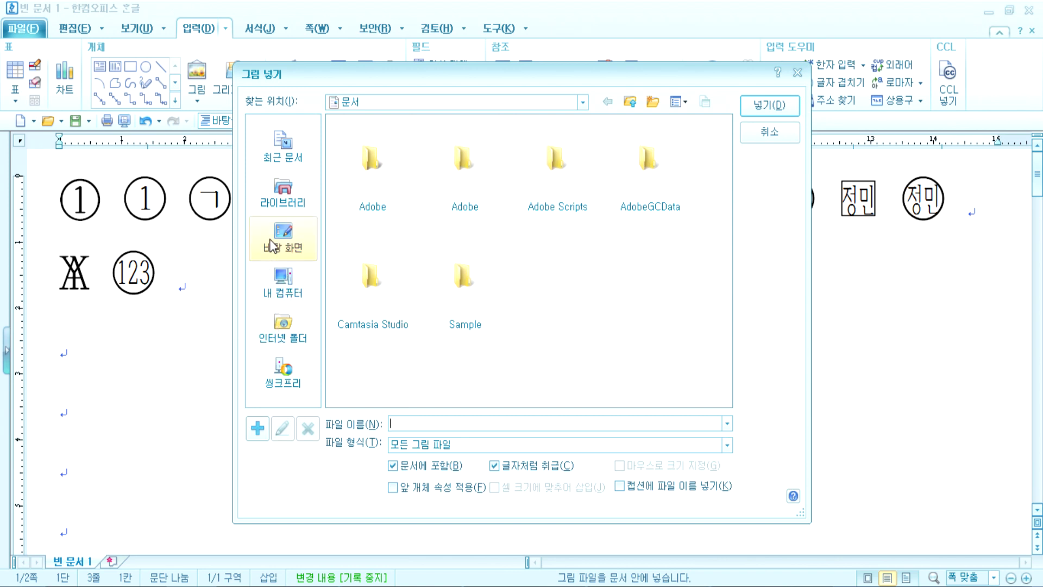
left_click(278, 278)
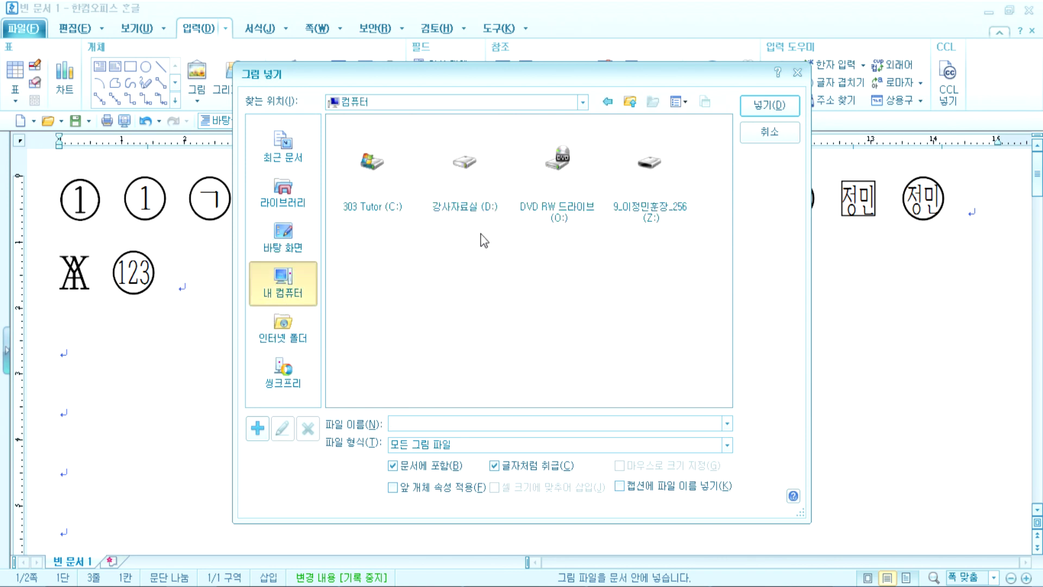
double_click(650, 163)
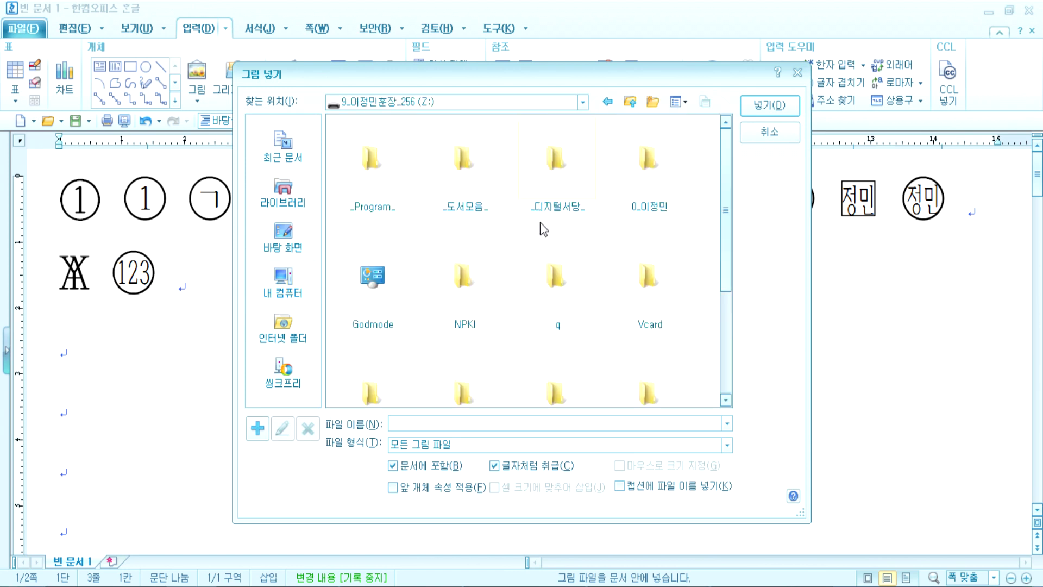
scroll(551, 315, "down", 2)
scroll(551, 315, "up", 2)
scroll(556, 305, "down", 2)
scroll(557, 294, "up", 2)
scroll(534, 278, "down", 2)
scroll(596, 281, "up", 2)
double_click(648, 185)
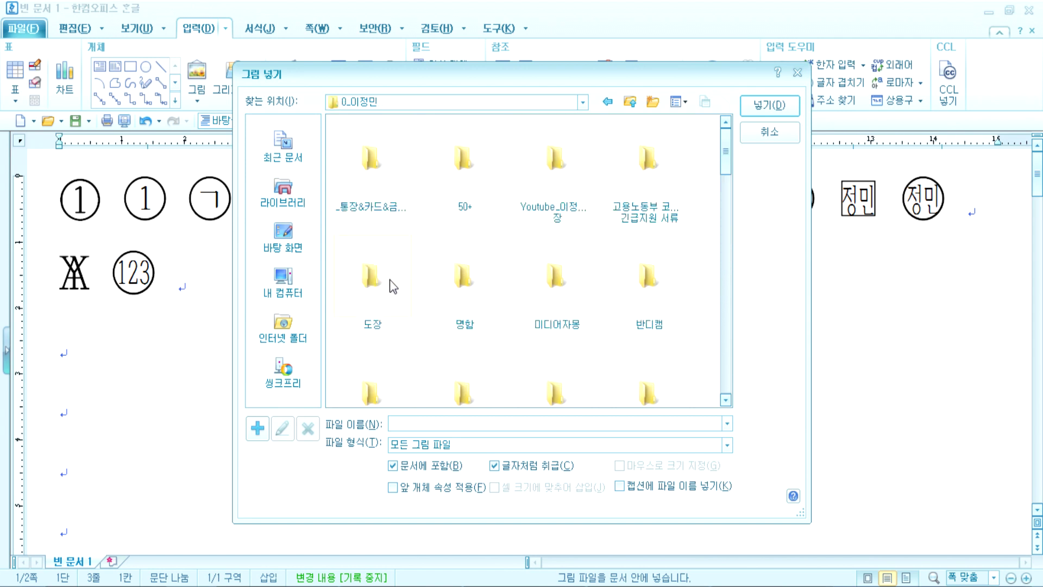
double_click(453, 276)
Step: Insert the oval portrait stamp PNG into the document
scroll(511, 301, "down", 2)
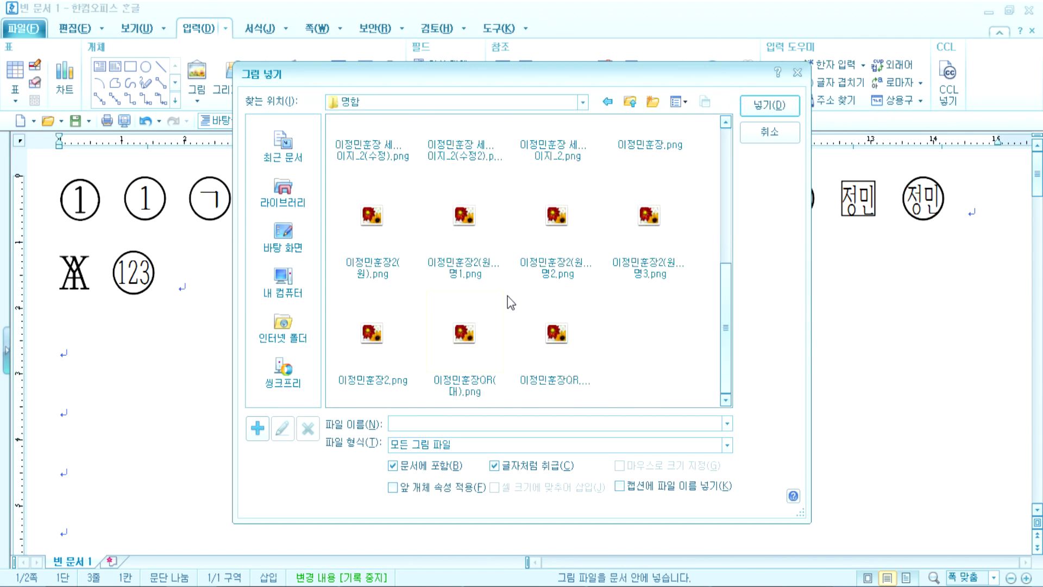
scroll(397, 333, "up", 3)
scroll(397, 333, "up", 2)
scroll(433, 321, "down", 5)
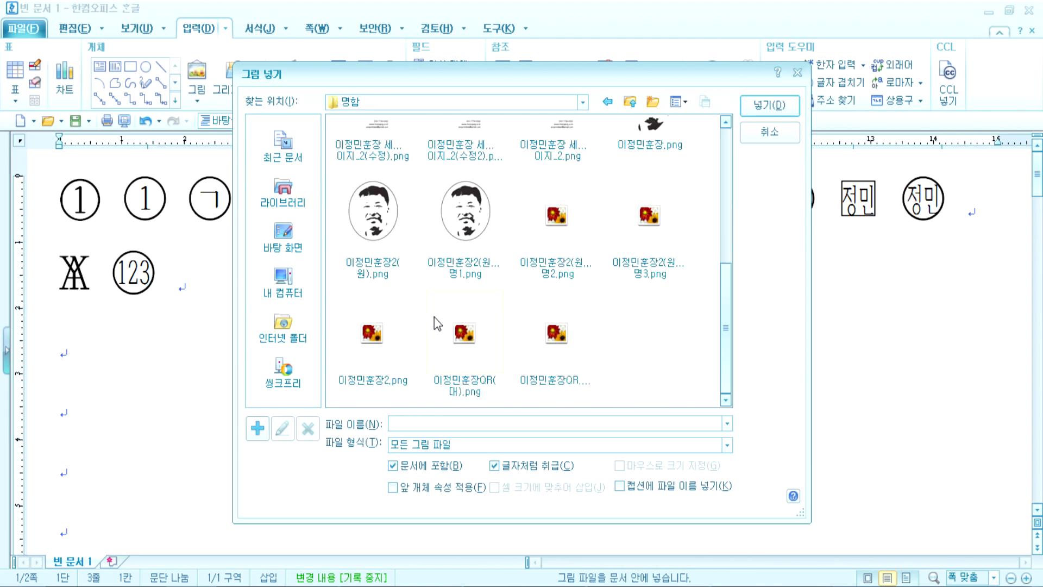
left_click(380, 239)
double_click(380, 239)
scroll(456, 413, "down", 5)
Step: Shrink the portrait picture to 25.93 mm square by dragging its corner handle
left_click(515, 360)
scroll(794, 307, "up", 3)
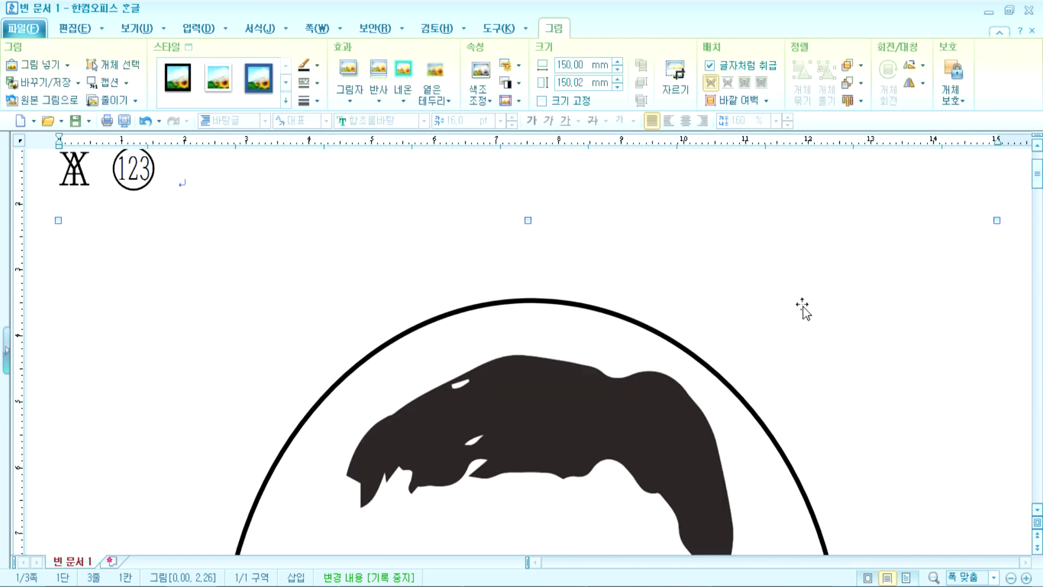
scroll(794, 307, "up", 2)
left_click_drag(461, 555, 298, 461)
left_click(399, 511)
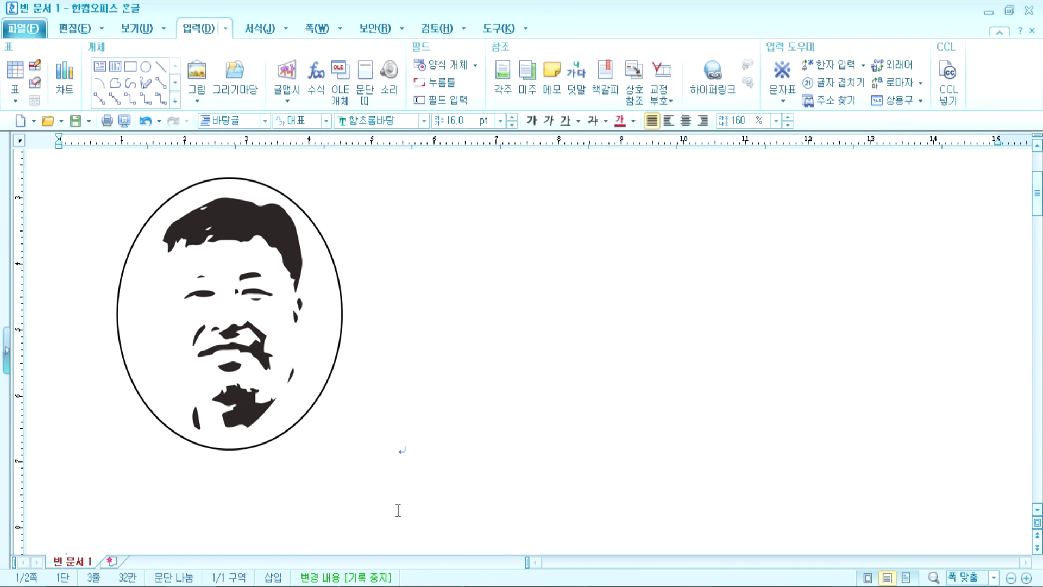
left_click(278, 425)
left_click_drag(397, 530, 198, 344)
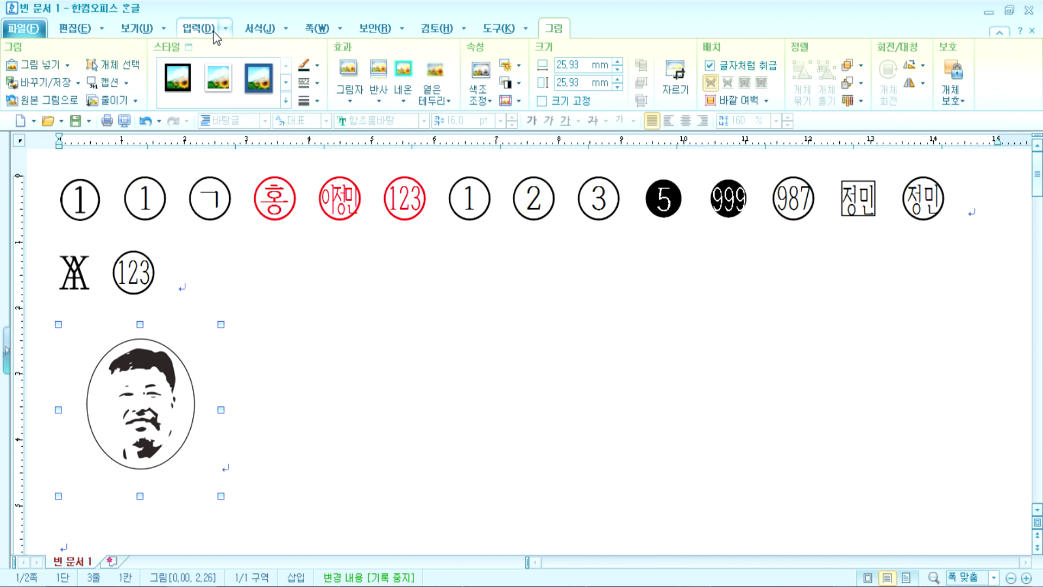
left_click(136, 29)
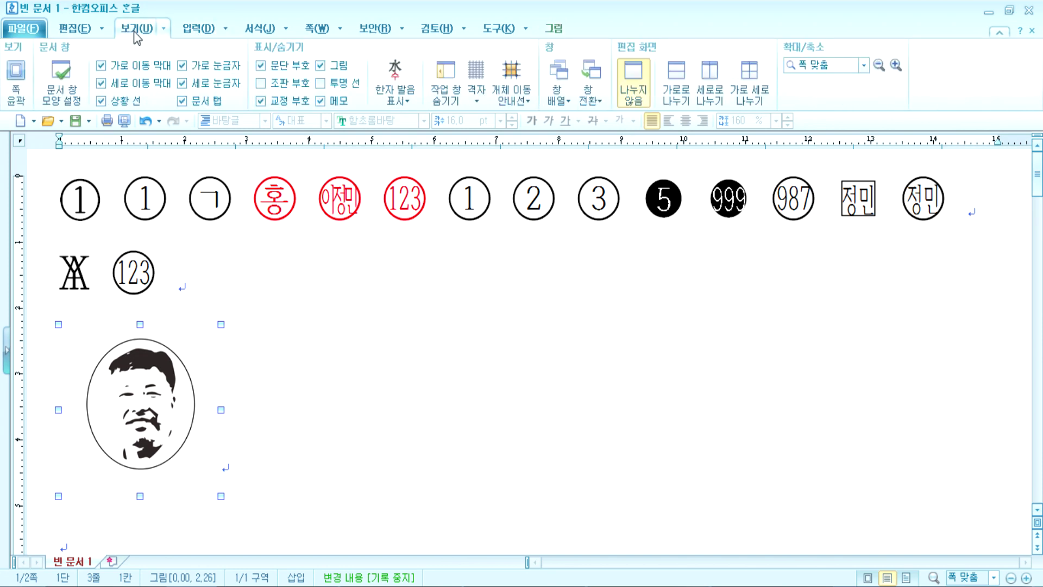
Step: Hide pictures and check the placeholder in print preview at 100% and whole-page zoom
left_click(327, 63)
left_click(351, 398)
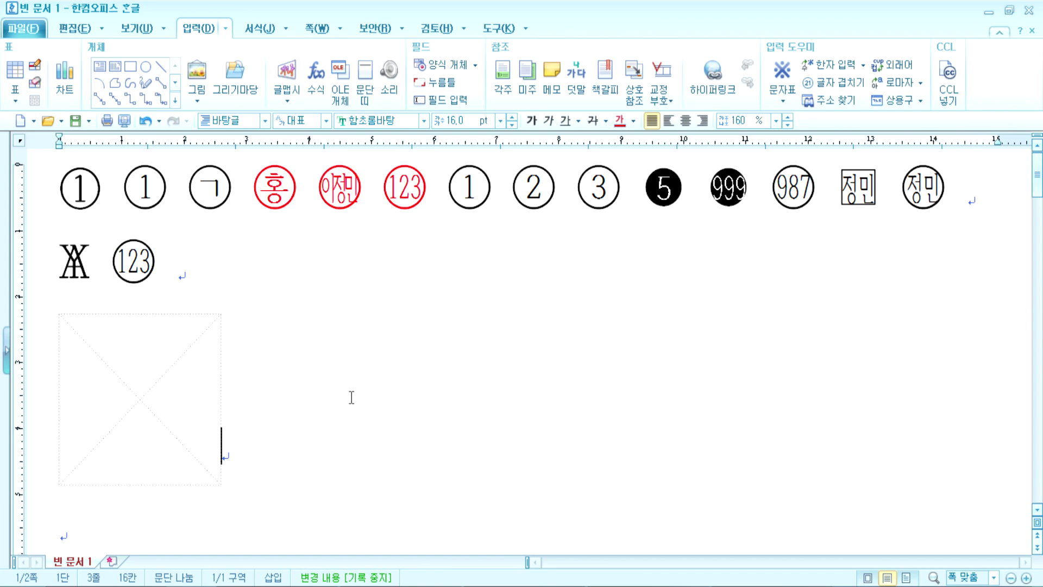
left_click(124, 121)
left_click(436, 269)
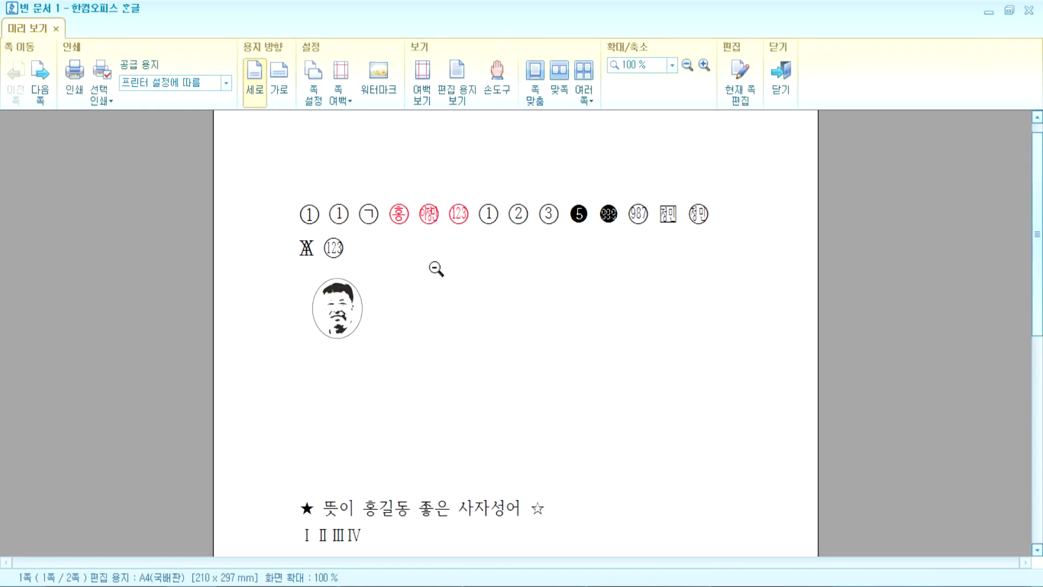
left_click(378, 296)
key("Escape")
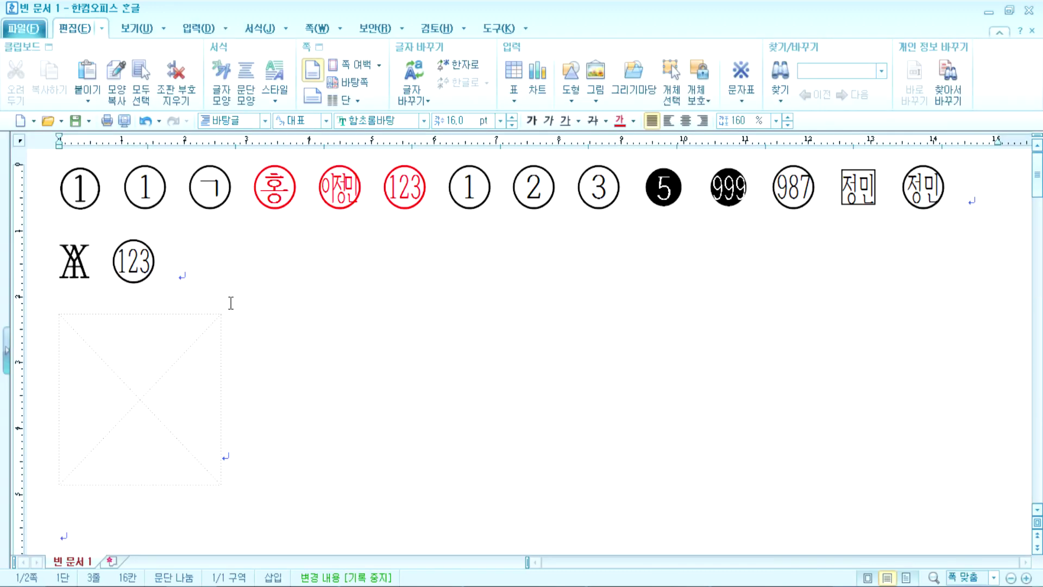
left_click(107, 410)
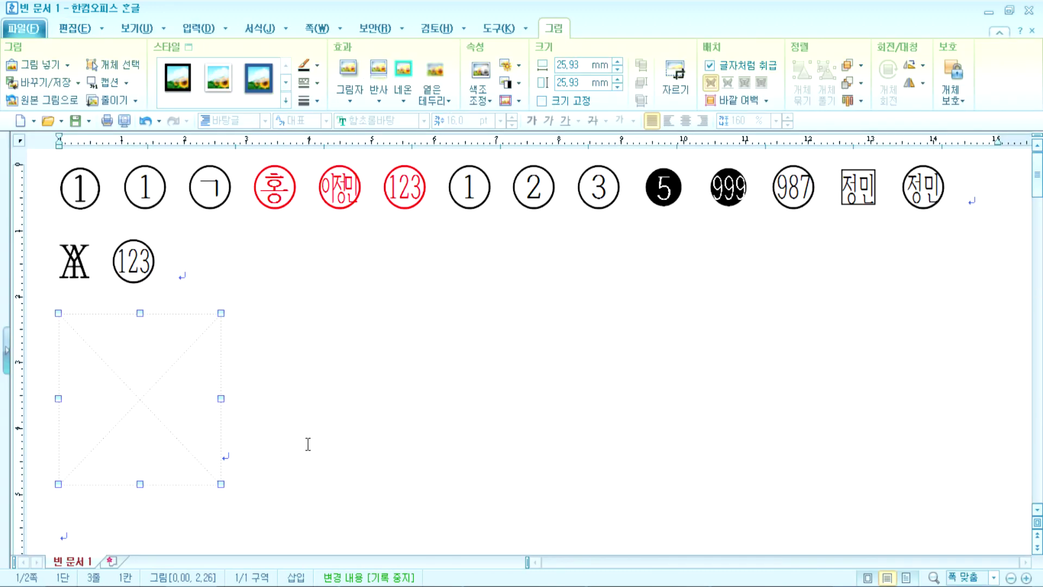
left_click(302, 385)
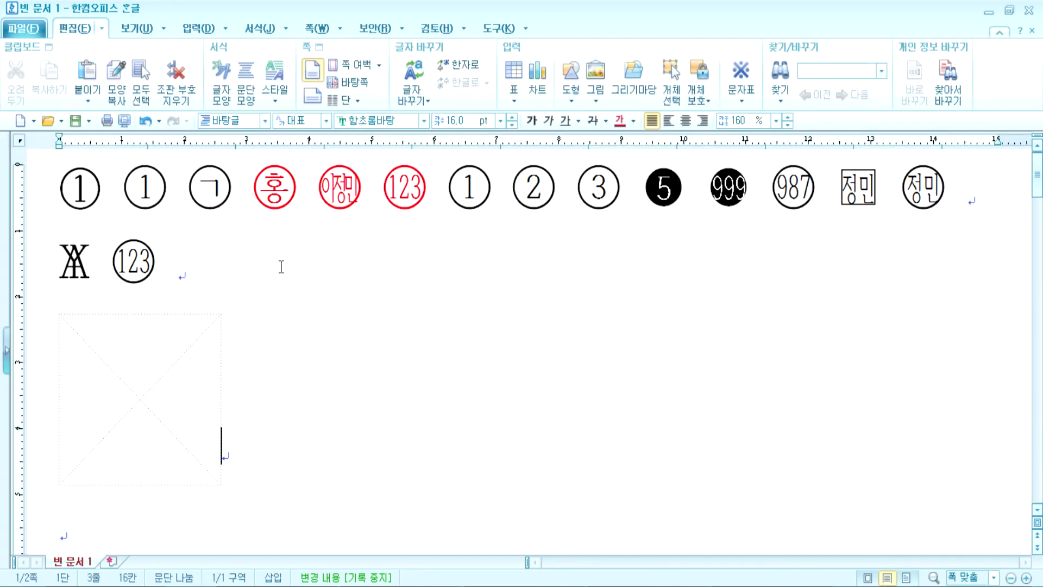
Step: Toggle the 그림 display option several times, ending with the picture shown as a placeholder
left_click(139, 30)
left_click(321, 67)
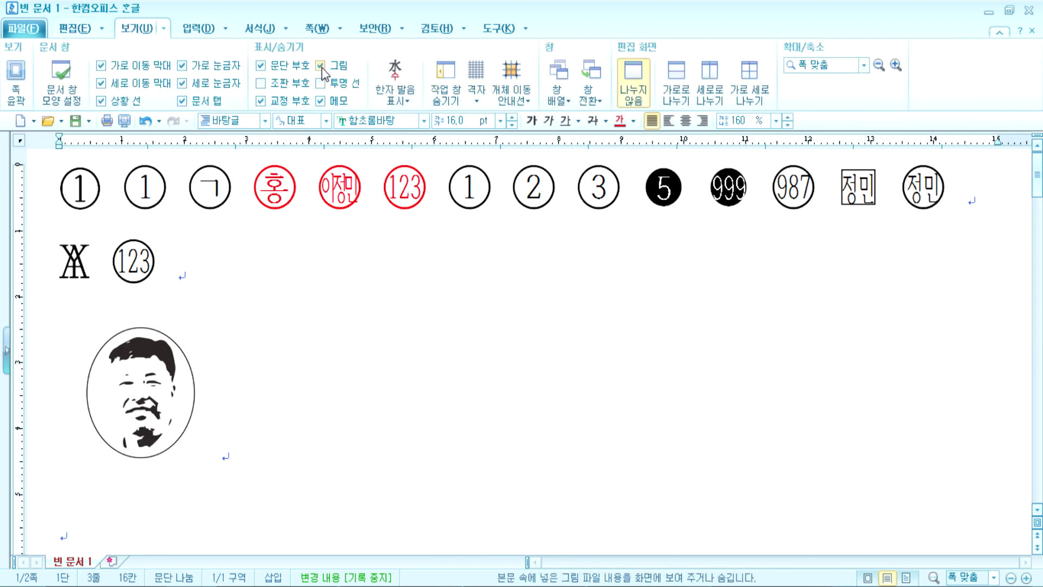
left_click(322, 68)
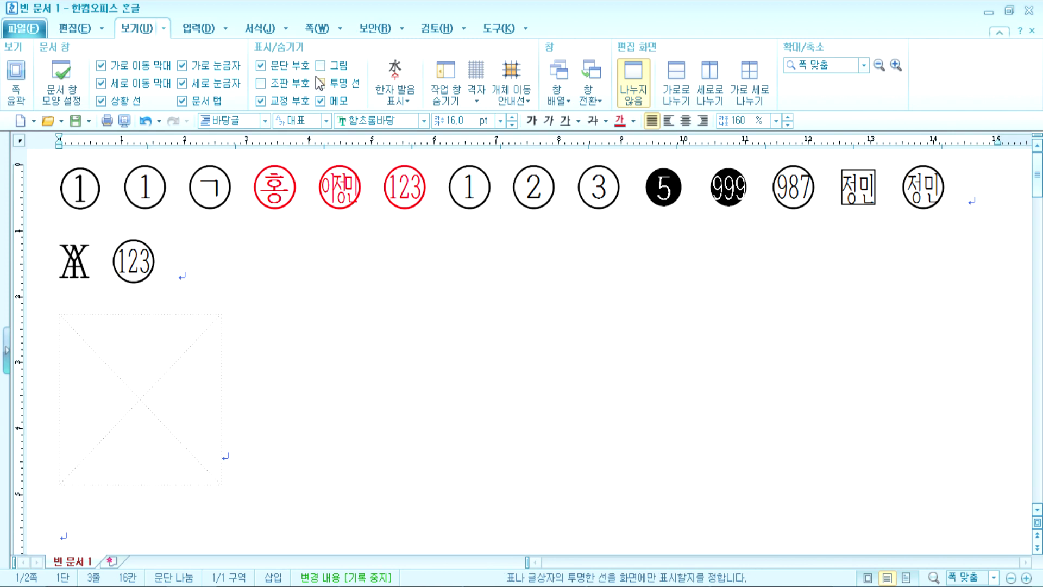
left_click(326, 66)
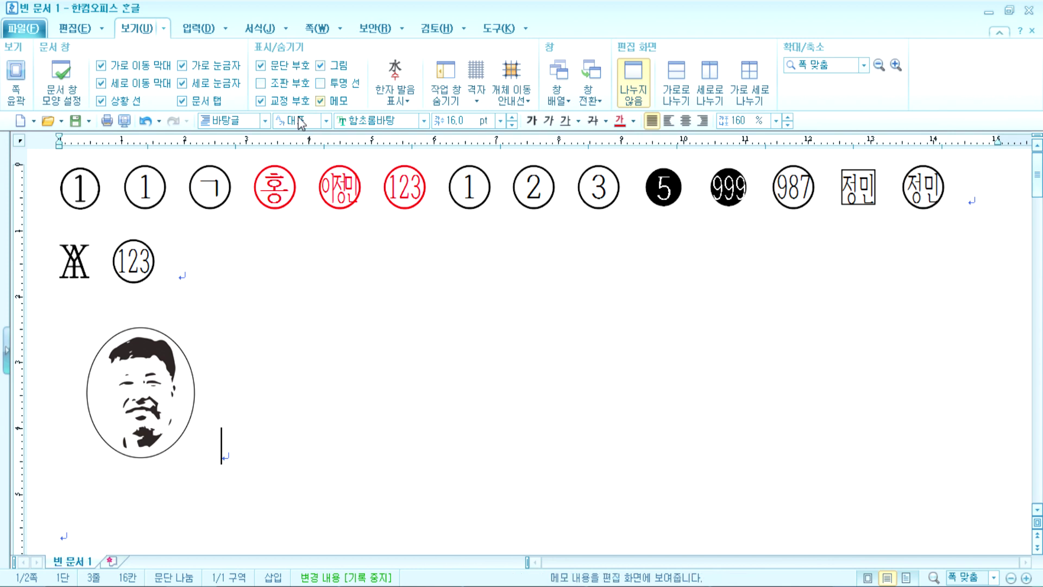
left_click(149, 386)
left_click(251, 434)
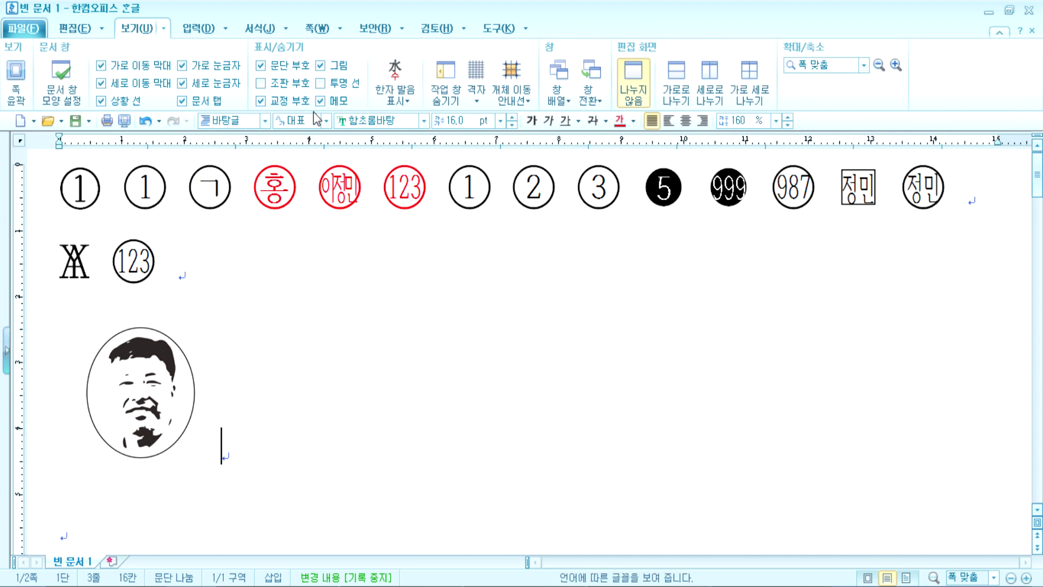
left_click(321, 66)
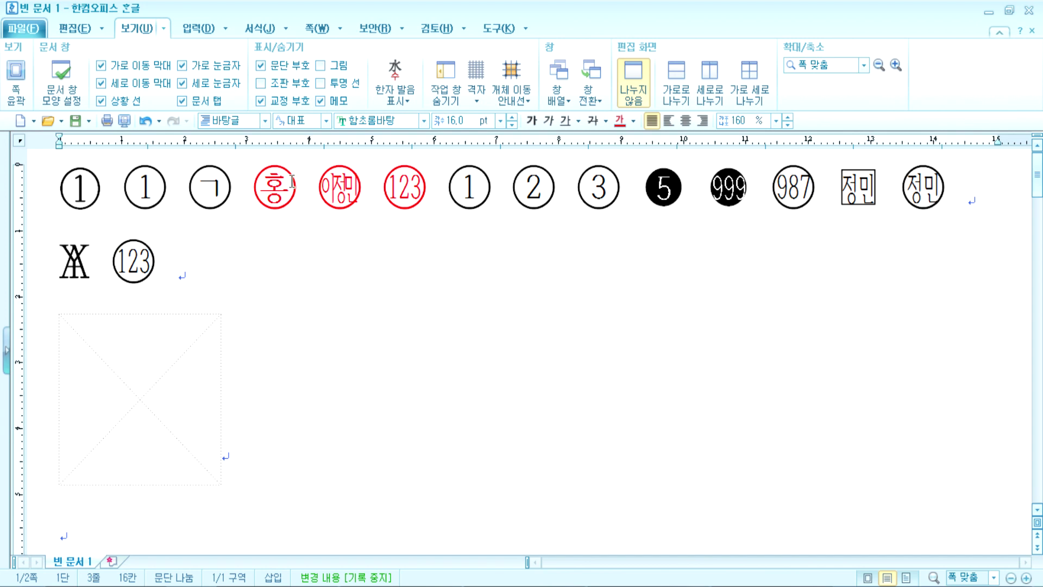
left_click(121, 416)
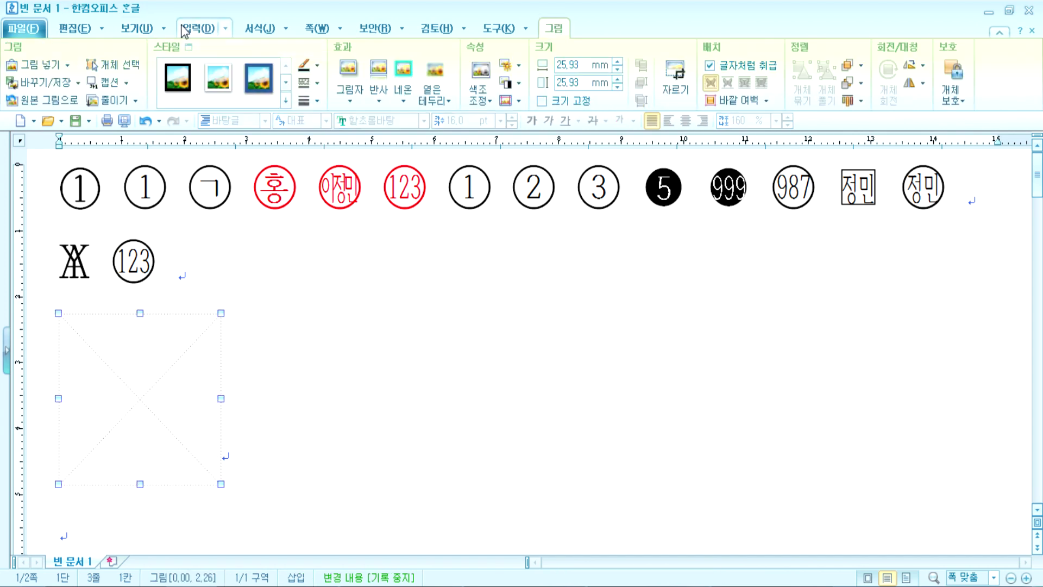
Step: Turn picture display back on and select the oval face picture
left_click(139, 29)
left_click(321, 66)
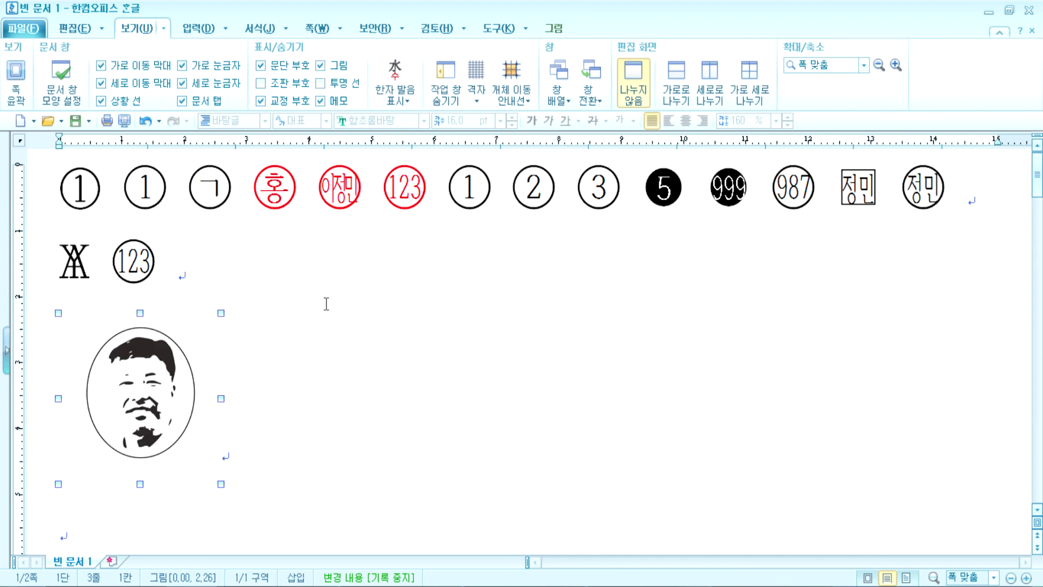
left_click(318, 411)
left_click(321, 65)
left_click(321, 65)
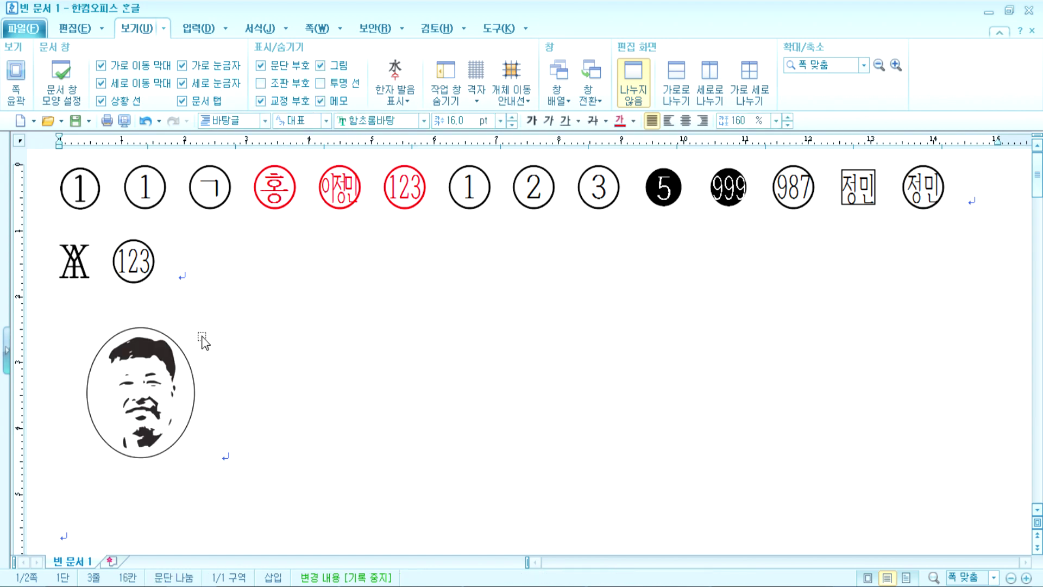
left_click(319, 66)
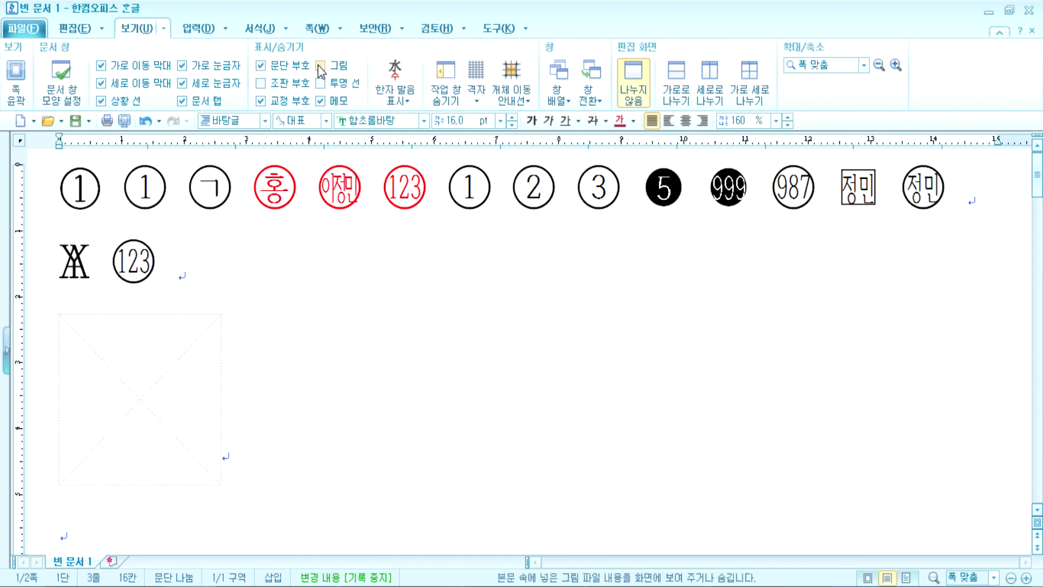
left_click(320, 65)
left_click(148, 379)
Step: Delete the selected face picture and look over the H₂O and x² text below
key("Delete")
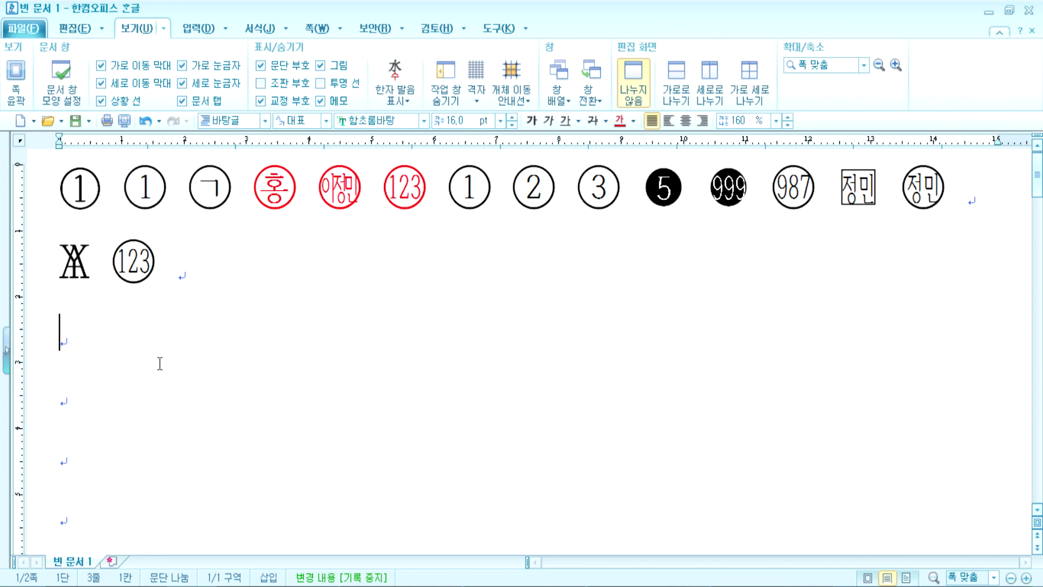
scroll(158, 365, "down", 10)
left_click_drag(417, 251, 430, 251)
left_click(559, 235)
scroll(417, 373, "up", 5)
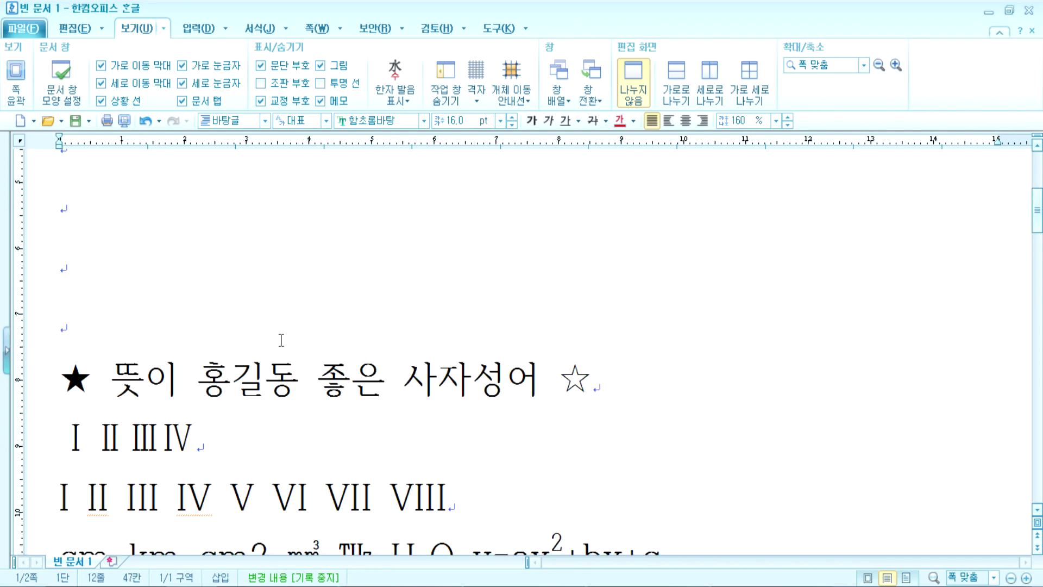
scroll(165, 289, "down", 3)
scroll(427, 389, "down", 3)
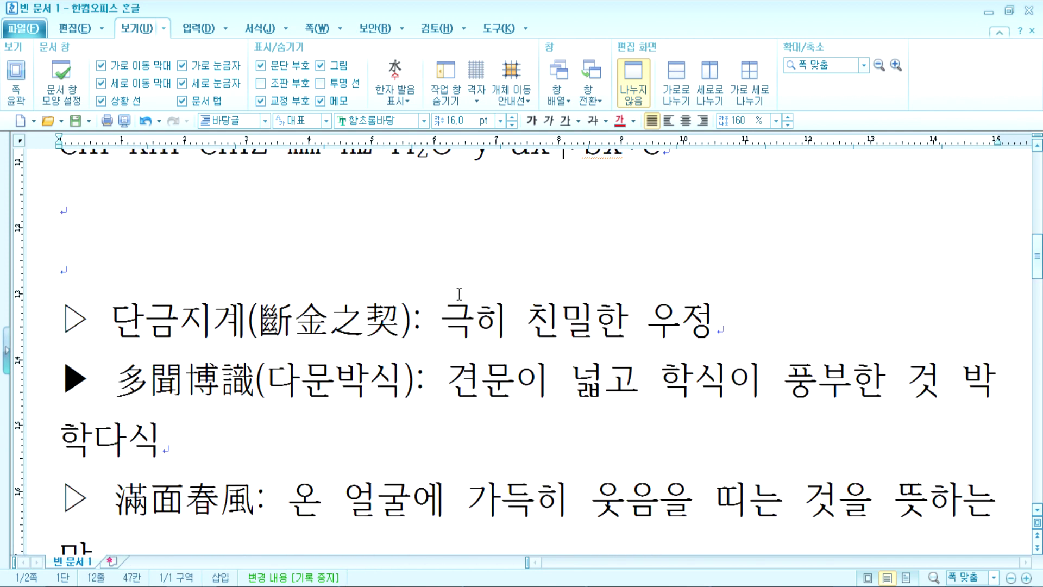
scroll(454, 300, "up", 3)
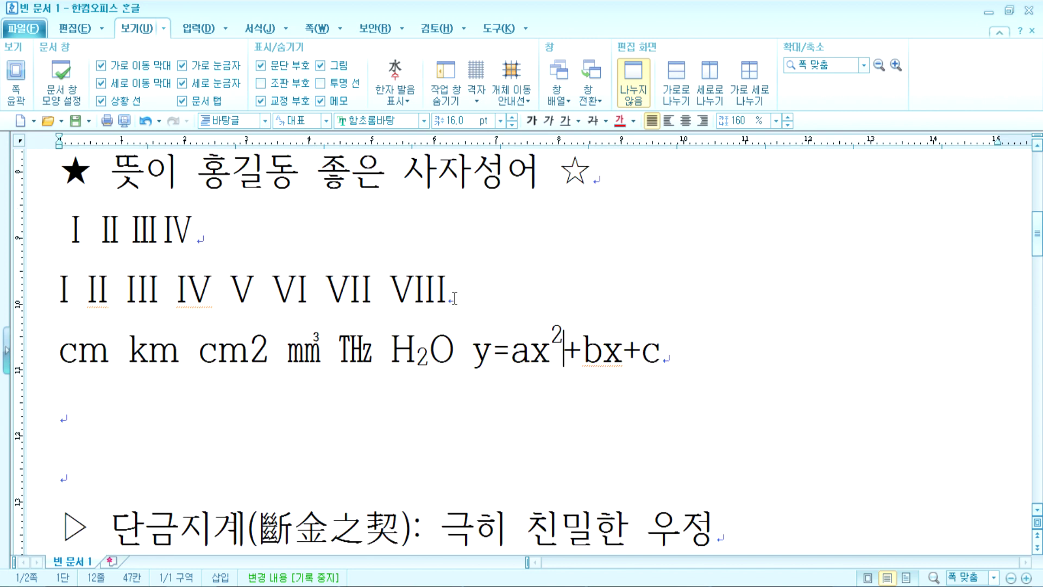
Step: Check the subscript 2 in H₂O in 글자 모양 without changes, then move to the empty third line
left_click_drag(417, 361, 429, 361)
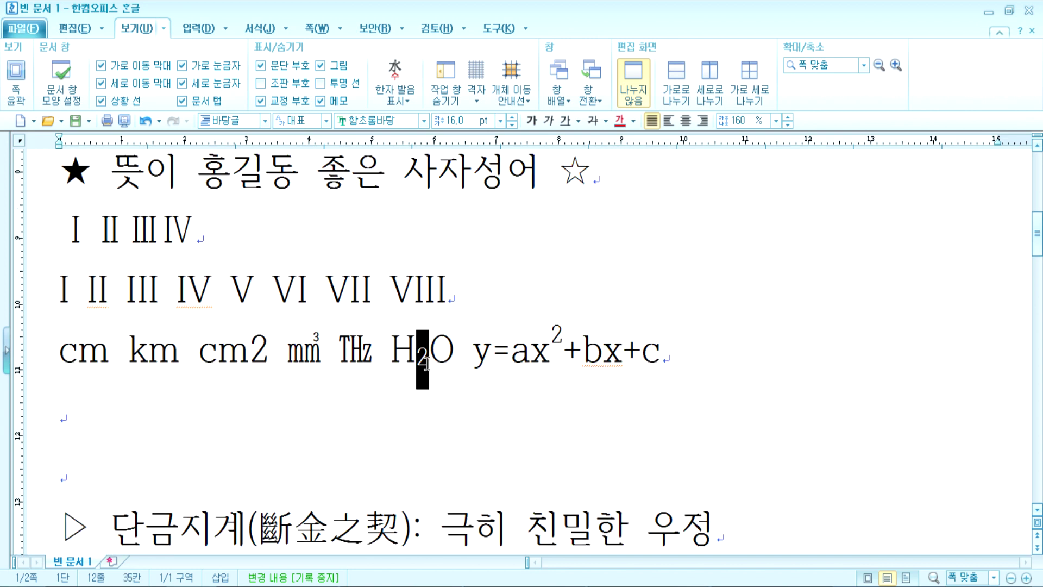
left_click(199, 29)
left_click(261, 28)
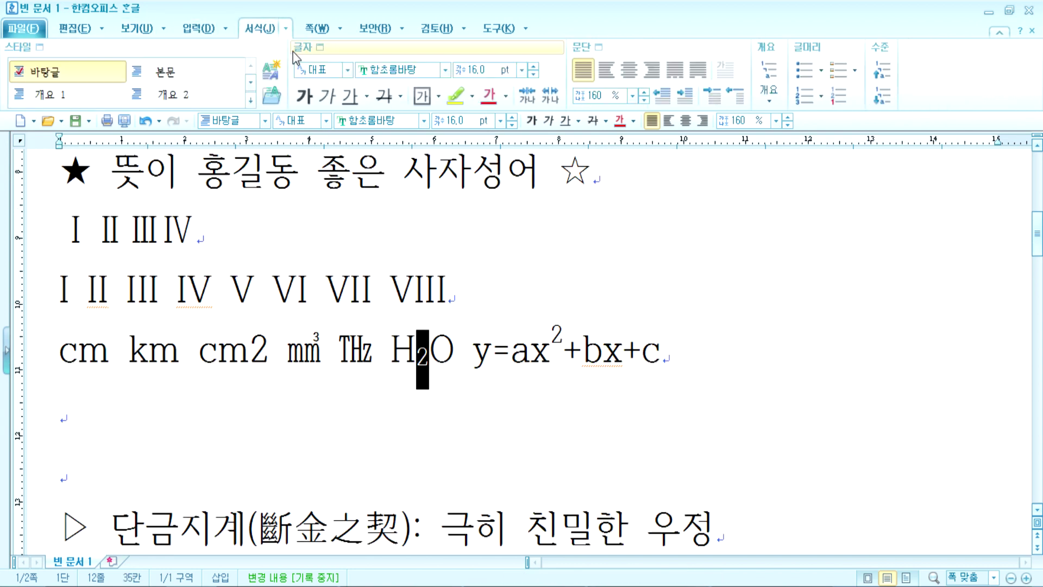
left_click(320, 48)
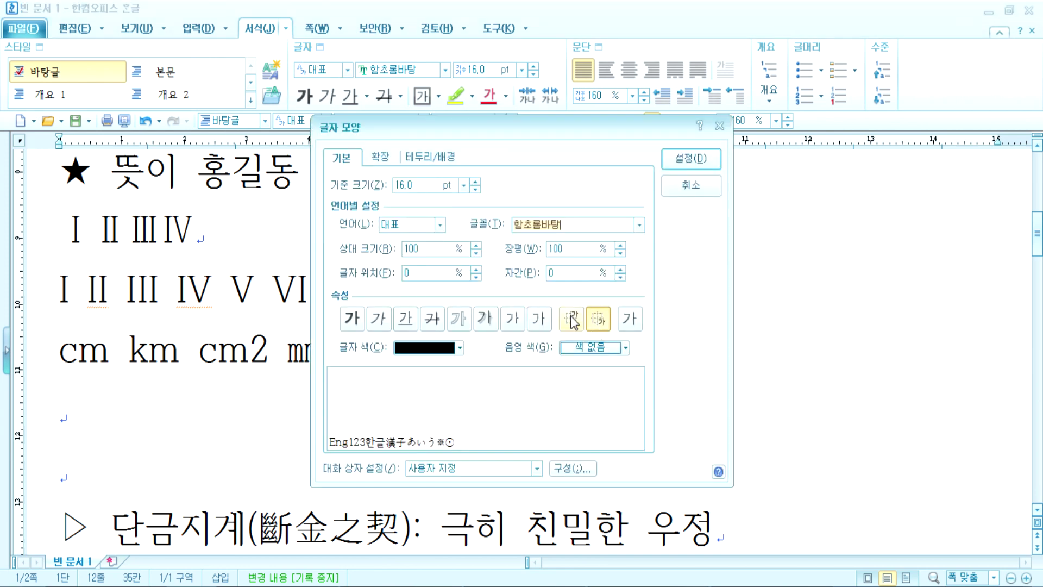
left_click(679, 192)
left_click(304, 300)
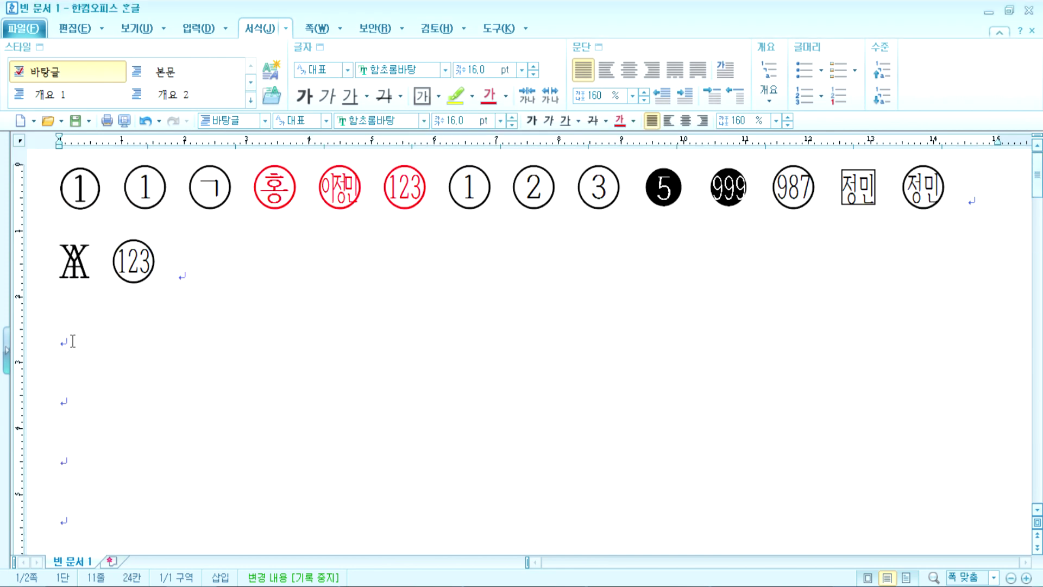
left_click(73, 340)
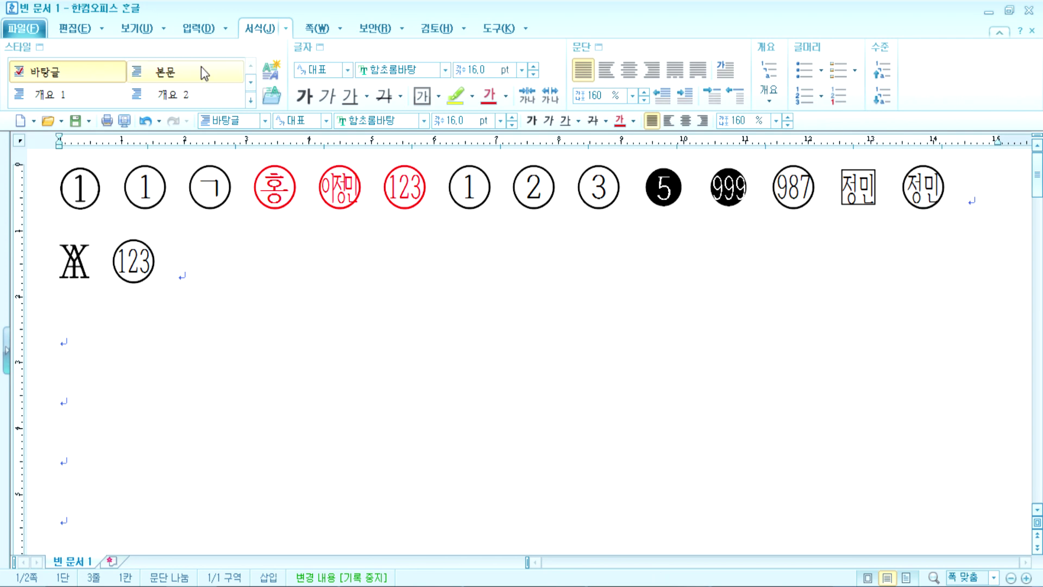
Step: Open the equation editor, reposition it, and set its preview zoom to 500%
left_click(182, 31)
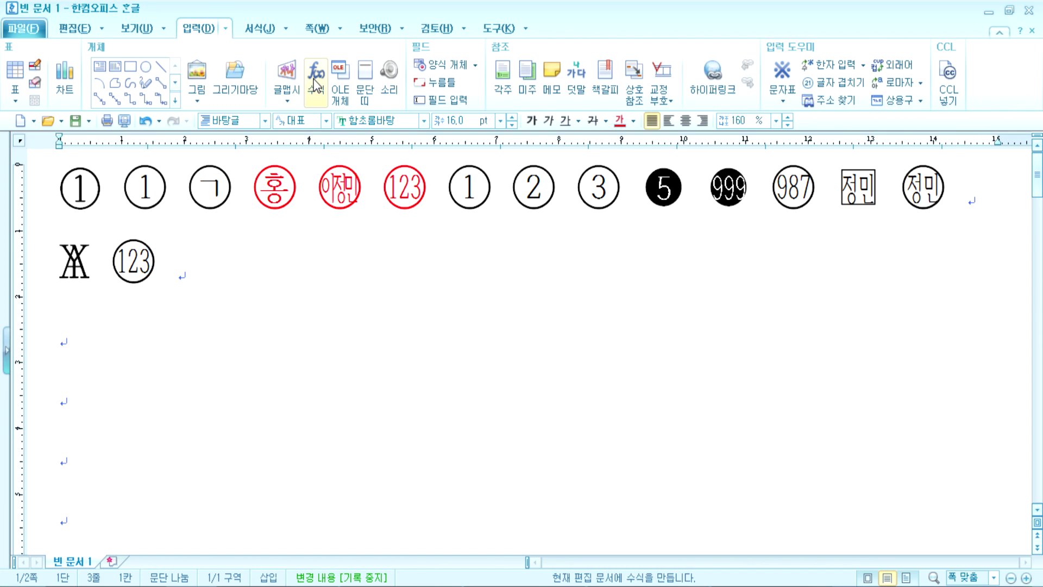
left_click(322, 71)
left_click_drag(326, 65, 290, 42)
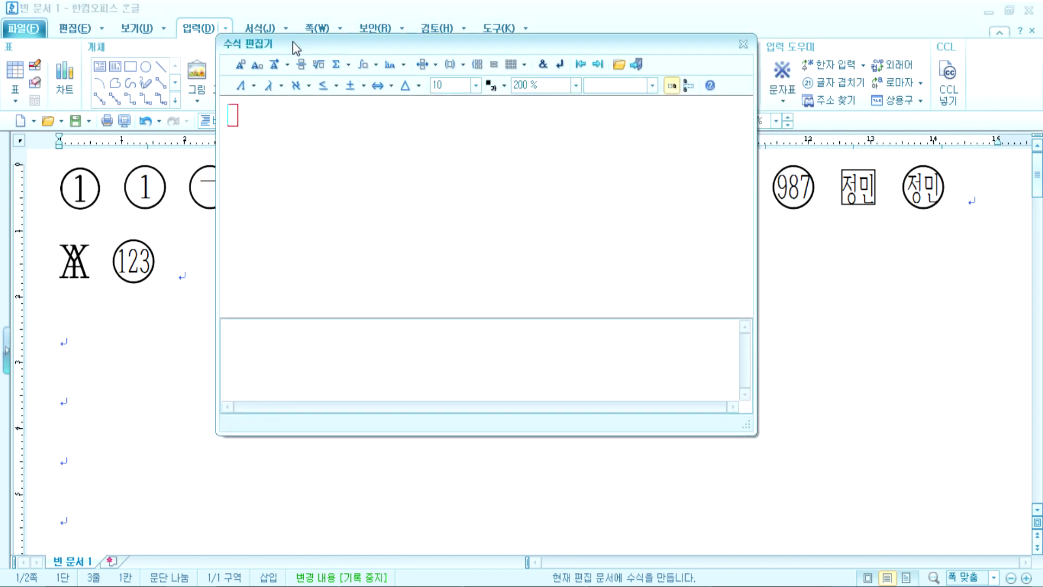
left_click(576, 85)
left_click(541, 161)
Step: Build y=√(a²/2) using the square root, fraction and superscript templates
type("y=")
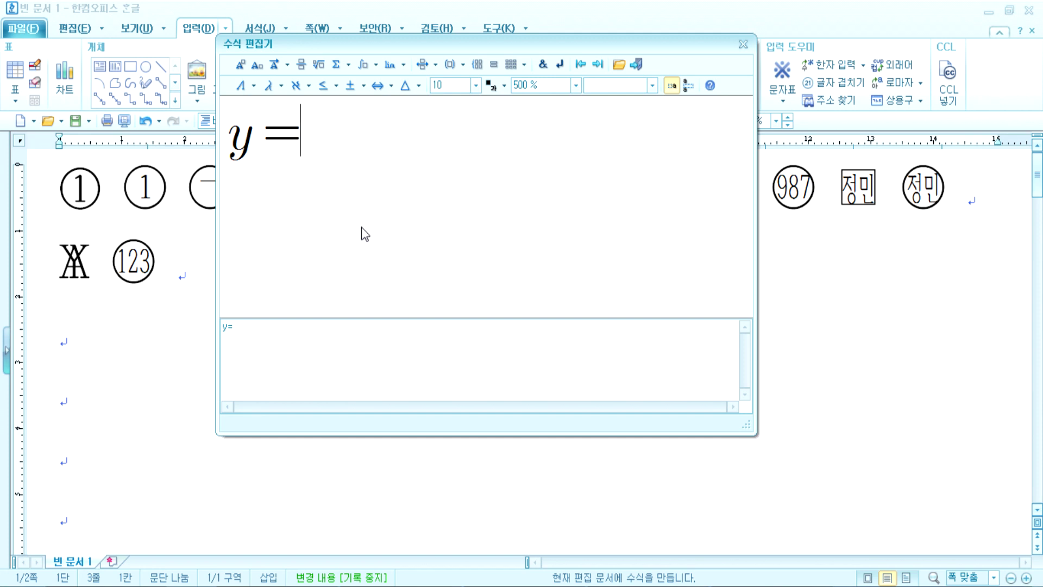
left_click(324, 66)
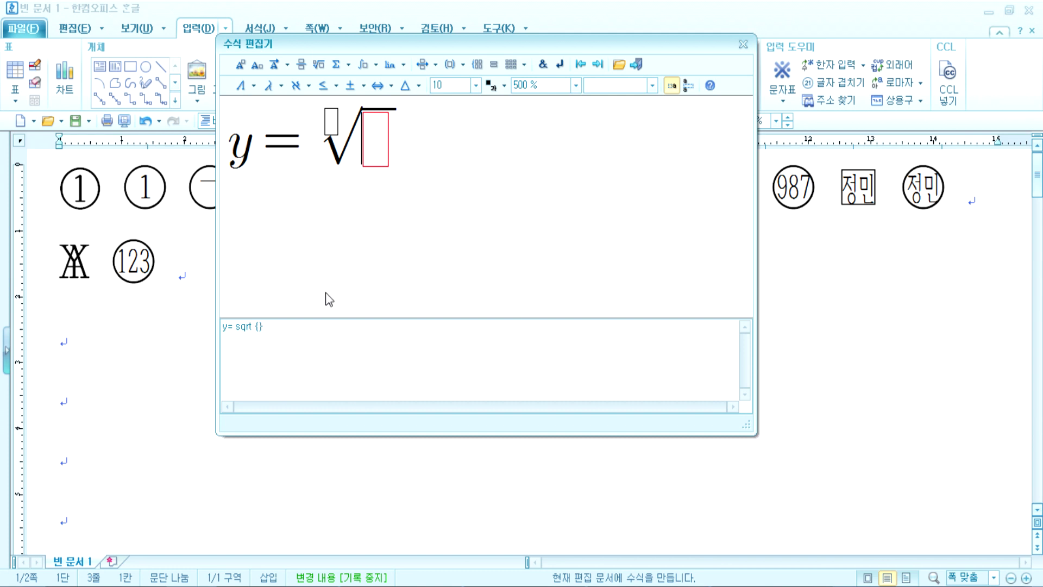
left_click(300, 65)
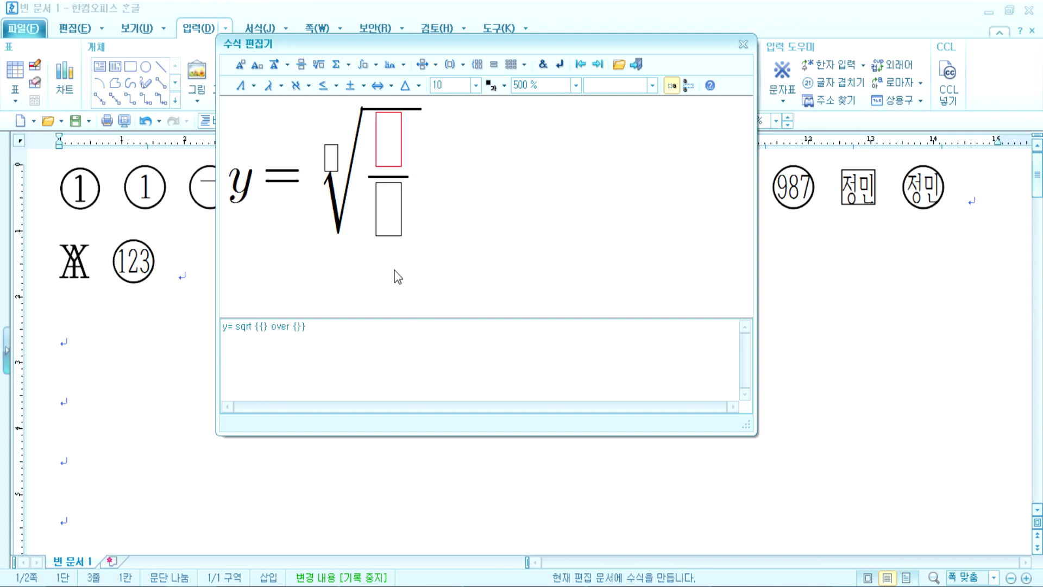
left_click(391, 217)
type("2")
left_click(387, 151)
type("a")
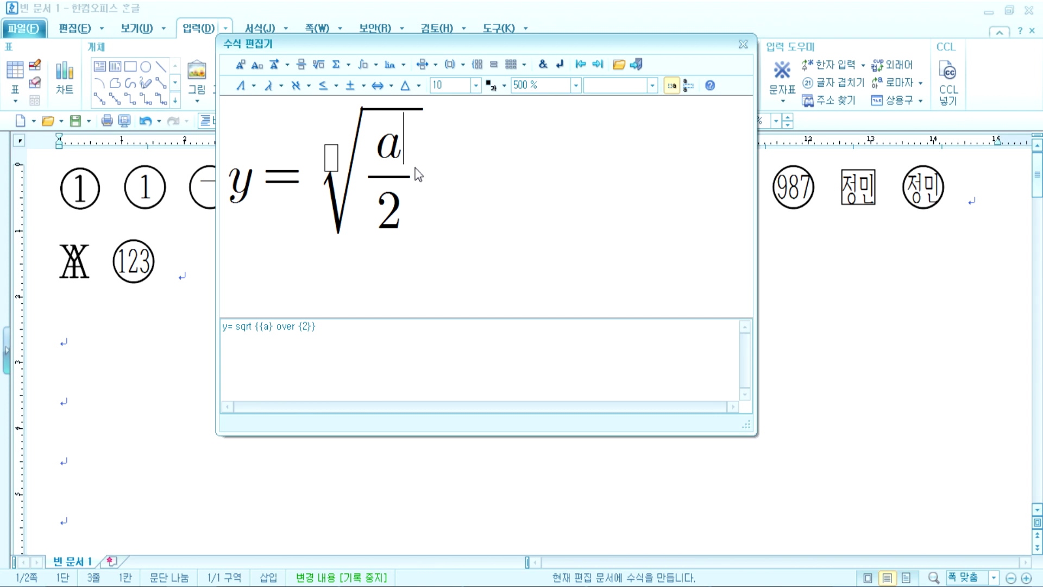
left_click(237, 65)
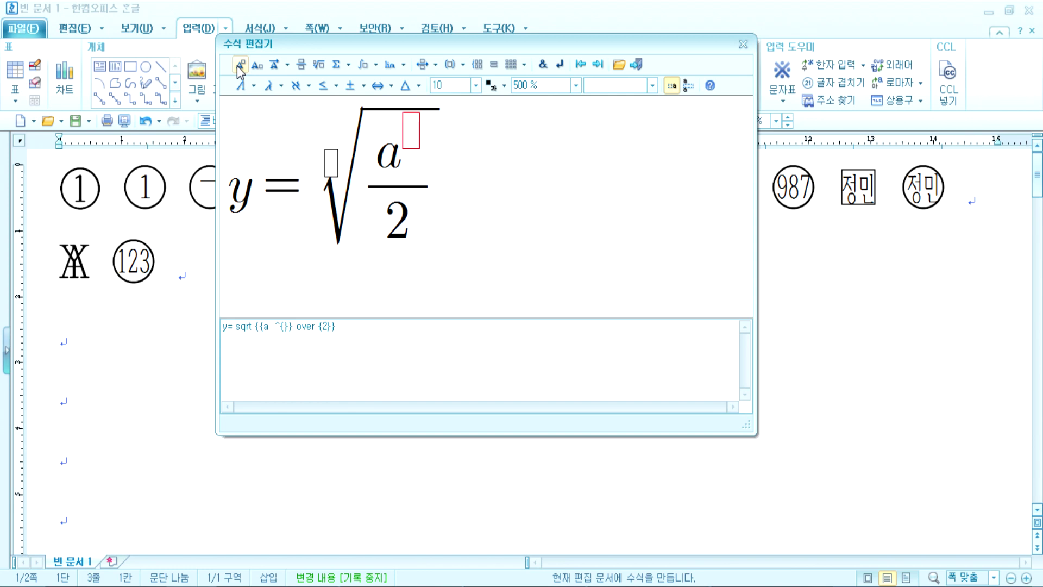
type("2")
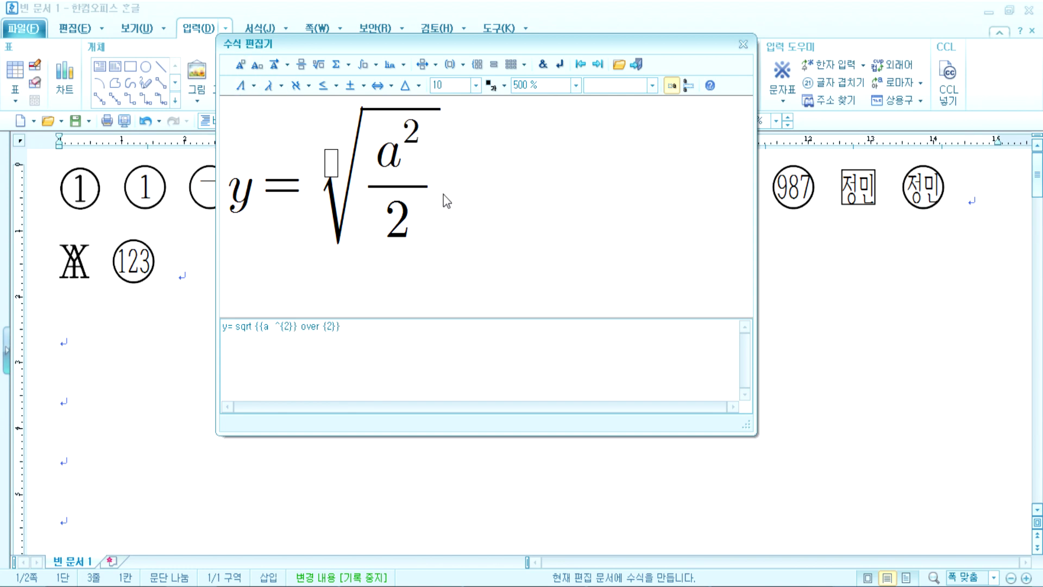
Step: Add then remove a root index of 3, and delete the whole equation
left_click(332, 165)
type("3} of")
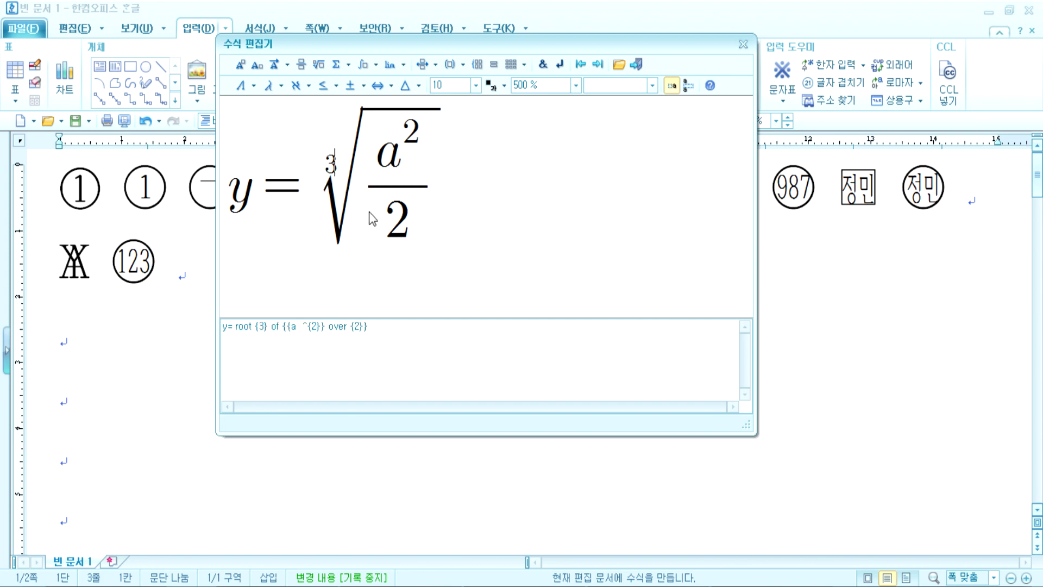
key("BackSpace")
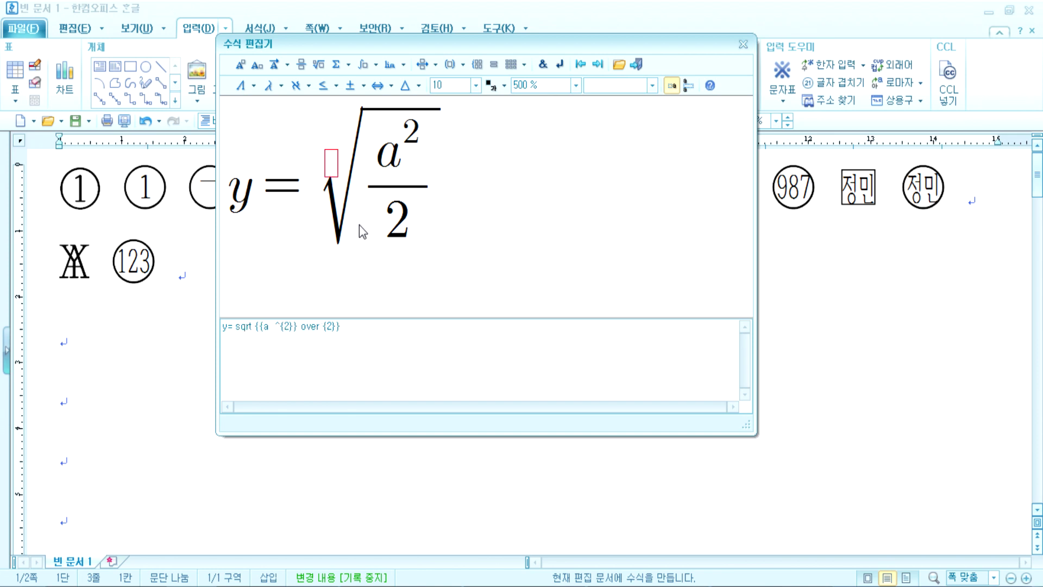
left_click(245, 194)
key("Delete")
key("Delete")
key("Delete")
key("Delete")
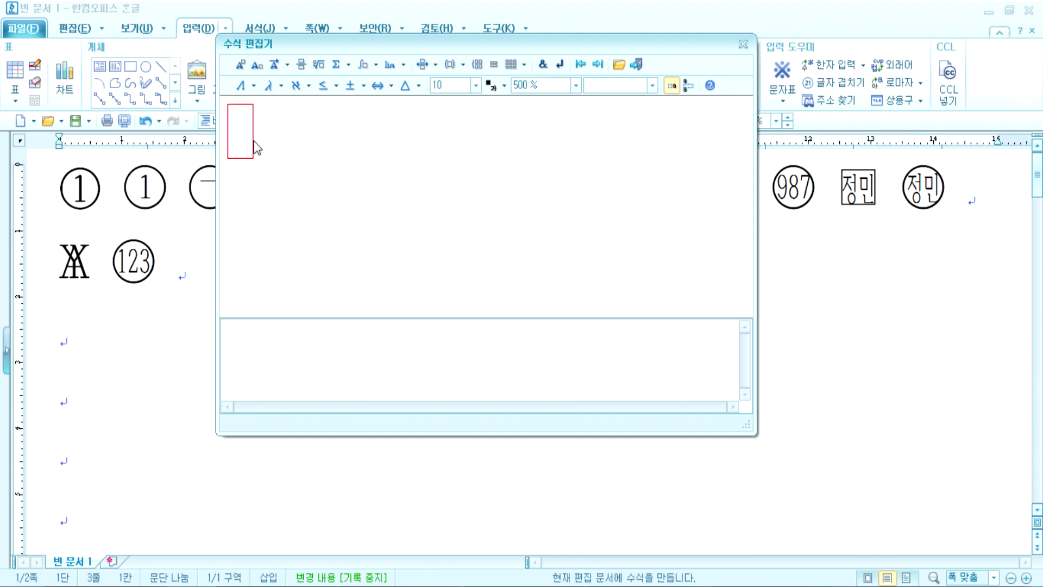
Step: Enter y= with a square root, then remove the fraction placed inside it
type("y=")
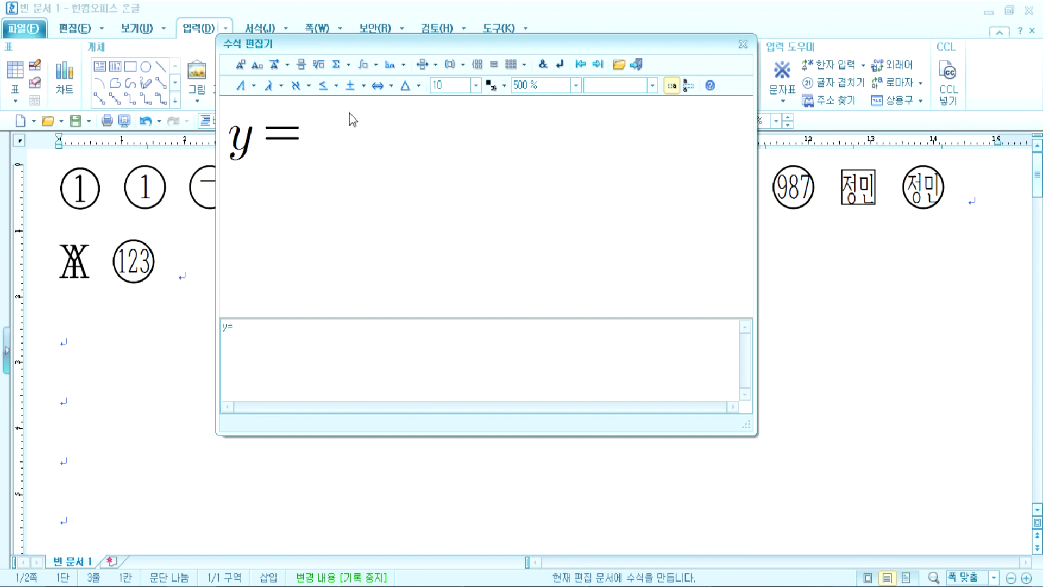
left_click(319, 65)
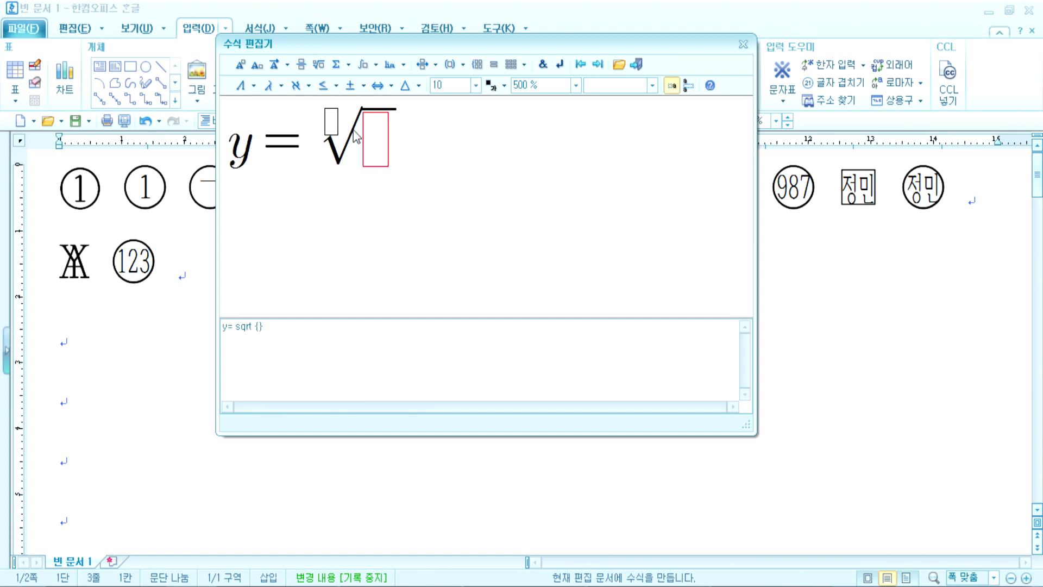
left_click(301, 64)
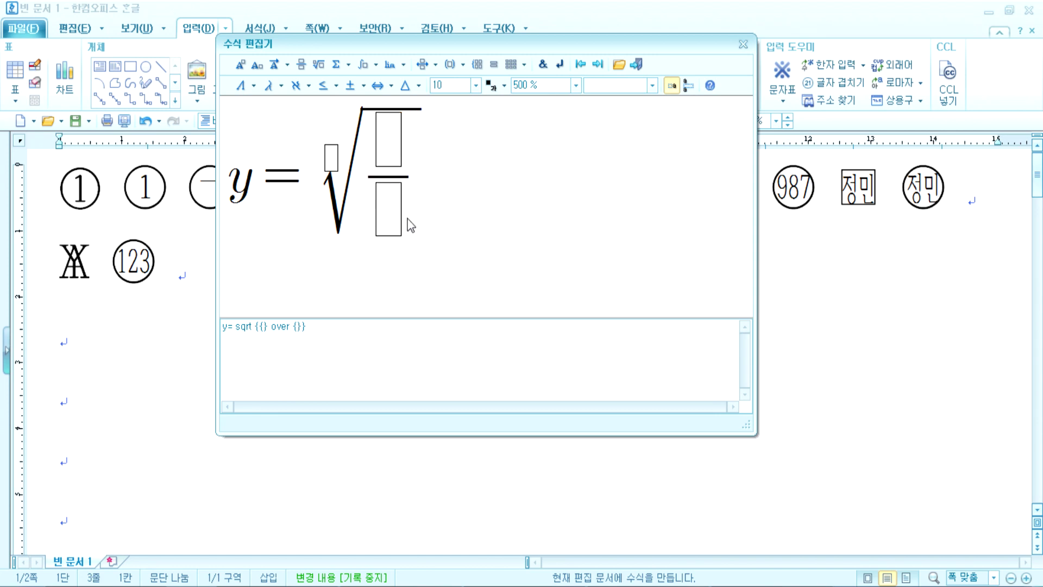
key("ctrl+z")
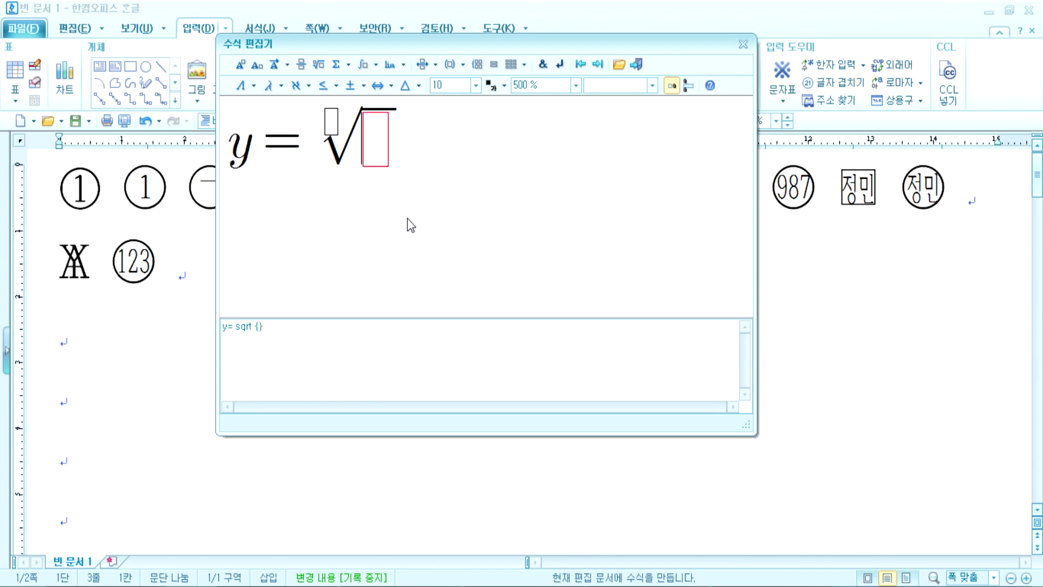
key("ctrl+shift+z")
key("Left")
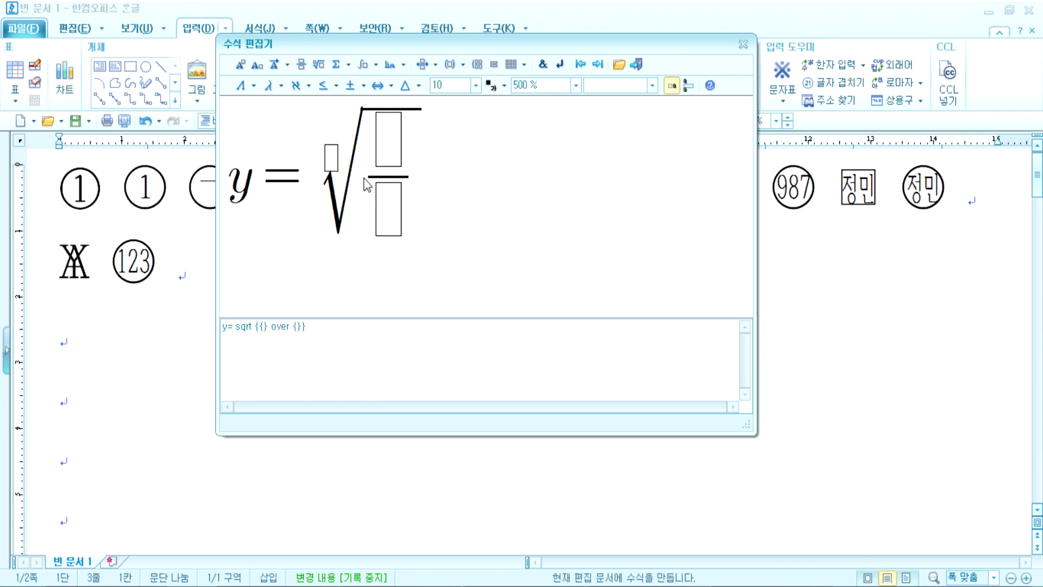
key("Right")
key("Delete")
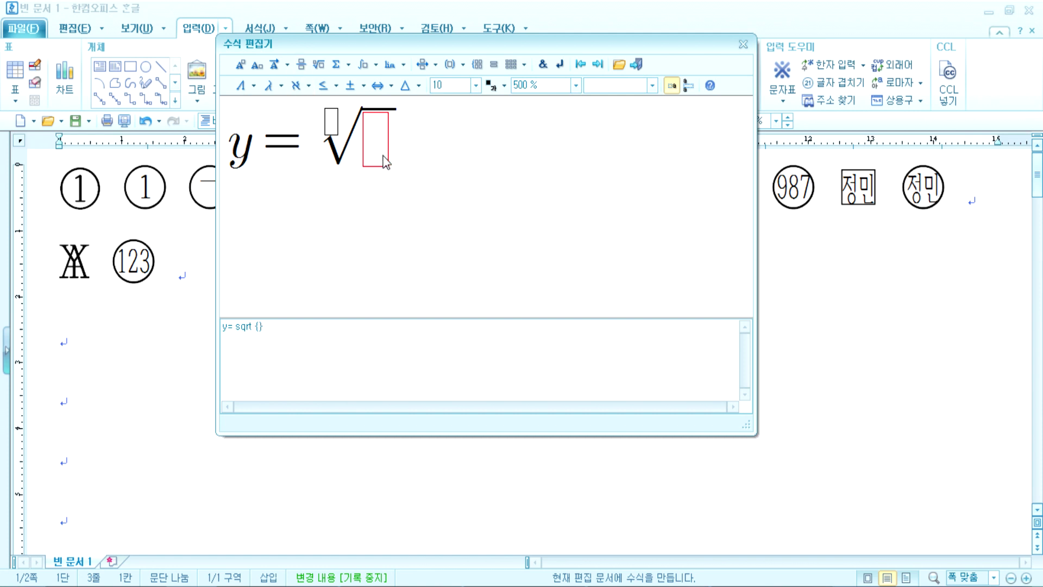
Step: Fill the root with ax²+bc+c, then select and delete the entire formula
type("ax")
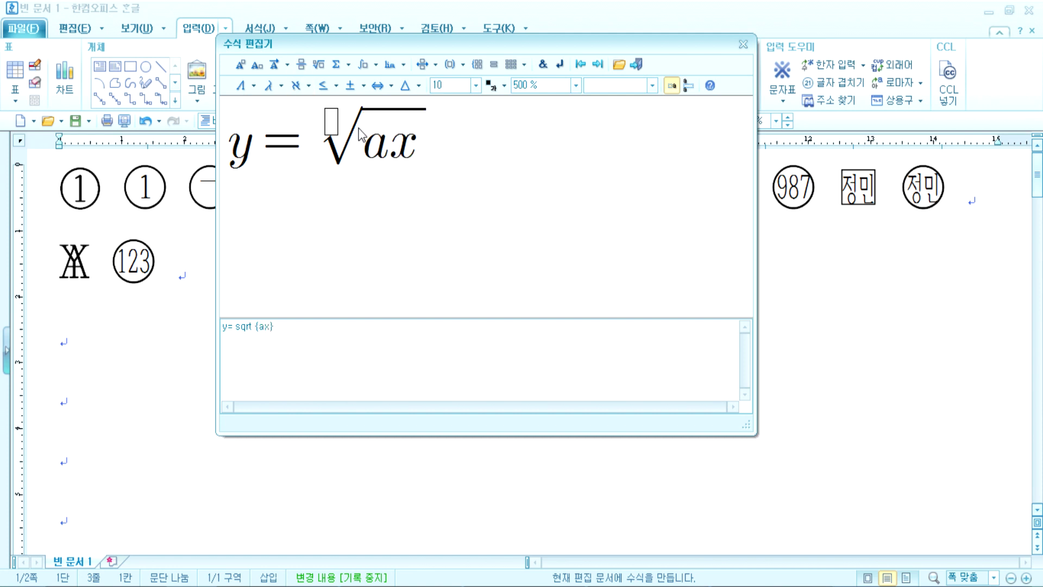
type("+bc+x")
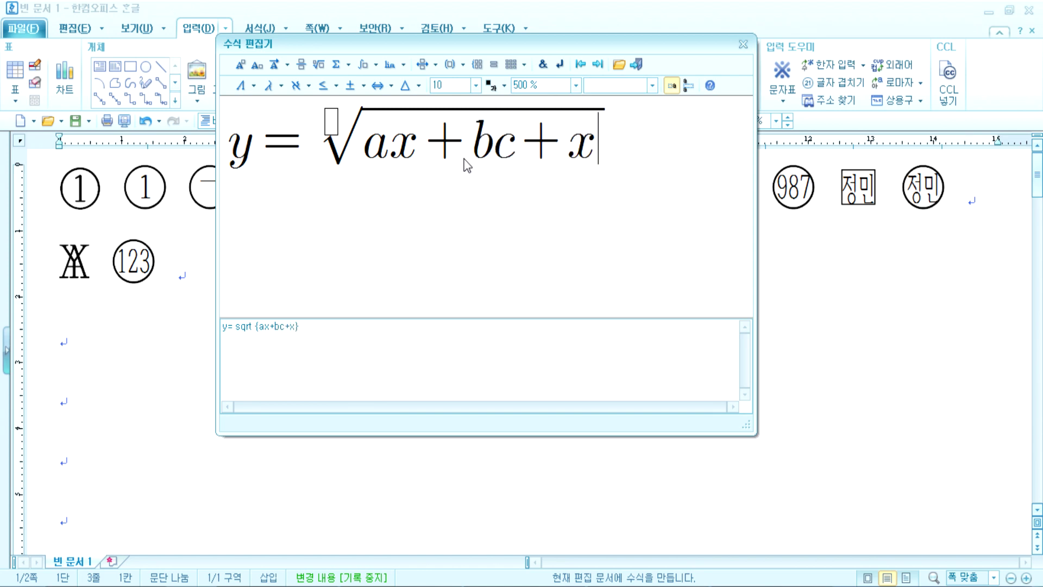
key("BackSpace")
type("c")
left_click(422, 155)
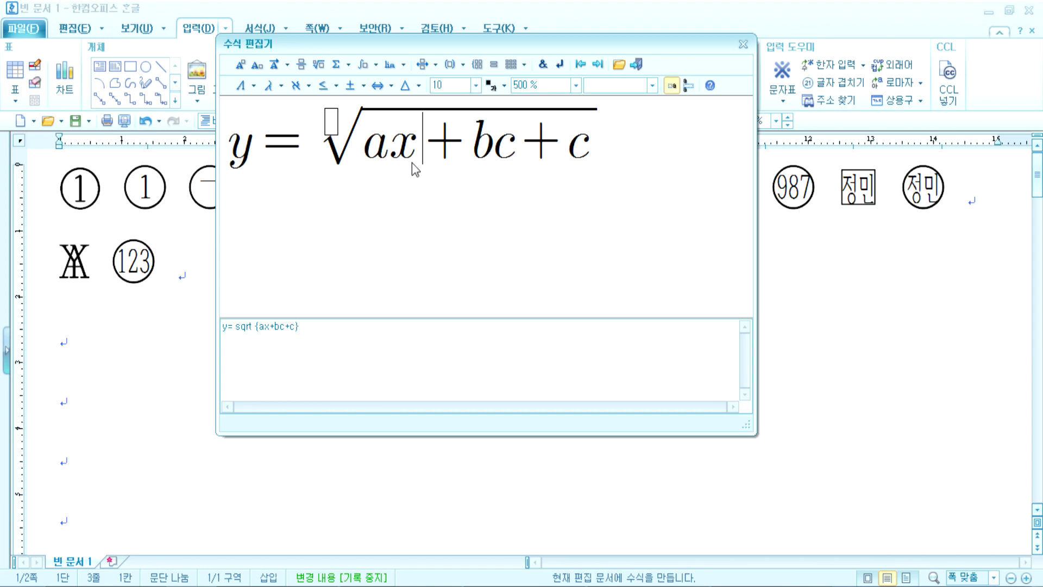
left_click(241, 65)
type("2")
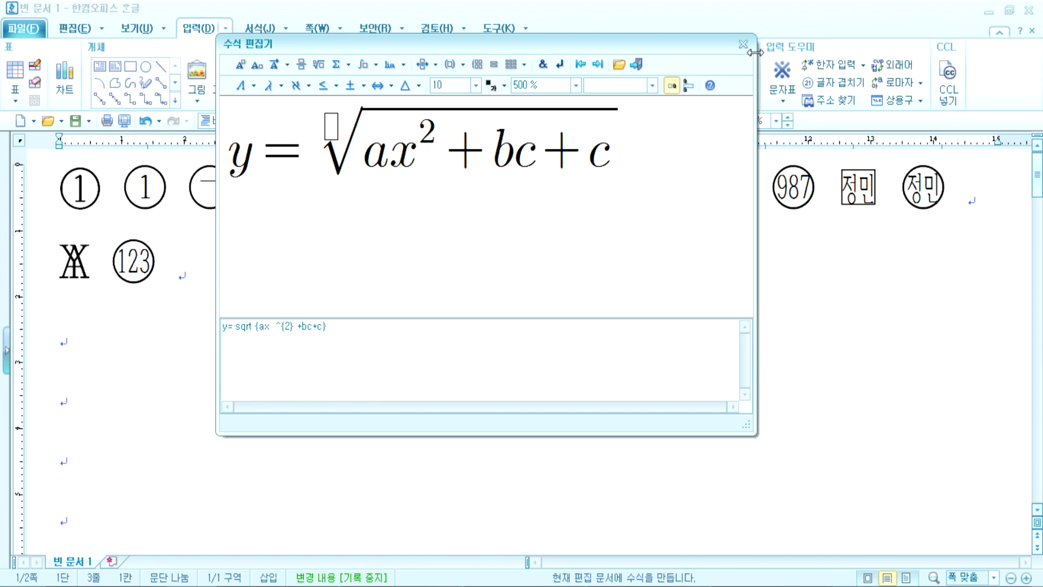
left_click_drag(620, 160, 218, 158)
key("Delete")
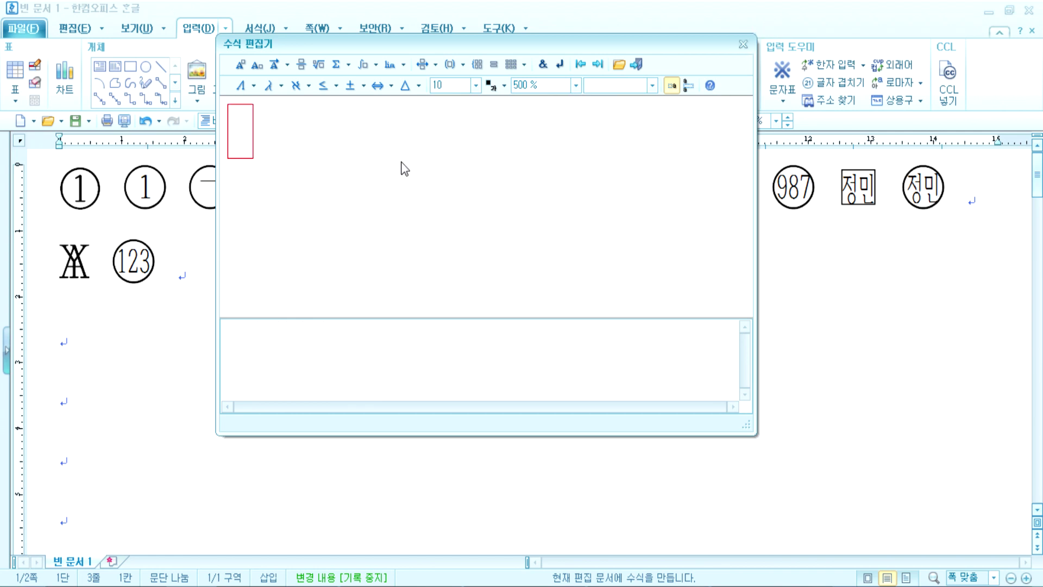
Step: Enter x = √2 일때, keeping 일때, outside the square root
type("x=")
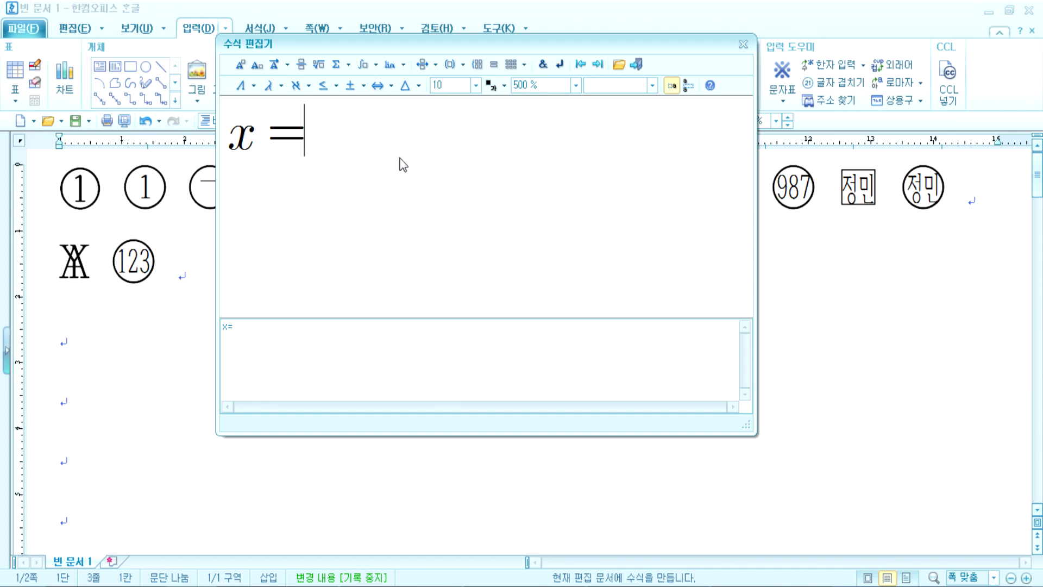
left_click(318, 65)
type("2")
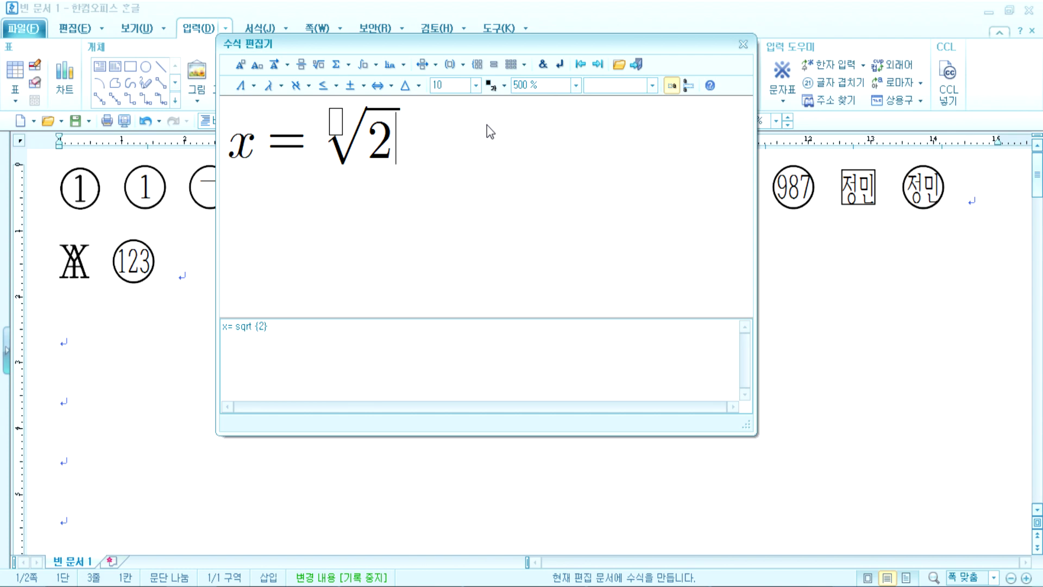
type("일때")
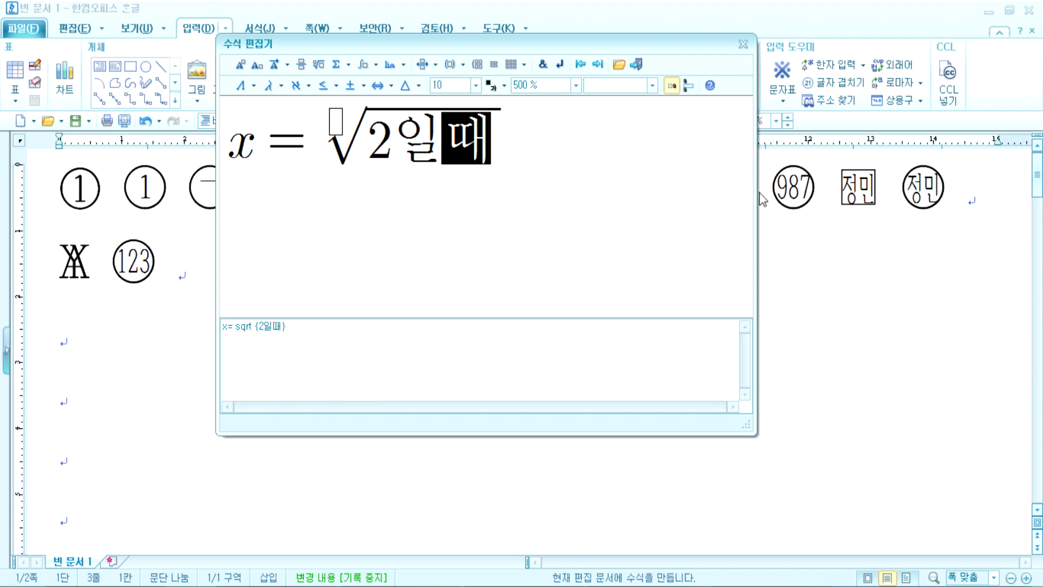
key("Left")
key("Left")
key("Delete")
key("Delete")
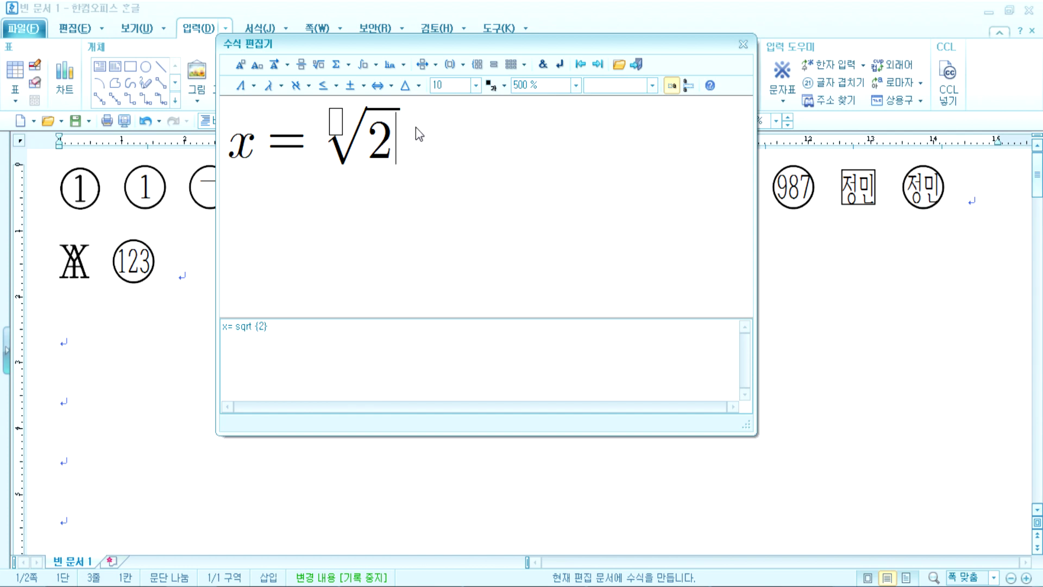
left_click(402, 119)
key("Left")
key("Left")
key("Right")
key("Right")
key("Right")
type("일")
key("BackSpace")
type("일때")
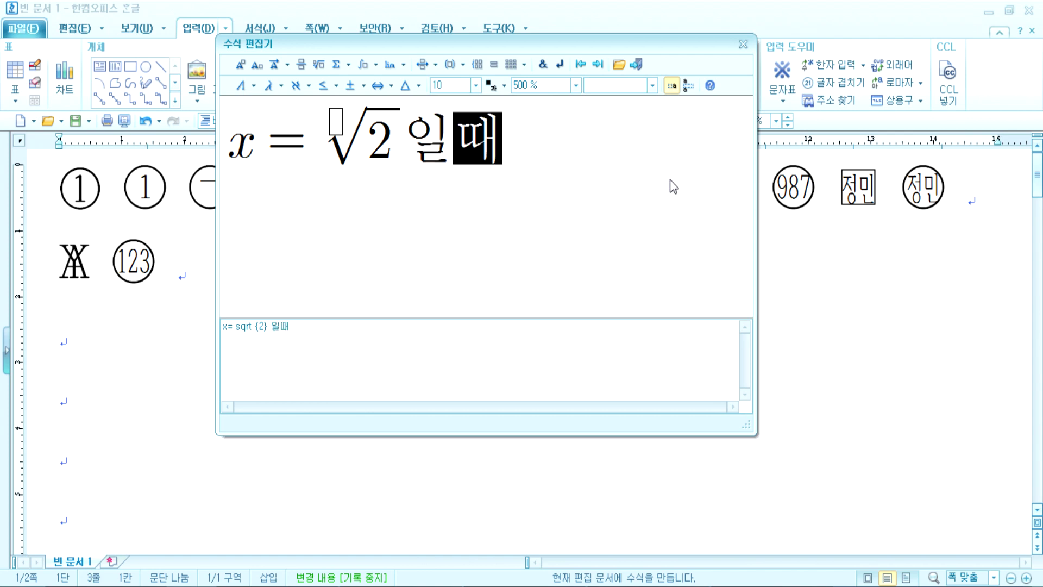
type(",")
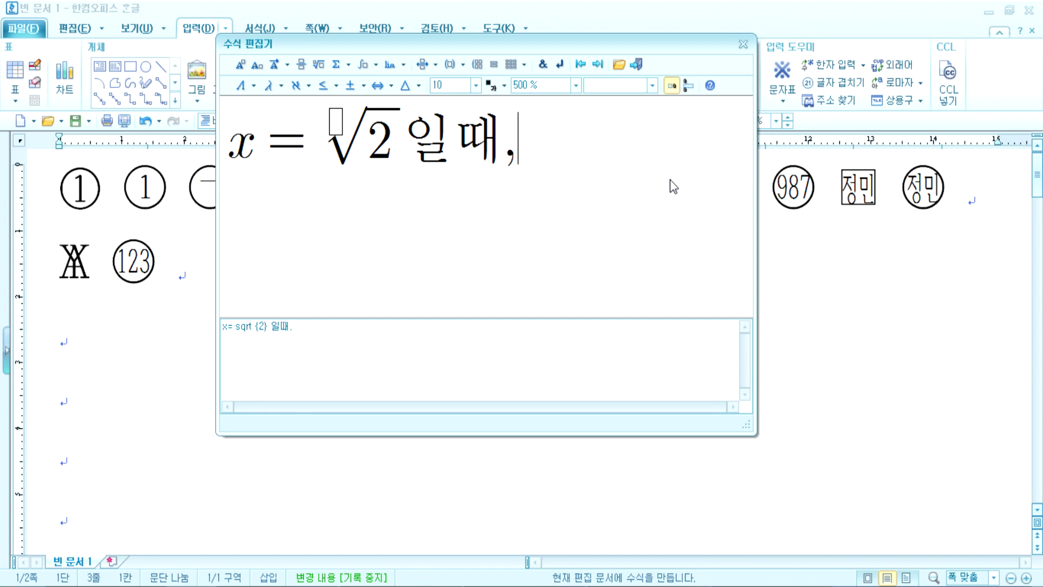
Step: Add the nested fraction 3 over (x − (x−1)/(x+…)) after the comma
left_click(302, 64)
type("3")
key("Tab")
type("ㅌㅡ")
key("BackSpace")
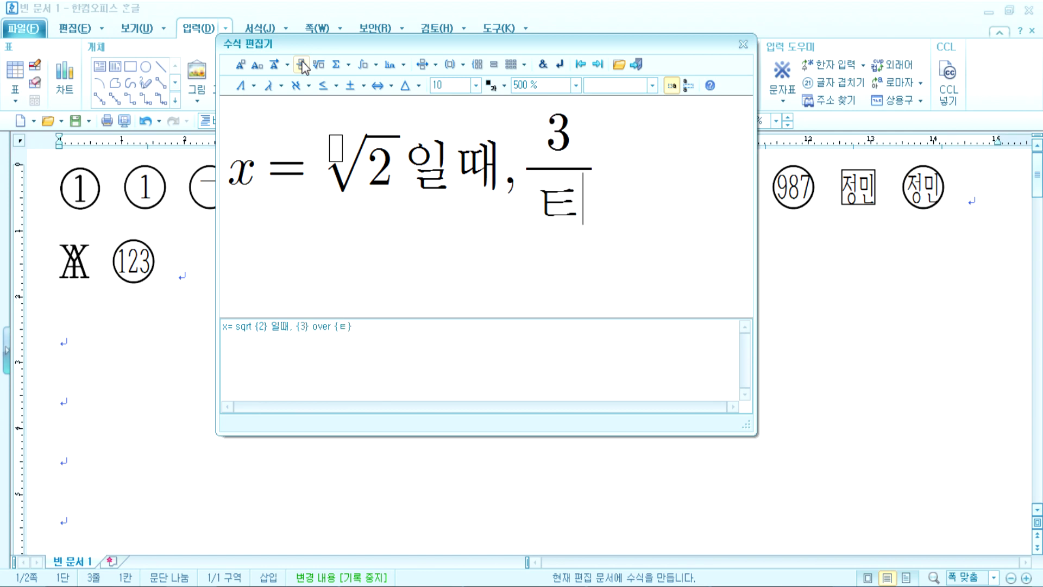
key("BackSpace")
type("x- {")
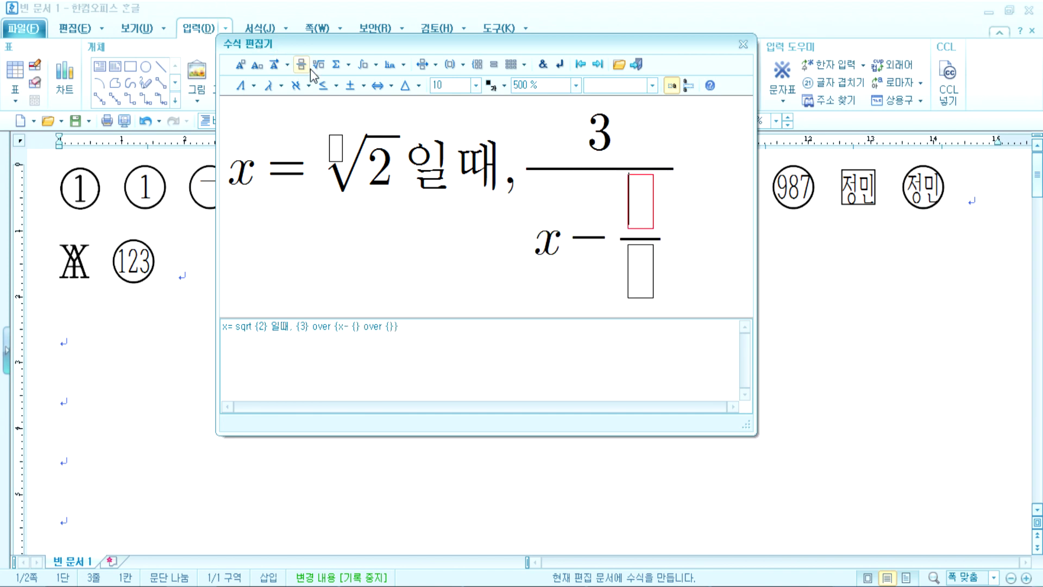
left_click(300, 64)
type("x-1")
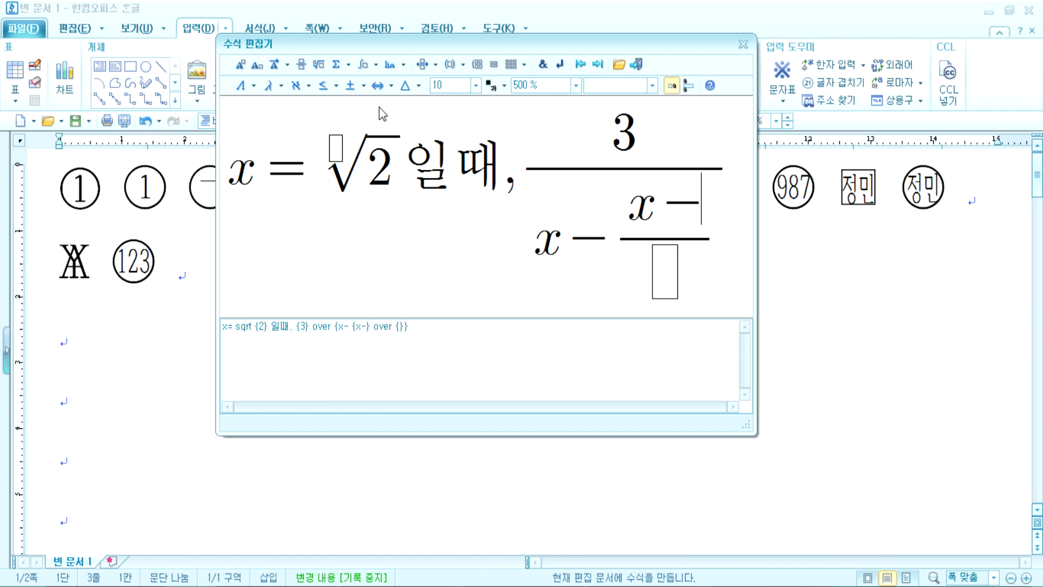
key("Tab")
type("x+2")
key("BackSpace")
Step: Complete the inner denominator as x+1 and widen and reposition the formula editor
type("1")
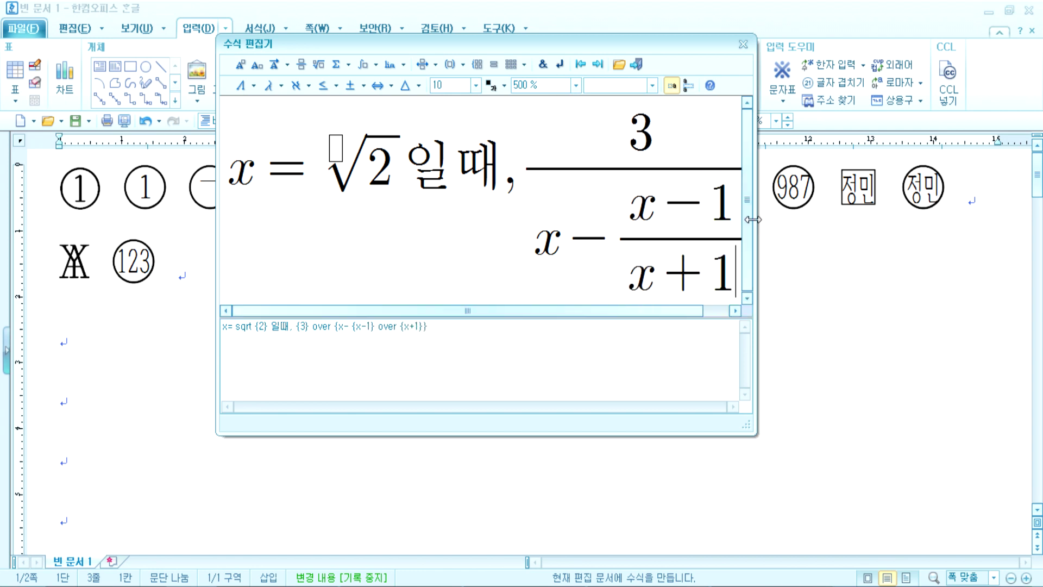
left_click_drag(757, 220, 956, 231)
left_click_drag(463, 39, 327, 10)
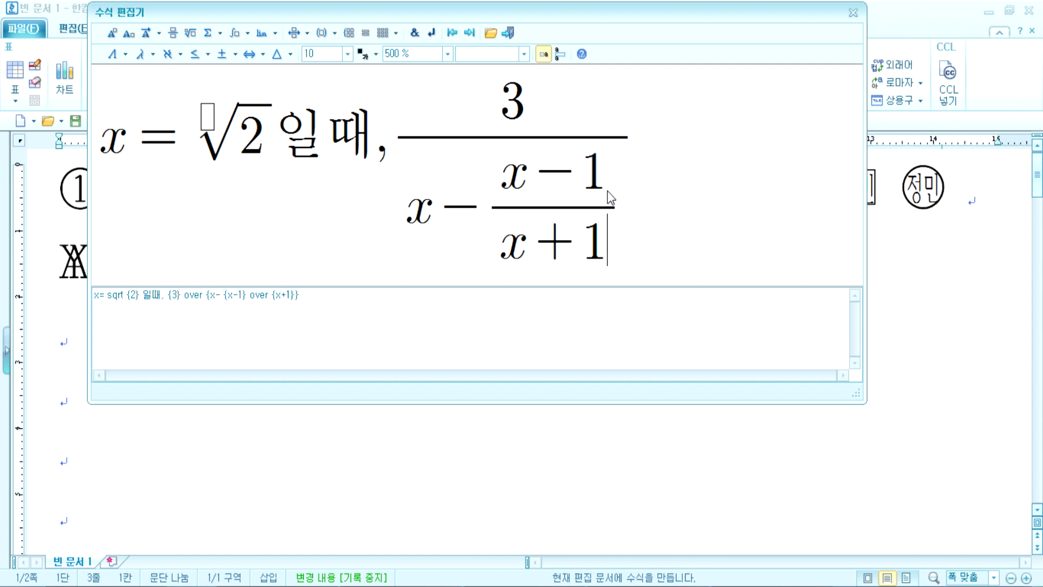
Step: Append 의 값은? in Korean after the fraction and insert the formula into the document
left_click(687, 168)
type("dml`rkq")
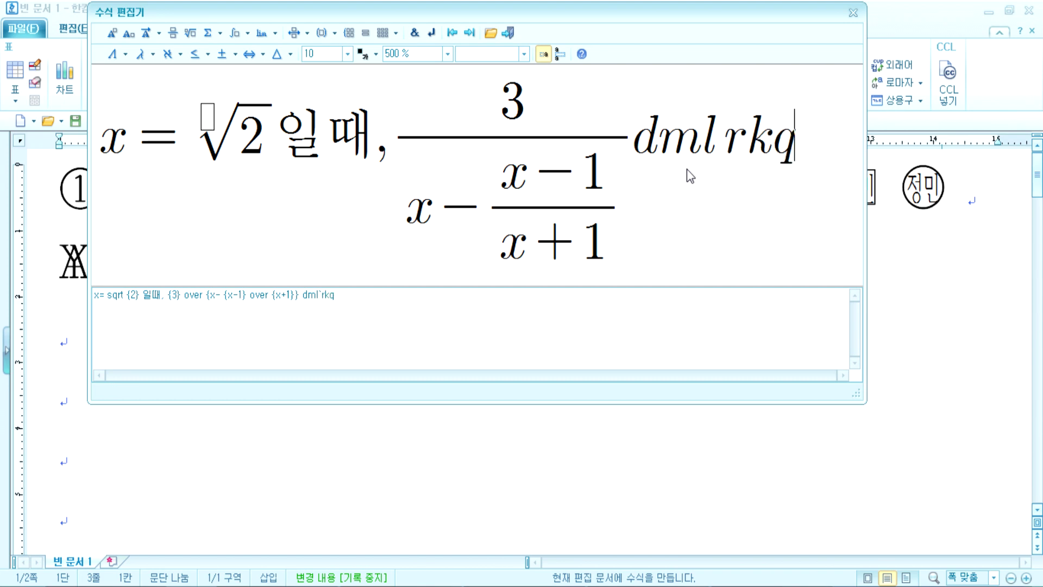
type("tdms")
key("BackSpace")
key("BackSpace")
key("BackSpace")
key("BackSpace")
key("BackSpace")
key("BackSpace")
key("BackSpace")
key("BackSpace")
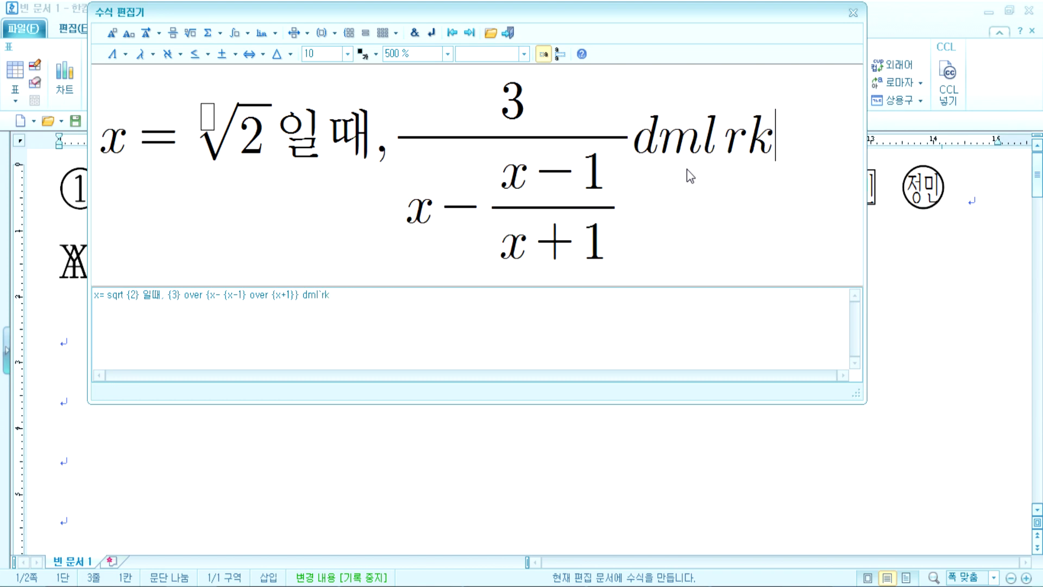
key("BackSpace")
key("BackSpace")
key("BackSpace")
key("super")
type("dml")
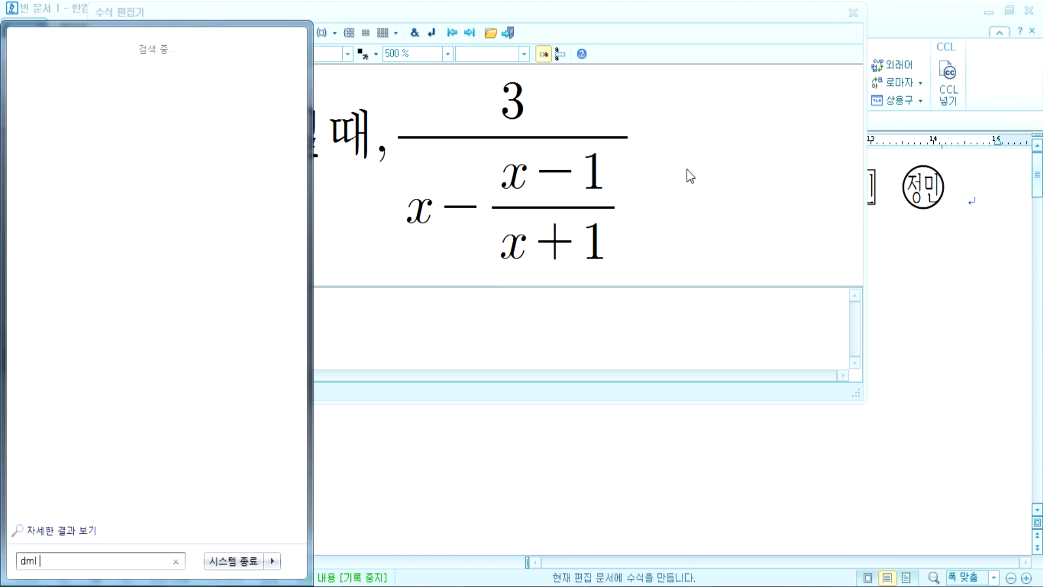
key("Escape")
type("dml")
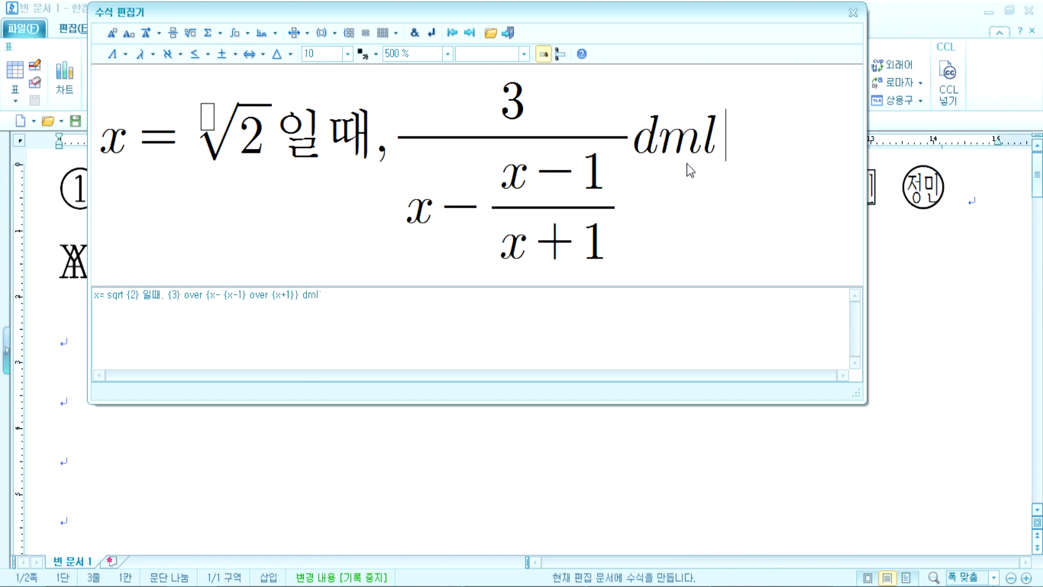
key("BackSpace")
key("BackSpace")
key("BackSpace")
key("Hangul")
type("의`")
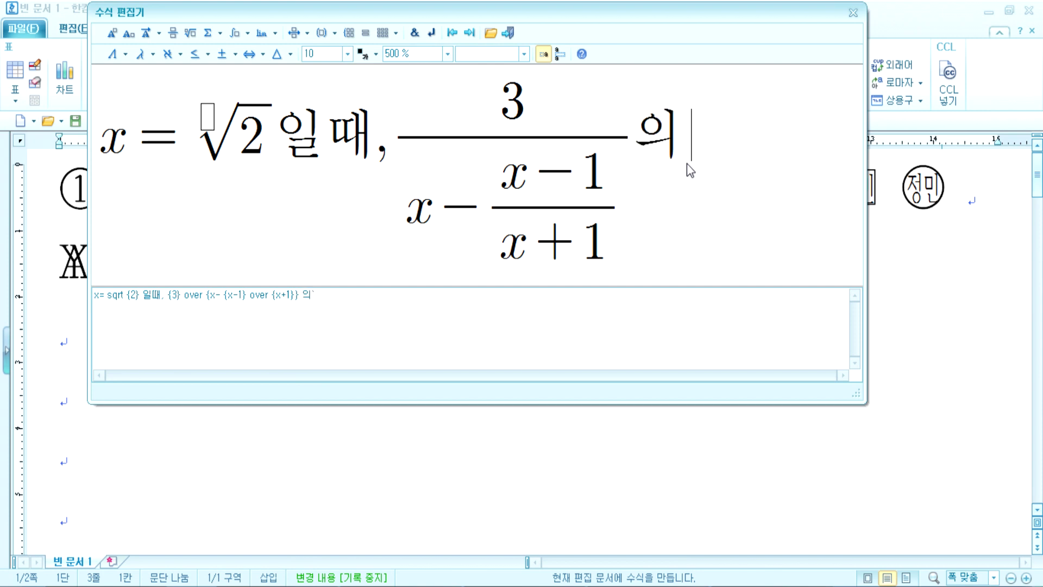
type("값은?")
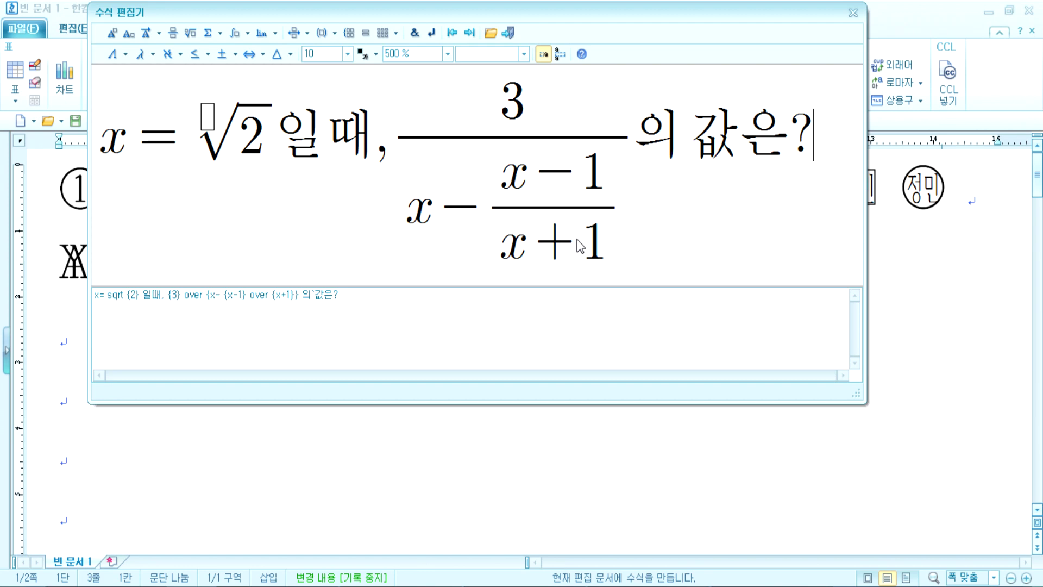
left_click(509, 40)
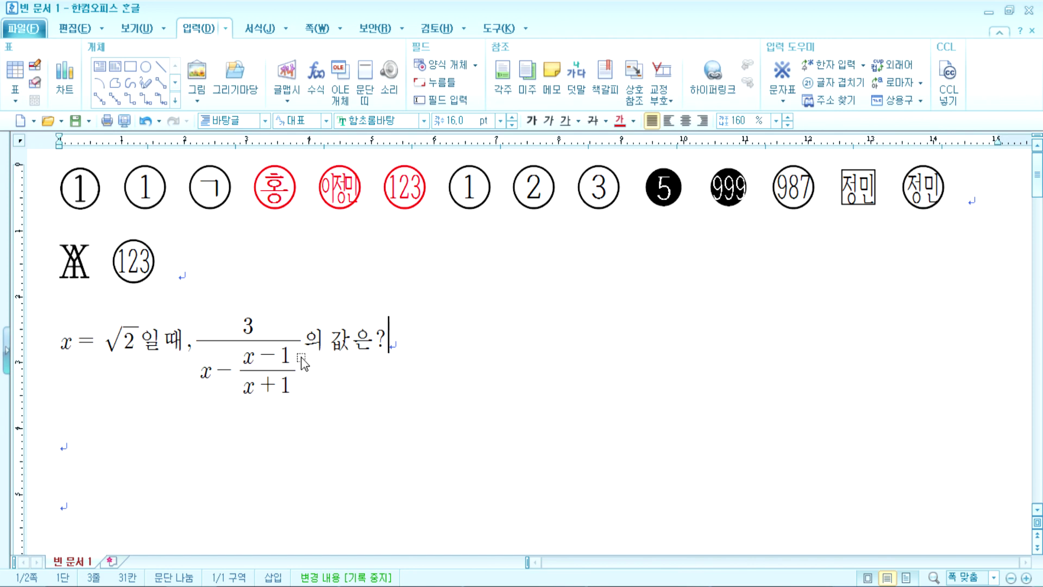
Step: Reopen the inserted question formula in the formula editor
left_click(357, 429)
scroll(254, 368, "down", 2)
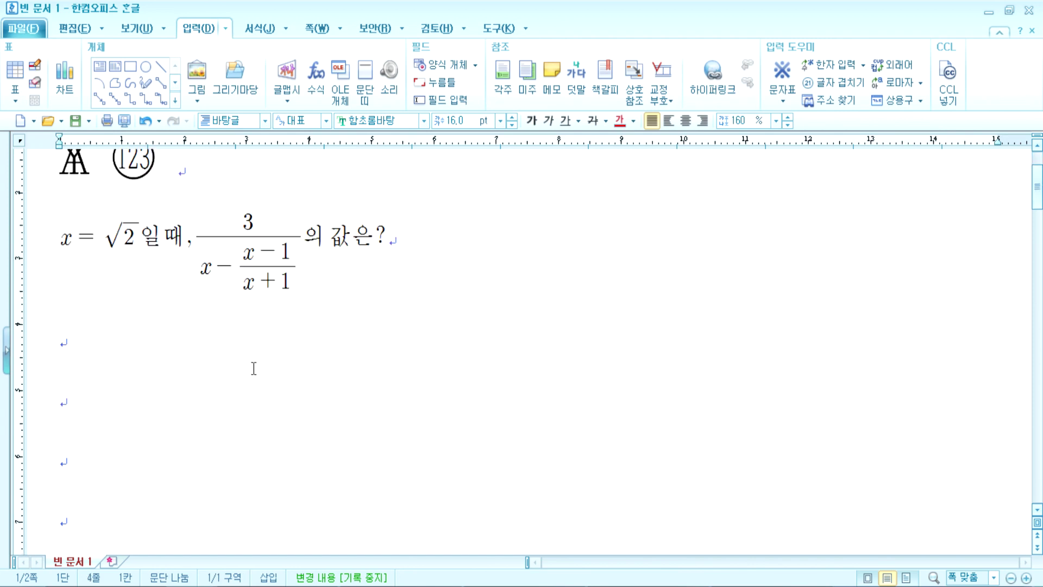
double_click(247, 261)
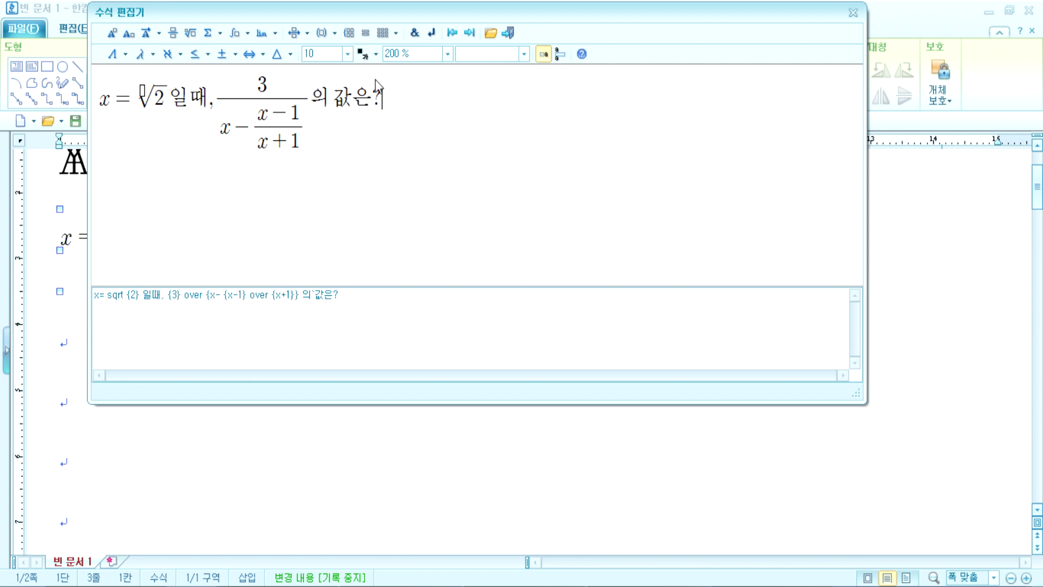
Step: Set the formula preview to 500% and enlarge the editor window
left_click(449, 55)
left_click(412, 126)
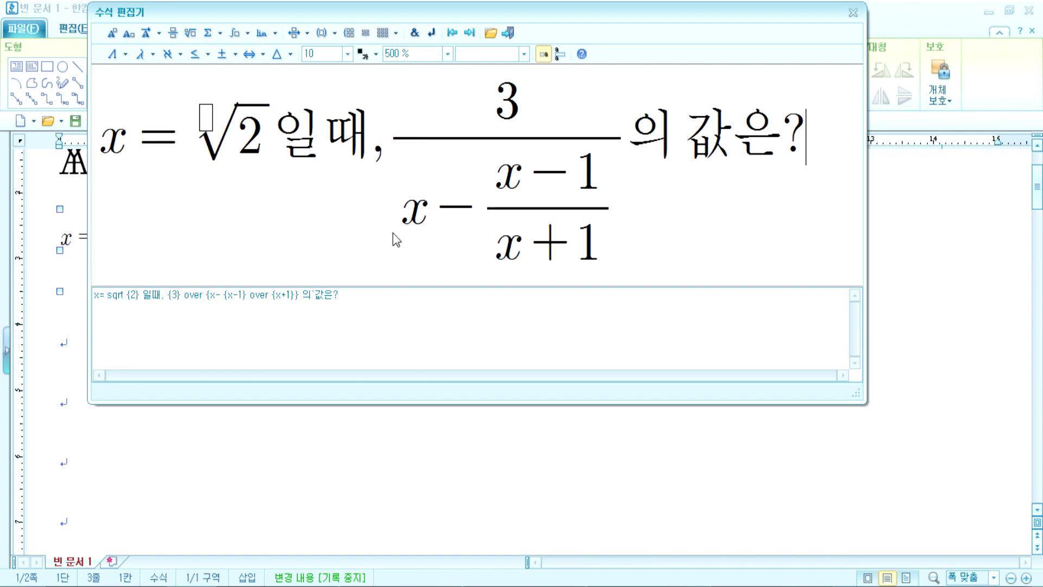
left_click_drag(866, 408, 987, 495)
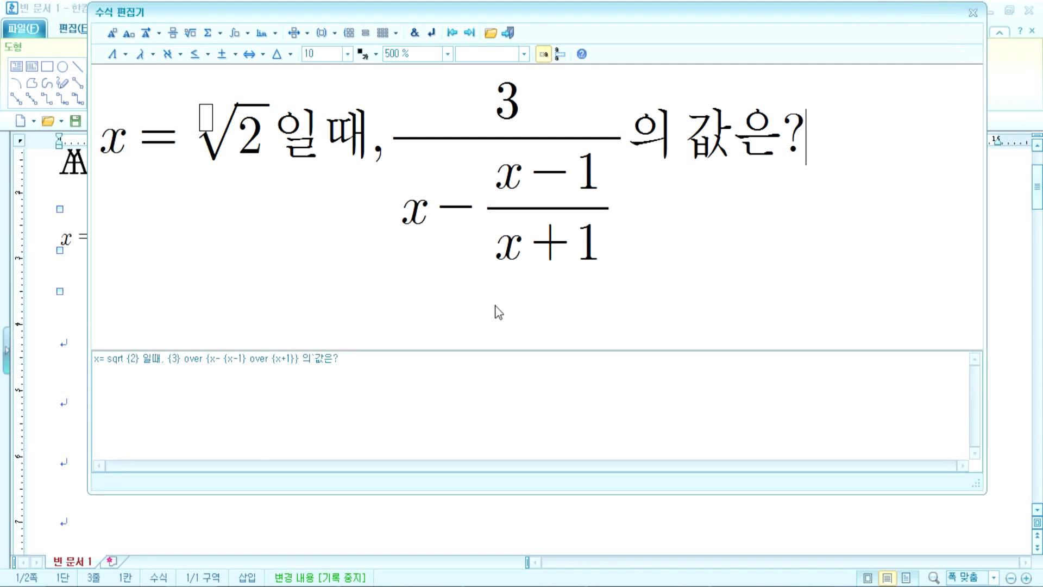
left_click(106, 144)
left_click(797, 148)
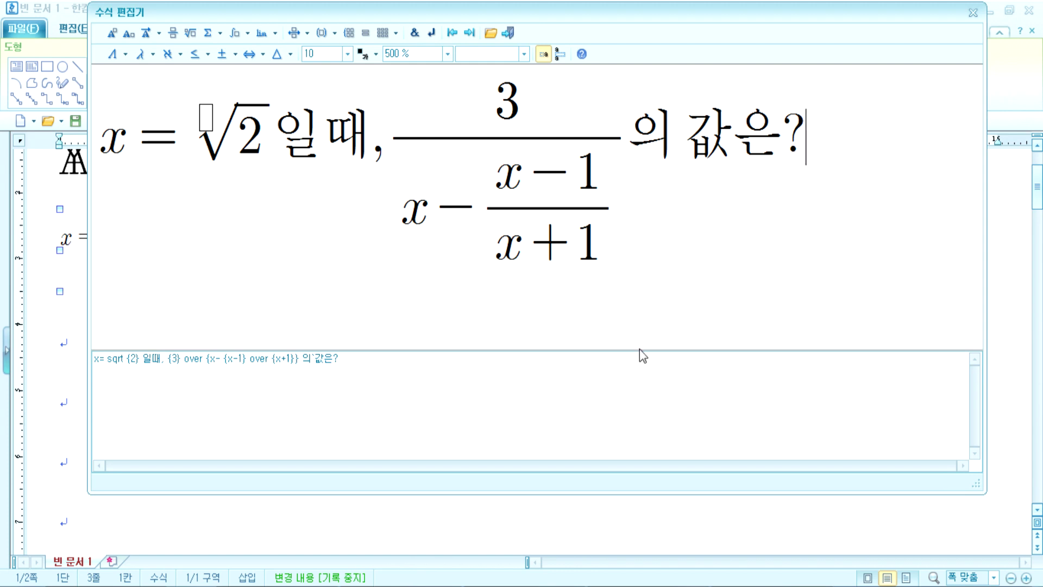
Step: Check the script for x = √2 일때, 3/(x − (x−1)/(x+1)) 의 값은? and insert it into the document
left_click(337, 363)
left_click_drag(337, 362, 373, 357)
left_click(373, 357)
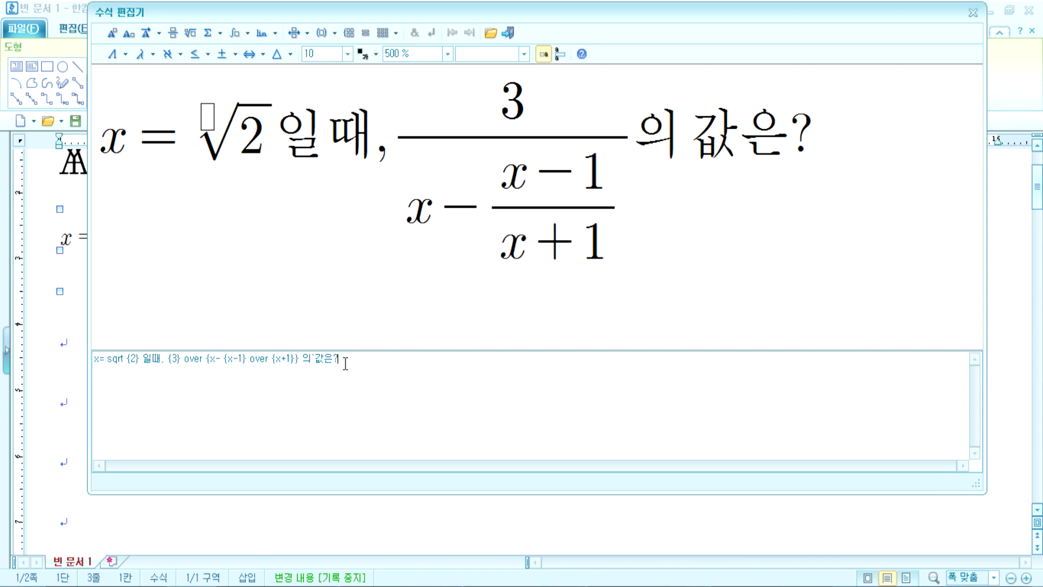
left_click_drag(114, 147, 690, 221)
left_click_drag(351, 361, 87, 356)
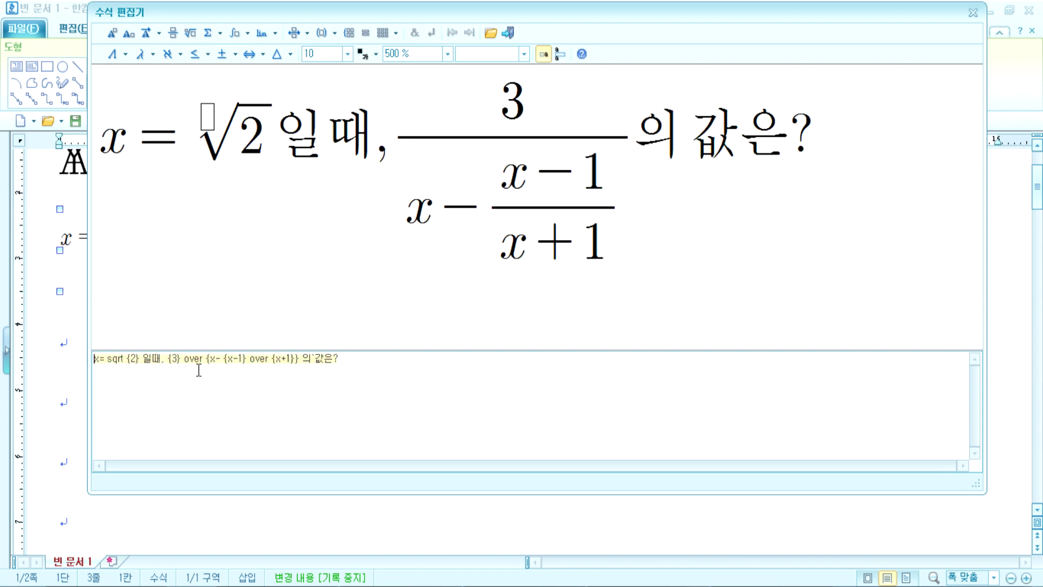
left_click(352, 358)
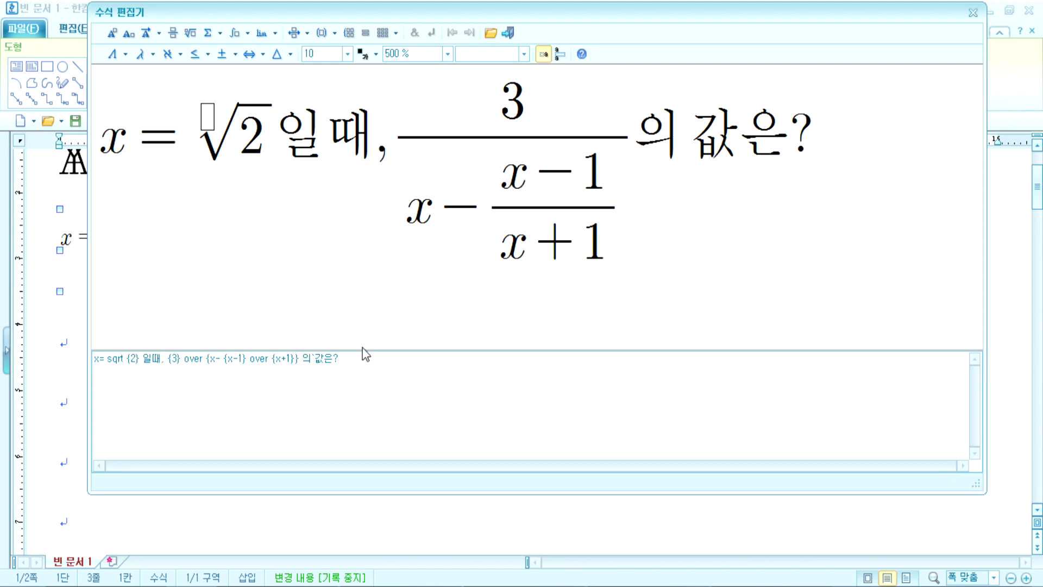
left_click(830, 142)
left_click_drag(380, 15, 334, 14)
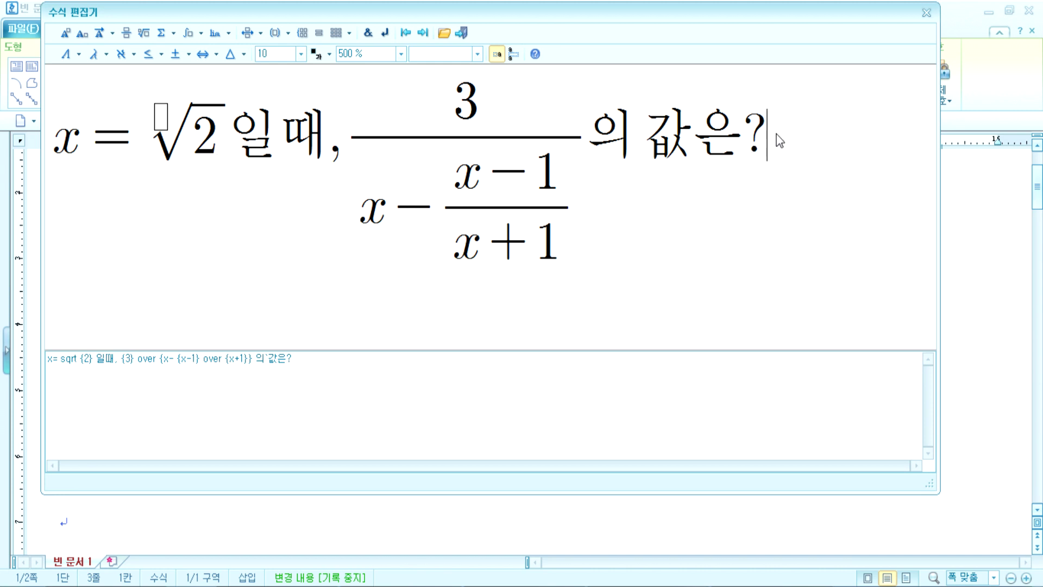
left_click(462, 33)
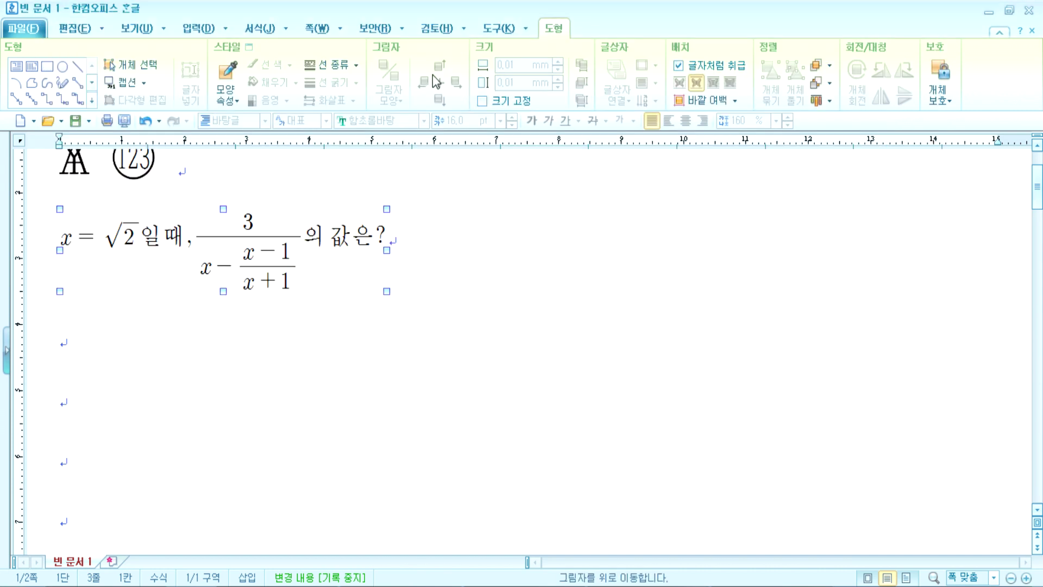
Step: Start a new equation on the empty line below, with the preview at 500%
left_click(134, 335)
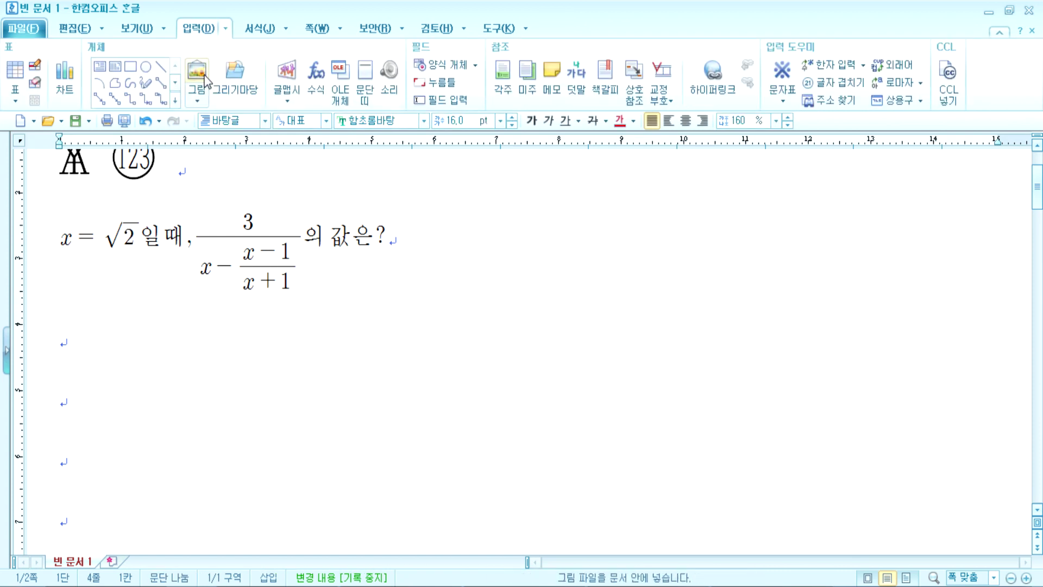
left_click(315, 77)
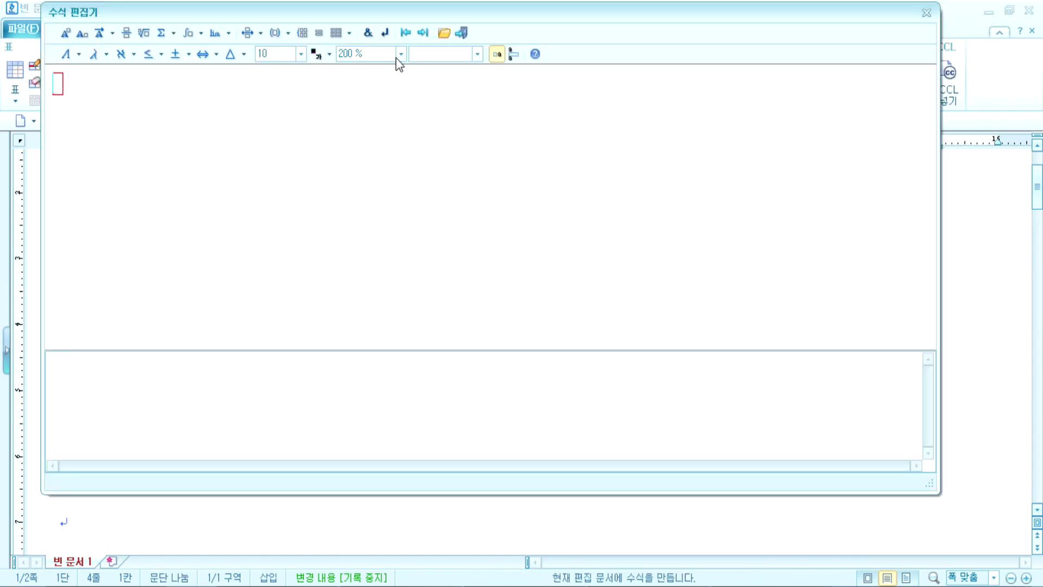
left_click(401, 54)
left_click_drag(188, 16, 202, 39)
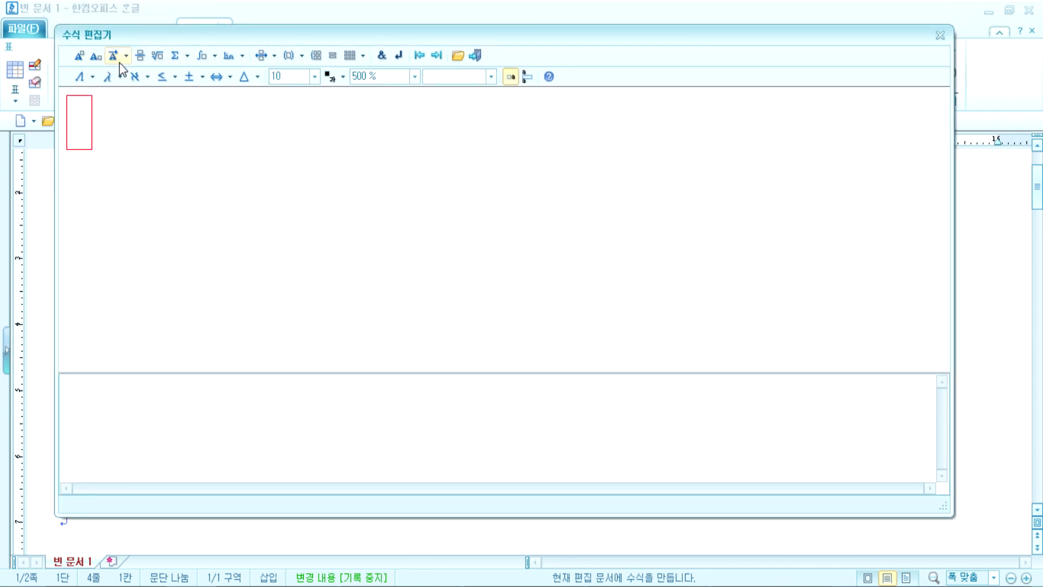
Step: Insert a summation sign with blank upper and lower limits, followed by a small space
left_click(188, 57)
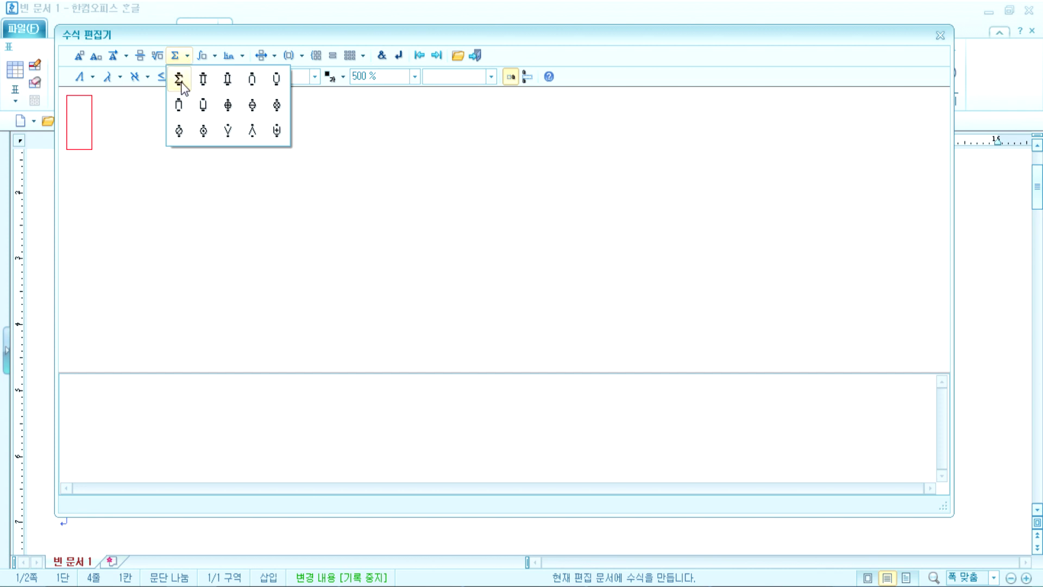
left_click(178, 79)
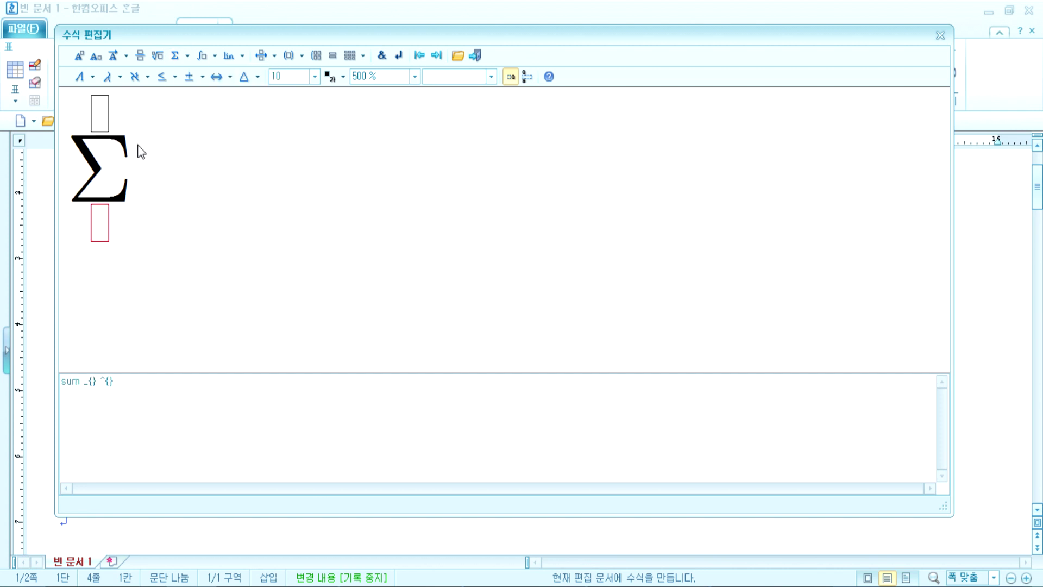
left_click(187, 55)
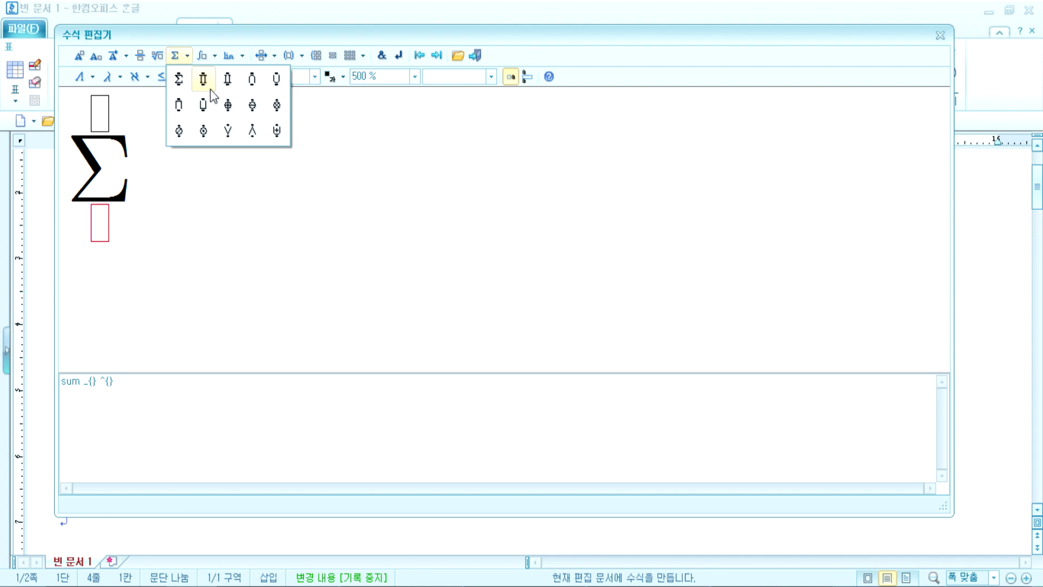
left_click(106, 229)
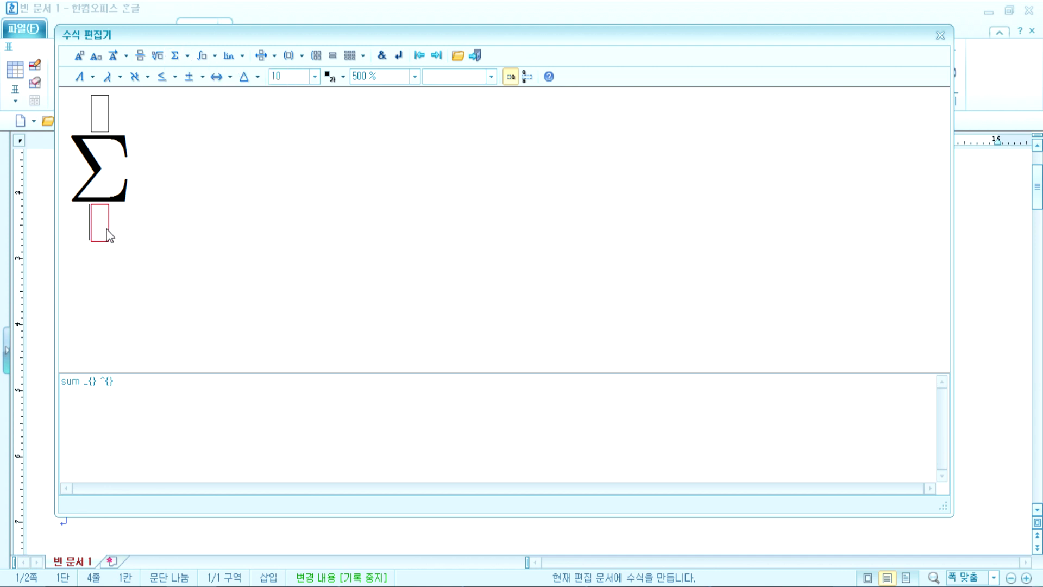
key("Tab")
key("Tab")
type("`")
Step: Add a limit as n → ∞ after the summation, followed by a space
left_click(242, 56)
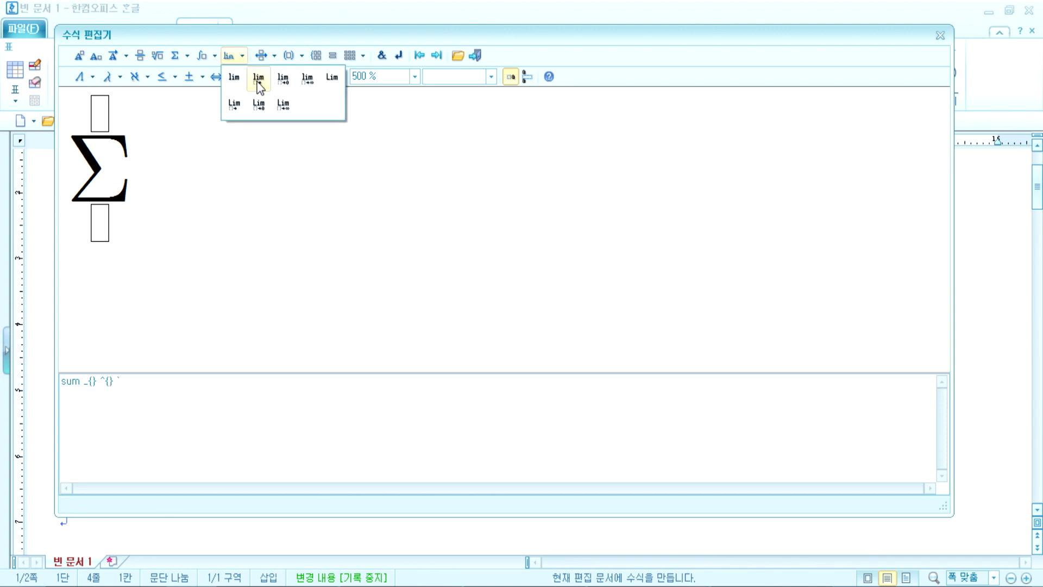
left_click(282, 107)
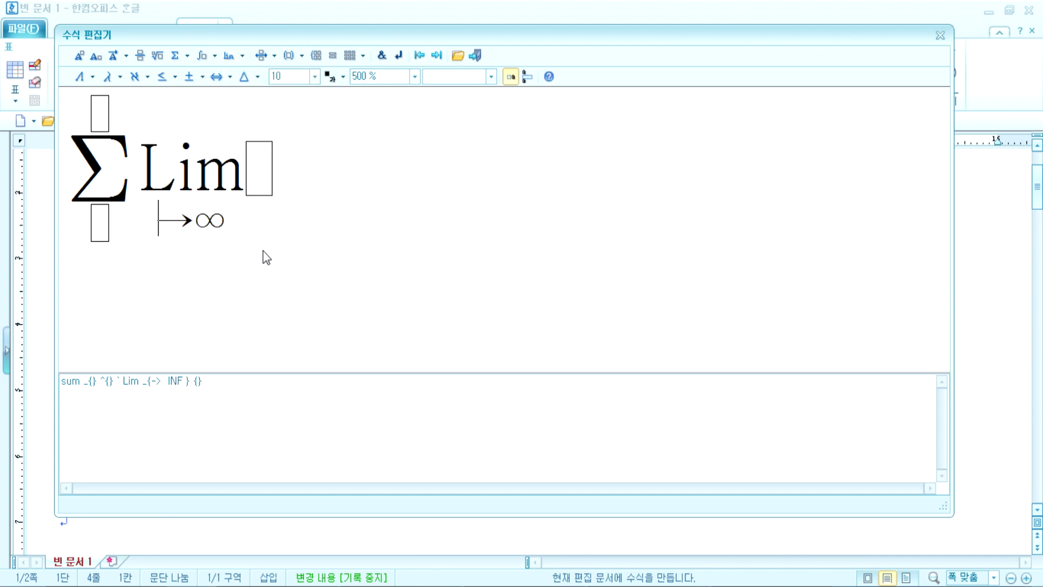
type("b")
key("BackSpace")
type("n")
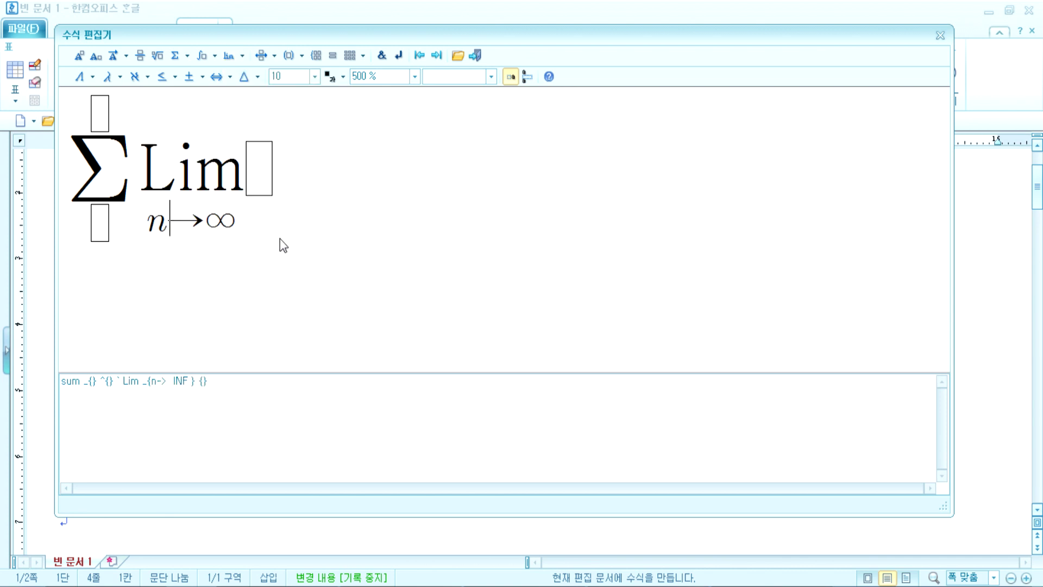
key("Right")
key("Right")
key("Right")
key("Right")
type("`")
Step: Insert an integral with empty limits and add a space inside its body
left_click(214, 57)
left_click(205, 80)
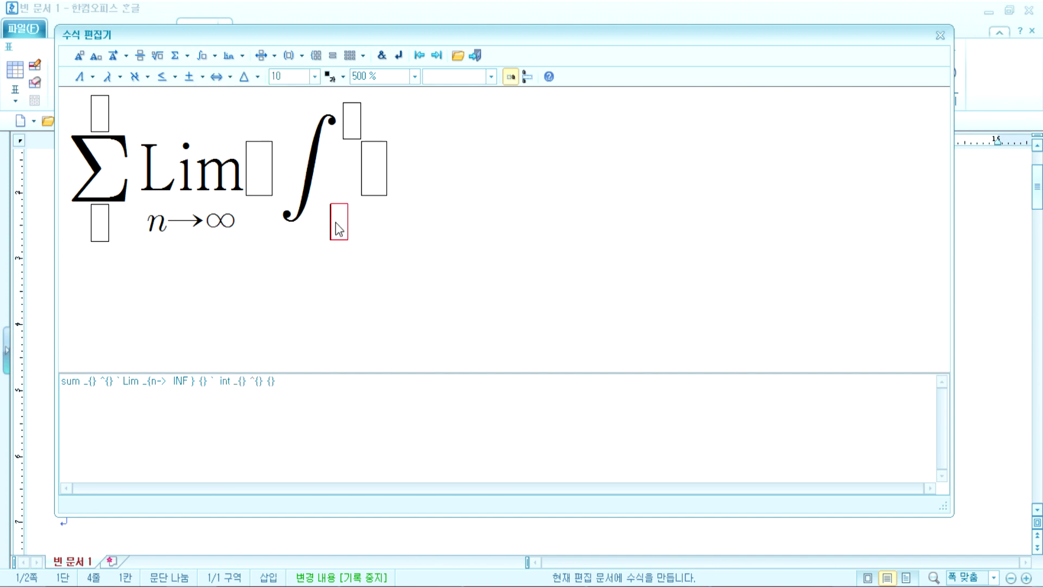
left_click(384, 165)
type("`")
left_click(188, 57)
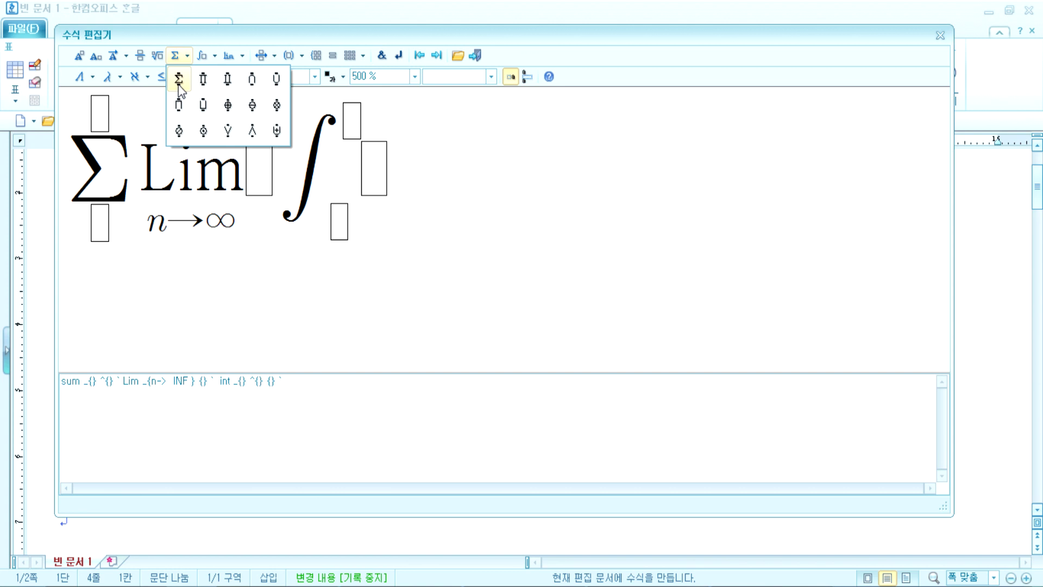
left_click(155, 55)
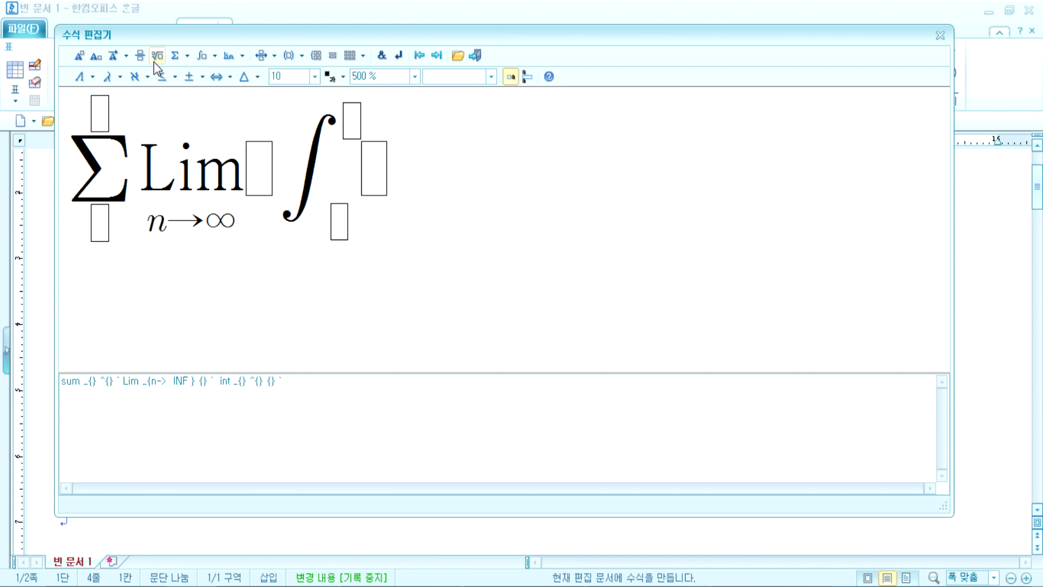
Step: Add the Greek letters Α, Ω and θ after the integral
left_click(93, 80)
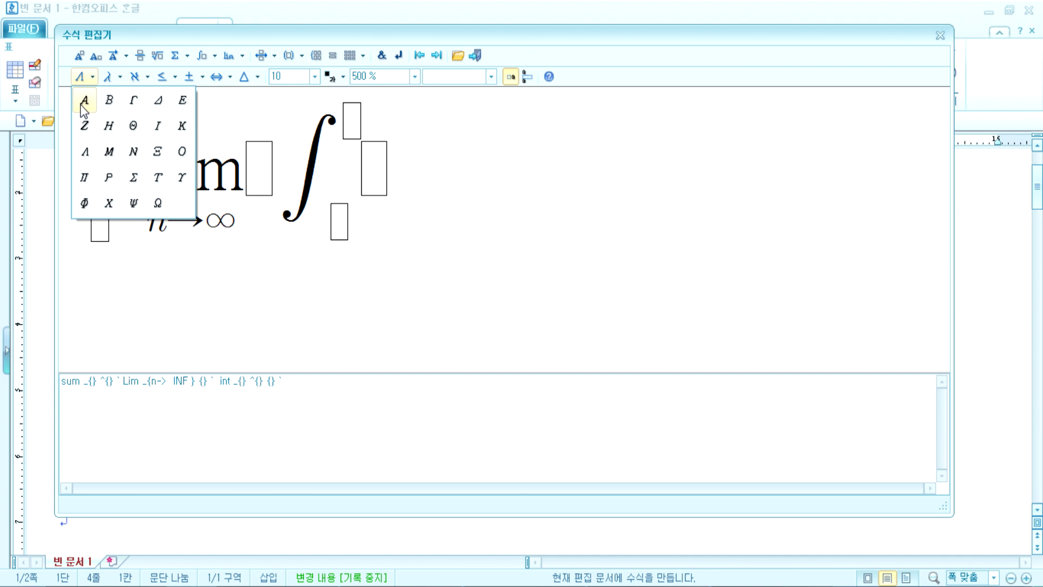
left_click(85, 100)
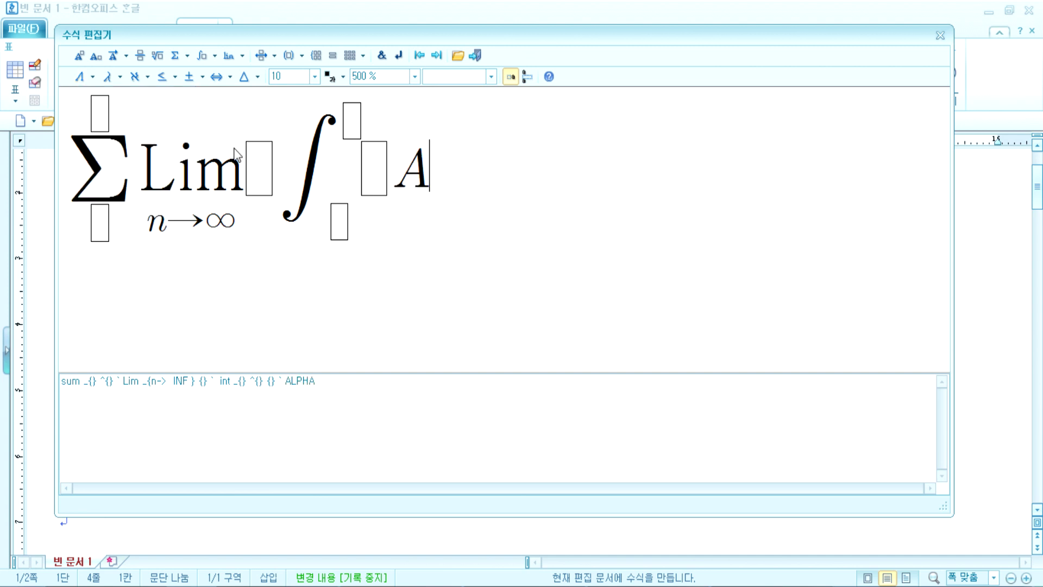
left_click(97, 81)
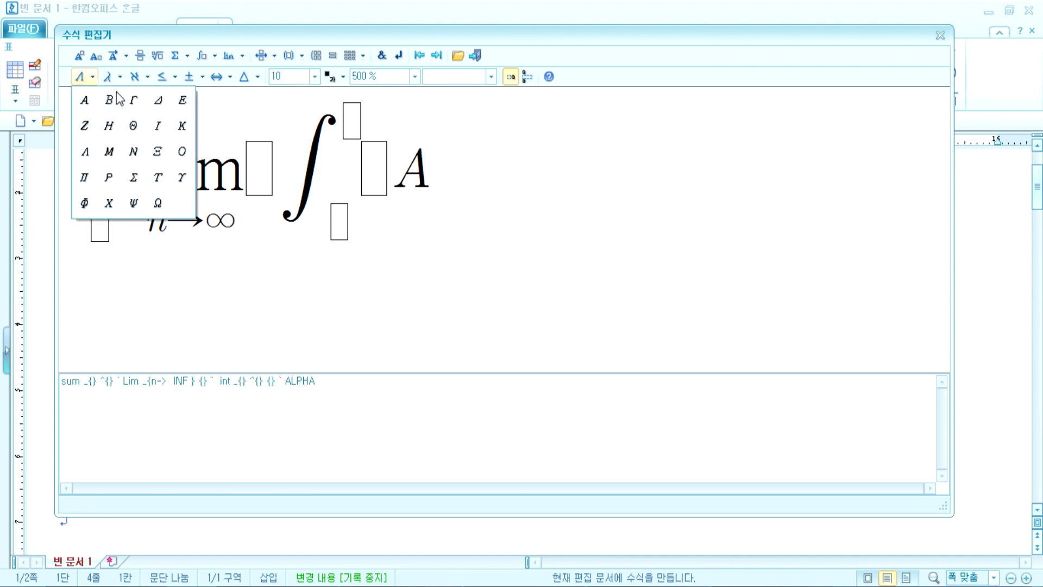
left_click(336, 209)
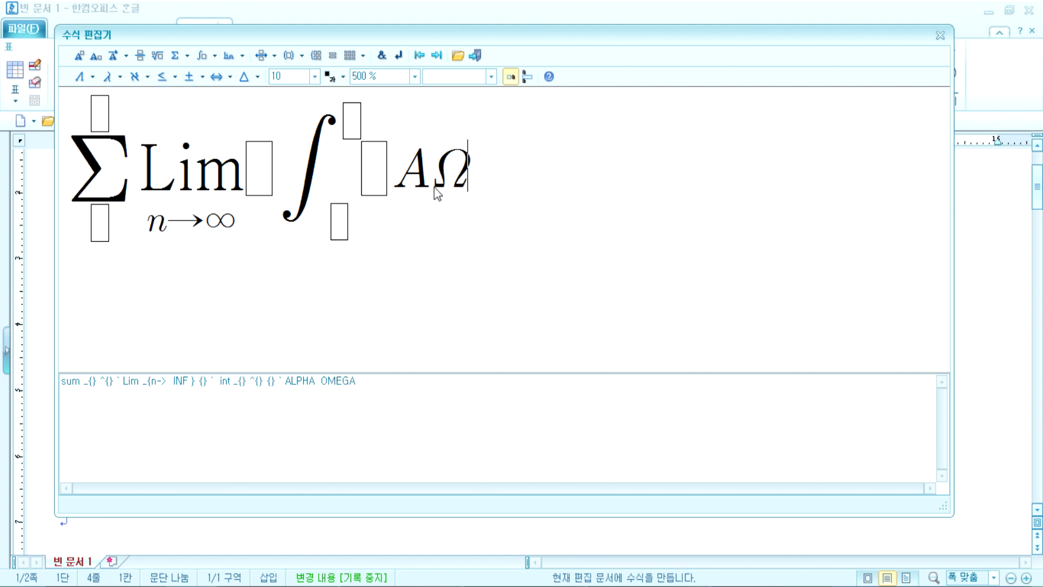
left_click(120, 78)
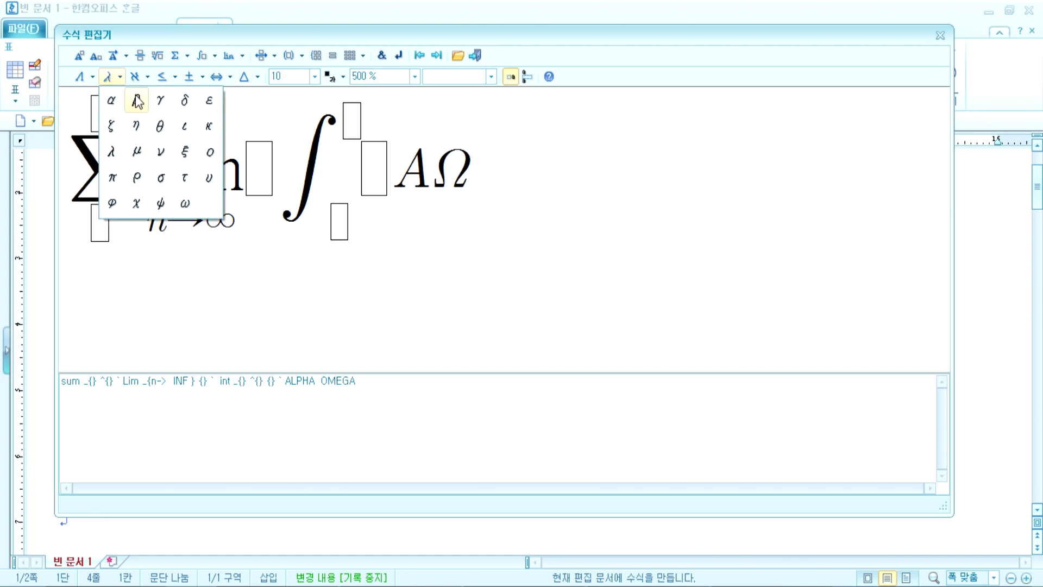
left_click(159, 126)
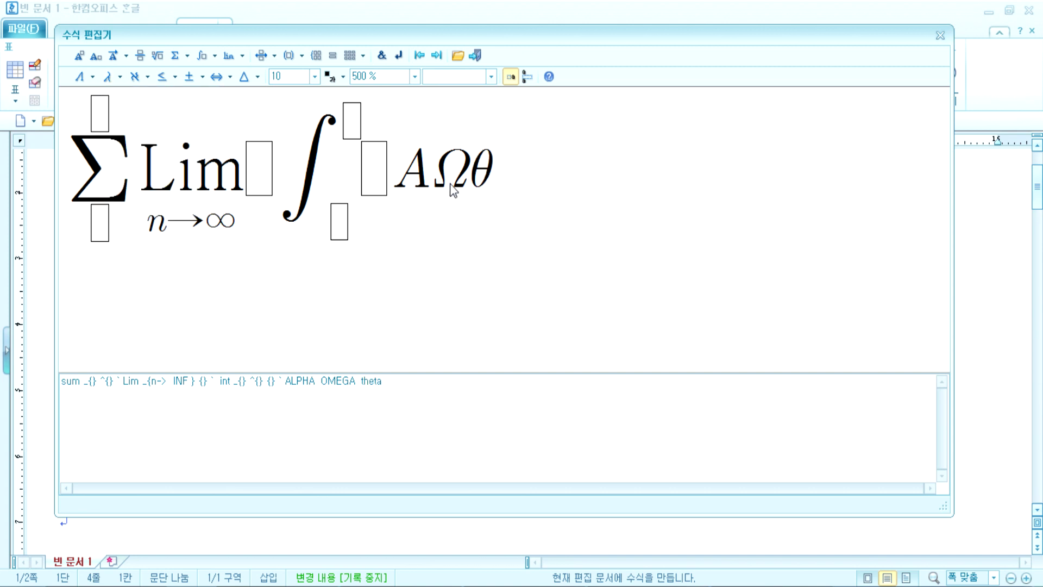
Step: Add β after θ, then the capital letter Λ
left_click(481, 177)
left_click(488, 171)
left_click(118, 79)
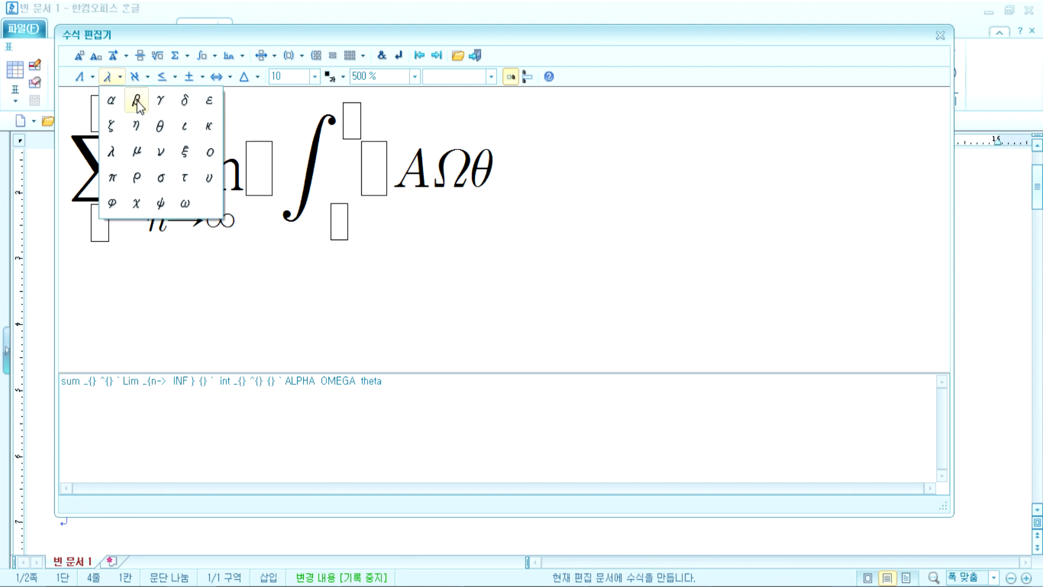
left_click(137, 100)
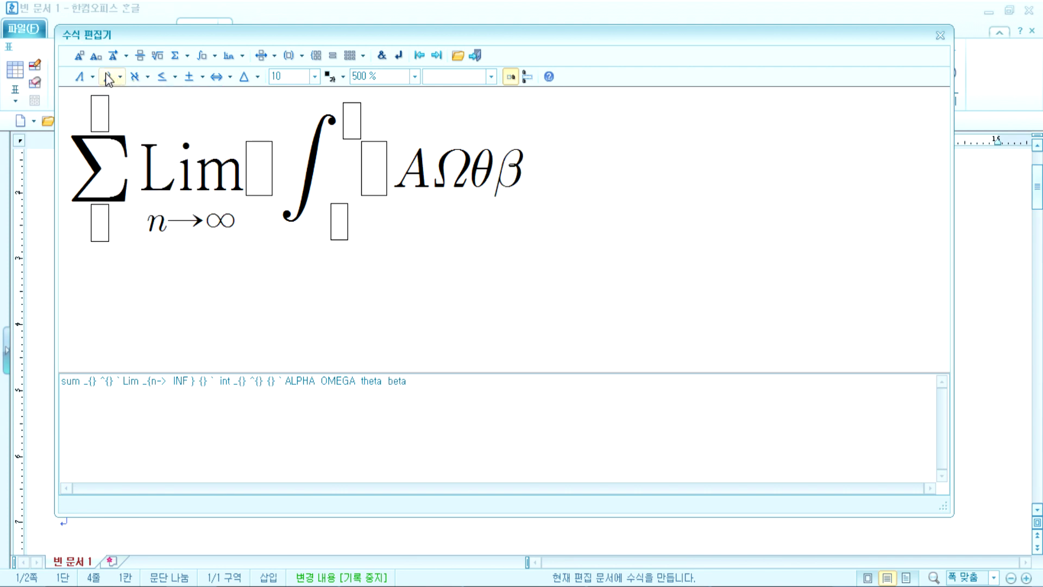
left_click(82, 77)
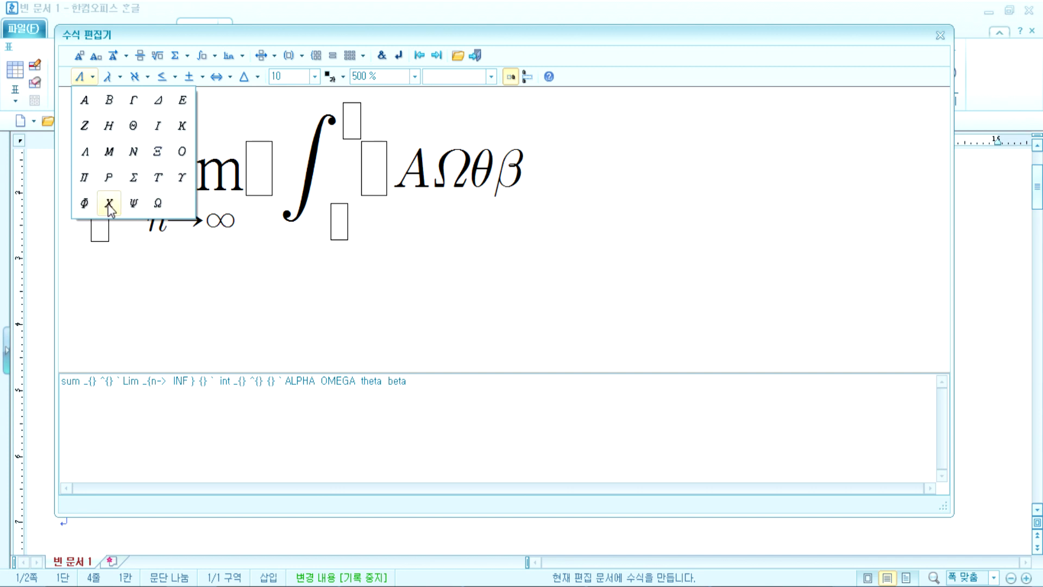
left_click(107, 78)
left_click(107, 78)
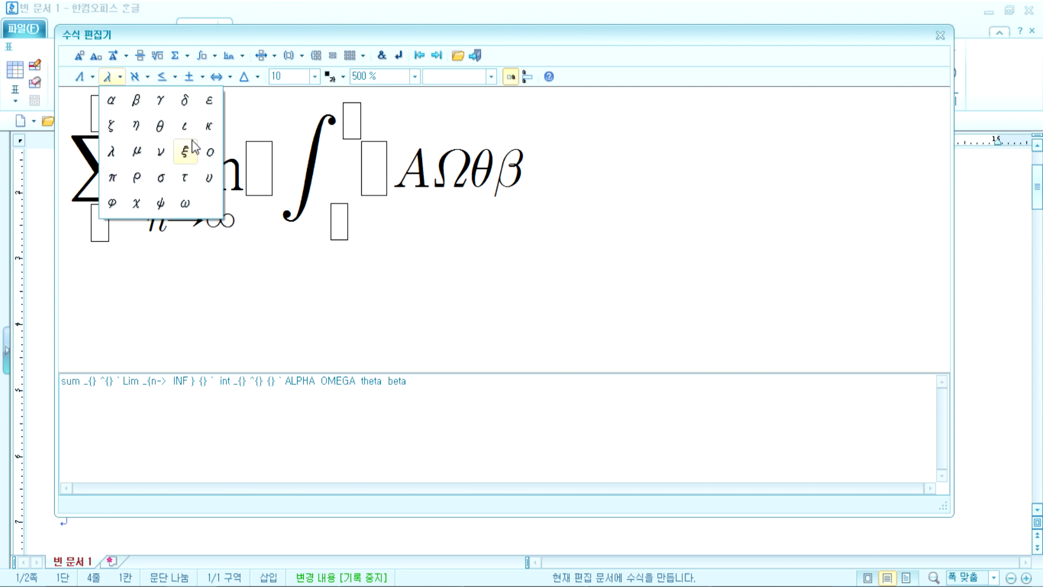
left_click(81, 74)
left_click(101, 82)
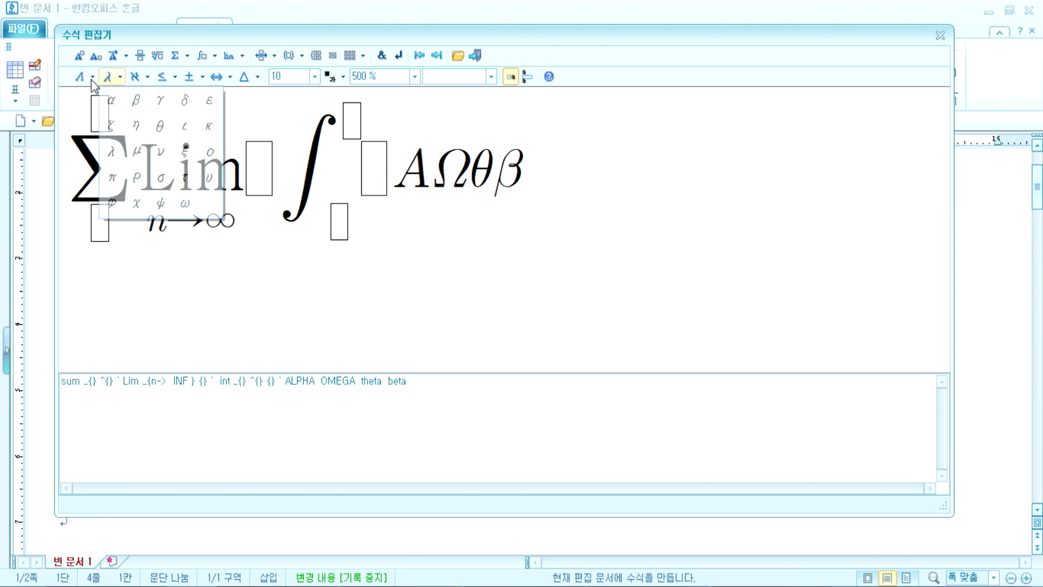
left_click(92, 80)
left_click(91, 79)
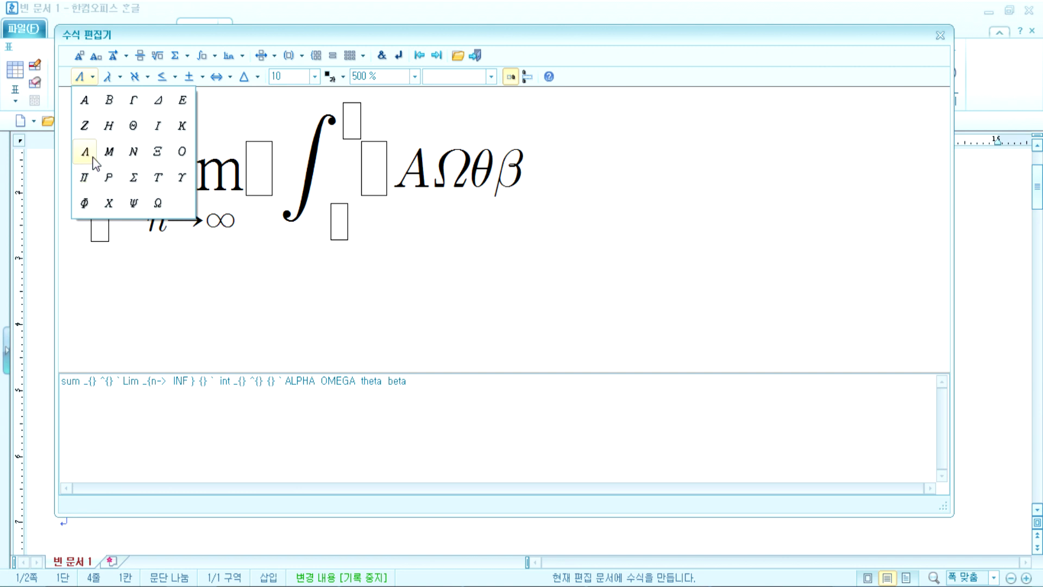
left_click(93, 157)
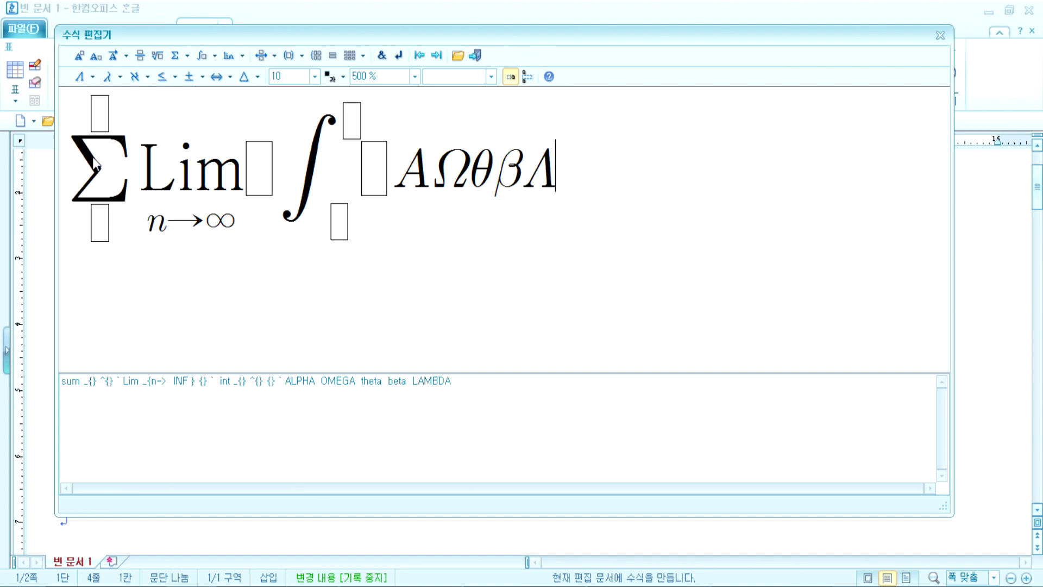
Step: Add the Greek letters Θ, θ, ο and Π to the formula
left_click(93, 79)
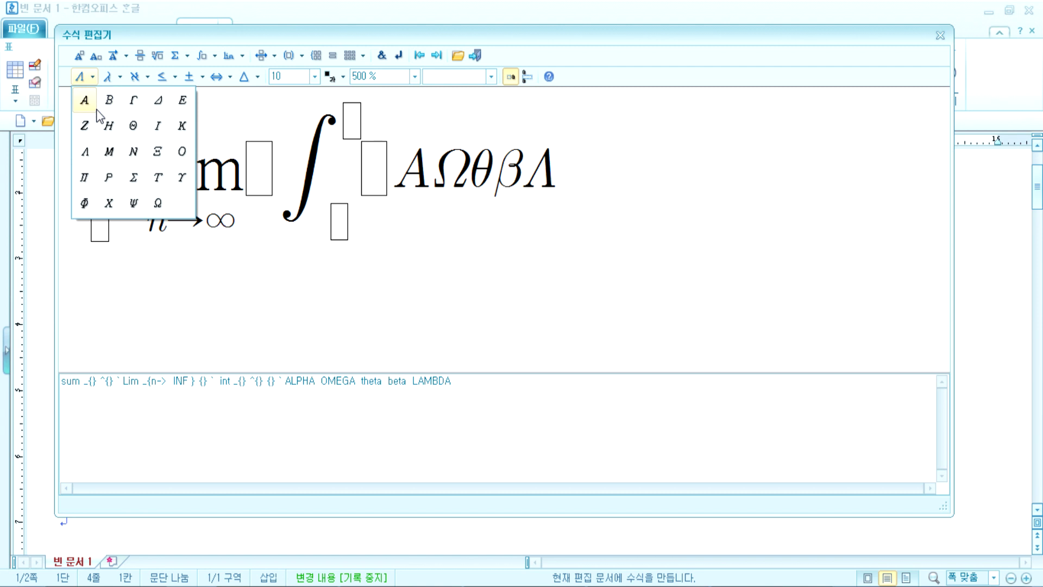
left_click(133, 127)
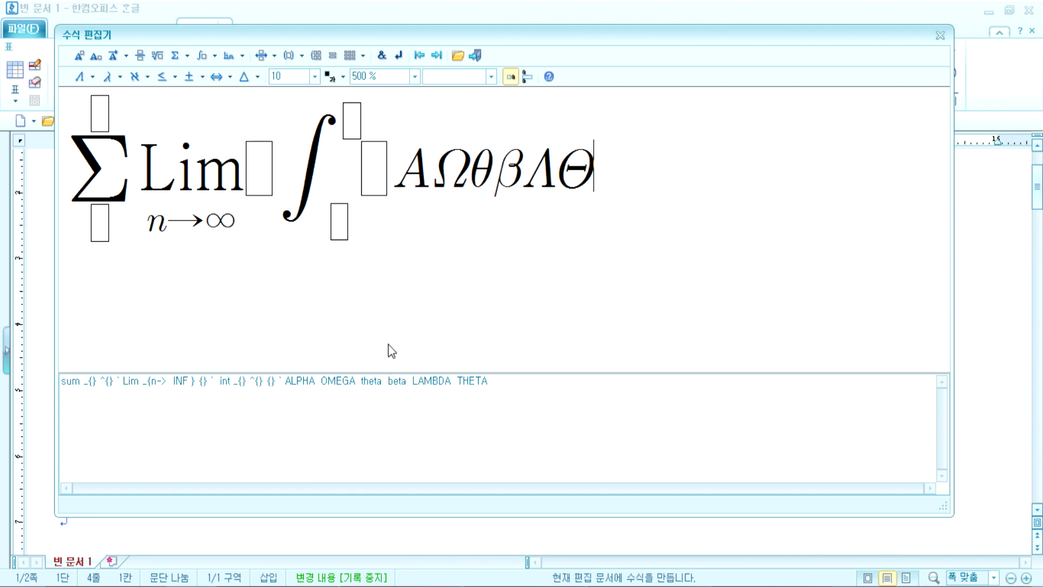
left_click(92, 77)
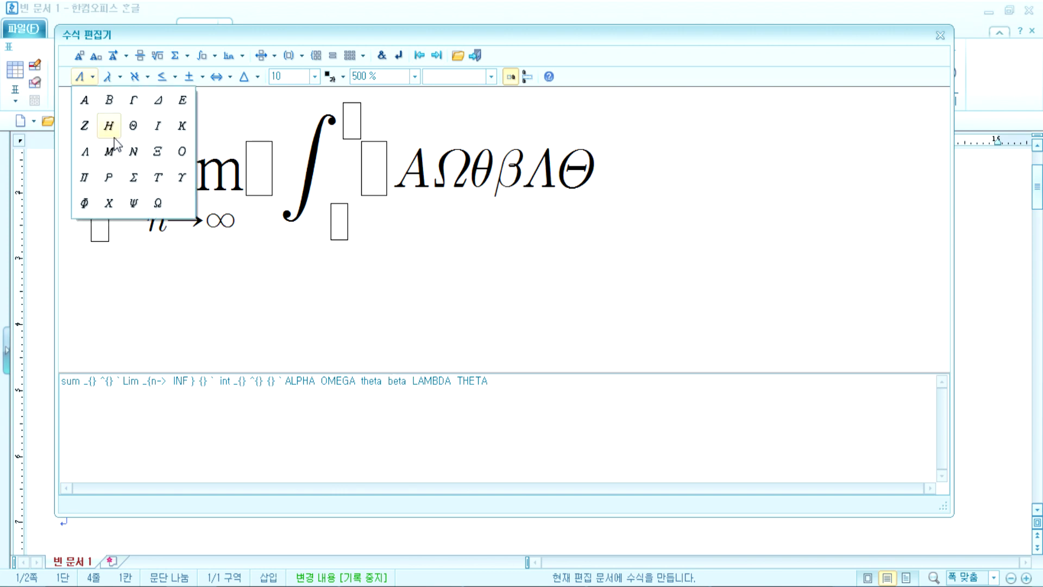
left_click(118, 77)
left_click(118, 78)
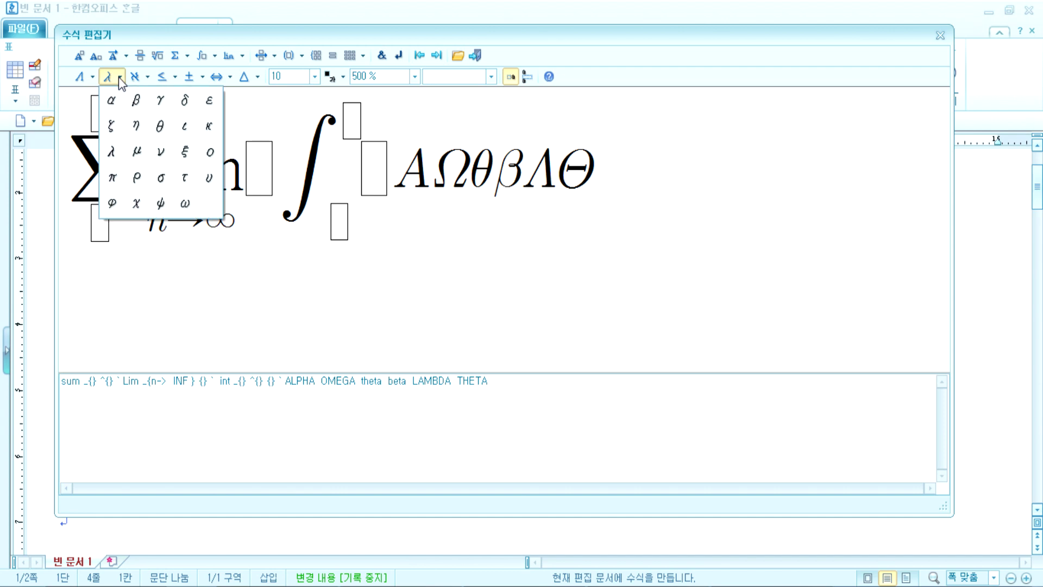
left_click(160, 126)
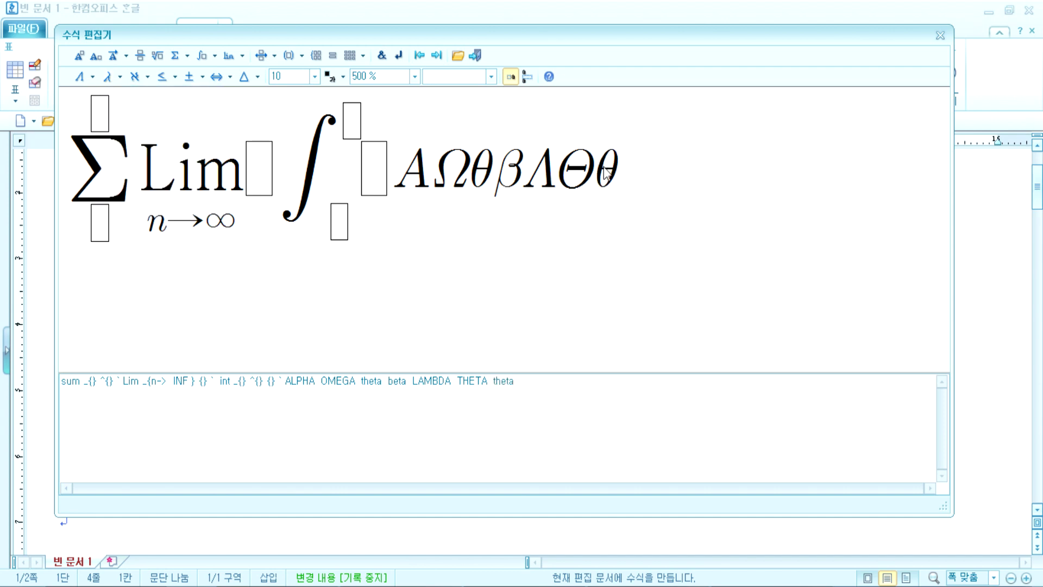
left_click(118, 76)
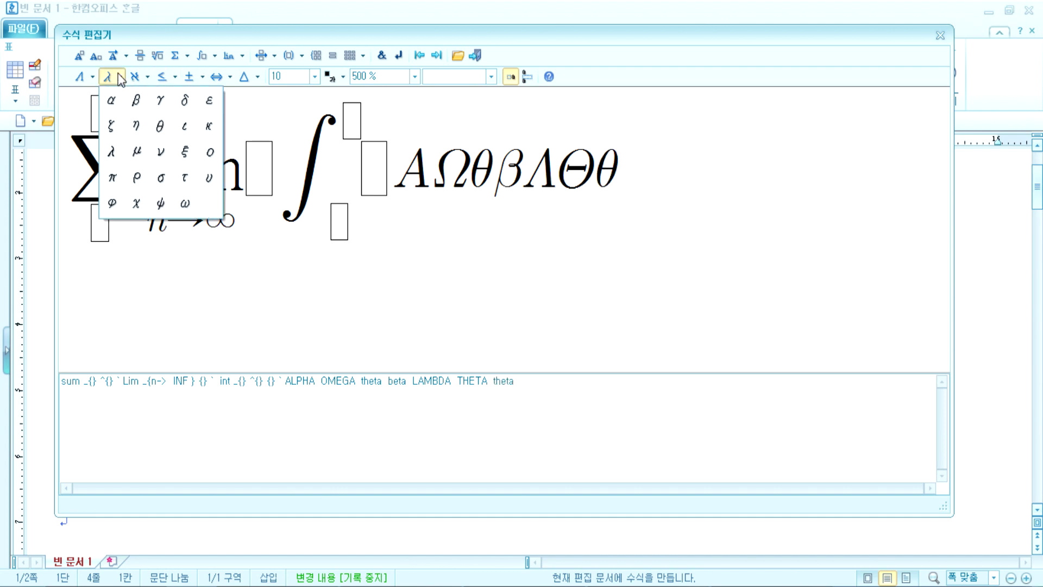
left_click(209, 154)
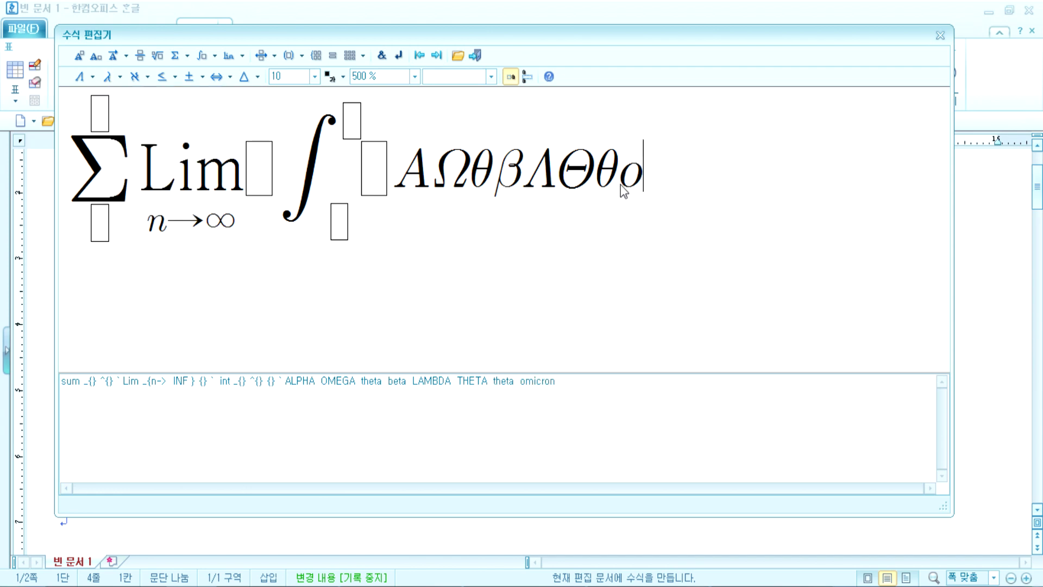
left_click(93, 76)
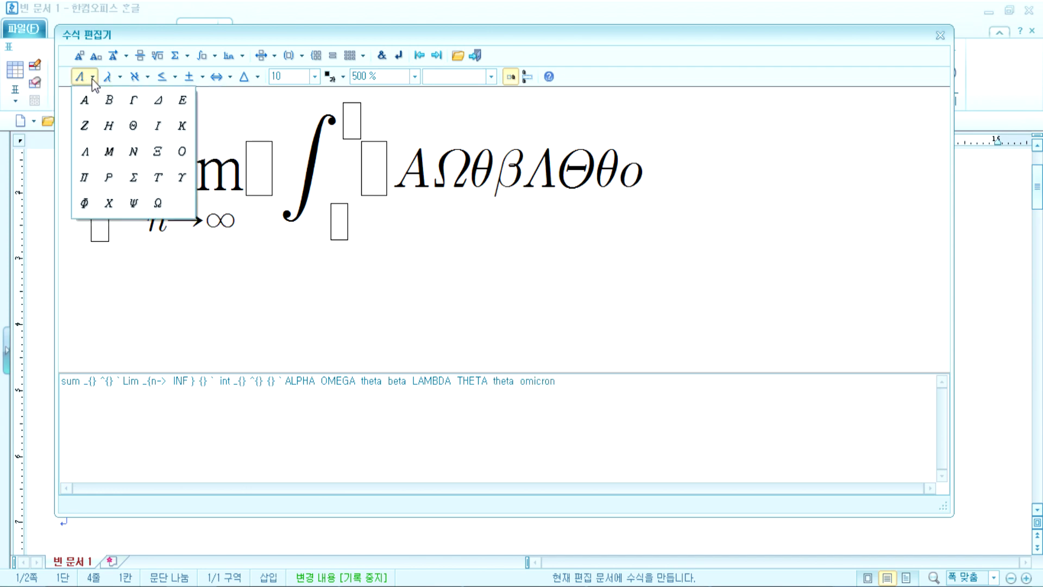
left_click(84, 177)
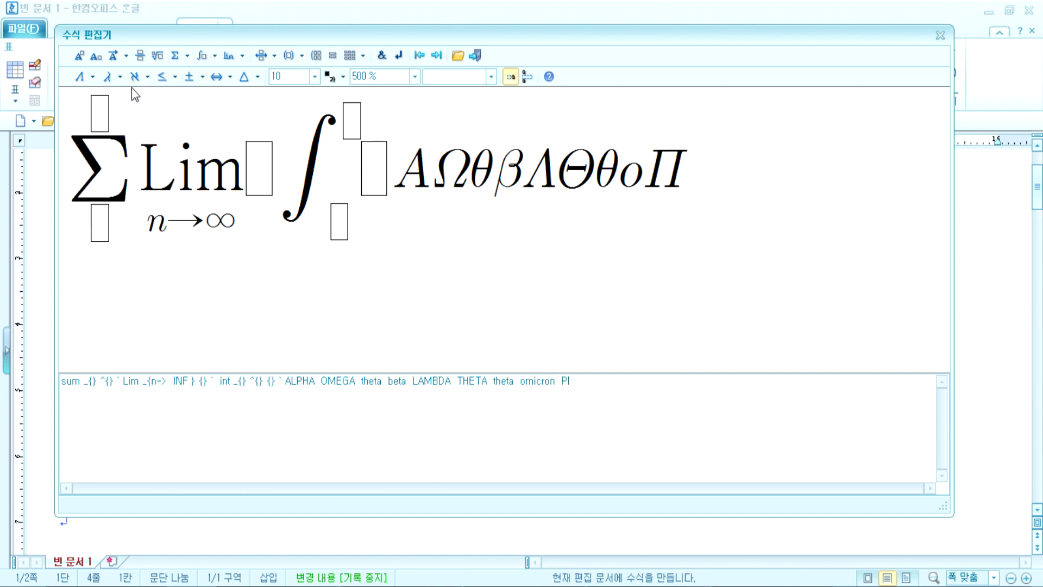
Step: Add × and ≥ to the formula, then close the equation editor with Esc
left_click(201, 78)
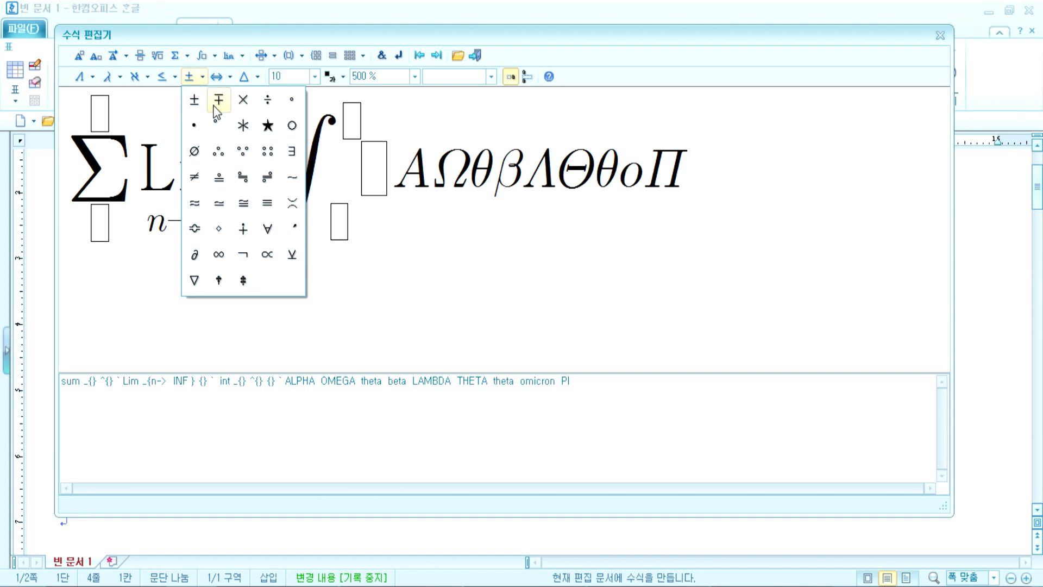
left_click(243, 101)
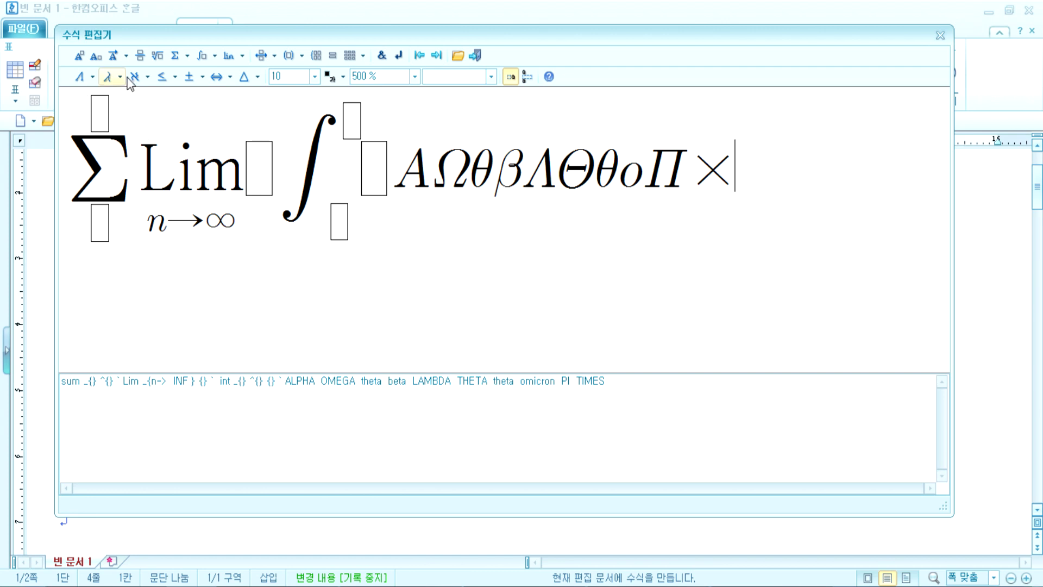
left_click(175, 77)
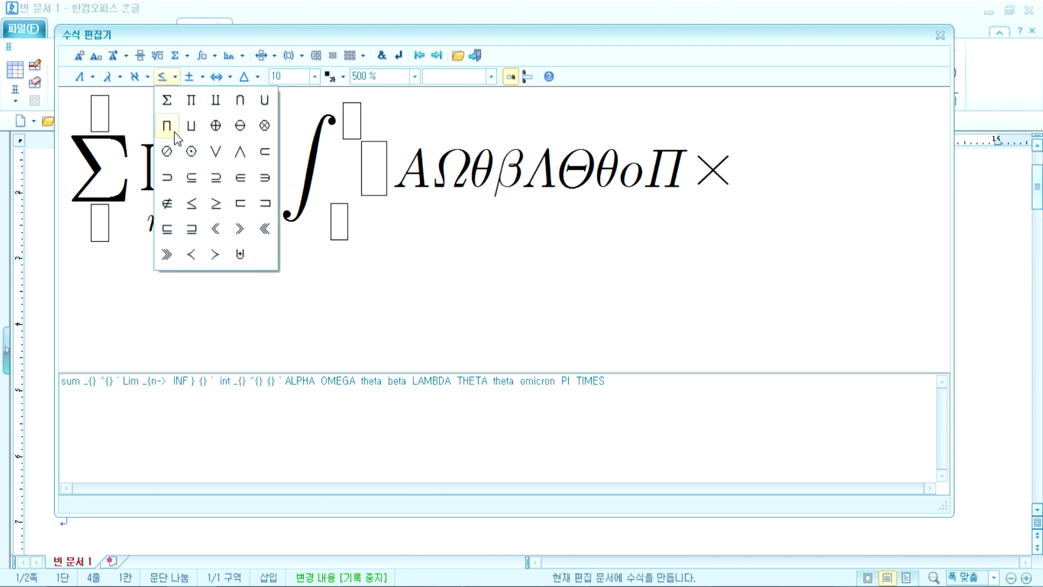
left_click(216, 203)
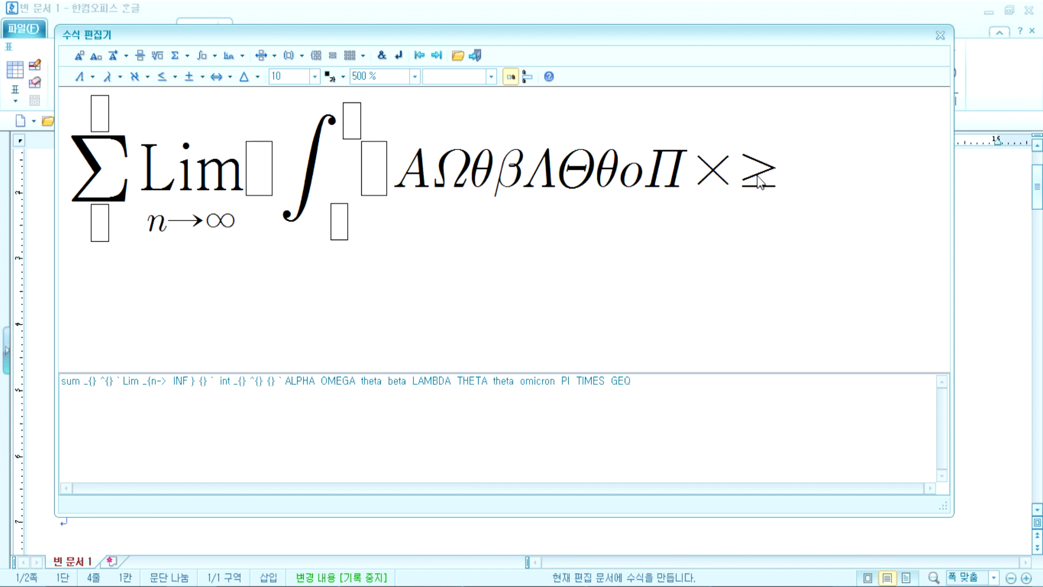
left_click(244, 77)
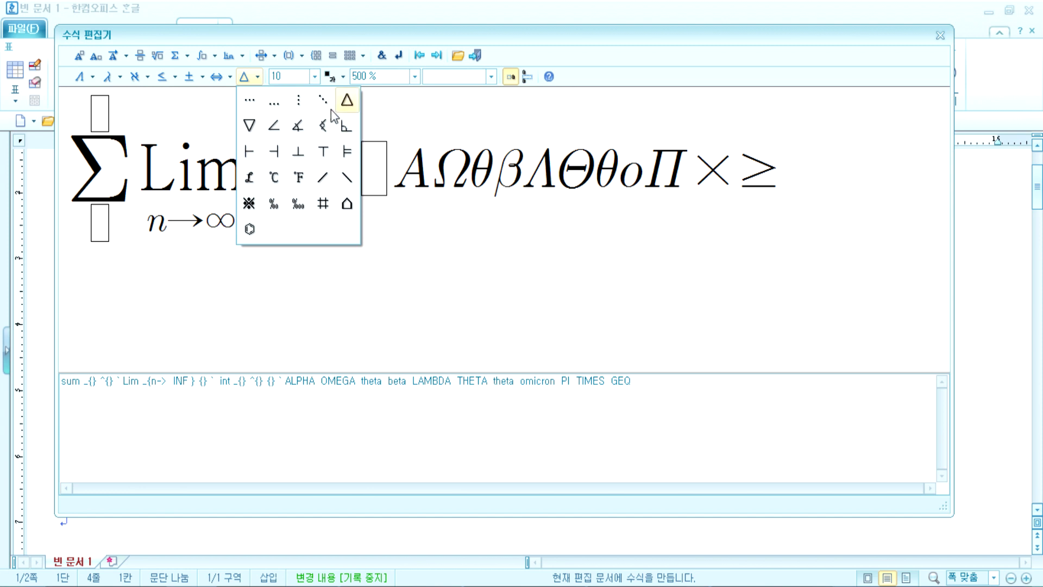
left_click(154, 204)
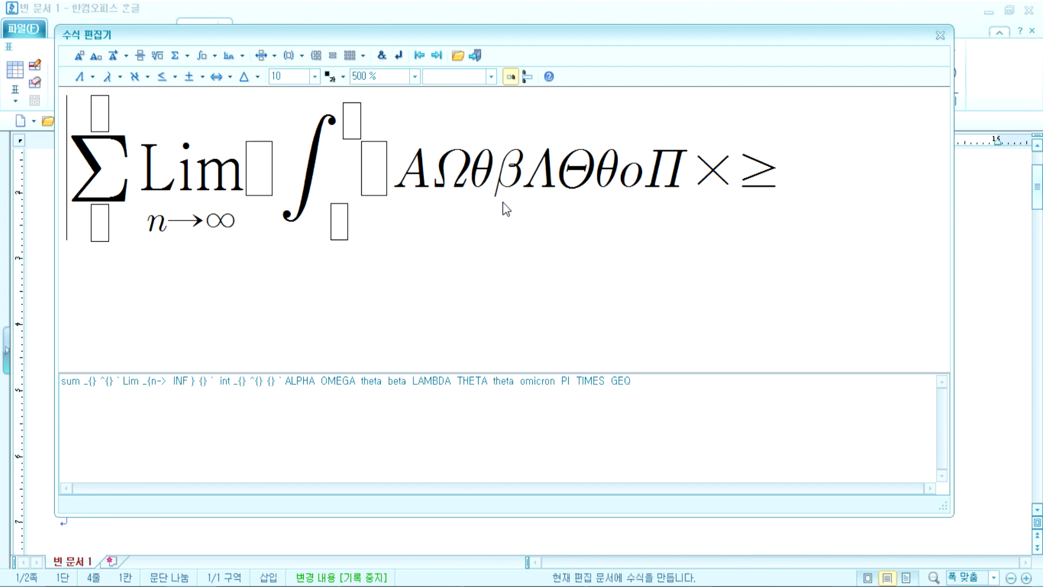
key("Escape")
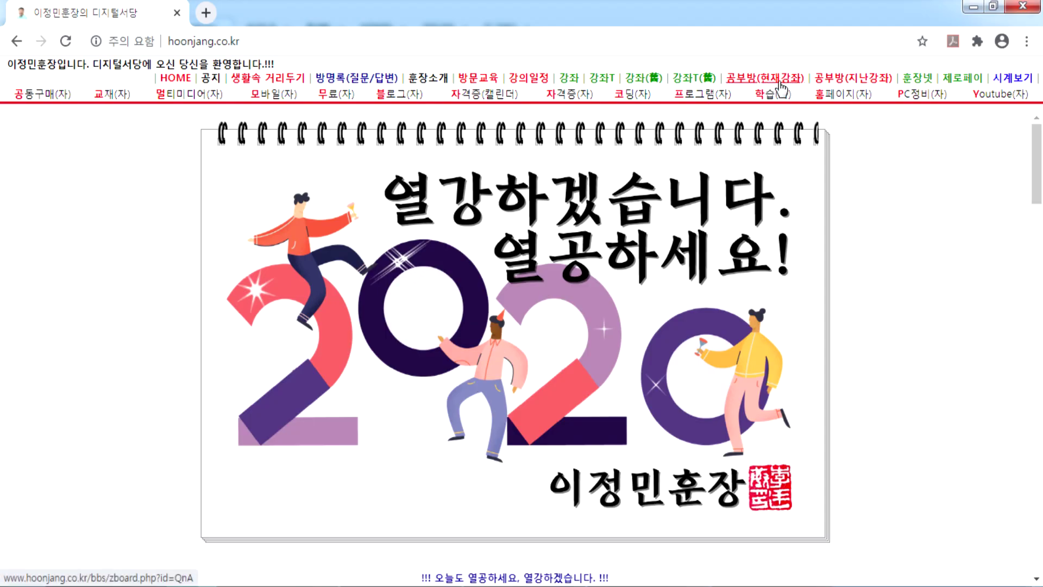
Step: Open the post 한글2010실무향상 01일차 강좌(20200824) from the 공부방(현재강좌) board
left_click(777, 80)
scroll(547, 321, "down", 15)
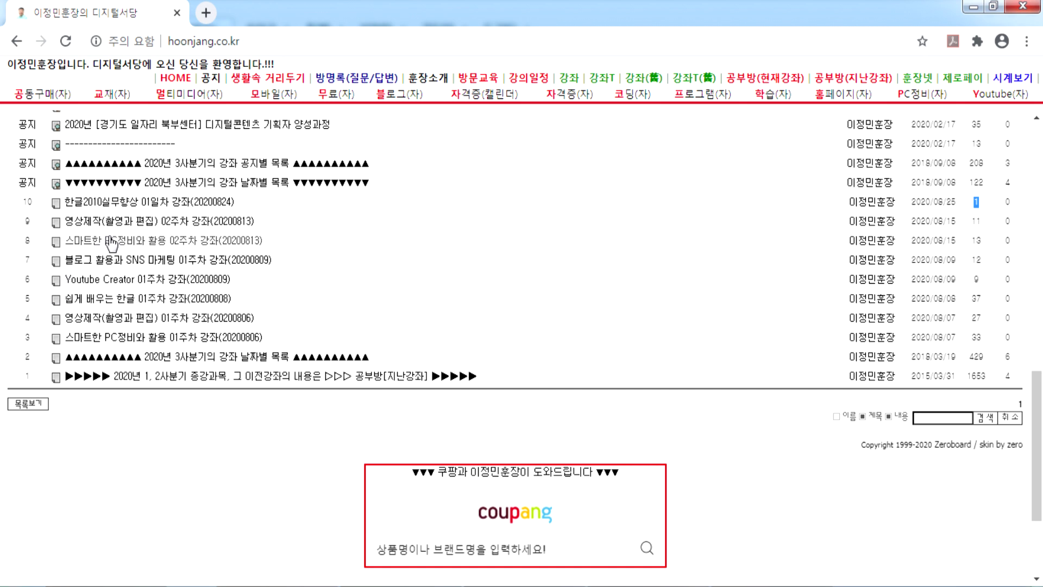
left_click(133, 203)
scroll(216, 359, "down", 6)
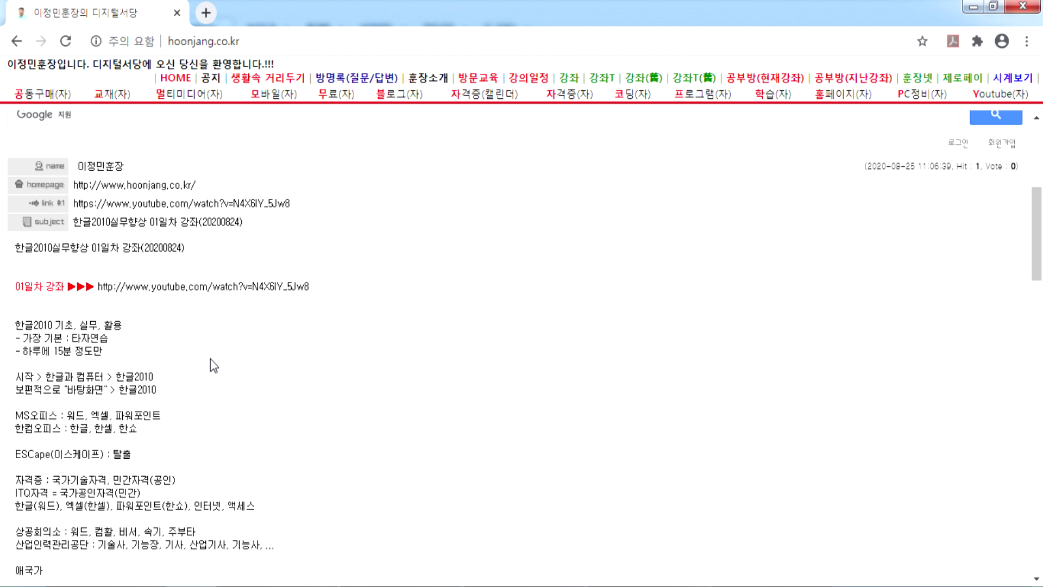
left_click(161, 287)
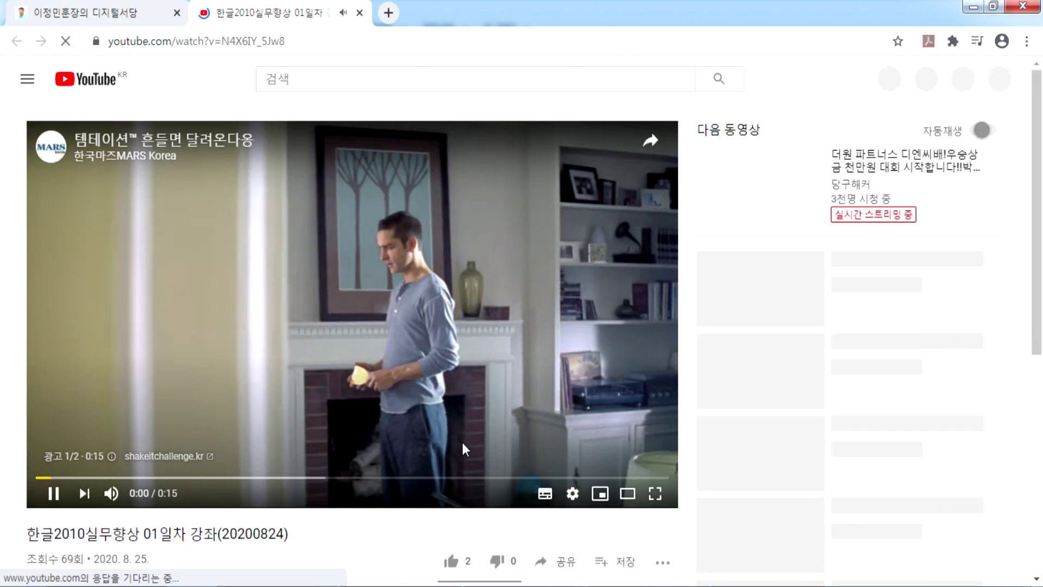
scroll(500, 381, "down", 4)
scroll(583, 329, "up", 3)
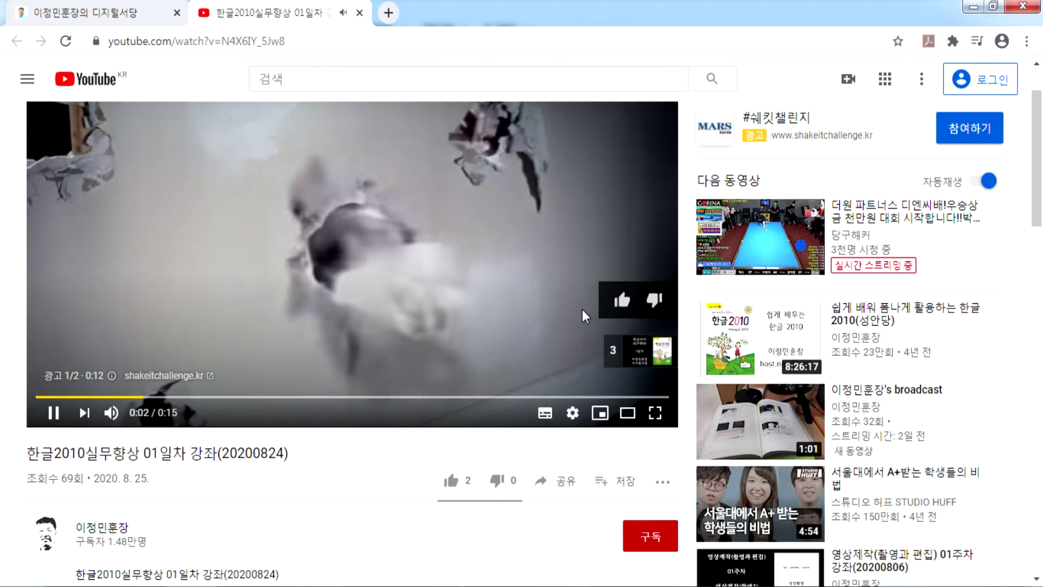
scroll(413, 378, "down", 1)
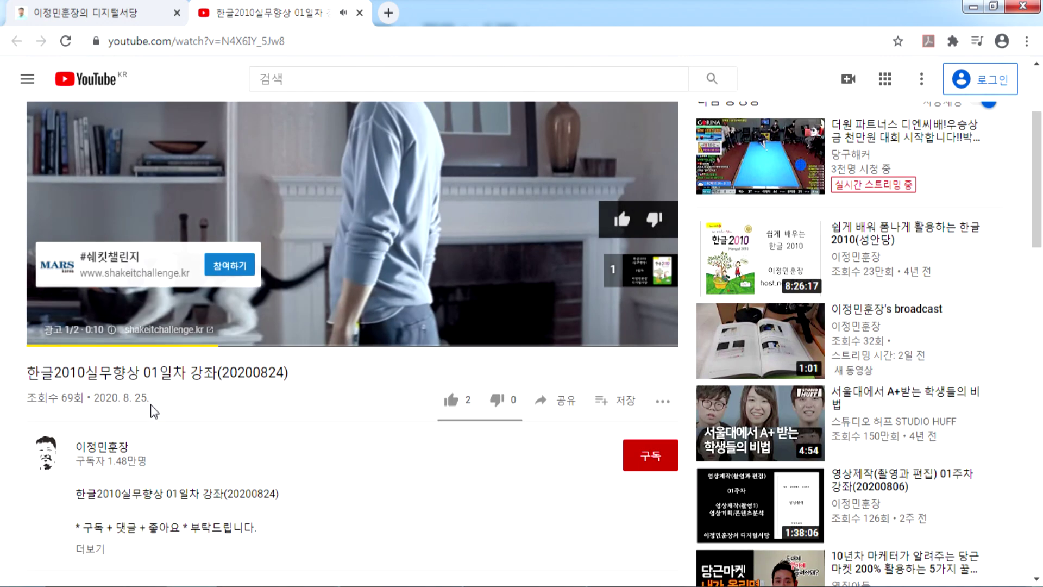
scroll(397, 373, "down", 4)
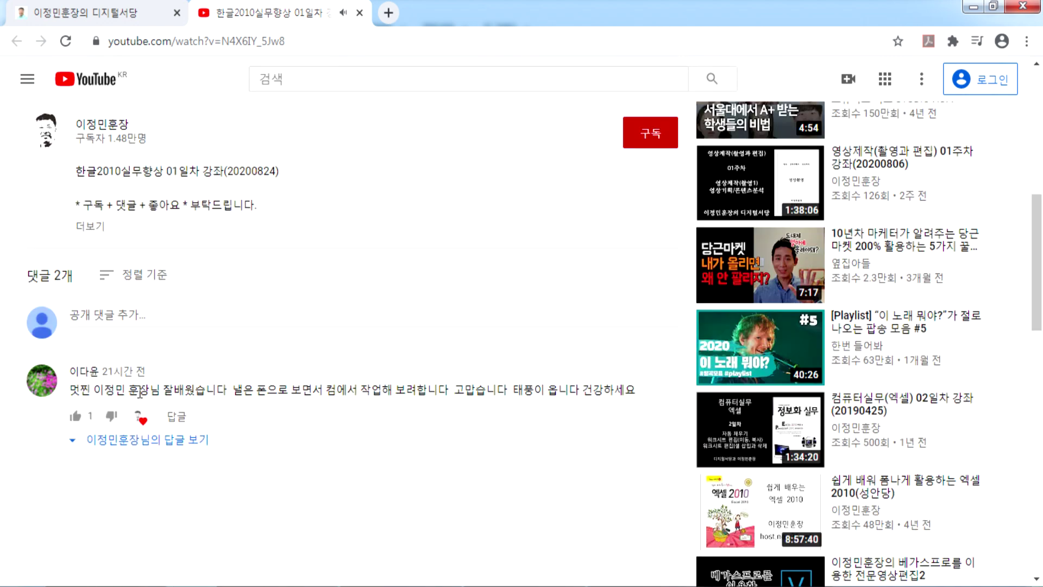
left_click(89, 227)
scroll(132, 349, "down", 10)
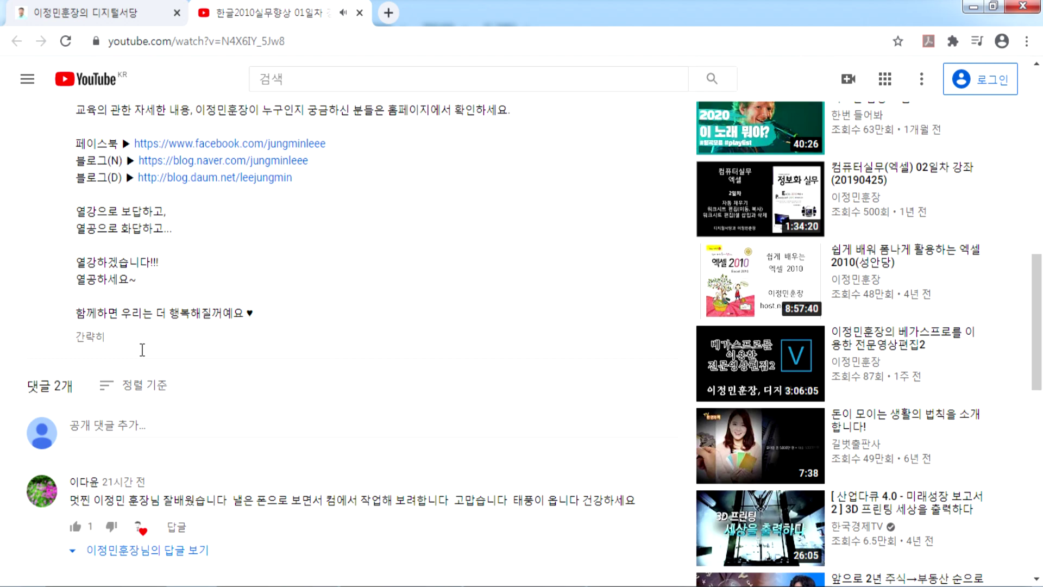
scroll(97, 269, "up", 5)
scroll(96, 269, "up", 1)
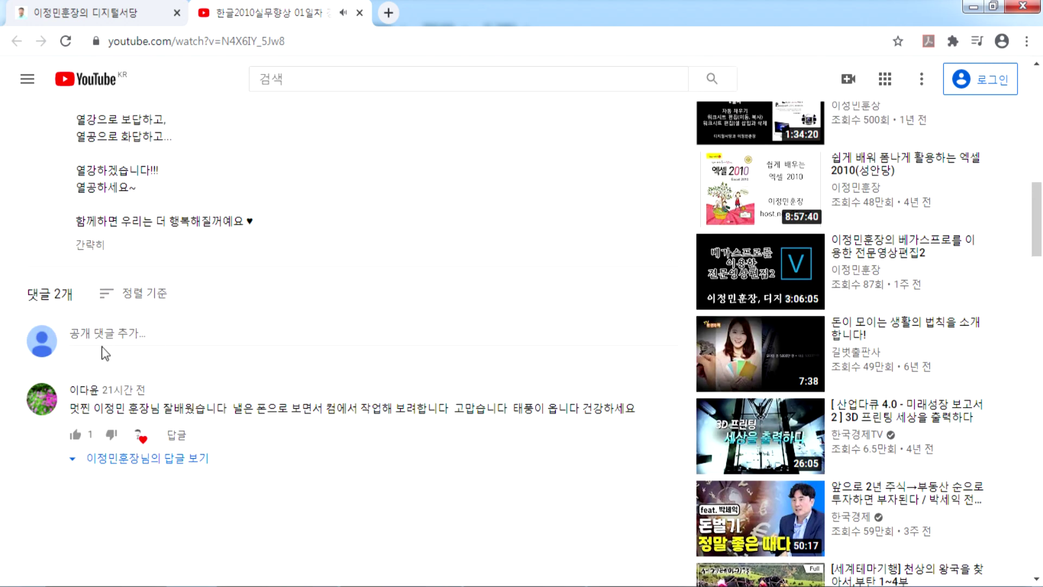
scroll(104, 353, "up", 3)
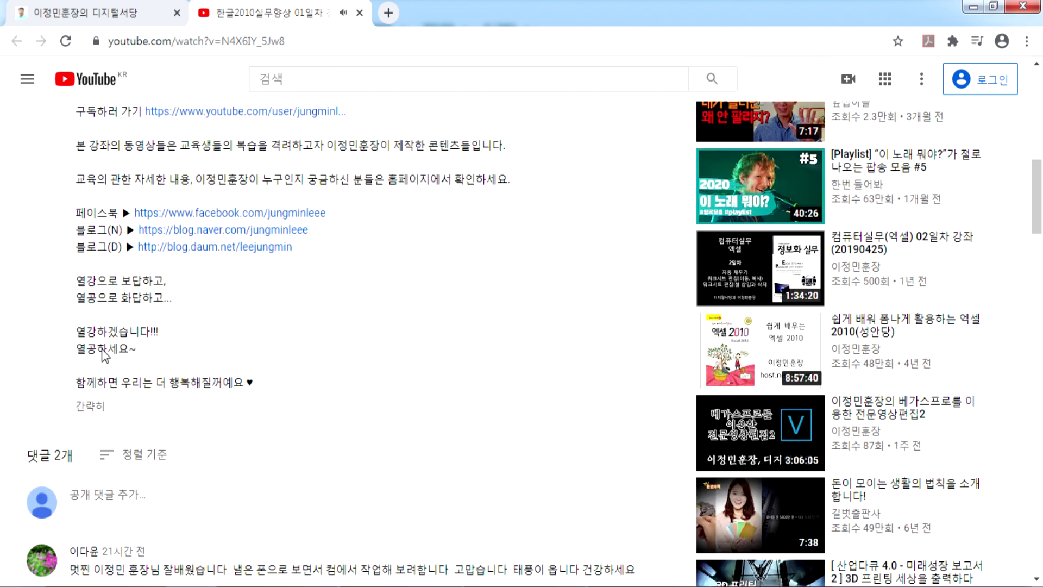
scroll(103, 349, "up", 6)
scroll(389, 396, "down", 5)
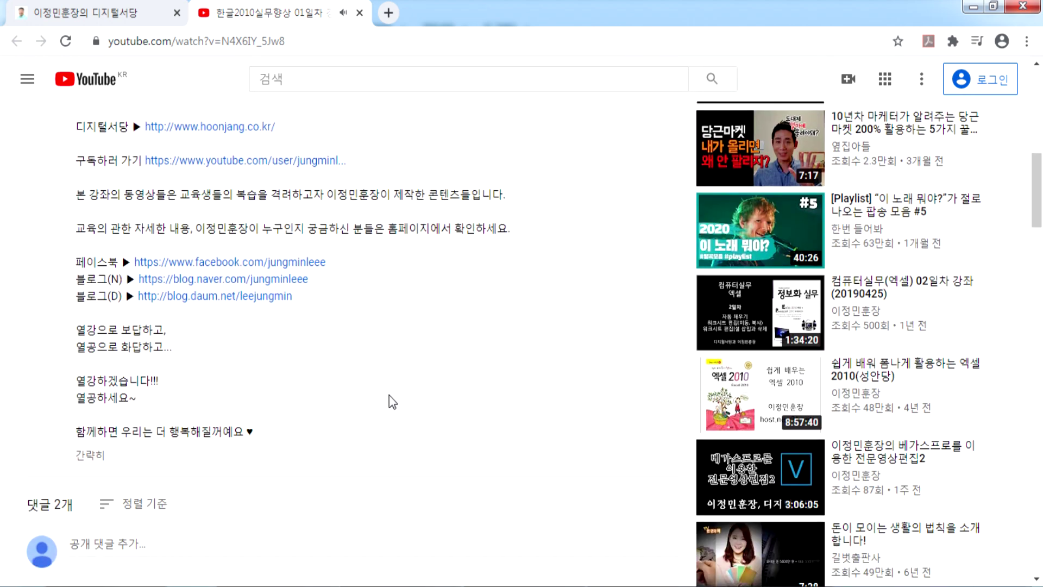
scroll(389, 395, "down", 5)
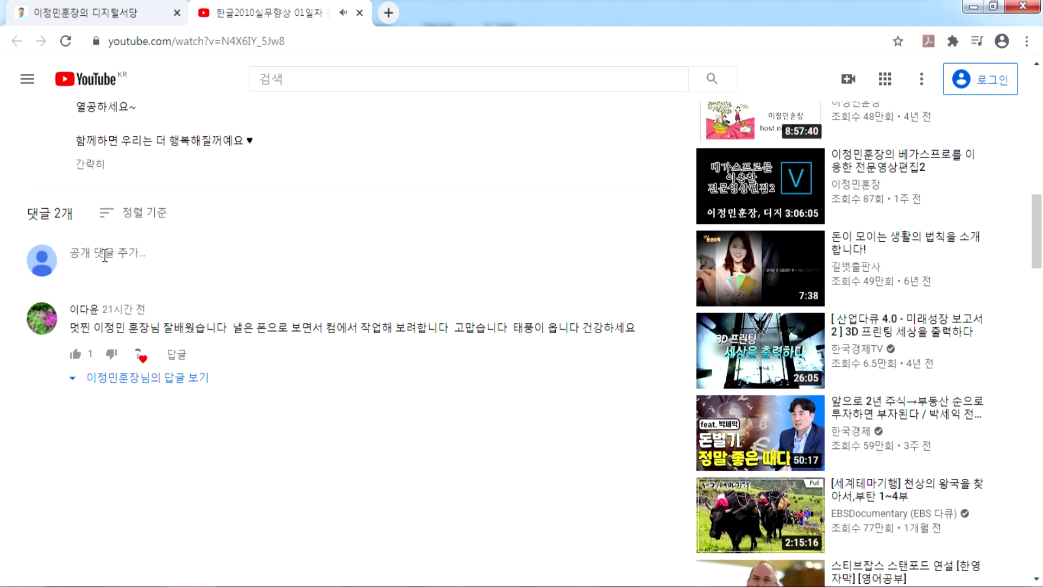
left_click(121, 382)
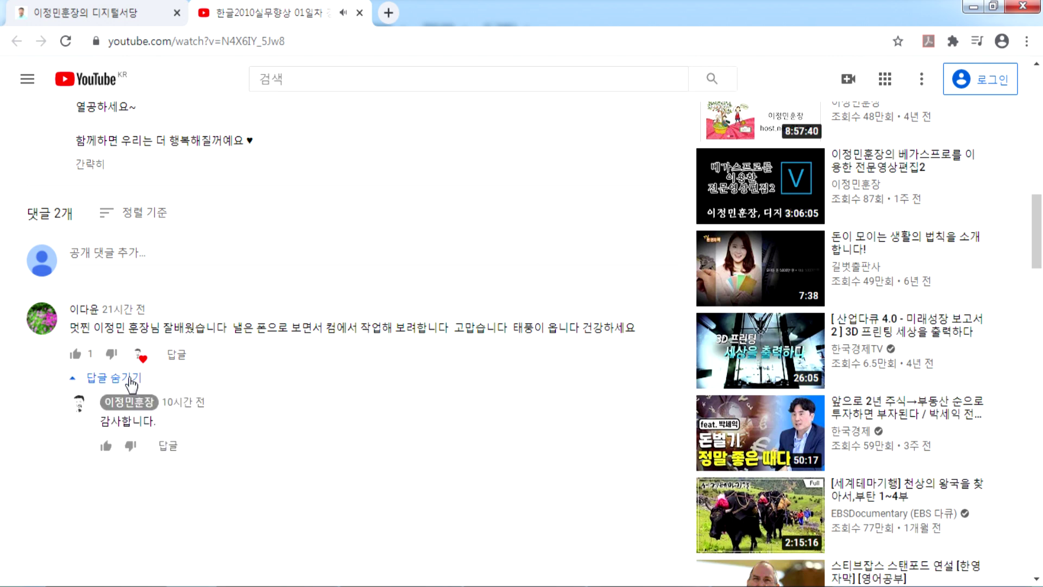
left_click(118, 378)
left_click(78, 255)
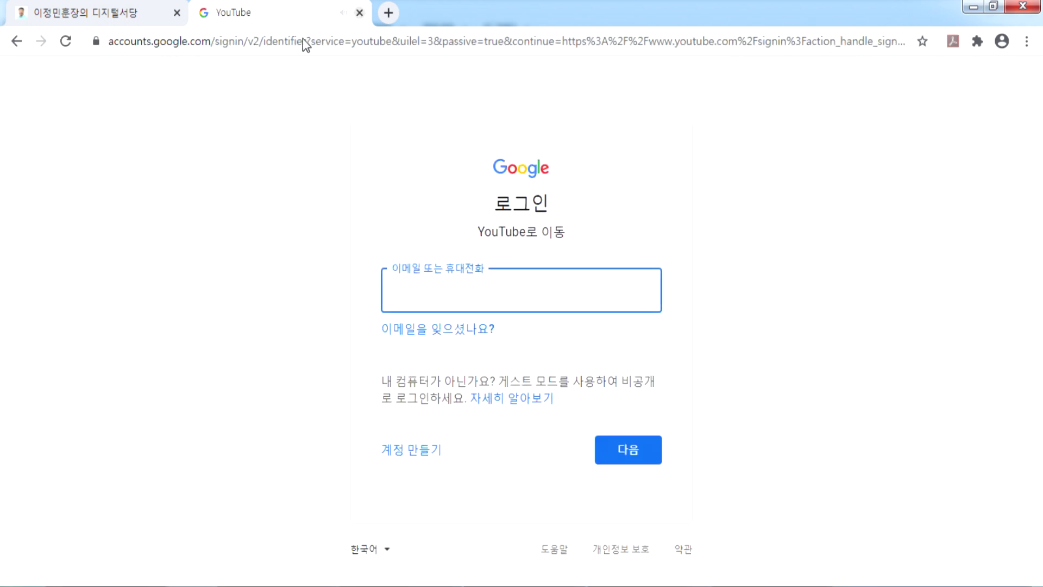
left_click(18, 44)
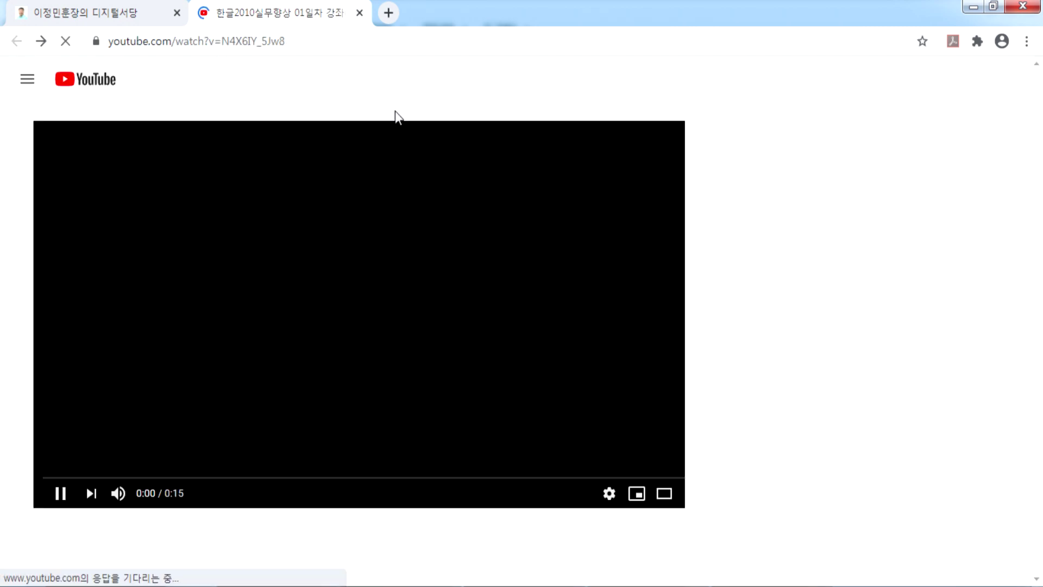
left_click(360, 14)
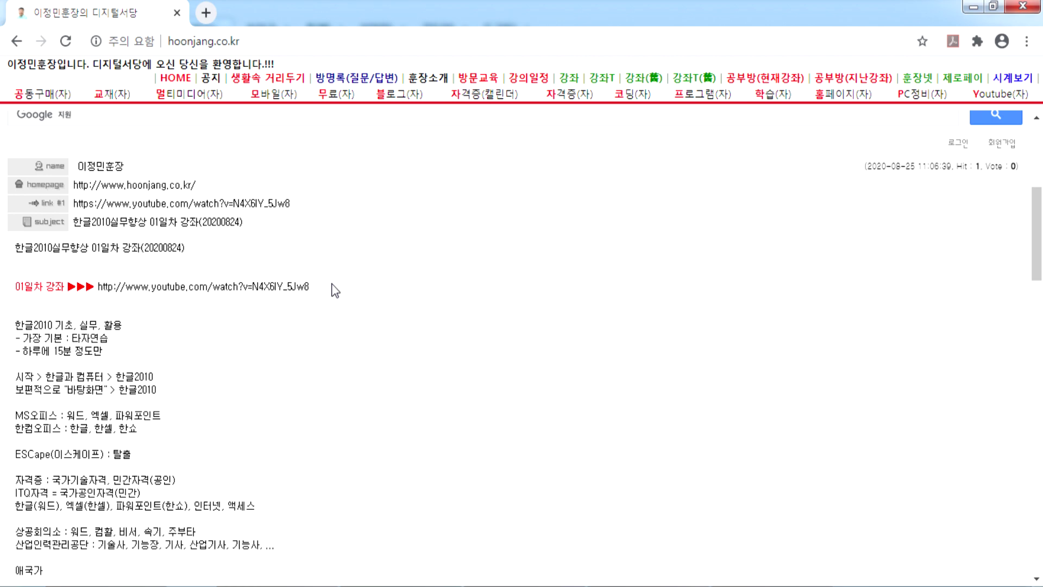
Step: Open the 한글2010 notice post and scroll down to the textbook and its 315-5210-b.zip link
scroll(533, 240, "up", 6)
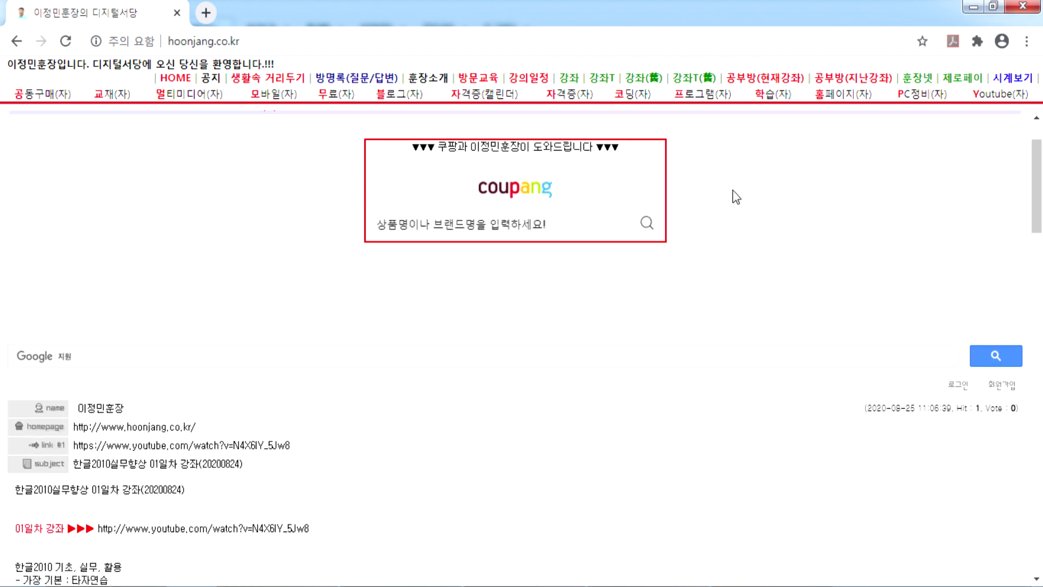
scroll(319, 295, "down", 15)
scroll(183, 326, "down", 10)
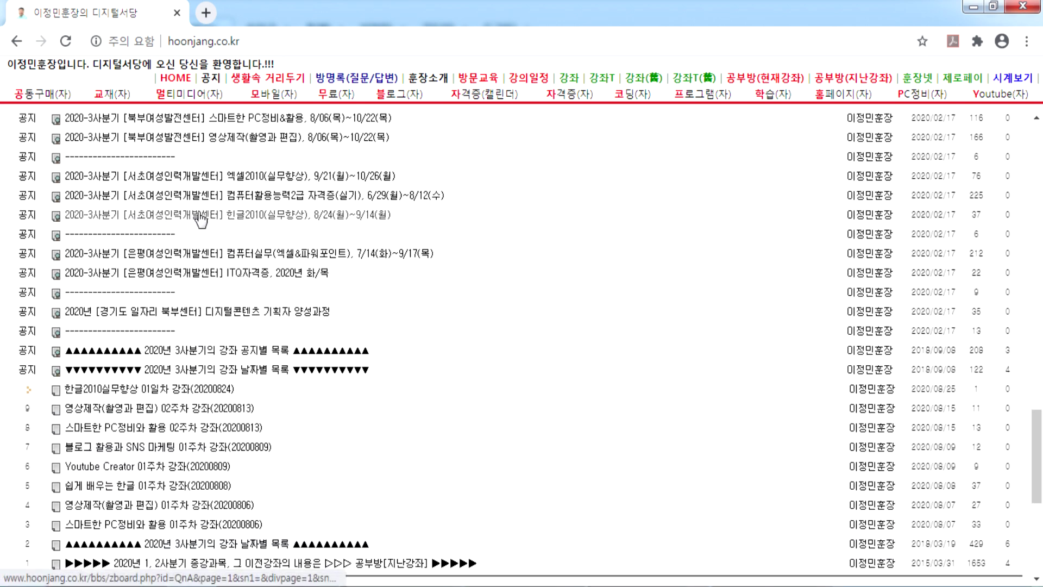
left_click(257, 222)
scroll(179, 275, "down", 10)
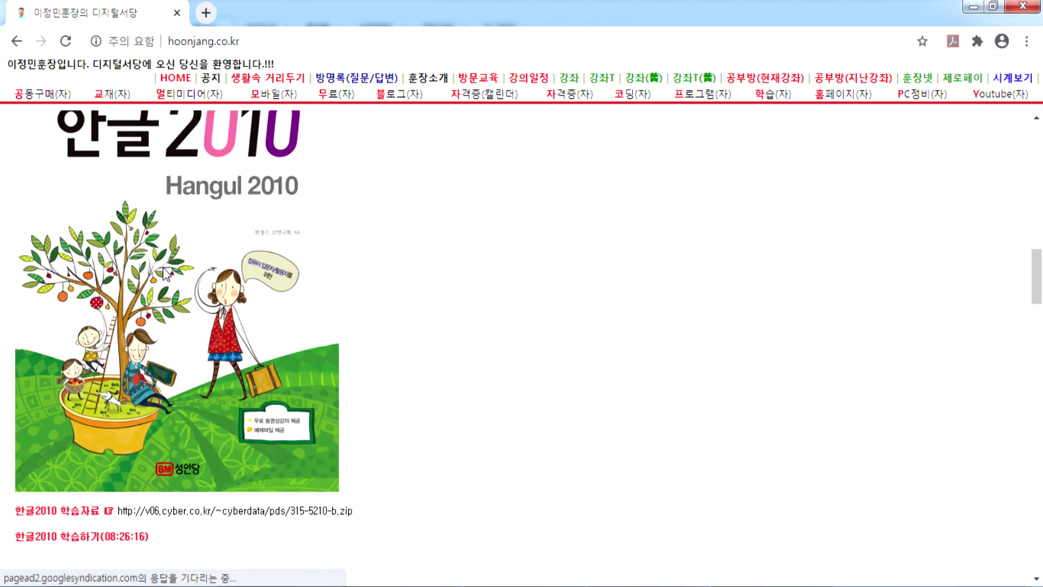
scroll(166, 275, "down", 6)
scroll(279, 261, "up", 4)
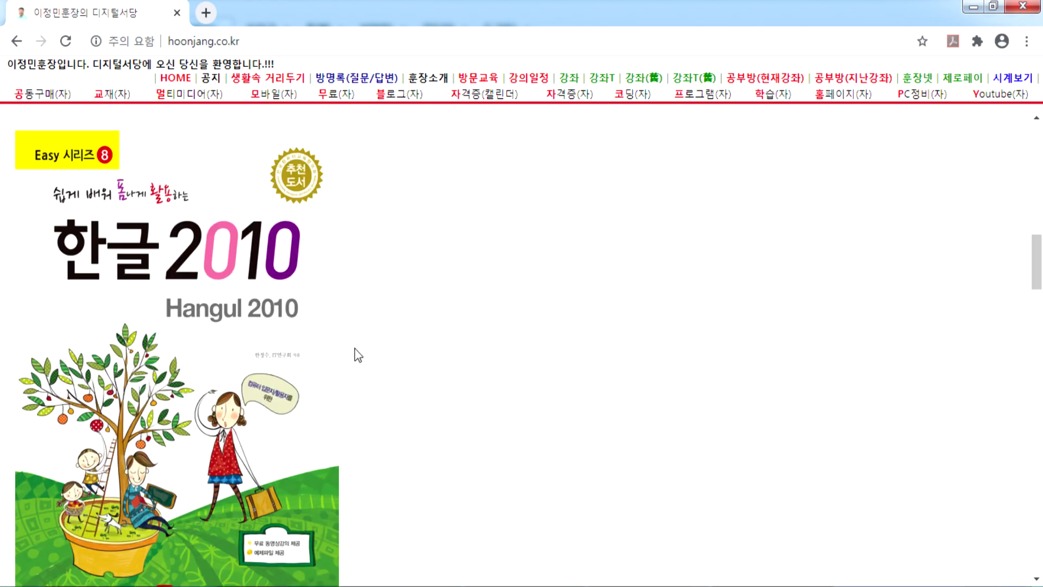
scroll(350, 348, "down", 3)
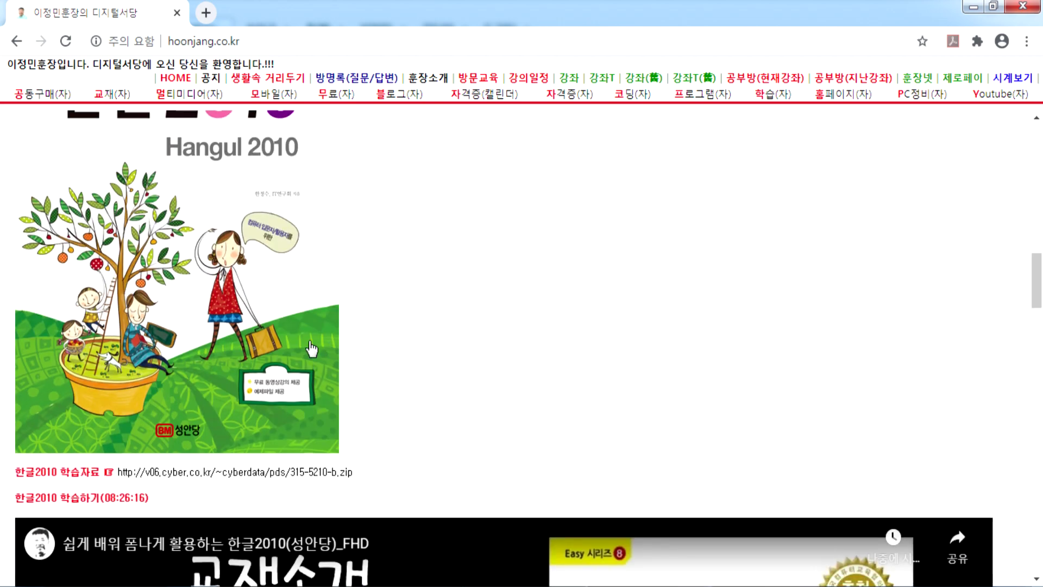
scroll(179, 321, "down", 6)
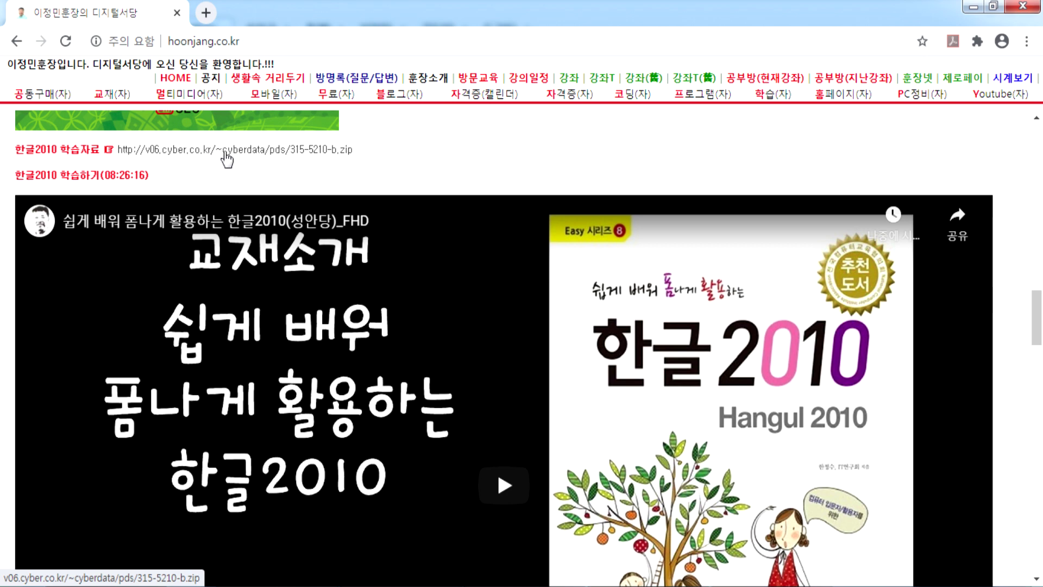
Step: Download the 315-5210-b.zip study materials from the 학습자료 link
left_click(225, 153)
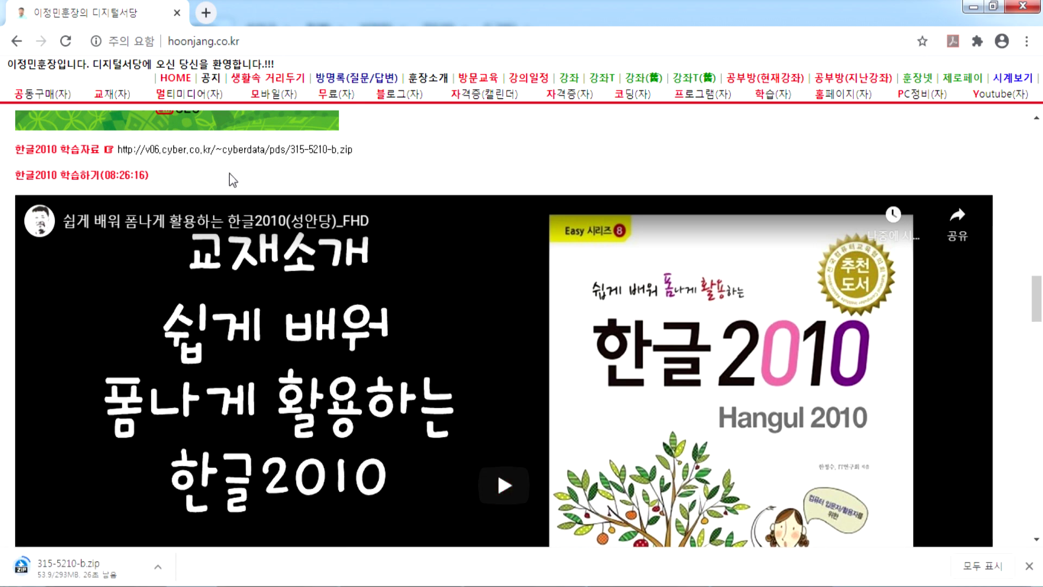
scroll(239, 179, "down", 6)
scroll(241, 206, "down", 15)
scroll(213, 261, "up", 4)
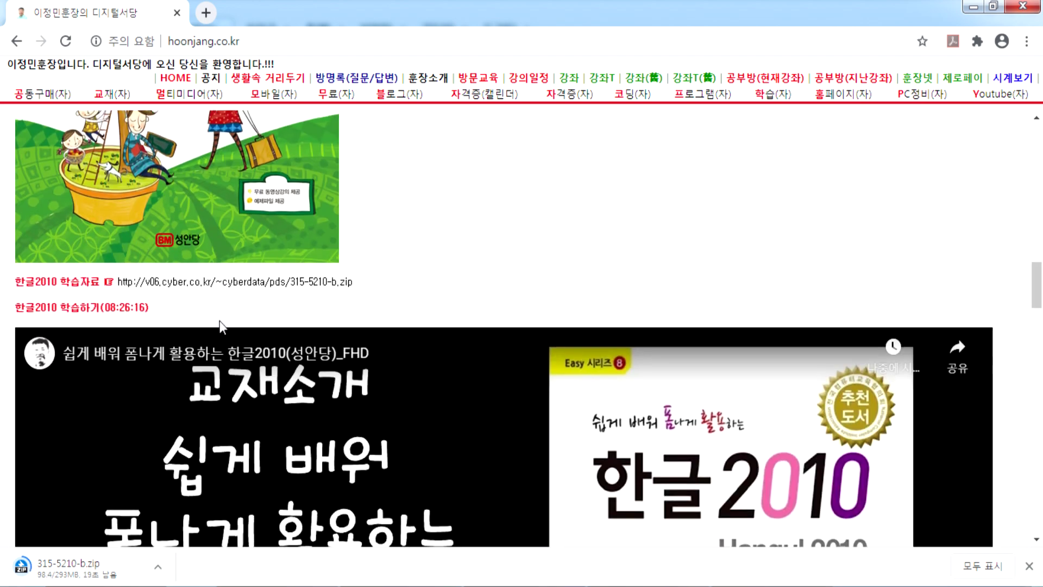
scroll(220, 320, "down", 1)
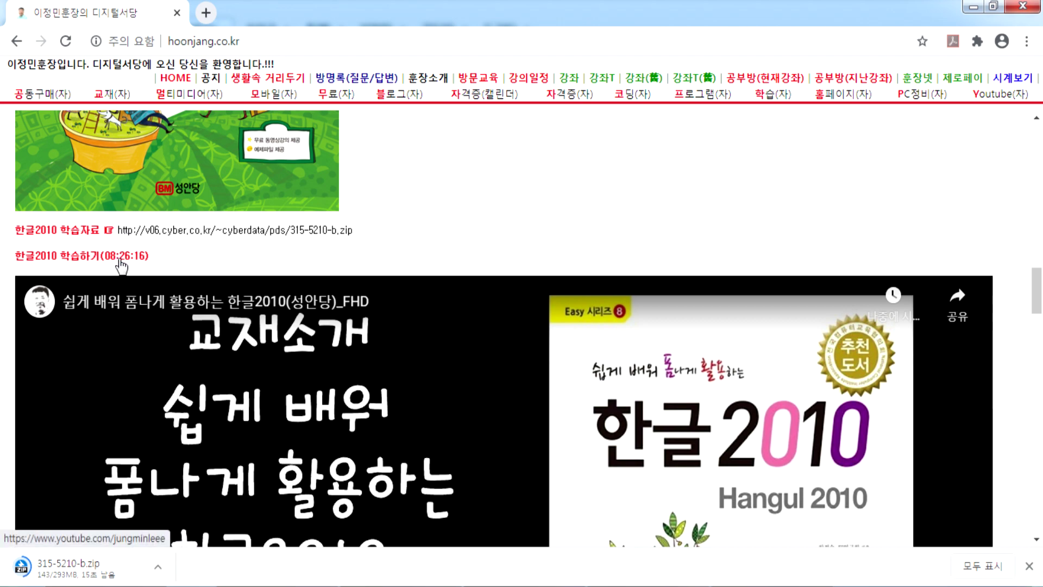
scroll(392, 233, "down", 9)
scroll(565, 293, "up", 6)
Step: Look over the lecture videos, then close the browser to return to the Hangul document
scroll(401, 396, "down", 5)
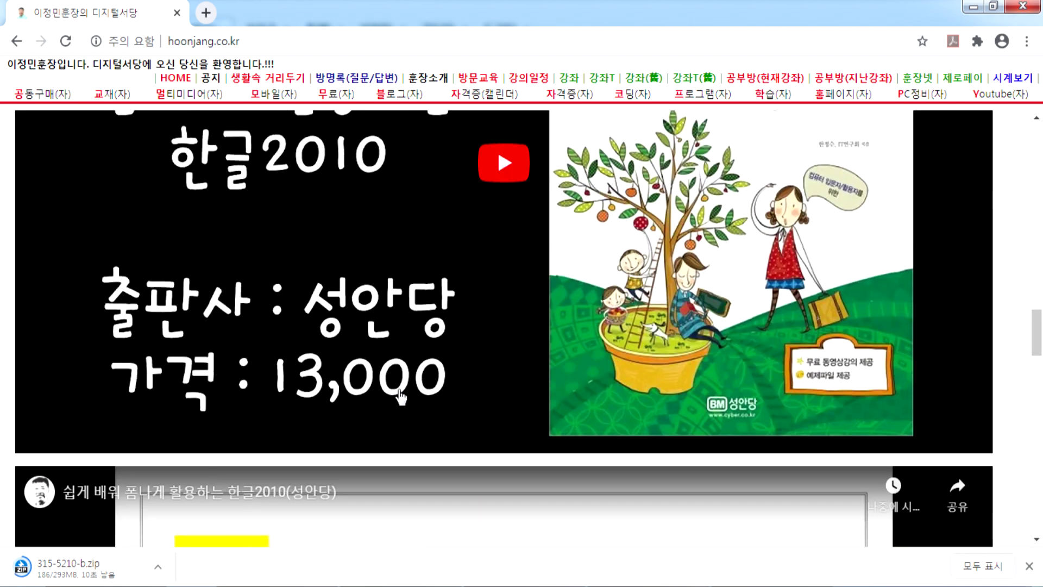
scroll(400, 396, "down", 10)
scroll(430, 405, "up", 3)
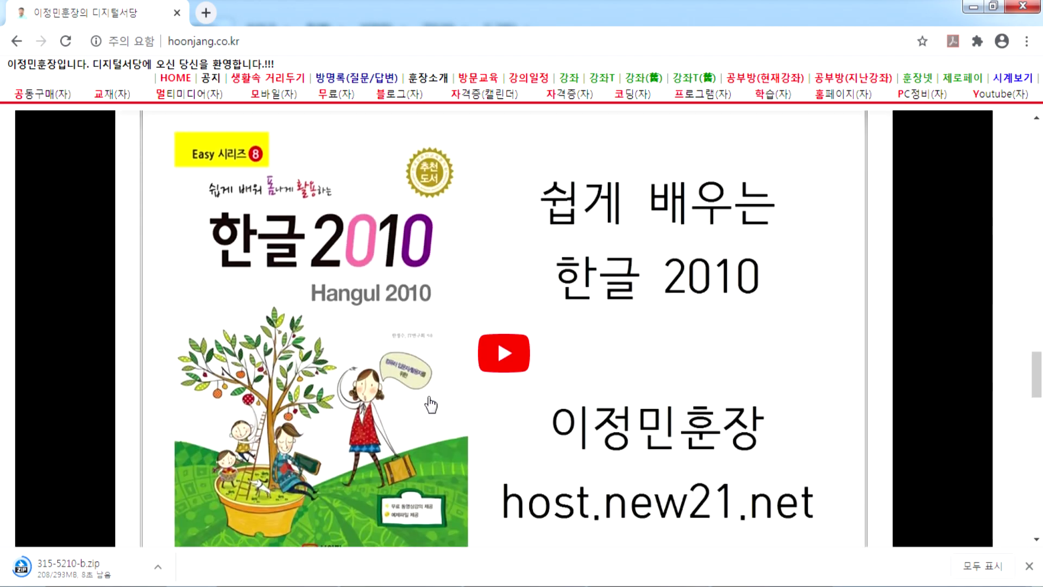
scroll(431, 405, "up", 6)
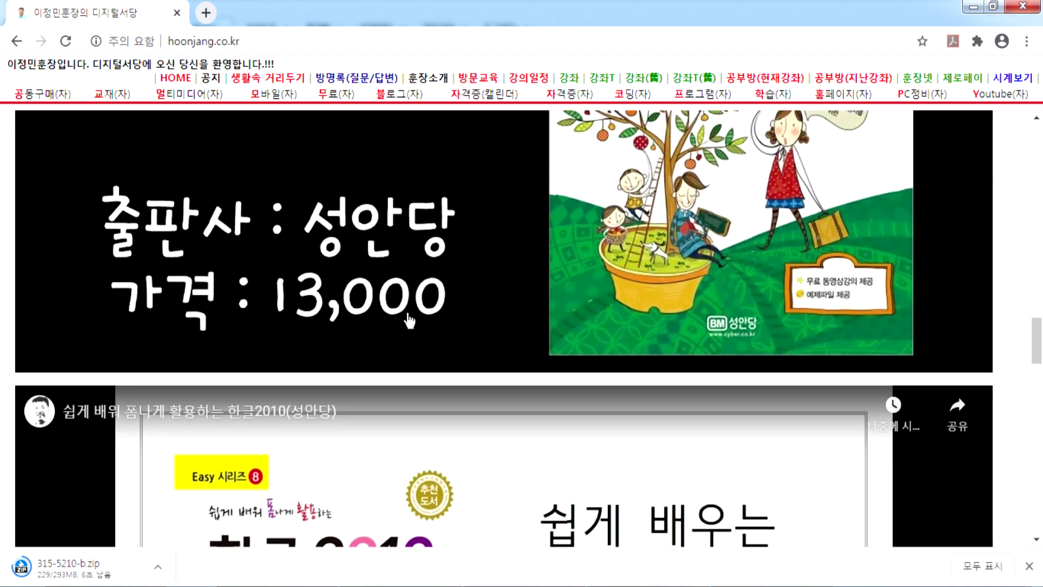
scroll(409, 320, "down", 6)
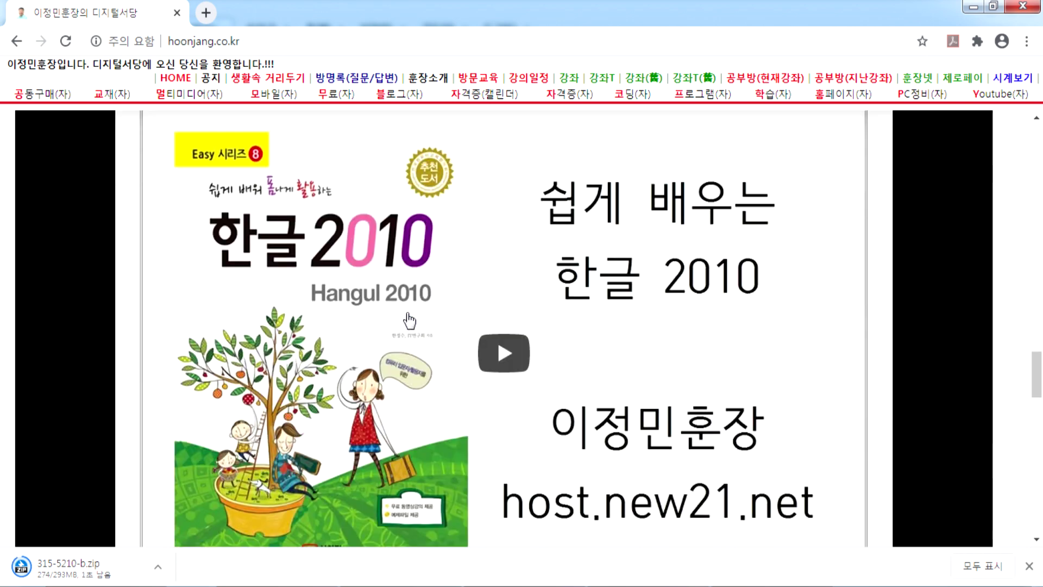
scroll(435, 294, "up", 6)
scroll(442, 275, "down", 14)
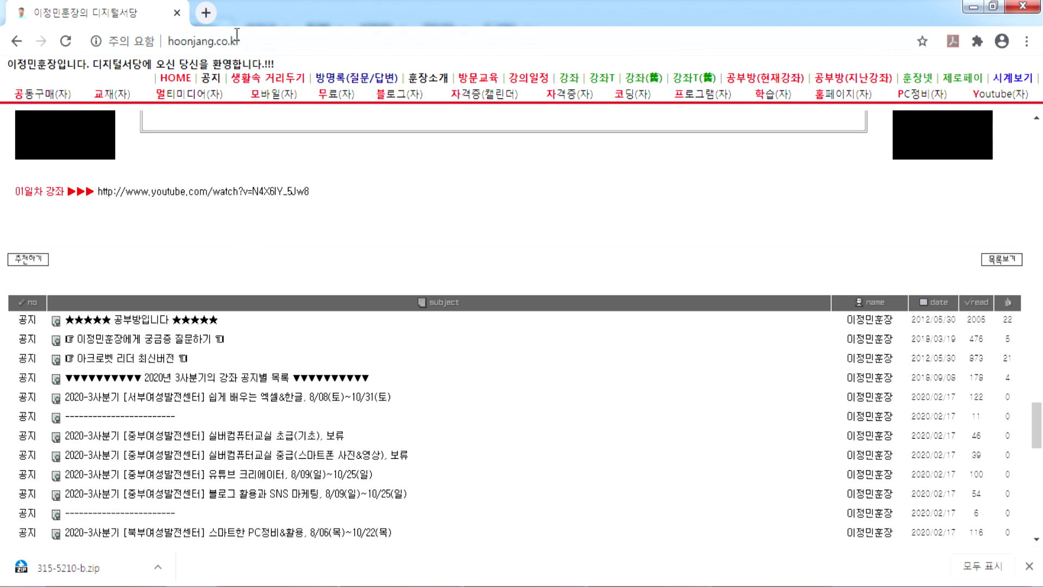
left_click(176, 14)
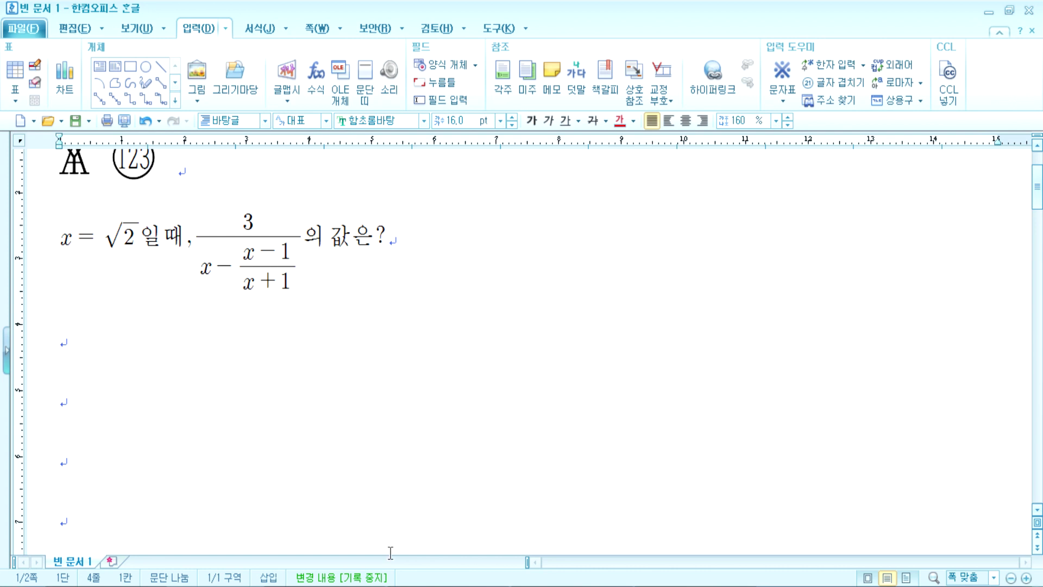
left_click(241, 586)
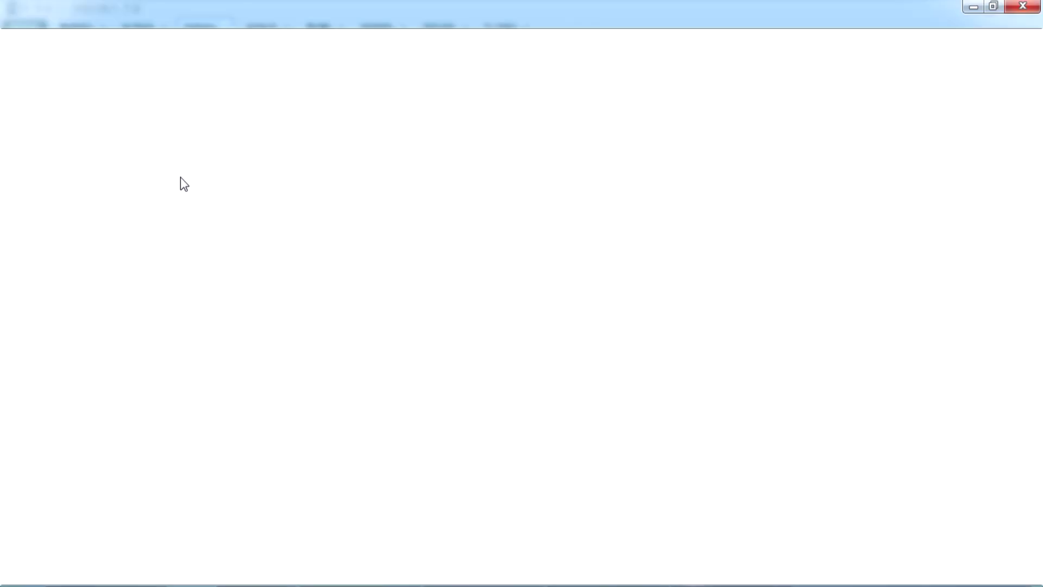
left_click(241, 44)
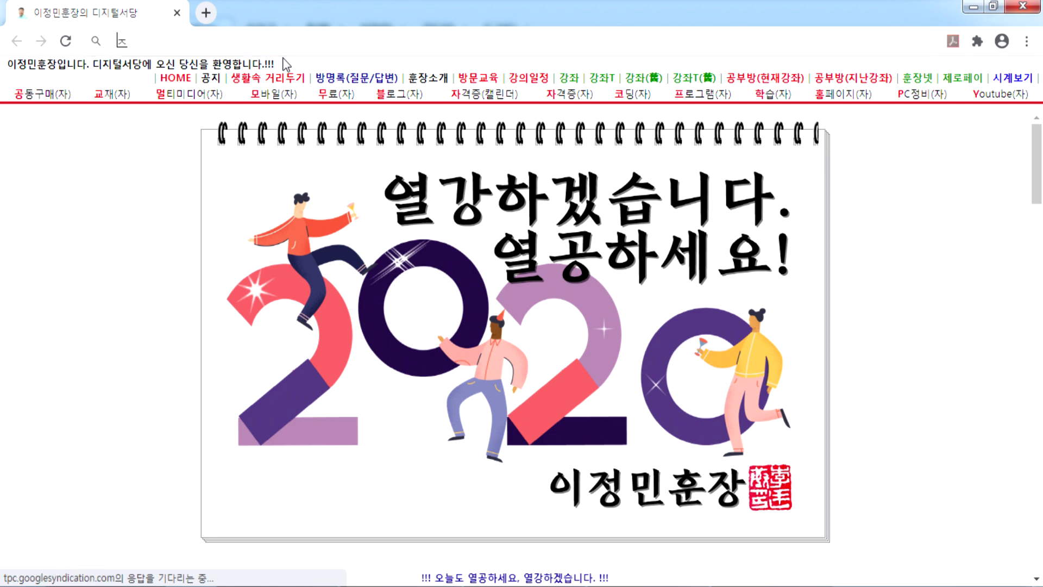
type("적차")
key("BackSpace")
key("BackSpace")
key("BackSpace")
type("절차탁마")
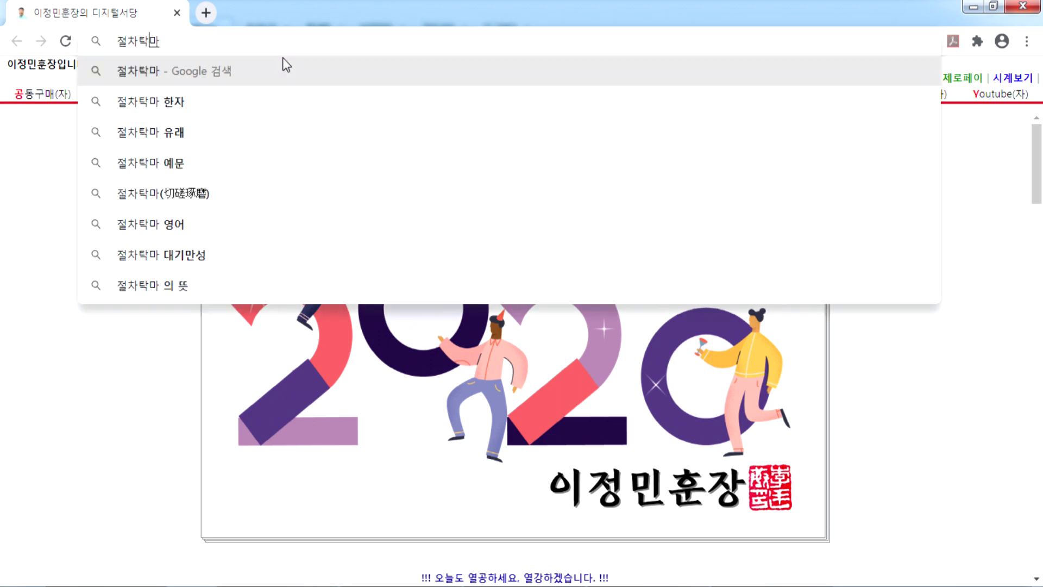
key("Return")
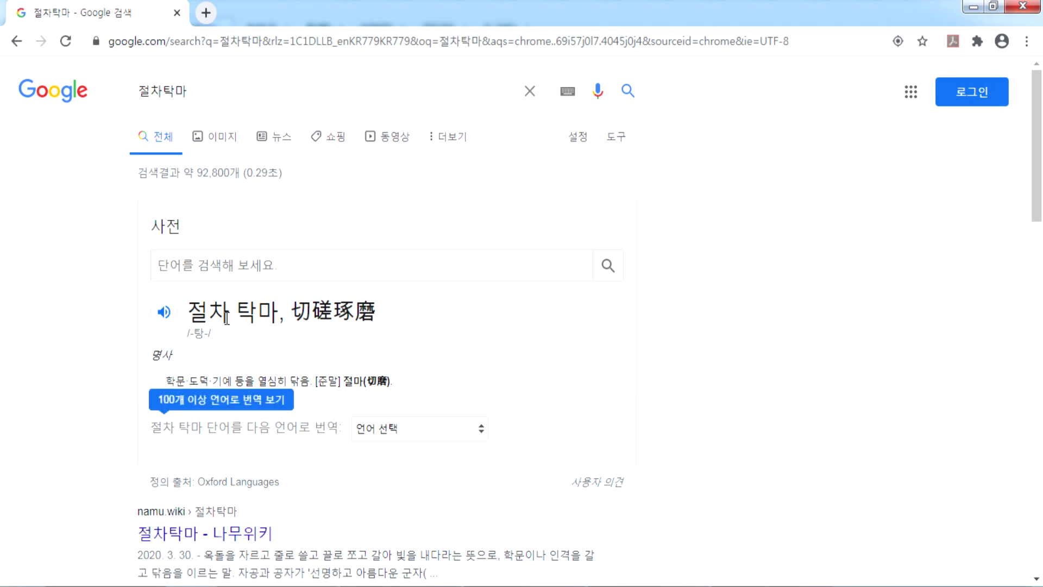
scroll(356, 314, "down", 3)
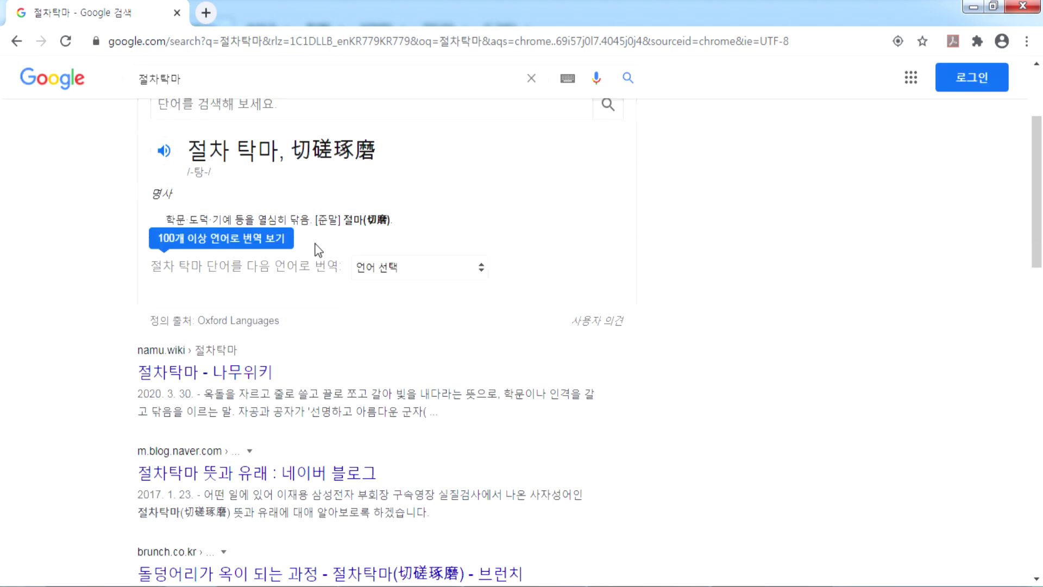
left_click(168, 376)
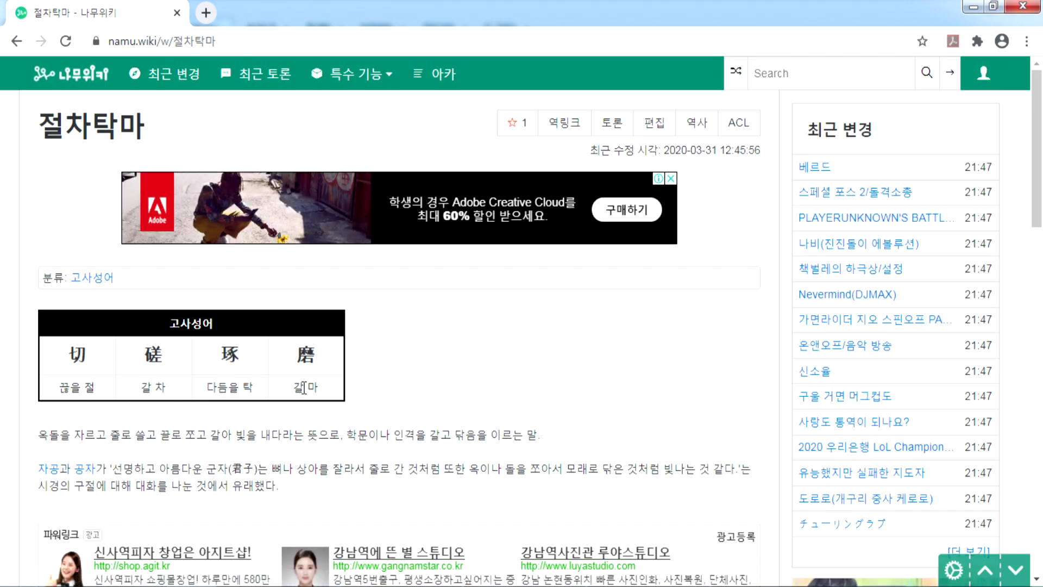
scroll(106, 265, "down", 4)
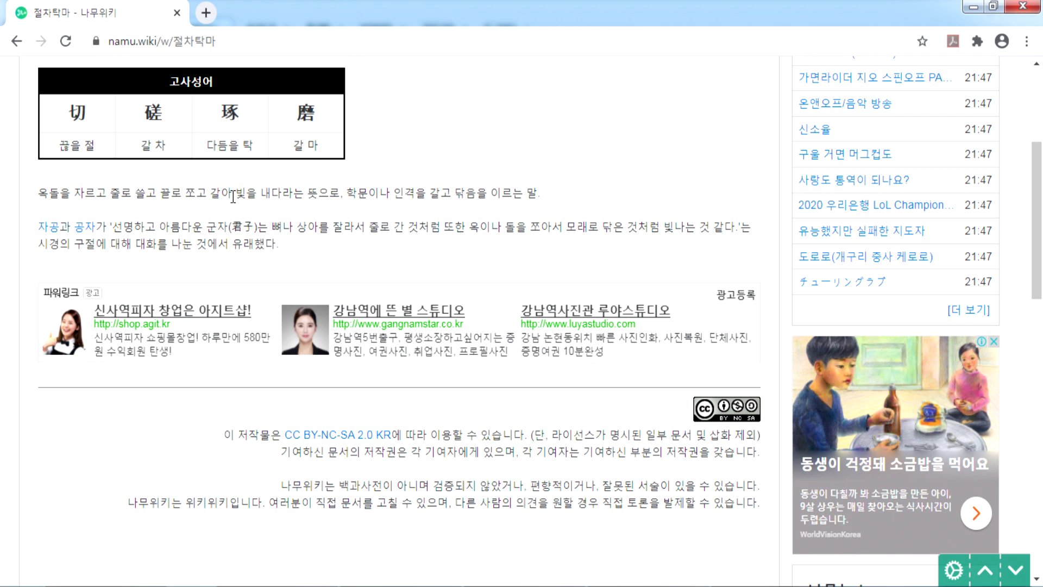
left_click_drag(353, 188, 538, 193)
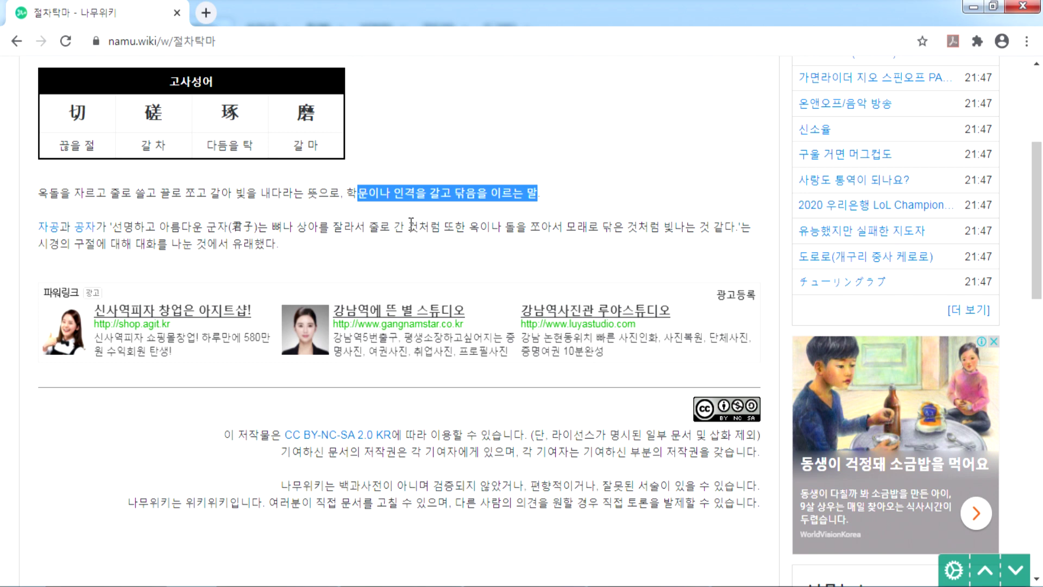
scroll(410, 185, "up", 4)
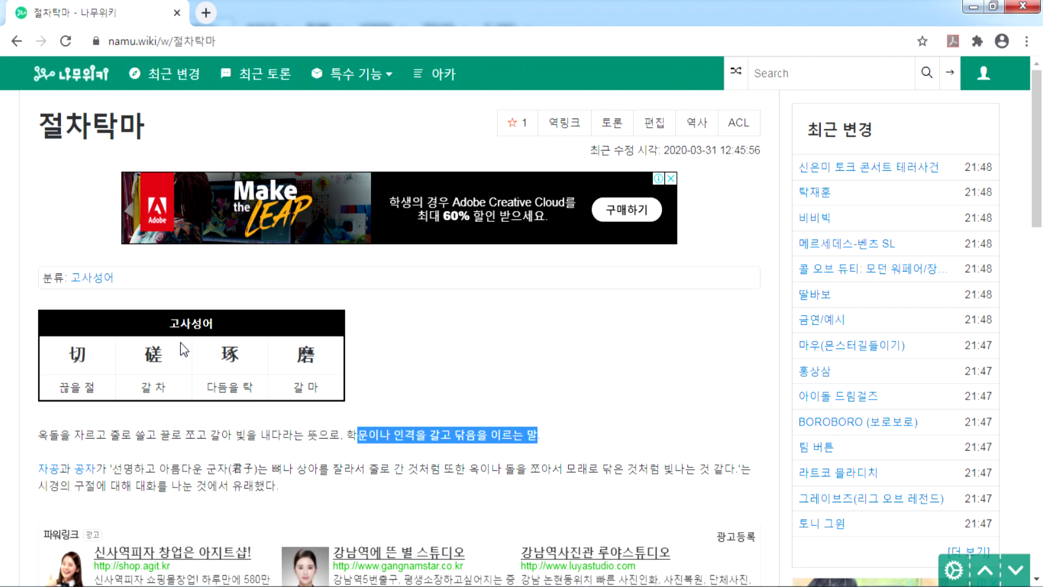
left_click(210, 444)
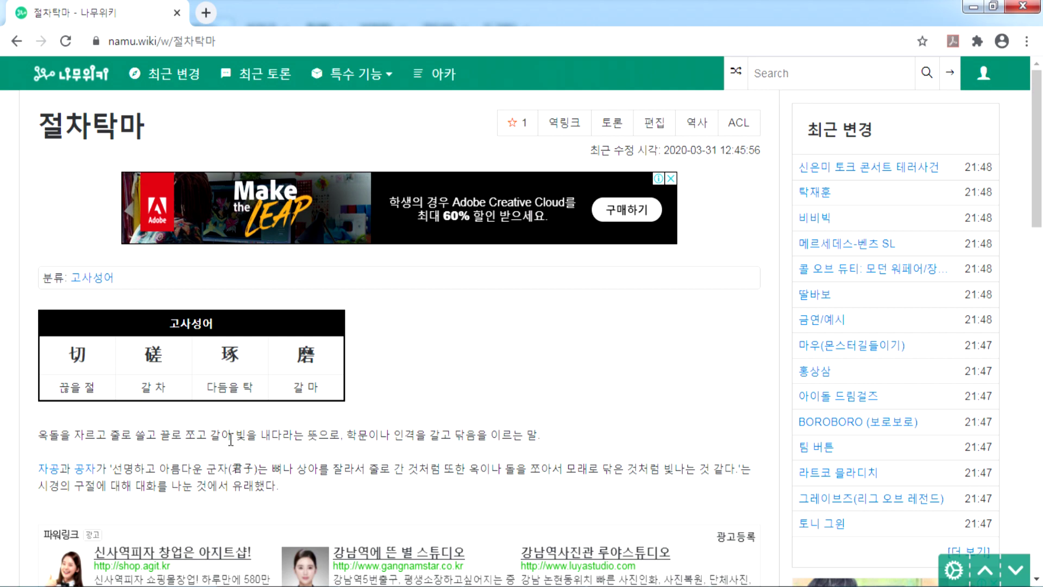
scroll(231, 440, "down", 4)
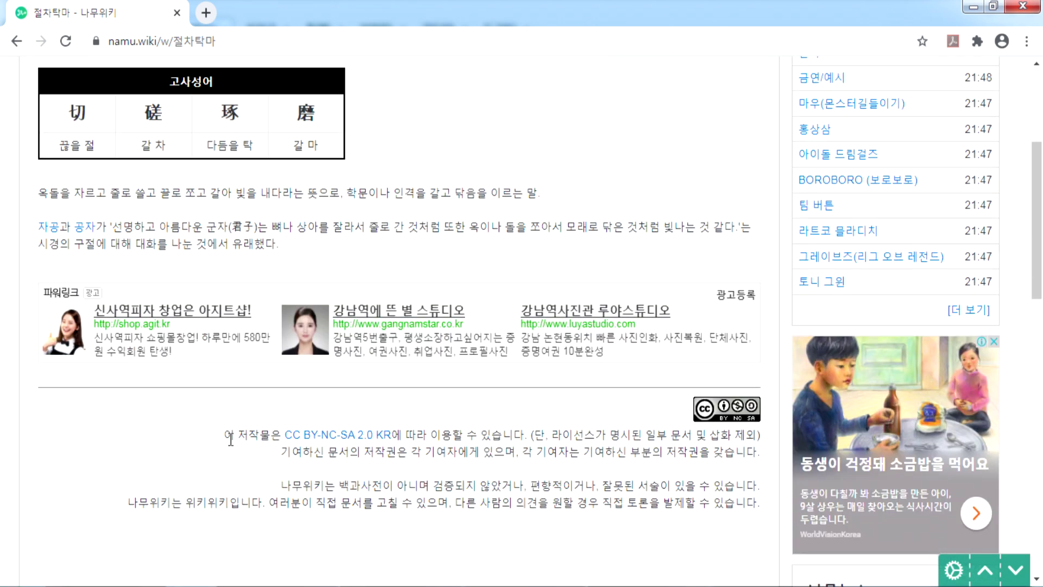
scroll(224, 389, "down", 5)
scroll(224, 389, "up", 4)
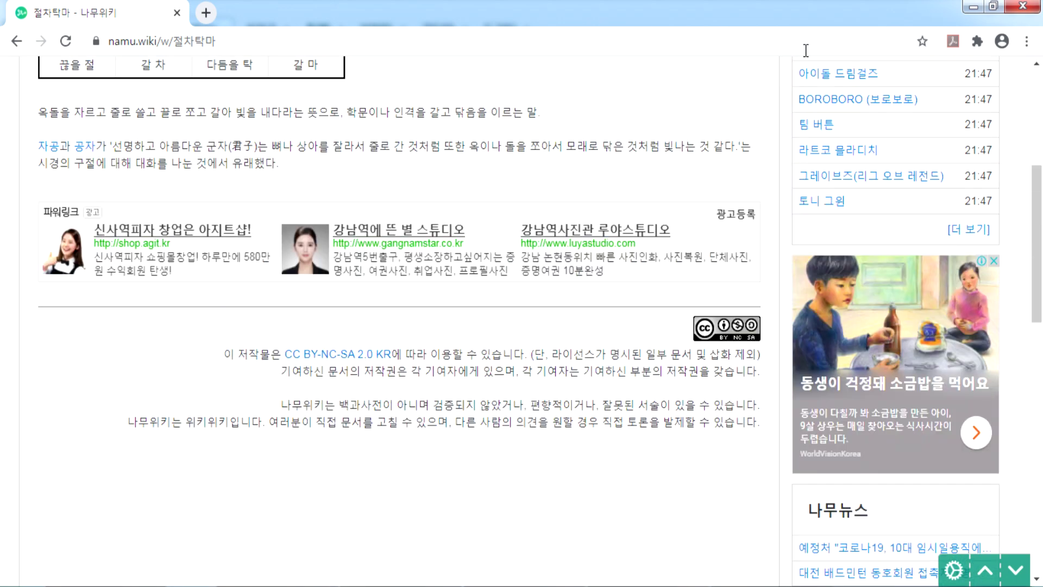
left_click(1022, 7)
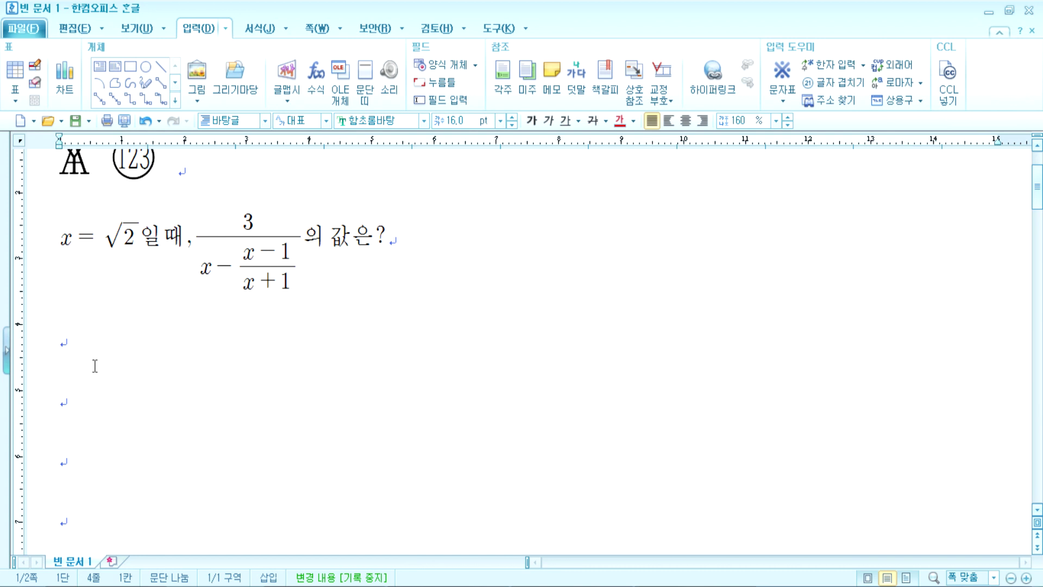
Step: Start a new formula at 500% and insert two 2×2 matrices in parentheses
left_click(316, 76)
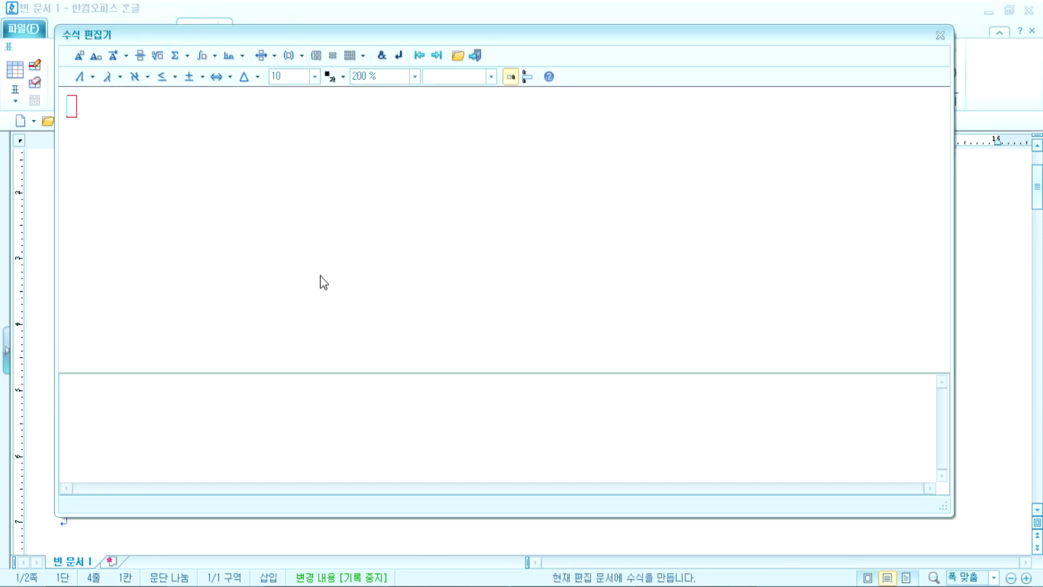
left_click(415, 76)
left_click(370, 146)
left_click(363, 56)
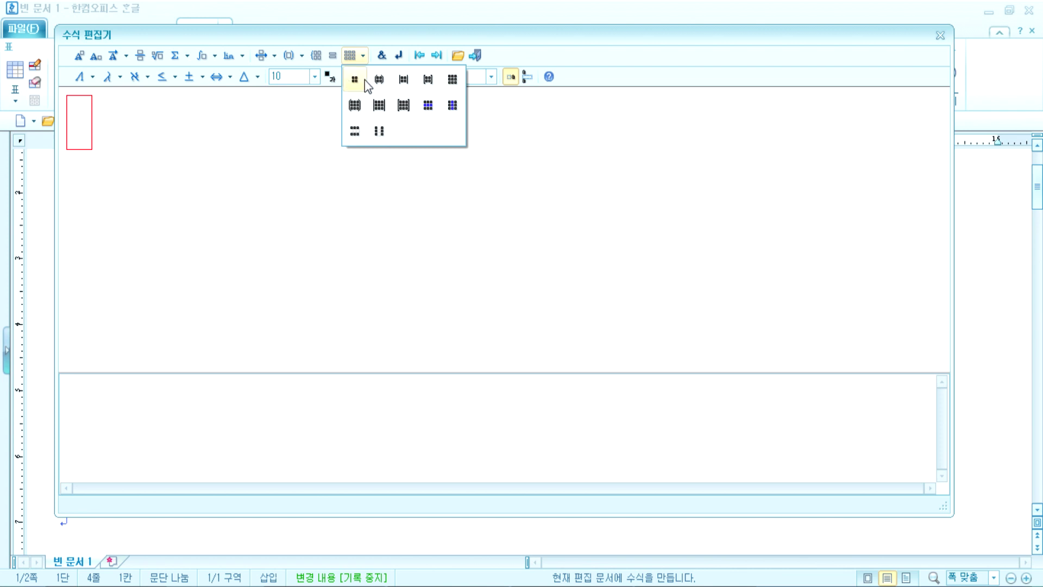
left_click(379, 80)
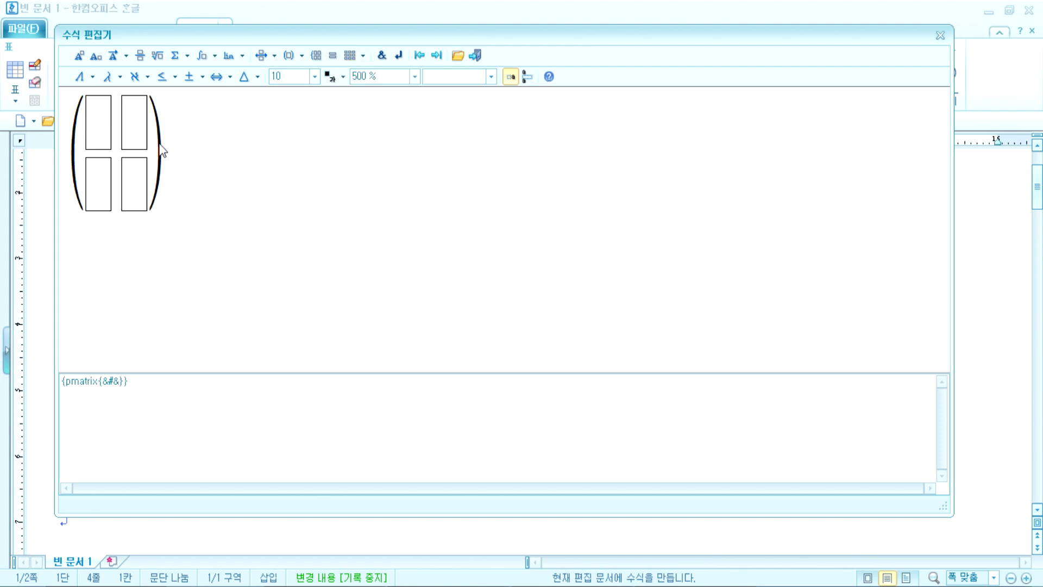
left_click(362, 57)
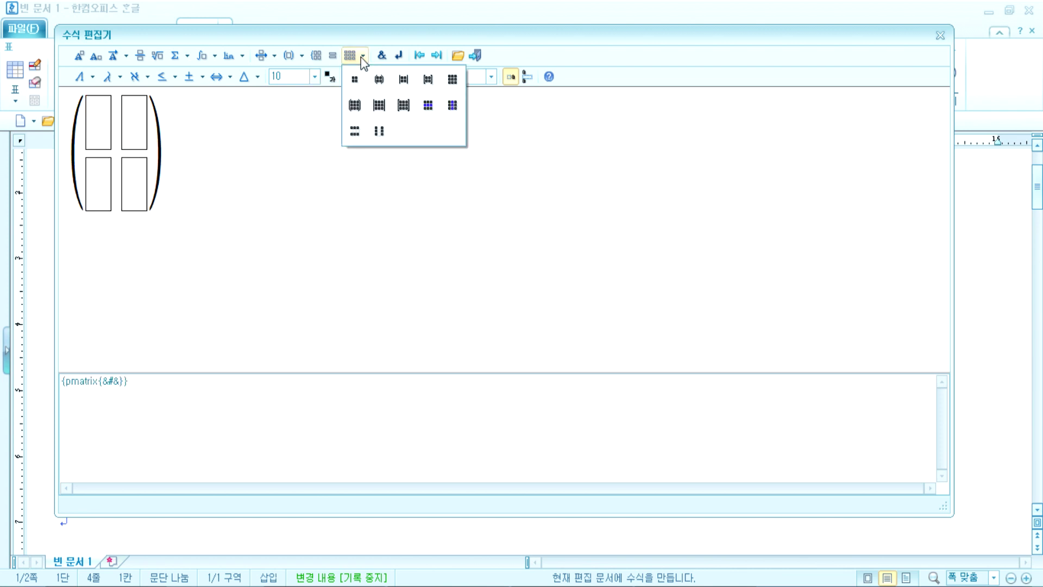
left_click(379, 79)
Step: Reshape the first matrix into a single row of three cells
left_click(105, 166)
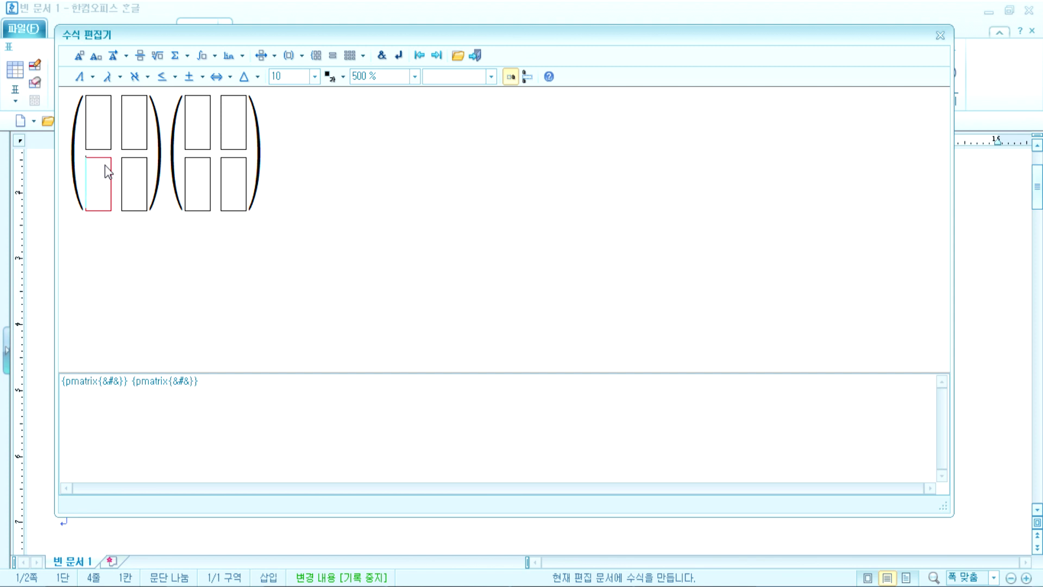
left_click(361, 56)
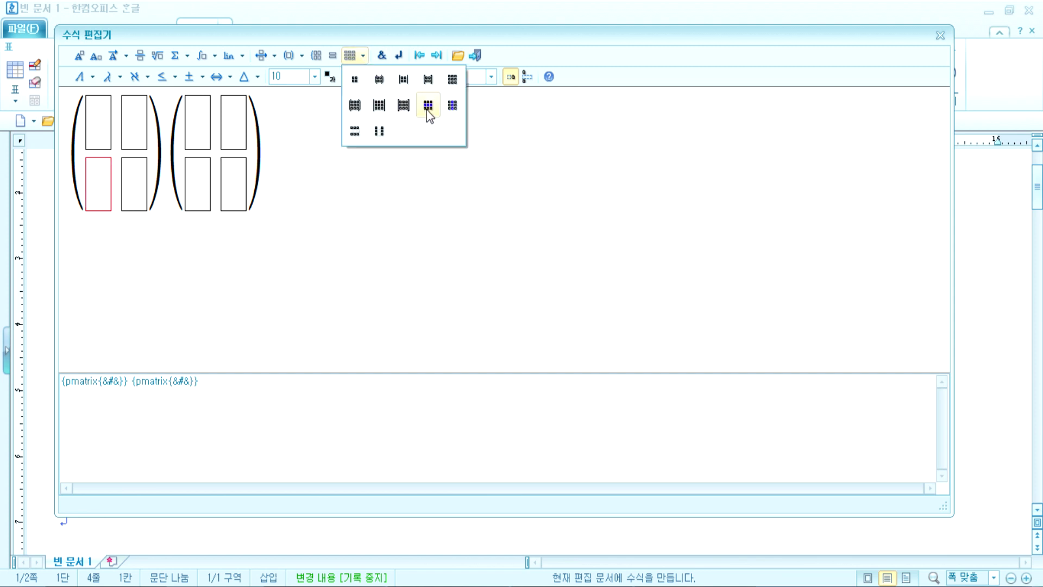
left_click(356, 132)
left_click(362, 56)
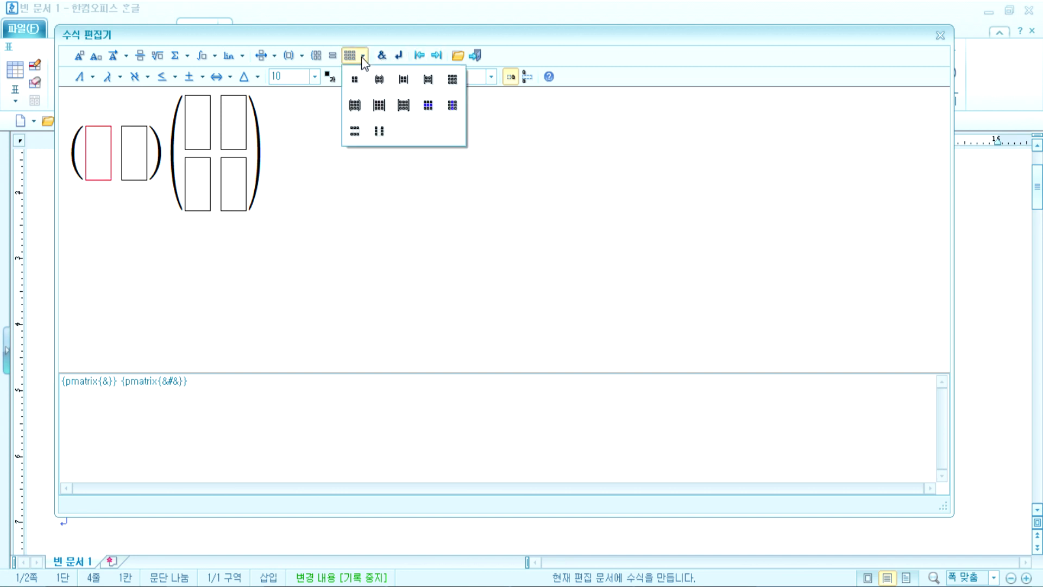
left_click(453, 107)
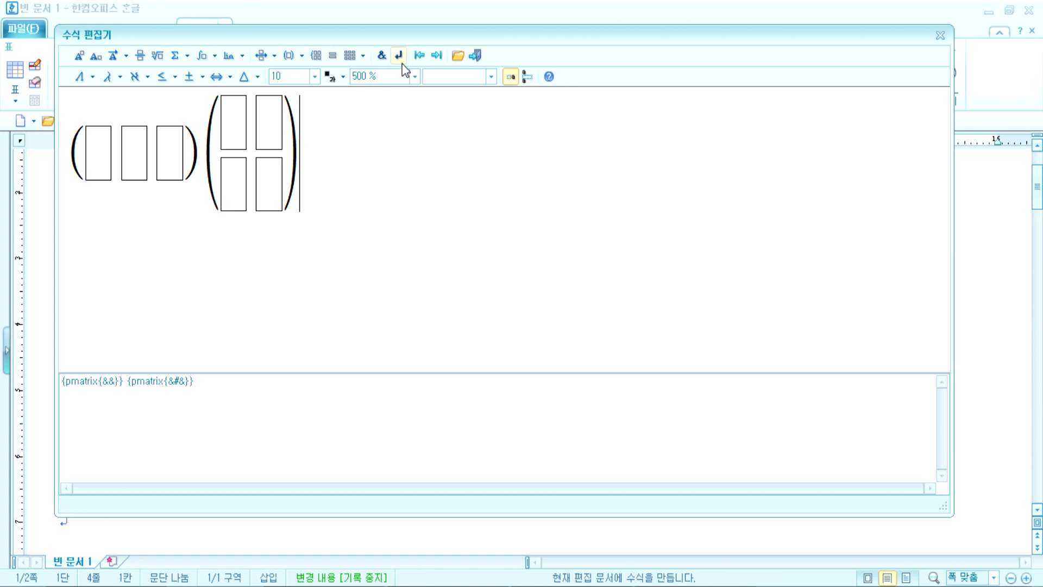
left_click(358, 56)
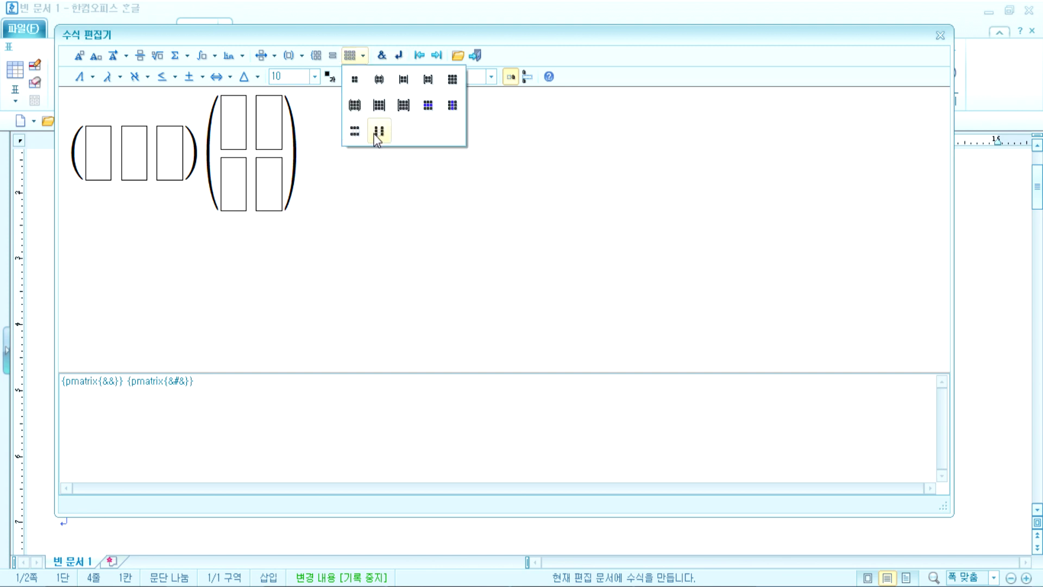
left_click(343, 161)
Step: Reshape the second matrix into a 3×1 column
left_click(257, 178)
left_click(360, 57)
left_click(376, 130)
left_click(361, 56)
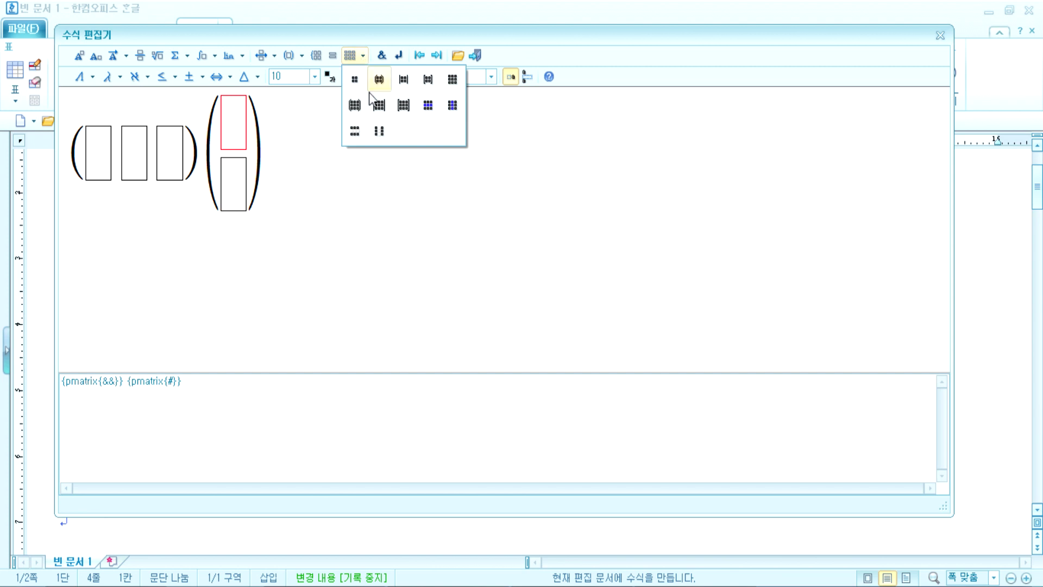
left_click(428, 106)
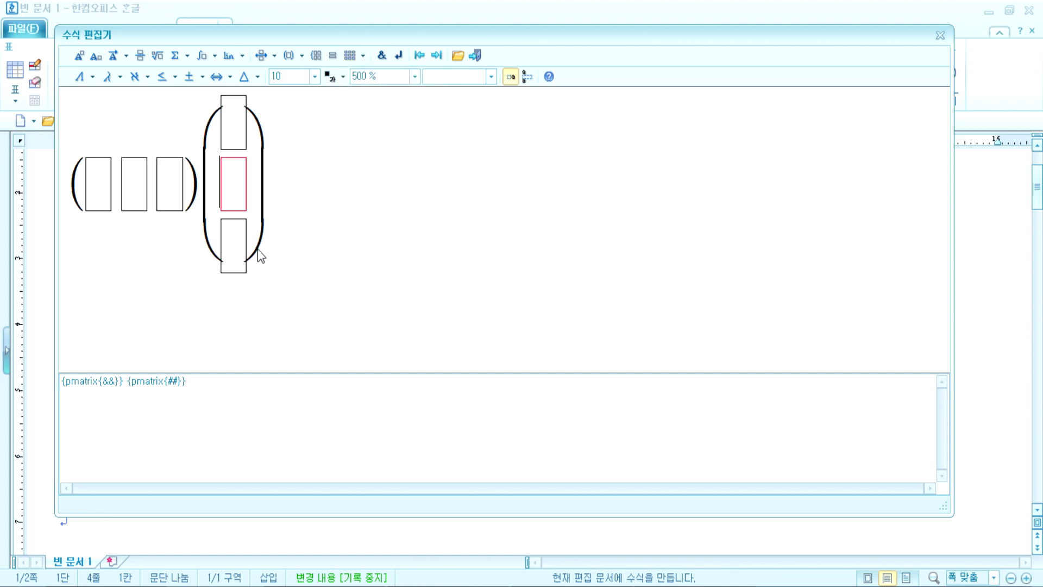
Step: Fill the matrices with a, b, c and p, q, r, then delete the whole formula
key("Left")
key("Left")
key("Left")
key("Left")
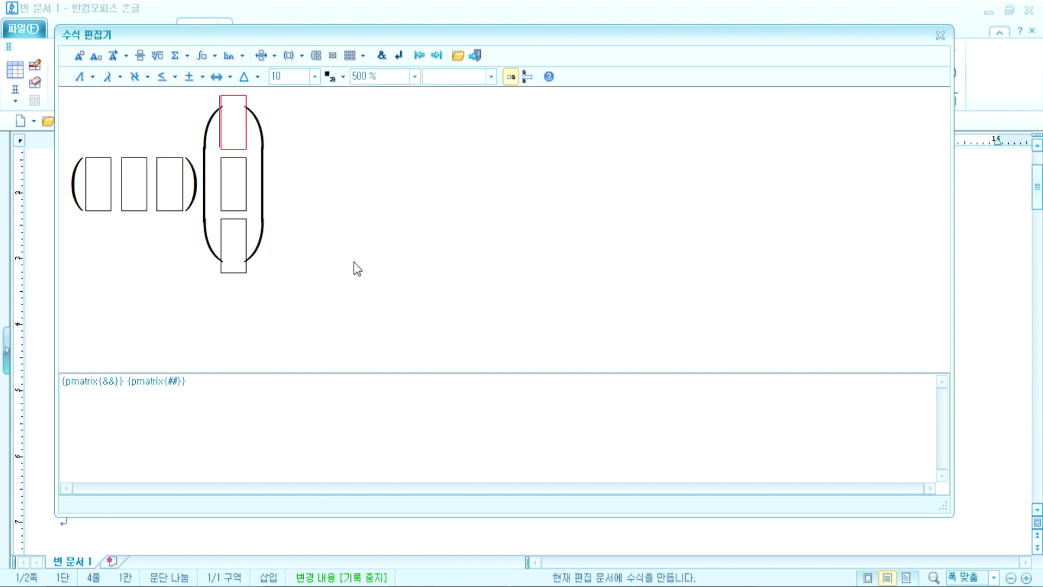
type("a")
key("Tab")
type("b")
key("Tab")
type("c")
key("Tab")
type("p")
key("Tab")
type("q")
key("Tab")
type("r")
key("Tab")
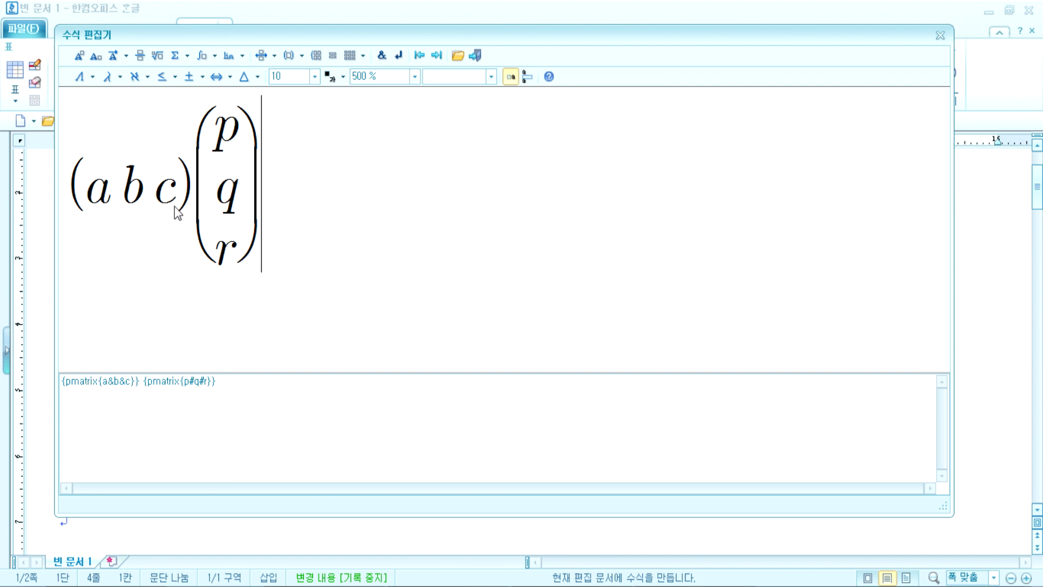
key("BackSpace")
key("BackSpace")
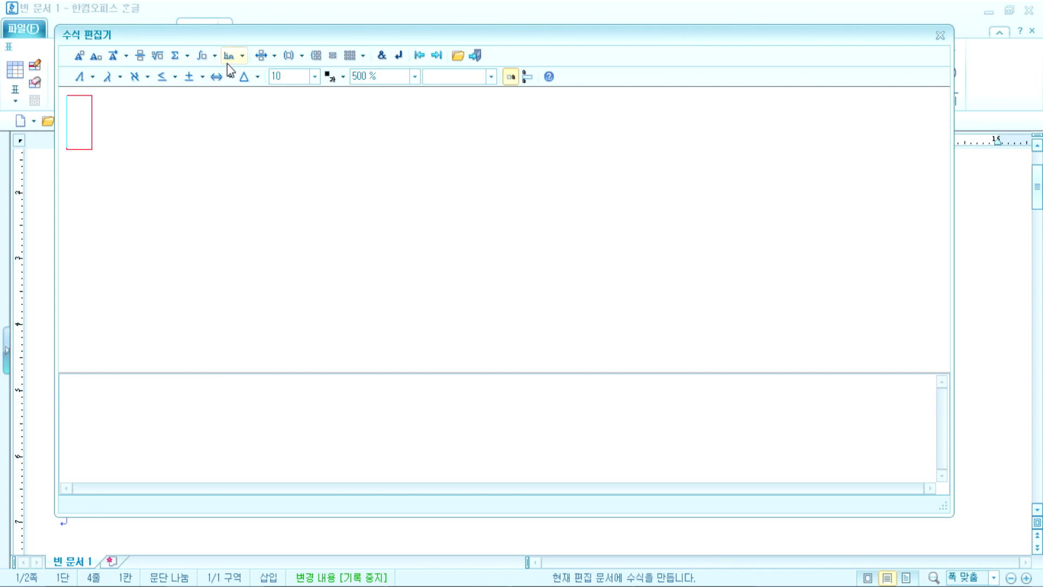
Step: Insert a summation from k=1 to n with summand k³
left_click(175, 56)
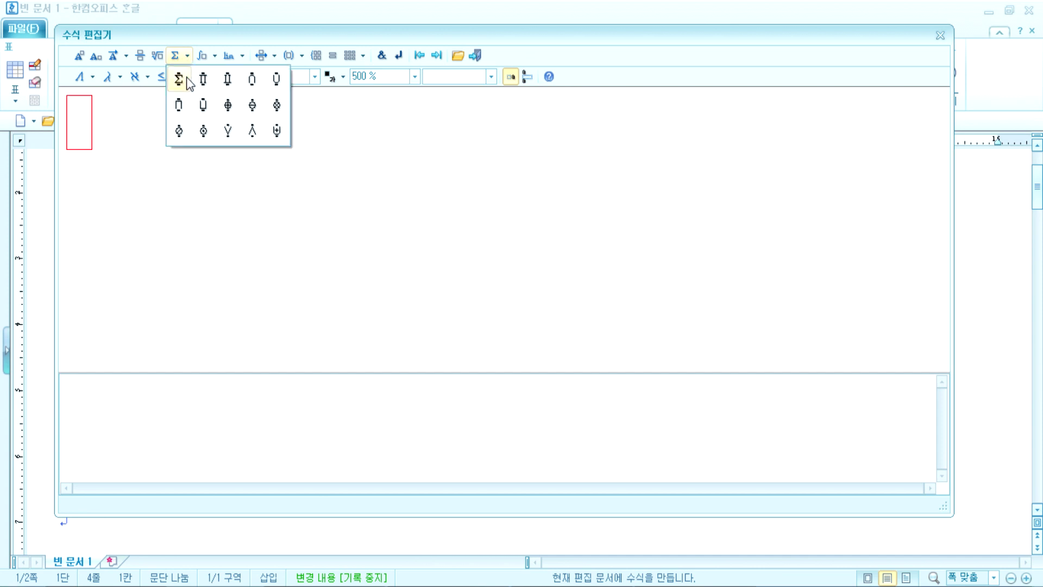
left_click(186, 79)
type("k=1} ^{}")
key("Tab")
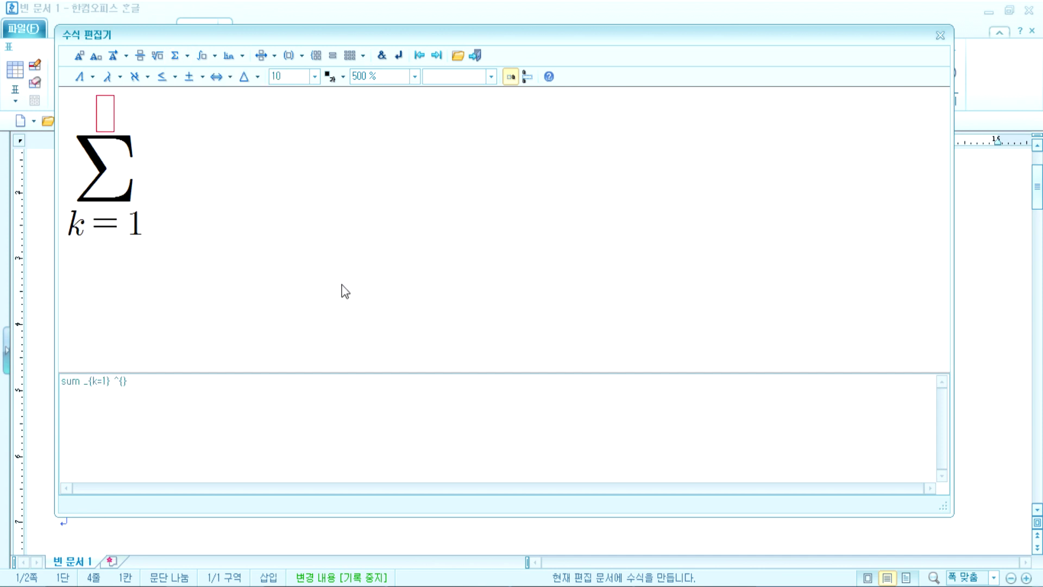
type("n")
key("Tab")
type("k")
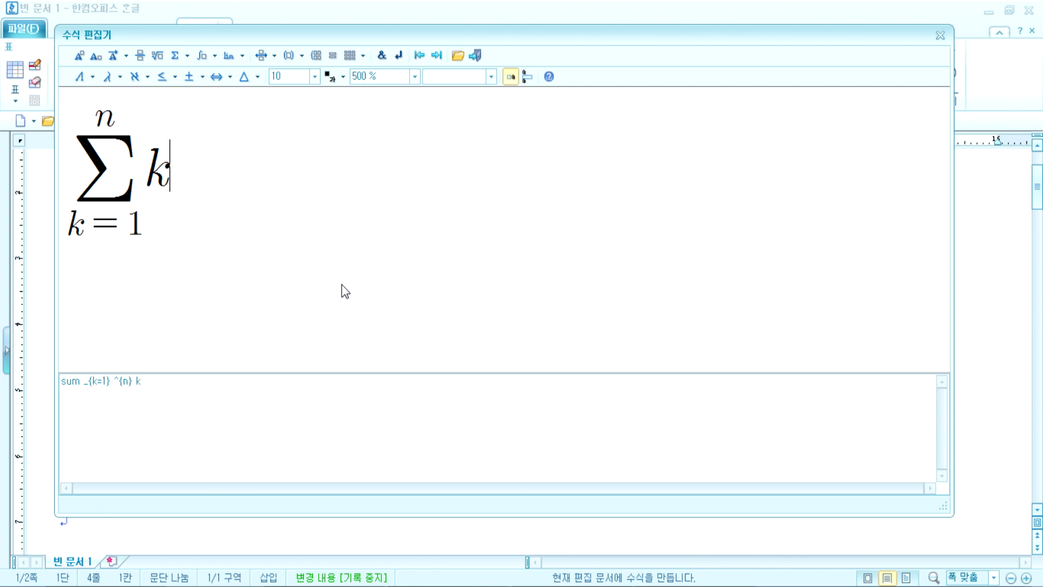
left_click(78, 56)
type("3")
Step: Add '=' and an empty pair of parentheses after k³, outside the exponent
type("=")
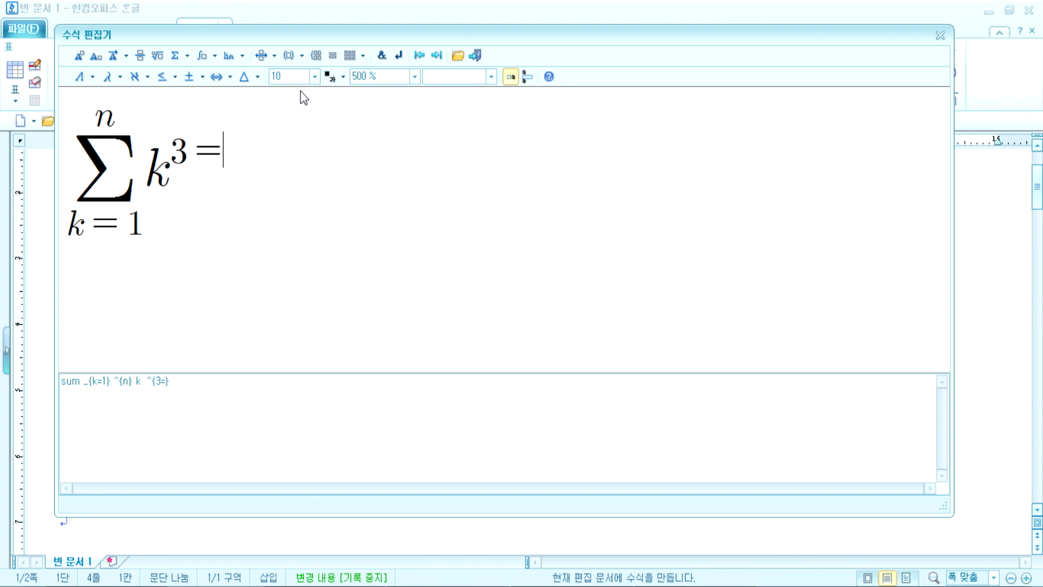
key("BackSpace")
key("Right")
type("=")
key("BackSpace")
key("Left")
type("=")
key("BackSpace")
key("Right")
type("=()")
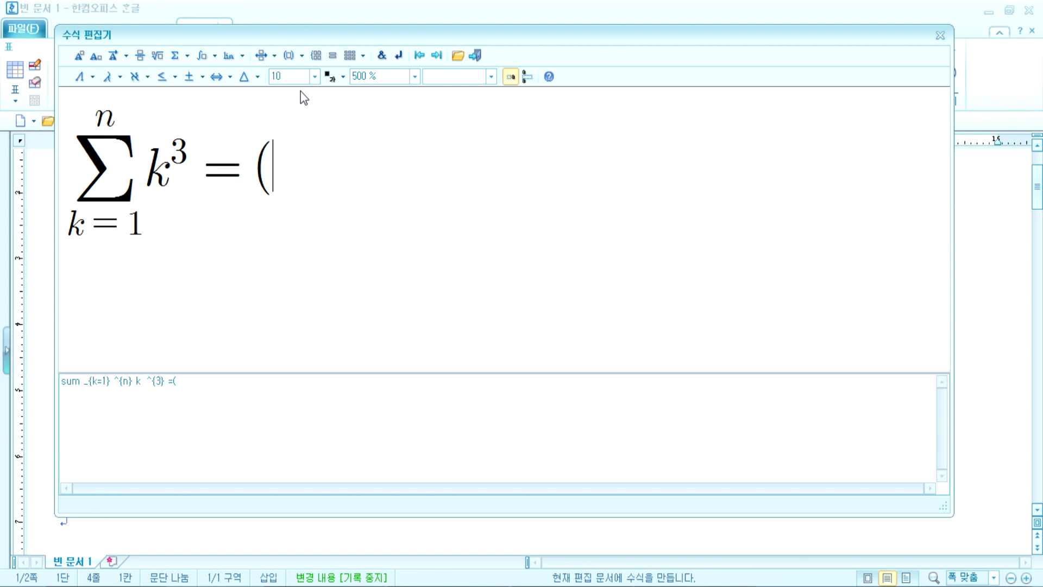
key("Left")
Step: Fill the parentheses with the fraction 1/2 followed by n(n+1)
left_click(142, 53)
type("1")
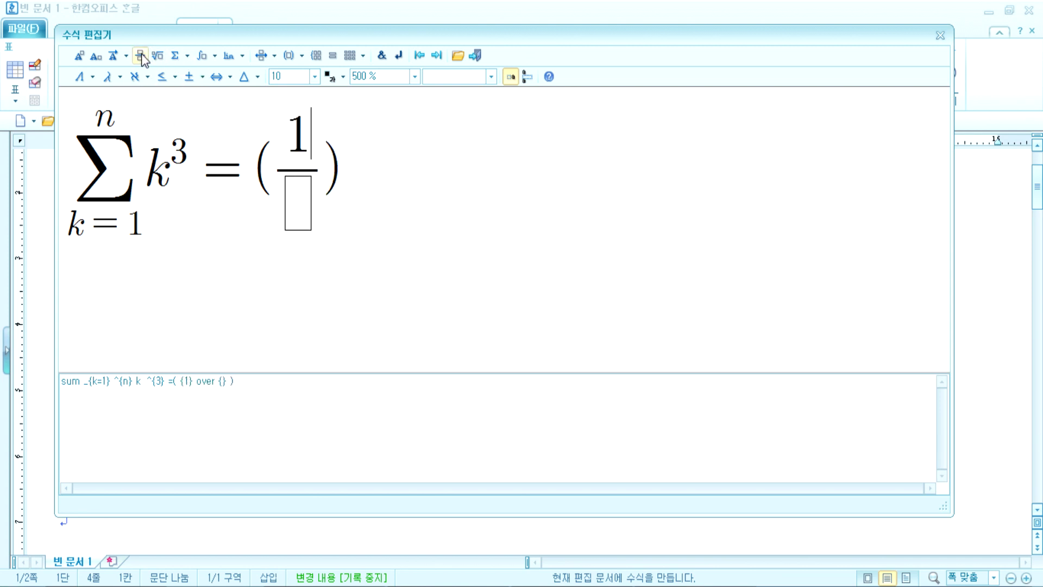
key("Tab")
type("2")
key("Tab")
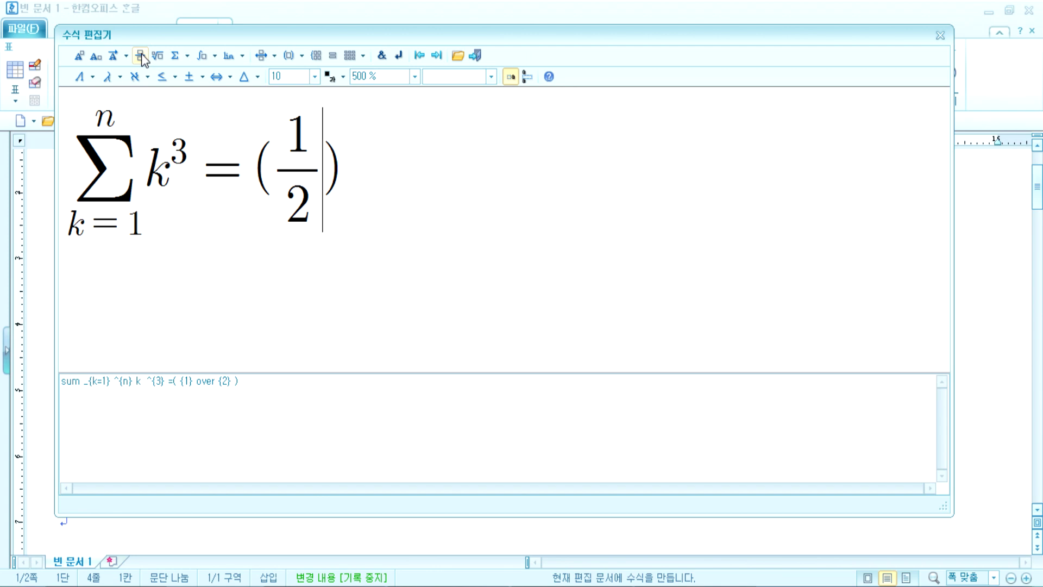
type("n(n")
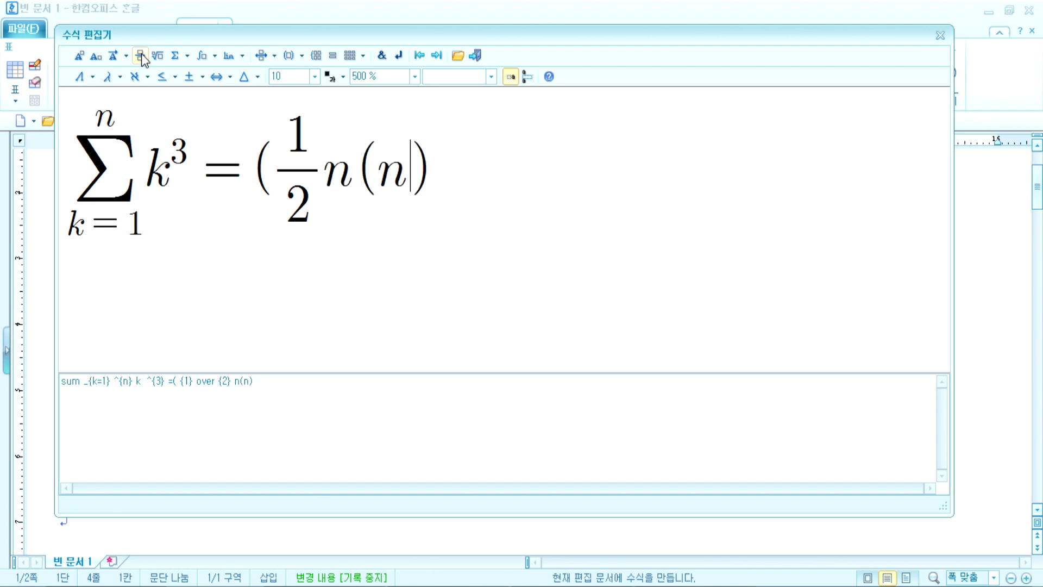
type("+1")
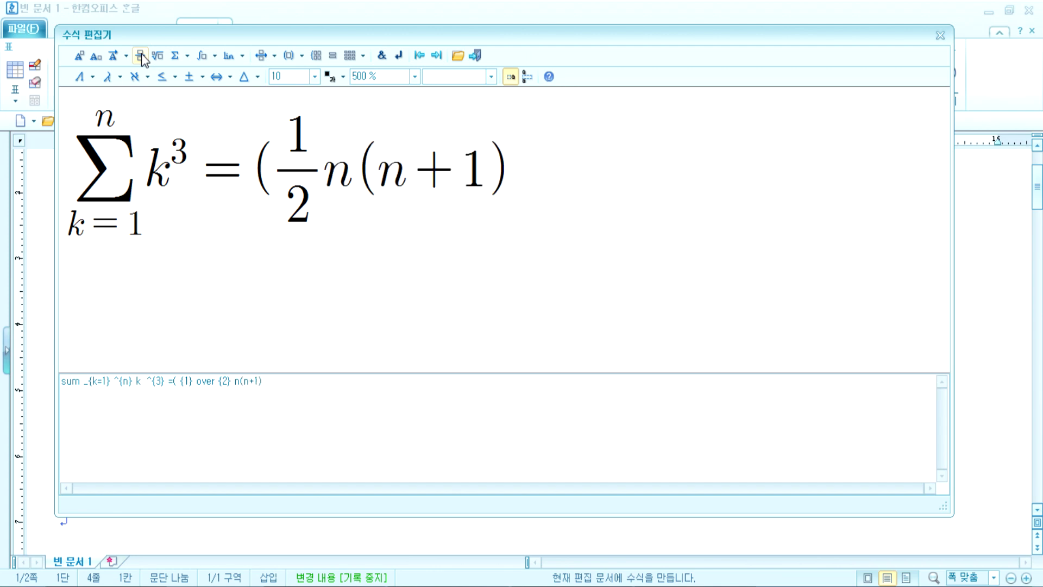
type(")")
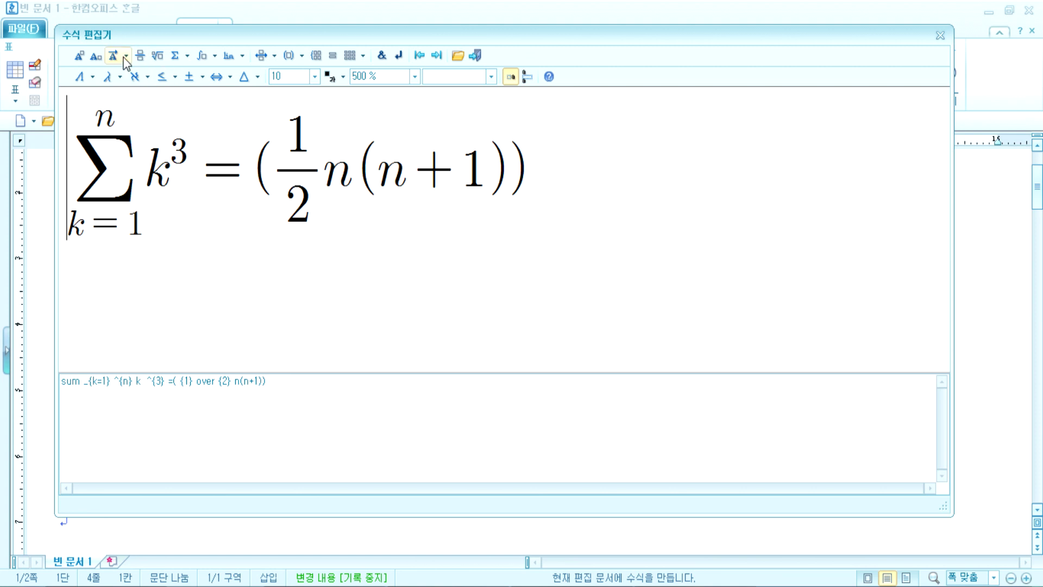
Step: Remove the stray empty fraction and insert auto-sizing LEFT( RIGHT) parentheses after the equals sign
left_click(139, 55)
key("Left")
key("Delete")
left_click(262, 182)
left_click(300, 56)
left_click(299, 82)
Step: Cut ½ n(n+1) and paste it into the new tall parentheses
left_click_drag(369, 174, 577, 172)
key("ctrl+c")
key("Delete")
key("ctrl+v")
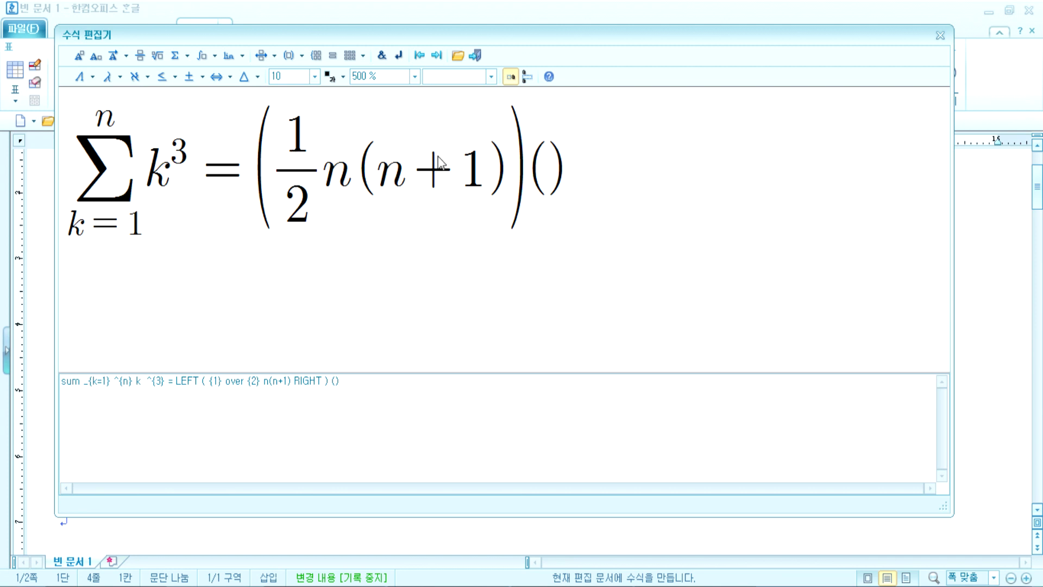
left_click_drag(292, 183, 444, 174)
left_click_drag(271, 164, 499, 158)
left_click(547, 180)
type("LEFT ( {1} over {2} n(n+1) RIGHT )")
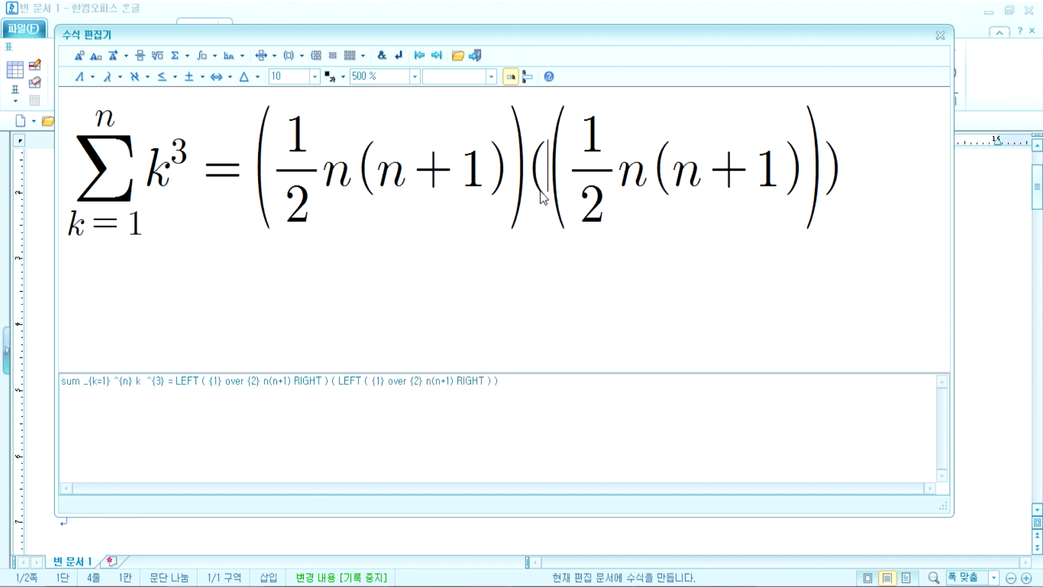
key("ctrl+z")
type("LEFT ( {1} over {2} n(n+1) RIGHT )")
Step: Move the ½ n(n+1) expression out of the inner box and delete the empty parentheses
left_click_drag(567, 180, 803, 175)
key("ctrl+x")
key("Left")
key("Left")
key("ctrl+v")
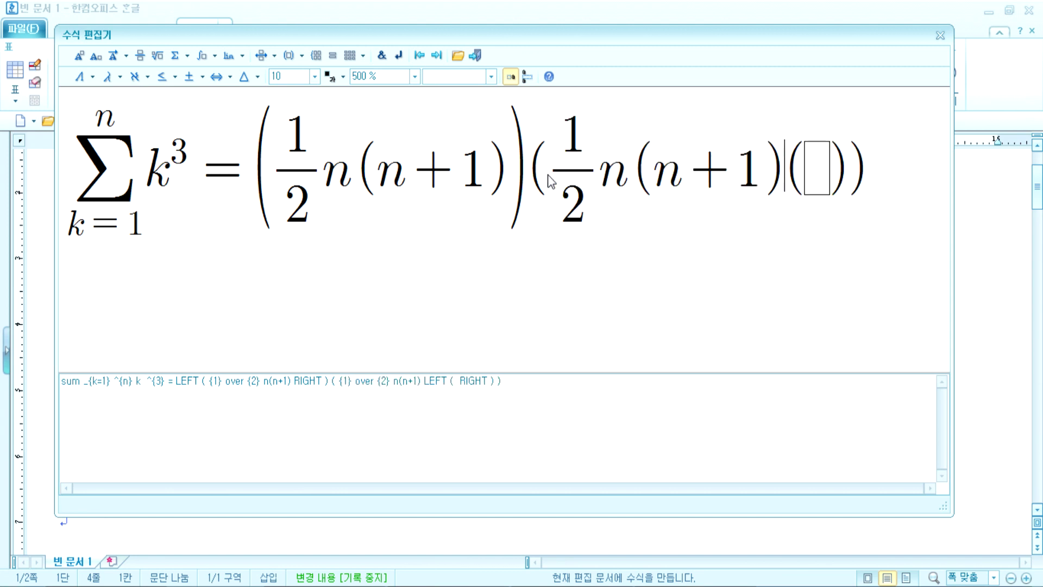
key("Delete")
Step: Delete the duplicated factor after the tall closing parenthesis
left_click(544, 186)
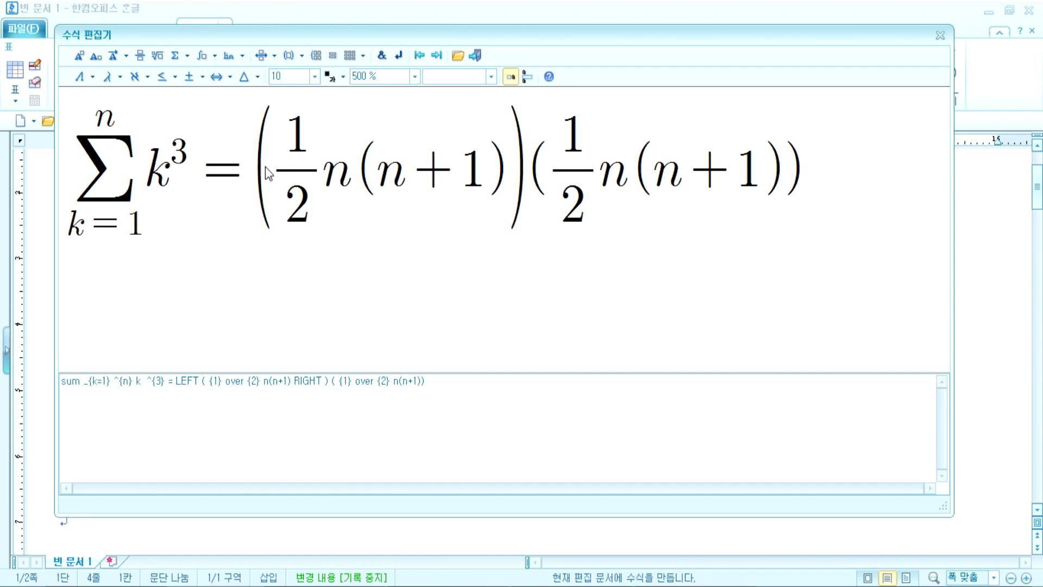
key("ctrl+a")
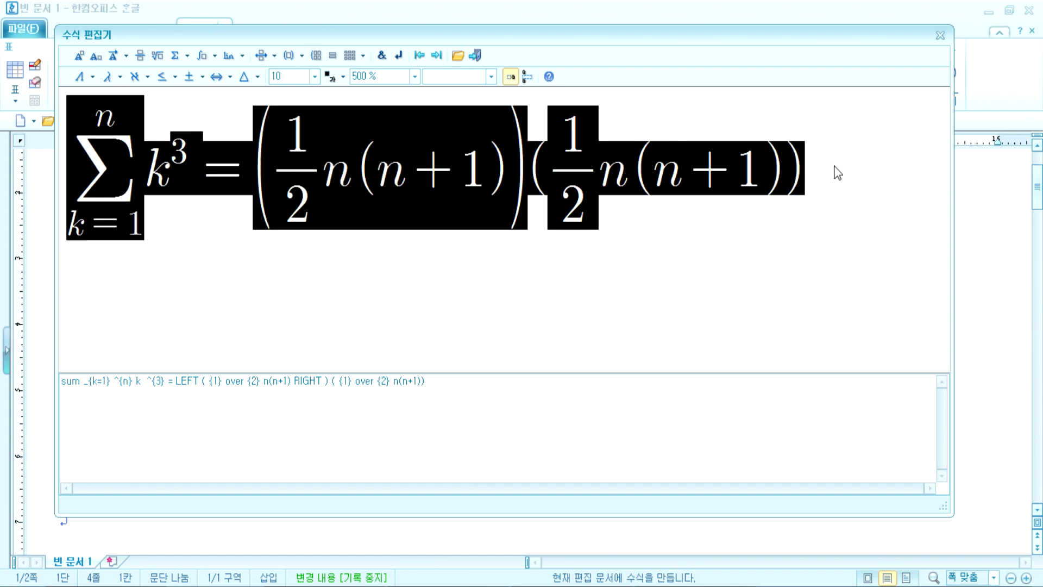
left_click_drag(833, 165, 791, 173)
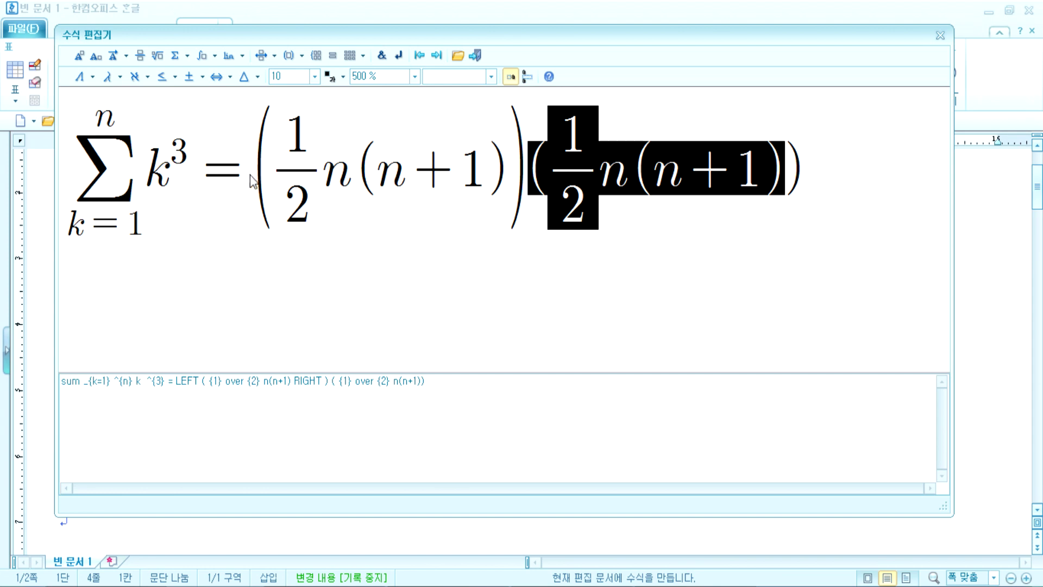
left_click_drag(250, 173, 456, 173)
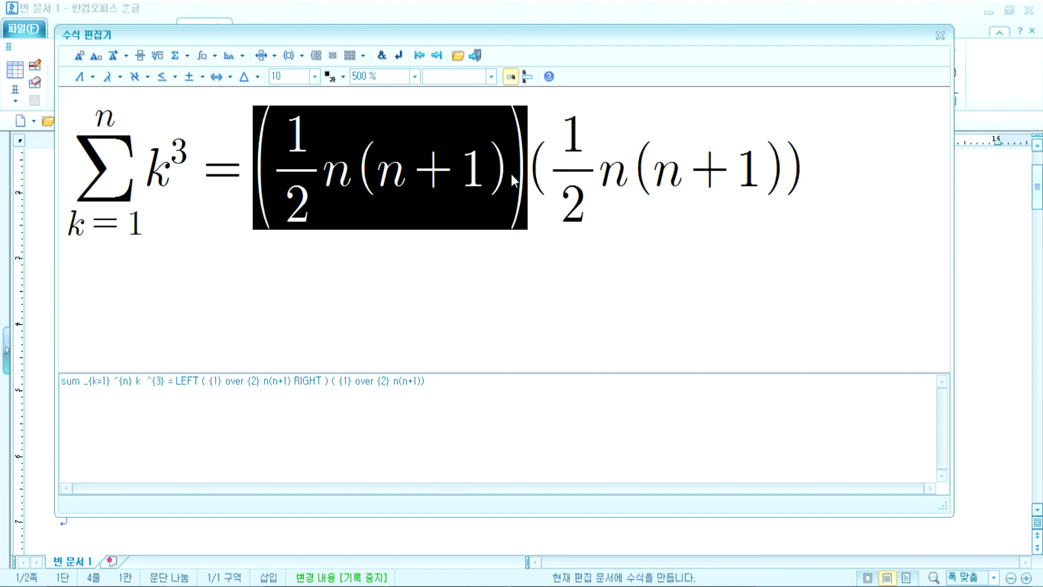
left_click(535, 177)
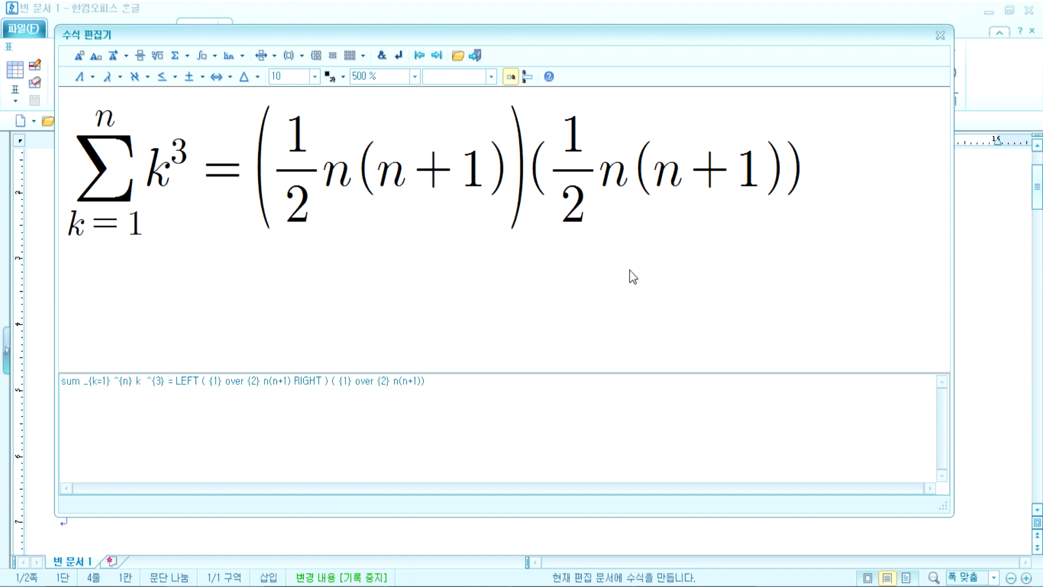
key("Delete")
key("Delete")
key("Delete")
key("Delete")
key("Delete")
key("Delete")
key("Delete")
key("Delete")
key("Delete")
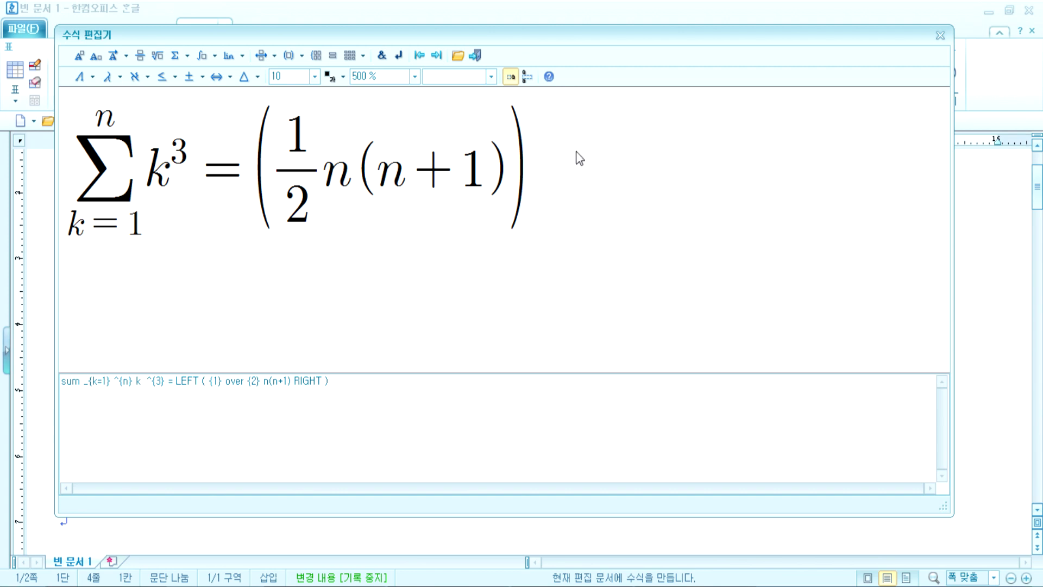
Step: Place the sum formula in the document and start a new formula below at 500% zoom
left_click(475, 55)
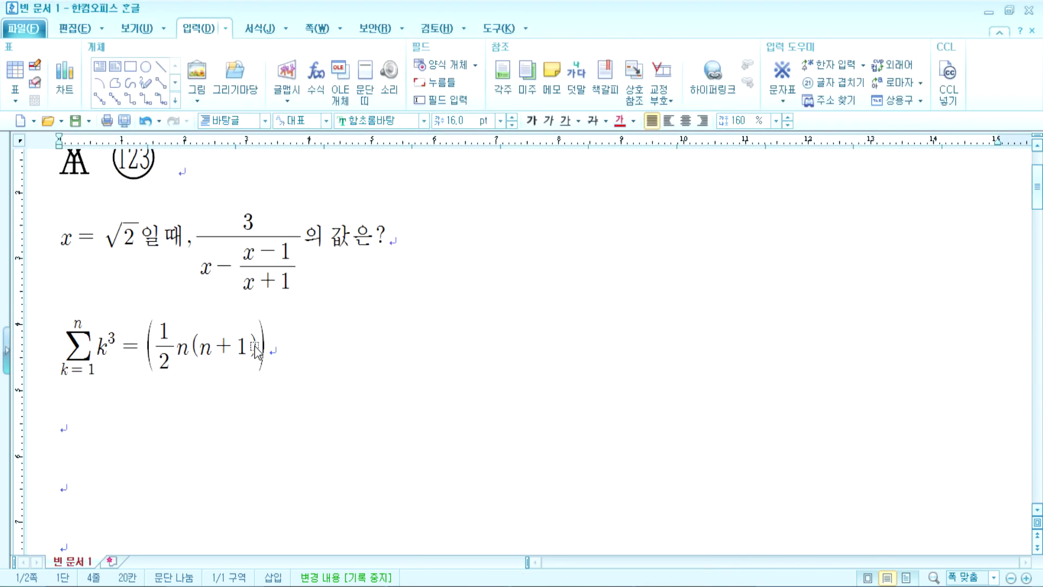
left_click(238, 431)
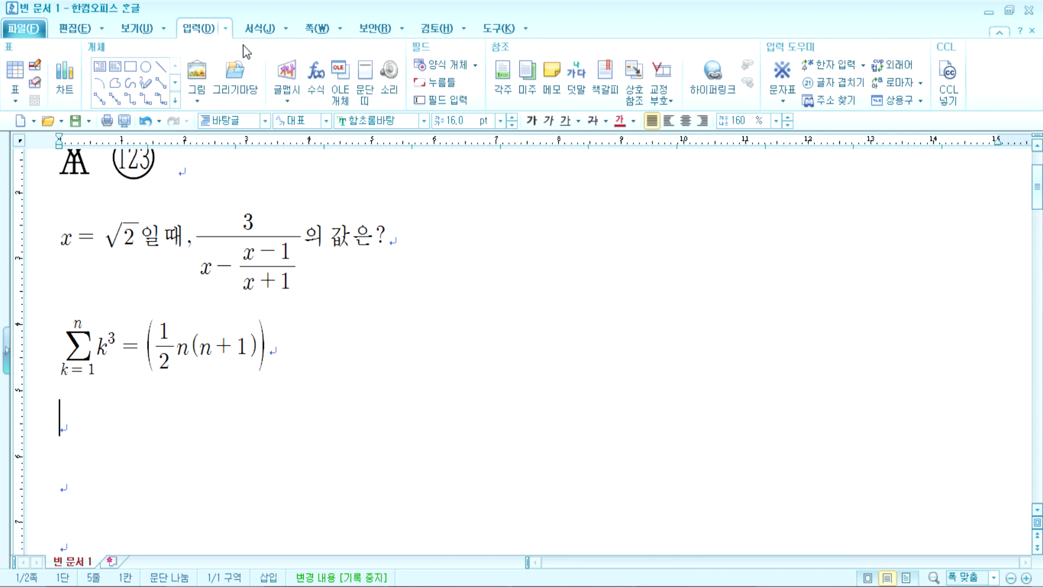
left_click(315, 79)
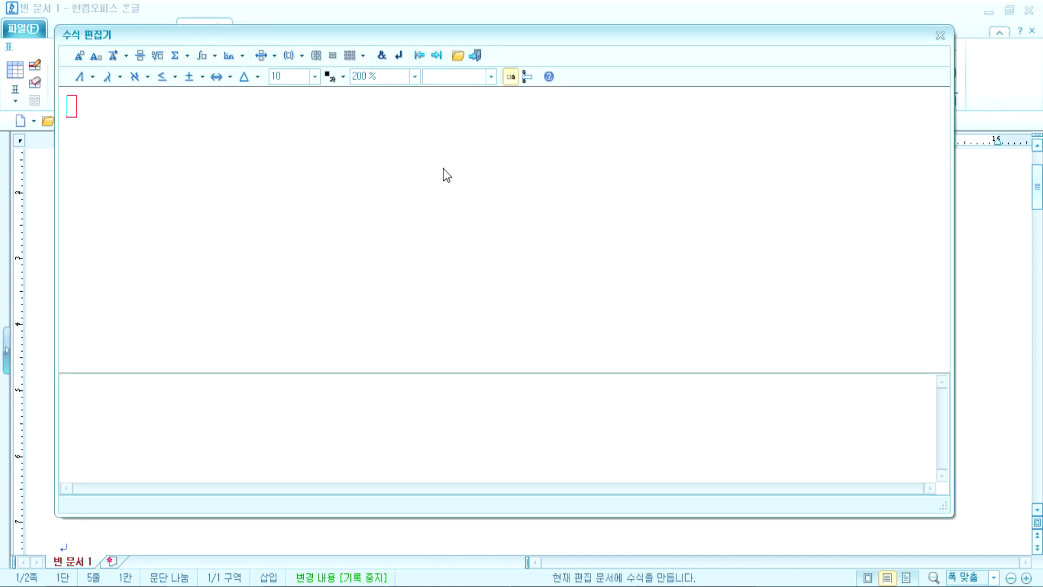
left_click(414, 76)
left_click(386, 149)
Step: Type S = πr² + as the start of the new formula
type("S=")
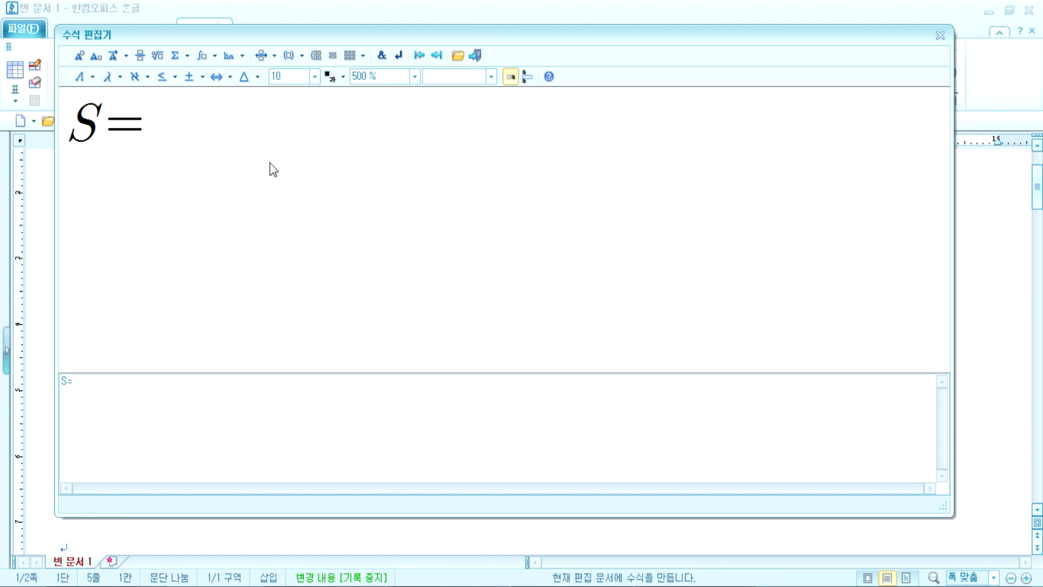
left_click(119, 77)
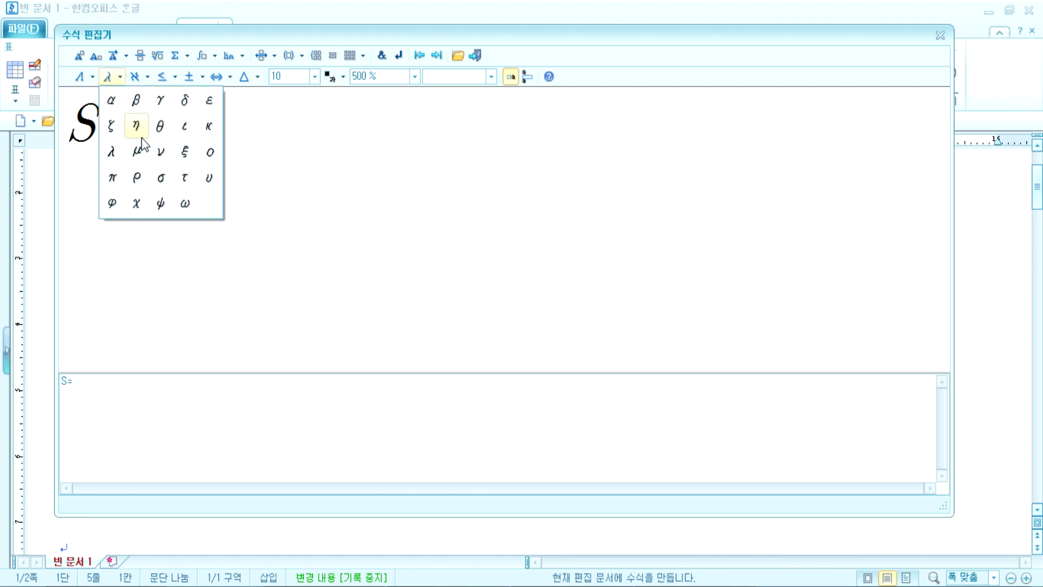
left_click(112, 178)
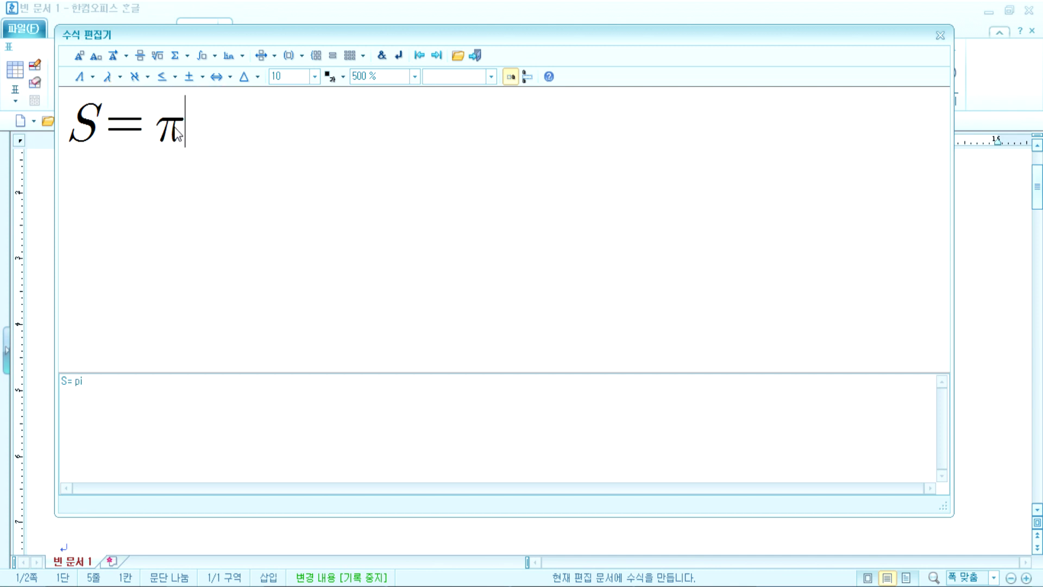
type("r")
left_click(78, 55)
type("2} ")
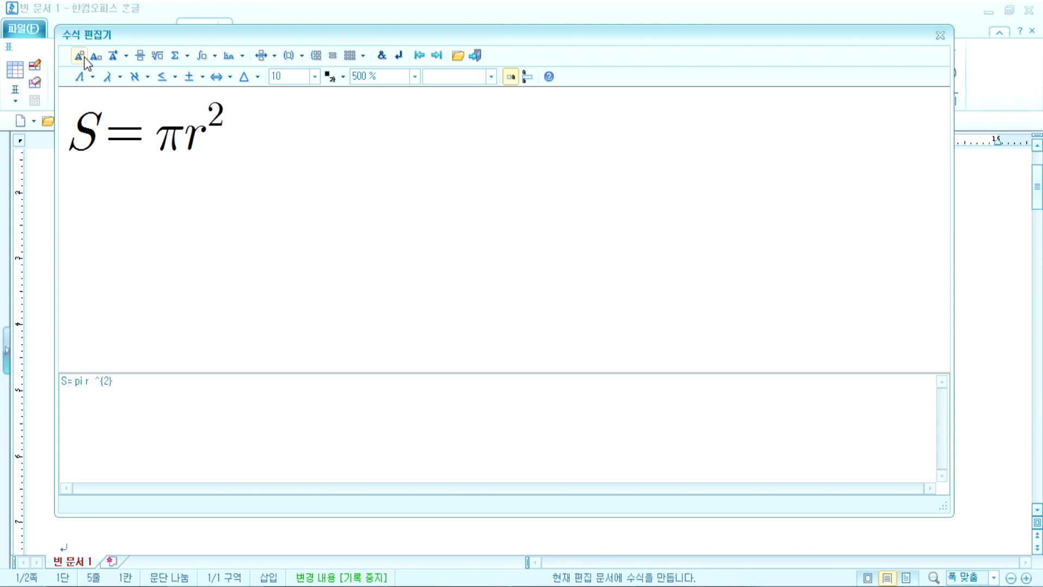
type("+")
Step: Add the fraction 1/2 followed by a multiplication sign
left_click(140, 55)
type("1} over {2}")
key("Tab")
type("2")
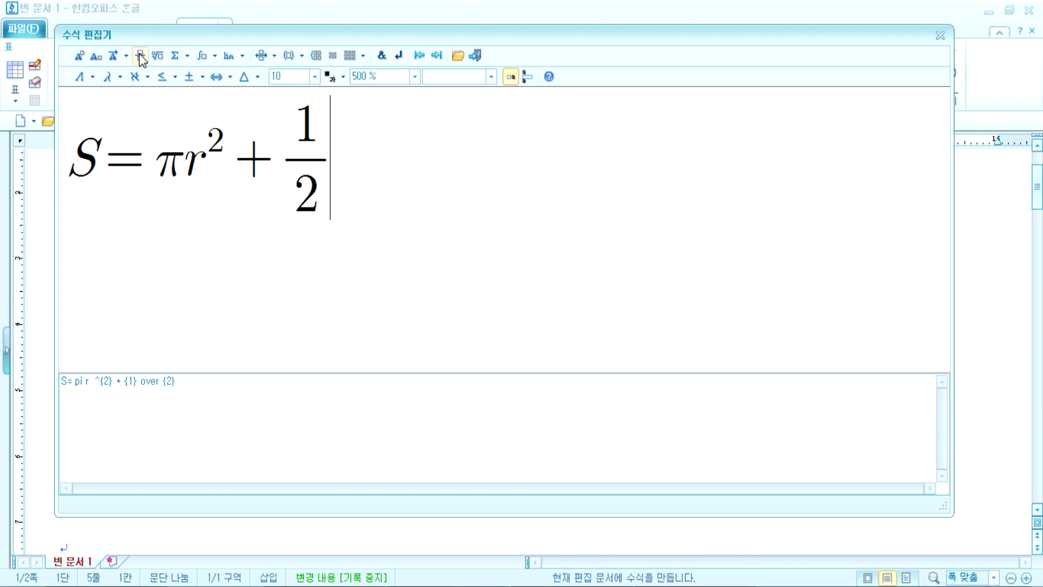
key("Left")
type("x")
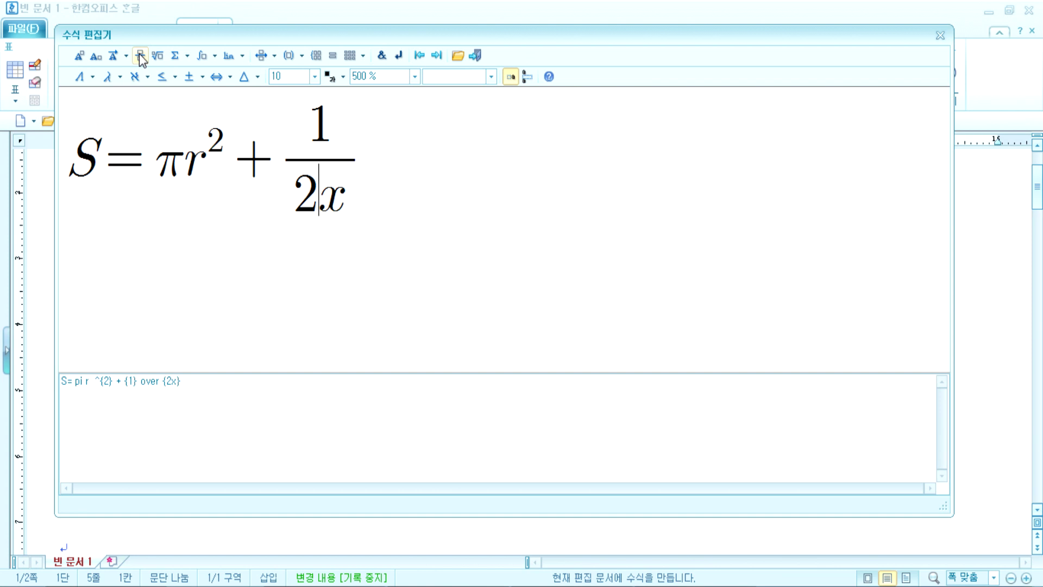
key("BackSpace")
key("Right")
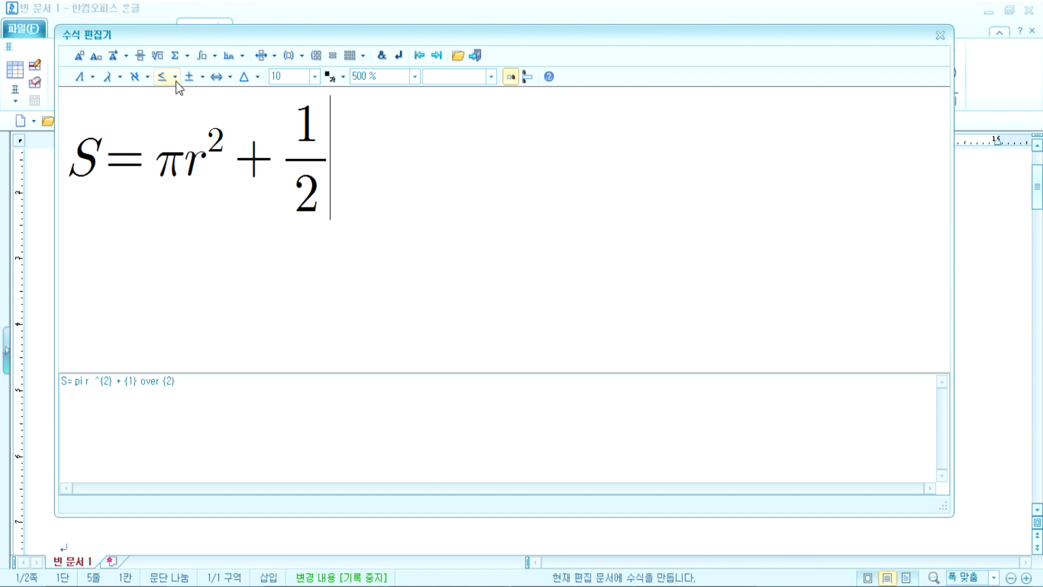
left_click(203, 78)
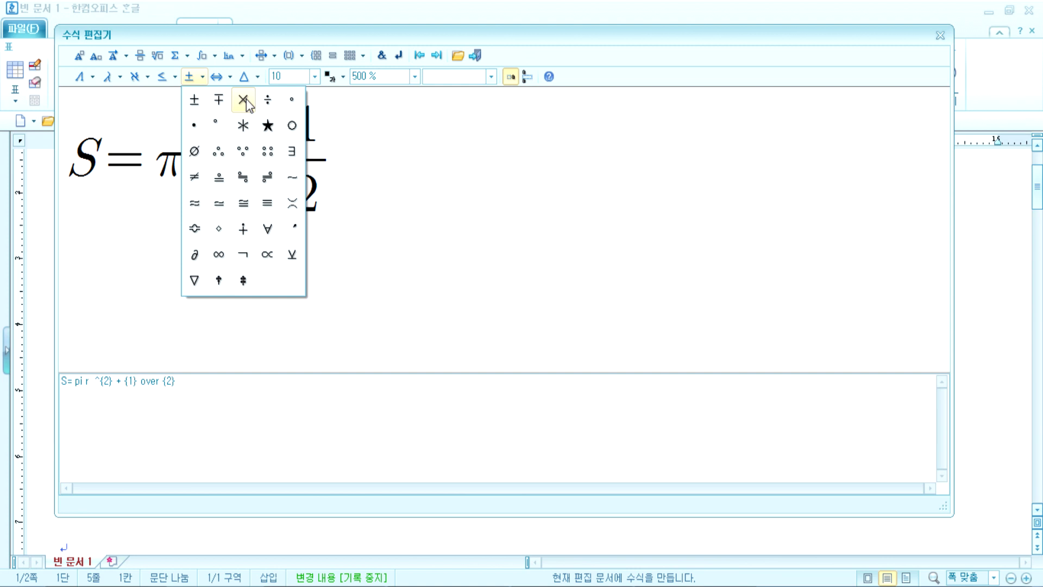
left_click(243, 100)
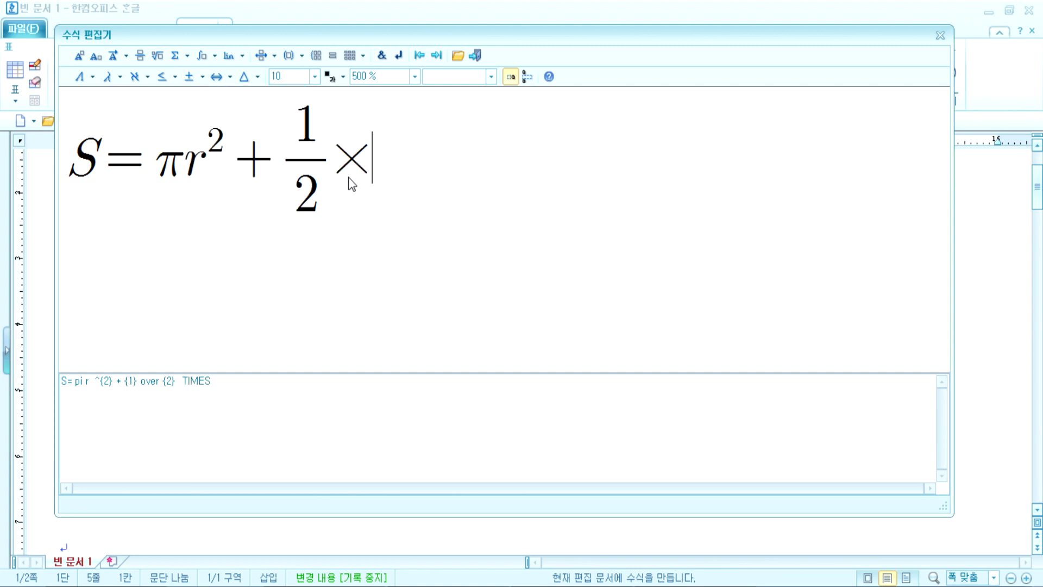
Step: Finish the formula with 2πr × 1
type("2")
left_click(119, 76)
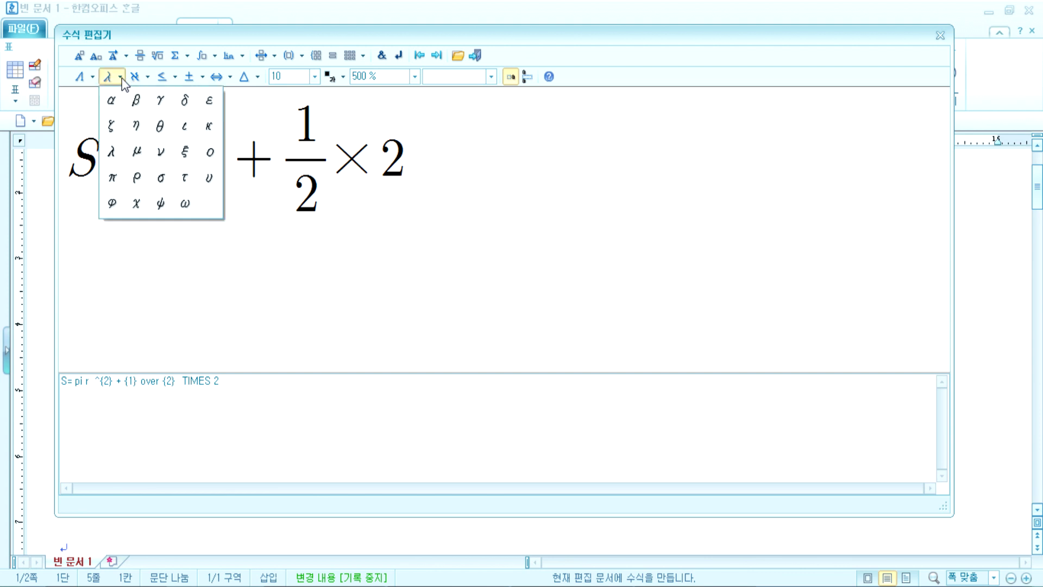
left_click(114, 177)
type("r")
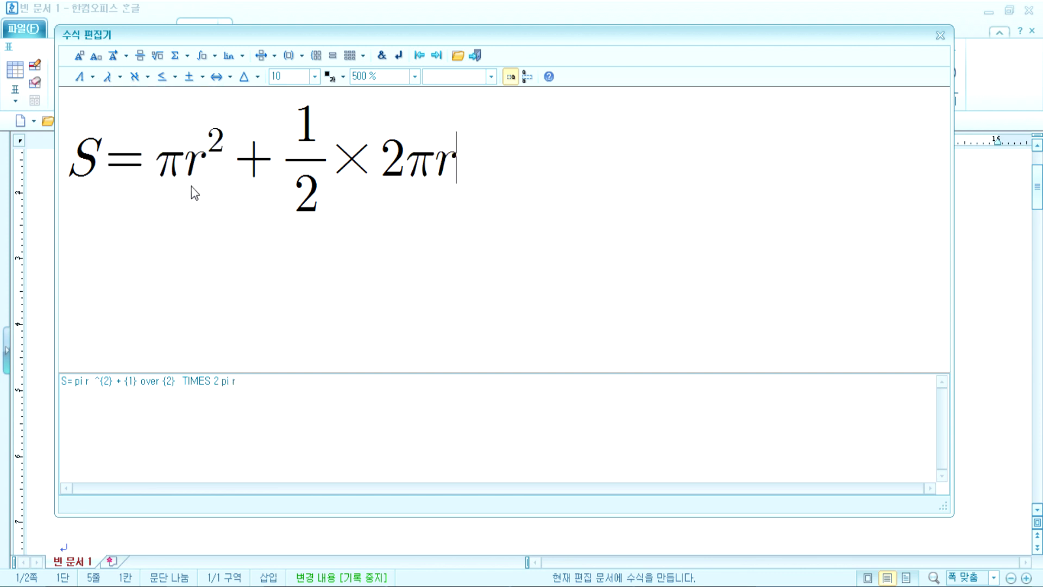
left_click(202, 76)
left_click(241, 101)
type("1")
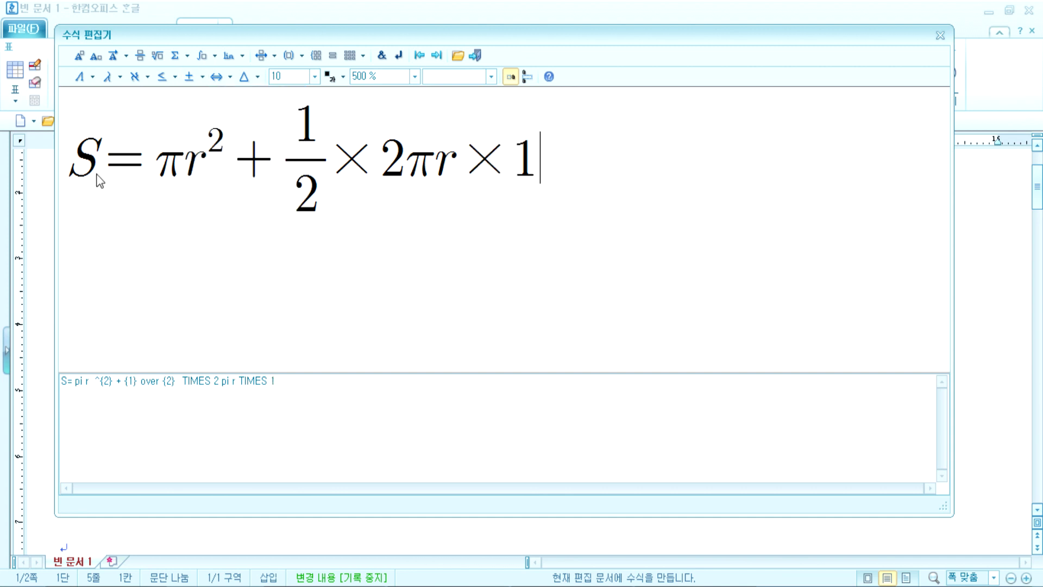
left_click_drag(79, 186, 545, 182)
key("Left")
key("End")
double_click(196, 163)
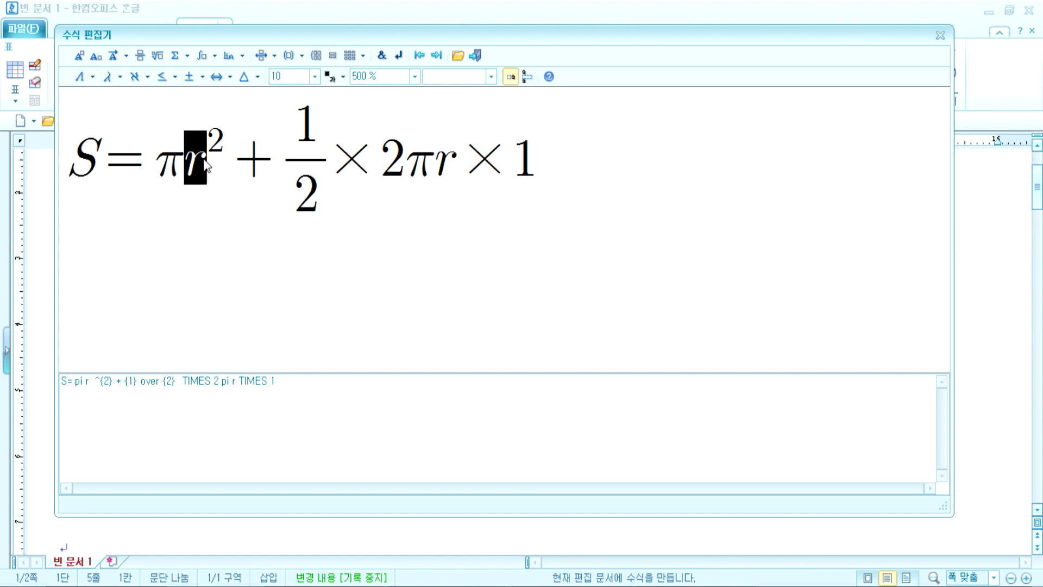
double_click(100, 159)
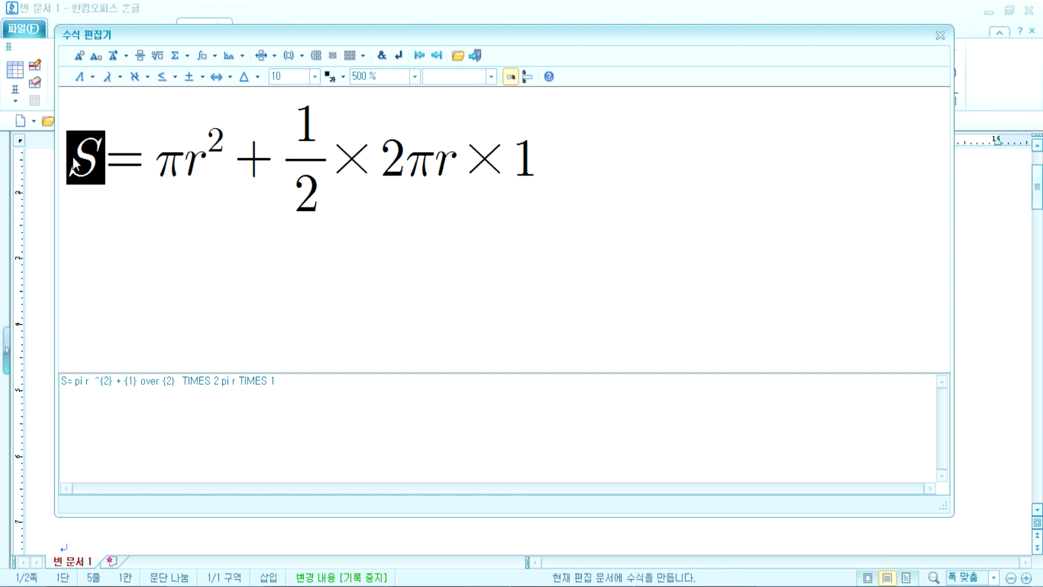
left_click(194, 162)
double_click(187, 163)
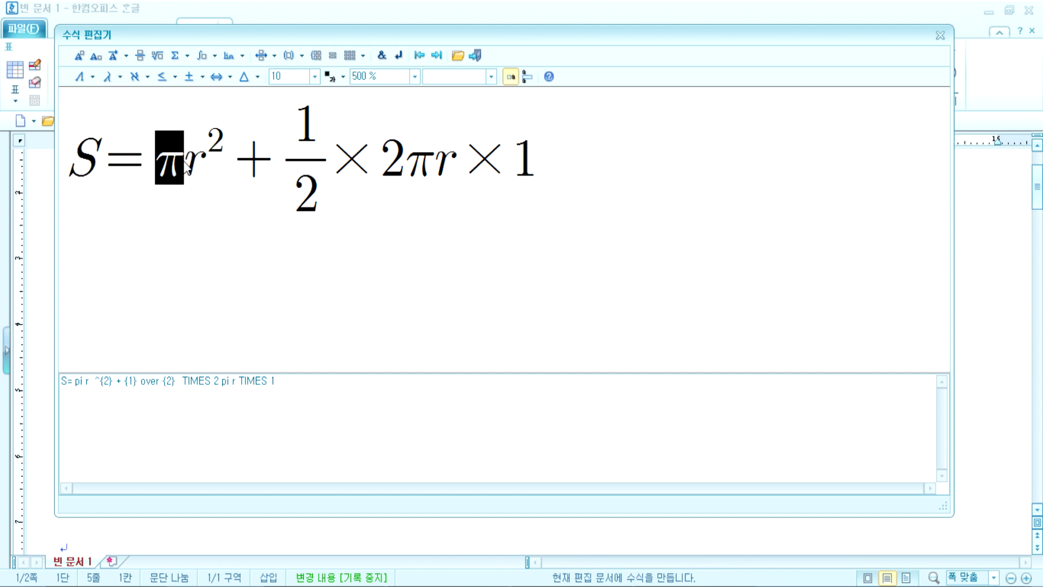
left_click(92, 77)
left_click(92, 79)
left_click(120, 77)
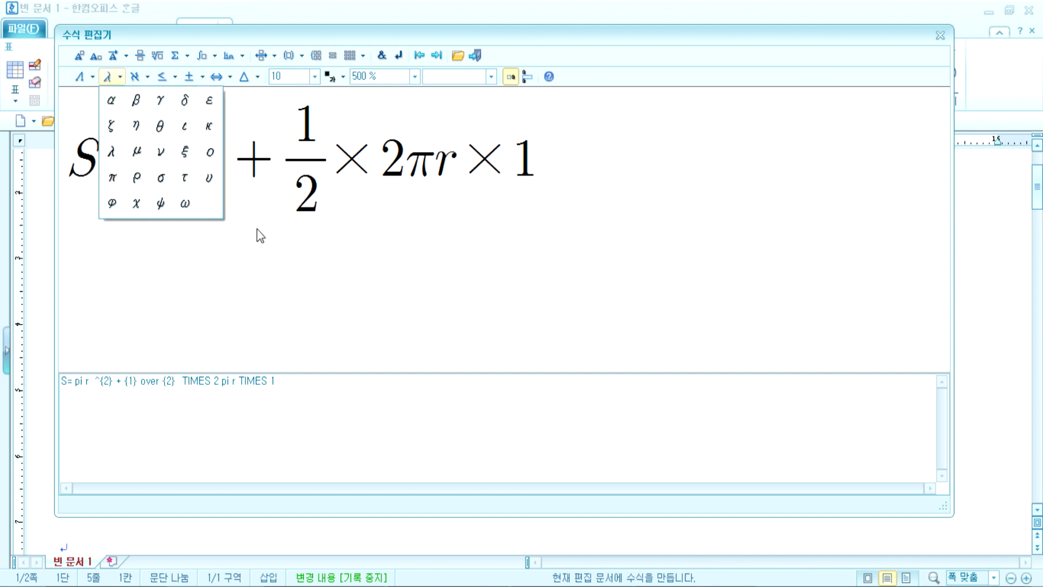
left_click(227, 210)
left_click(175, 172)
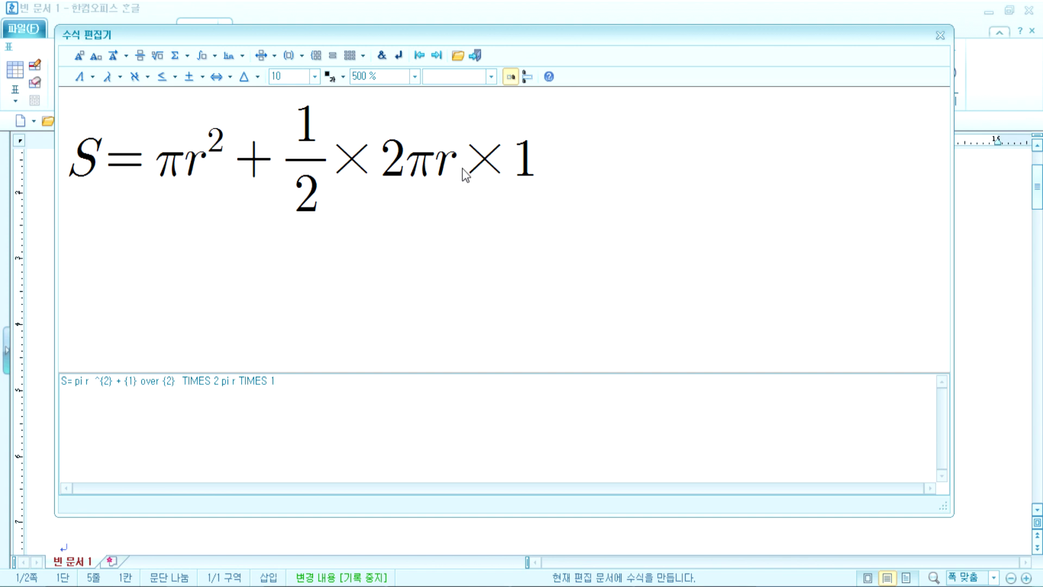
left_click(491, 162)
left_click(352, 160)
left_click(344, 169)
type("x")
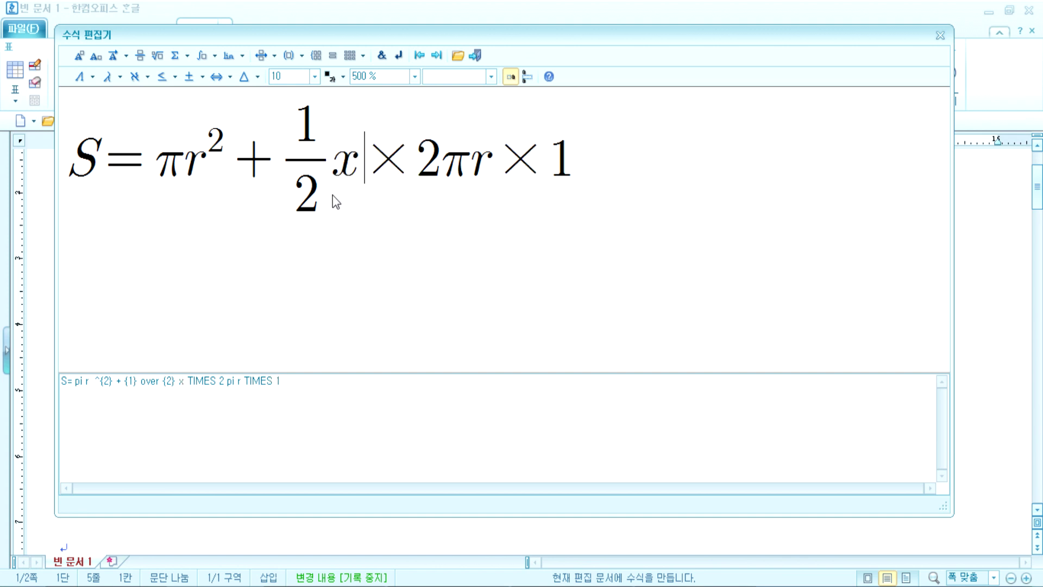
key("BackSpace")
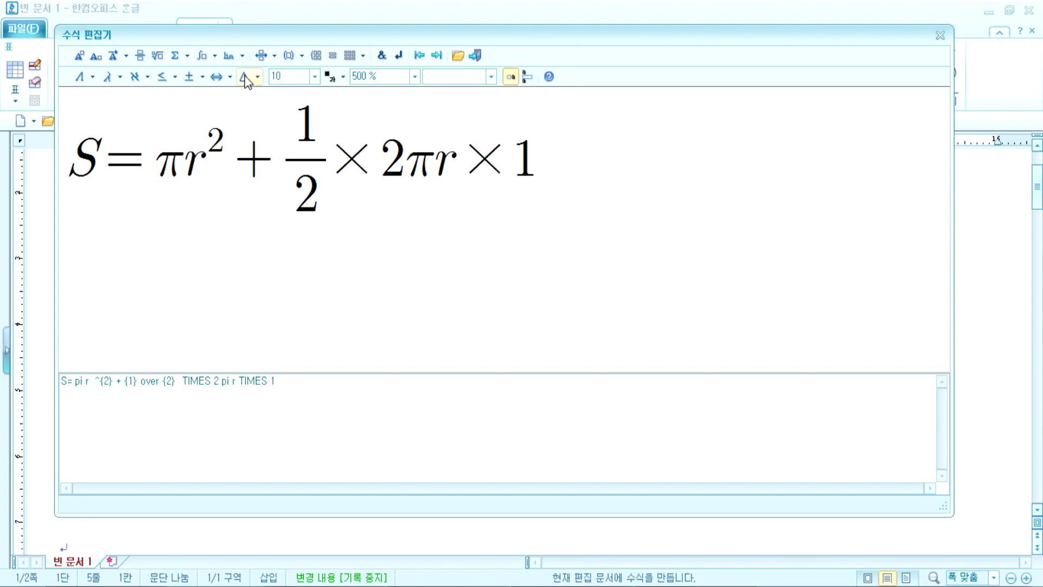
left_click(202, 77)
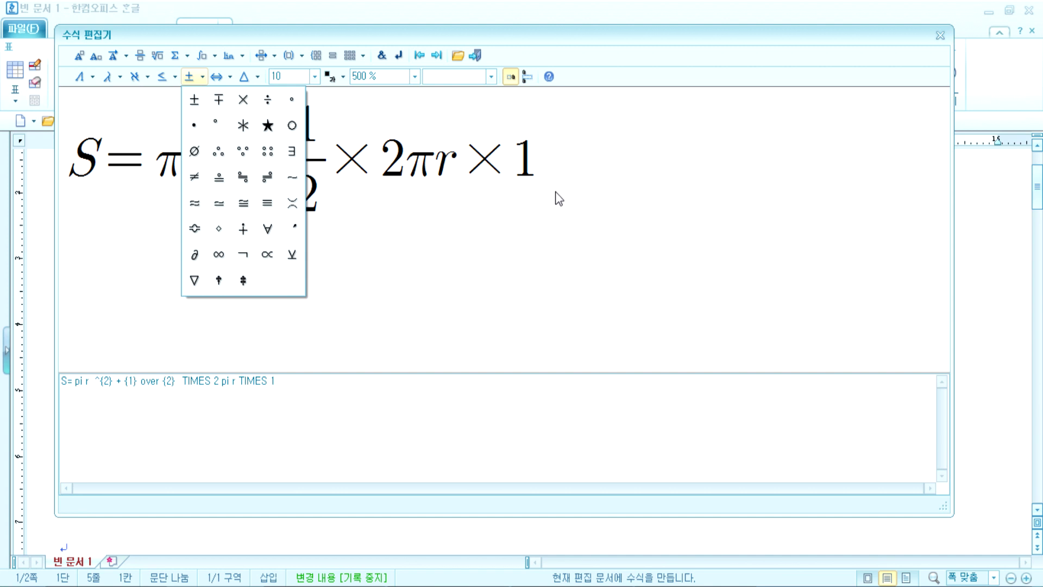
left_click(547, 173)
left_click(540, 173)
type("+-")
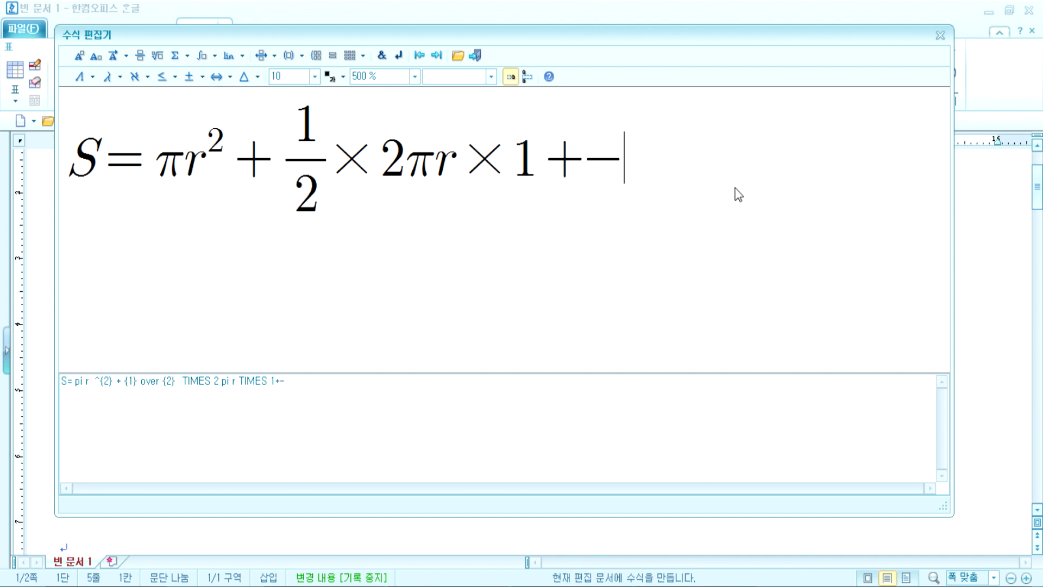
key("Left")
key("Delete")
key("Left")
key("Delete")
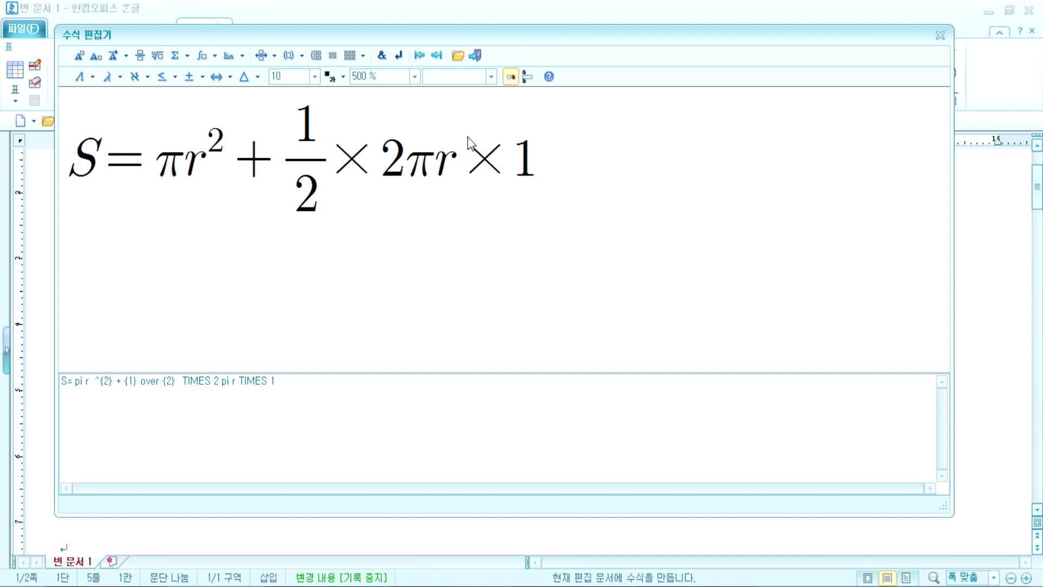
left_click(202, 77)
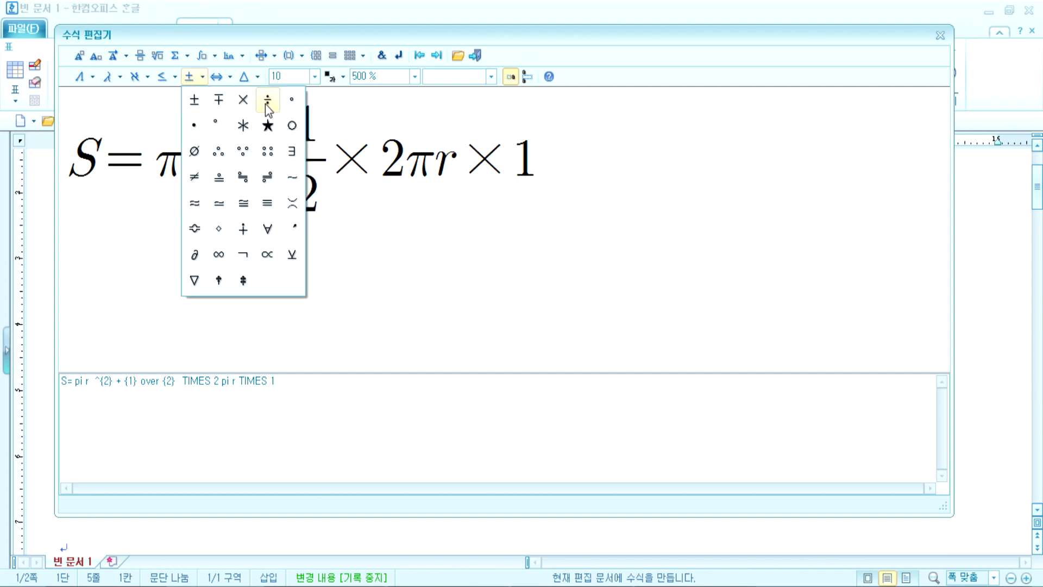
left_click(266, 103)
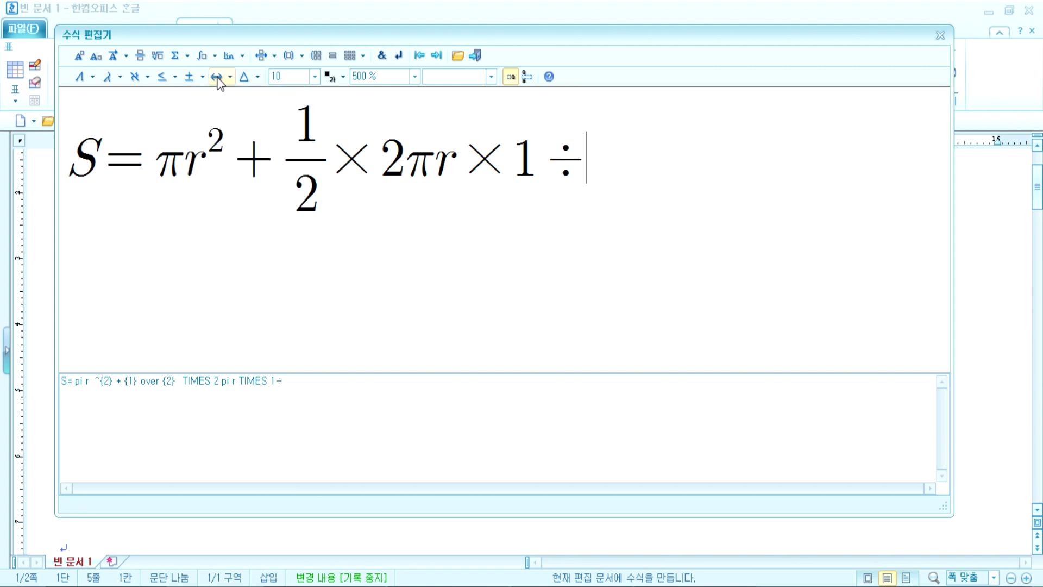
left_click(233, 78)
left_click(205, 77)
left_click(205, 77)
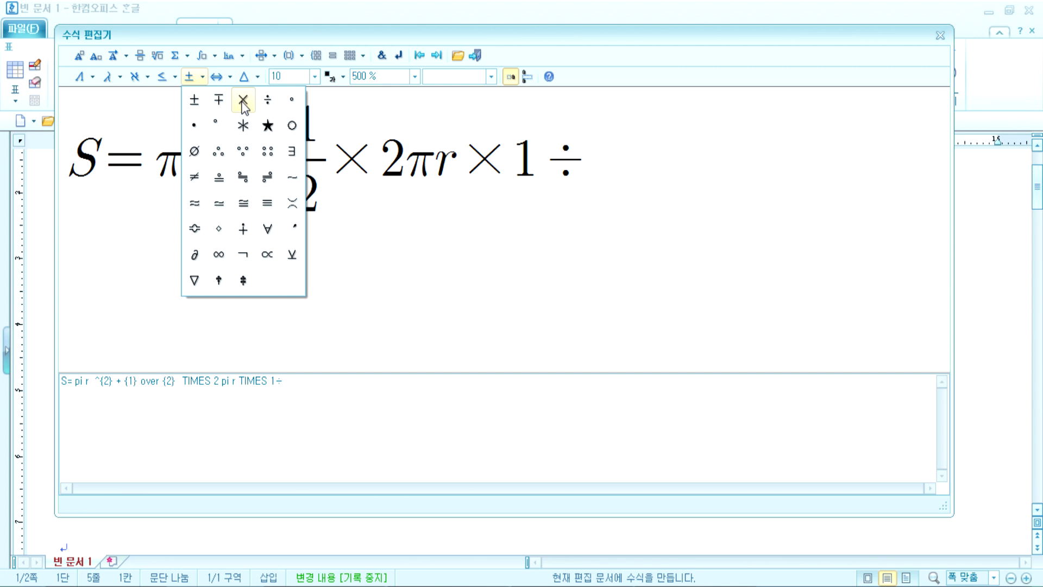
left_click(542, 167)
key("Delete")
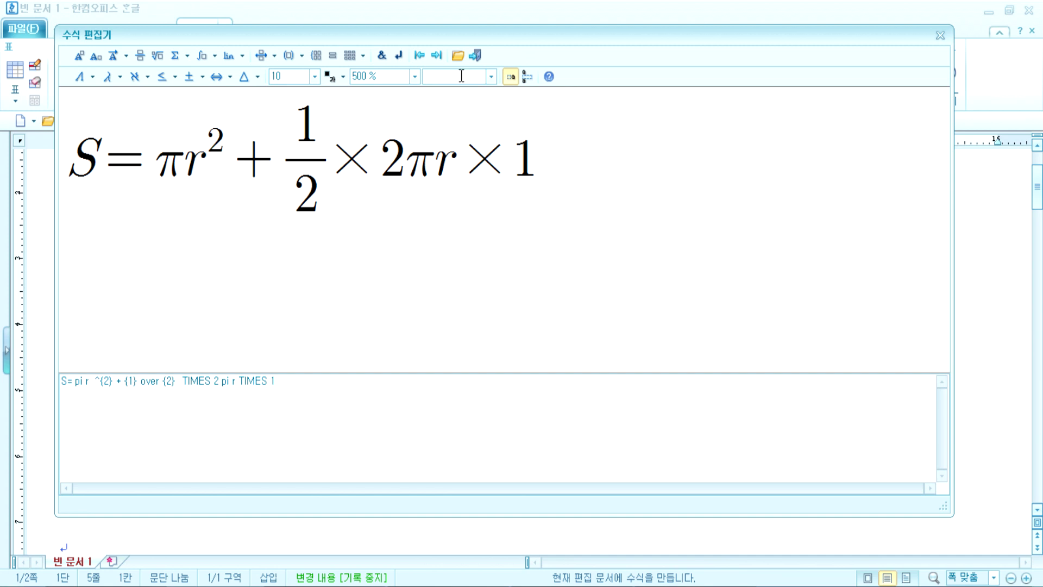
Step: Insert the formula S = πr² + ½ × 2πr × 1 into the document
left_click(477, 54)
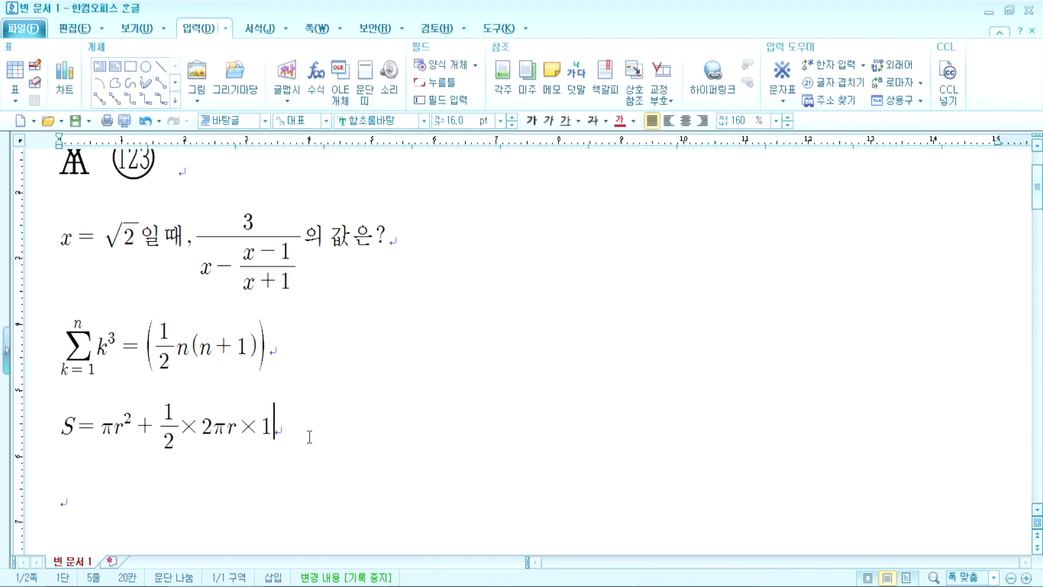
Step: On the next line start a new formula at 500% zoom with a 2×2 parenthesized matrix
key("Return")
left_click(317, 82)
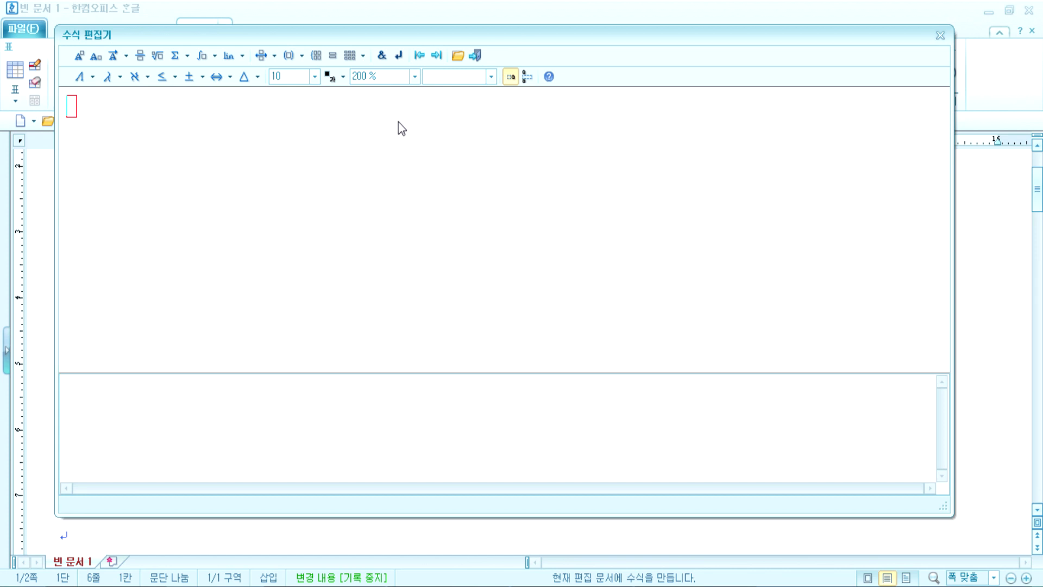
left_click(414, 76)
left_click(418, 150)
left_click(332, 57)
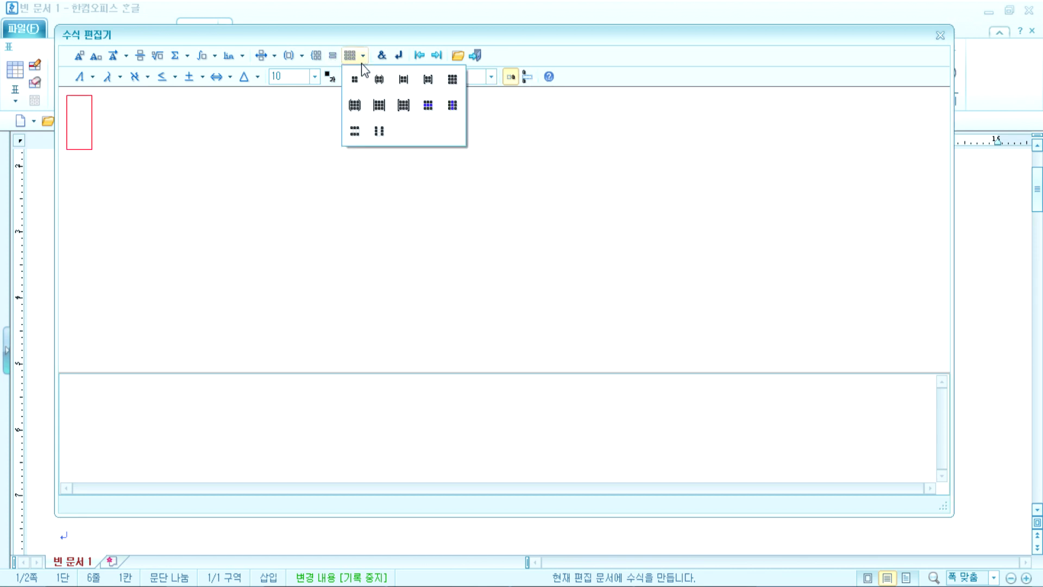
left_click(382, 88)
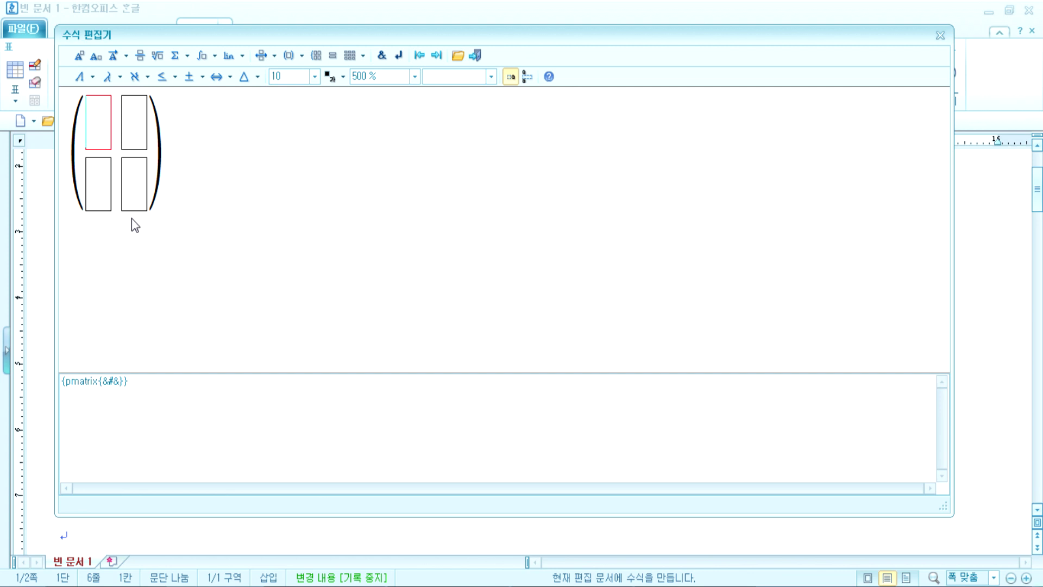
left_click(129, 132)
left_click(132, 163)
left_click(93, 178)
Step: Grow the matrix to 3×3, then remove two rows to leave a 1×3 row
left_click(361, 59)
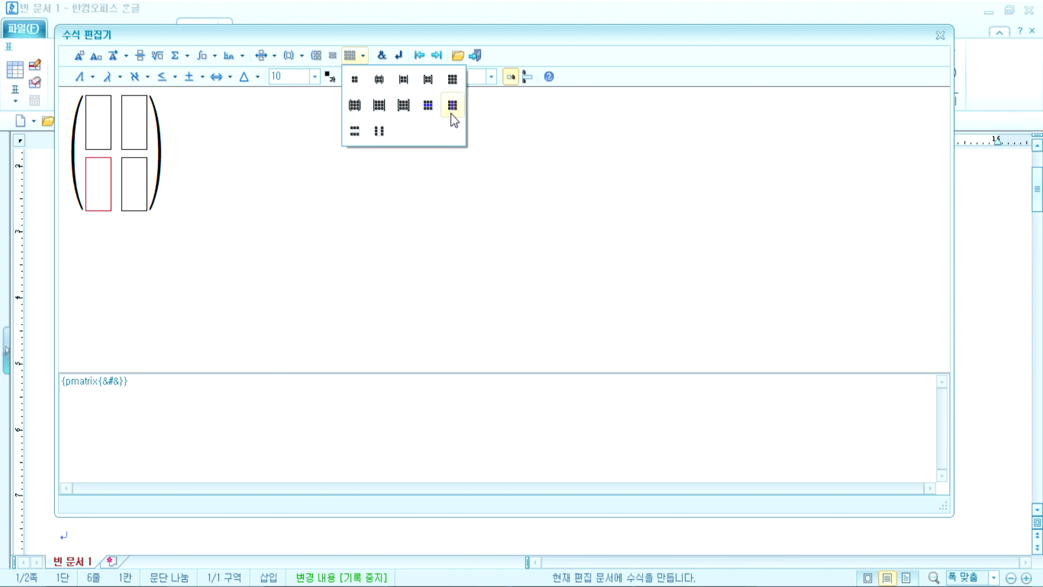
left_click(427, 105)
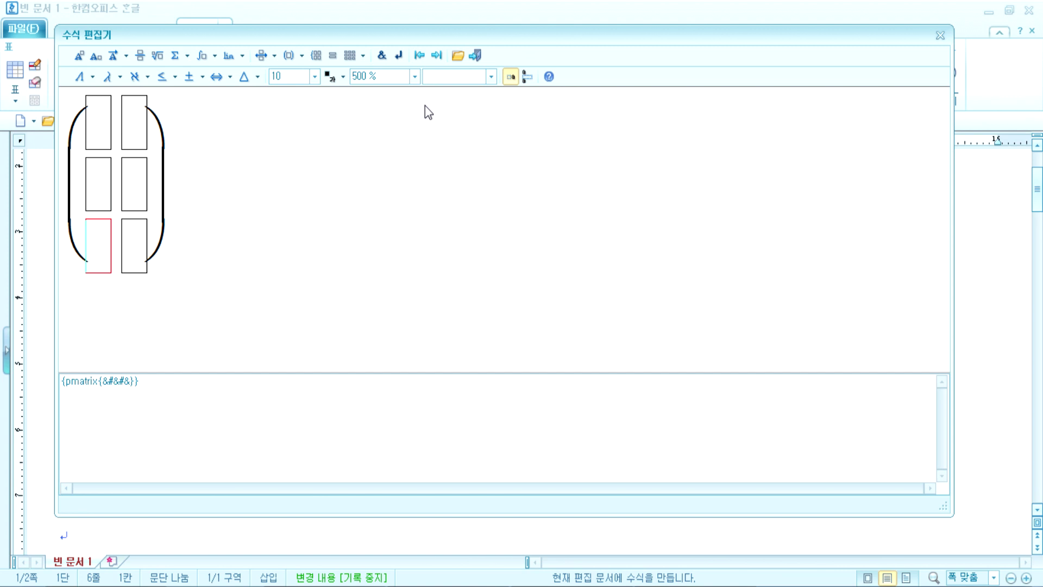
left_click(363, 55)
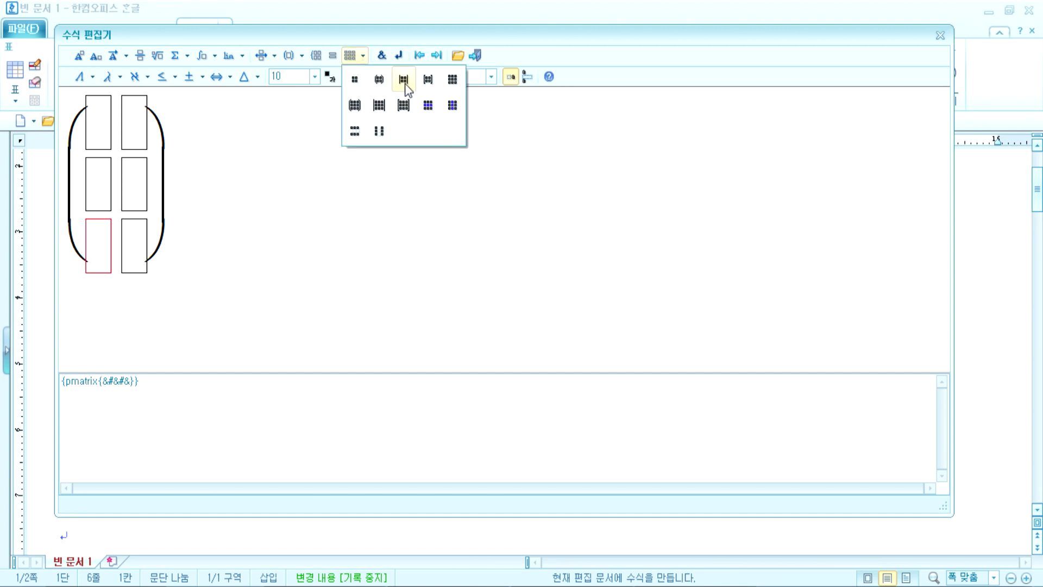
left_click(452, 107)
left_click(363, 55)
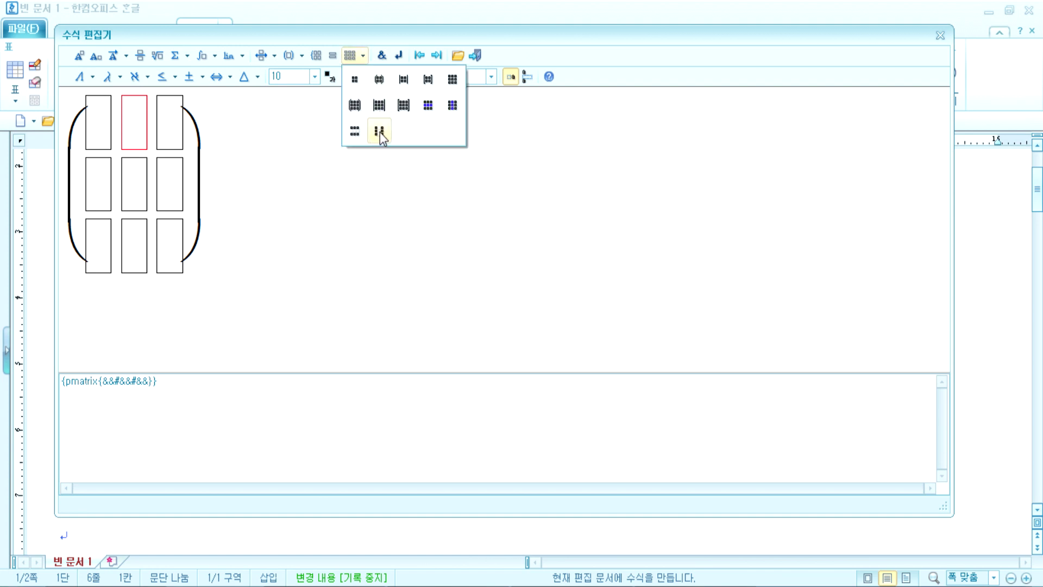
left_click(361, 130)
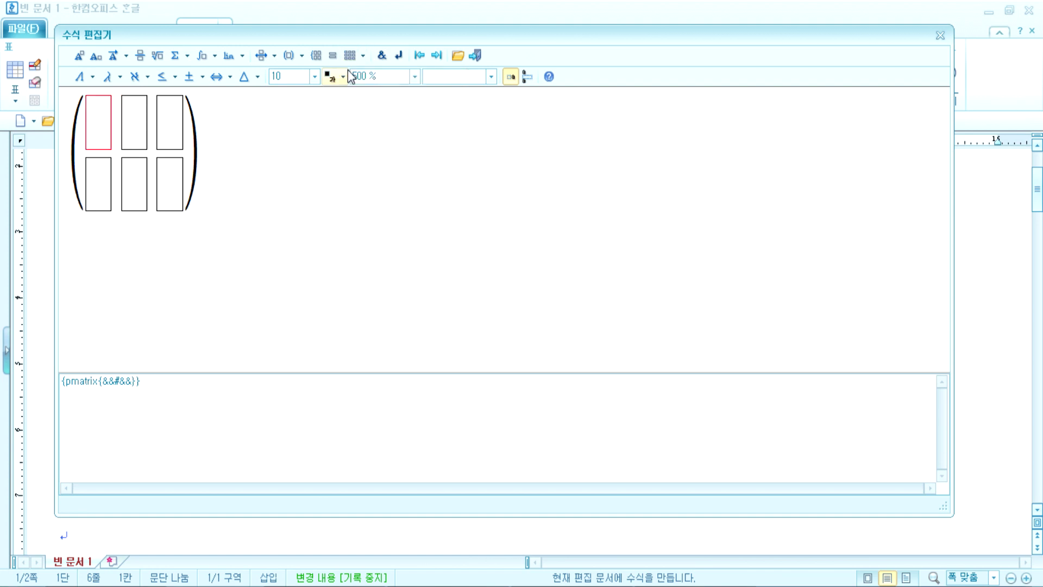
left_click(364, 55)
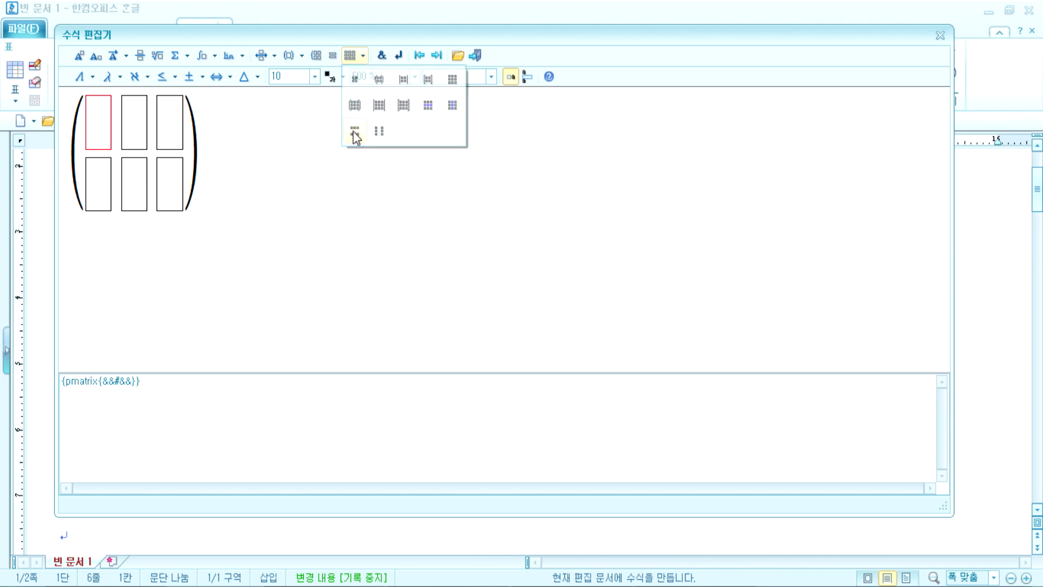
left_click(354, 132)
left_click(197, 144)
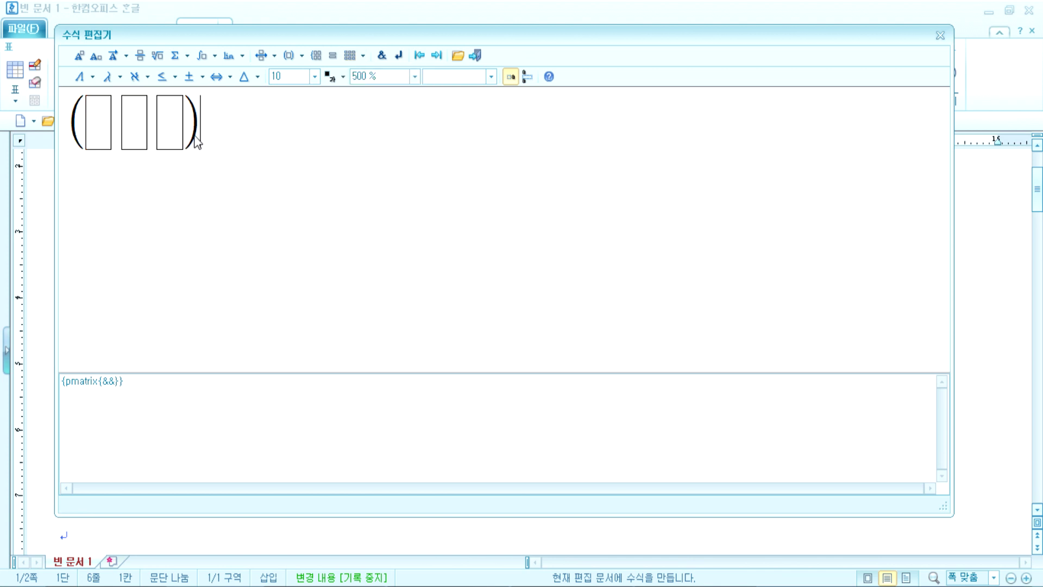
Step: Insert a 3×3 matrix after the row matrix and delete columns down to 3×1
left_click(361, 55)
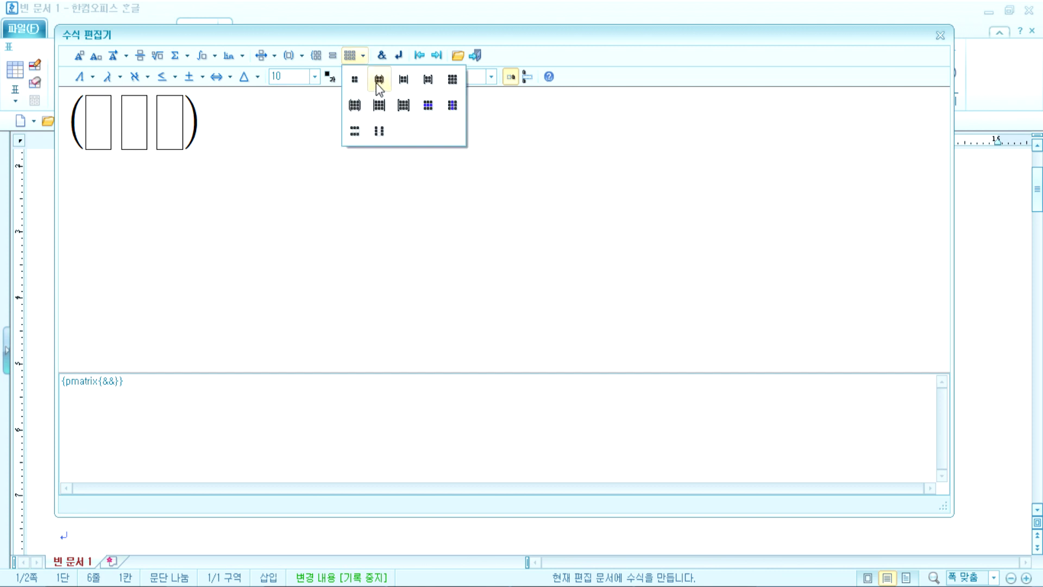
left_click(355, 106)
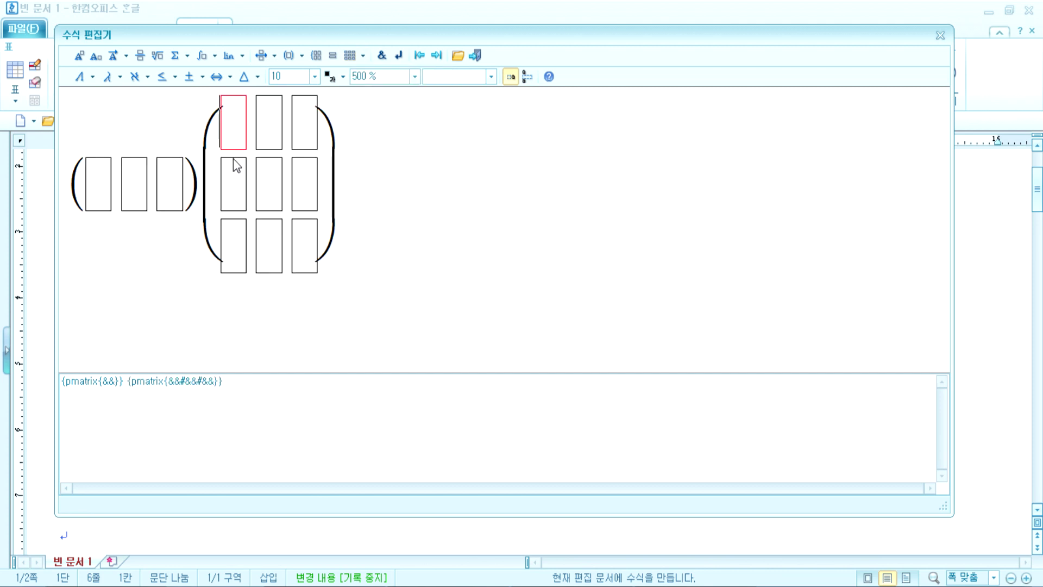
left_click(361, 55)
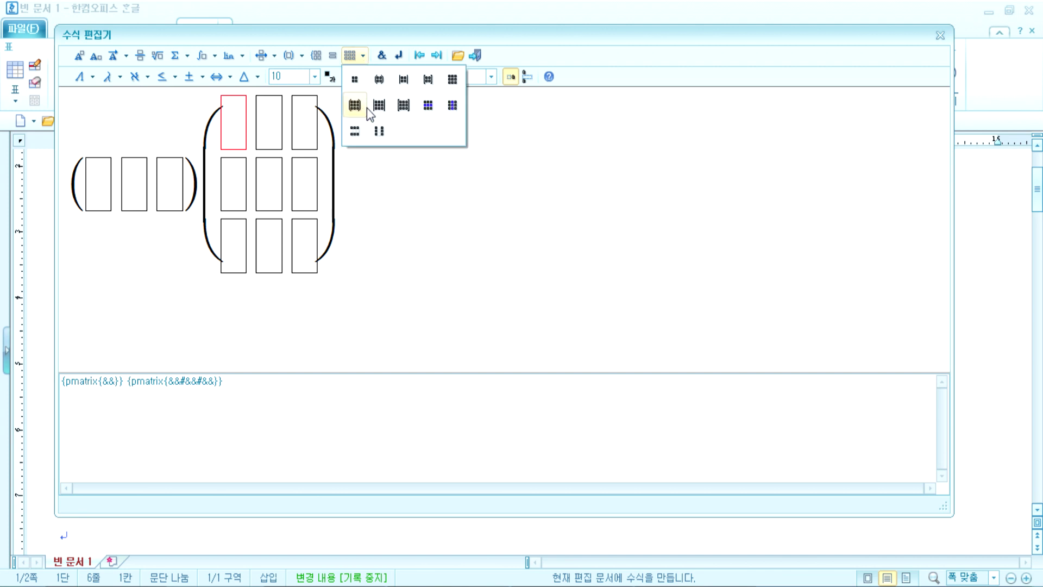
left_click(379, 133)
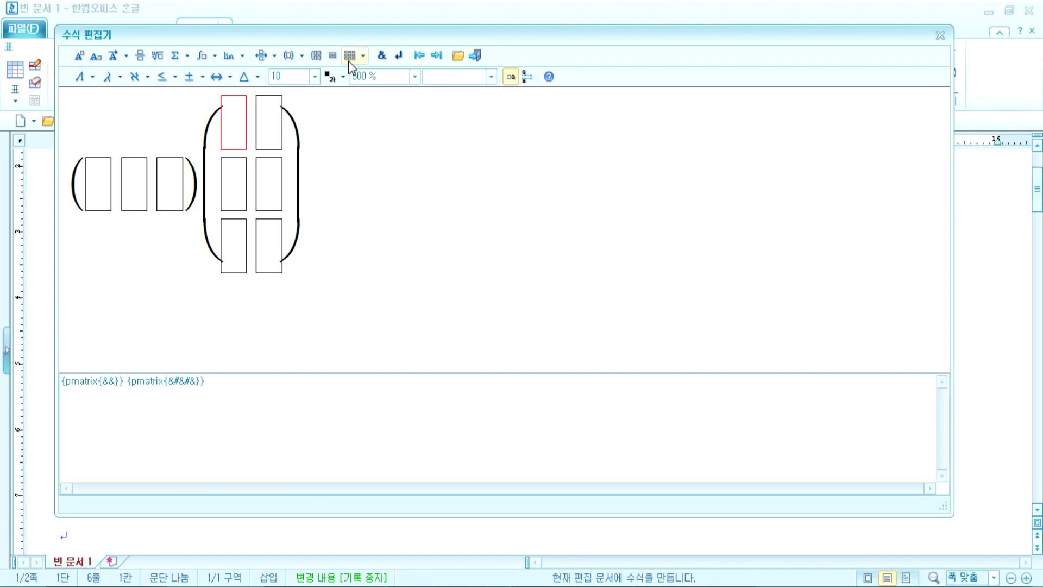
left_click(361, 55)
left_click(382, 129)
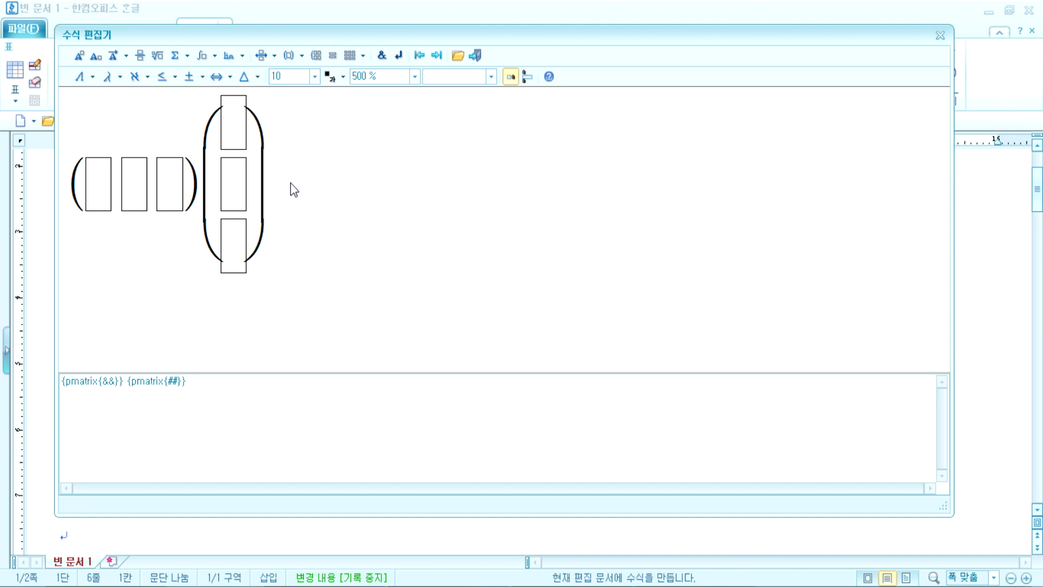
Step: Type (ap+bq+cr) after the column matrix
type("(ap")
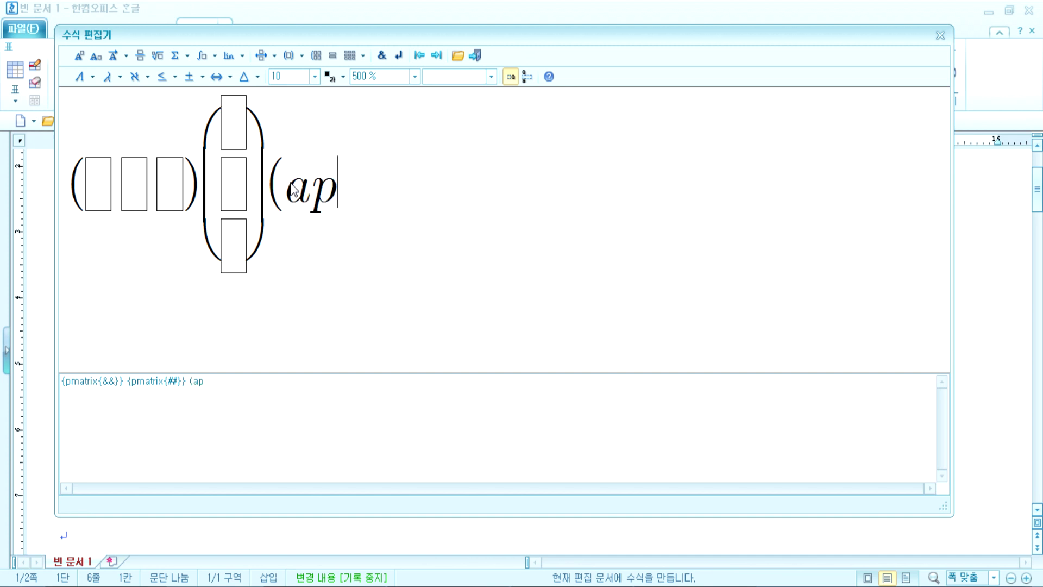
type("+bq+cr)")
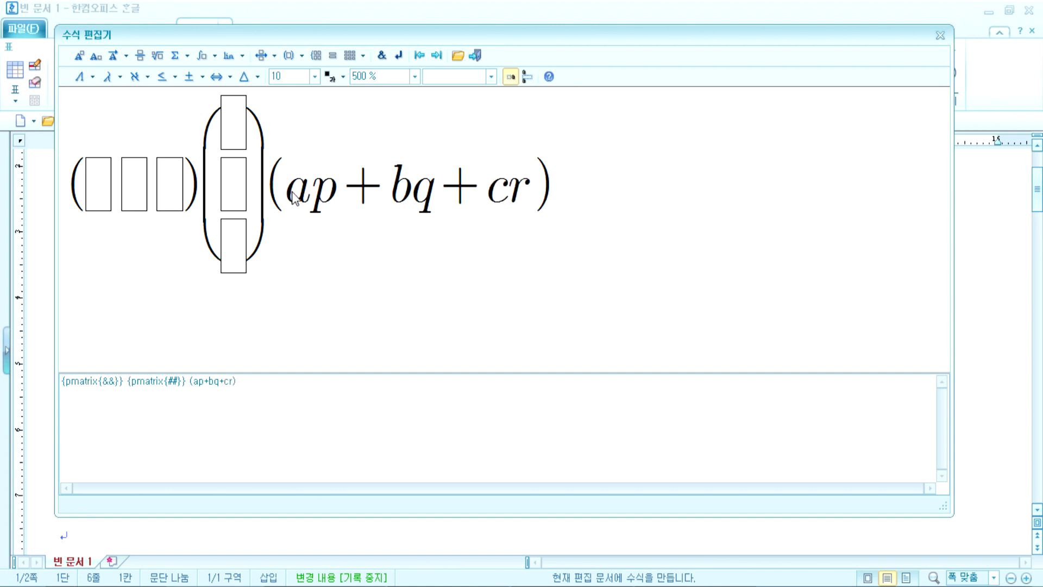
left_click_drag(294, 192, 332, 198)
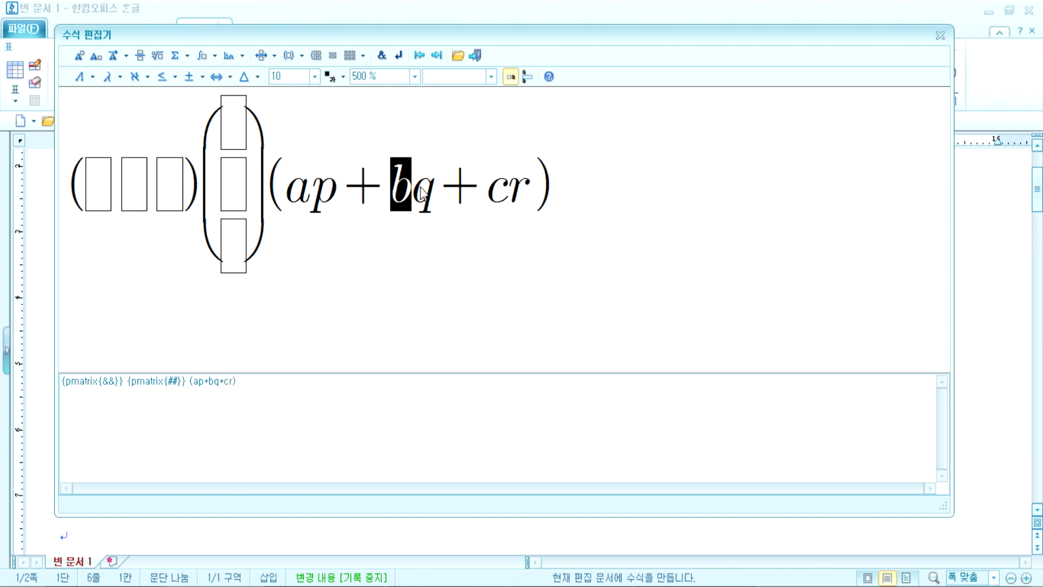
left_click_drag(470, 187, 508, 187)
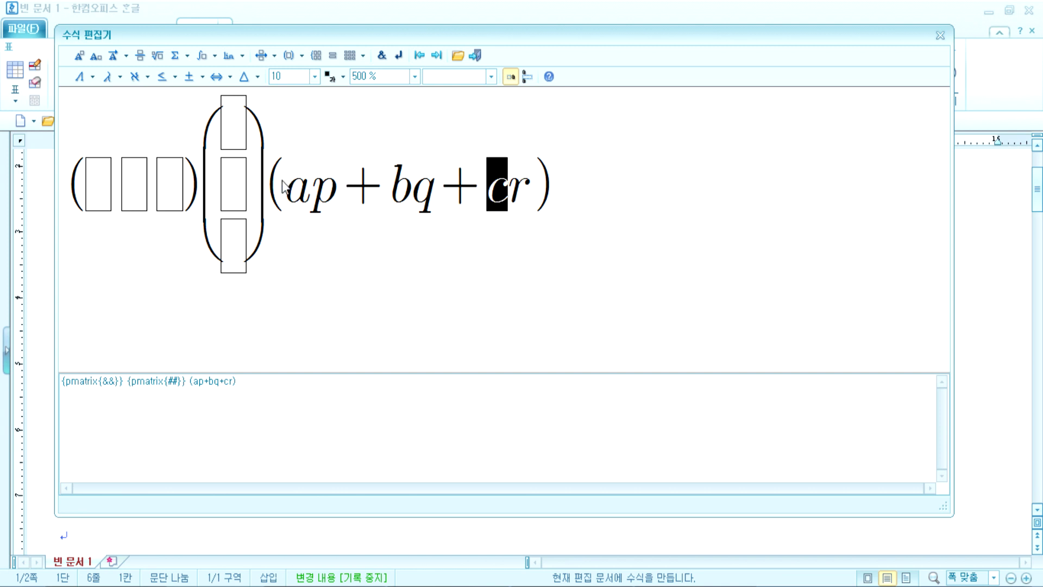
left_click(551, 192)
Step: Insert a 2×2 matrix and reshape it into one row of five cells
left_click(363, 55)
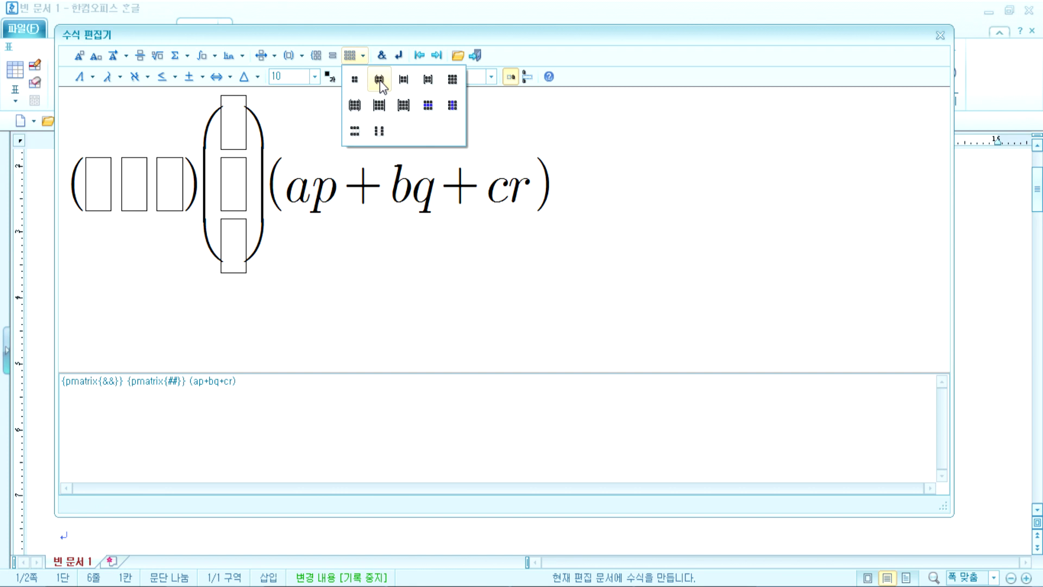
left_click(380, 80)
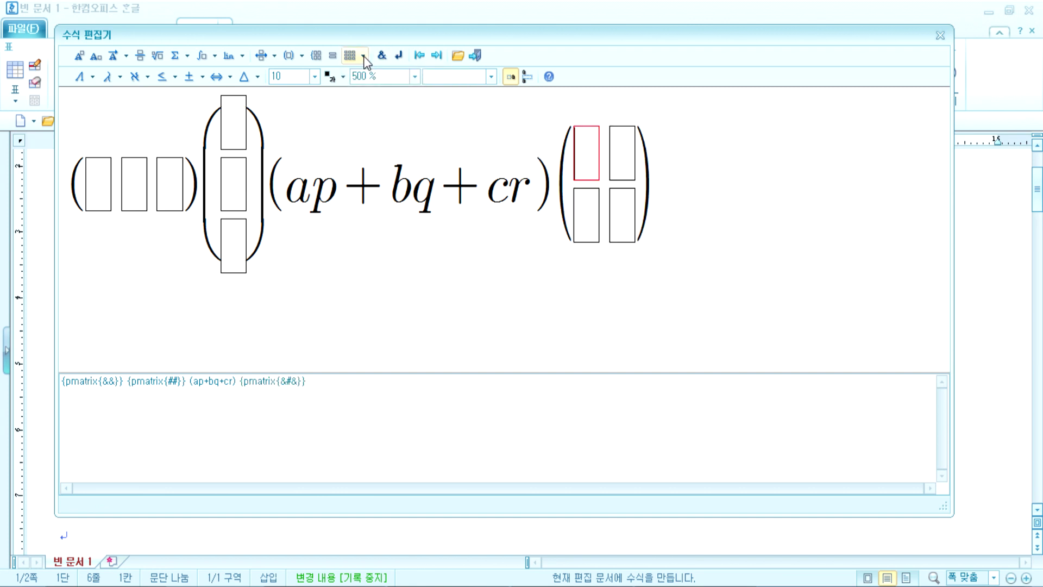
left_click(363, 56)
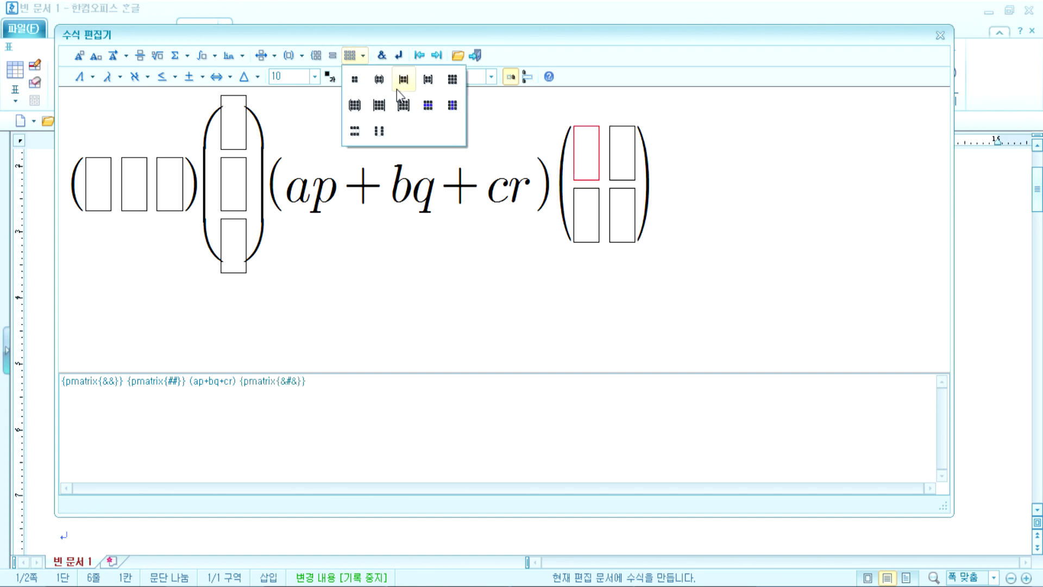
left_click(452, 105)
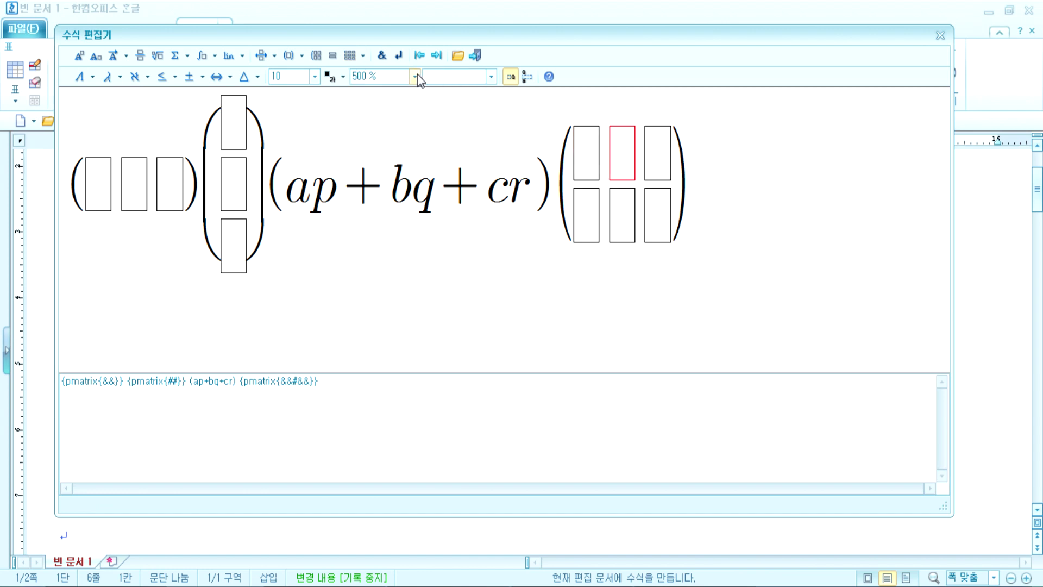
left_click(364, 56)
left_click(453, 105)
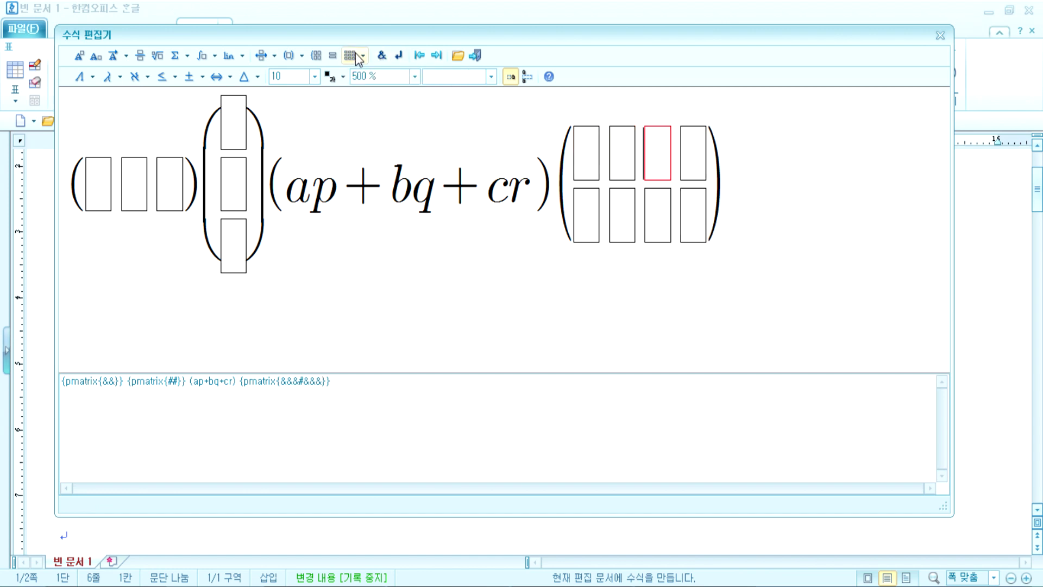
left_click(357, 54)
left_click(453, 105)
left_click(364, 56)
left_click(354, 131)
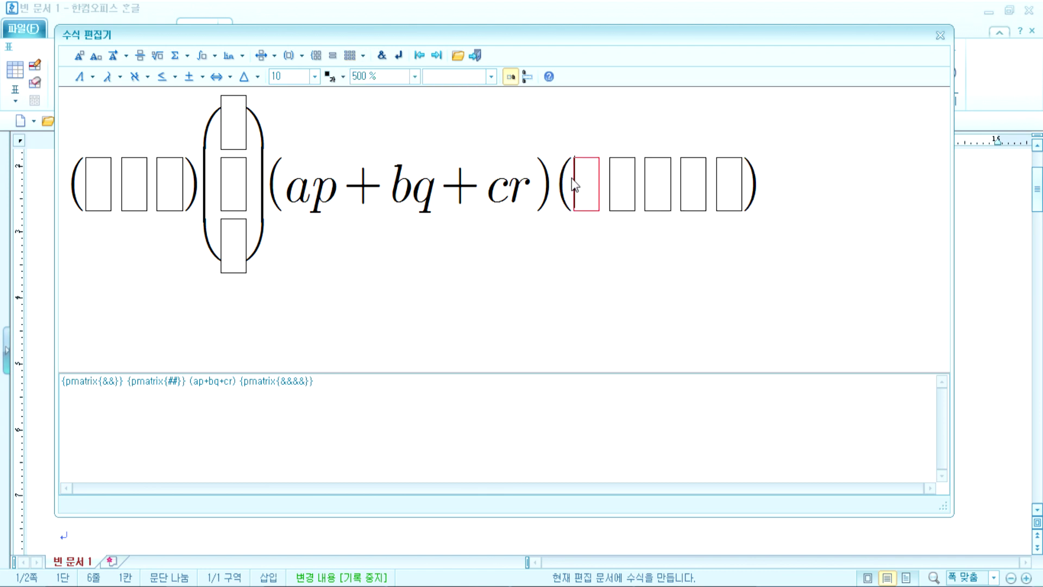
Step: Fill the five cells with ap, +, bq, +, cr
type("ap")
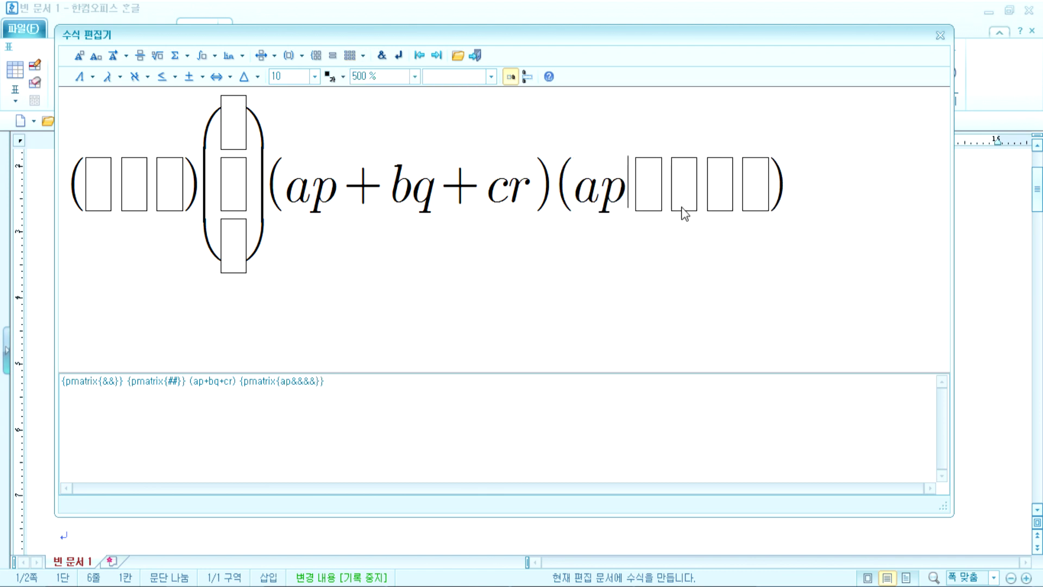
key("Tab")
type("+")
key("Tab")
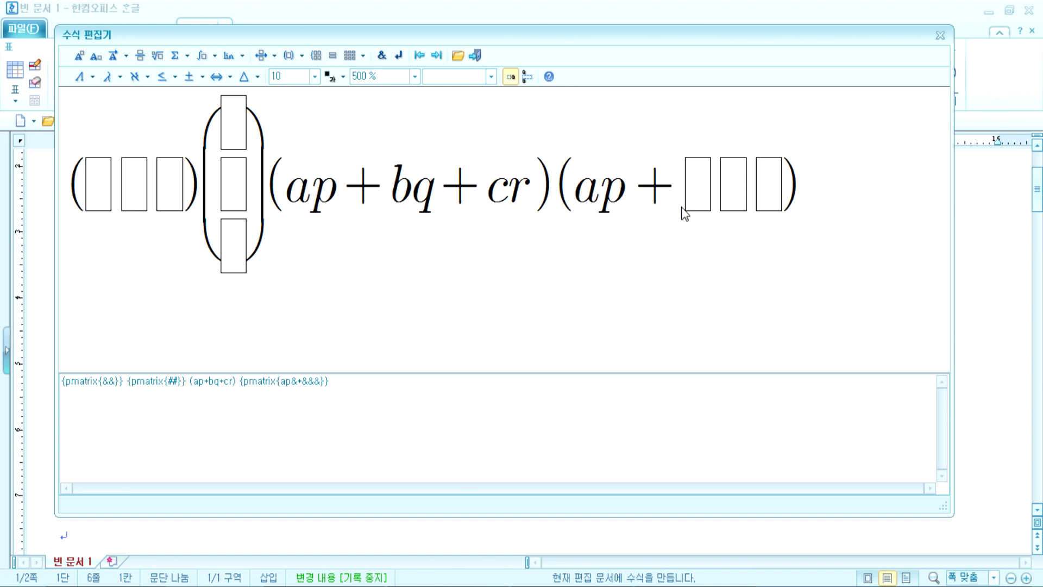
type("bq")
key("Tab")
type("+")
key("Tab")
type("cr")
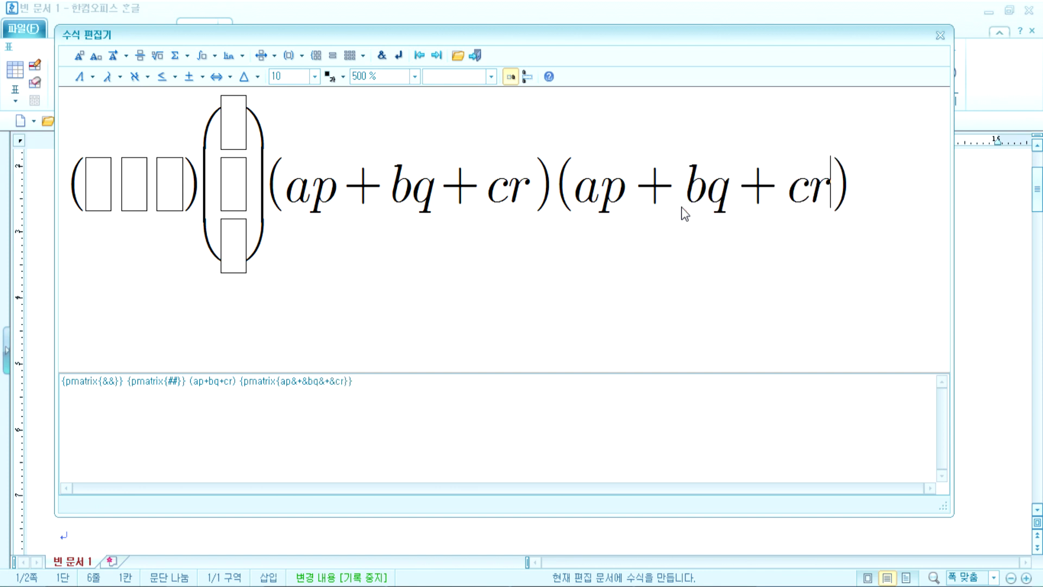
Step: Check the (ap+bq+cr)(ap+bq+cr) script and put the caret before the last matrix
left_click_drag(265, 199, 506, 210)
double_click(643, 196)
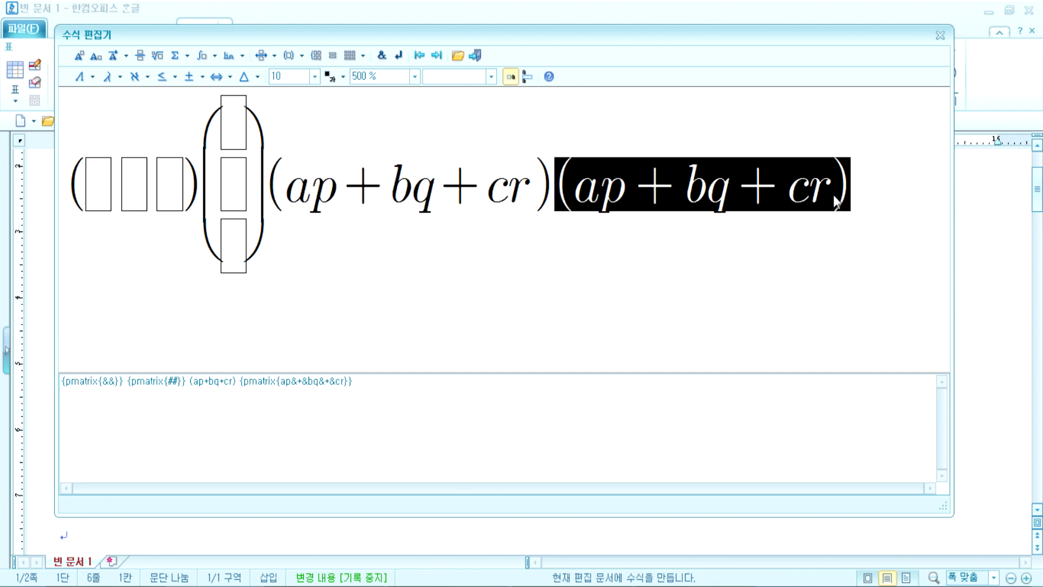
left_click(507, 216)
left_click_drag(268, 198, 506, 202)
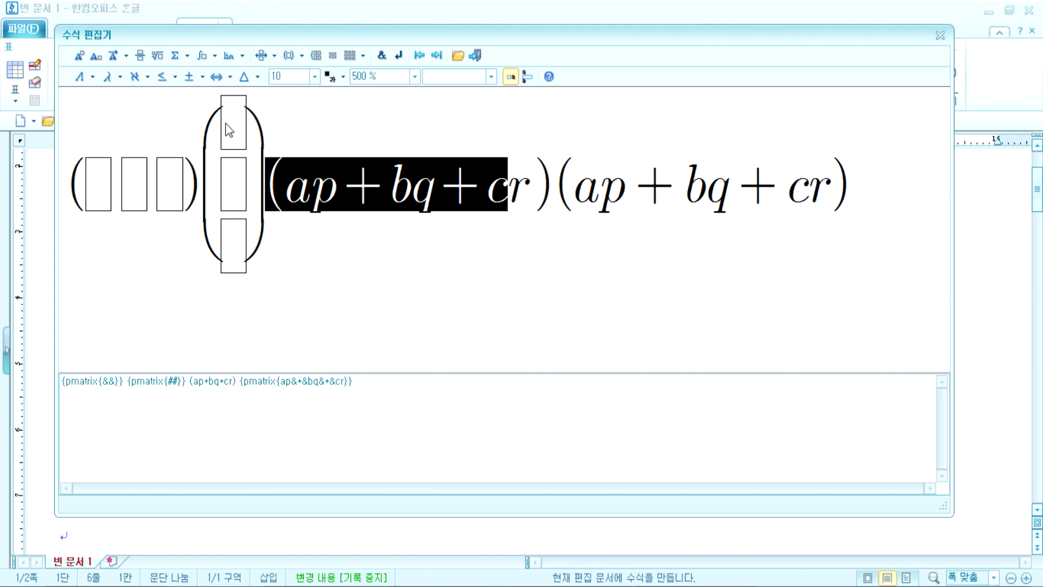
left_click(226, 138)
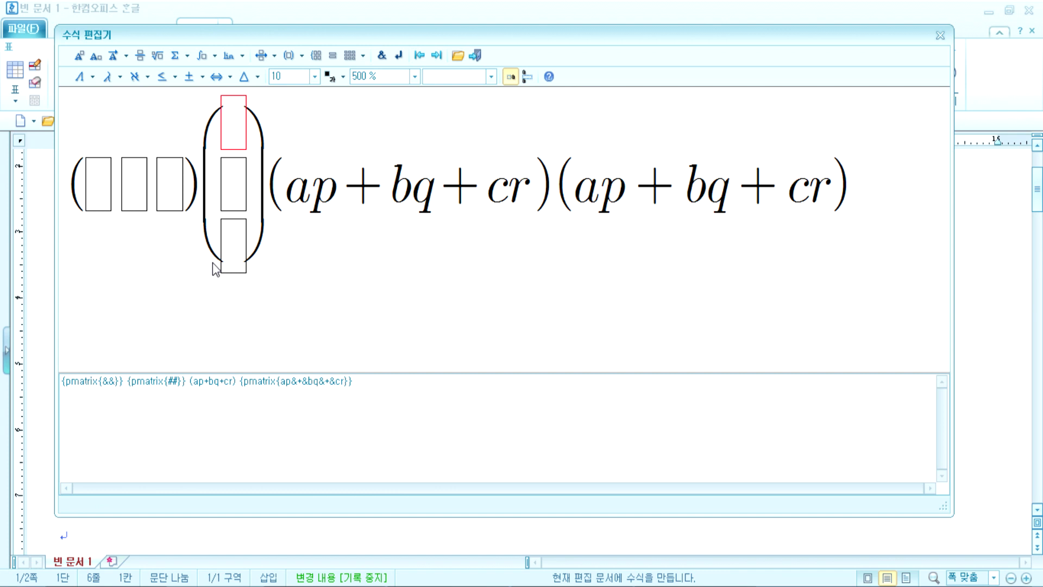
left_click(206, 201)
Step: Insert the finished matrix equation into the document below the area formula
left_click(363, 55)
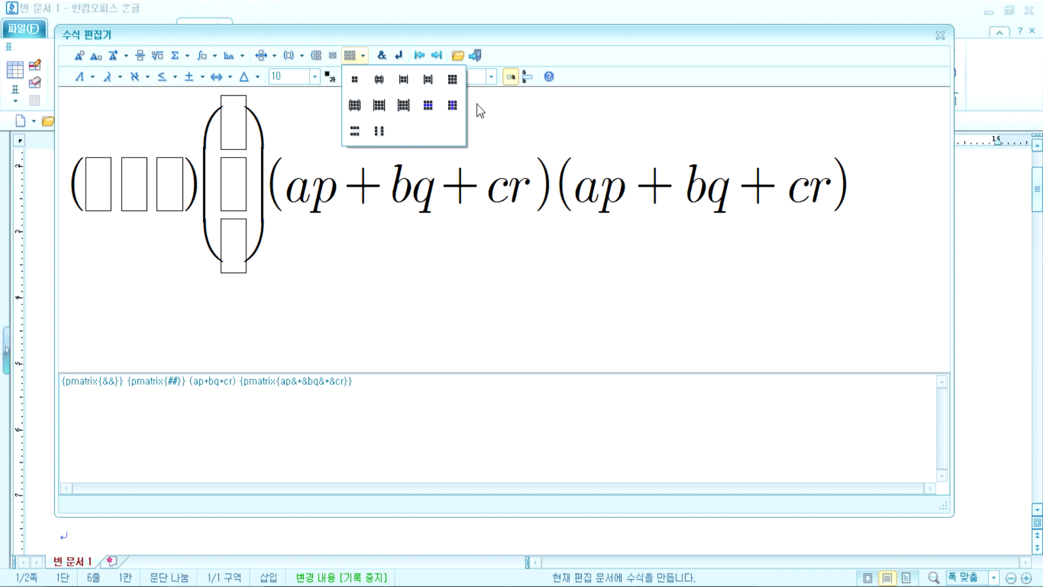
left_click(592, 41)
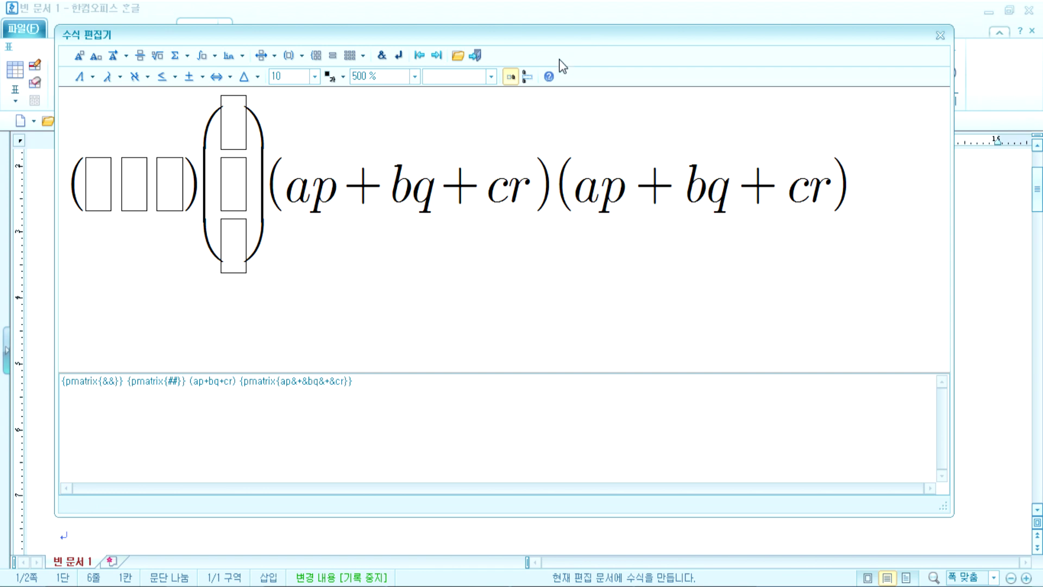
left_click(475, 55)
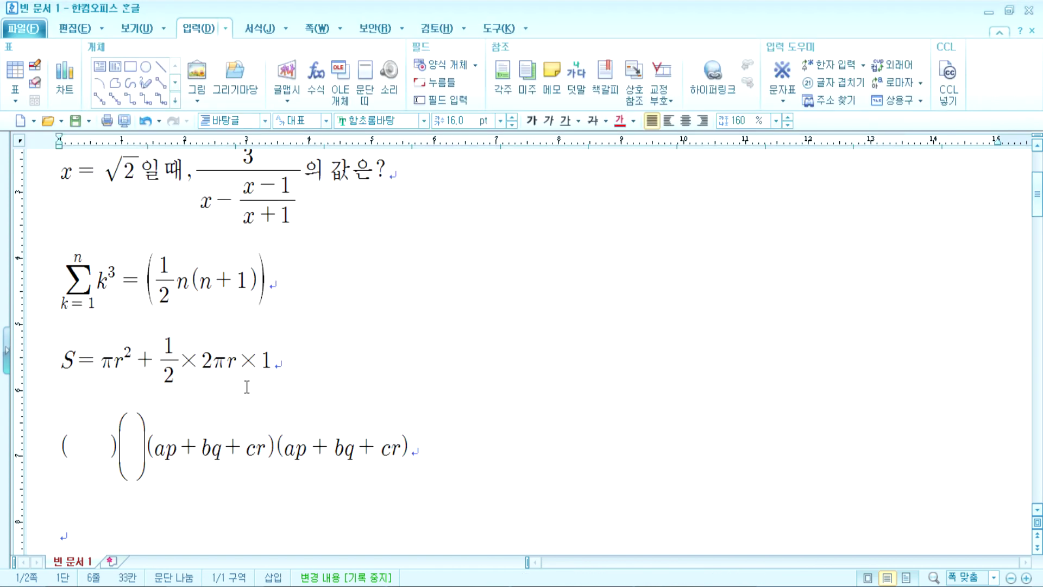
scroll(246, 386, "down", 2)
double_click(171, 357)
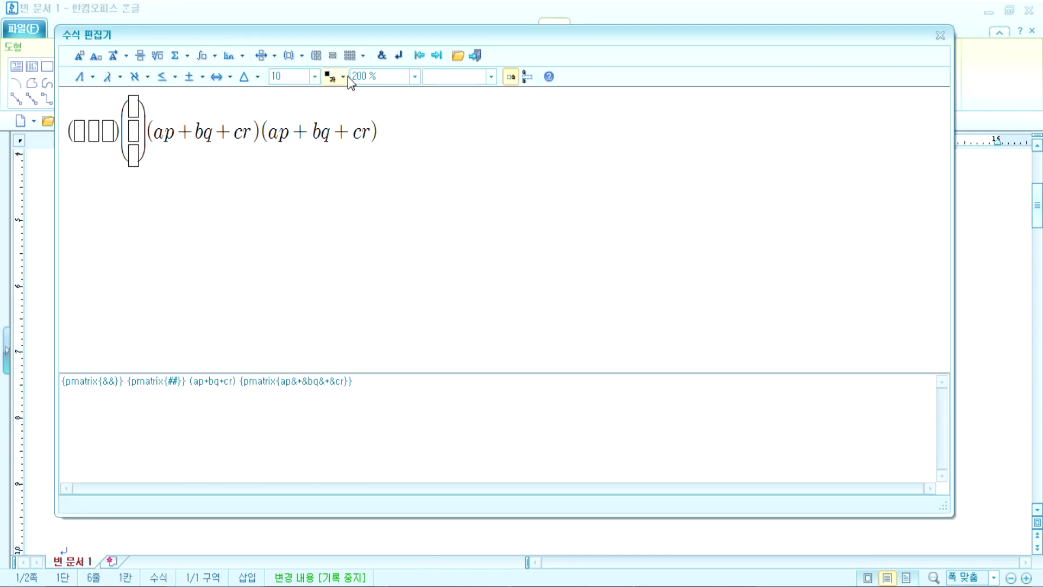
left_click(416, 77)
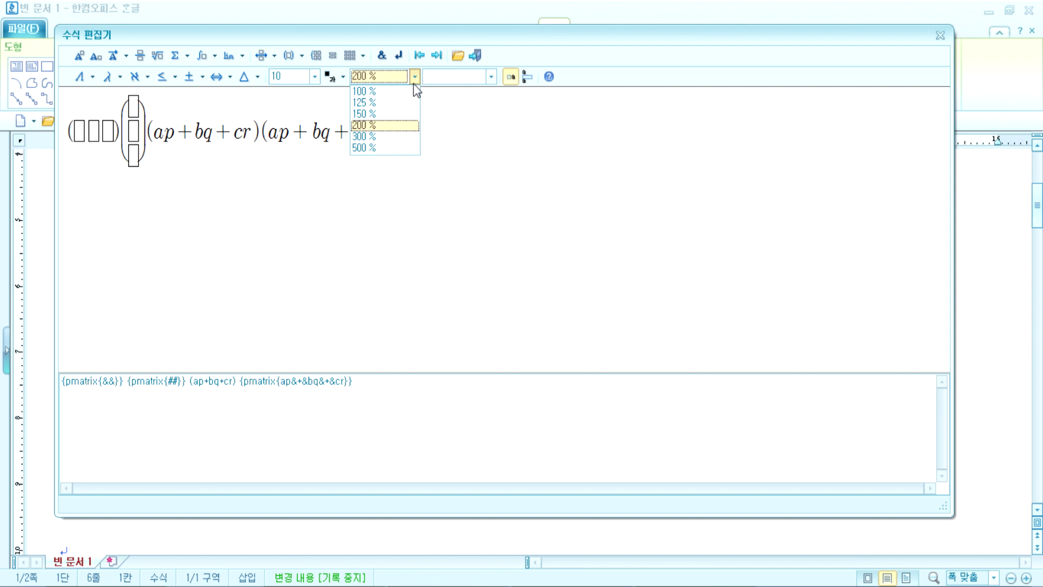
left_click(382, 151)
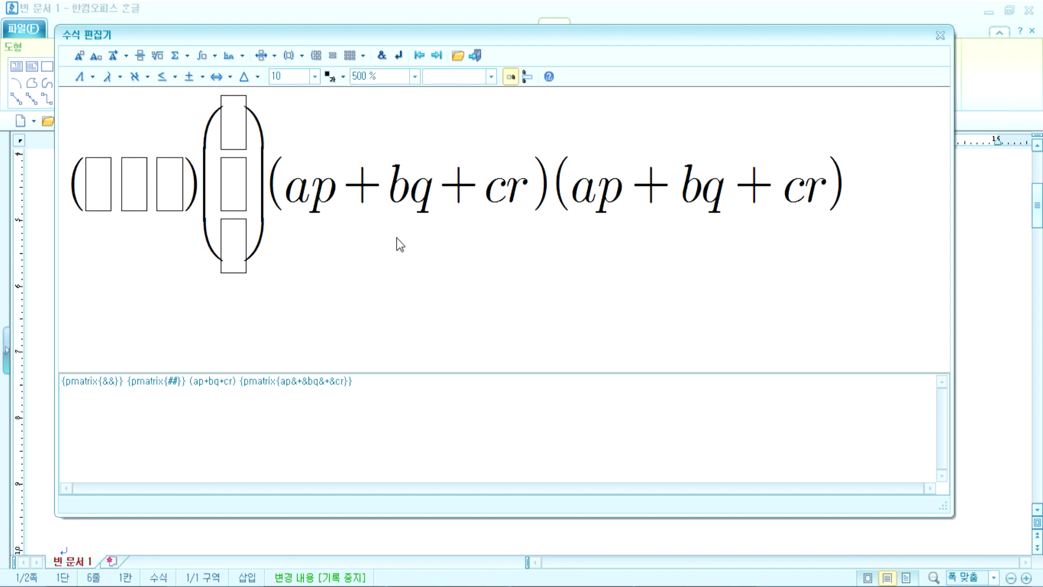
left_click(414, 77)
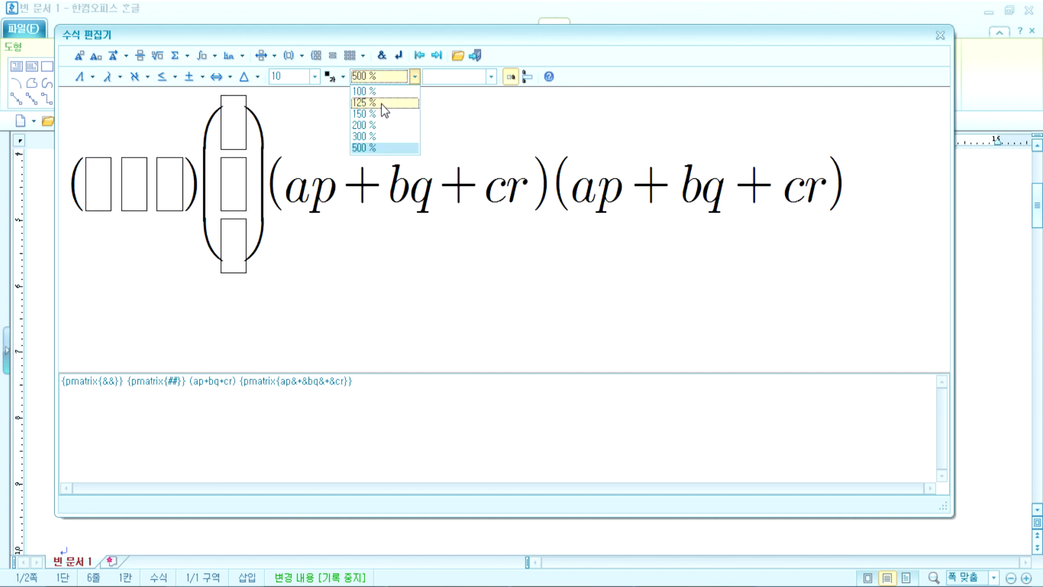
left_click(369, 125)
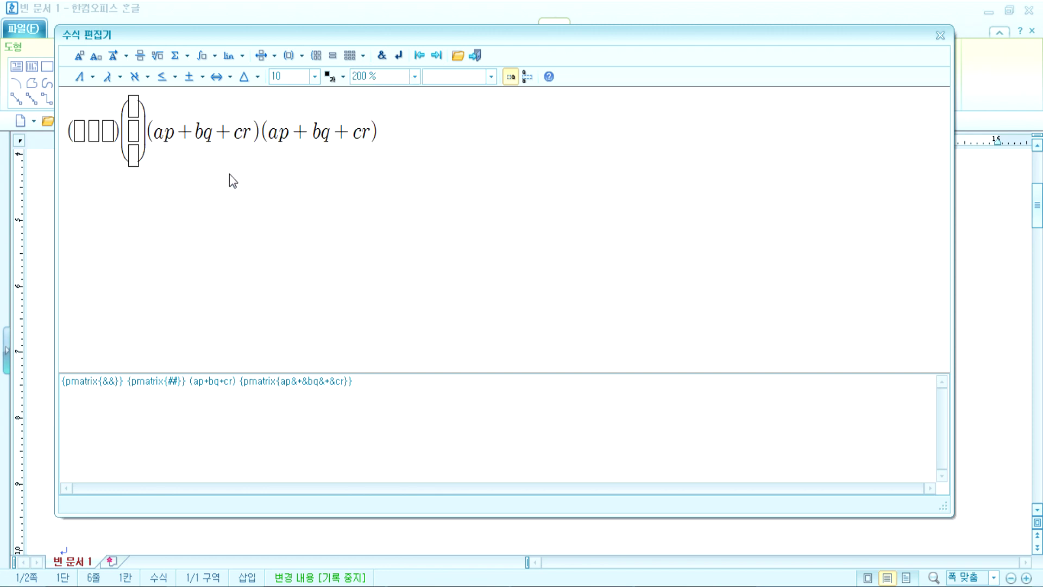
left_click(474, 55)
left_click(116, 411)
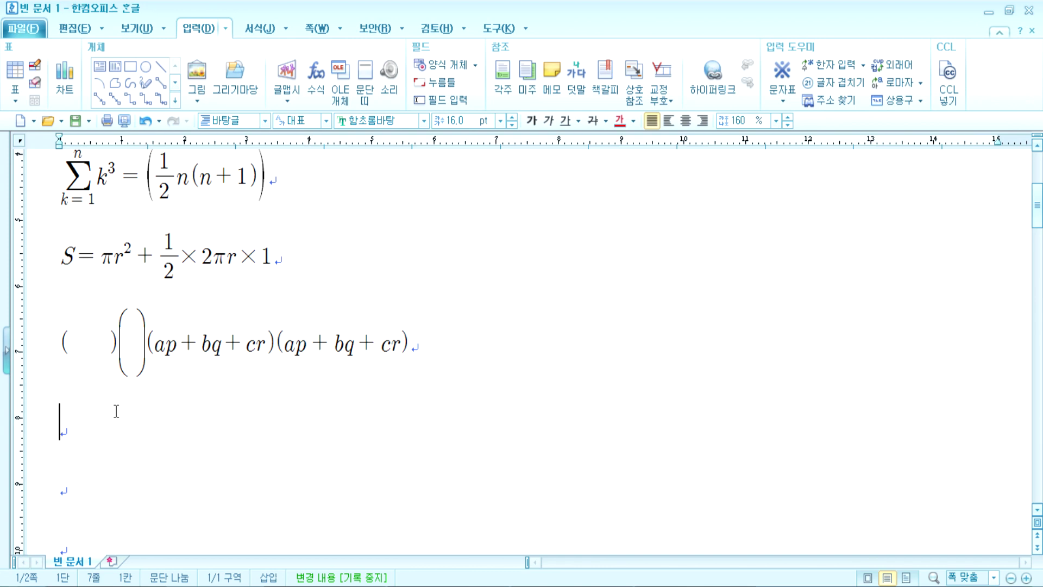
Step: Select from the first ☆ 내용 line to the document end, then deselect
scroll(146, 402, "down", 15)
scroll(166, 410, "down", 5)
scroll(163, 408, "up", 10)
scroll(163, 408, "down", 10)
scroll(144, 378, "up", 2)
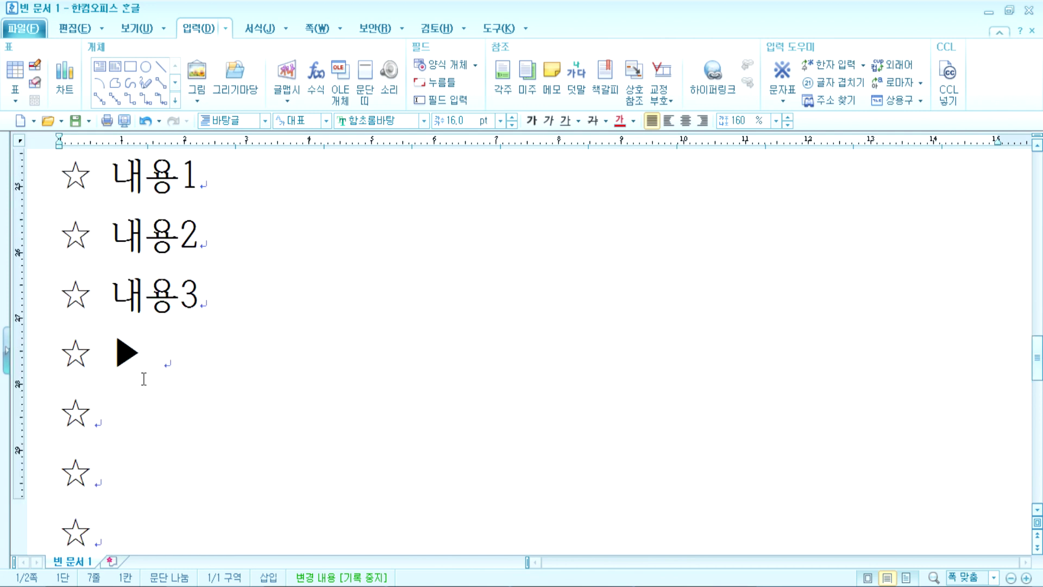
scroll(79, 223, "up", 2)
left_click(64, 220)
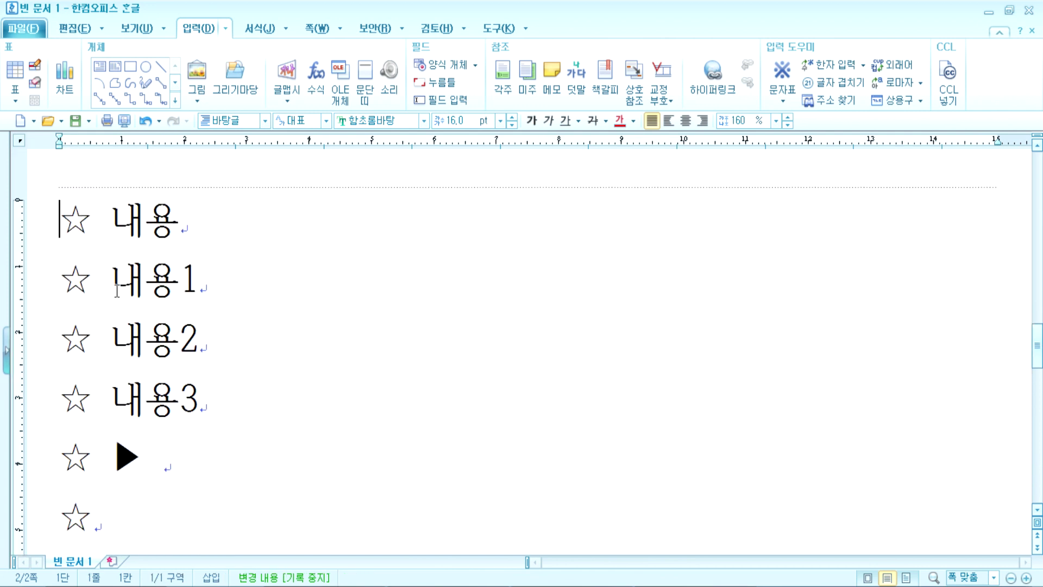
key("ctrl+shift+End")
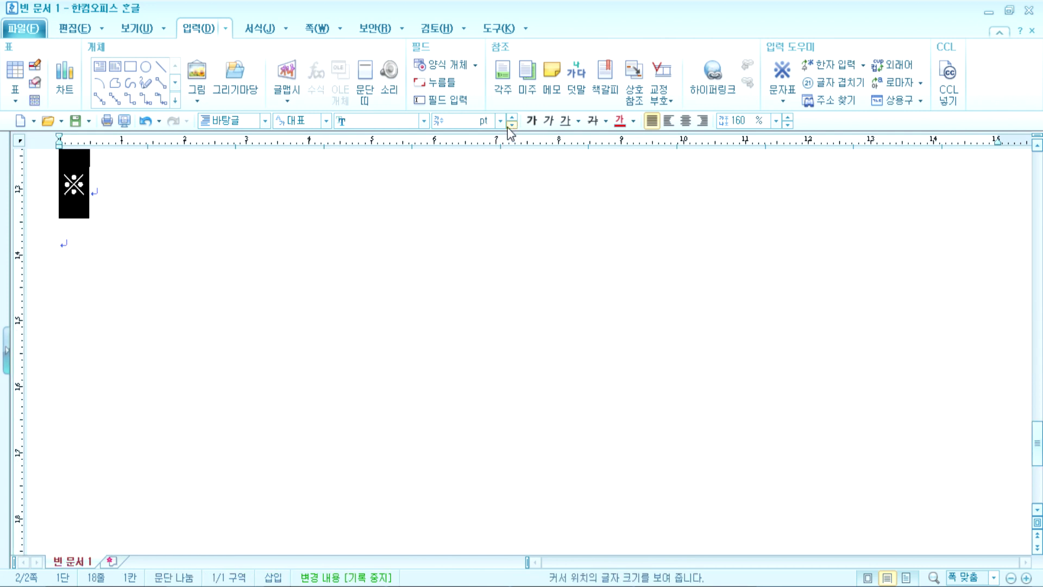
left_click(382, 170)
Step: Place the caret before the star of the ★●♂♀×±≠ line
scroll(217, 268, "up", 5)
scroll(161, 307, "up", 5)
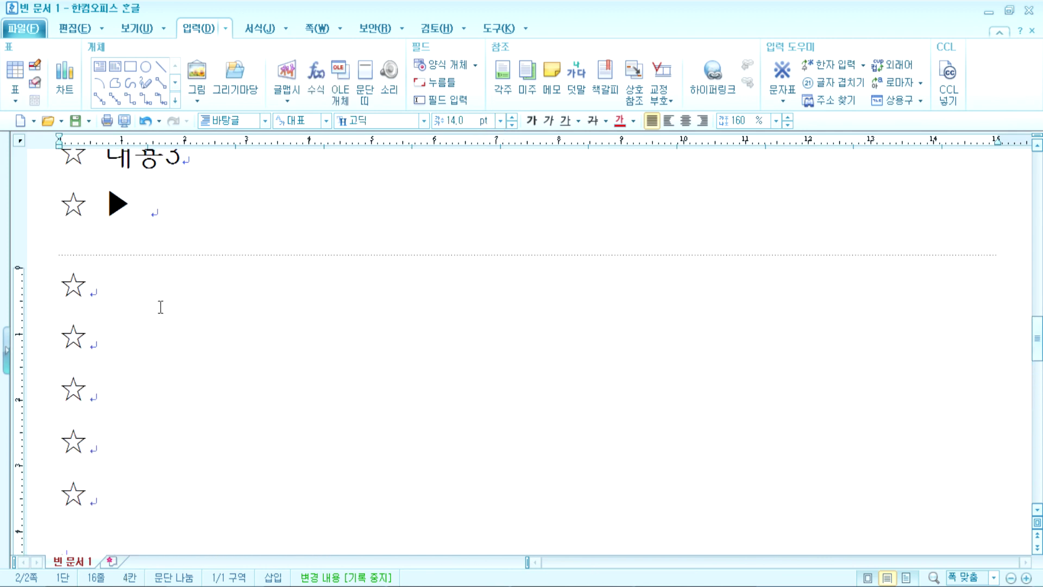
scroll(161, 307, "up", 3)
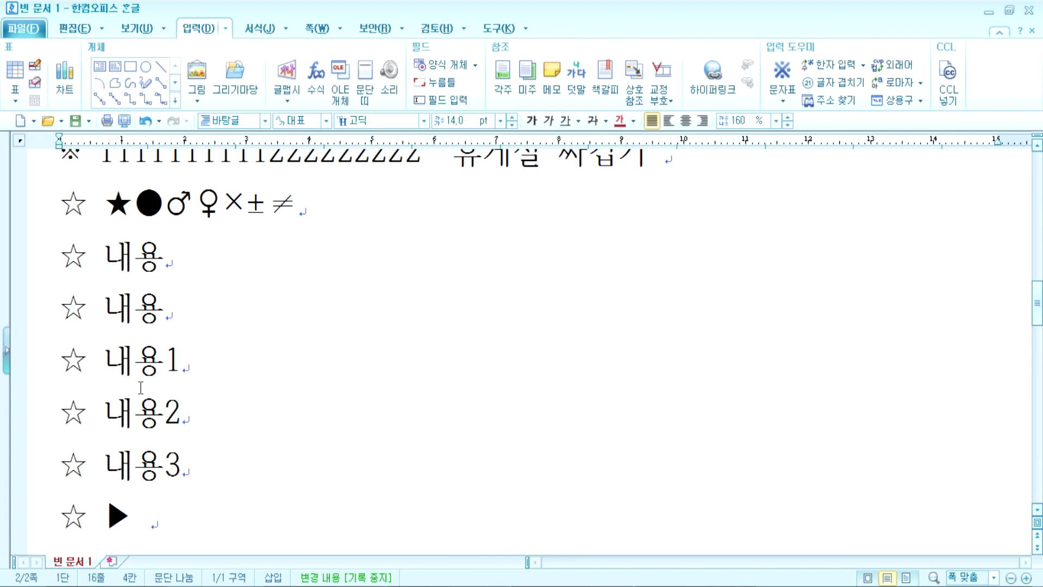
left_click(57, 215)
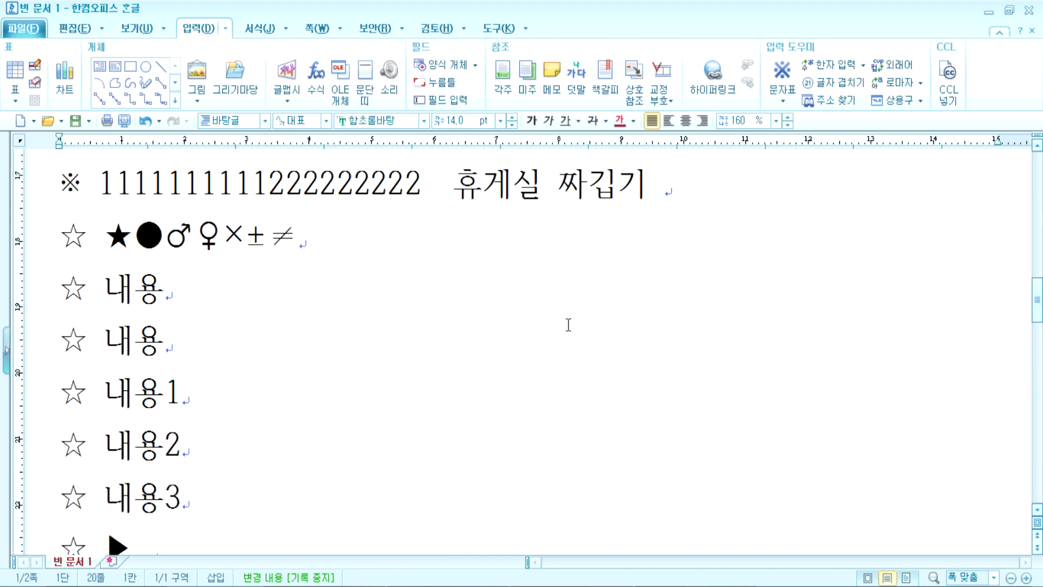
Step: Start an F4 rectangular block on the star column and extend it onto page 2
key("F4")
key("Right")
key("Right")
key("Down")
key("Down")
key("Down")
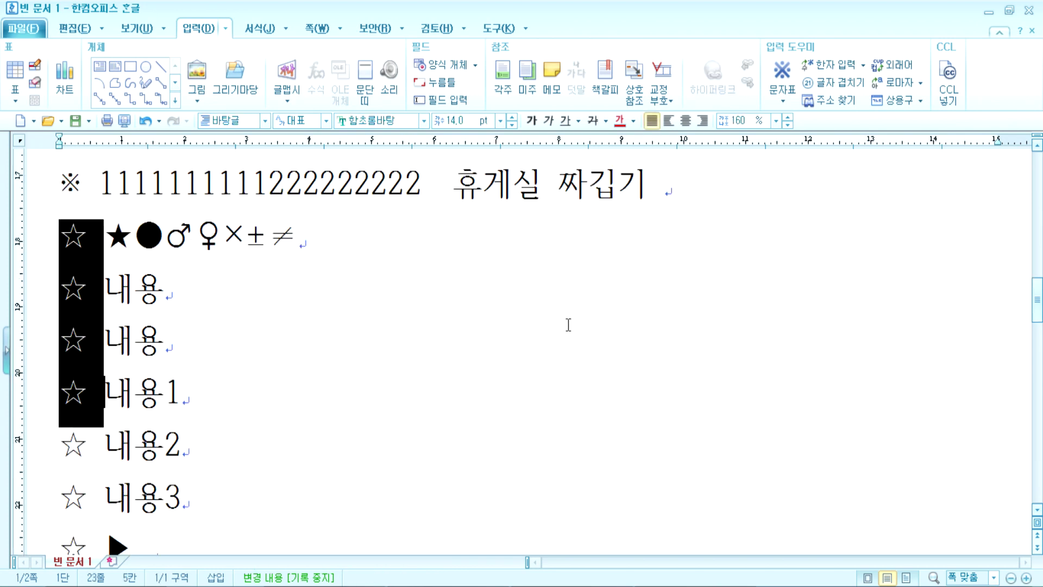
key("Down")
key("Down")
key("Down")
key("Down")
key("Down")
key("Down")
key("Left")
key("Left")
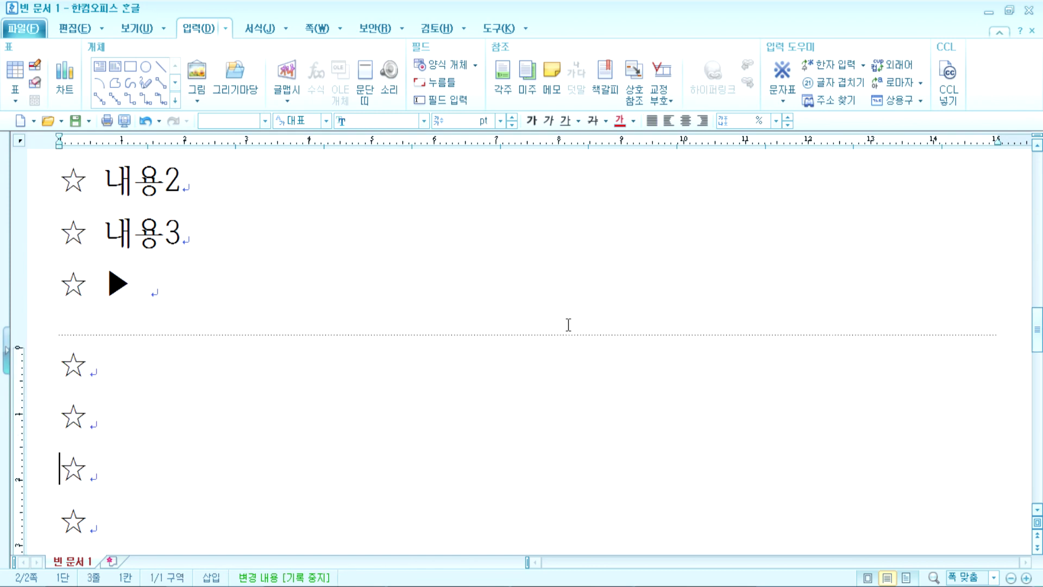
key("Down")
key("Right")
key("Right")
key("Down")
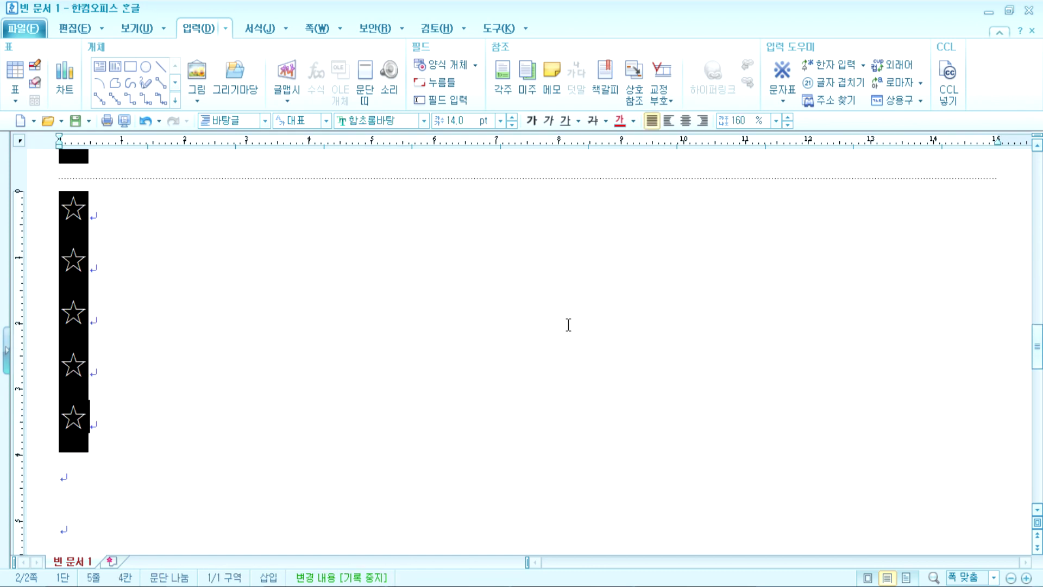
scroll(405, 354, "up", 5)
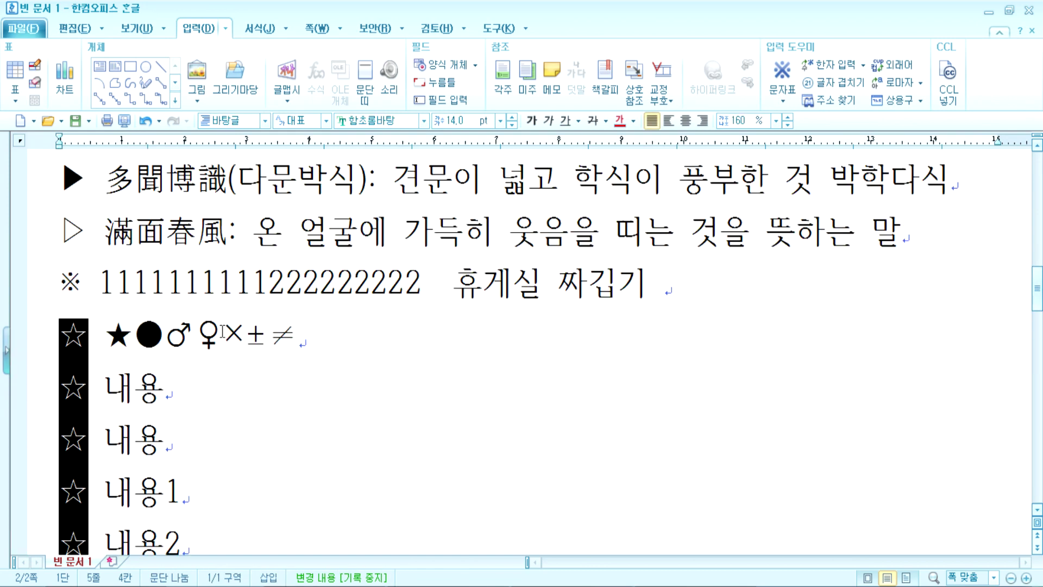
Step: Try a line selection down to the ☆ ▶ row, cancel it, and return to the ★ row
left_click(113, 332)
key("Home")
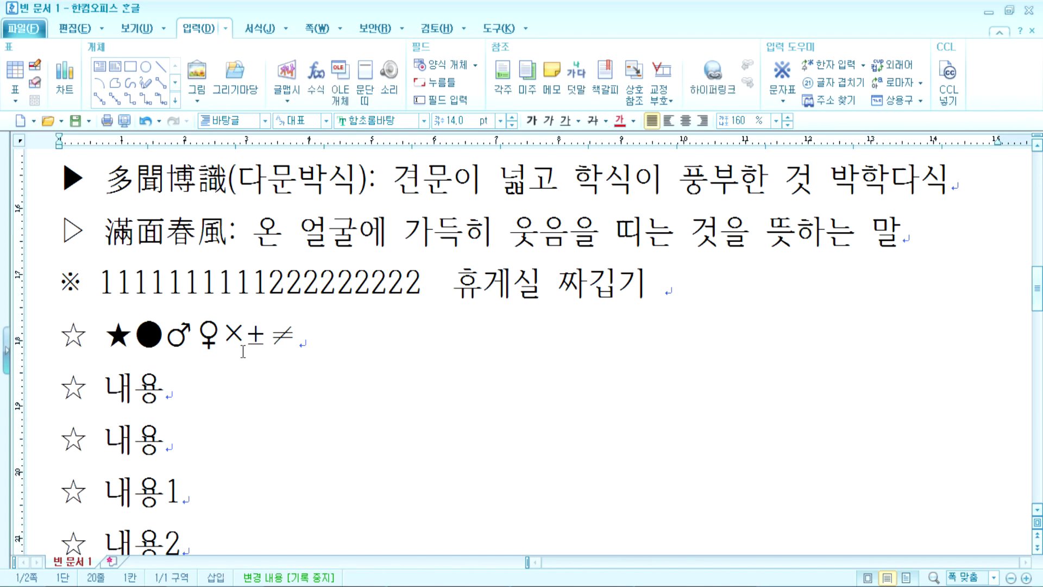
key("shift+Right")
key("shift+Right")
key("shift+Right")
key("shift+Right")
key("shift+Right")
key("shift+Right")
key("shift+Right")
key("shift+Right")
key("shift+Right")
key("shift+Right")
key("shift+Down")
key("shift+Down")
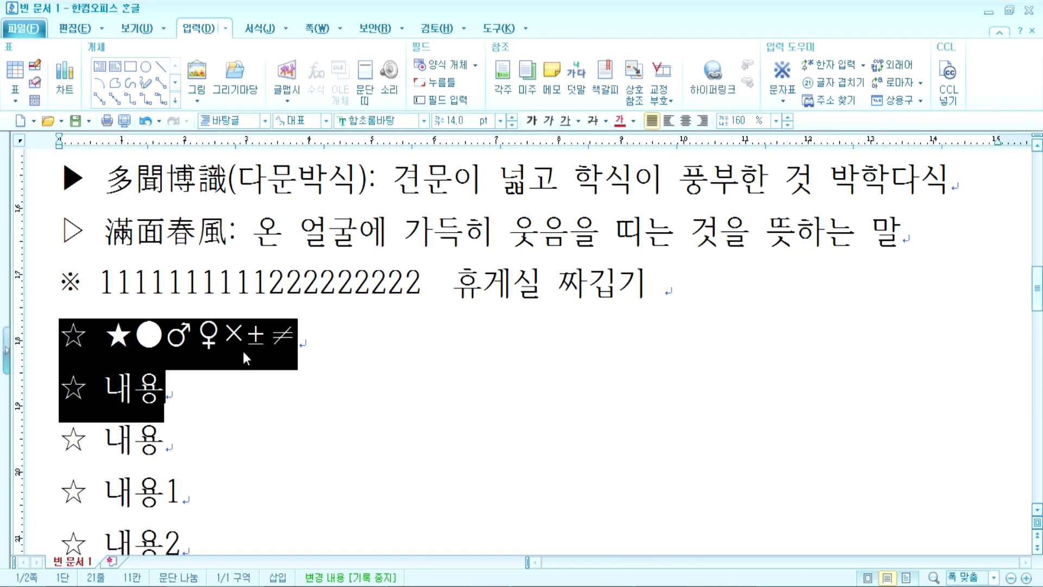
key("shift+Down")
key("shift+Down")
key("shift+Down")
key("shift+Down")
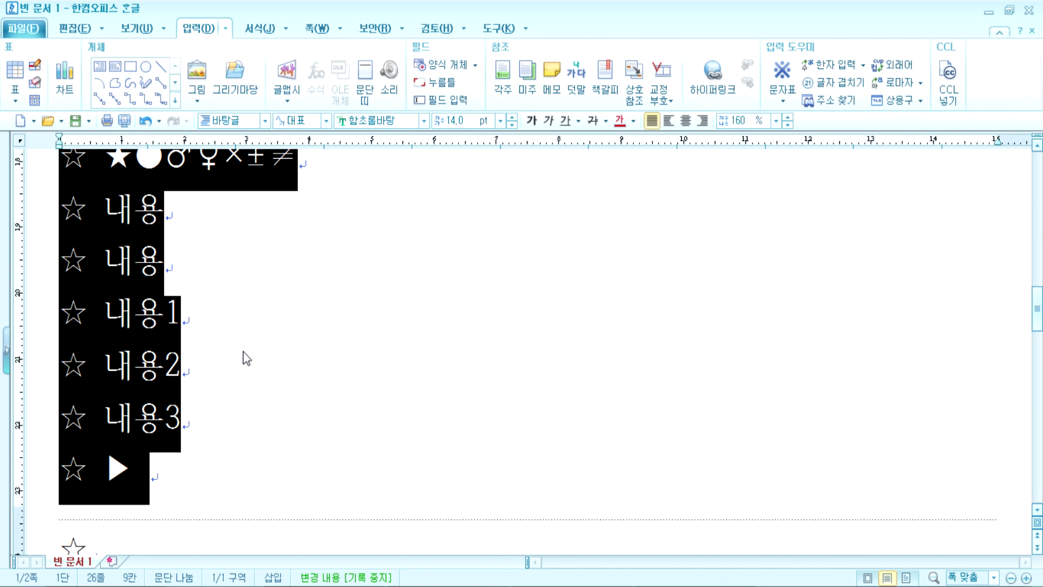
key("Escape")
key("Home")
key("Up")
key("Up")
key("Up")
key("Up")
key("Up")
key("Up")
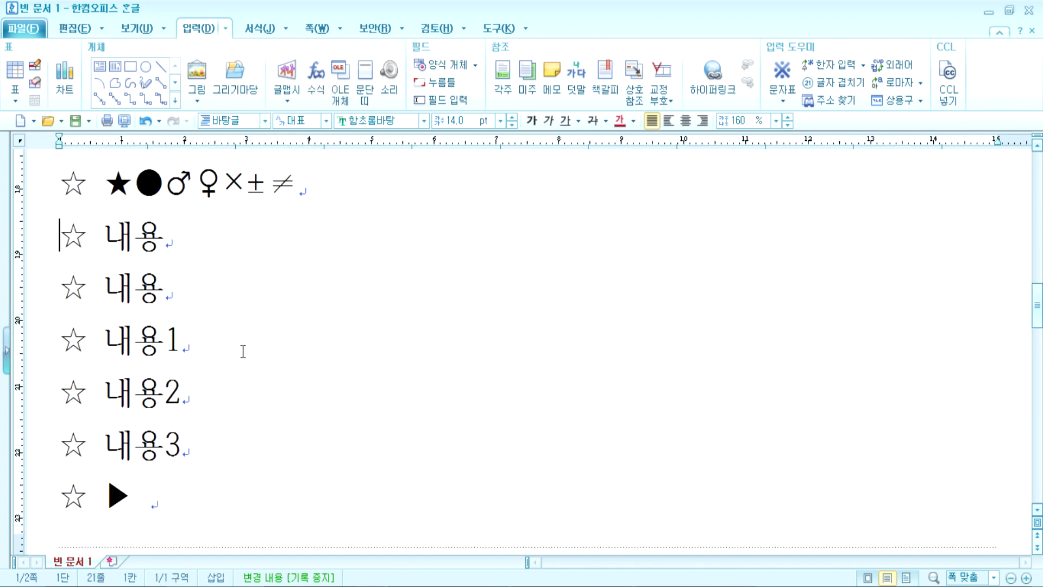
Step: Block-select the ☆ bullet column from the ★ row down to the ☆ ▶ row
key("F4")
key("Right")
key("Down")
key("Down")
key("Down")
key("Down")
key("Down")
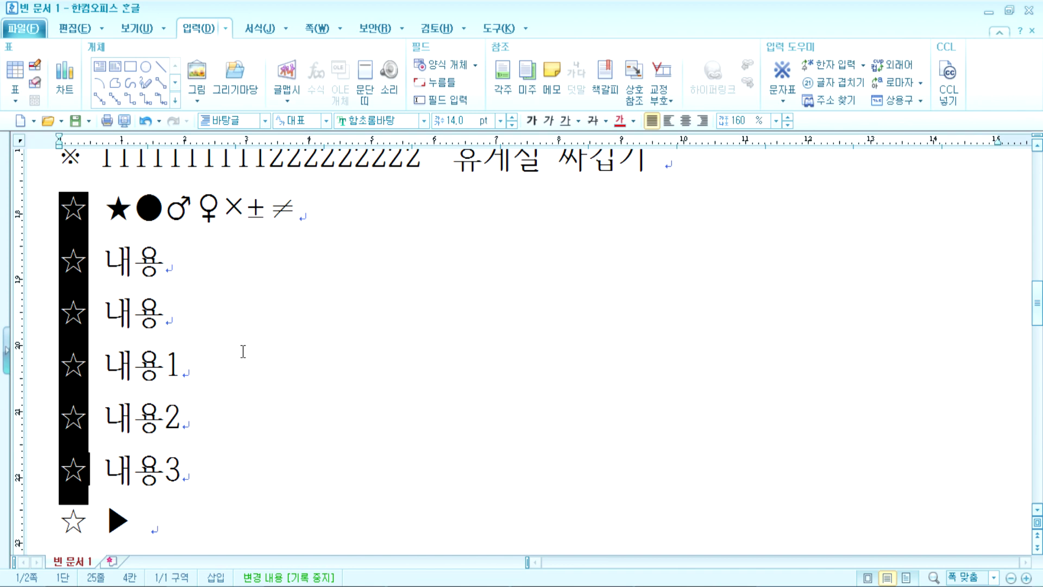
key("Down")
key("Down")
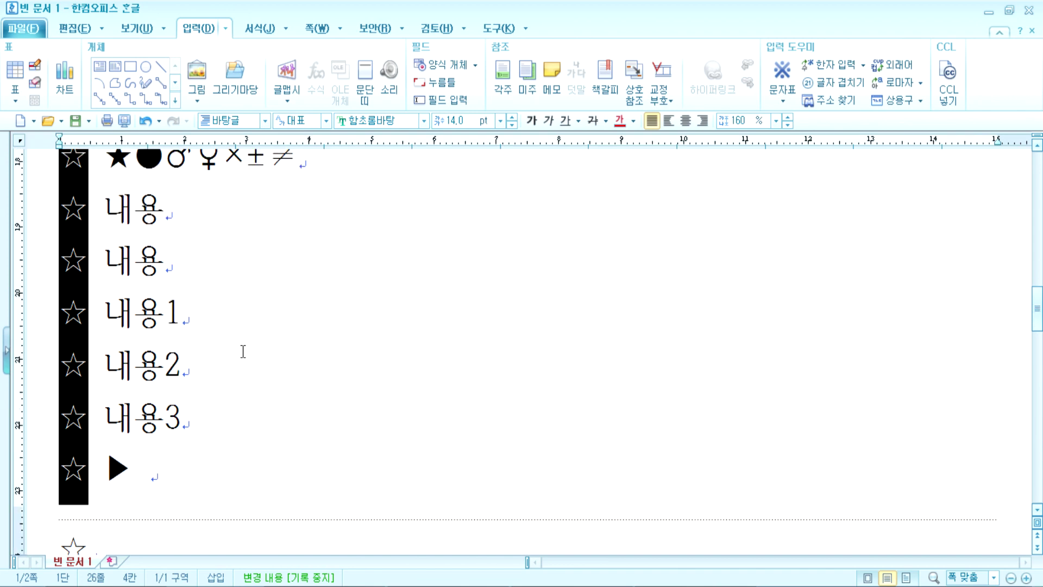
key("Up")
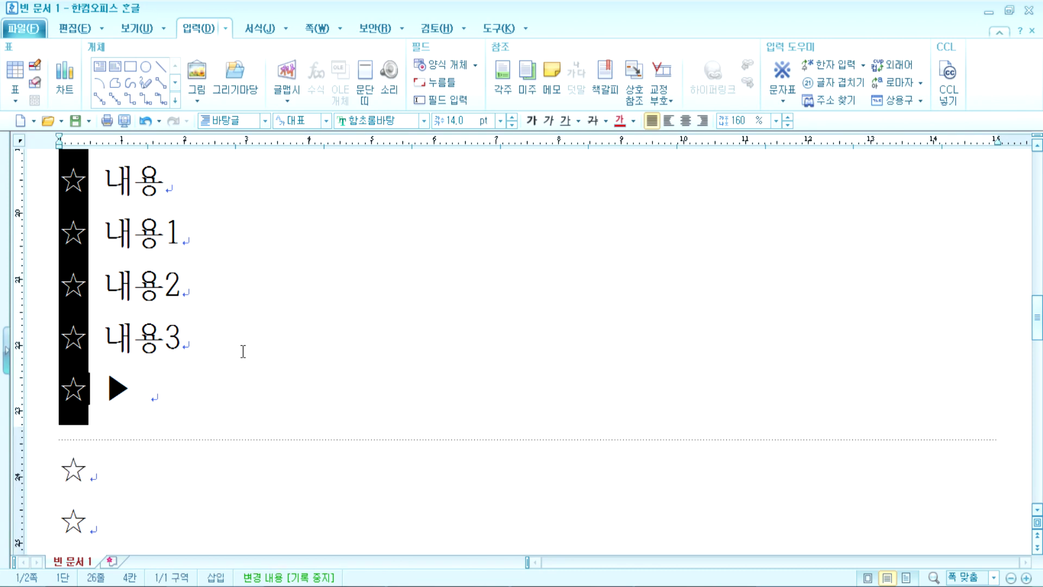